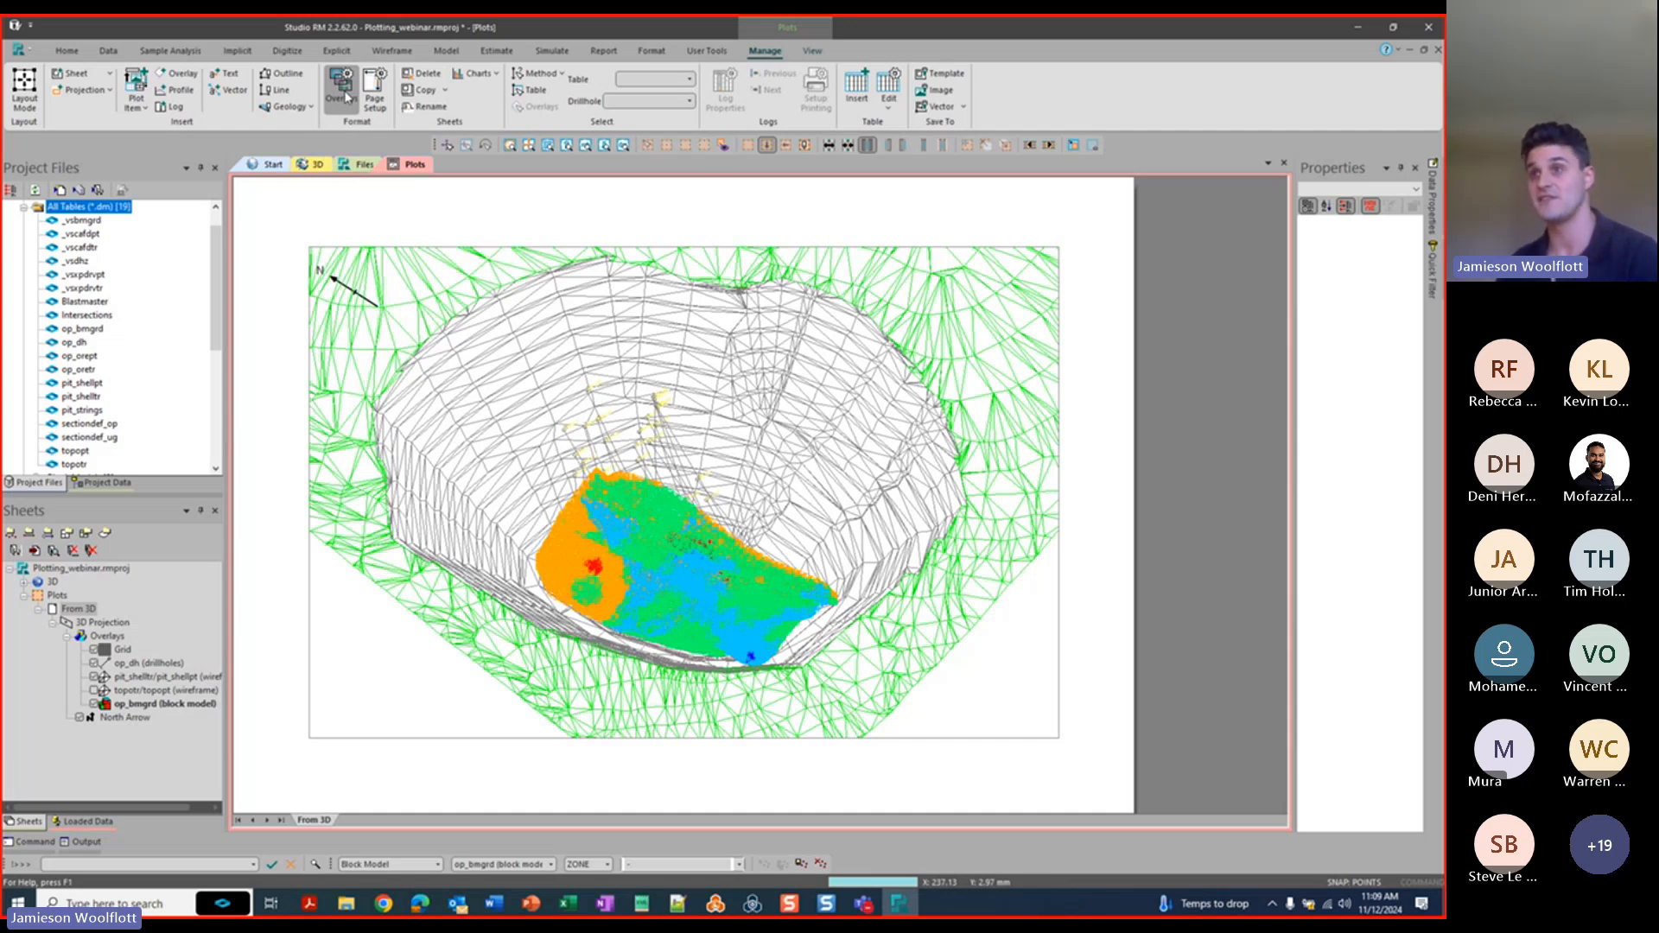
Set the plot sheet's paper size to A3 297 x 420 mm in landscape and rescale all plot items.
click(369, 104)
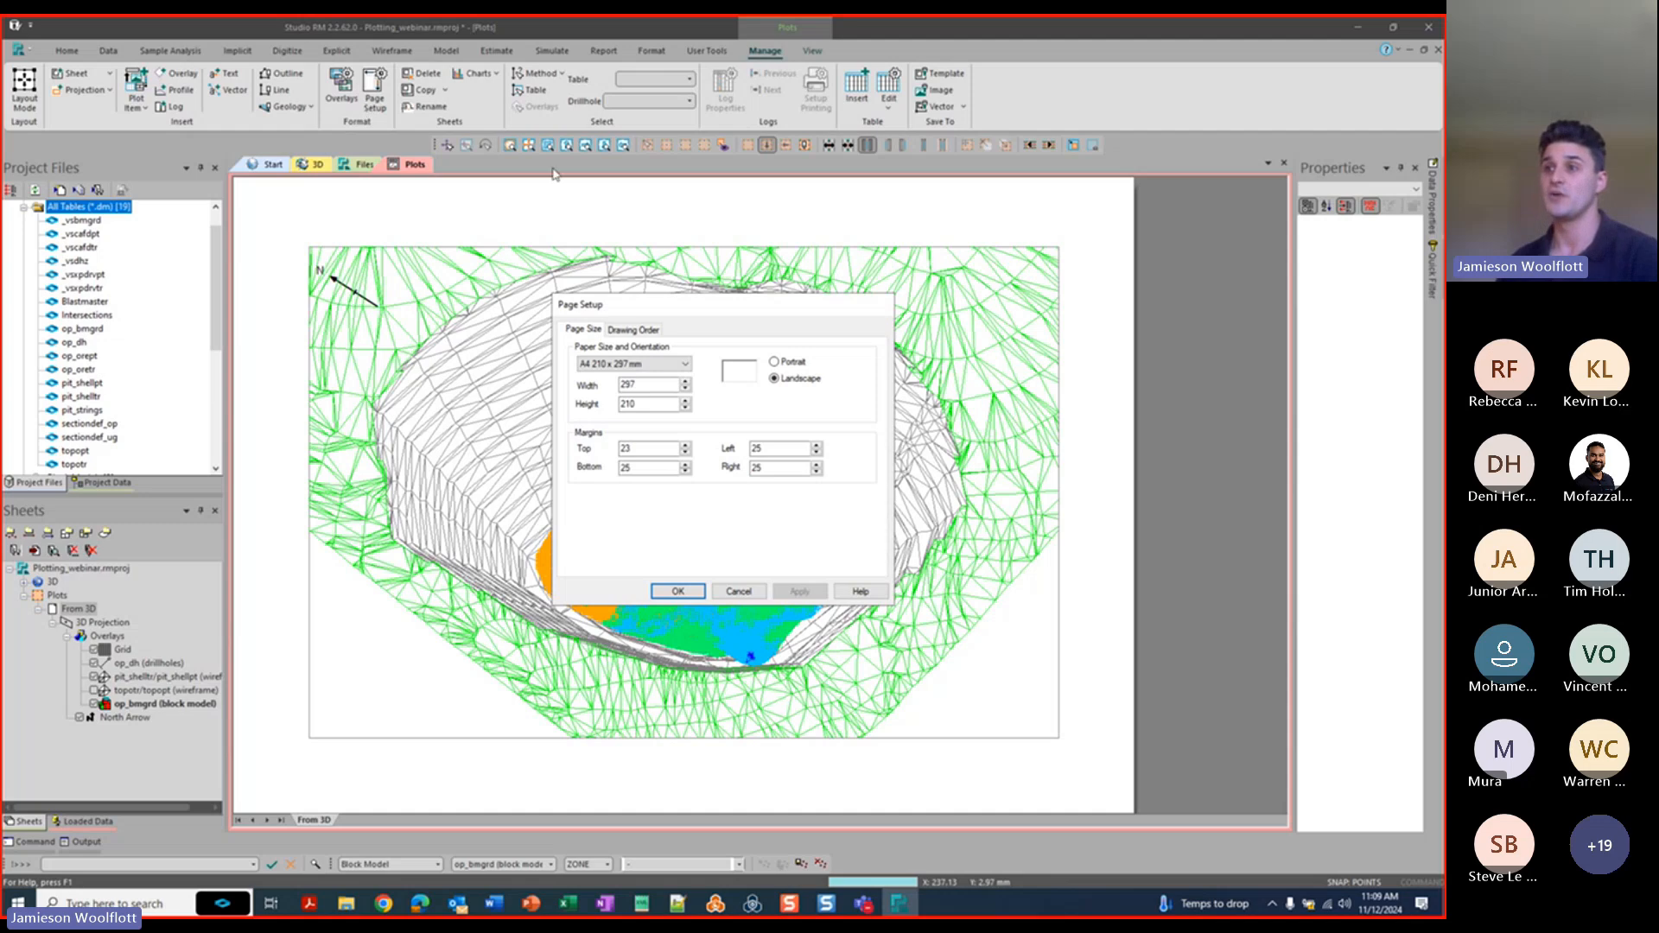
click(684, 364)
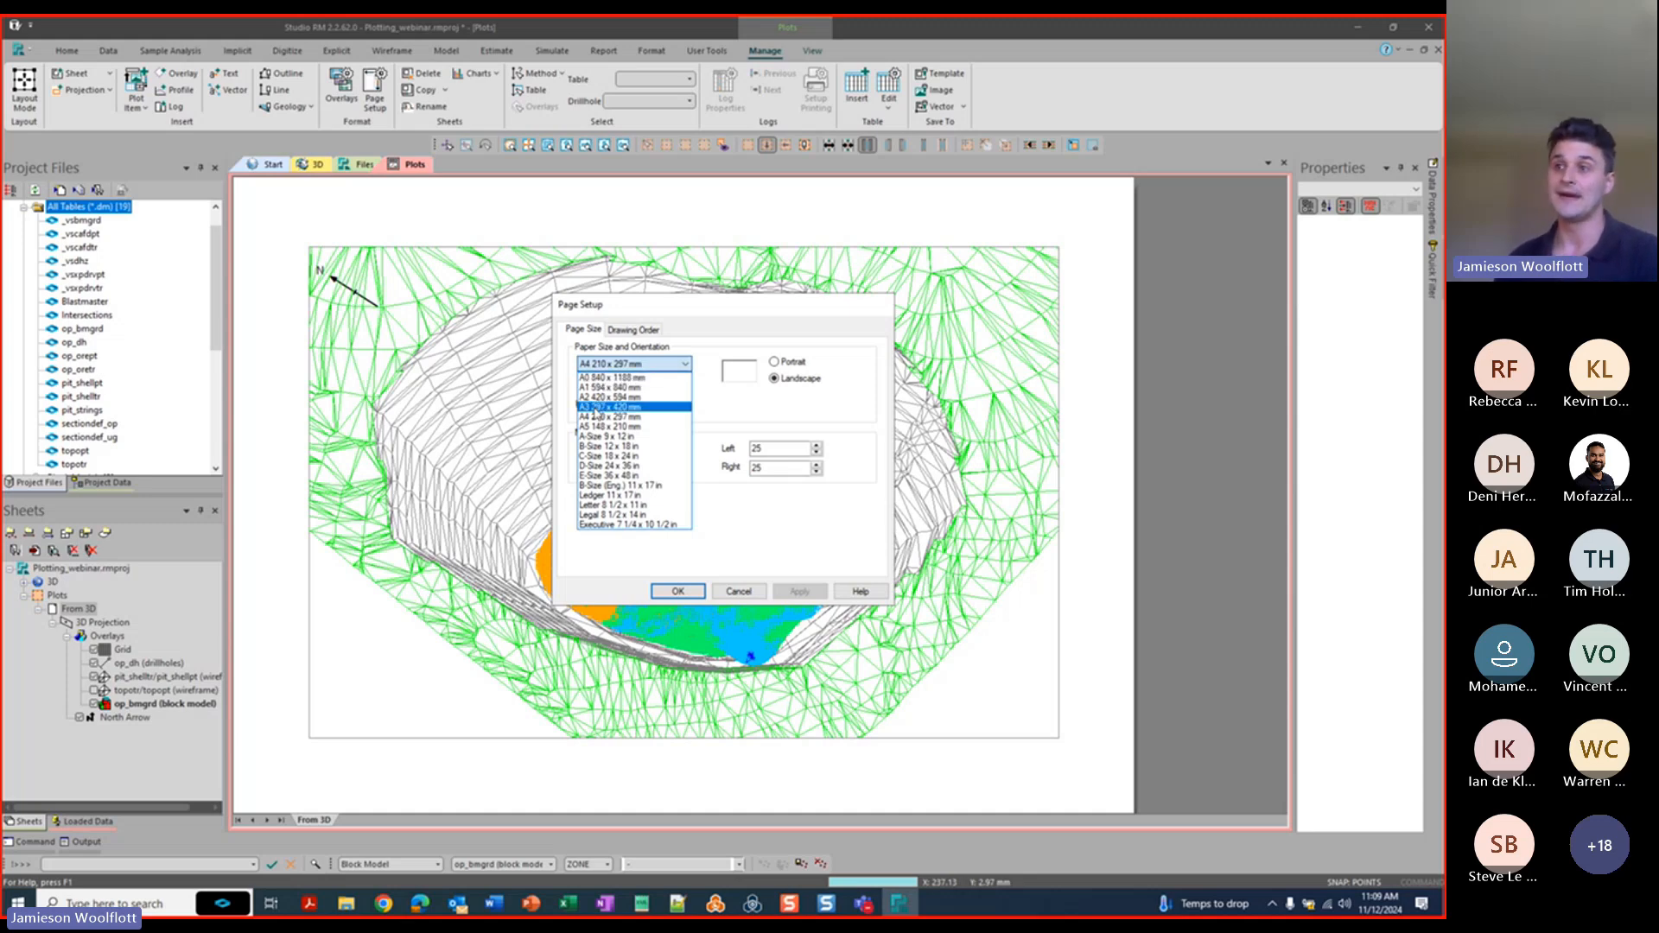
click(595, 407)
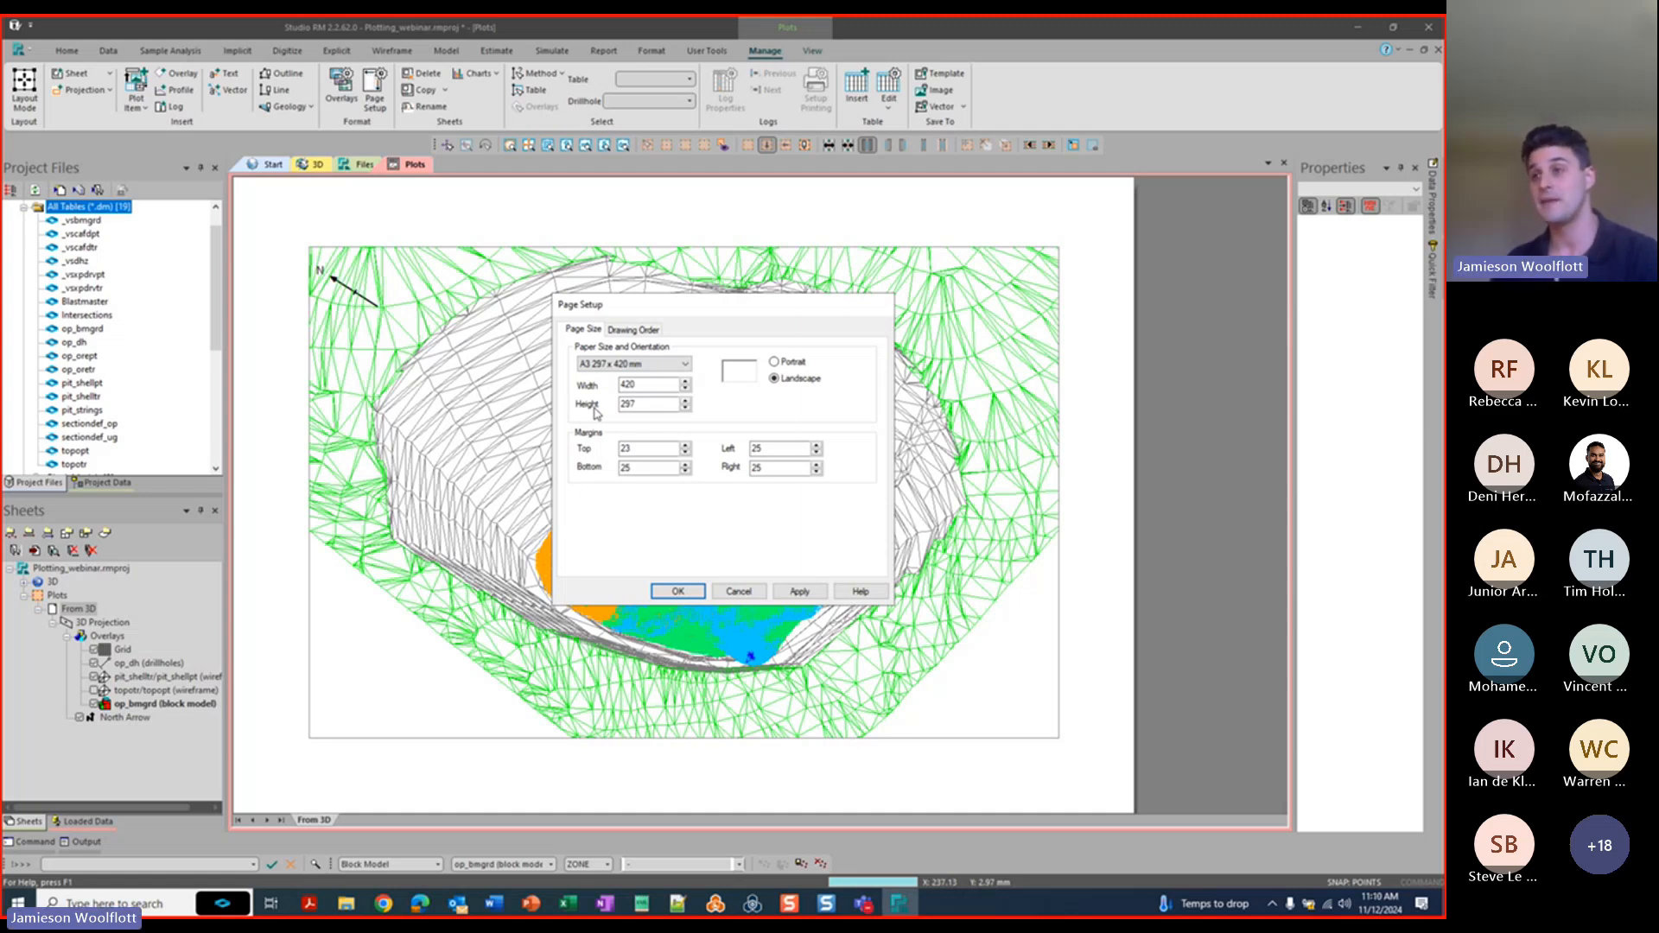
double_click(654, 384)
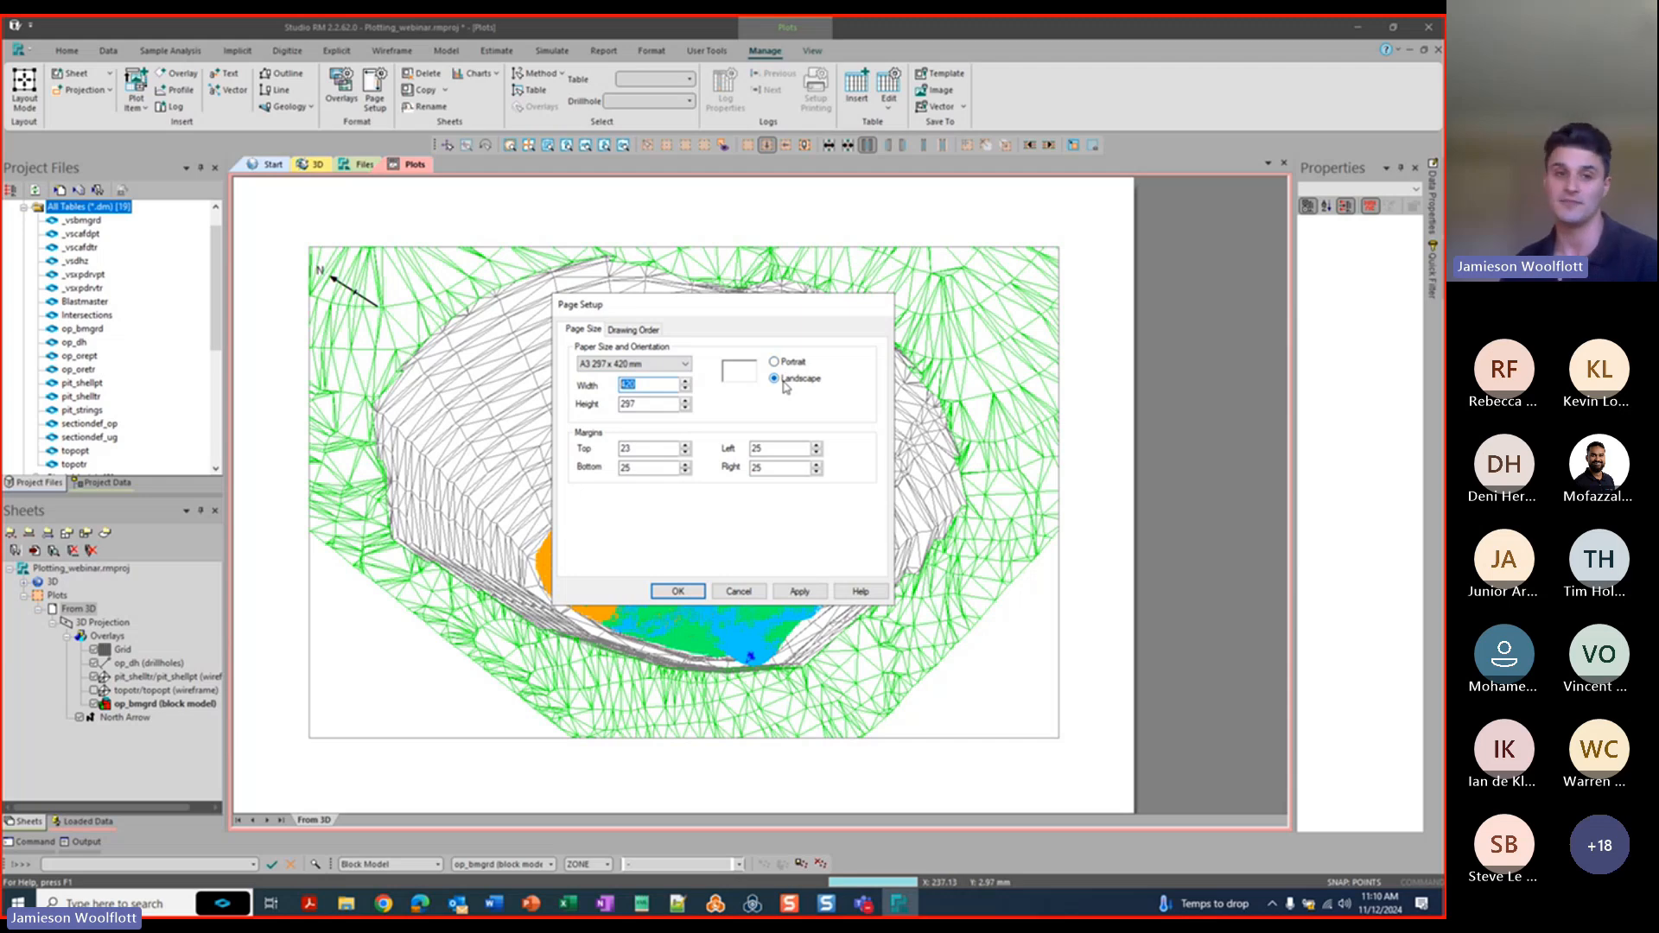
click(679, 592)
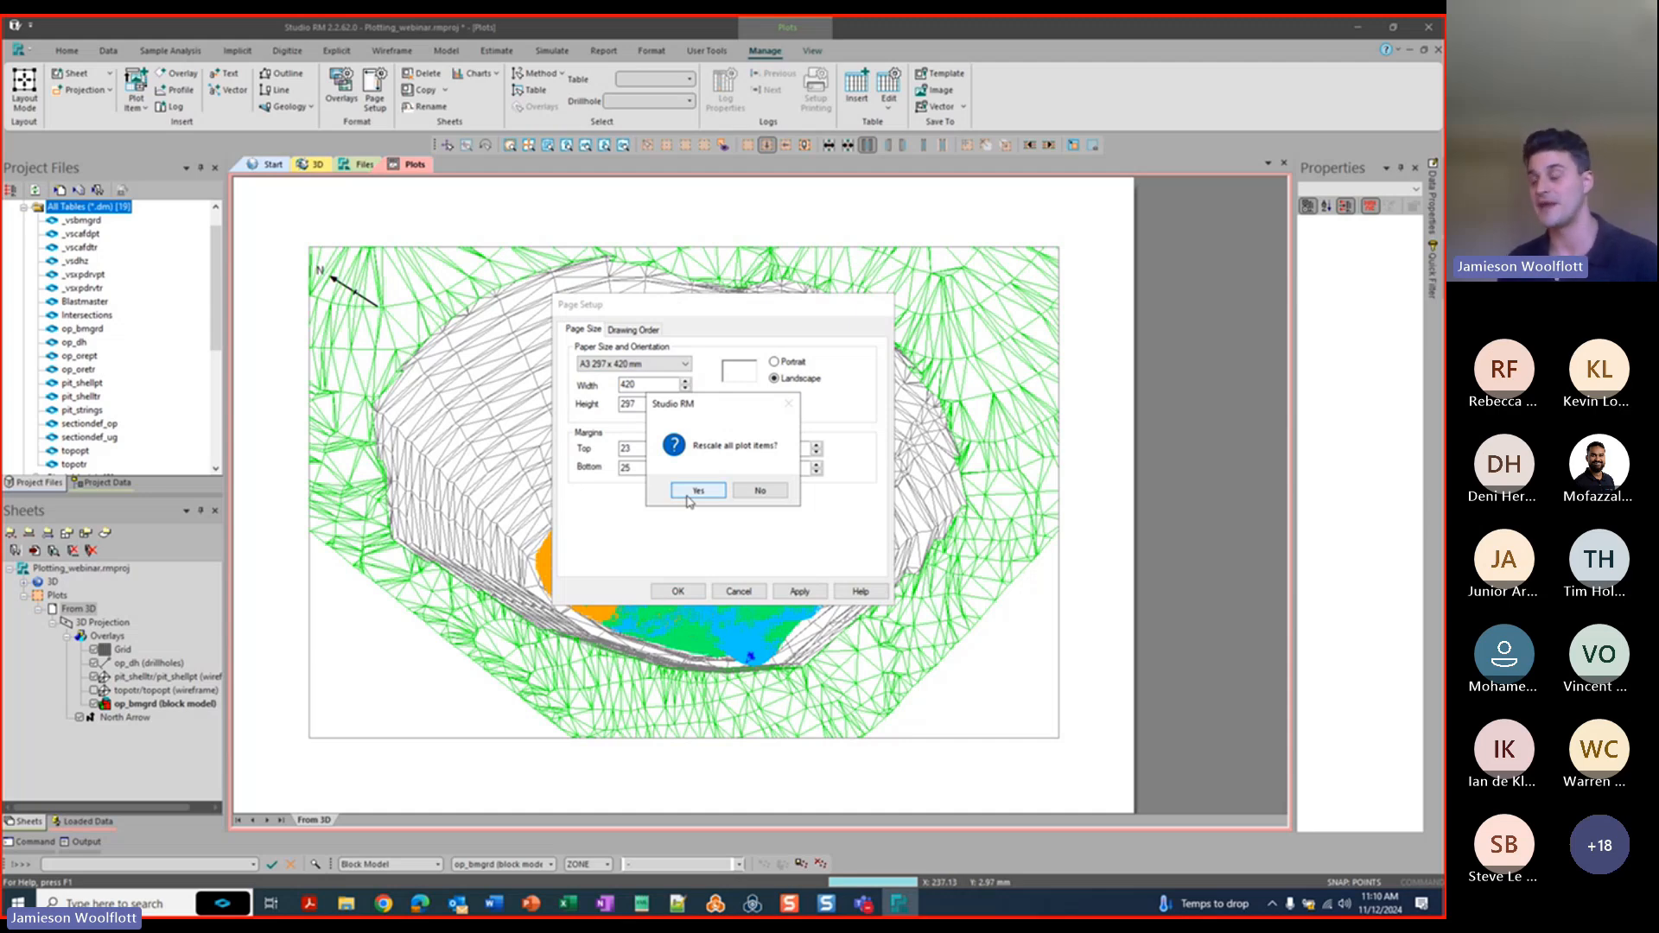
click(688, 496)
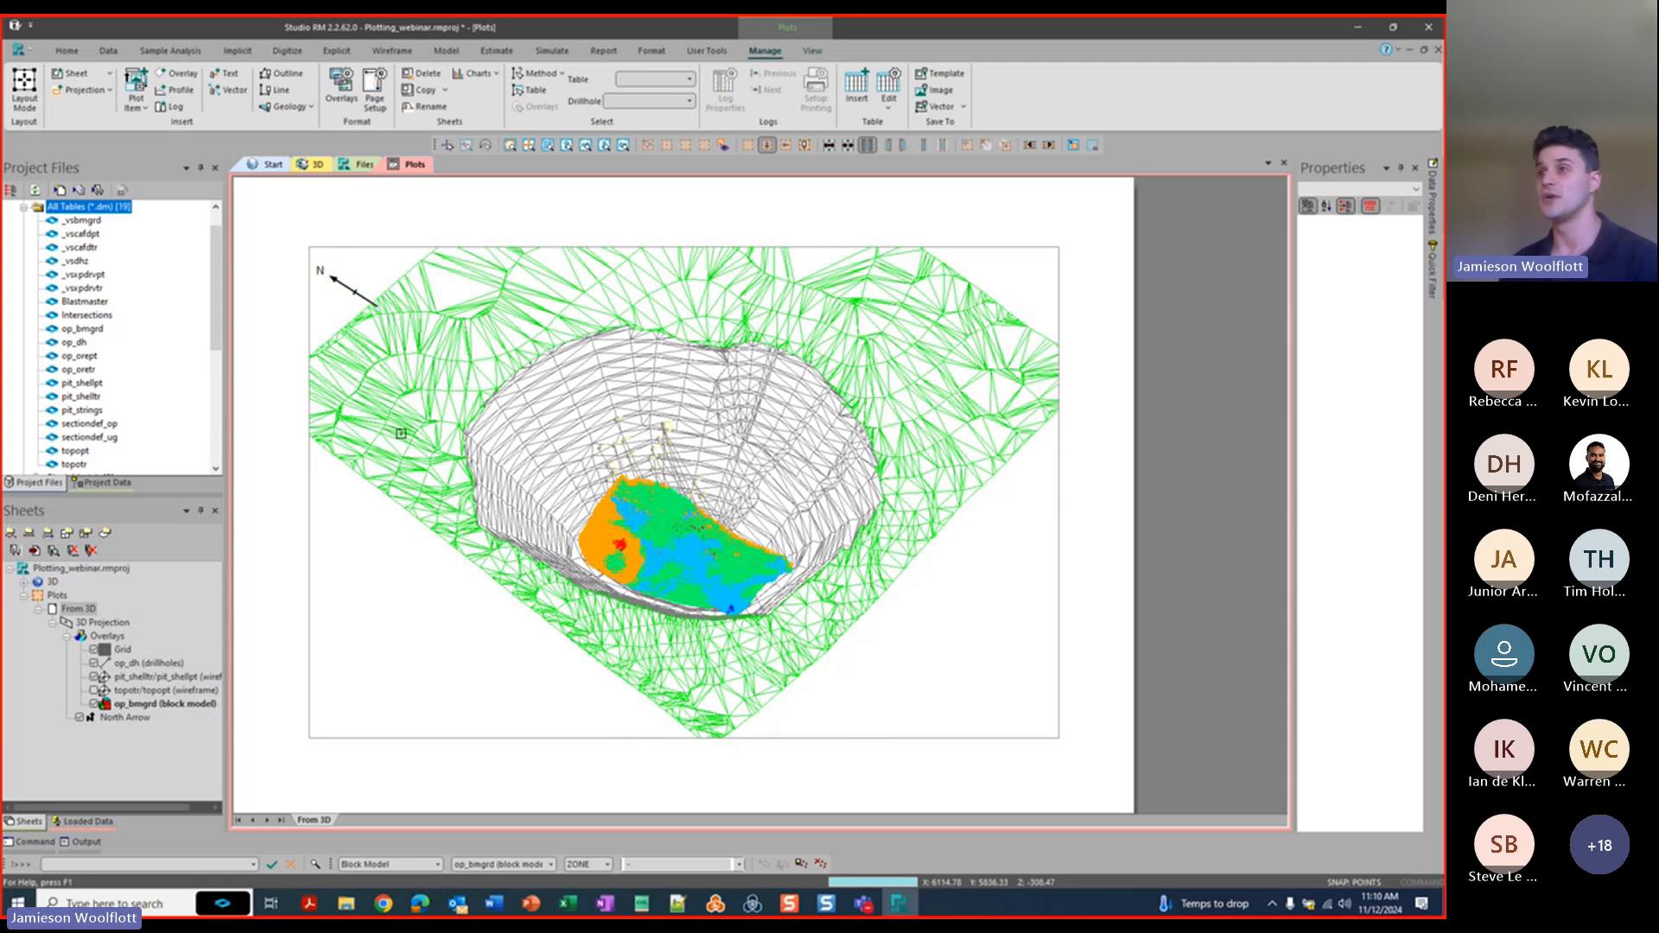
Unlock the scale of the 3D projection on the sheet and set it to 1:1500.
click(812, 52)
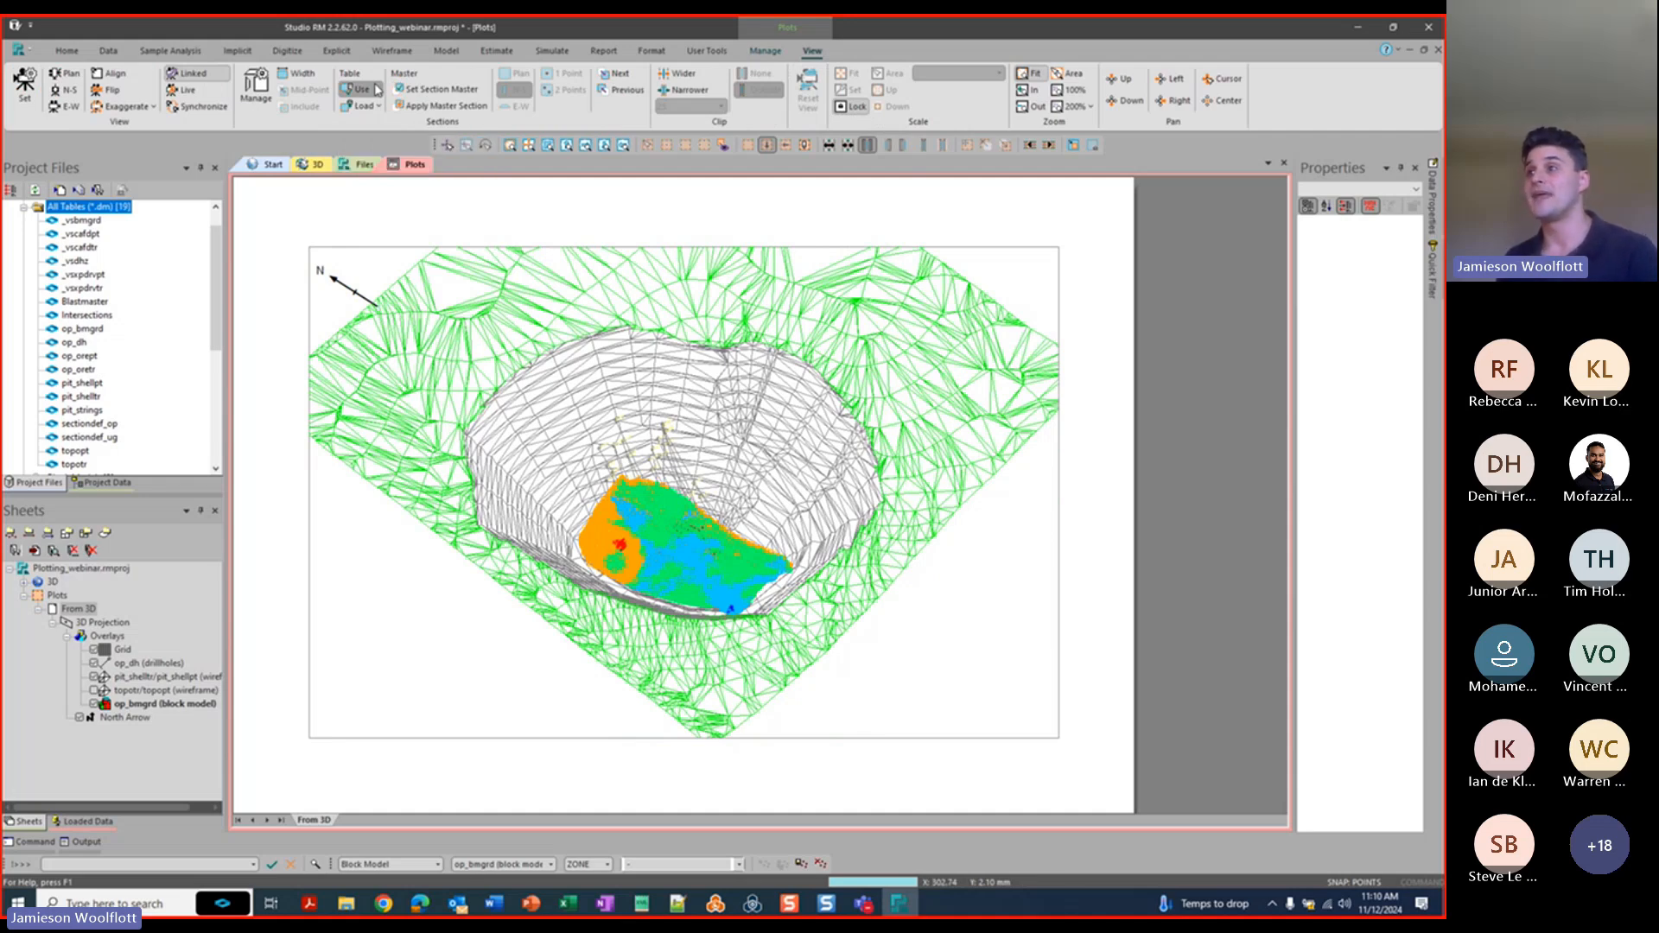
click(602, 300)
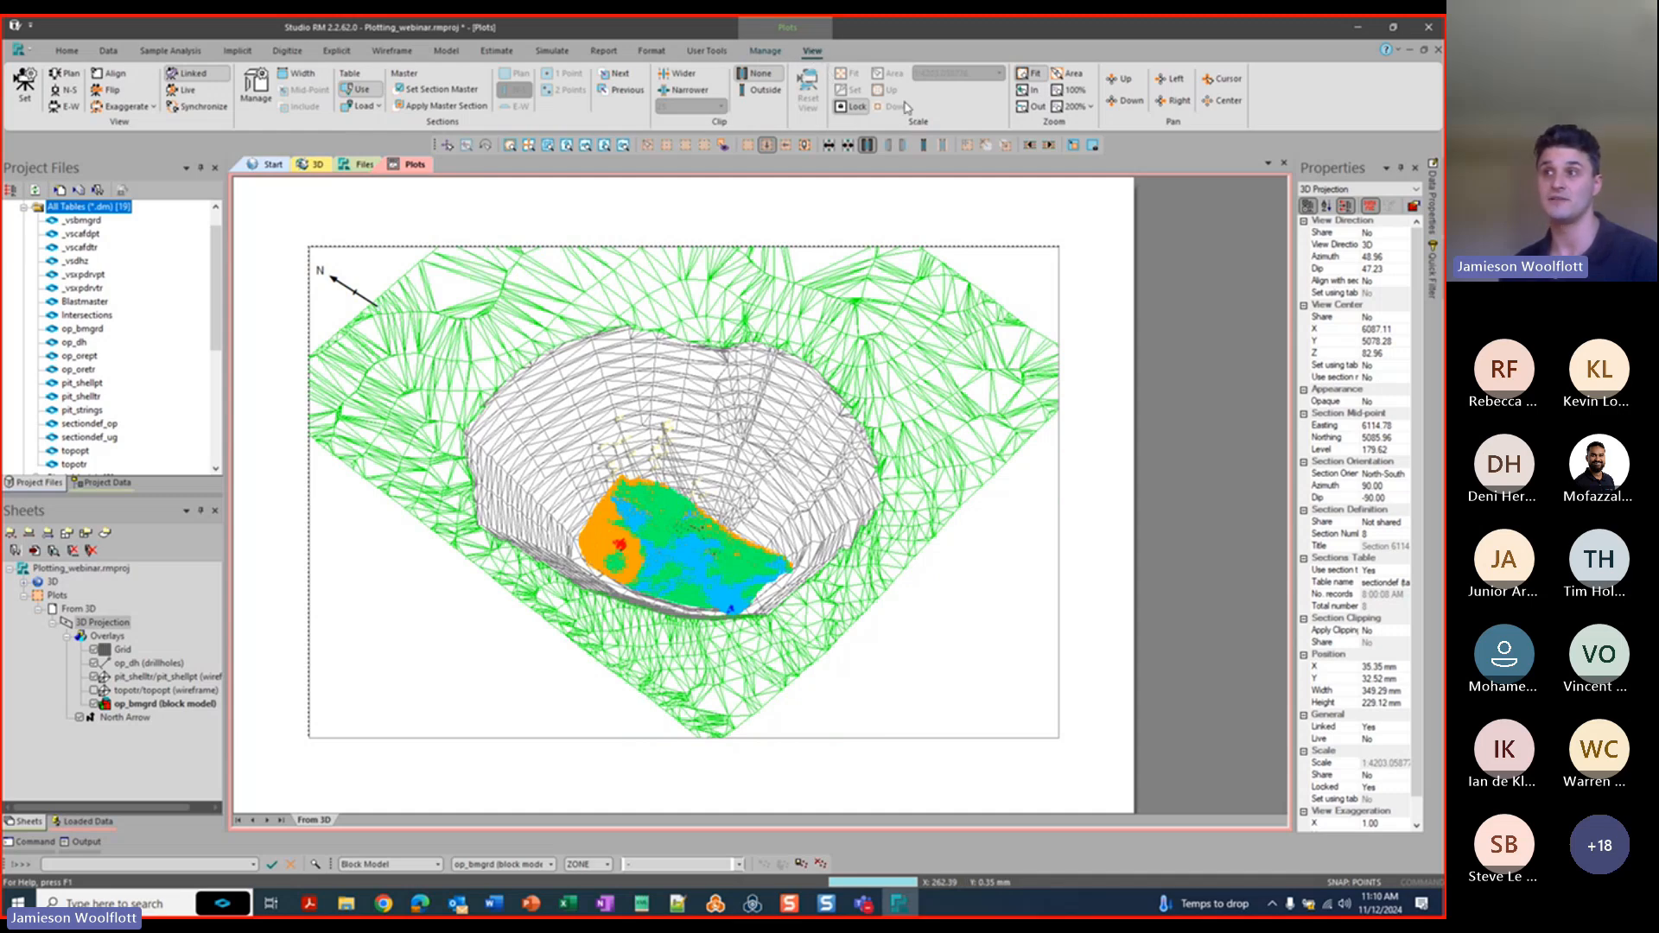
click(854, 106)
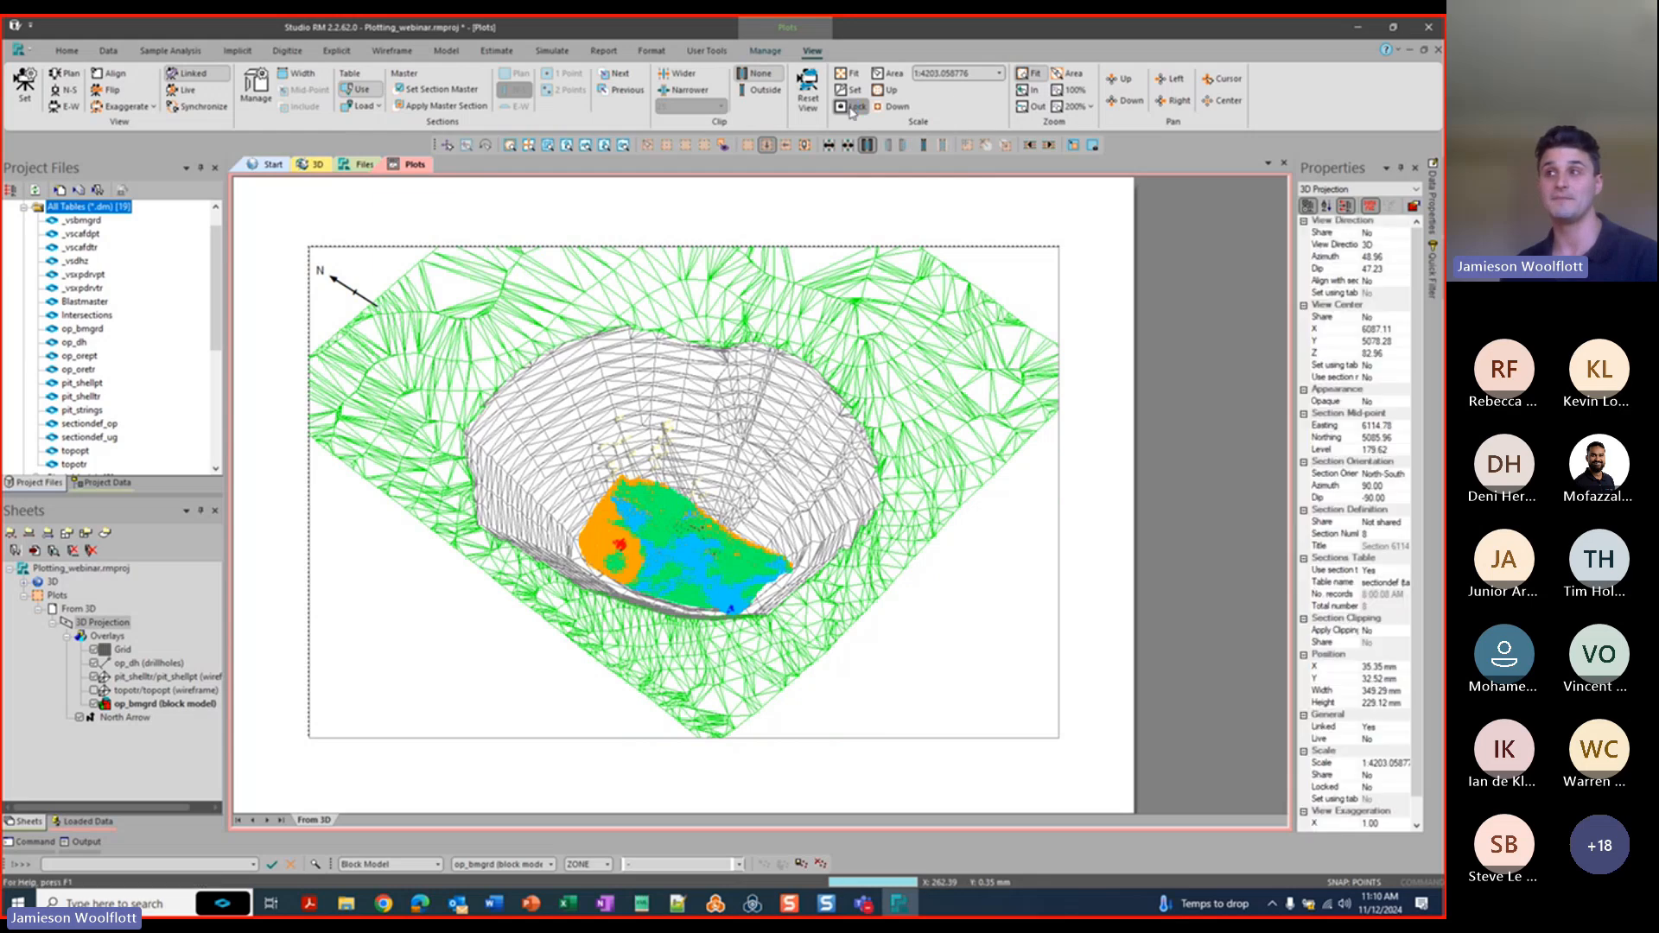
click(998, 76)
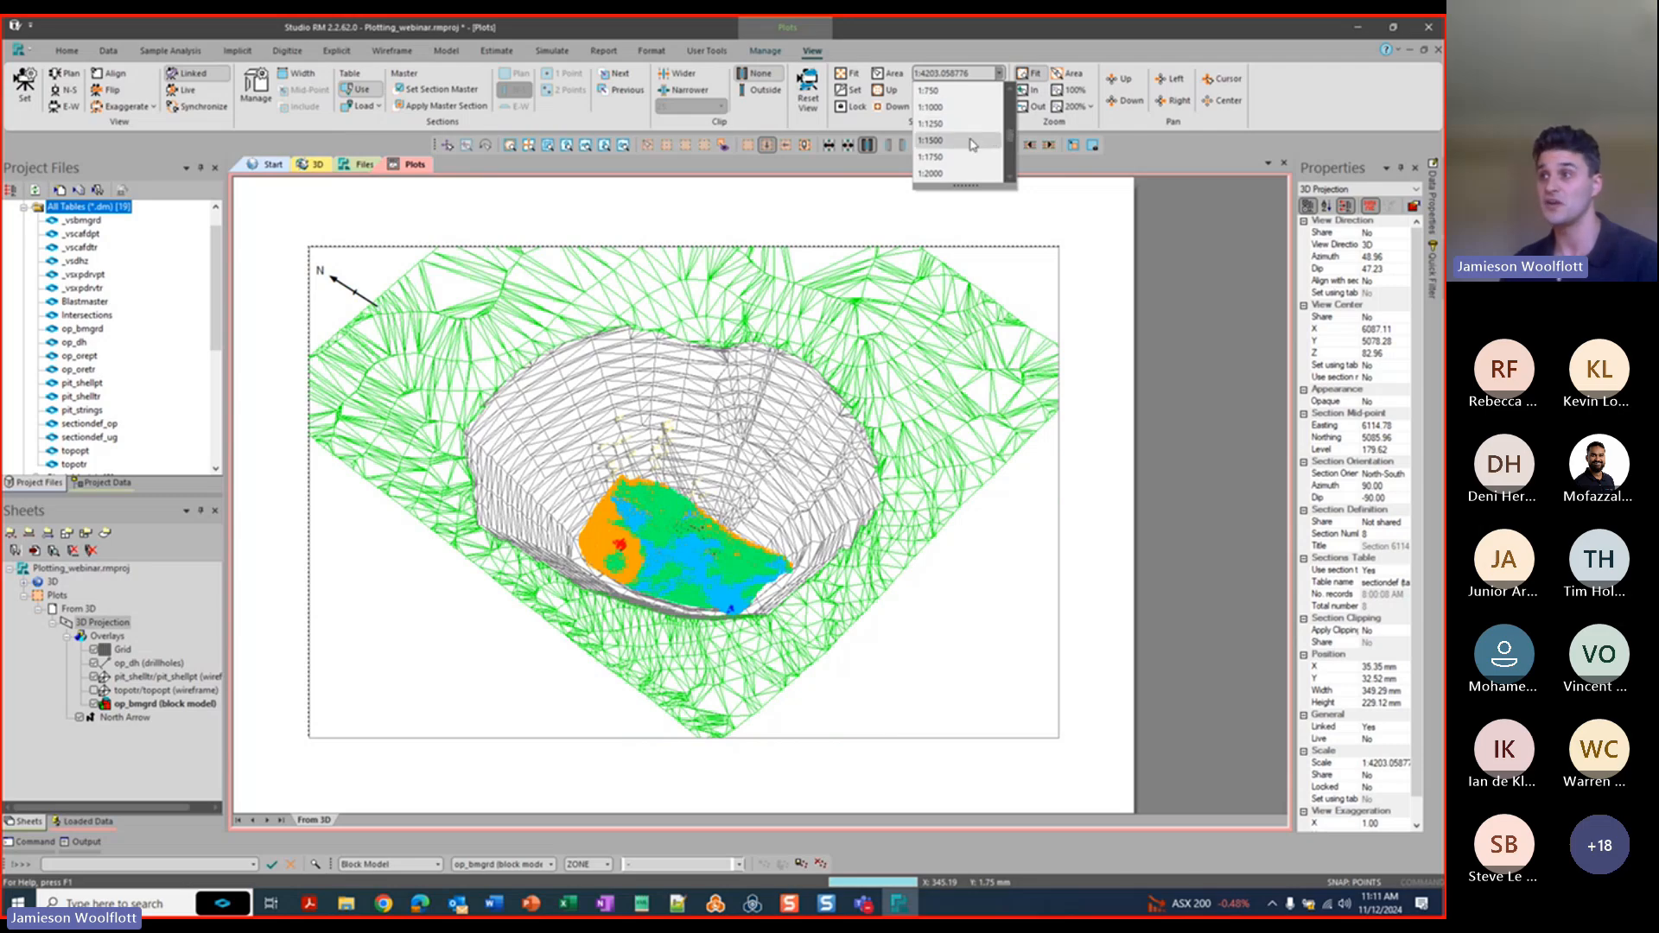
click(971, 141)
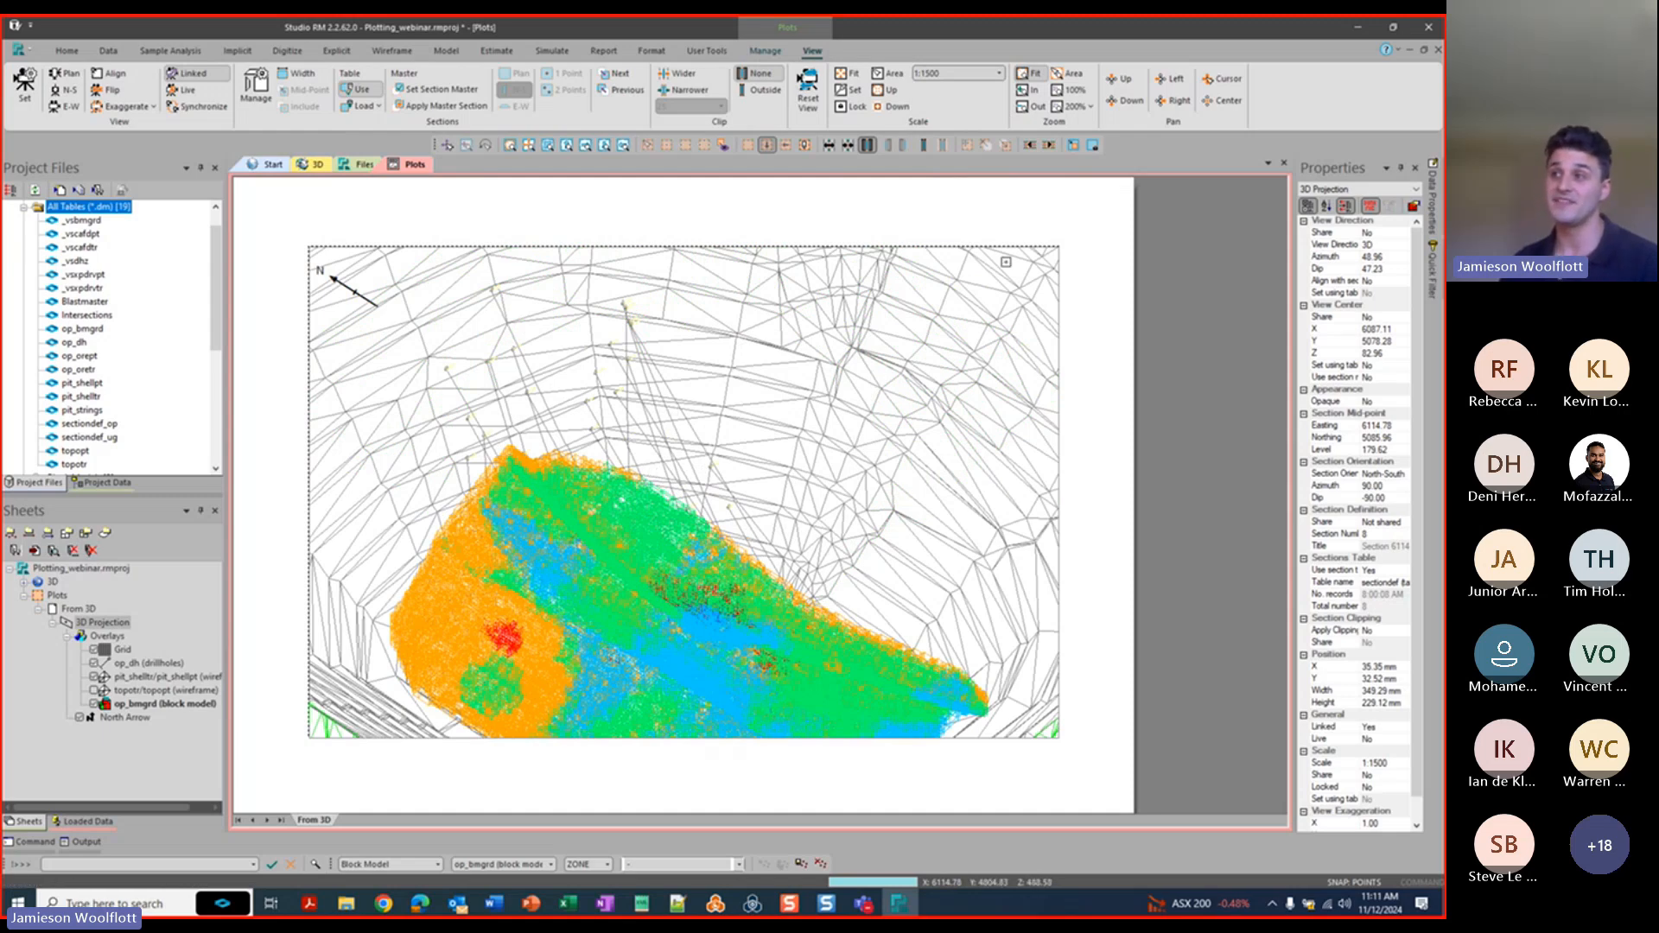
Zoom the projection out freely within its frame, and set its scale back to 1:1500.
scroll(685, 467, down, 1)
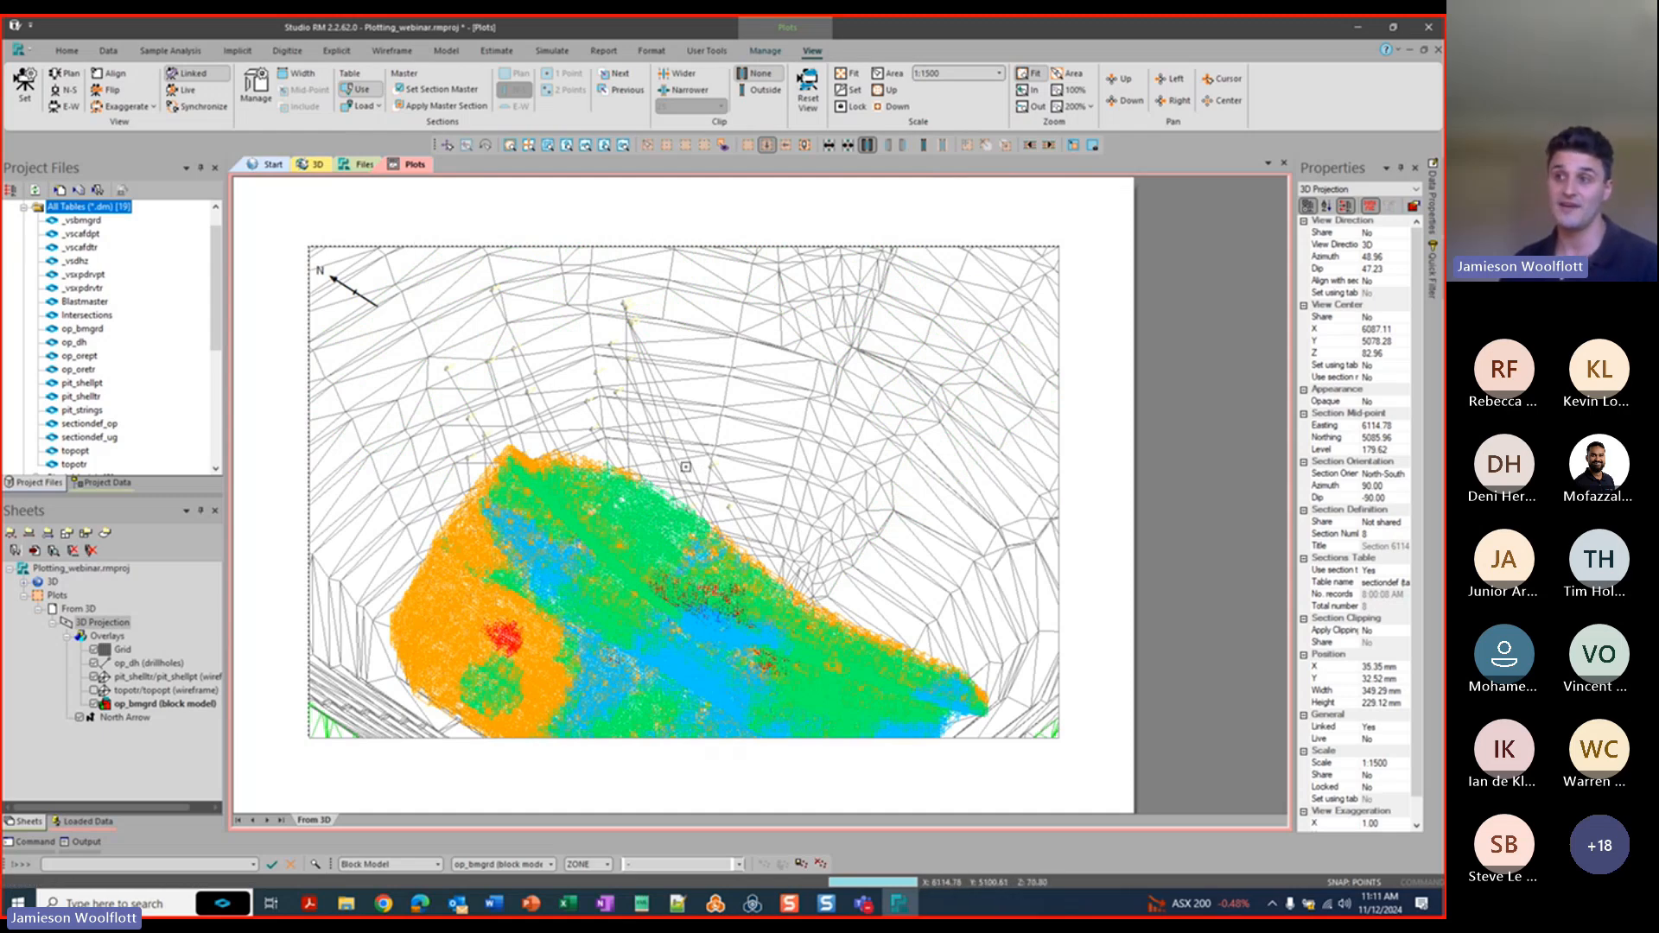
scroll(685, 467, down, 1)
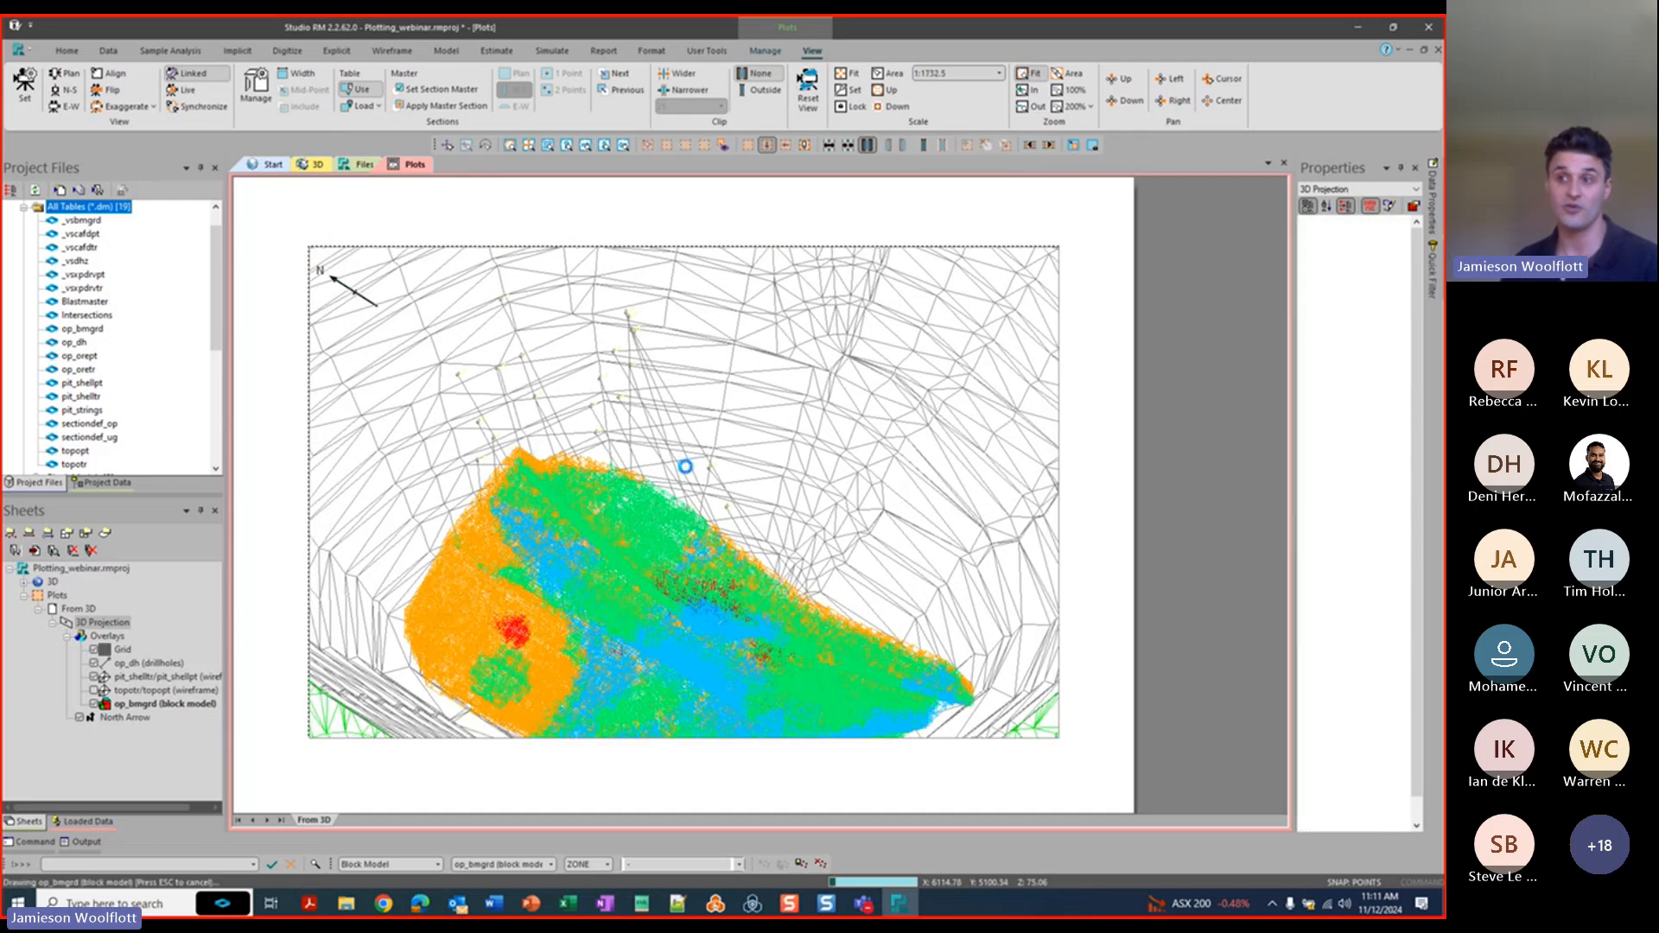
scroll(685, 466, down, 1)
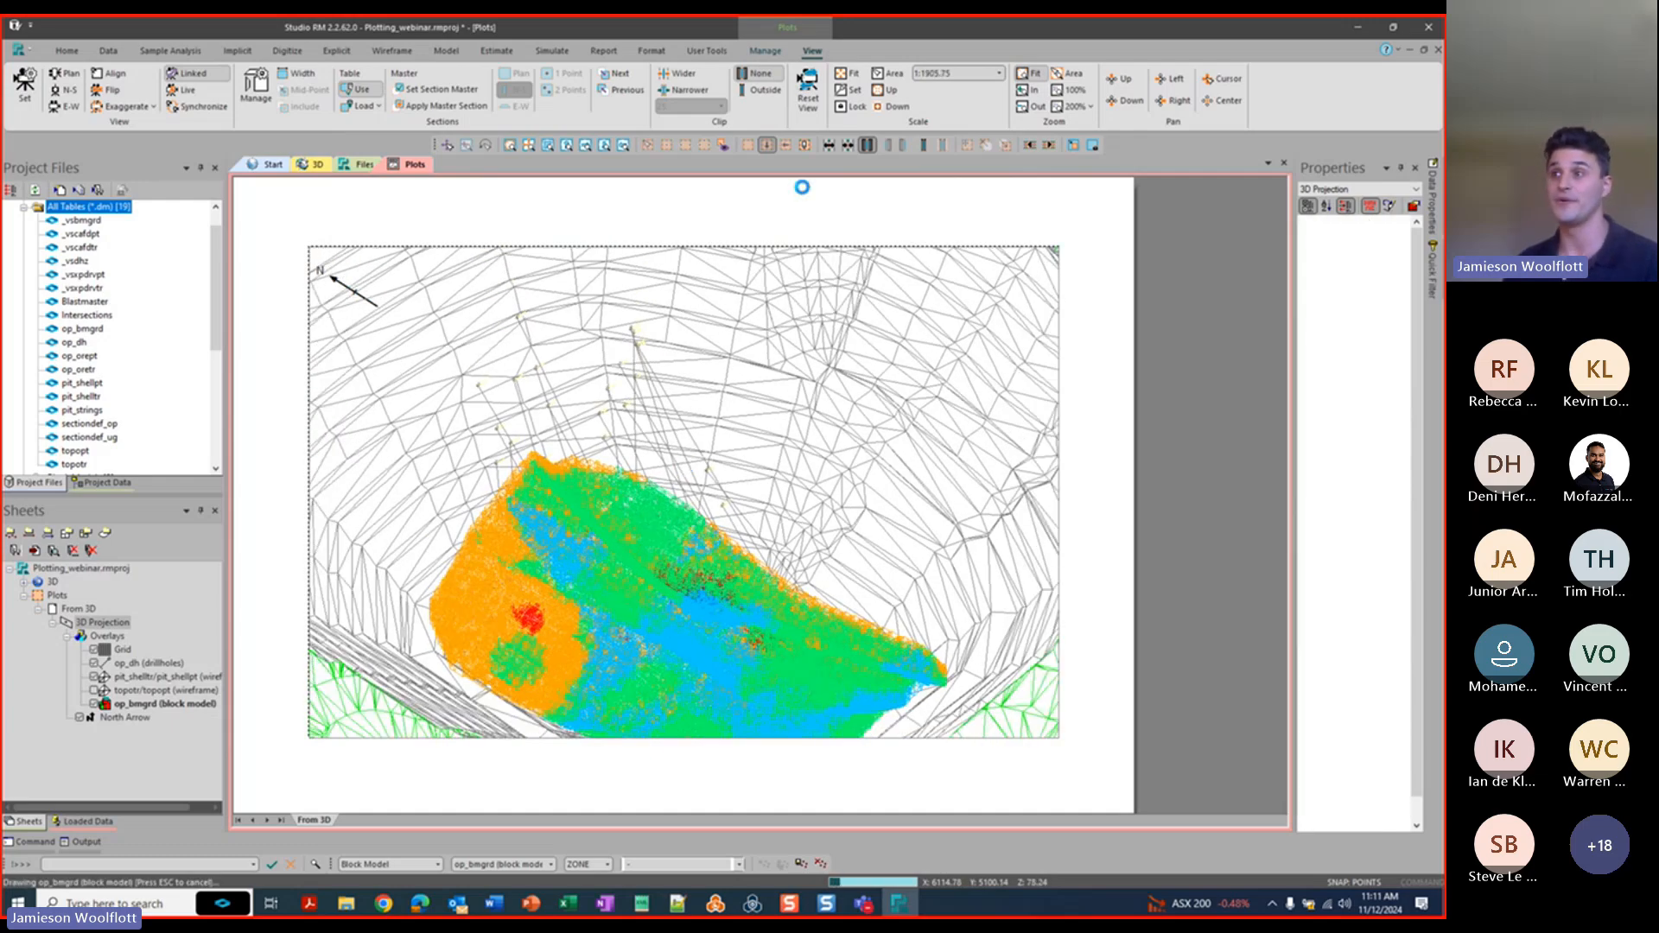
click(1000, 74)
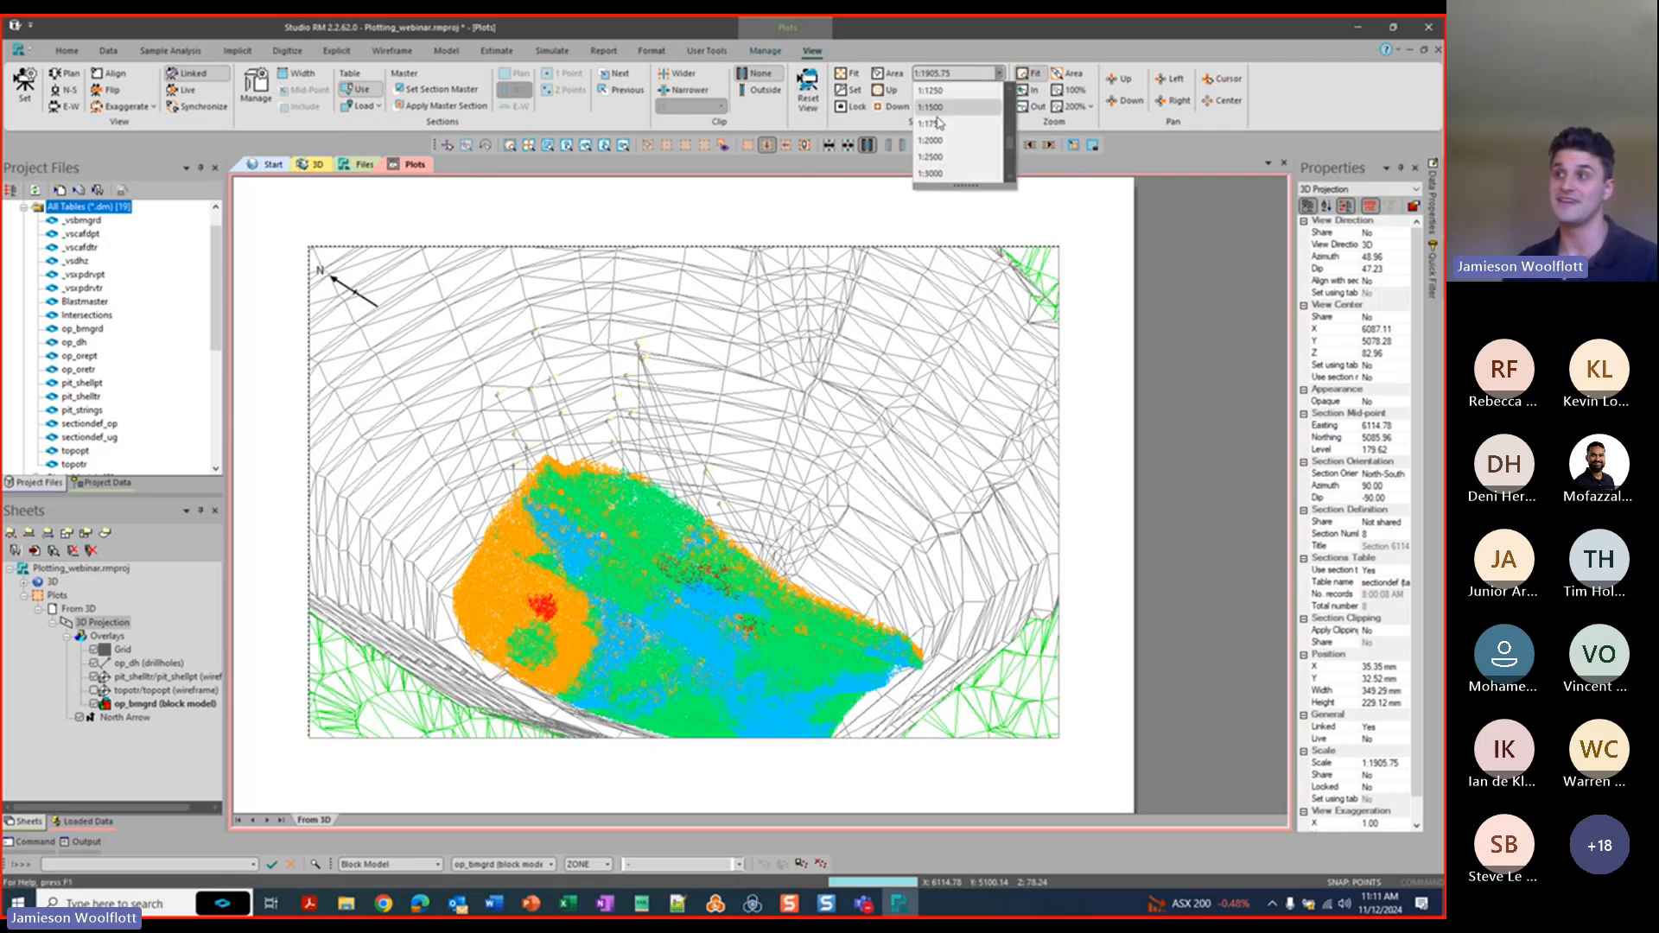
click(946, 90)
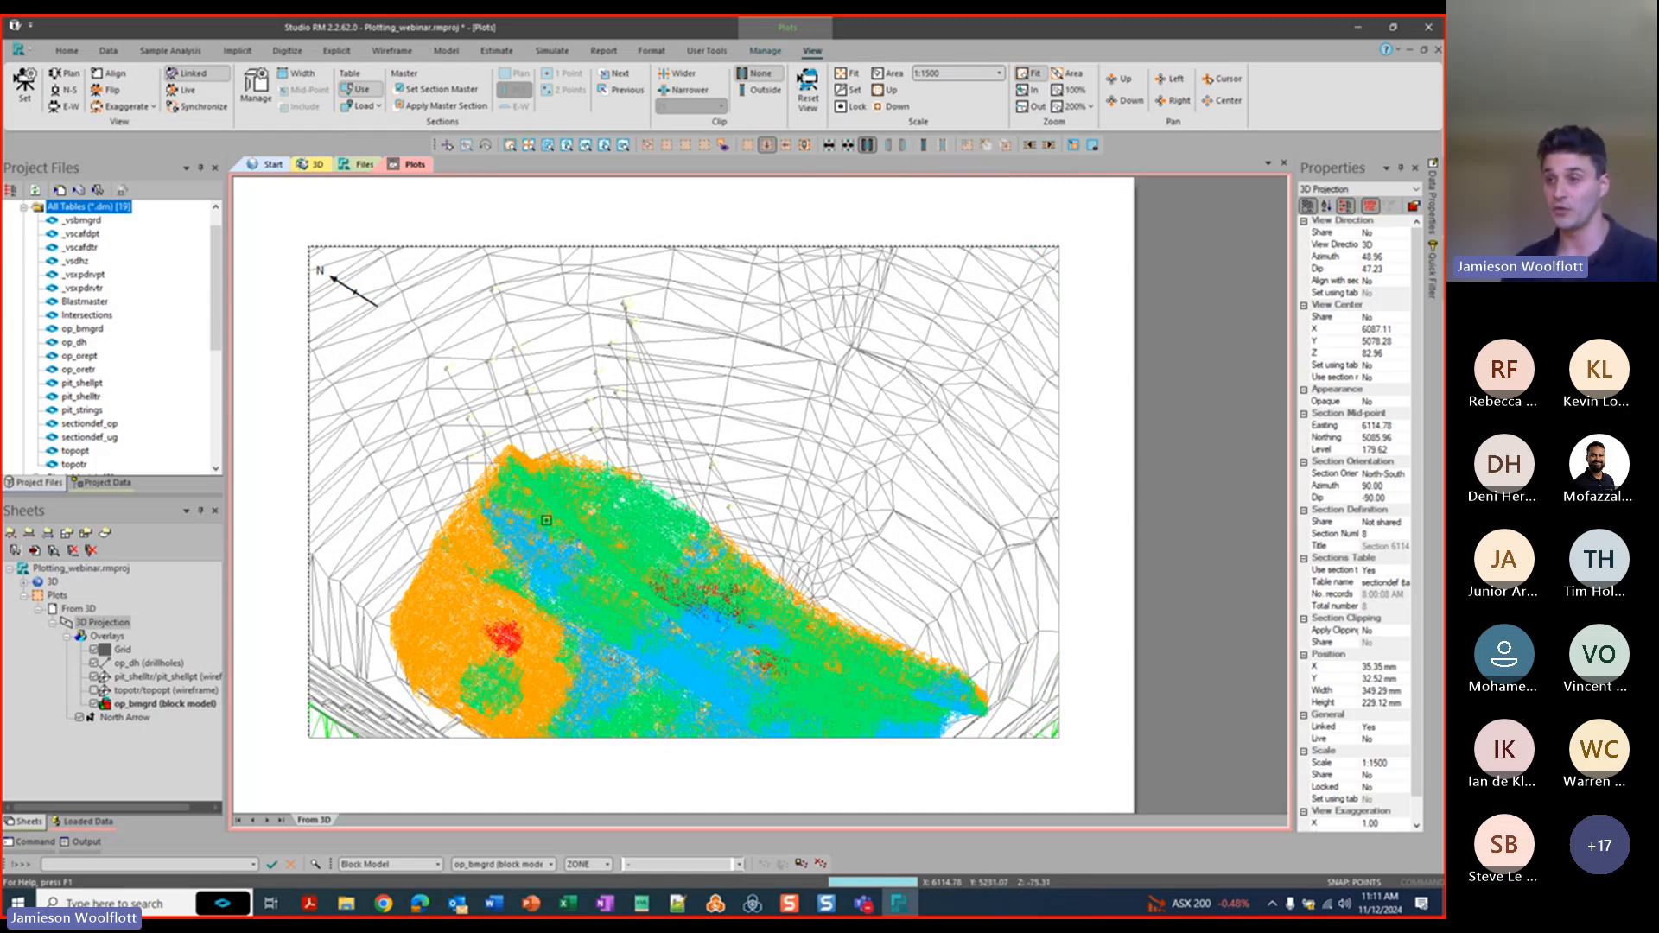
Shift the pit view within the projection frame and rotate it to azimuth 58 and dip 40.
drag(714, 470, 748, 396)
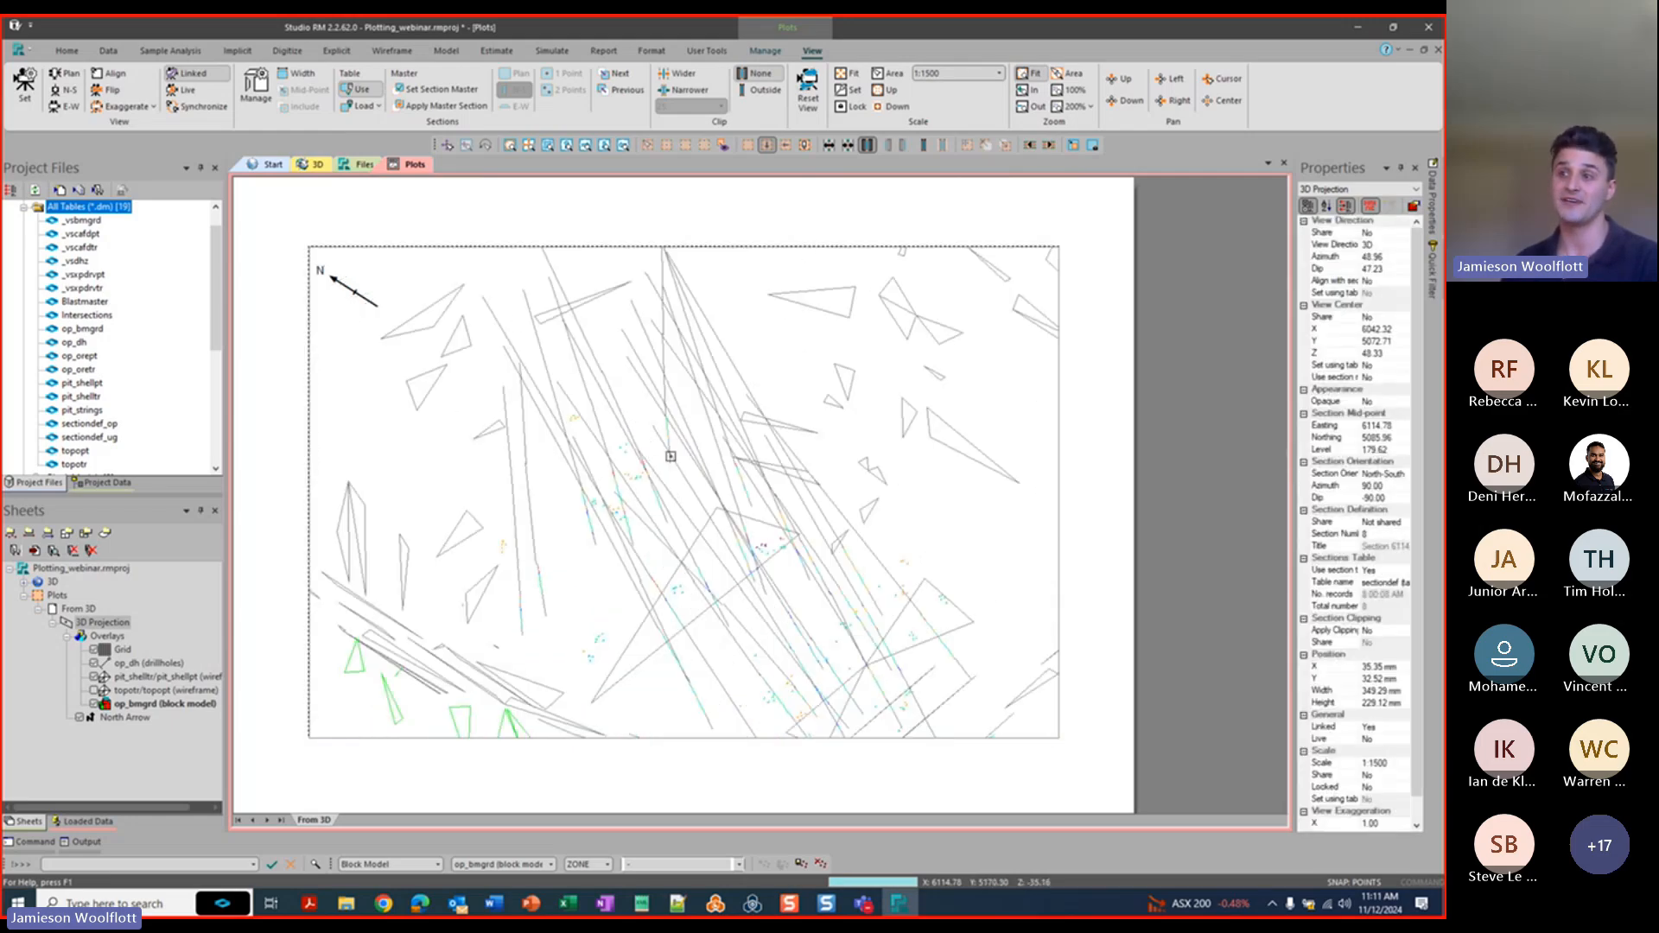
drag(670, 457, 688, 440)
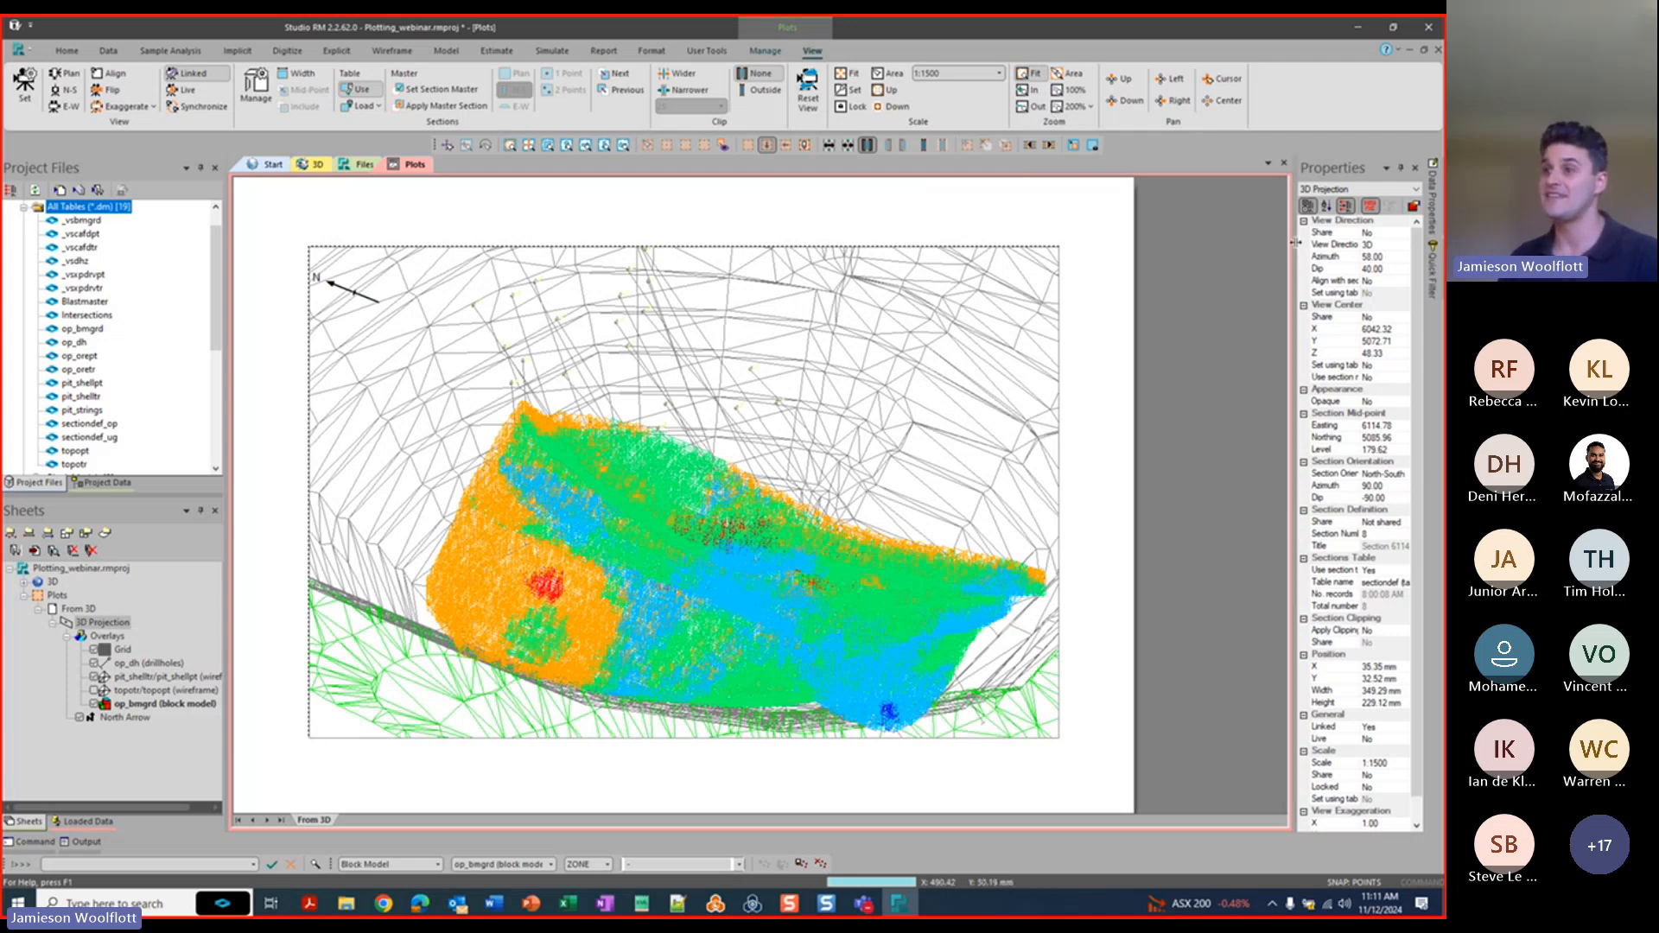
Widen the projection's properties and examine its sections table name and use section table settings.
drag(1295, 243, 1239, 242)
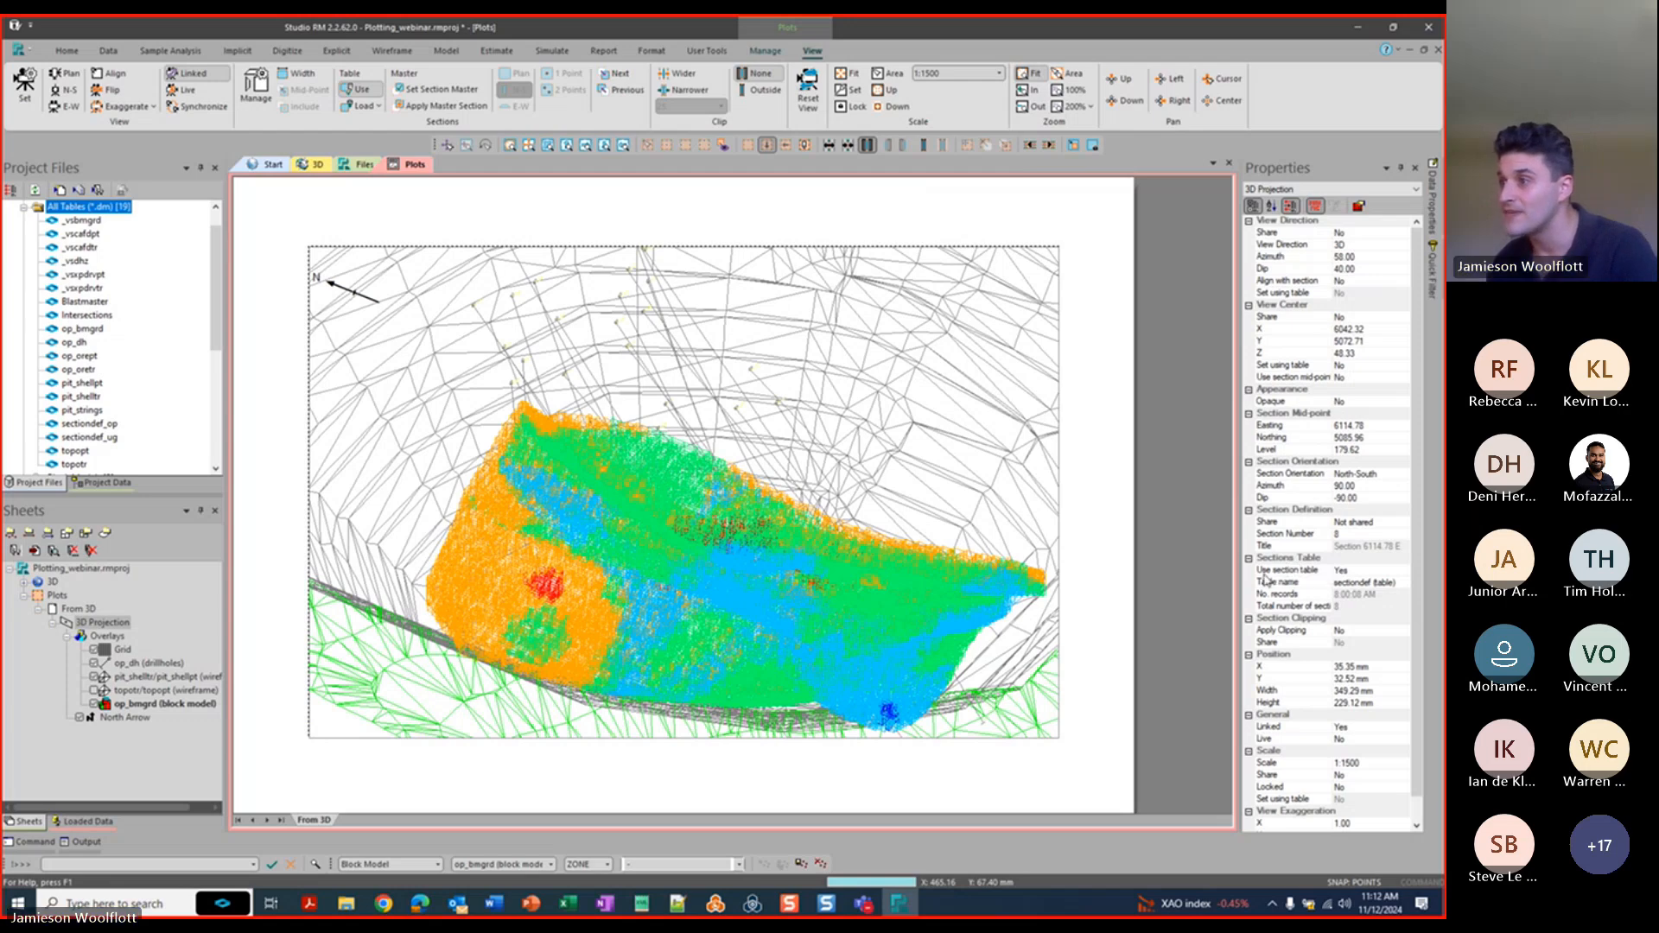
click(1294, 585)
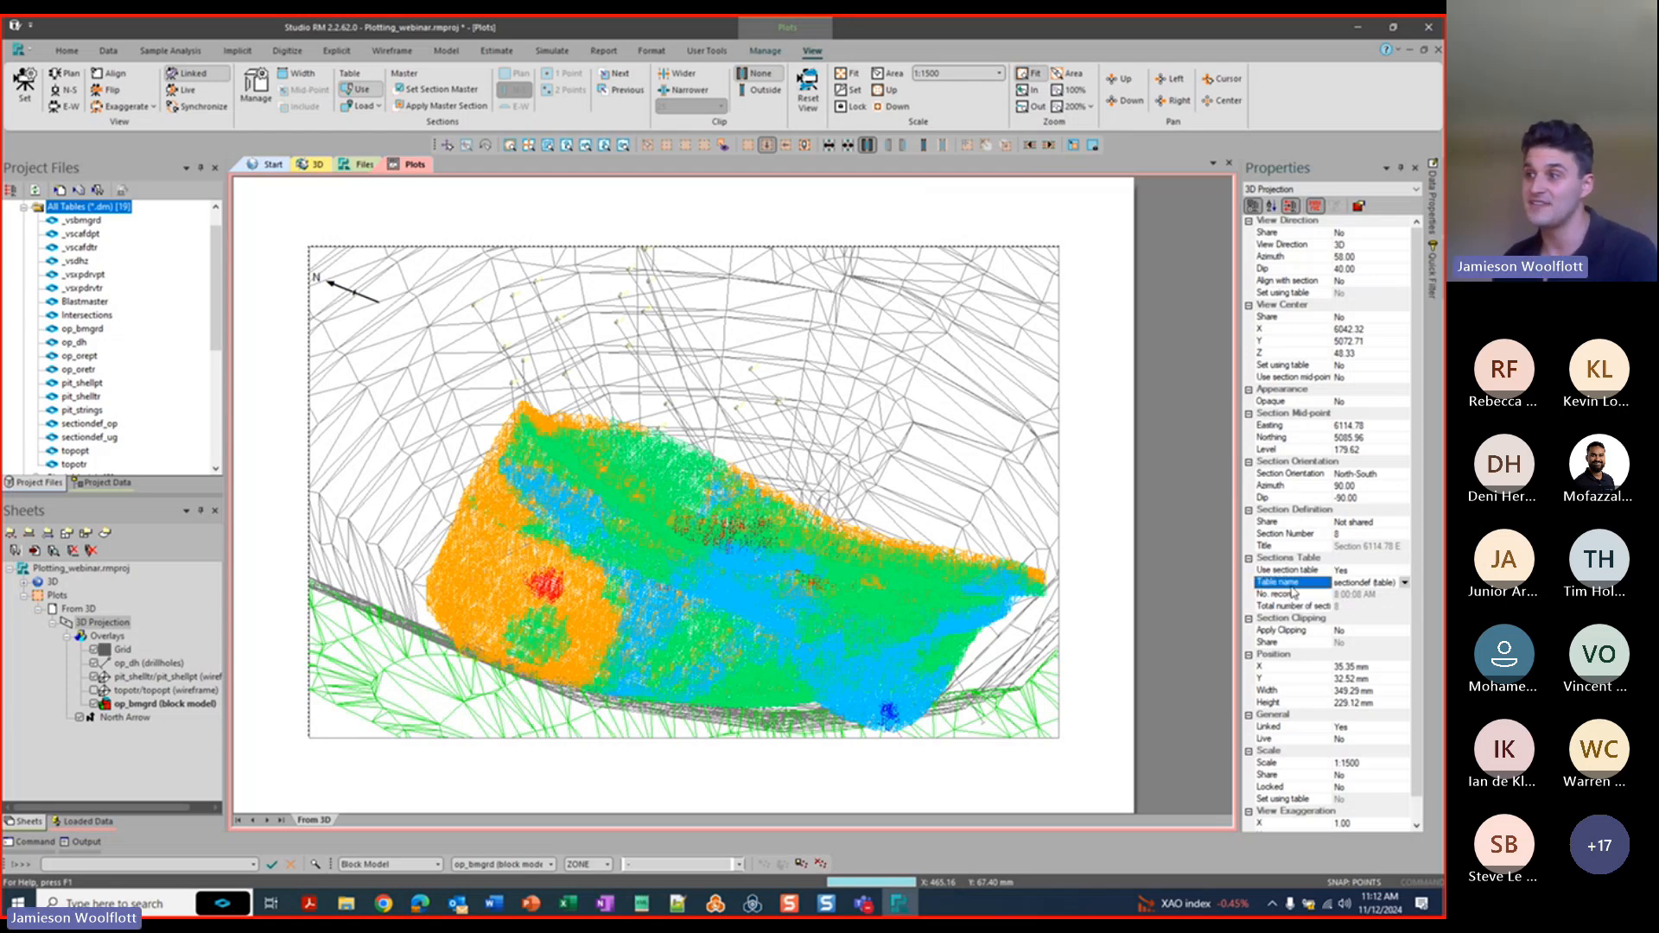
click(1405, 583)
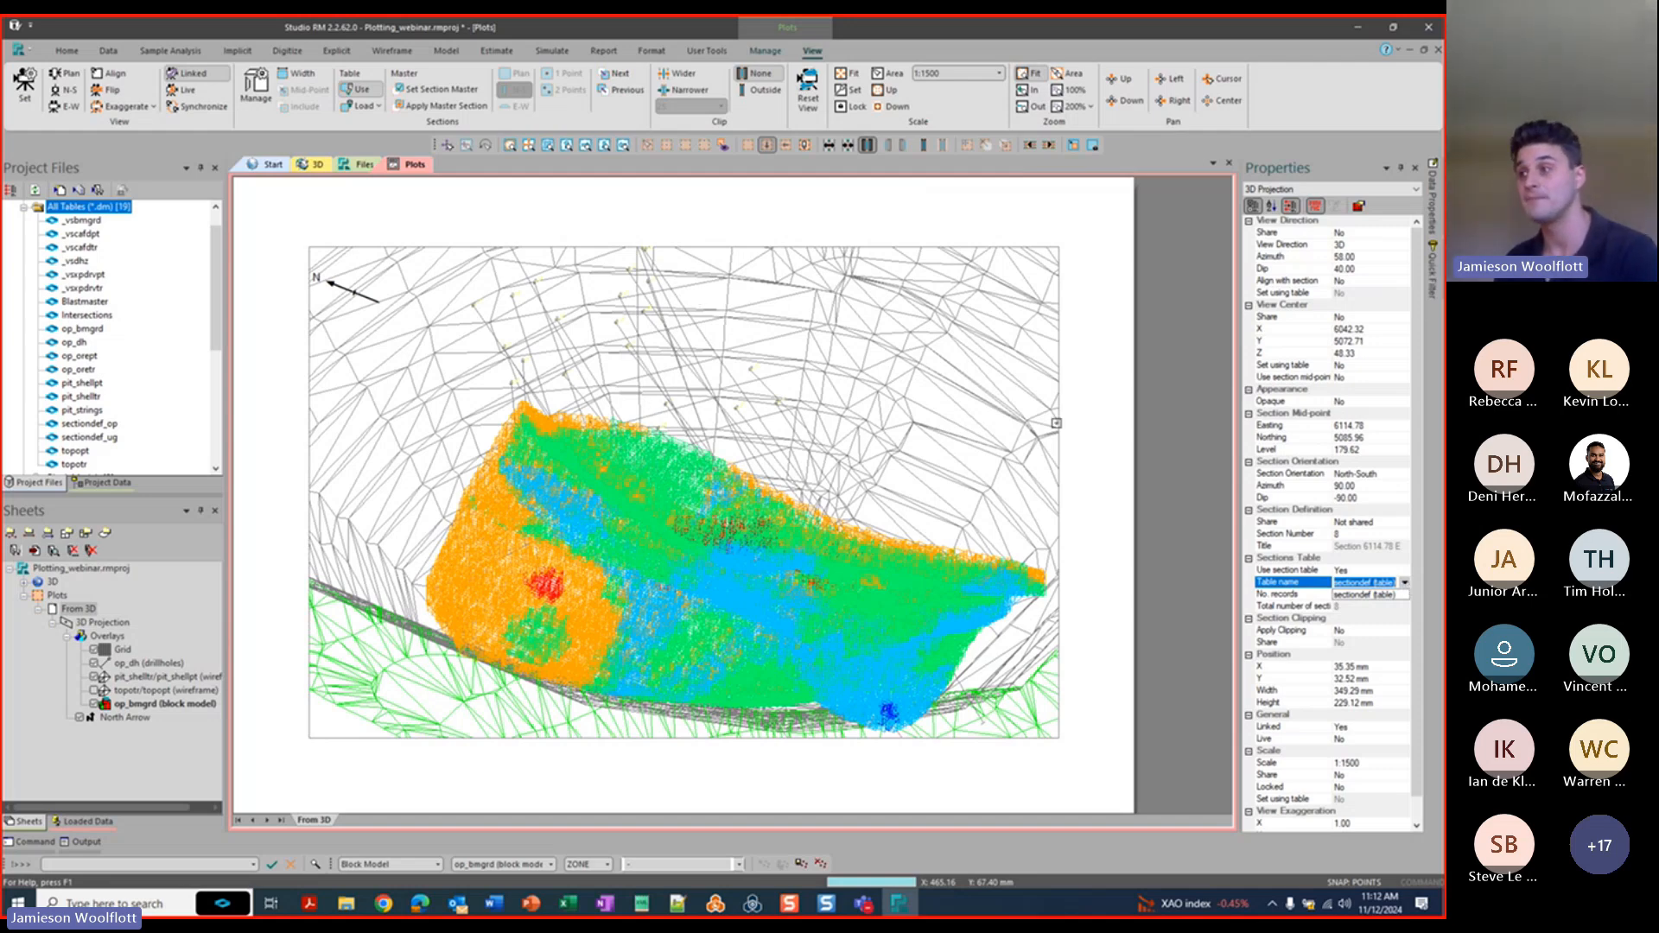
click(1280, 572)
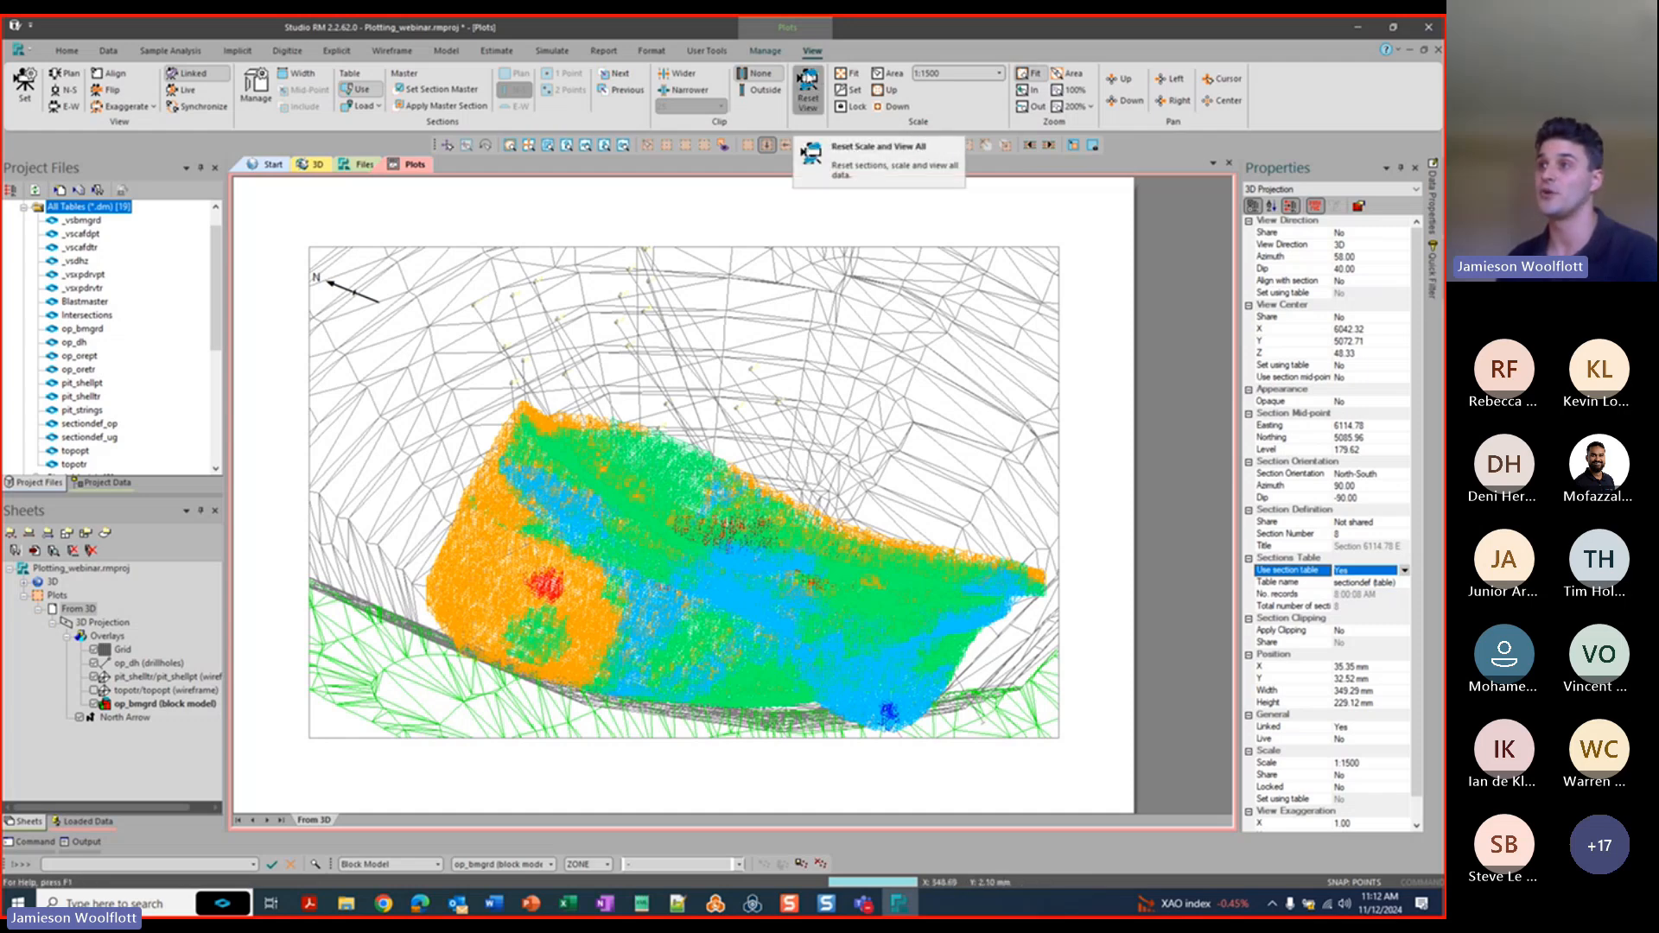
Clip away data outside the section and align the projection view perpendicular to it, with the orebody centred in the frame.
click(764, 89)
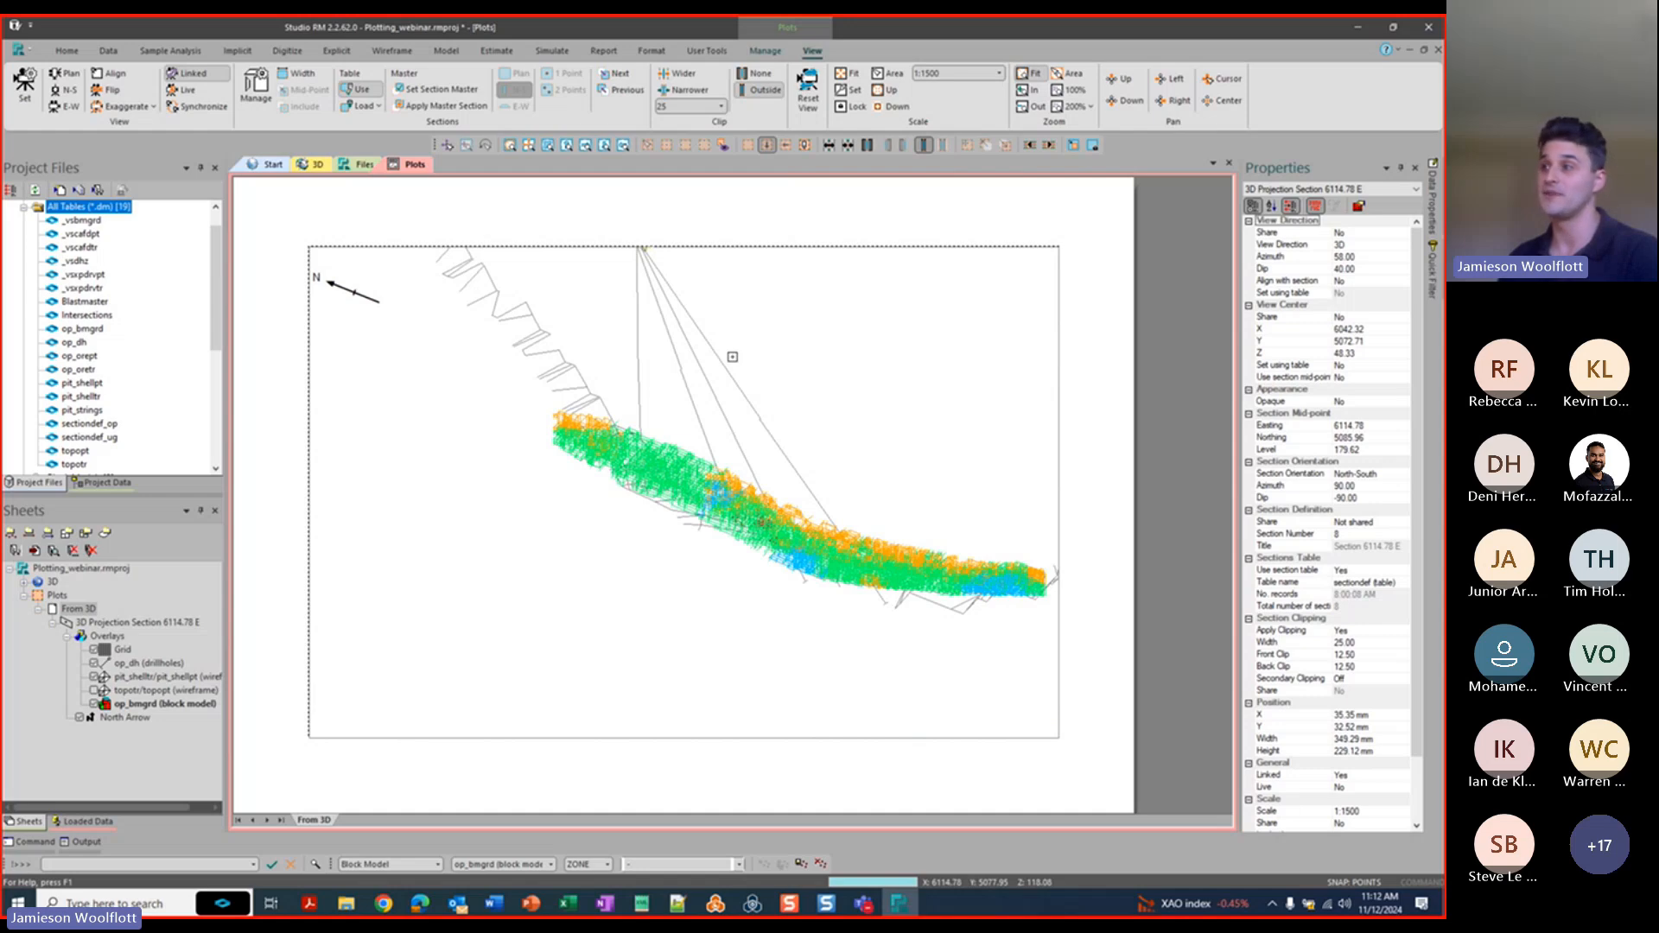
scroll(710, 367, up, 2)
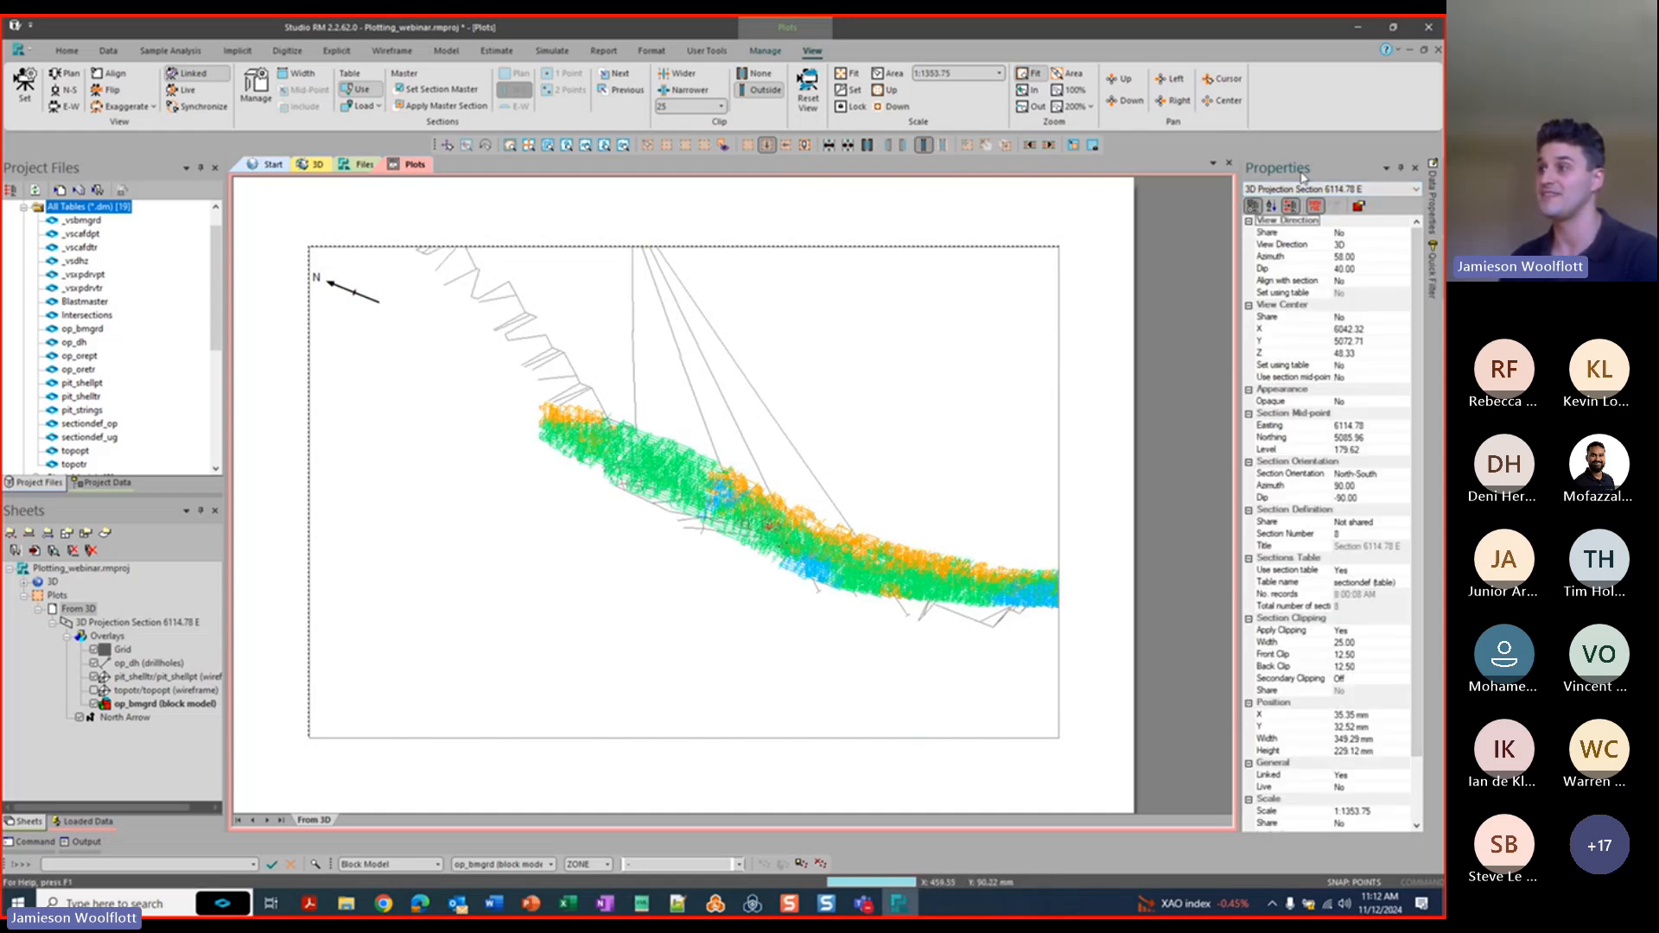
click(1295, 284)
click(1405, 281)
click(1362, 306)
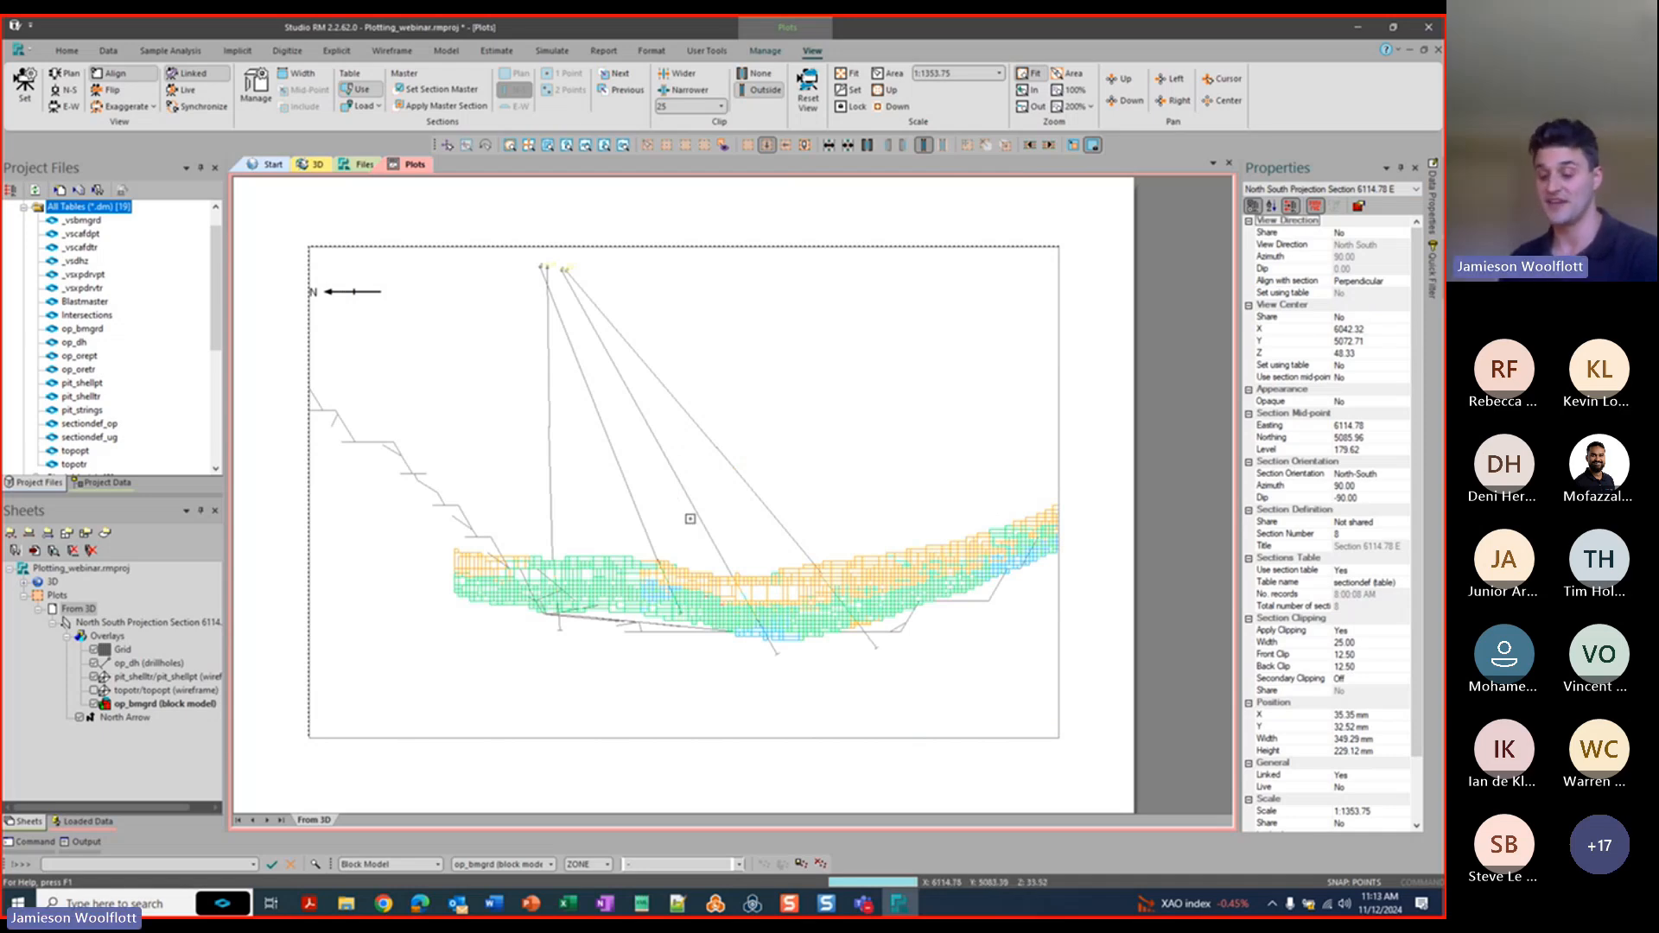
mouse_move(744, 528)
mouse_down()
mouse_move(607, 505)
mouse_move(666, 573)
mouse_move(656, 493)
mouse_move(670, 534)
mouse_move(698, 491)
mouse_up()
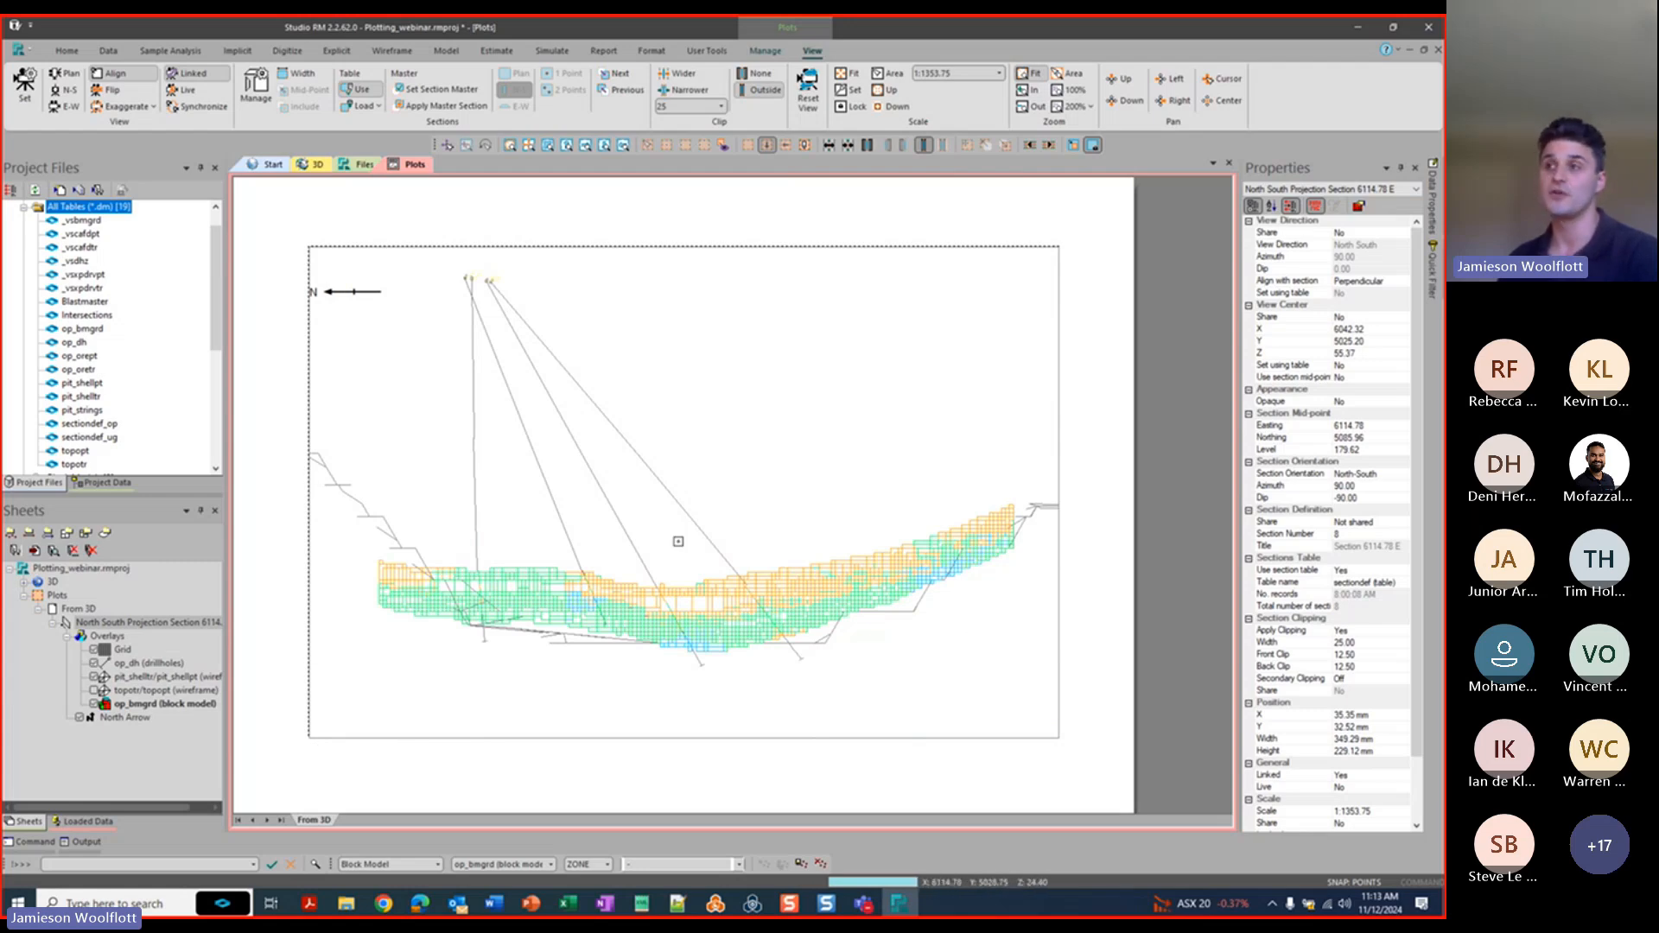
Enable layout mode and enlarge the projection frame from its lower-left corner to about 368 mm wide and 253 mm high.
click(766, 51)
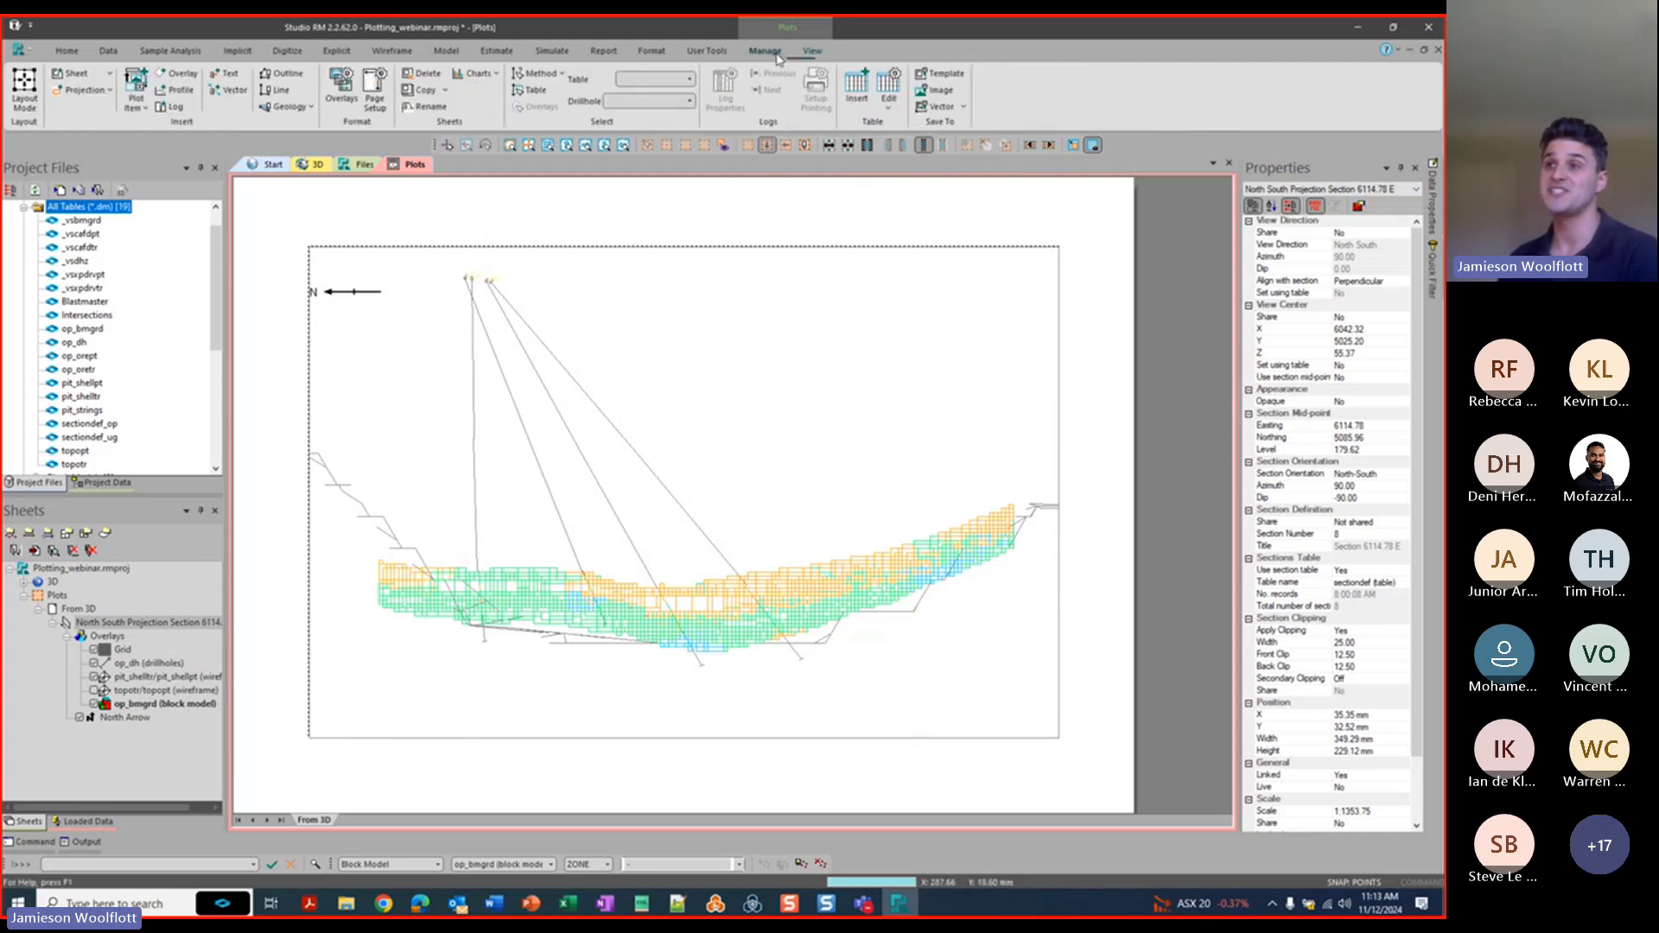
click(23, 97)
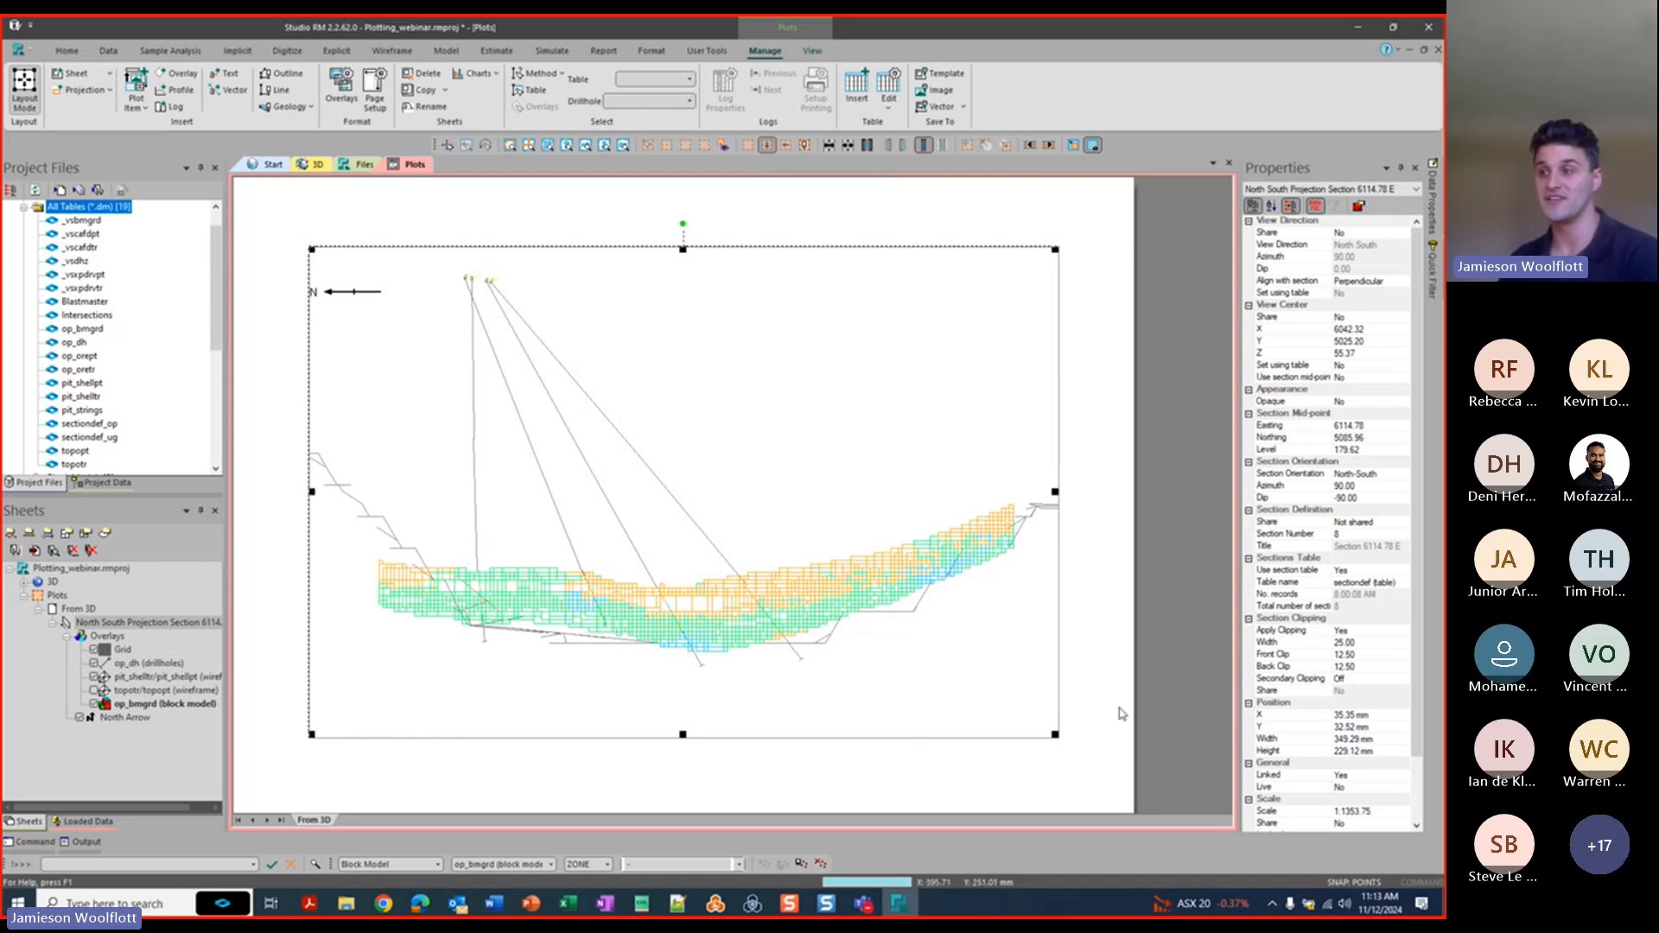
click(312, 251)
click(311, 250)
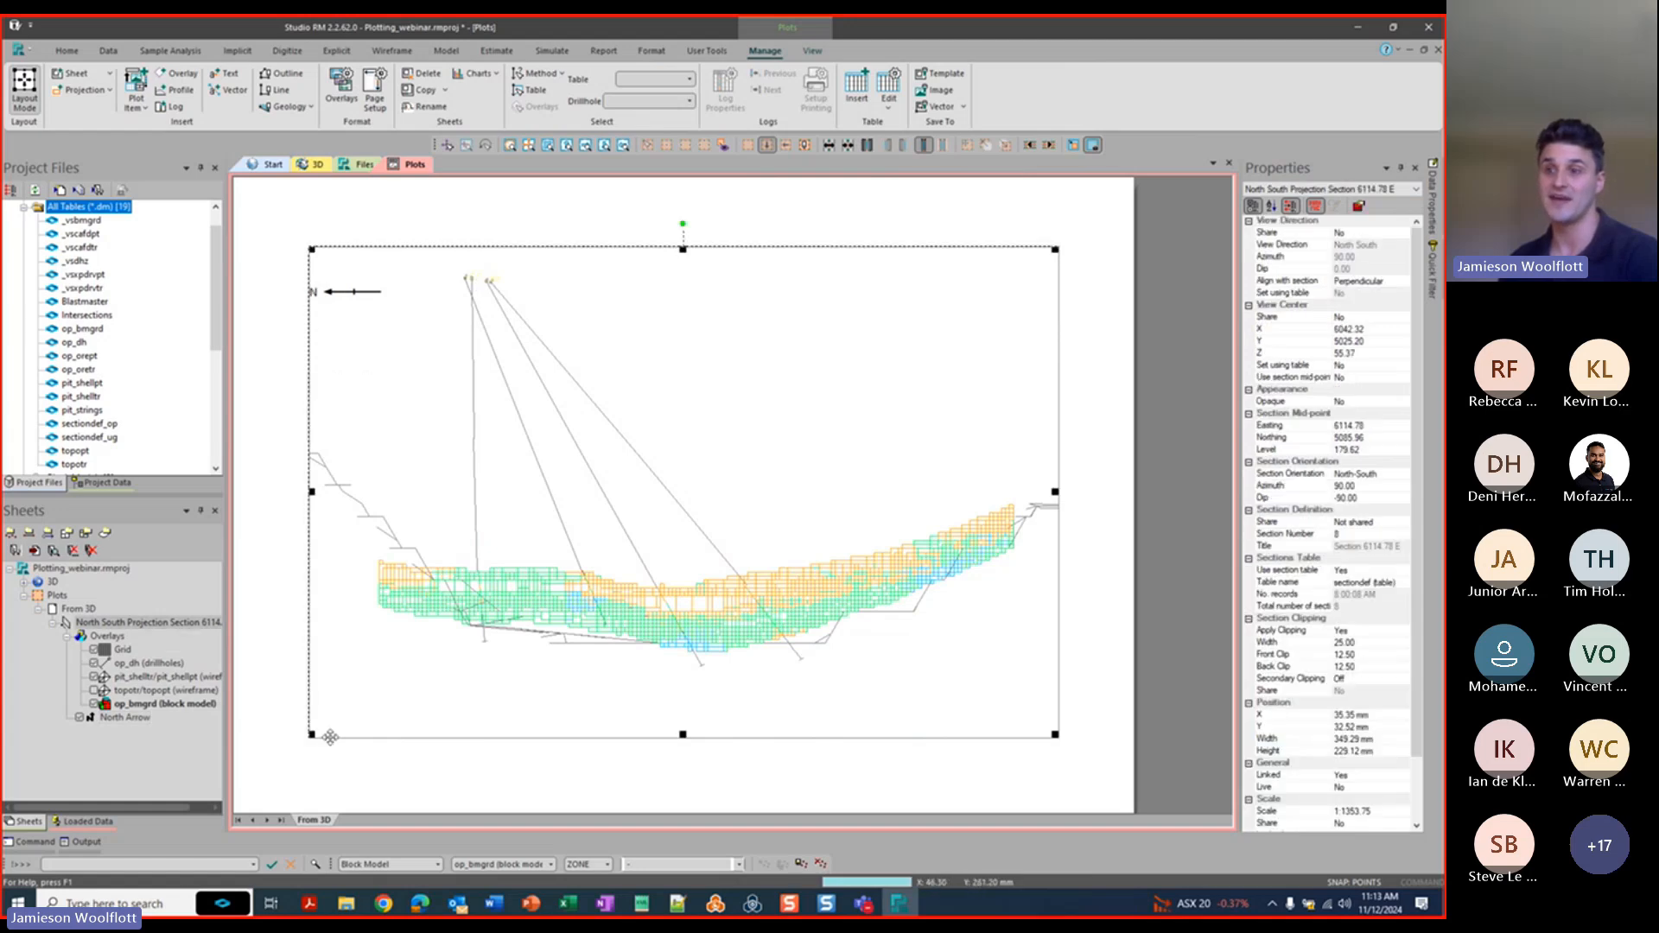
drag(311, 734, 271, 787)
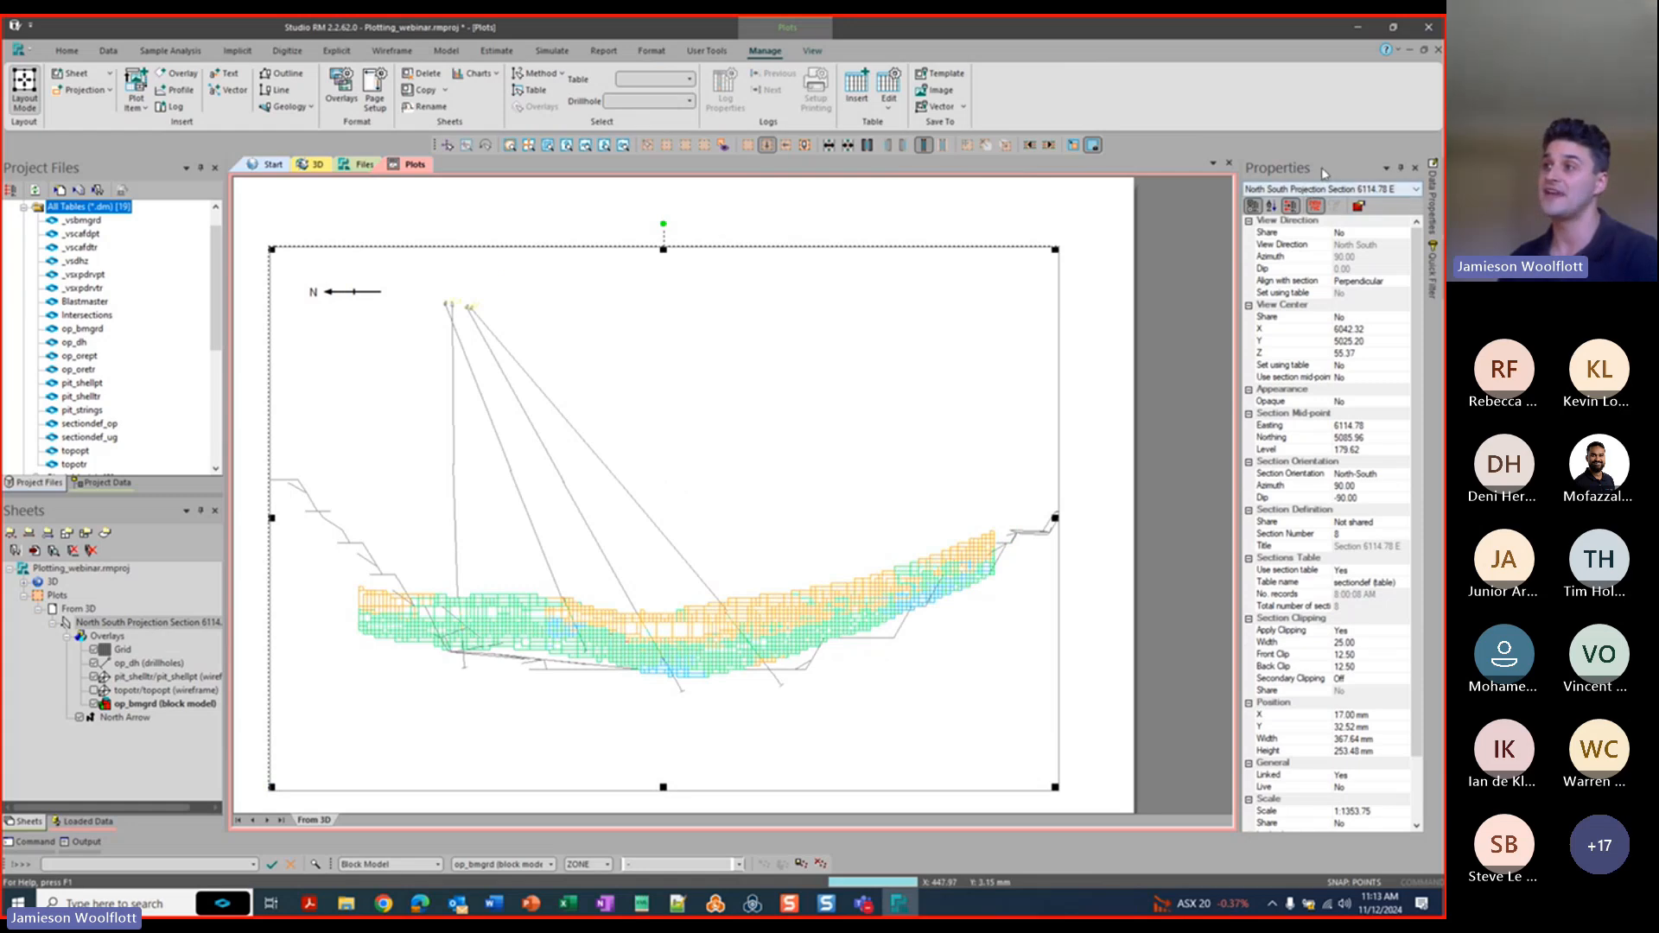
Set the X position of the projection frame on the sheet to 10 mm.
scroll(1331, 657, down, 2)
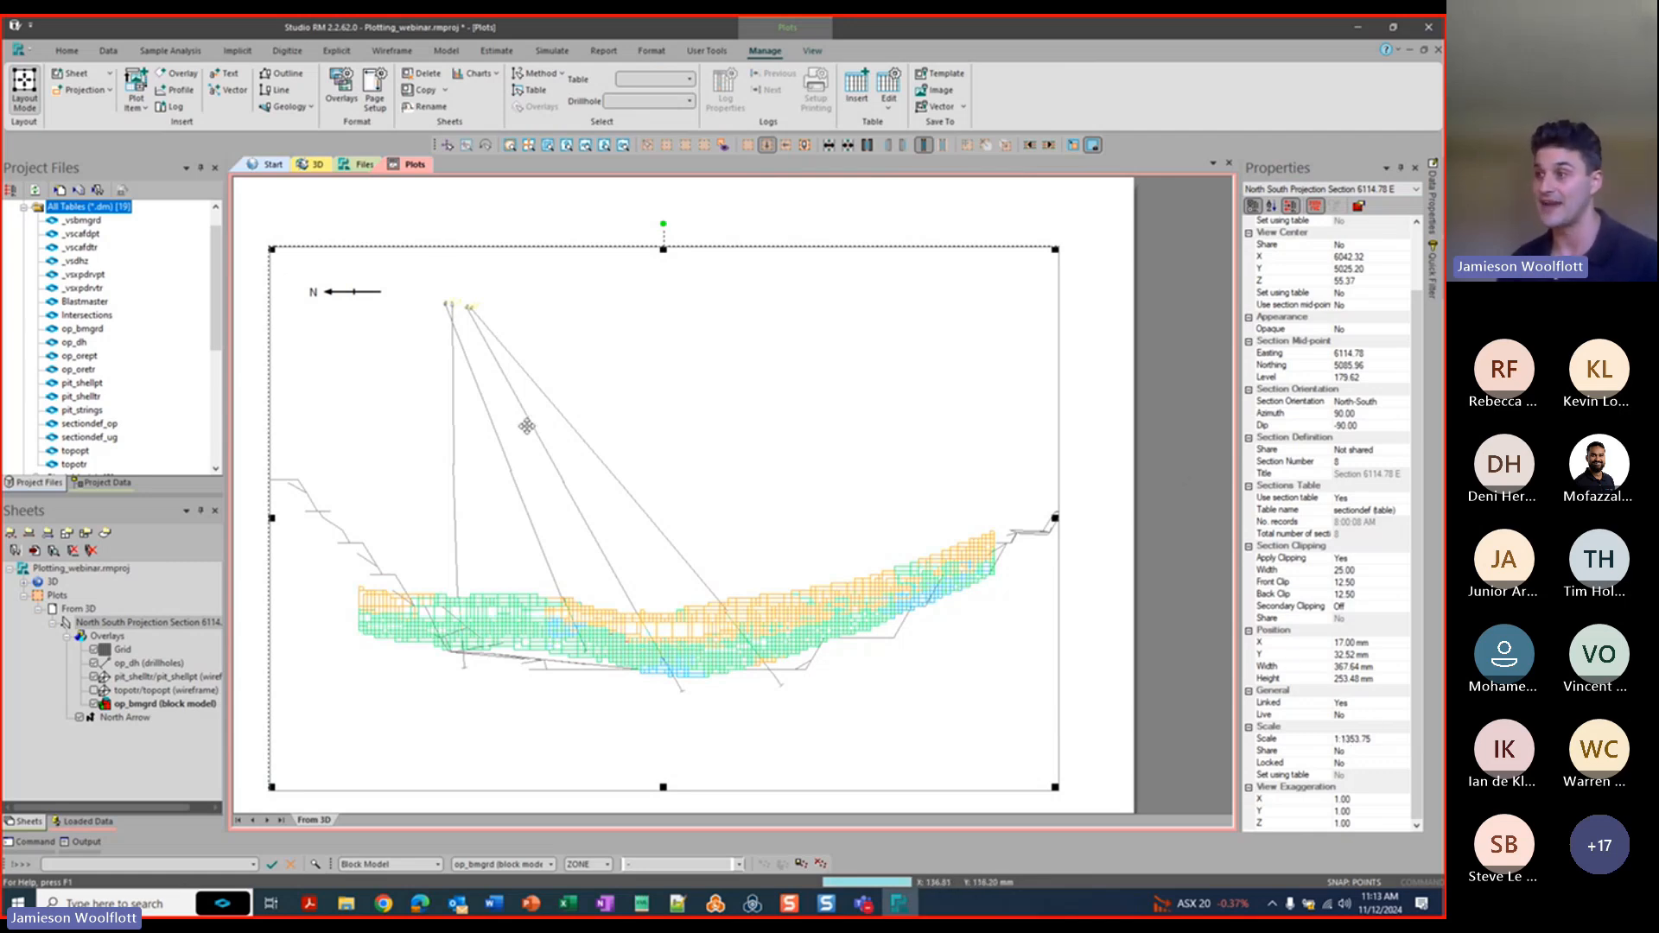
click(1277, 644)
drag(1380, 643, 1267, 636)
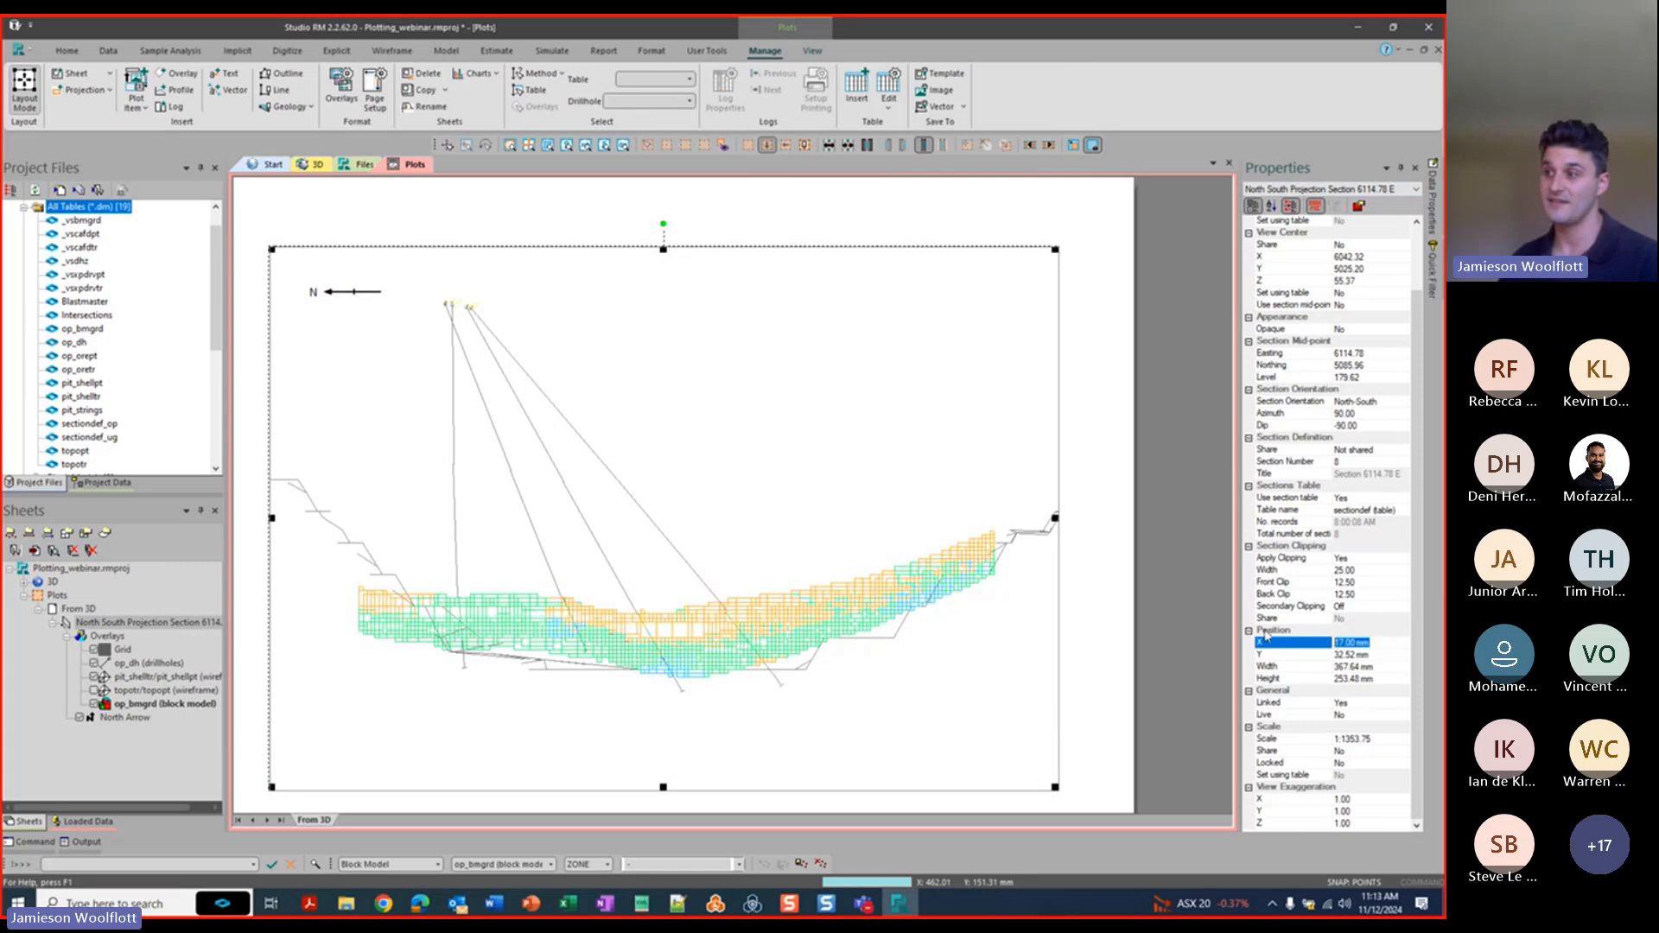
text(1)
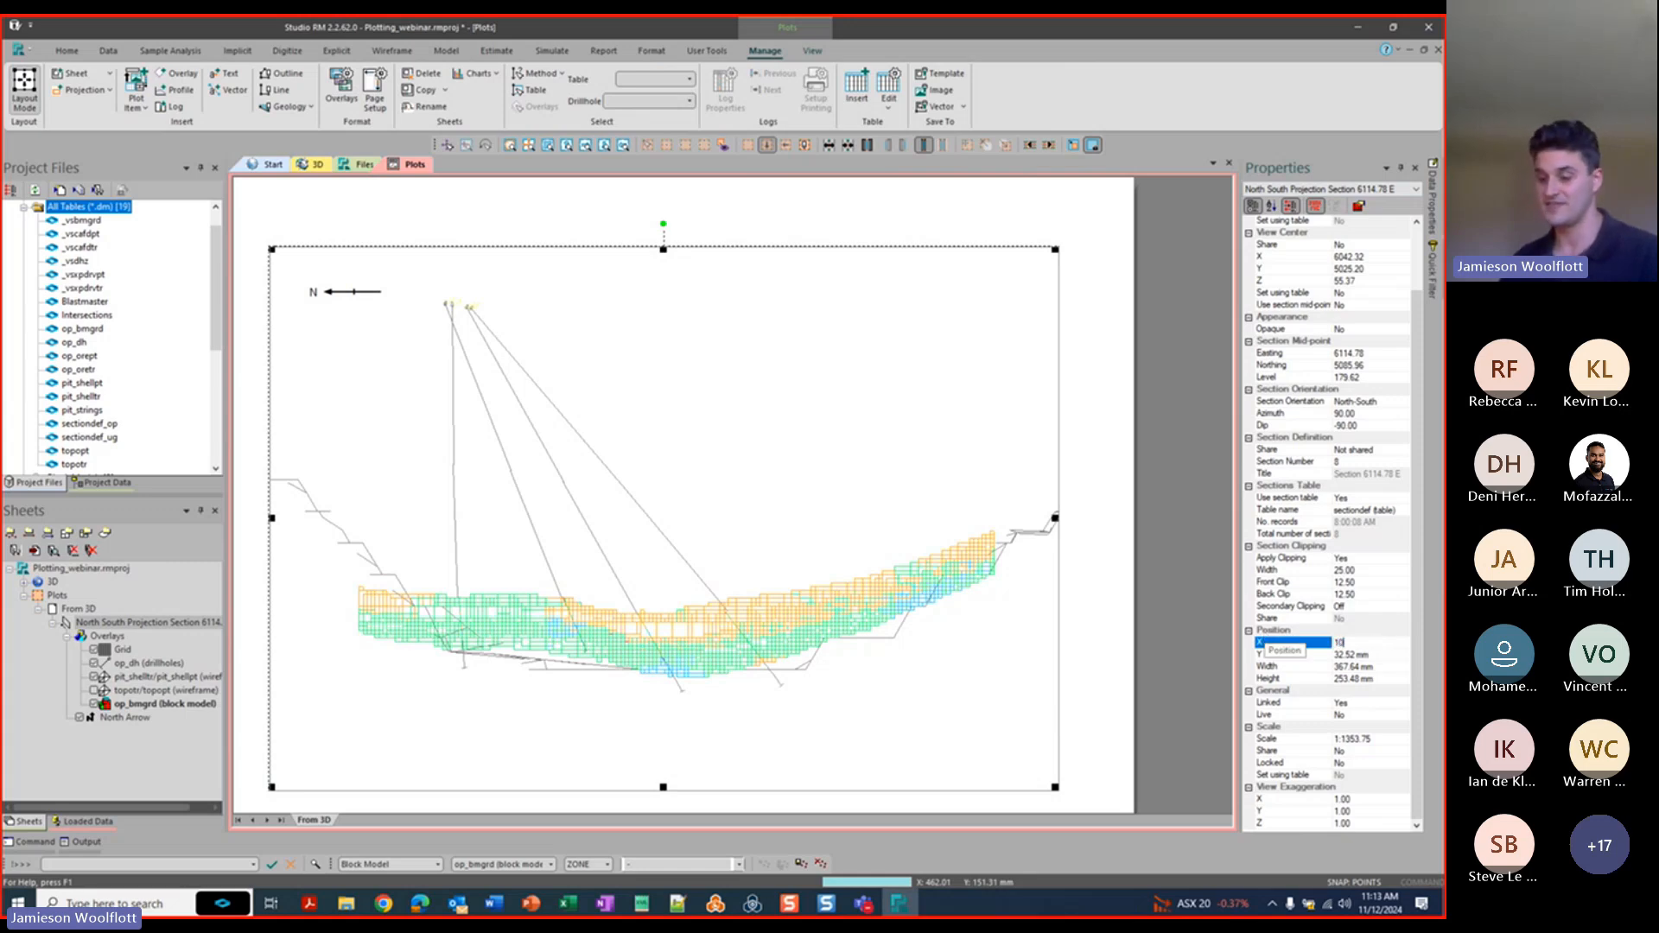
text(0)
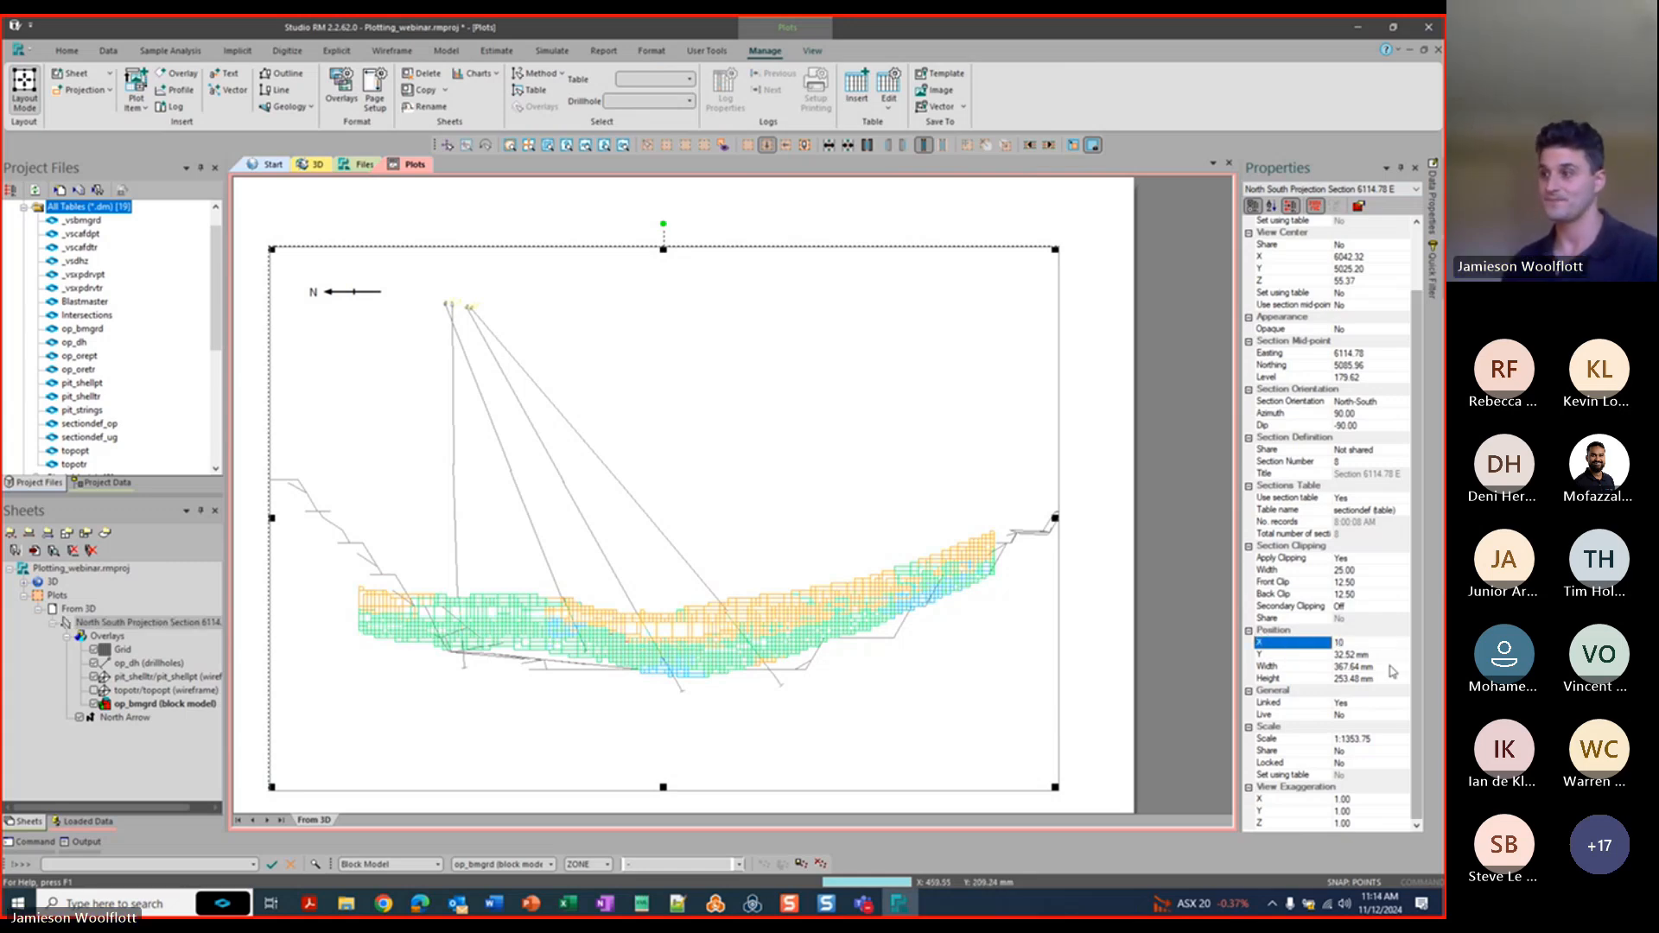
key(Return)
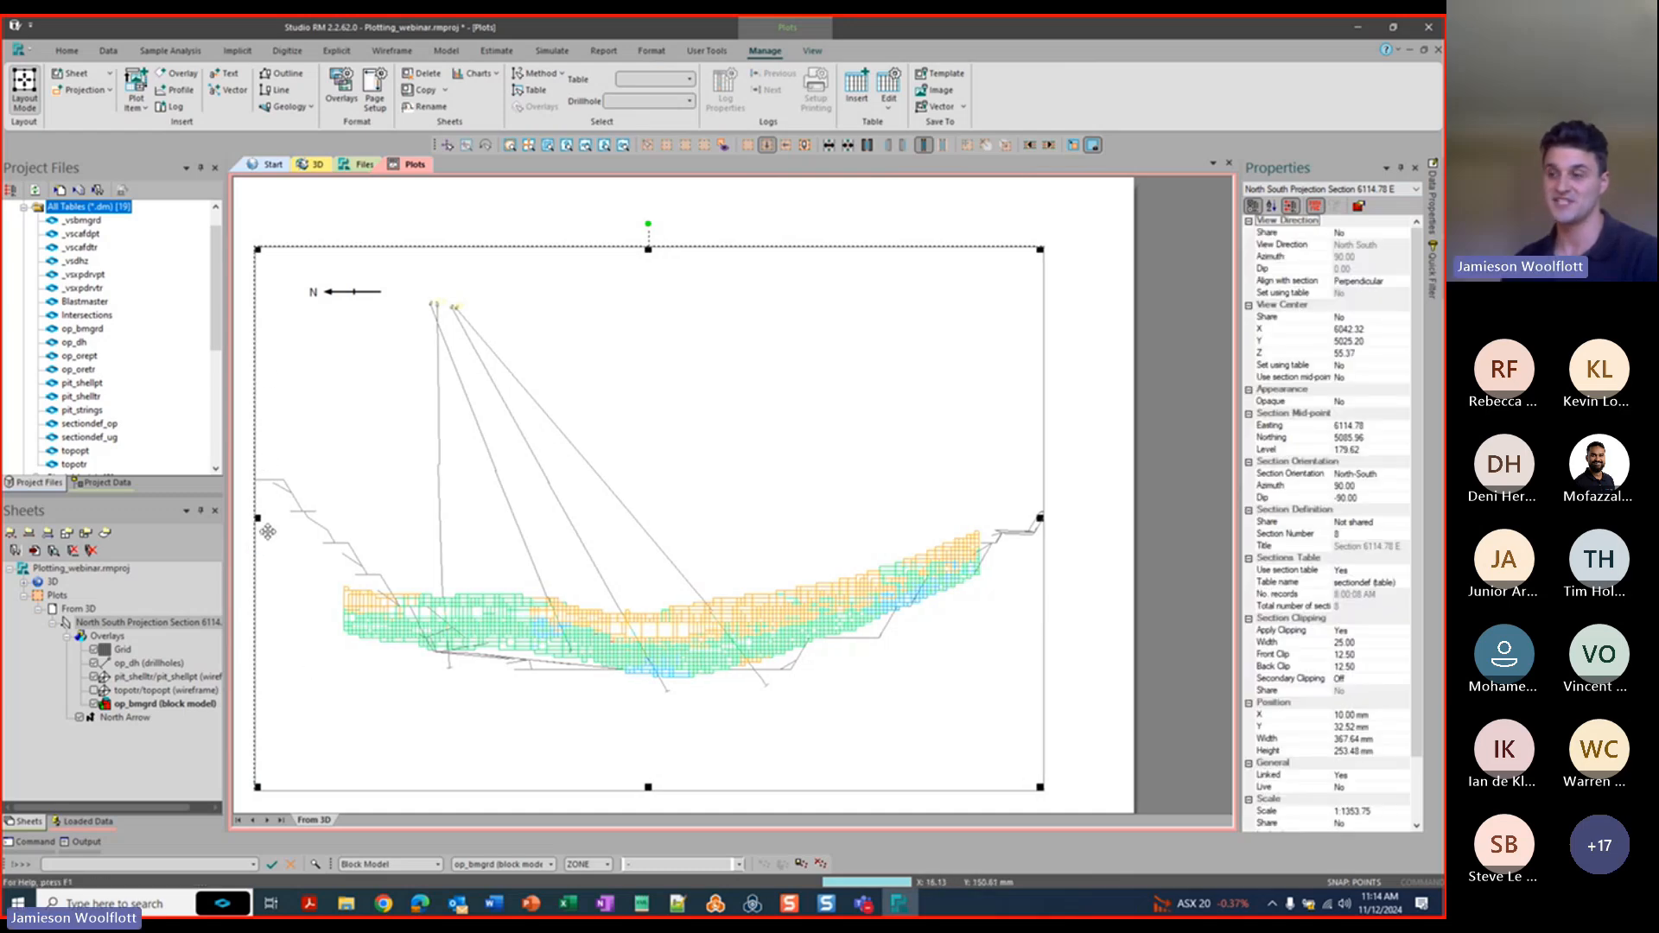
Set the Y position of the projection frame on the sheet to 10 mm.
click(1350, 726)
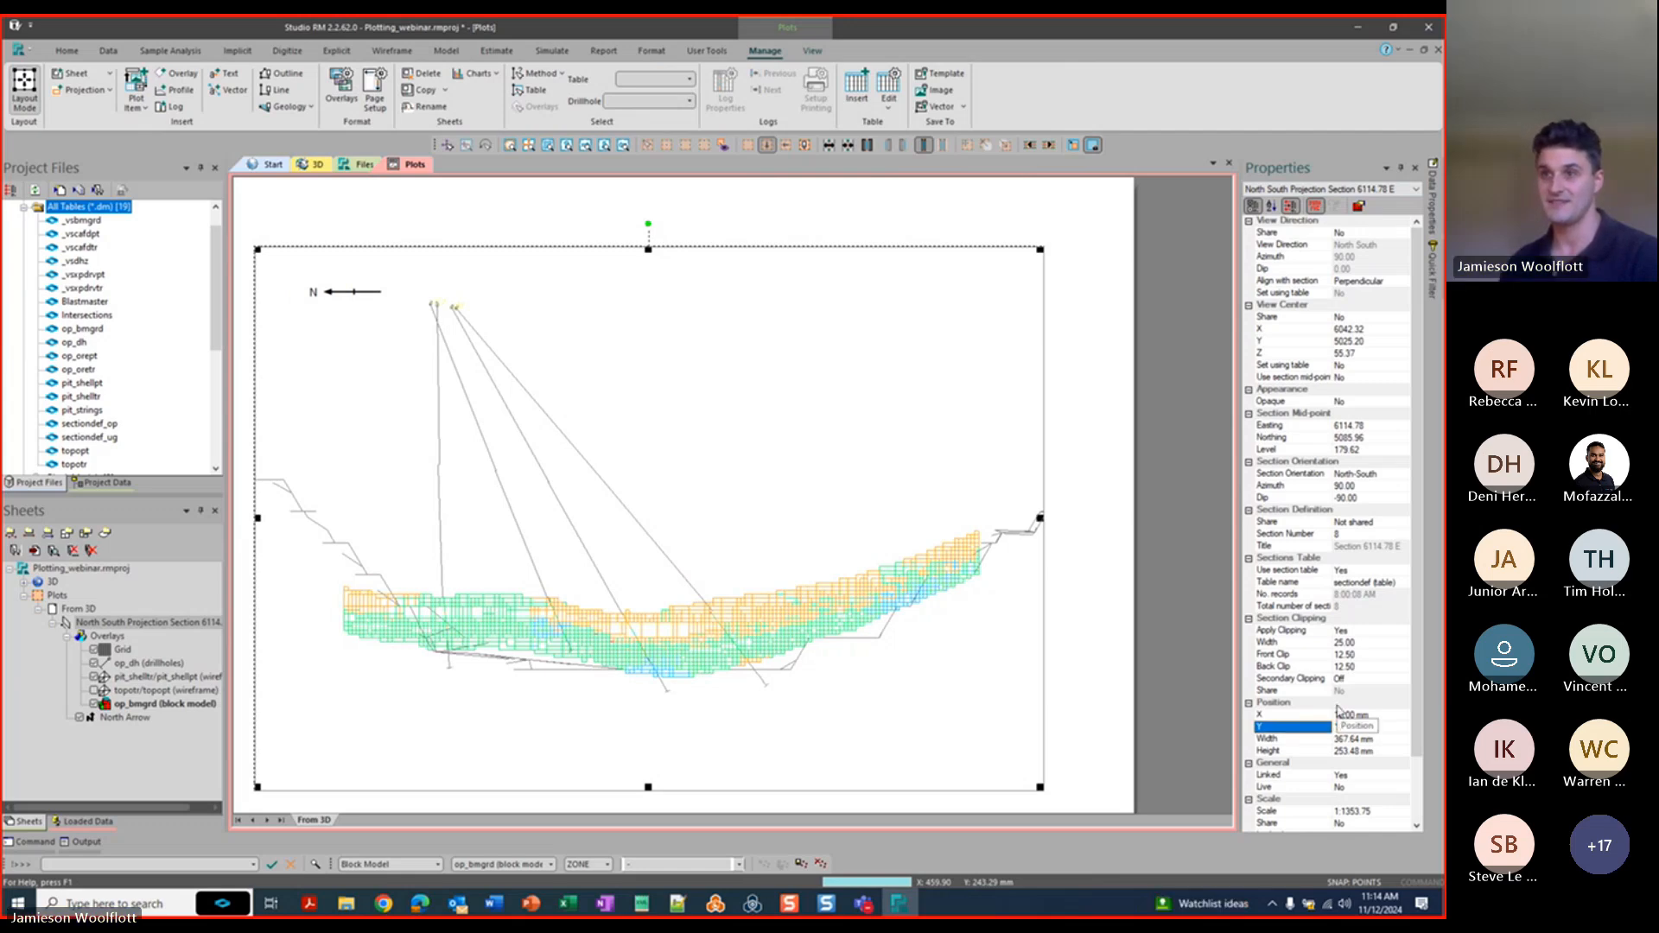
text(10)
key(Return)
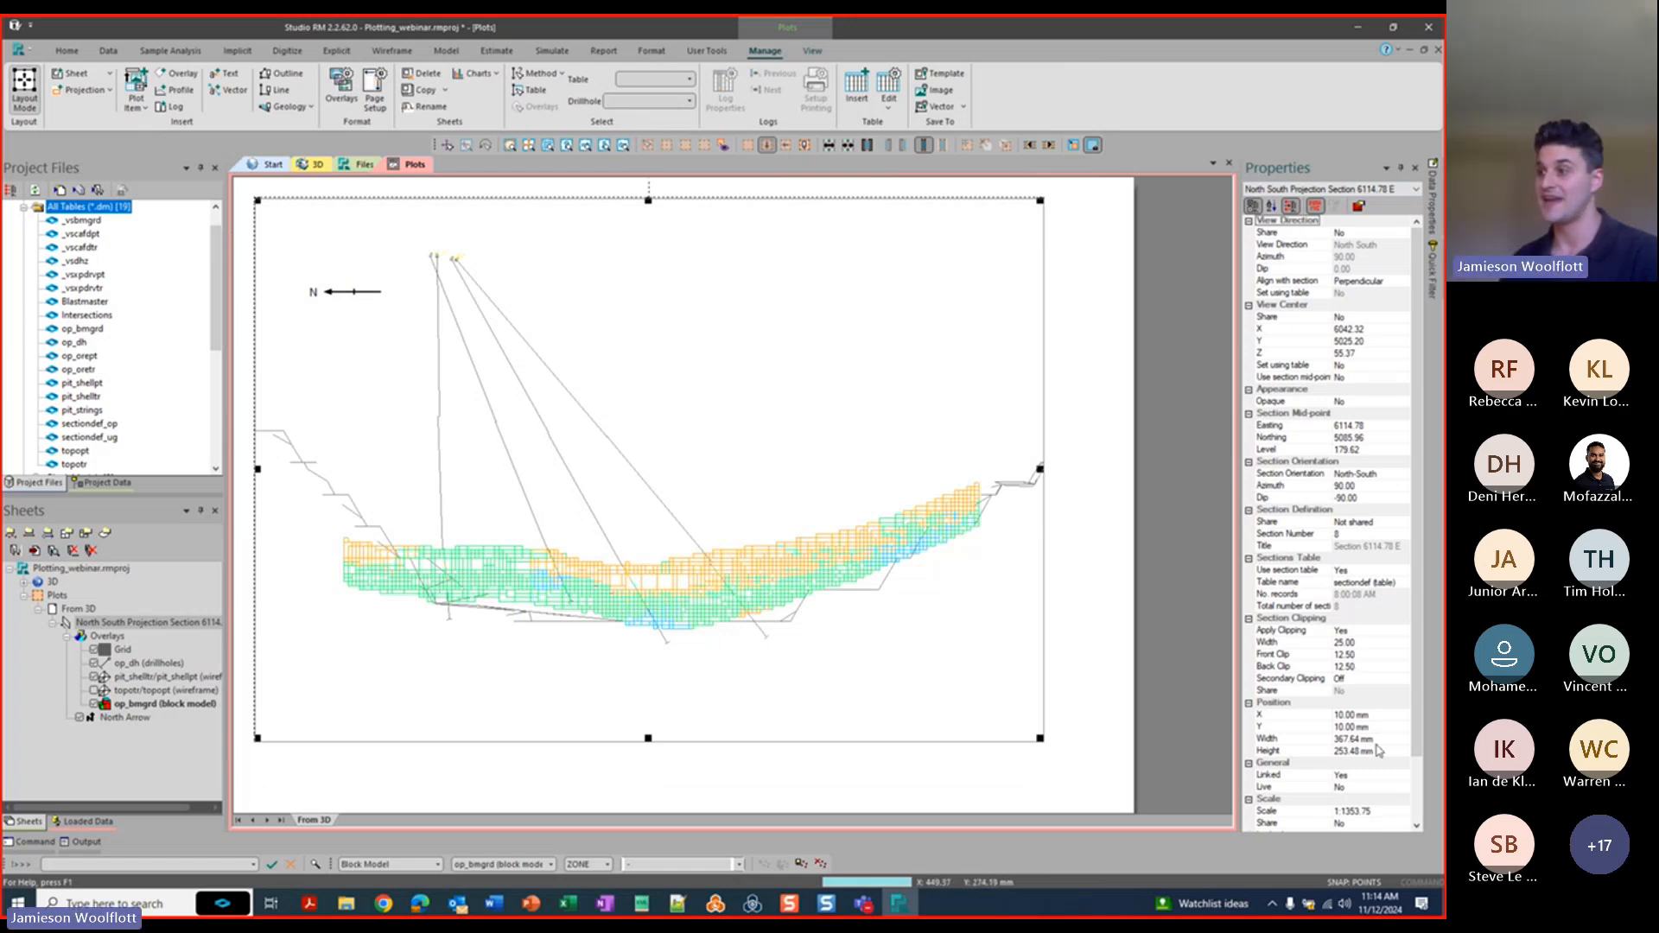
click(1269, 736)
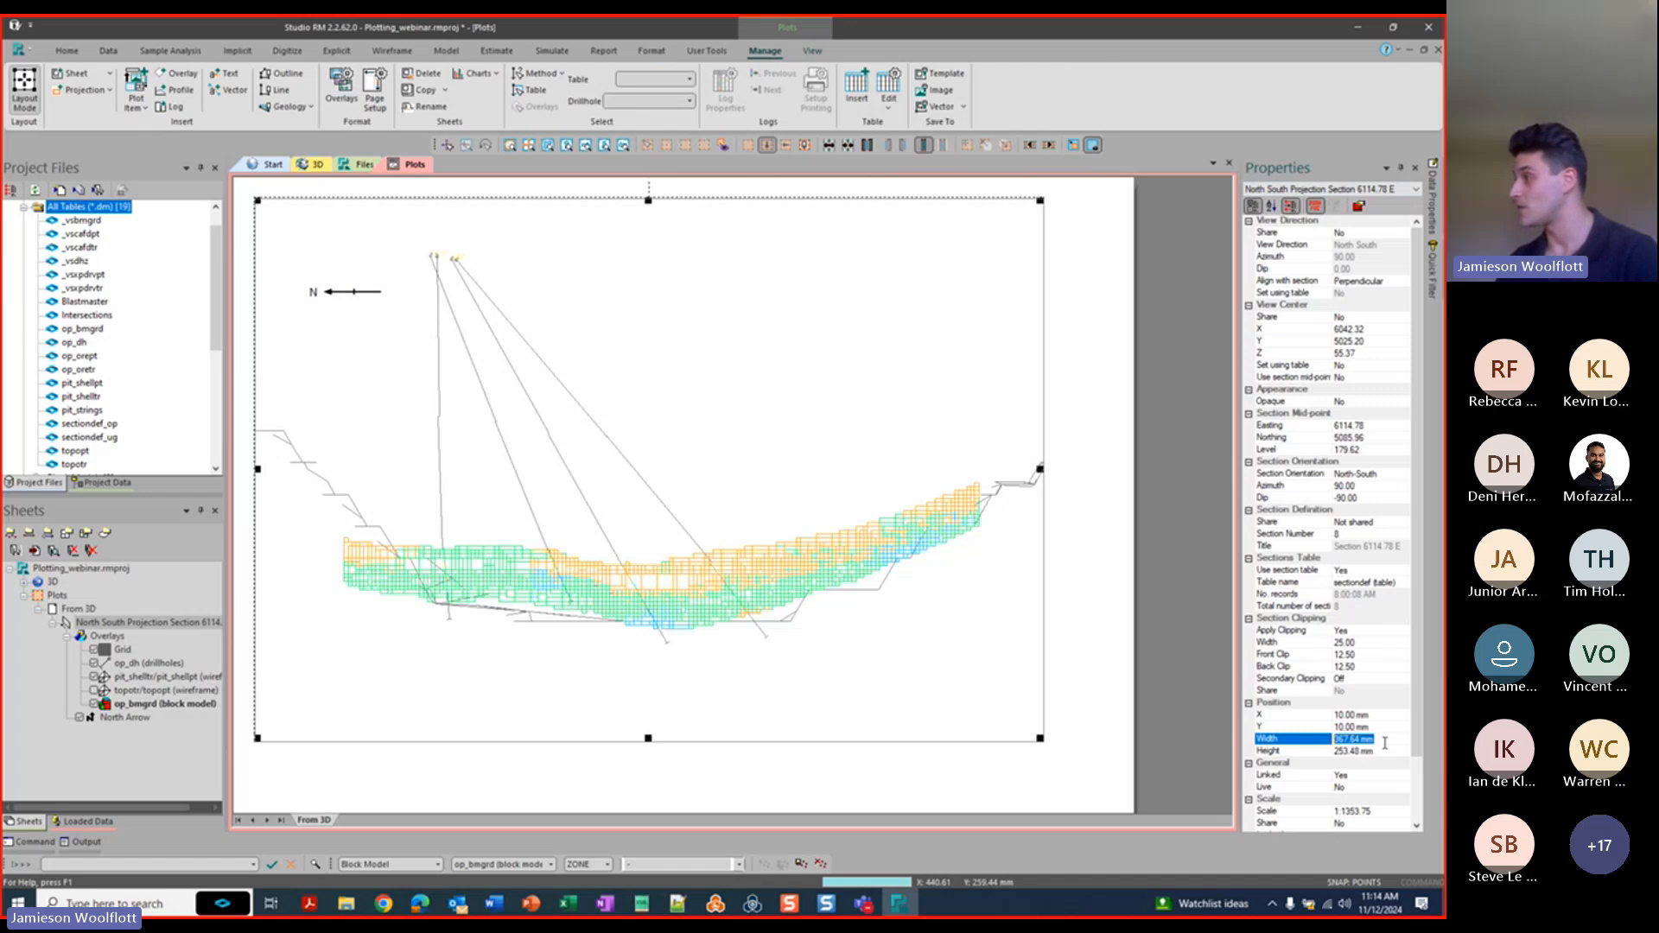
text(2)
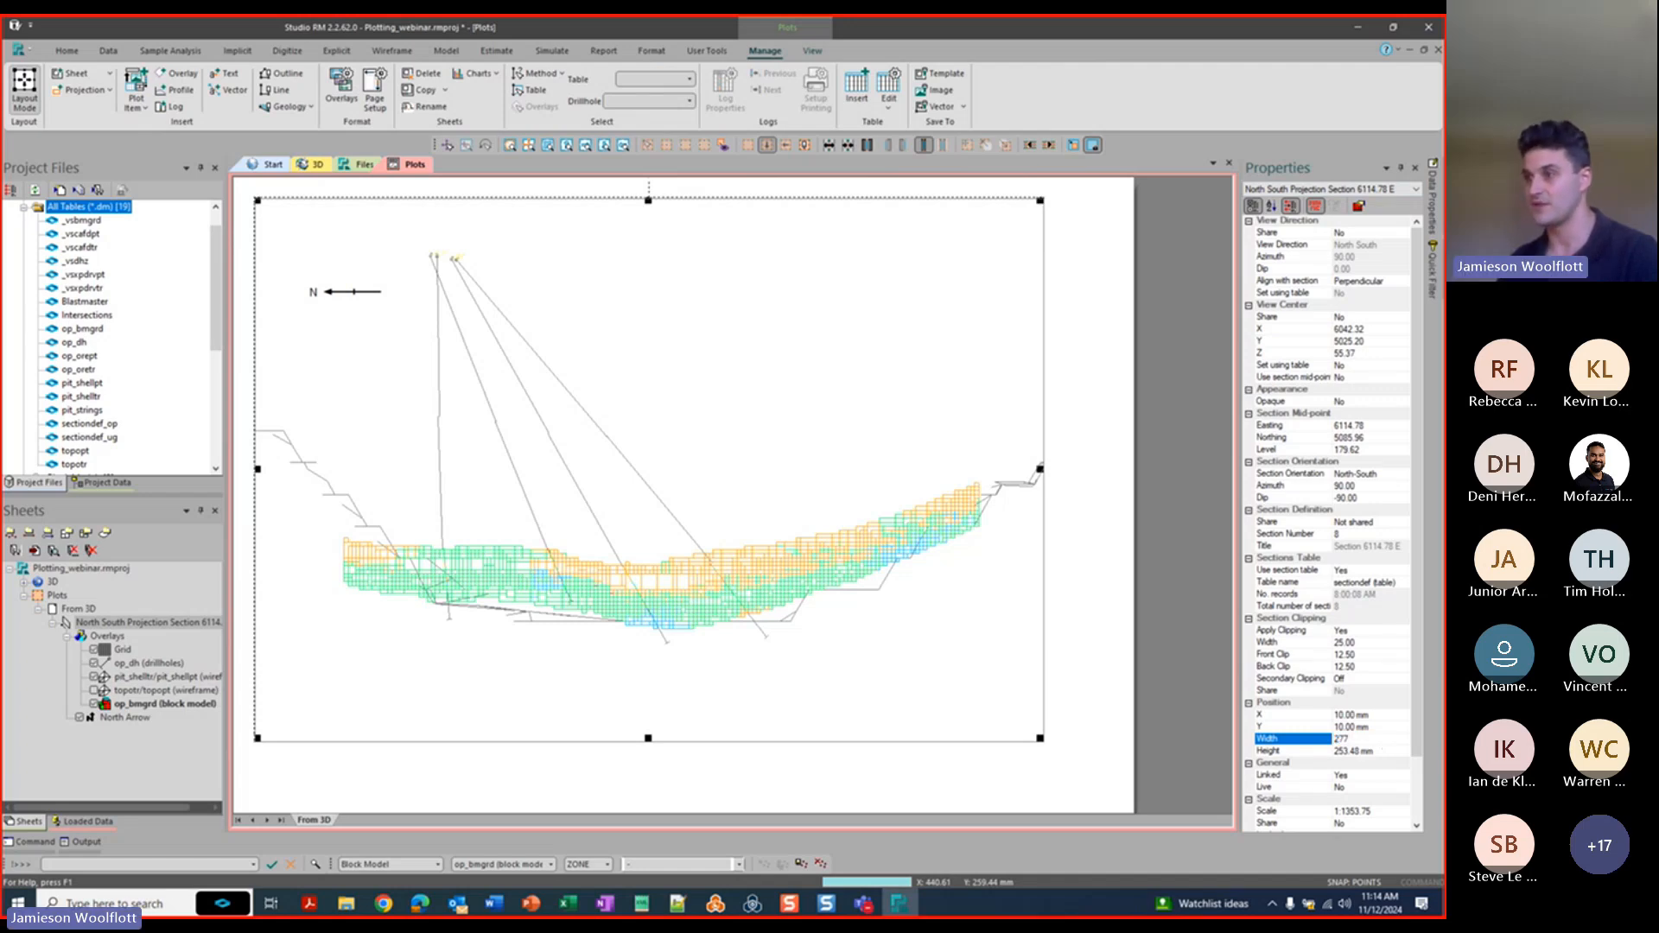
text(77)
key(Return)
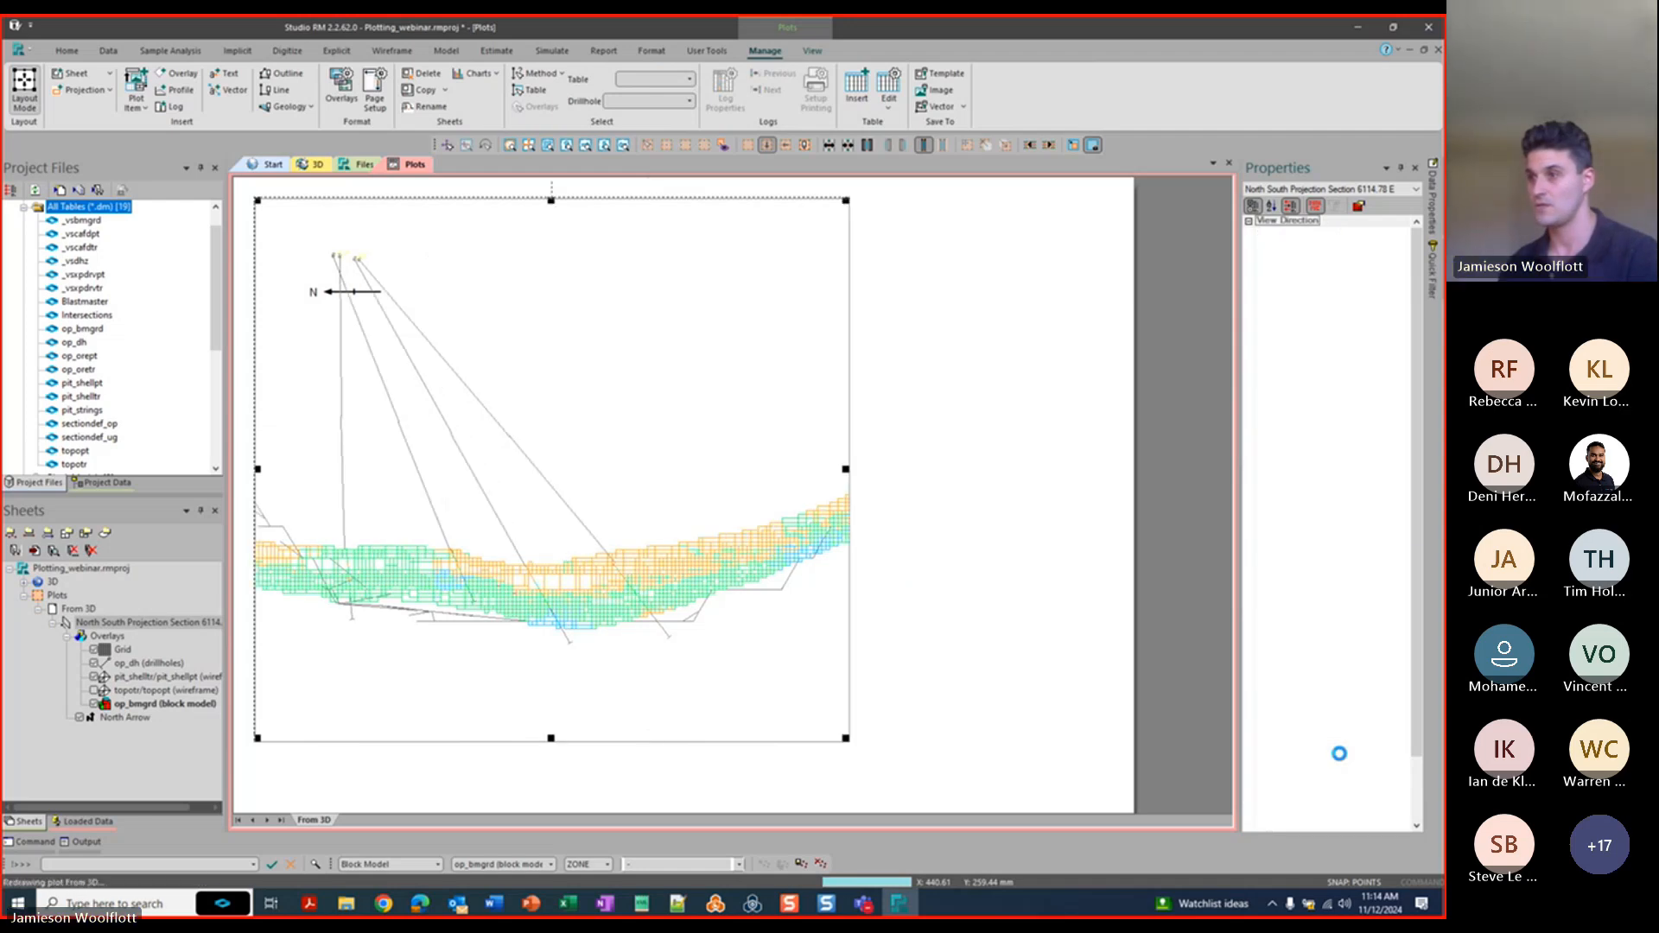
click(1365, 739)
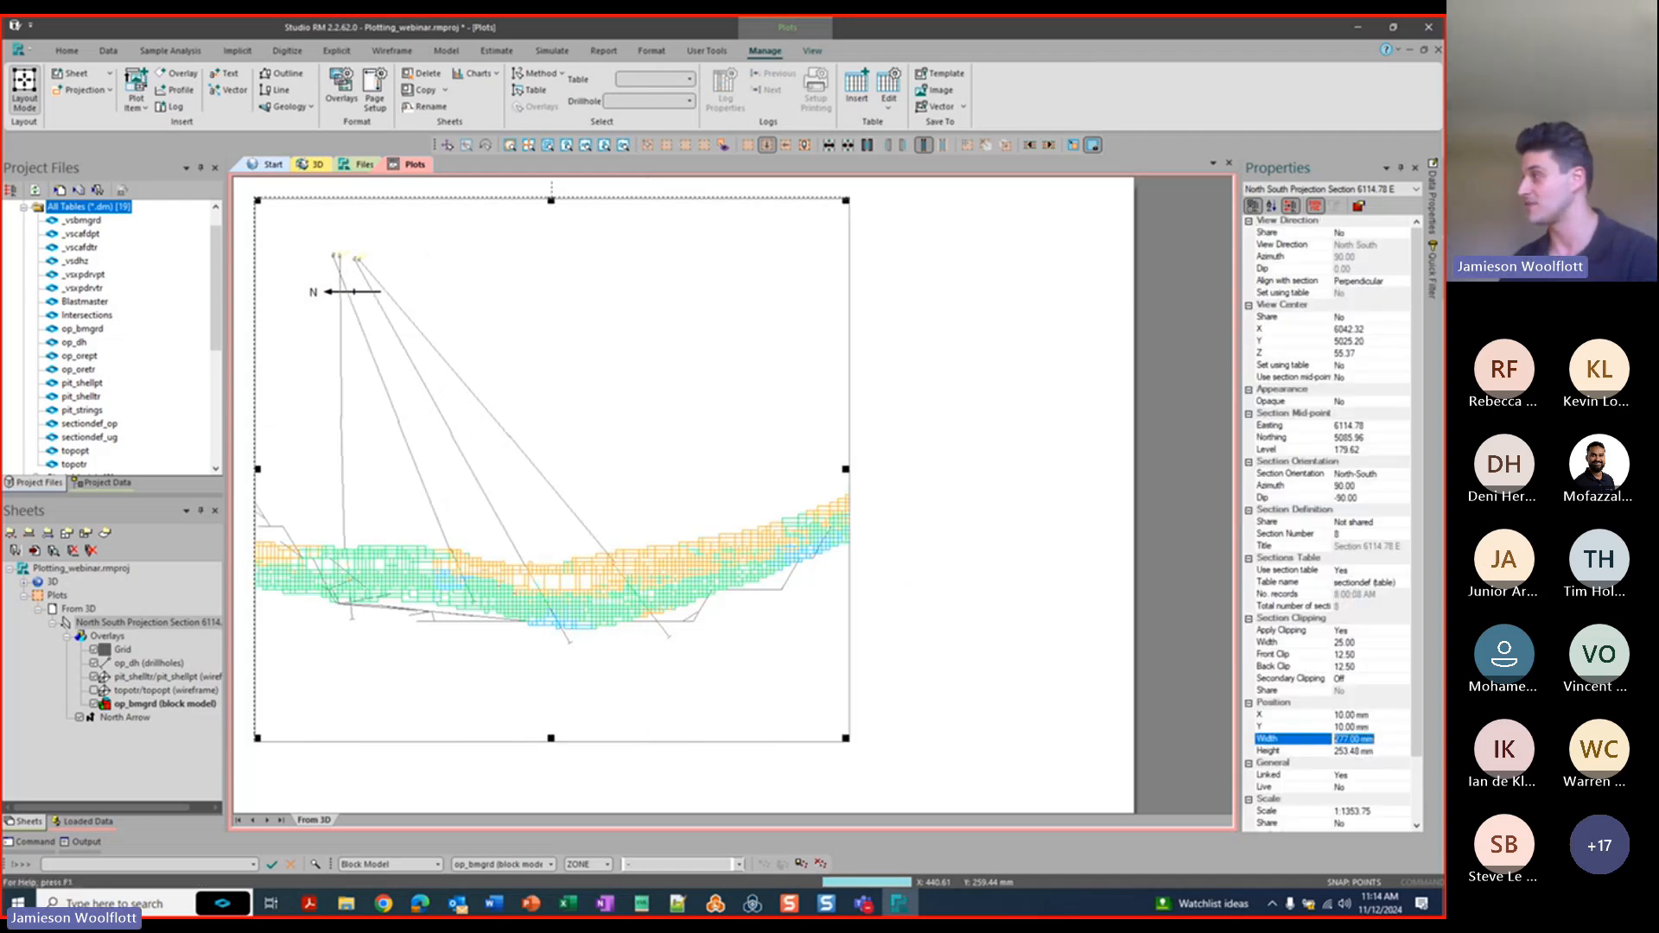
text(2)
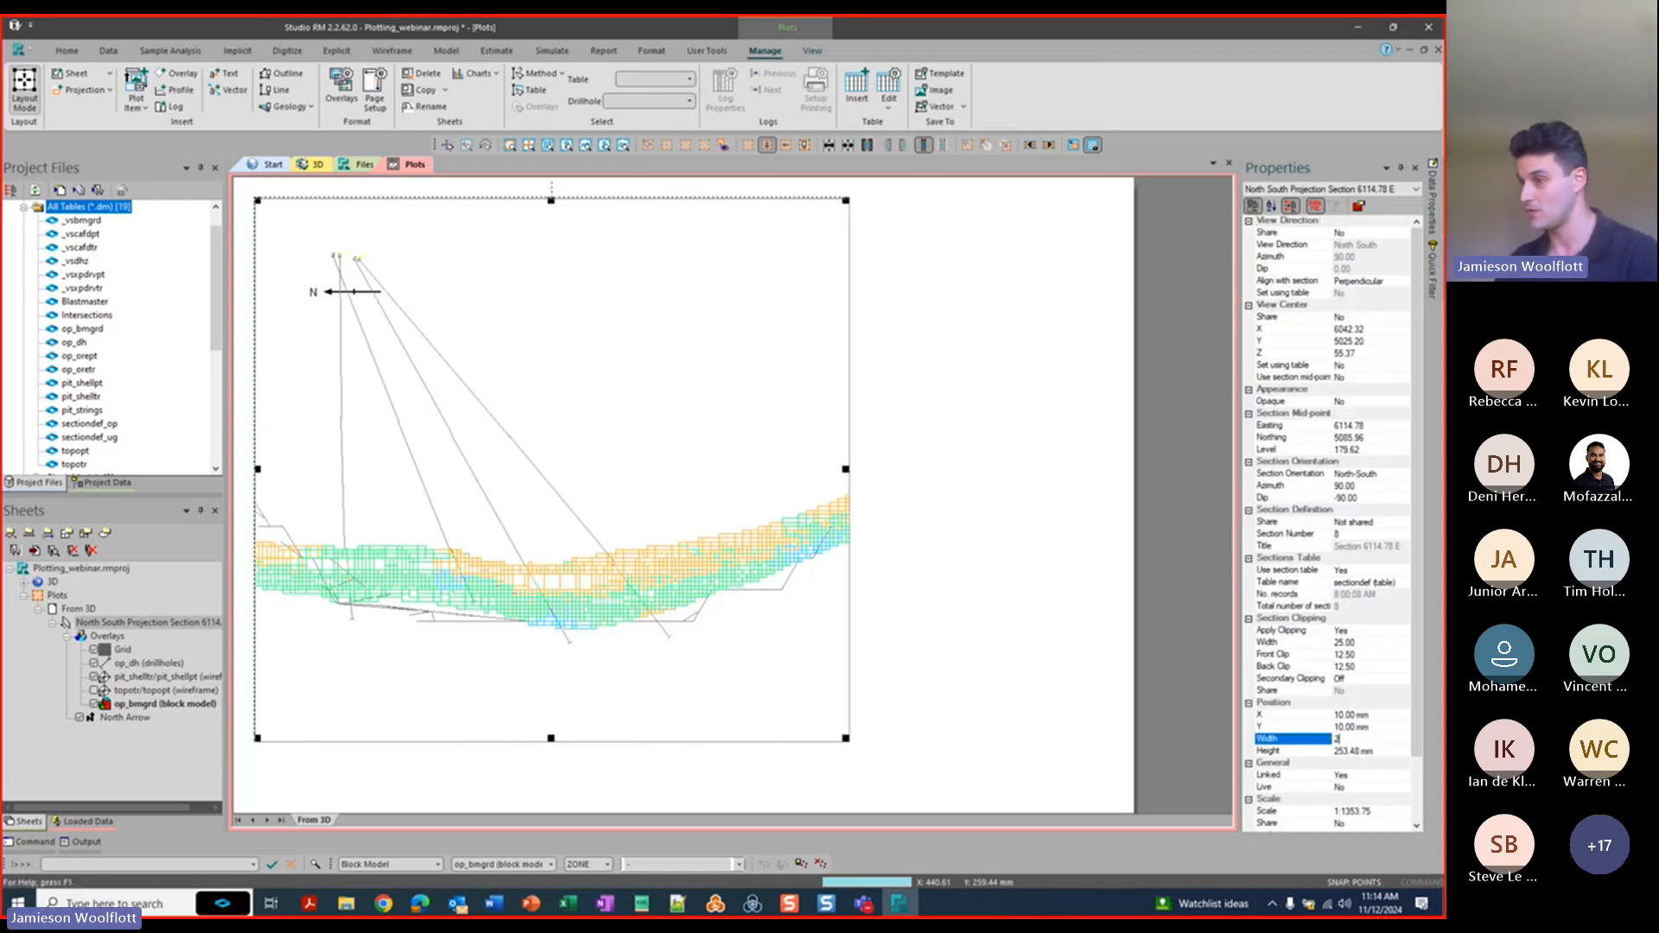
text(77)
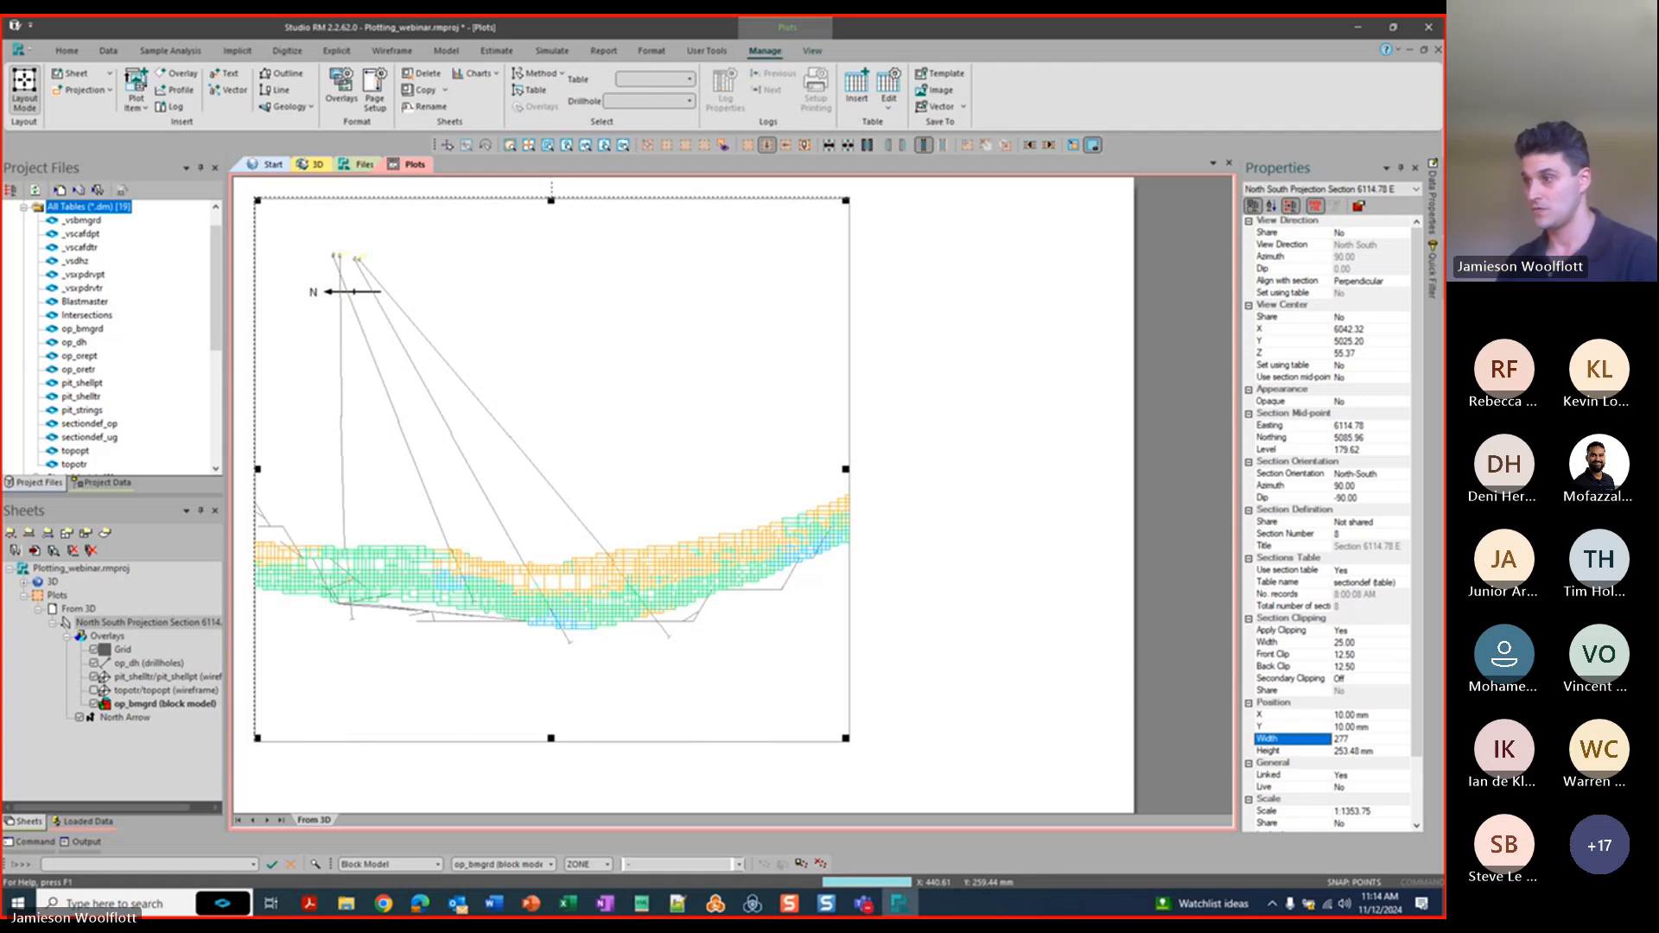
key(Return)
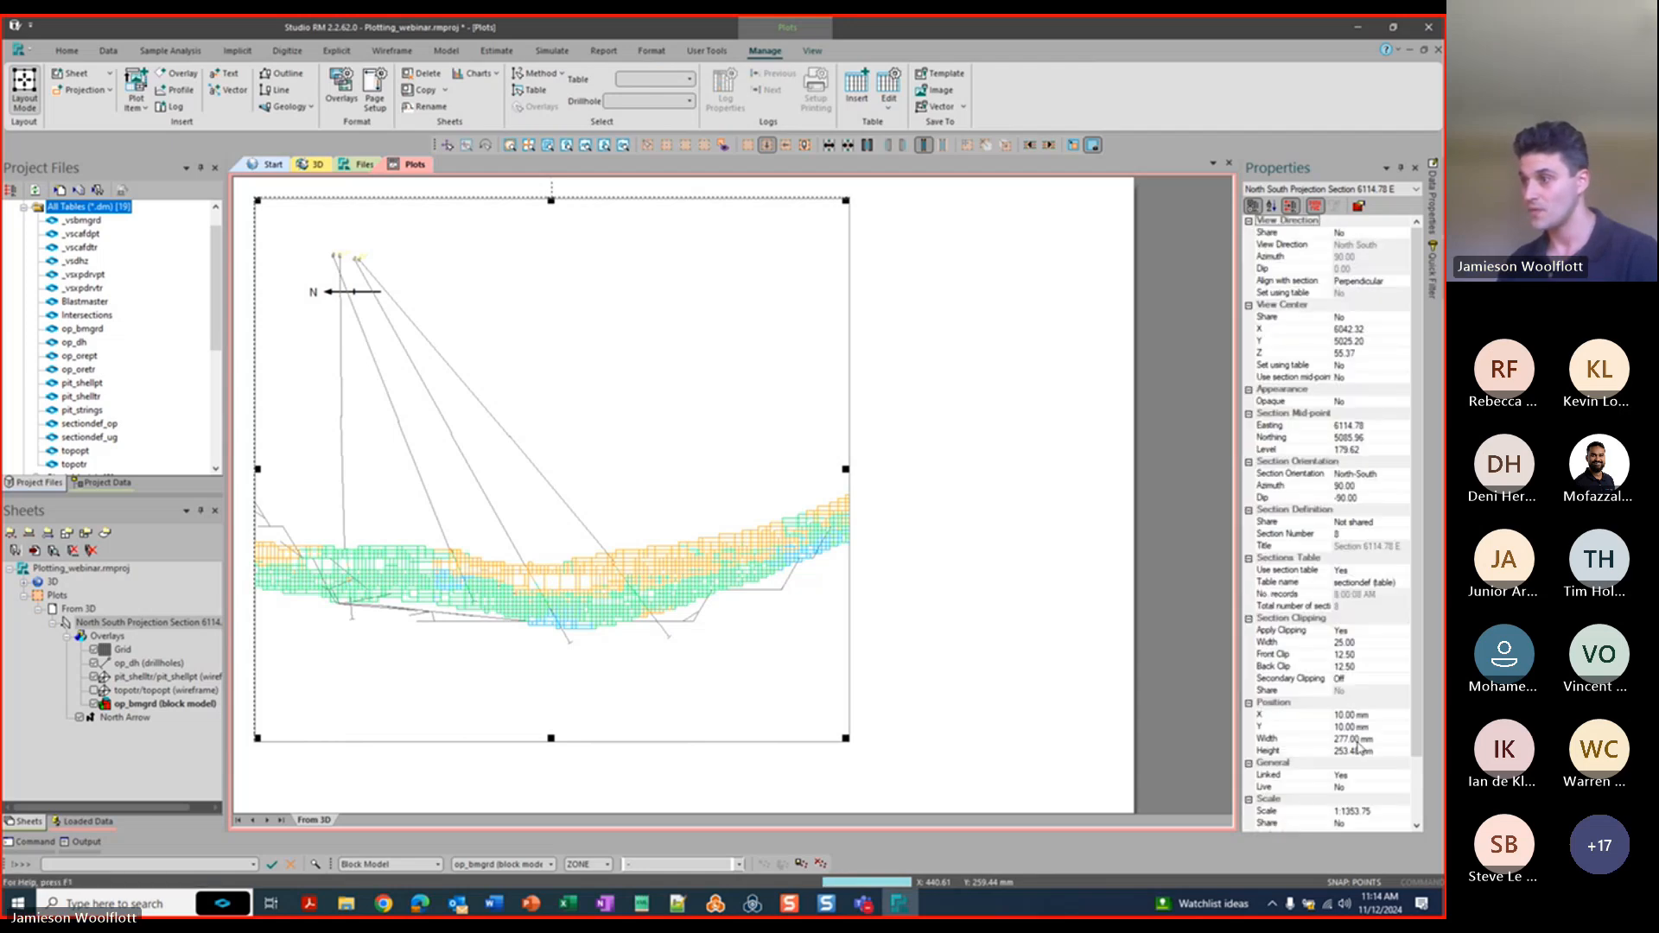
Set the projection frame's width to 340 mm and its height to 277 mm.
click(1374, 740)
text(34)
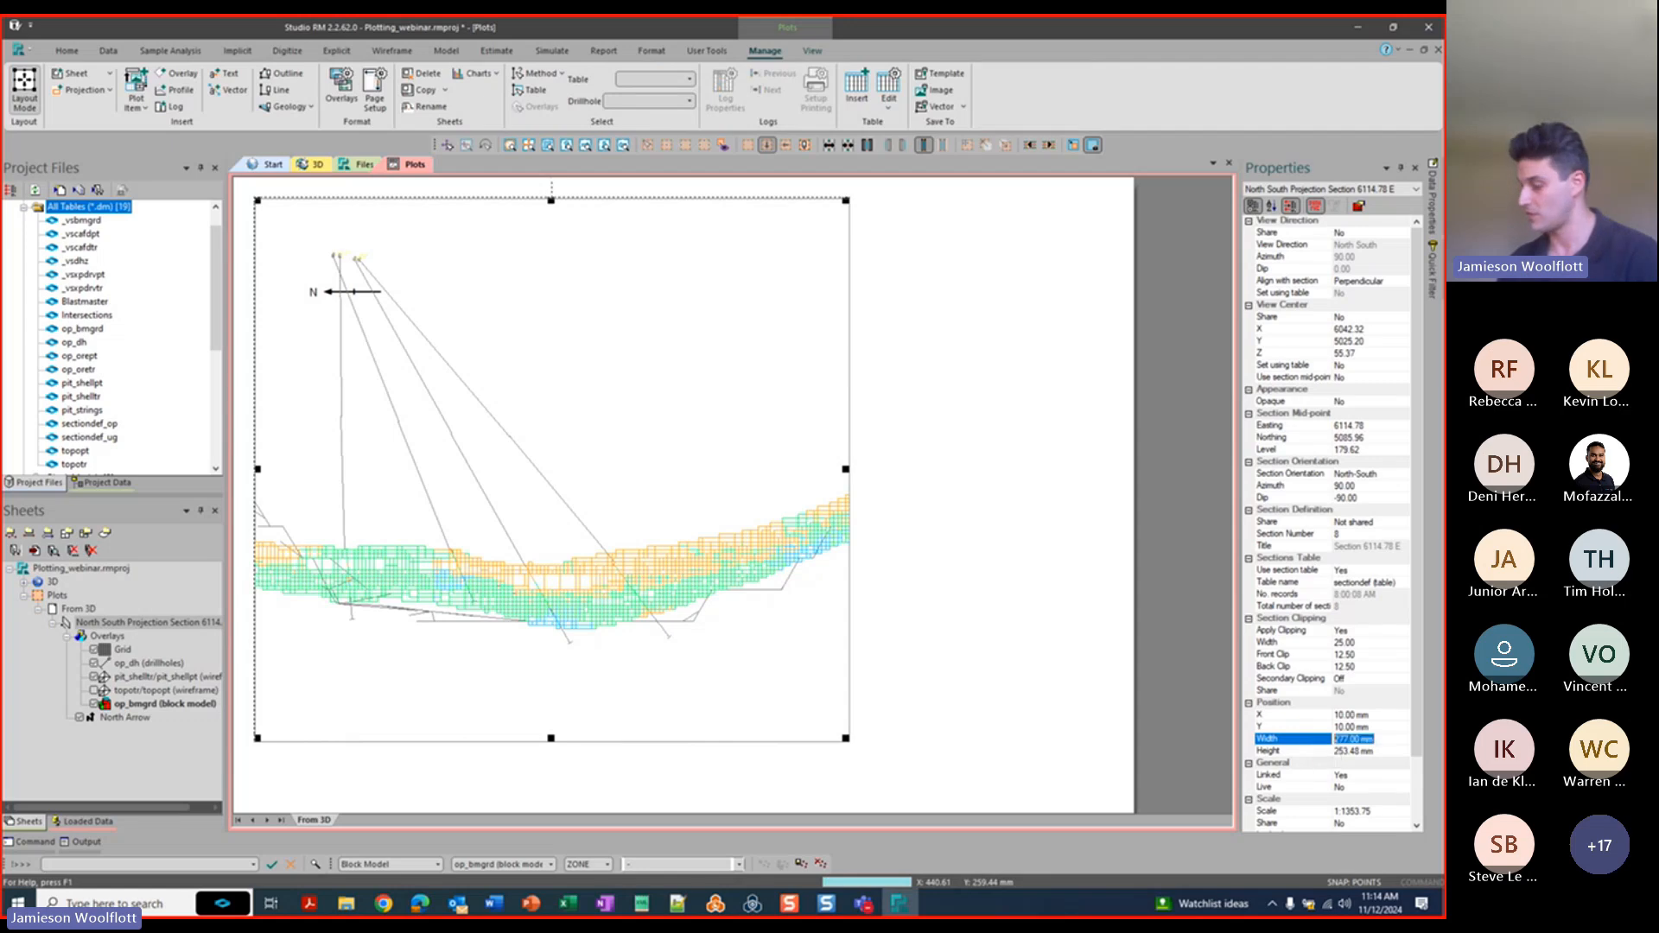
text(0)
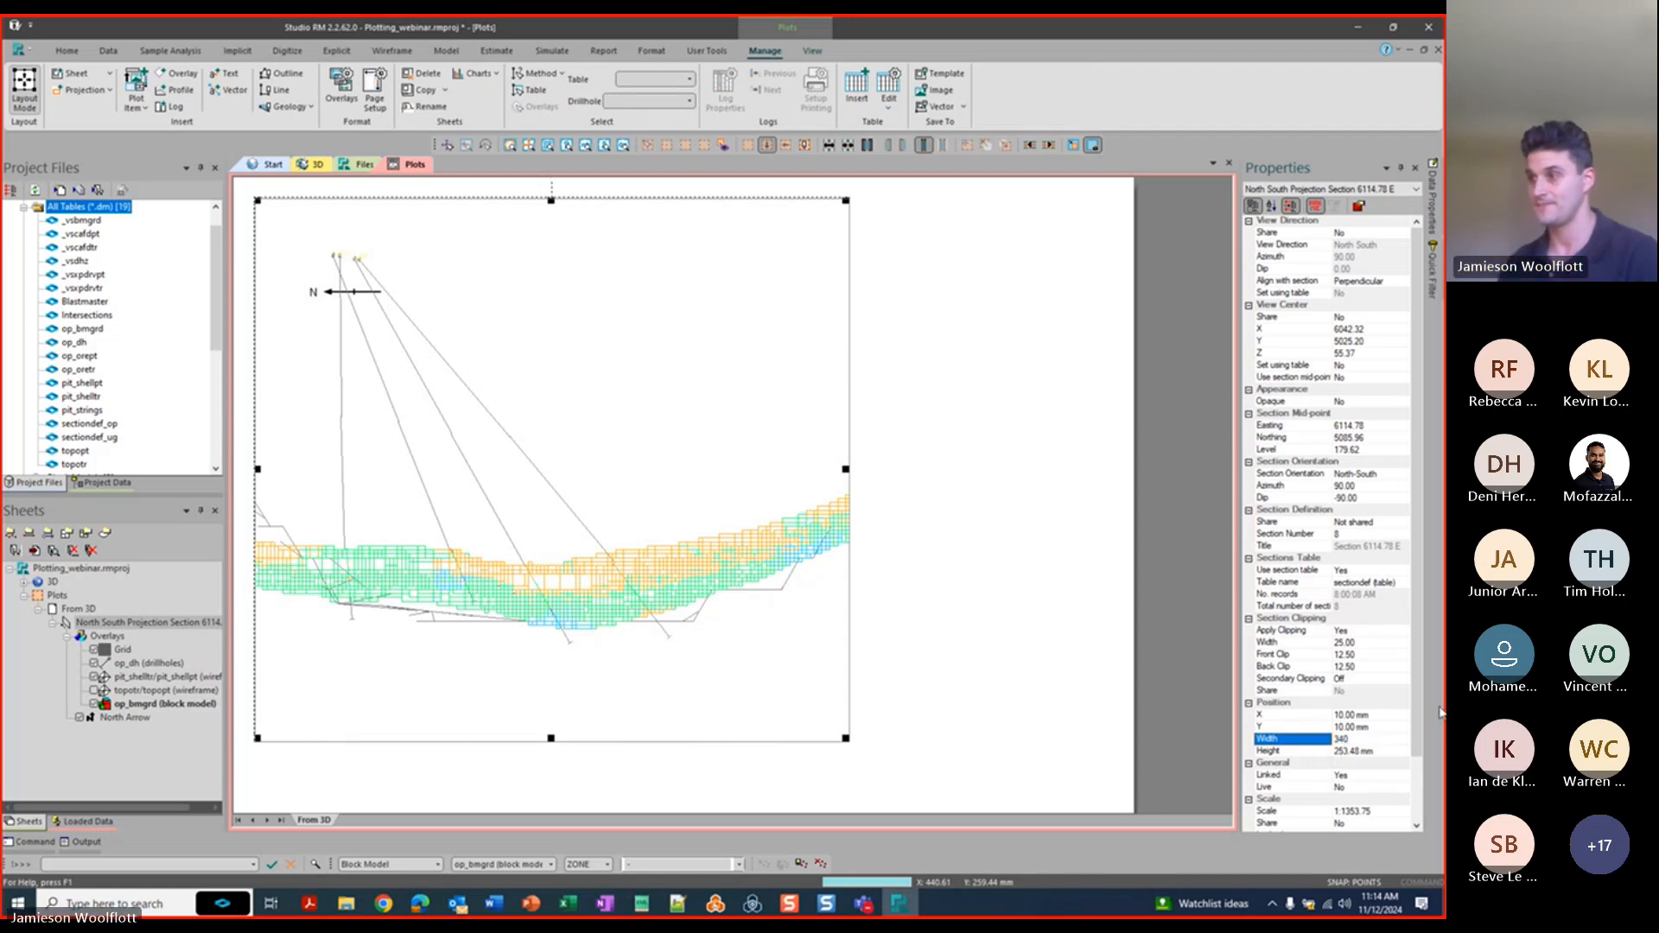
key(Return)
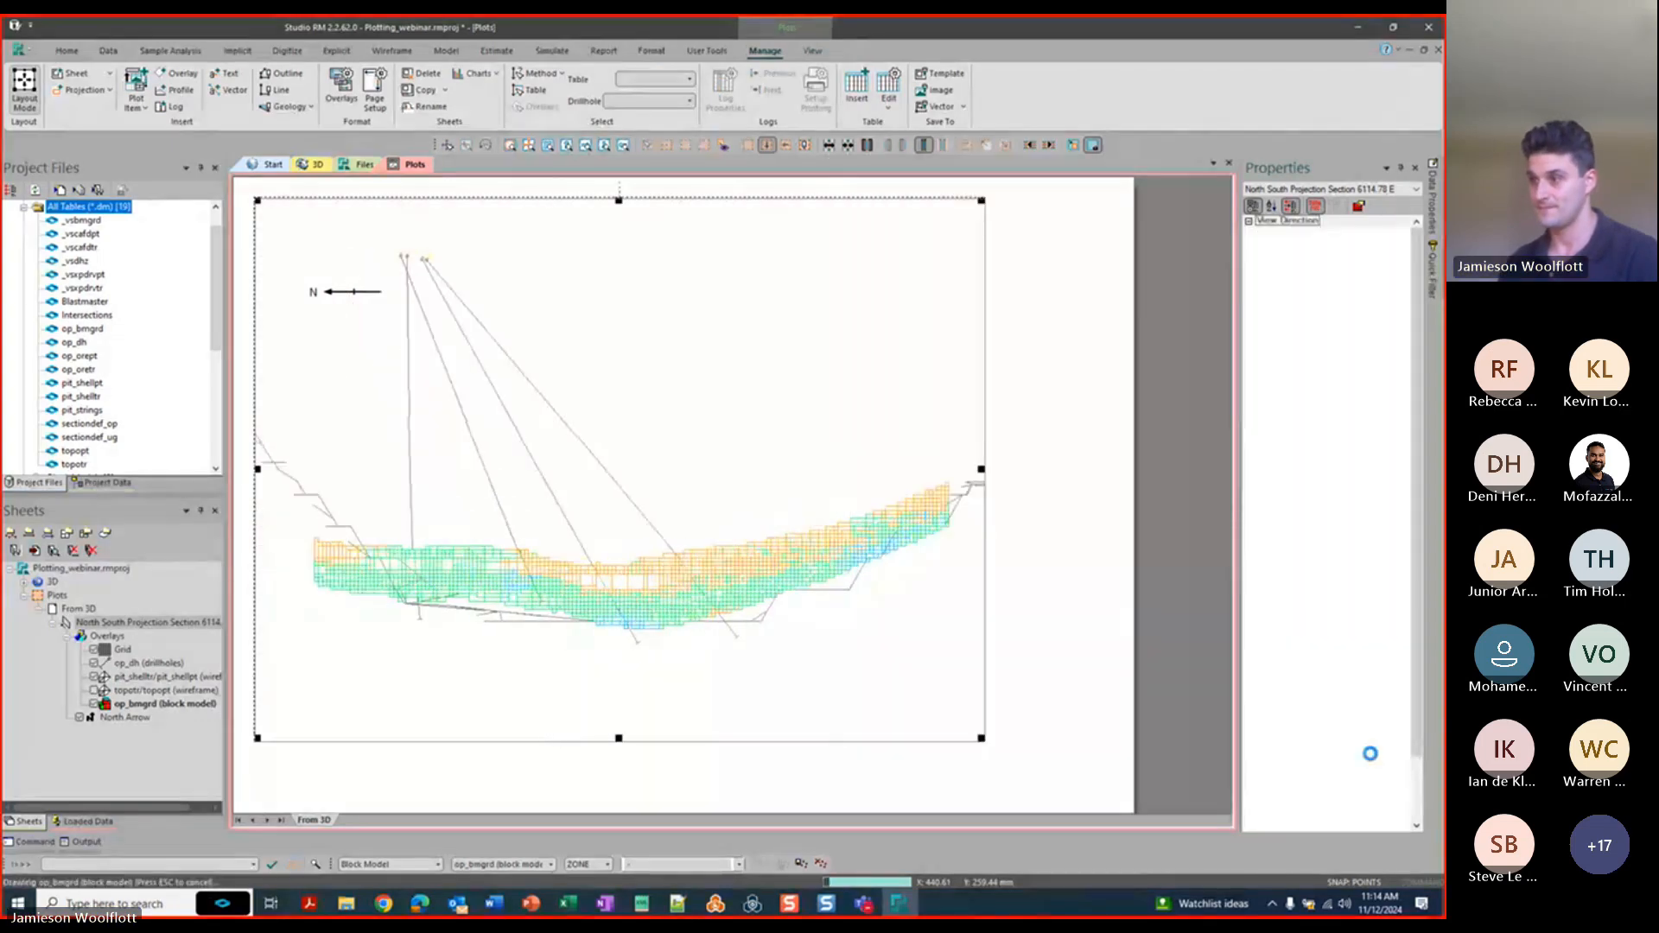
click(1370, 751)
text(277)
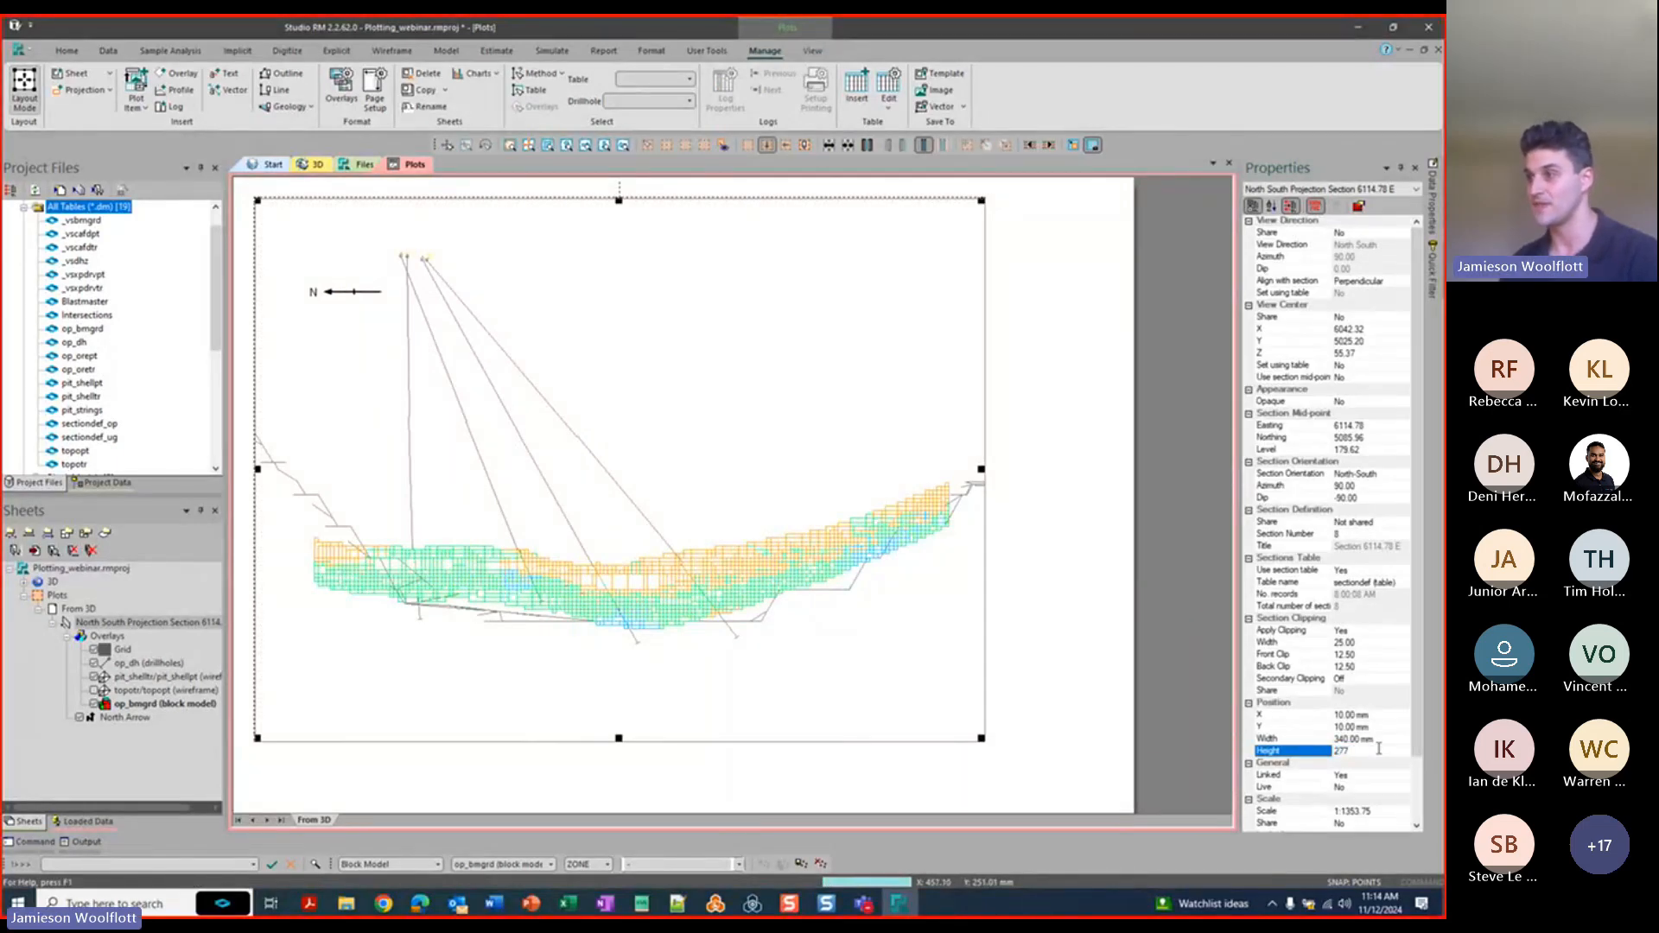
key(Return)
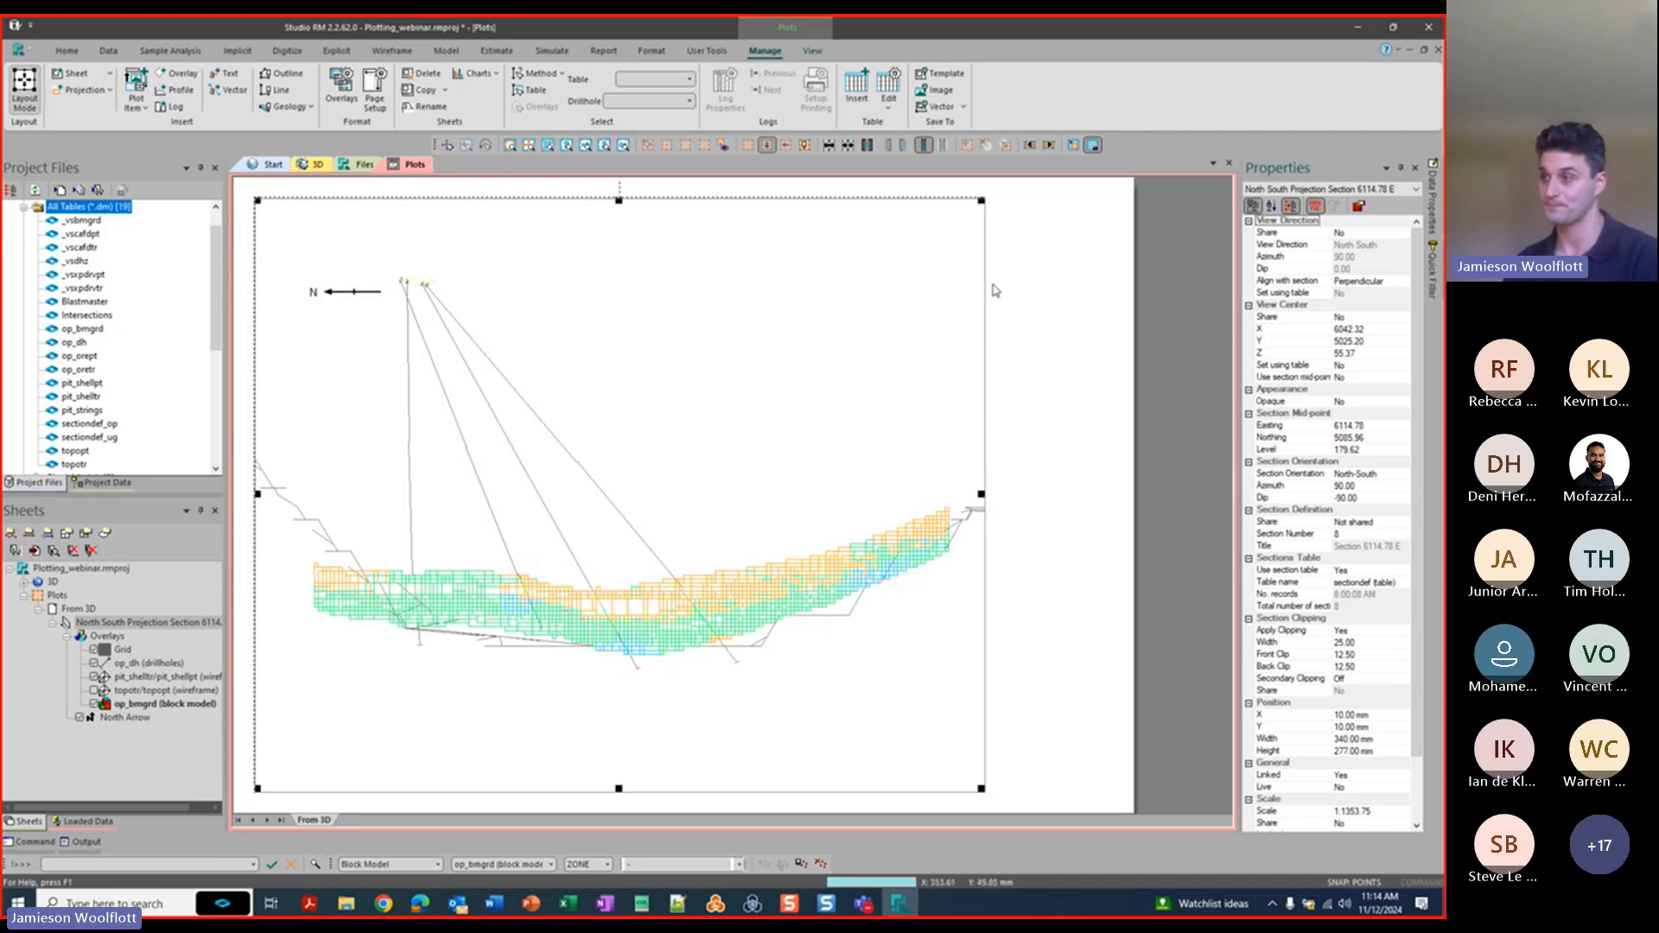
click(1031, 283)
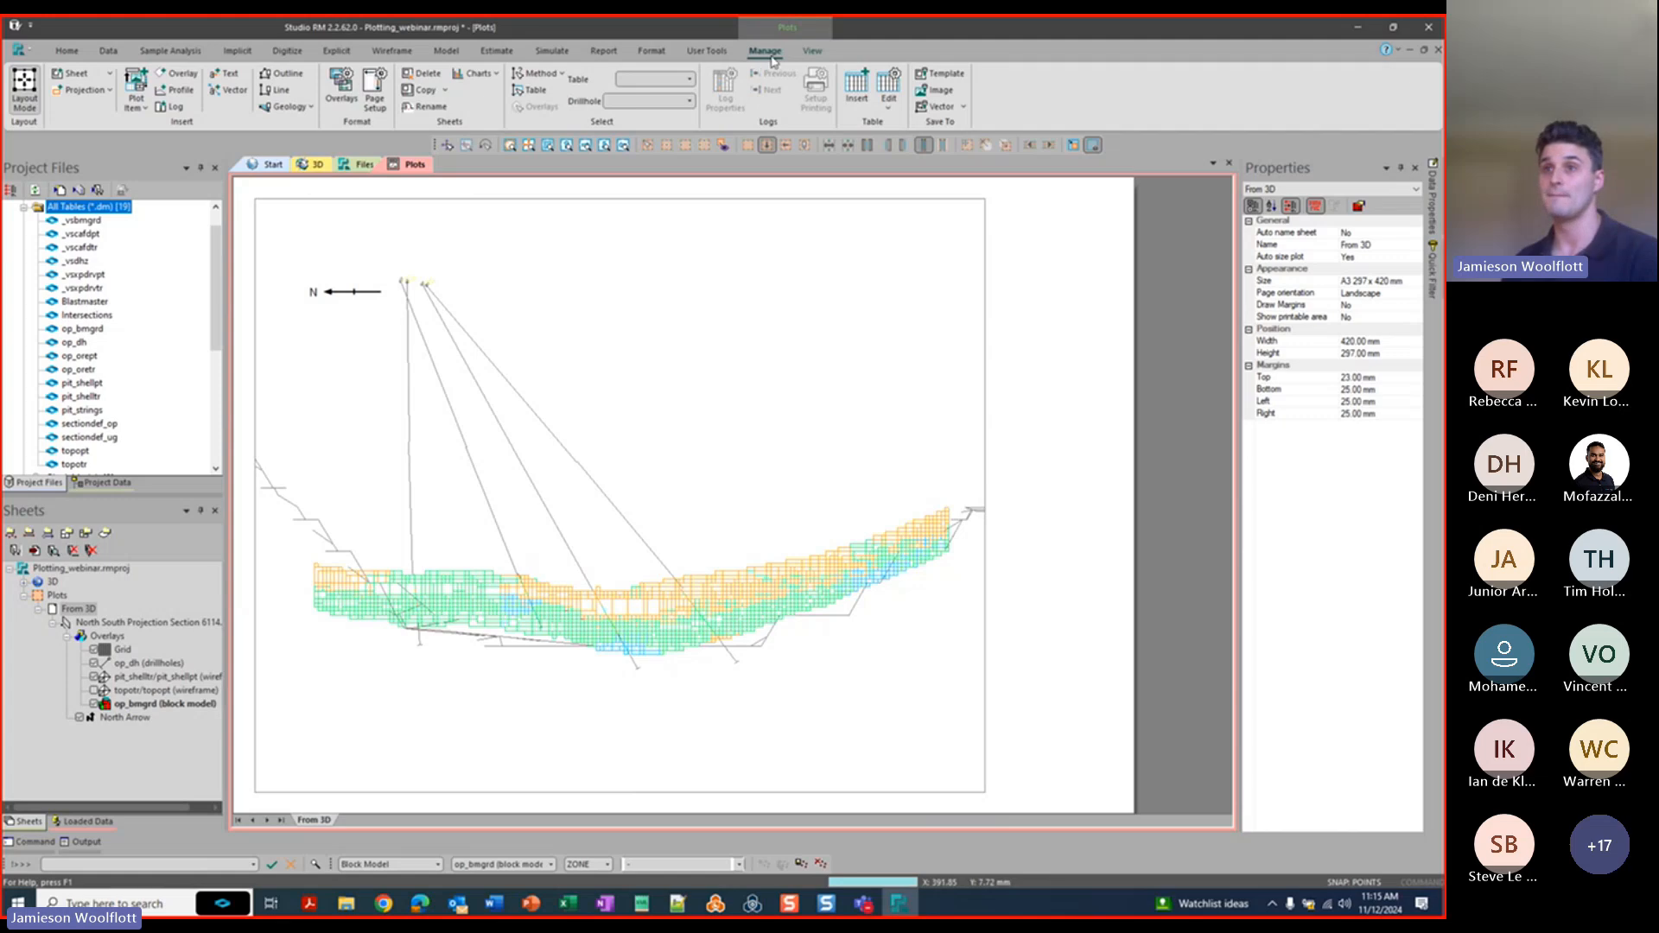
Insert a table plot item based on the intersections table and place it beside the projection frame's upper-right corner.
click(140, 108)
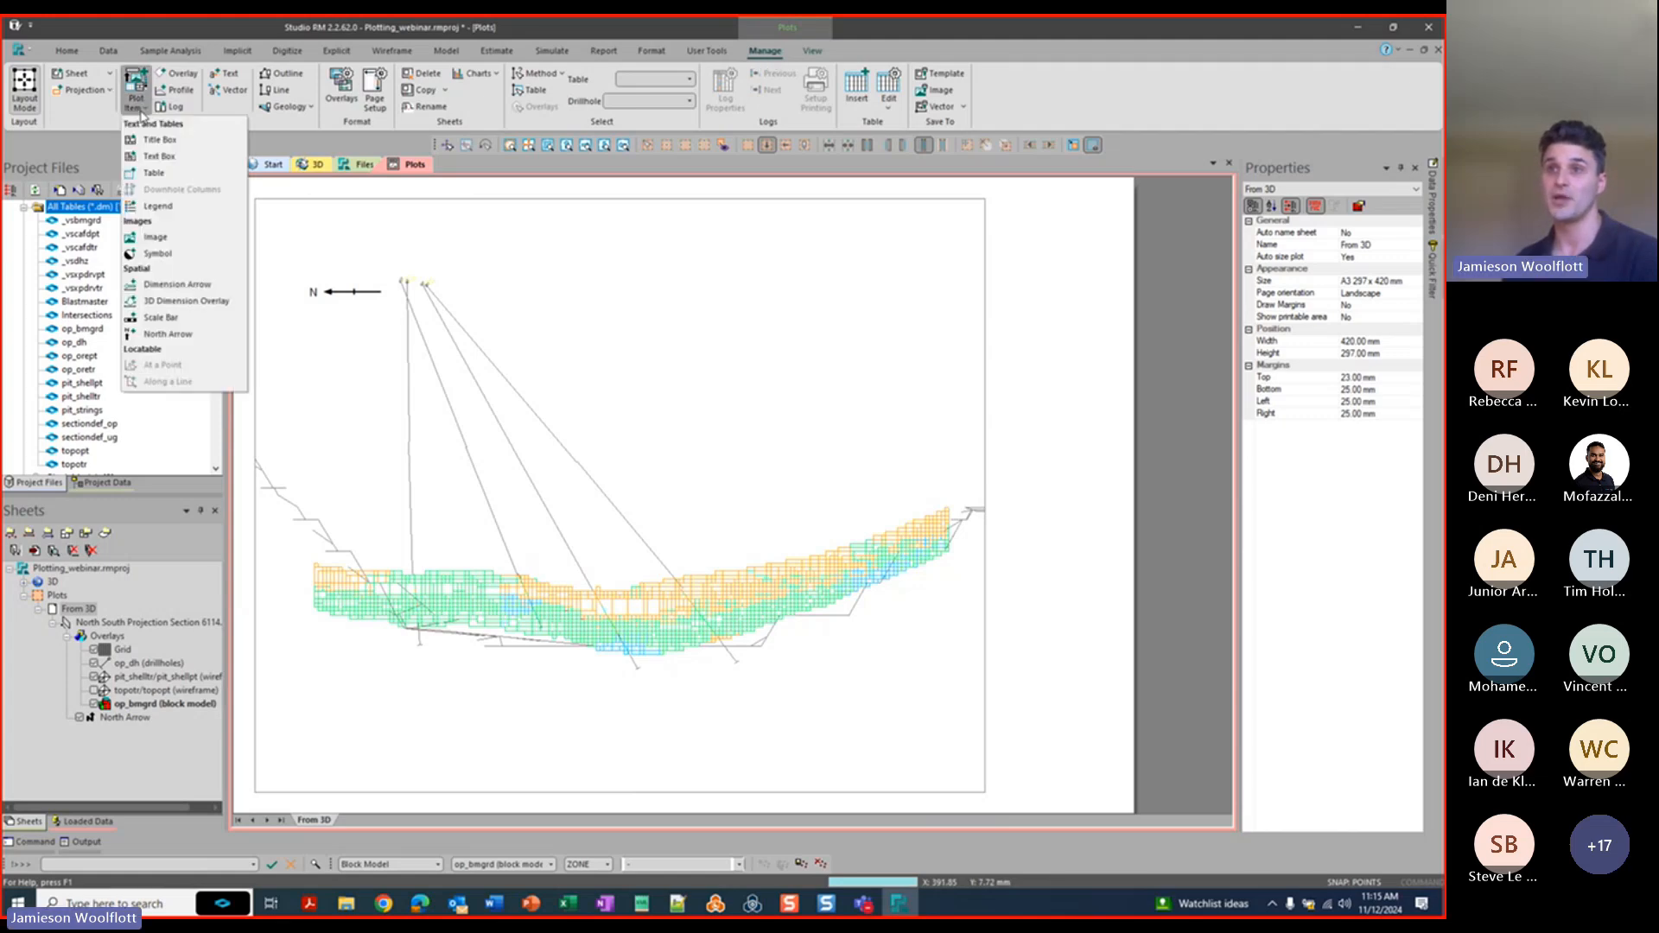
click(154, 172)
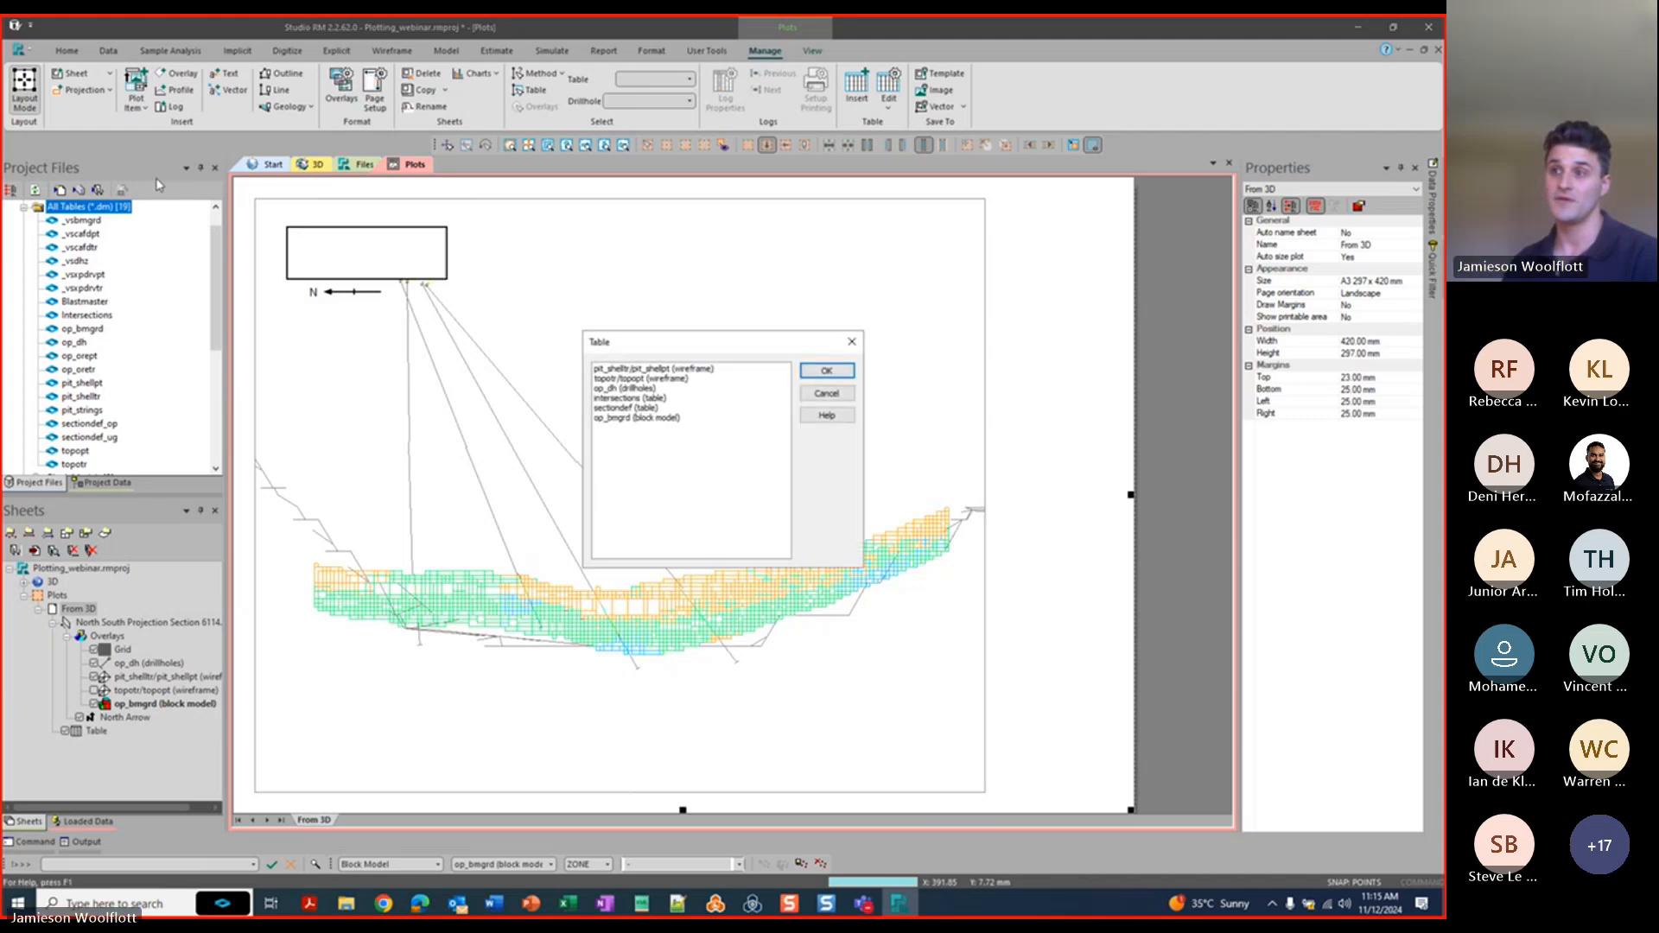
click(612, 400)
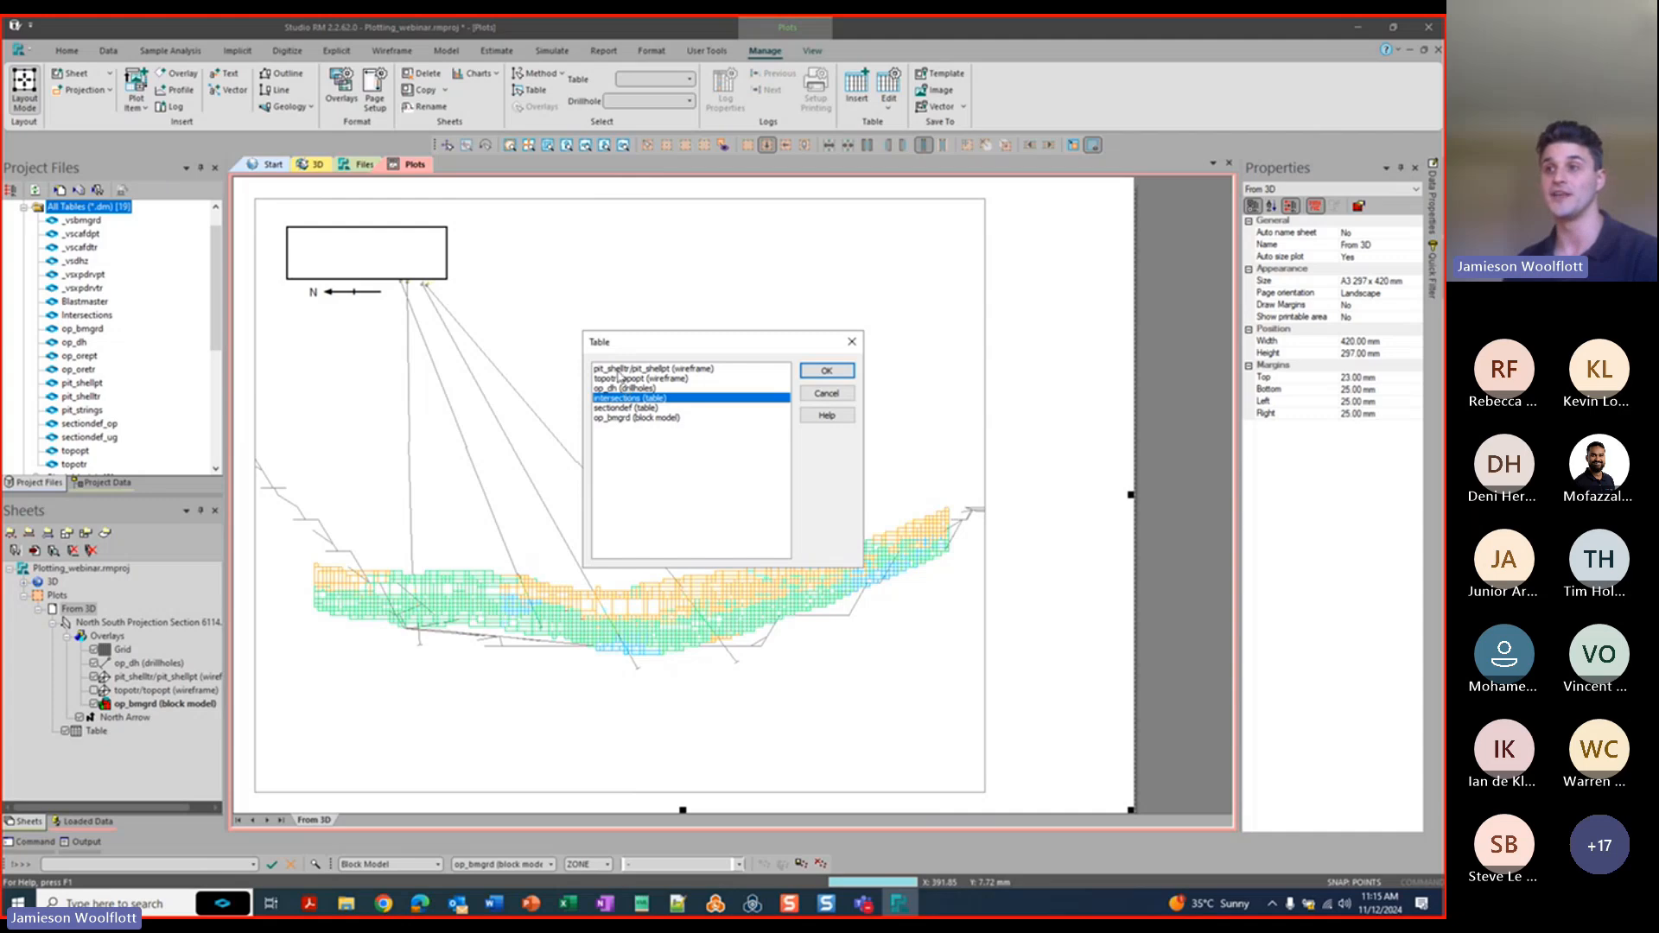
click(825, 371)
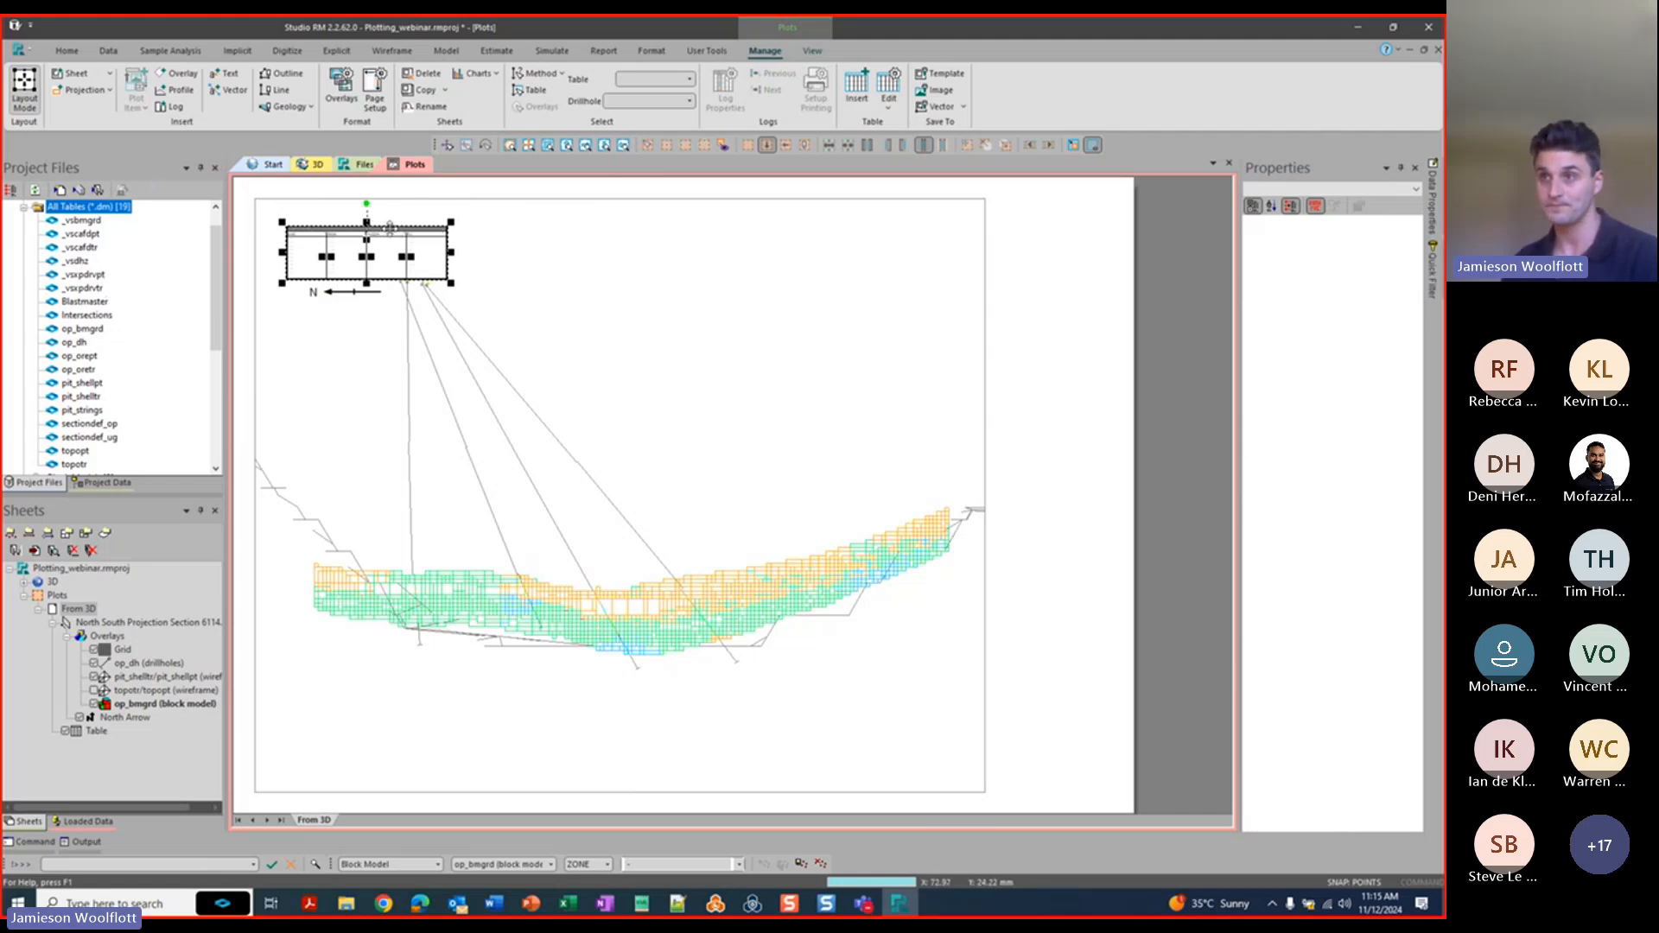
drag(680, 279, 1061, 202)
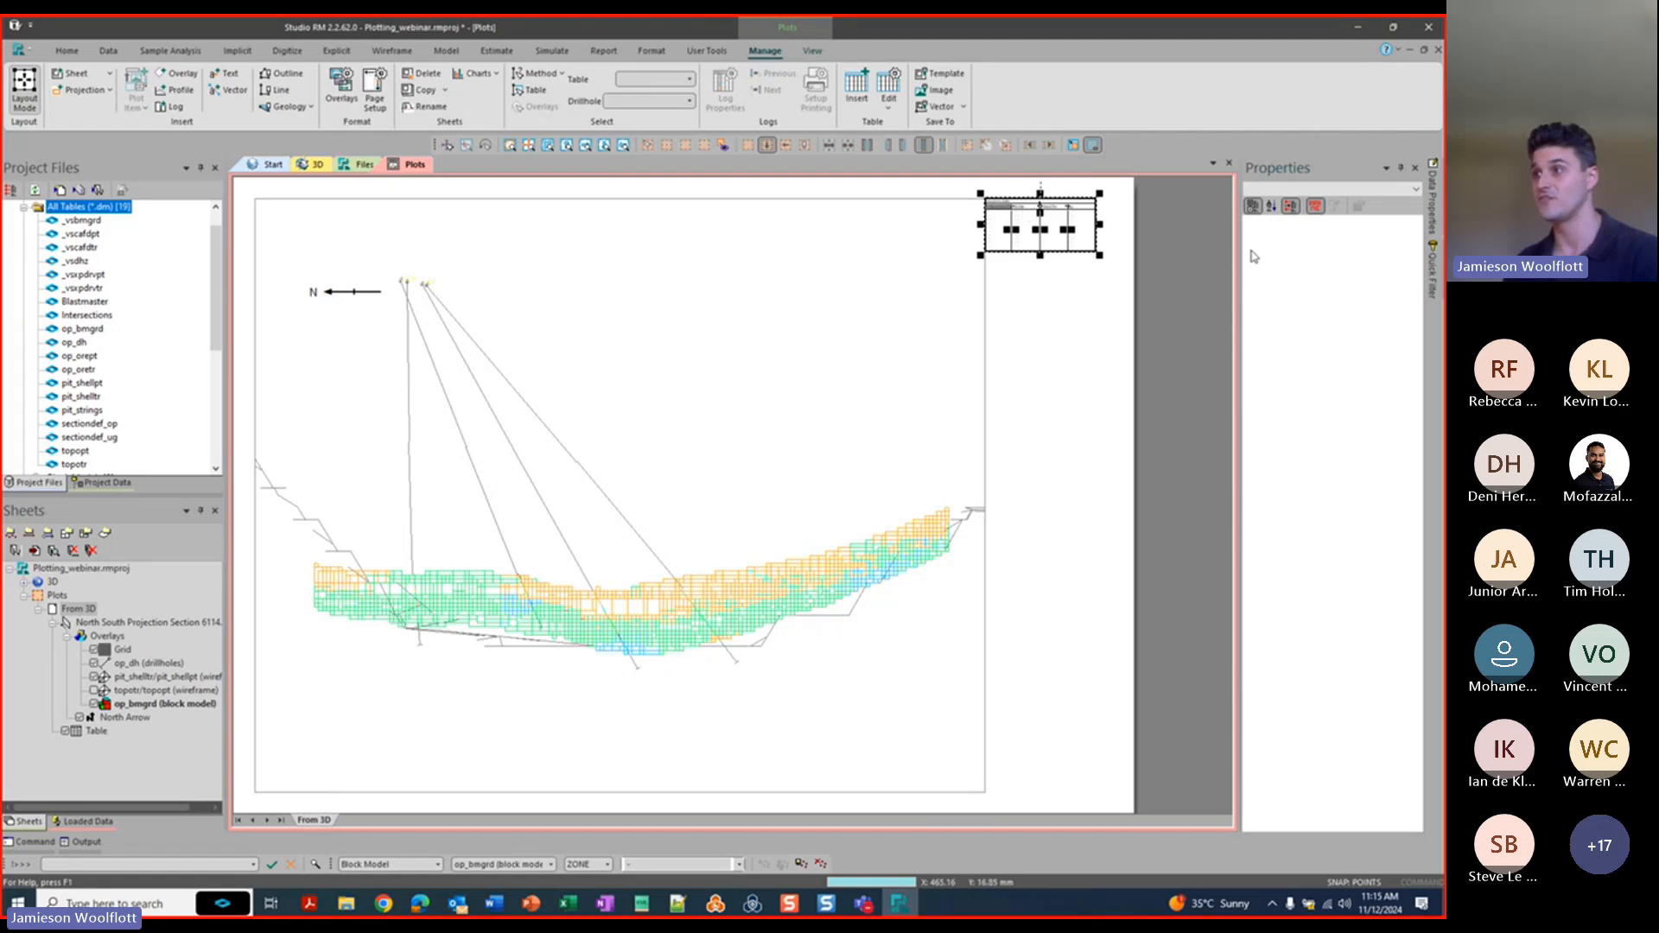
Set the intersections table's position on the sheet to X 350 mm and Y 10 mm.
click(1085, 217)
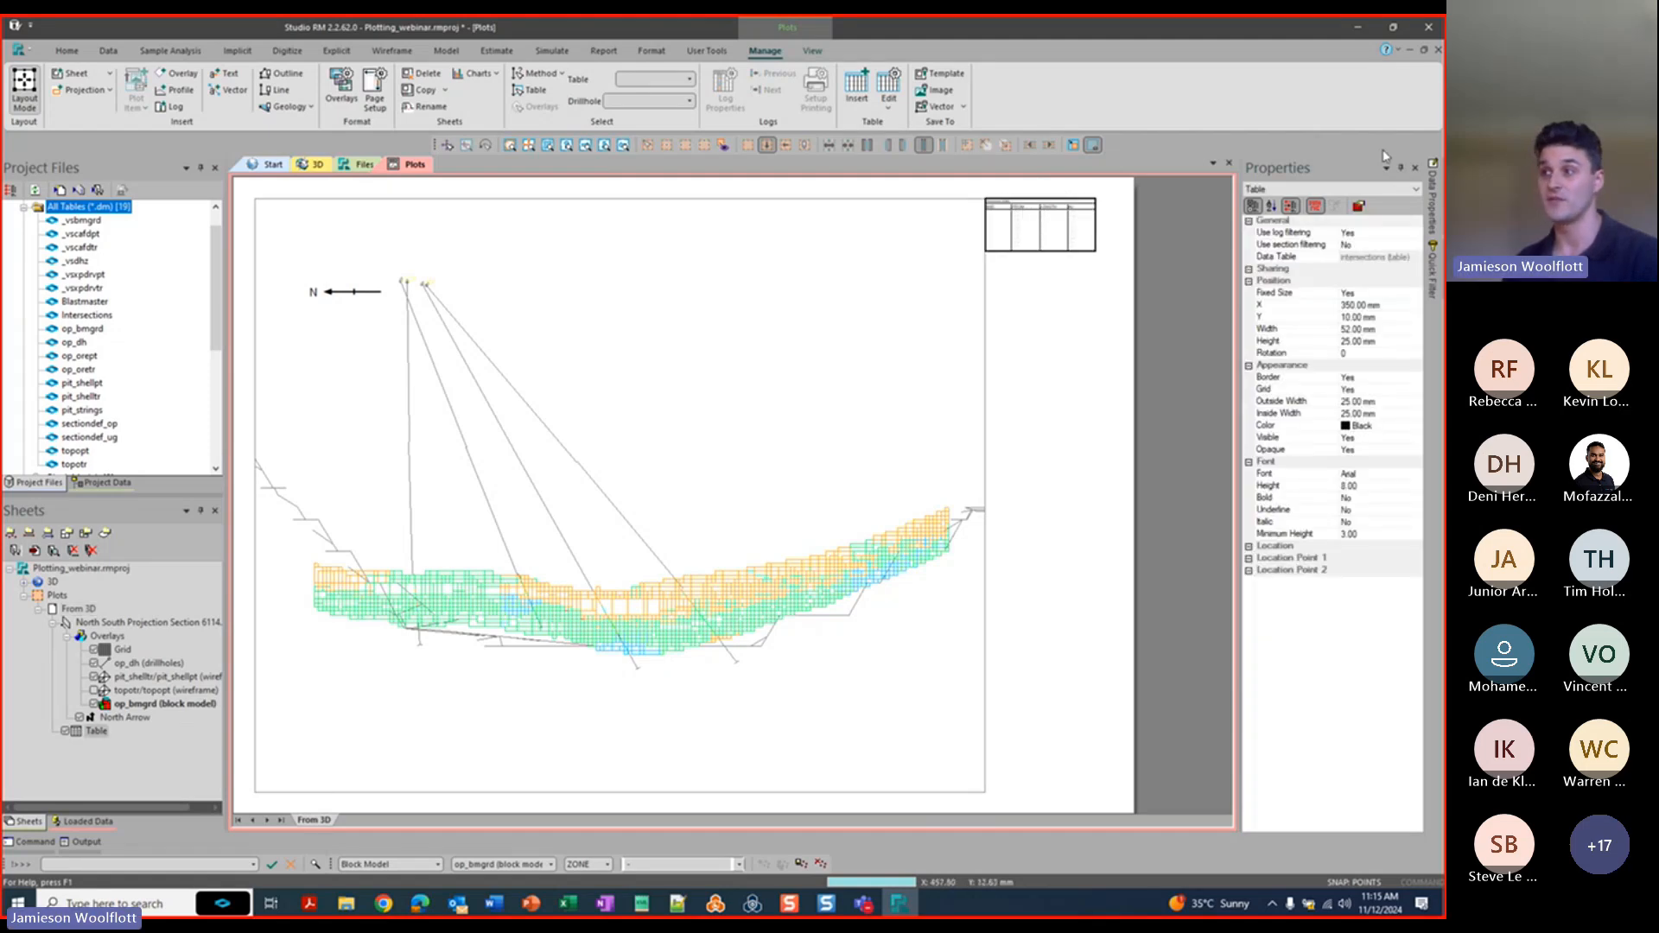
click(1308, 507)
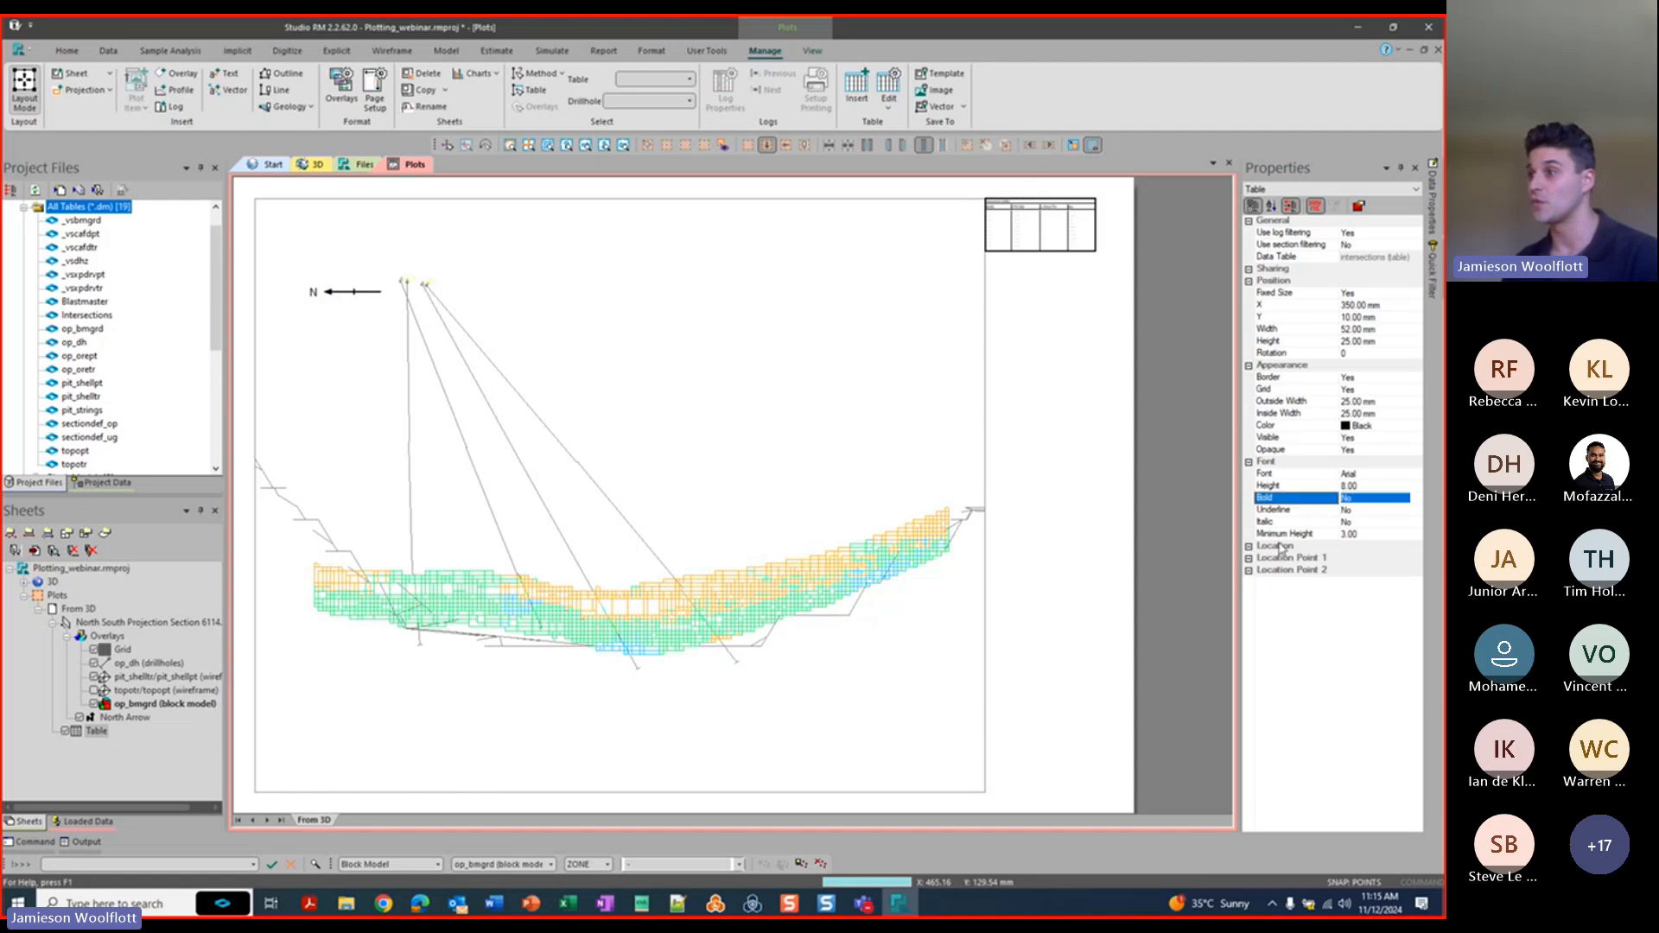
click(1372, 330)
click(1361, 305)
click(1361, 305)
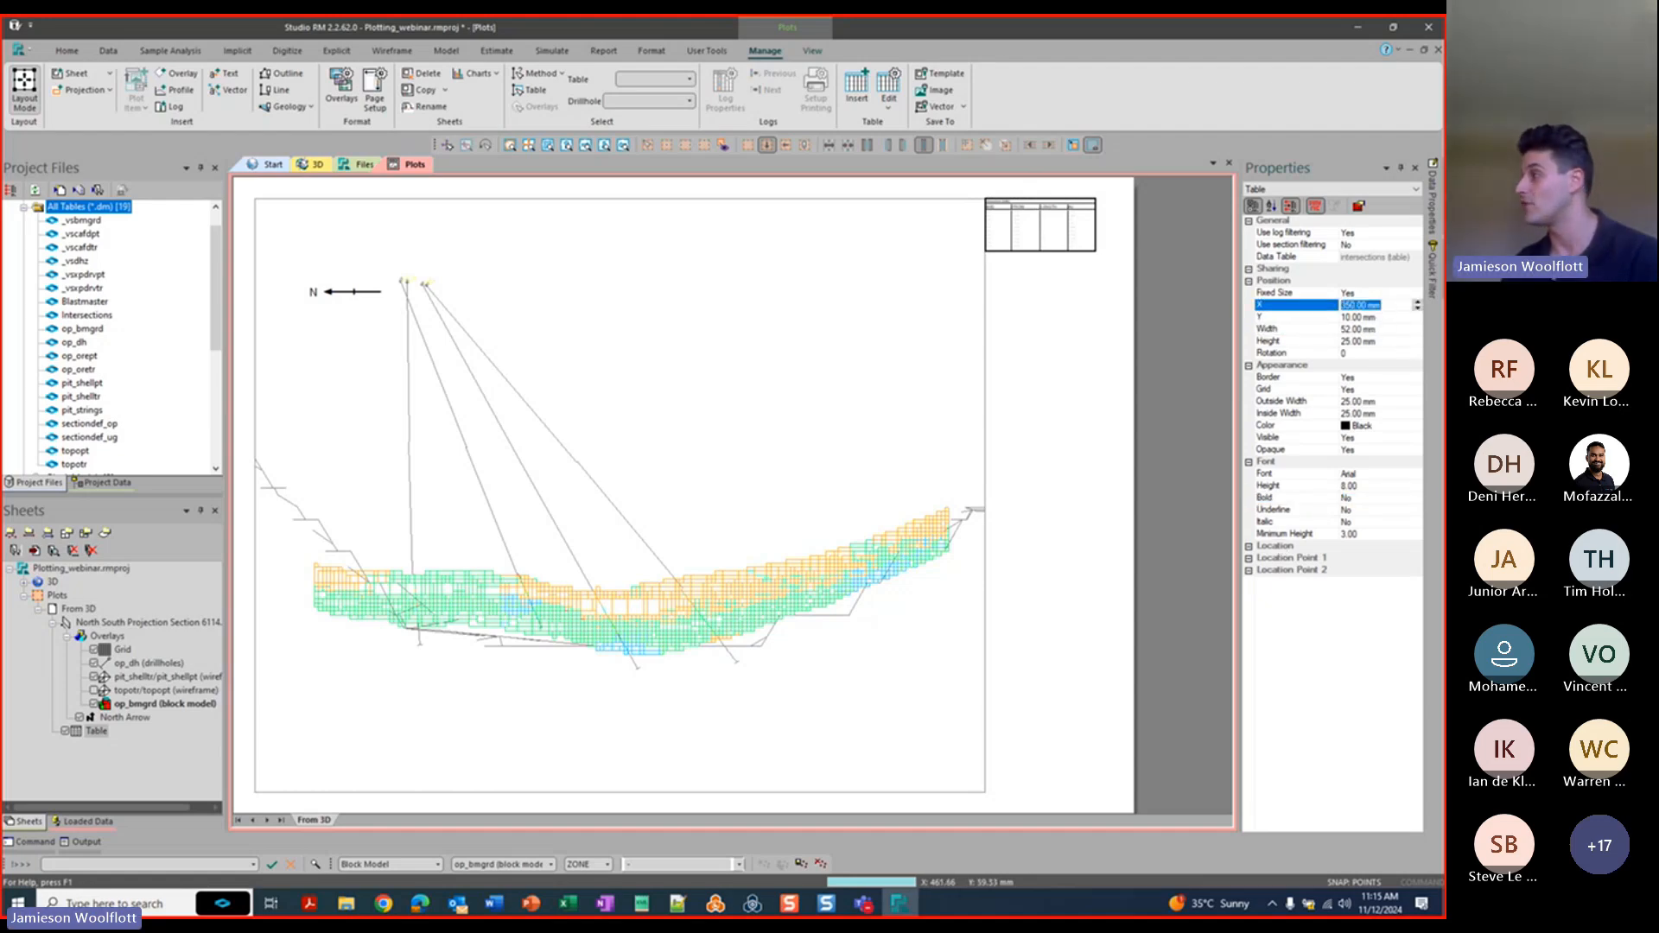
text(350)
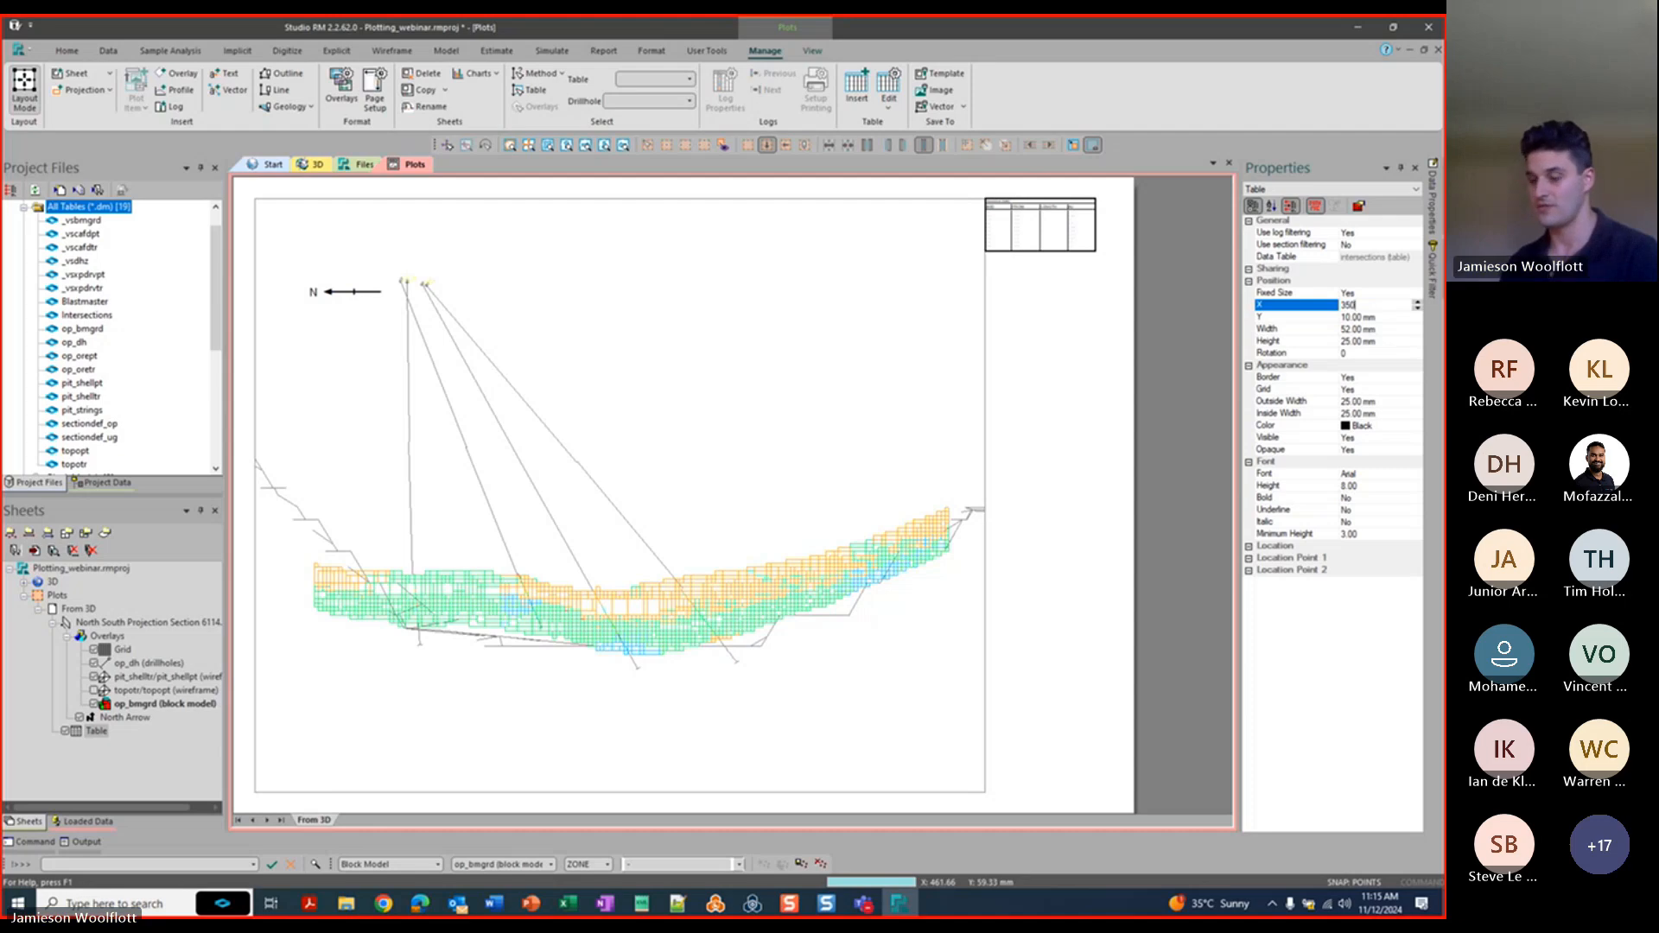
key(Return)
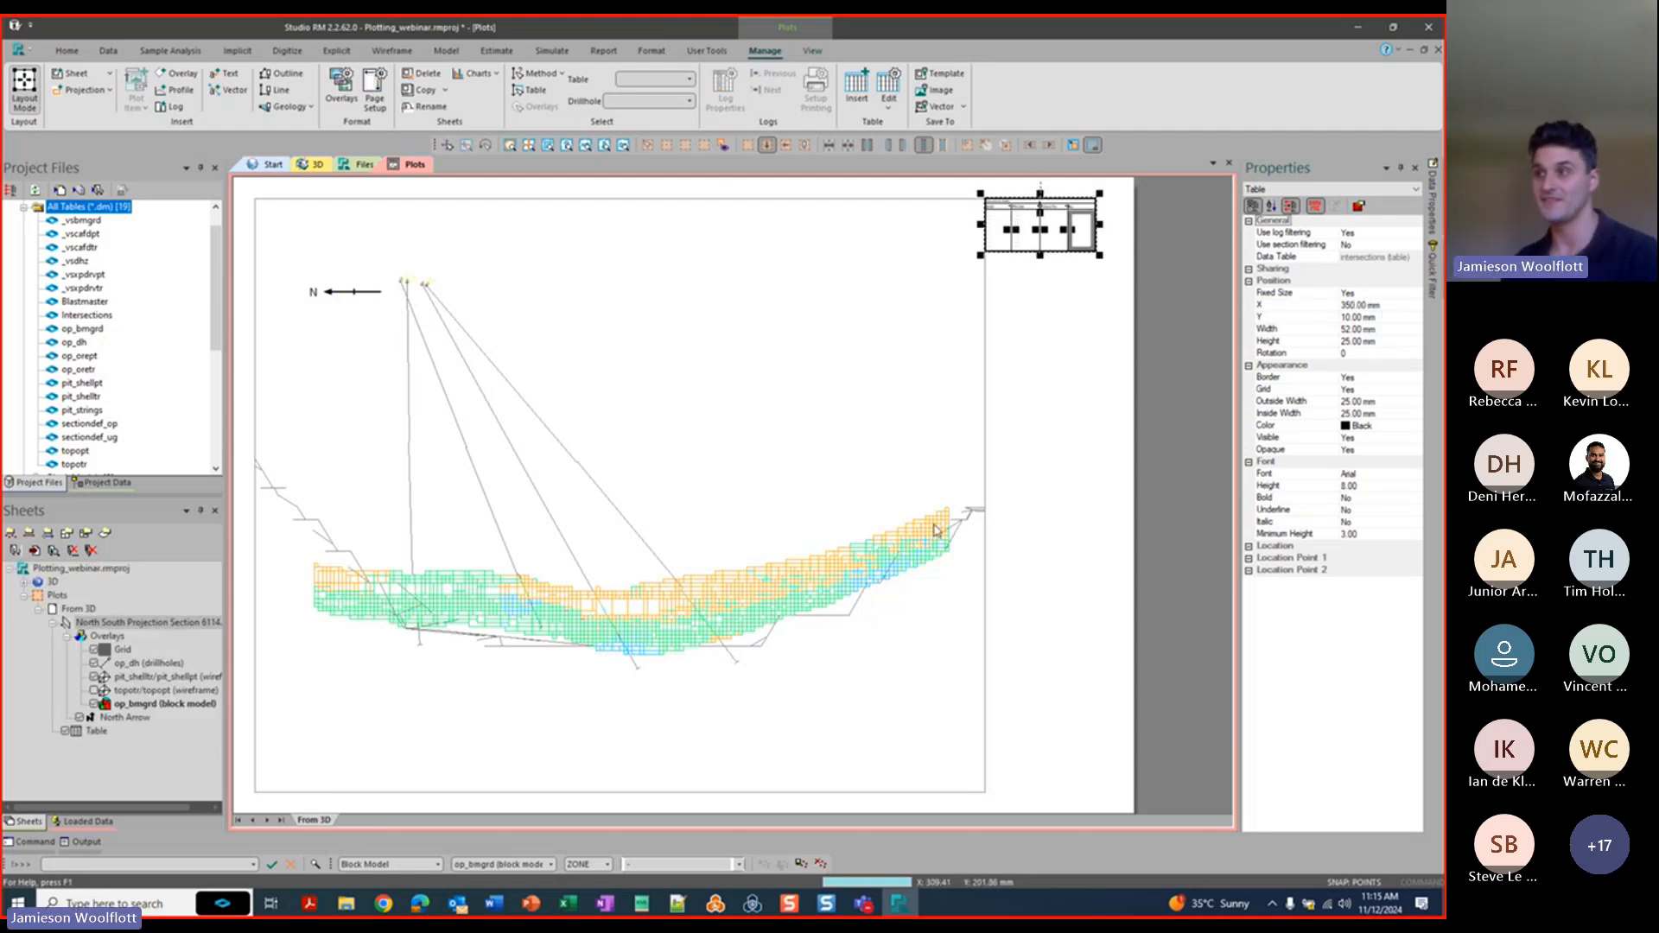
click(1387, 321)
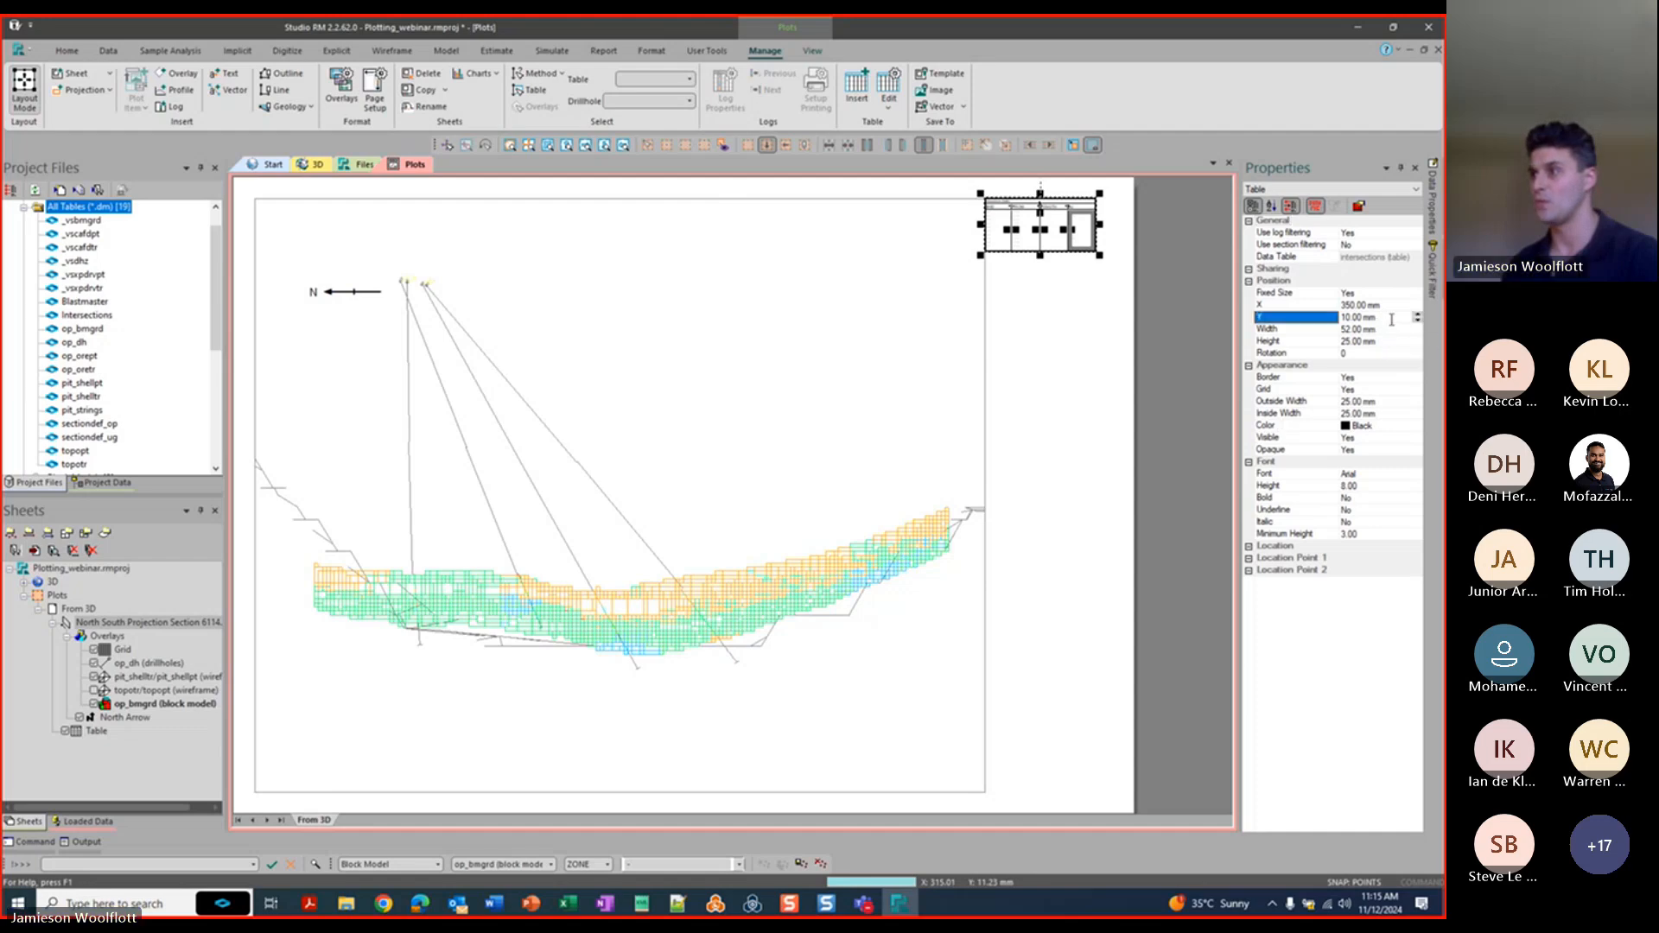
click(1304, 320)
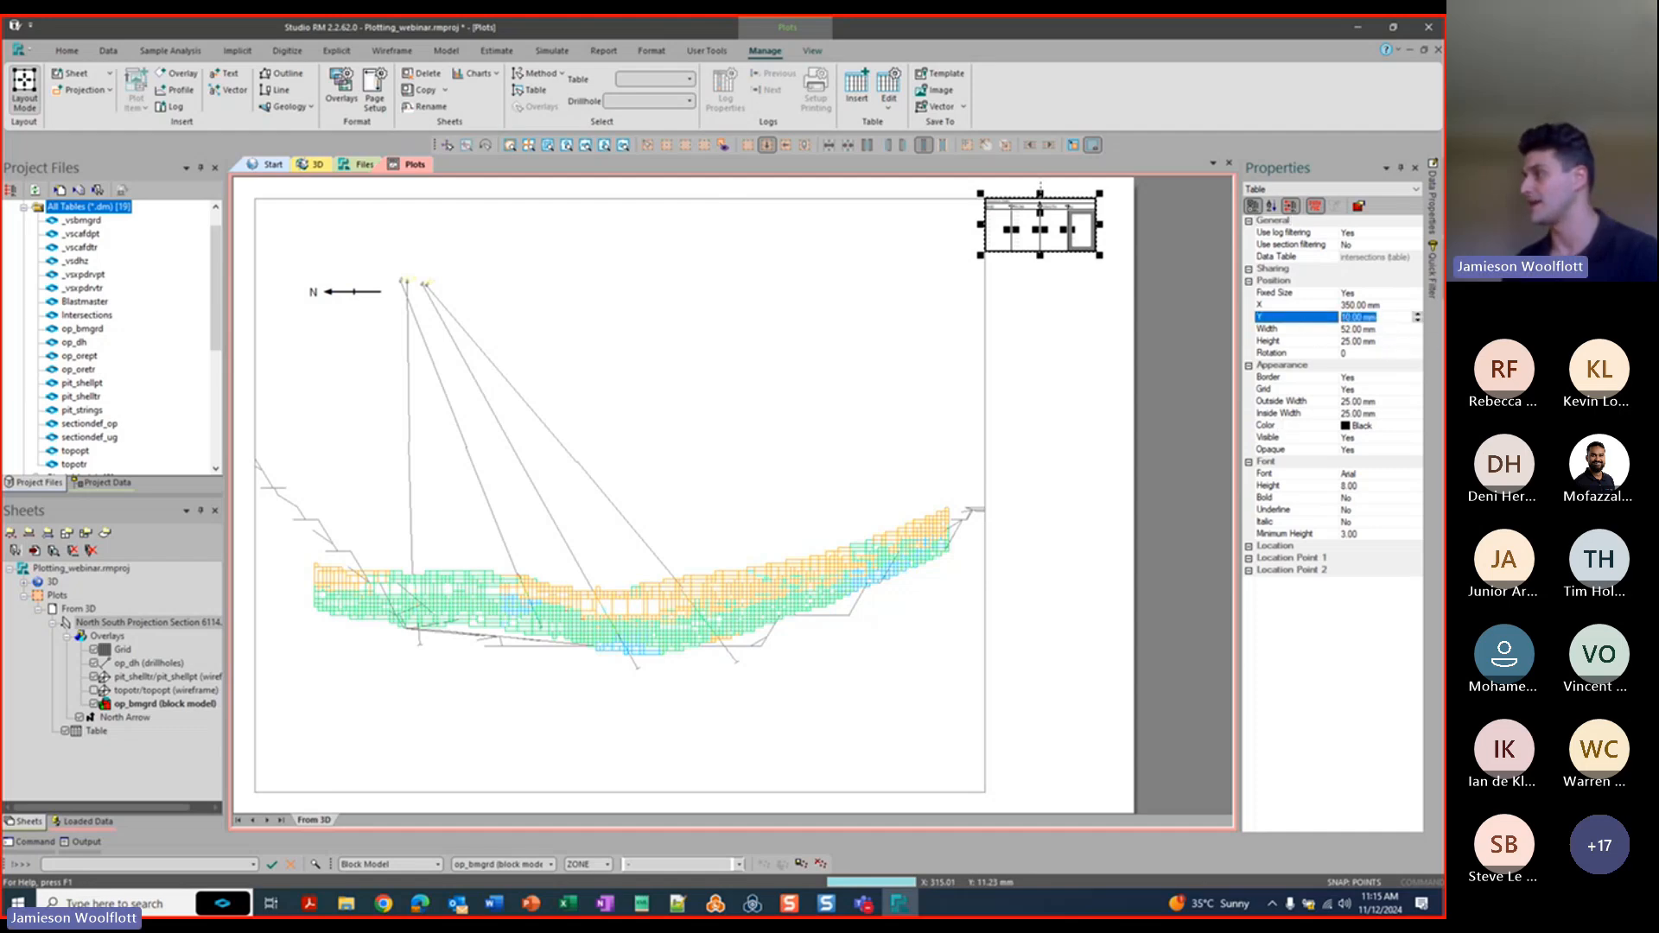
text(10)
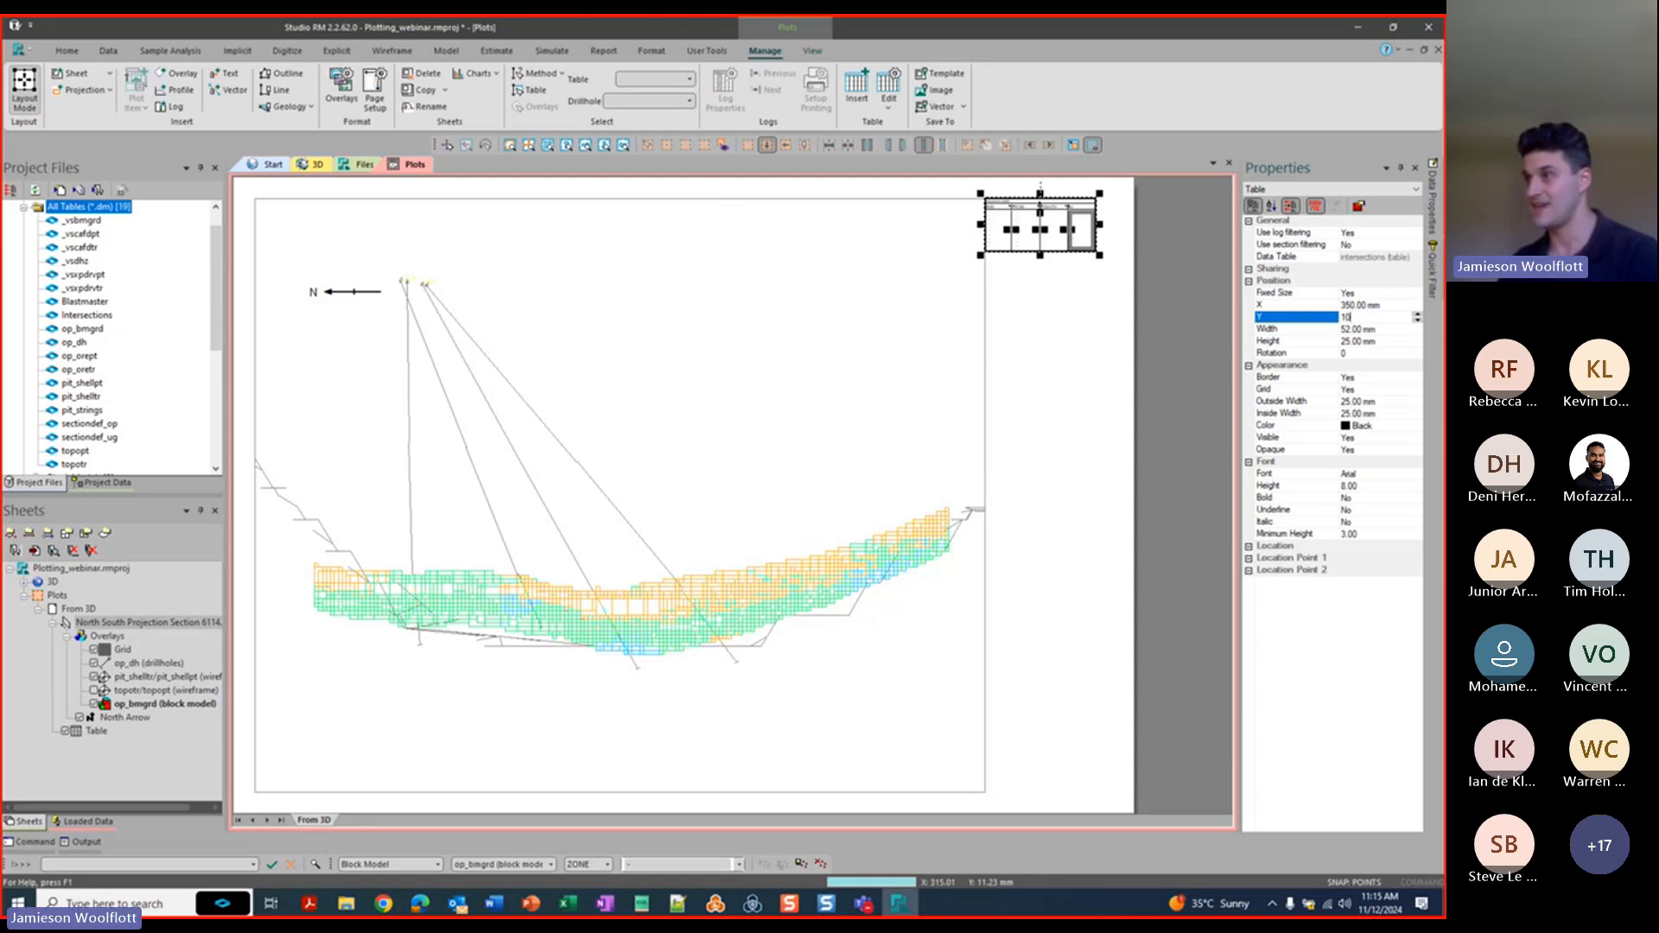
key(Return)
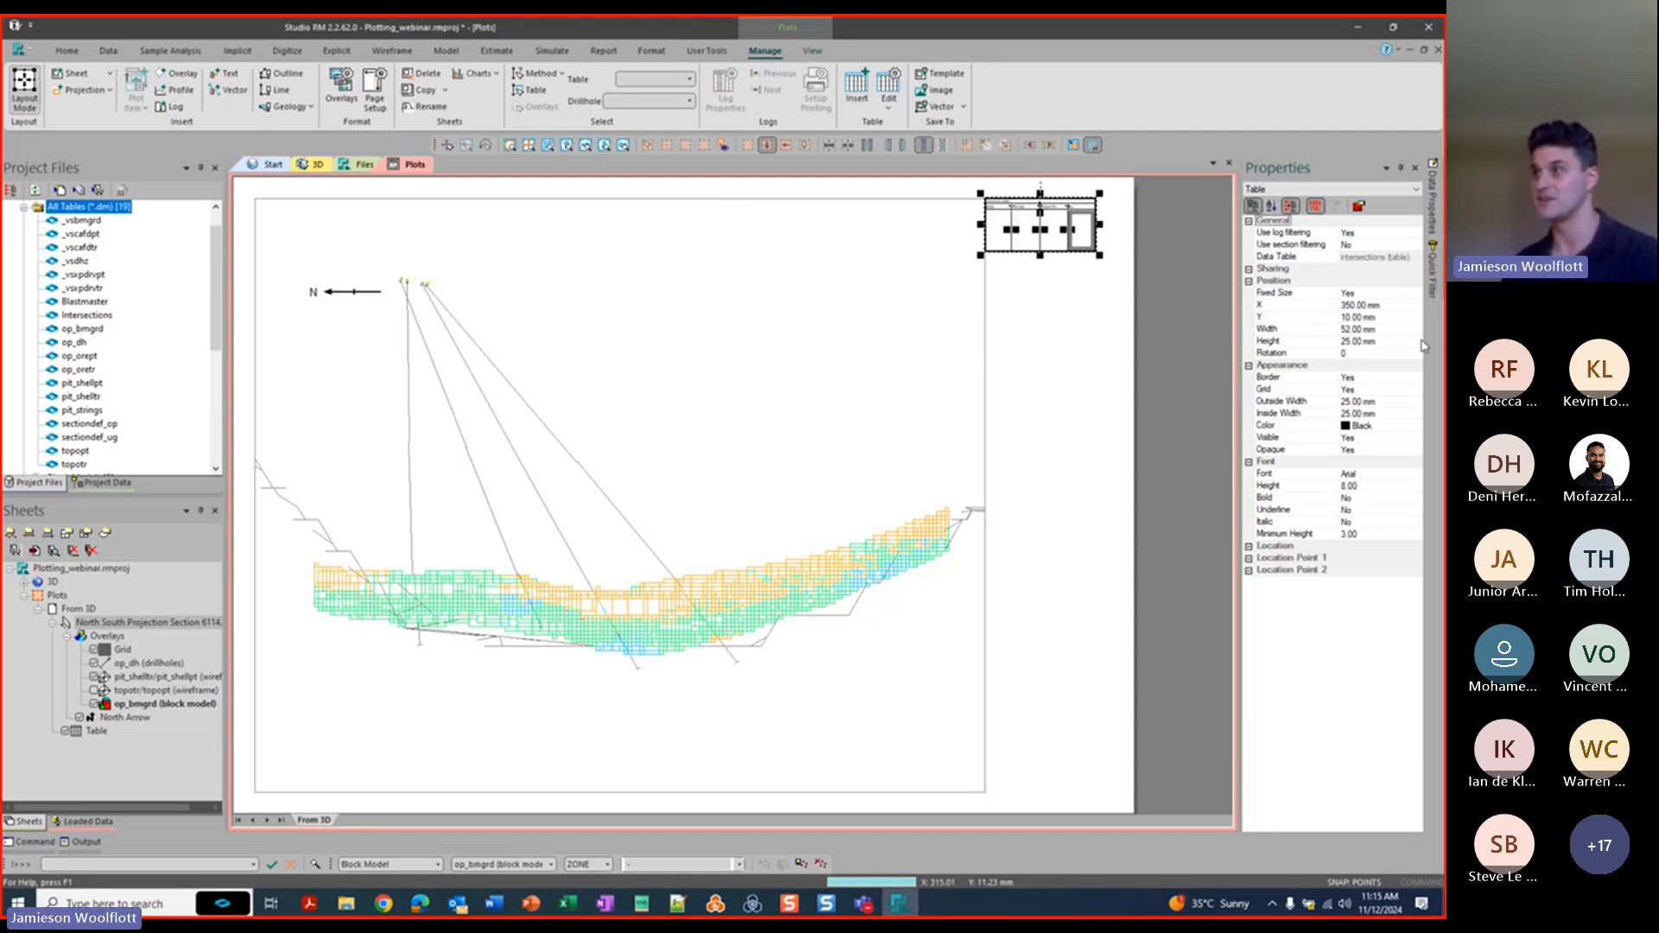
Set the intersections table's width to 60 mm and its height to 277 mm.
click(1301, 327)
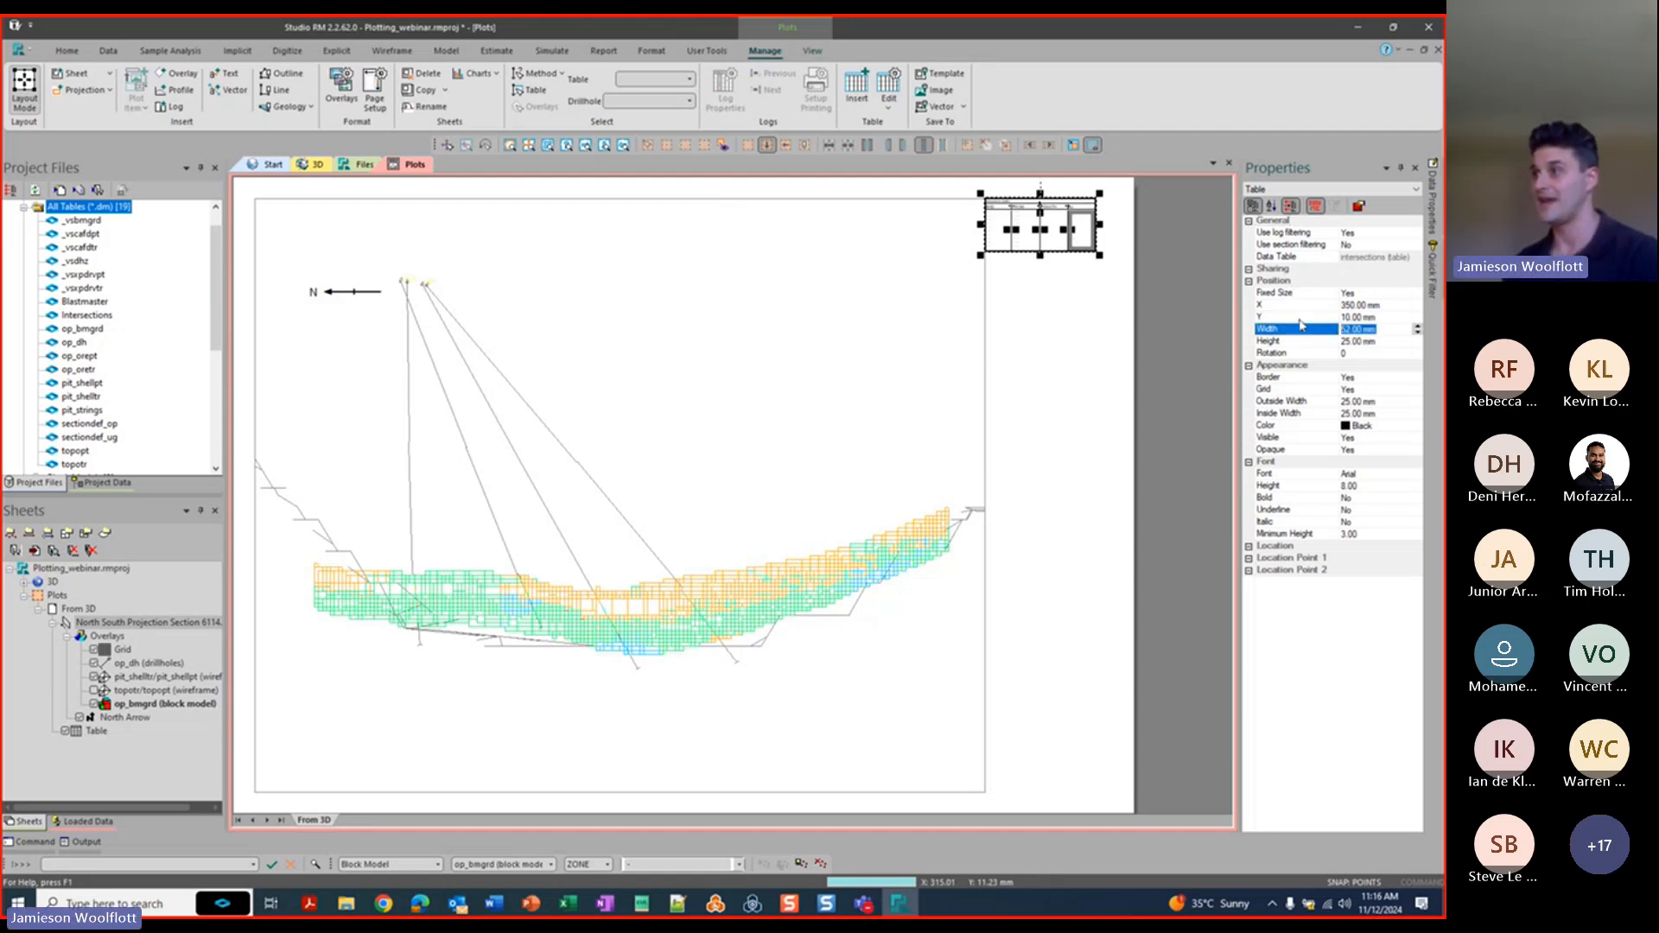
text(6)
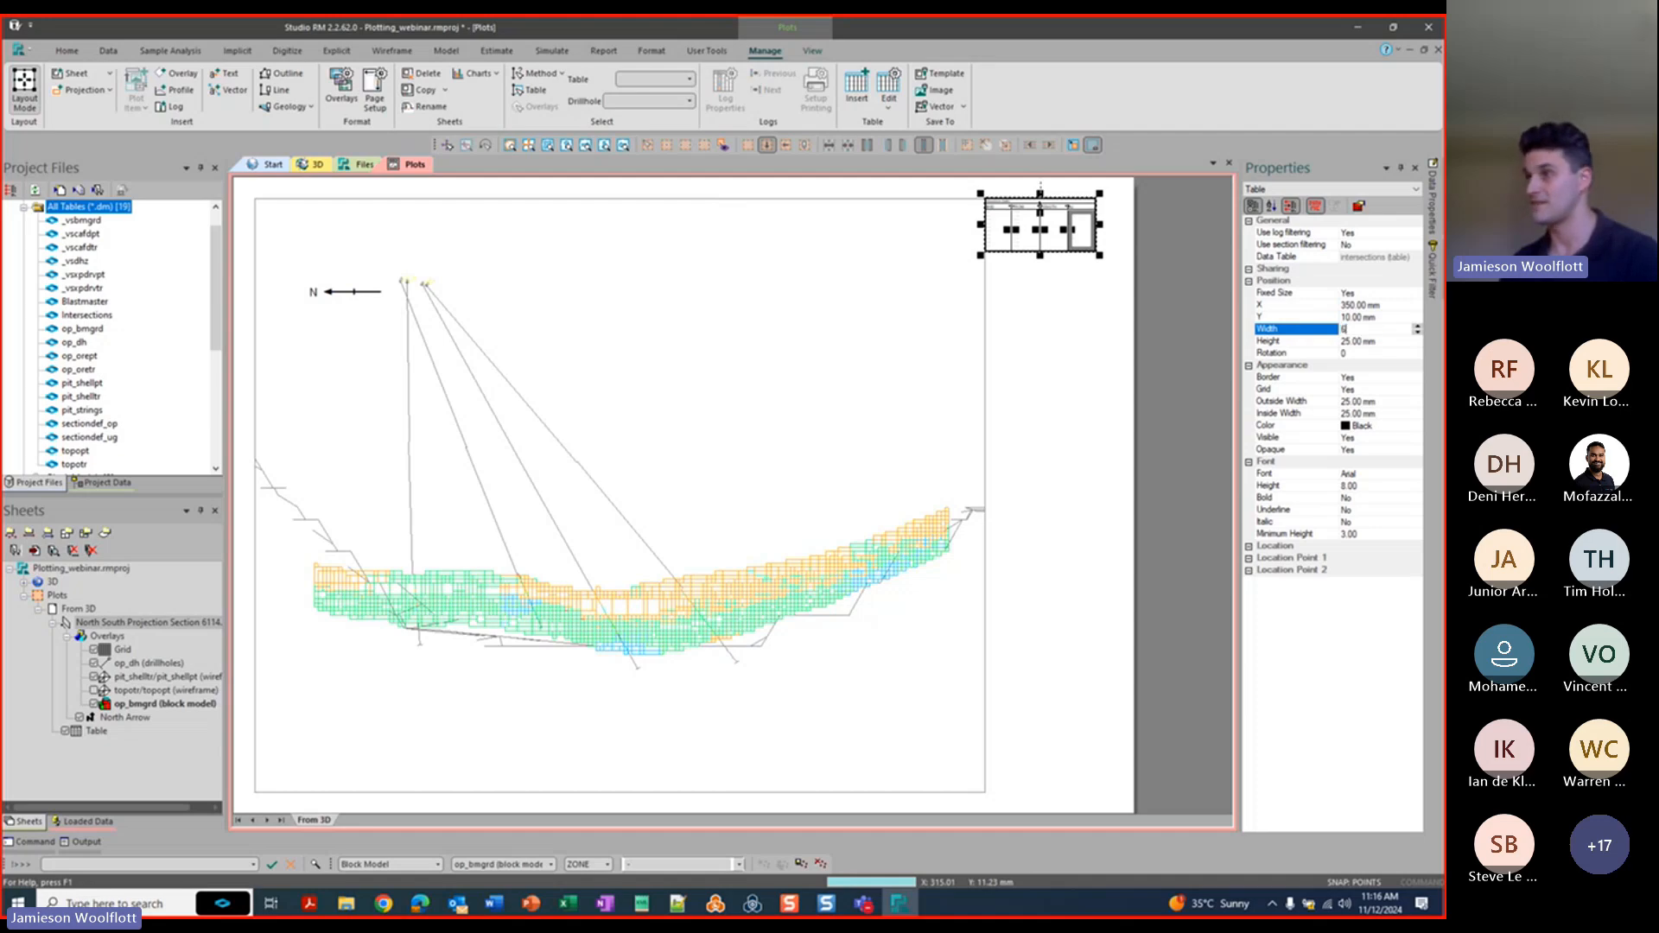
text(0)
key(Return)
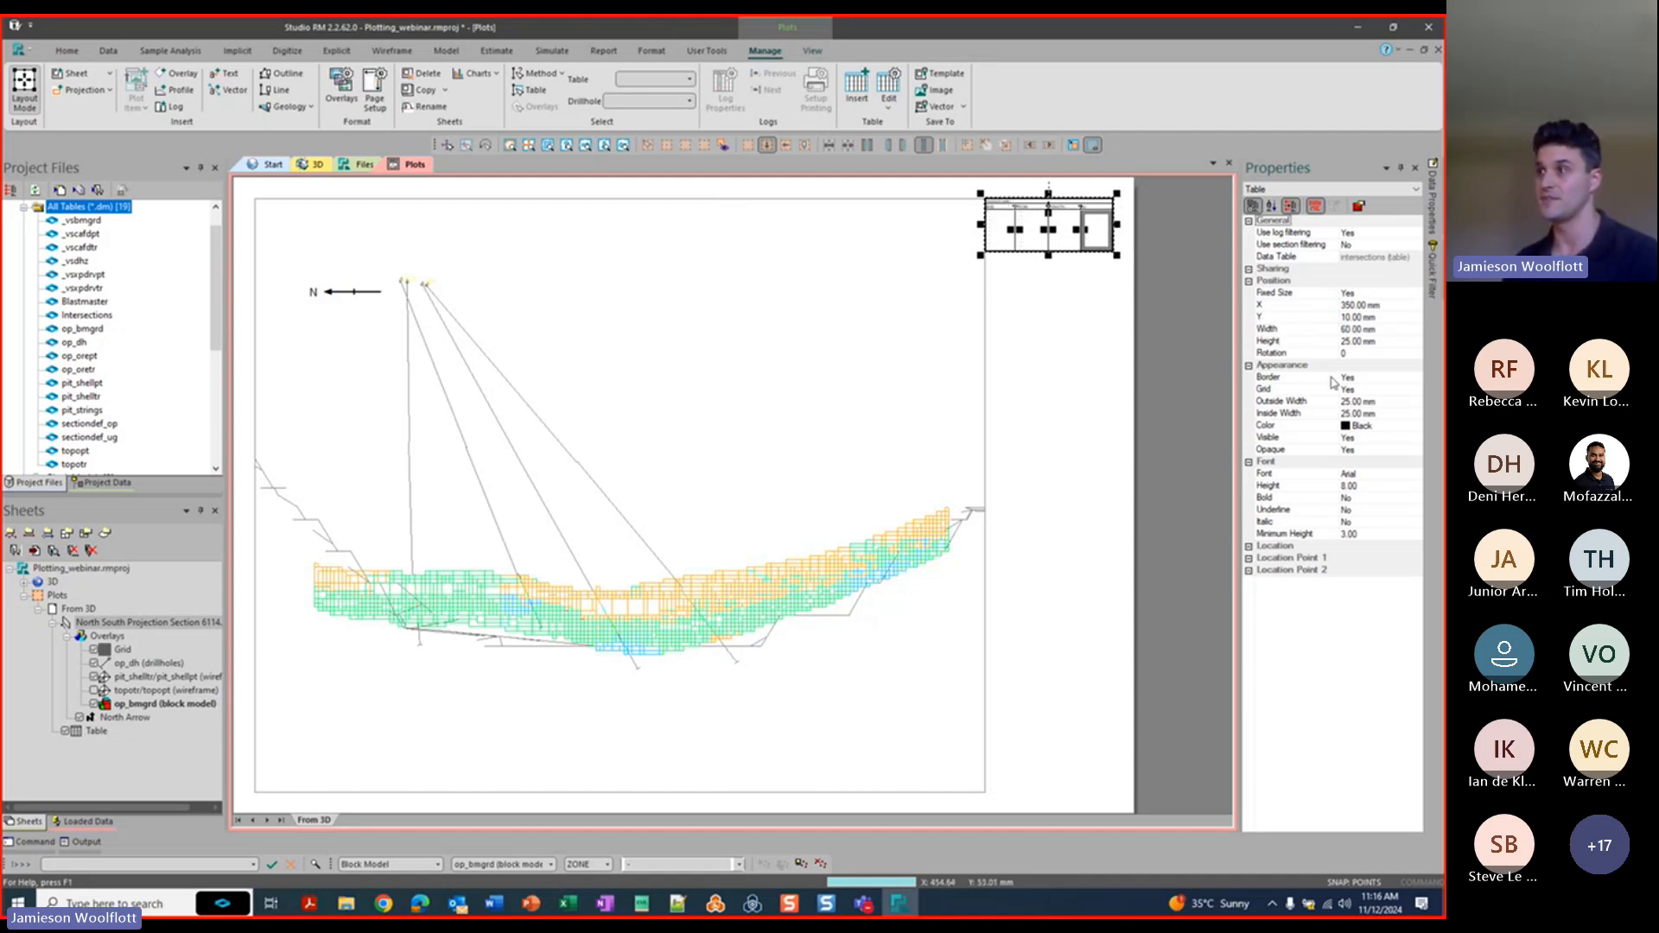
click(1378, 342)
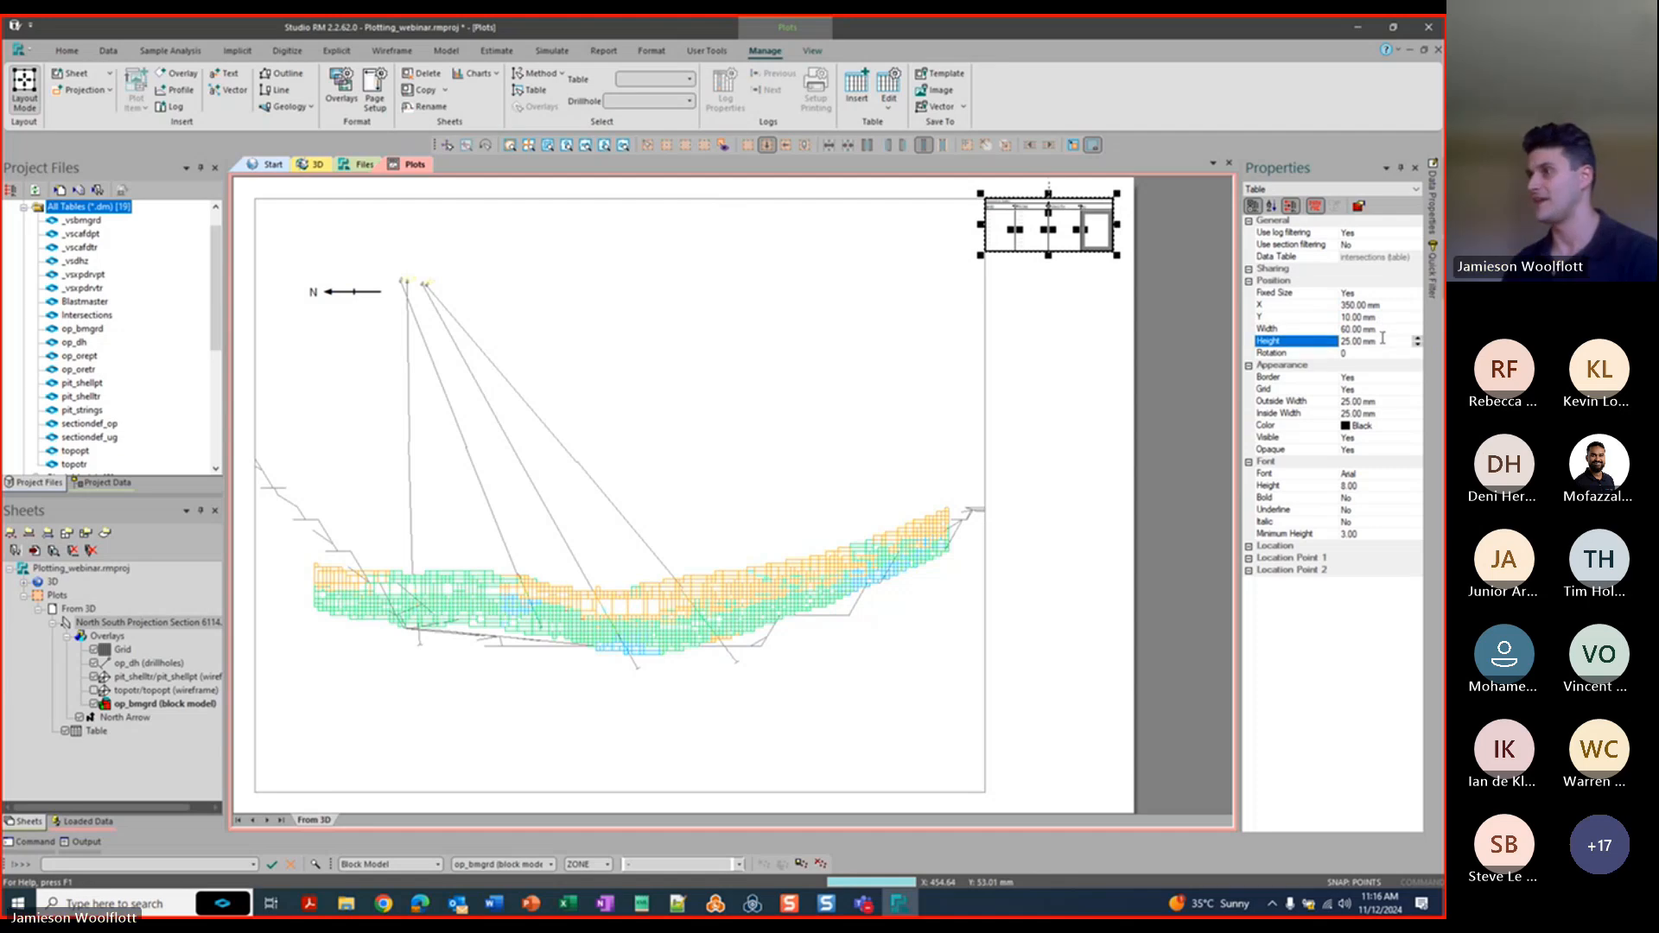
drag(1382, 337, 1168, 323)
text(277)
key(Return)
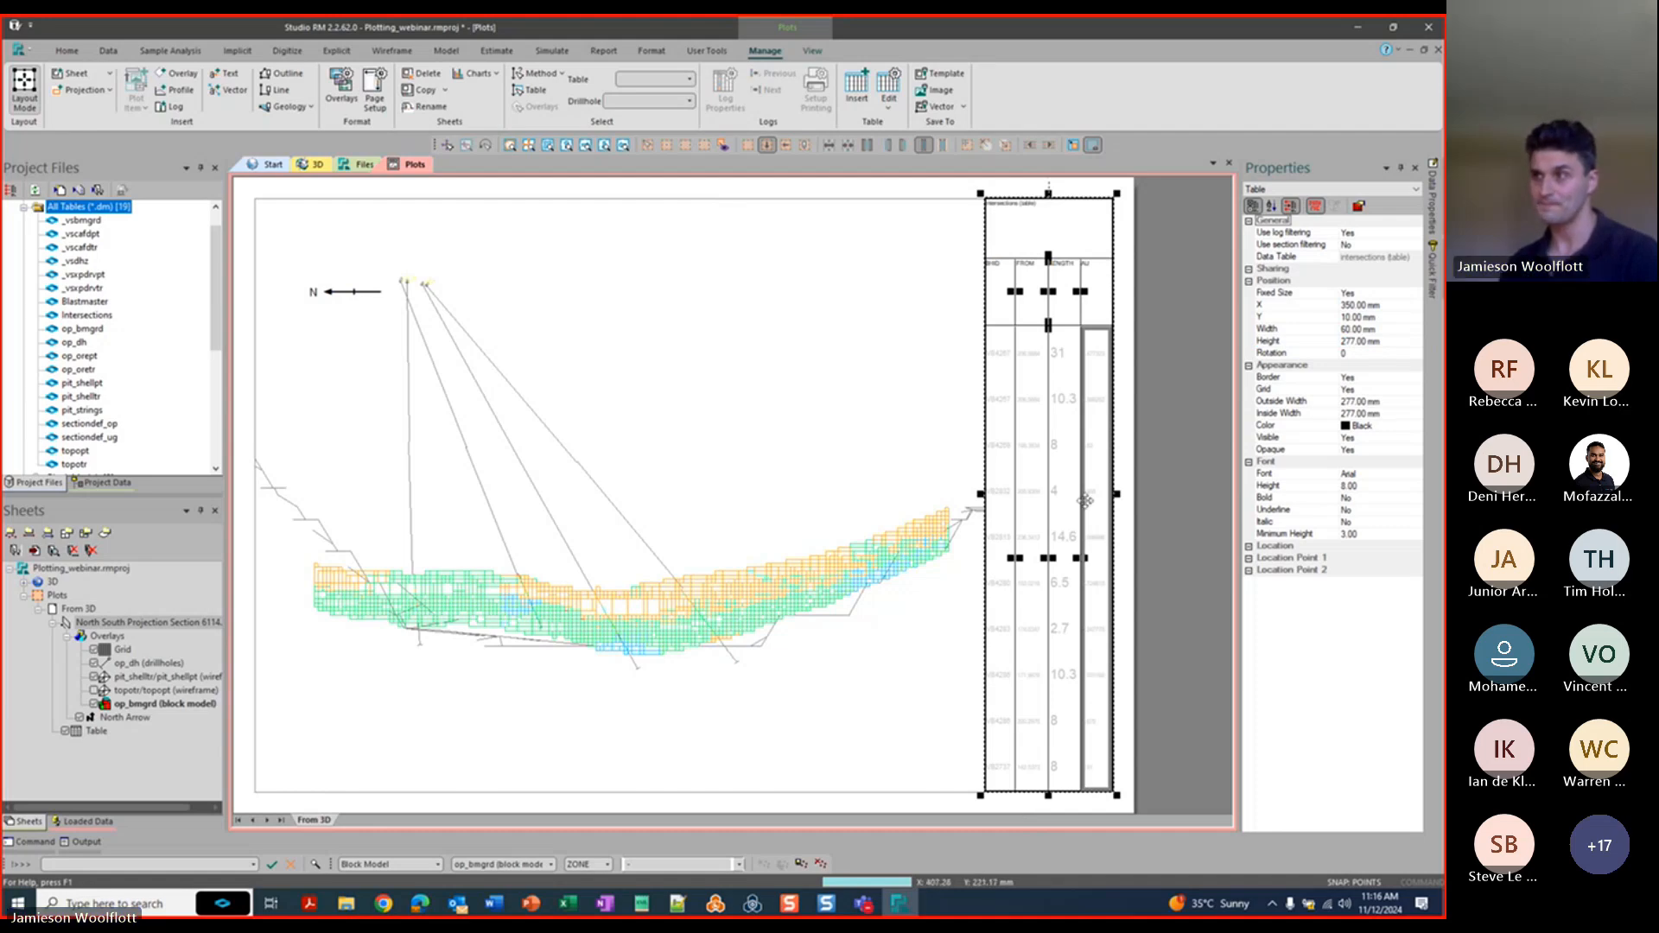
click(866, 212)
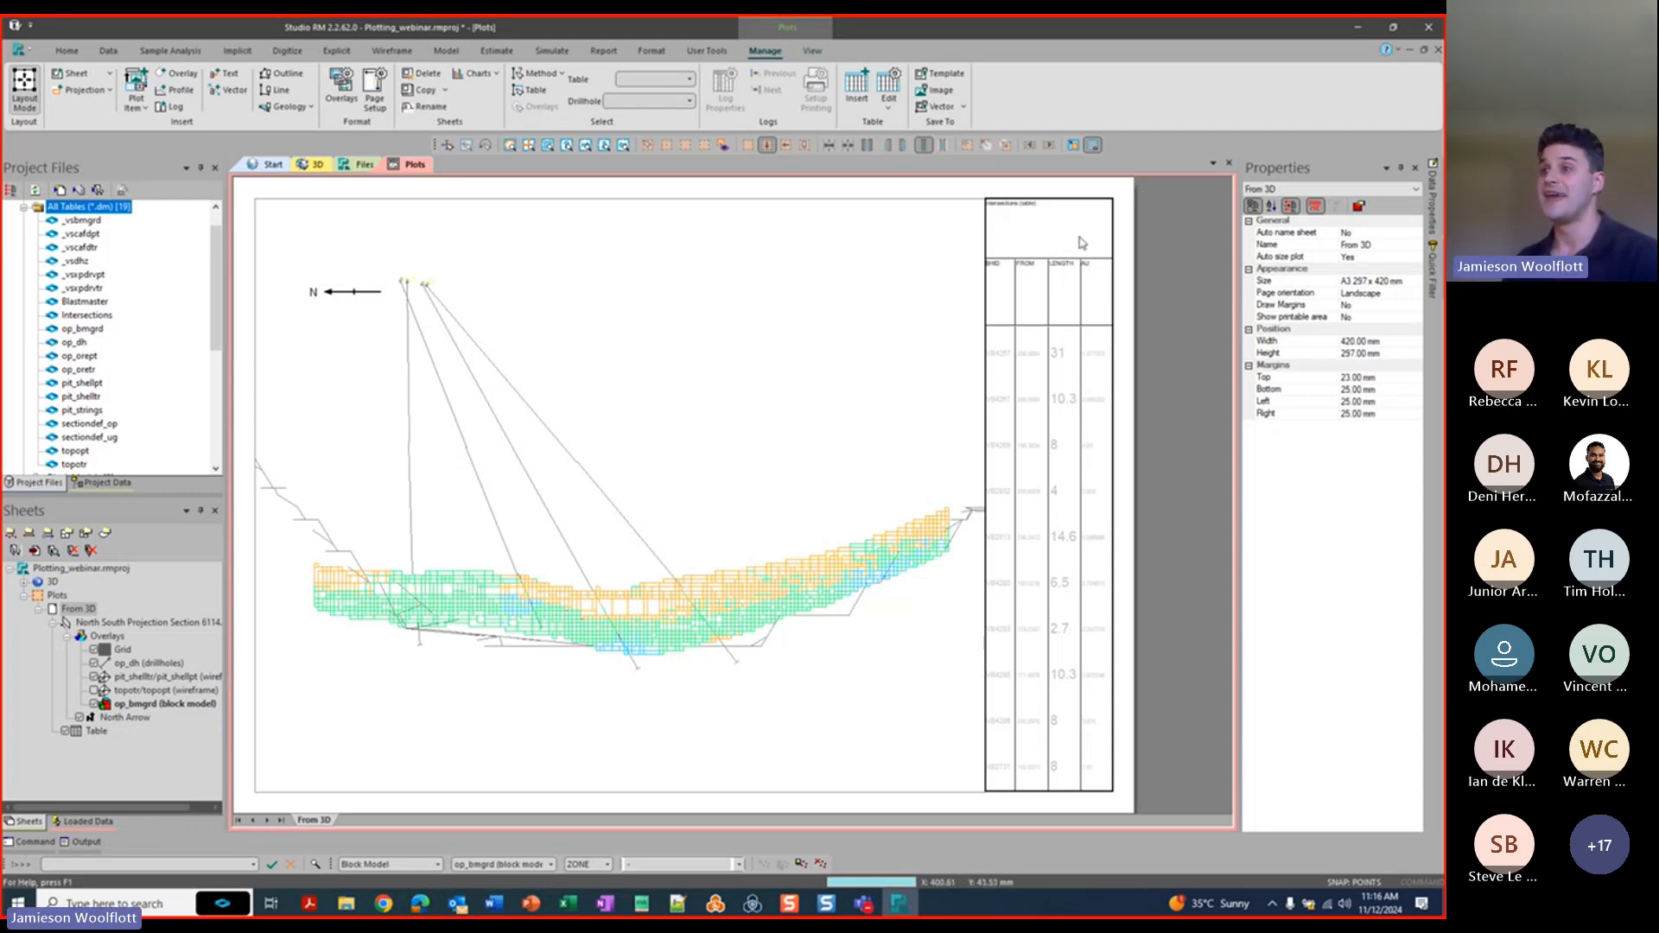
Reduce the heights of the title row and the column heading row in the intersections table.
click(1029, 223)
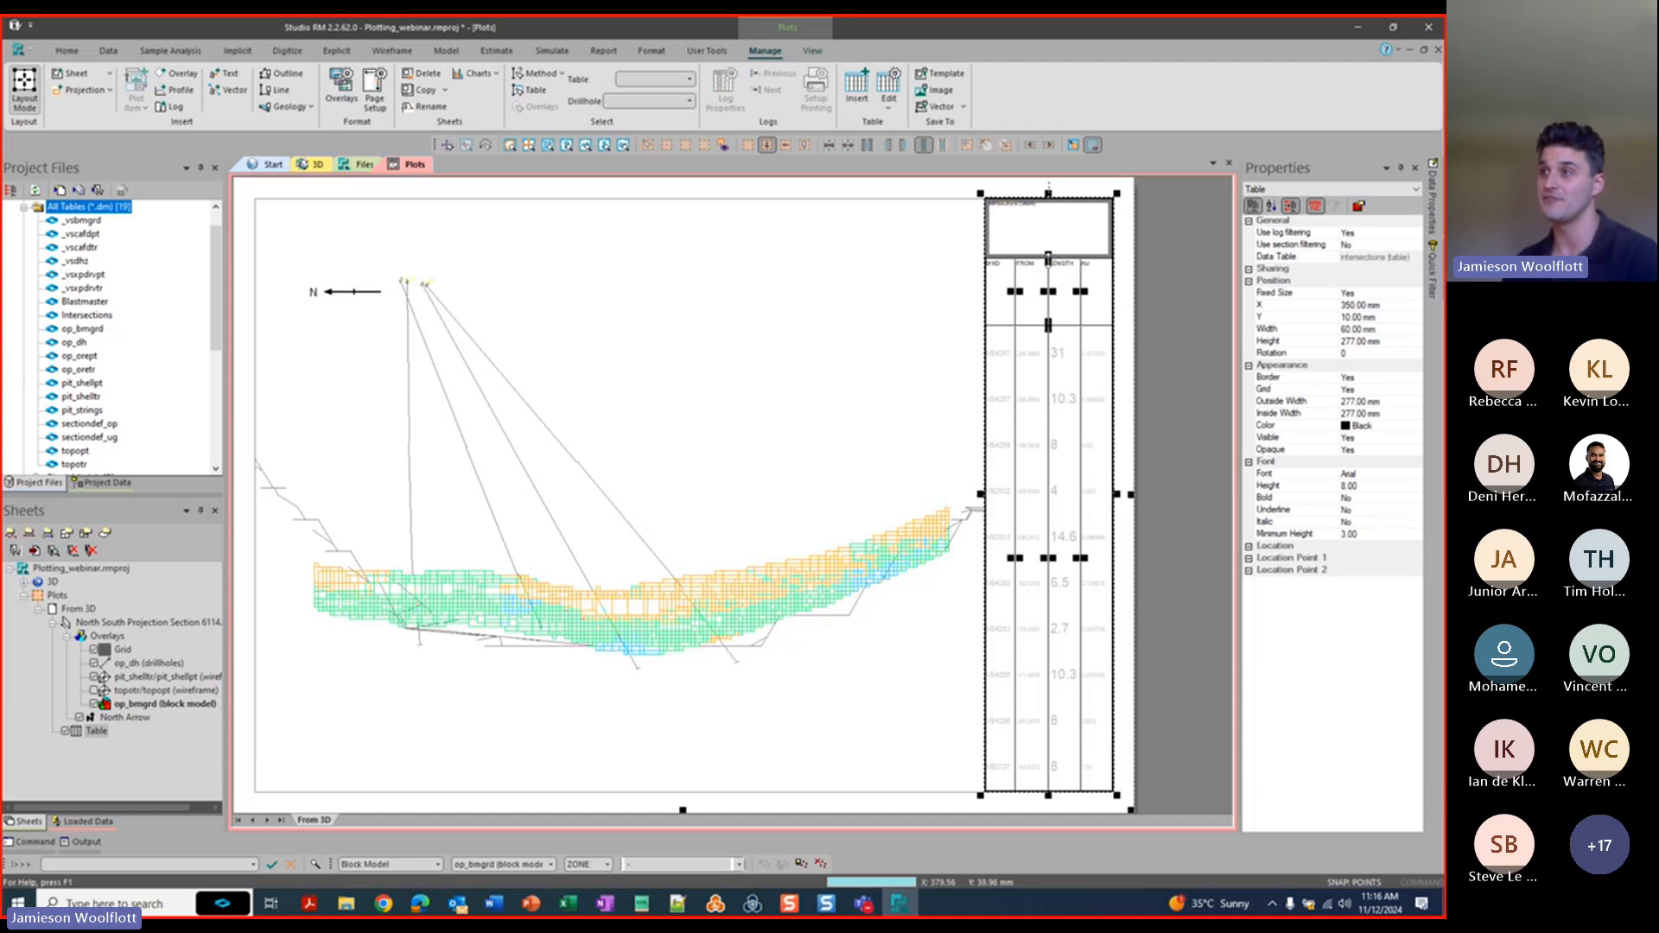
drag(1048, 257, 1050, 227)
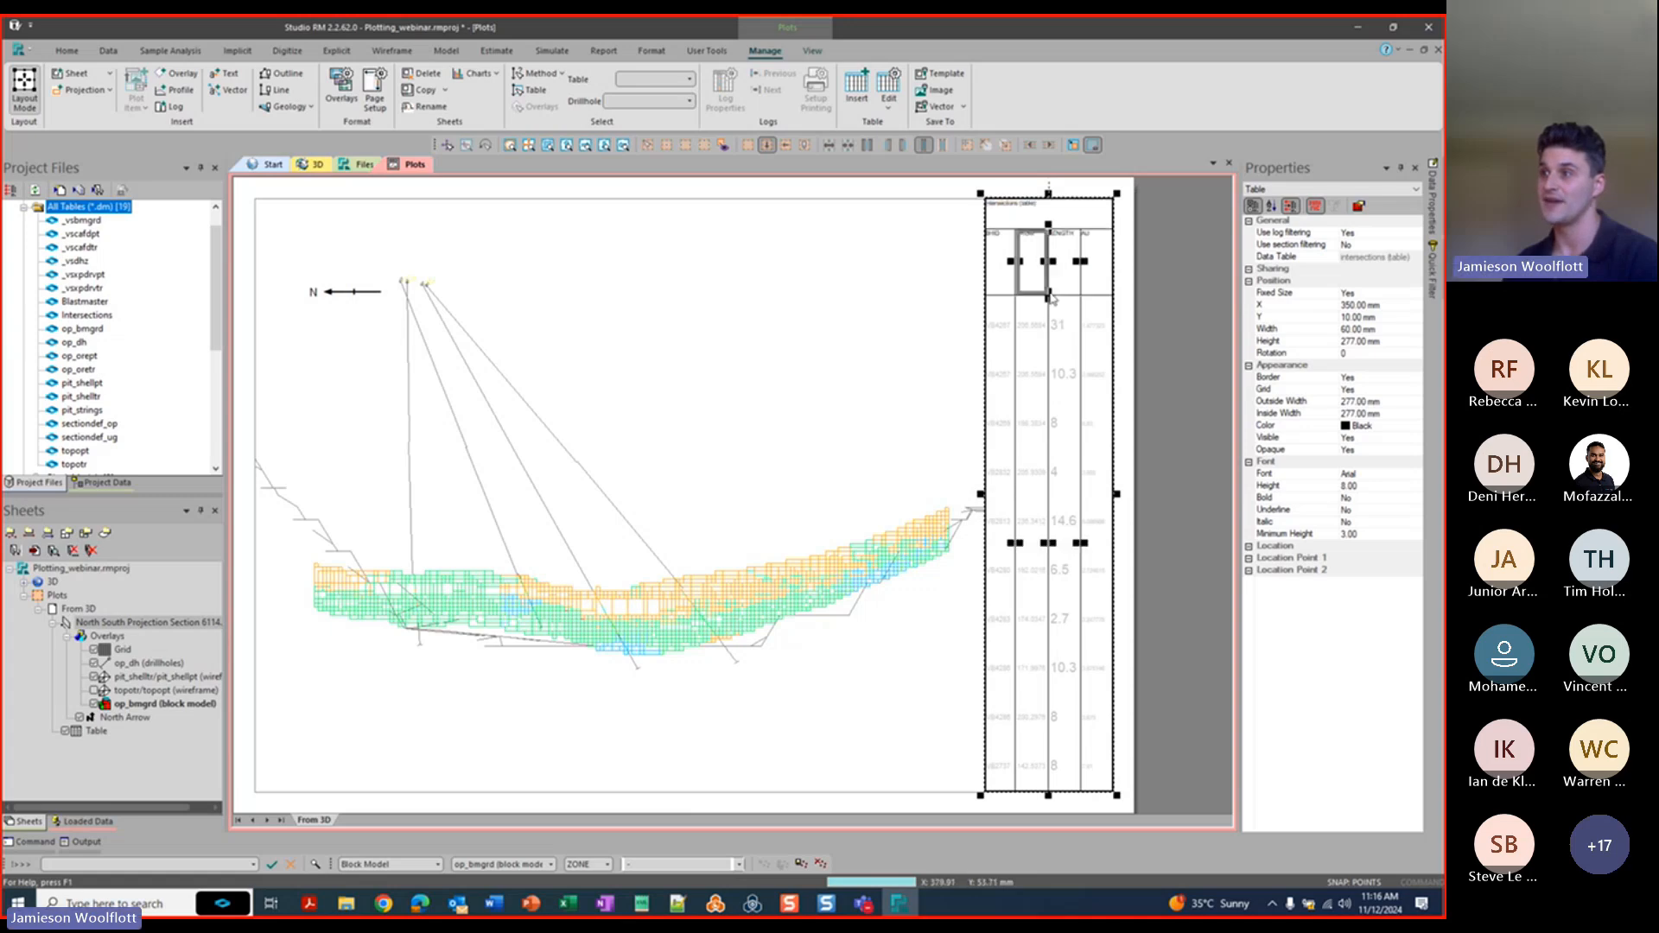
click(1050, 295)
drag(1047, 298, 1053, 251)
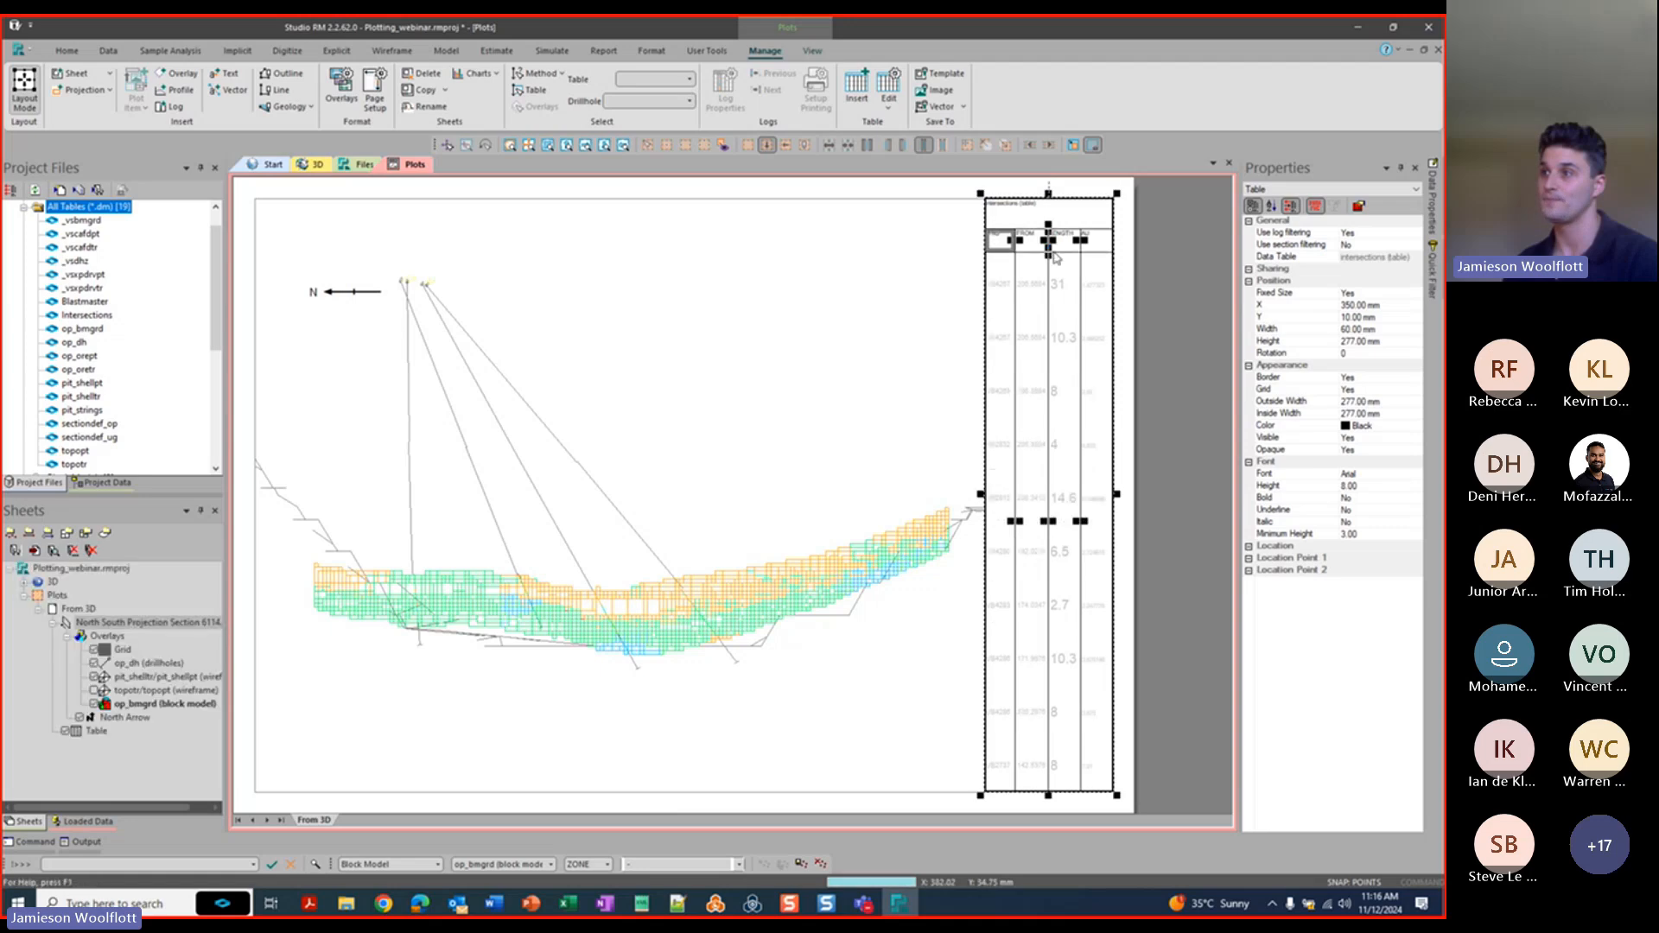
click(1047, 223)
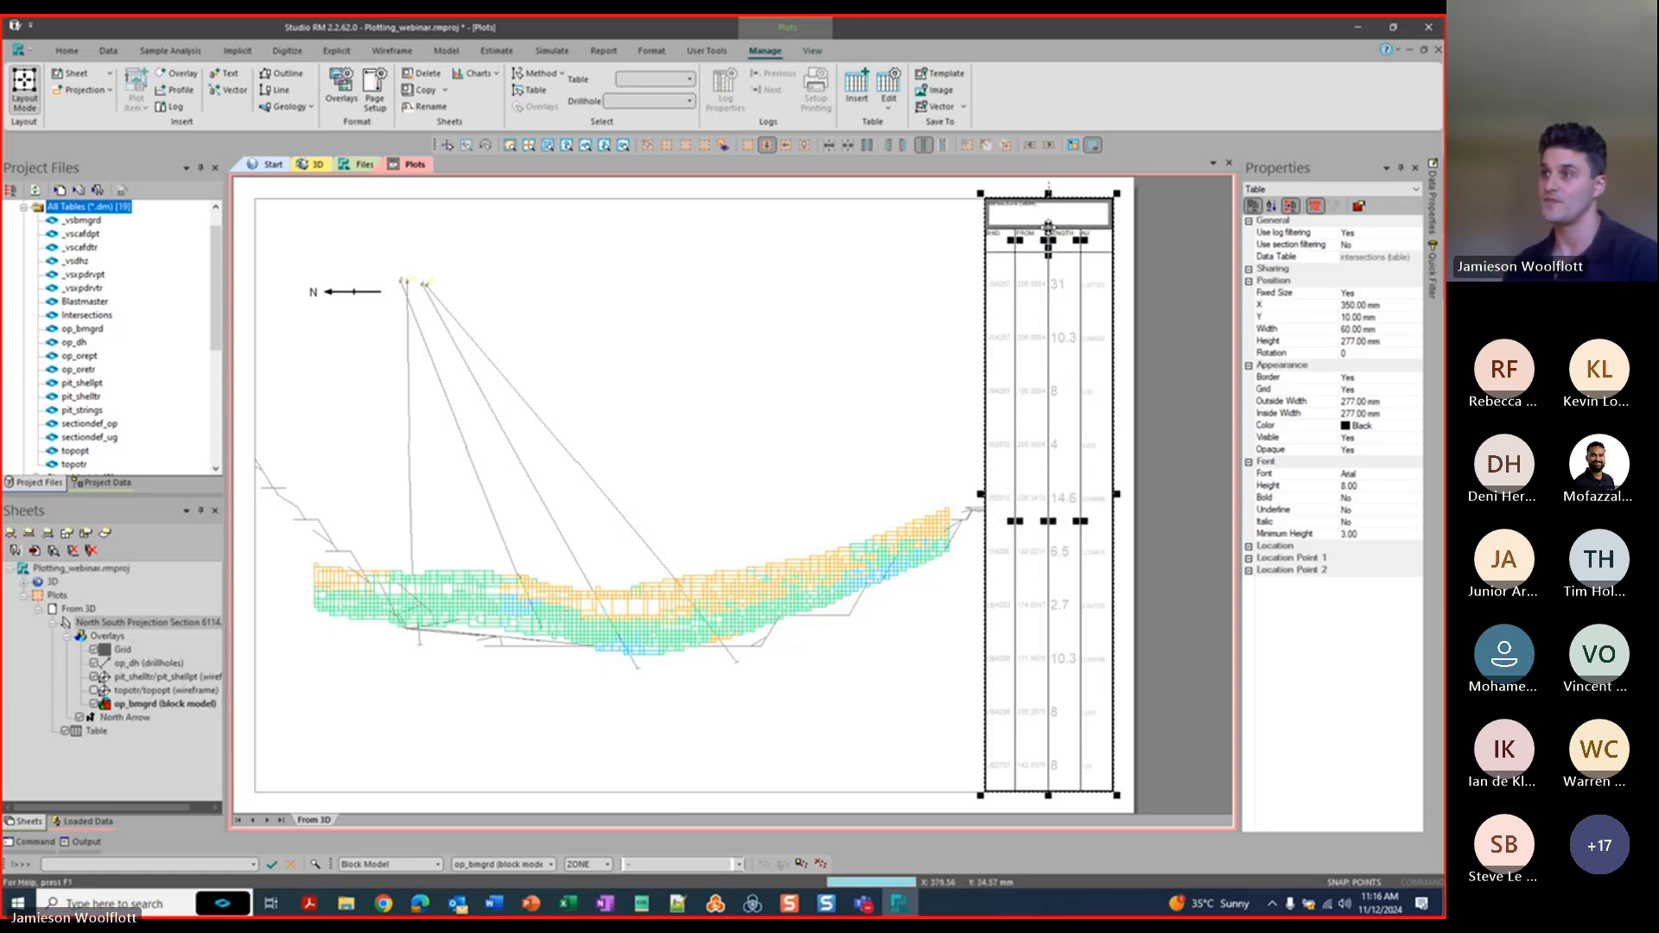
drag(1048, 227, 1049, 234)
click(750, 322)
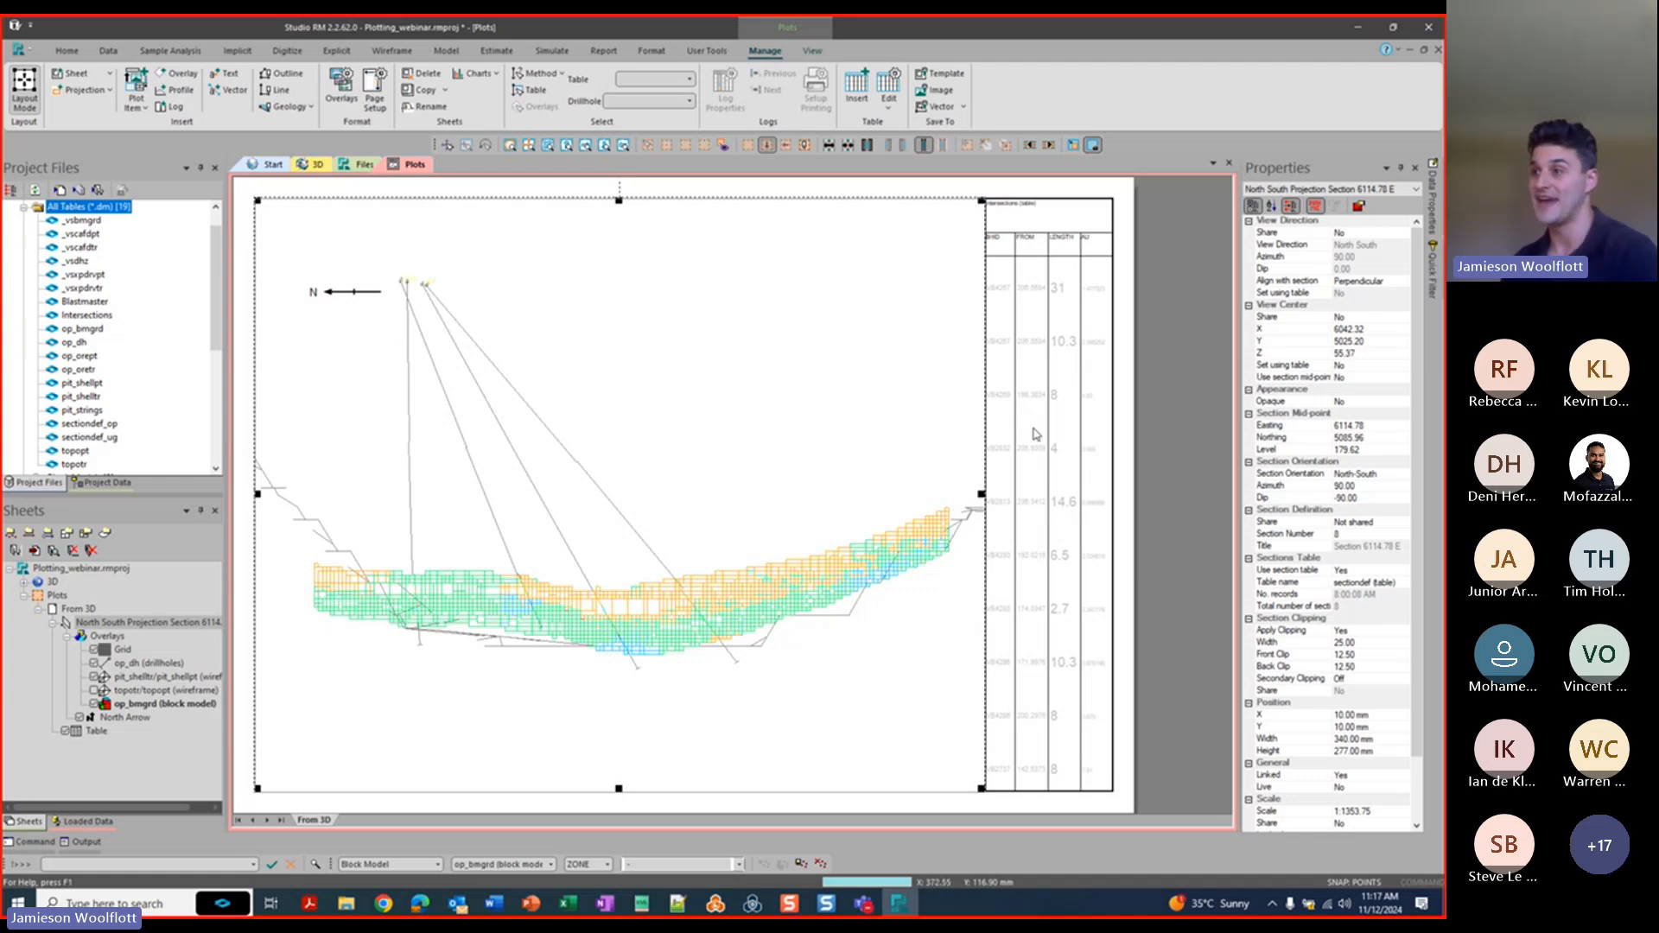
Open the intersections table's settings and turn off its title row.
double_click(1040, 374)
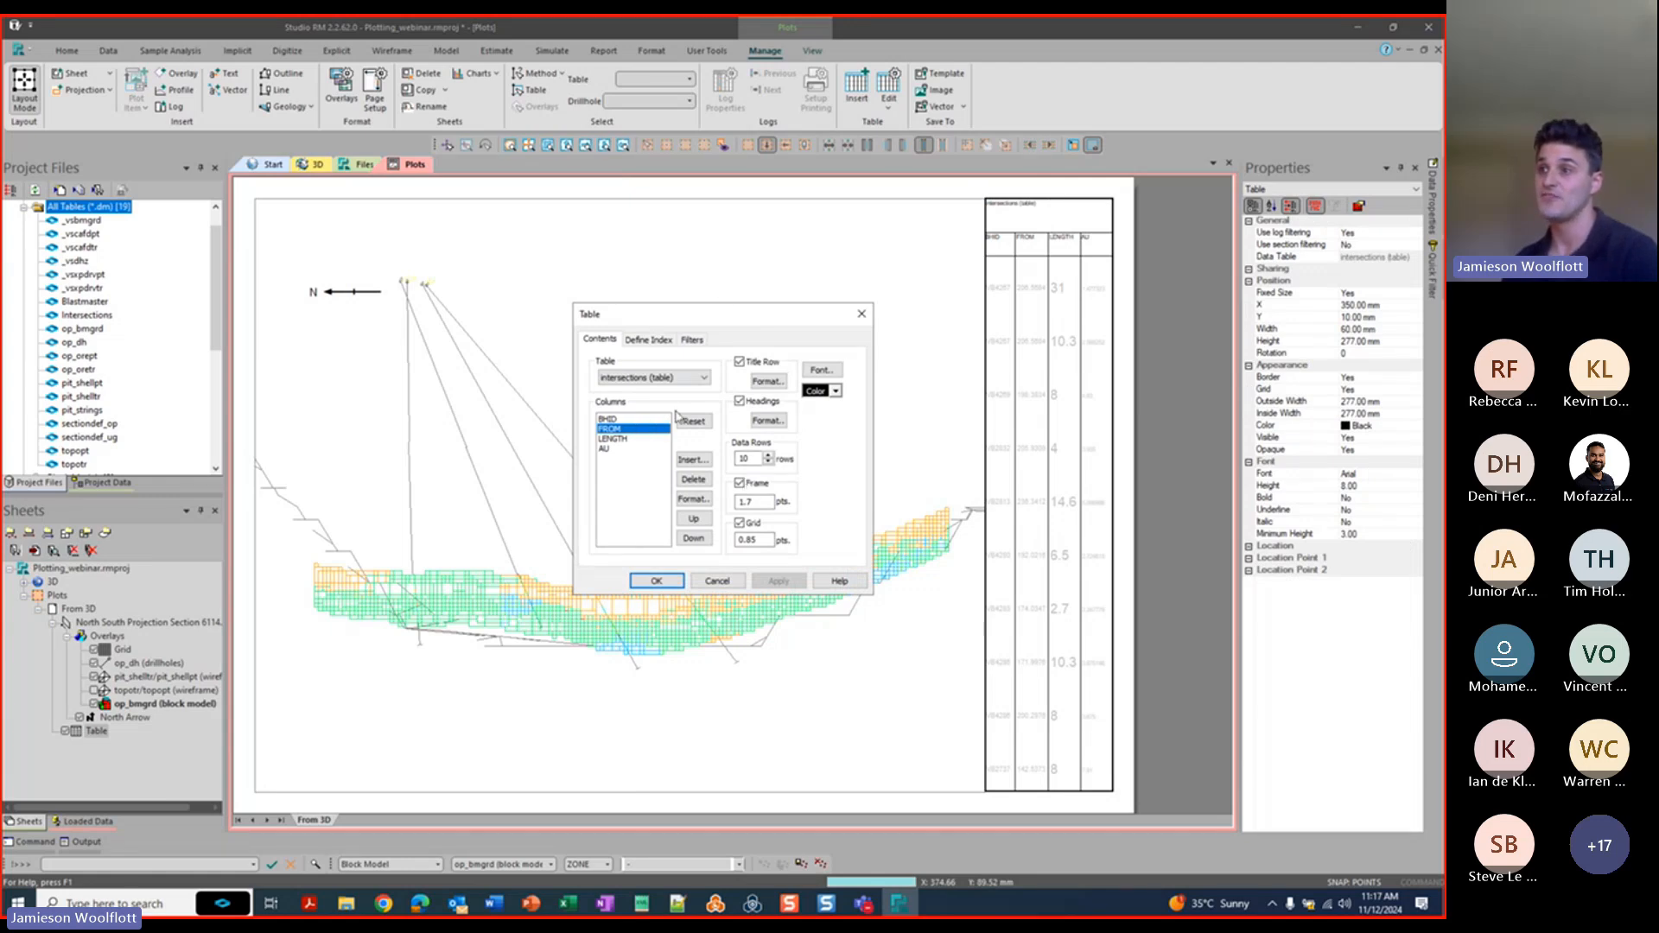
click(739, 362)
click(779, 581)
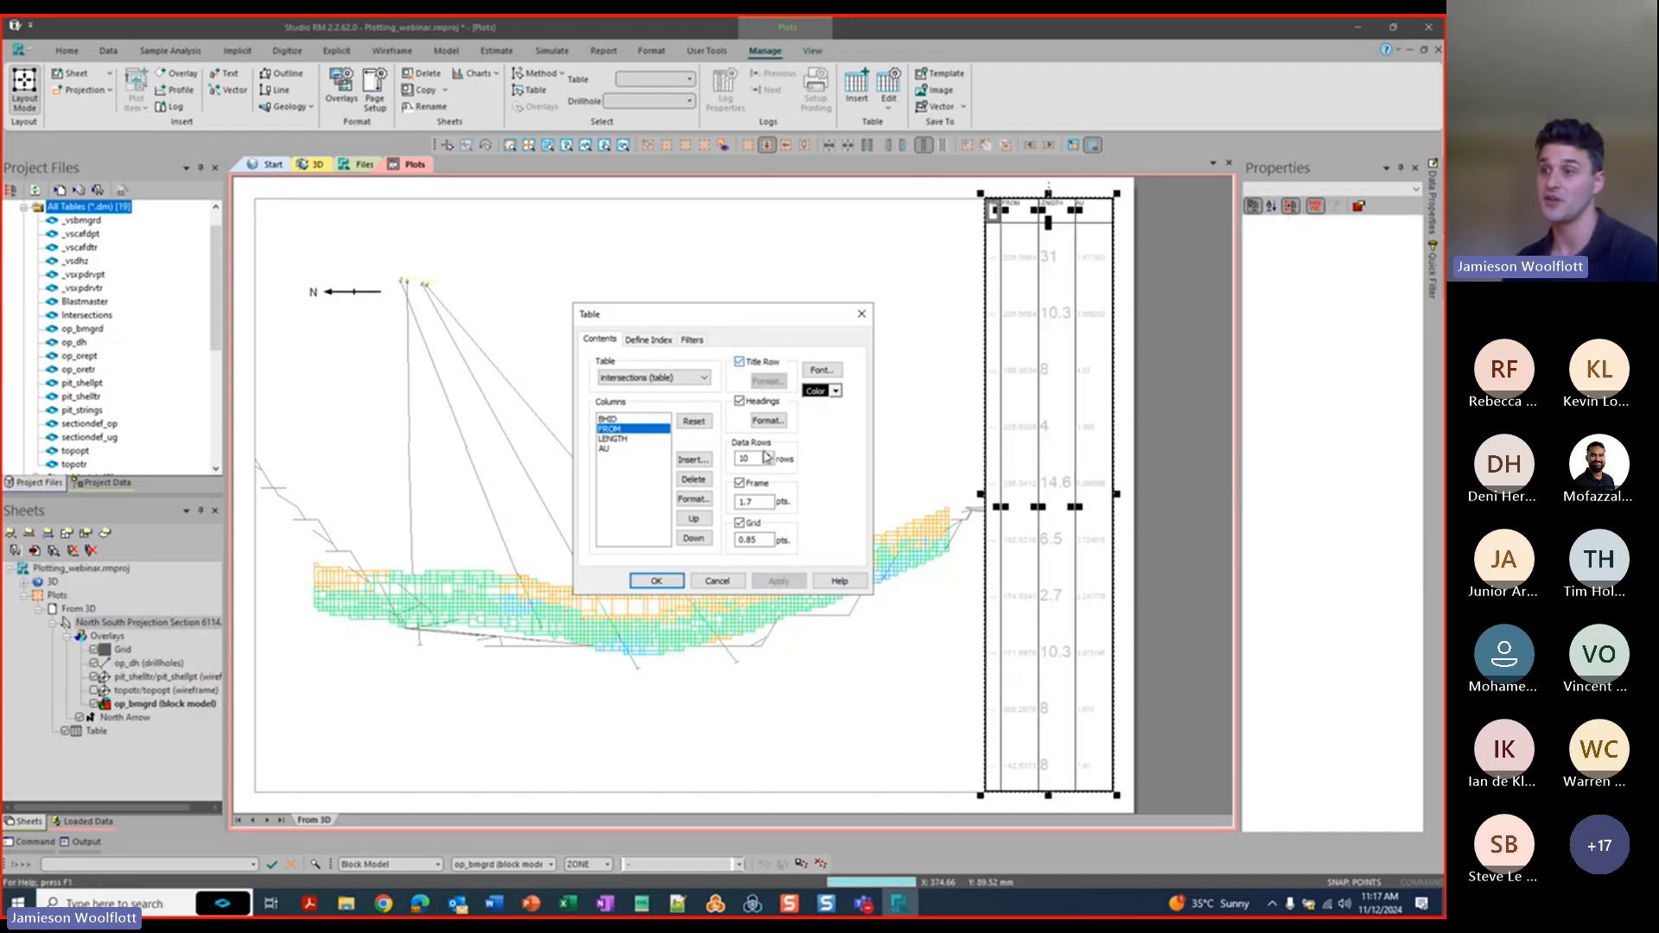
Format the restored title row with a 12 pt Arial font instead of the default and centre its text horizontally.
click(767, 381)
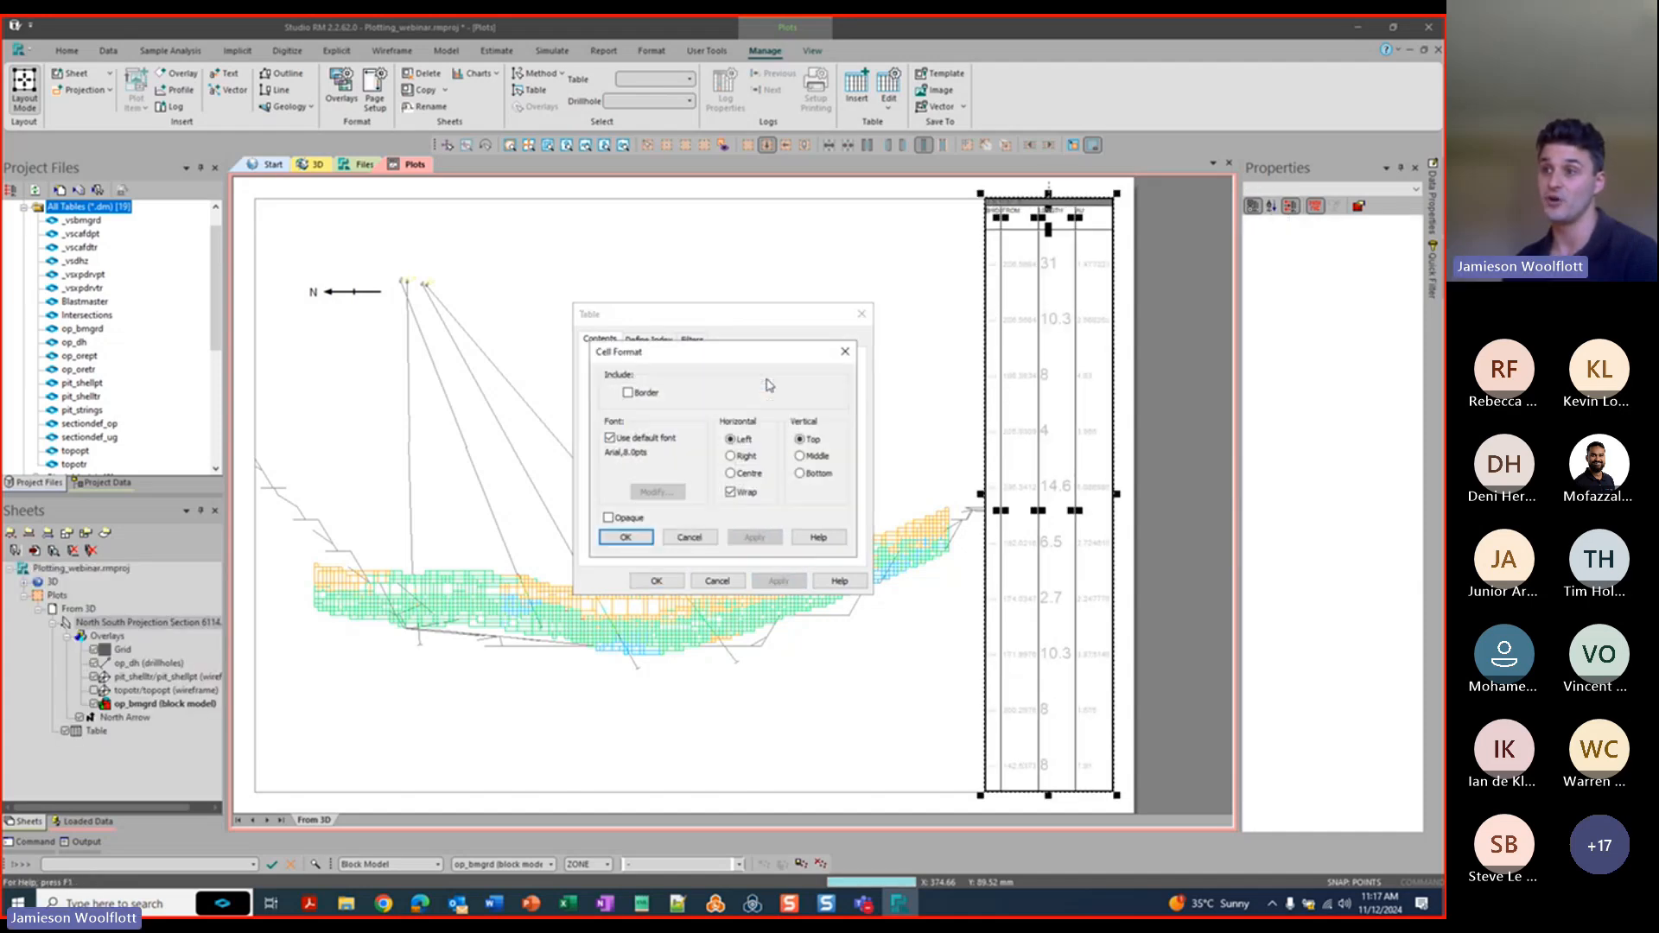
click(610, 438)
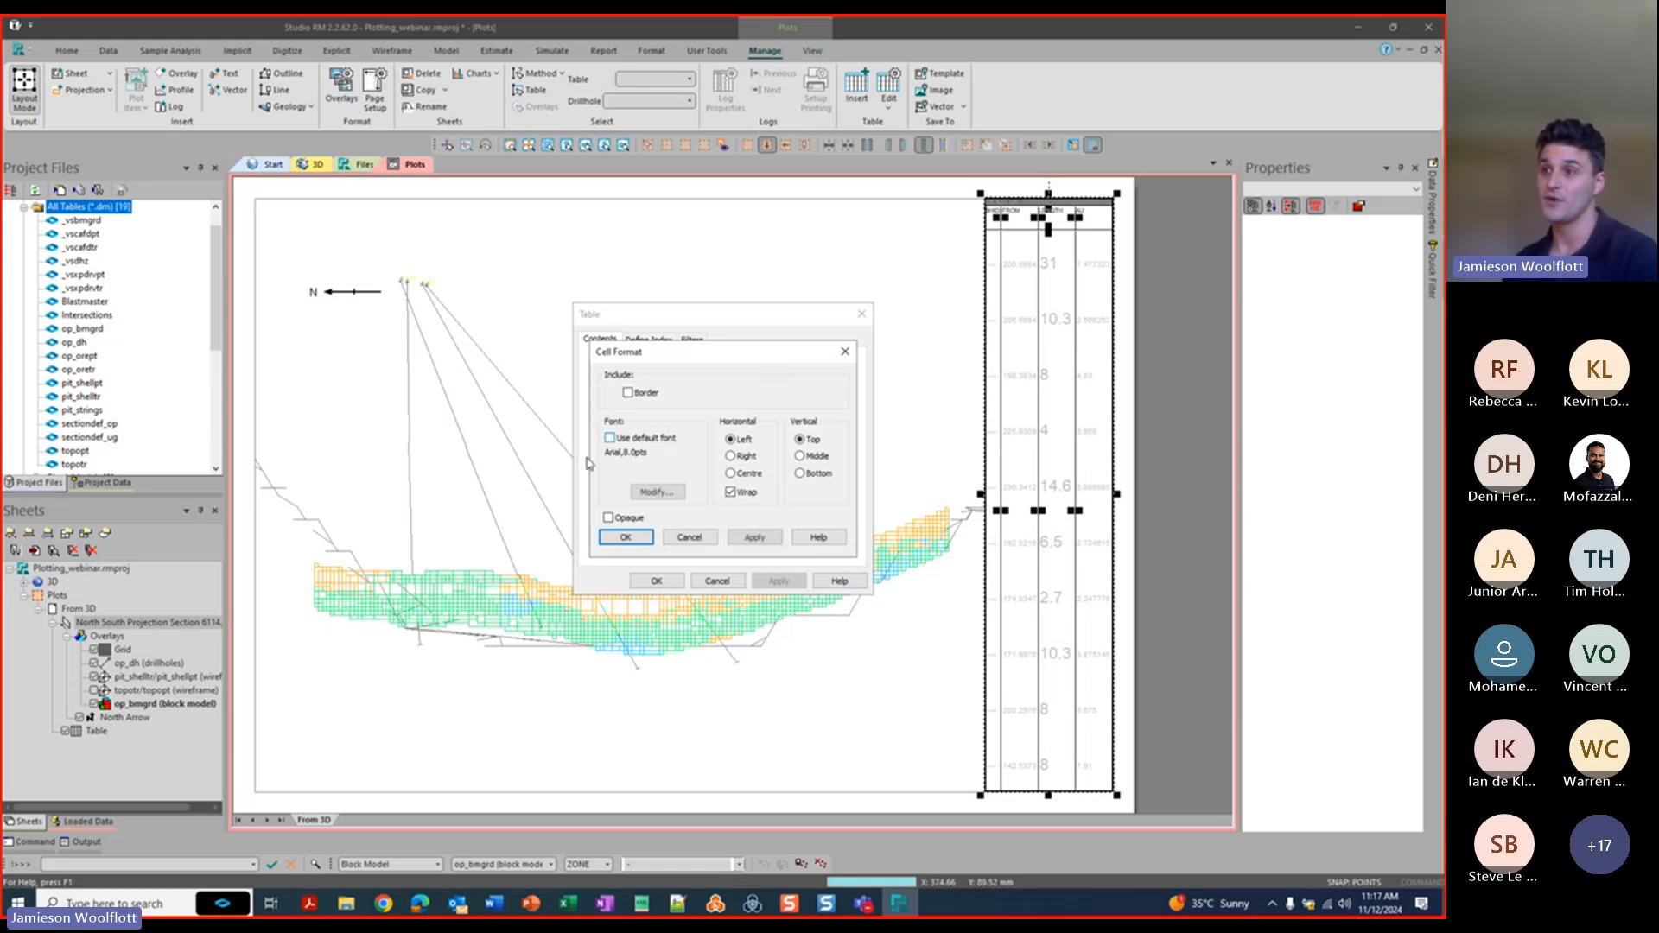
click(673, 498)
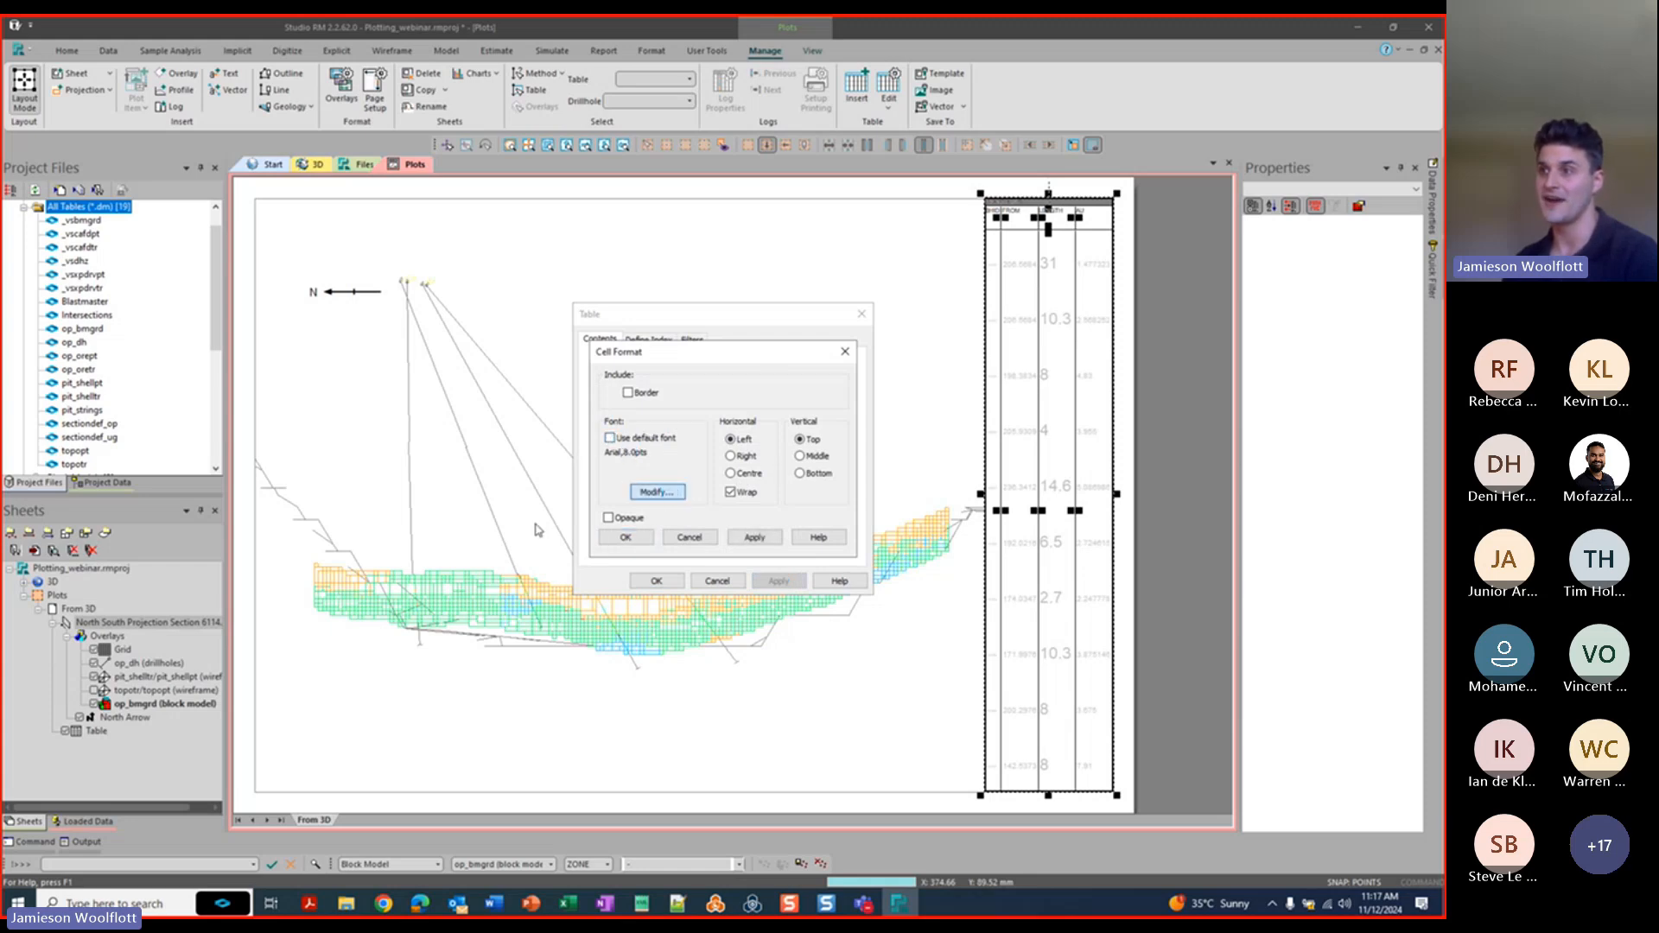
double_click(795, 370)
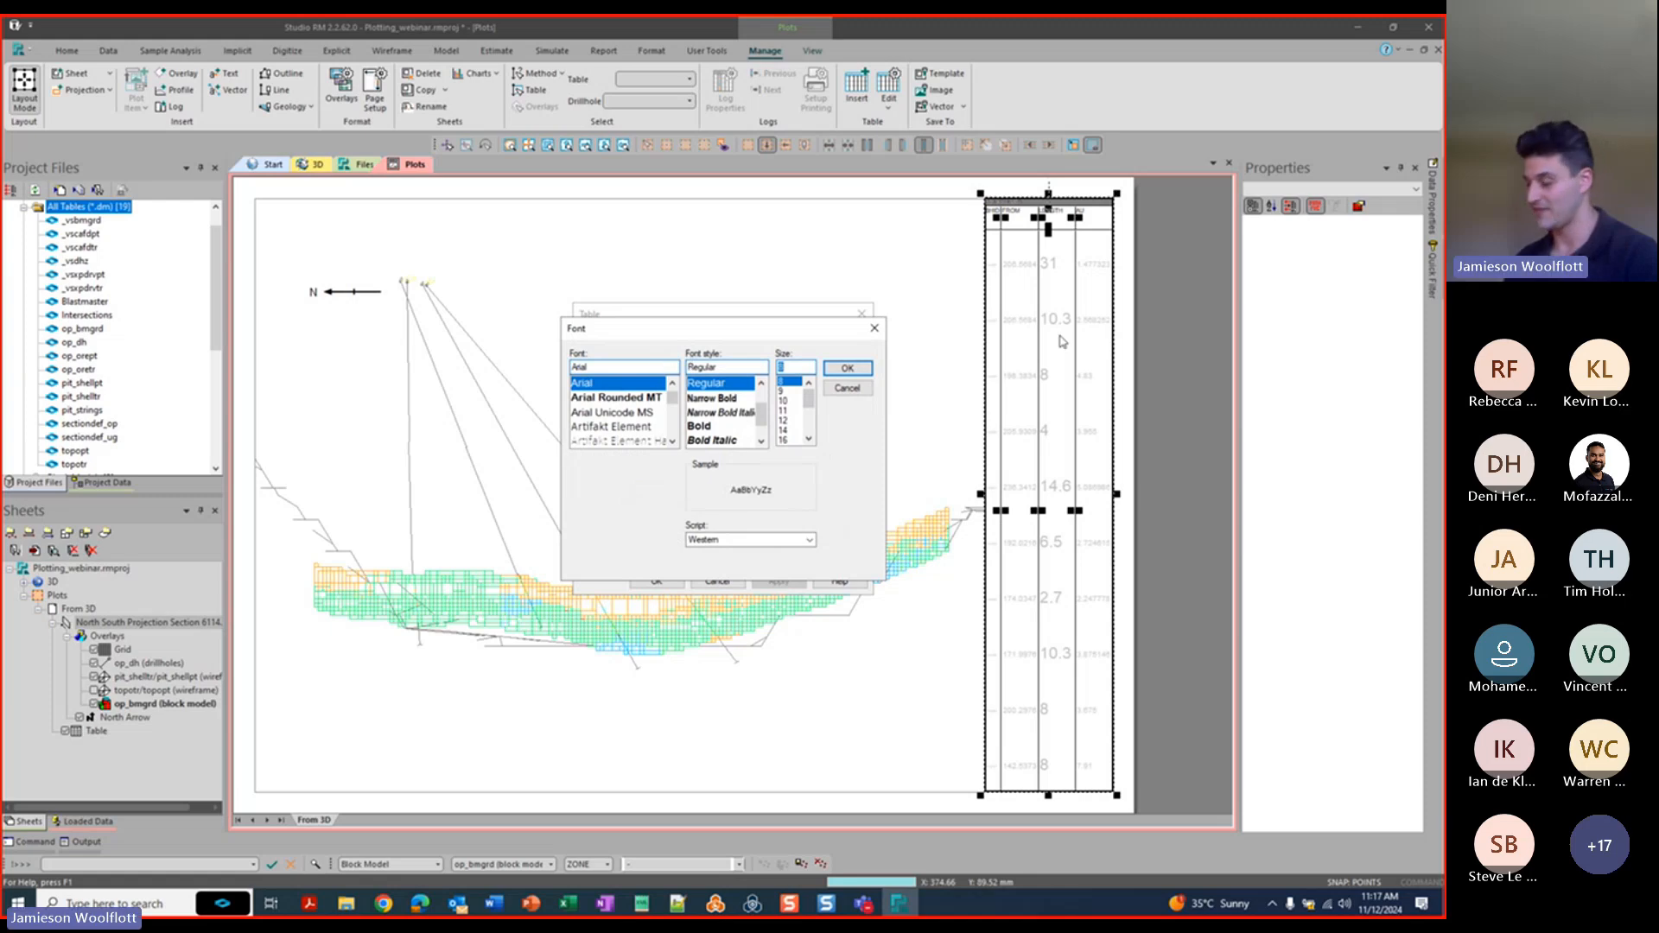
text(12)
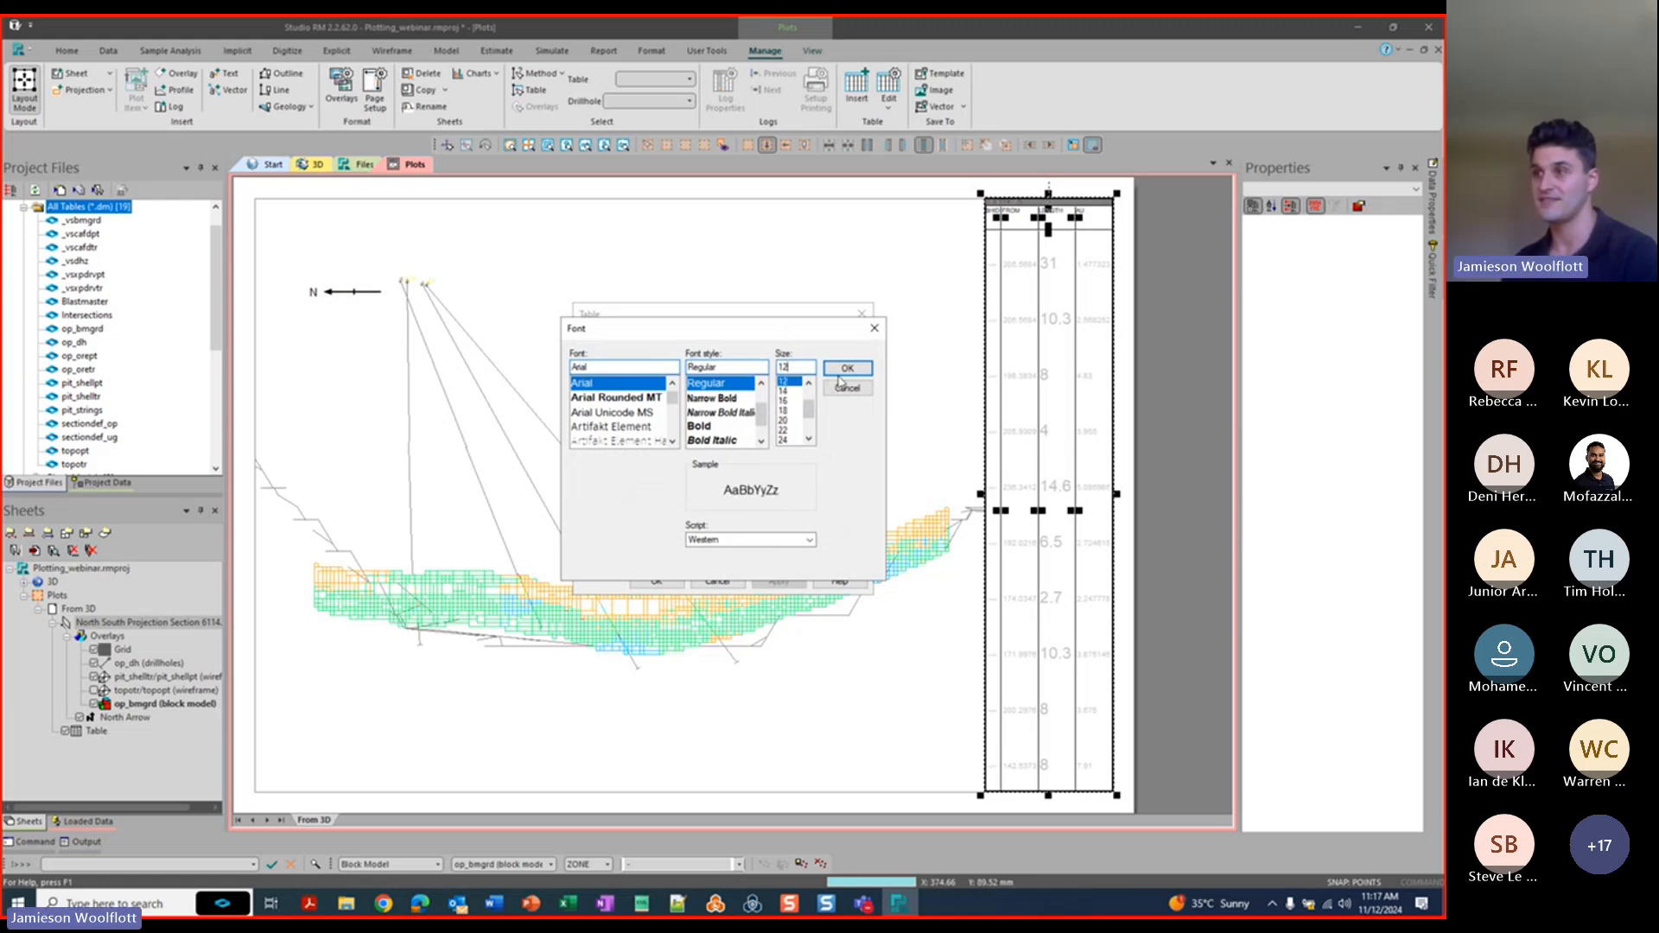
click(842, 370)
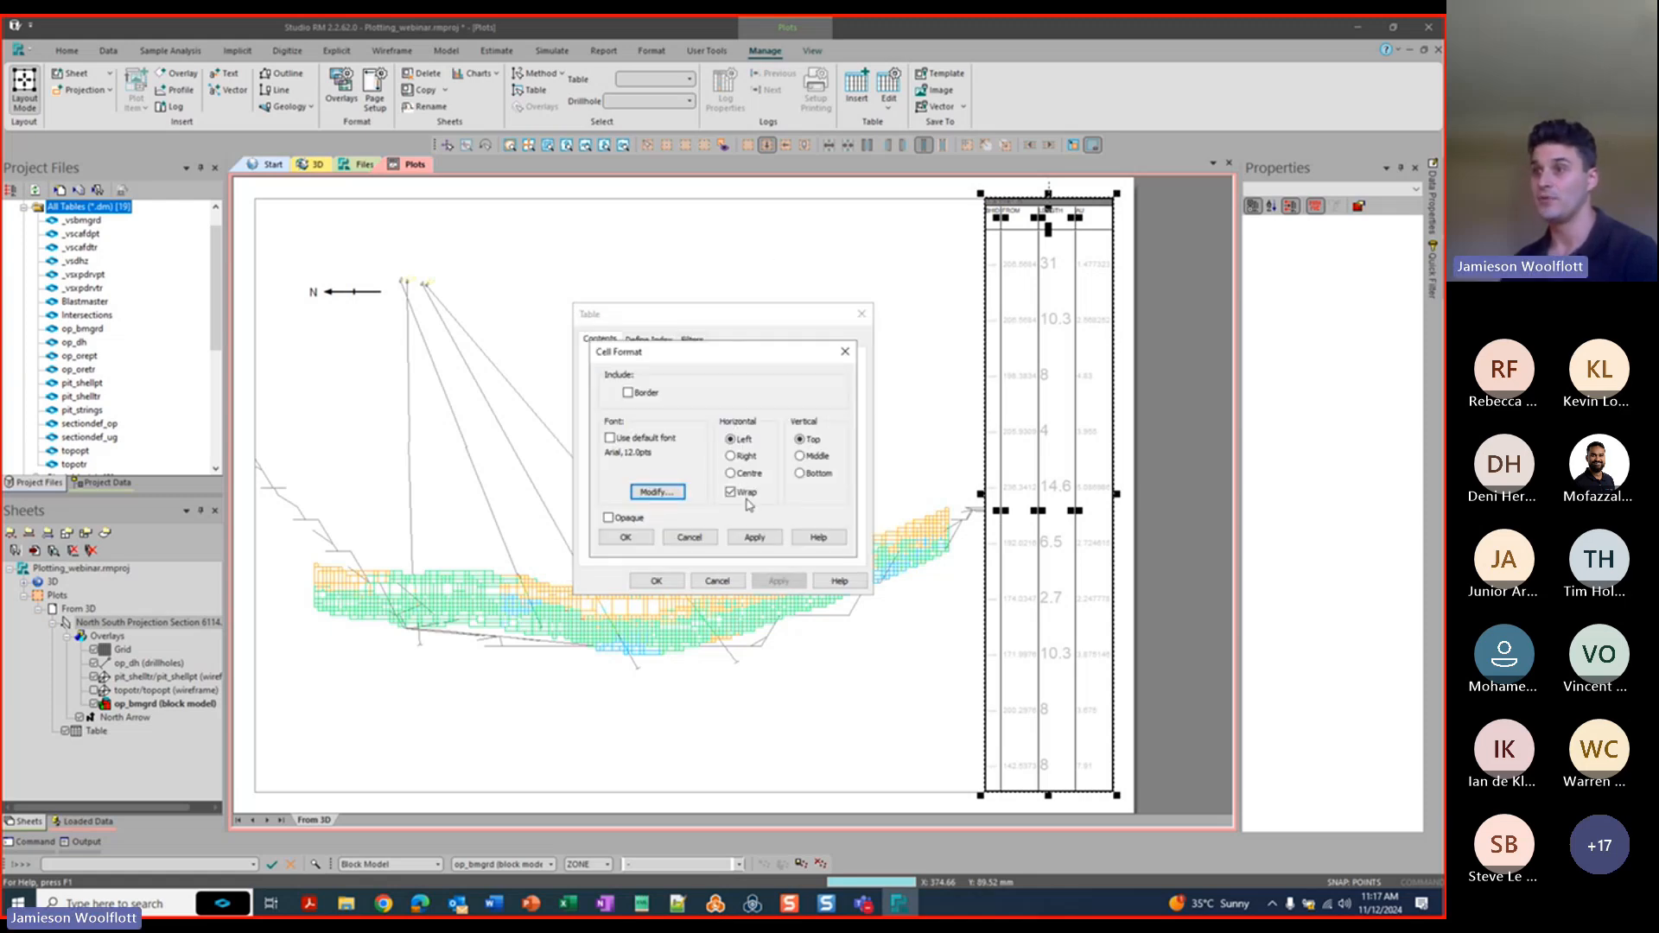
click(732, 474)
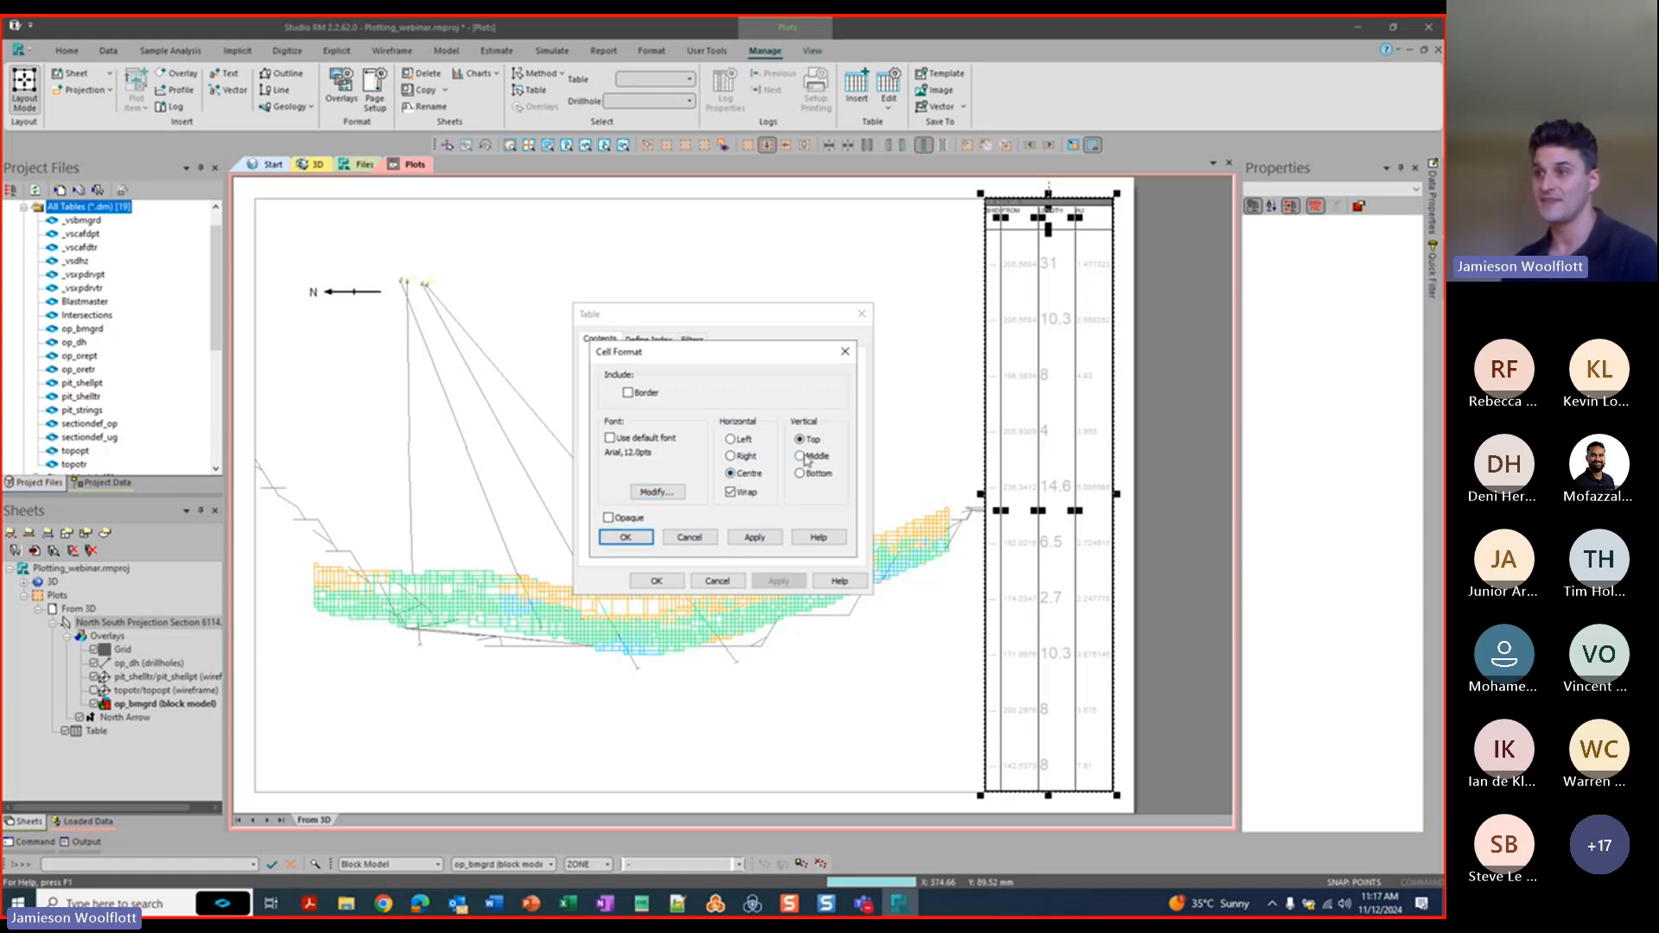
click(754, 537)
click(624, 537)
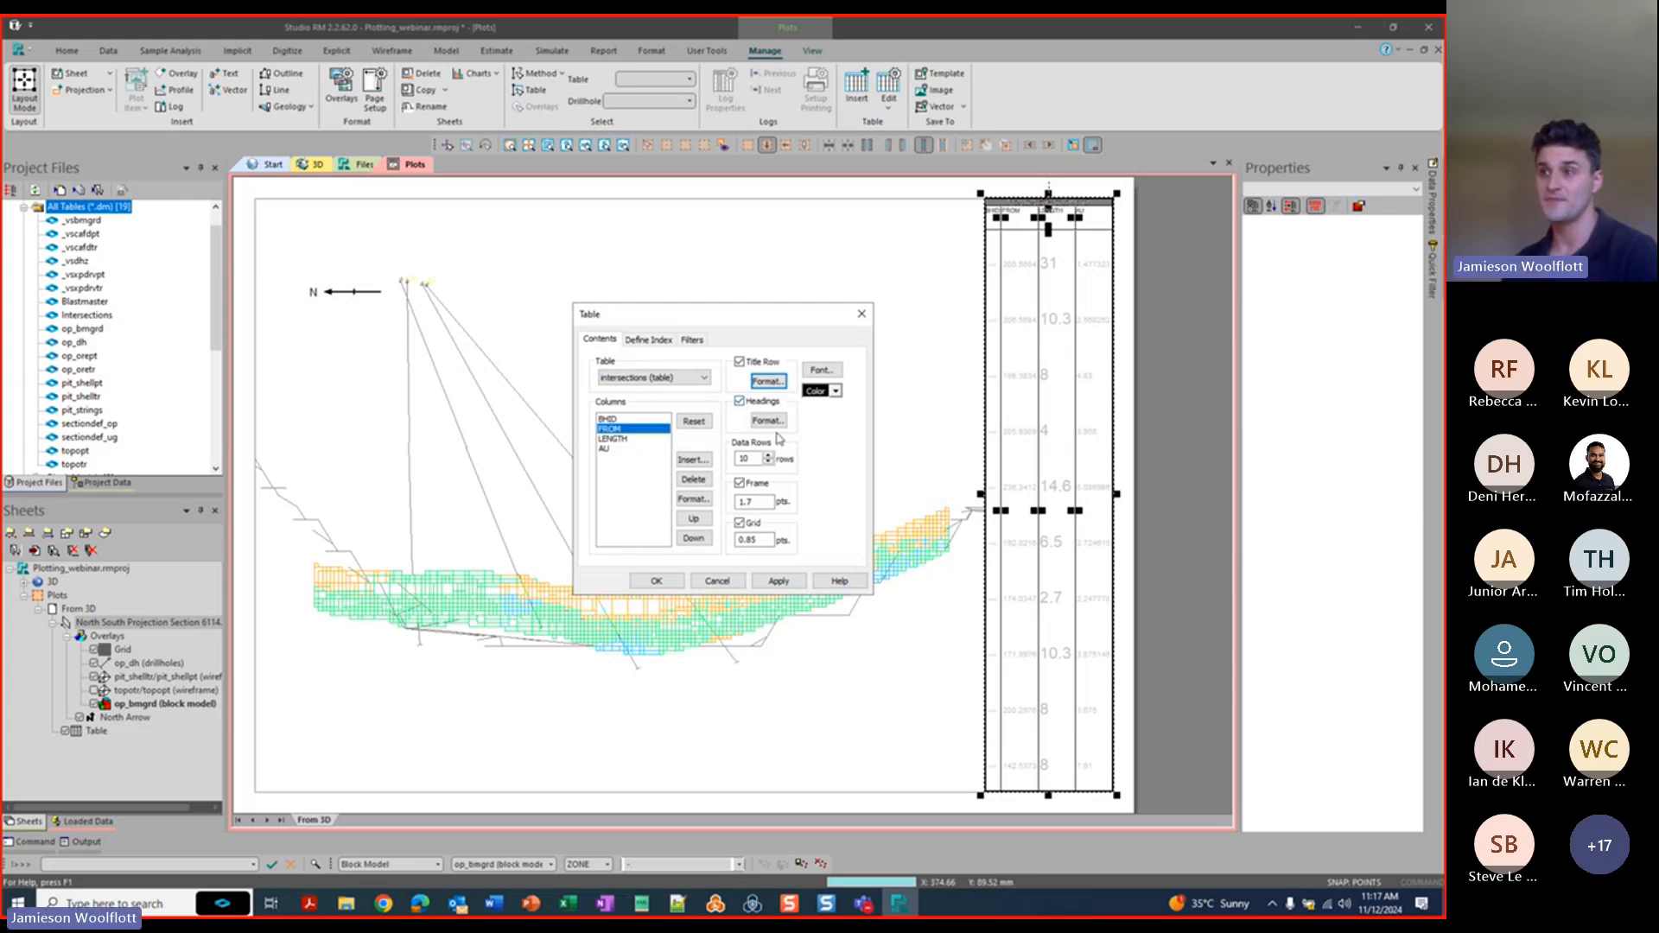
Hide the table's column headings, apply the change, and turn the headings back on.
click(739, 402)
click(777, 579)
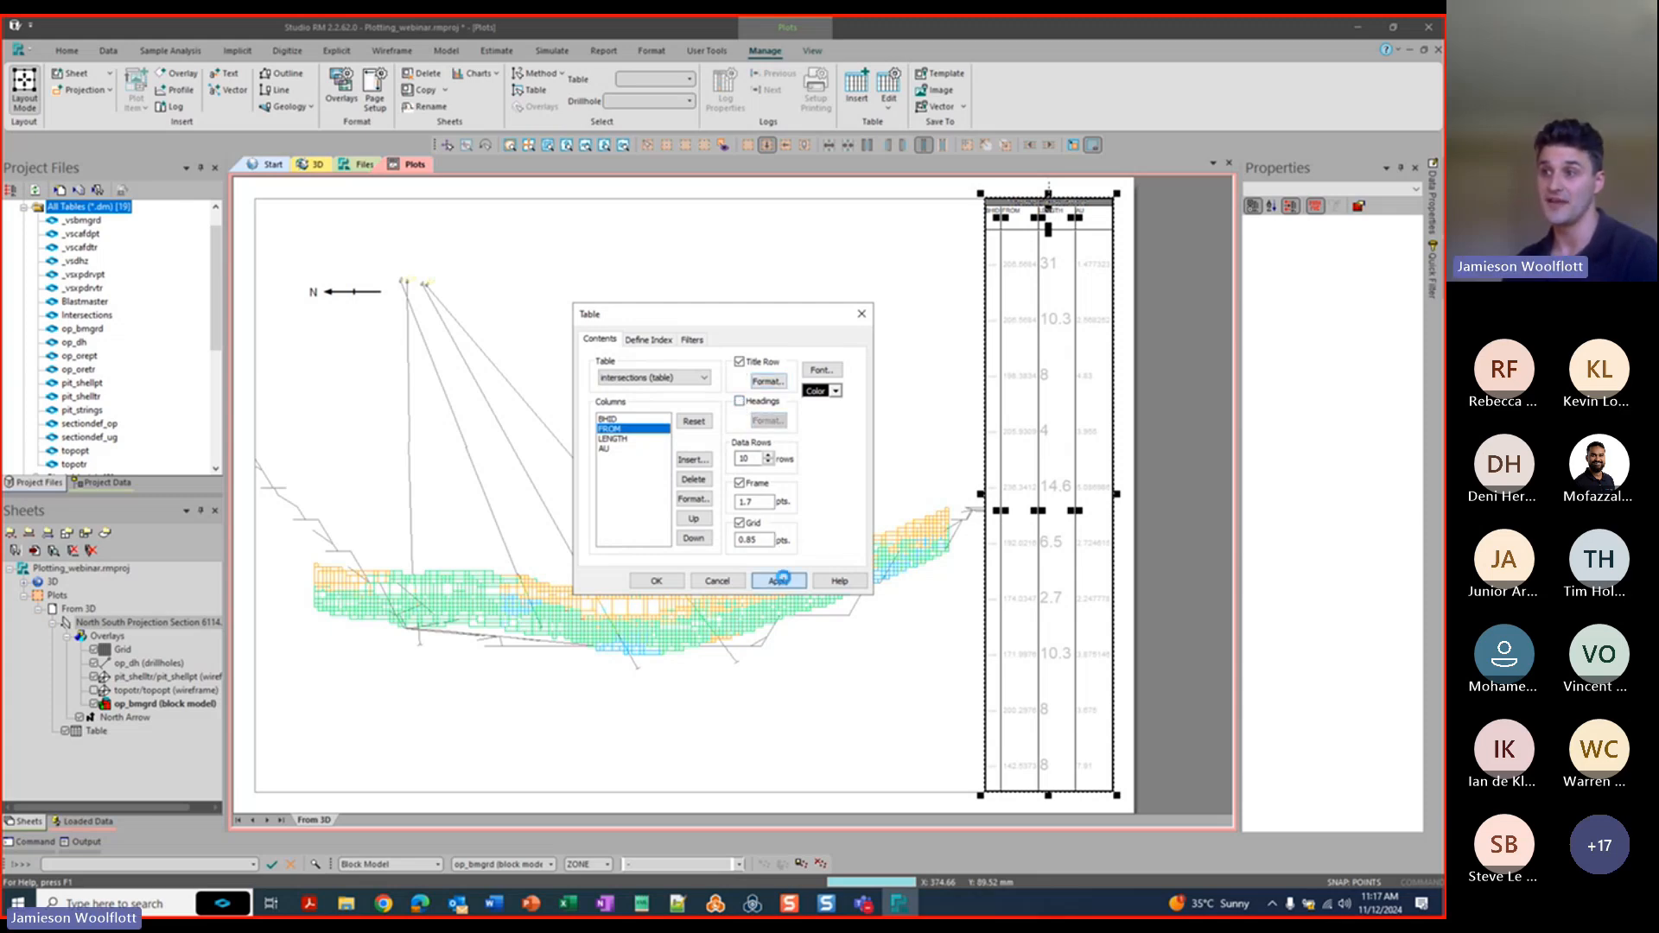
click(739, 401)
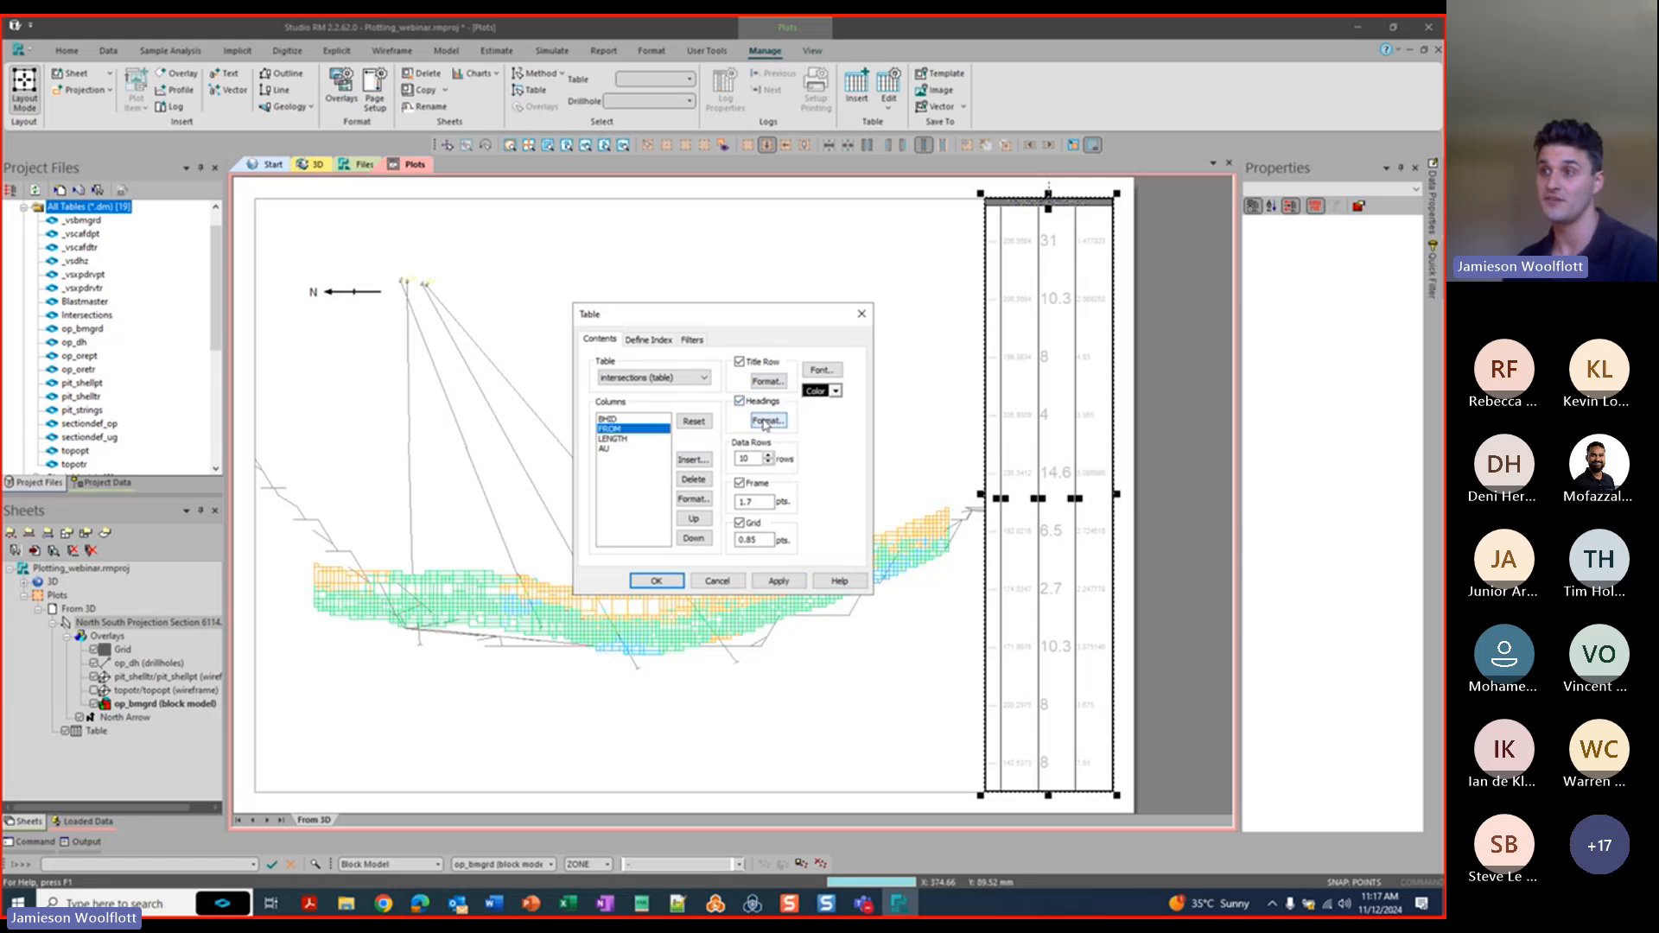
Format the column headings with a 10 pt Arial font instead of the default and centre them horizontally.
click(765, 421)
click(610, 438)
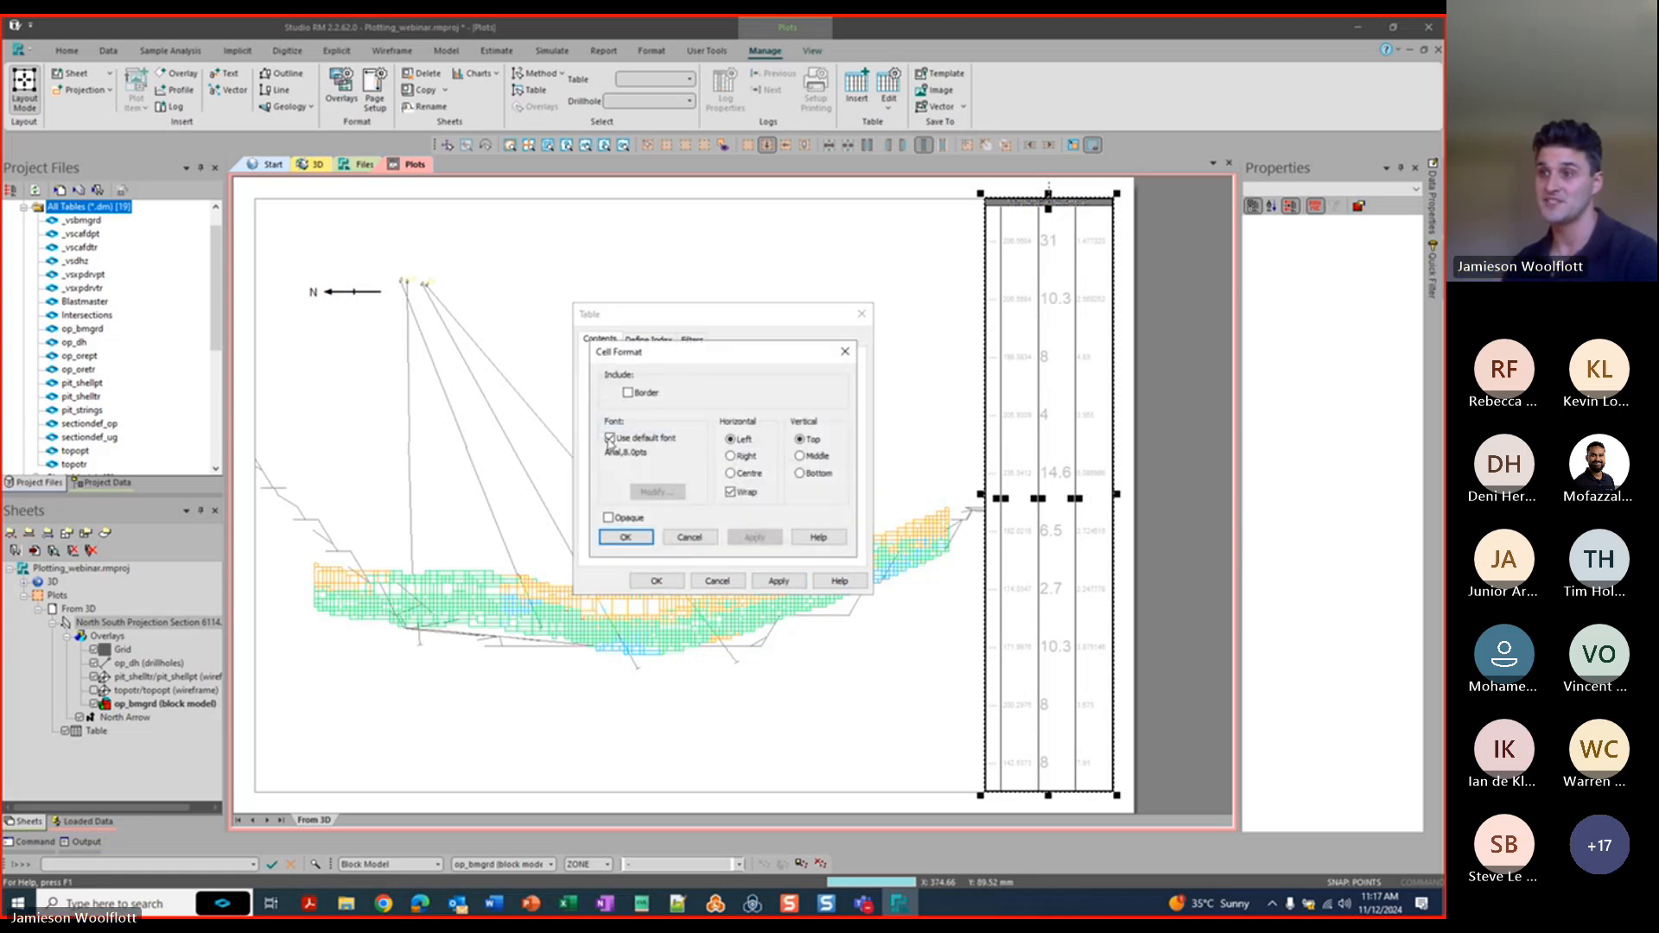
click(647, 490)
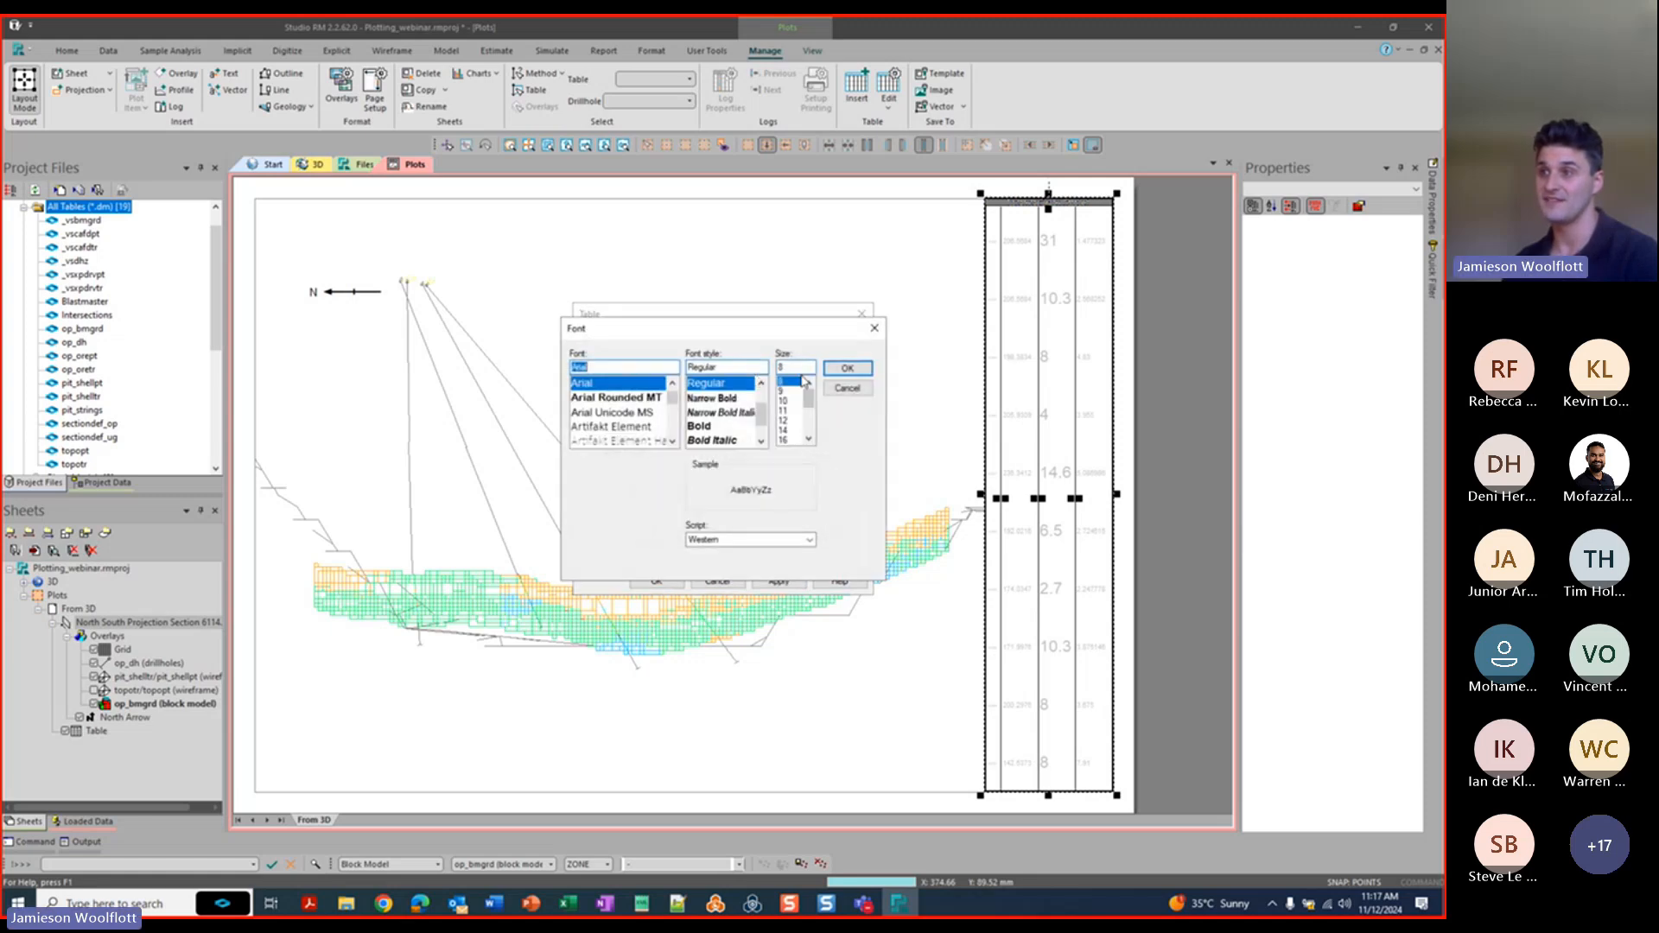
text(10)
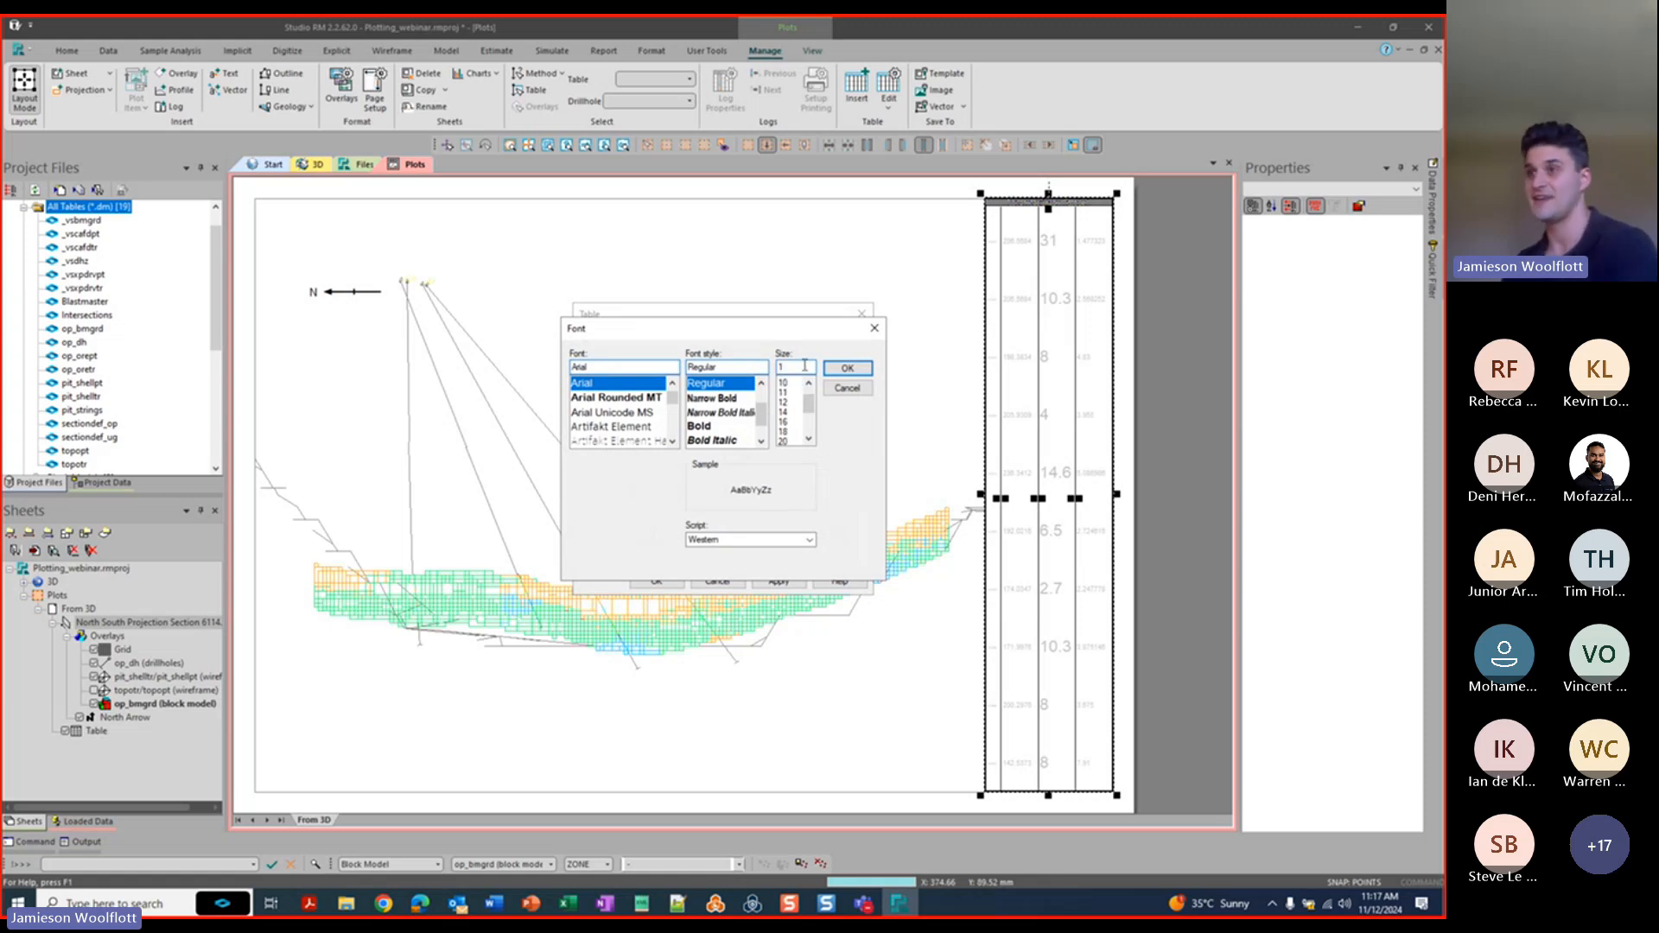
click(849, 369)
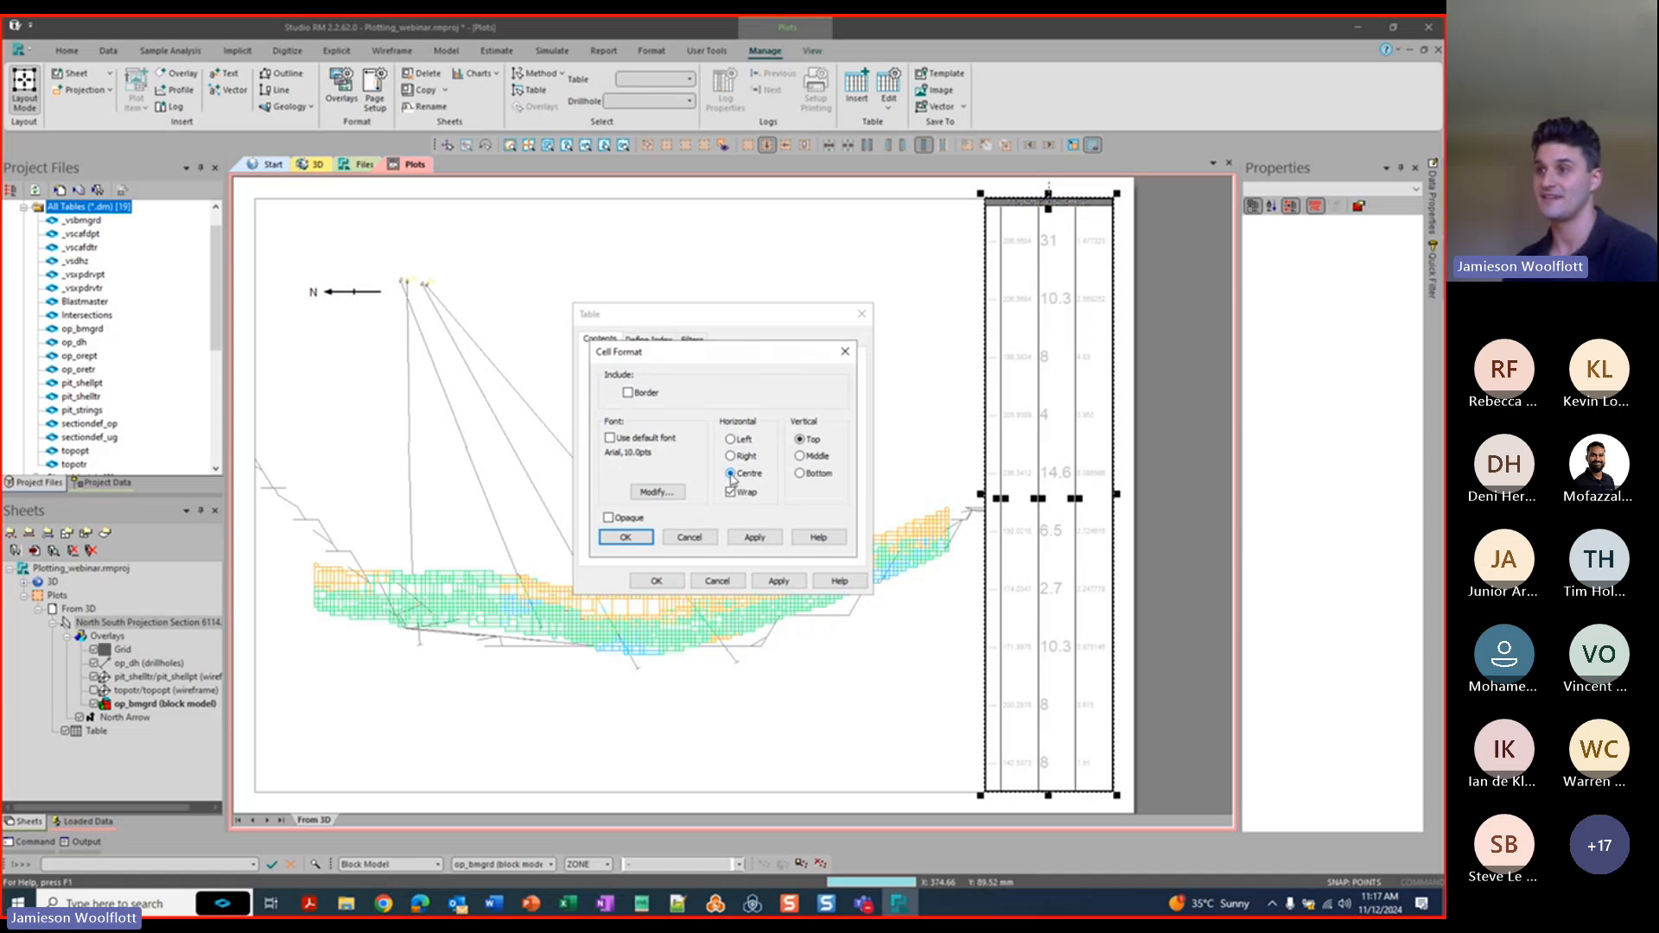
click(639, 538)
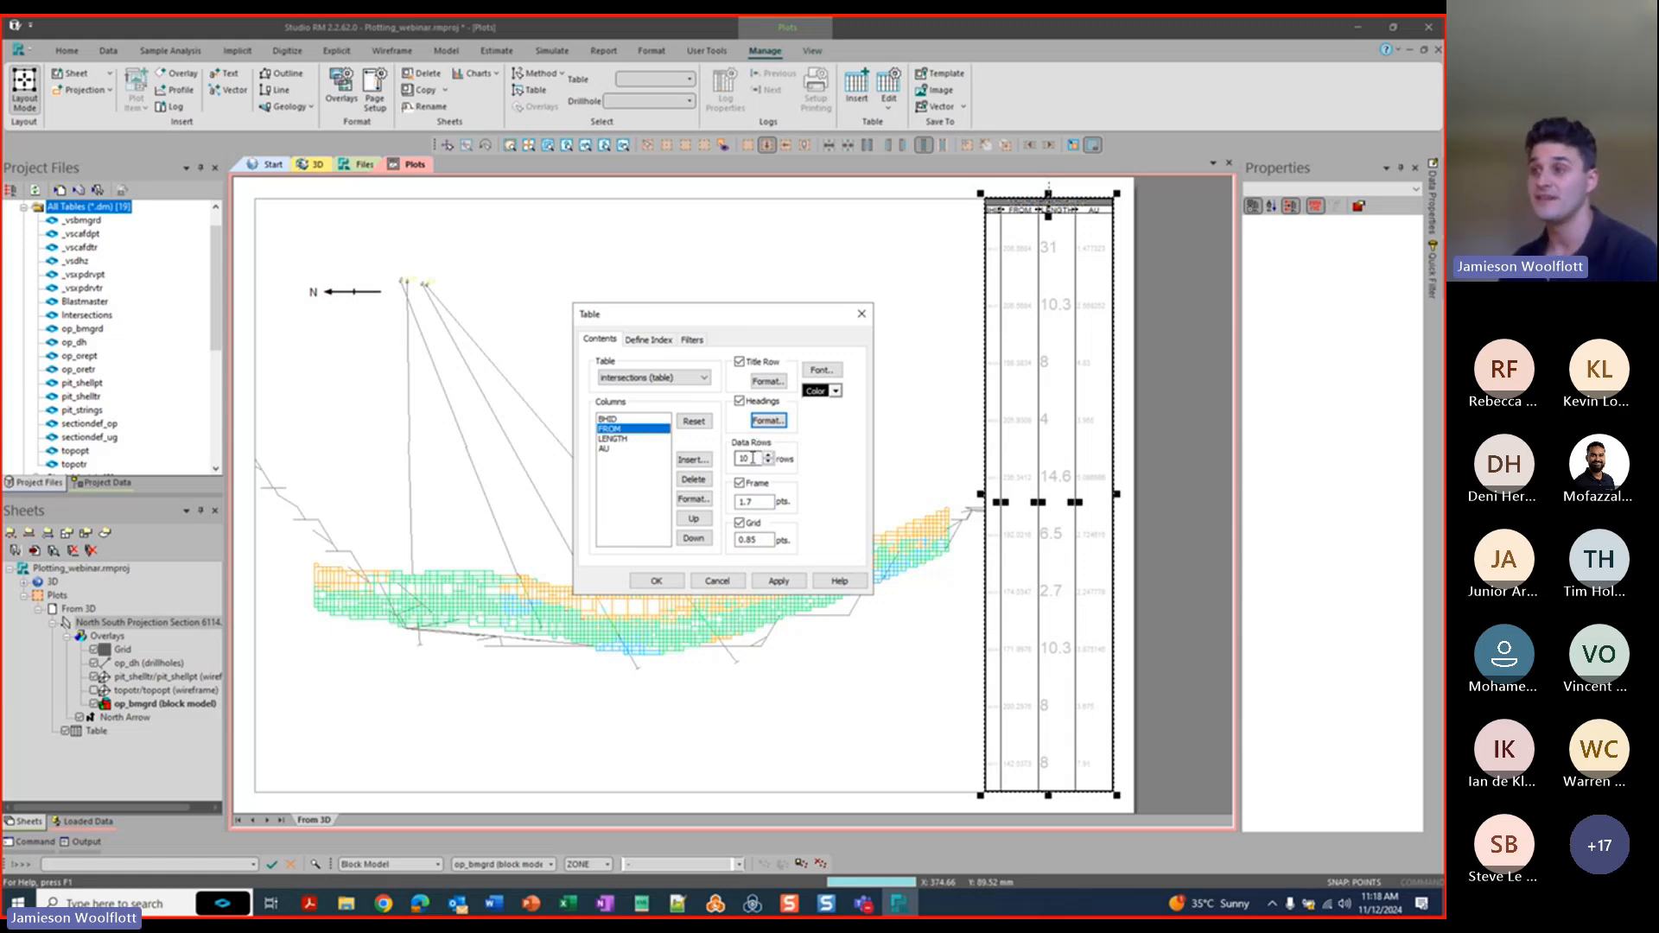
Set the number of data rows in the intersections table to 21 and apply it.
drag(752, 458, 733, 459)
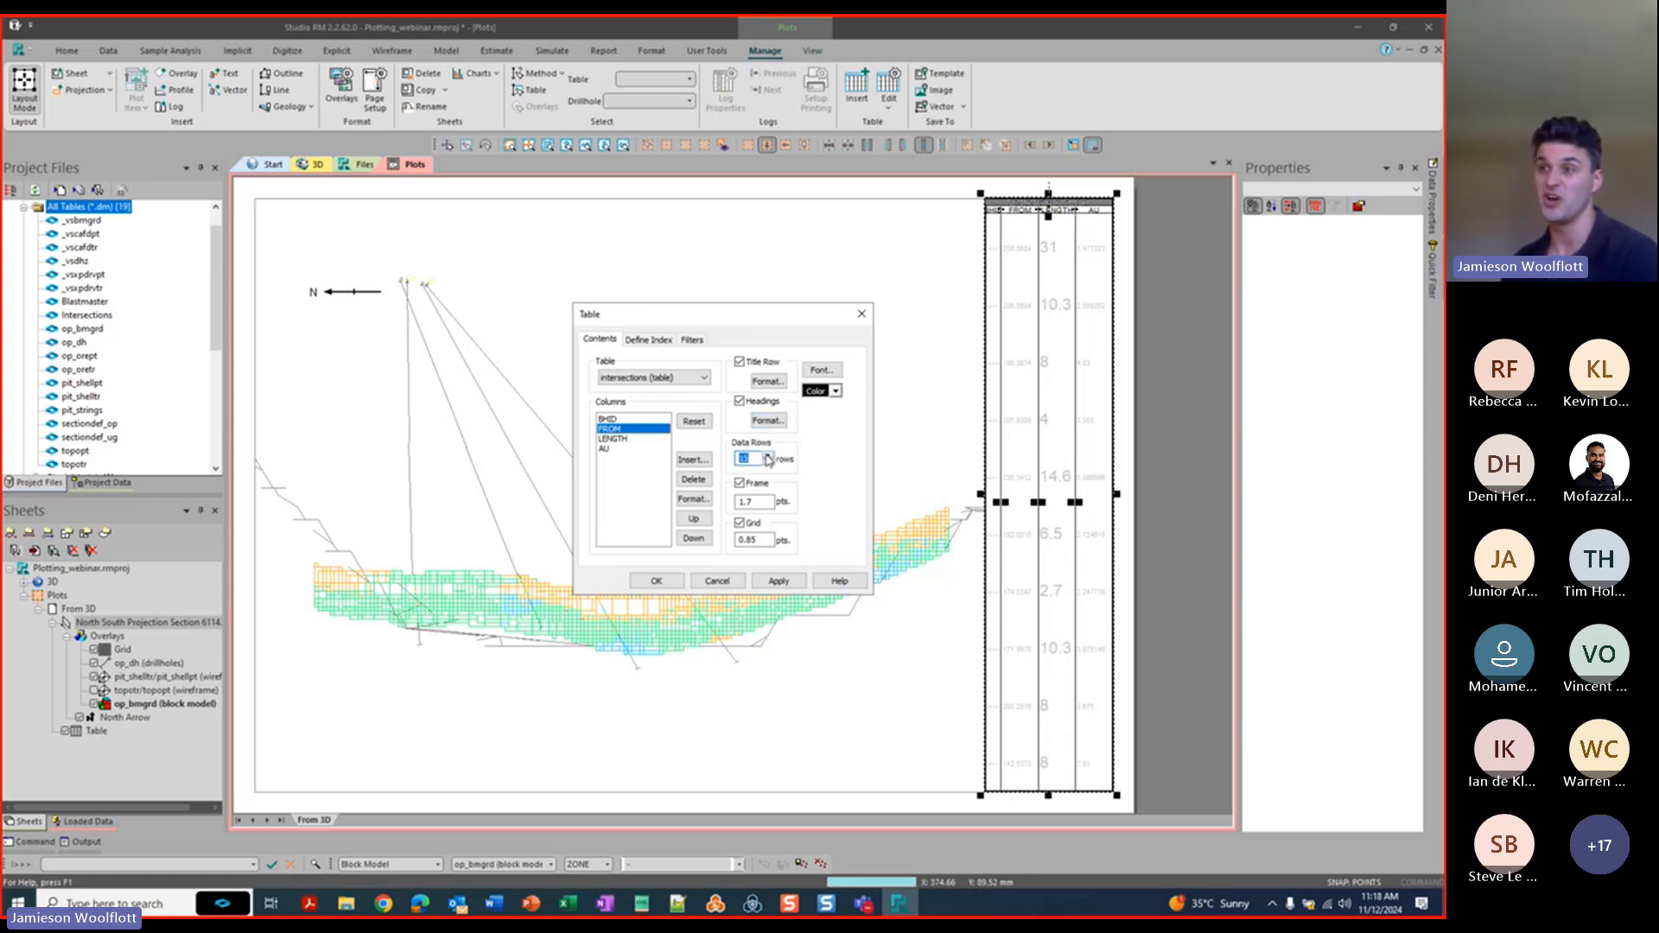
text(21)
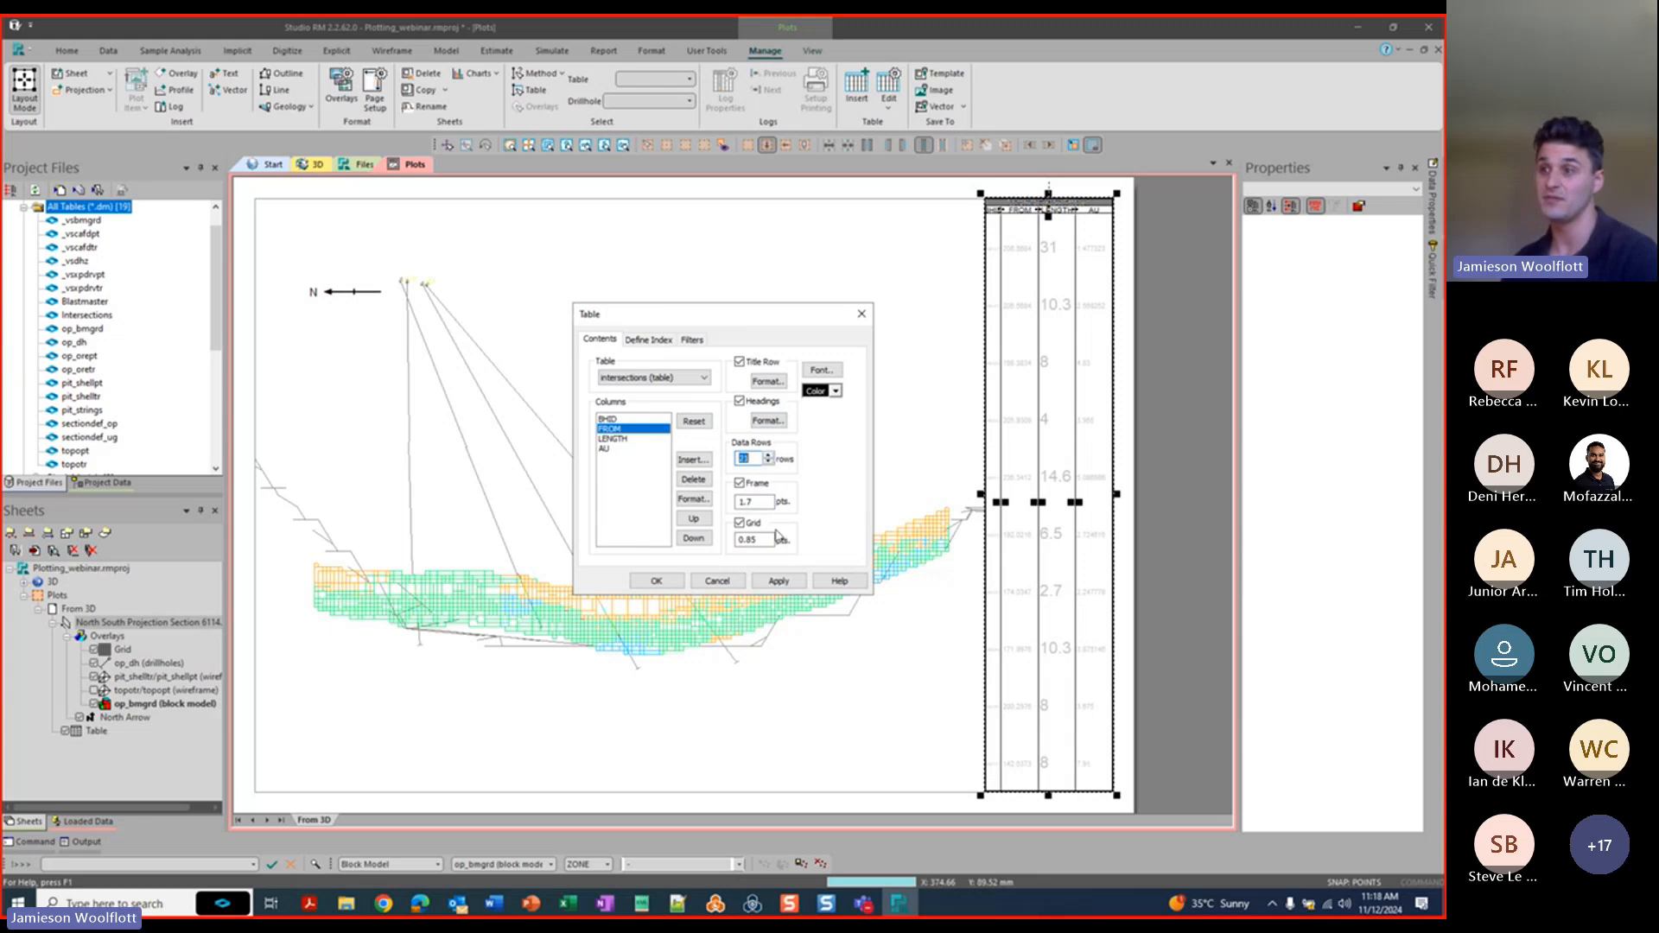
click(781, 582)
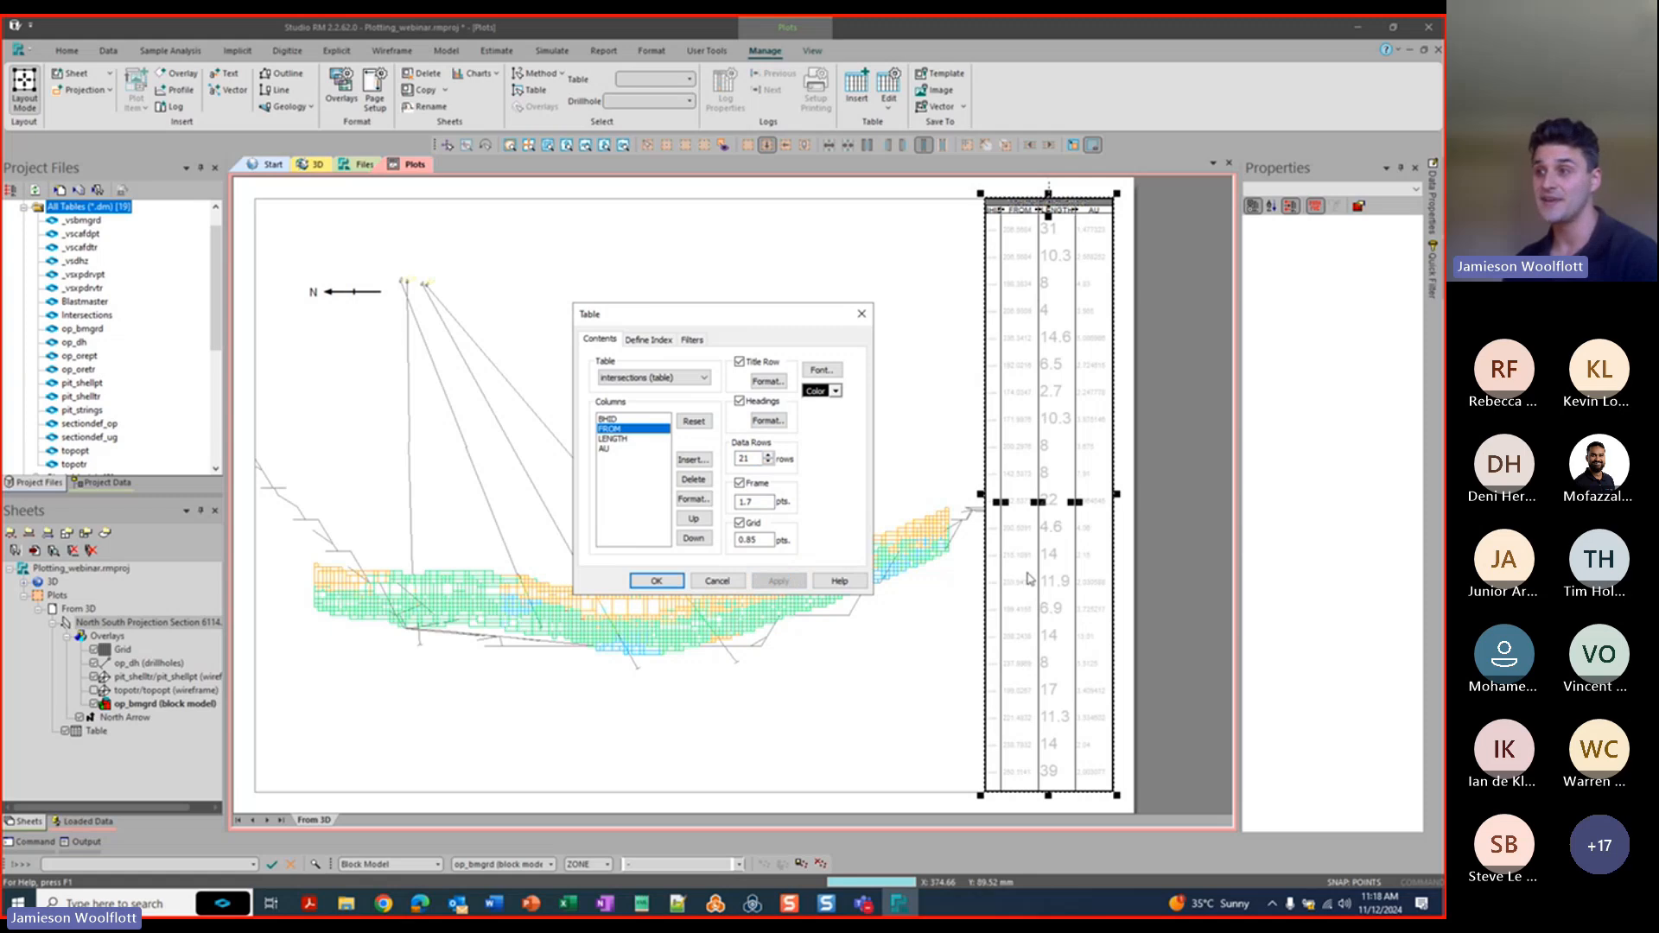
Switch the table's frame and then its grid off and back on, applying each change.
click(740, 483)
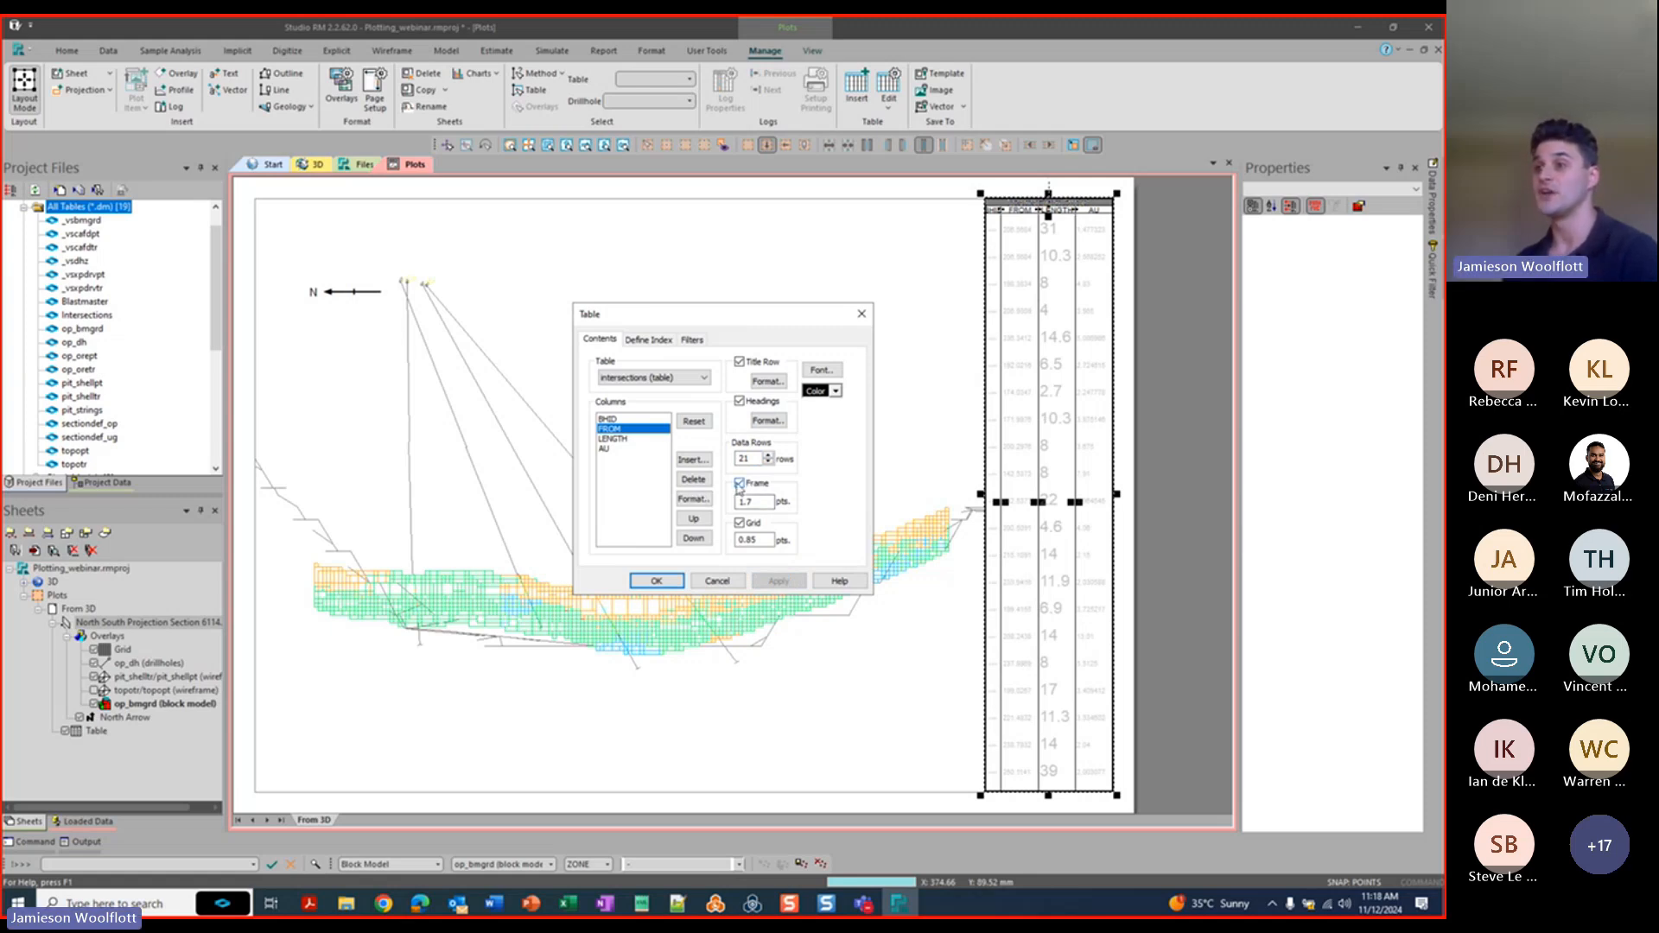
click(780, 582)
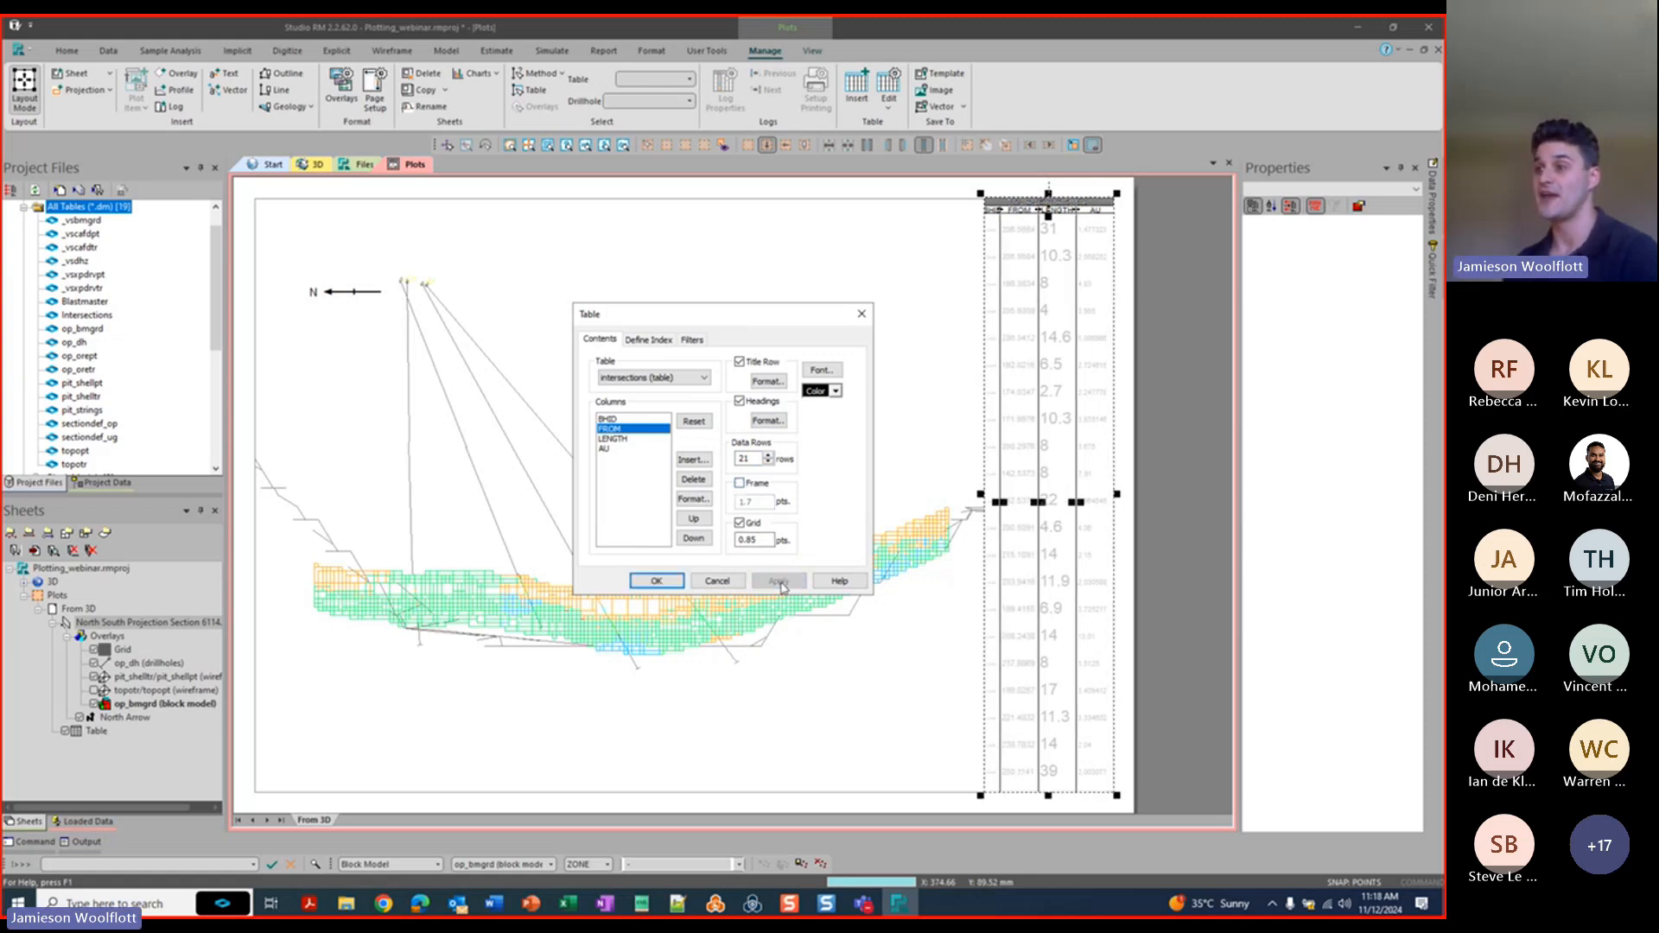
click(740, 483)
click(780, 581)
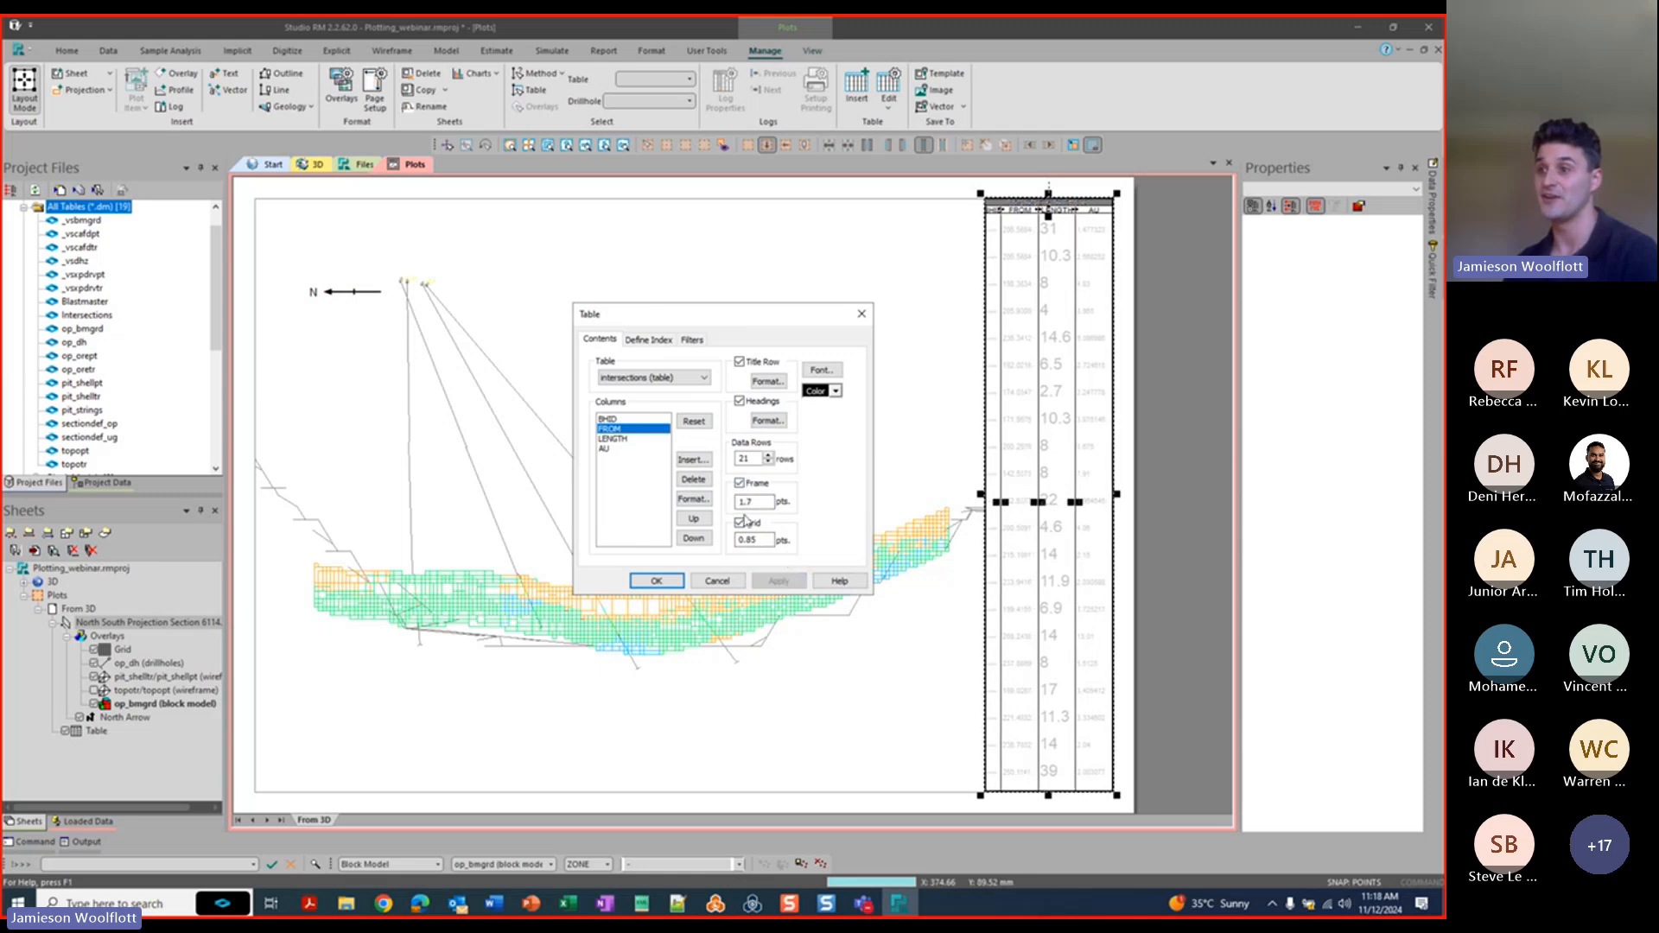
click(739, 523)
click(771, 581)
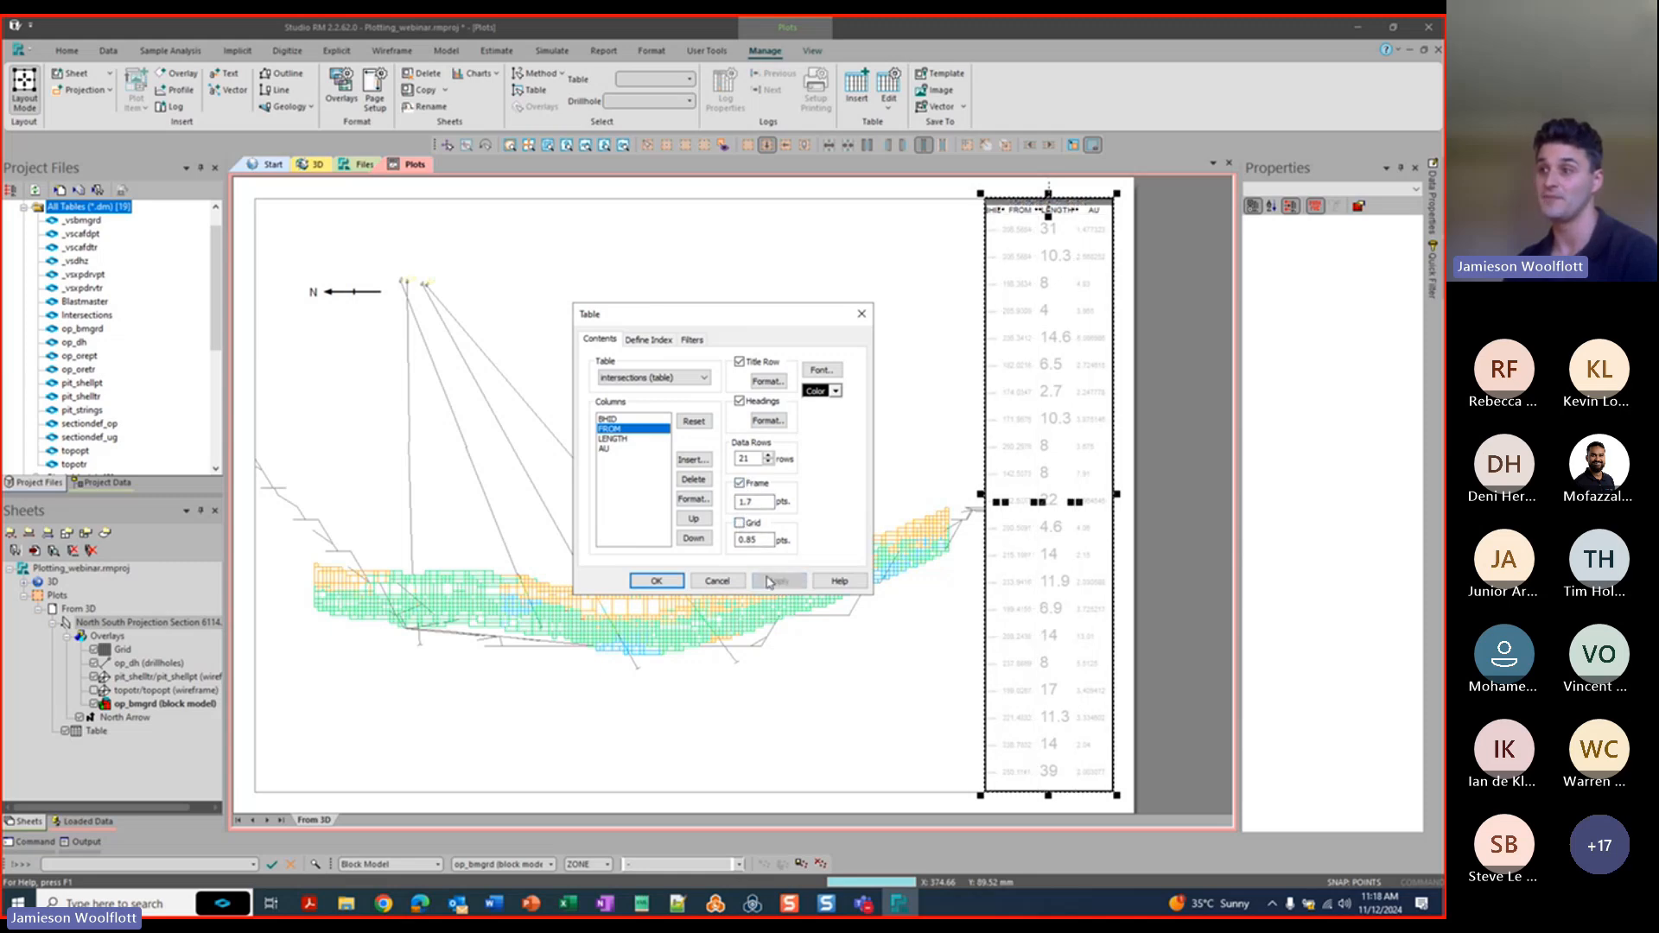
click(740, 523)
click(777, 581)
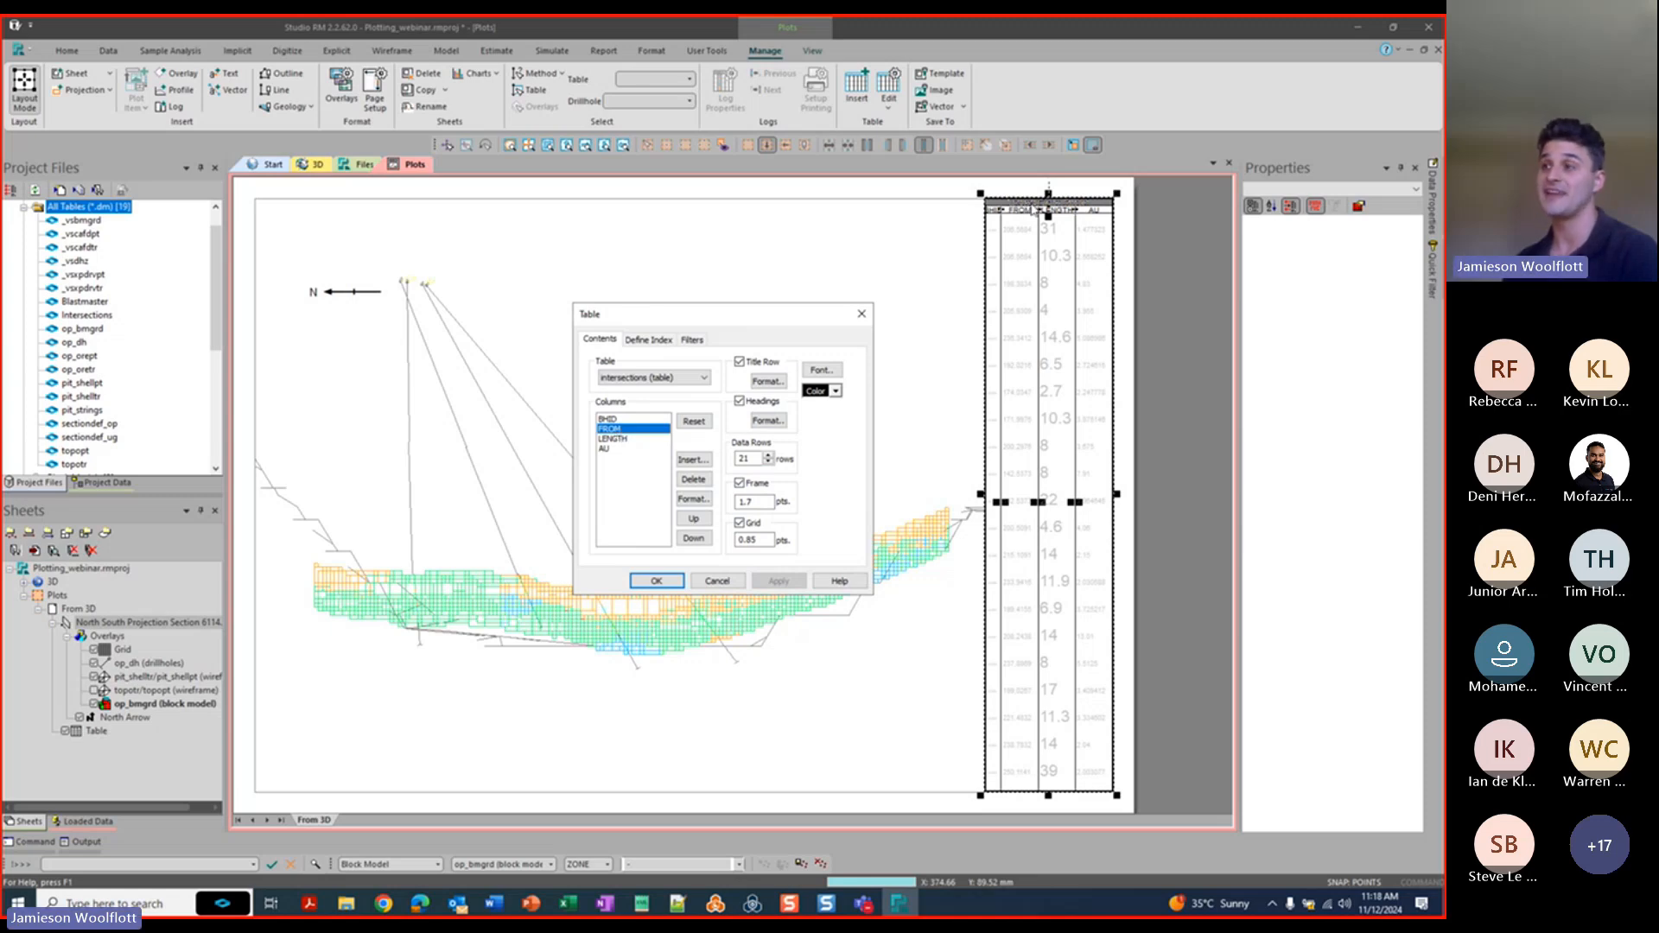
Set a fixed black text colour for the BHID column of the intersections table.
click(615, 419)
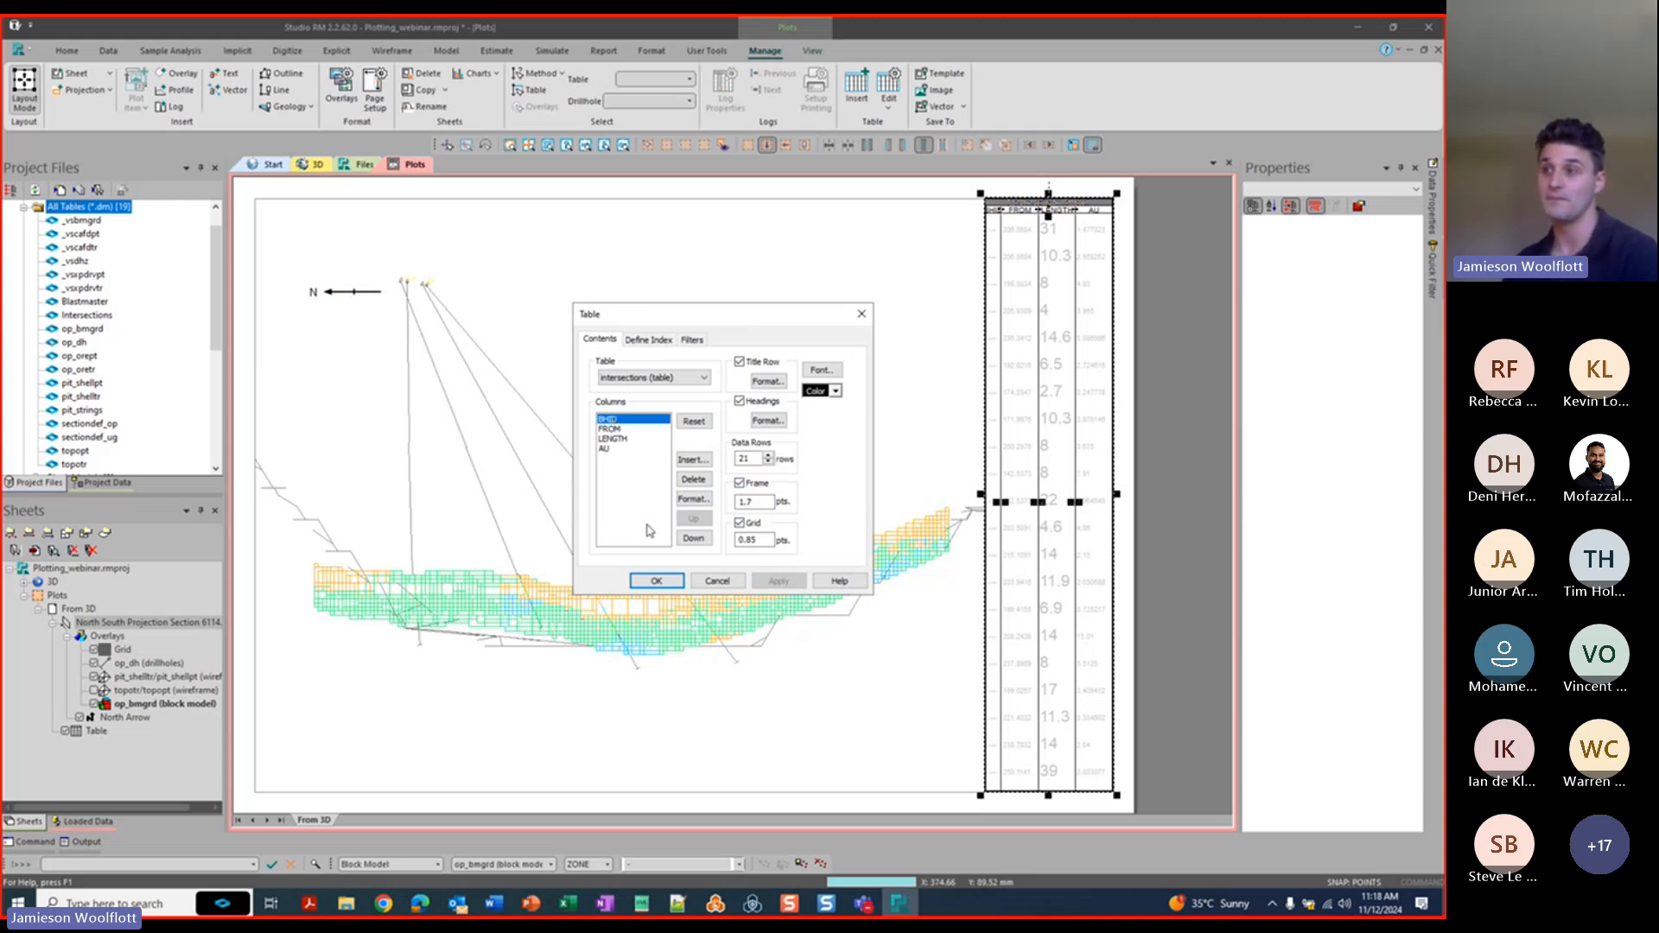
click(702, 500)
click(694, 500)
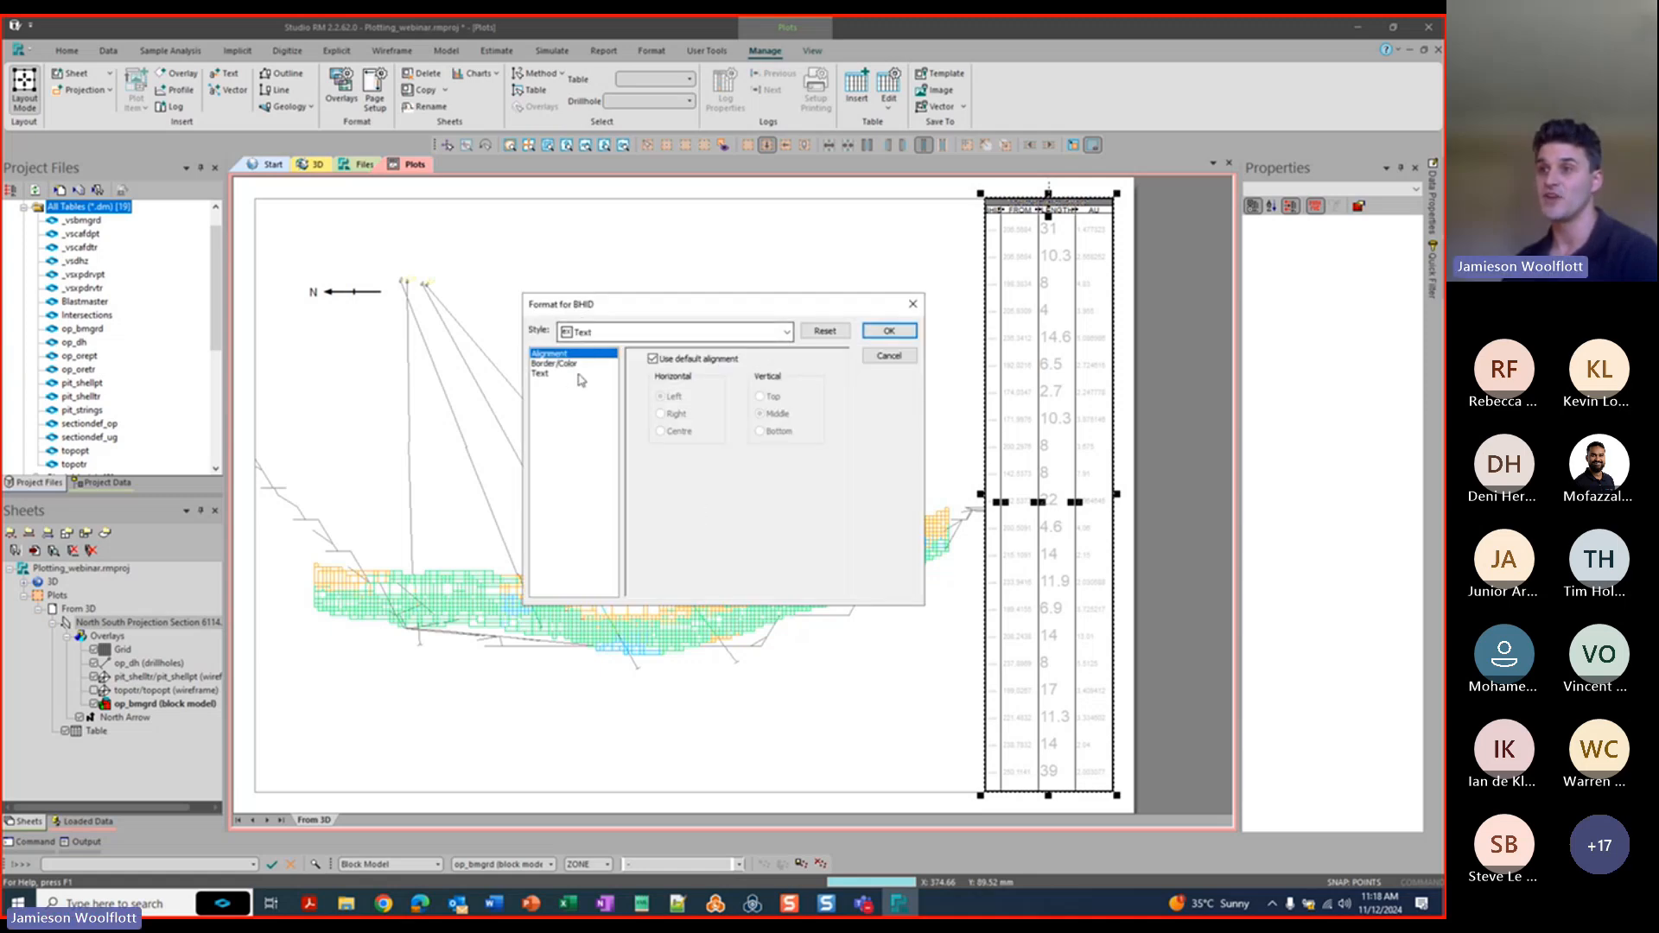
click(544, 373)
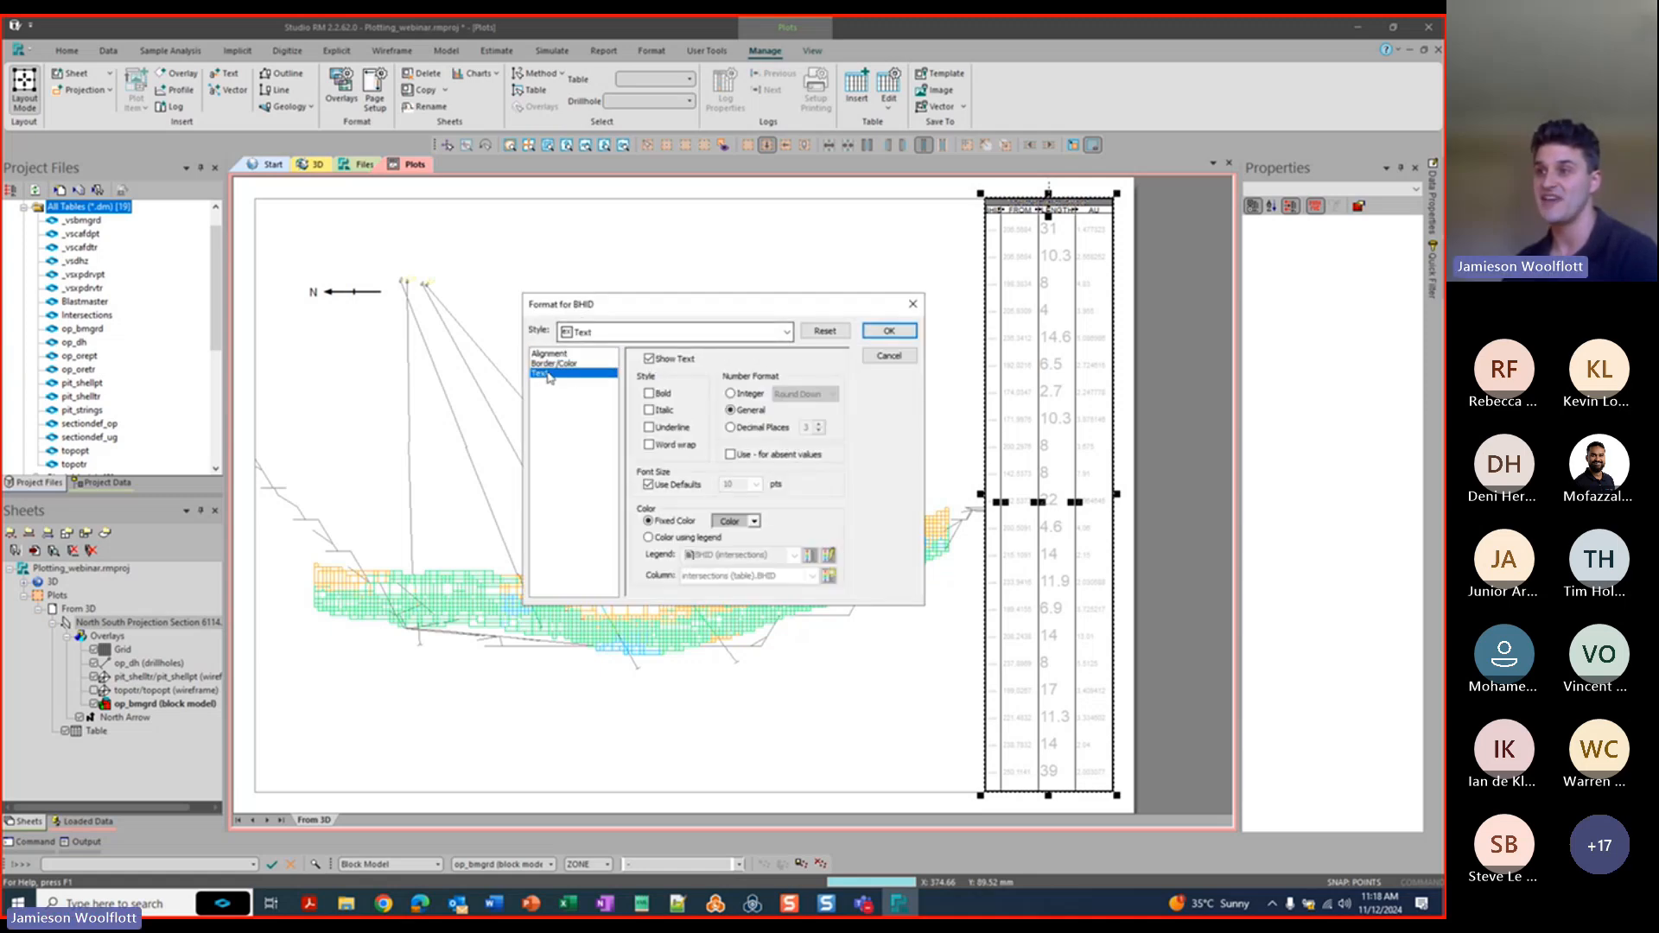
drag(629, 308, 444, 273)
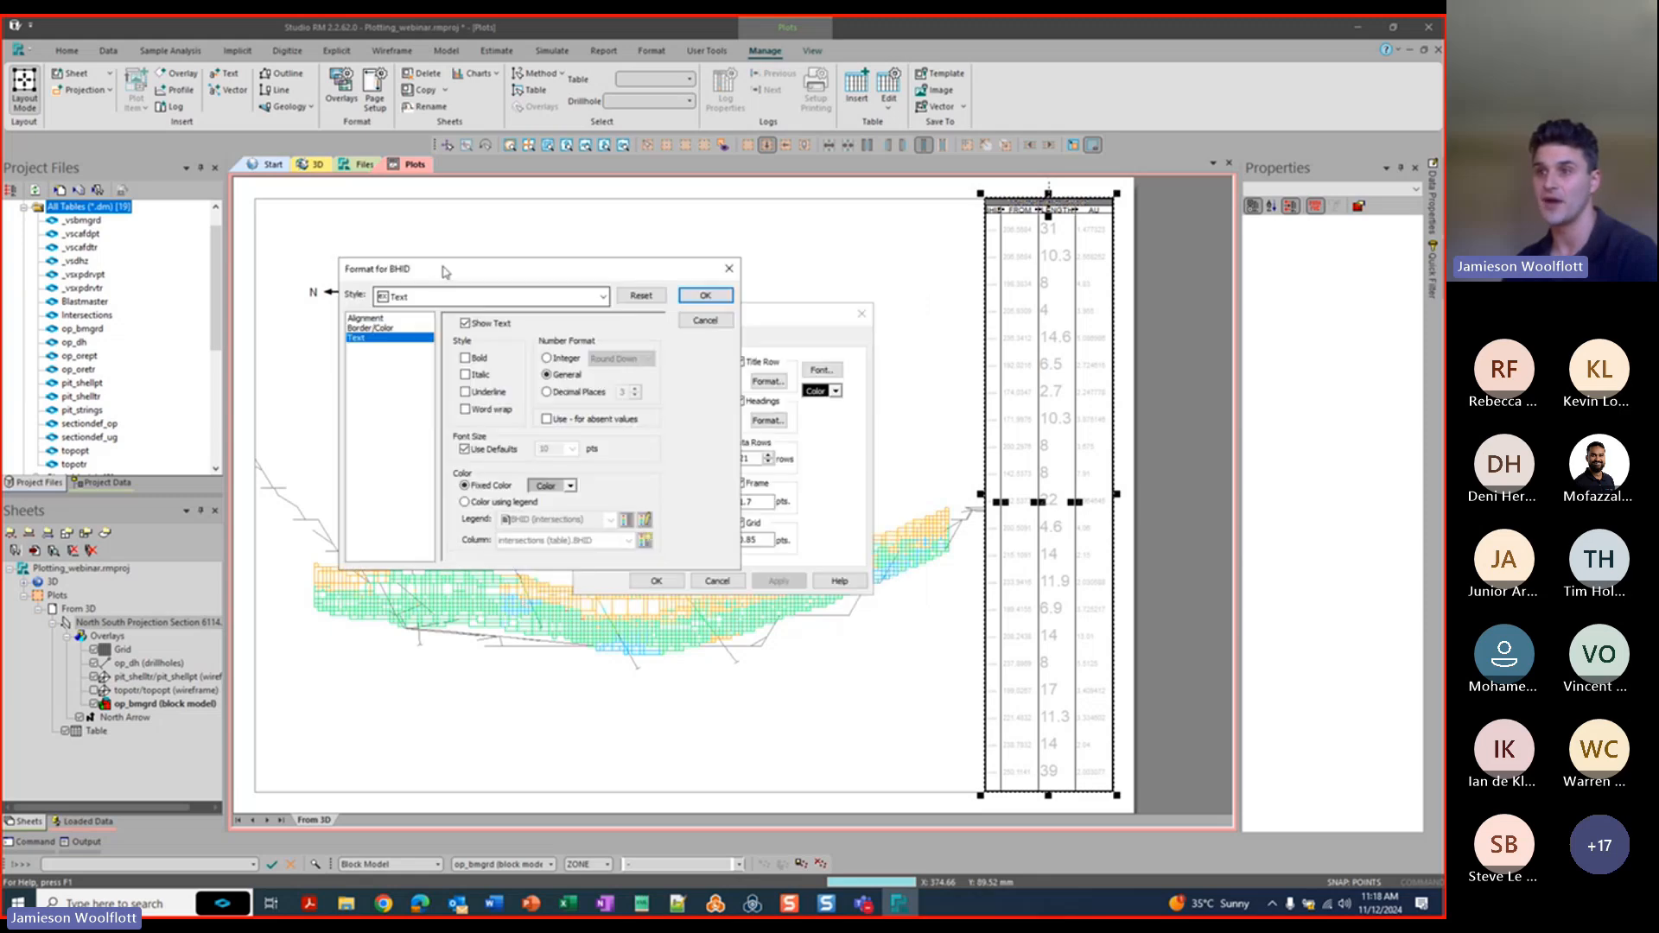
click(570, 485)
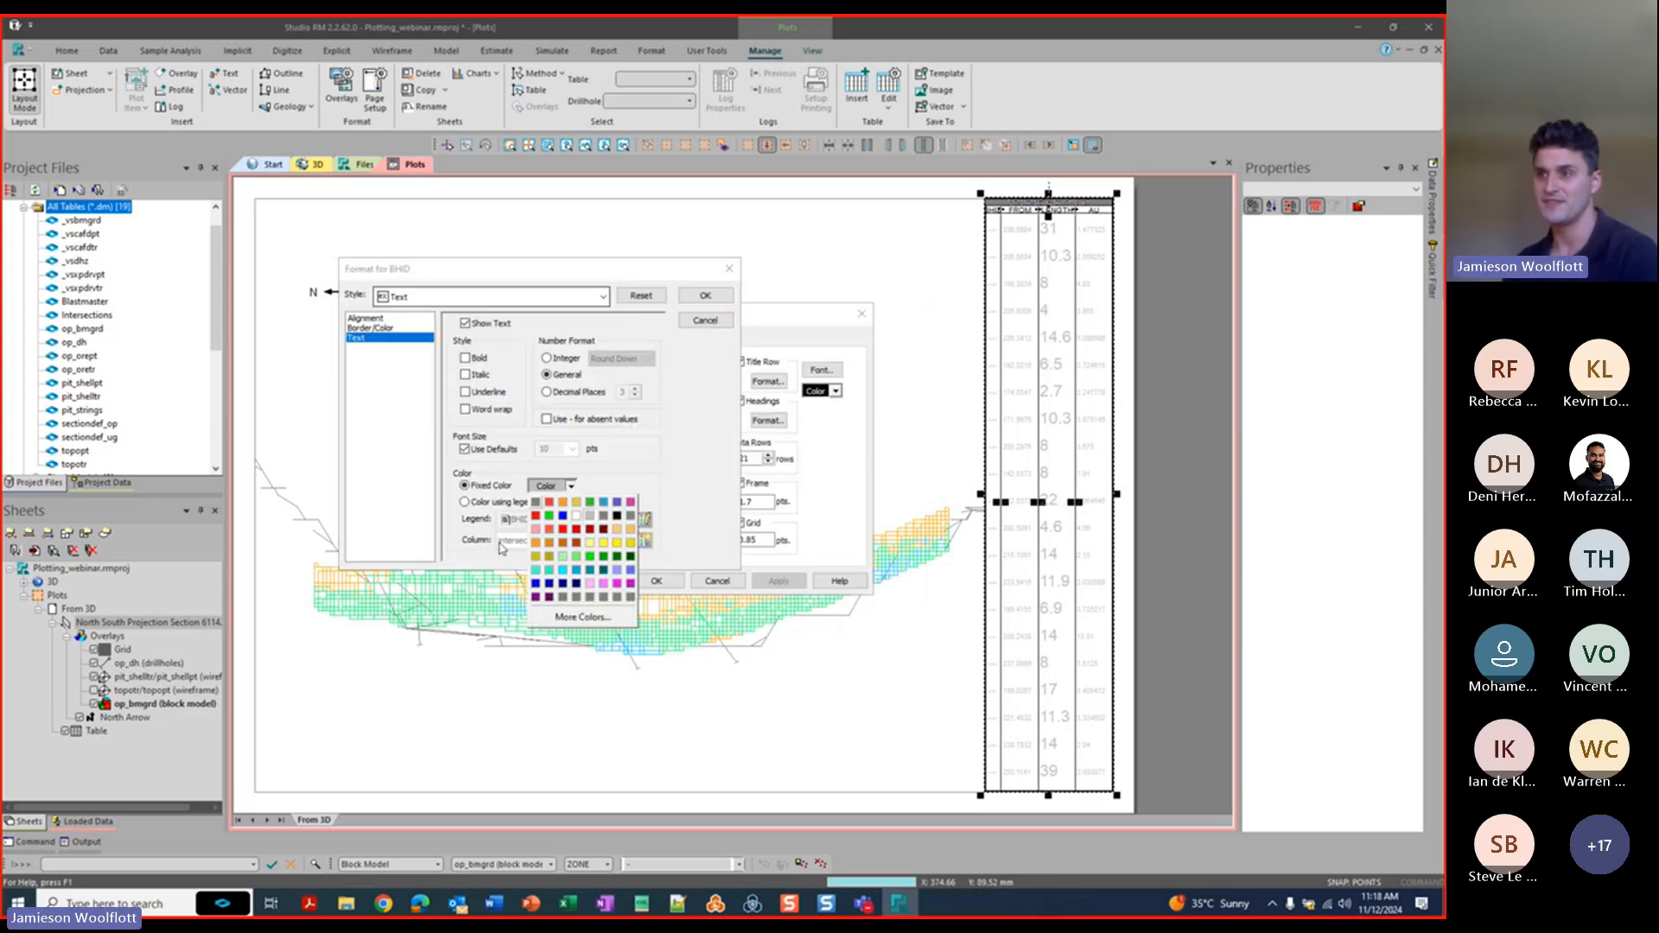
click(617, 516)
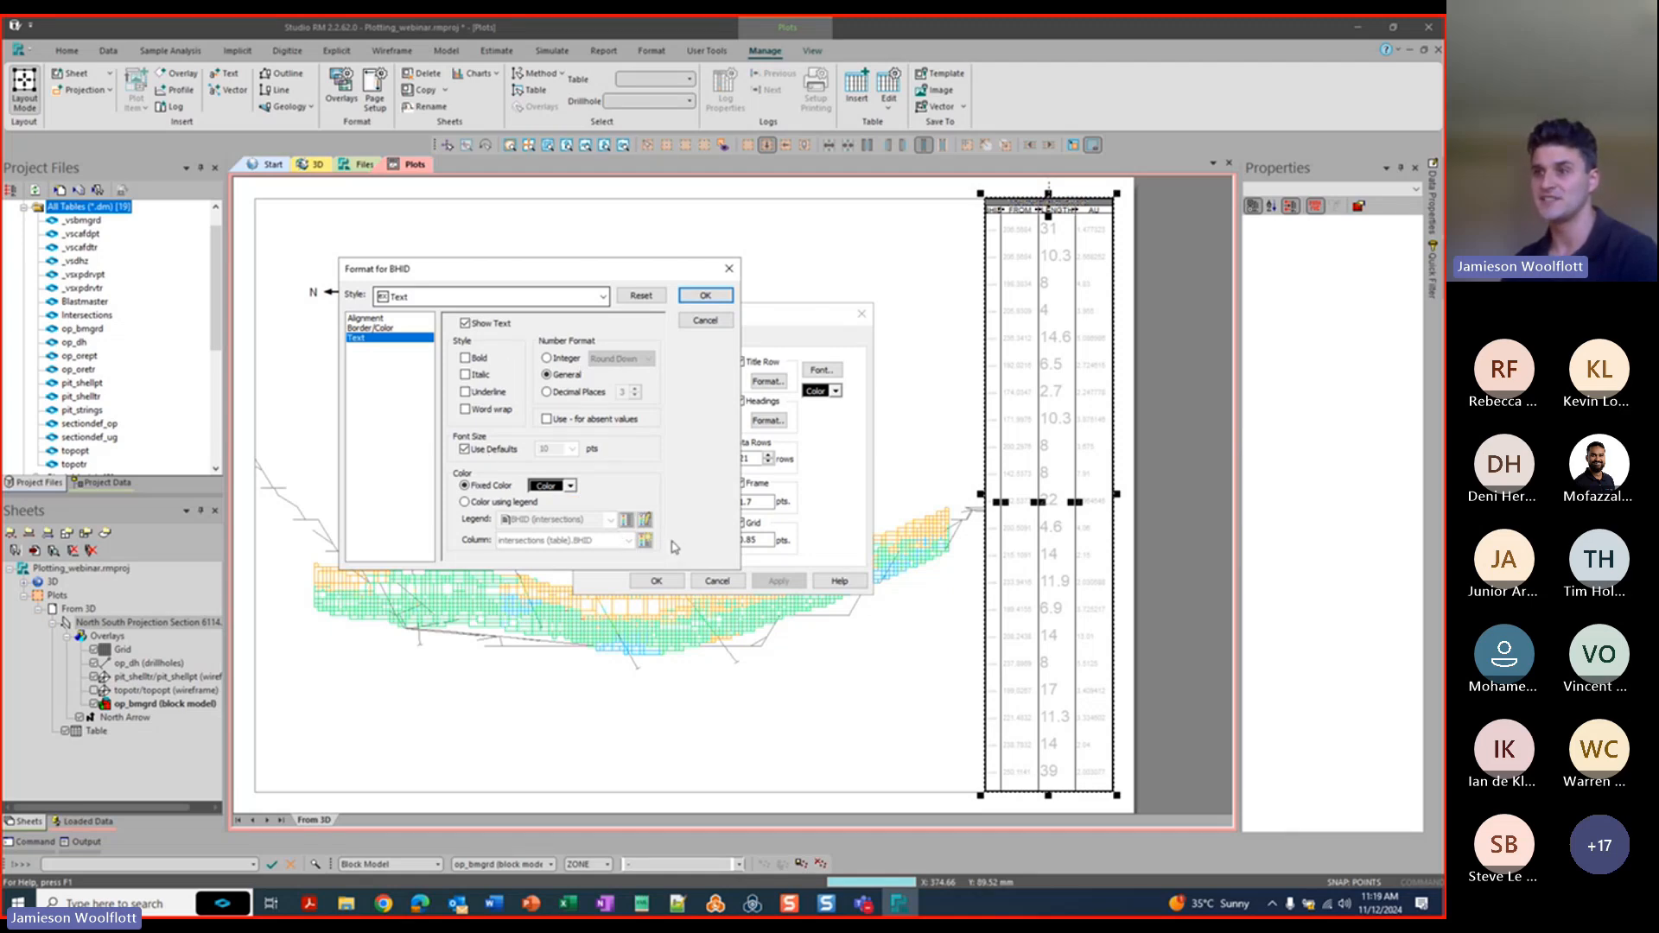
Give the BHID column text an 8 pt font size instead of the default and apply the formatting to the table.
click(376, 320)
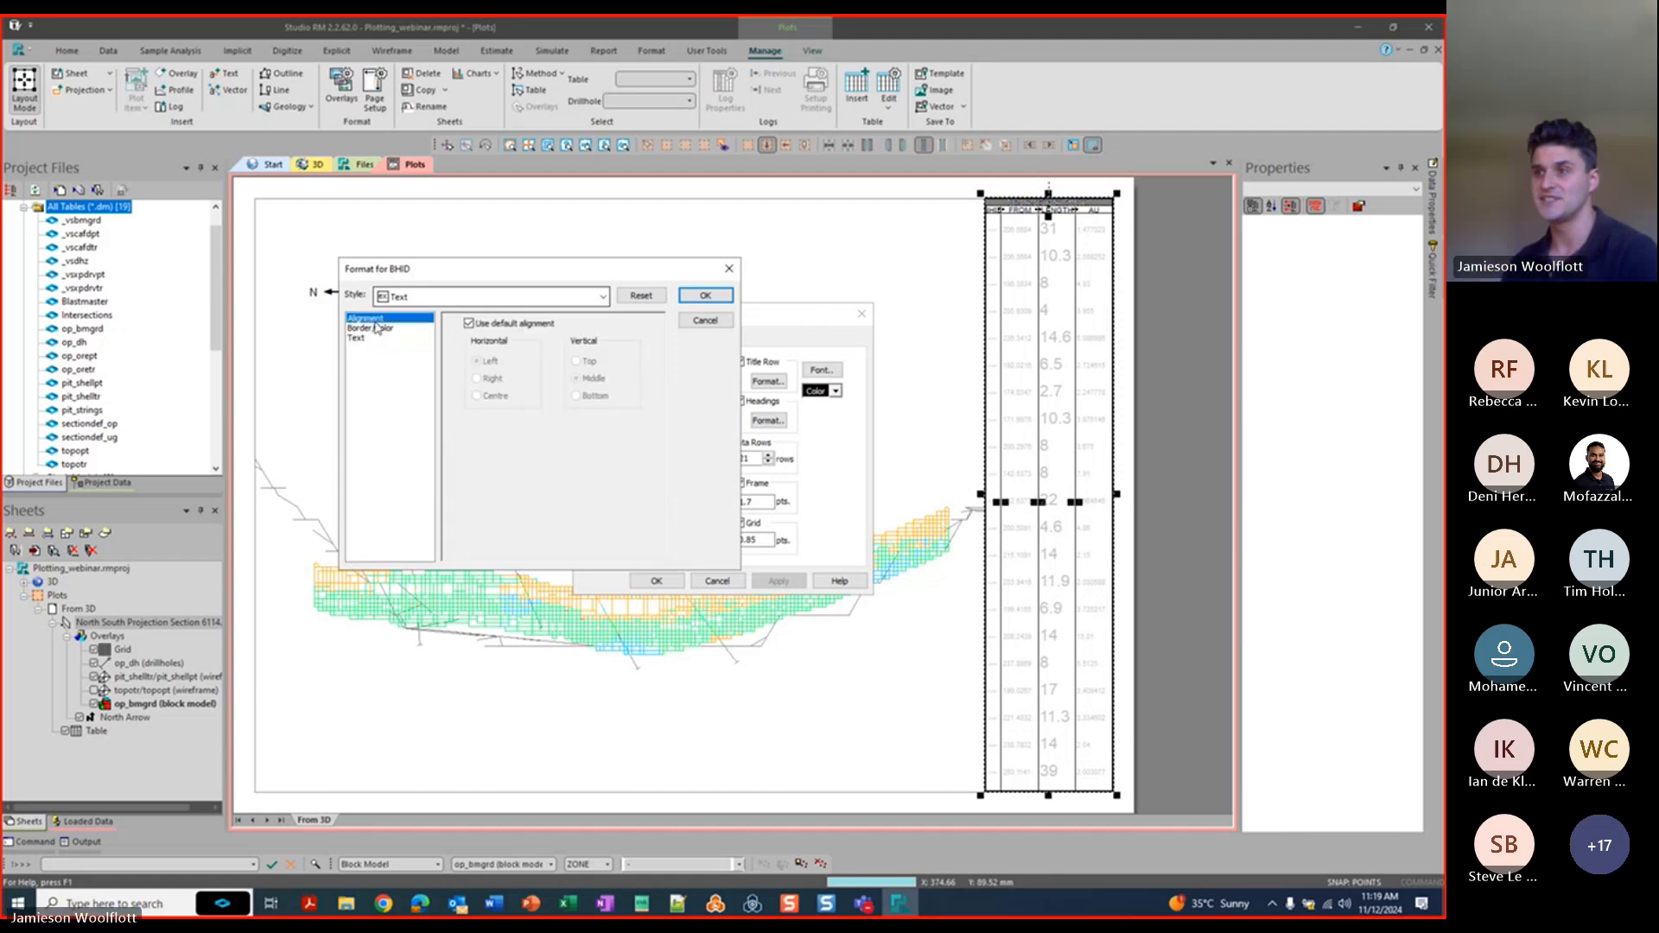
click(377, 329)
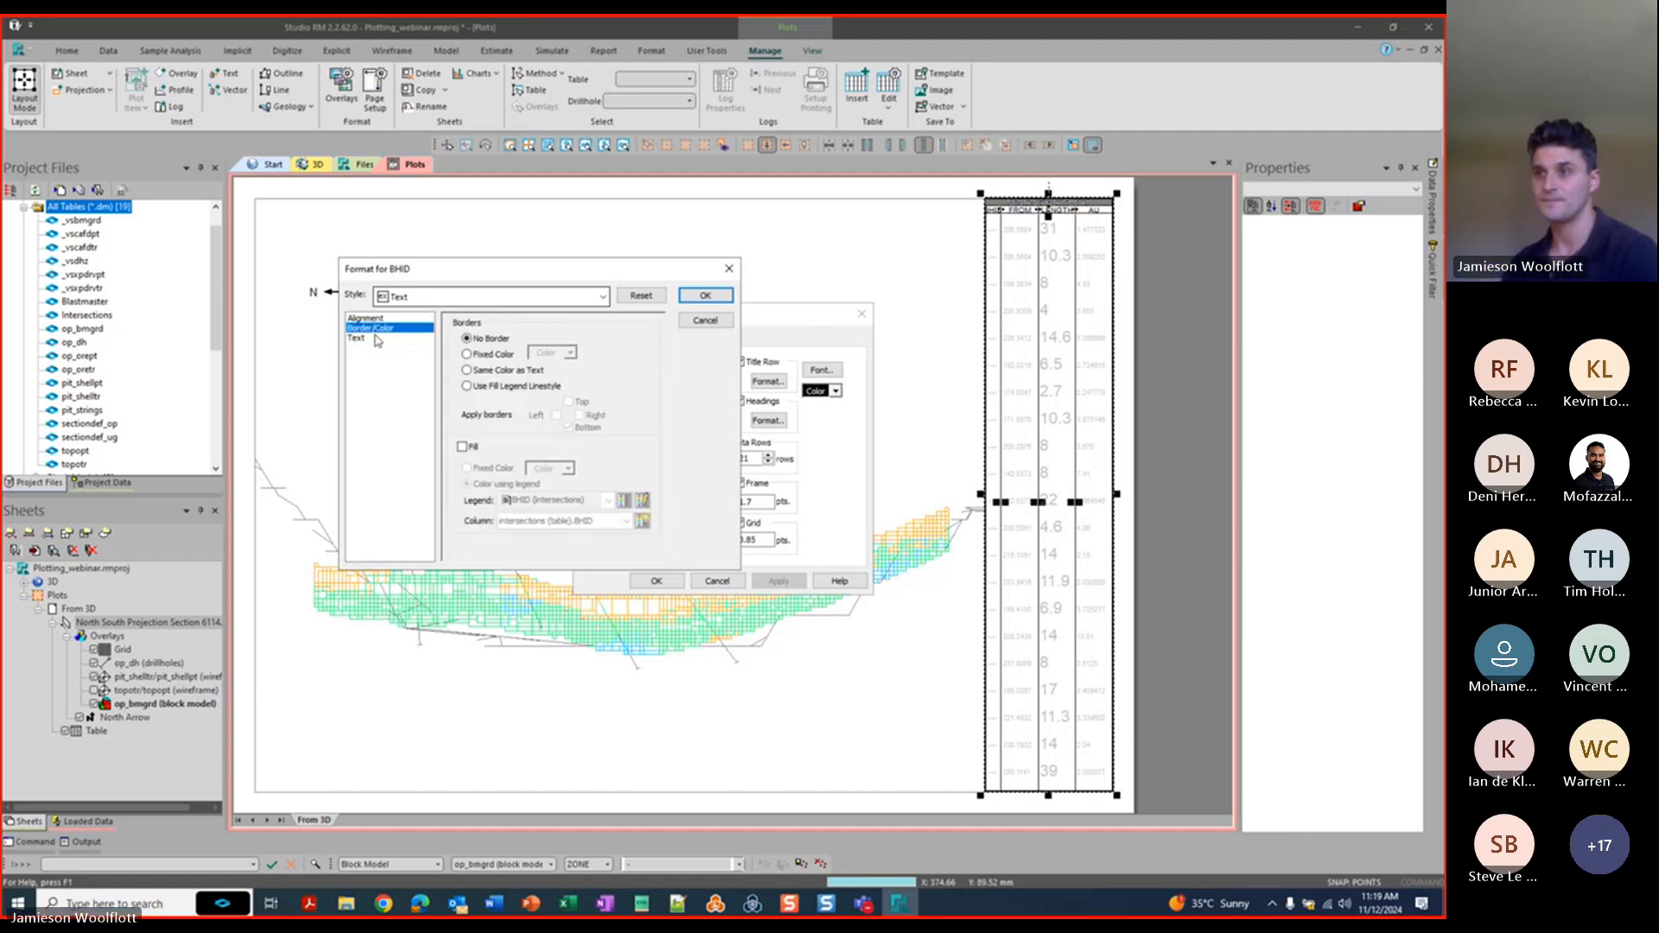
click(377, 339)
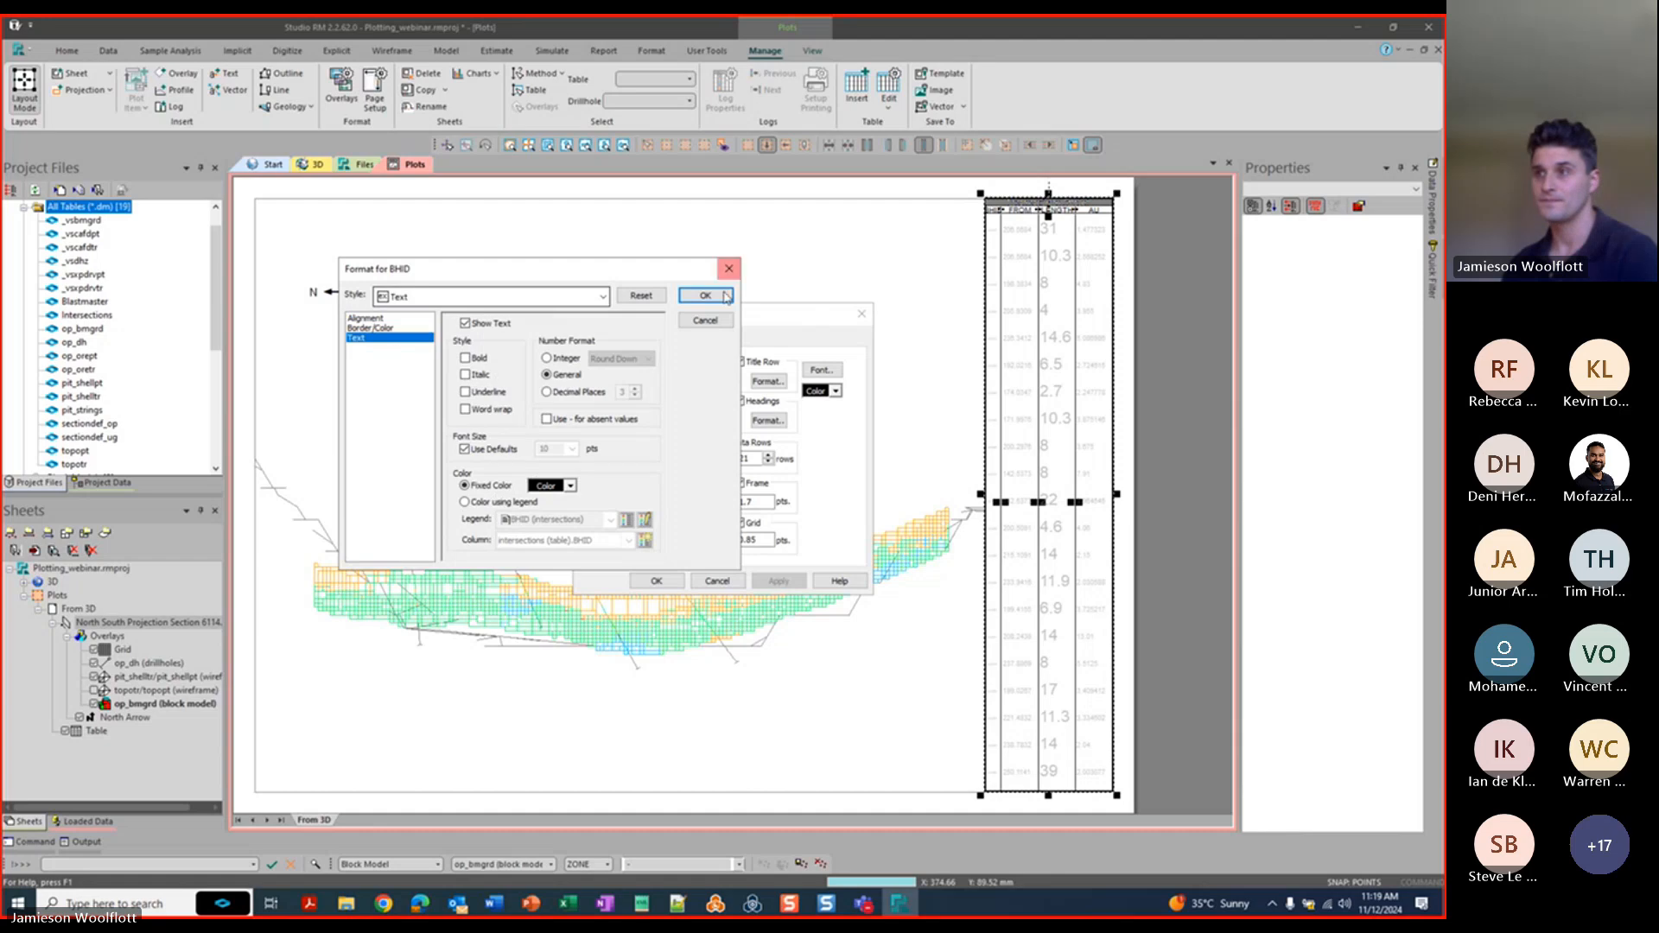
click(466, 449)
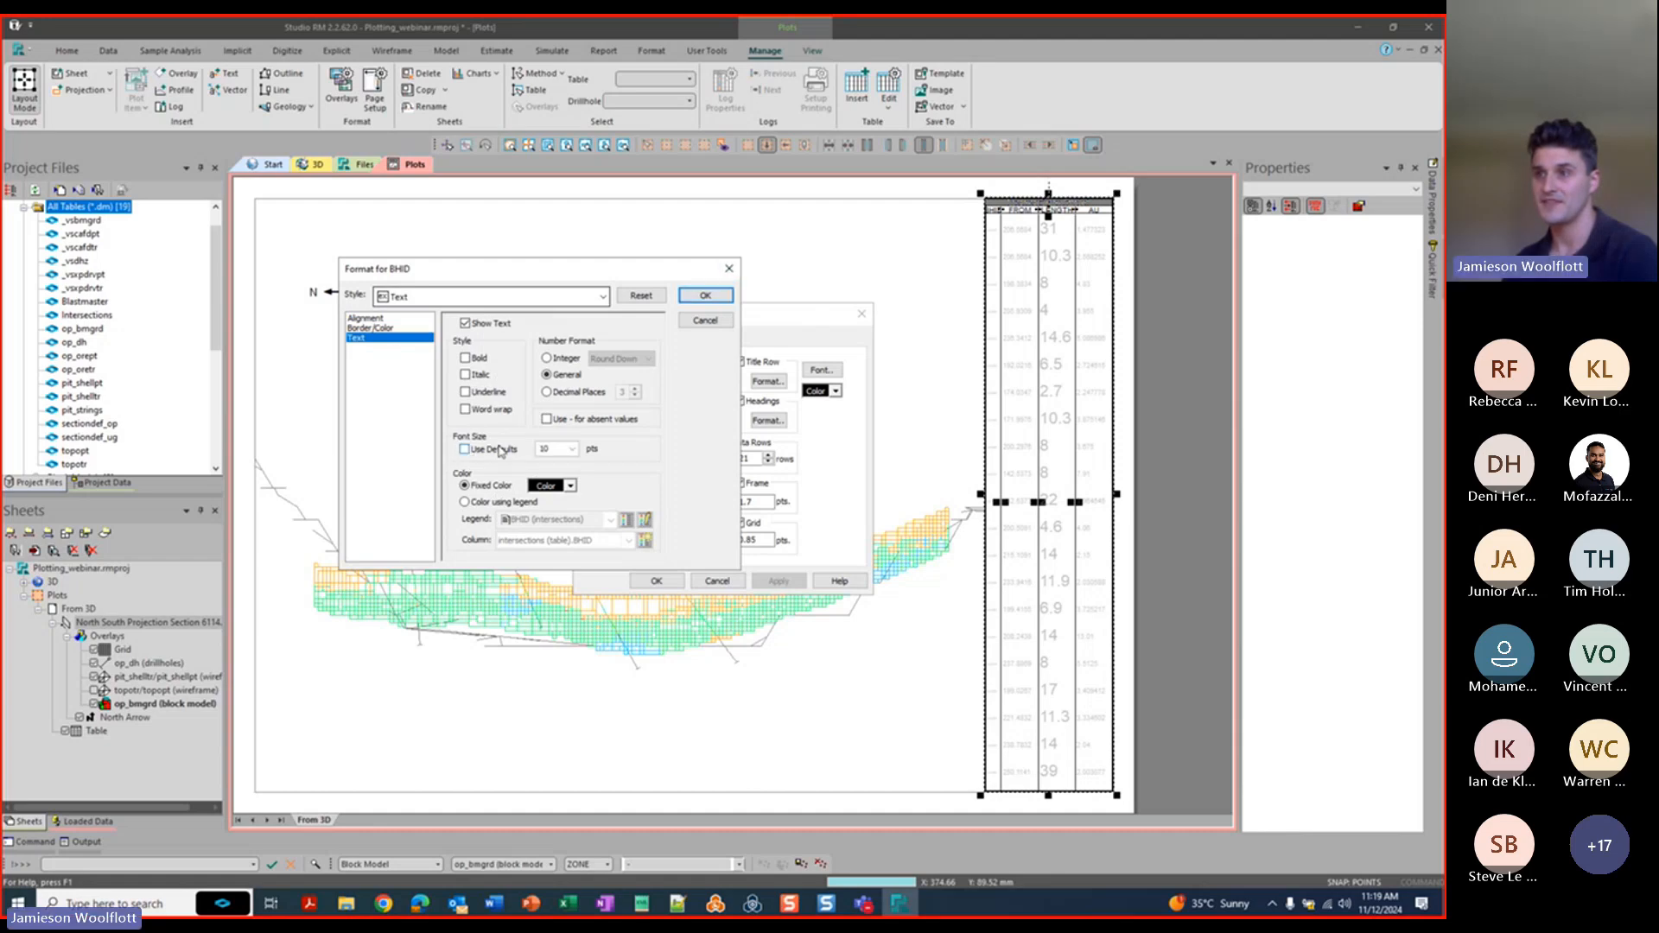
click(571, 448)
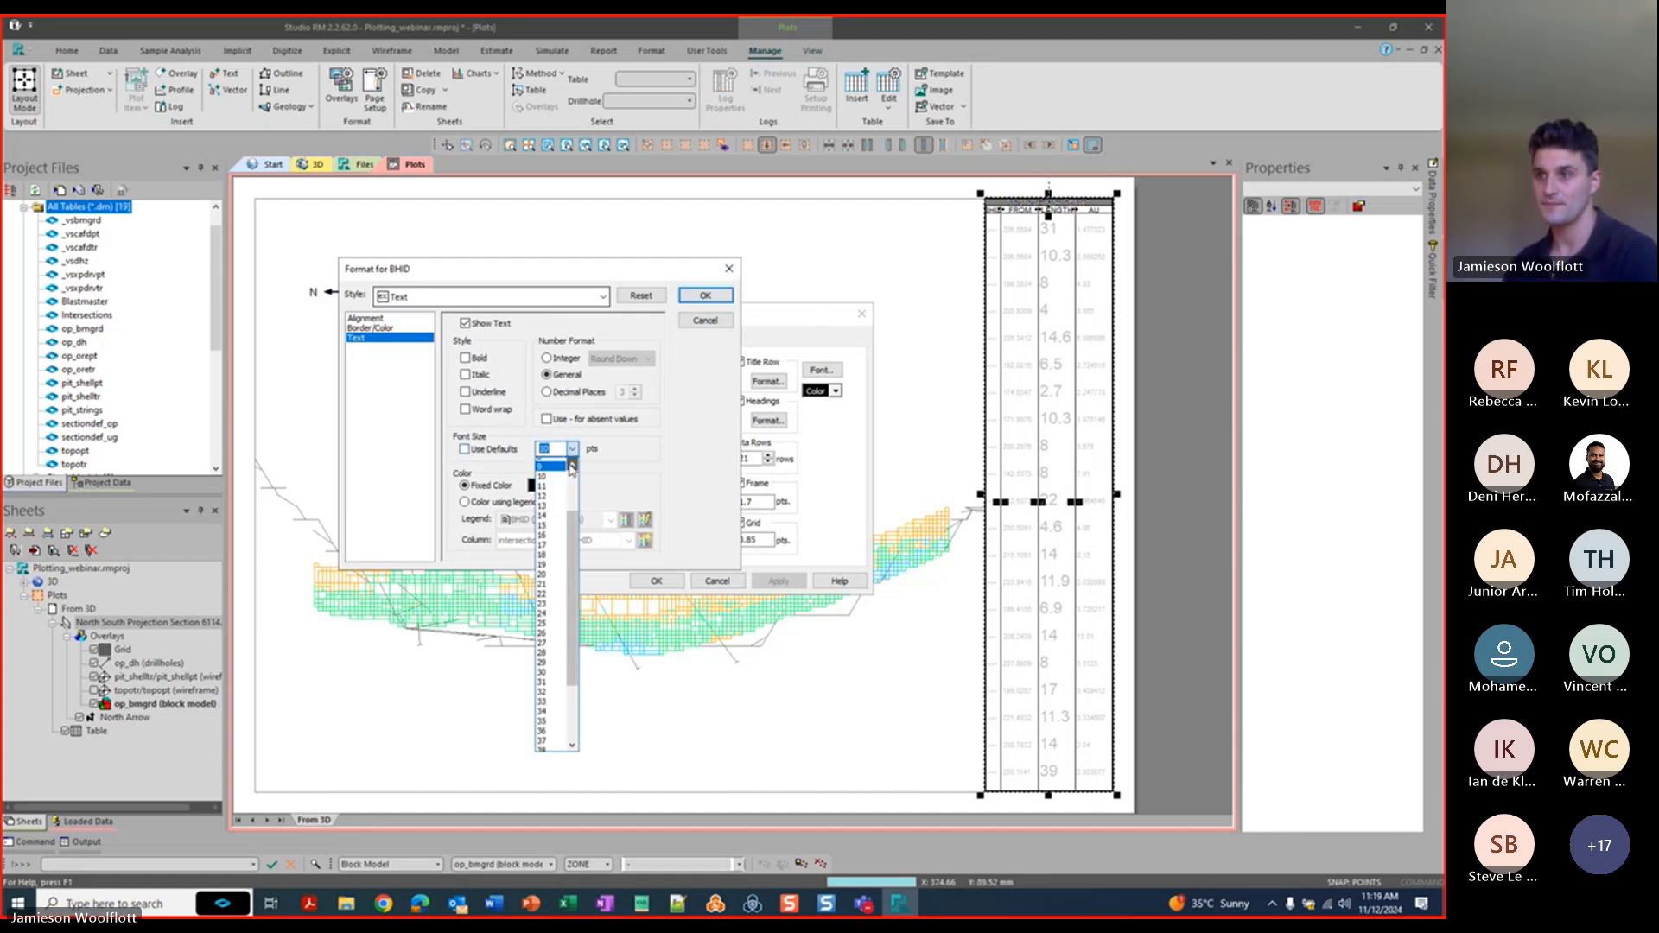
click(551, 464)
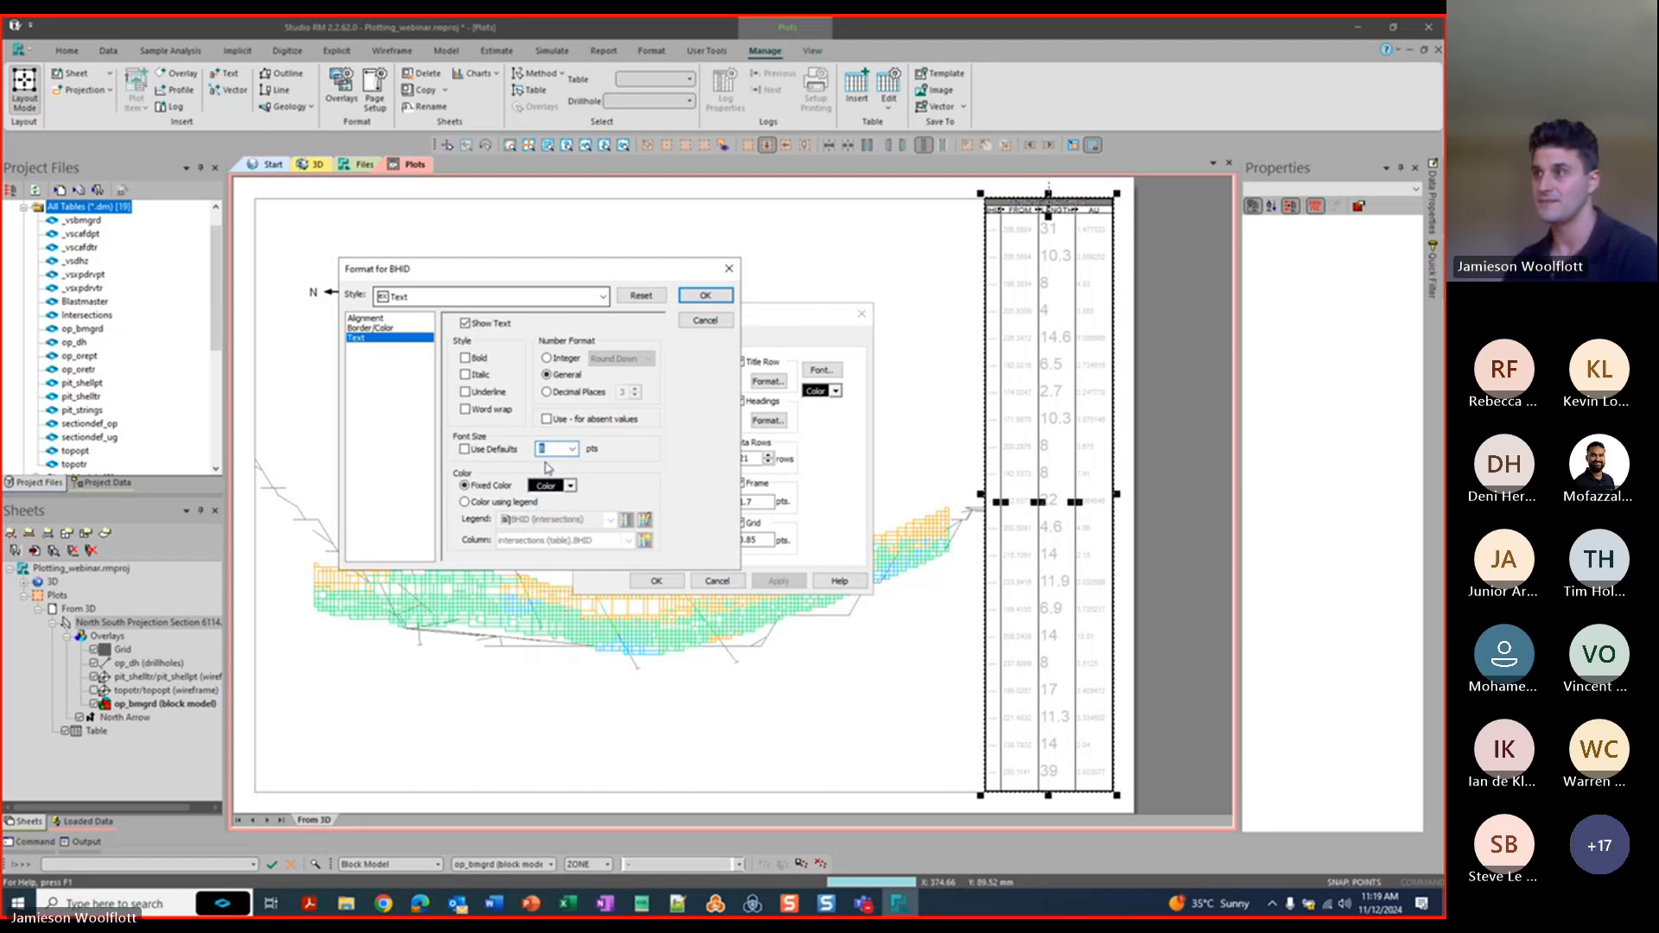
click(704, 296)
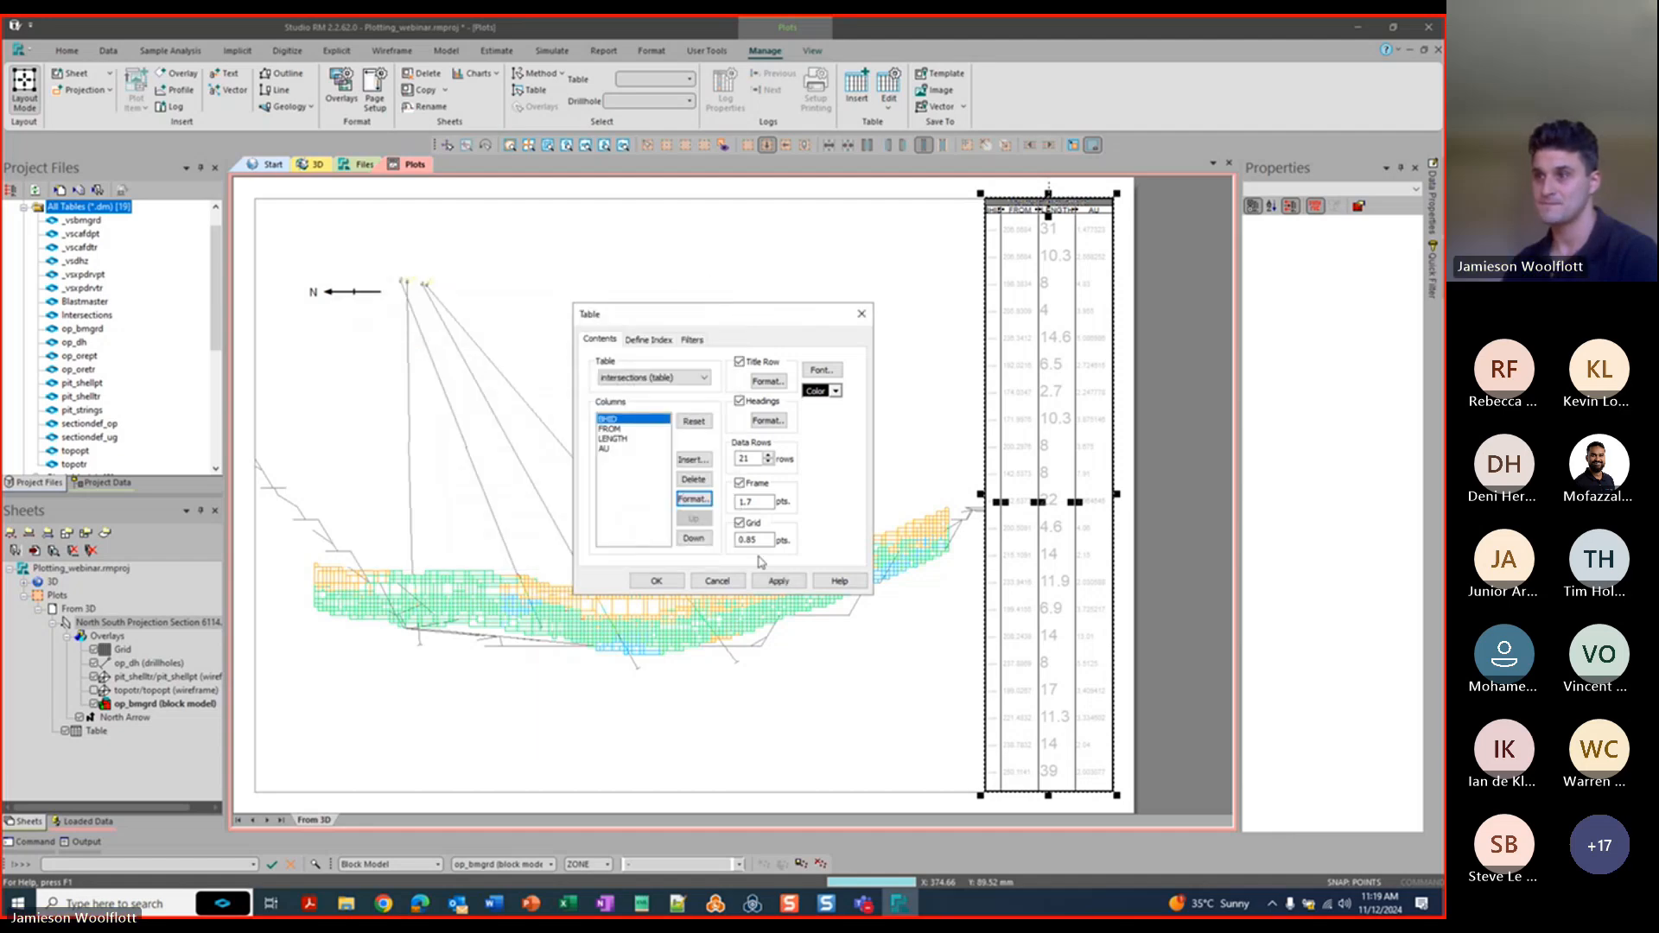
click(780, 584)
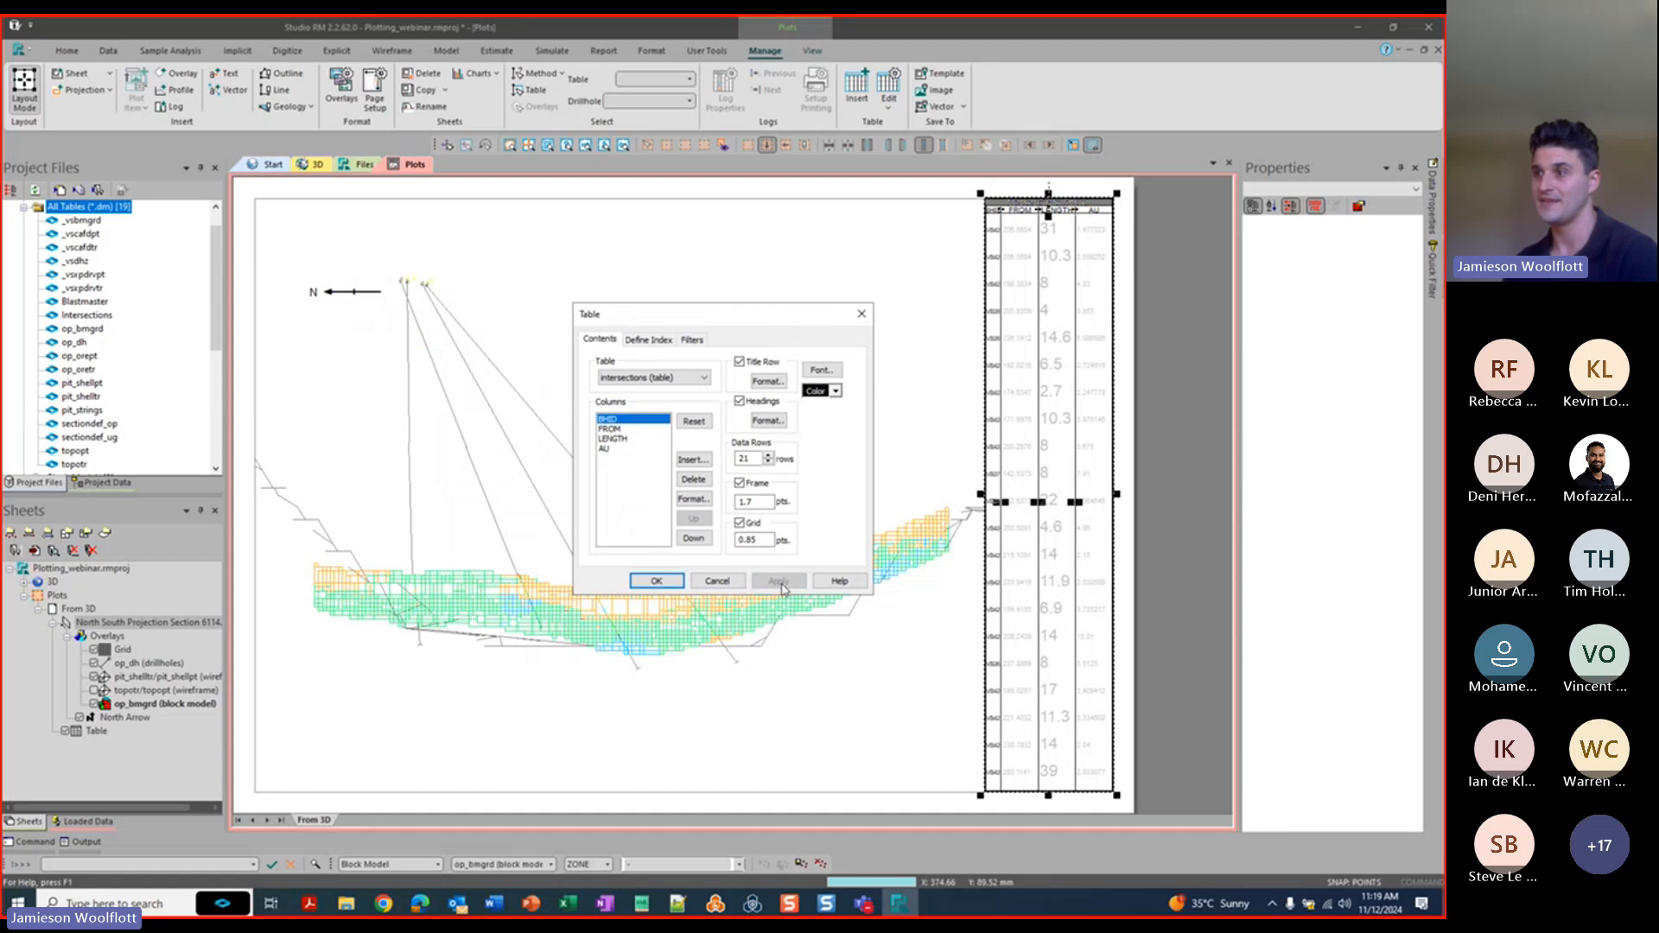
Format the FROM column text with an 8 pt font size instead of the default and a fixed black colour.
click(643, 429)
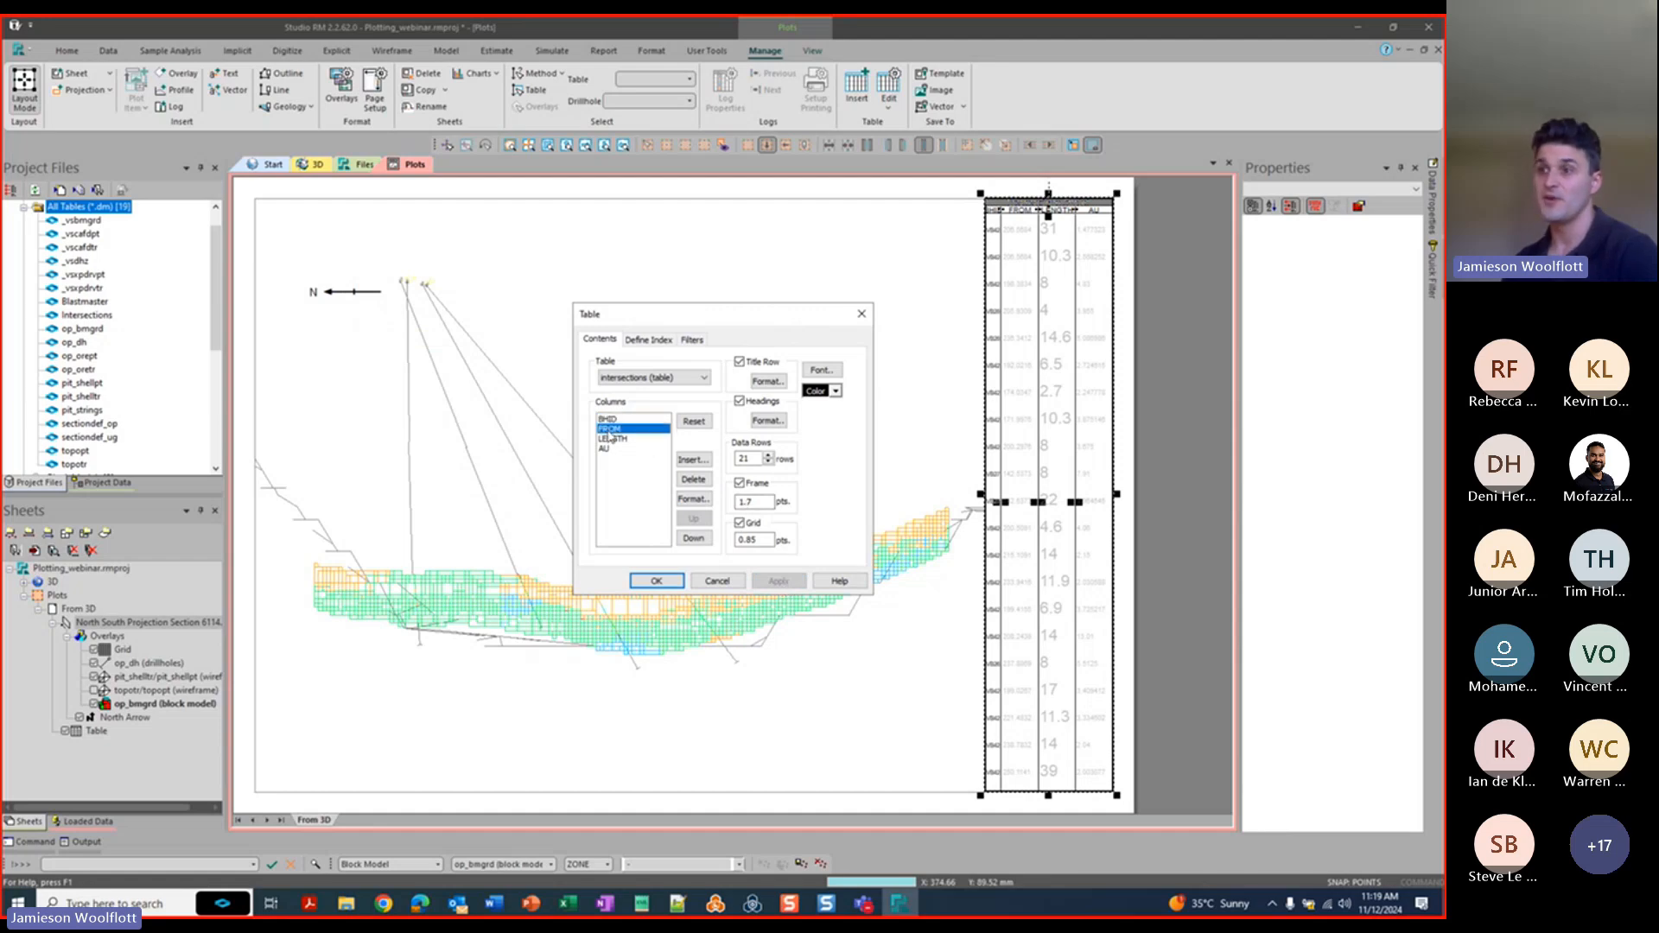
click(690, 505)
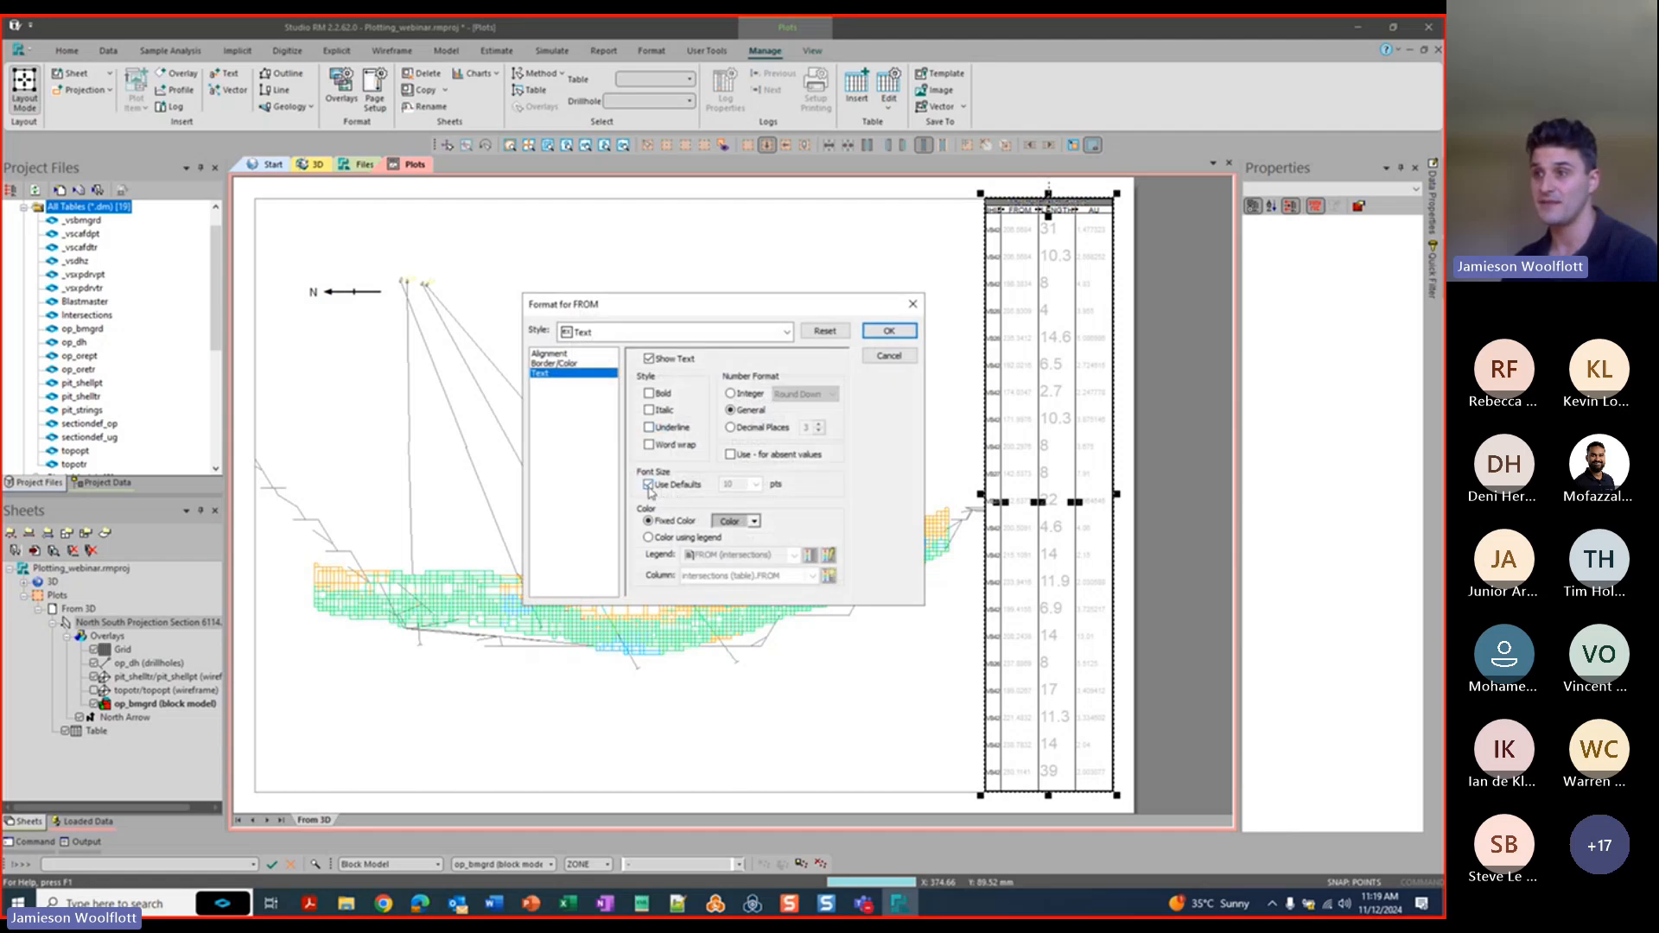
click(648, 485)
click(756, 484)
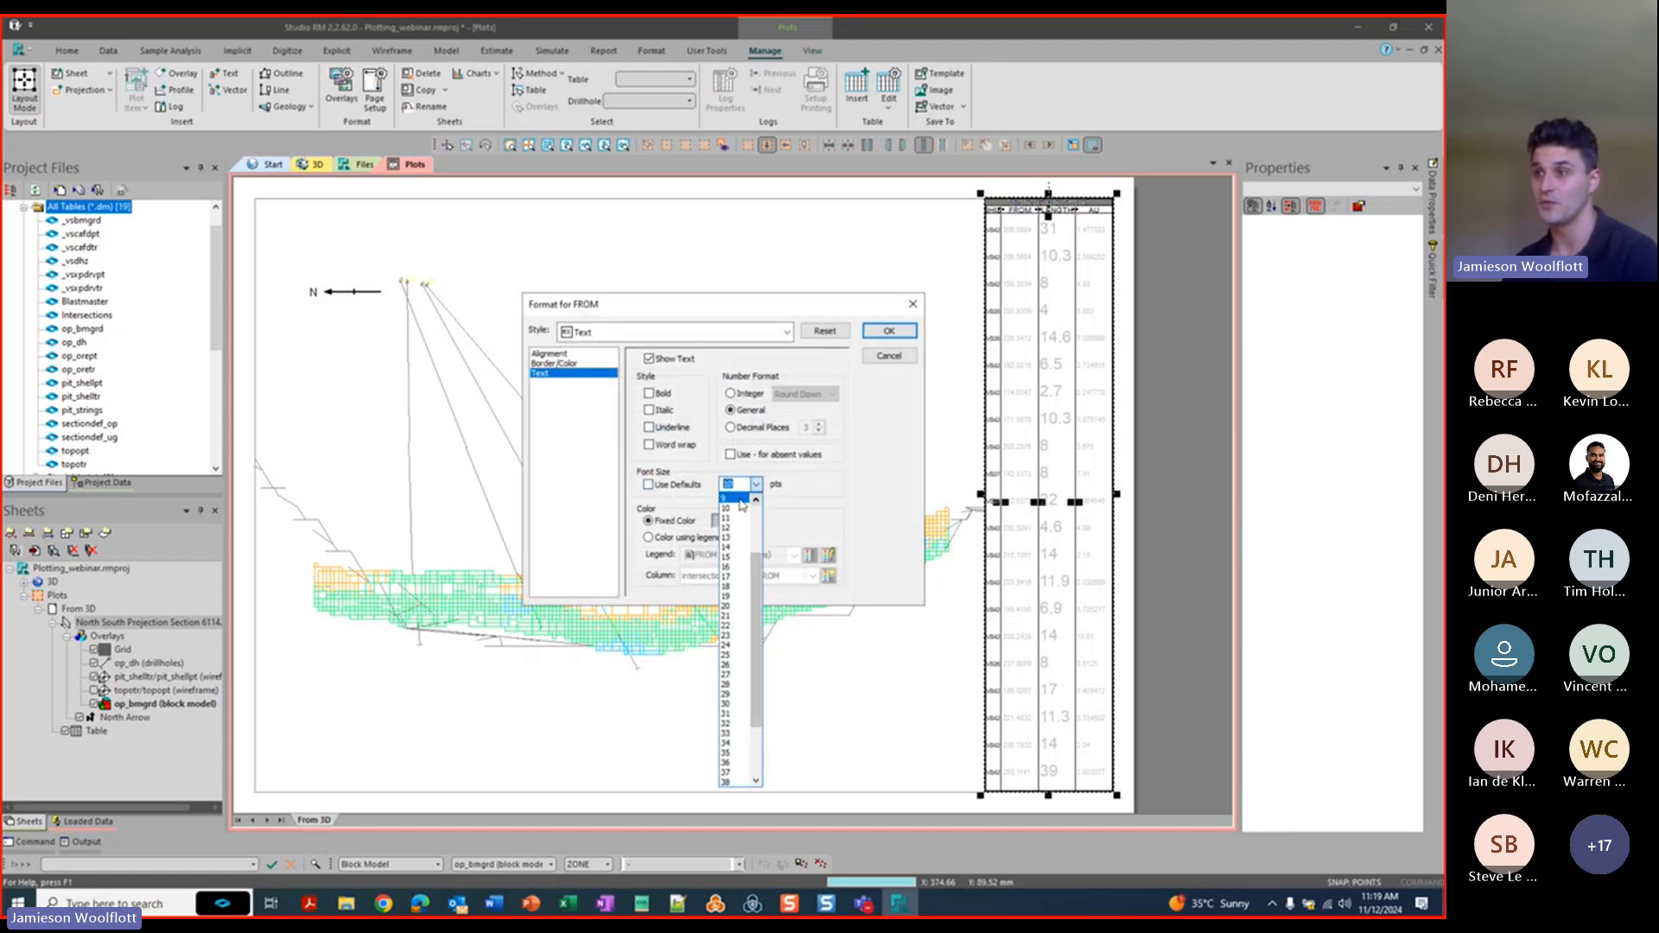
click(756, 499)
click(732, 499)
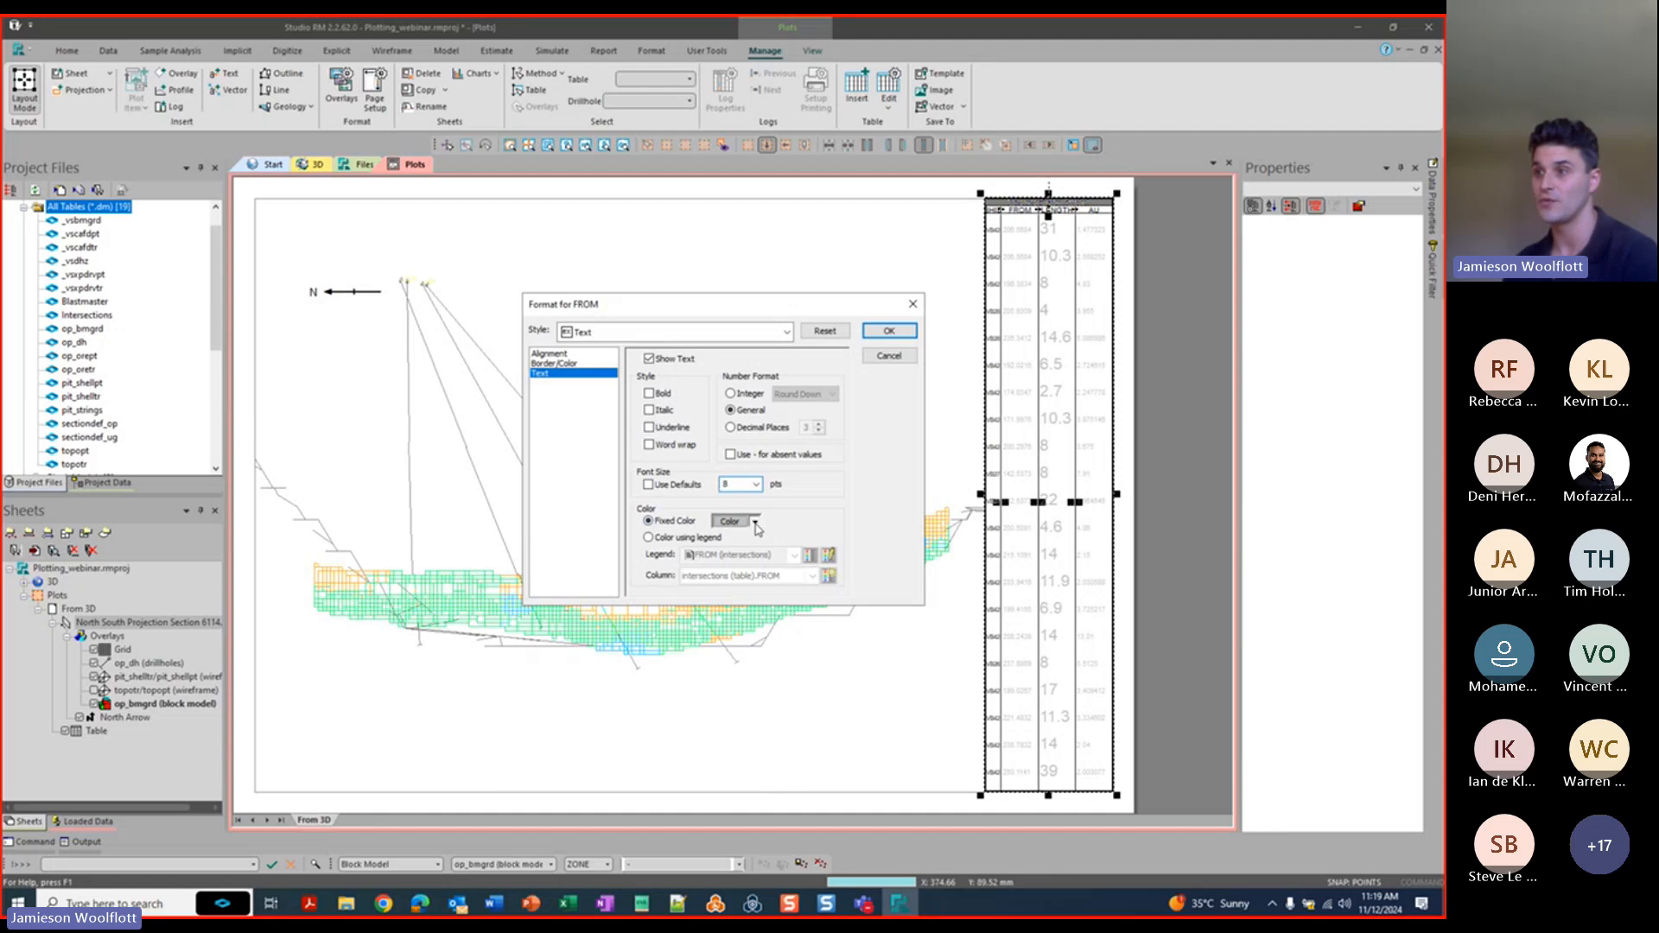
click(755, 522)
click(722, 540)
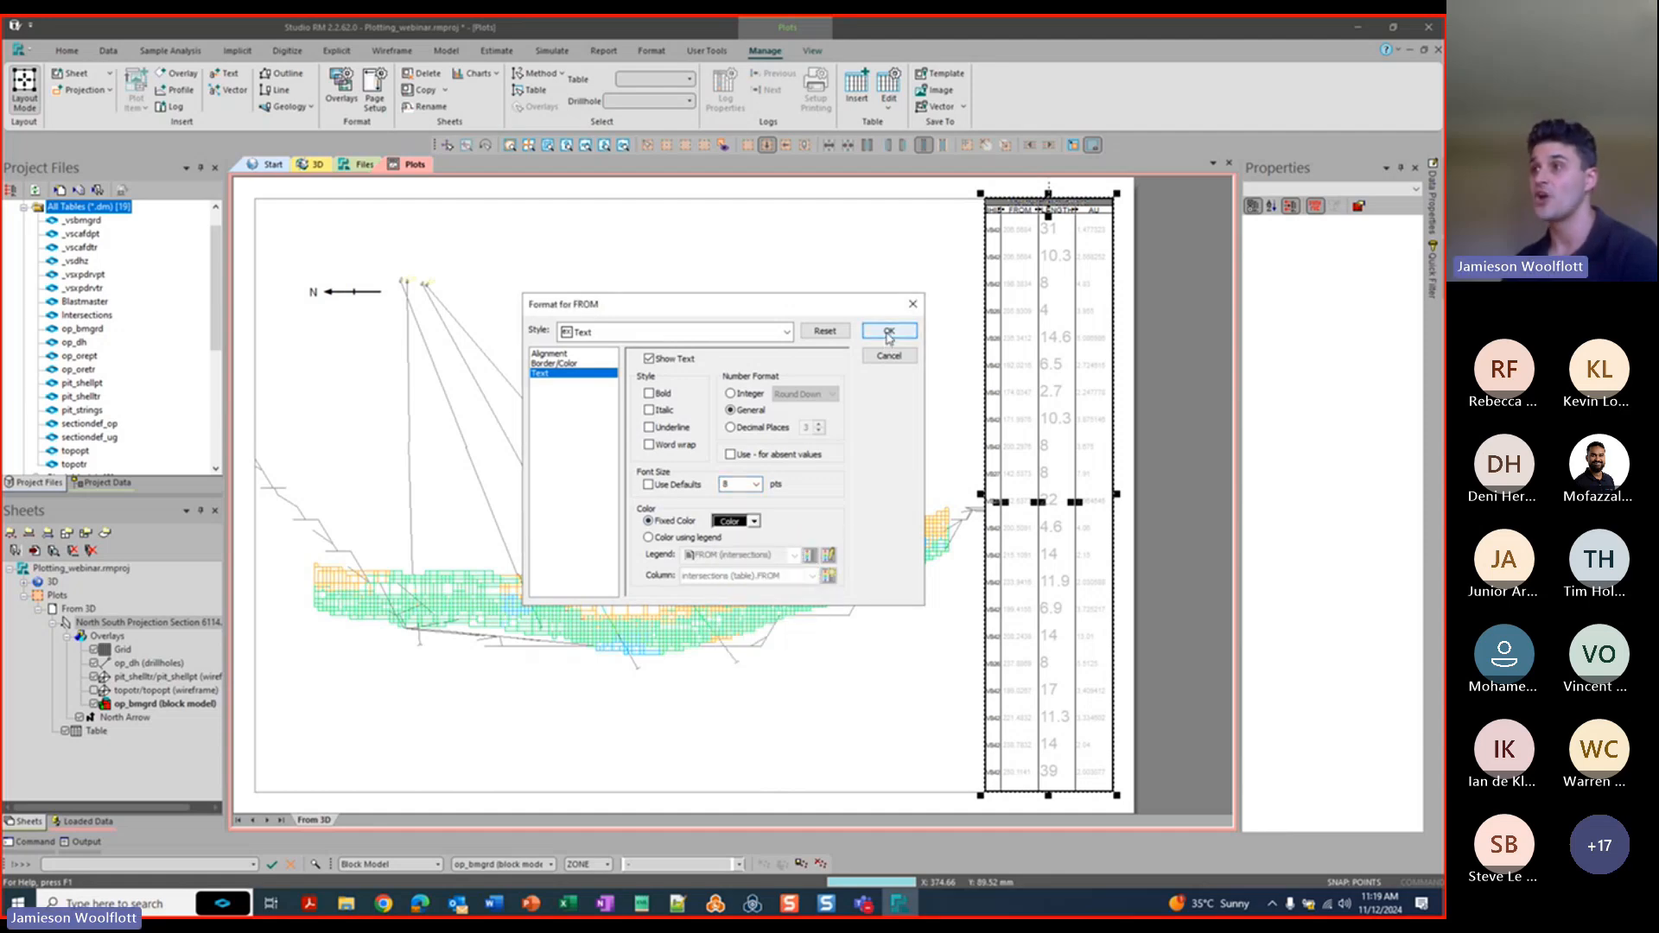
Display the FROM column values with 1 decimal place and accept the column format.
click(730, 427)
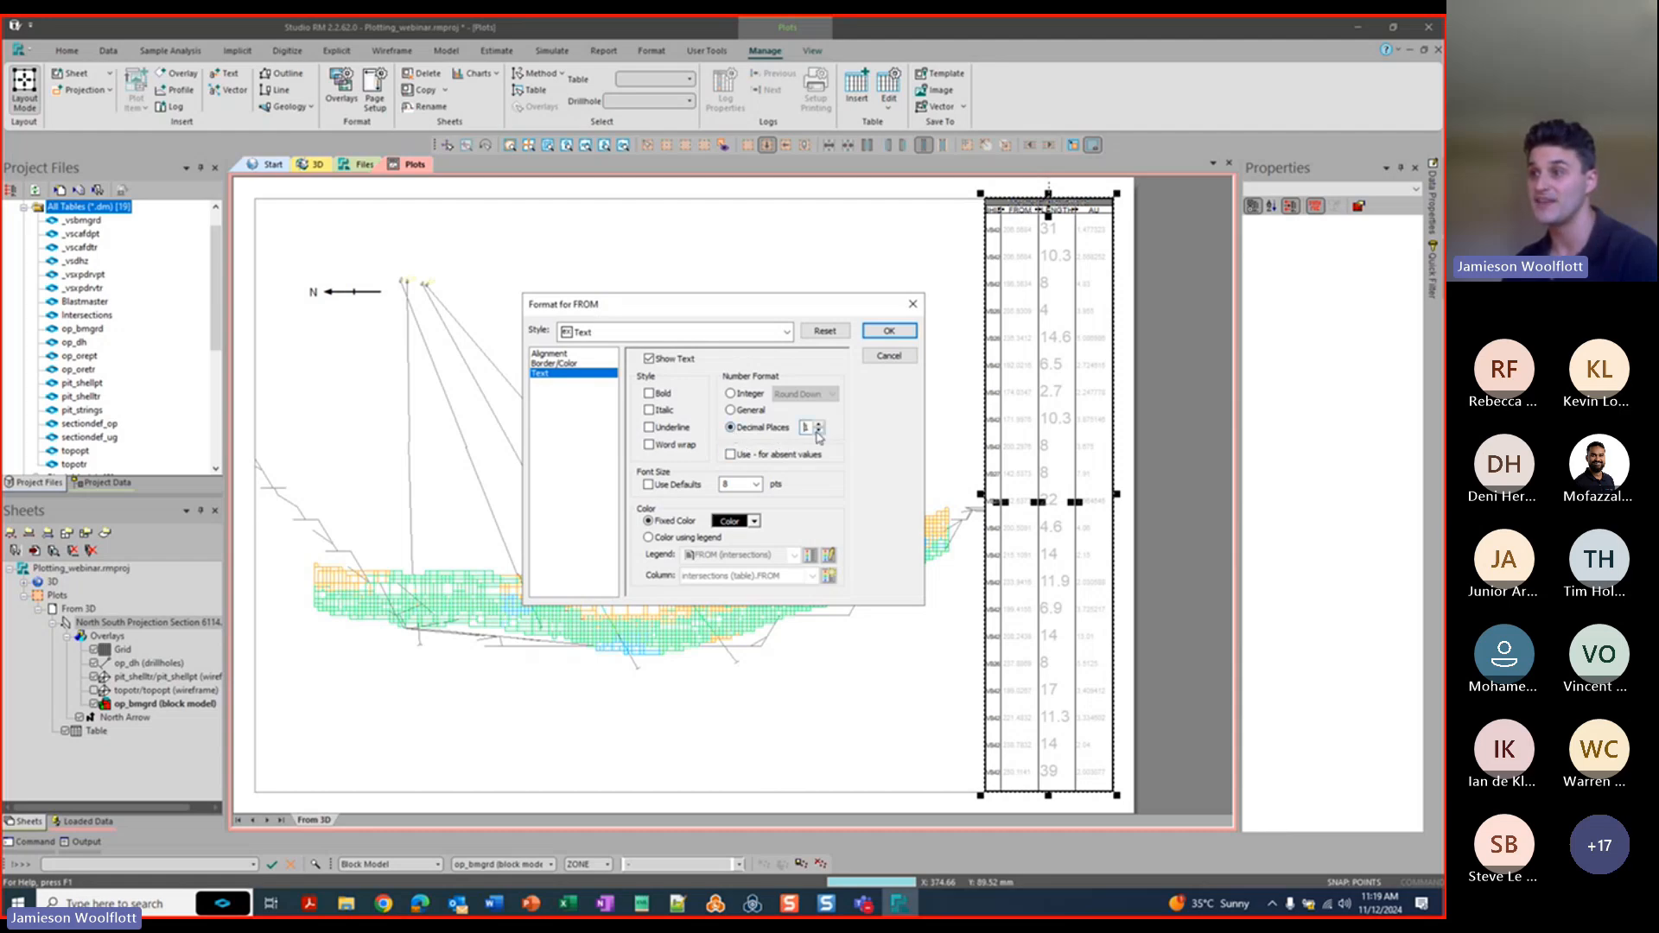
click(819, 433)
click(889, 331)
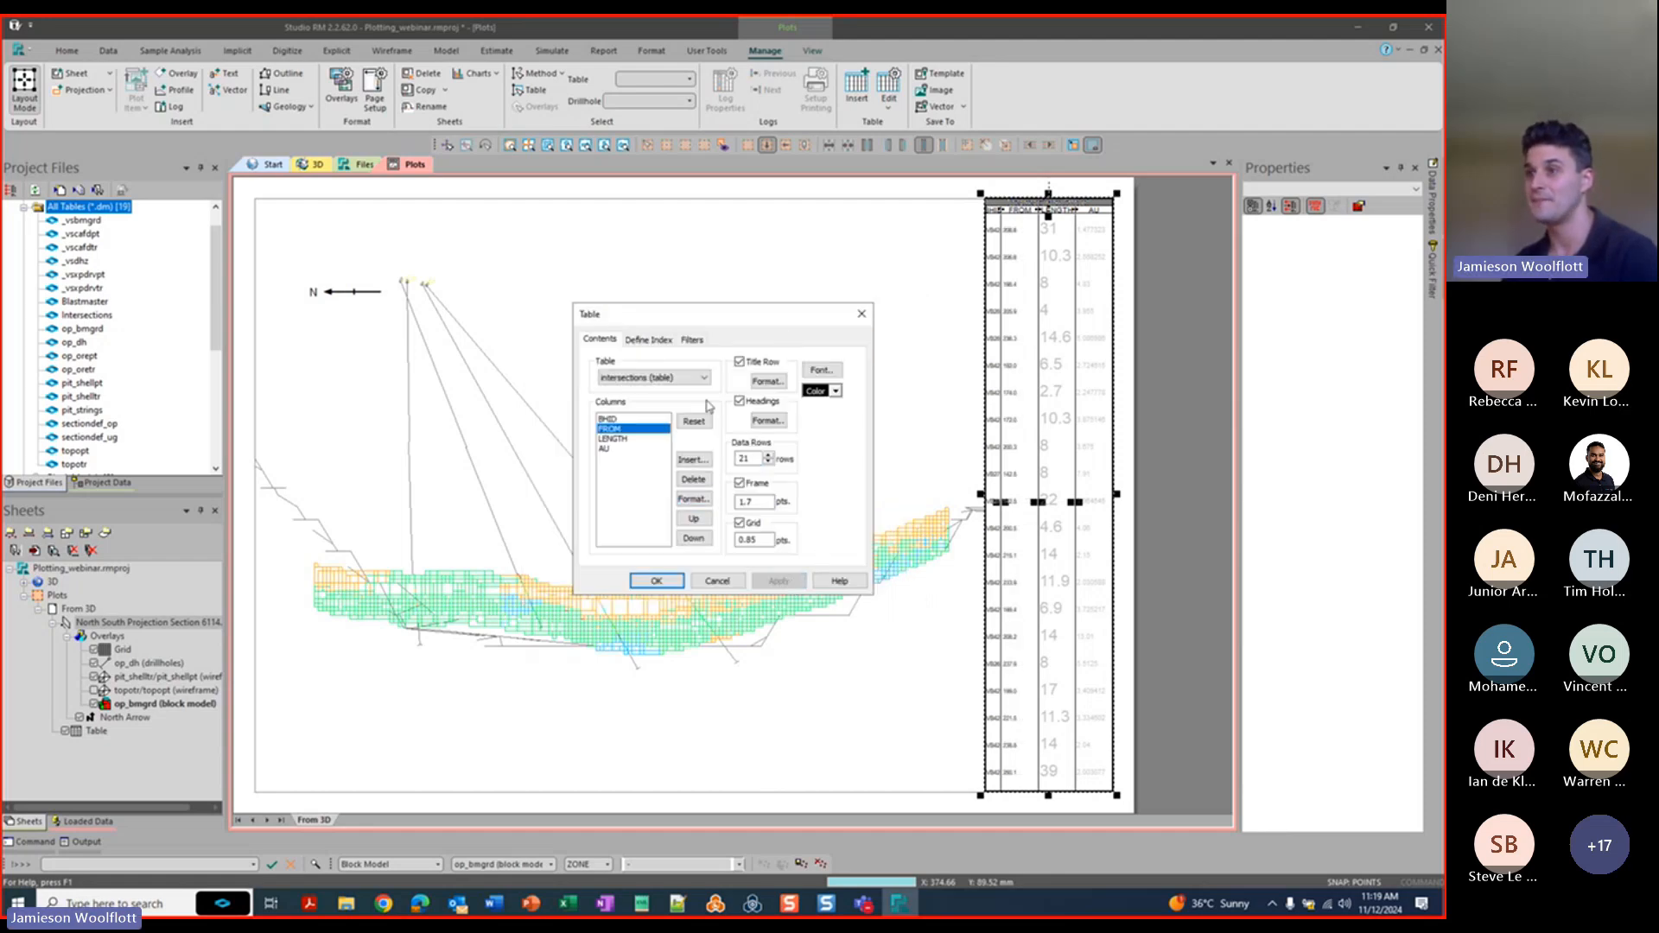
Format the LENGTH column text with an 8 pt font size instead of the default and a fixed black colour.
click(619, 439)
click(701, 503)
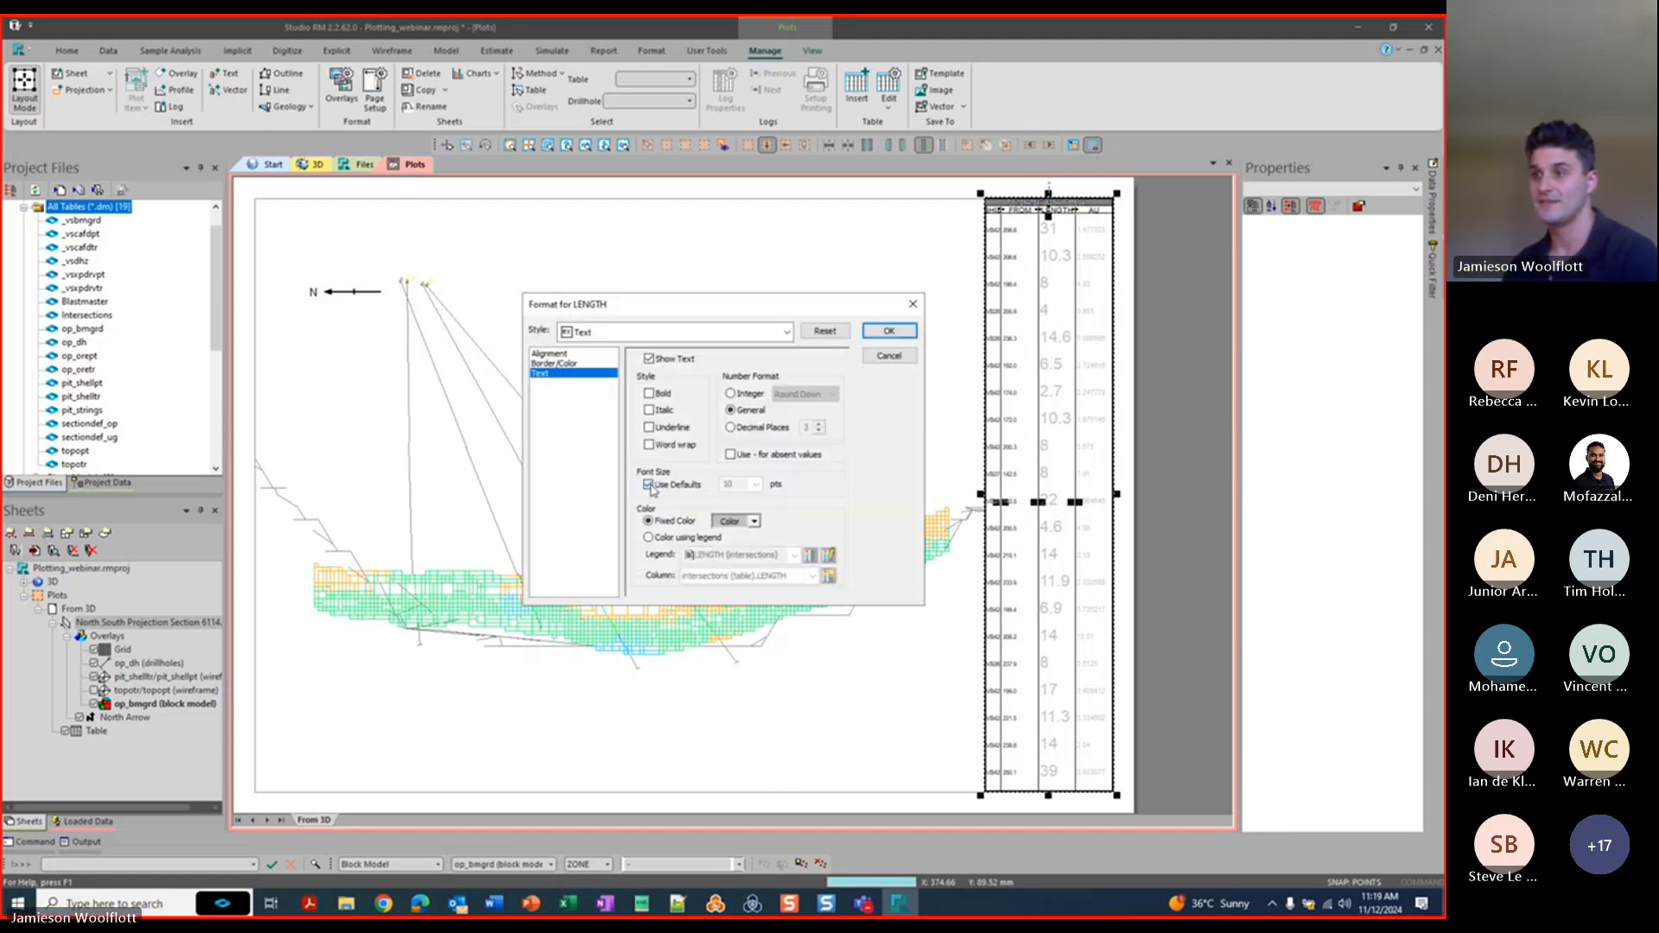
click(650, 484)
click(756, 484)
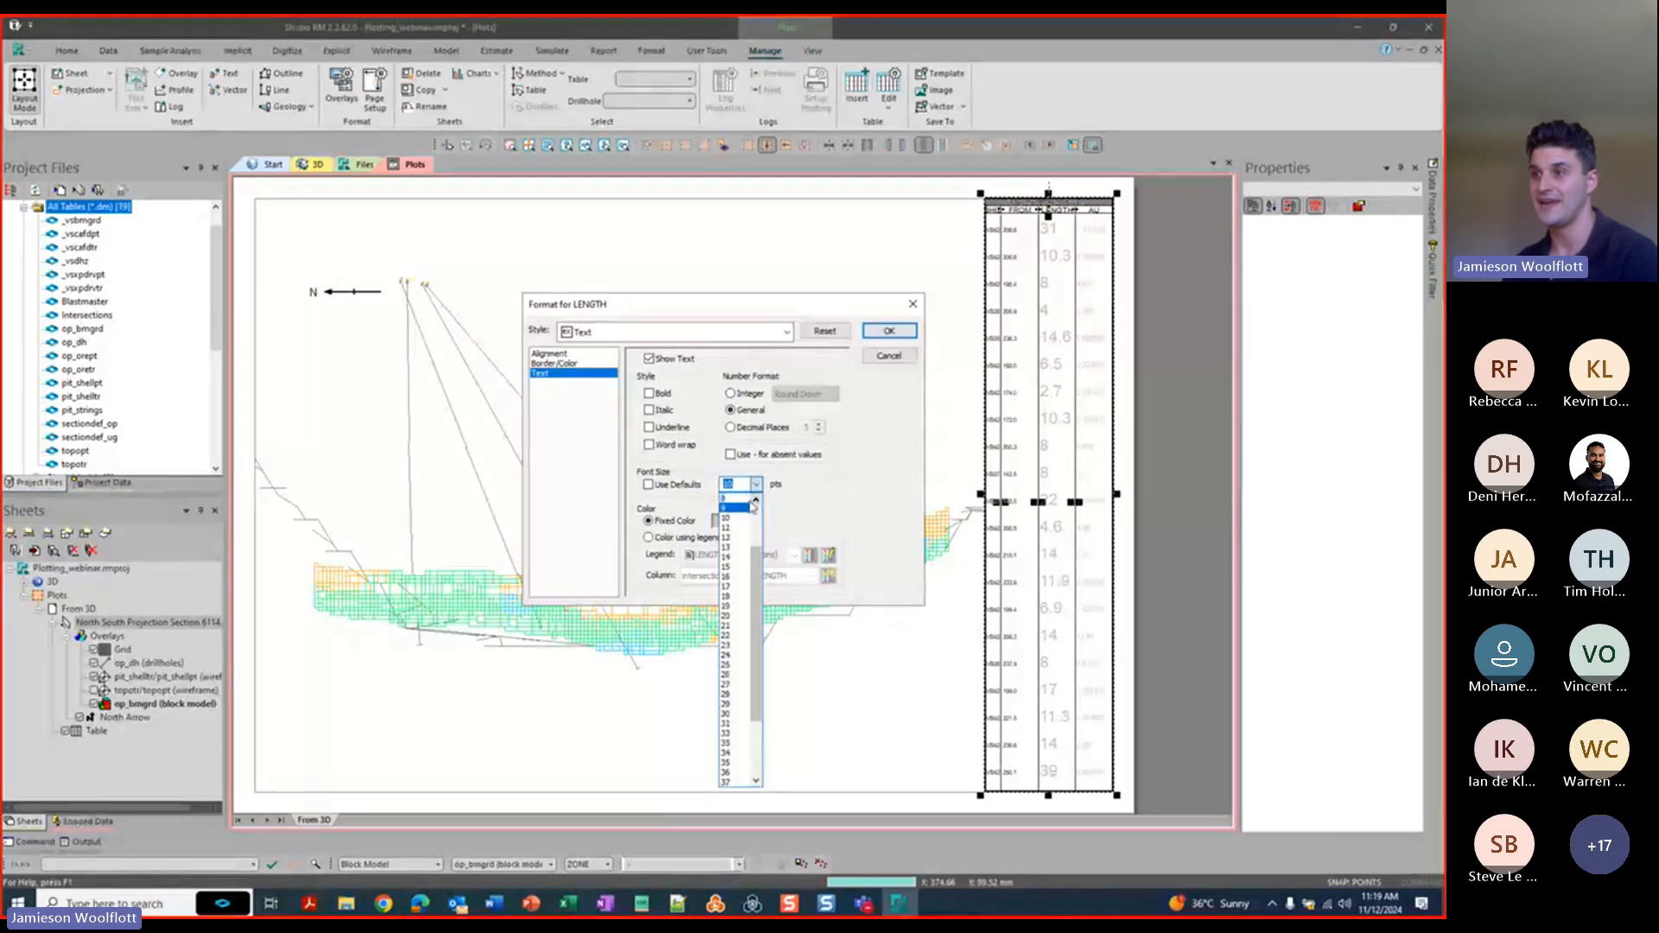
click(733, 498)
click(754, 521)
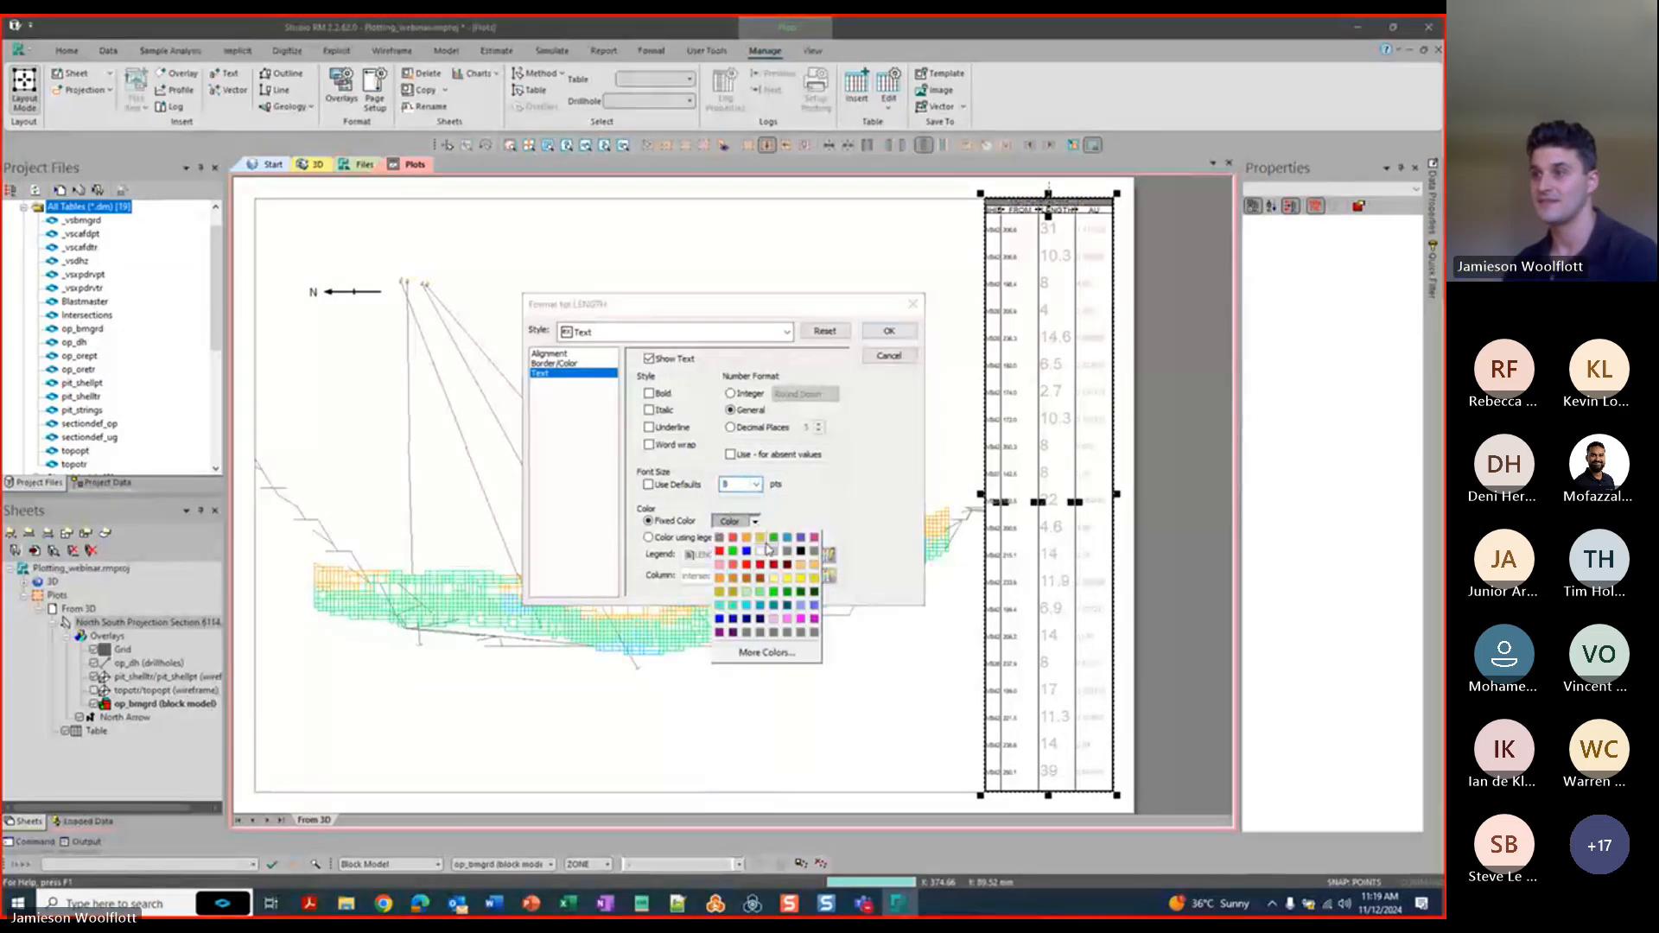
click(801, 551)
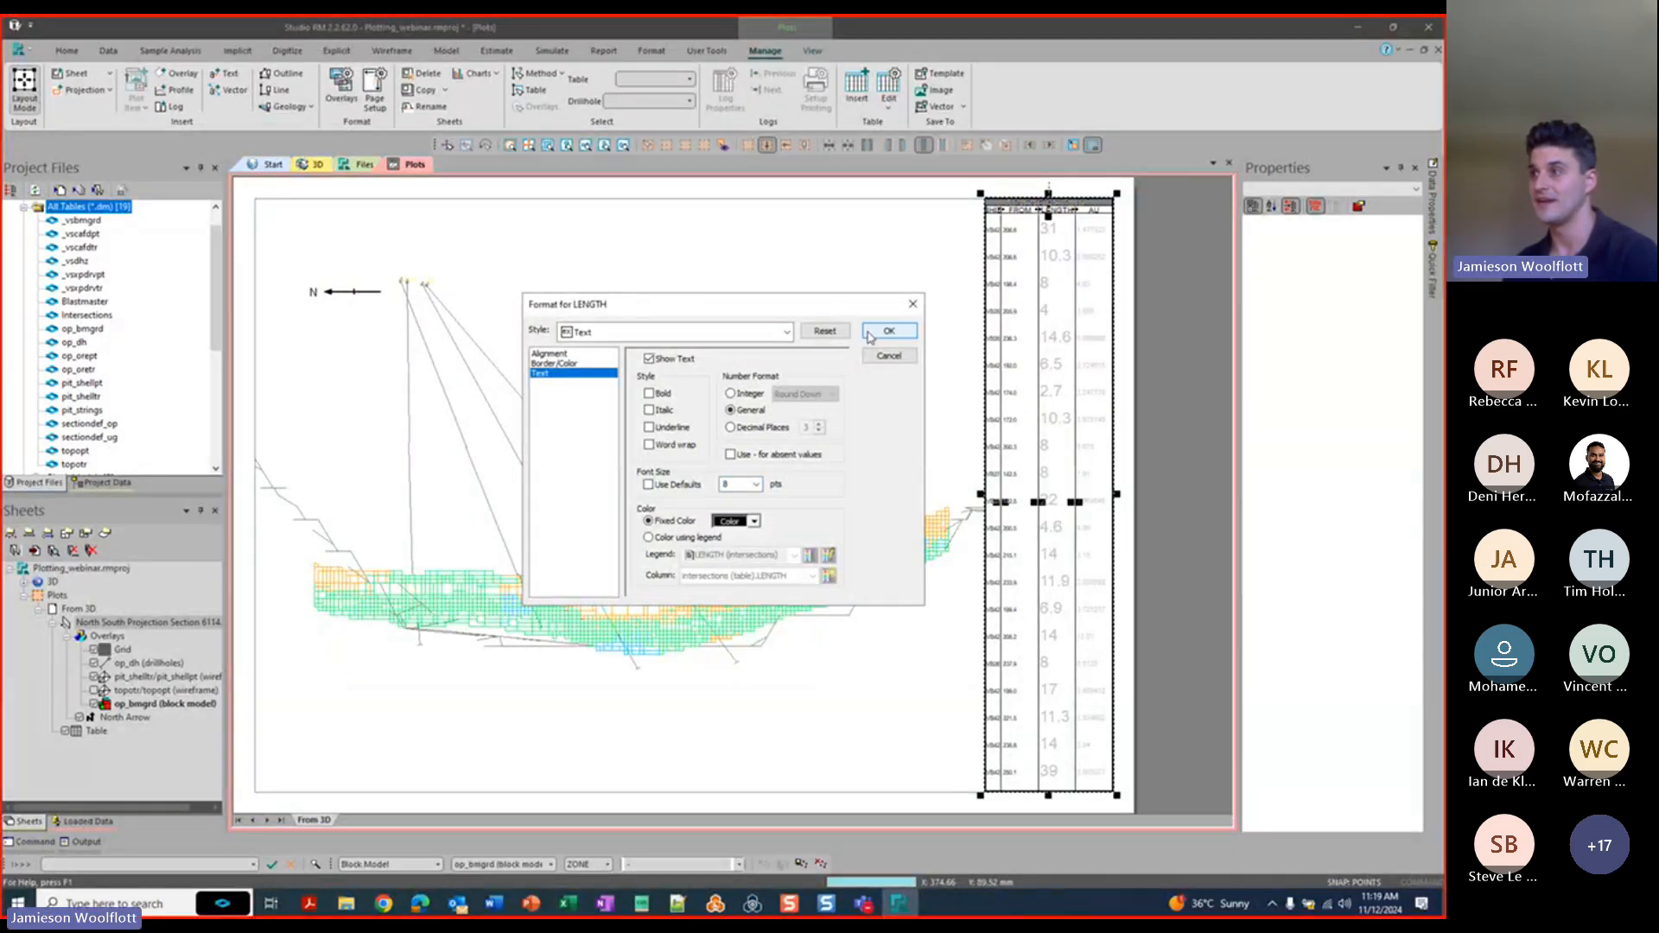
Switch the LENGTH column's number format to decimal places, reduce the number of decimals, and accept the format.
click(765, 428)
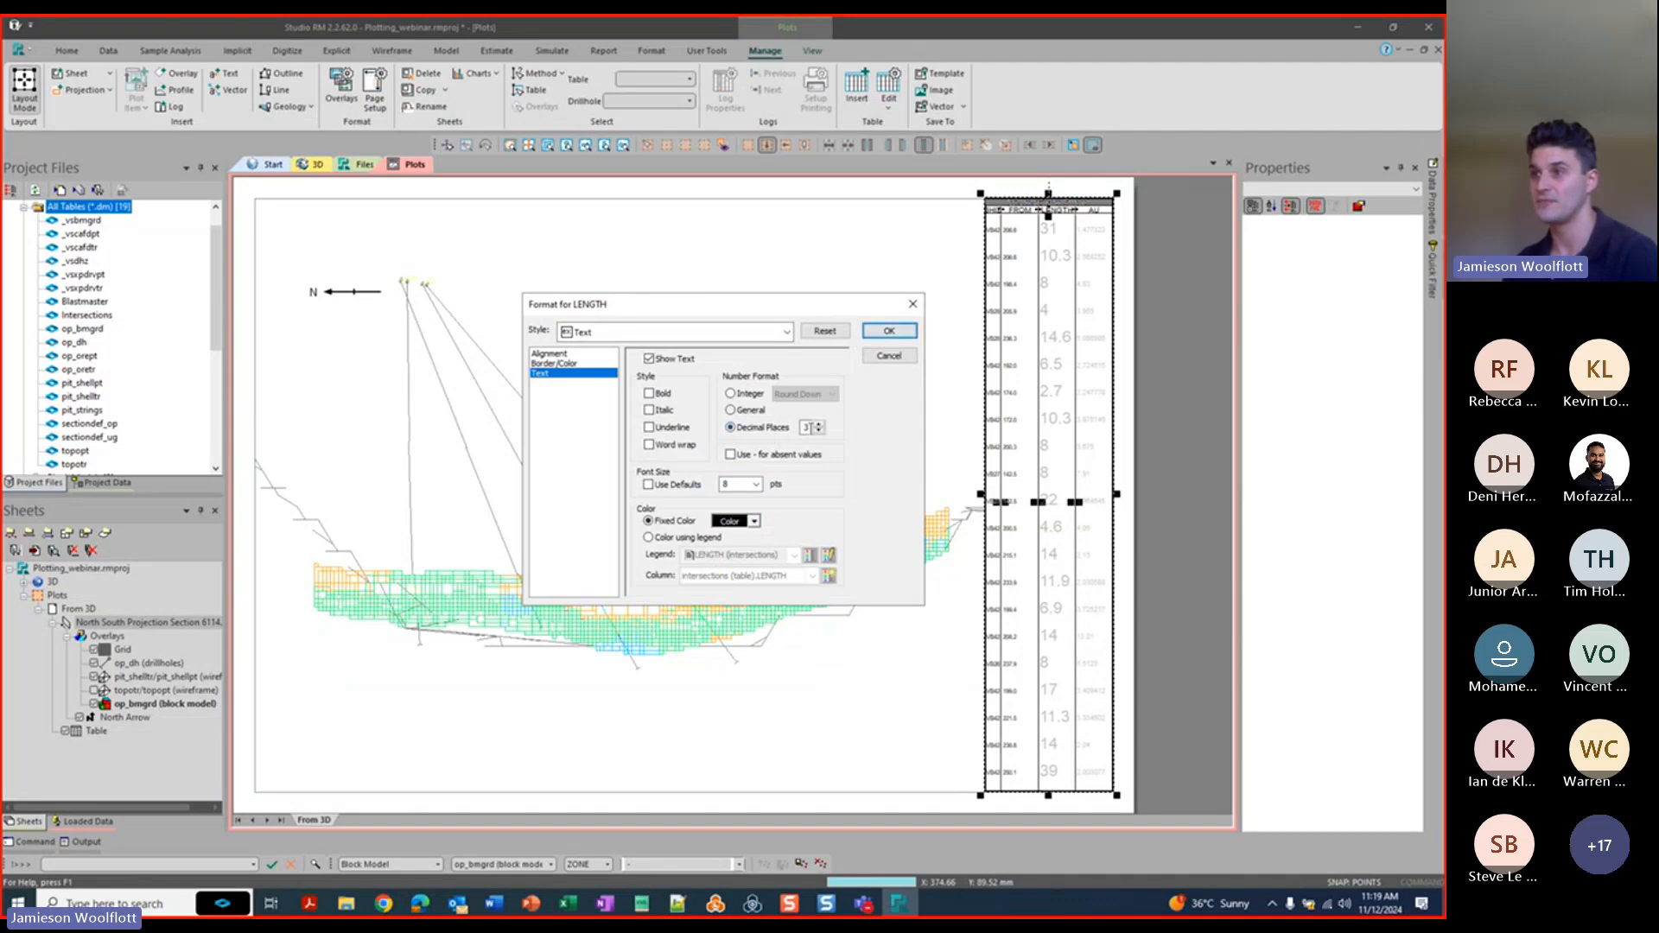
click(817, 432)
click(885, 332)
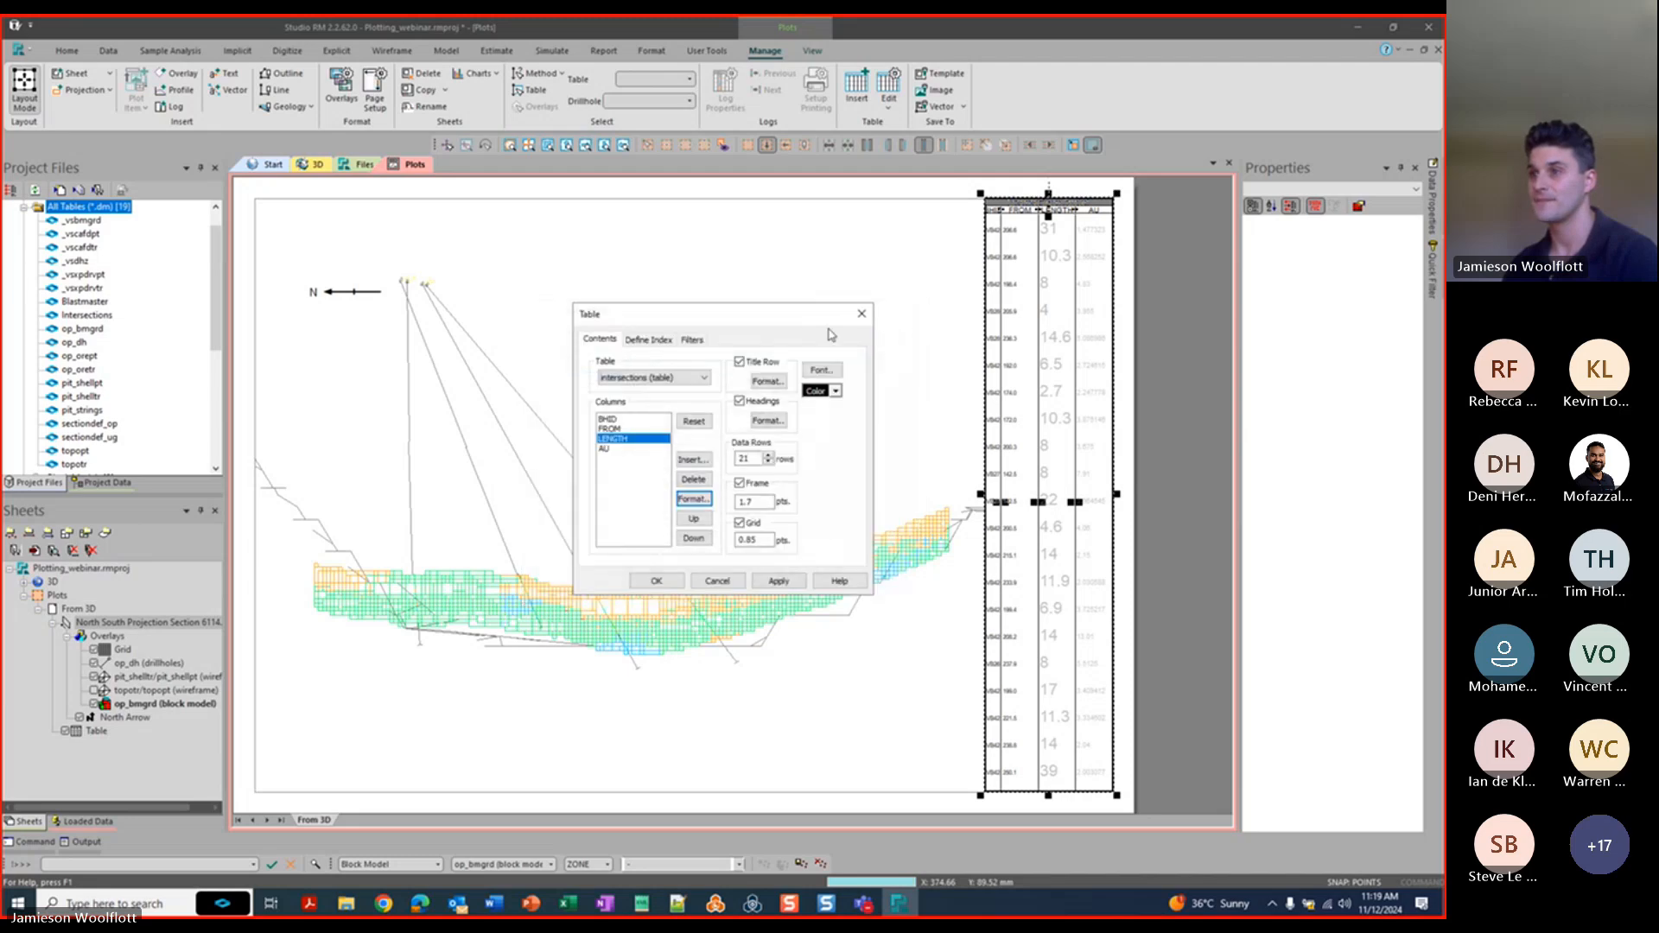
Format the AU column text at 8 pt in black, with its values shown to 2 decimal places.
click(605, 449)
click(693, 499)
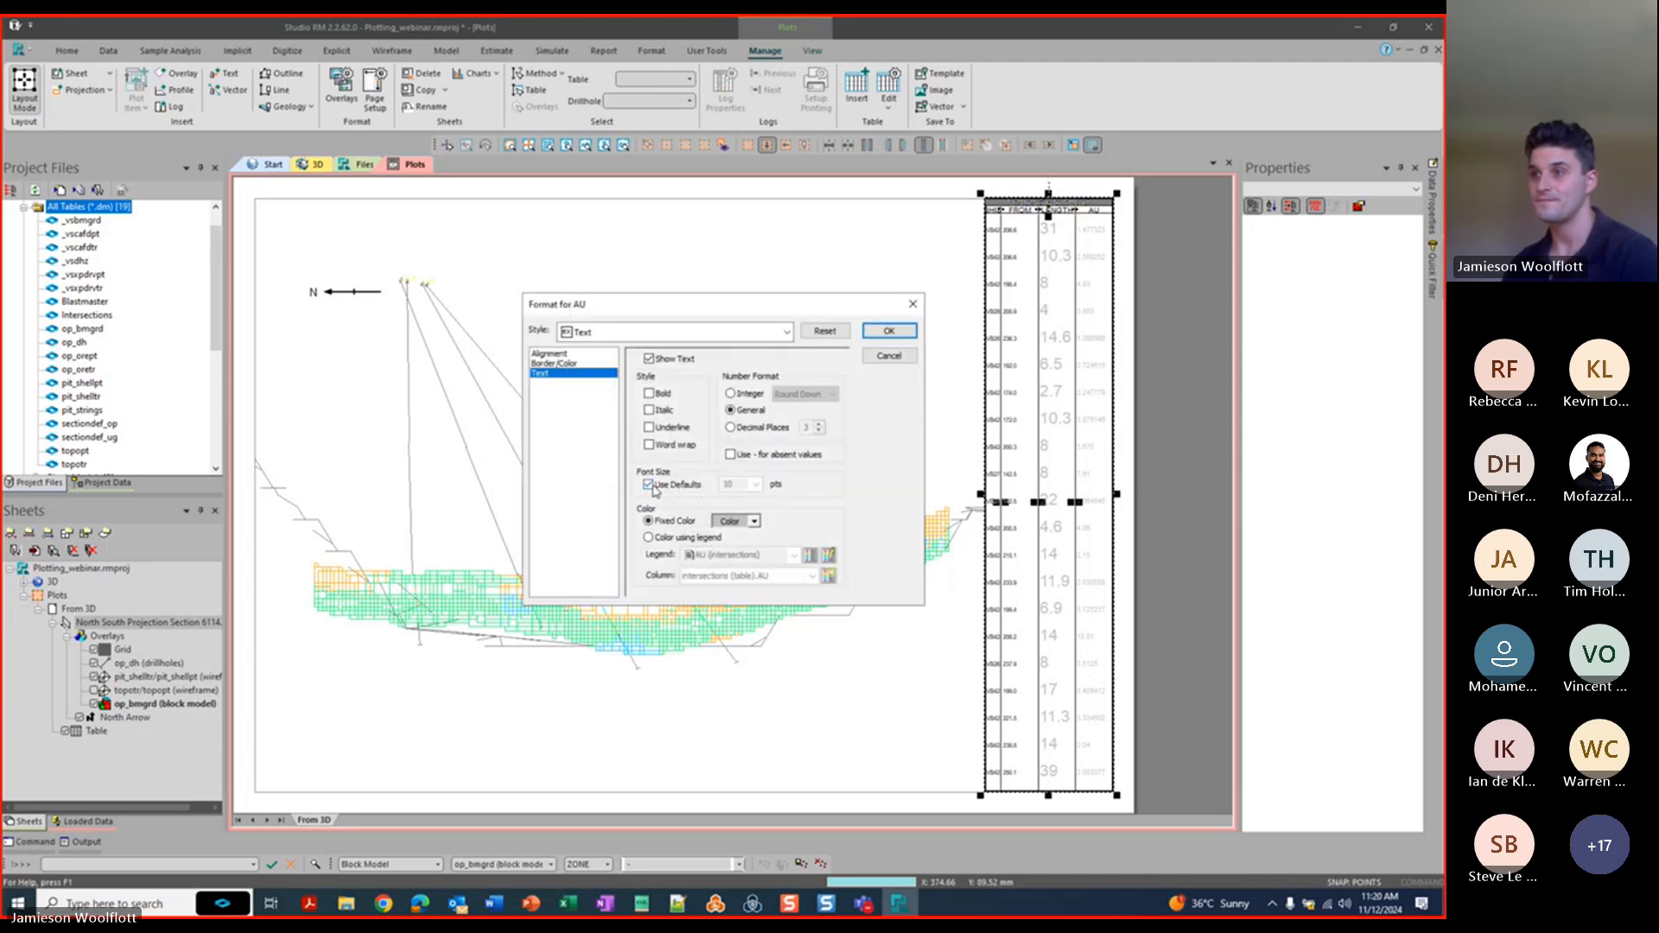
click(755, 488)
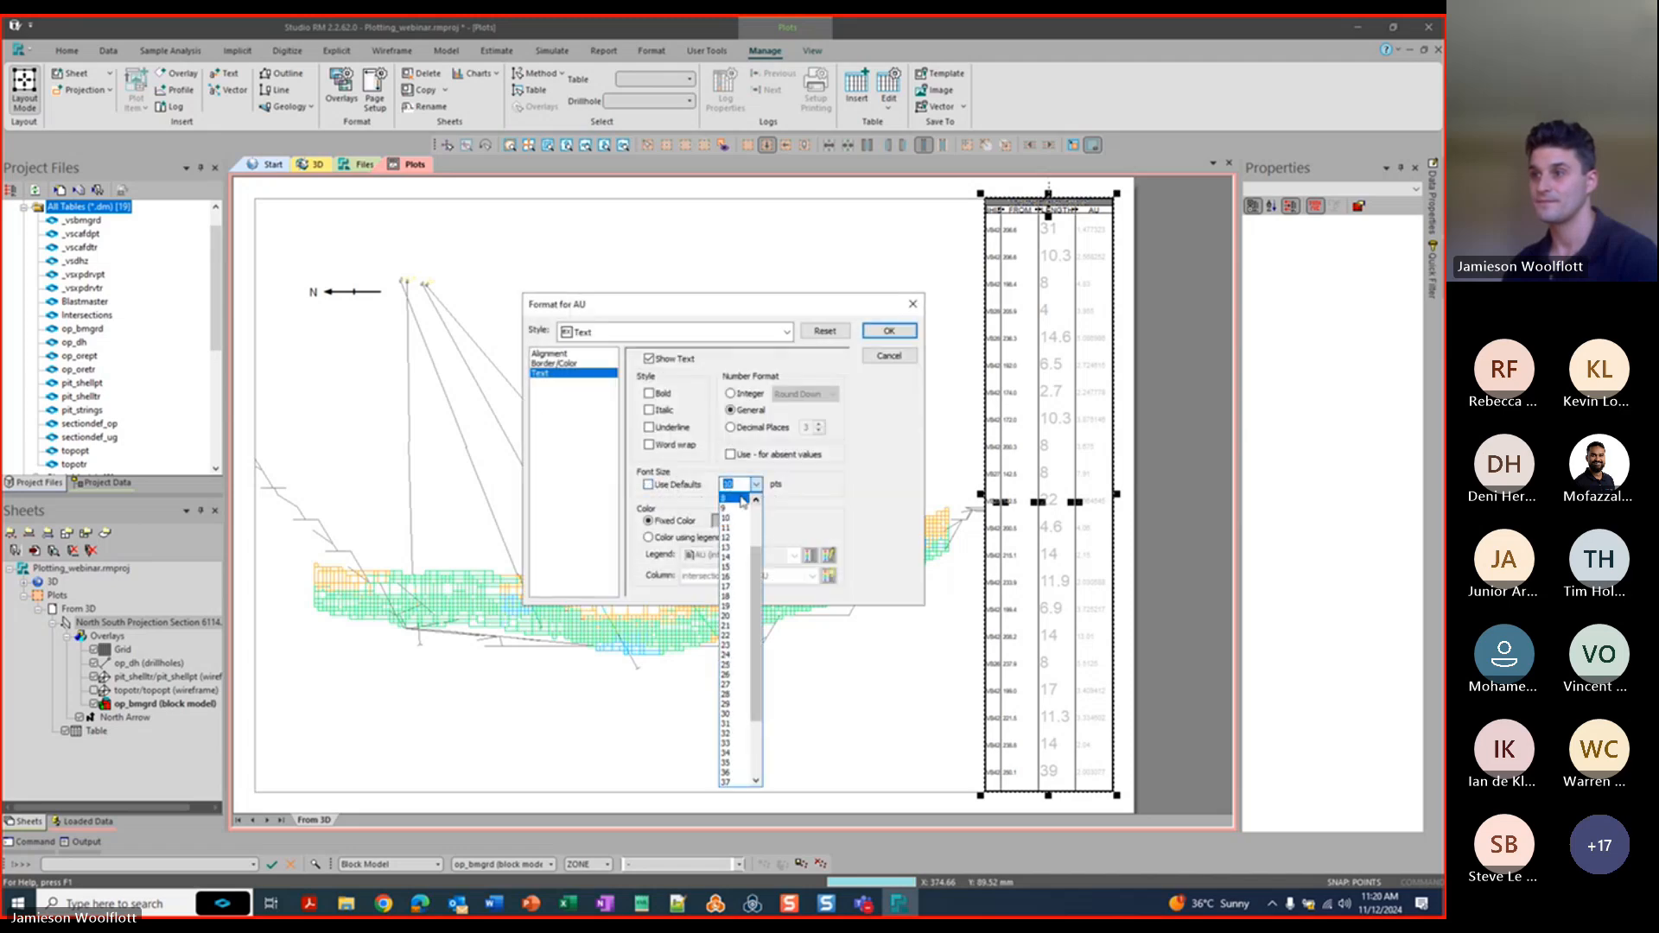
click(741, 502)
click(755, 521)
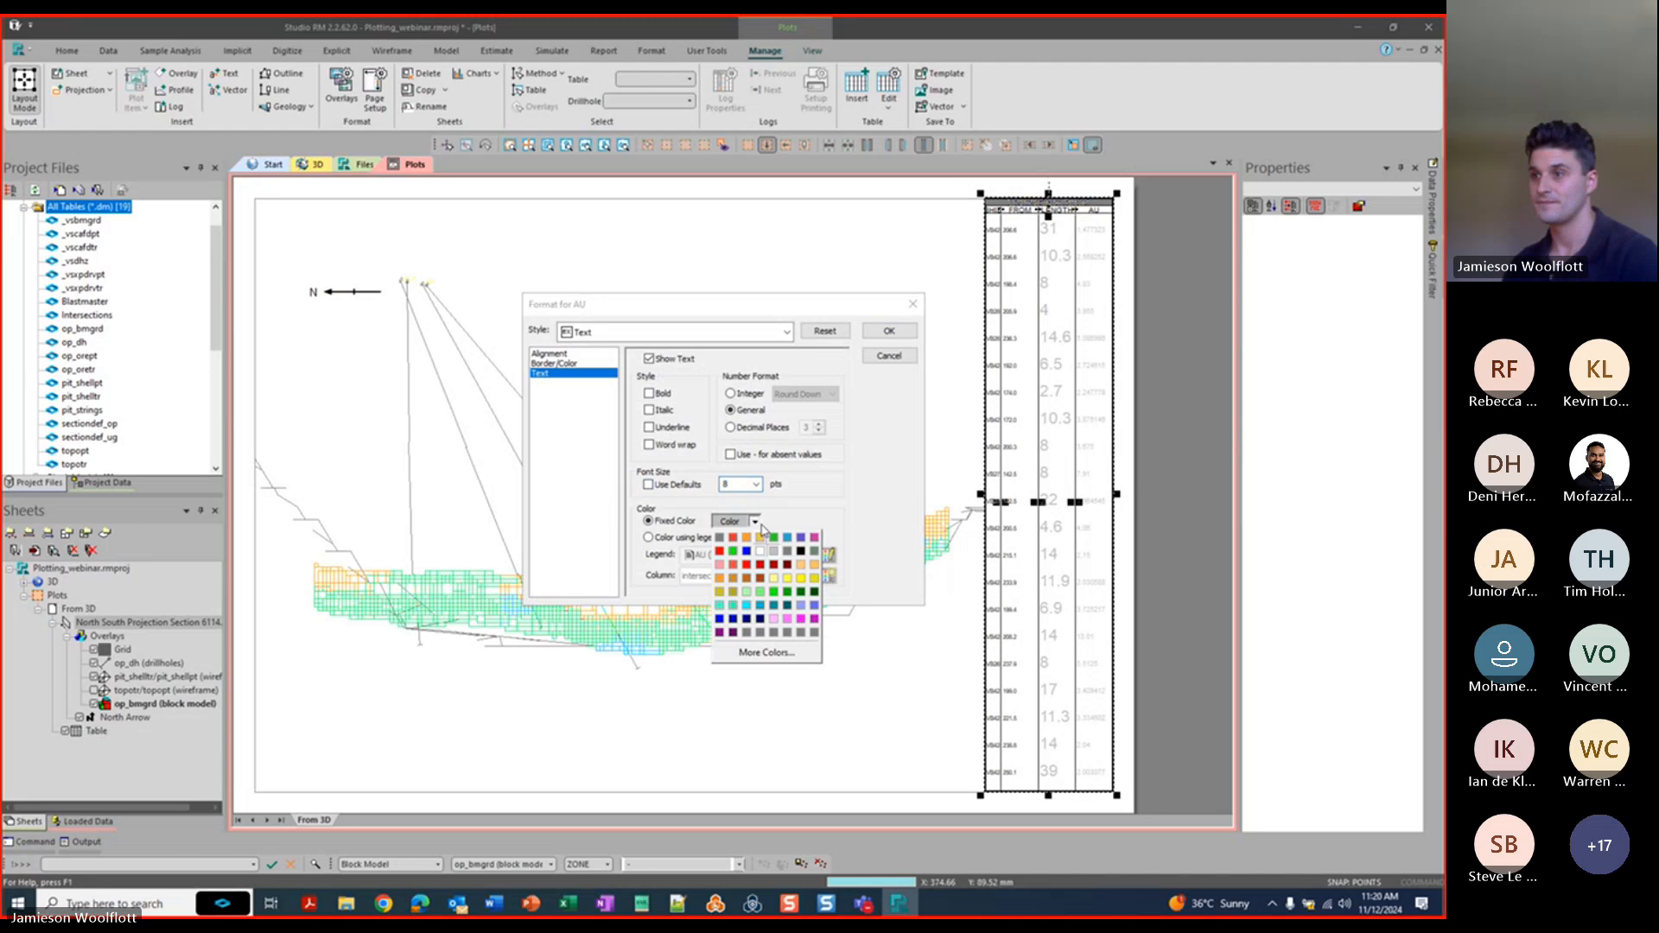
click(799, 552)
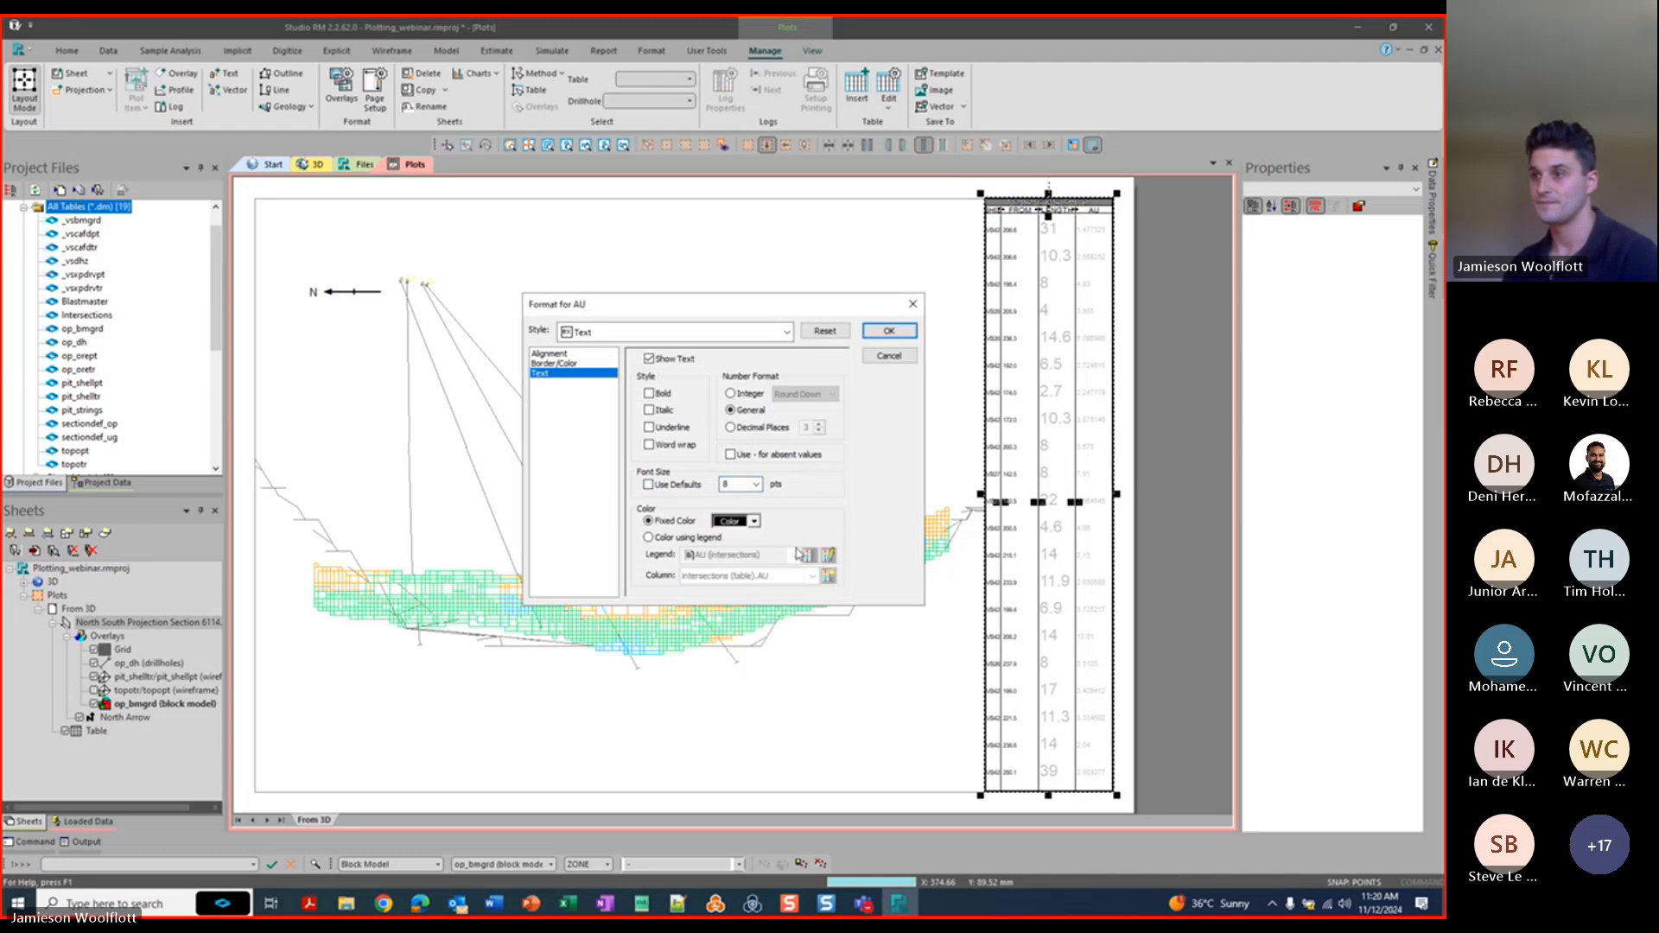
click(731, 427)
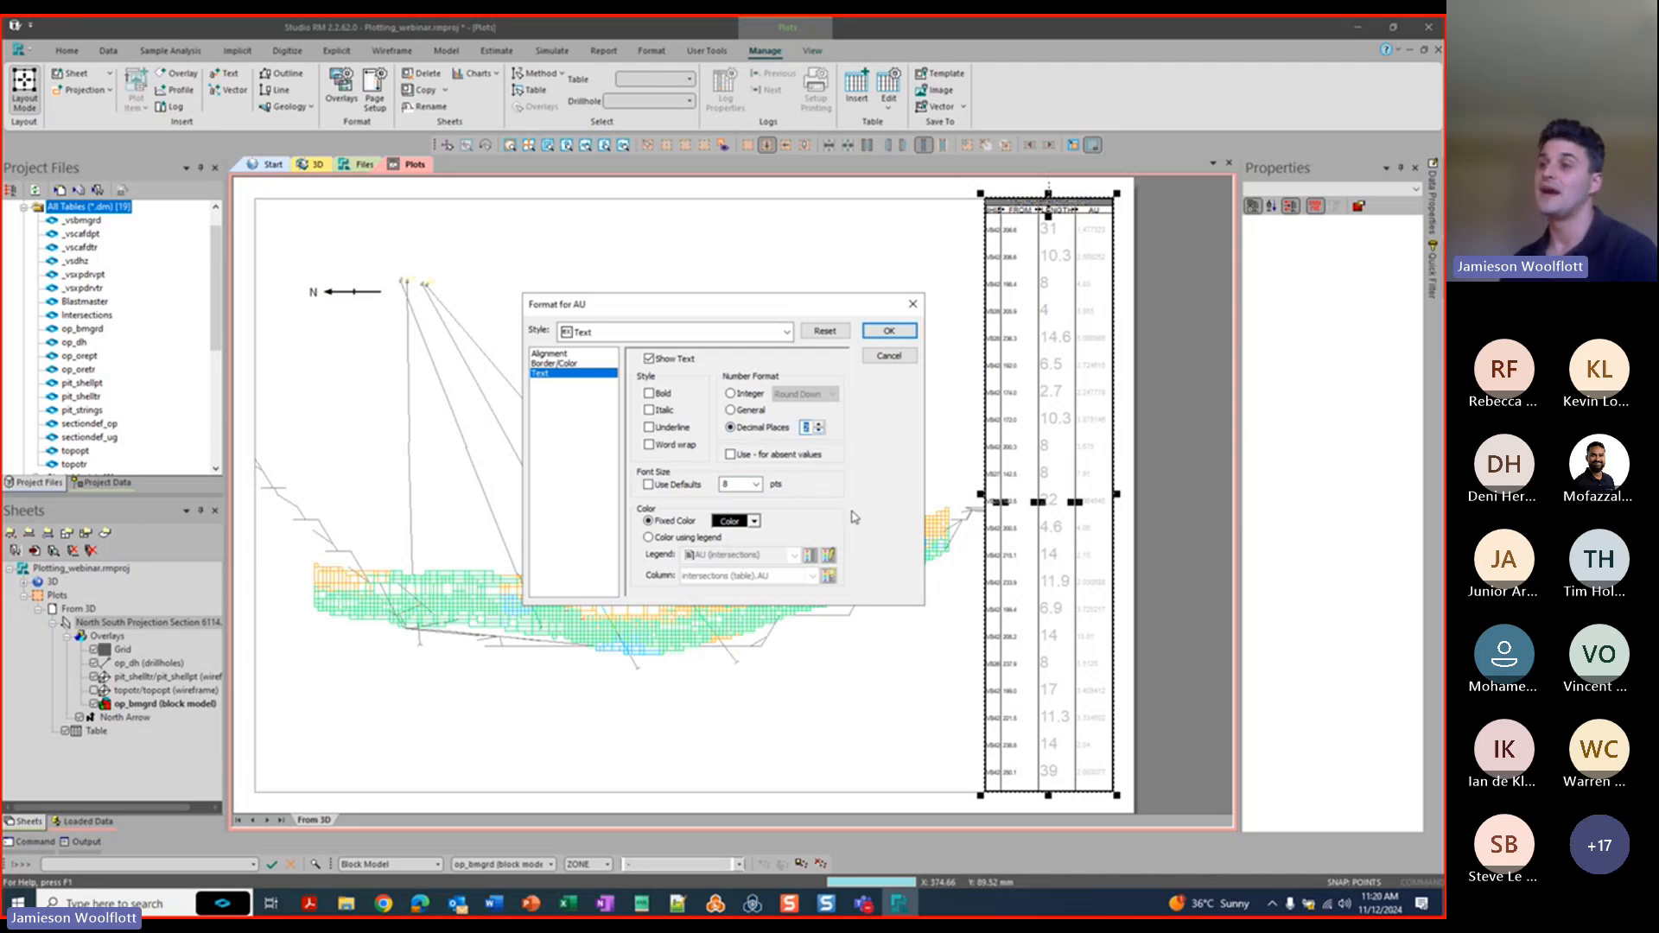
Colour the AU column text by legend instead of a fixed colour, choosing the AU legend.
click(648, 537)
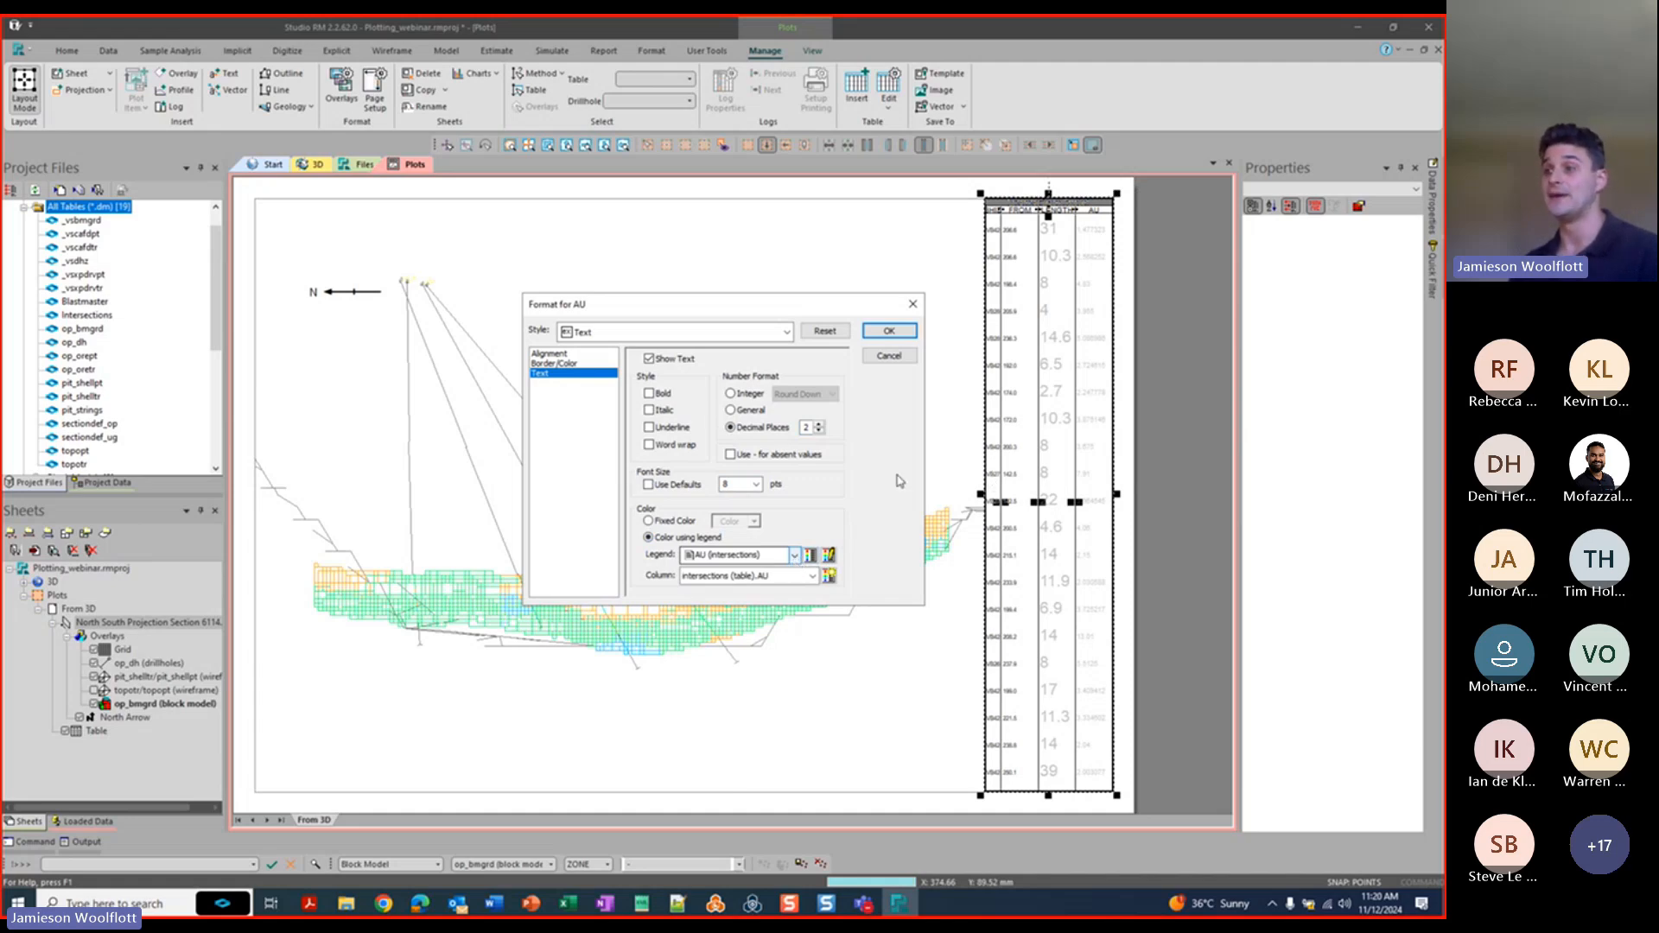
click(796, 556)
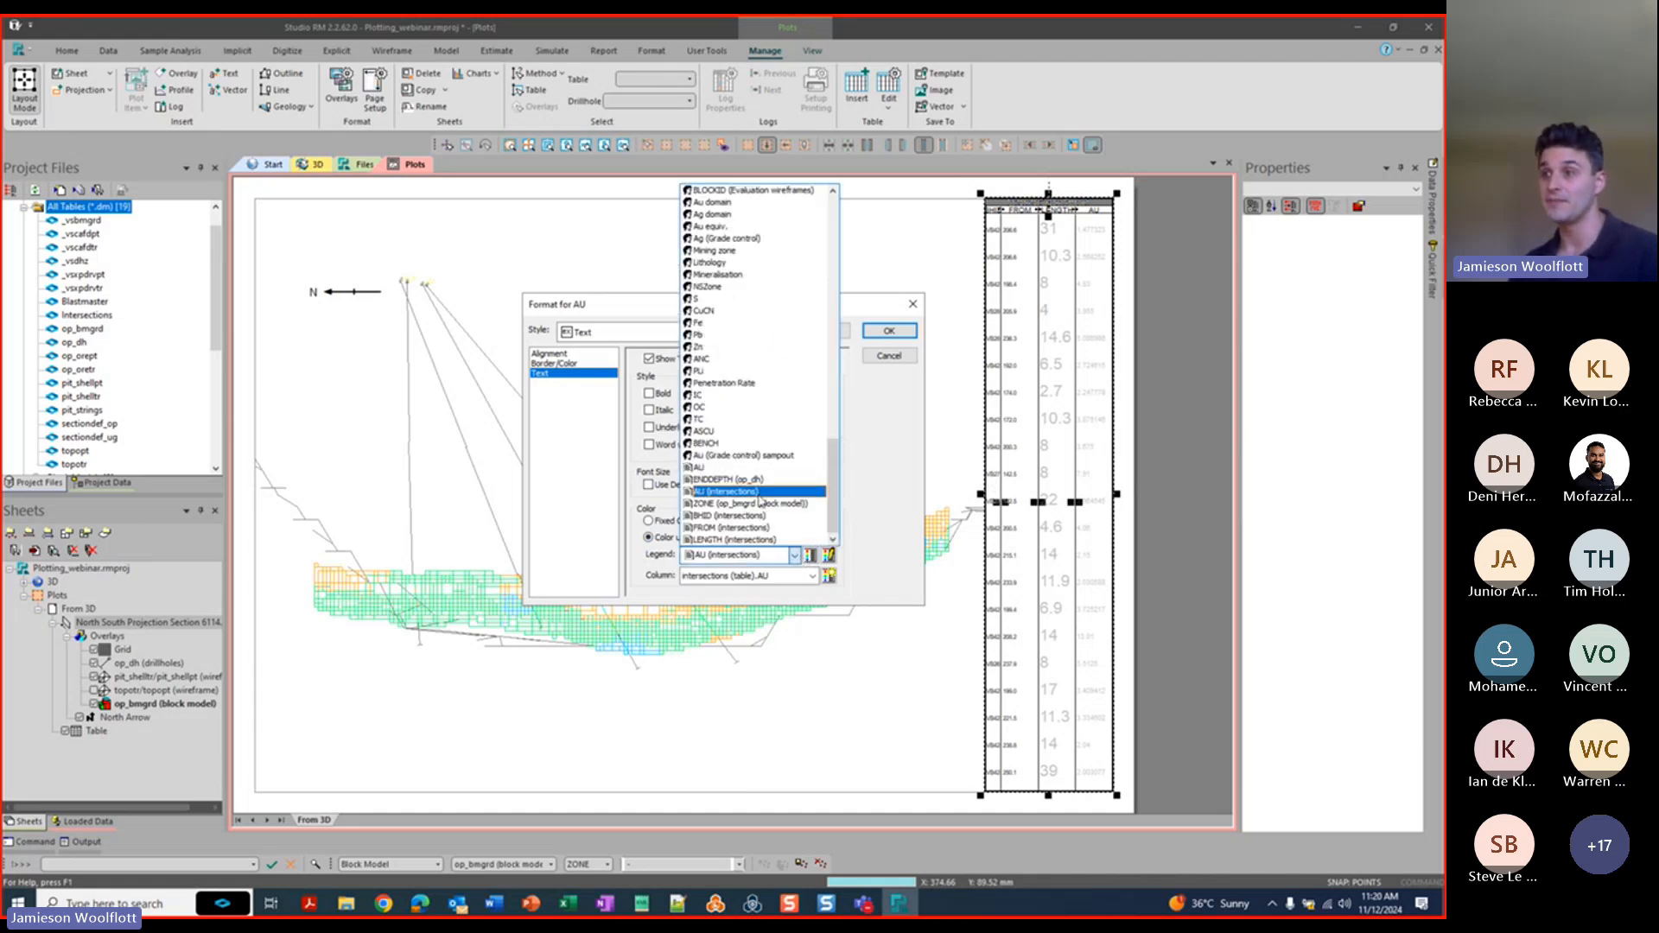
click(735, 467)
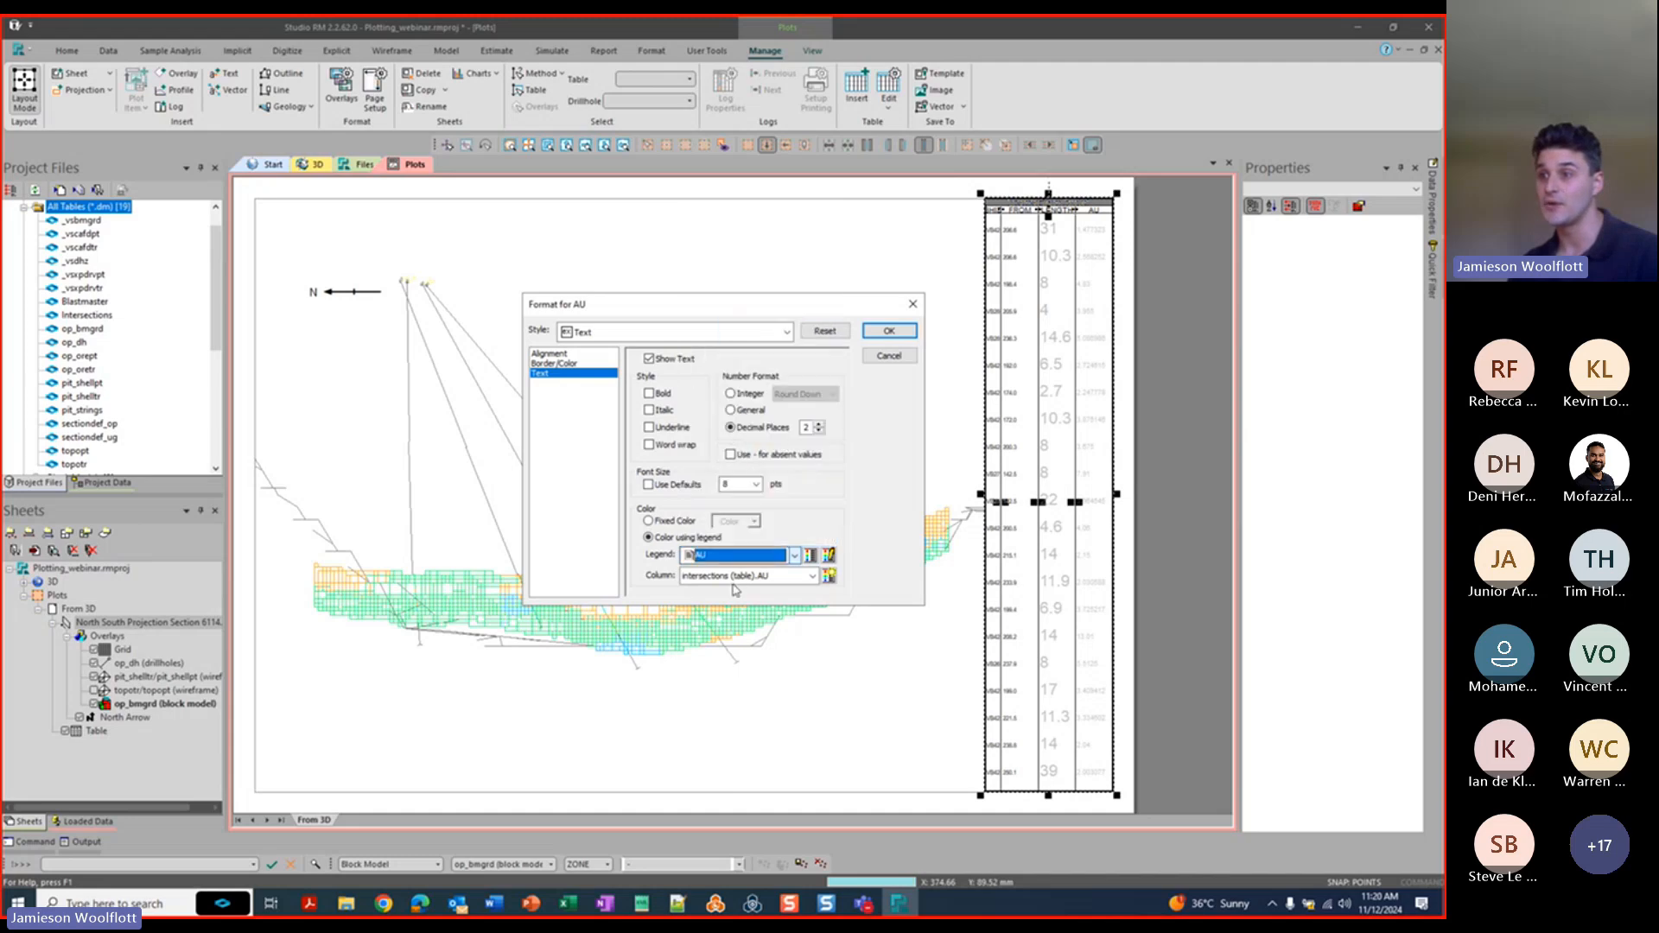
Base the AU text's legend colouring on the intersections (table).AU column, and apply the table formatting.
click(813, 577)
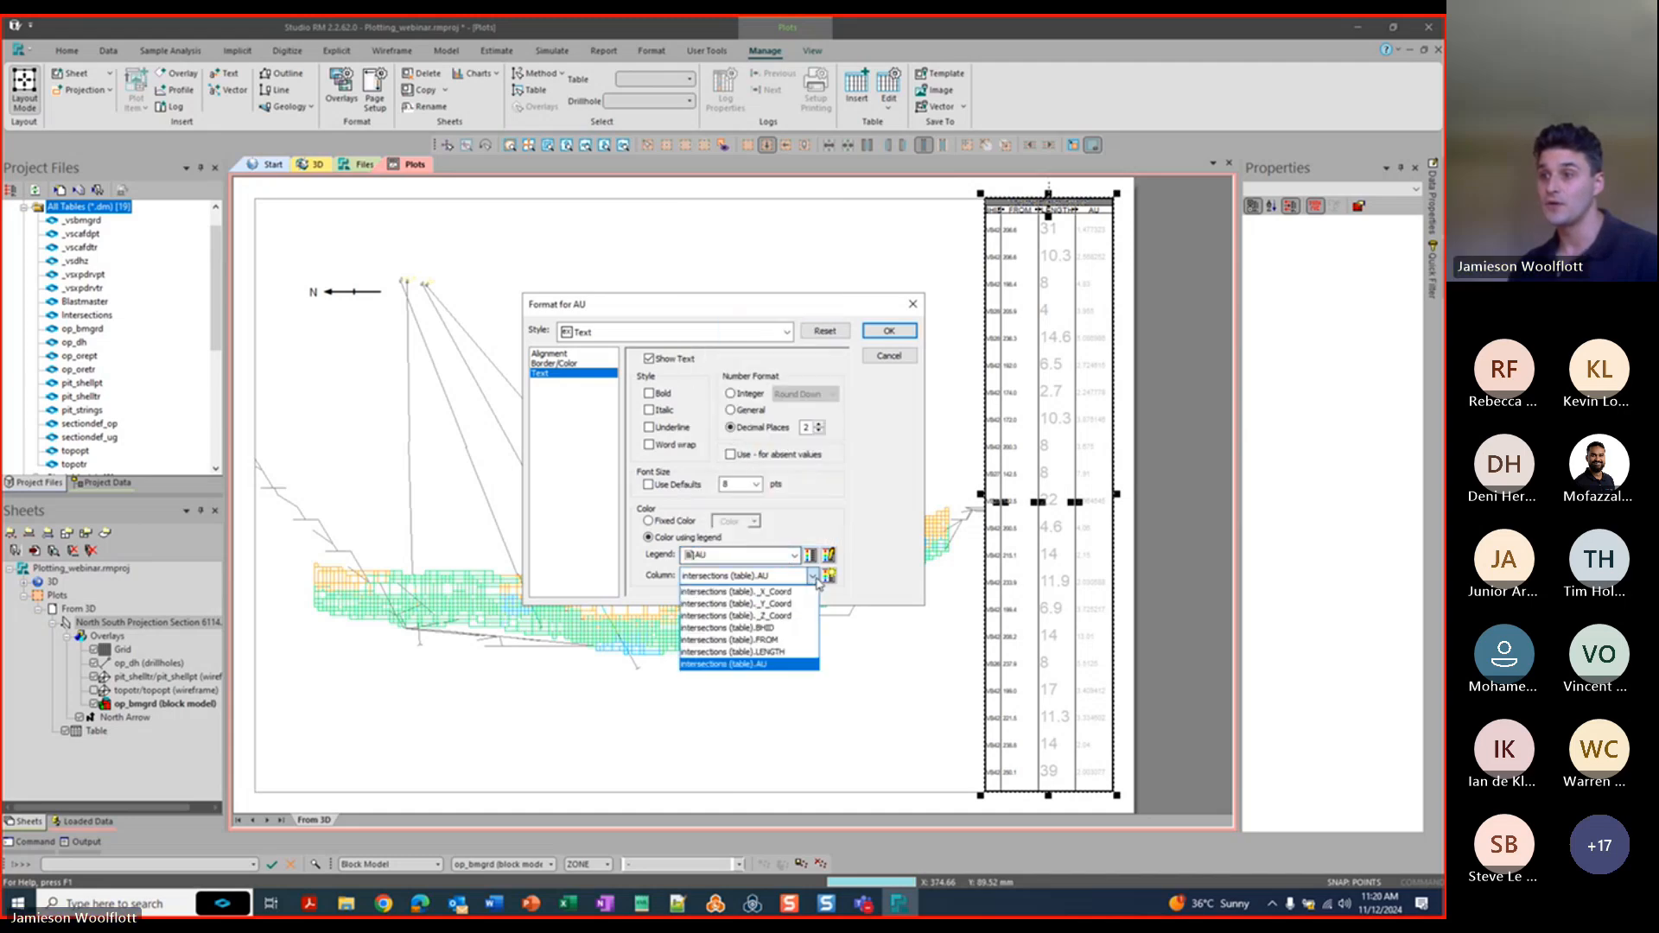
click(771, 667)
click(888, 331)
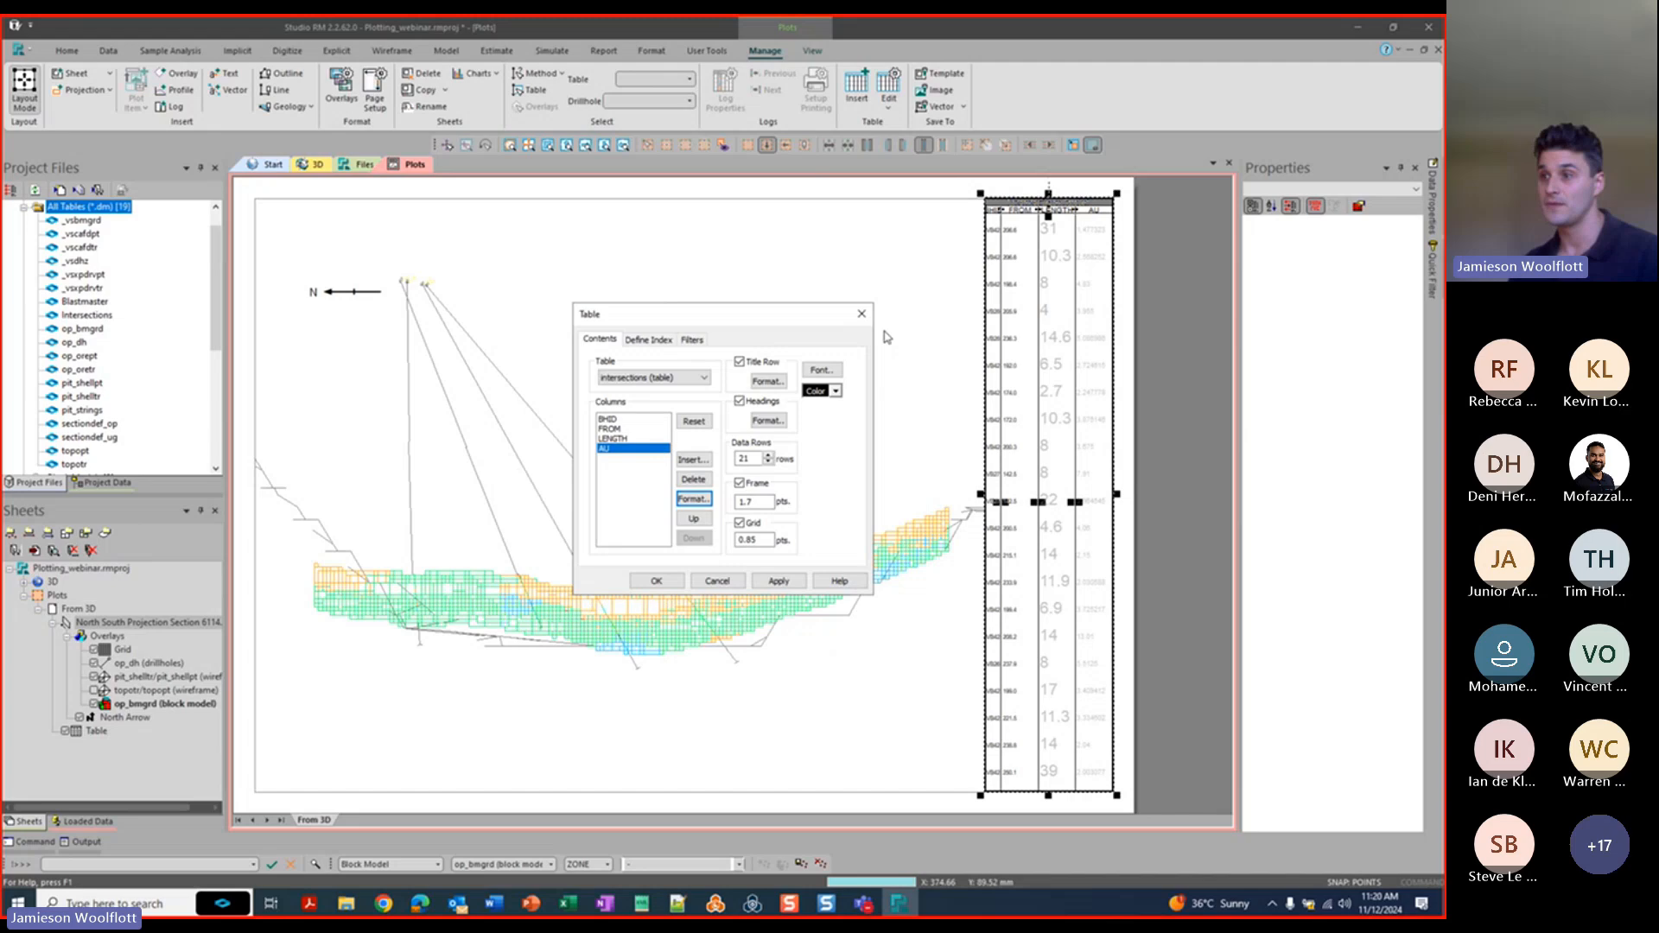
click(782, 581)
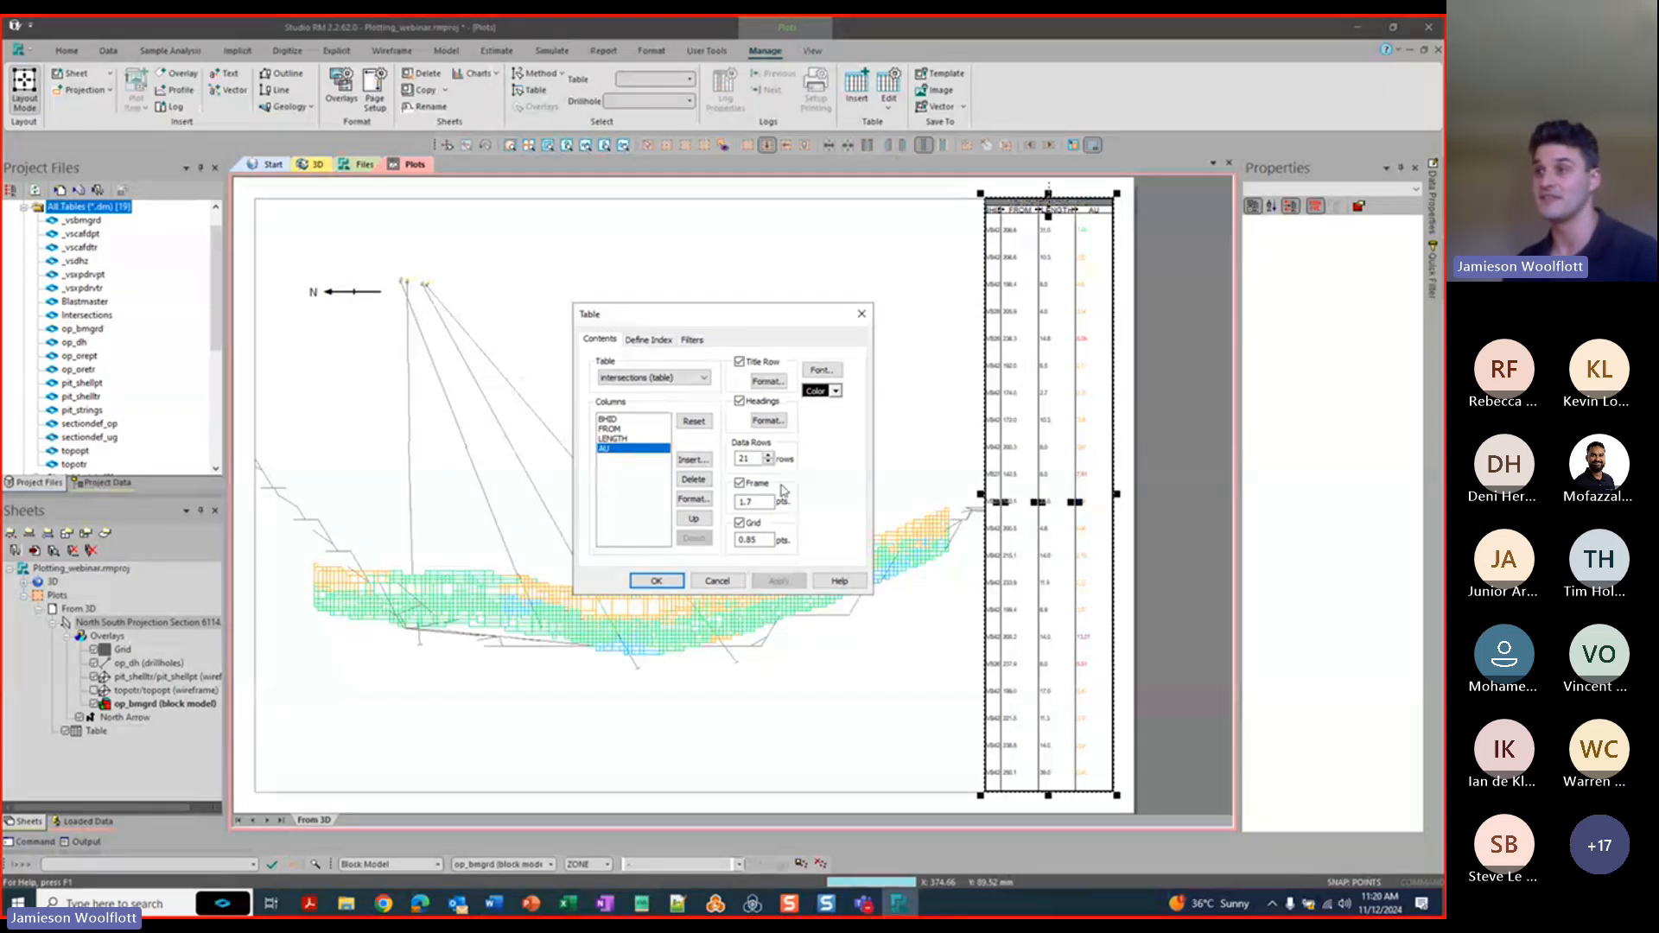
click(657, 581)
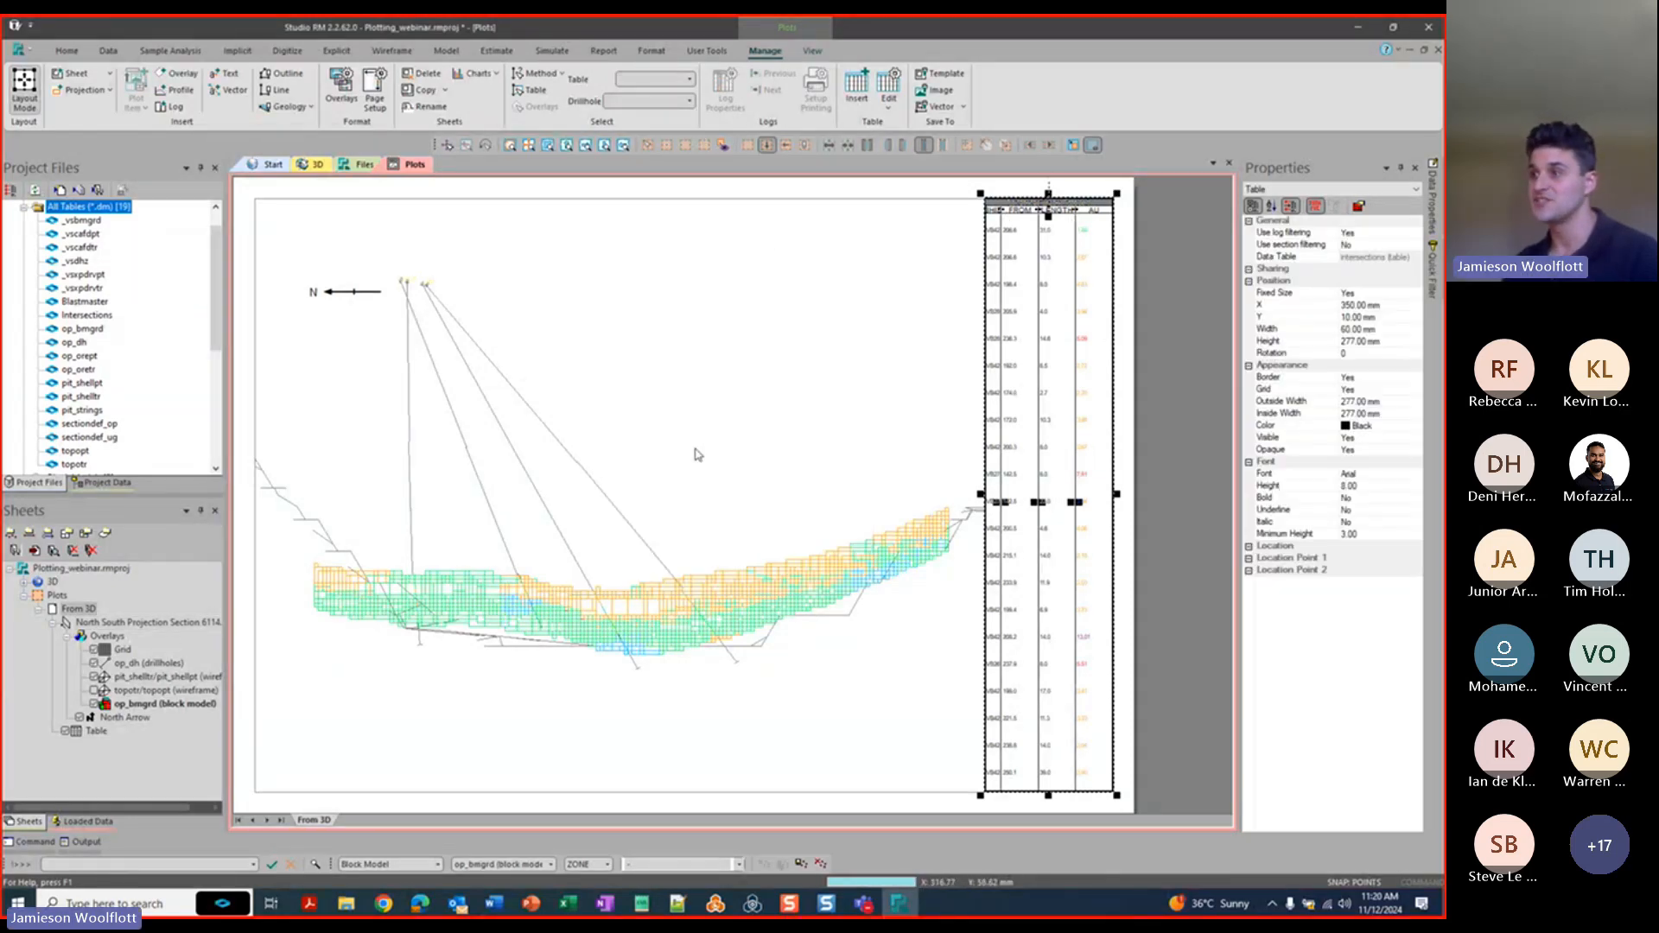
Adjust the intersections table's column widths so BHID has more room, and increase the height of its title and heading rows.
drag(1003, 508, 1090, 502)
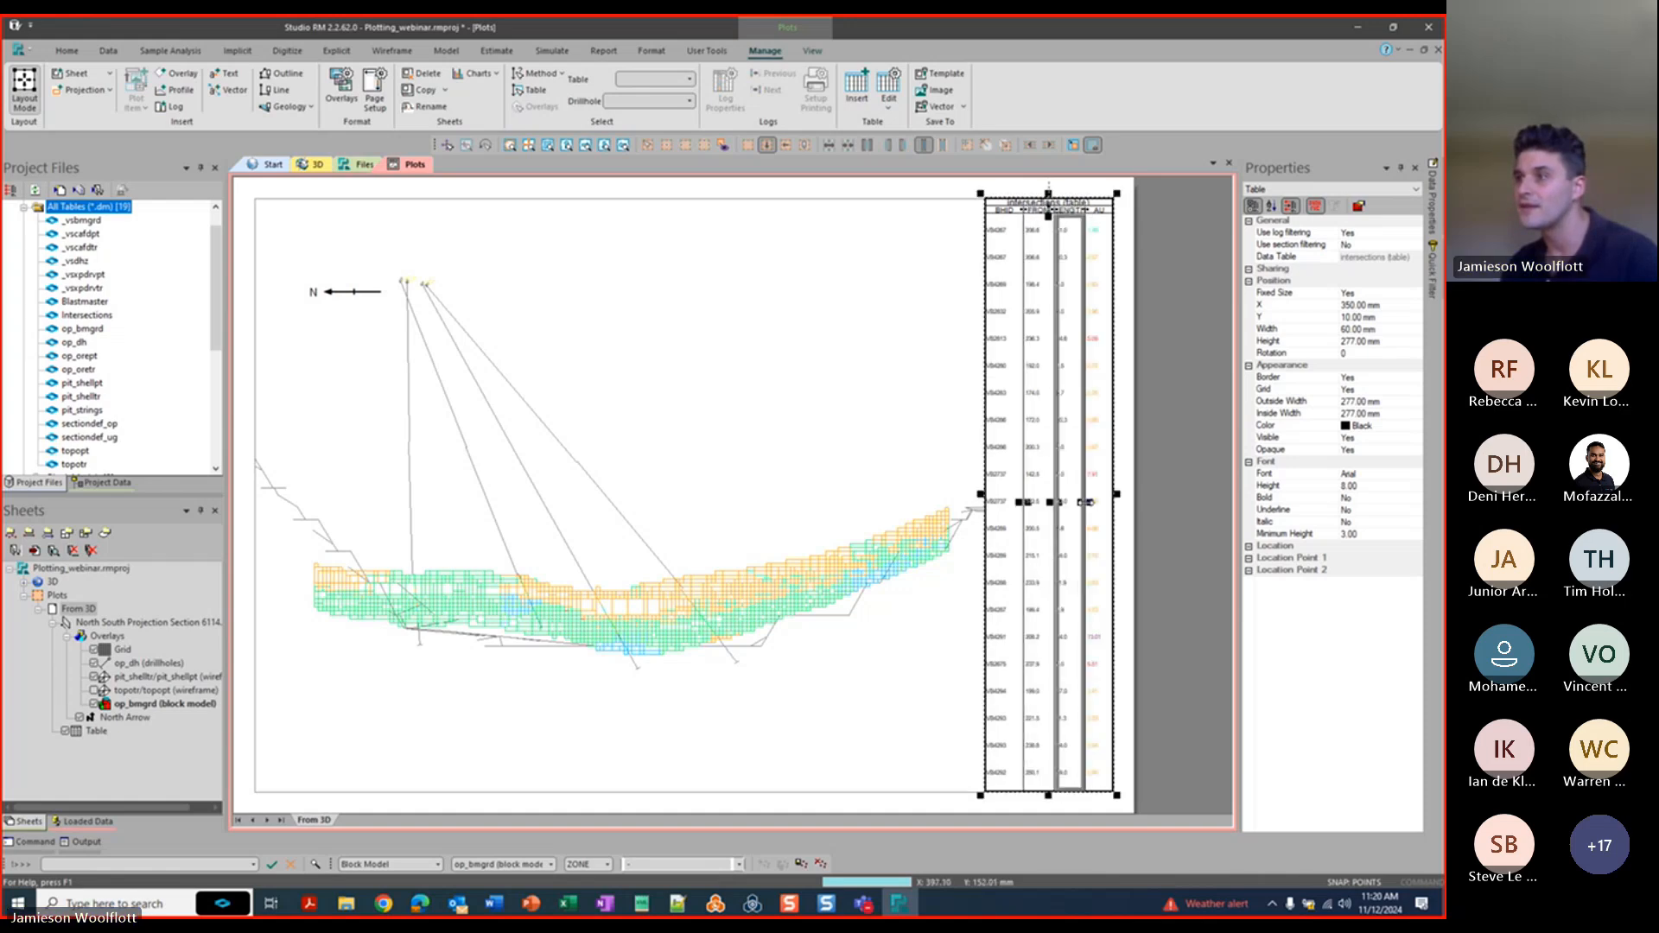
click(1121, 424)
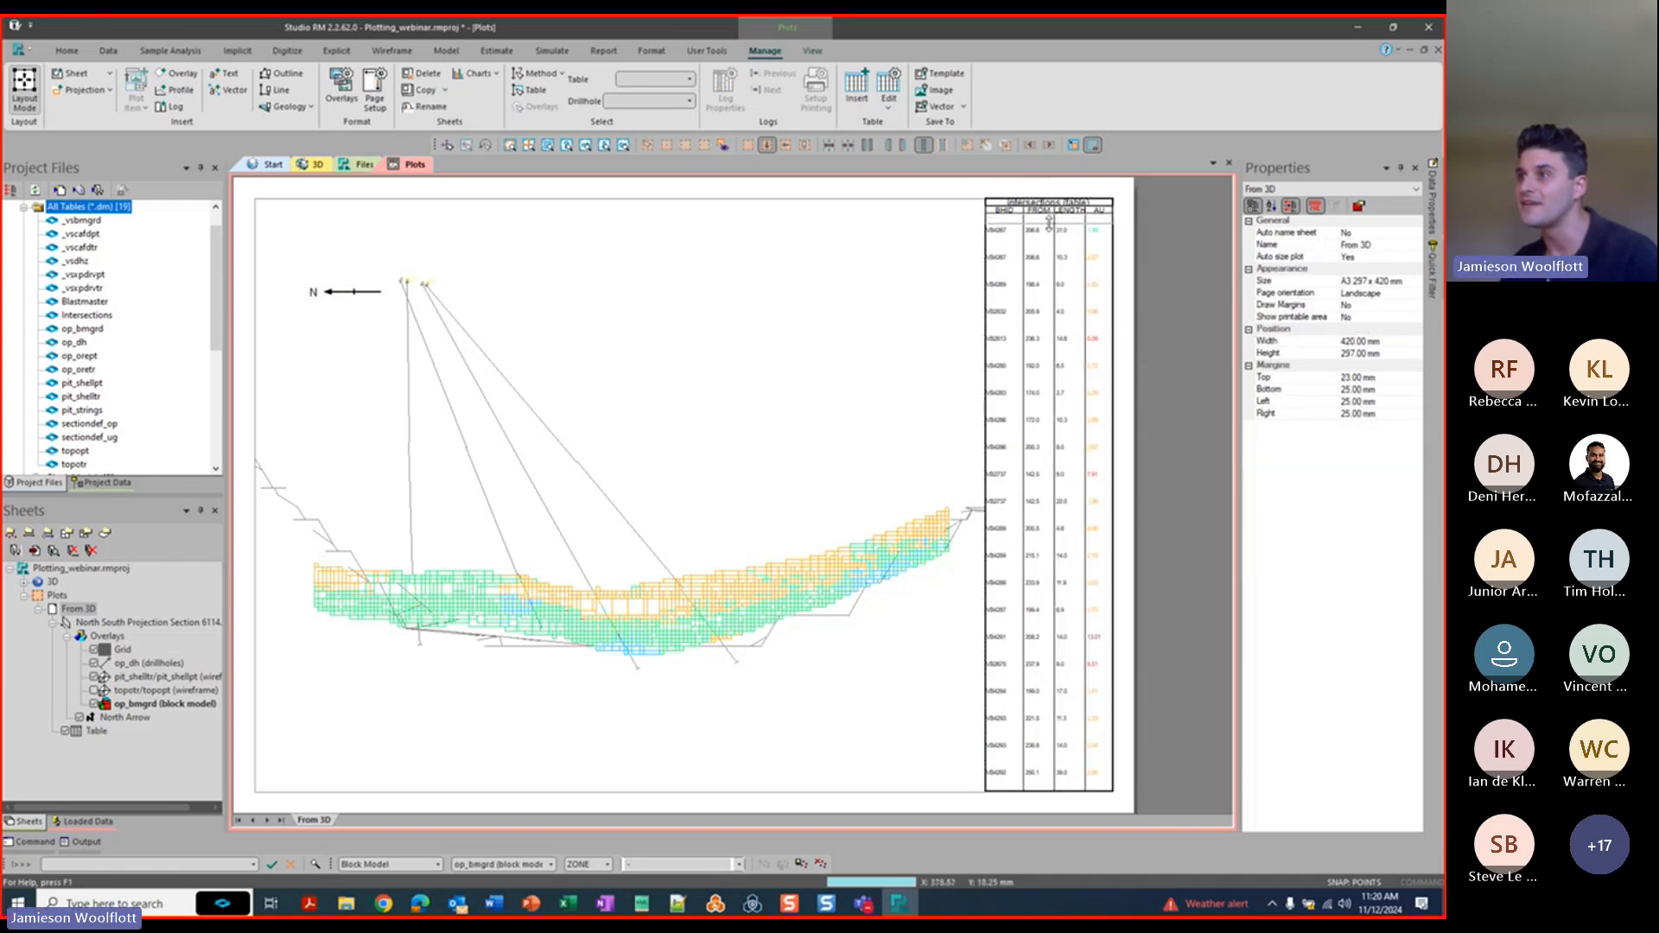
click(1049, 227)
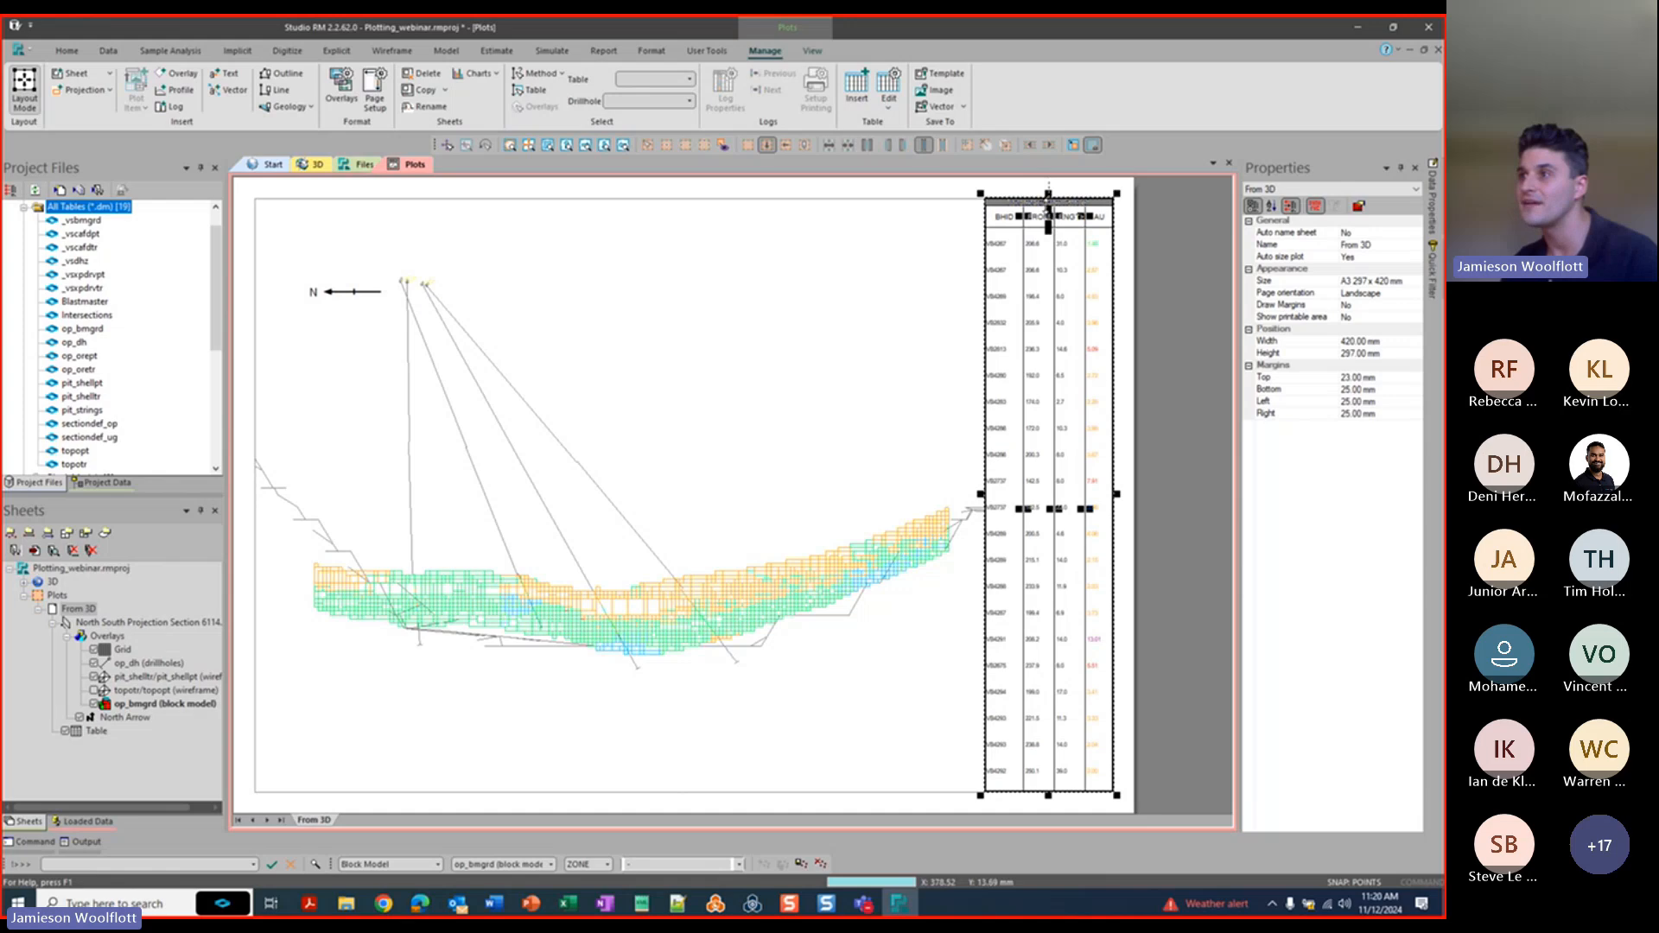
click(1130, 236)
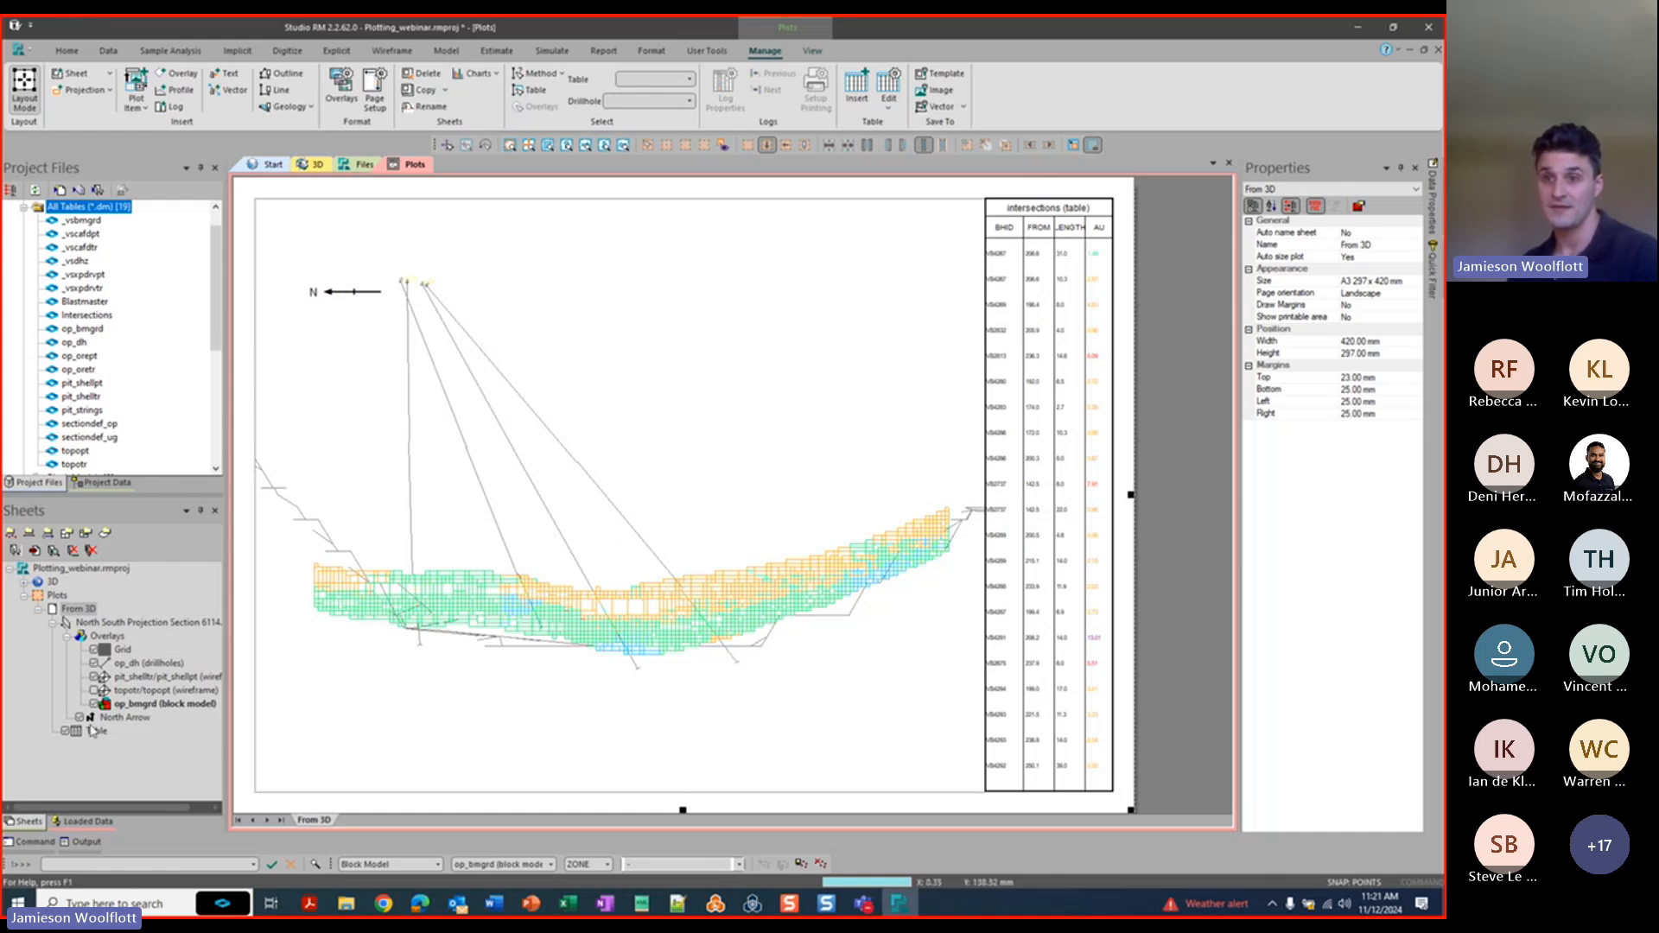
Show the topotr/topopt wireframe overlay in the section projection, and change its grid's line type to Lines.
click(95, 691)
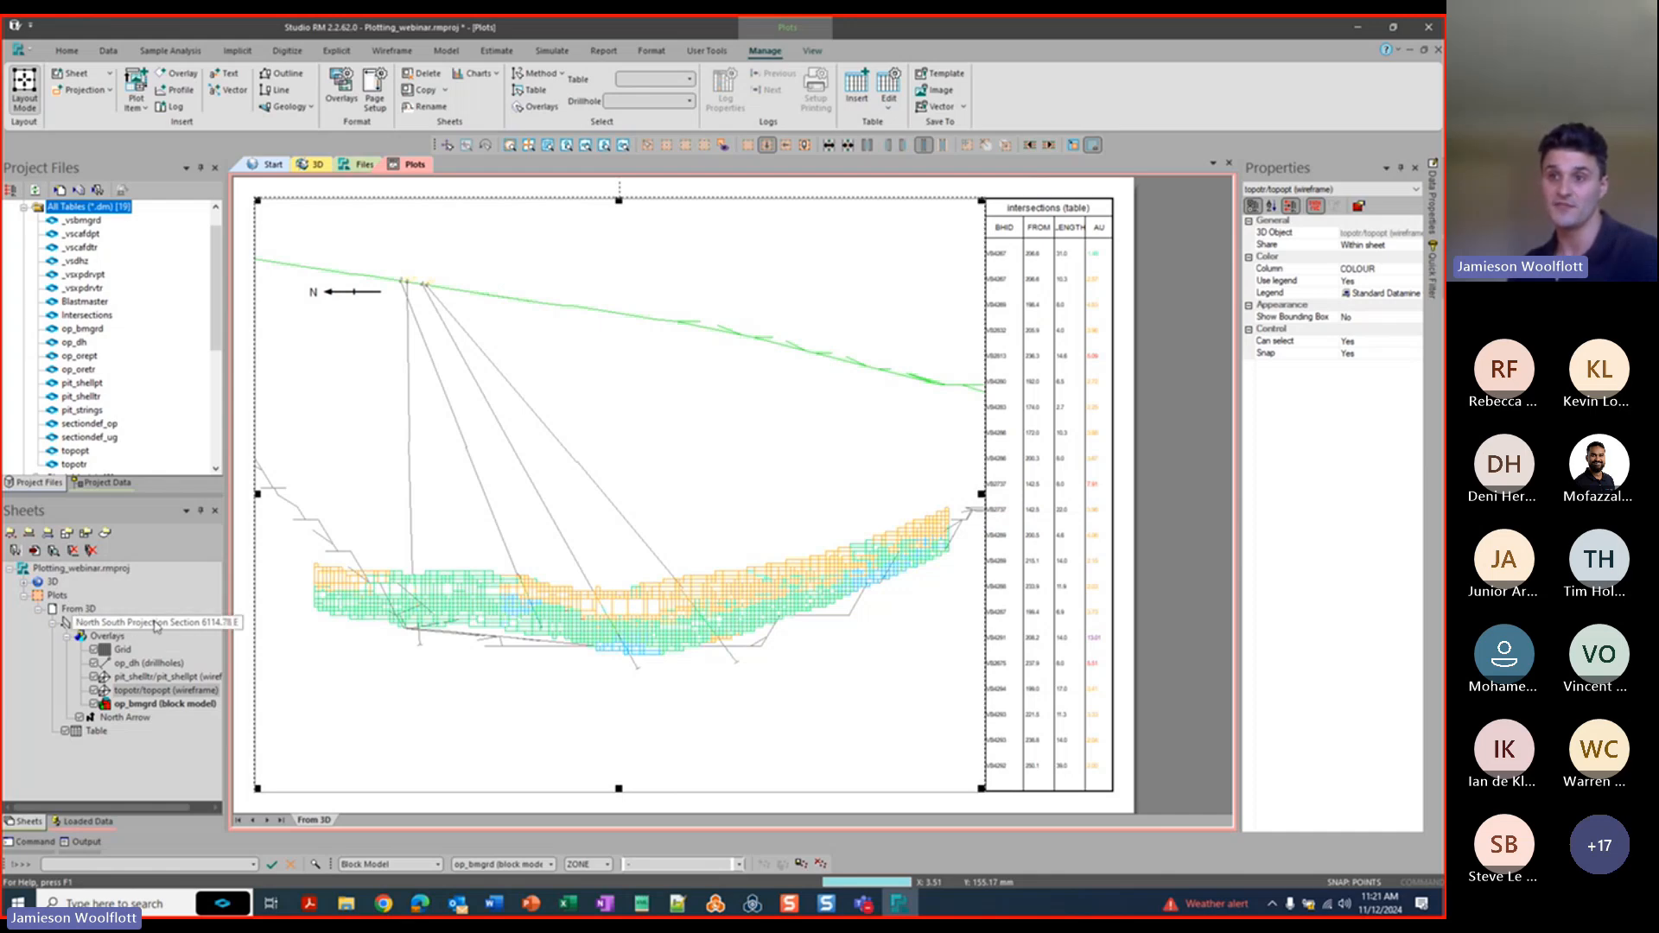
double_click(122, 650)
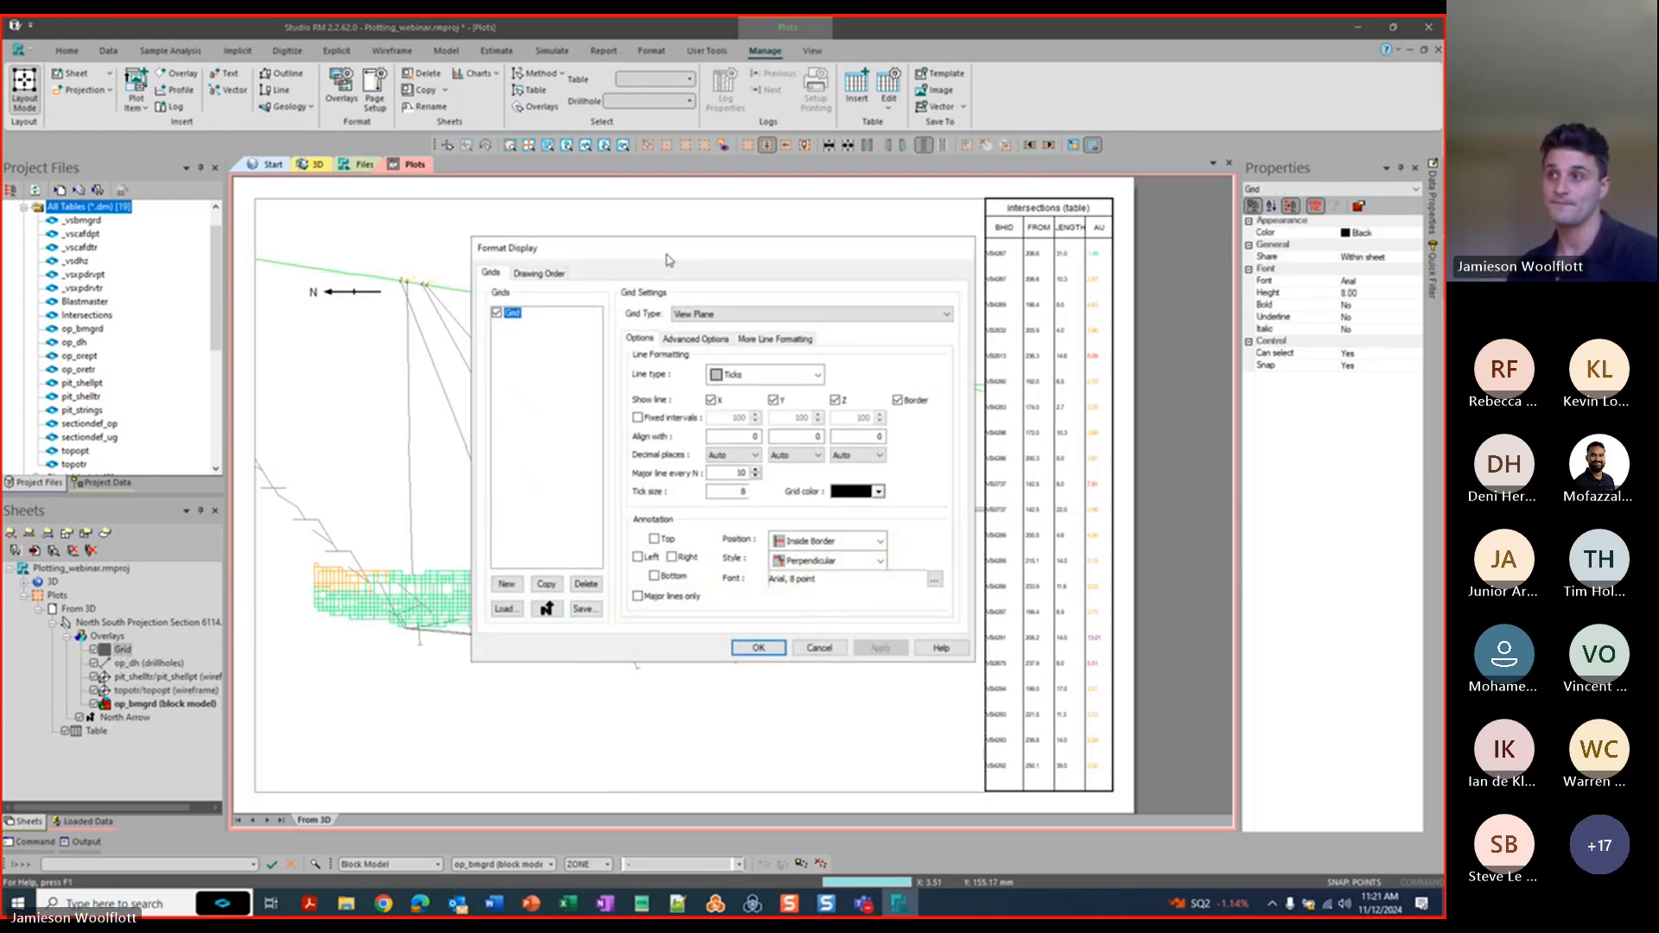
drag(669, 250, 1042, 136)
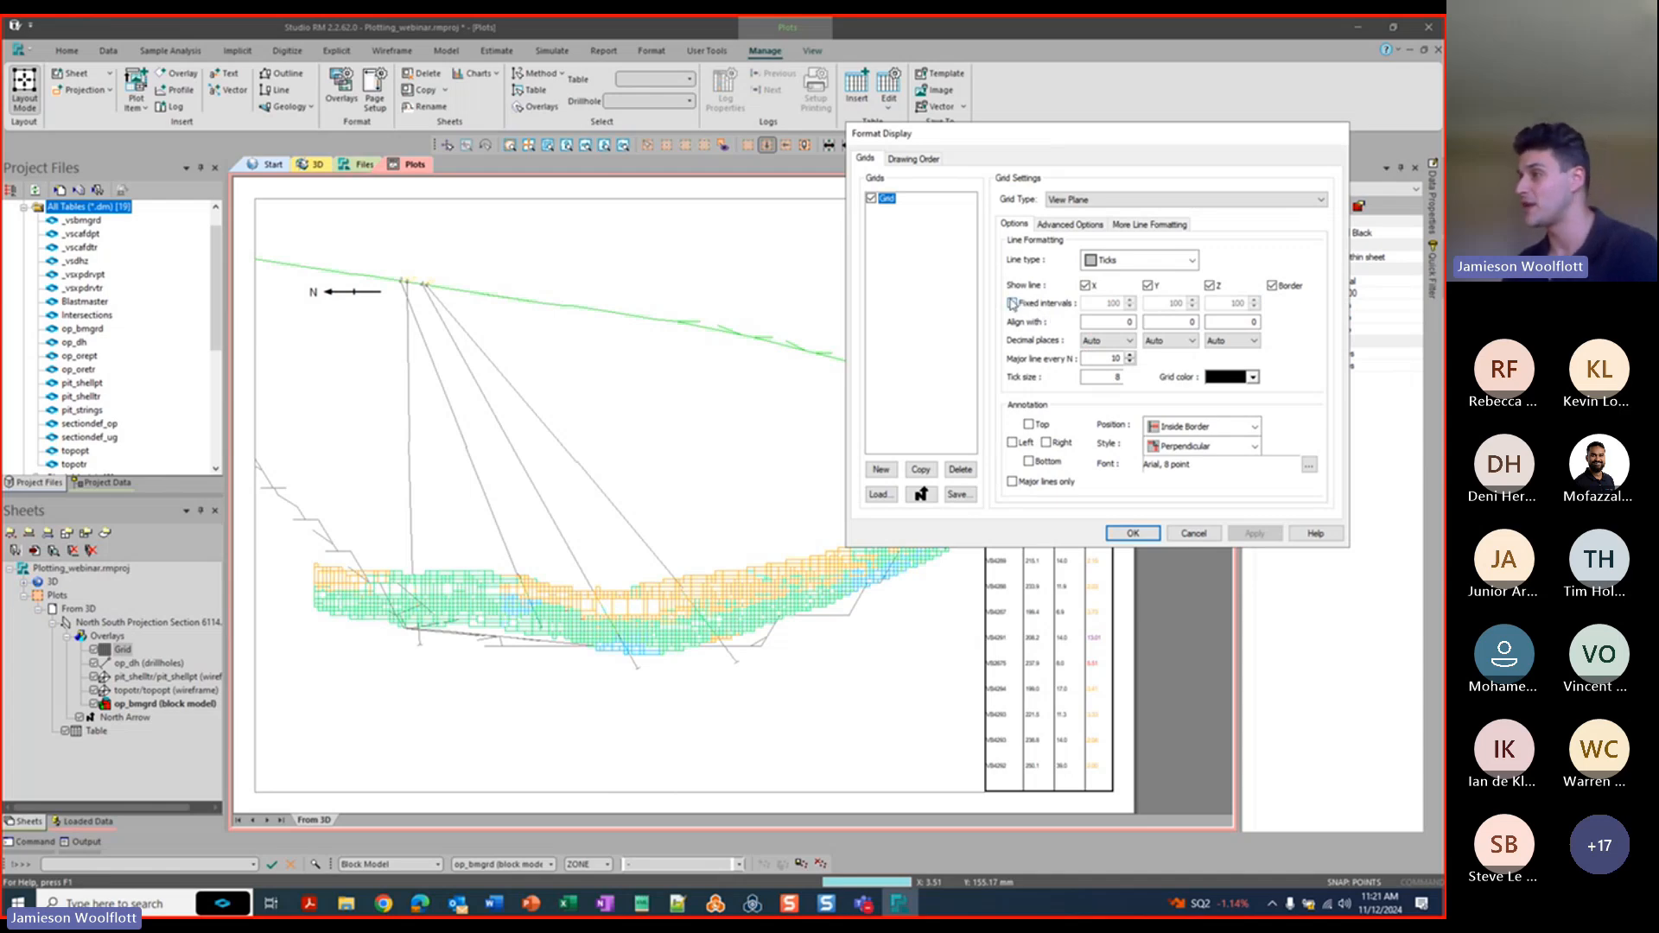
click(1149, 259)
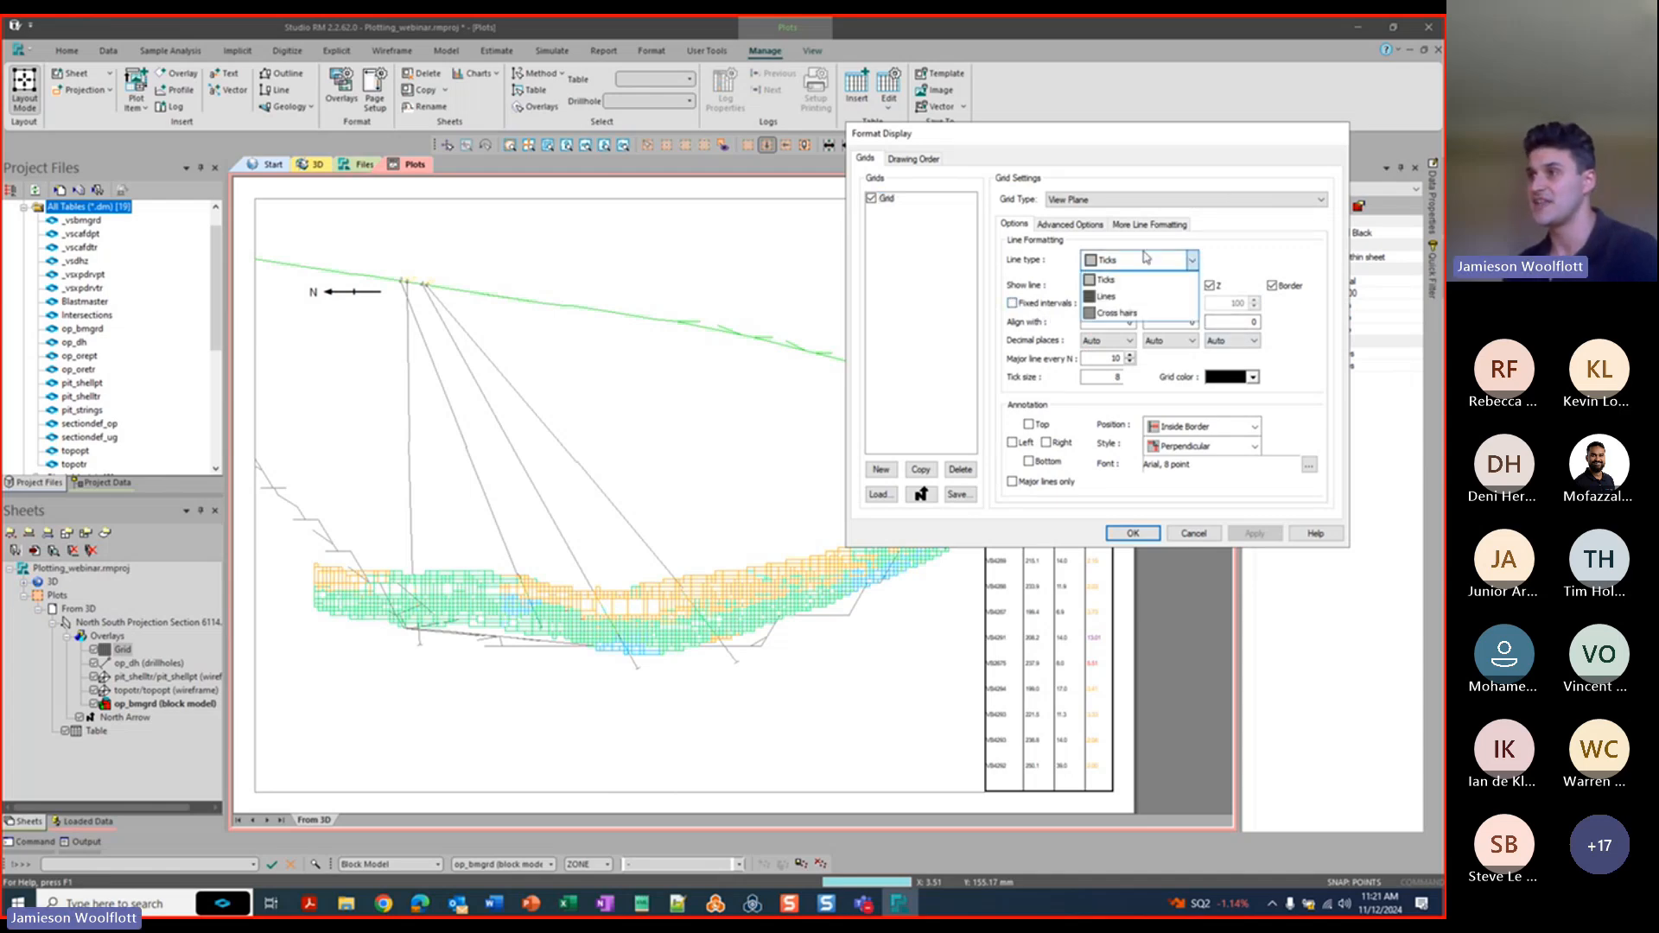
click(1134, 296)
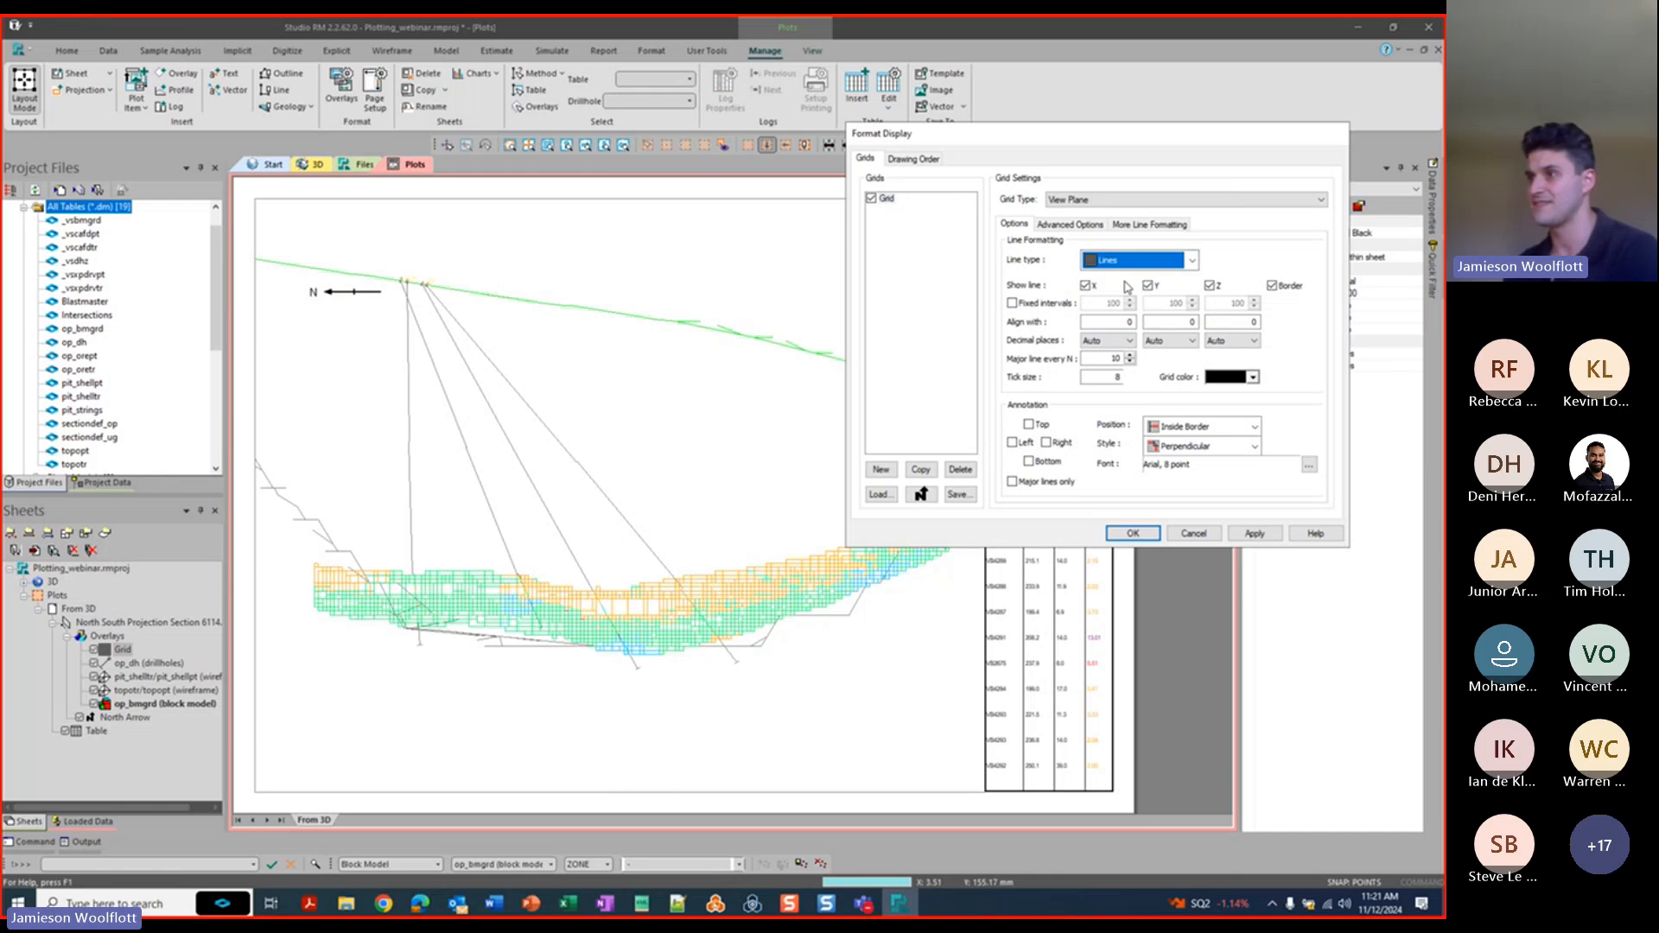
Give the grid fixed intervals of 50 in X, Y and Z, hide the X lines, and apply the settings.
click(1011, 305)
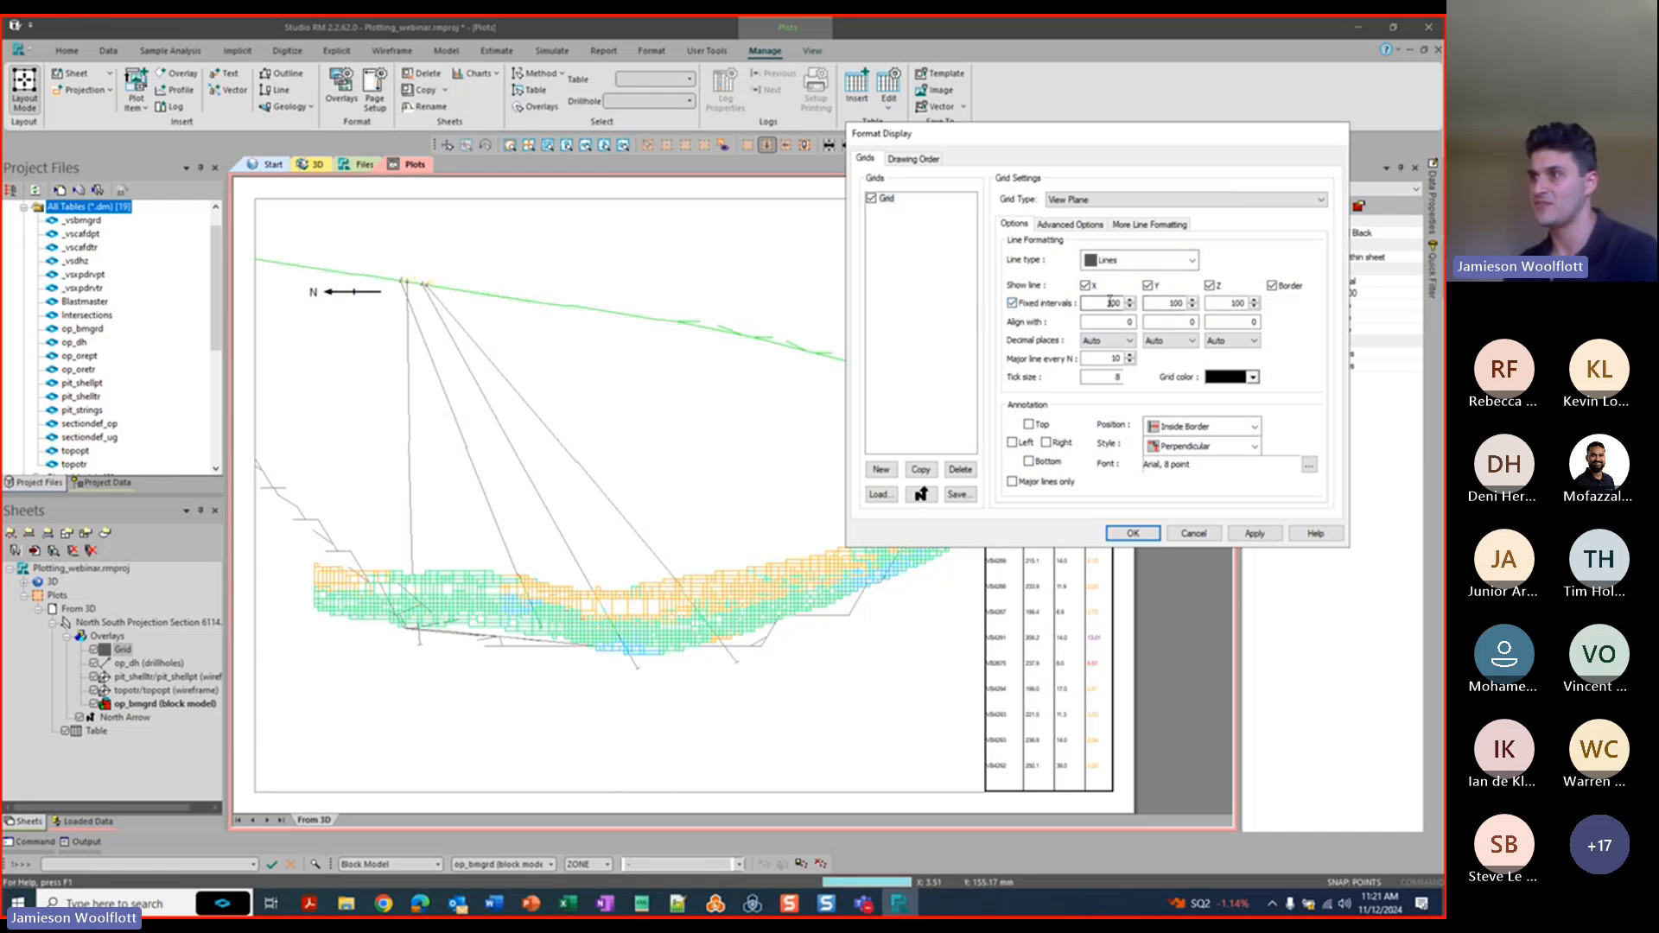
drag(1105, 304, 1179, 308)
text(50)
key(Tab)
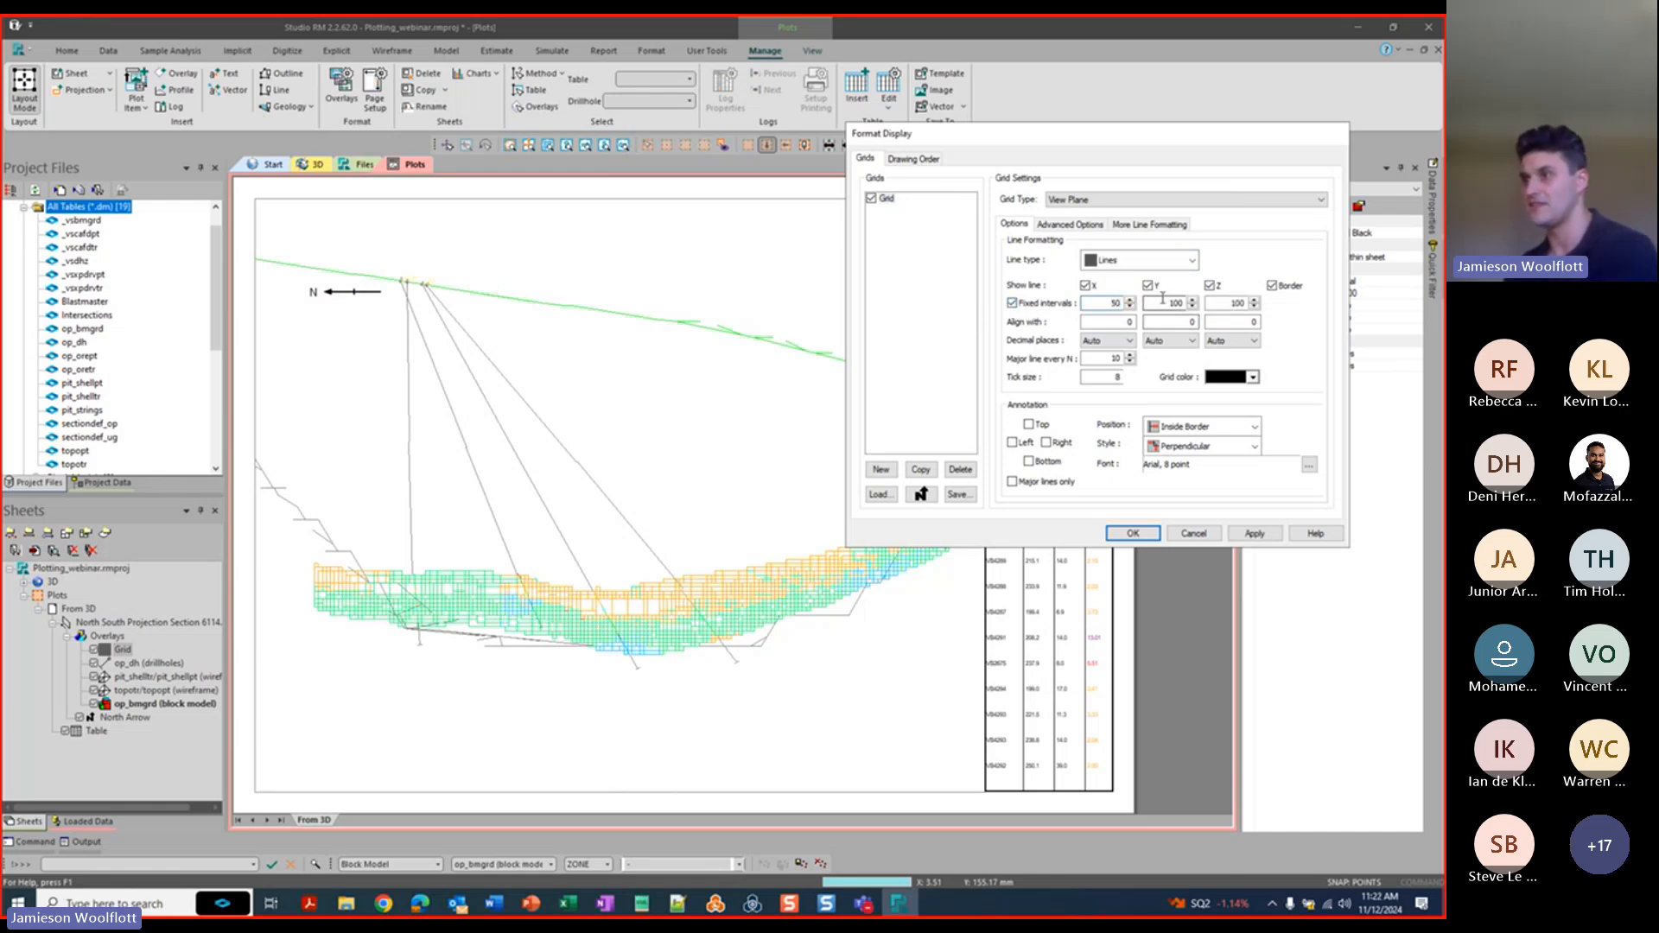
text(50)
key(Tab)
text(50)
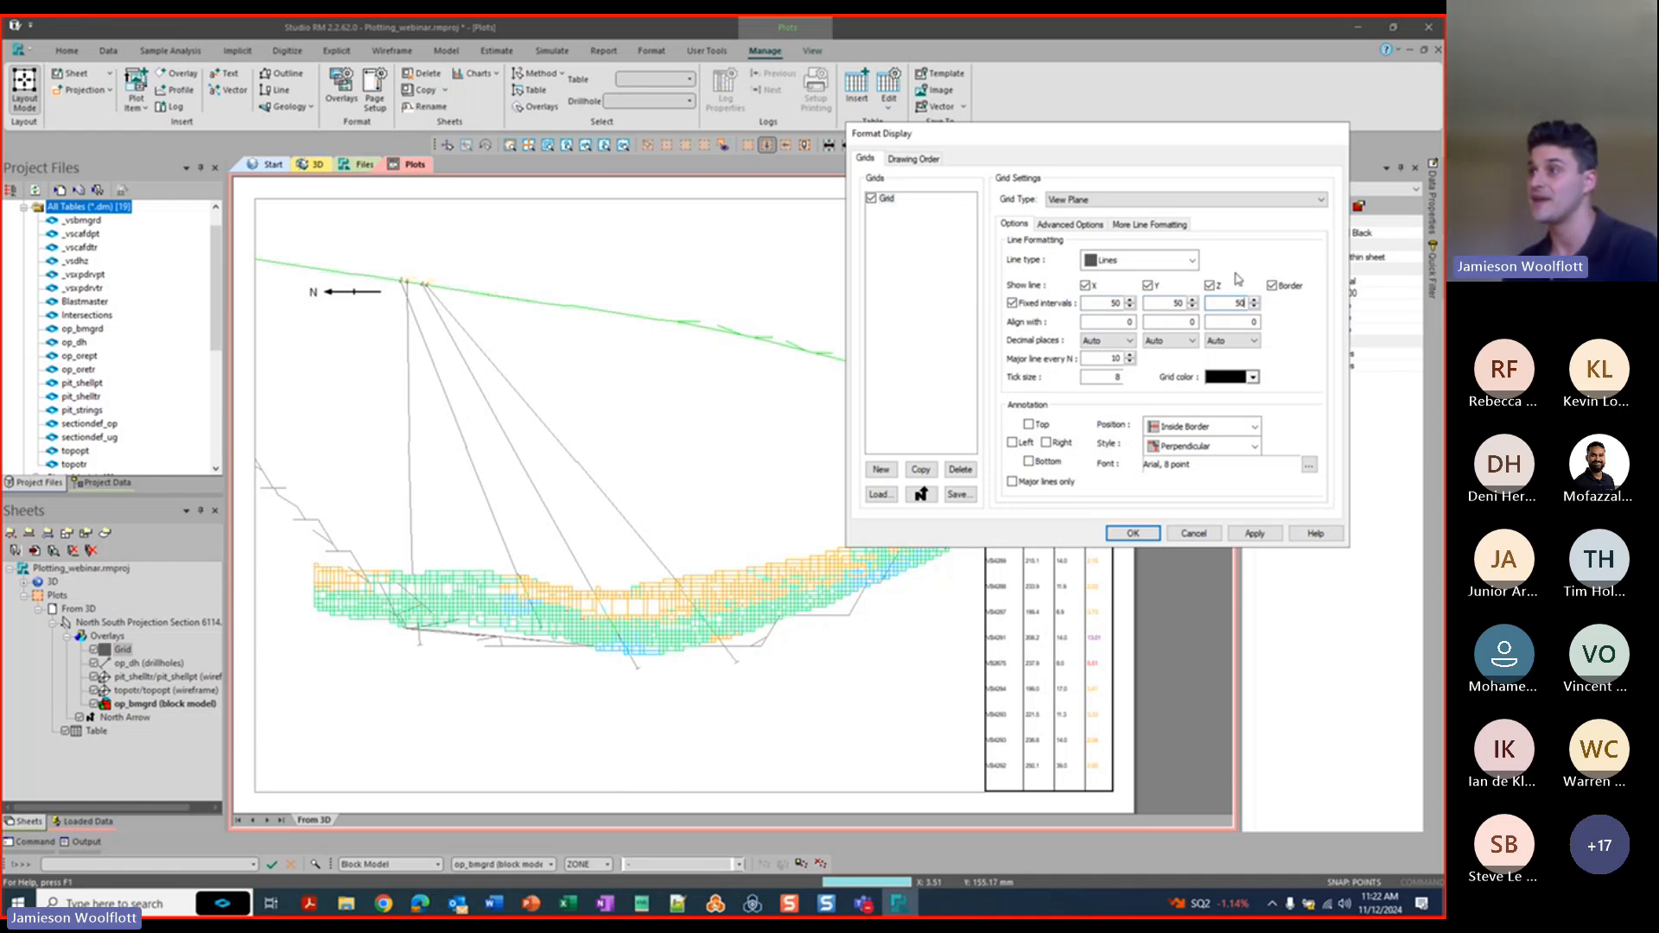
click(1086, 286)
click(1253, 533)
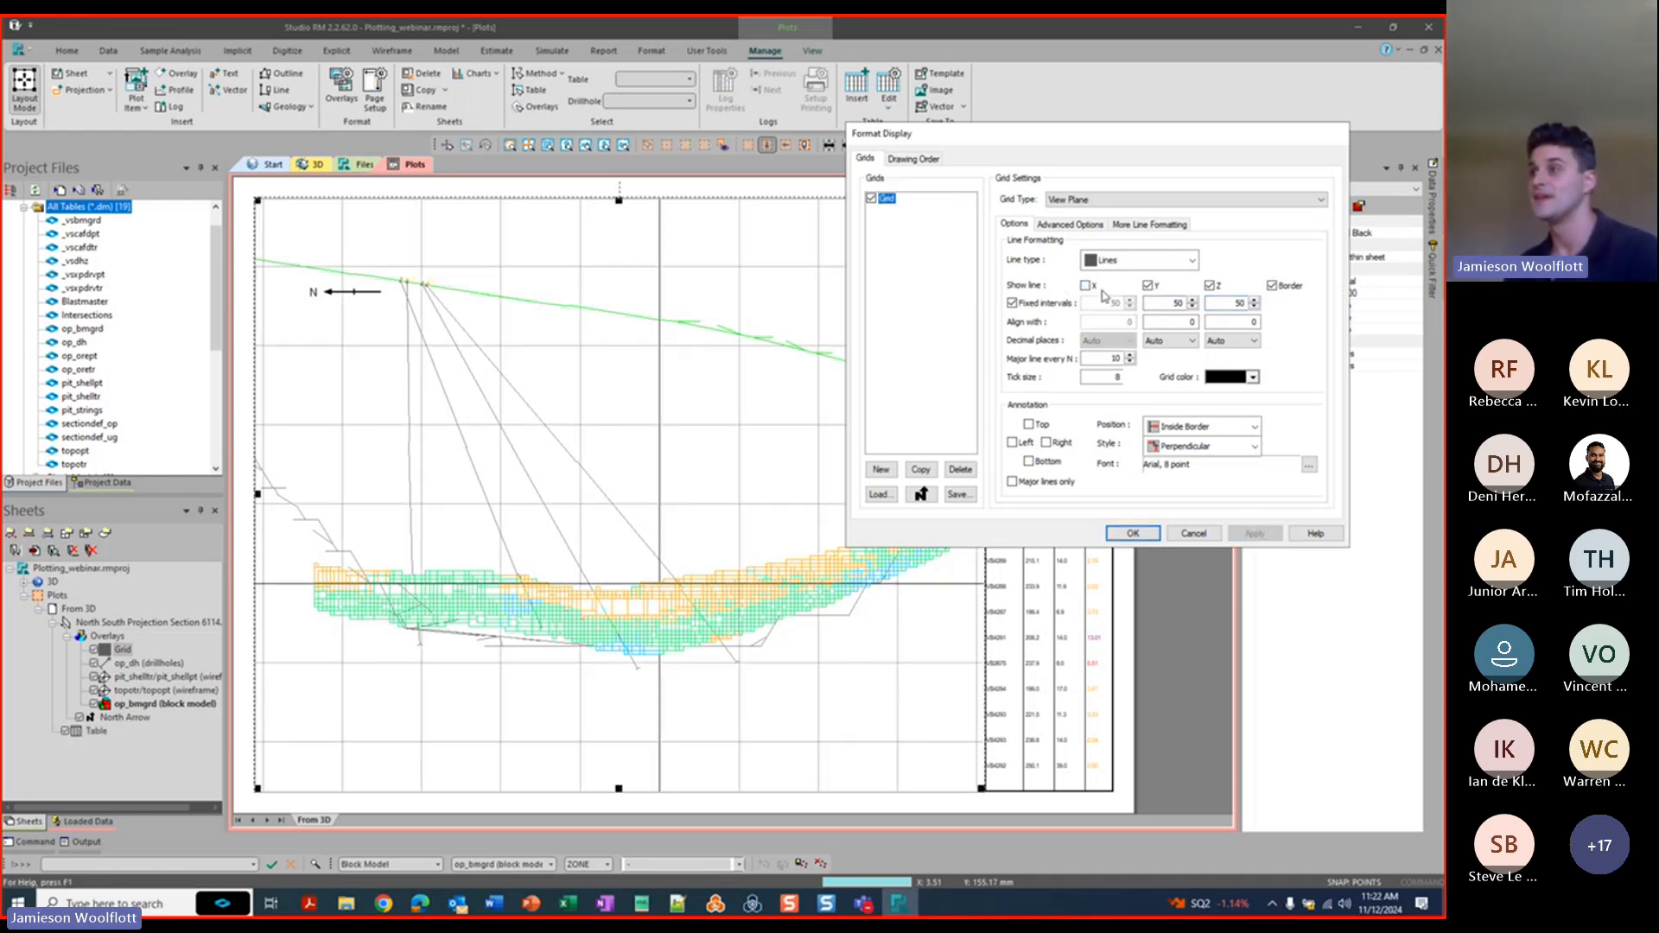
Make every 2nd grid line major and annotate only major lines on the left and bottom, inside the border in Horizontal style.
double_click(1110, 357)
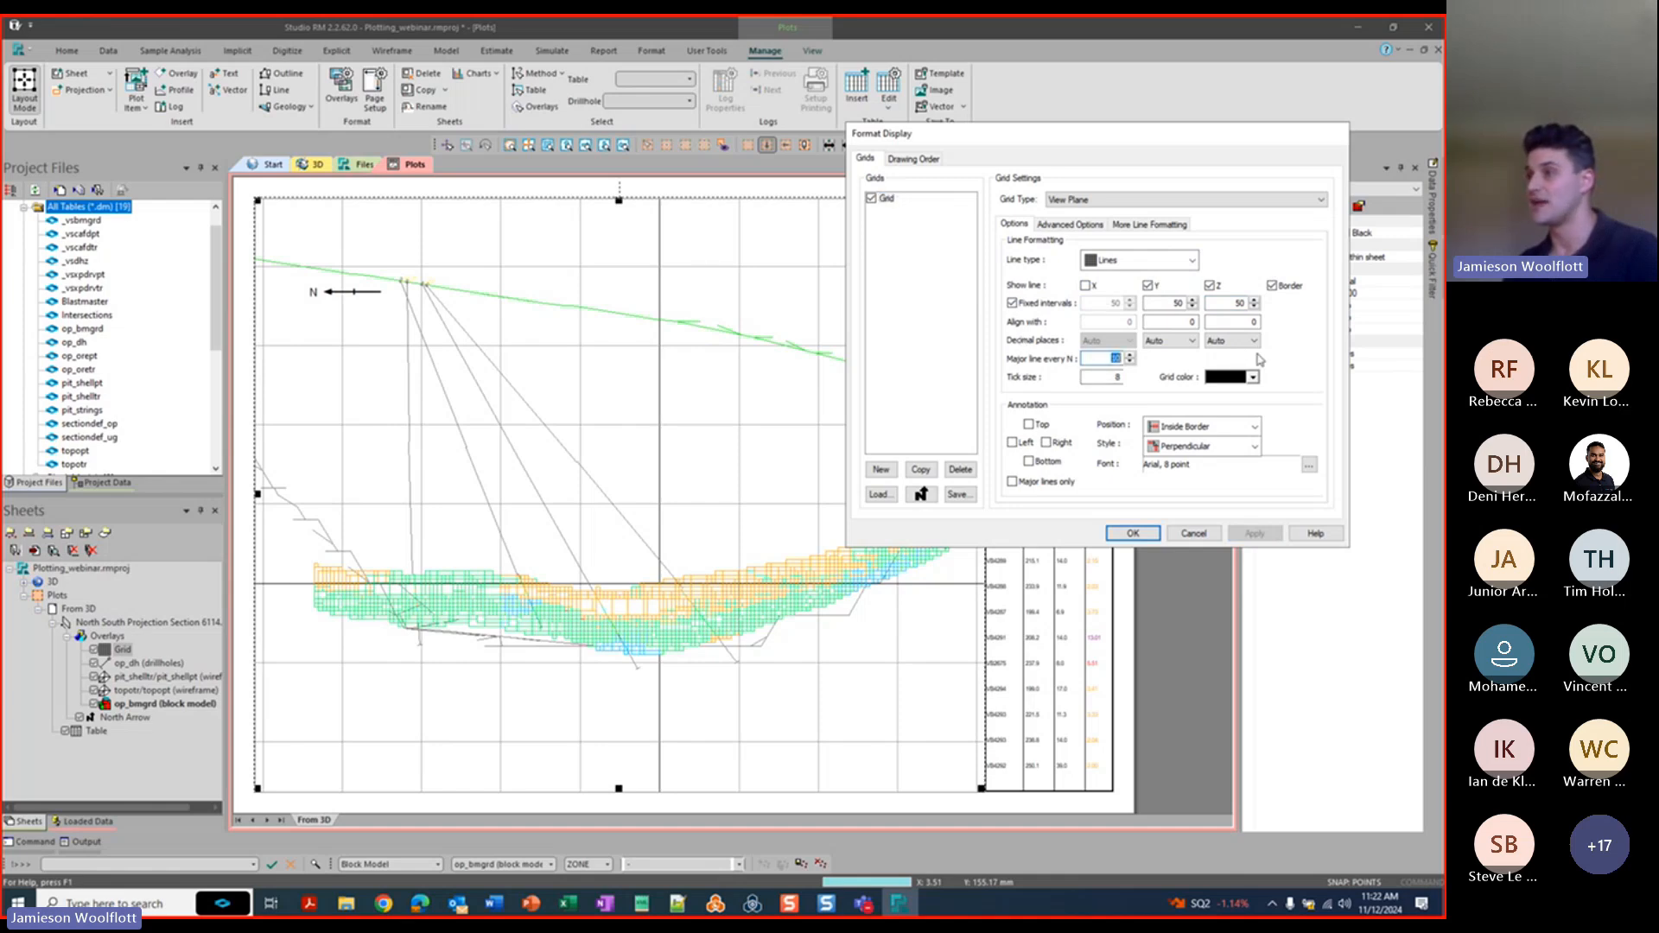
text(2)
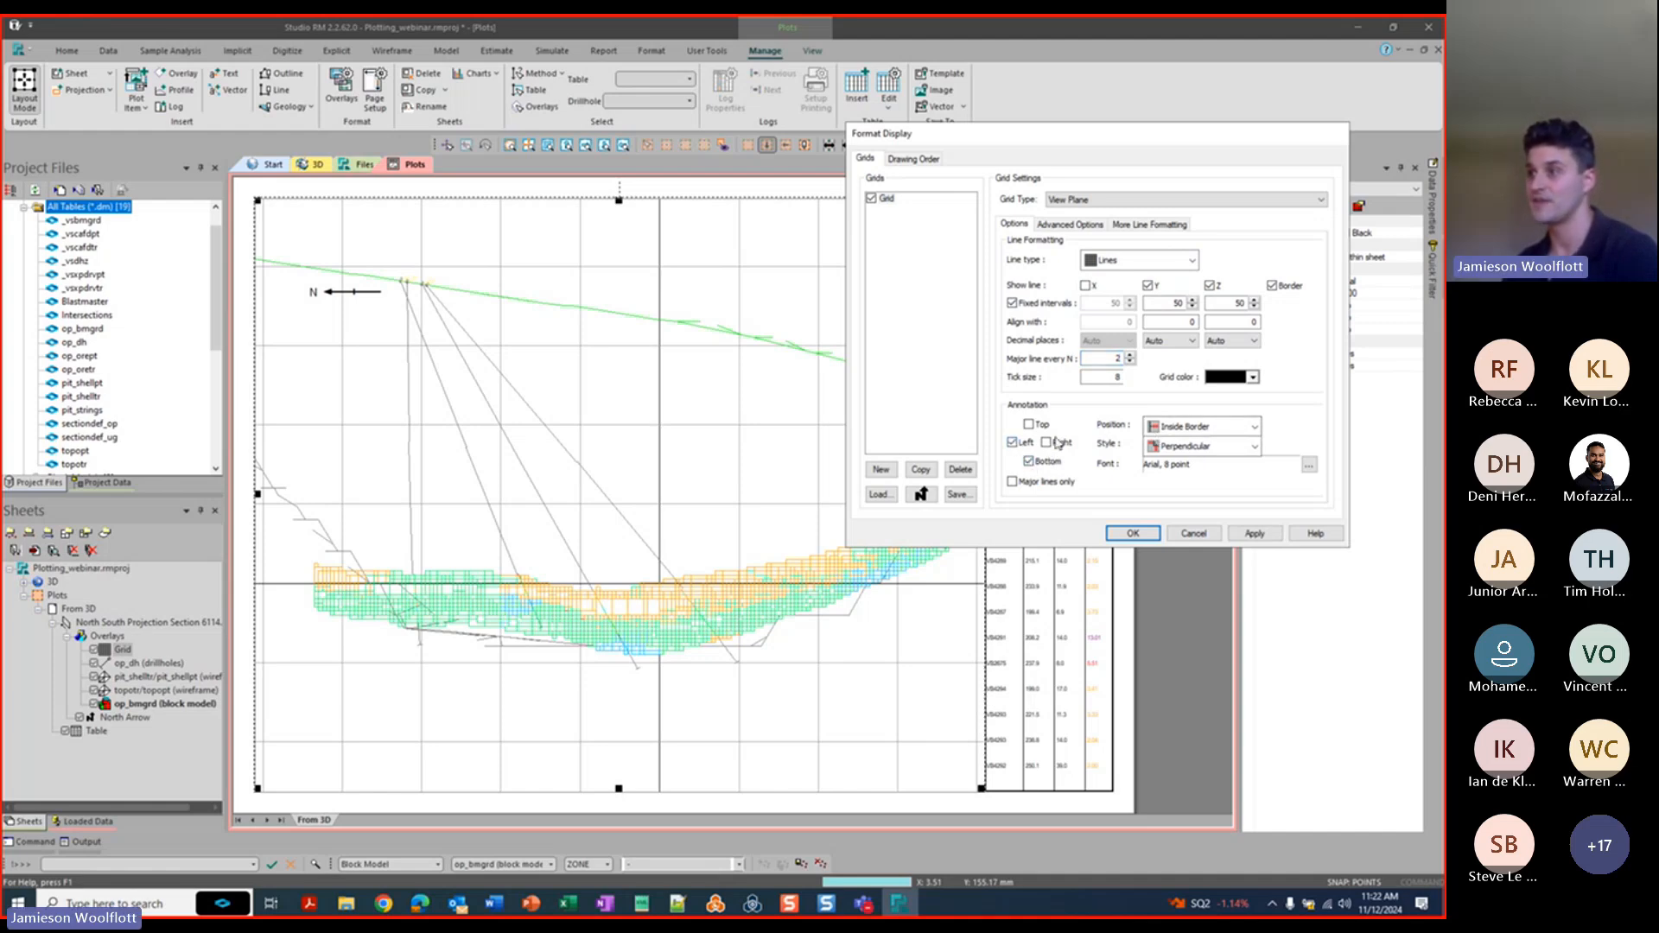
click(1187, 426)
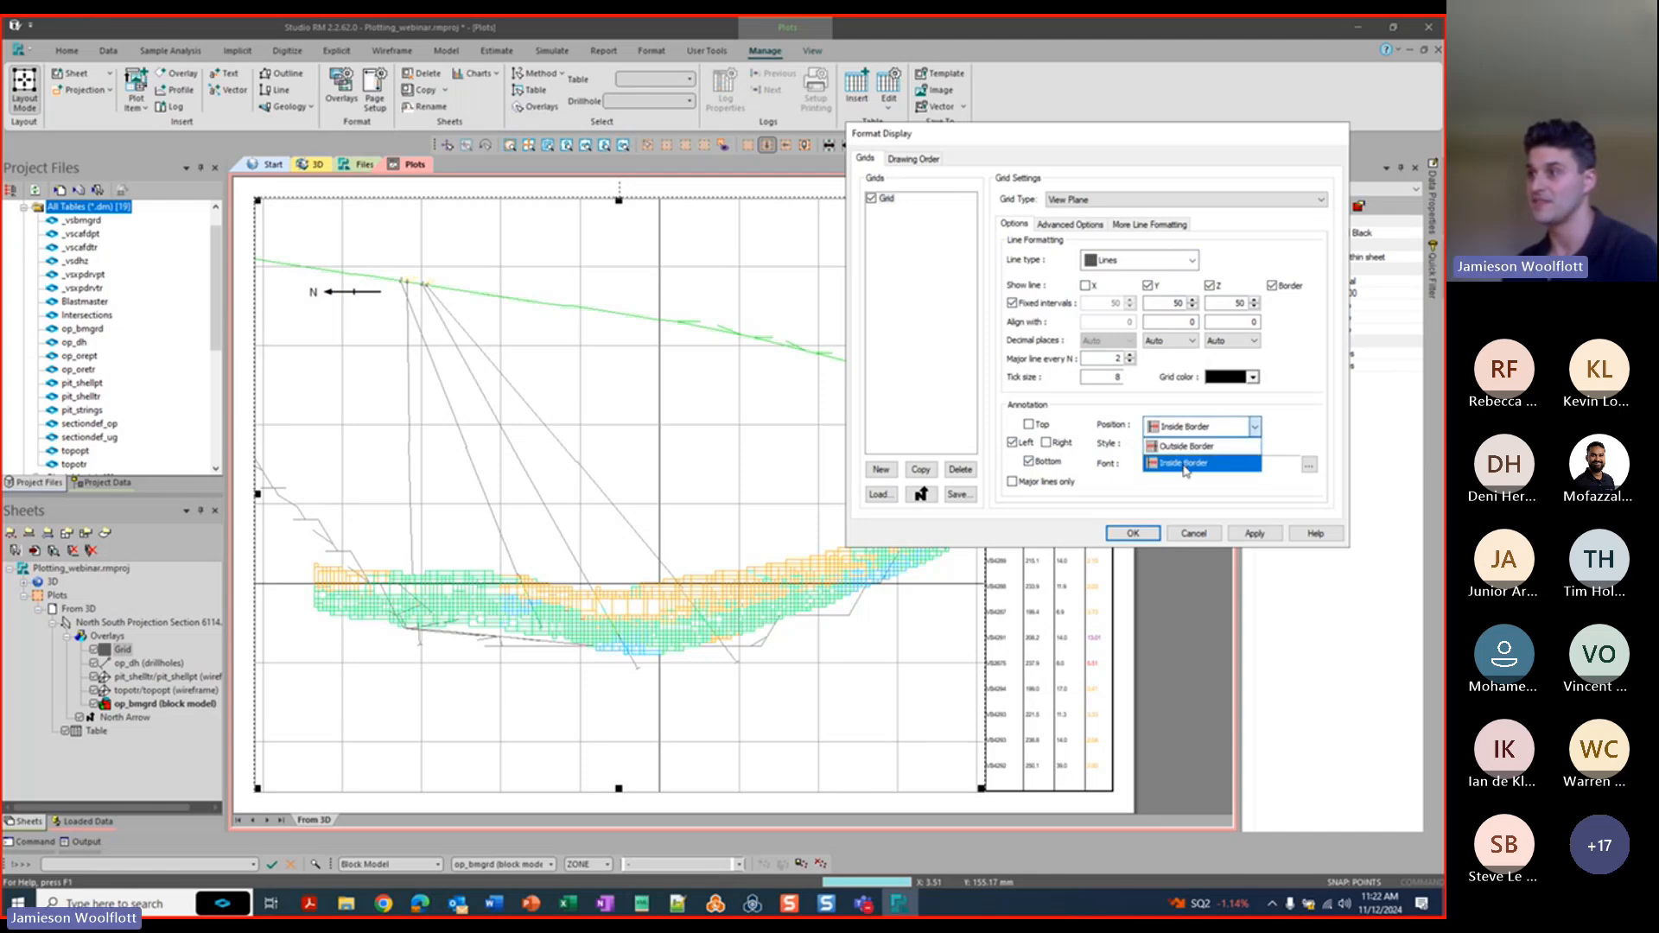
click(1186, 468)
click(1206, 446)
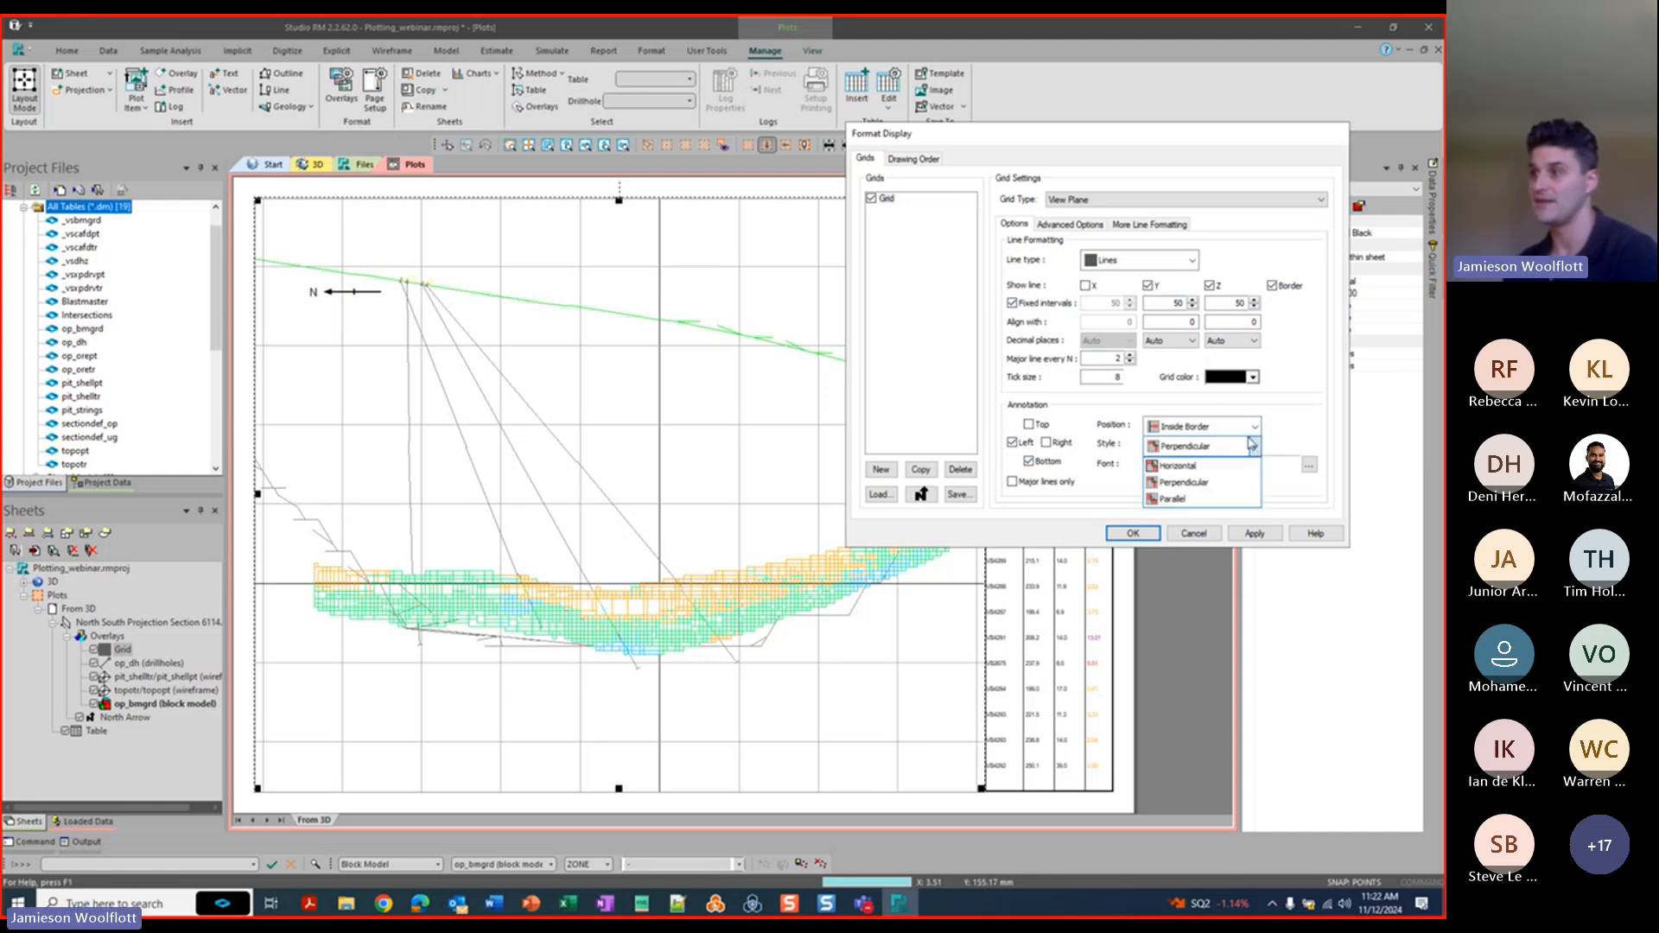
click(1208, 465)
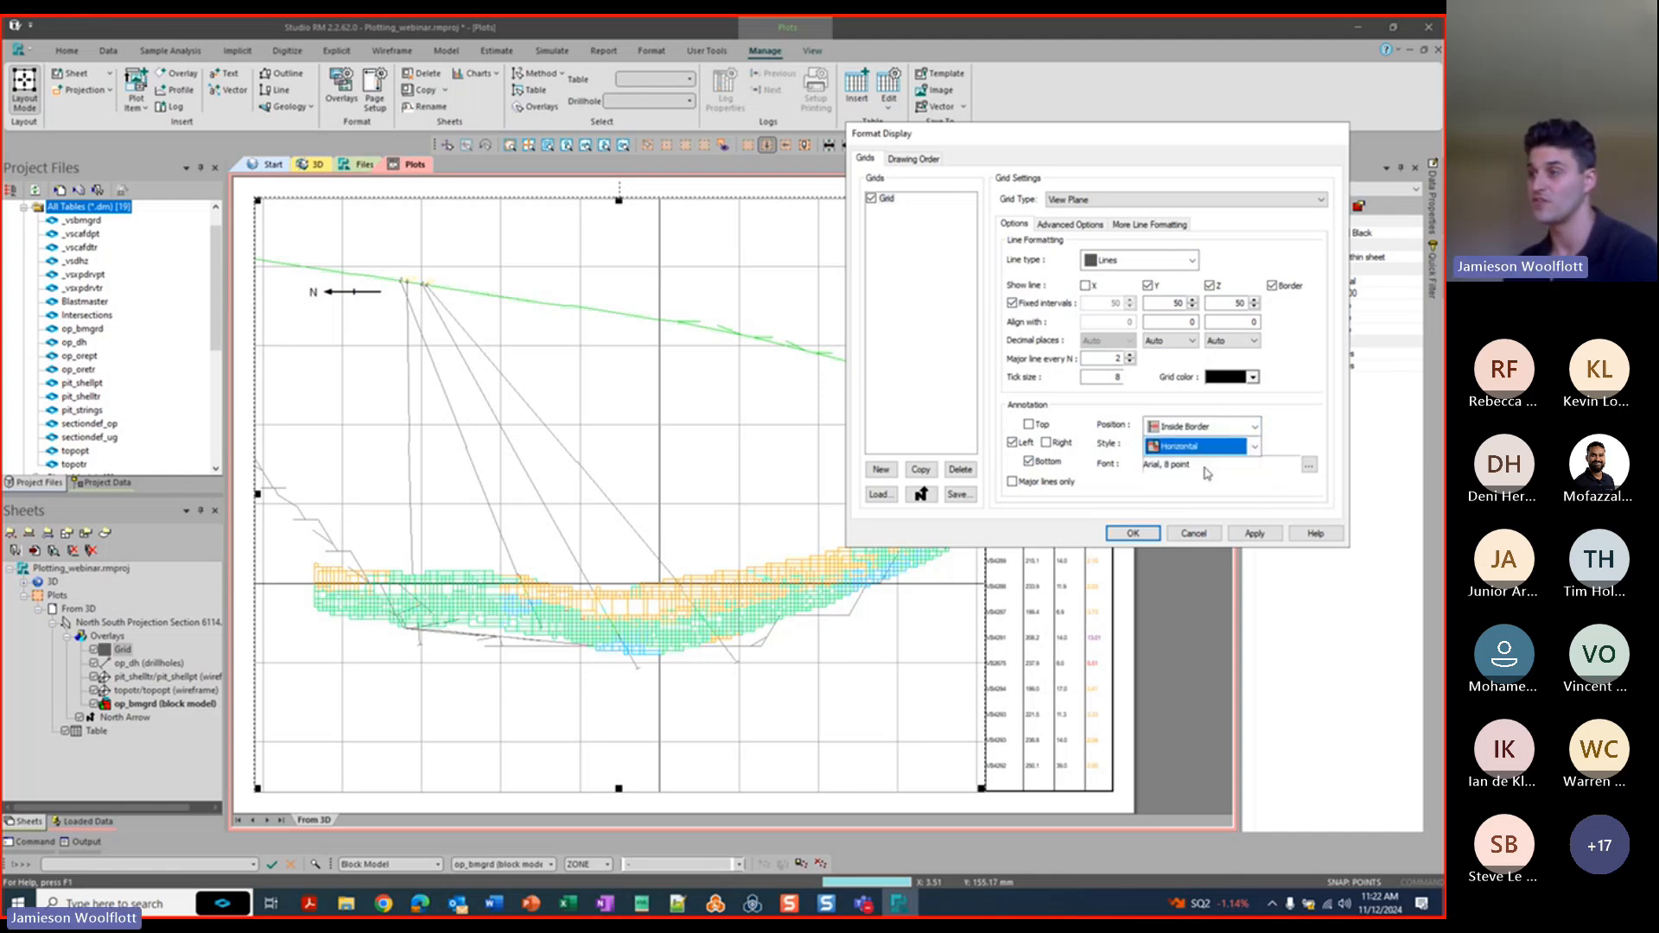
click(1014, 483)
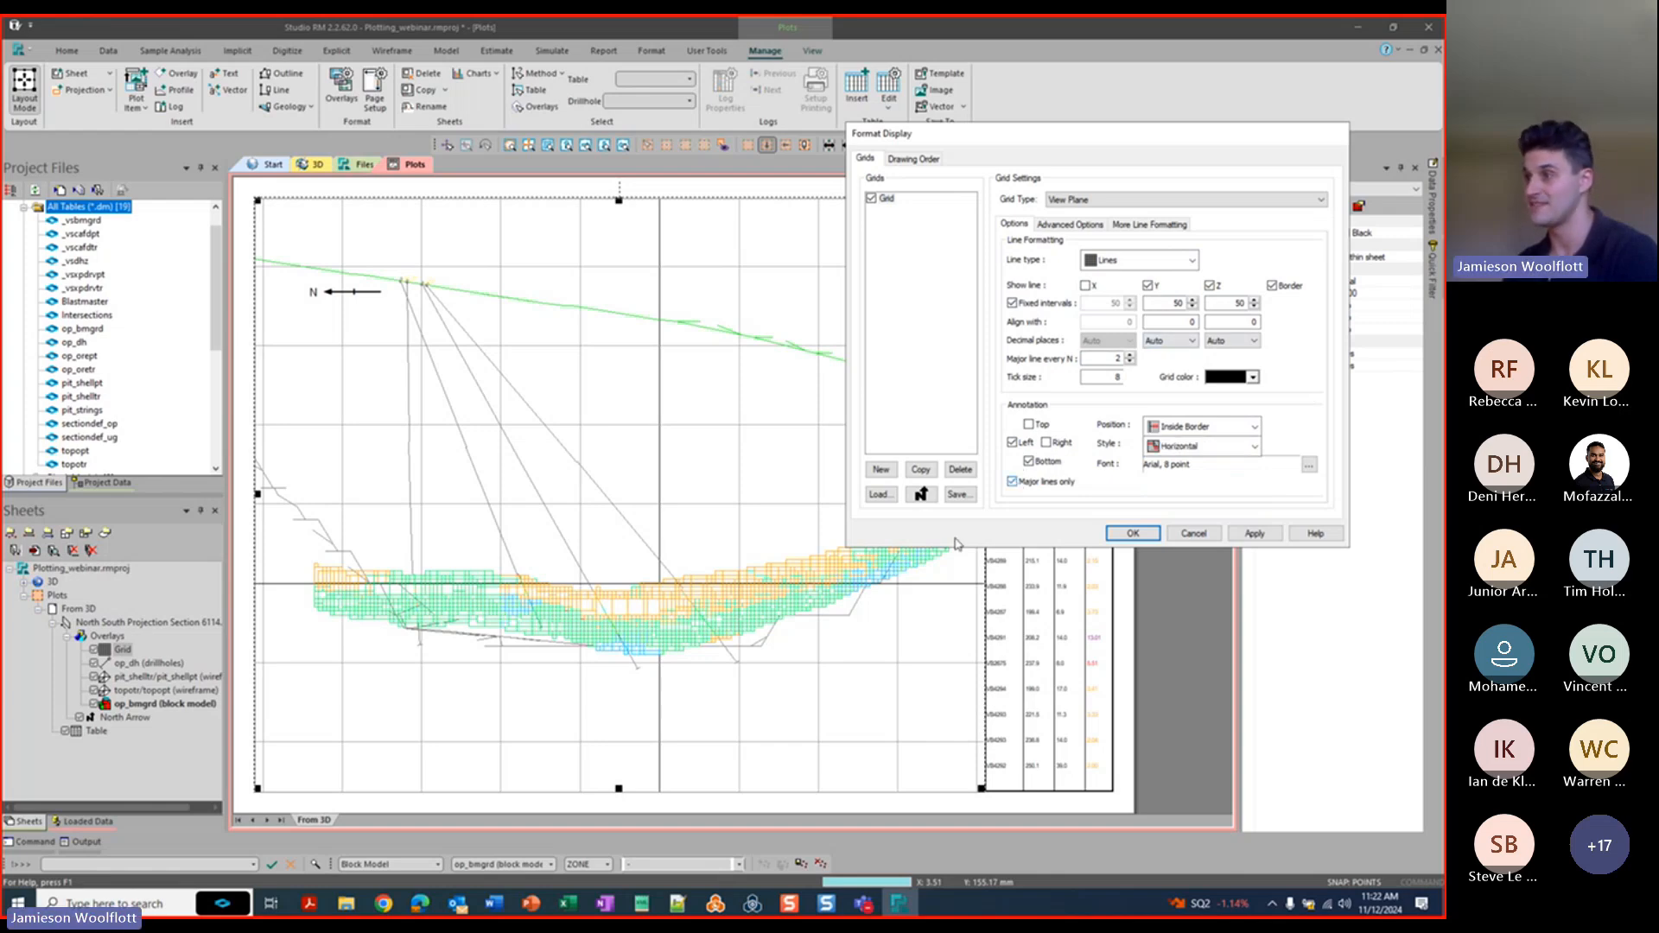
click(1263, 535)
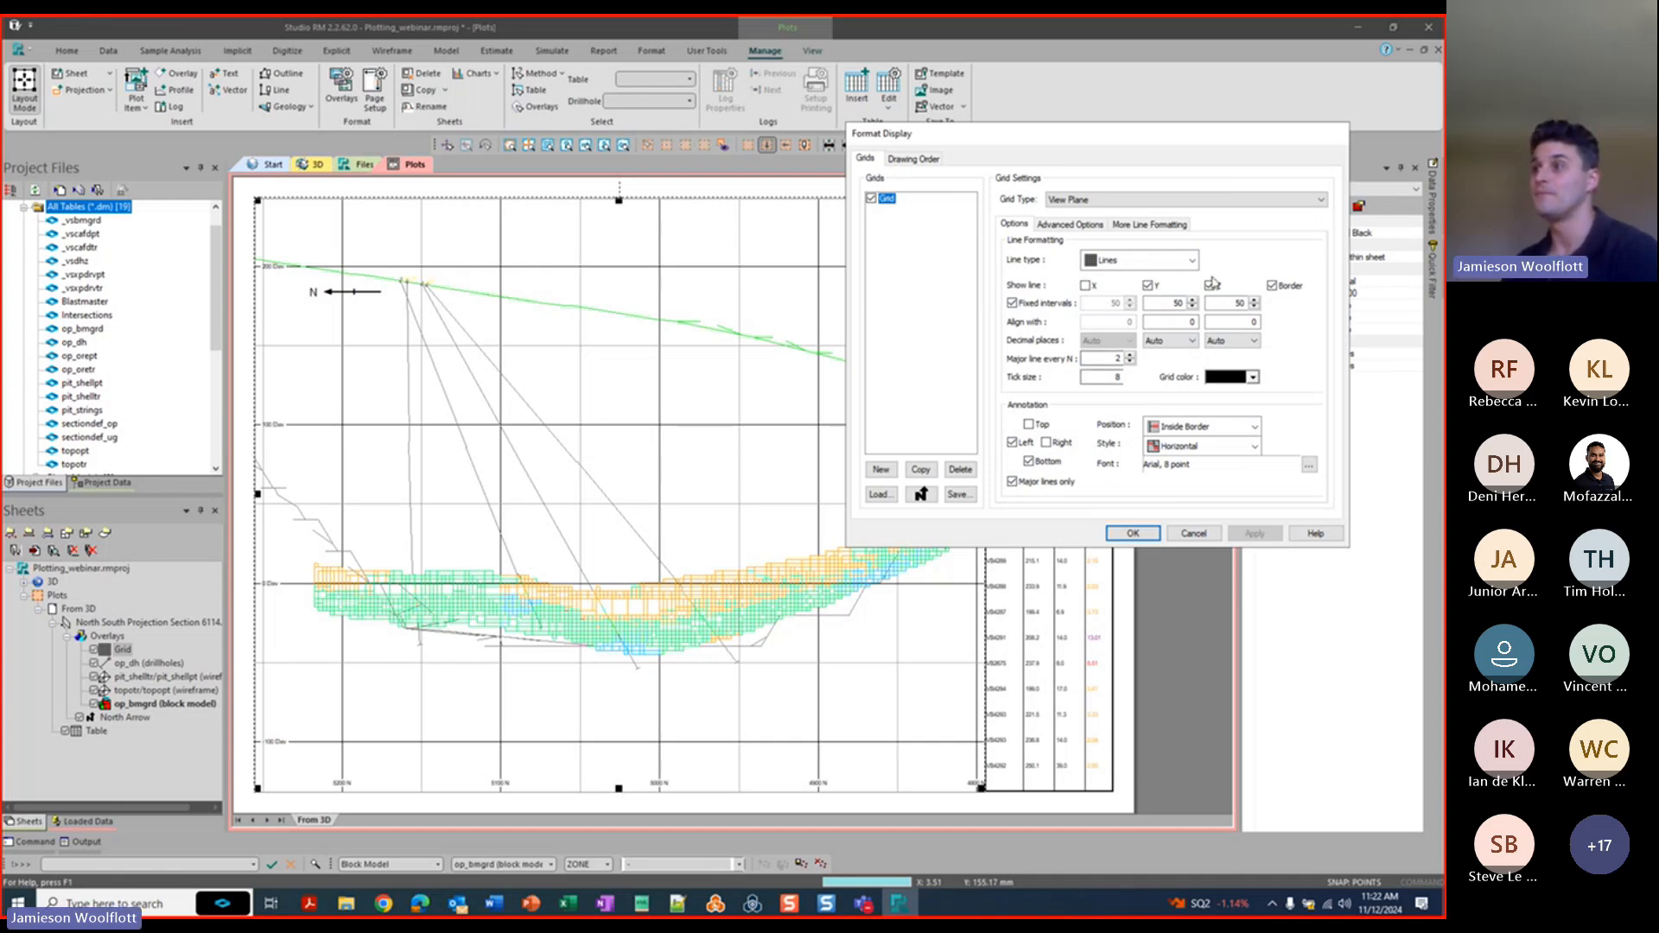
Preview the grid without its border line, and restore the border.
click(1273, 288)
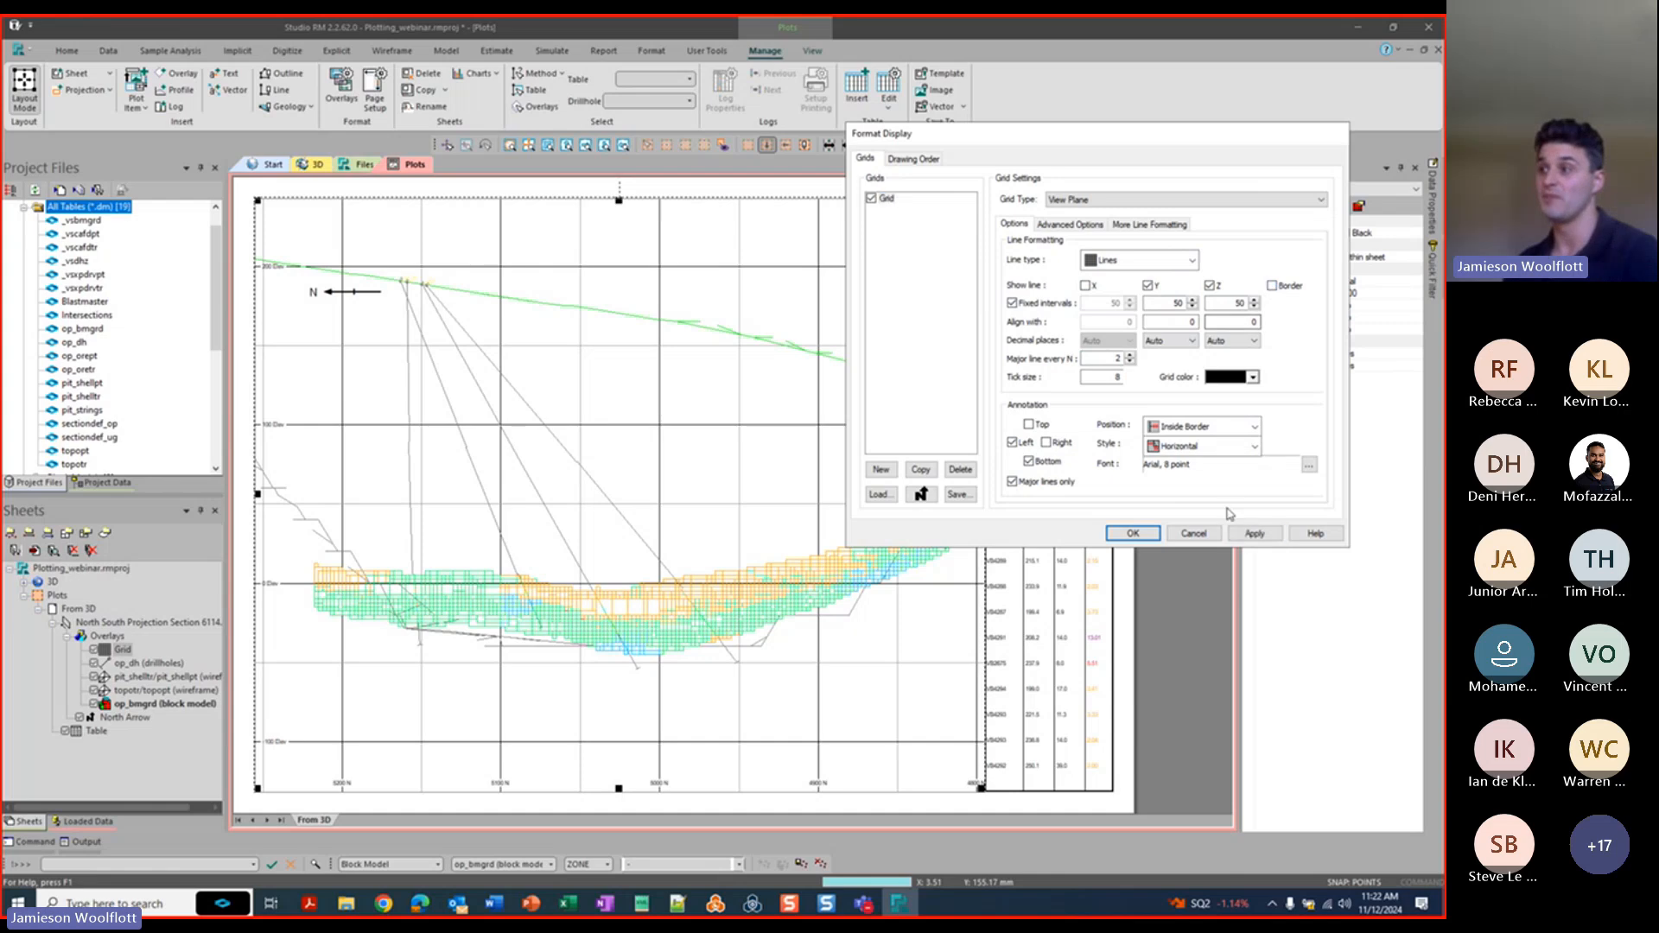
click(1253, 534)
click(1273, 287)
click(1254, 533)
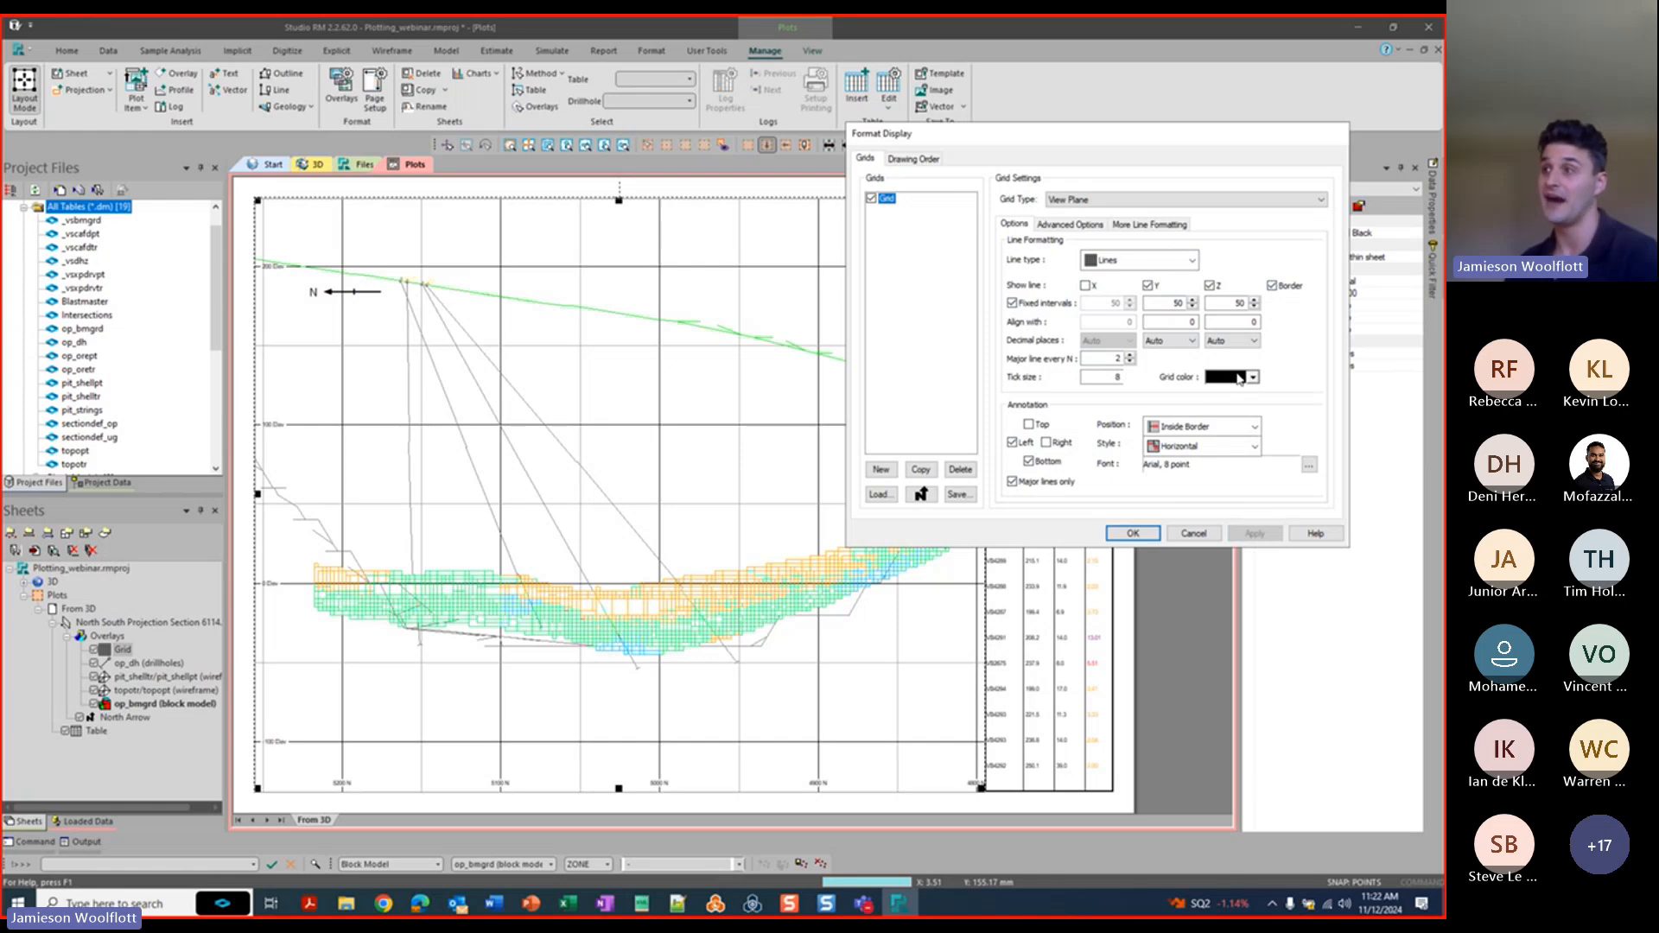
Change the grid colour to mid grey and apply it to the section.
click(1240, 378)
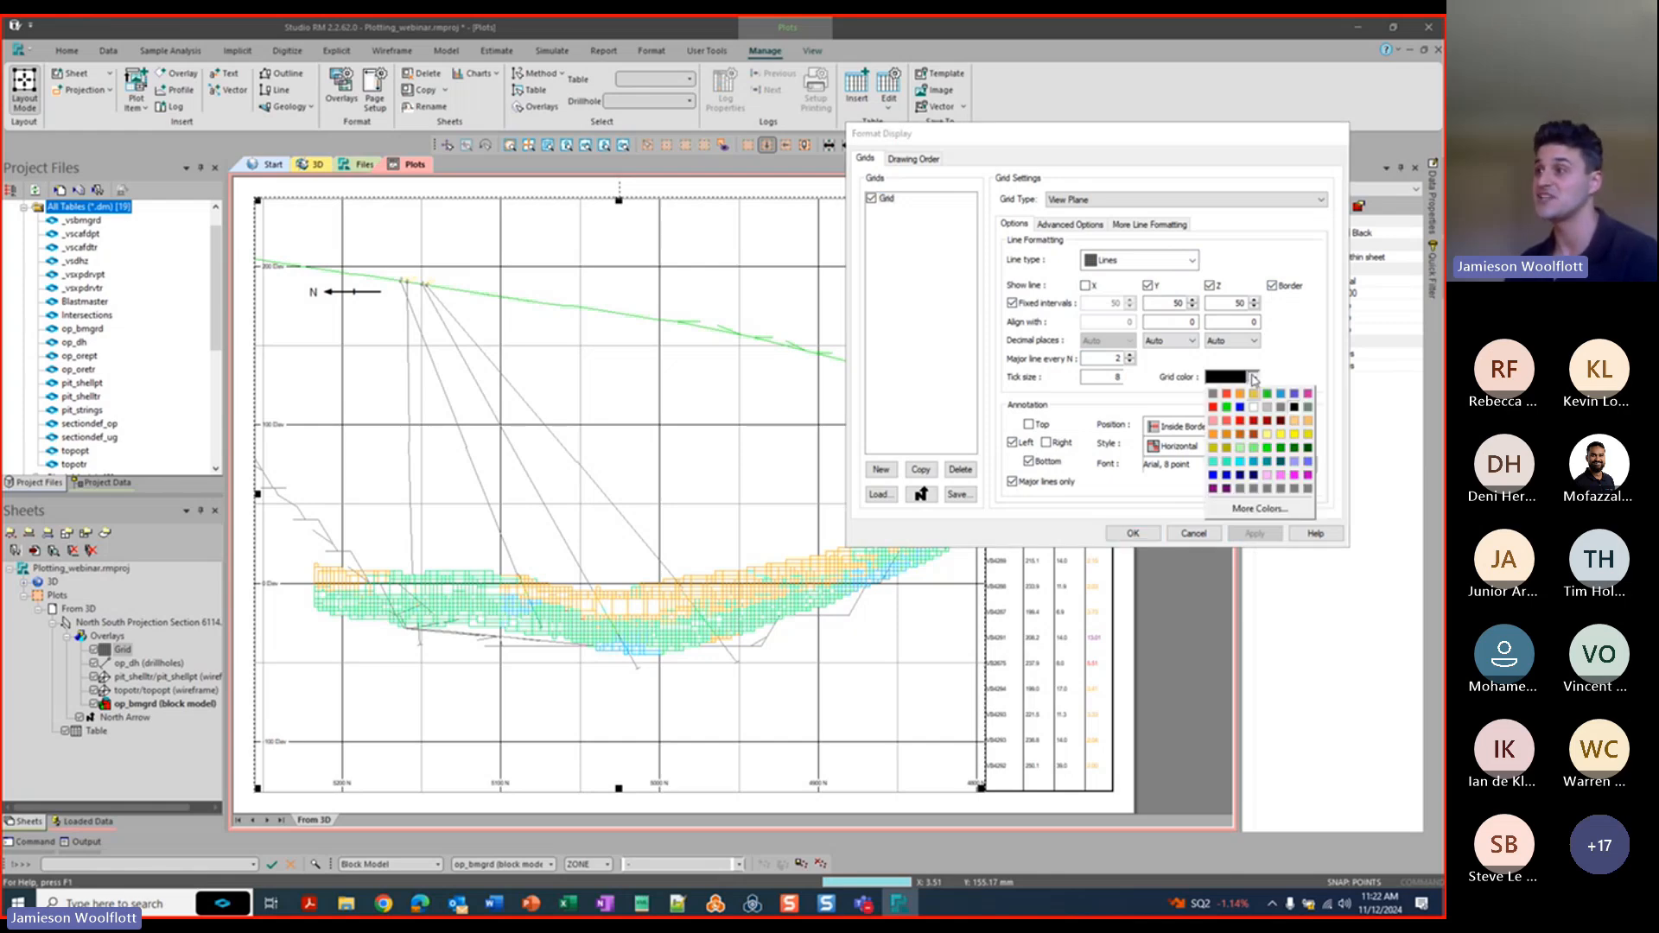
click(1217, 395)
click(1257, 534)
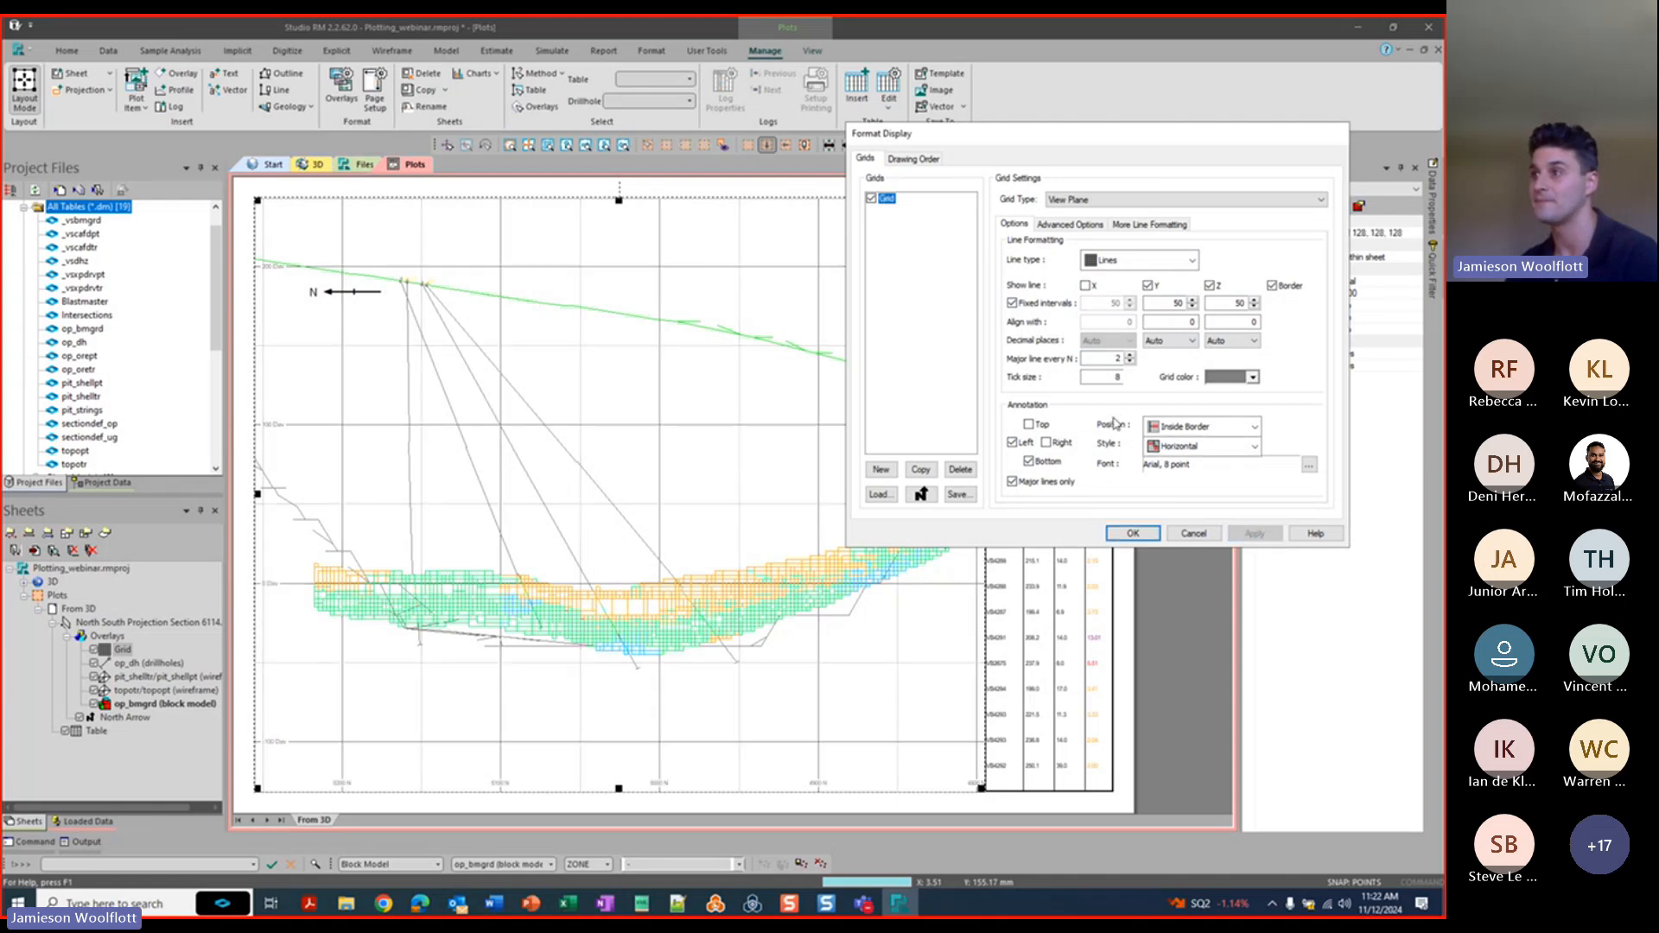
Set the grid's major line intensity to 20% for Y and Z and 100% for the border.
click(1172, 226)
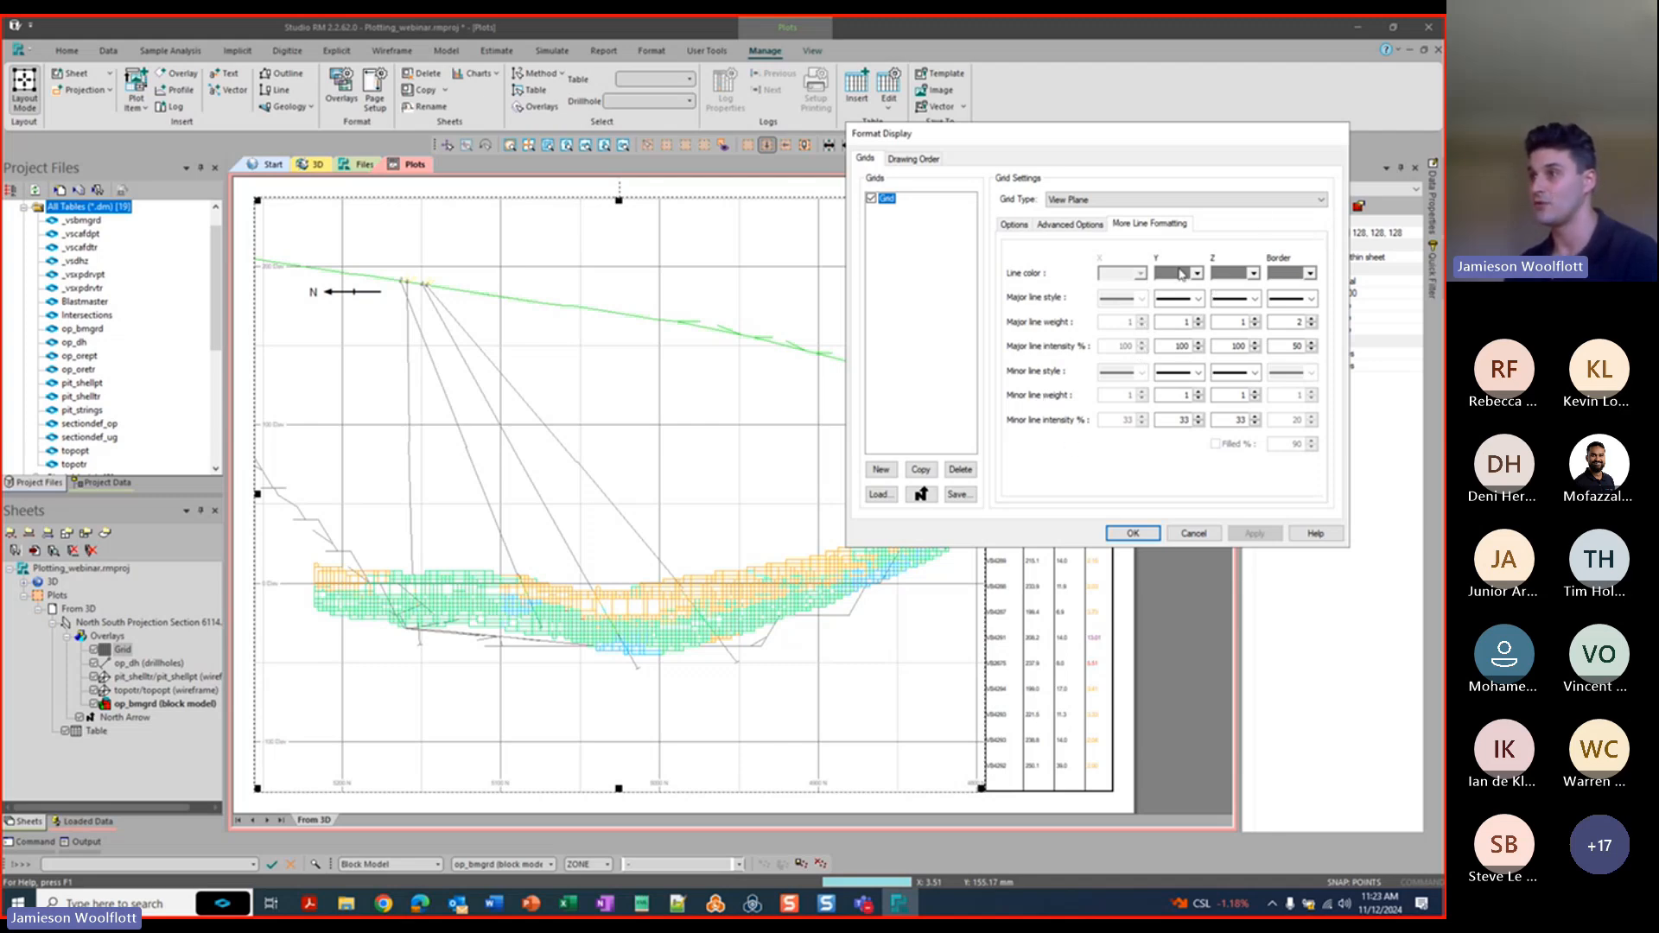
double_click(1180, 346)
text(20)
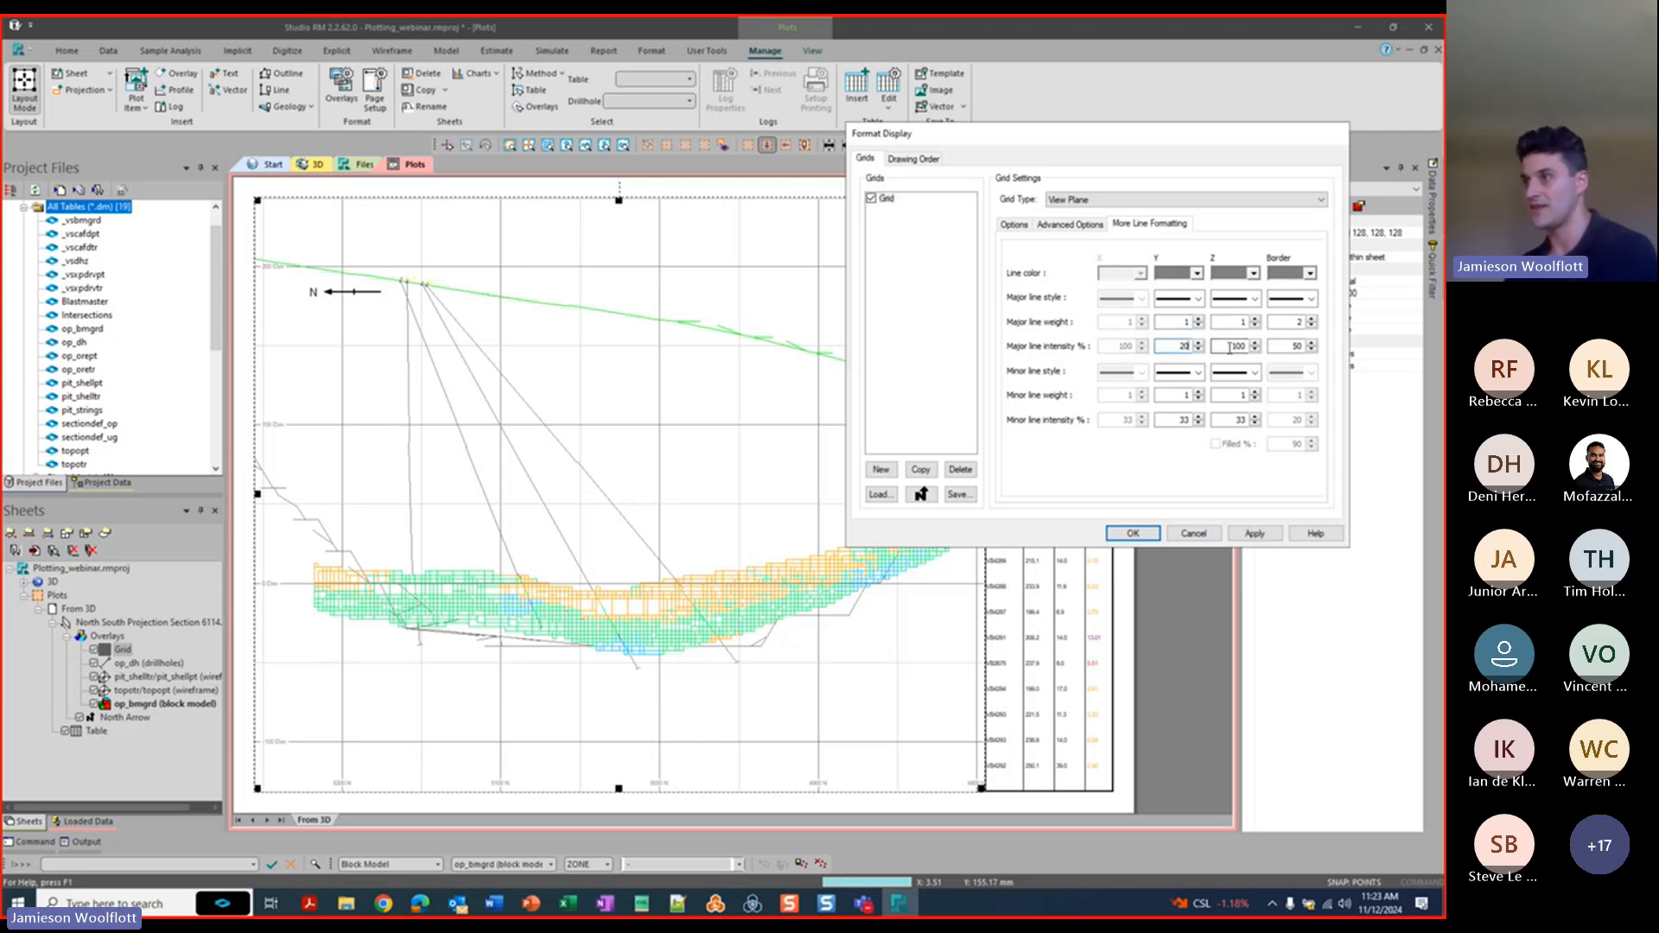
double_click(1228, 346)
text(0)
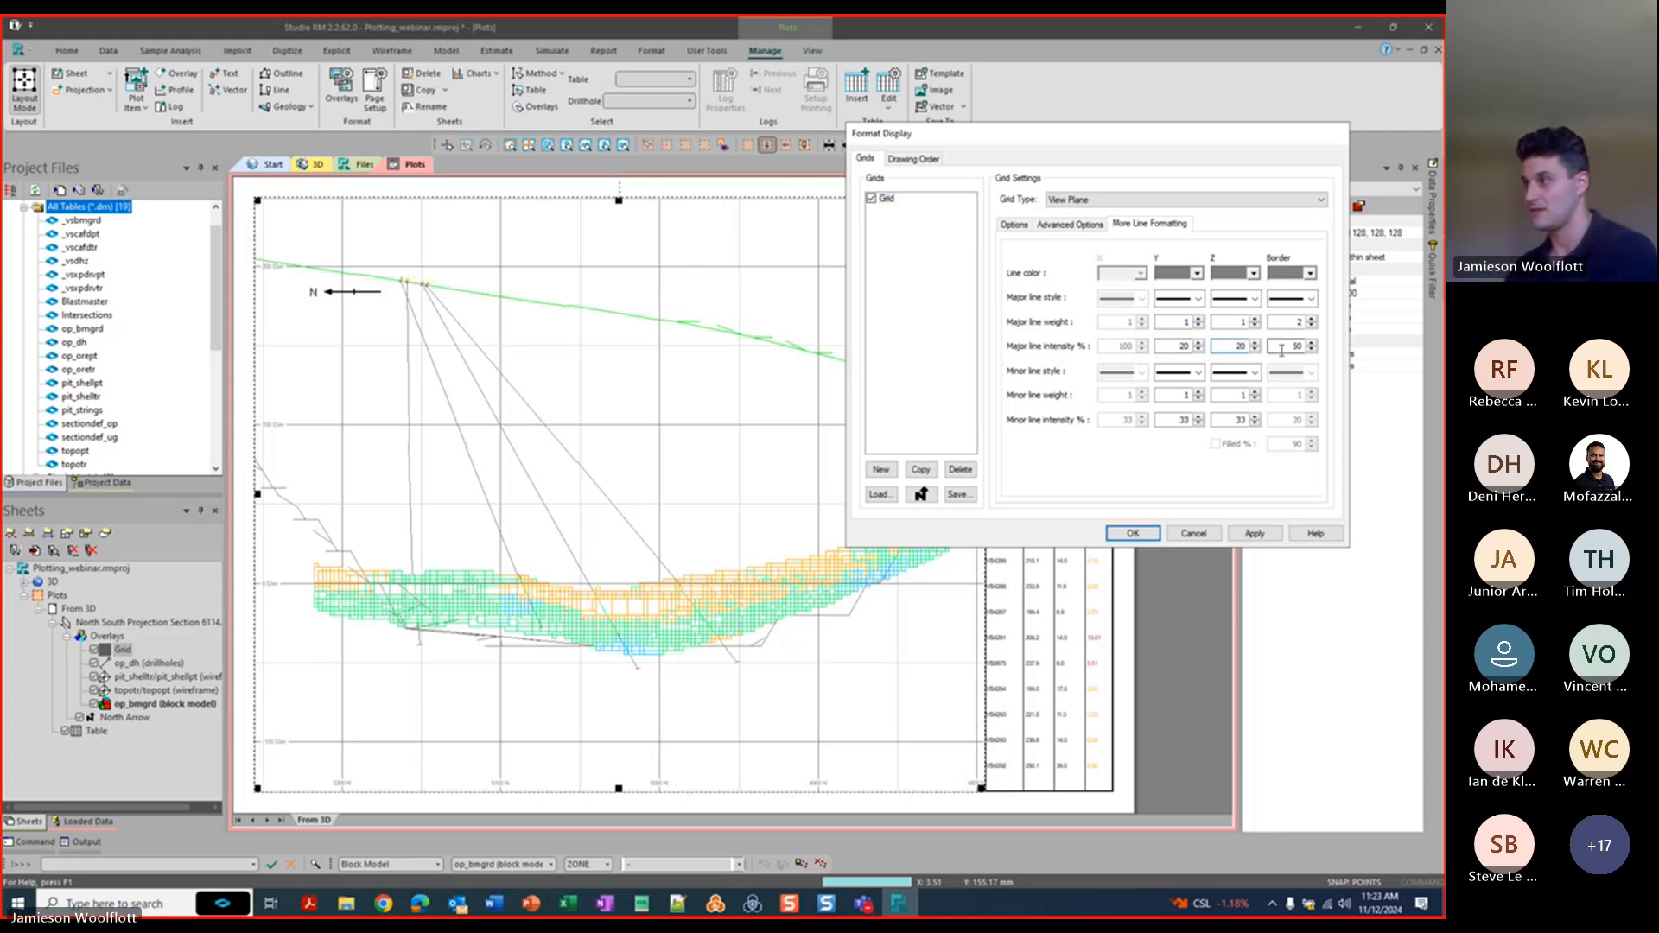
key(Tab)
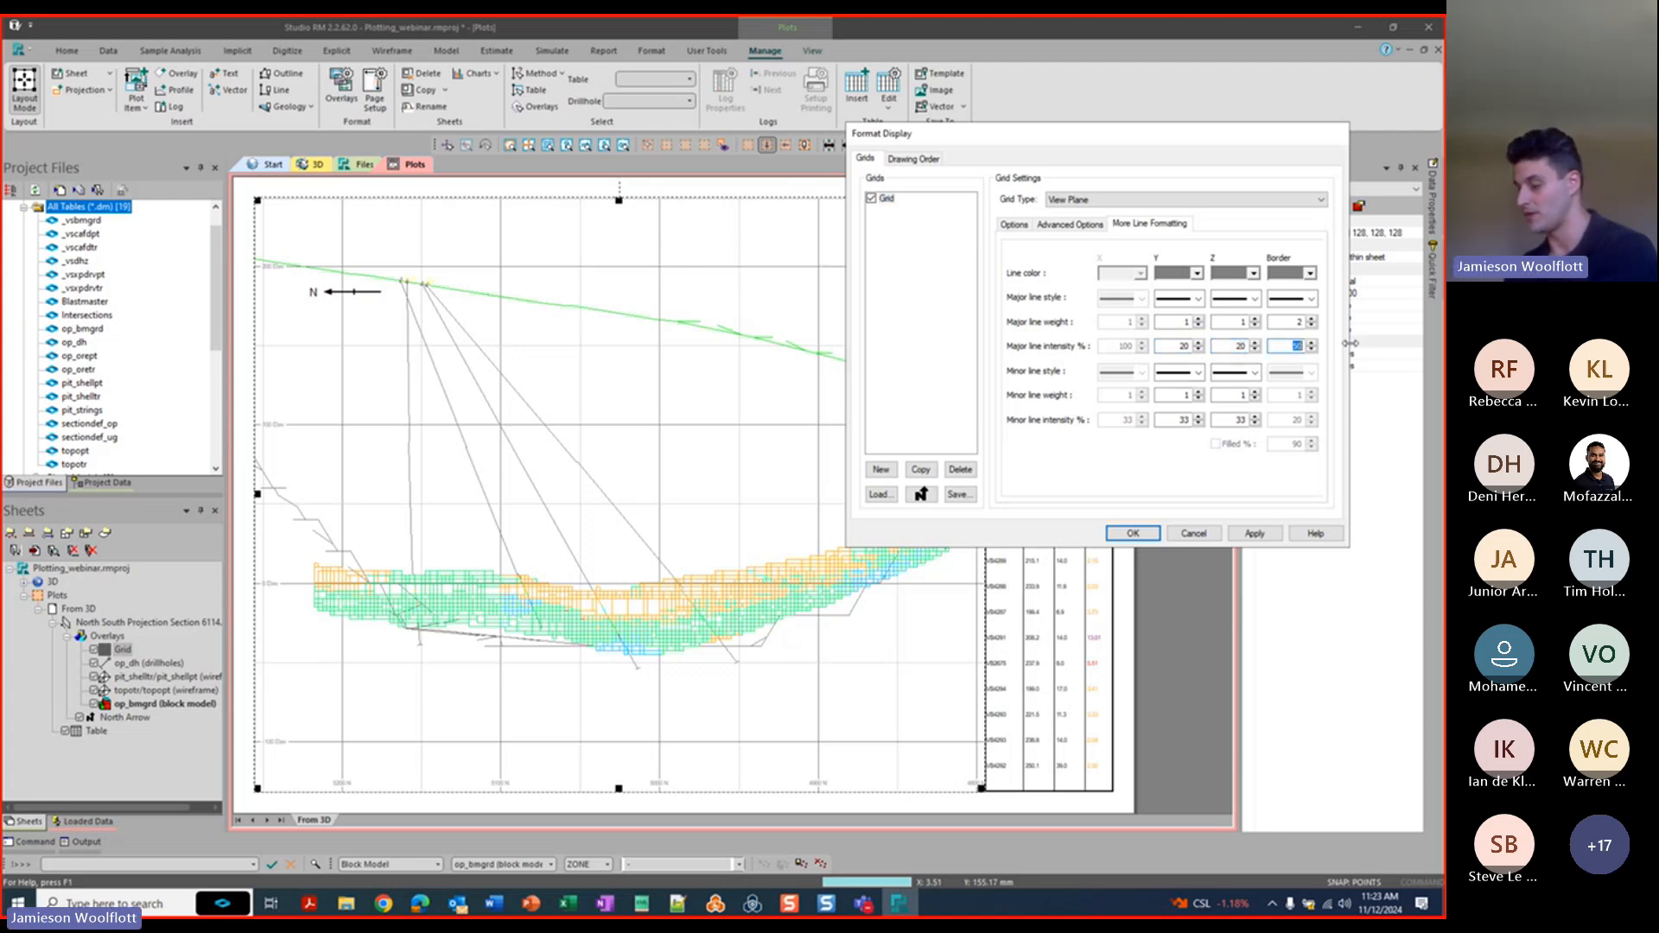
text(100)
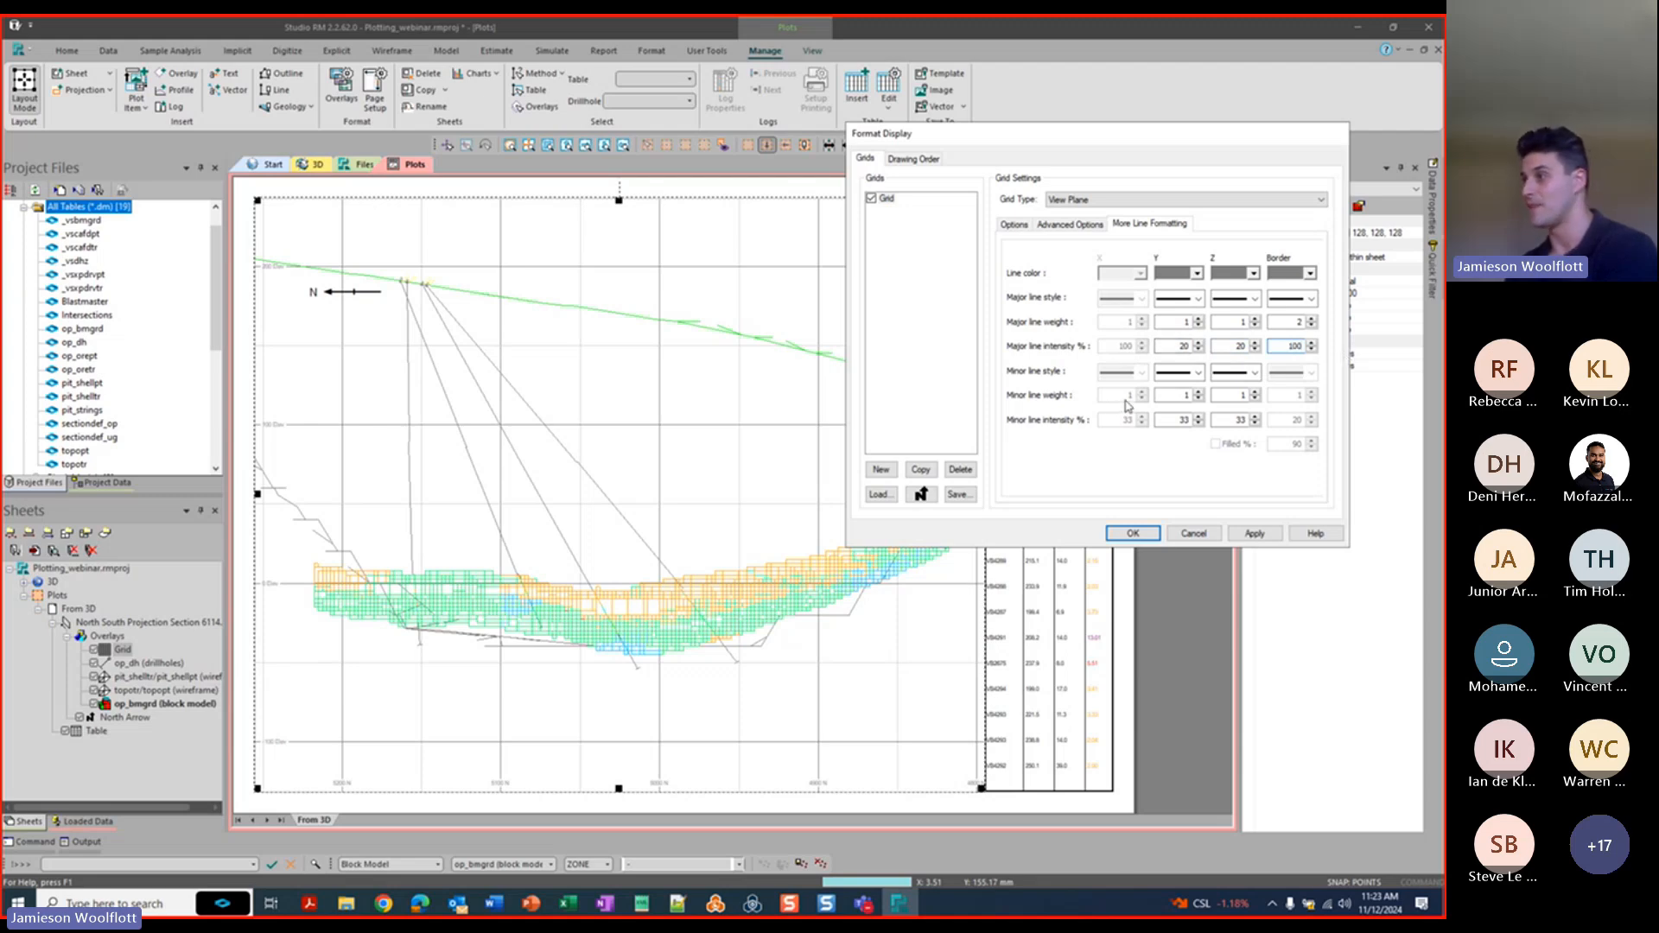
Set the grid's minor line intensity to 10% for Y and Z, and apply the line formatting.
double_click(1180, 419)
text(10)
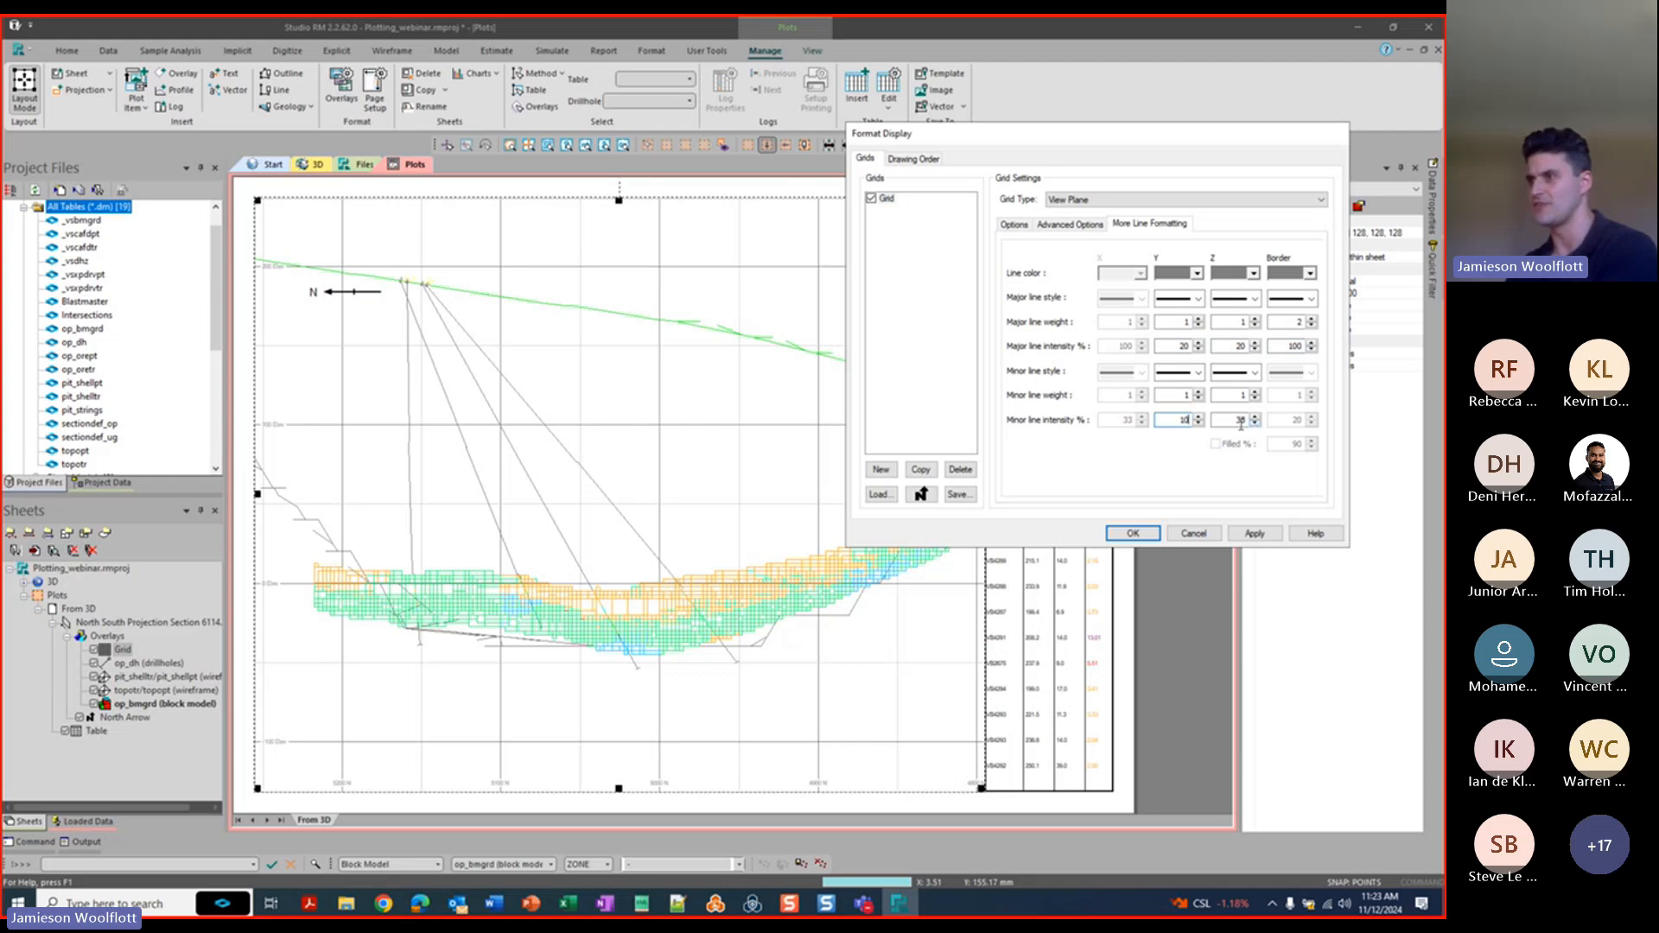
double_click(1239, 419)
text(10)
click(1267, 533)
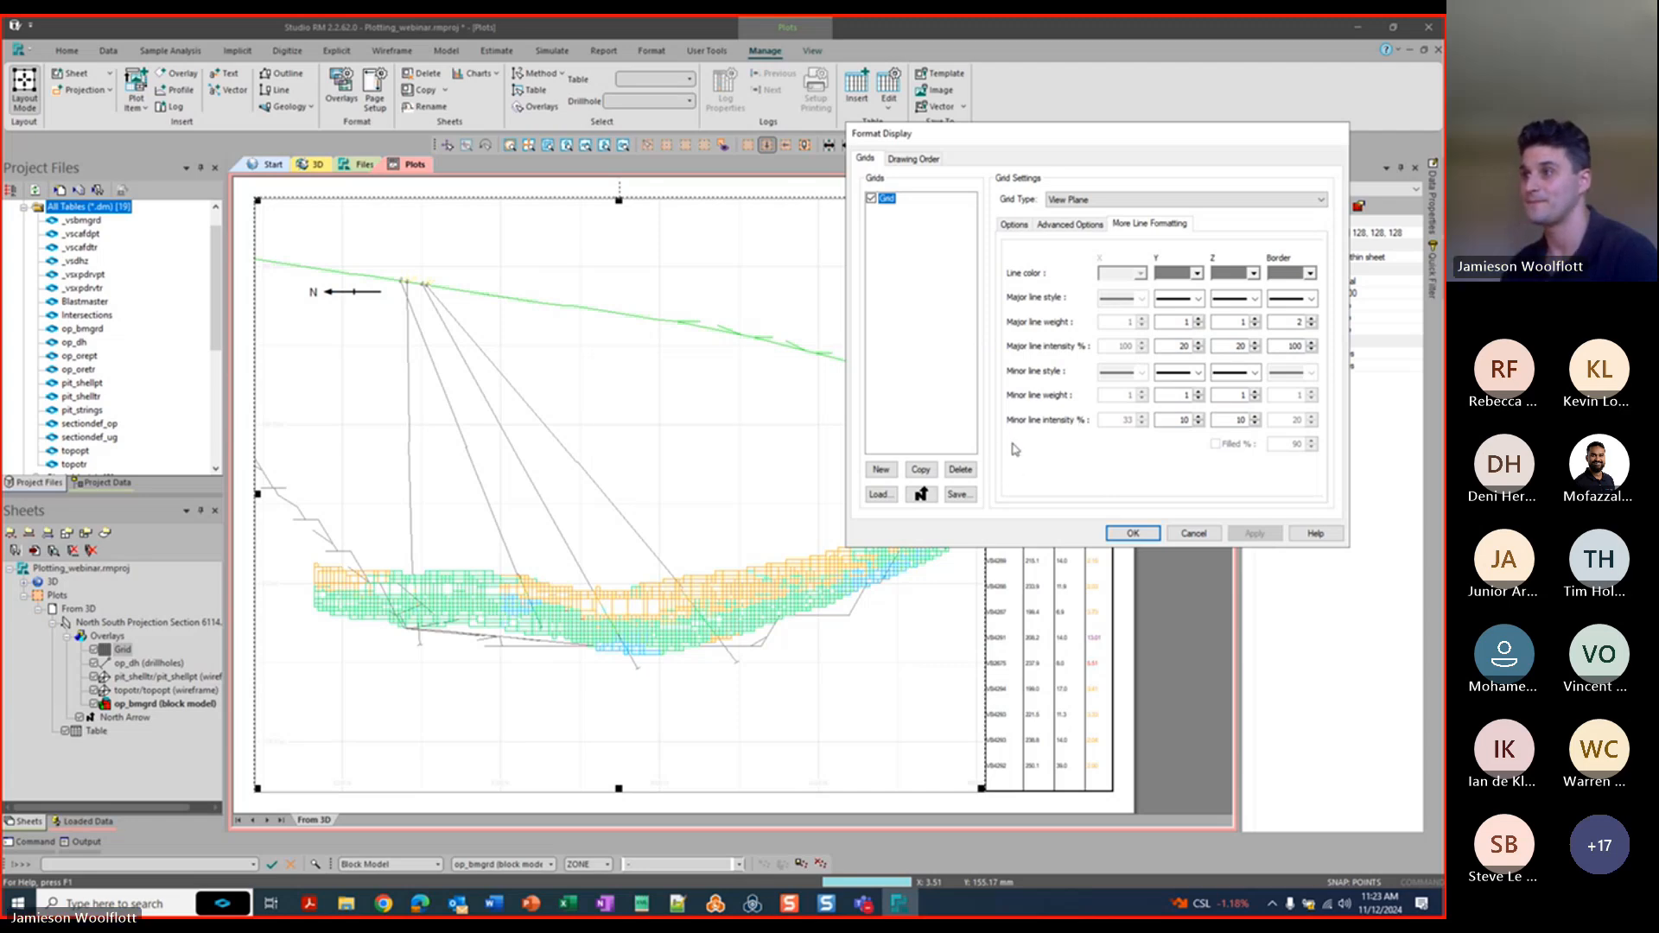
Accept the grid formatting and open the display formatting for the op_dh drillholes overlay.
click(1131, 533)
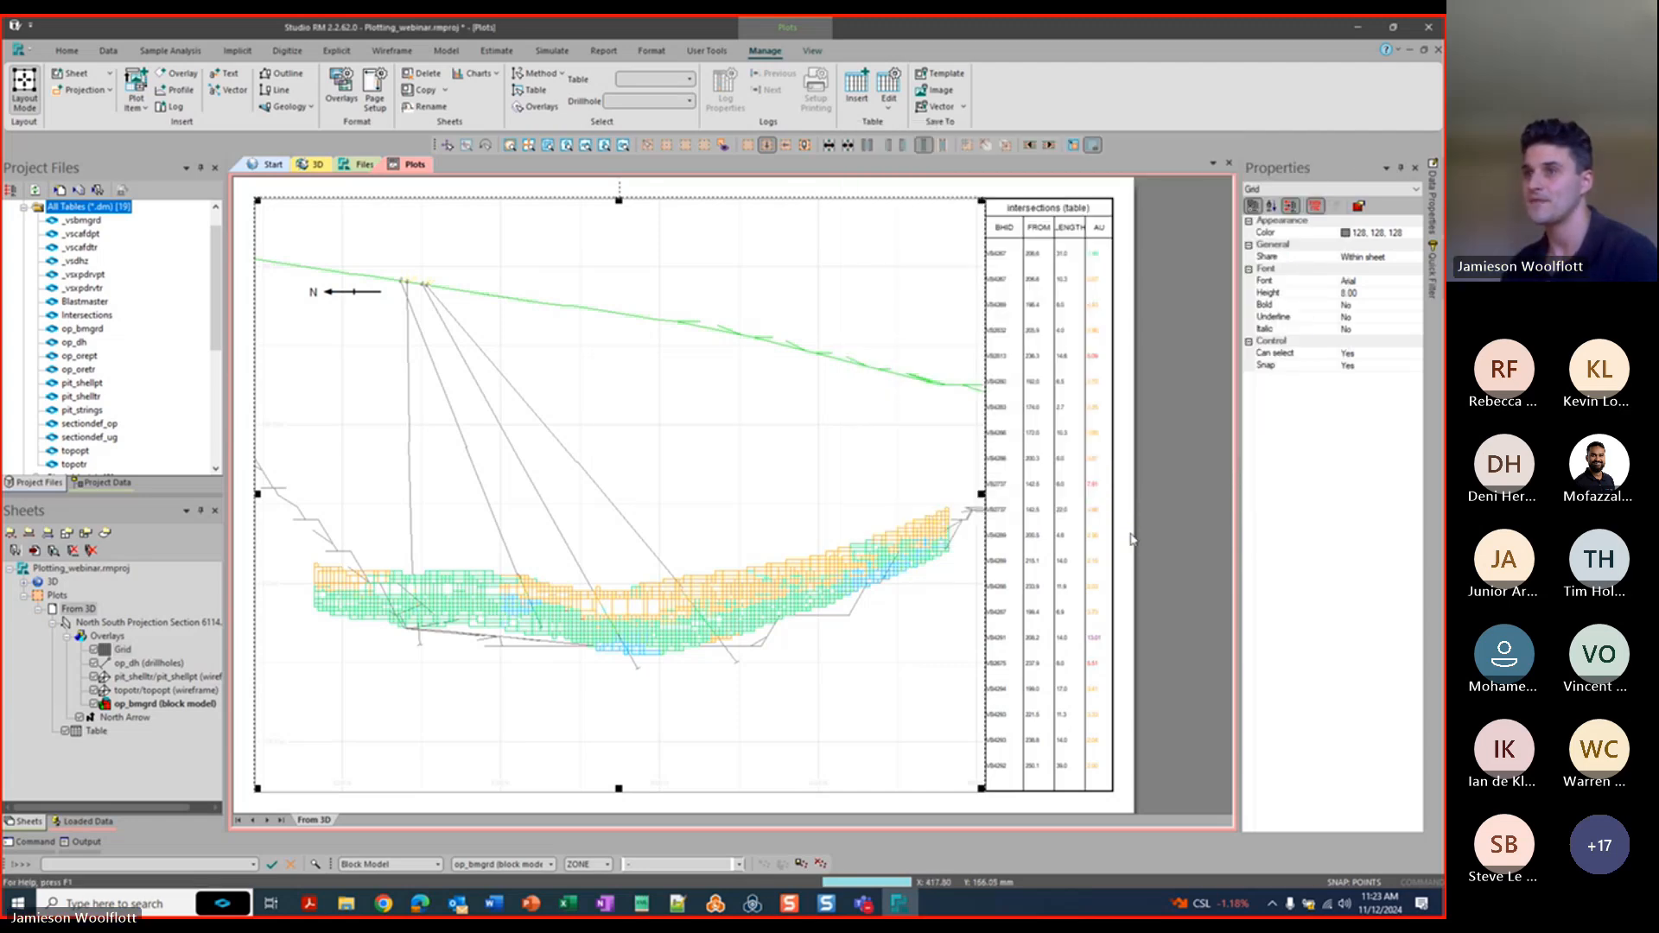
click(125, 661)
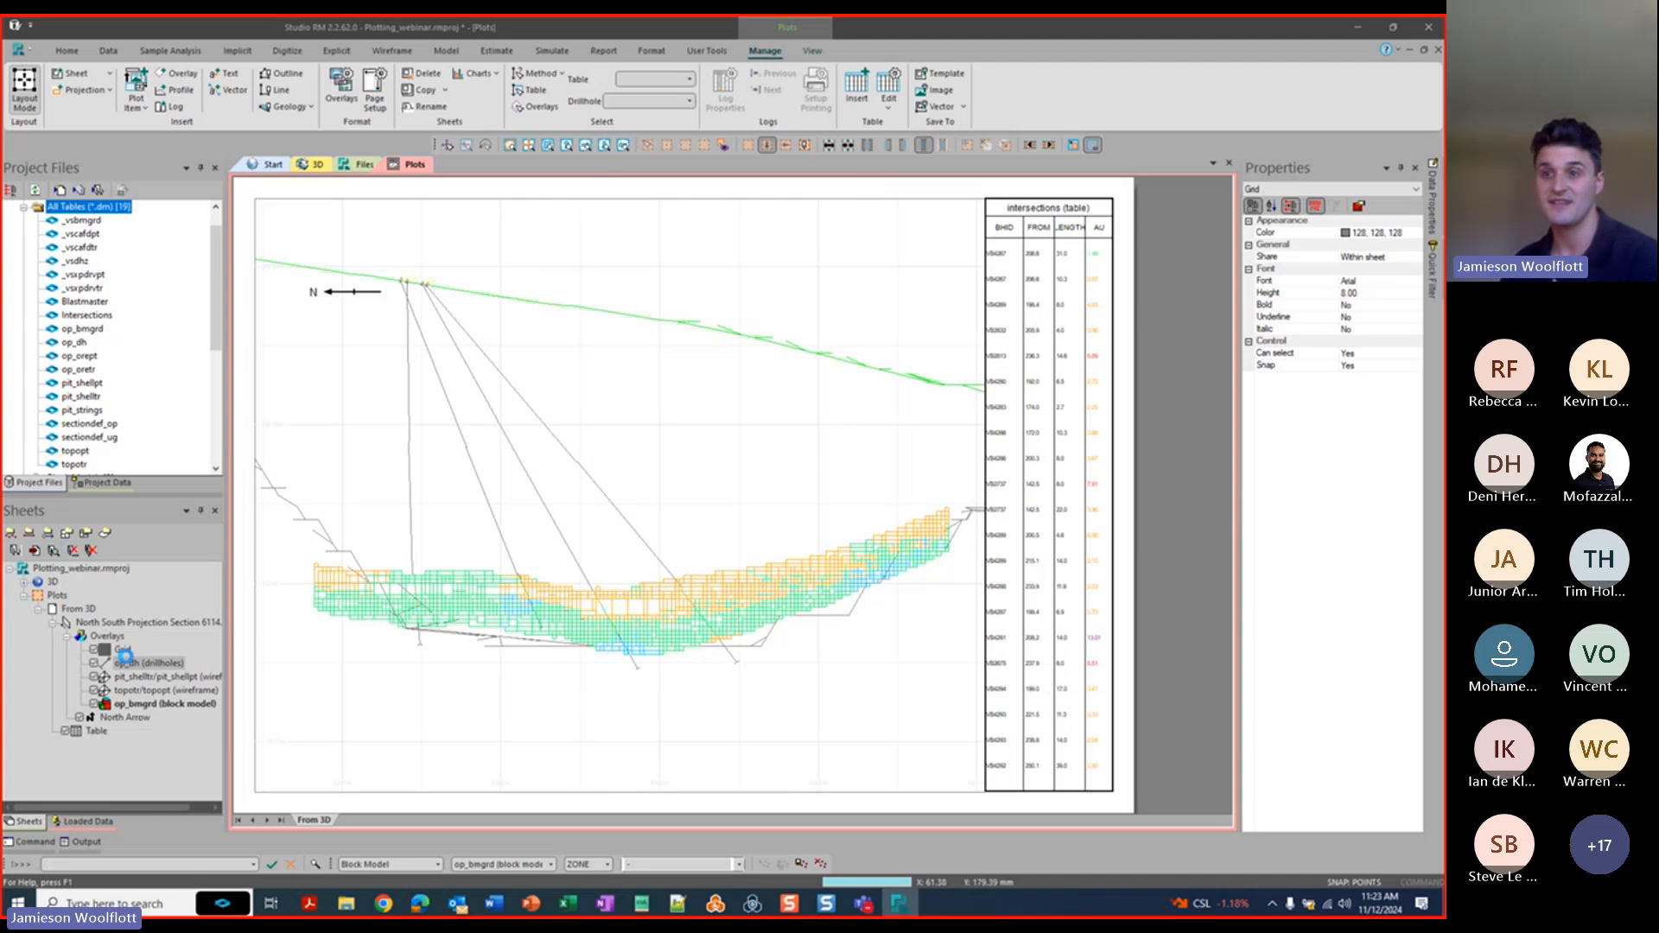
double_click(126, 659)
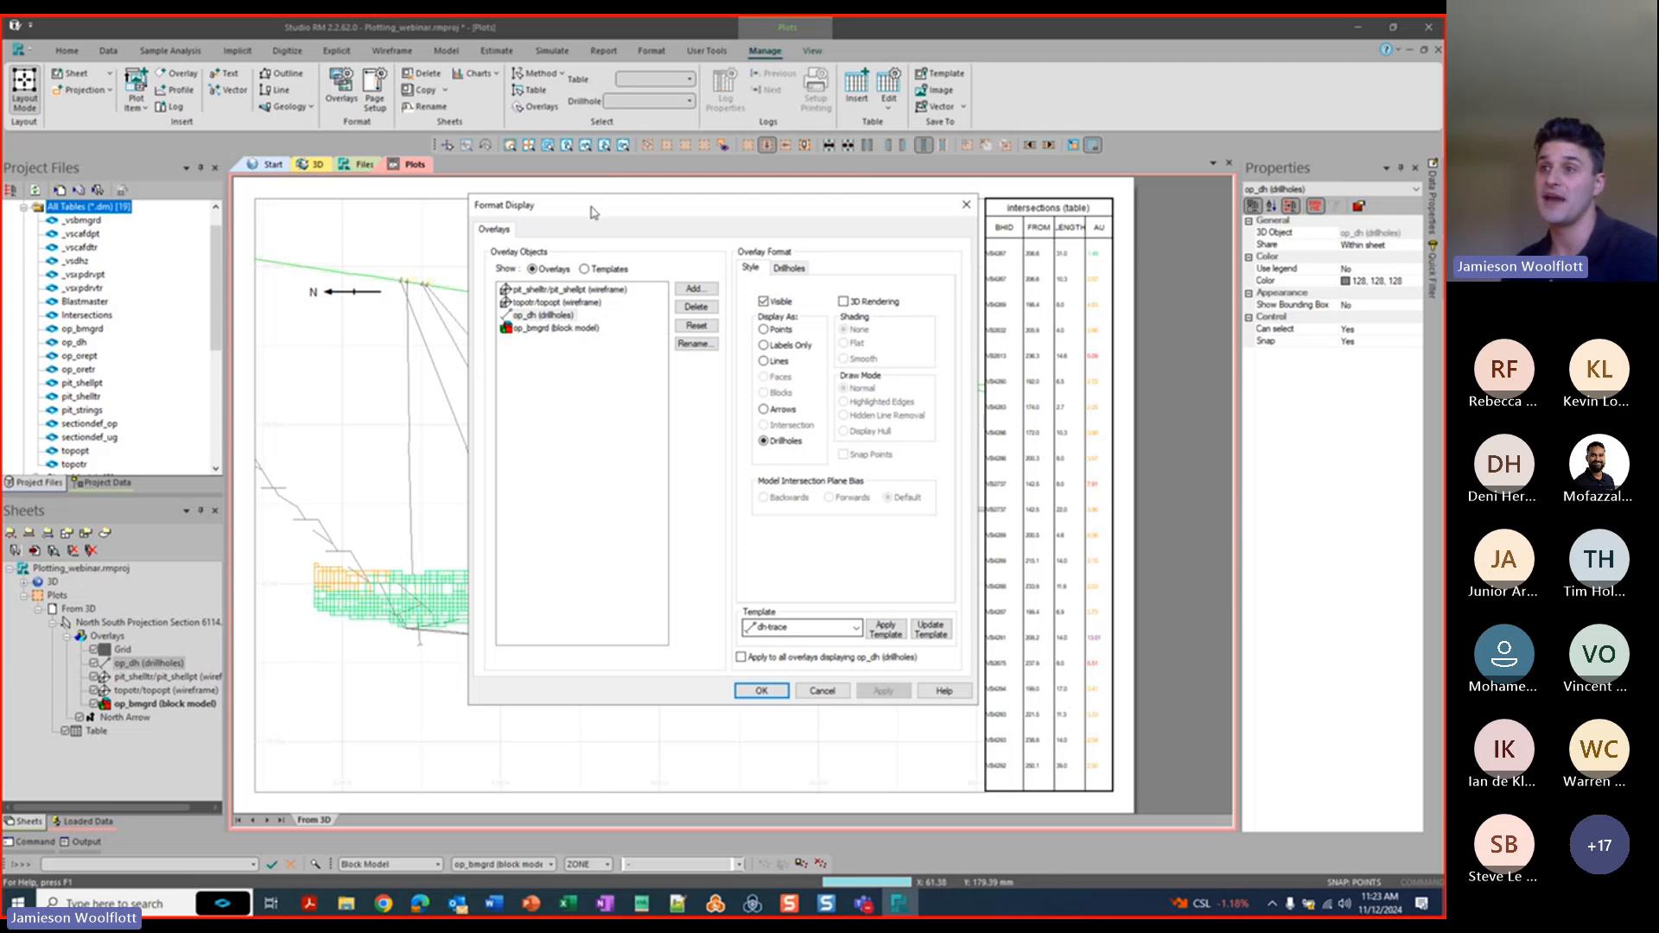
drag(593, 212, 1032, 321)
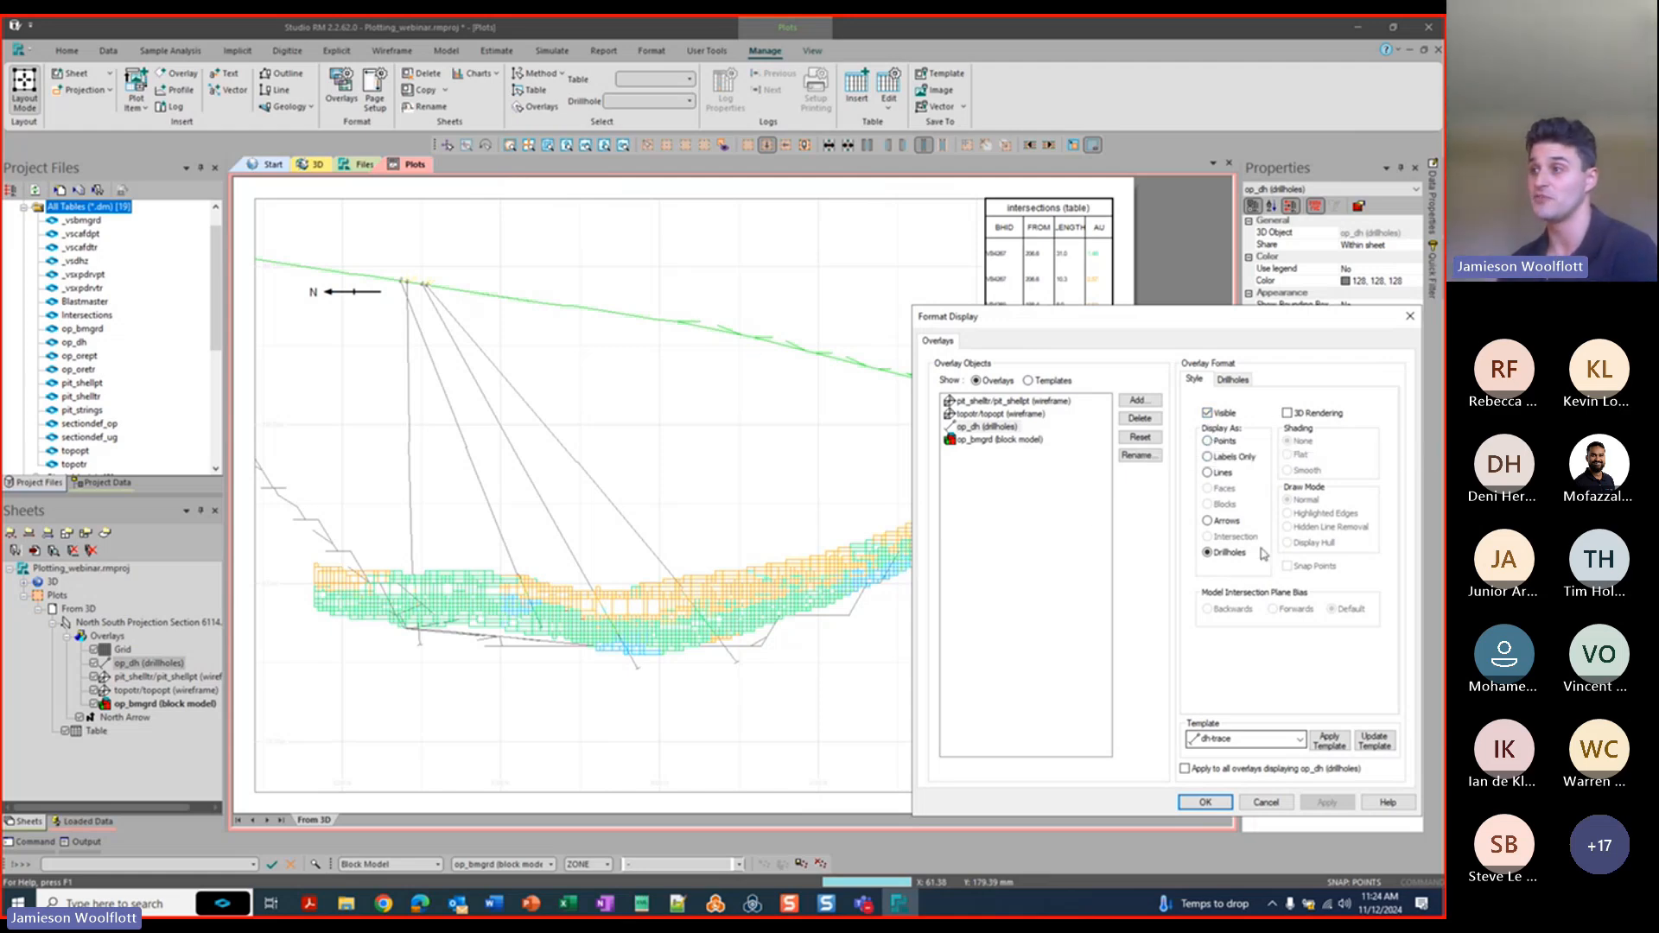
Preview the op_dh overlay displayed as points, and restore its Drillholes display style.
click(1207, 441)
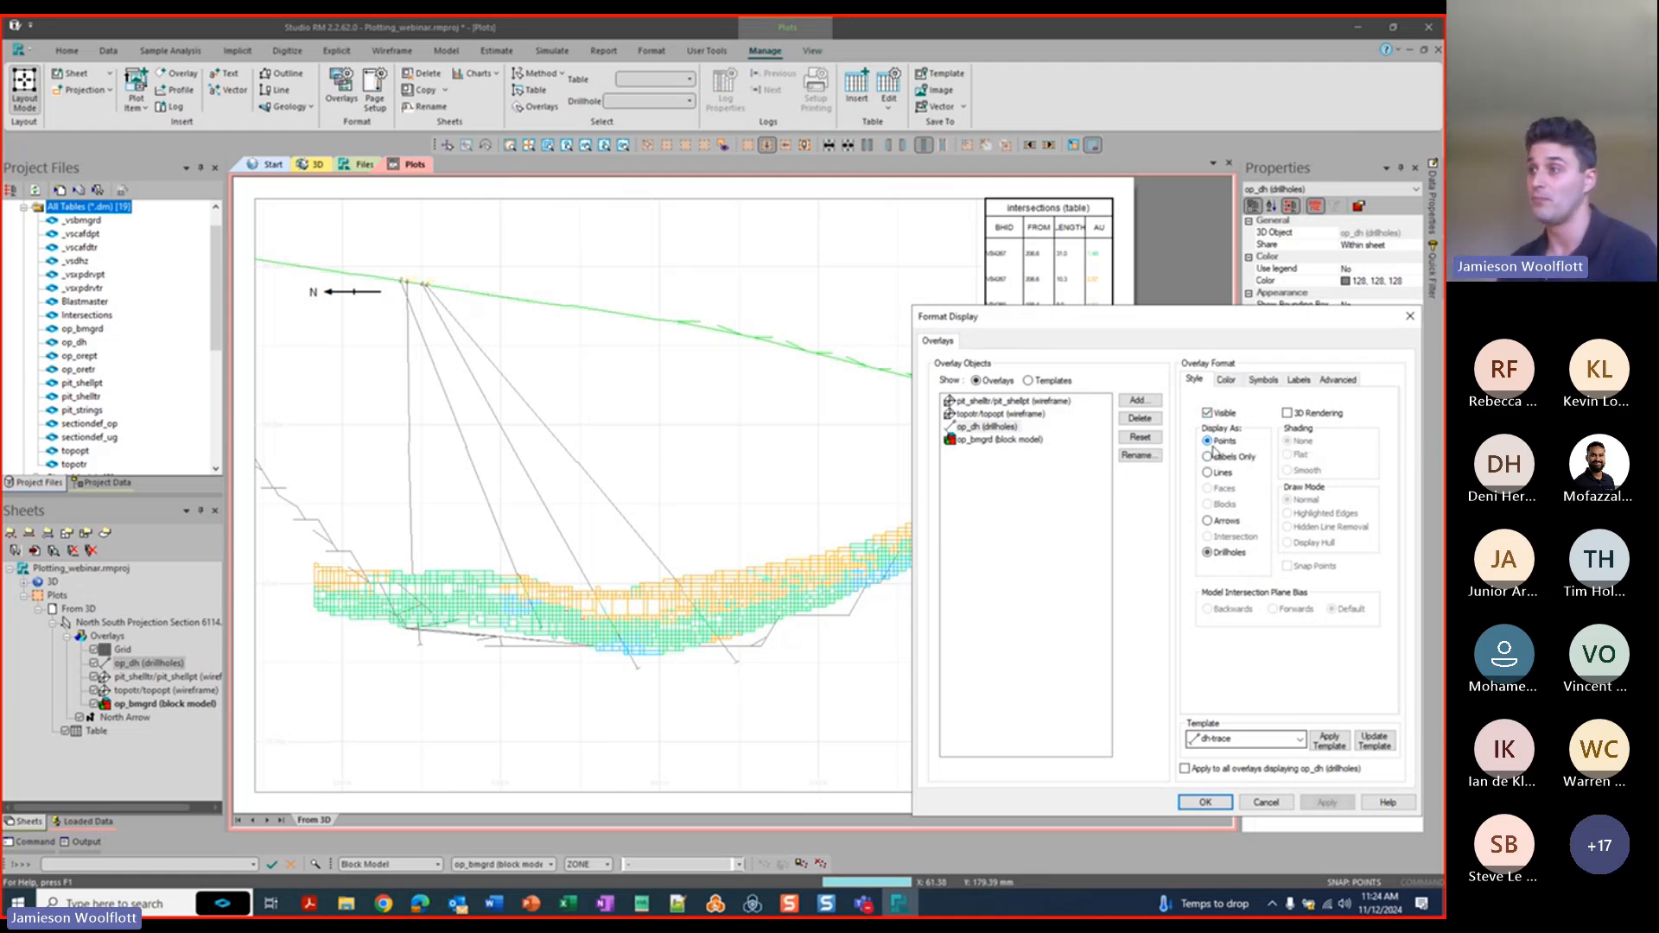
click(1331, 802)
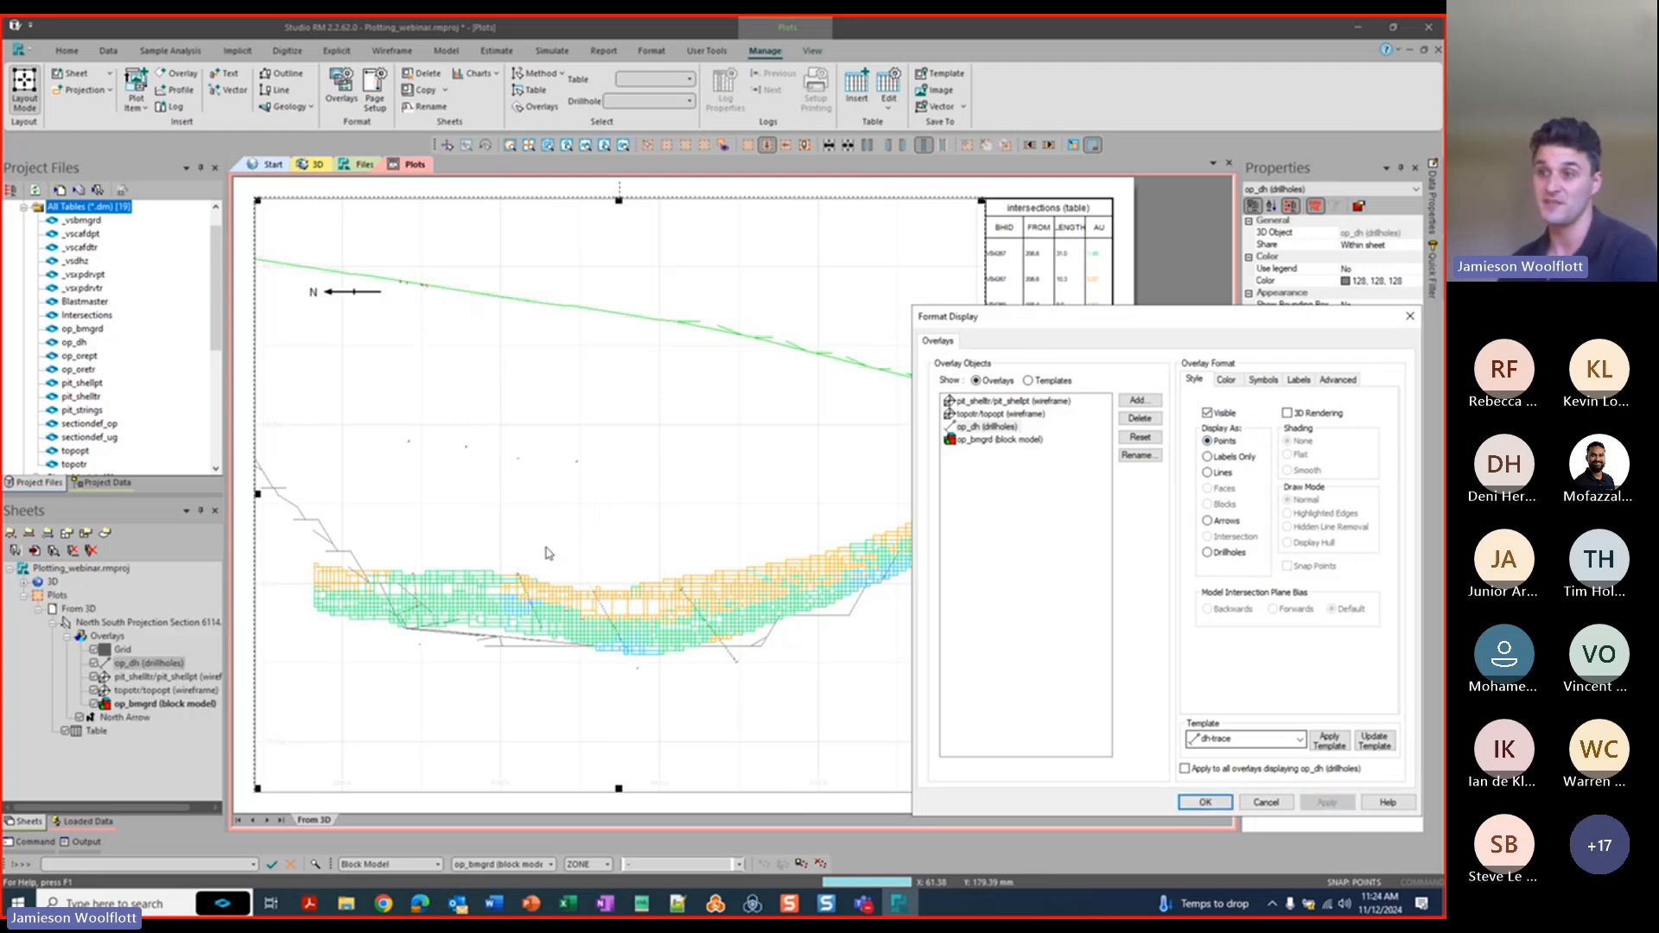
click(1207, 553)
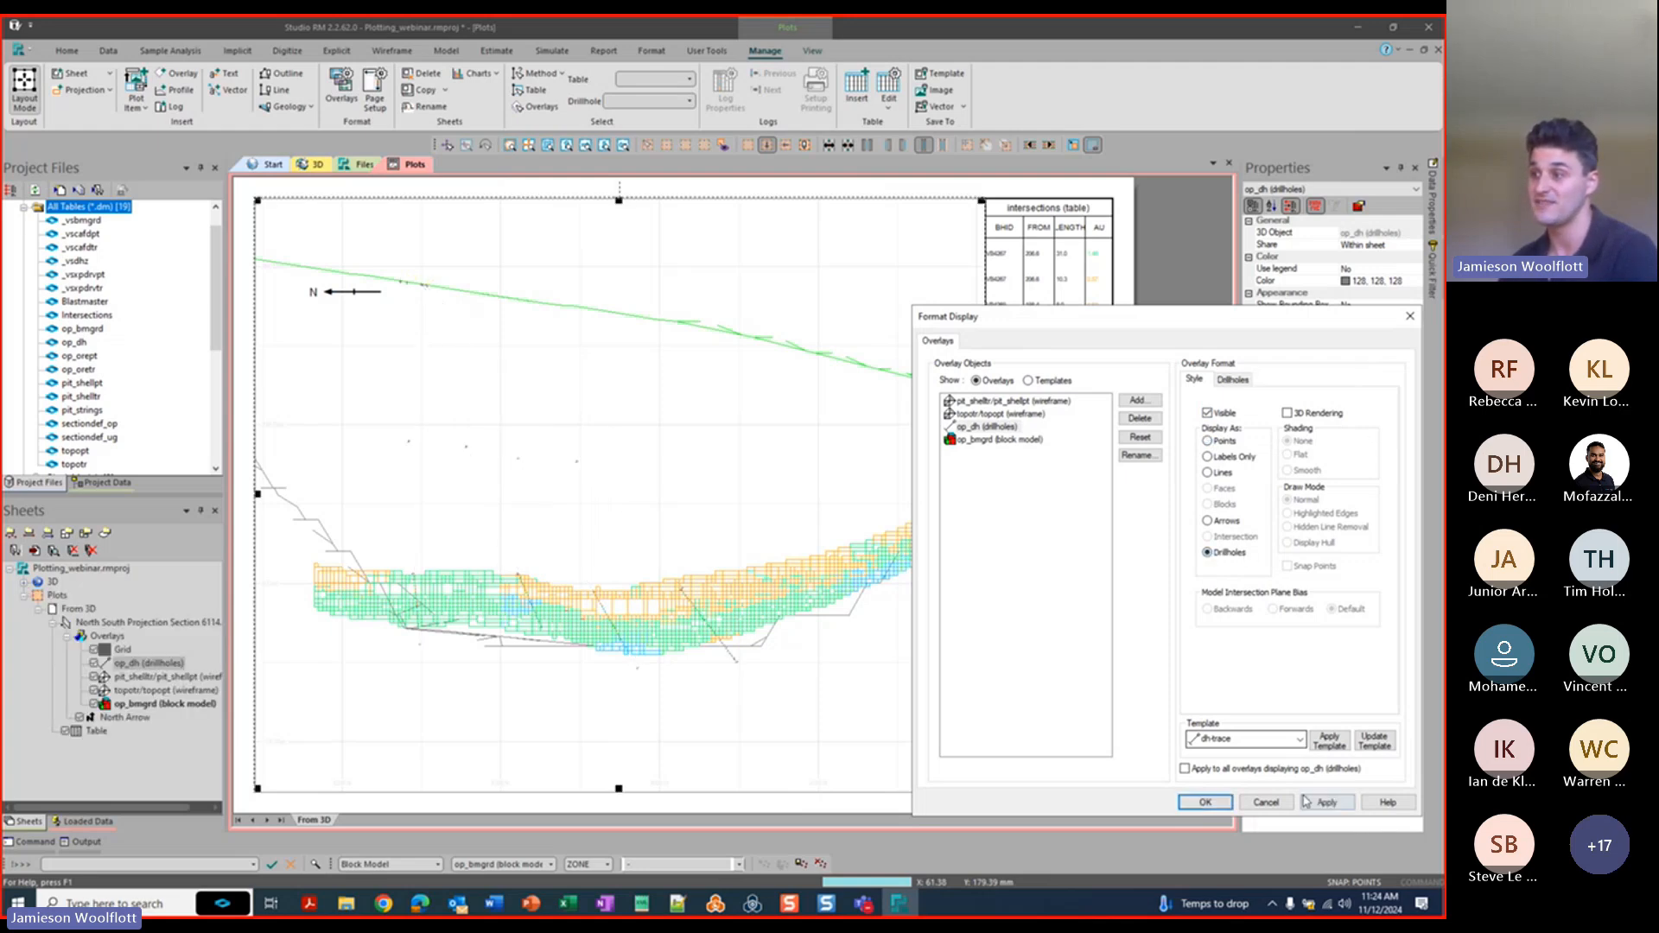
click(1314, 806)
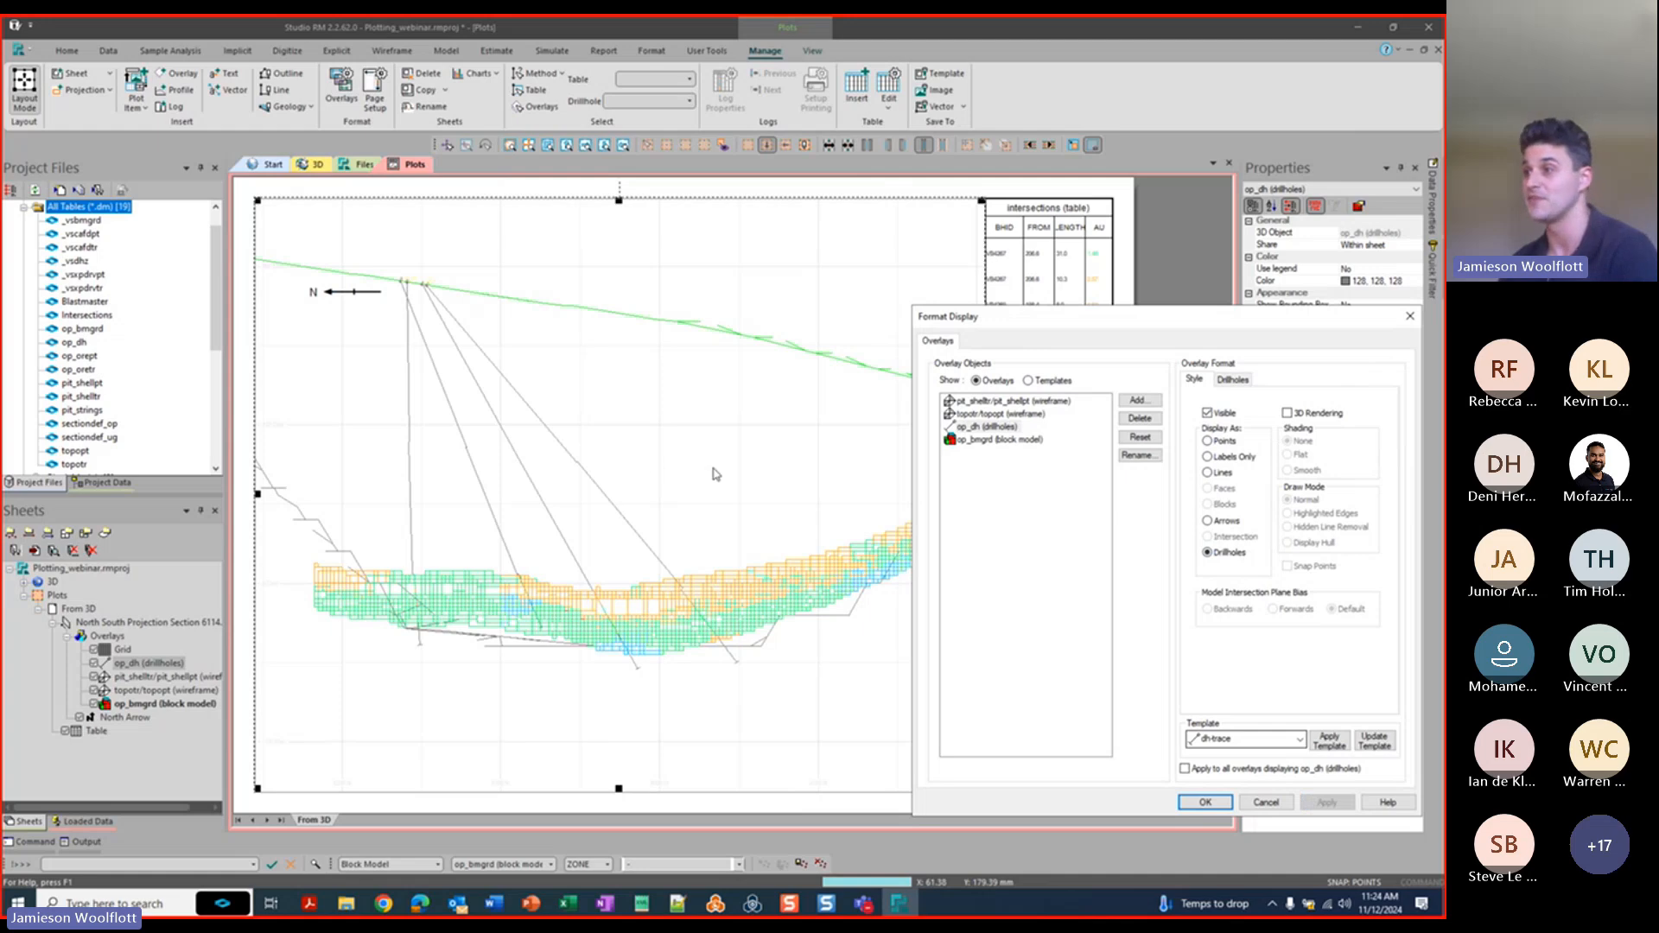
Set the drillhole traces' on-section line weight to 4 and choose a circle symbol with a centre mark for the collars.
click(1233, 380)
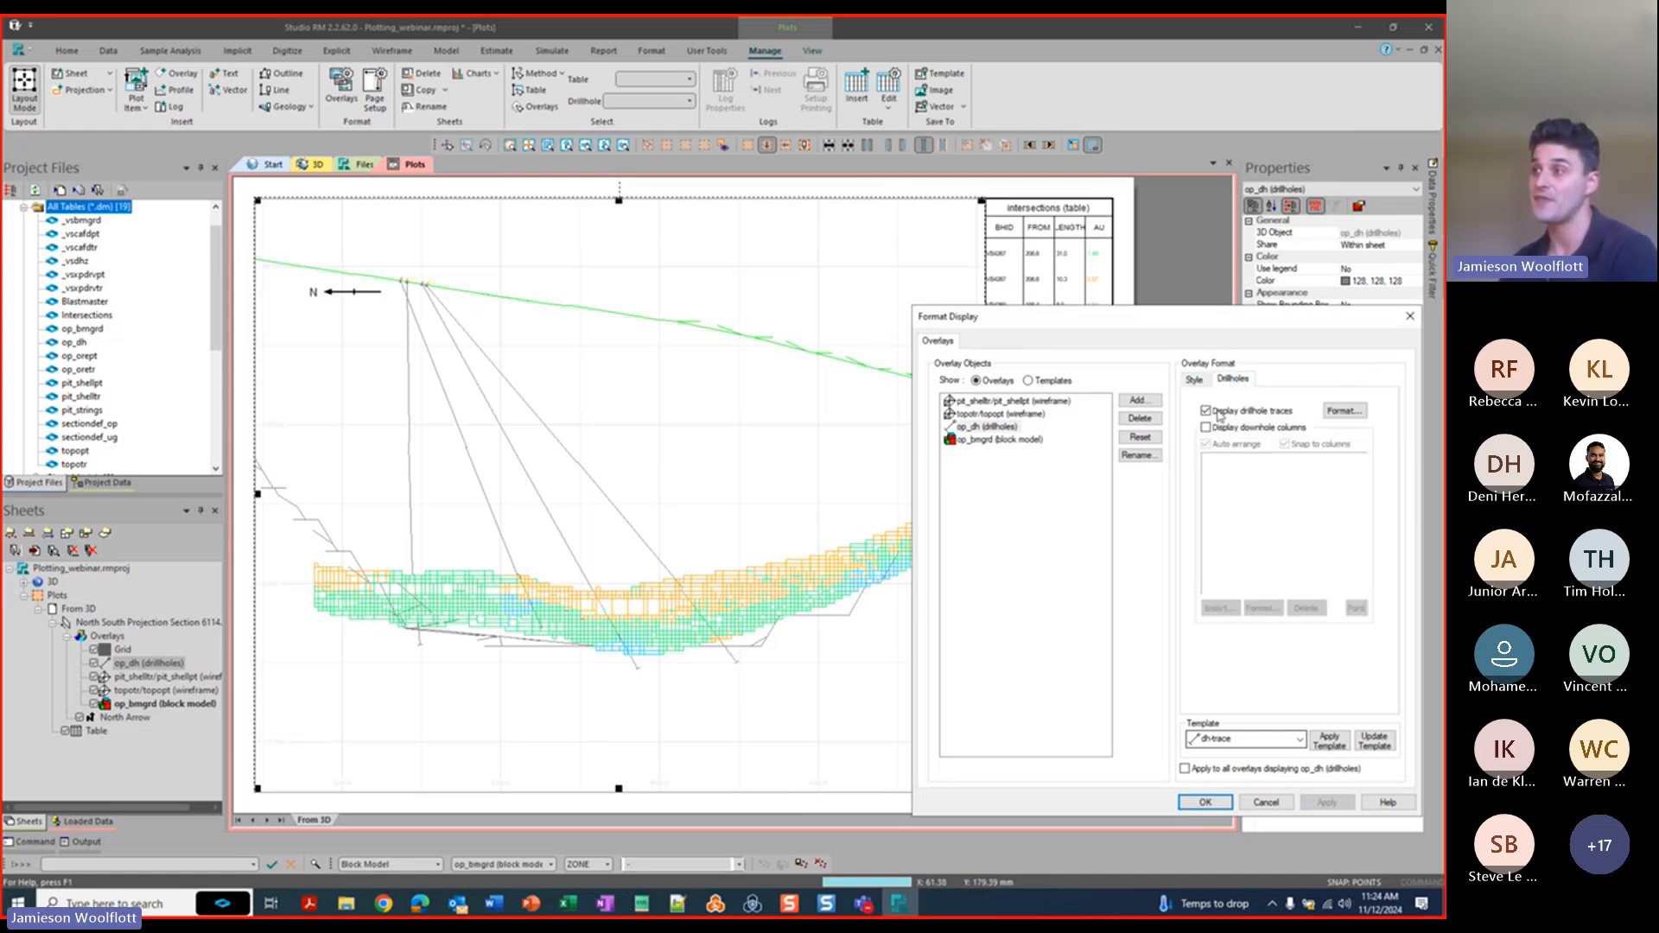
click(1344, 412)
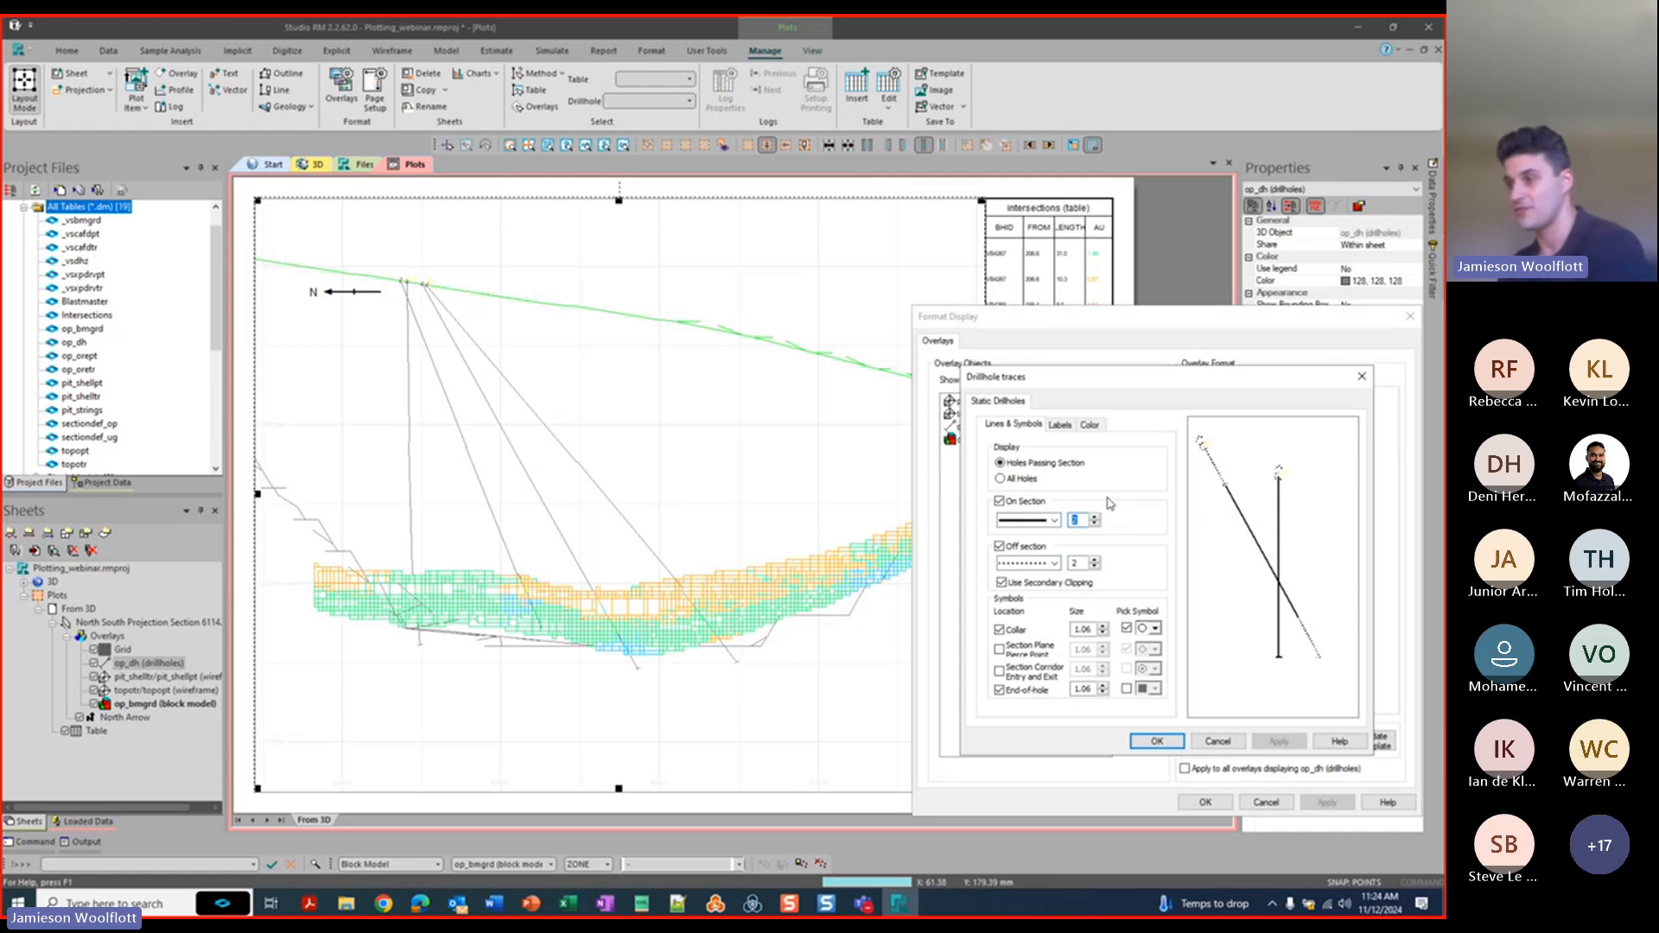
text(3)
click(1080, 564)
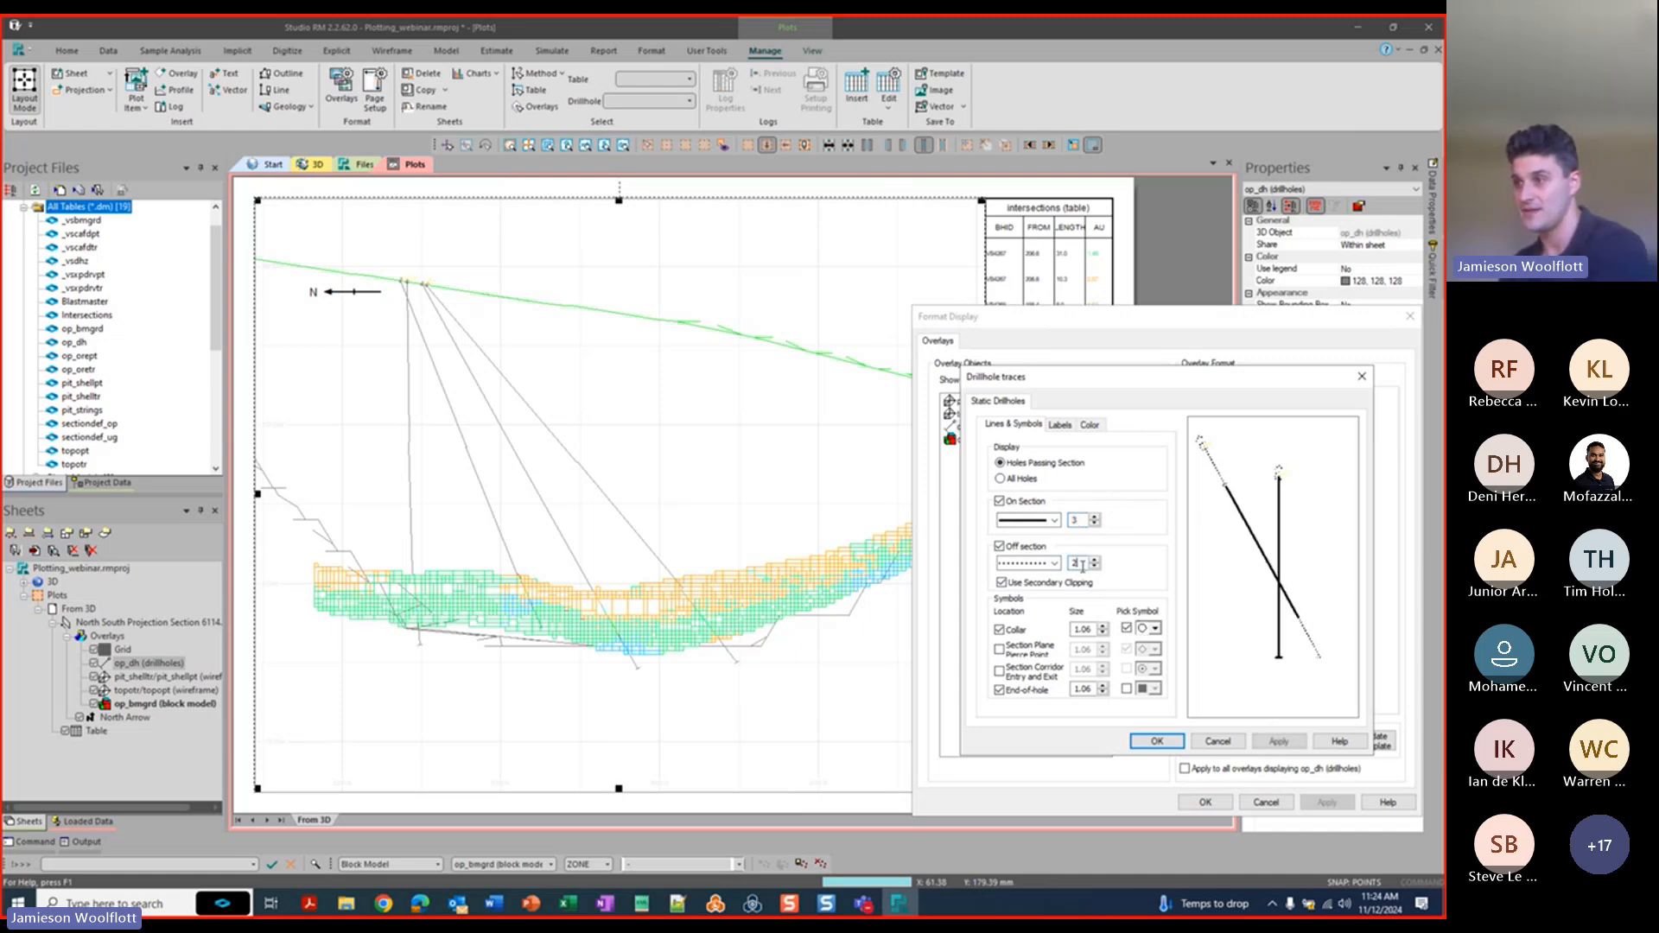
click(1280, 742)
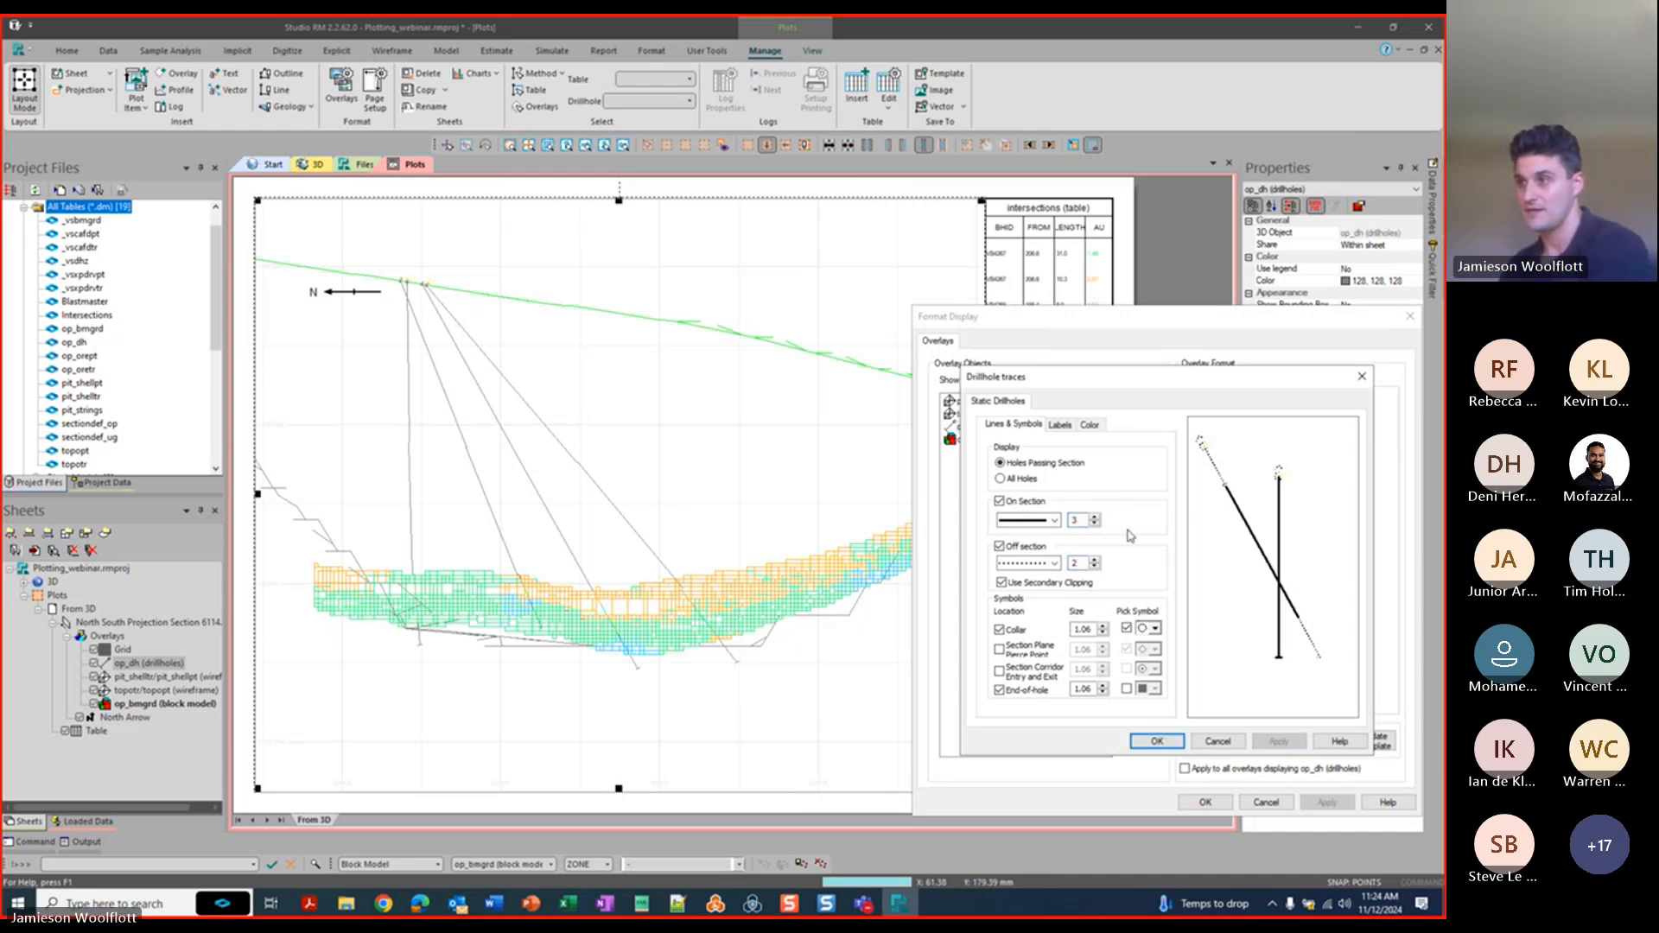
text(4)
click(1278, 742)
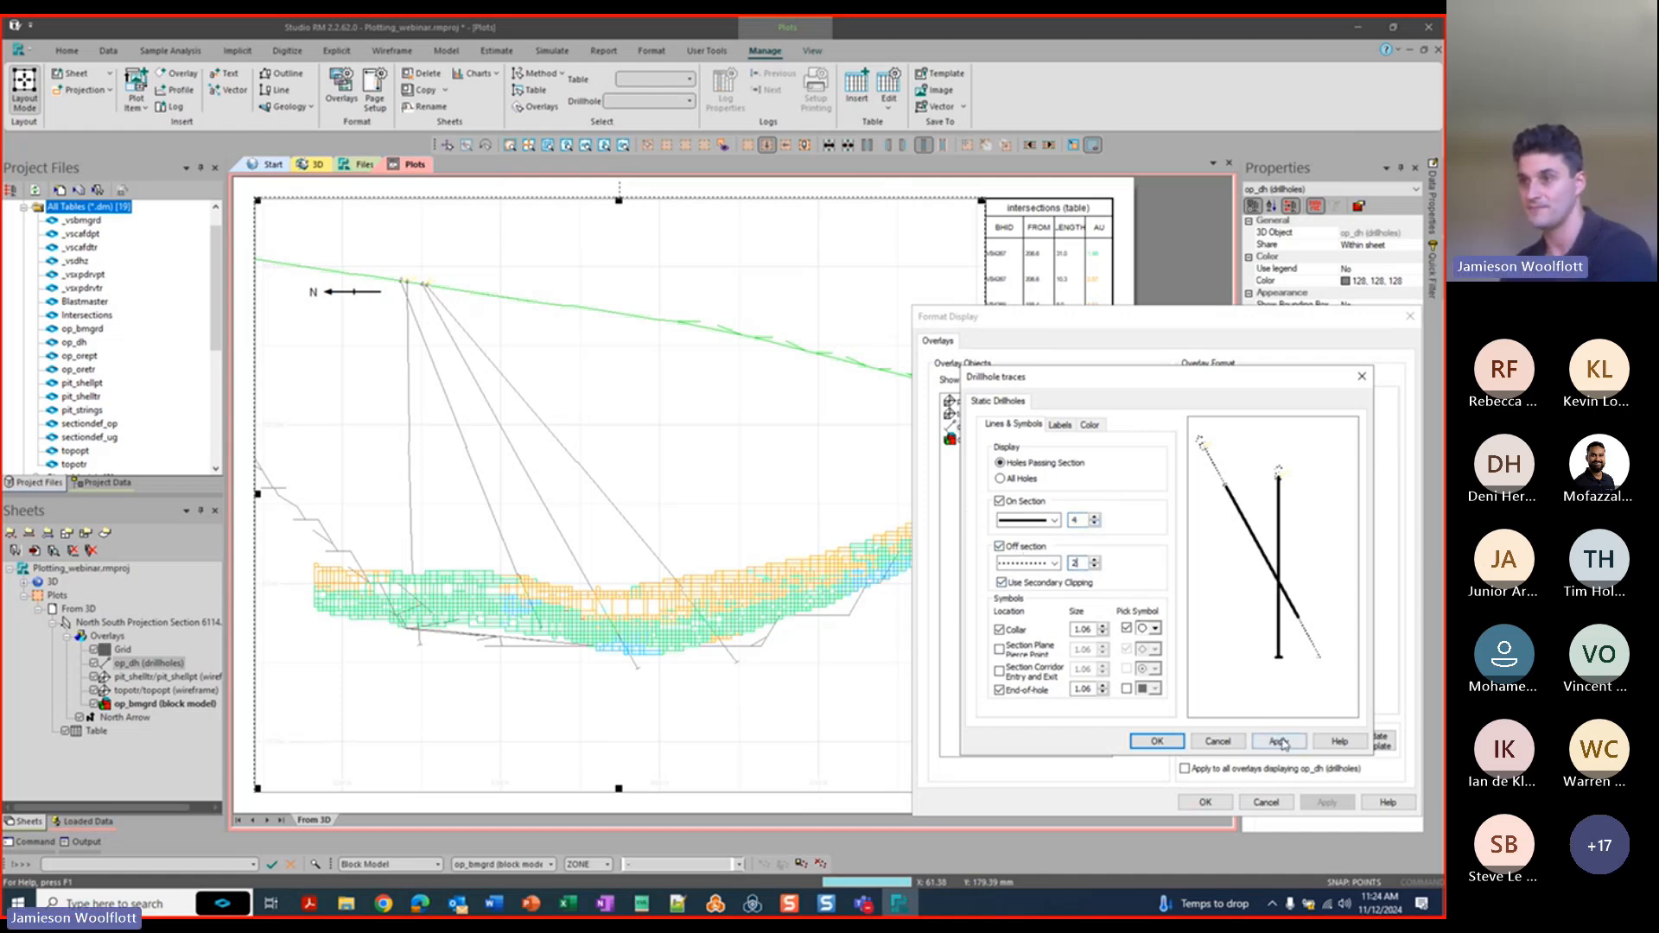
click(1280, 742)
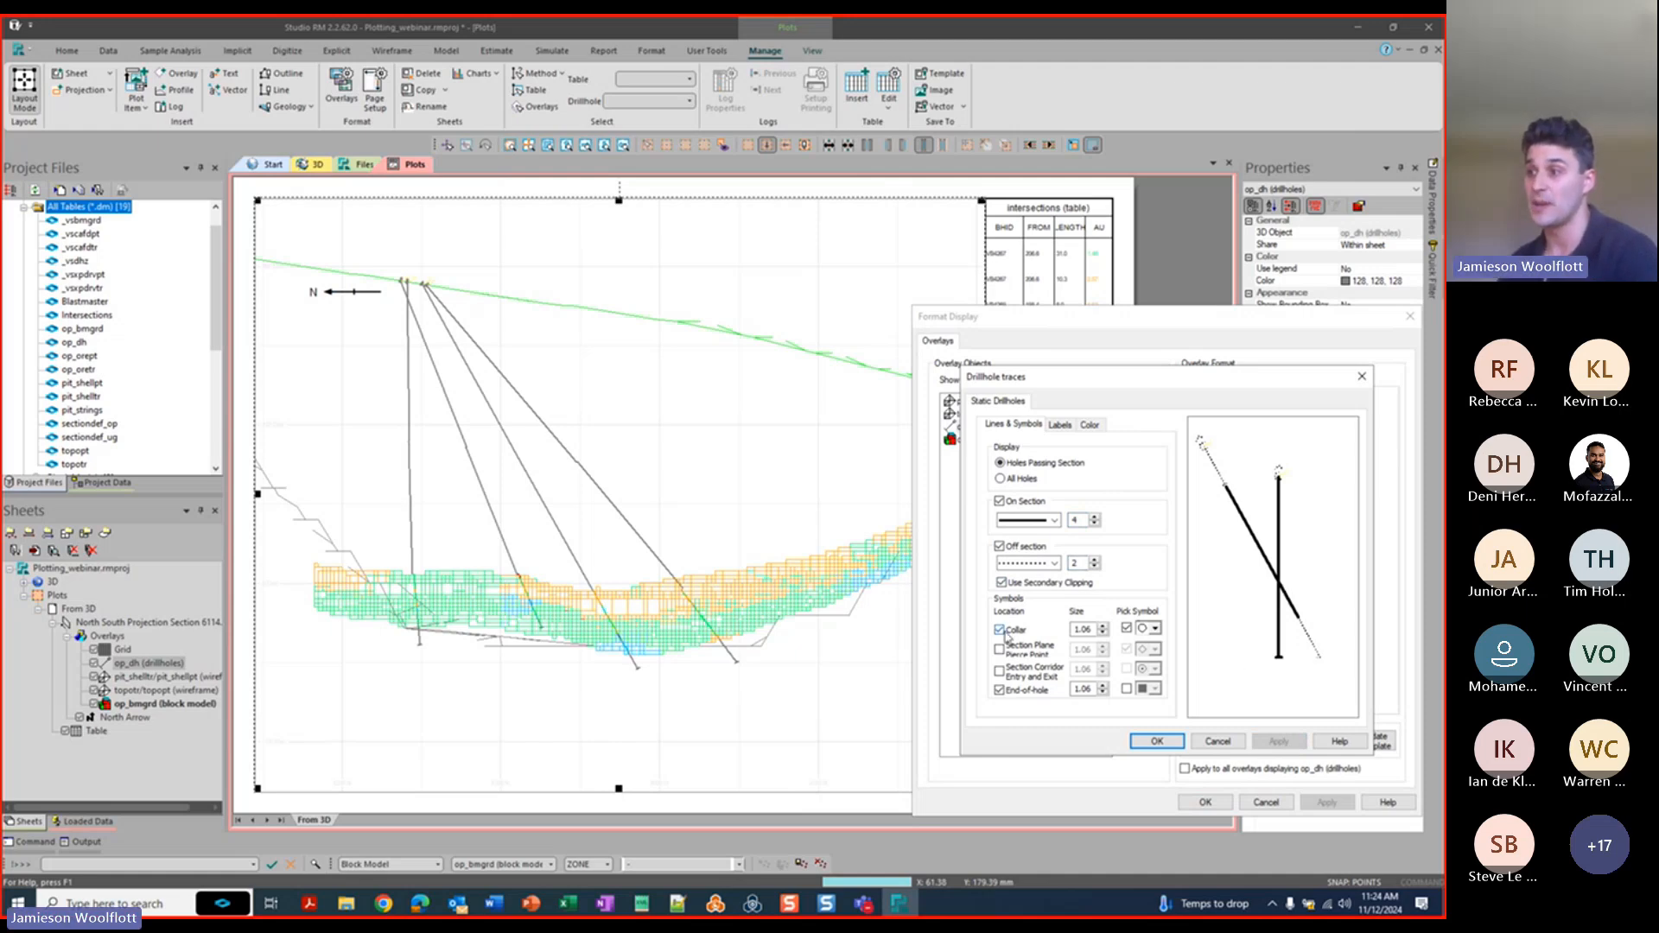
click(1158, 628)
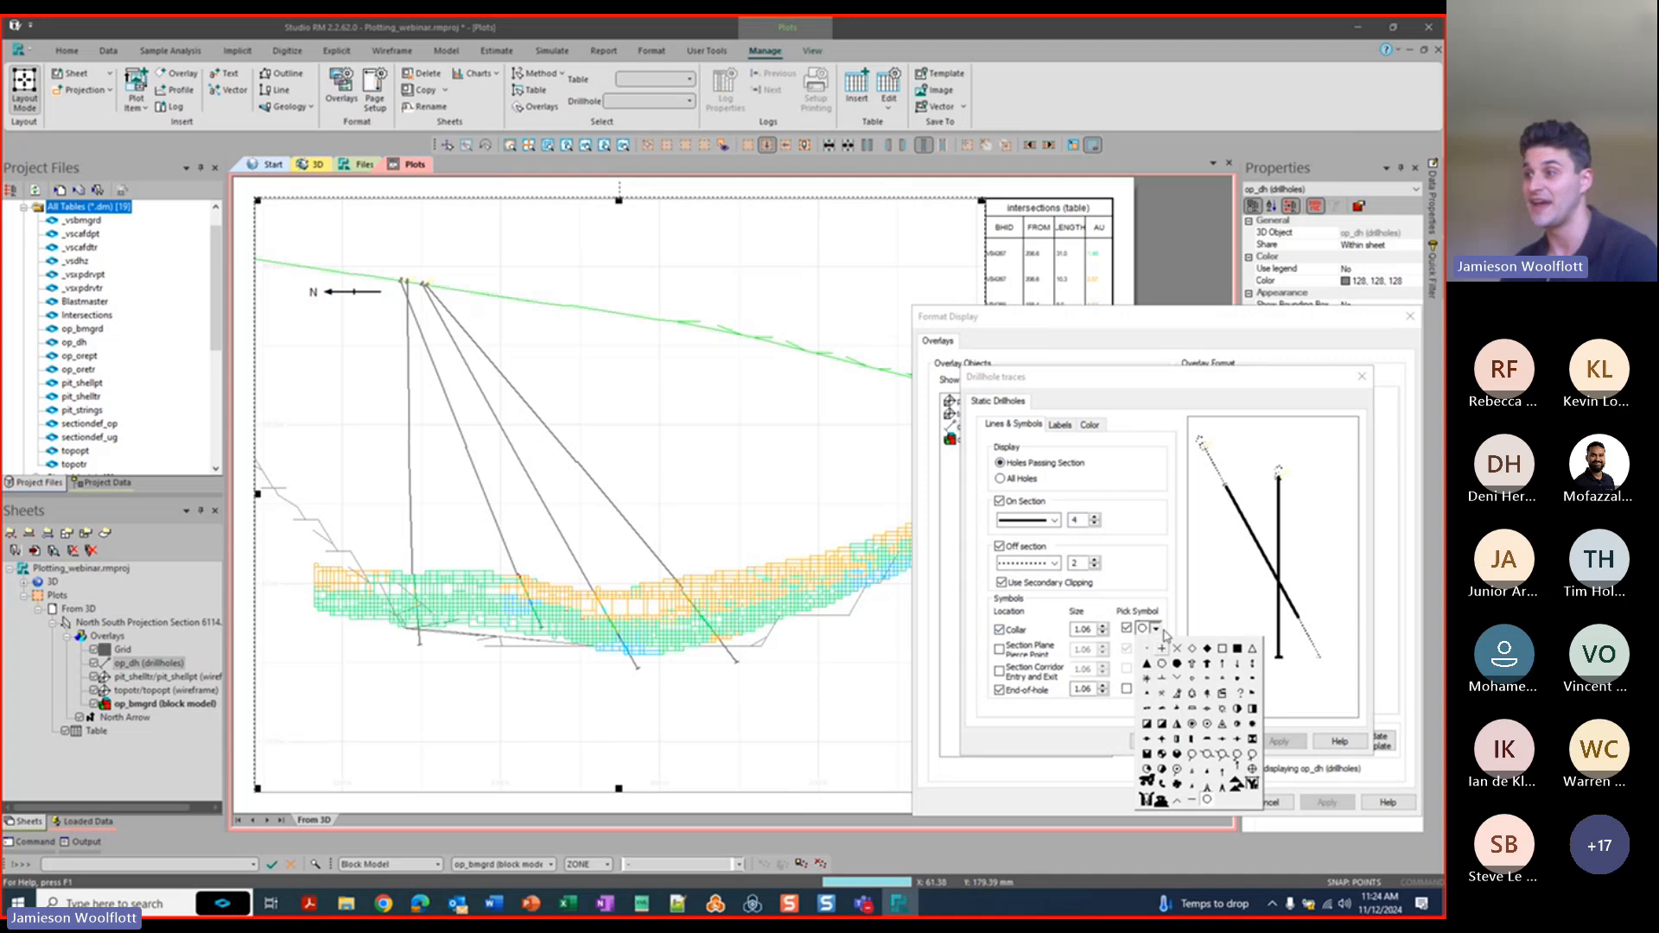
click(1192, 726)
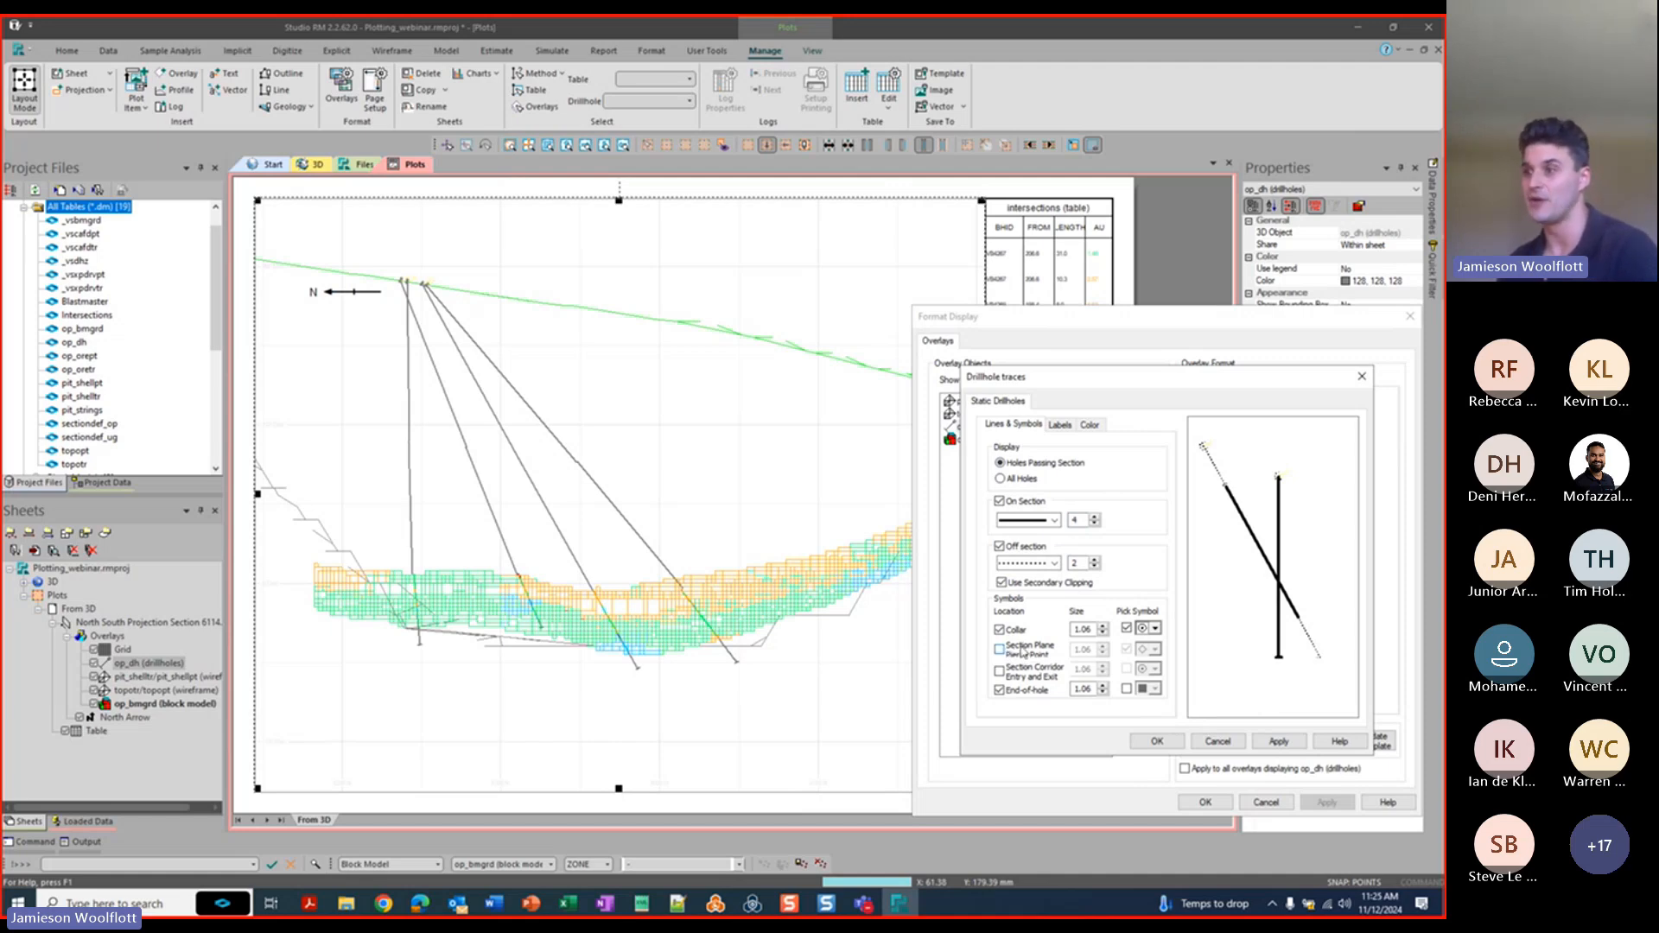
Configure the collar BHID labels with a rotation angle of 330 and an offset of 3, and apply the settings.
click(1060, 425)
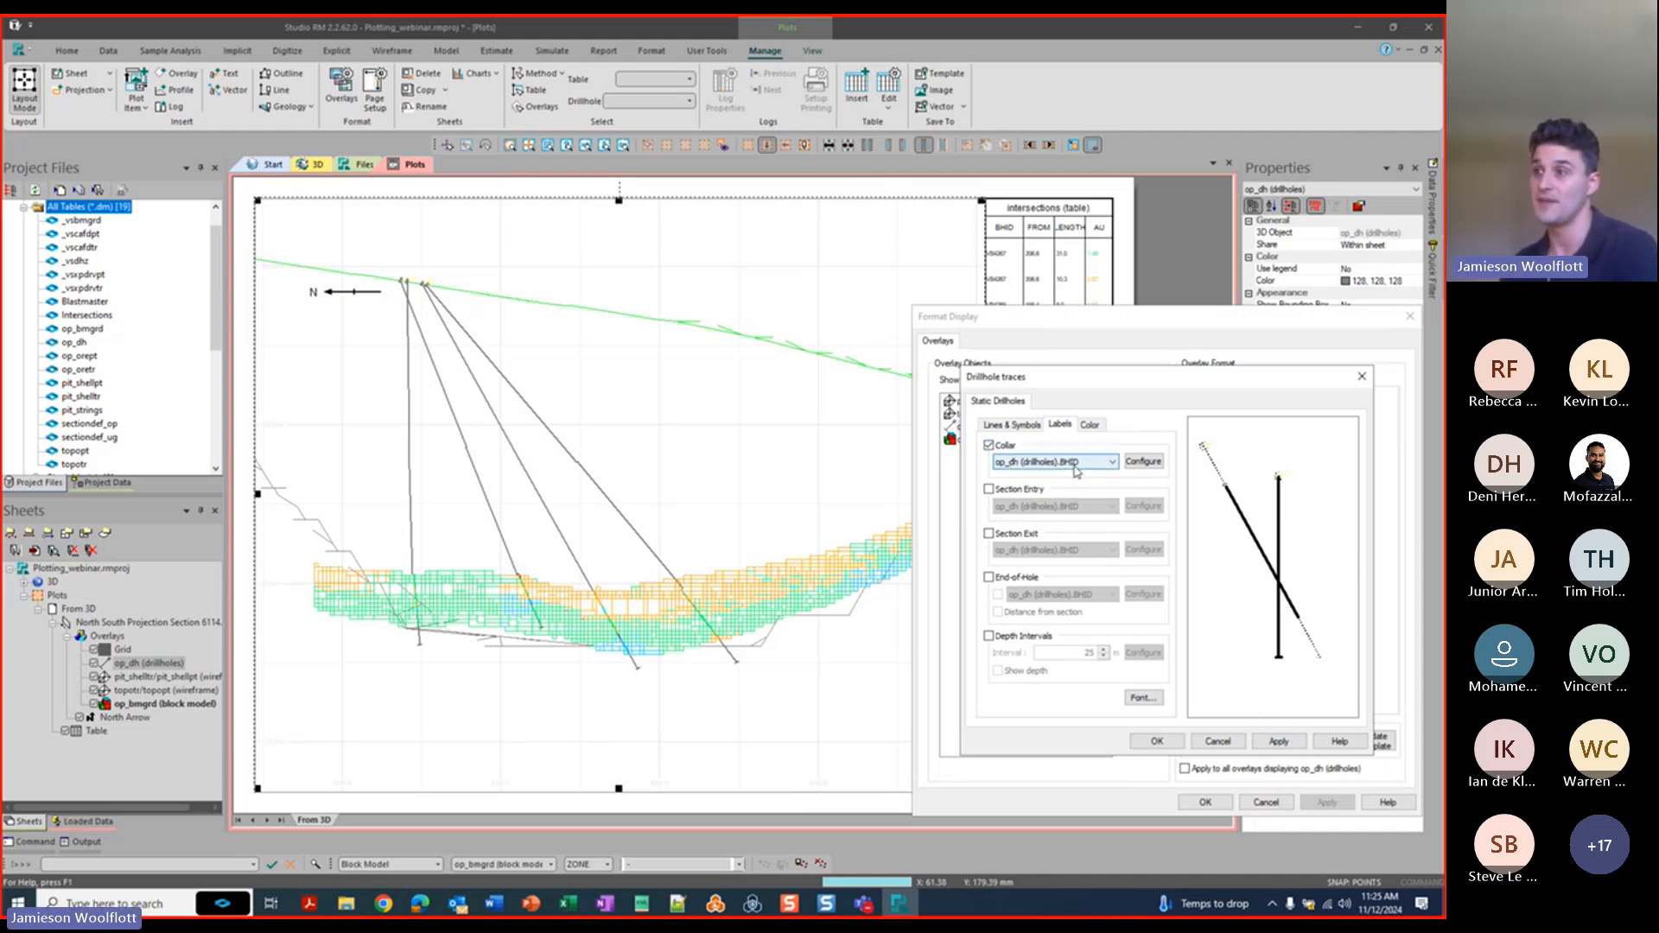
click(1144, 461)
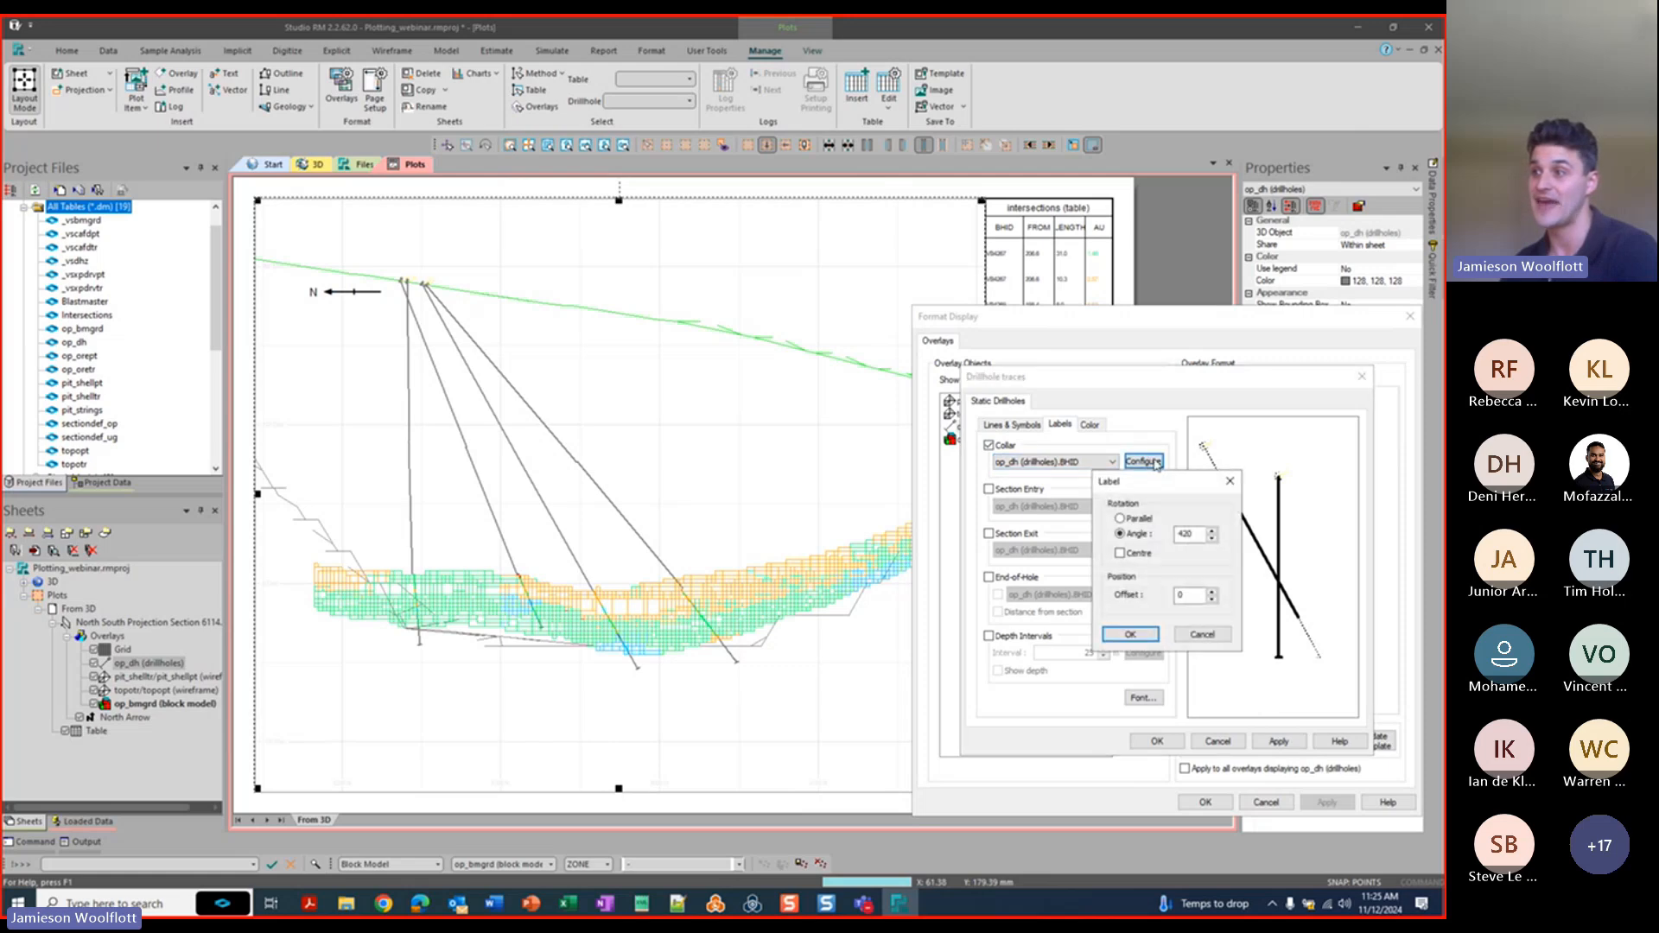
drag(1199, 534, 1158, 530)
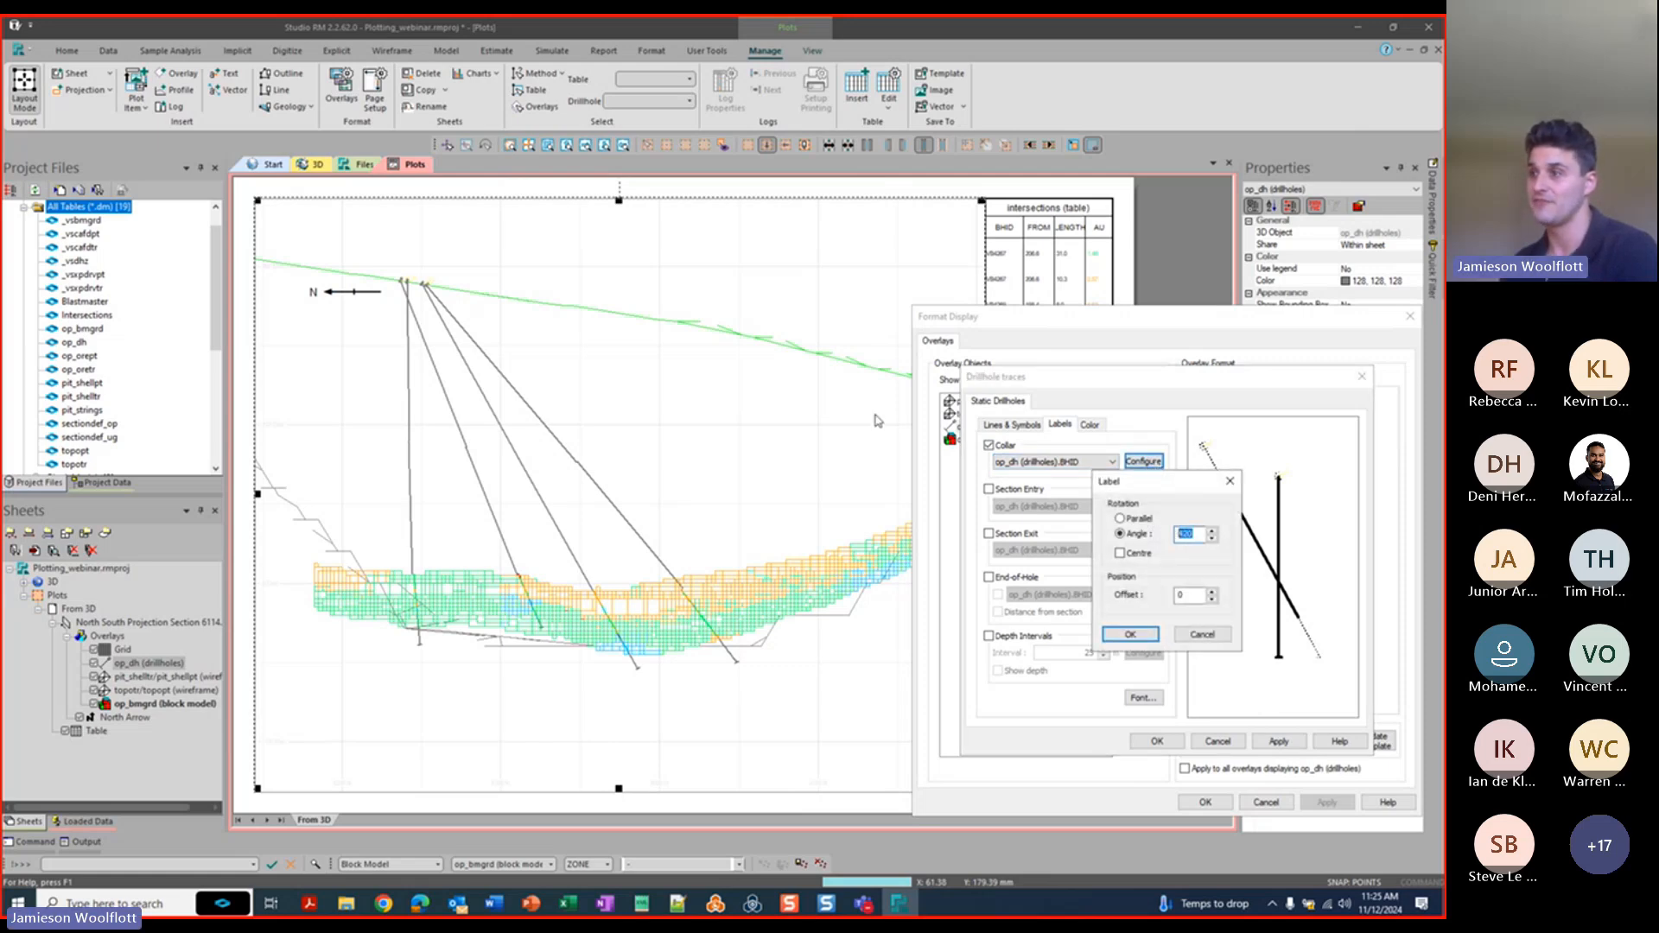
text(330)
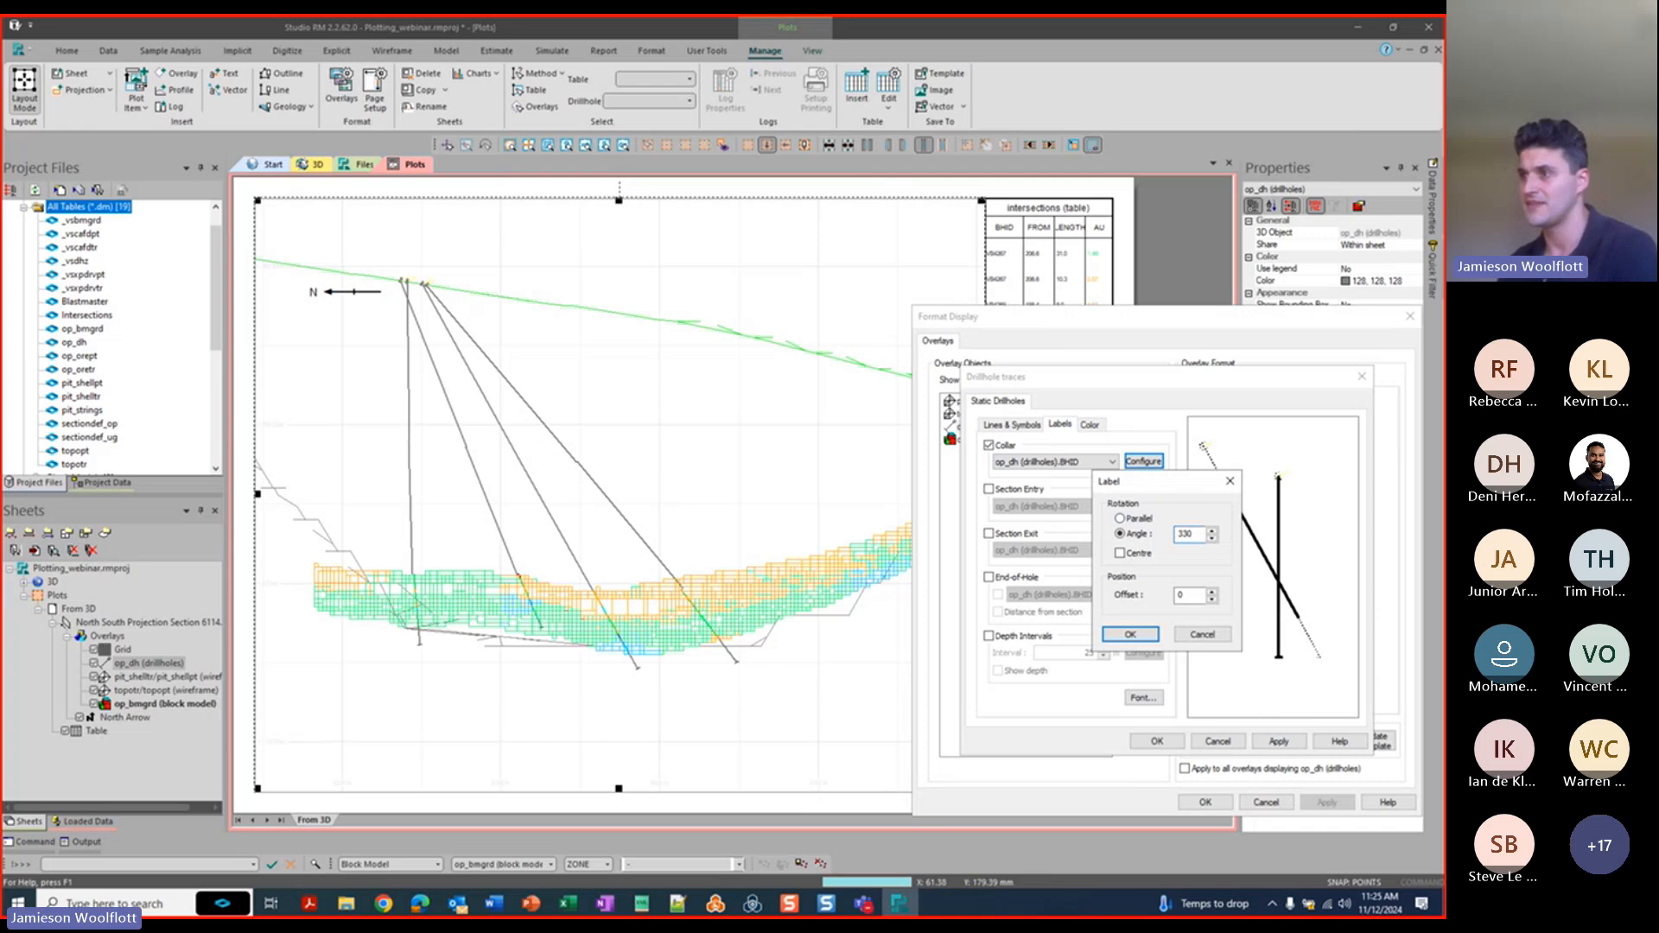
drag(1200, 597, 1091, 589)
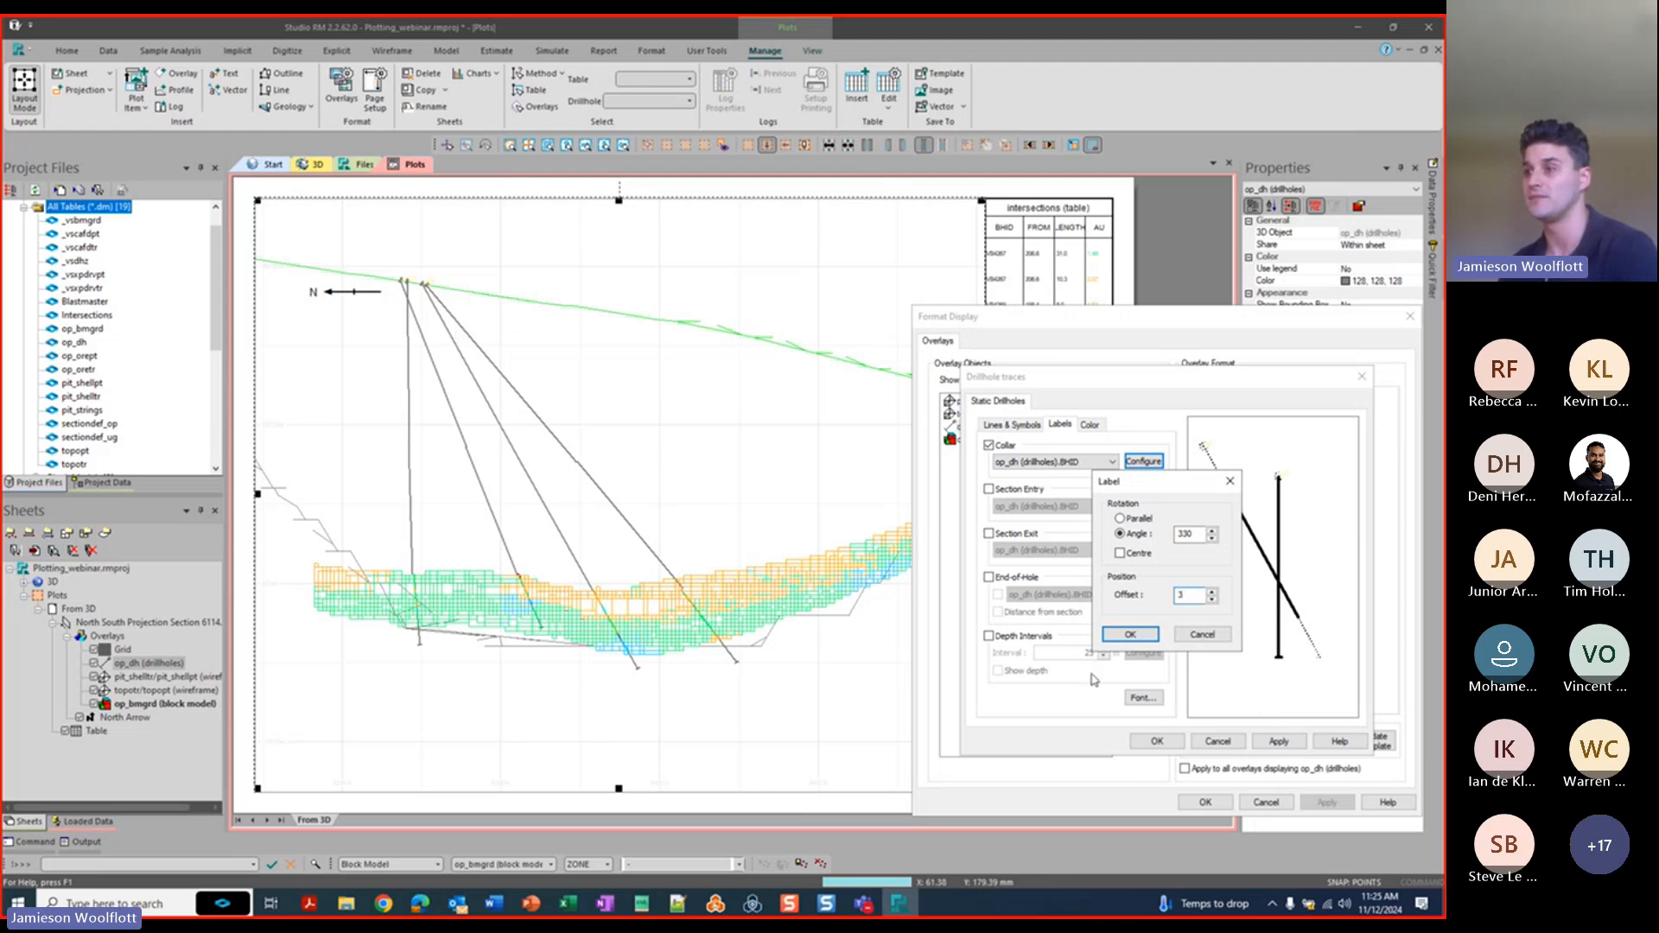
click(1158, 632)
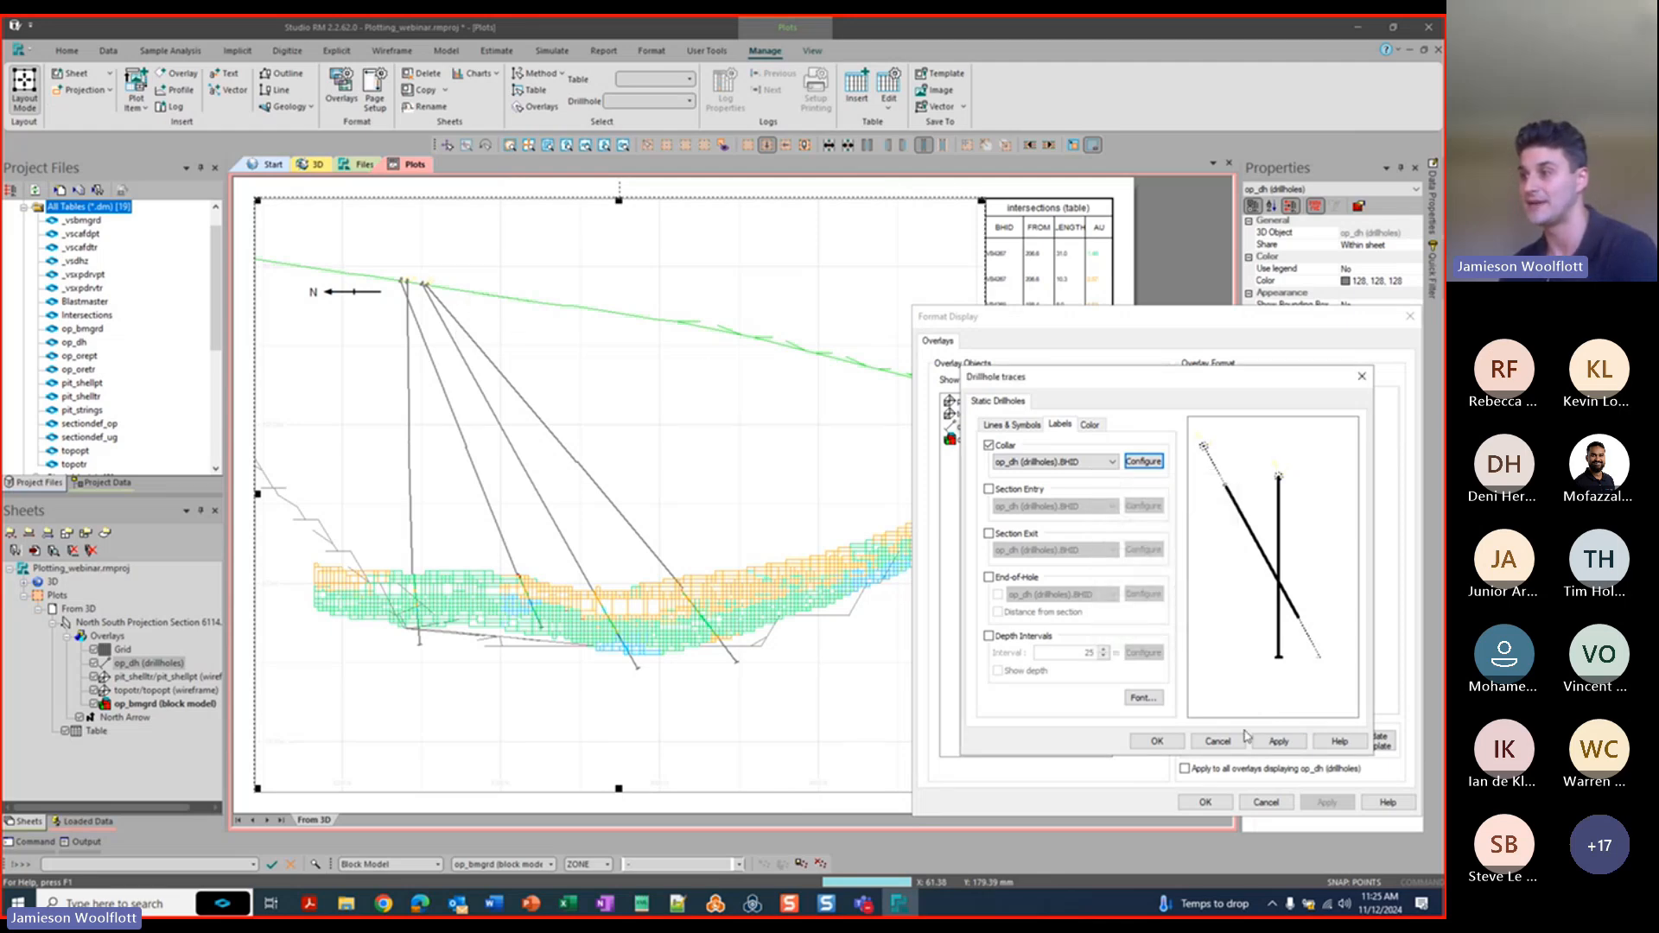
click(1274, 743)
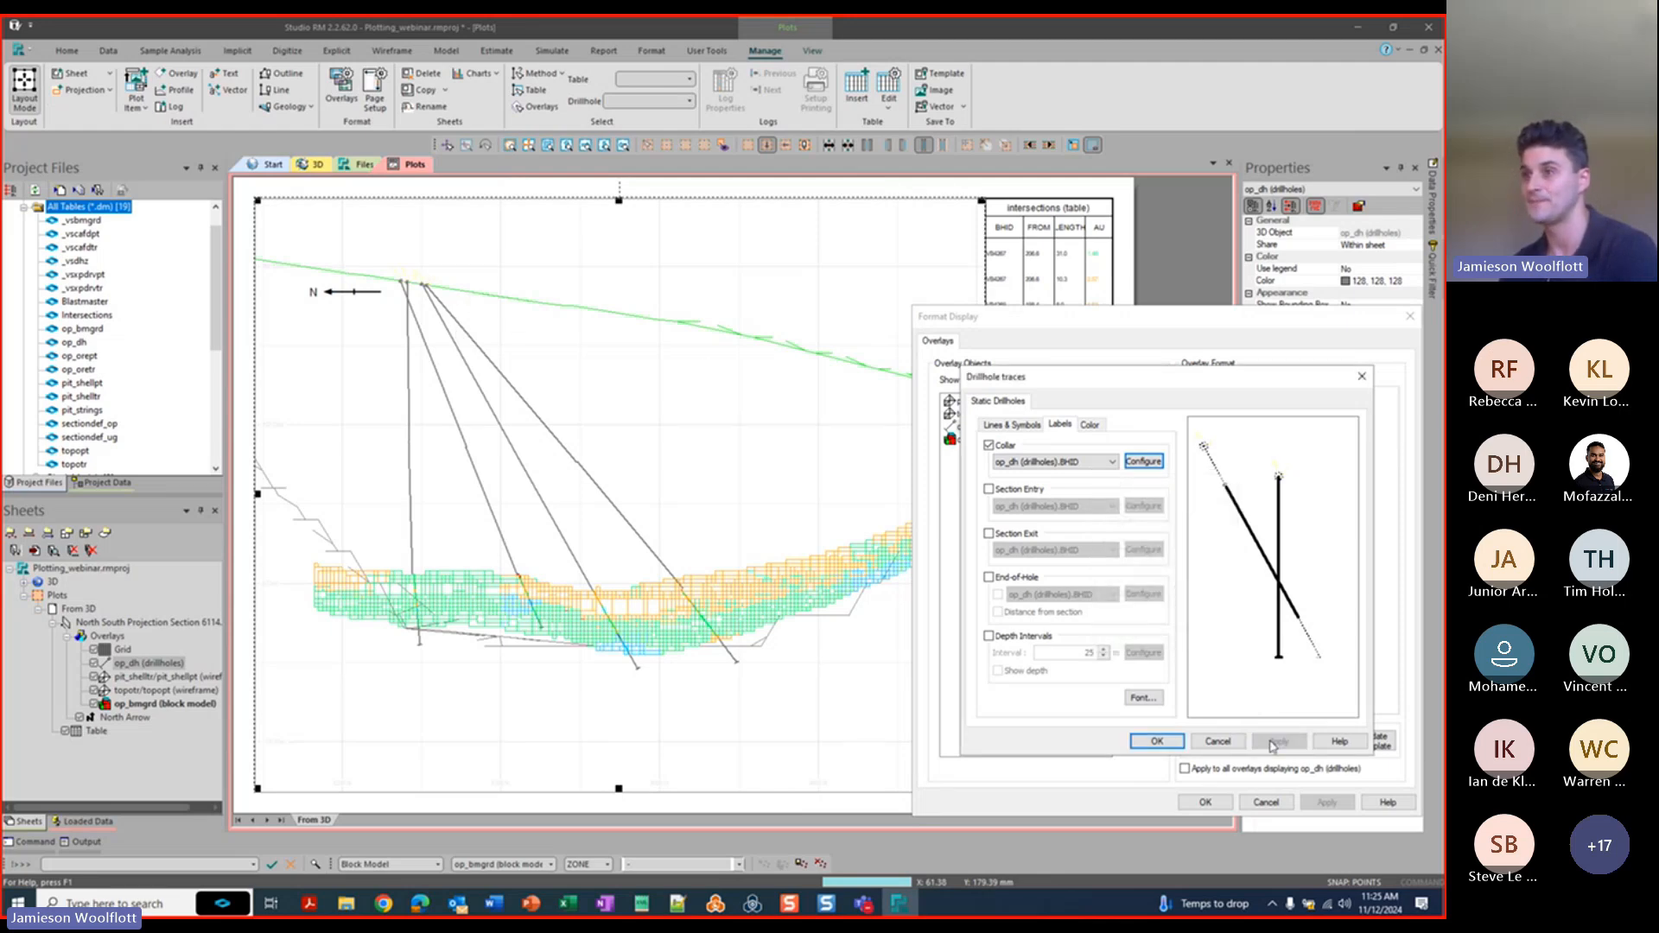
Set the drillhole label font size to 10 and apply it to the section.
click(1145, 699)
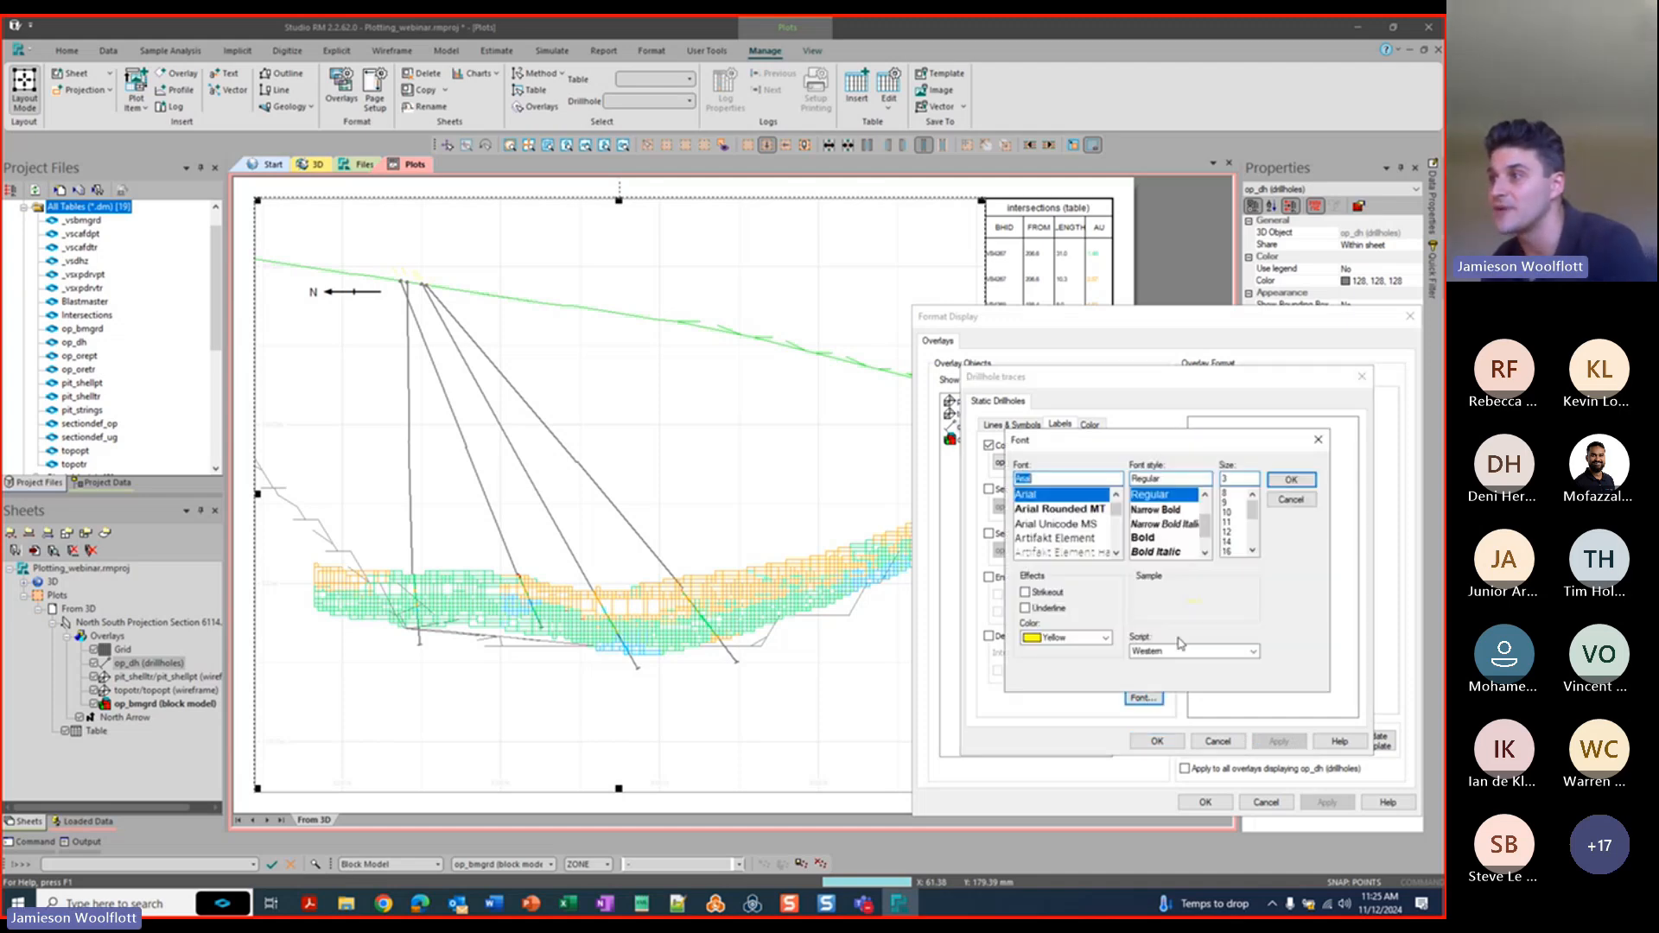
click(1292, 478)
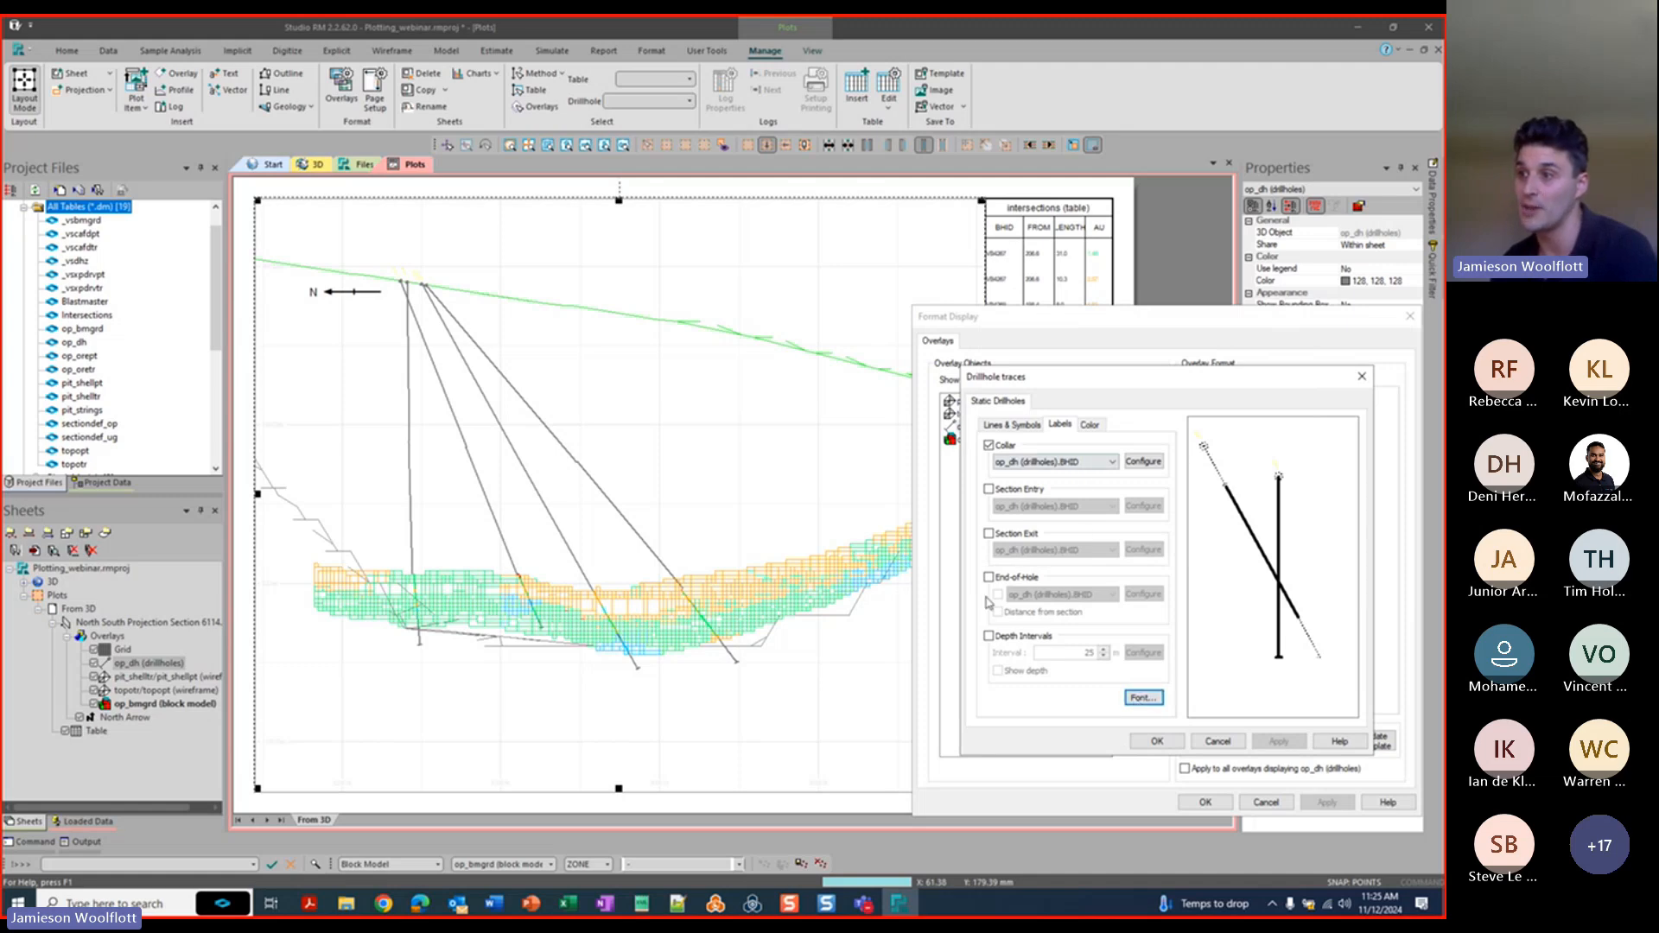
click(1137, 702)
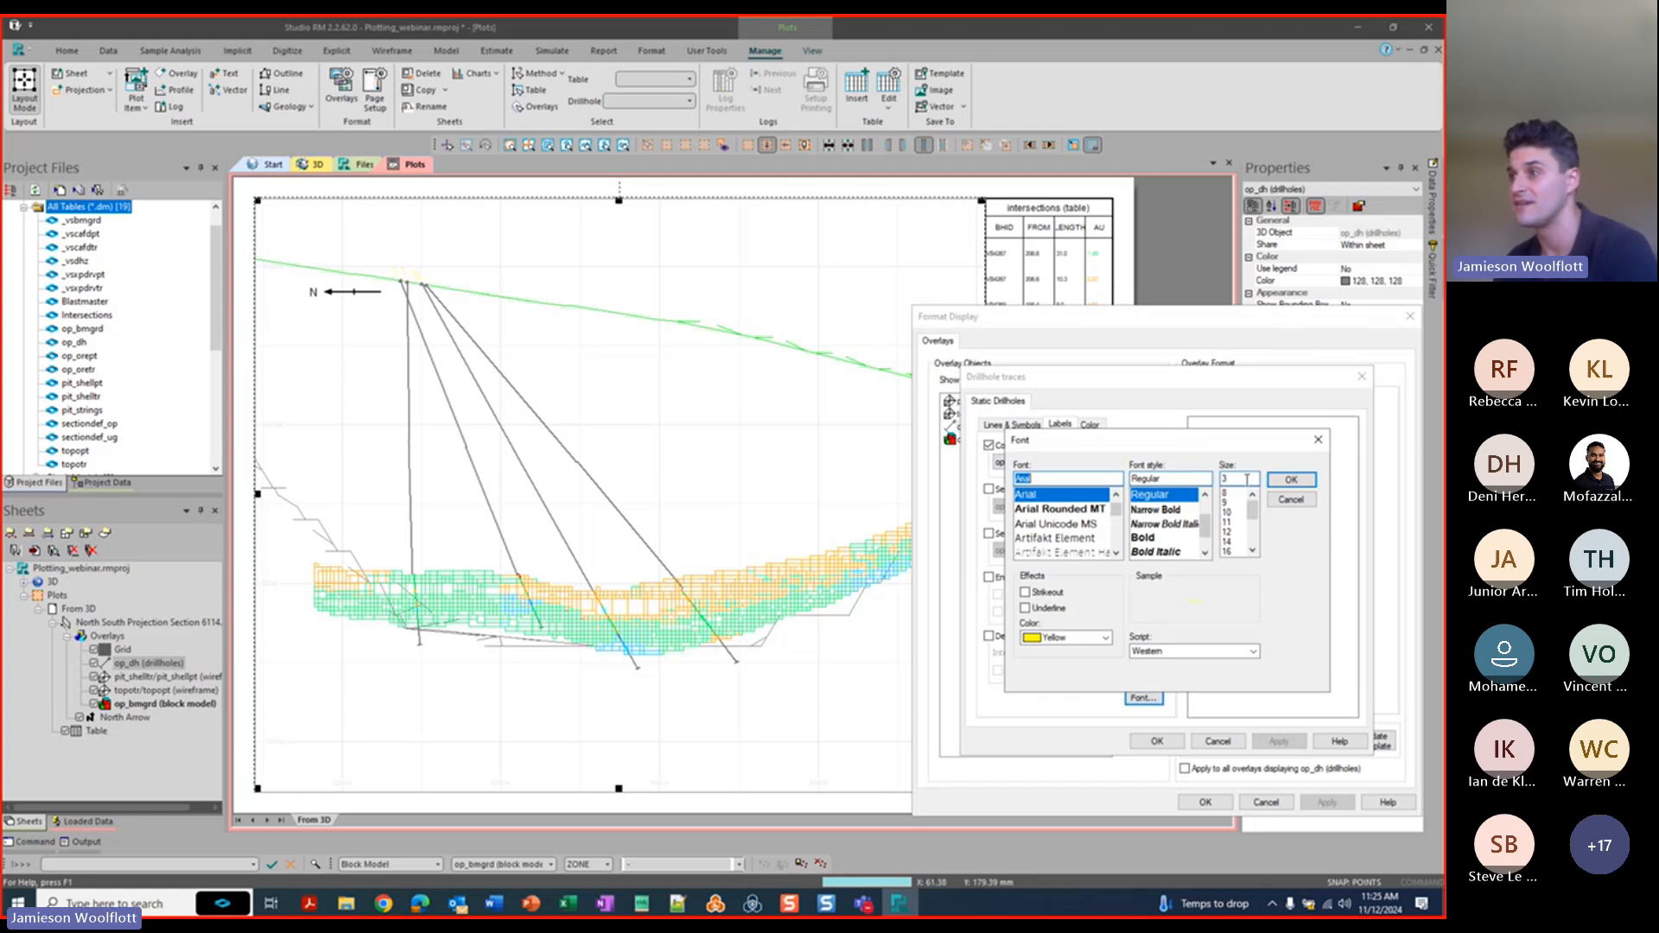
click(1247, 480)
text(10)
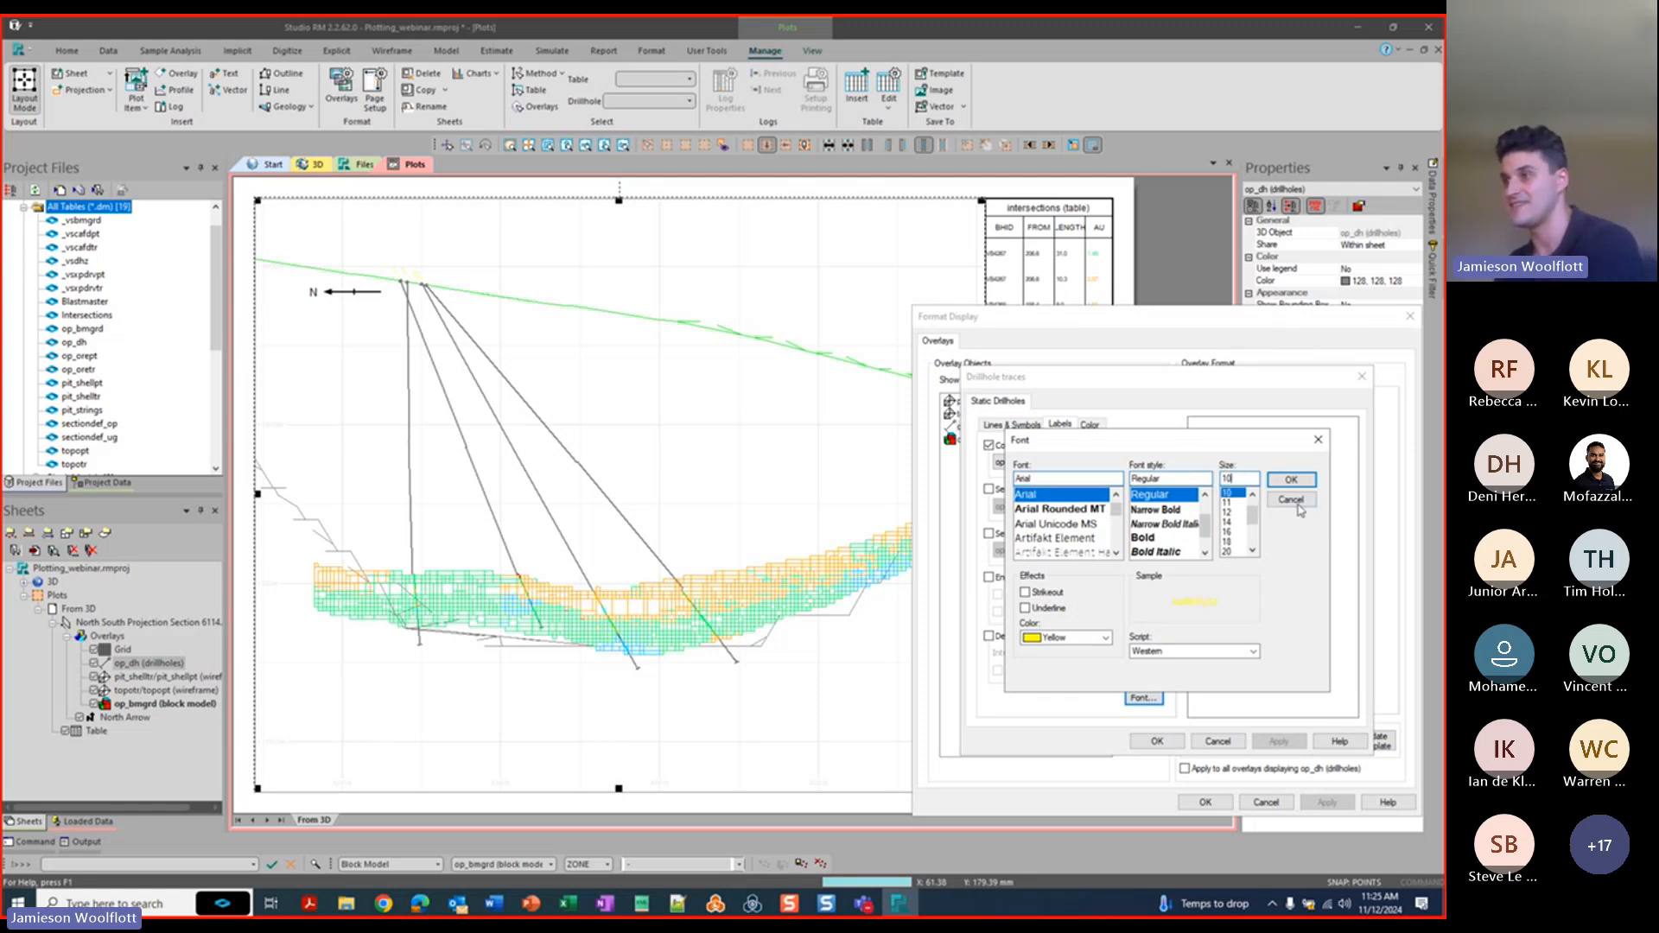
click(1291, 480)
click(1282, 745)
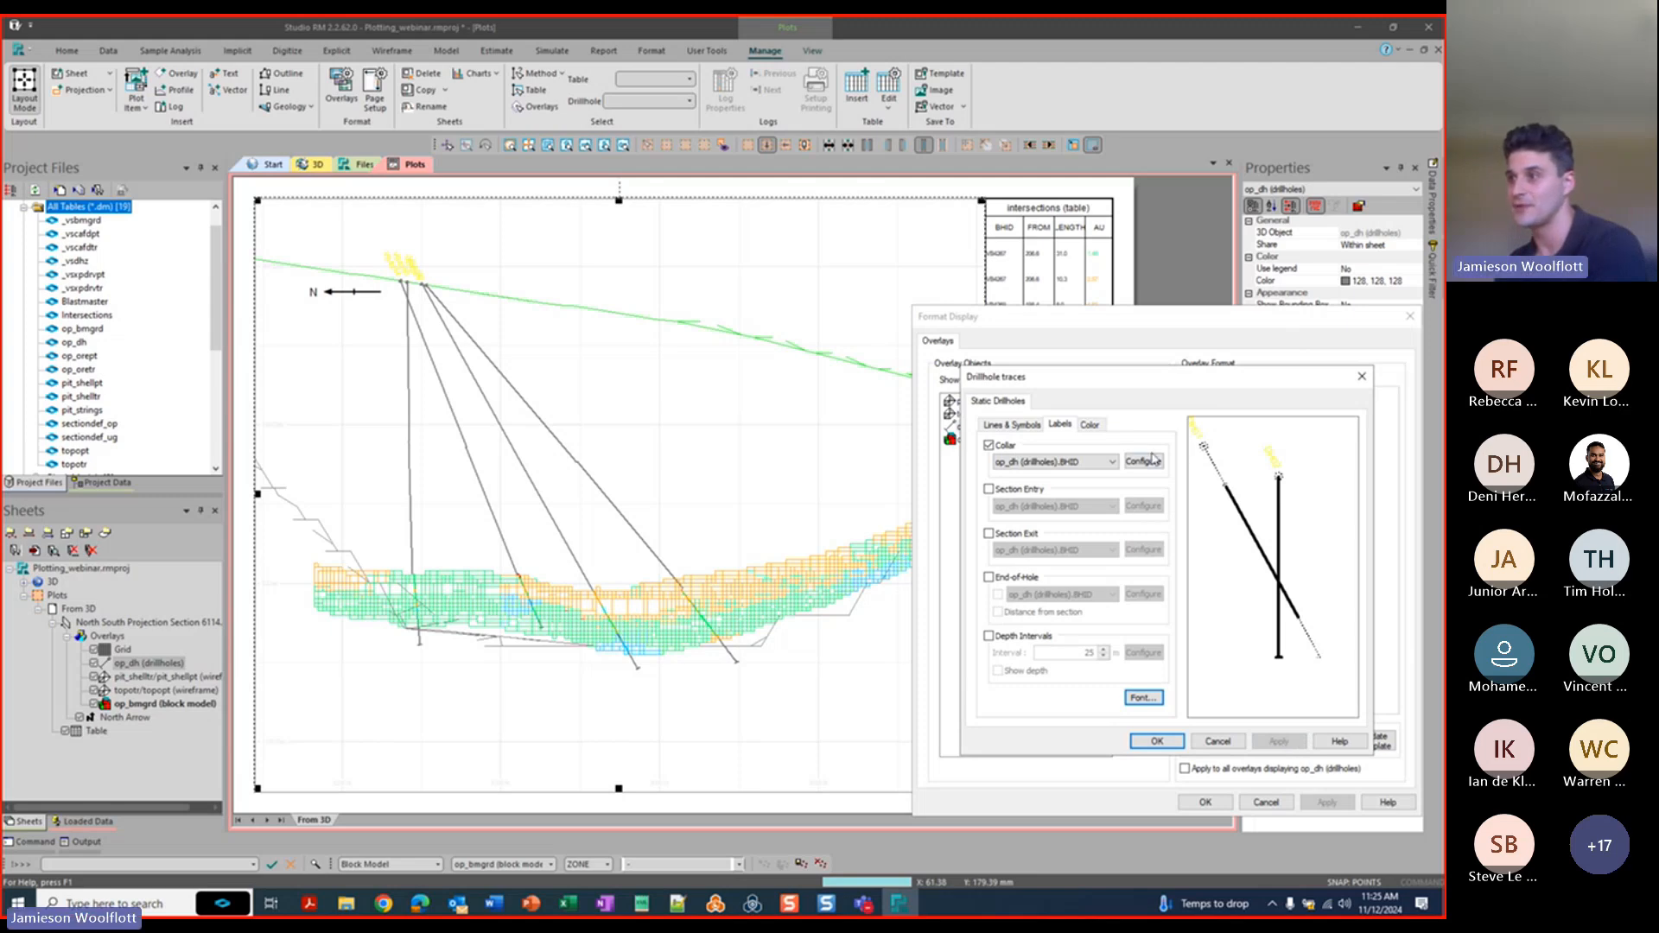
Change the drillhole label font colour to black and apply it to the section.
click(1147, 697)
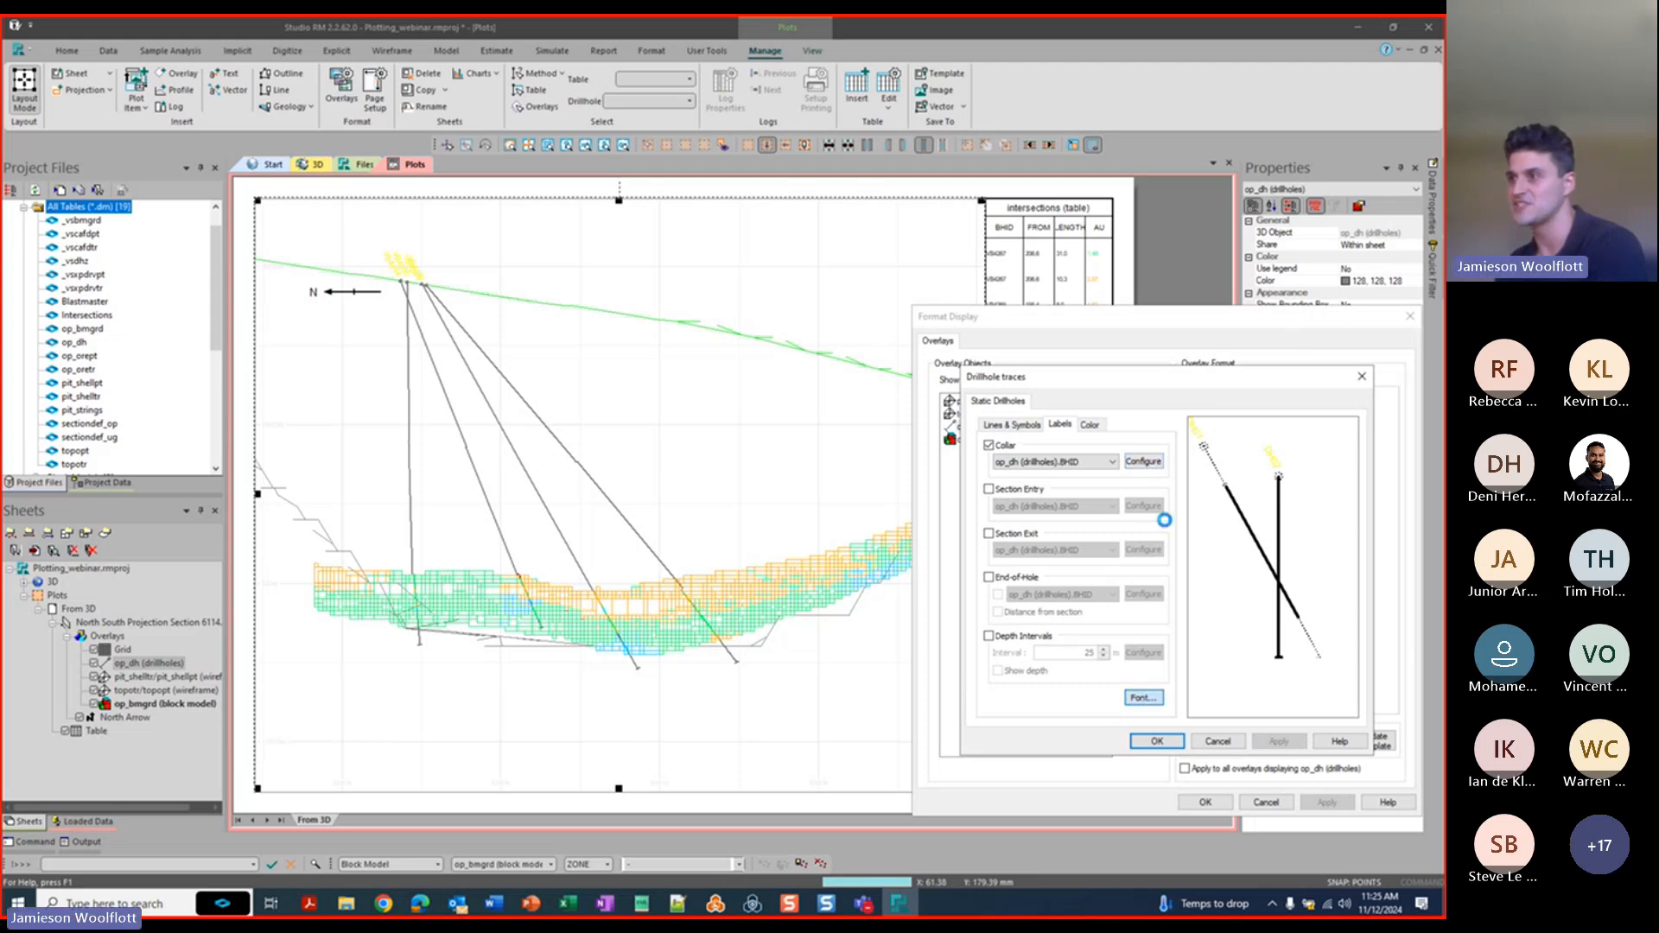
click(1082, 646)
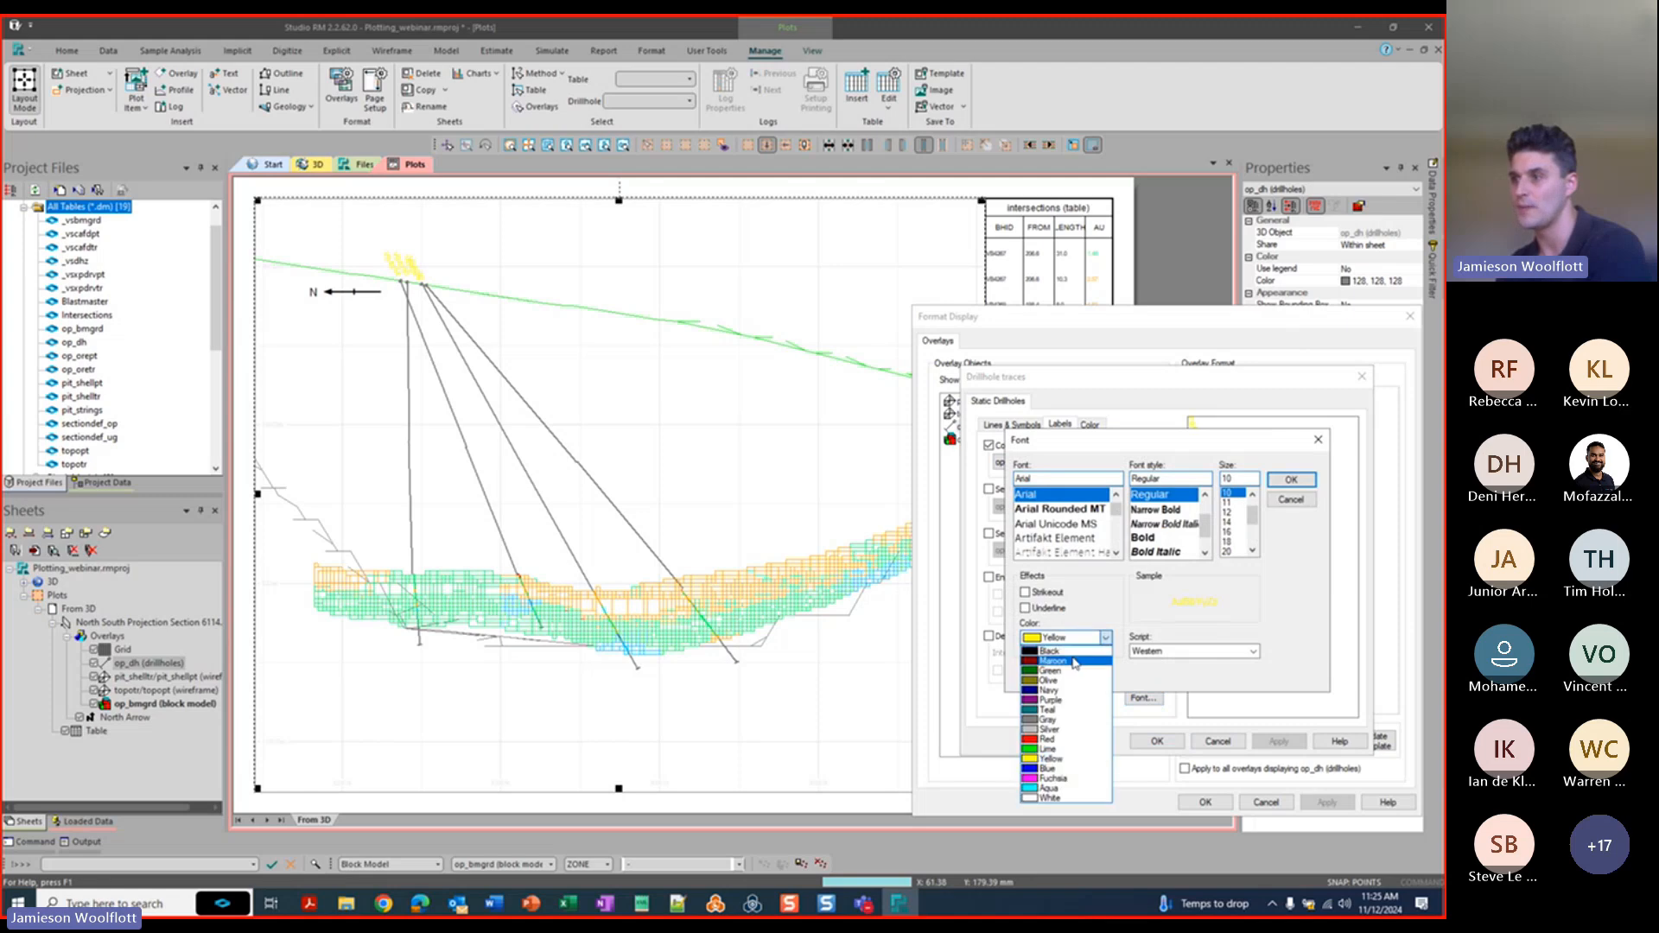
click(1064, 660)
click(1289, 481)
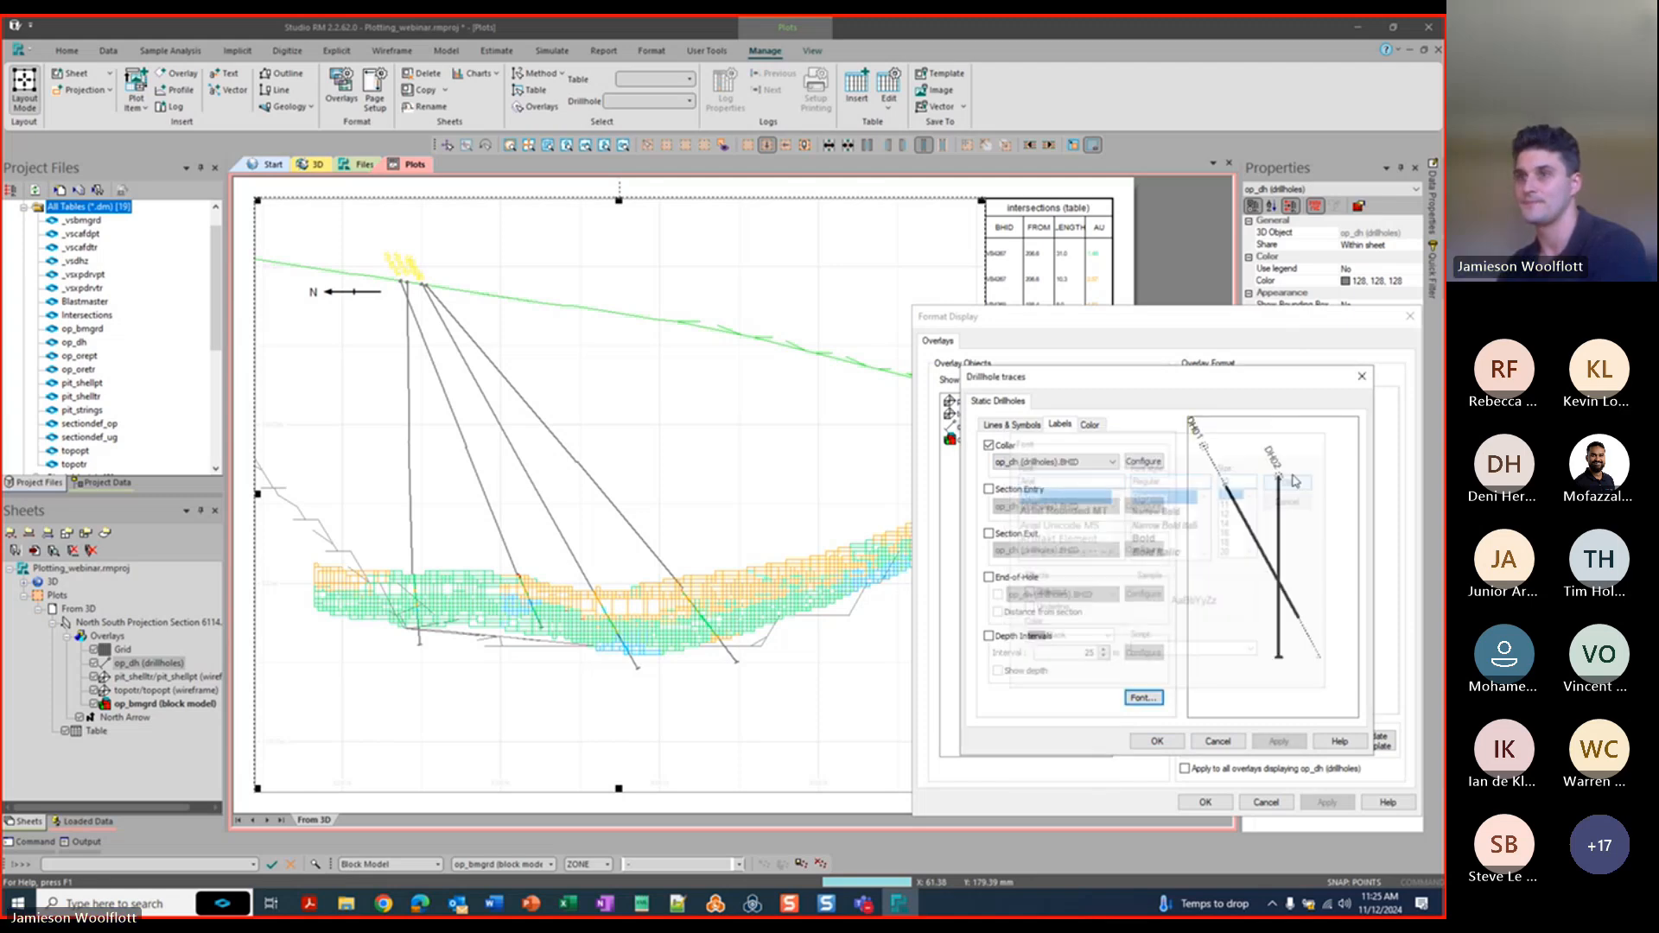
click(1296, 741)
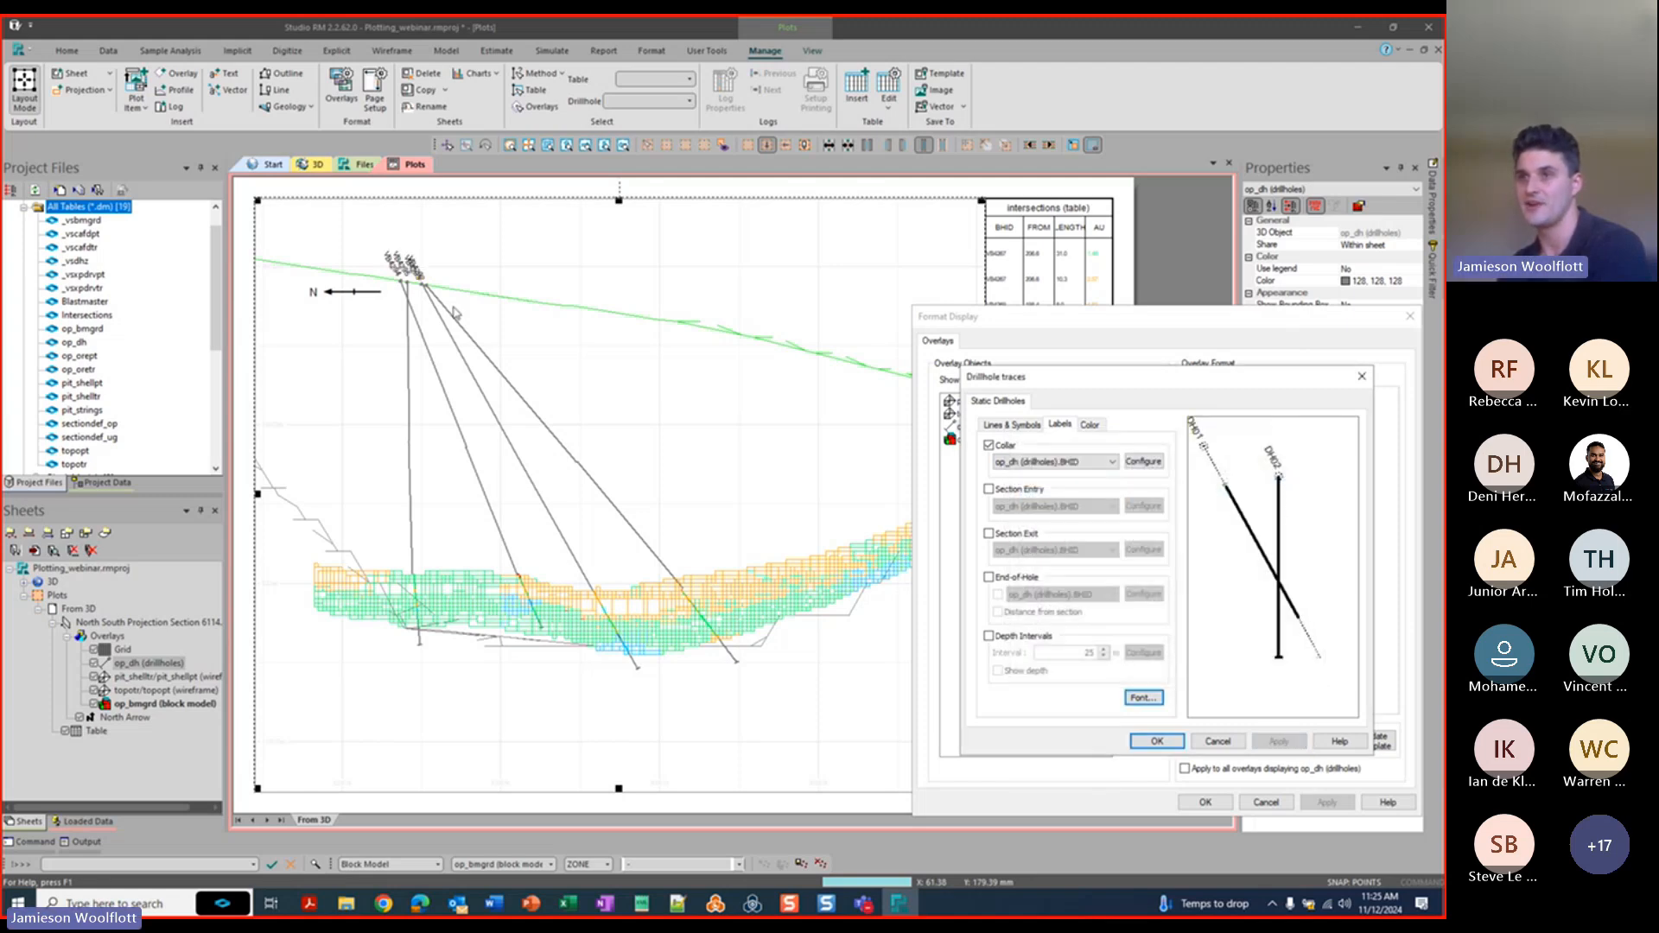
Set the collar label rotation angle to 270.
click(1143, 461)
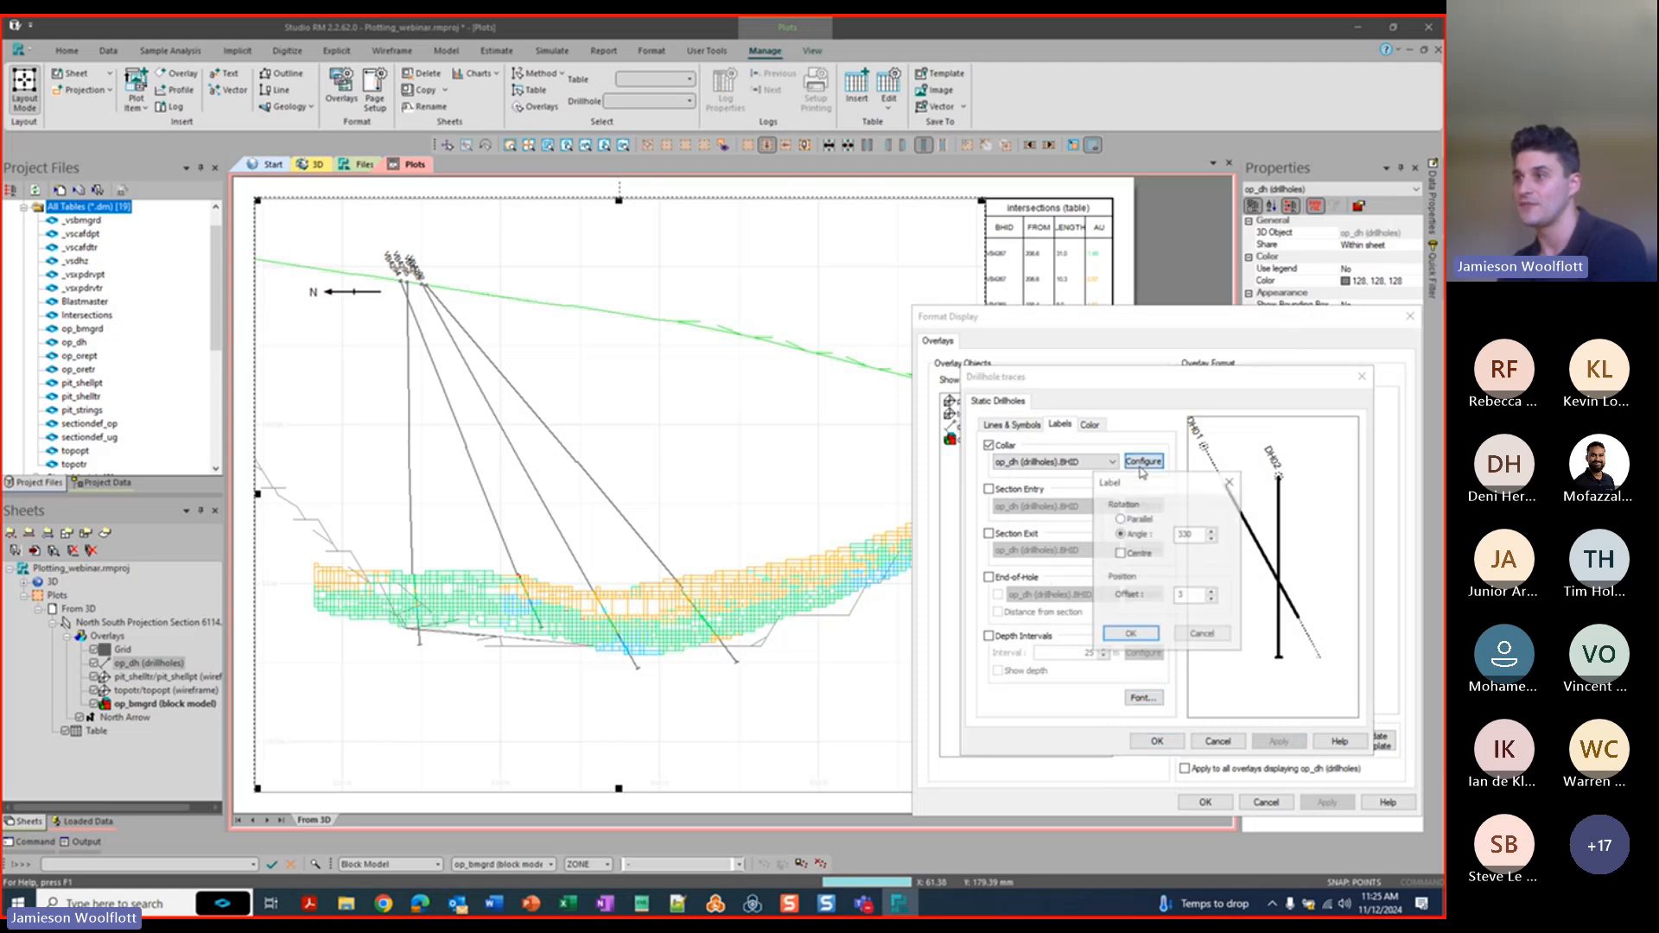
double_click(1187, 536)
text(270)
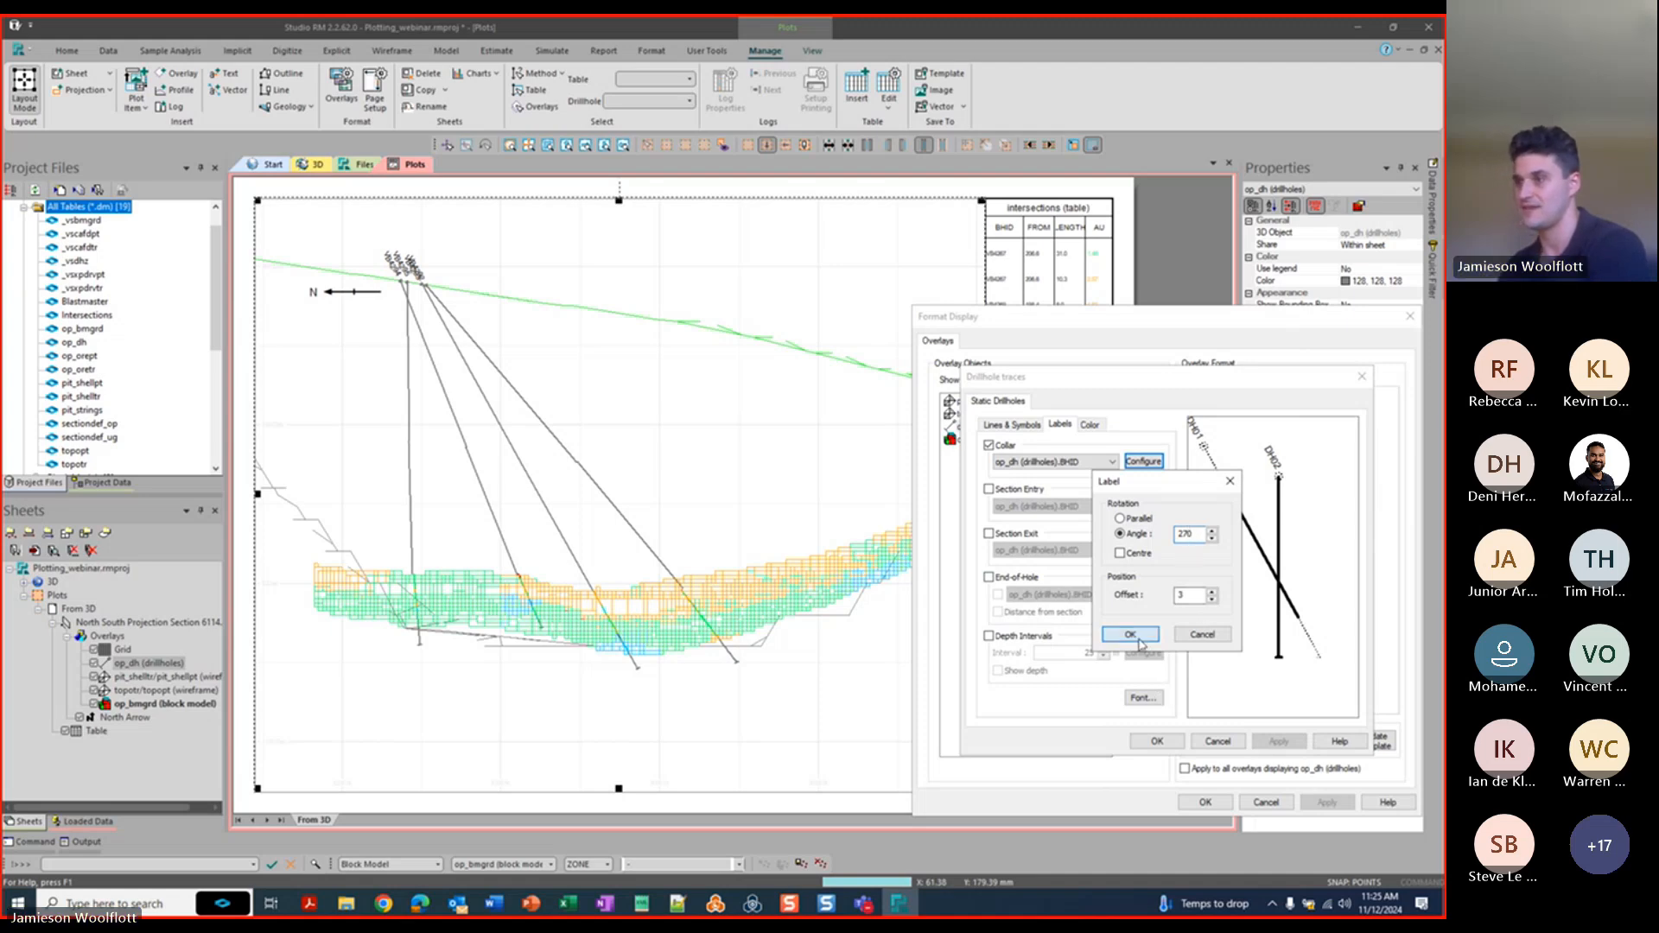
click(1130, 635)
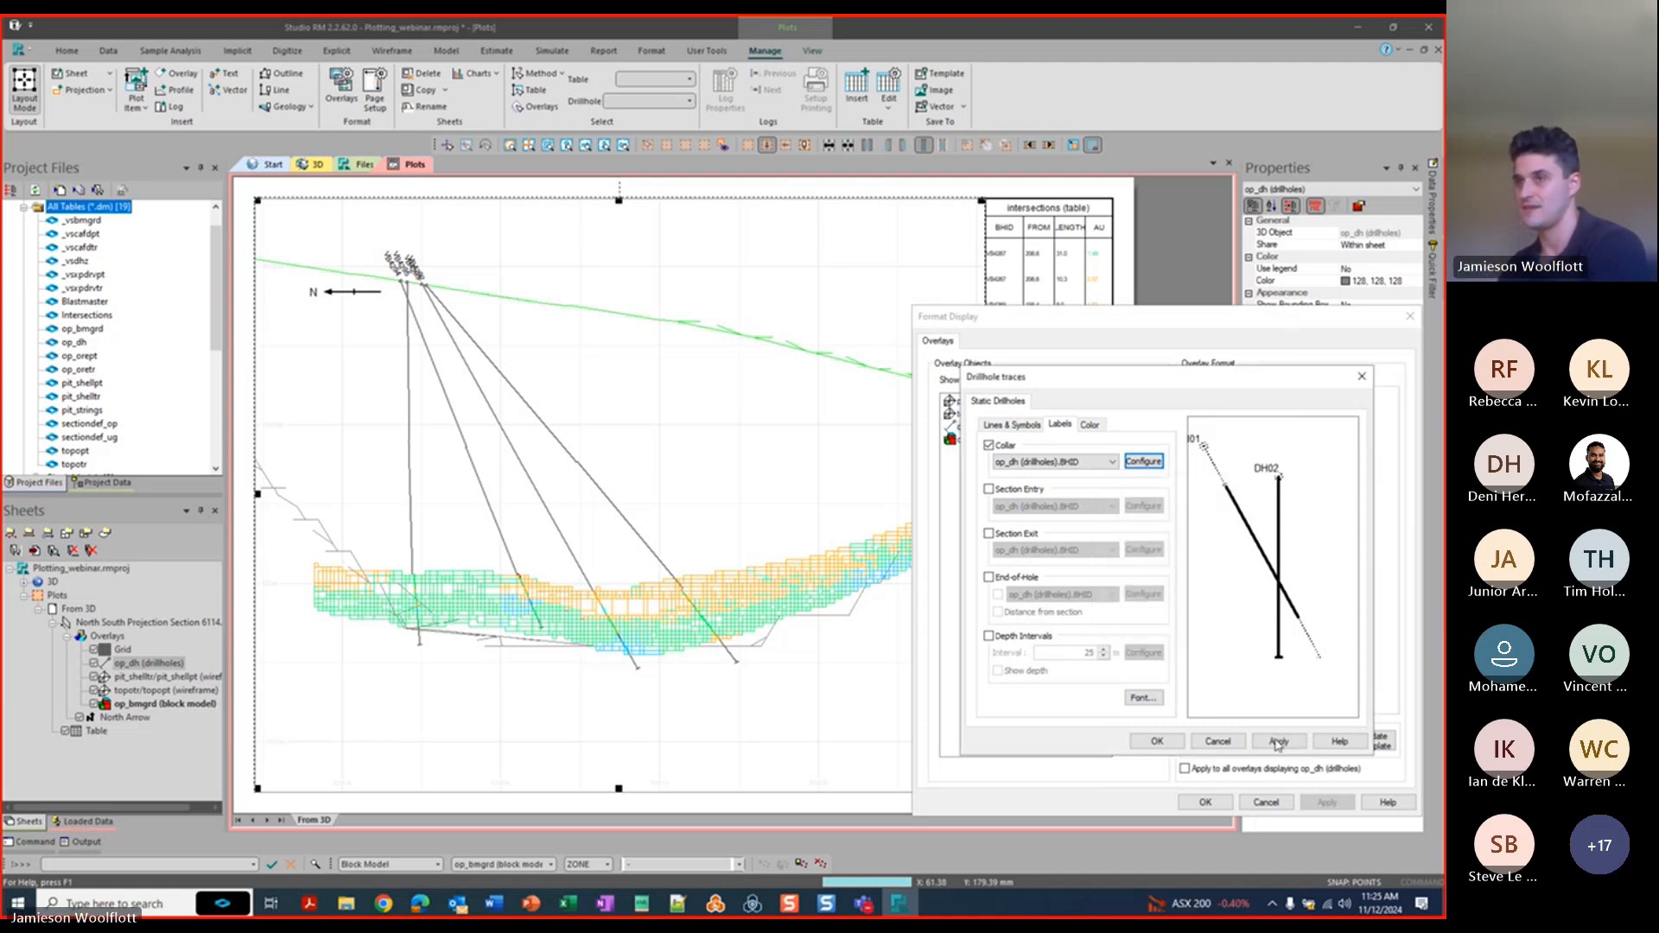
Set the collar label rotation angle to 330 and apply it to the section.
click(1277, 741)
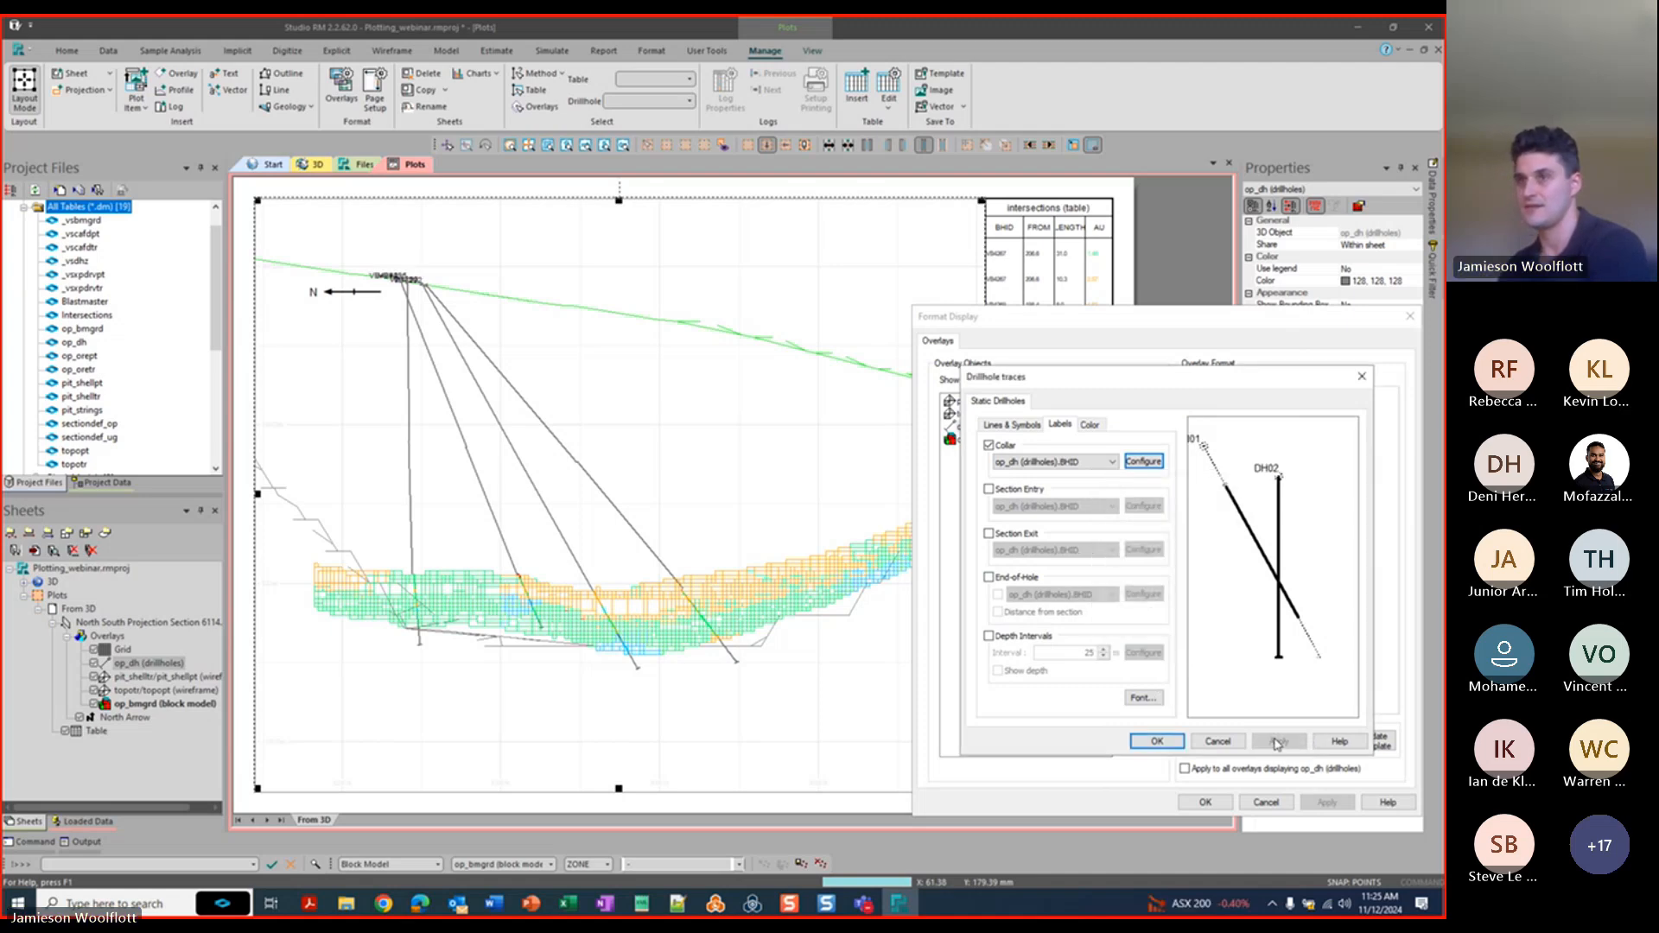
click(1143, 462)
double_click(1197, 534)
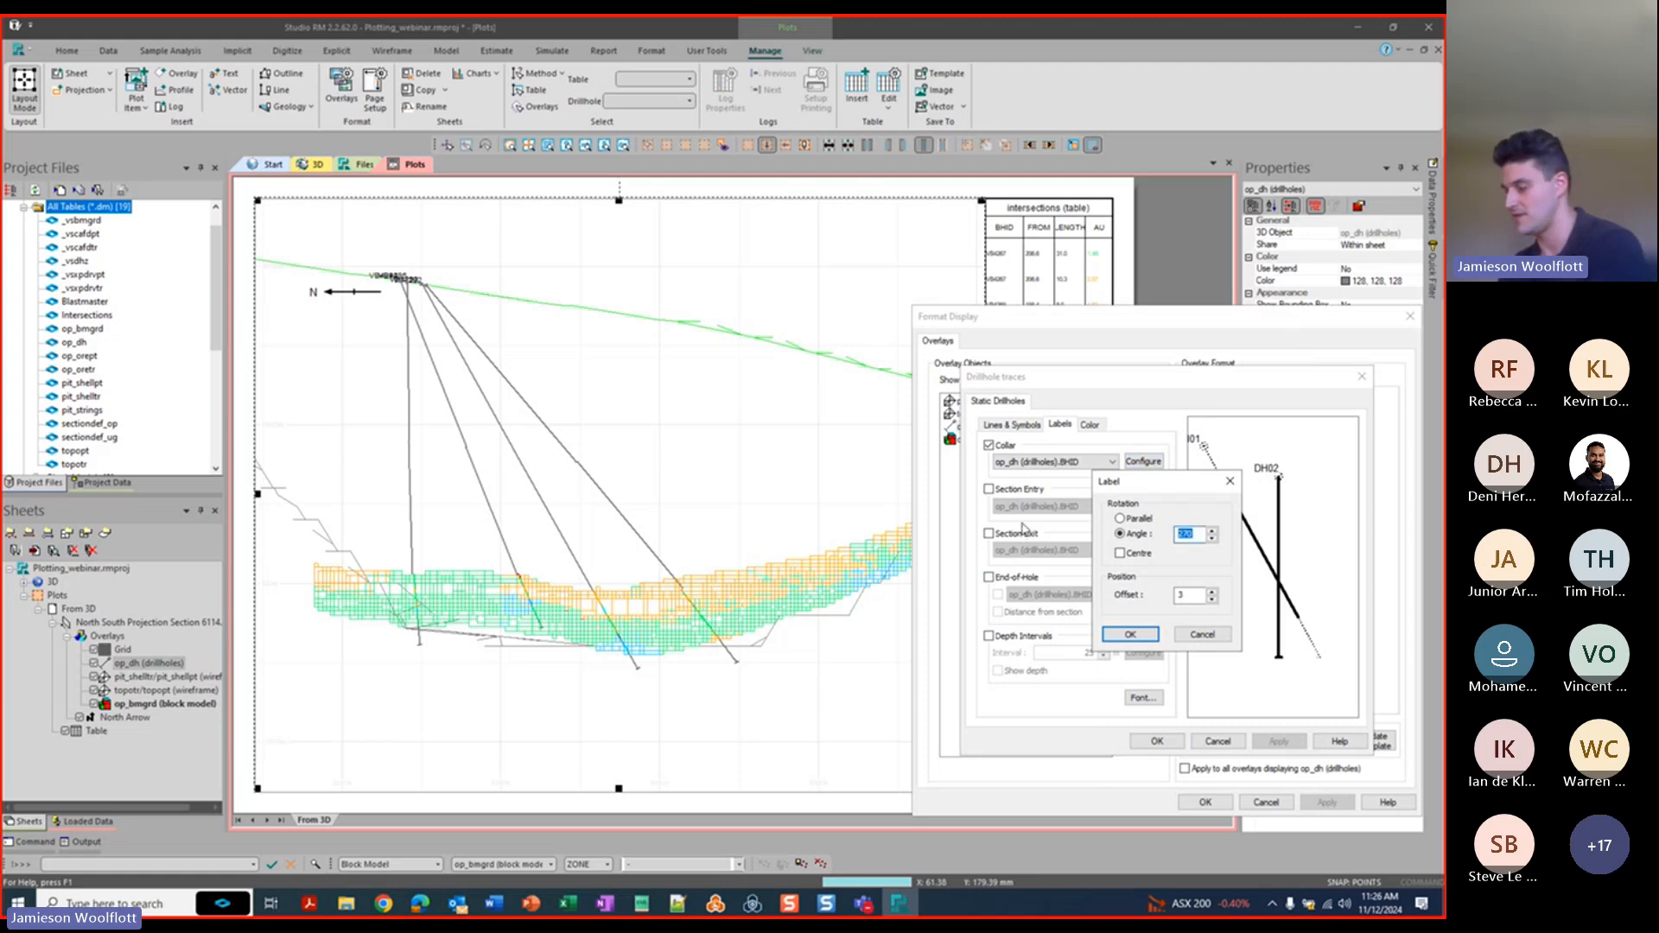
text(300)
click(1129, 634)
click(1277, 741)
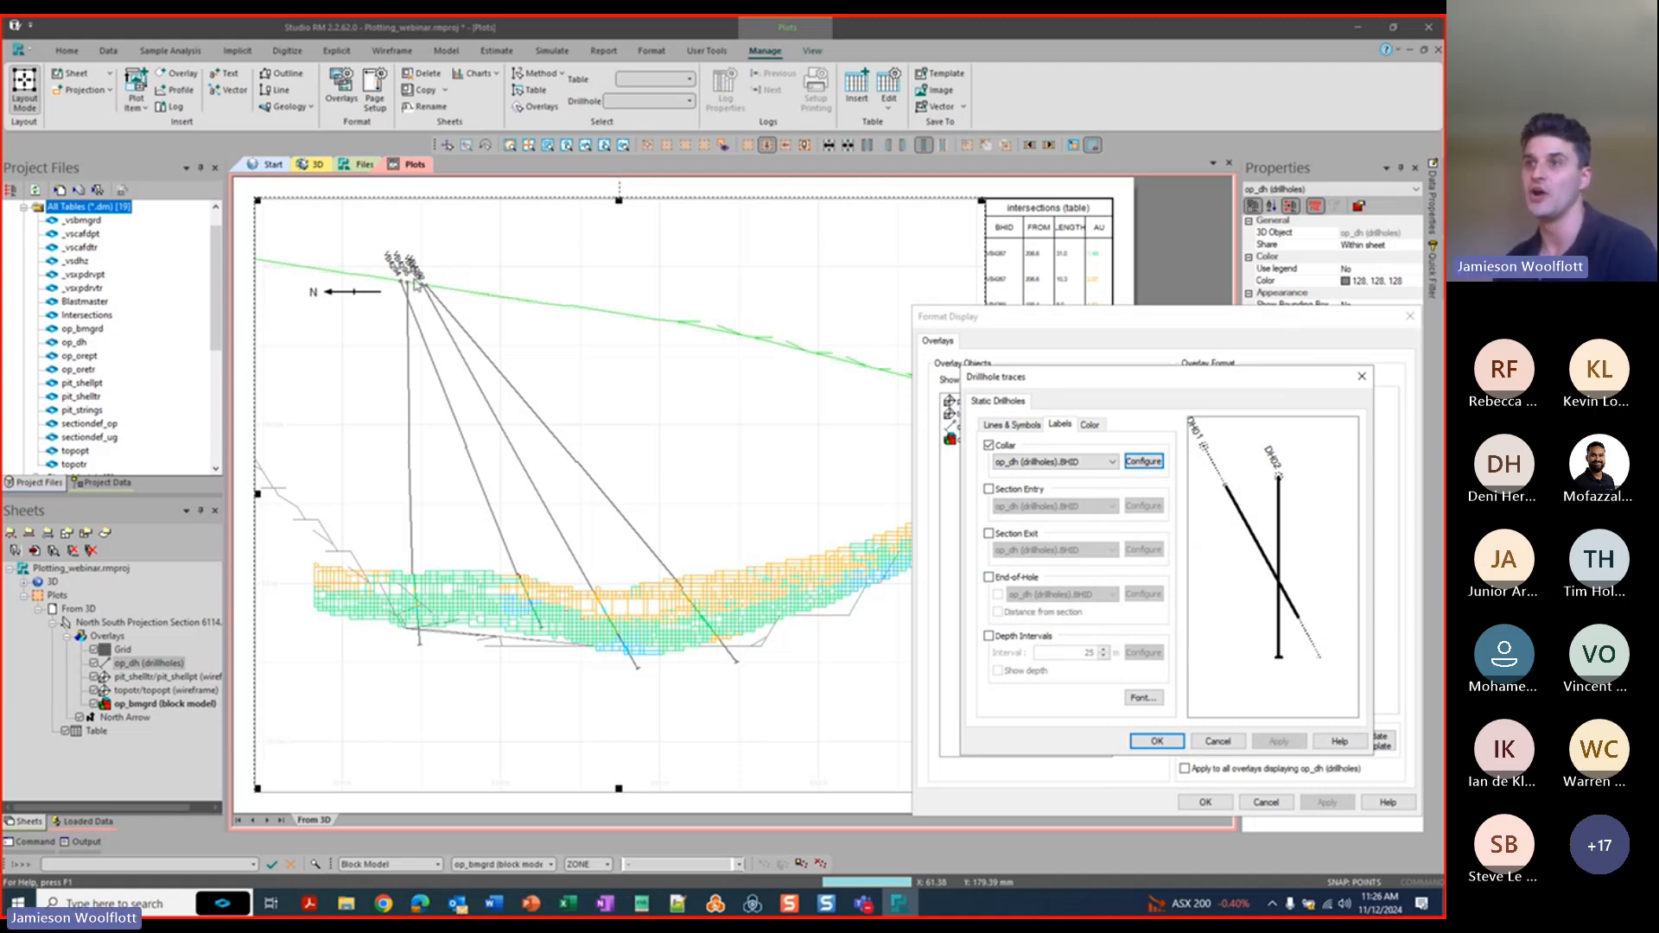
Set the collar label rotation angle to 360 and apply it to the section.
click(1144, 461)
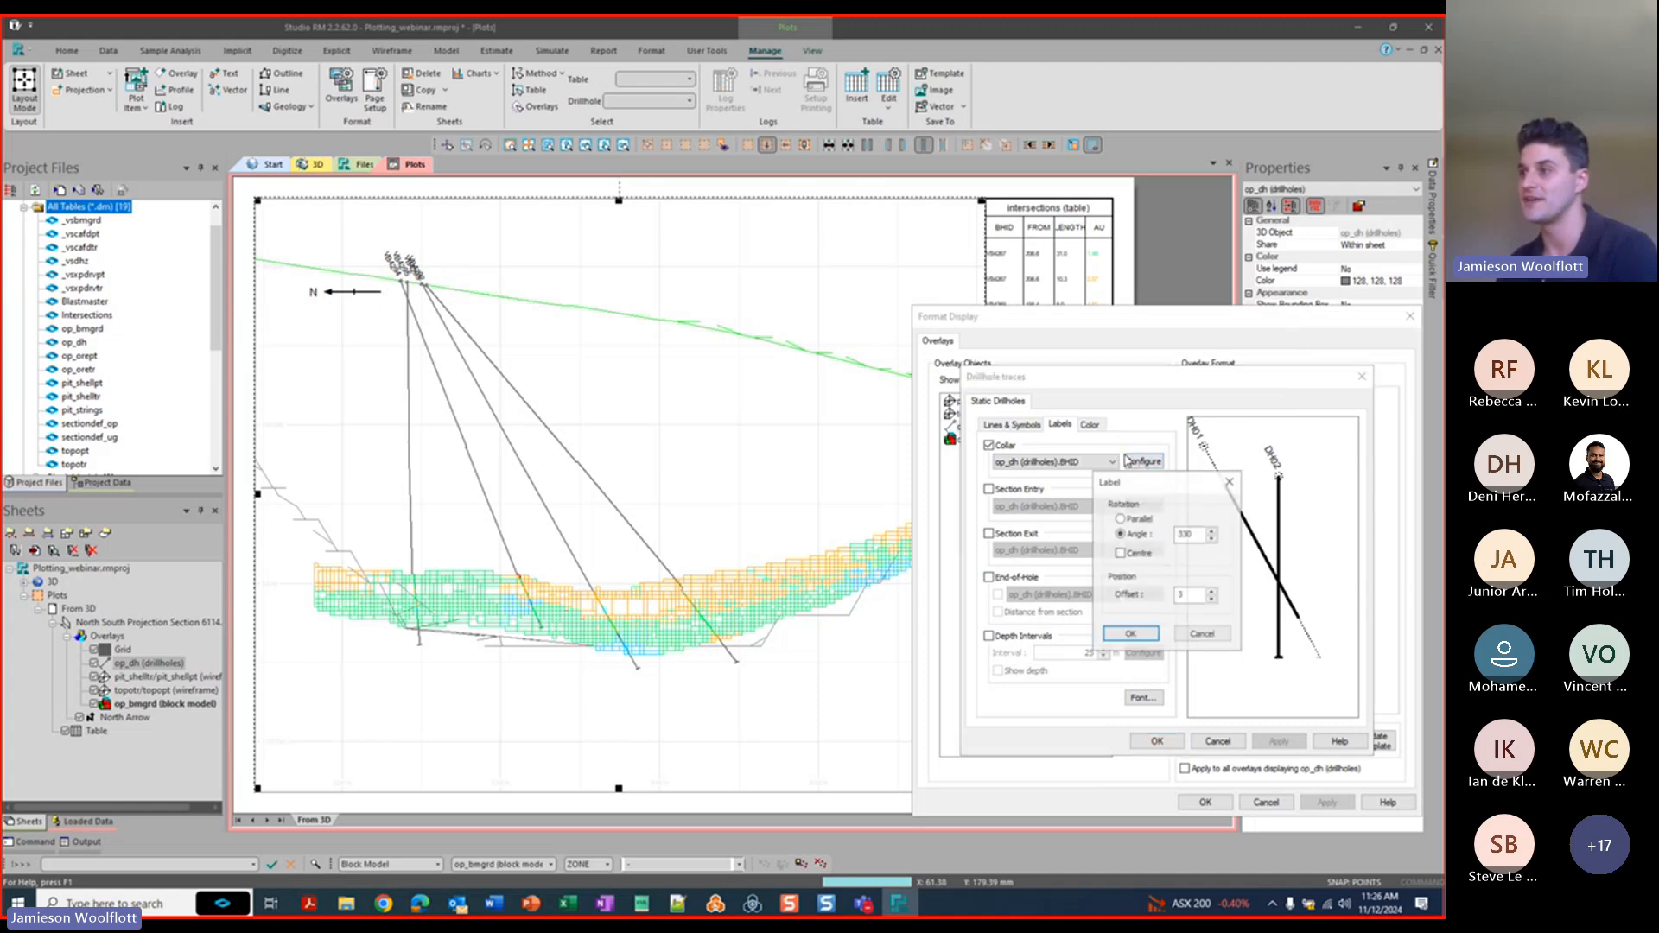
text(360)
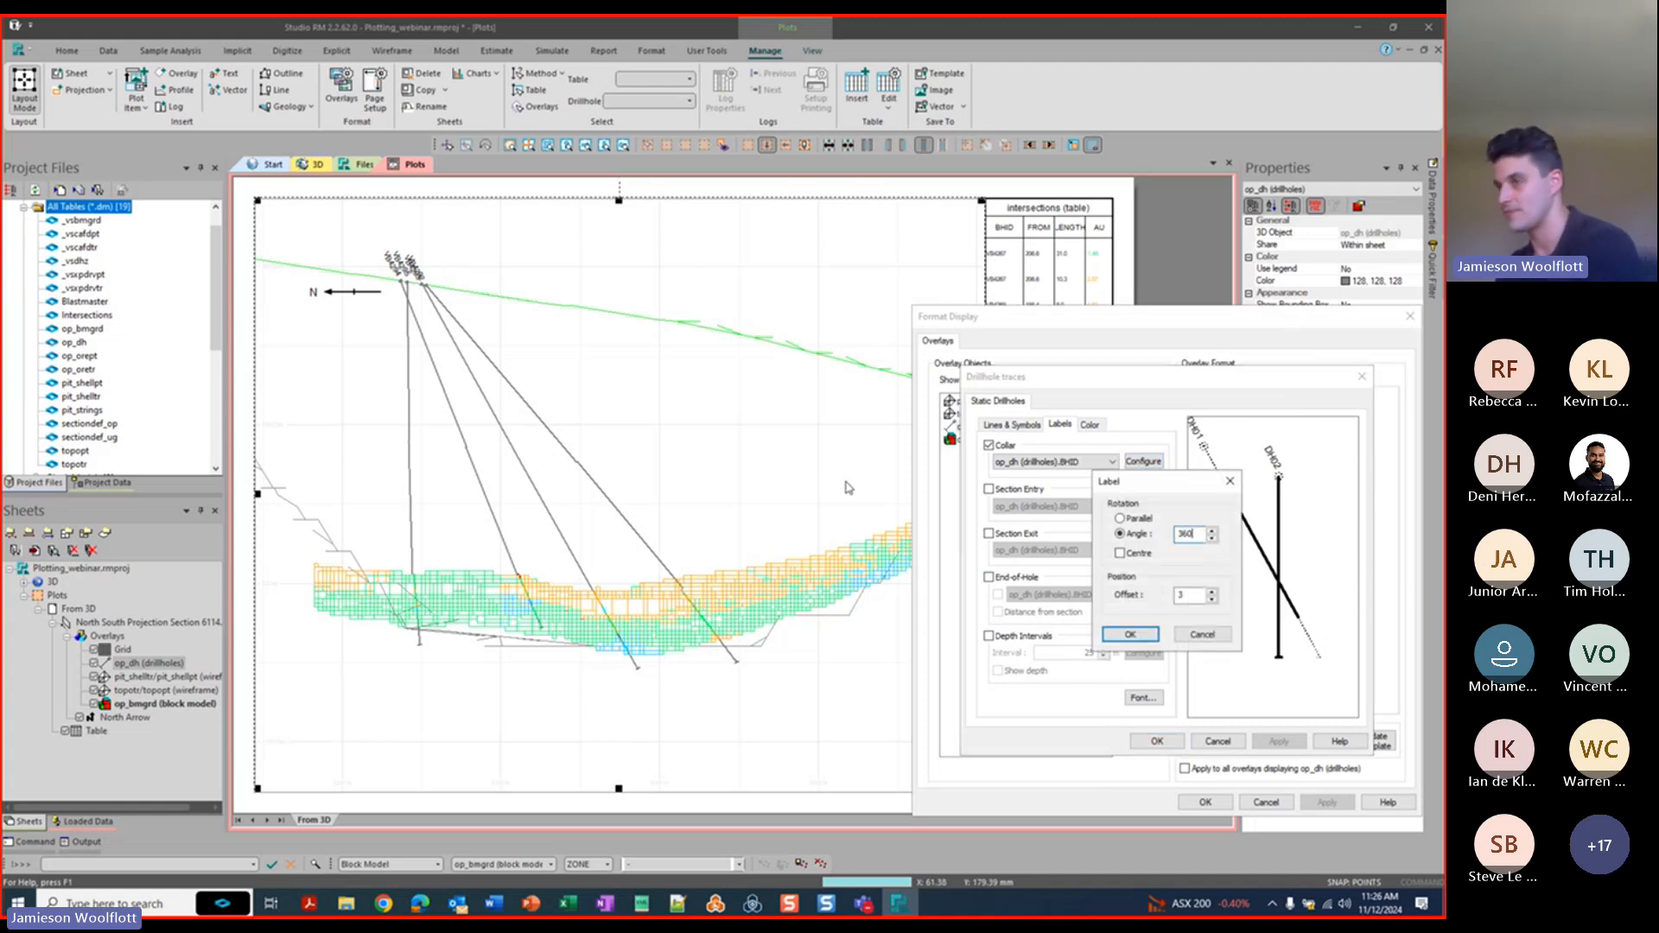
click(1128, 635)
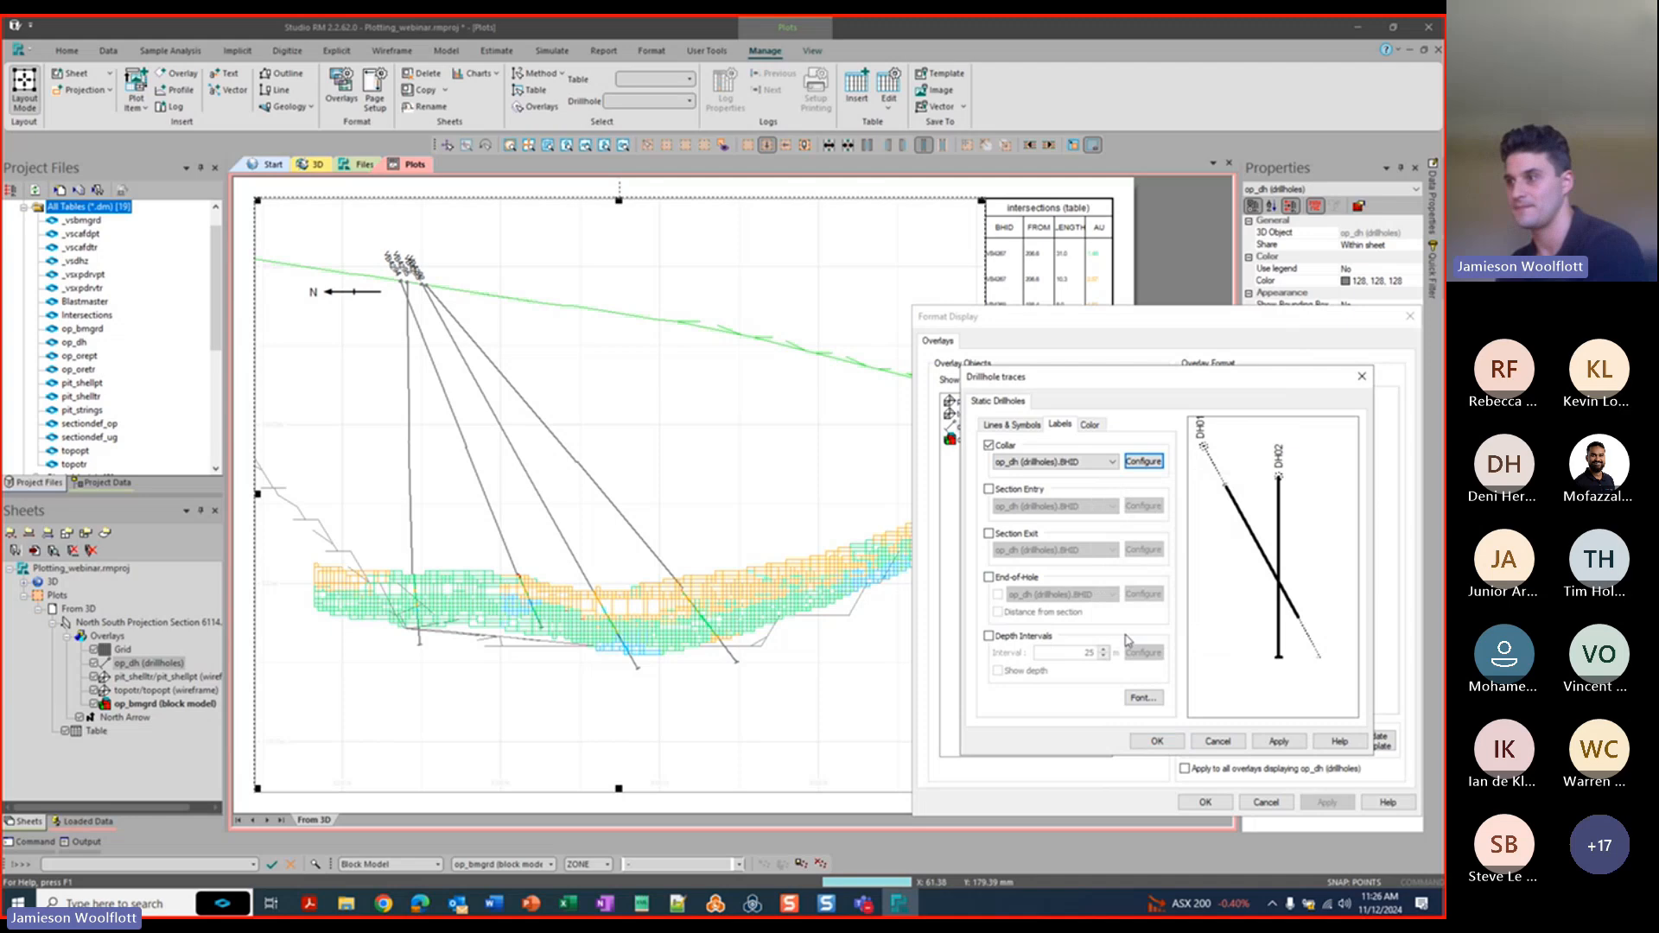
click(1277, 743)
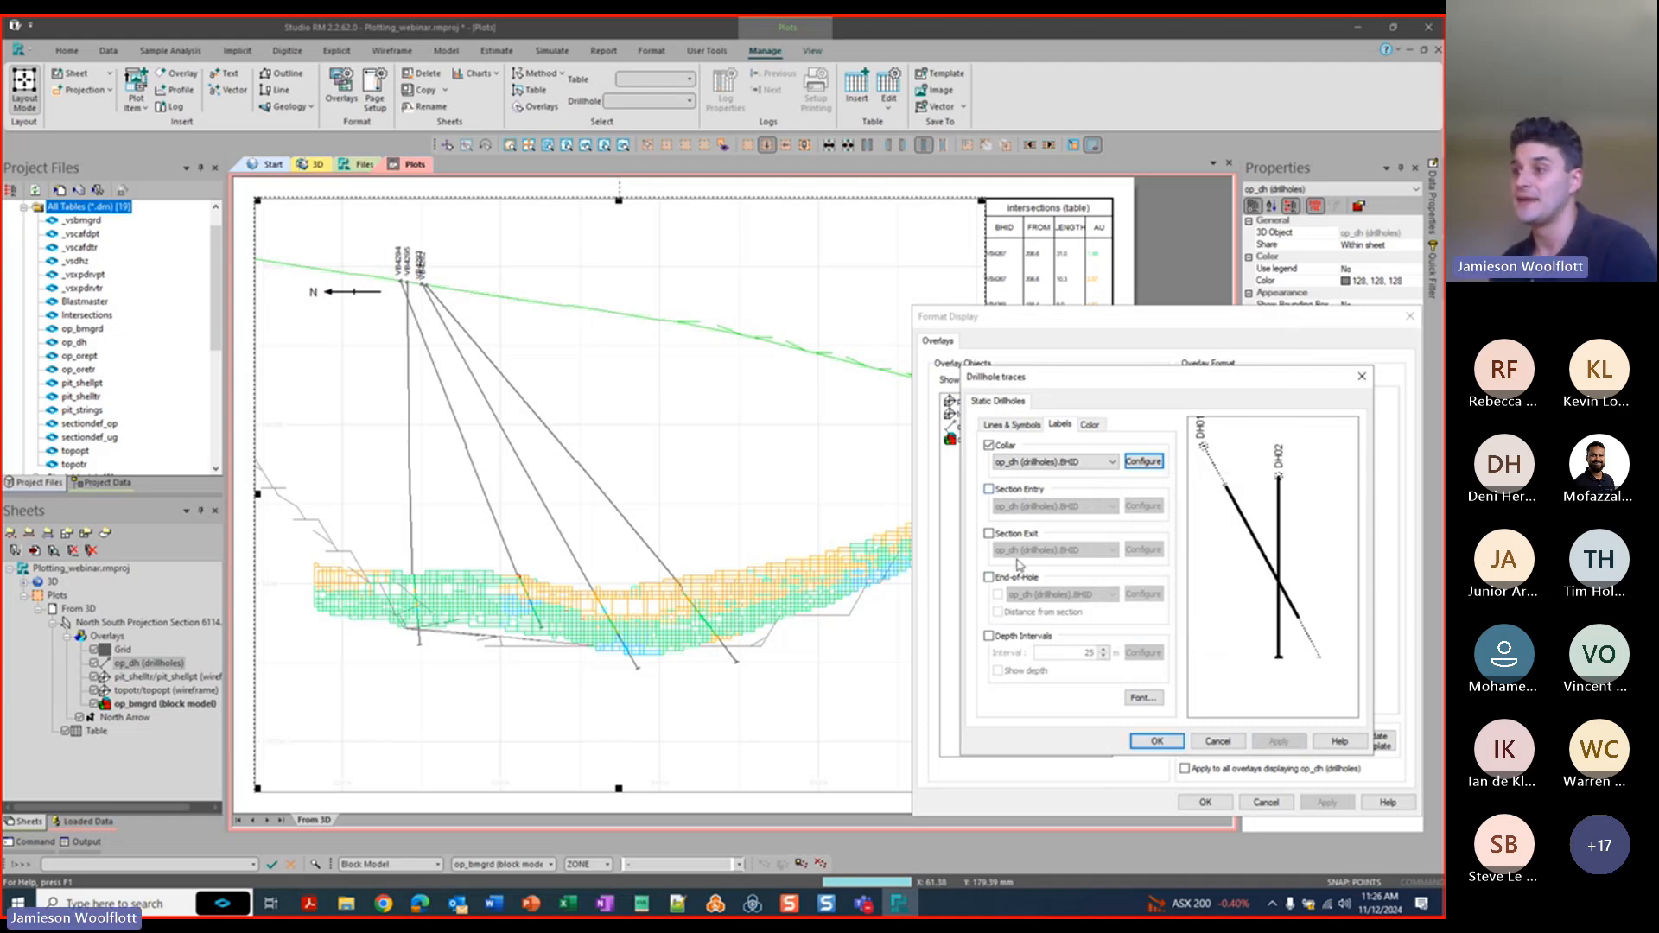
Enable depth intervals every 25 m with depths shown perpendicular to the drillhole traces at offset -1, and apply them.
click(989, 637)
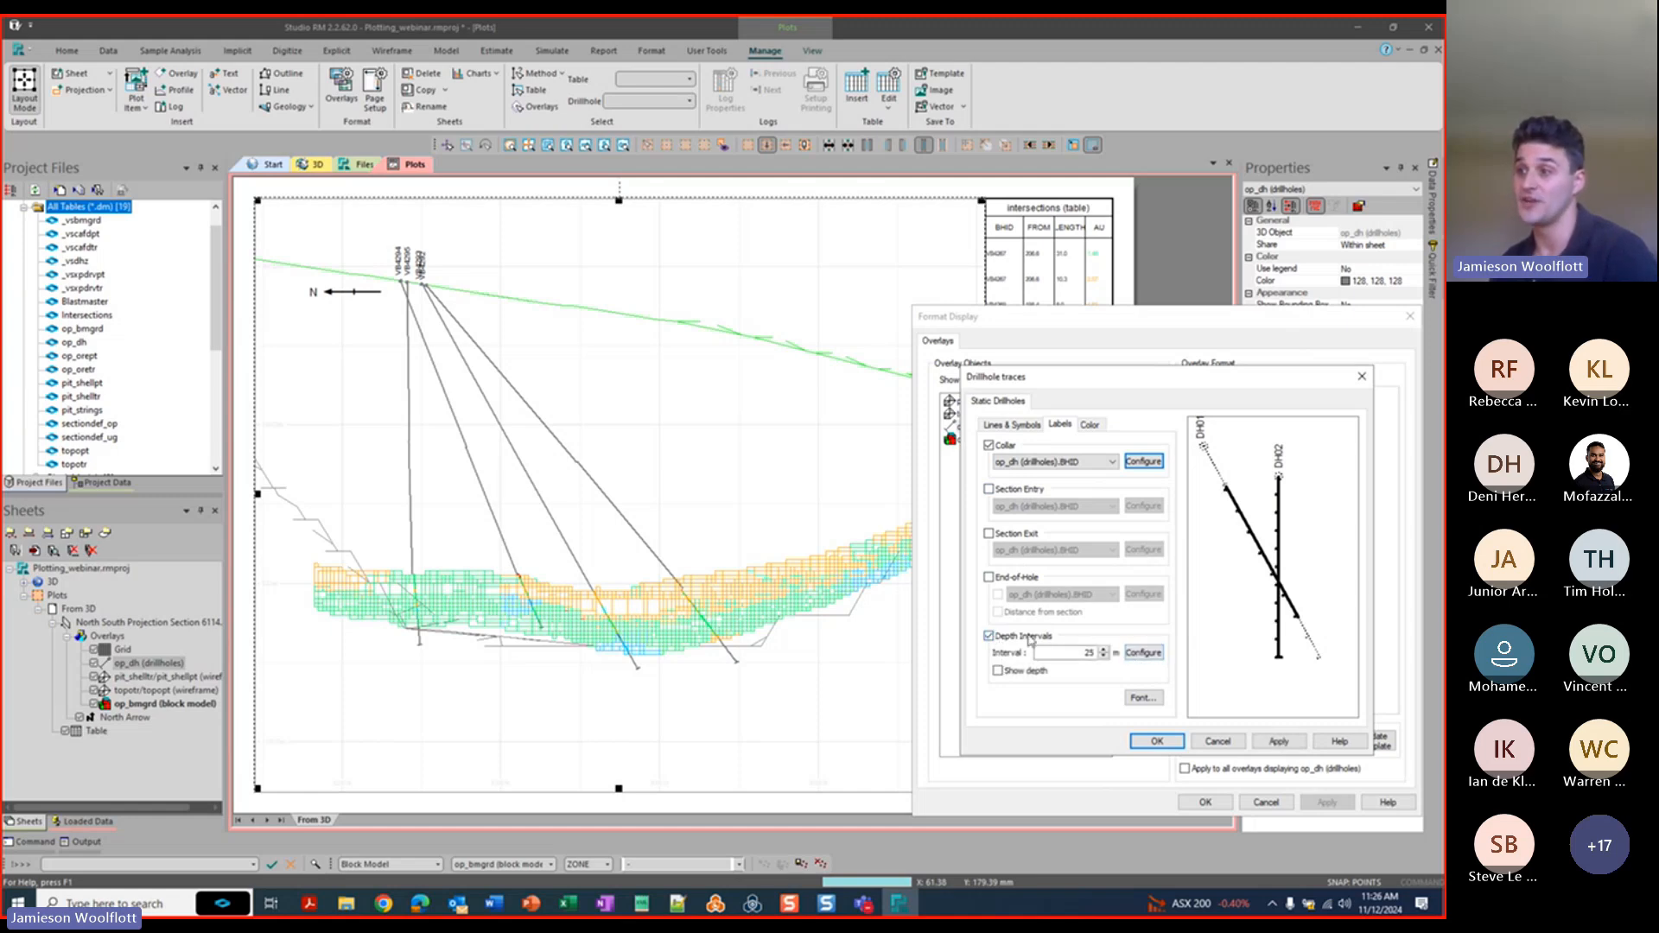
click(998, 671)
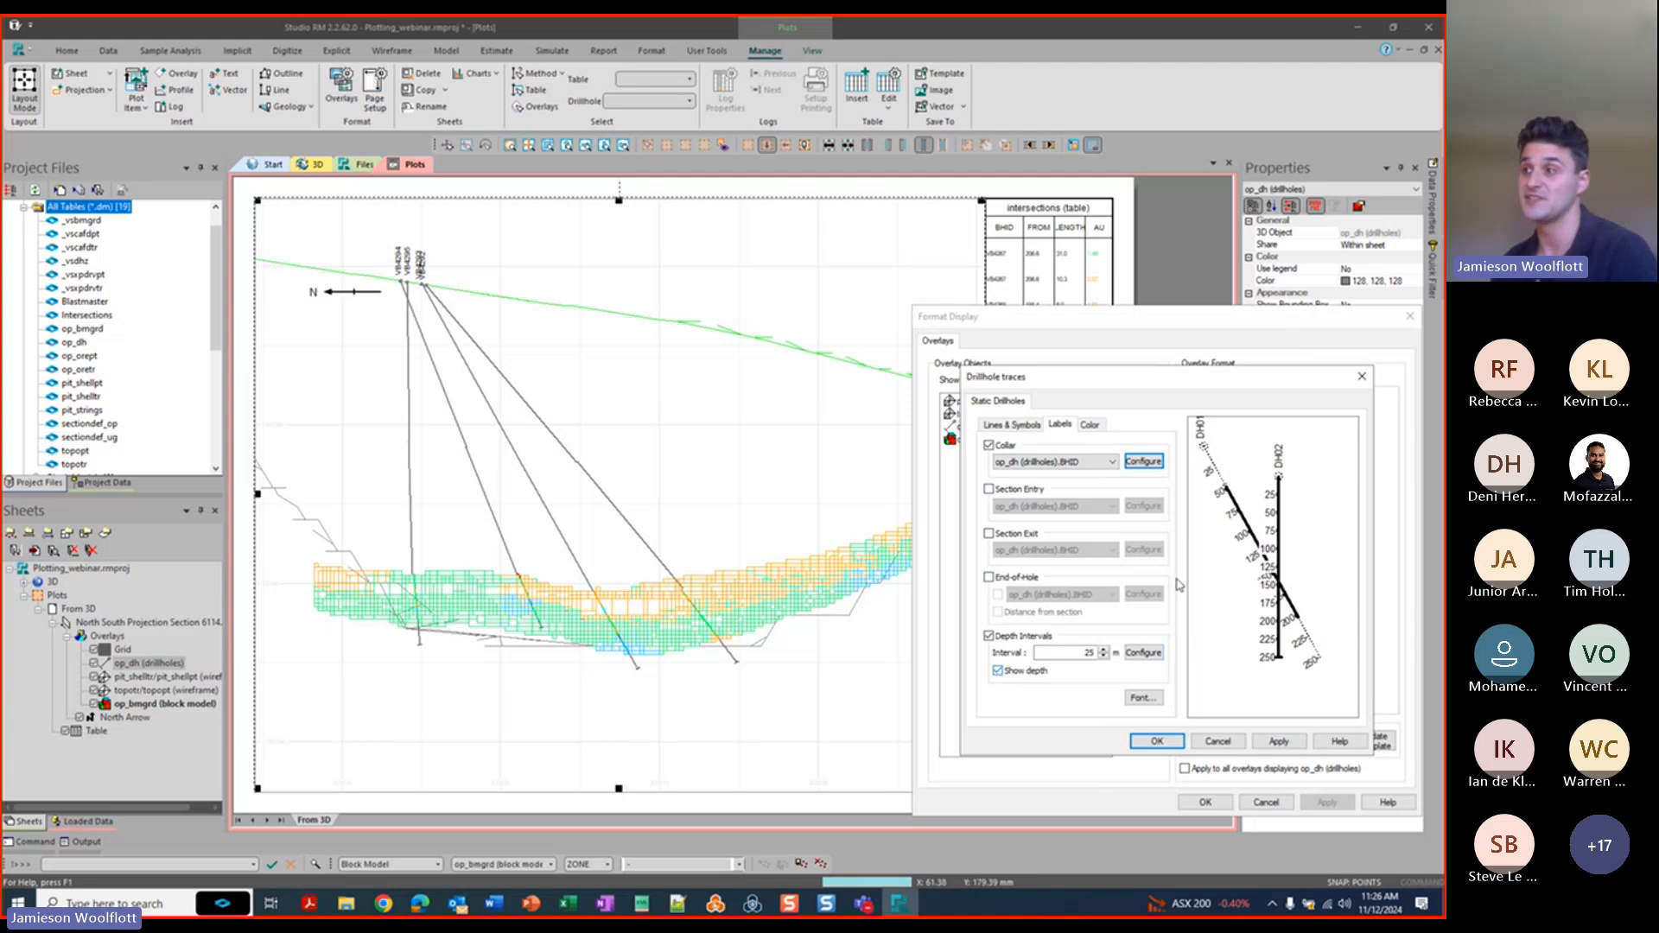
click(1143, 653)
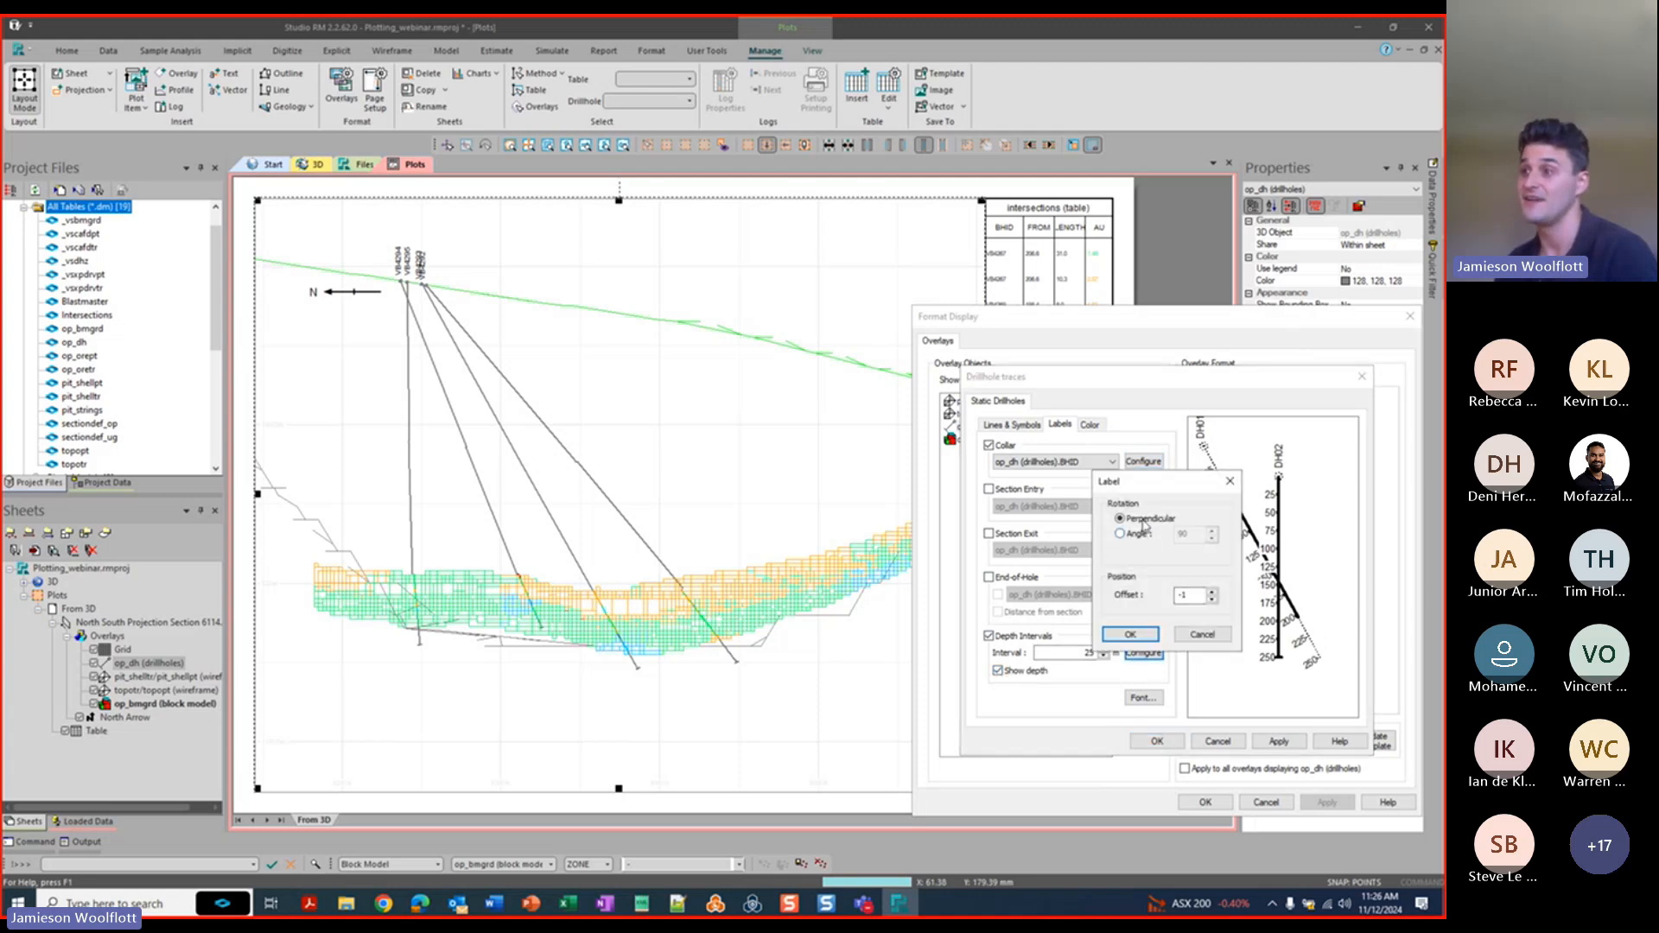
click(1130, 634)
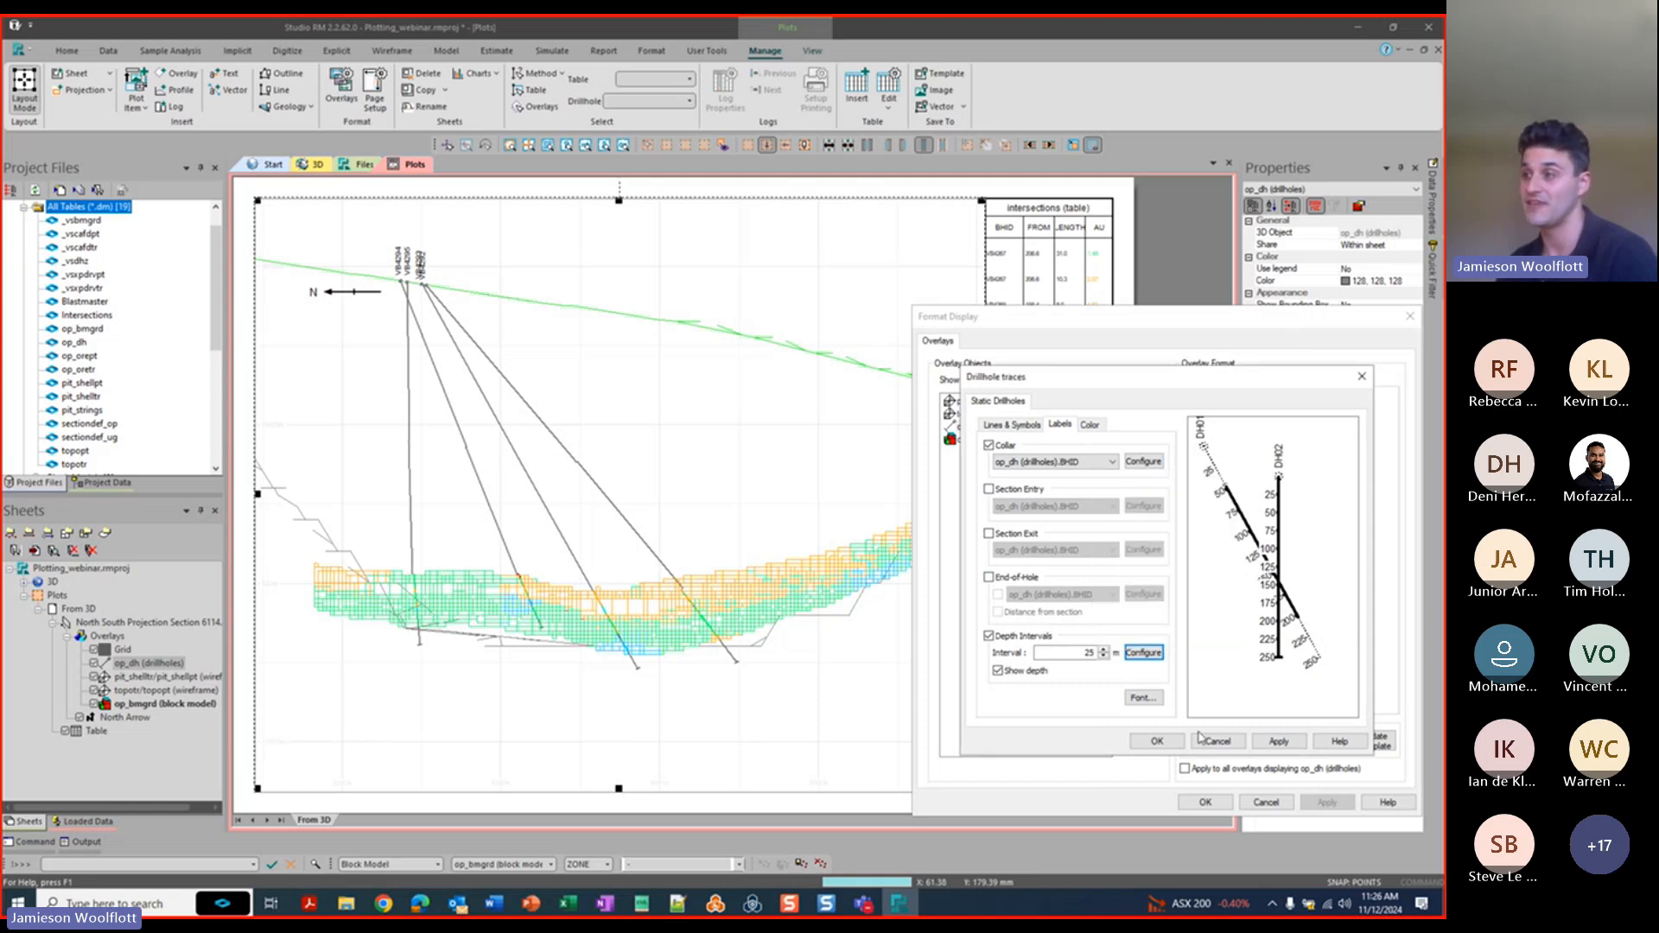
click(1275, 743)
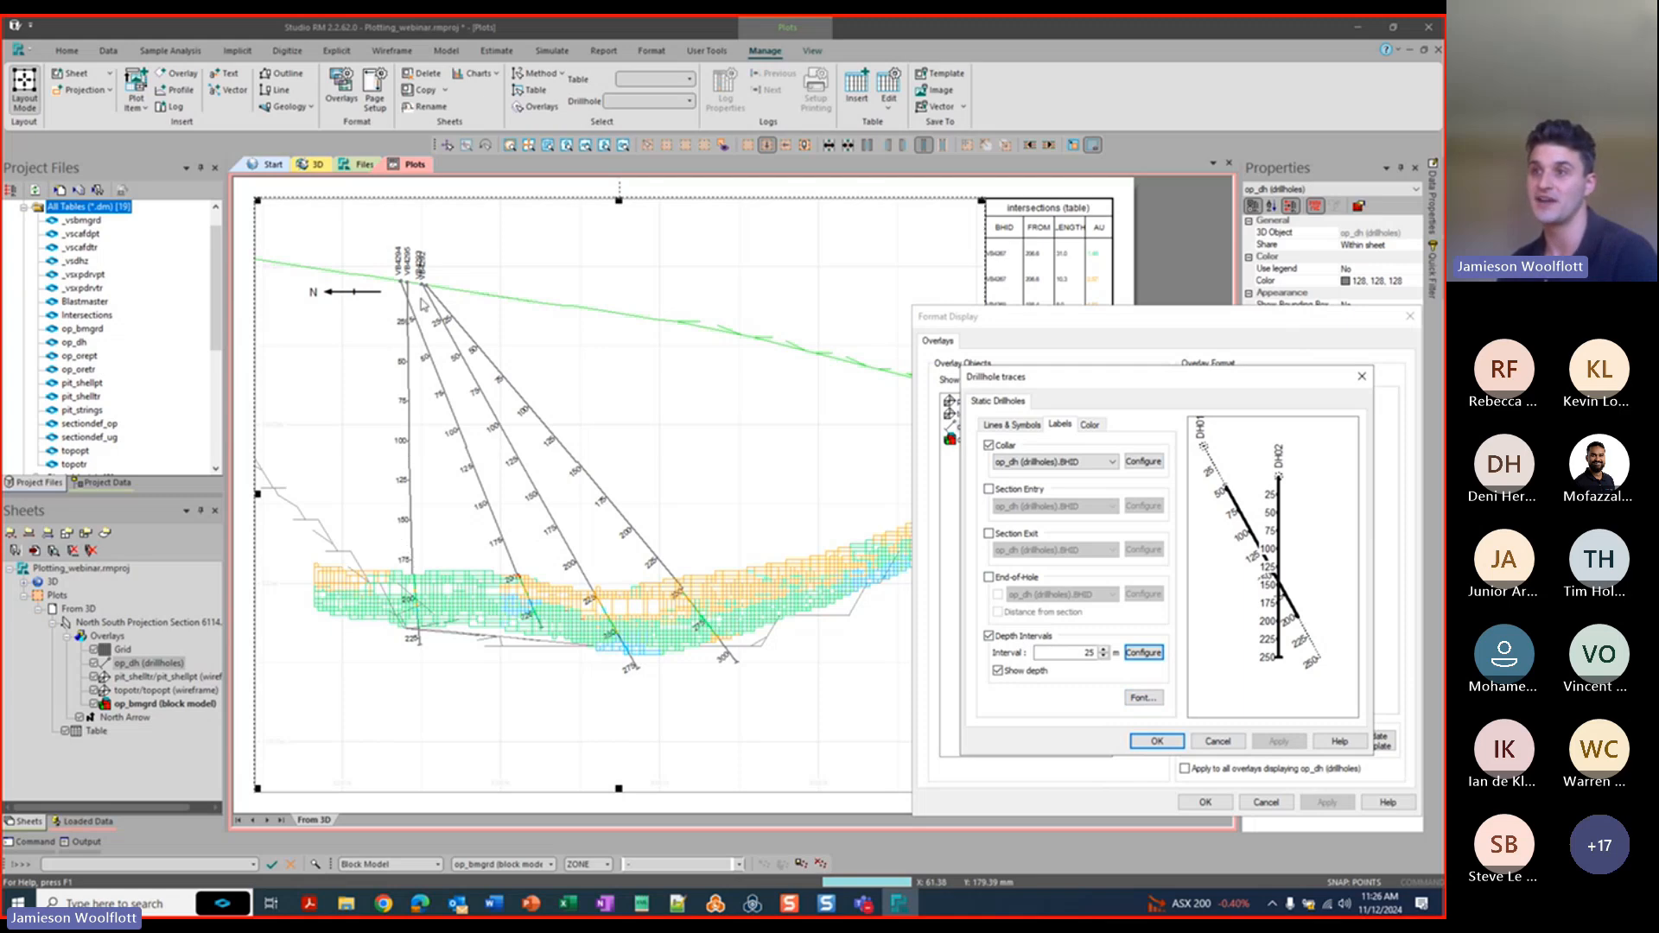
Reduce the drillhole label font size, apply it to the section and accept the drillhole trace settings.
click(1145, 697)
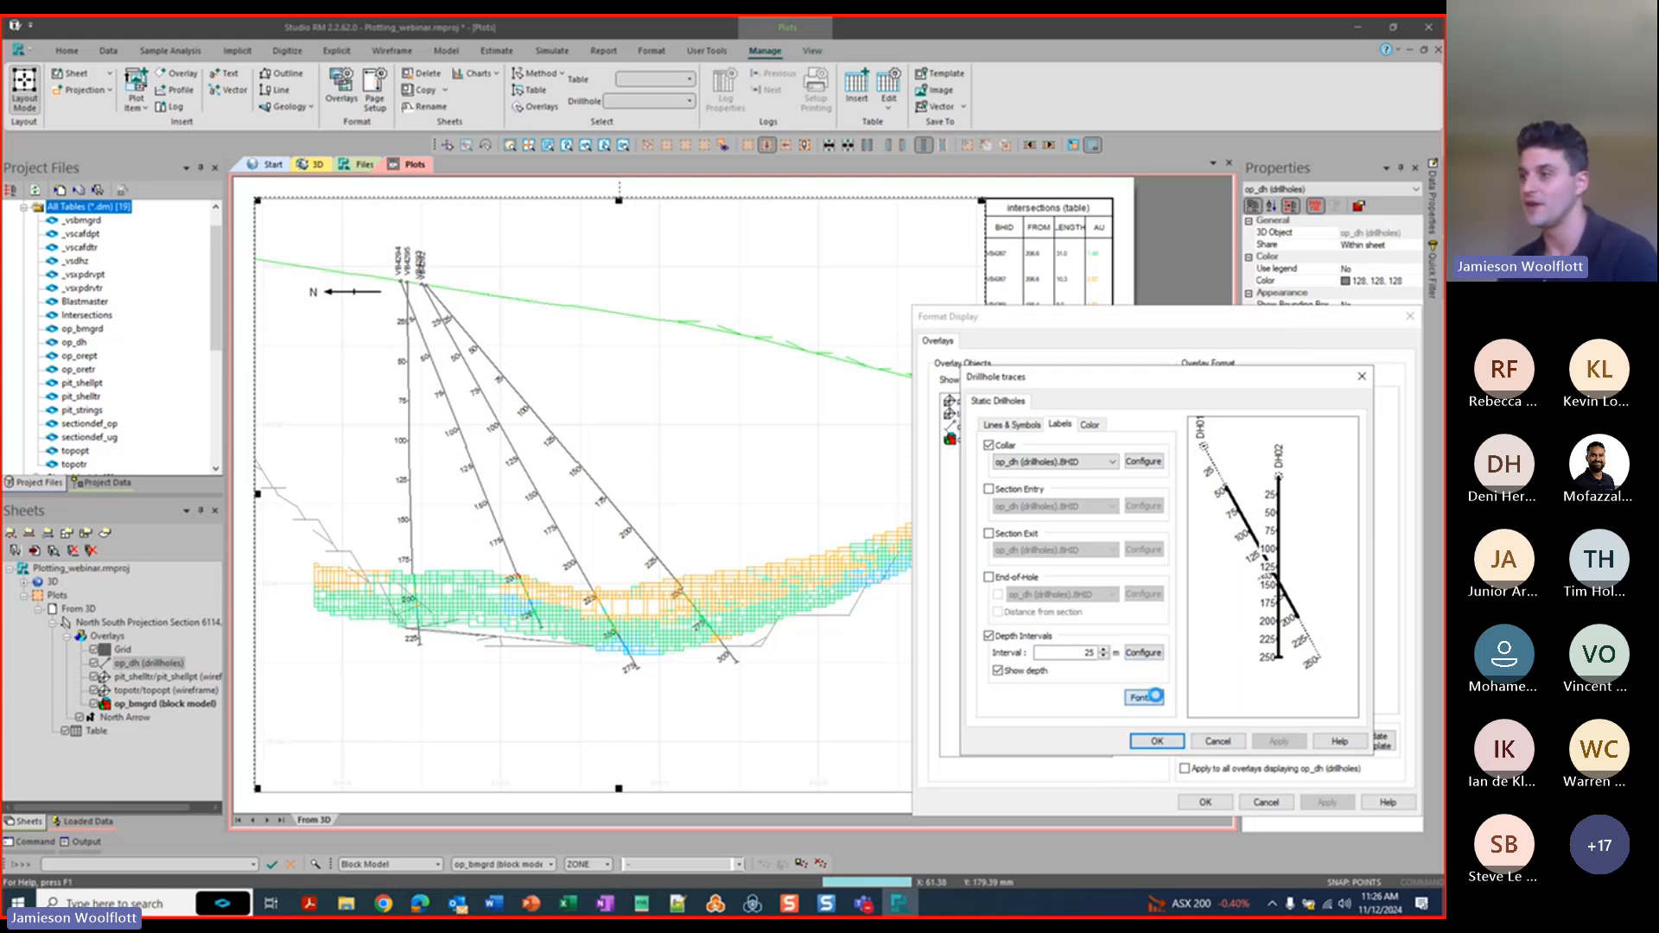
click(1237, 479)
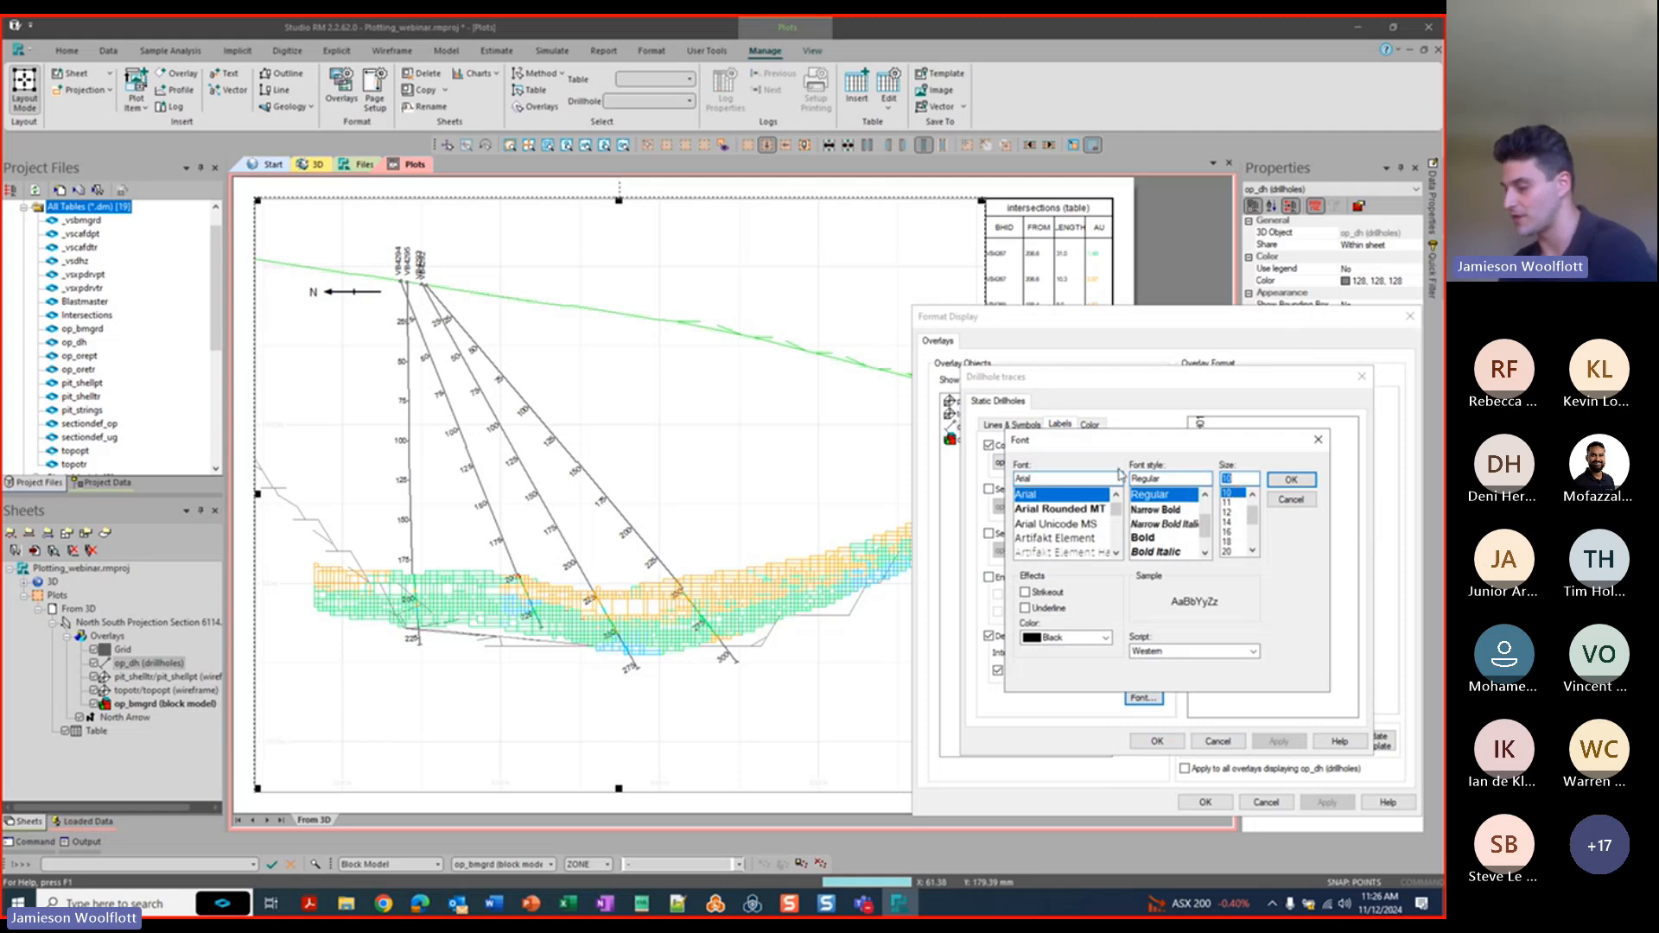
click(1291, 480)
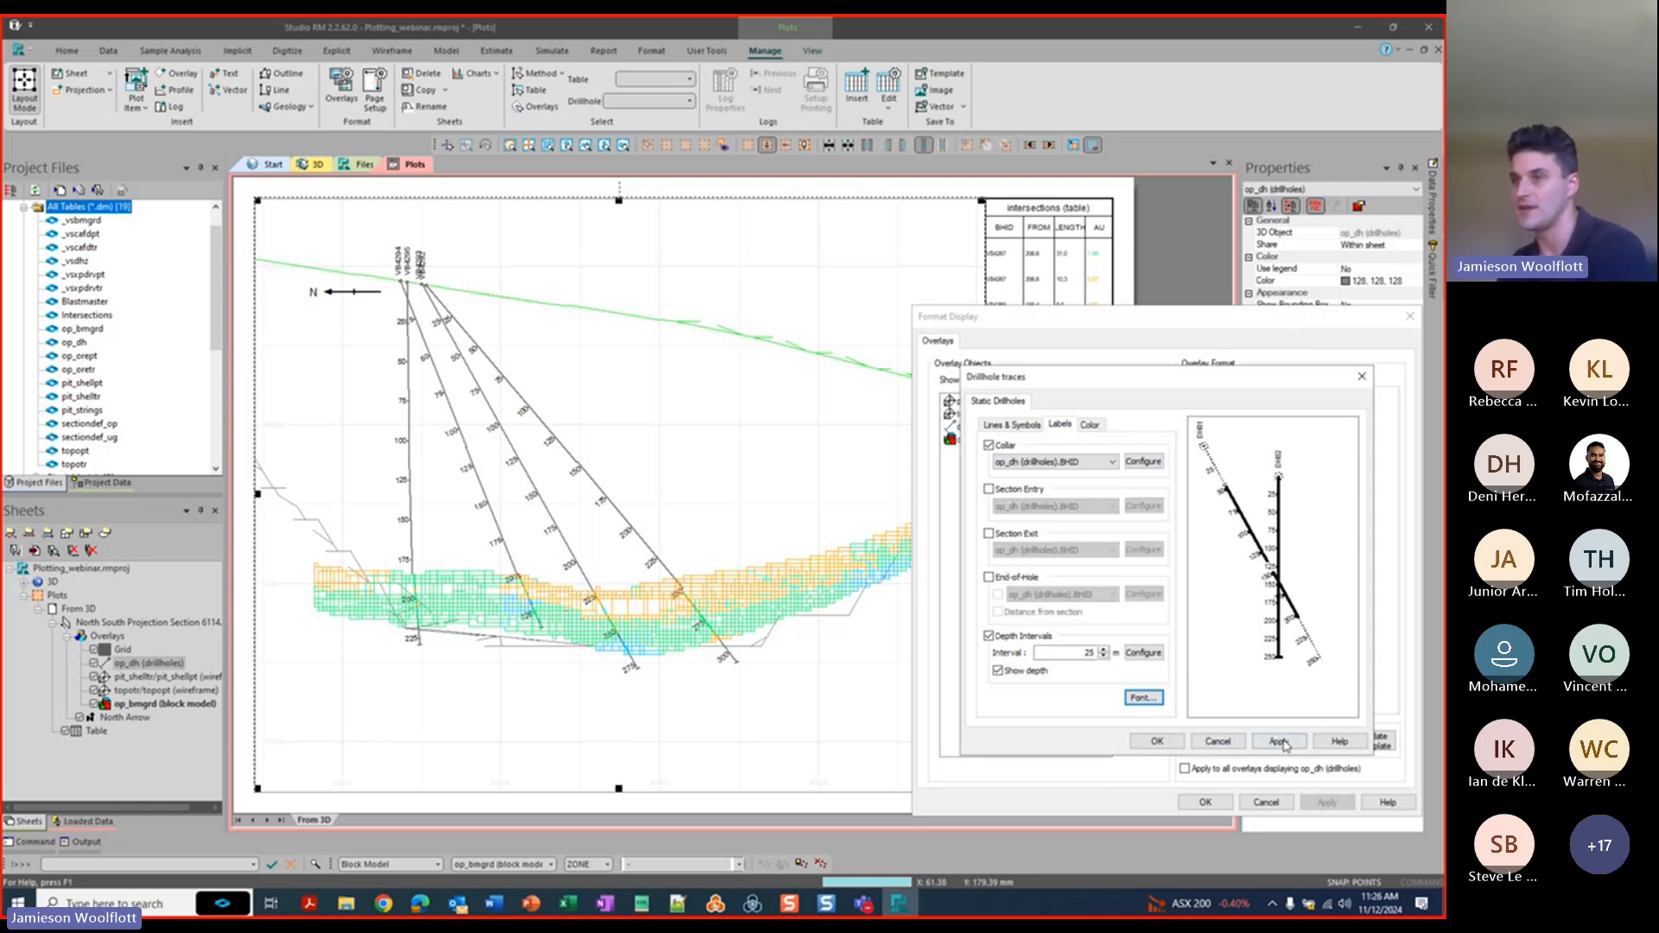
click(1282, 742)
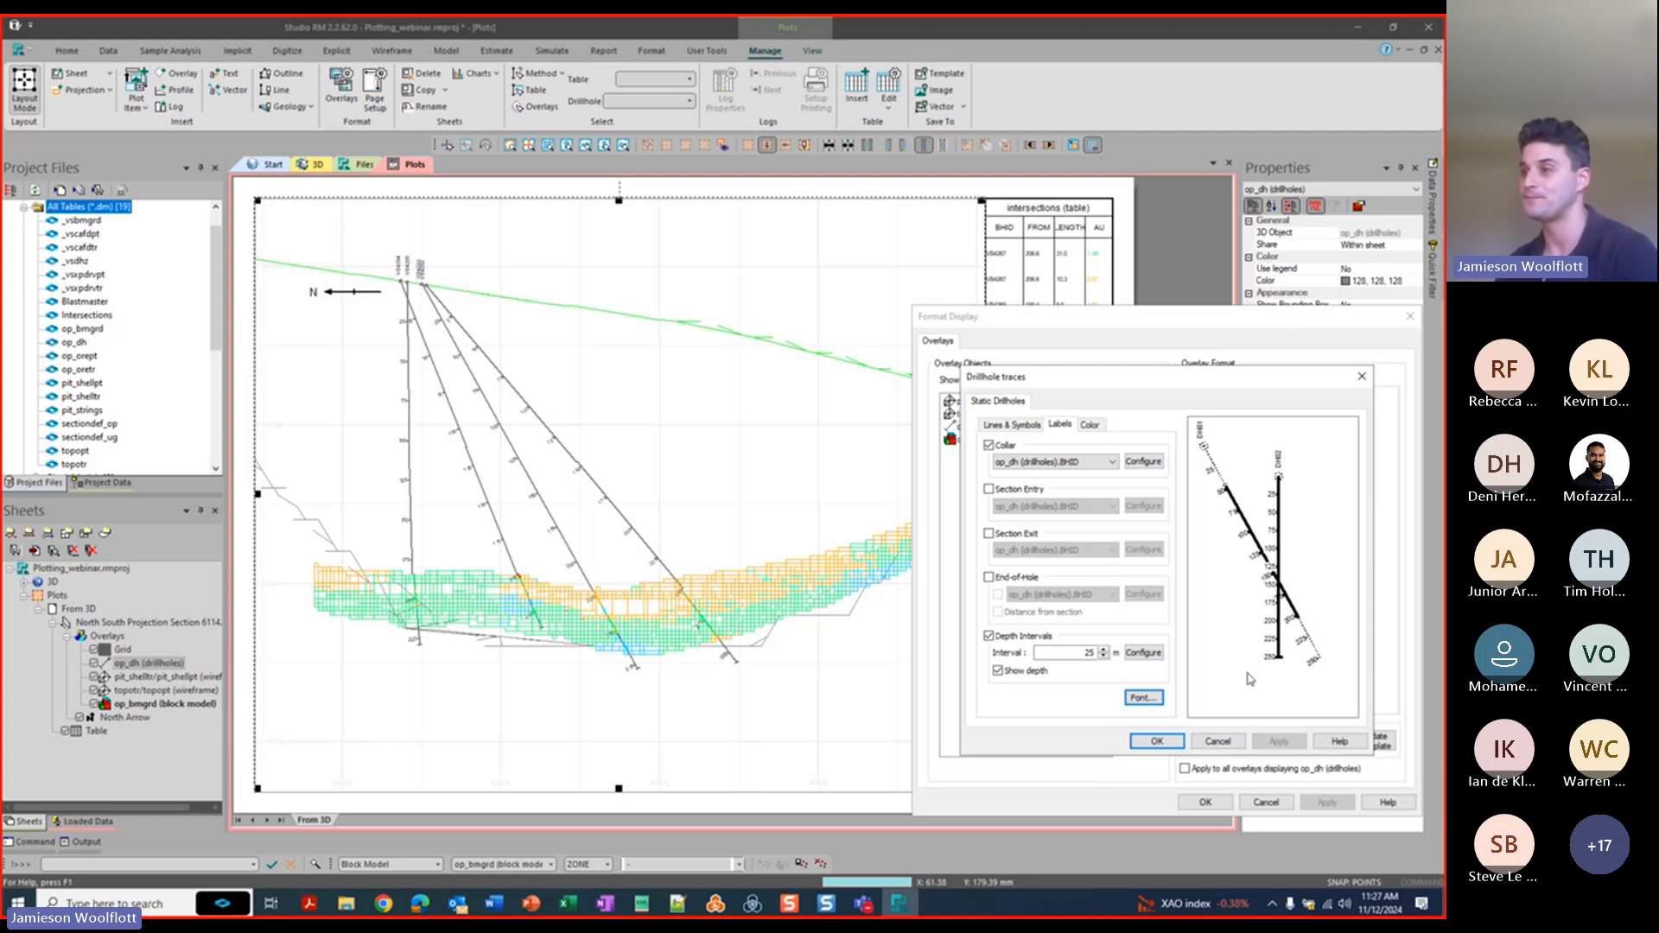
click(1142, 743)
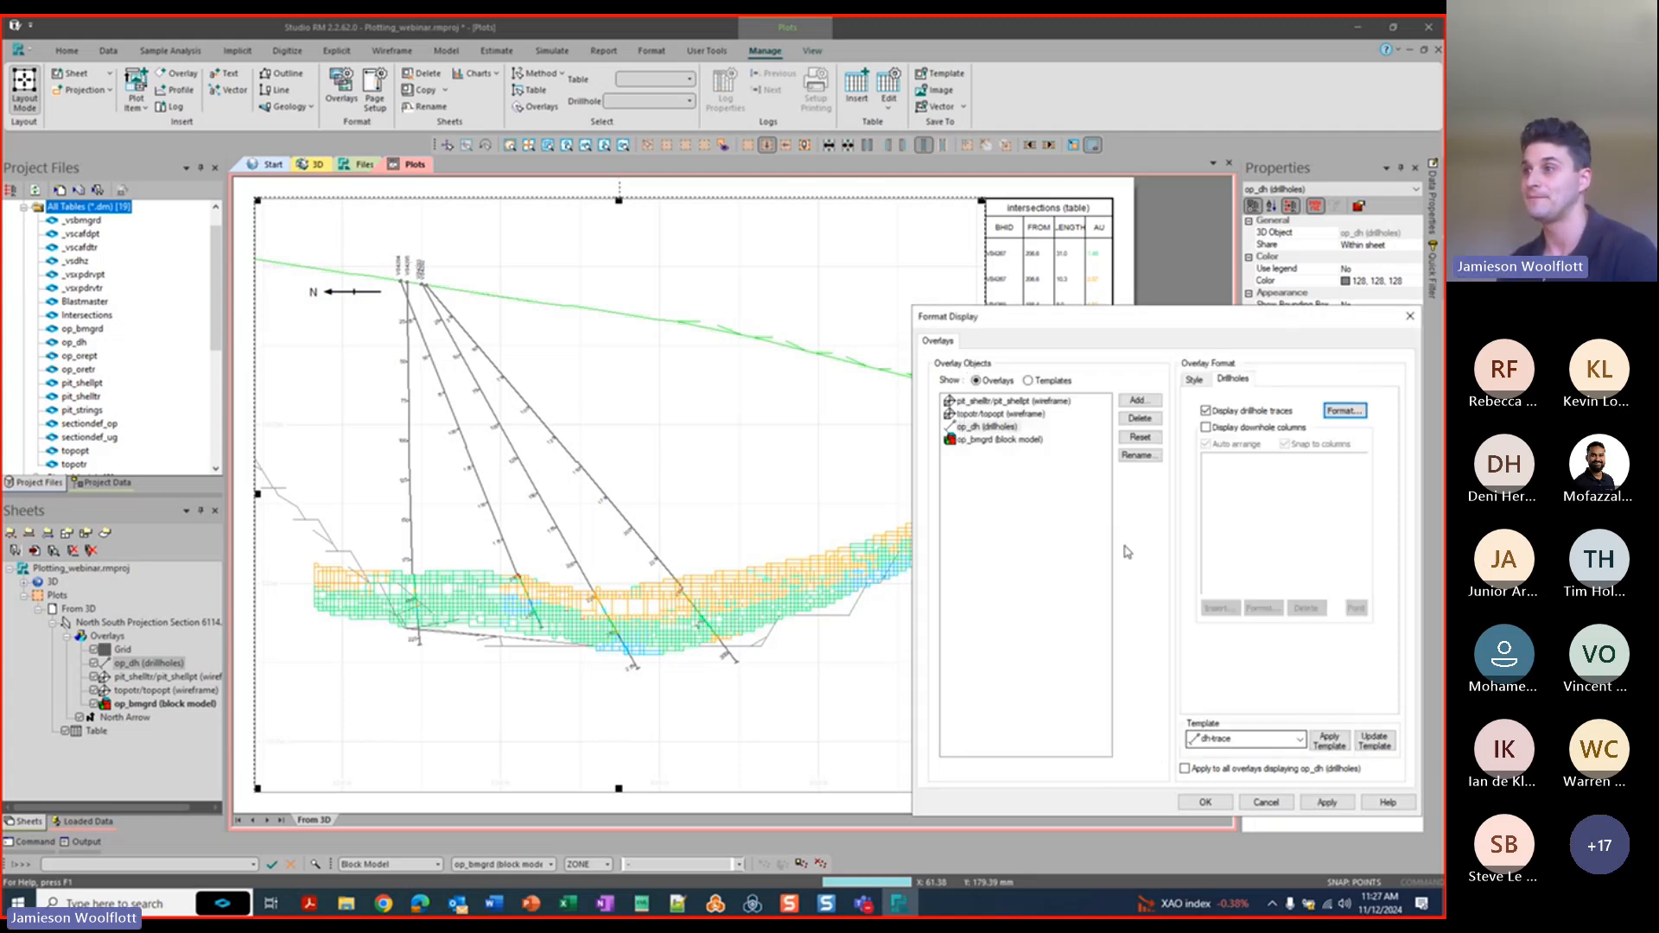
Colour the drillhole traces using the AU legend on the op_dh (drillholes).AU column and apply the settings.
click(1342, 413)
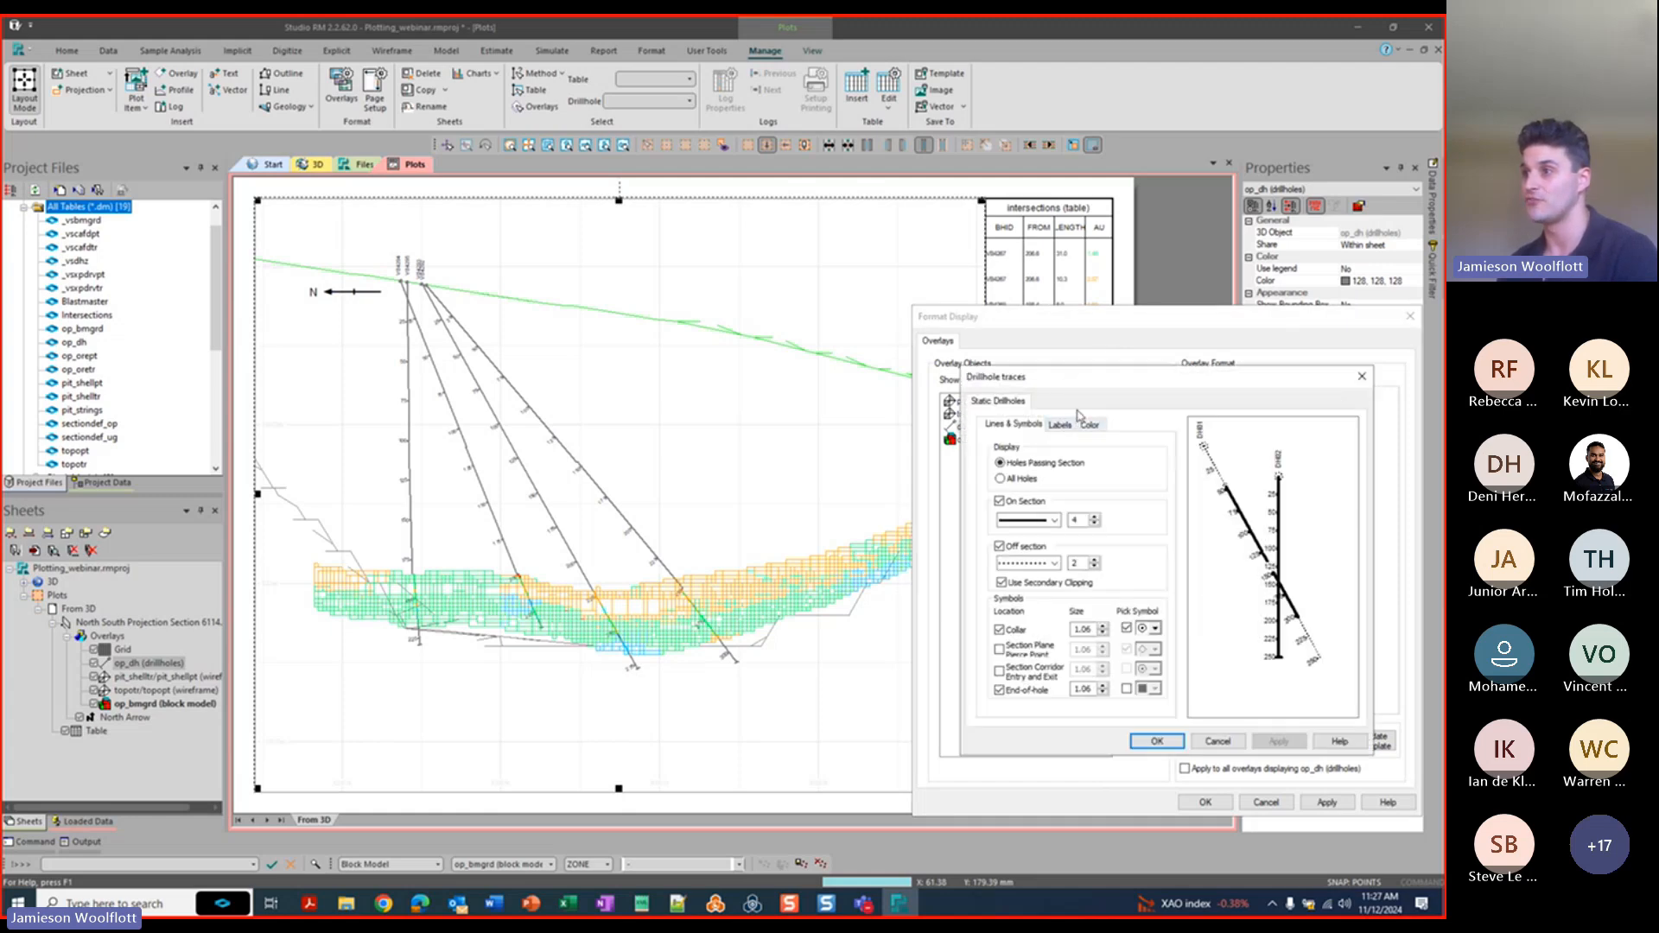
click(1091, 424)
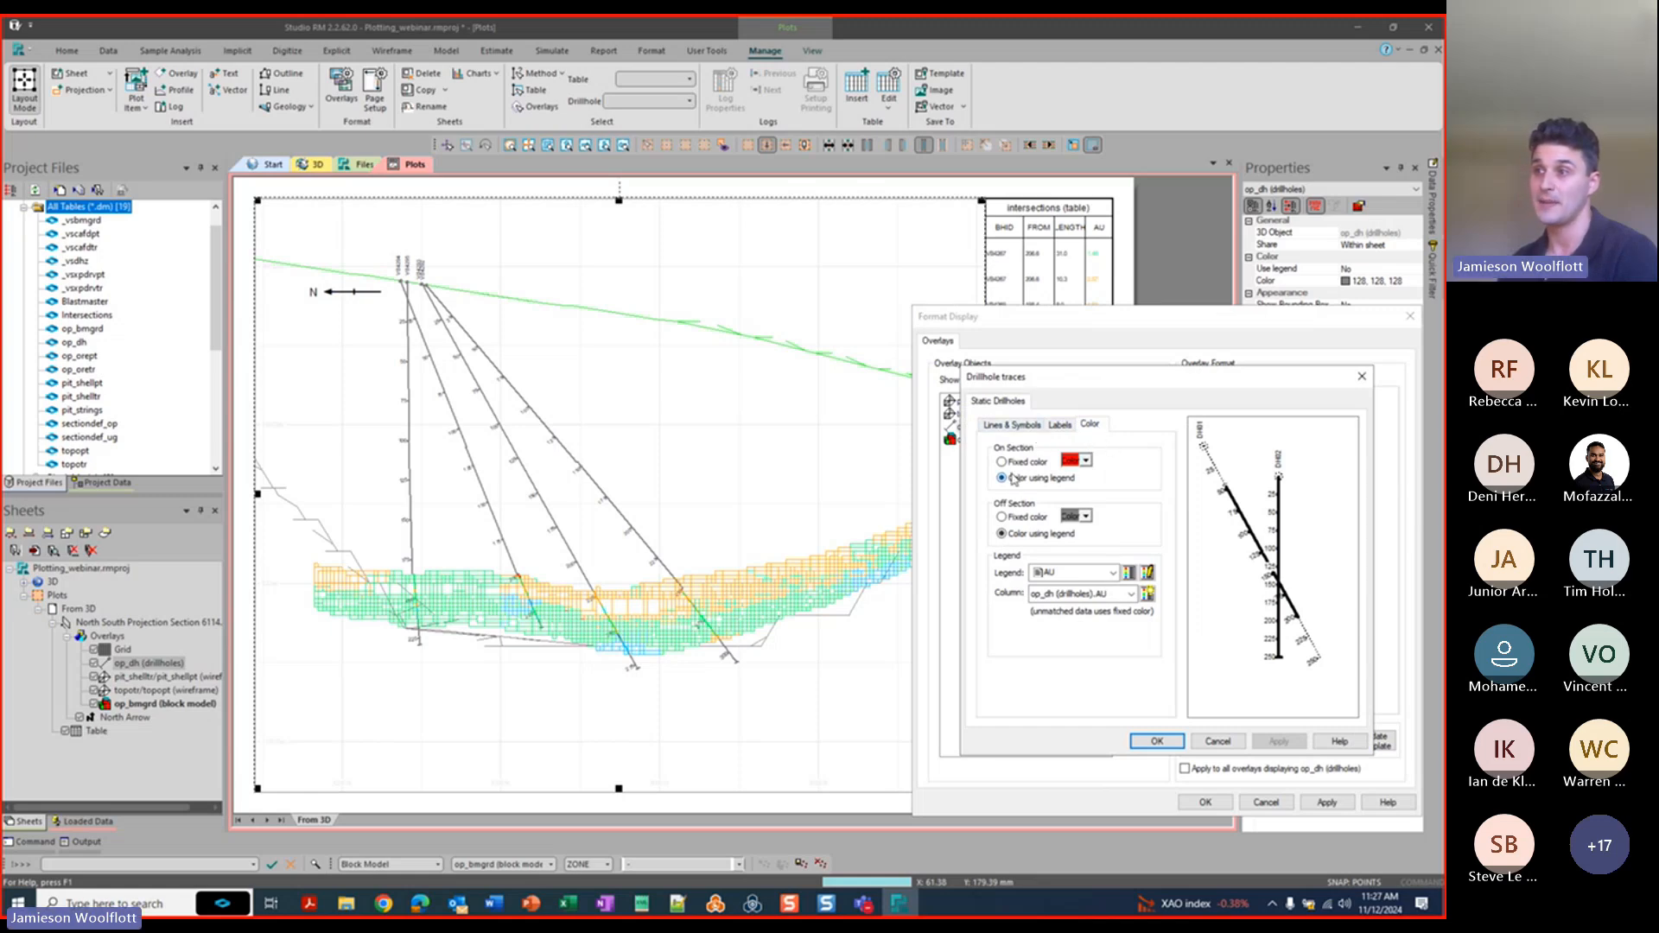
click(1114, 573)
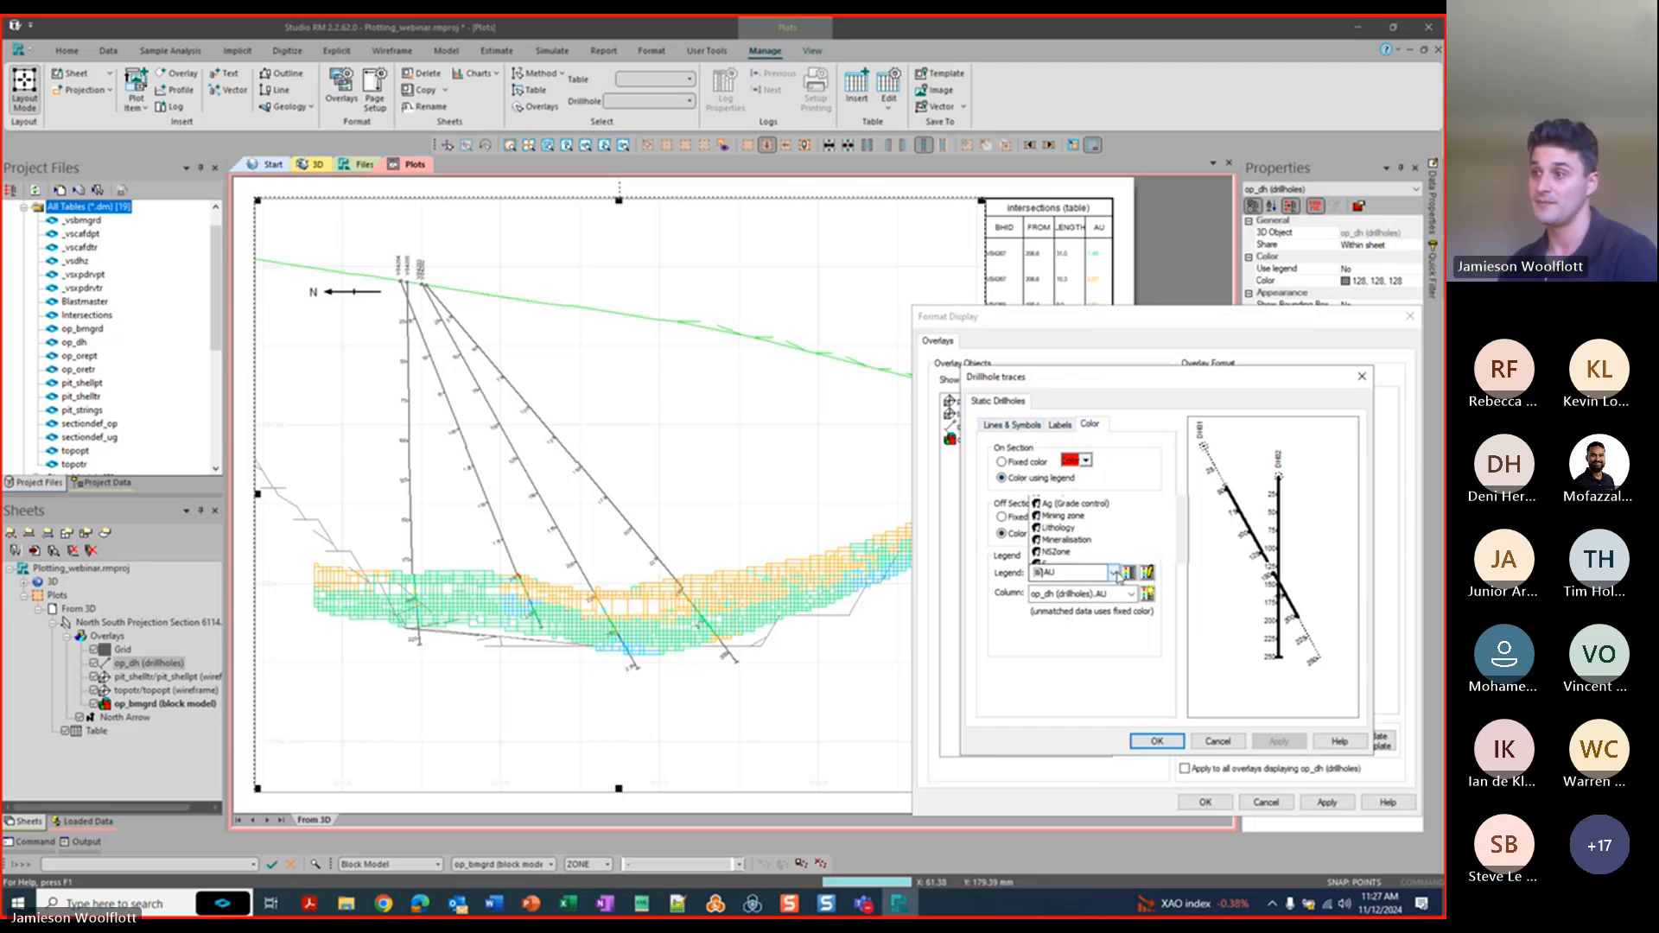
click(1071, 473)
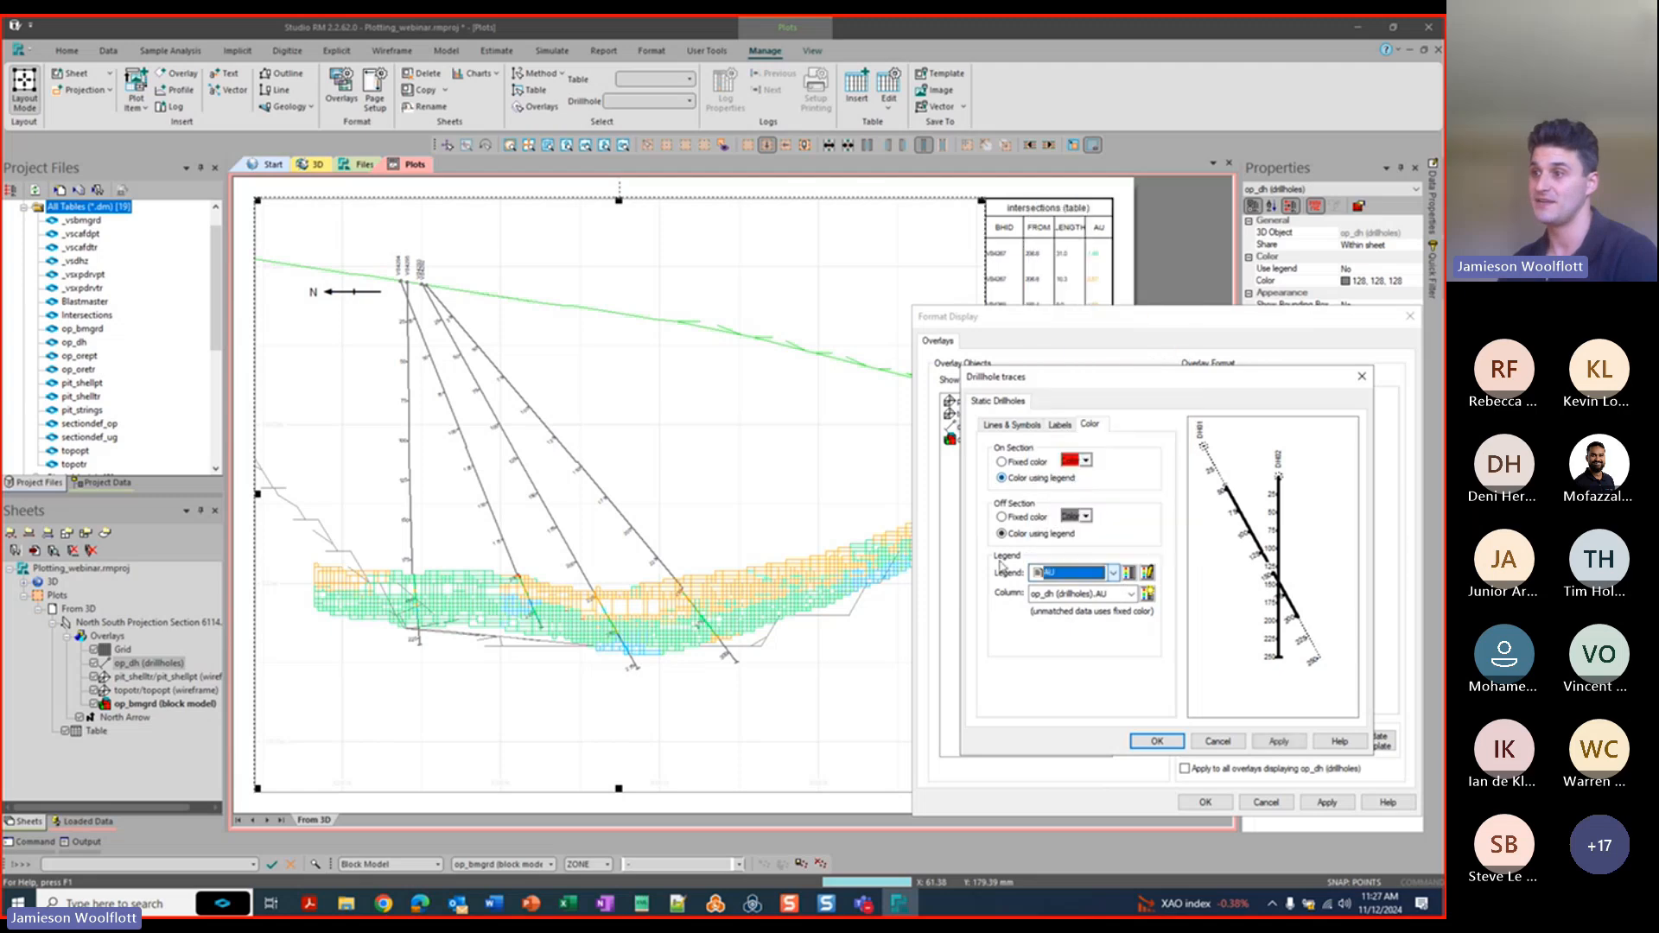
click(1131, 595)
click(1239, 644)
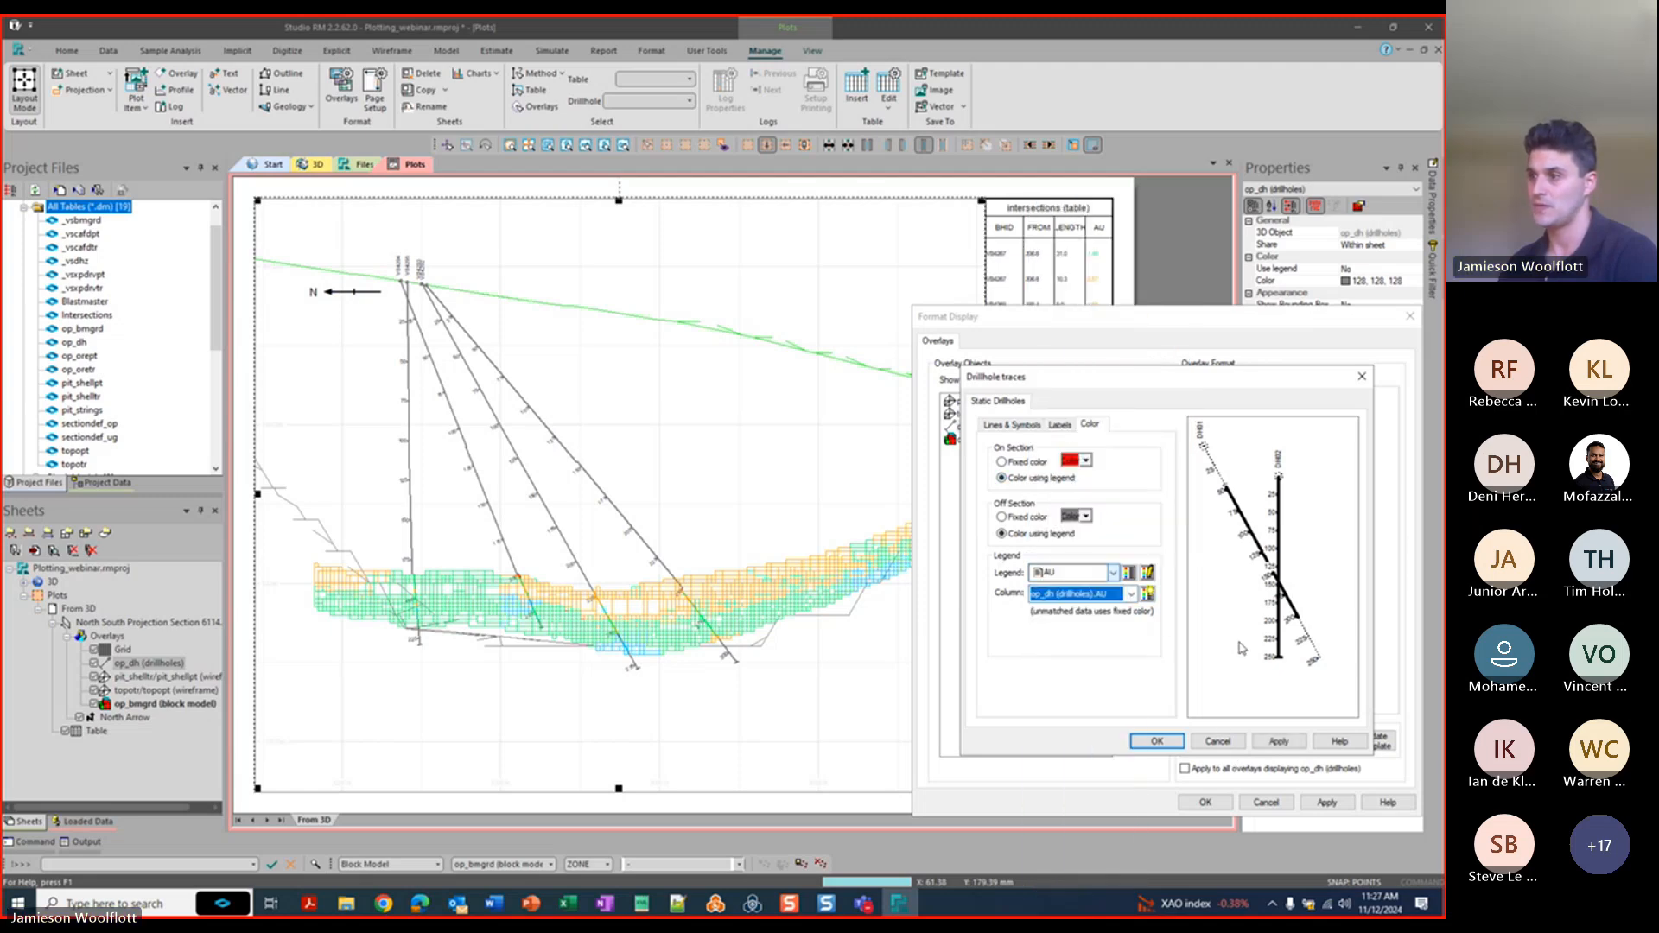
click(1277, 741)
click(1157, 741)
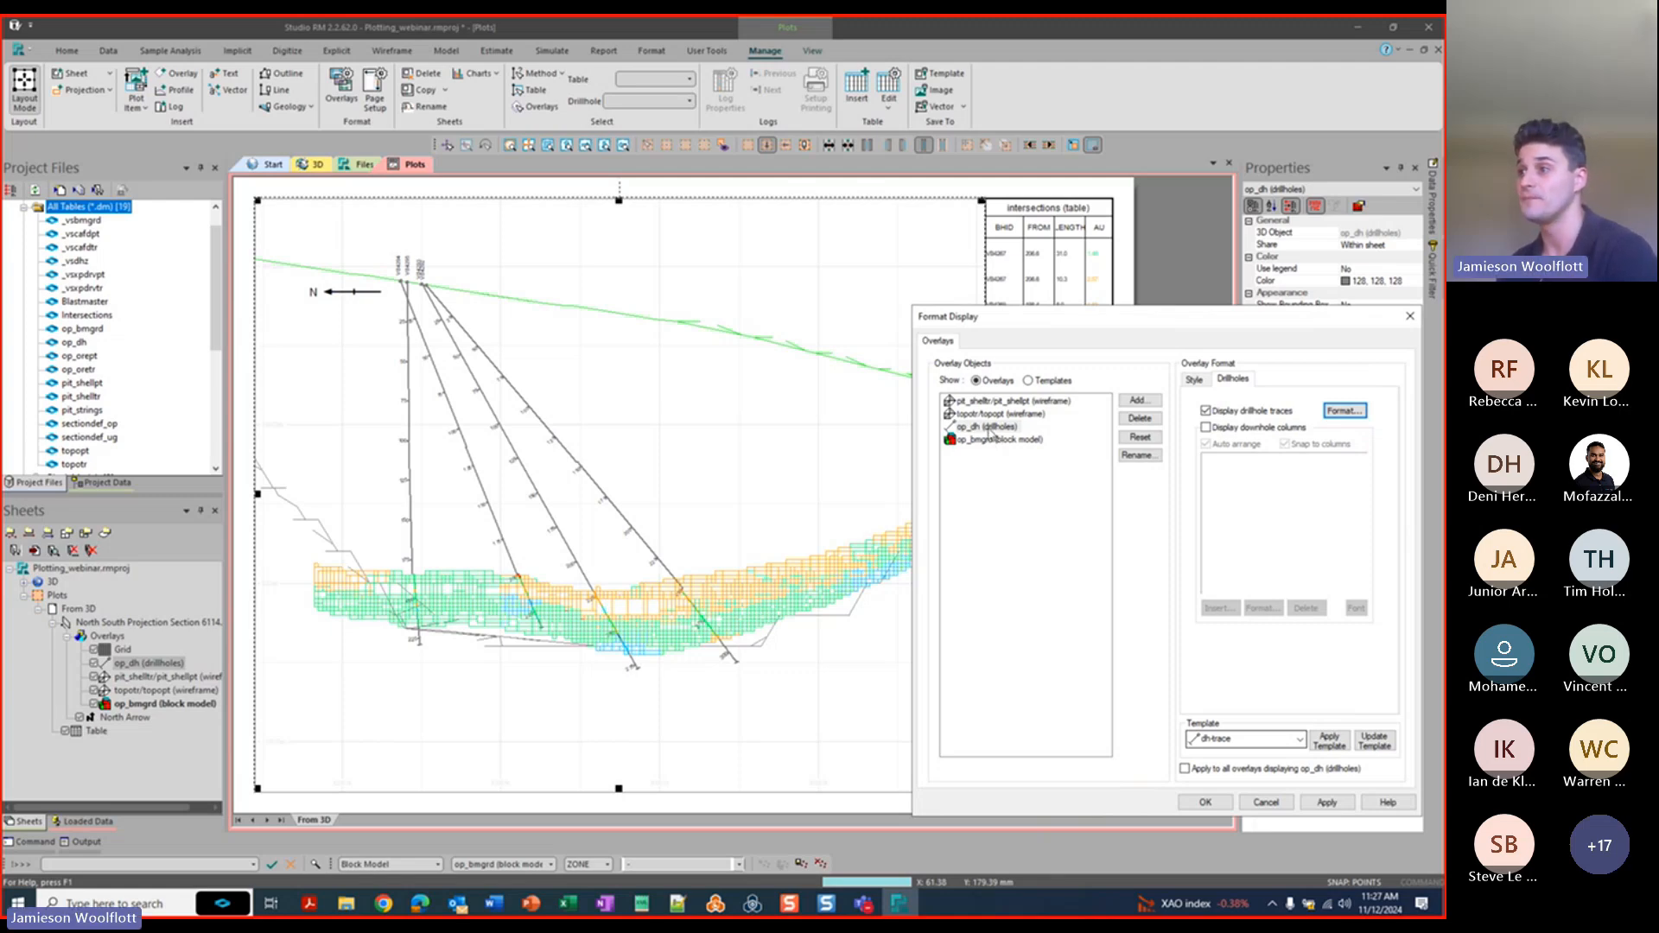
Add a format template named DH-TRACE1 with the Block Model type.
click(985, 427)
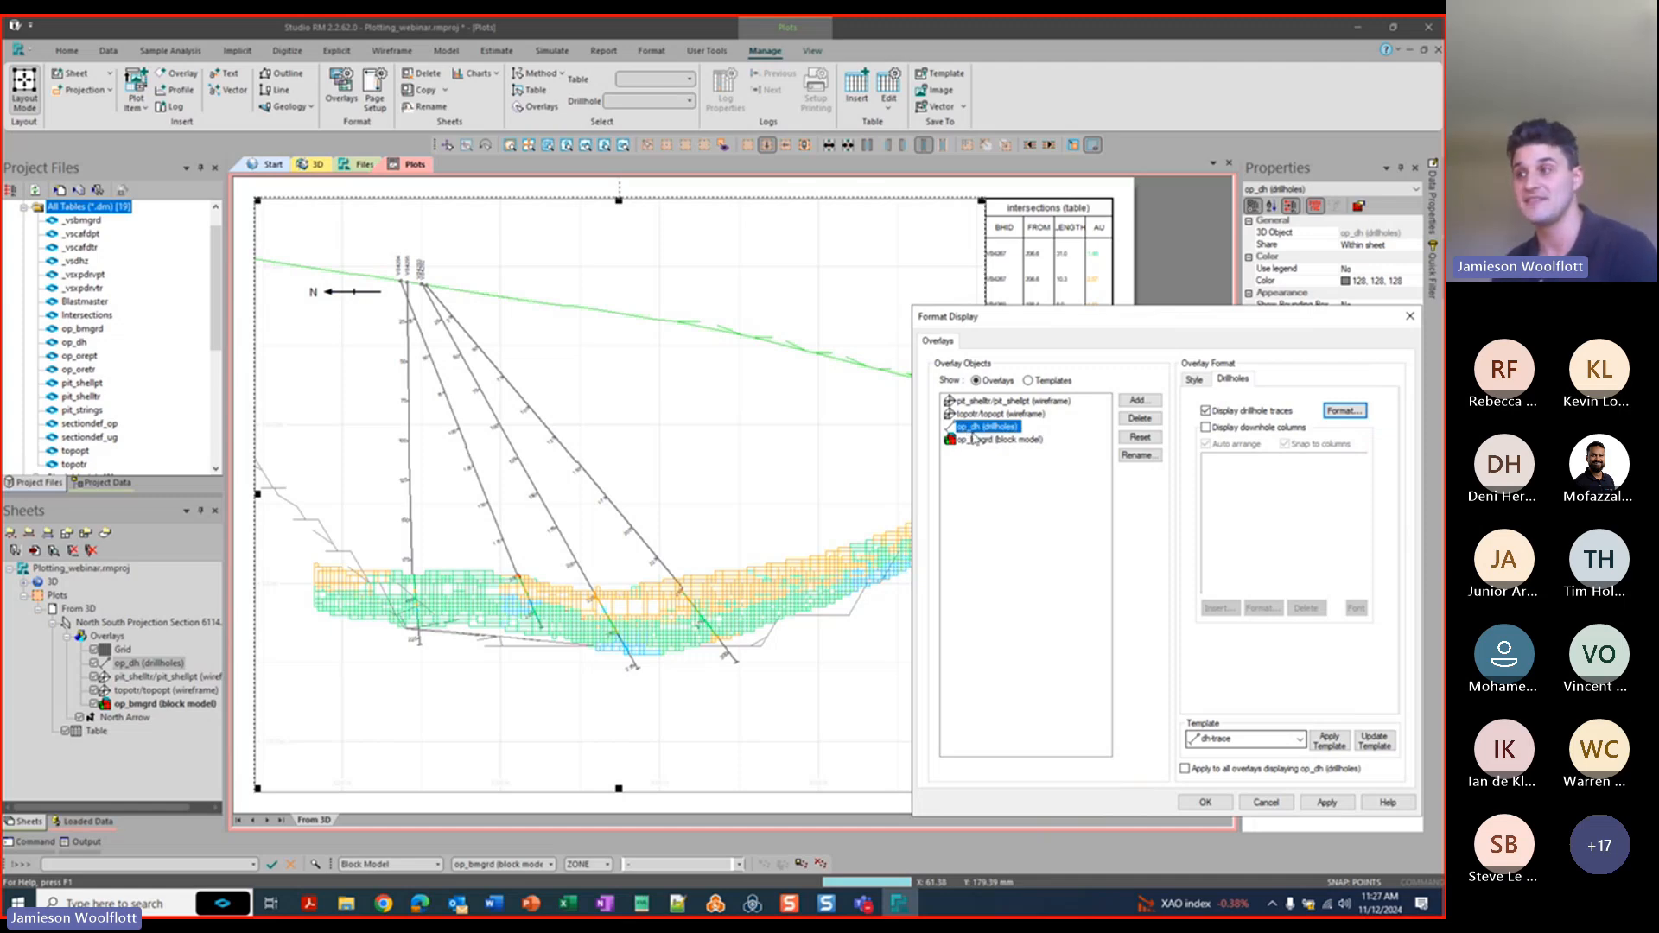
click(1028, 381)
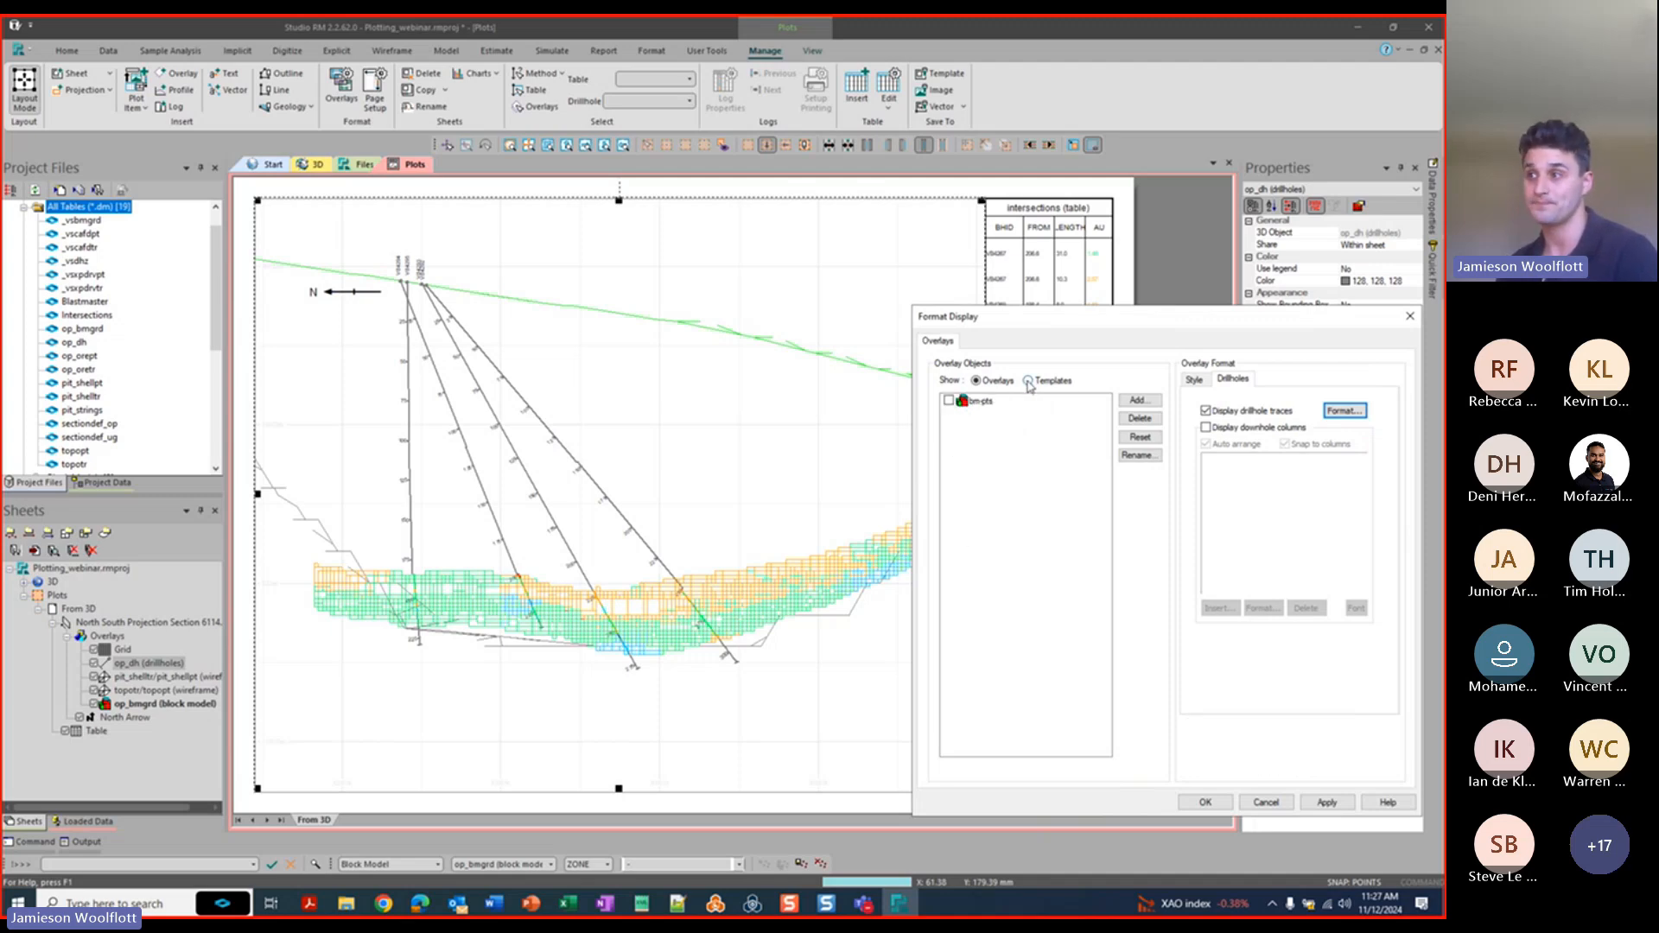
click(1029, 381)
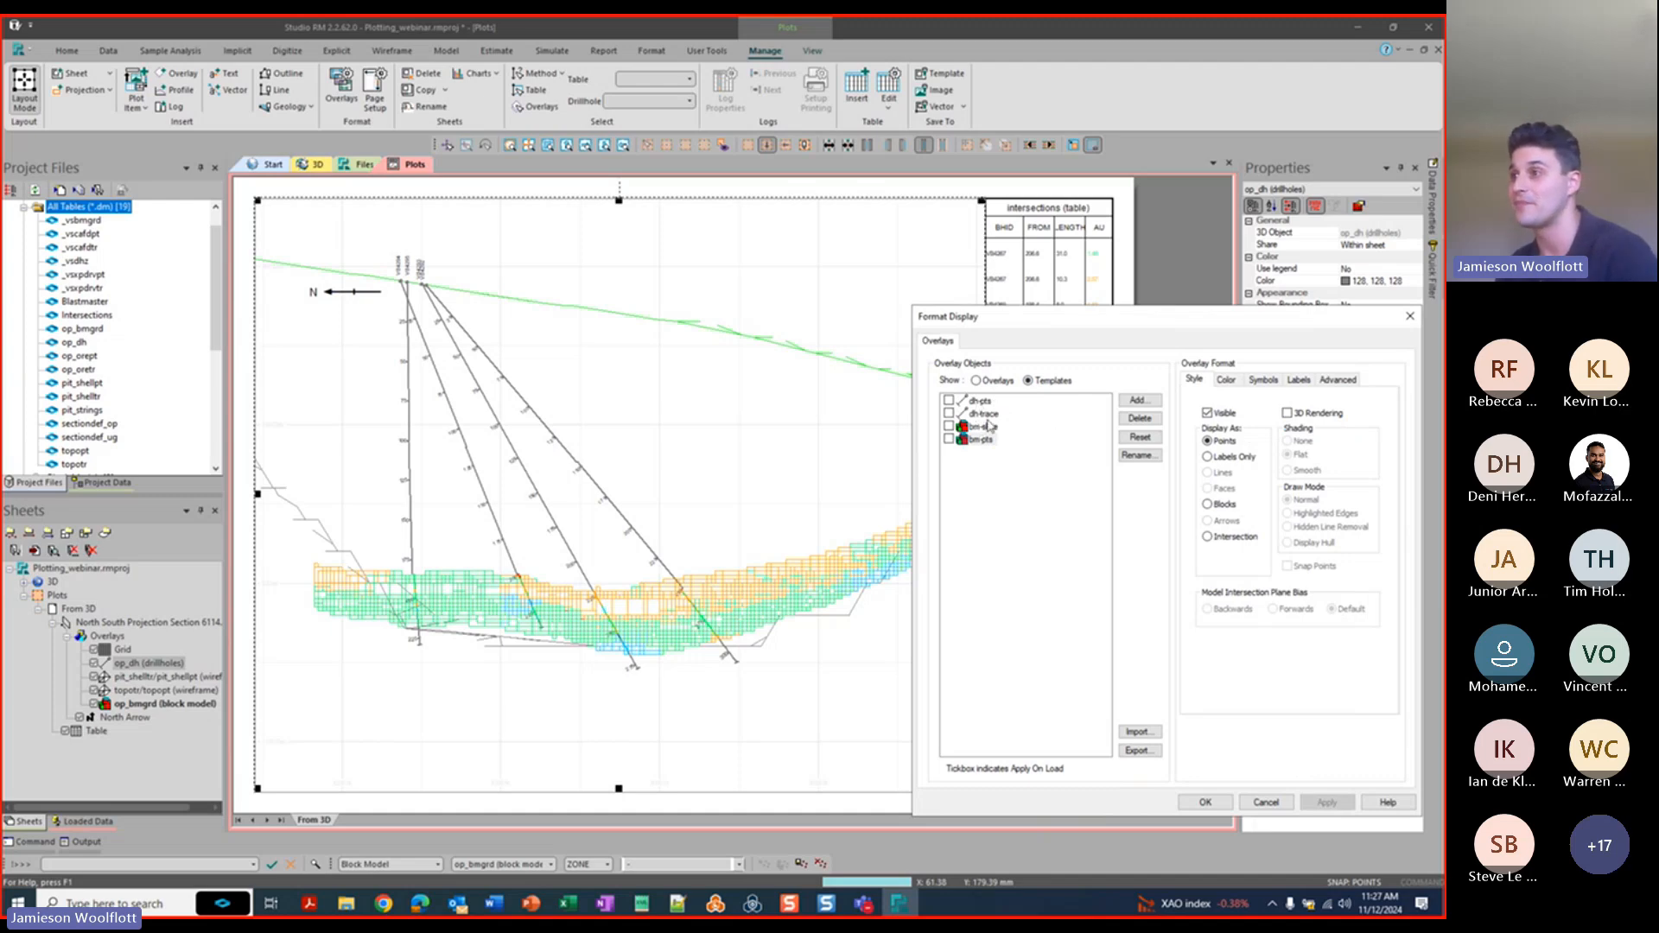
click(1139, 401)
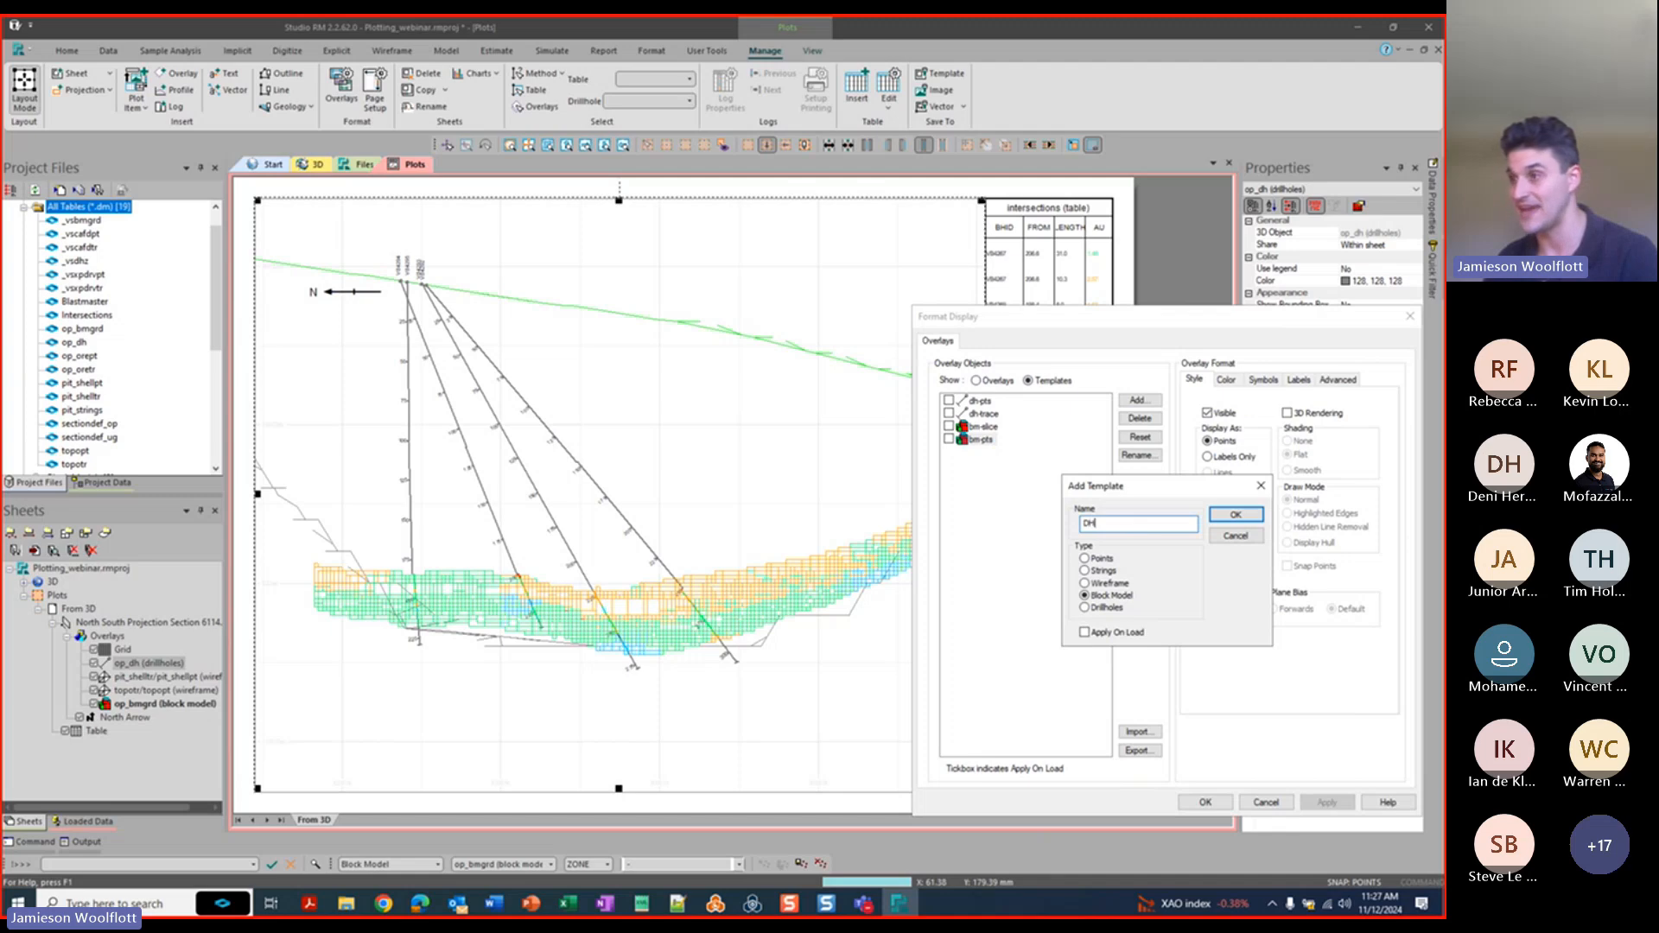
key(BackSpace)
key(BackSpace)
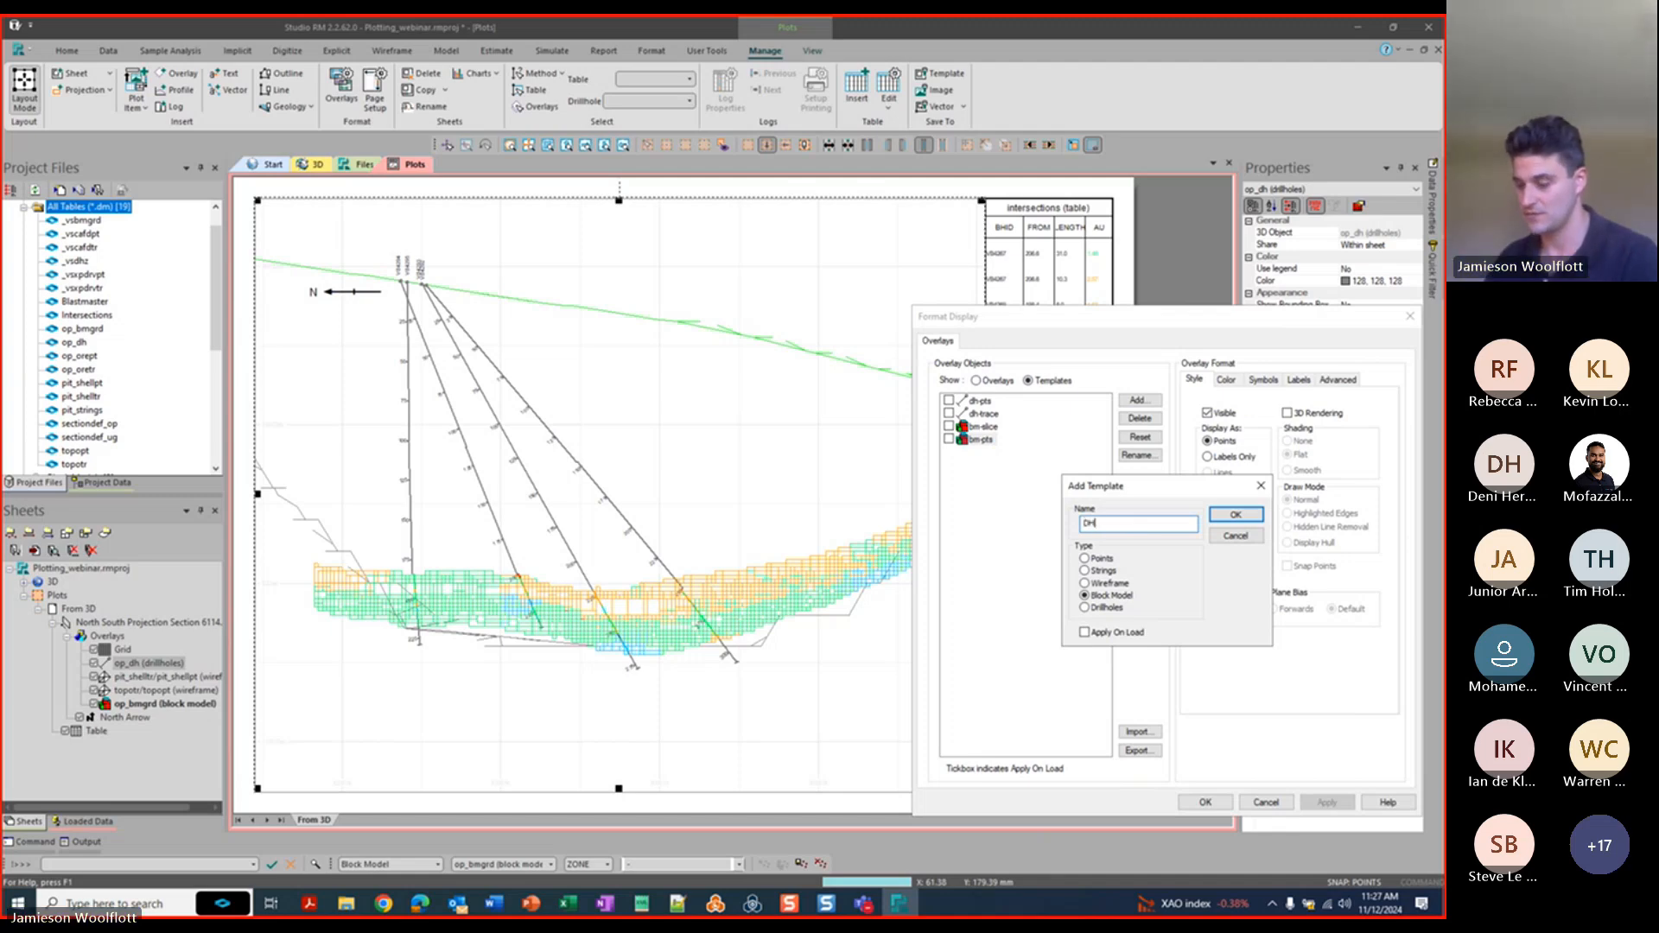
text(DH-TRACE)
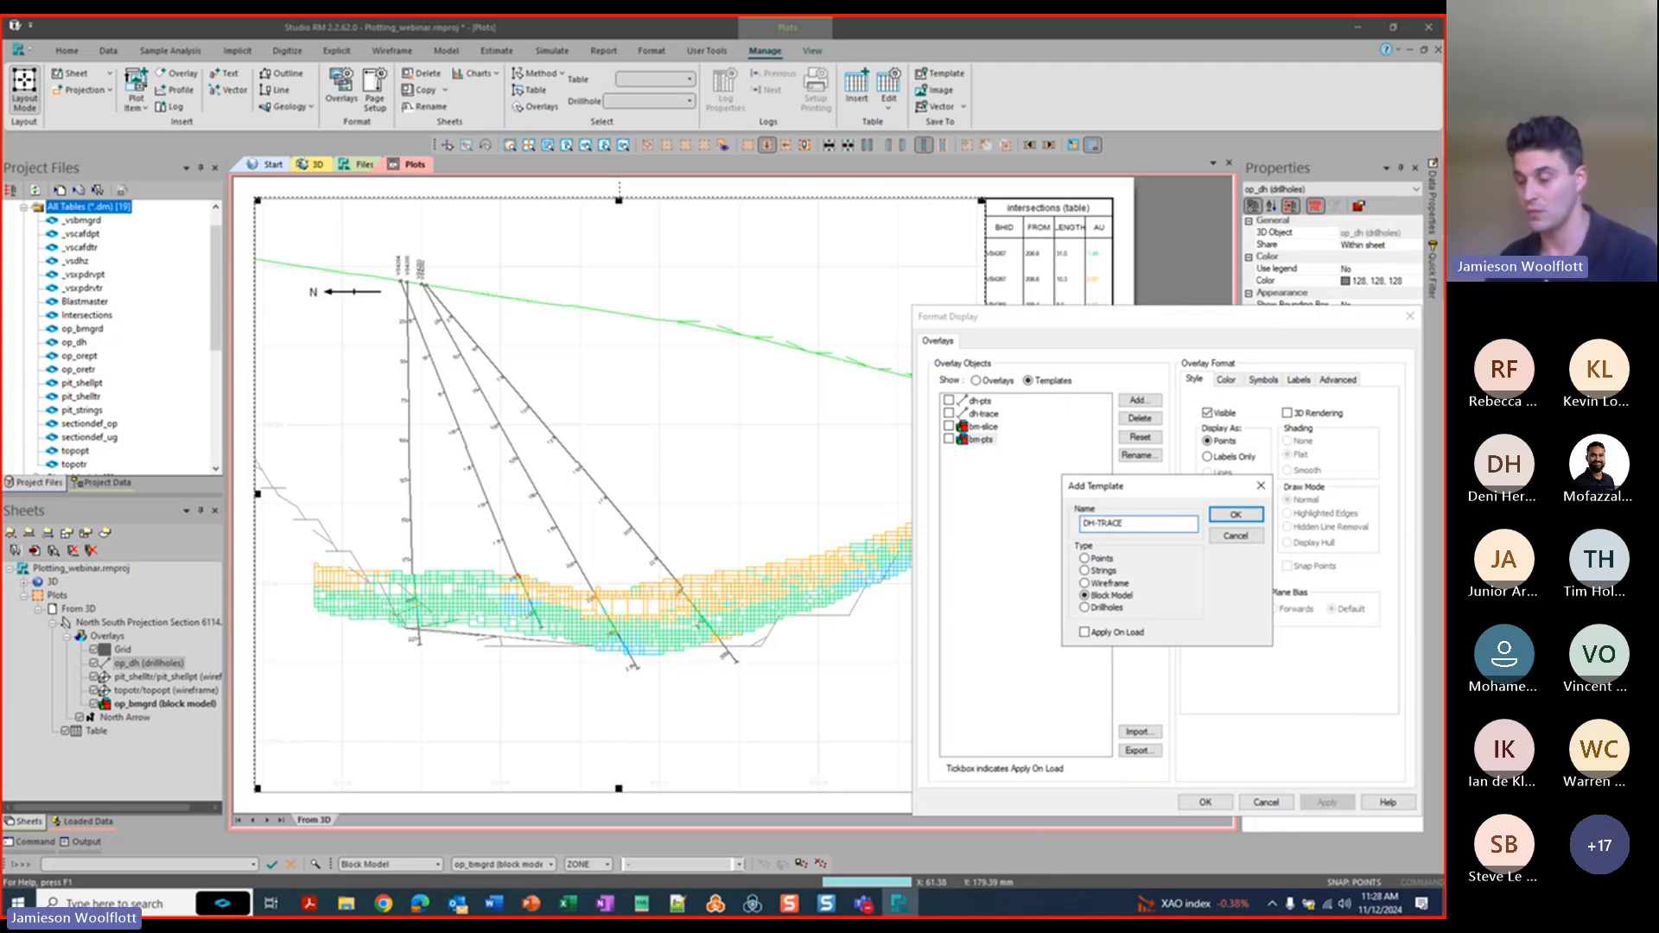
text(1)
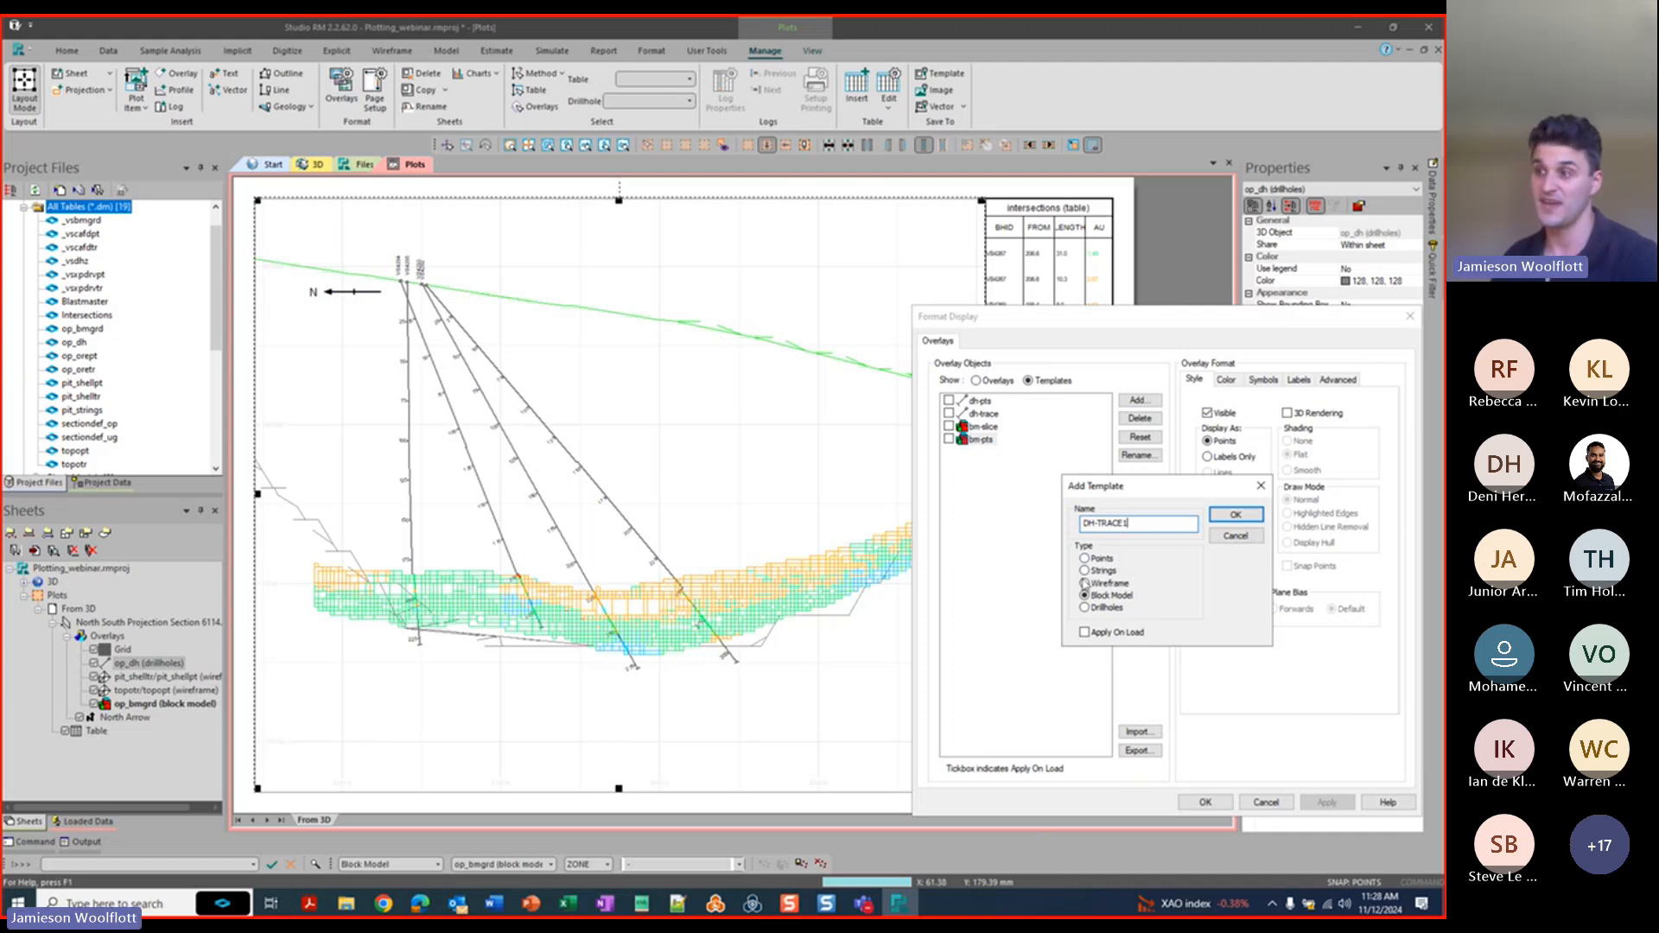
click(1239, 515)
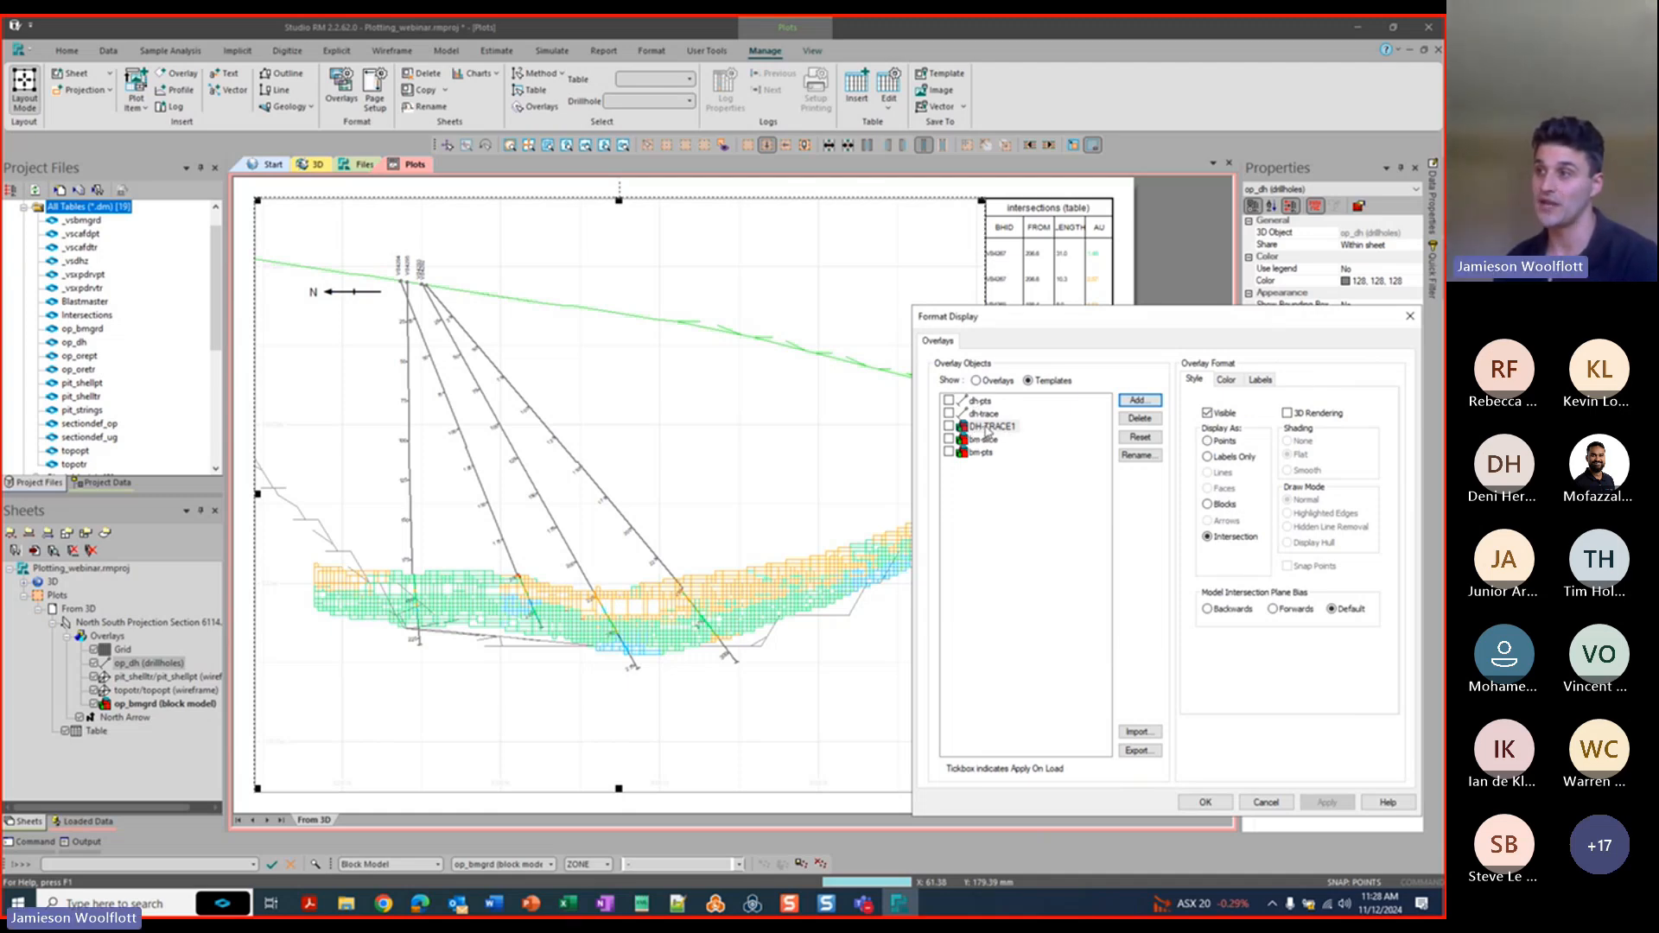
Check which format templates are offered for the op_dh (drillholes) overlay.
click(977, 381)
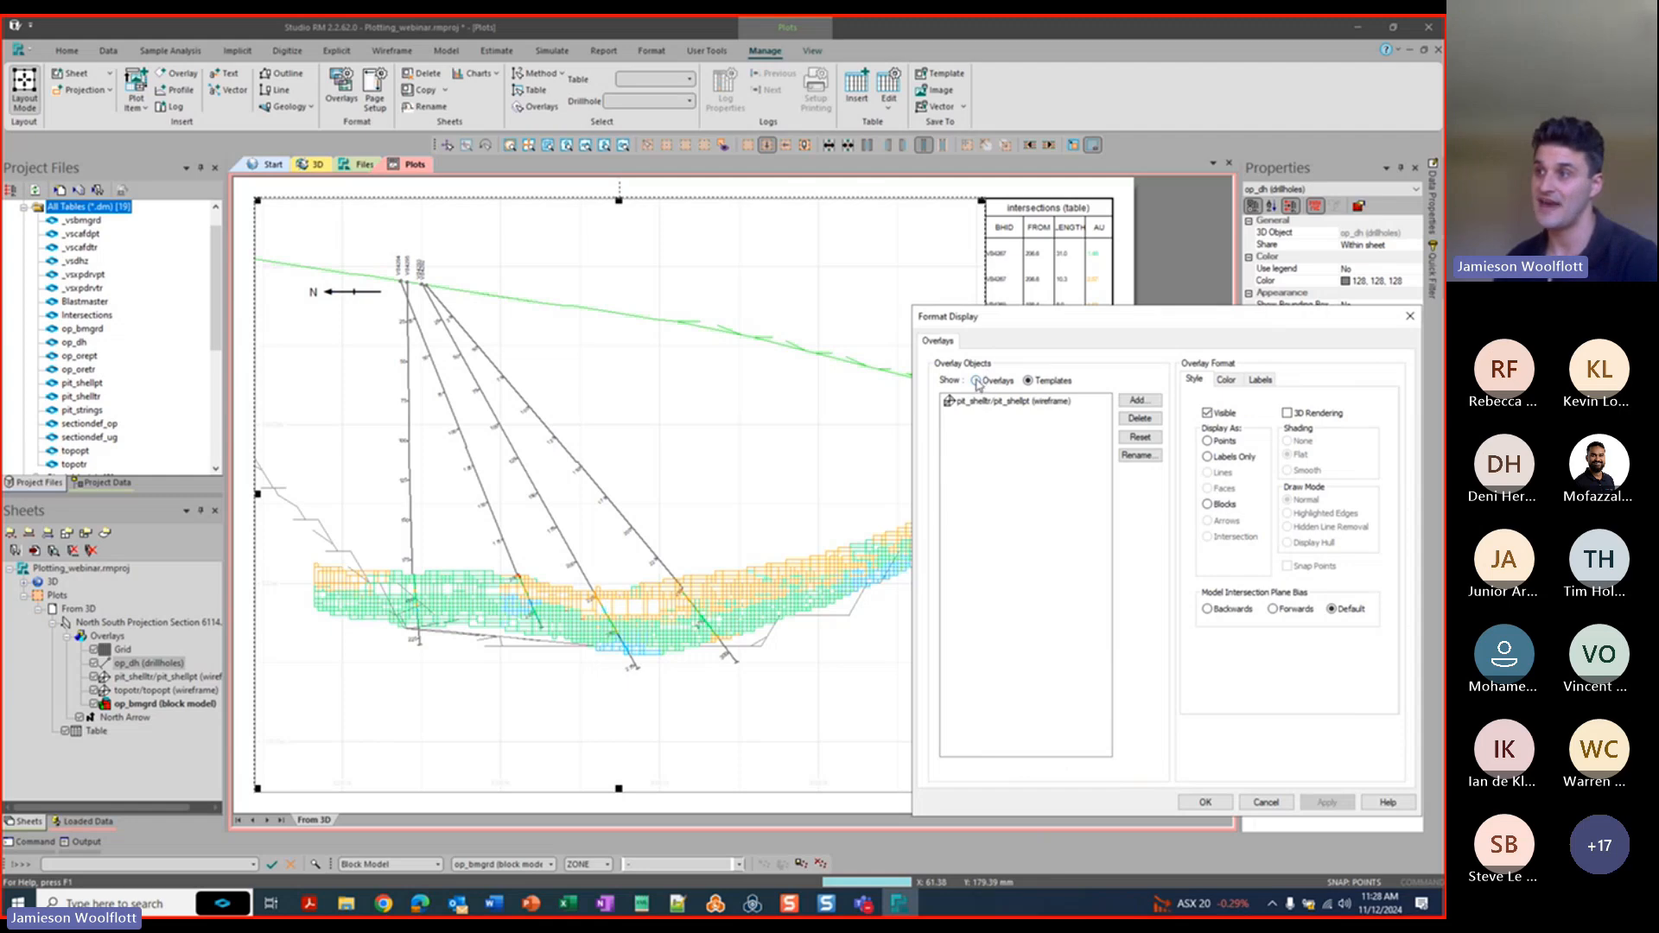
click(976, 381)
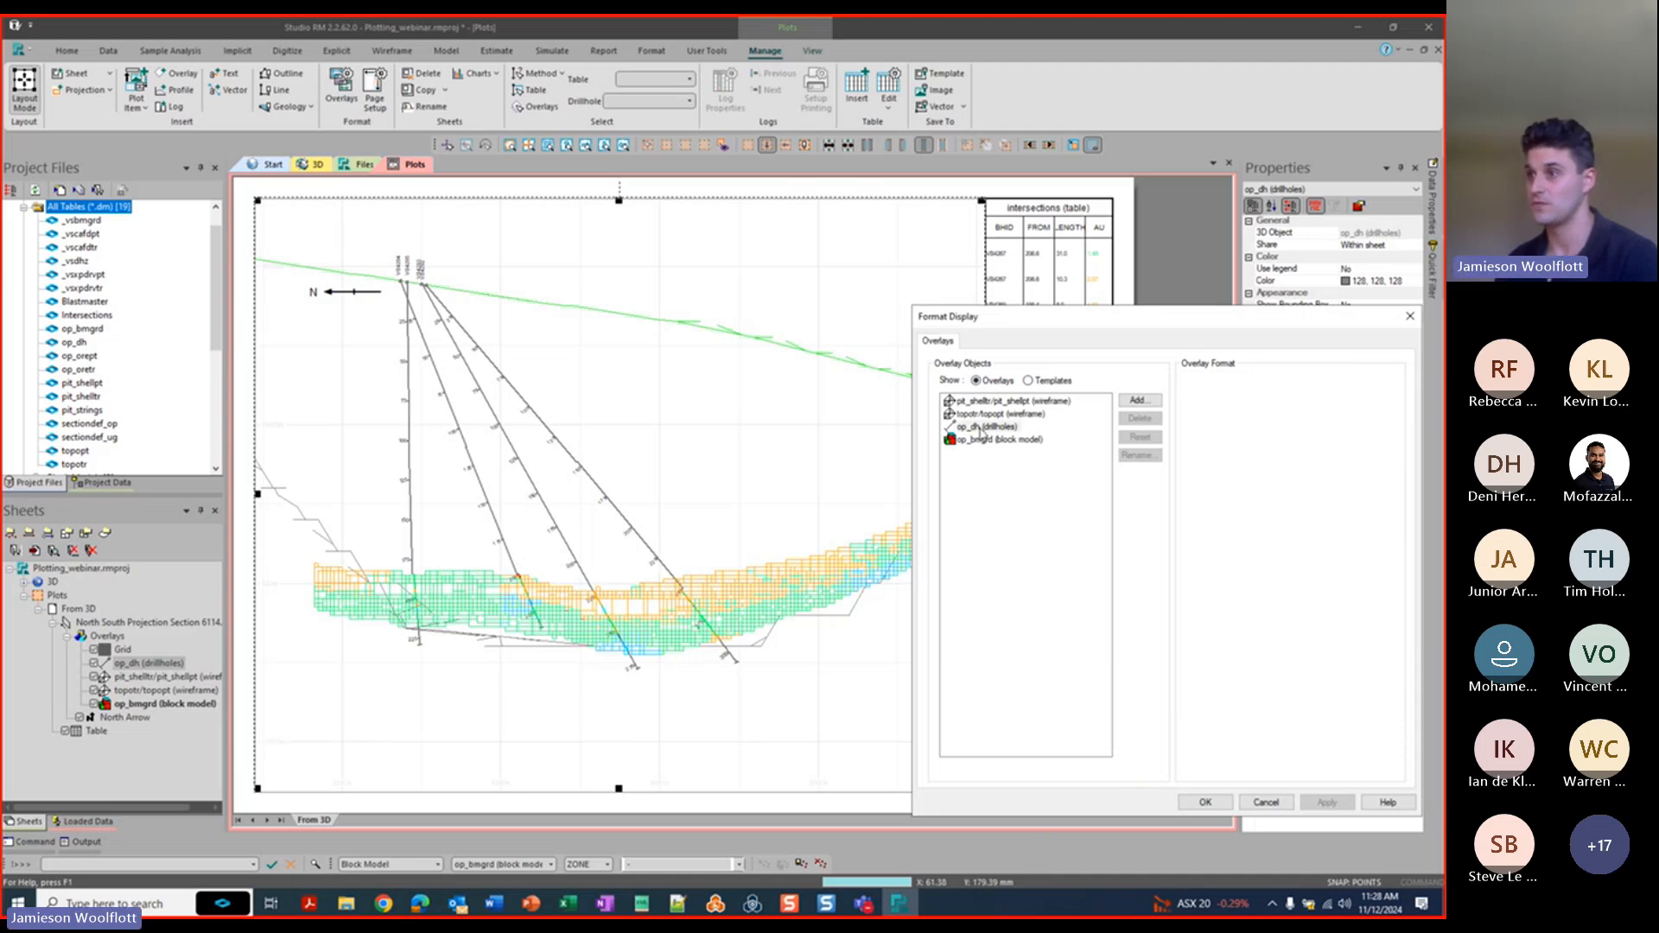
click(985, 426)
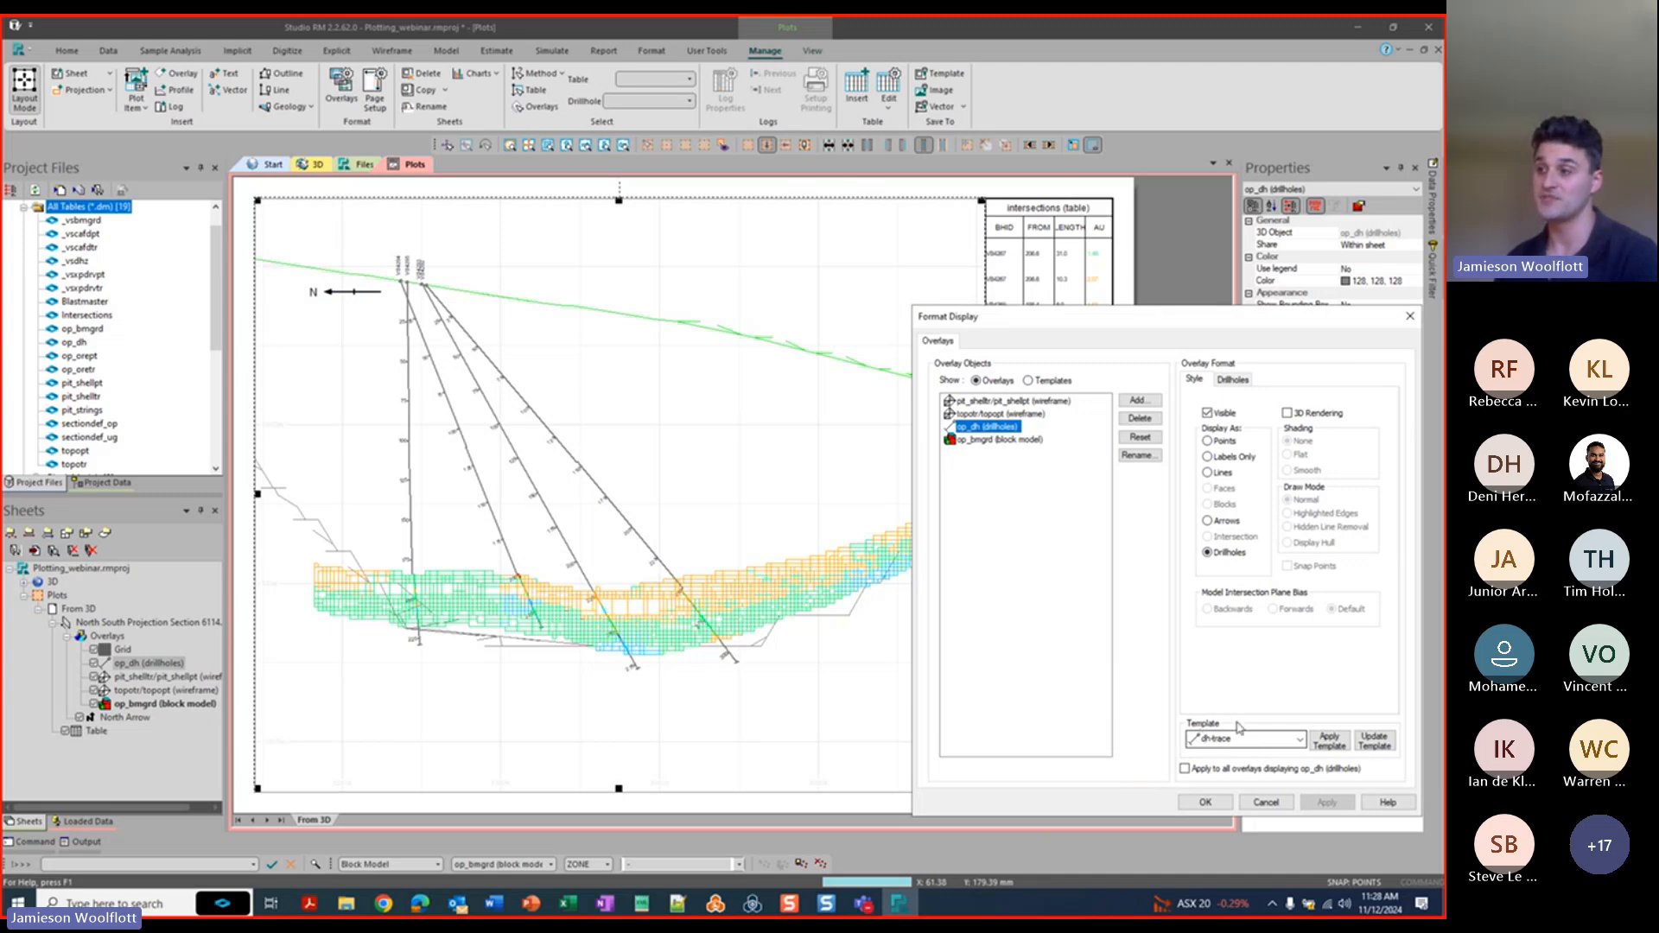
click(1300, 739)
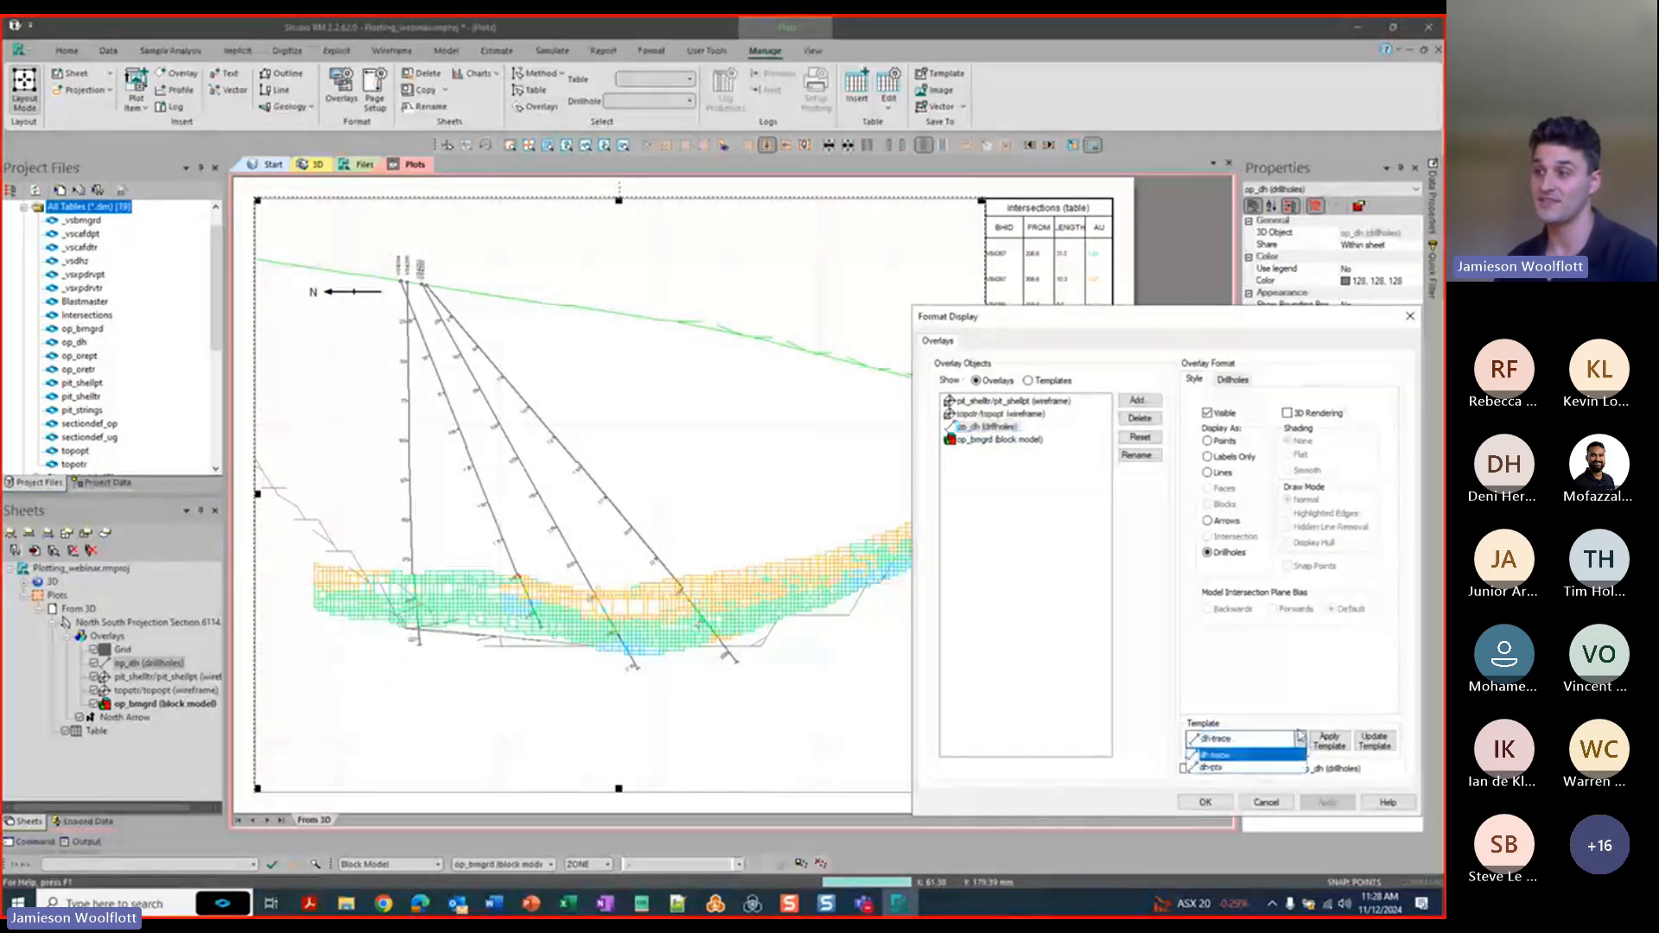
click(1259, 681)
click(1299, 742)
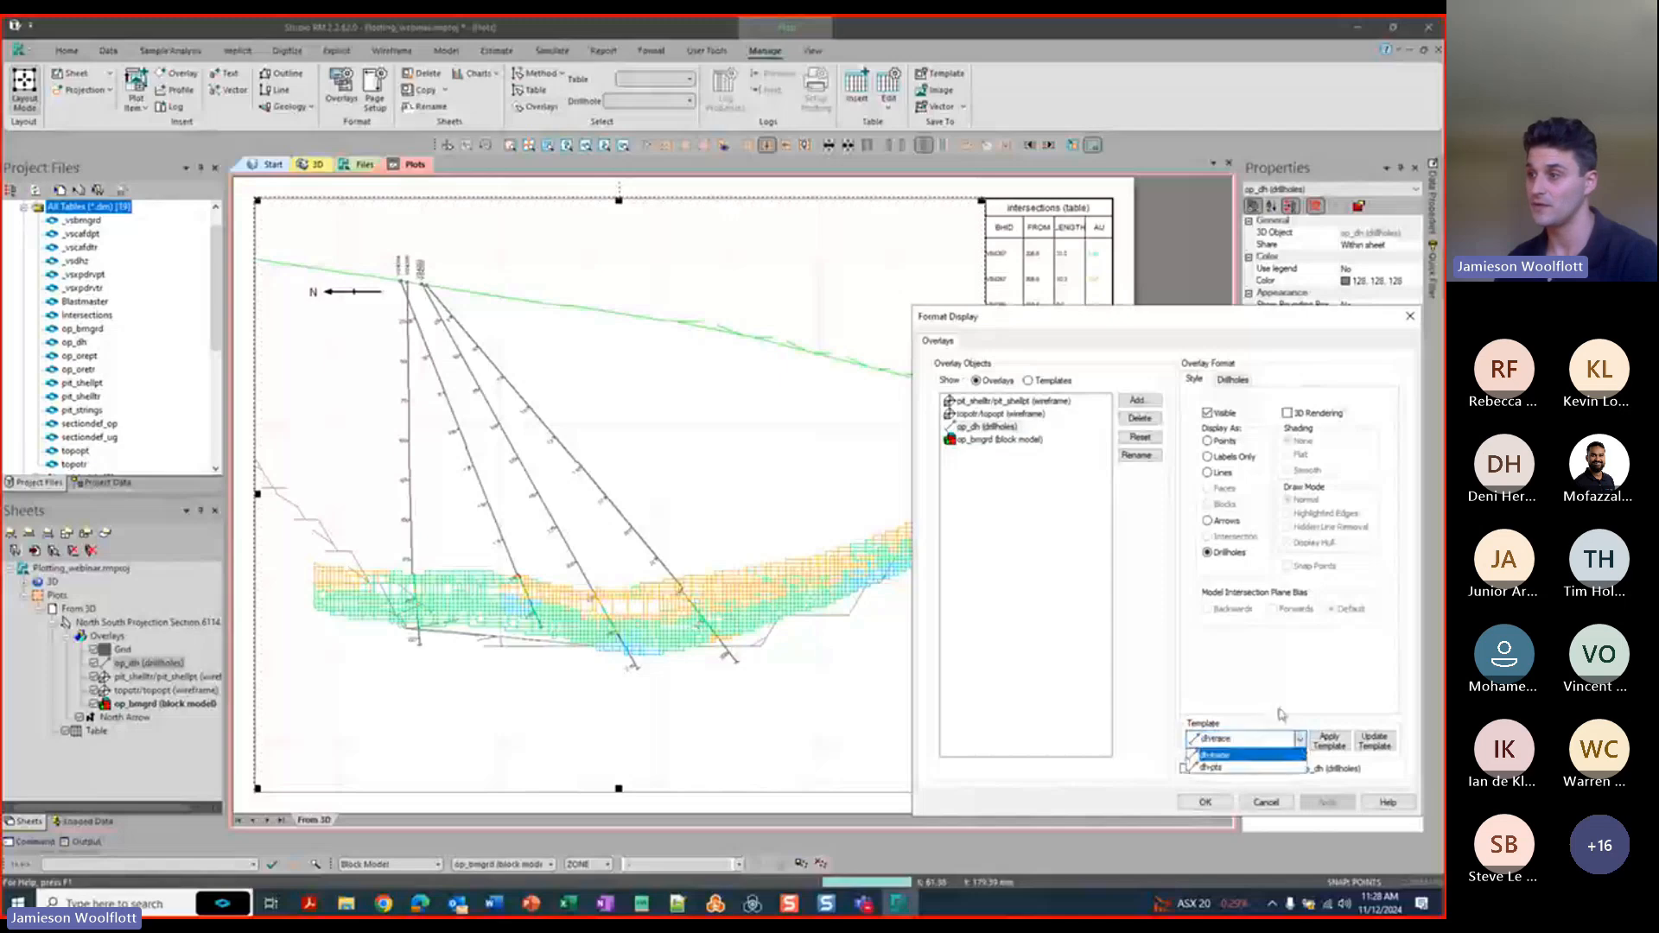
click(1280, 713)
Delete the DH-TRACE1 format template from the templates list.
click(1030, 382)
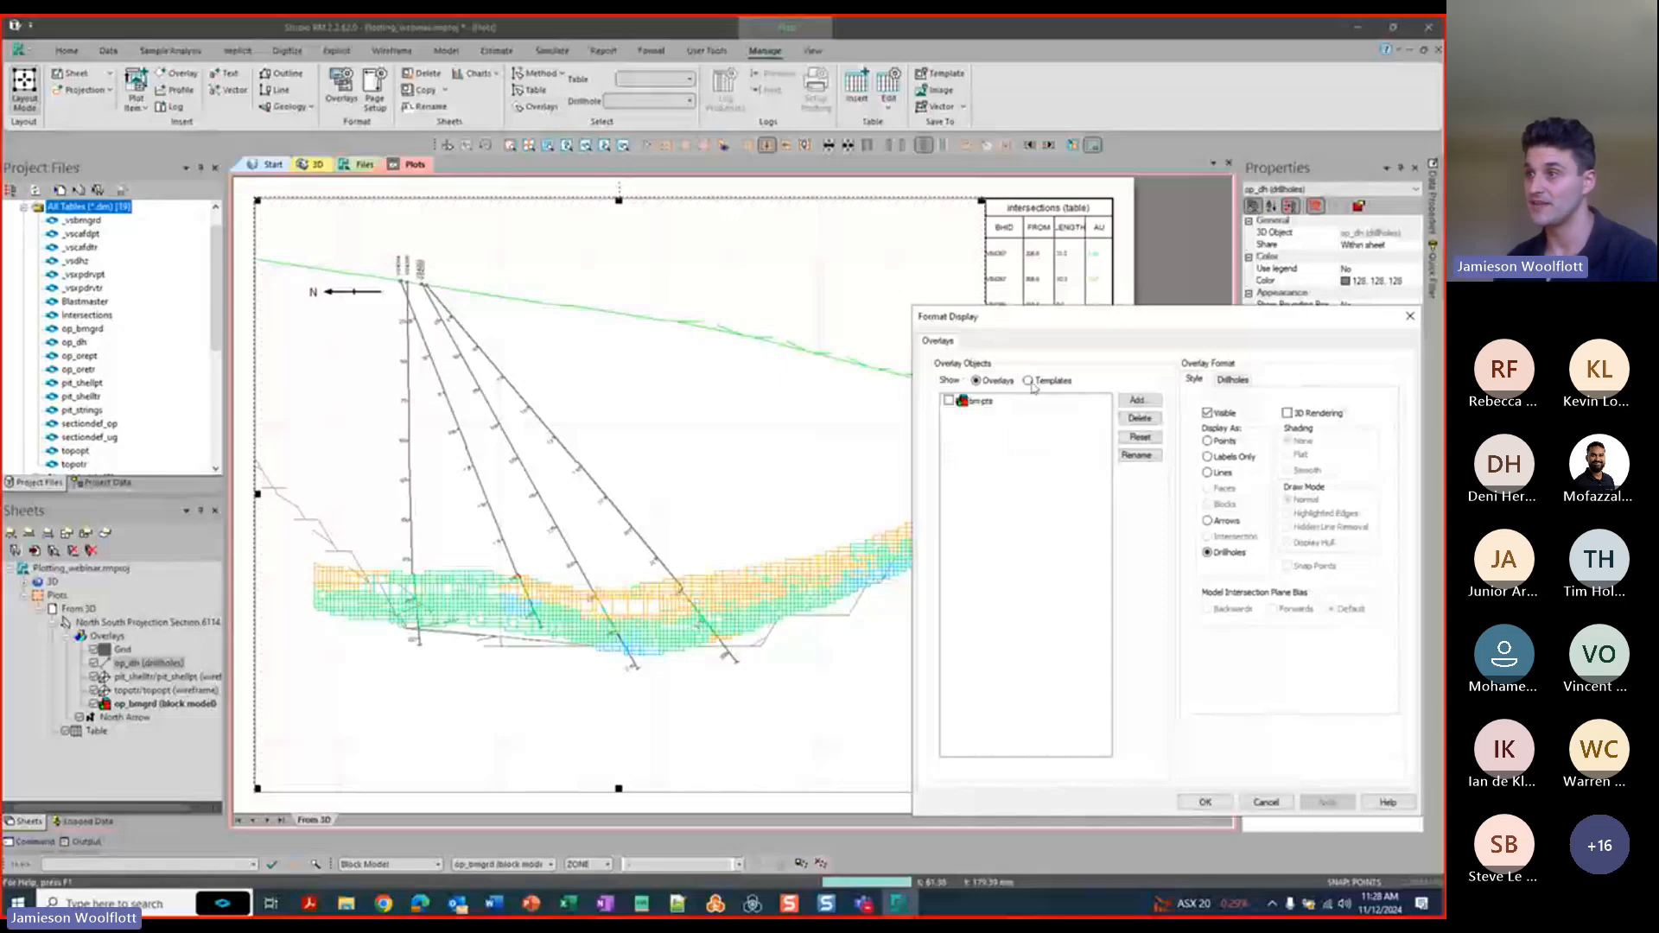
click(987, 428)
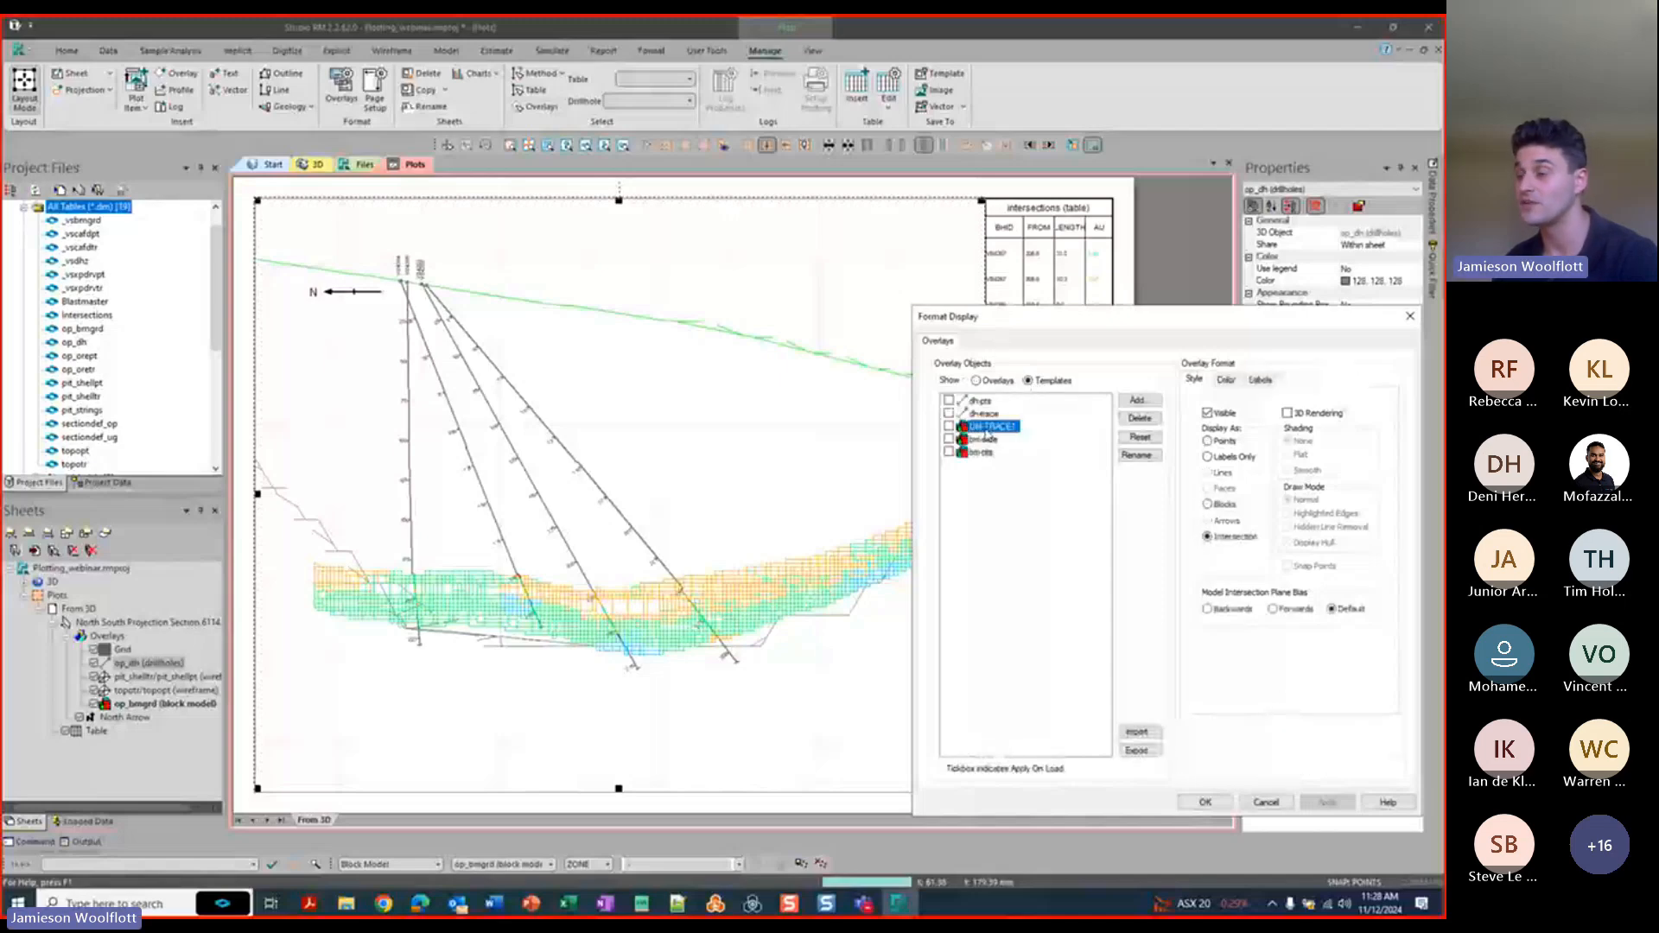
click(1140, 419)
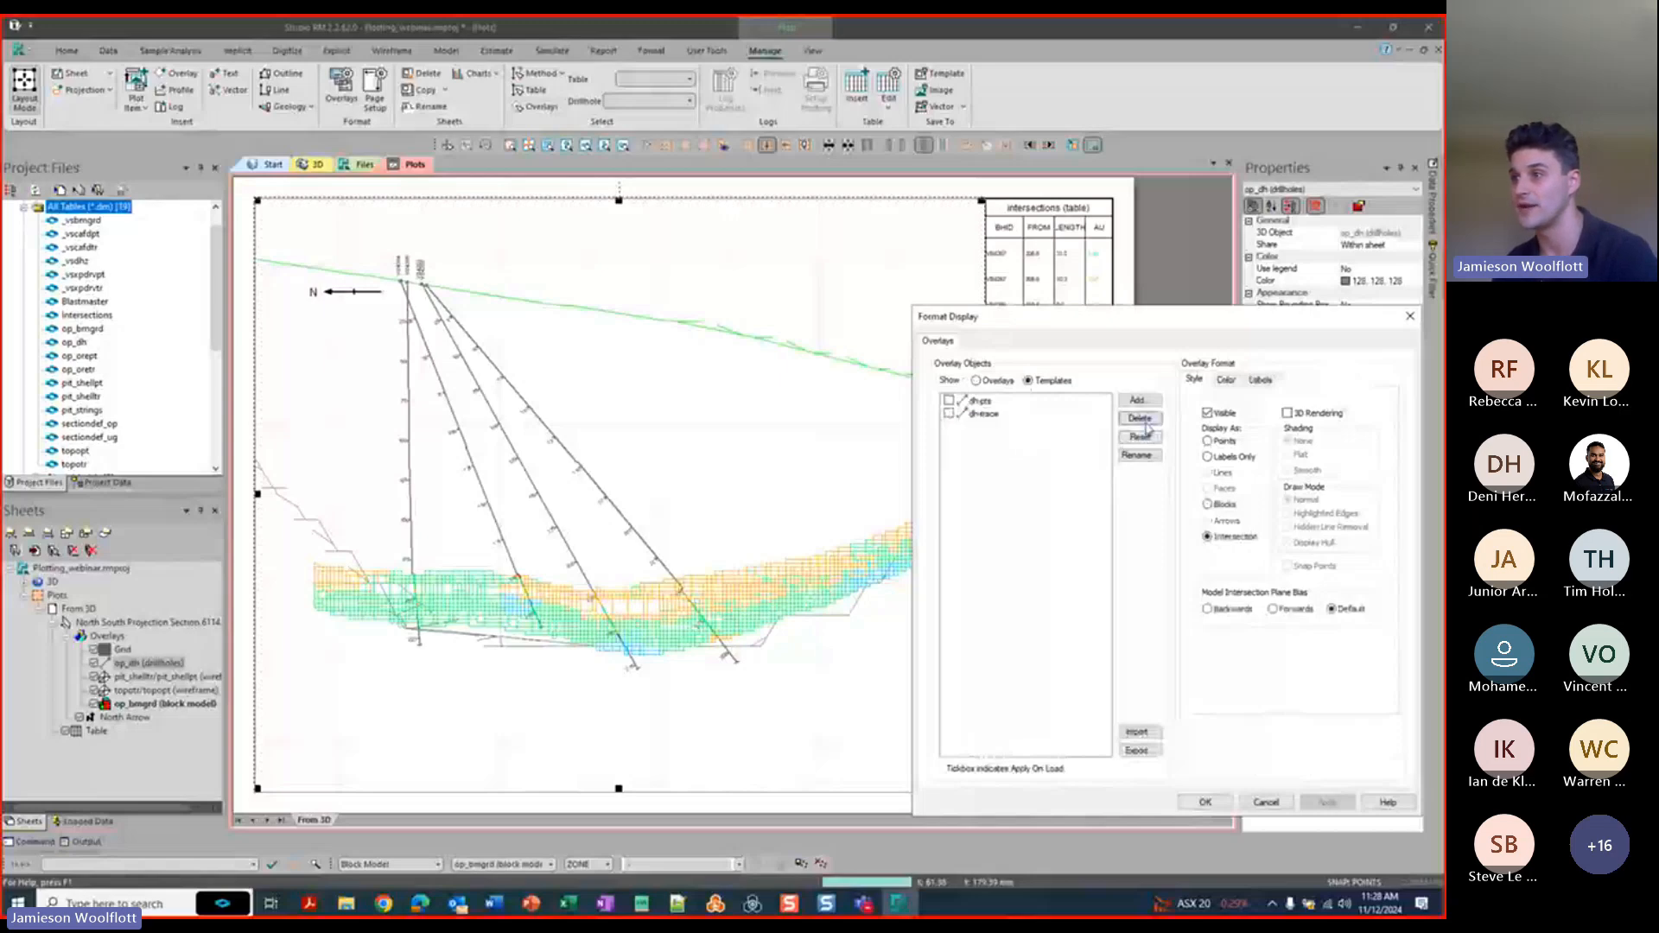
Update the dh-trace template with the current formatting of the op_dh (drillholes) overlay and accept the update.
click(977, 381)
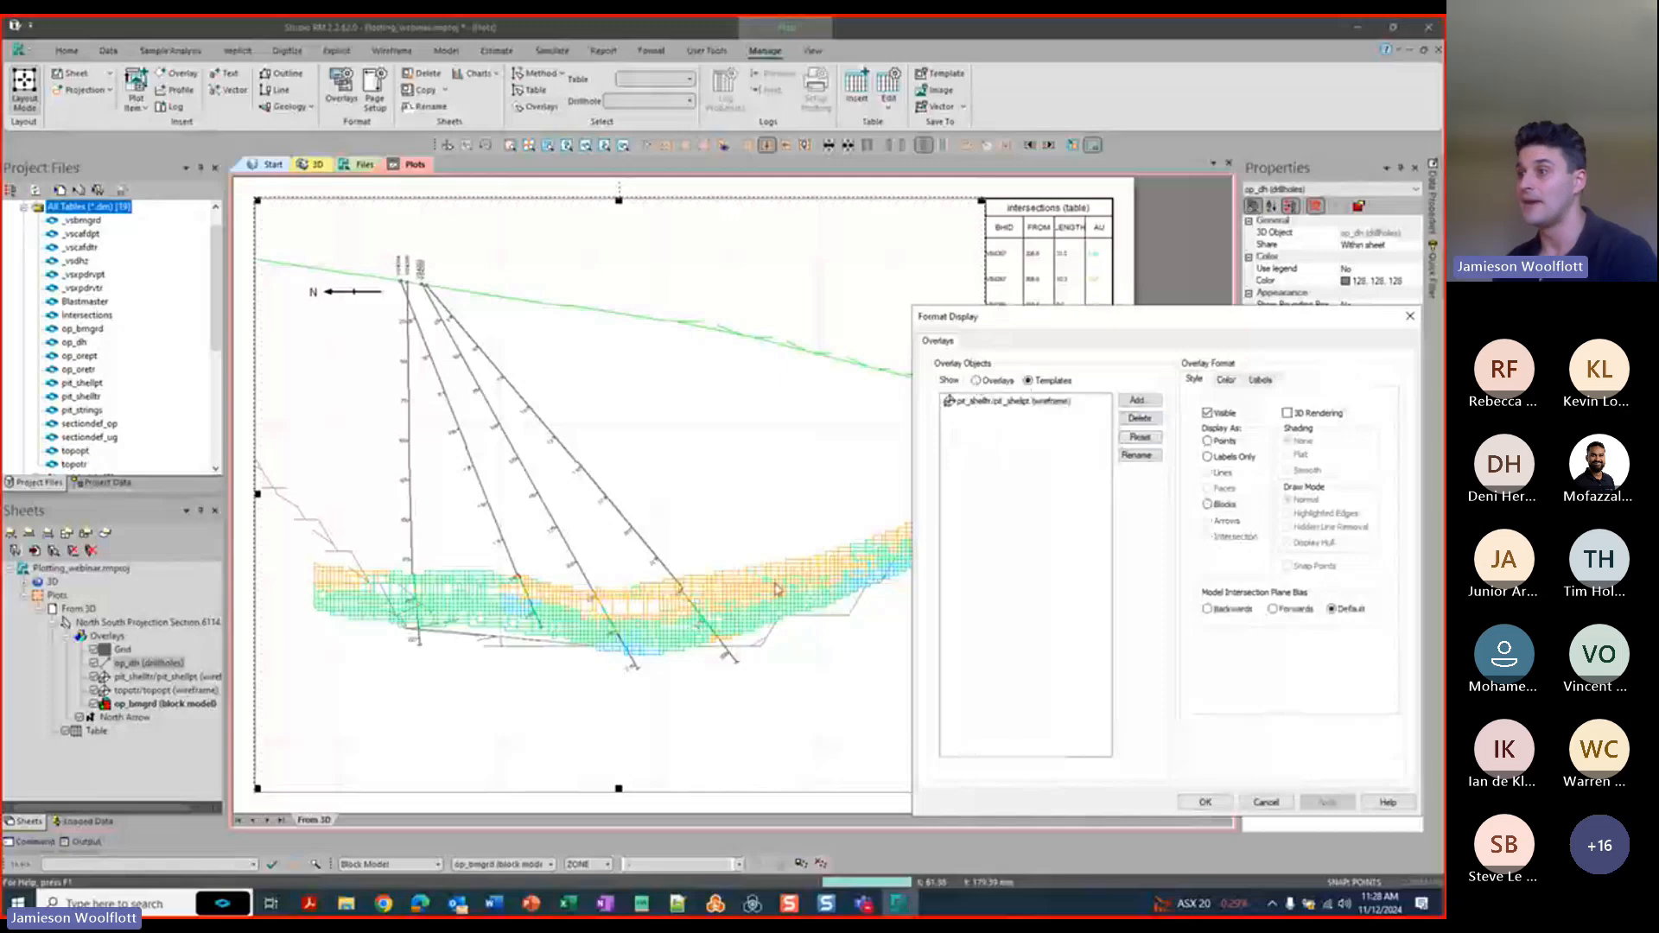
click(977, 381)
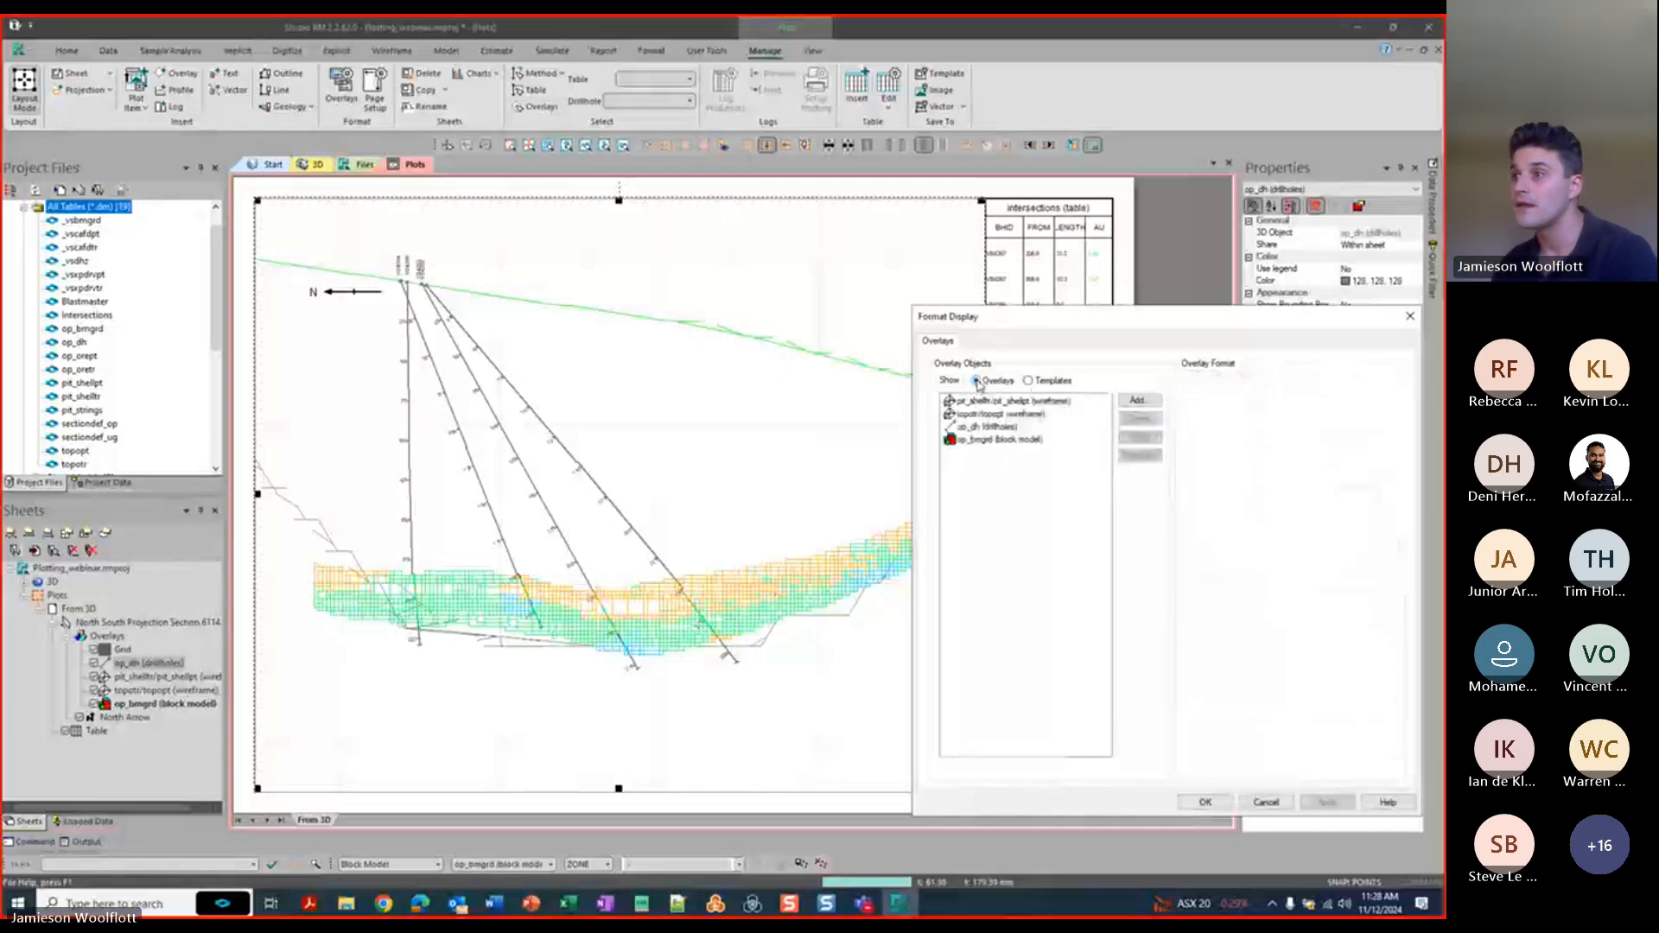
click(985, 427)
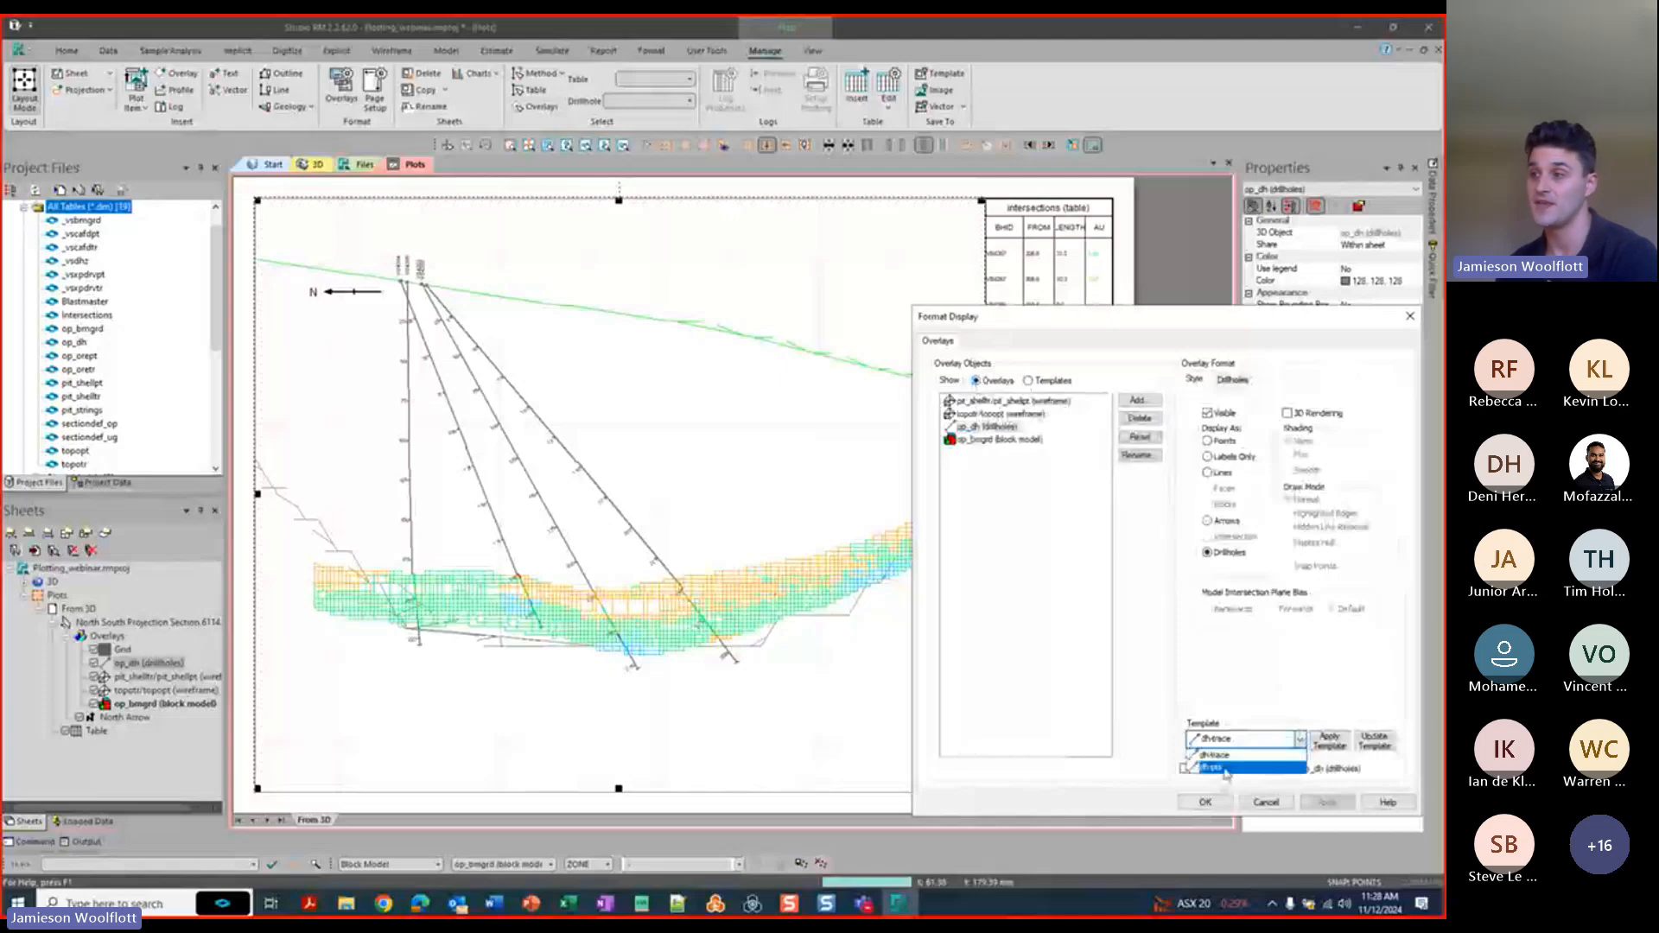
click(1224, 757)
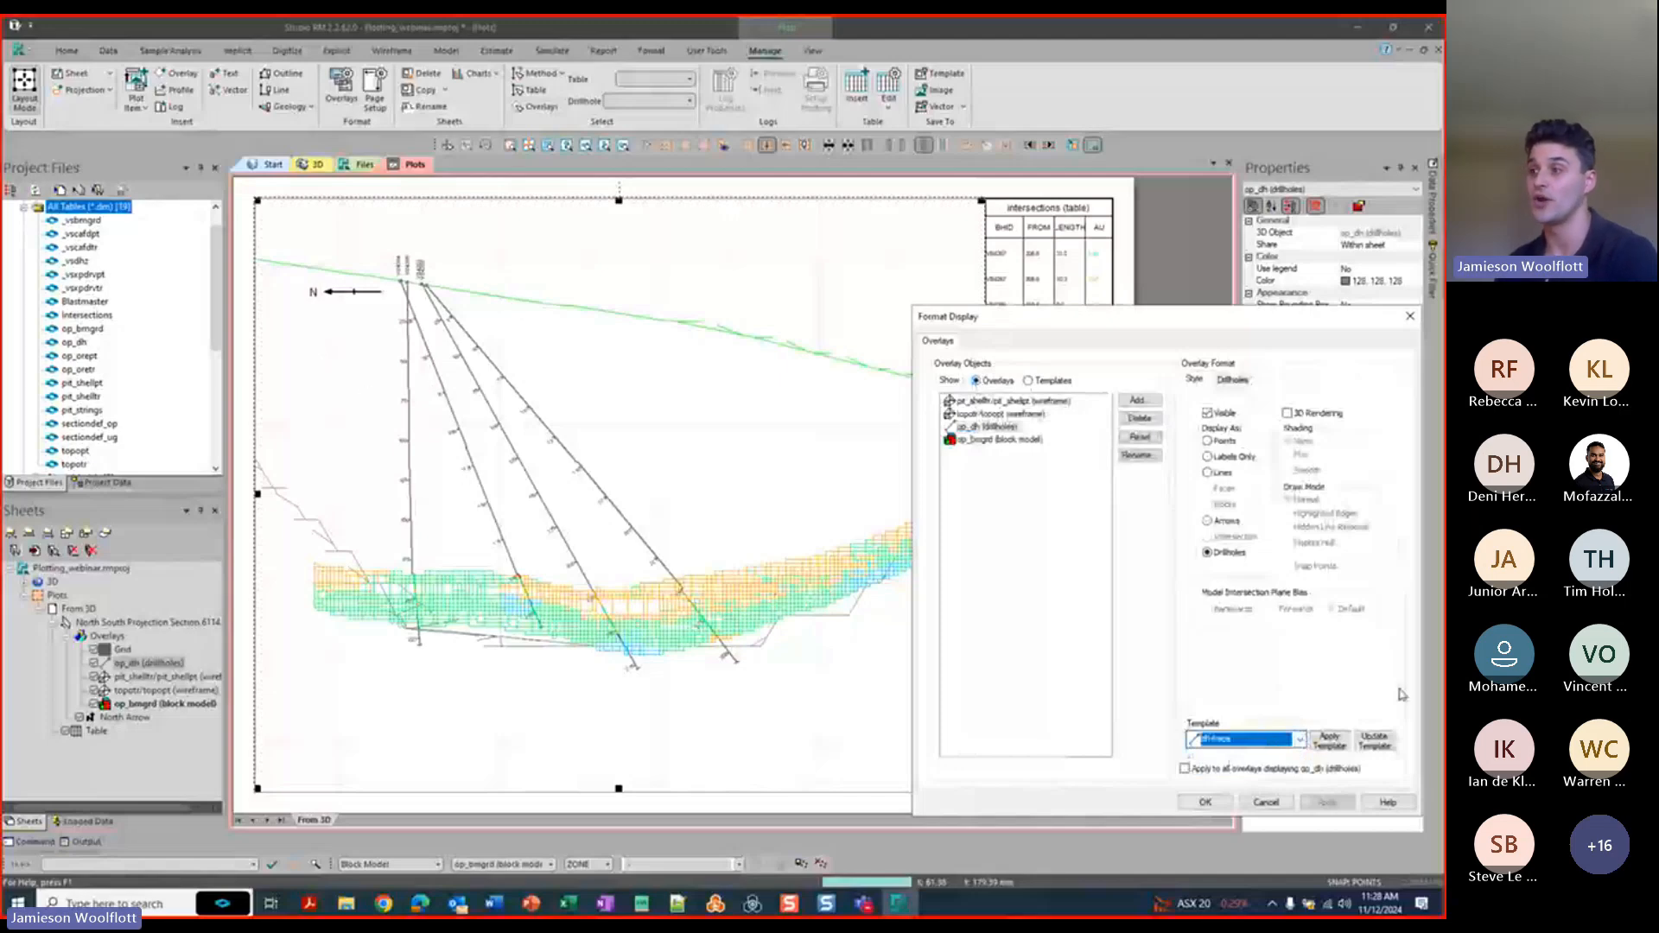
click(1377, 743)
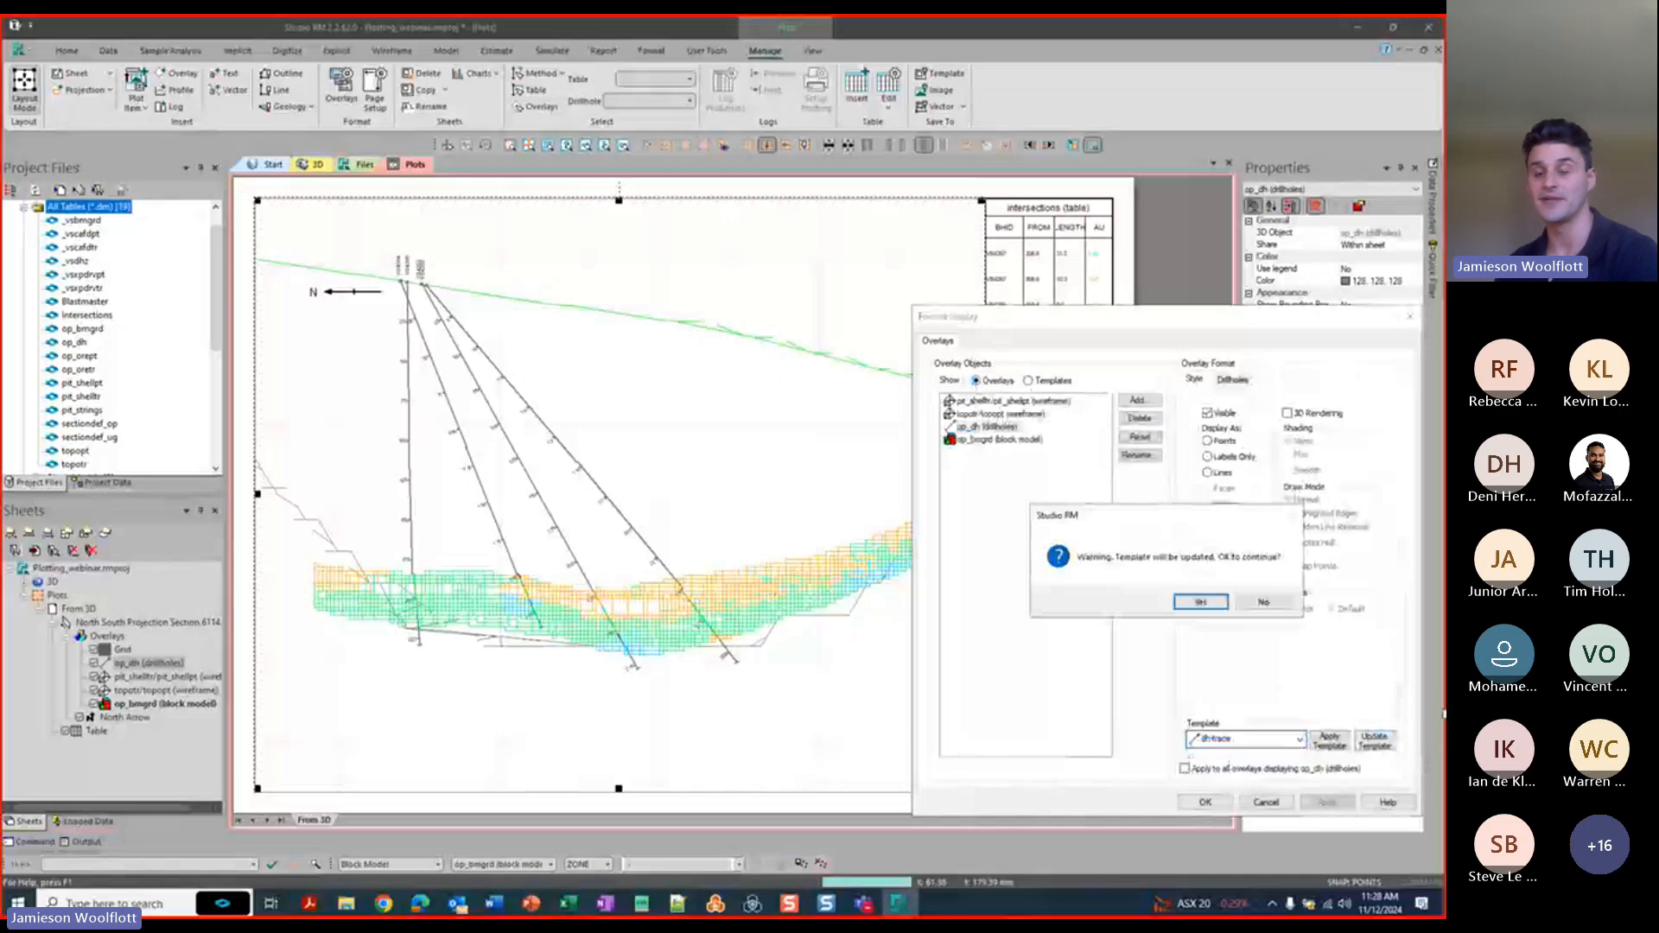
click(1199, 602)
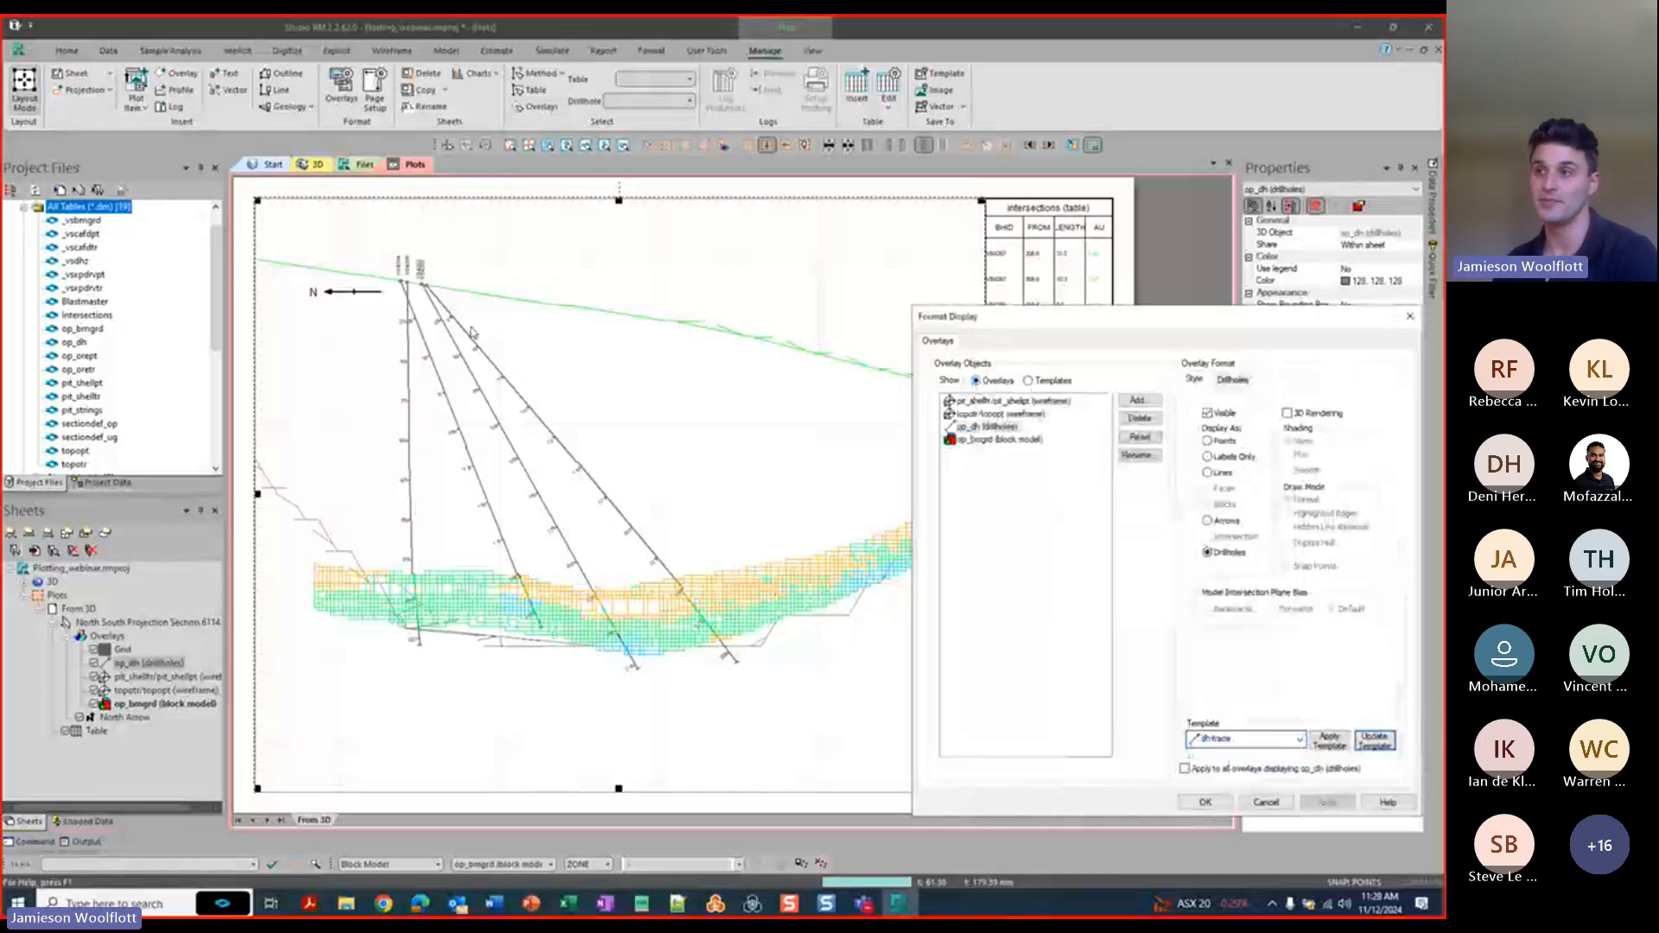
Export the dh-trace template to the Plotting folder, saving over the existing dh-trace.tpl file.
click(1028, 382)
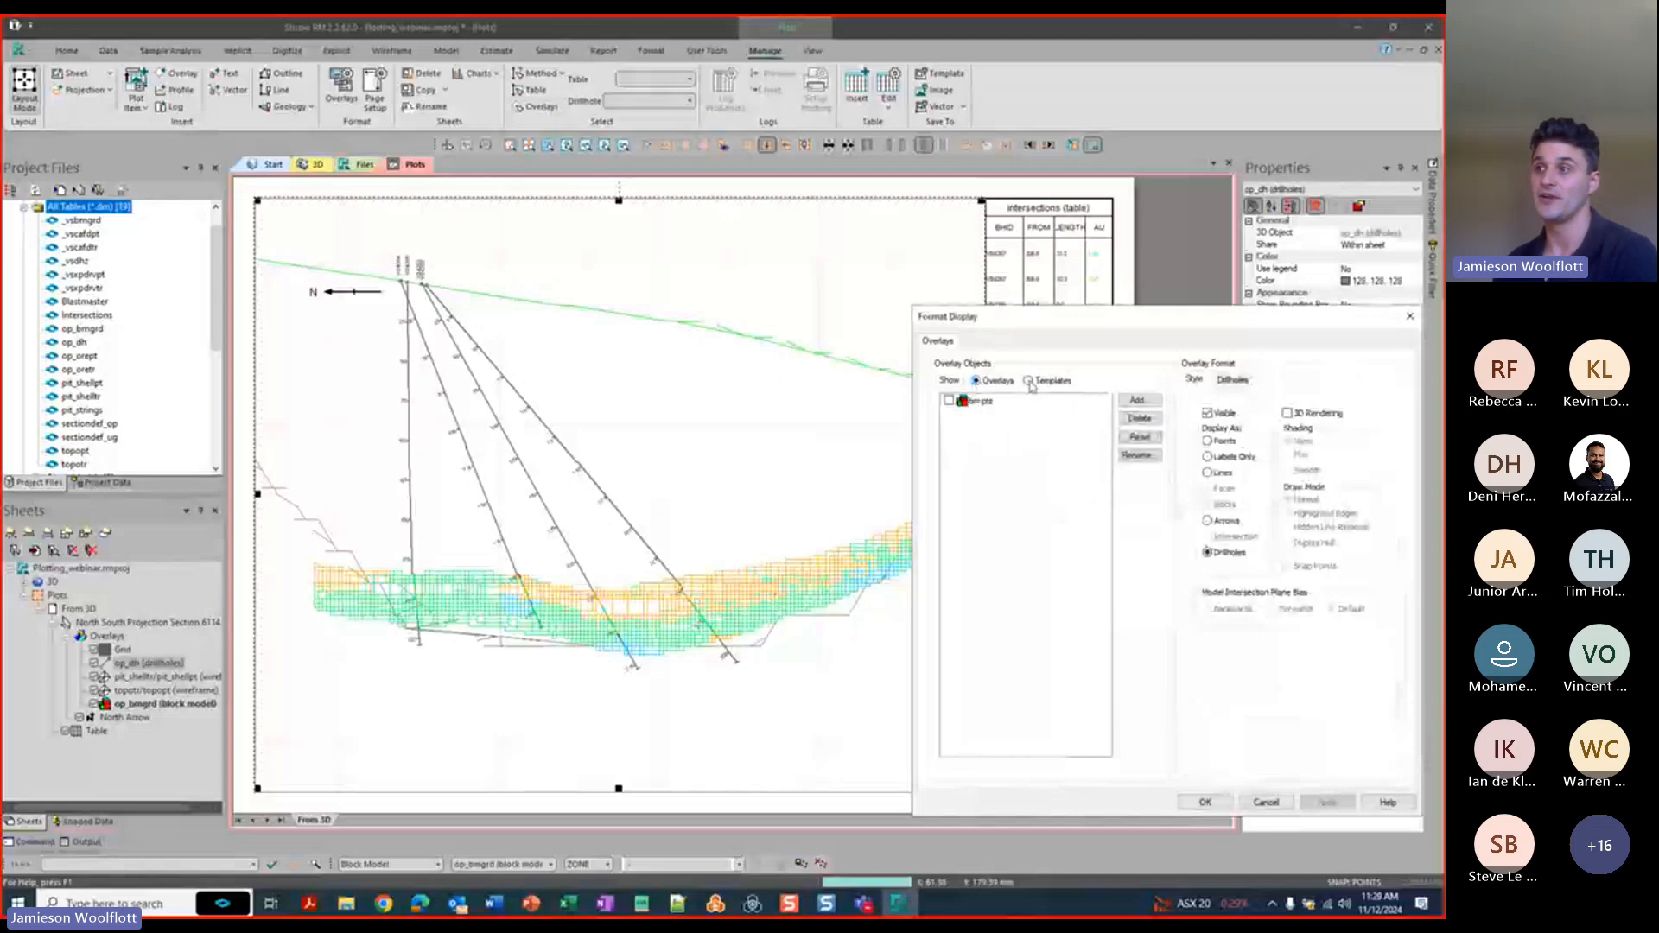
click(1029, 382)
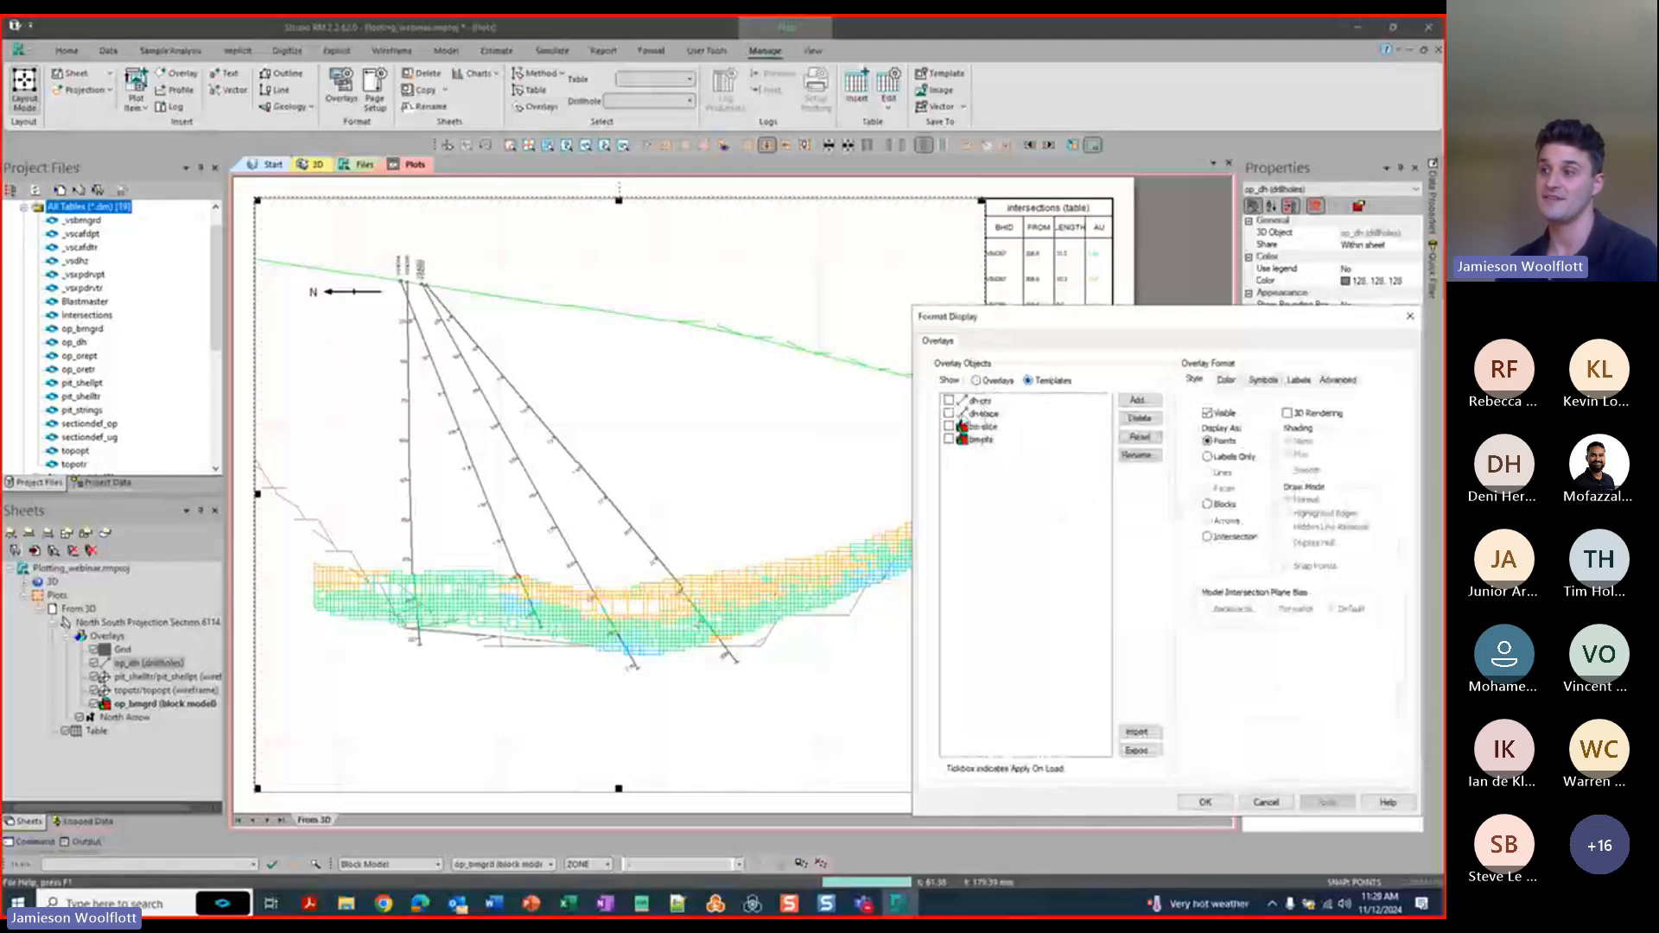
click(1136, 750)
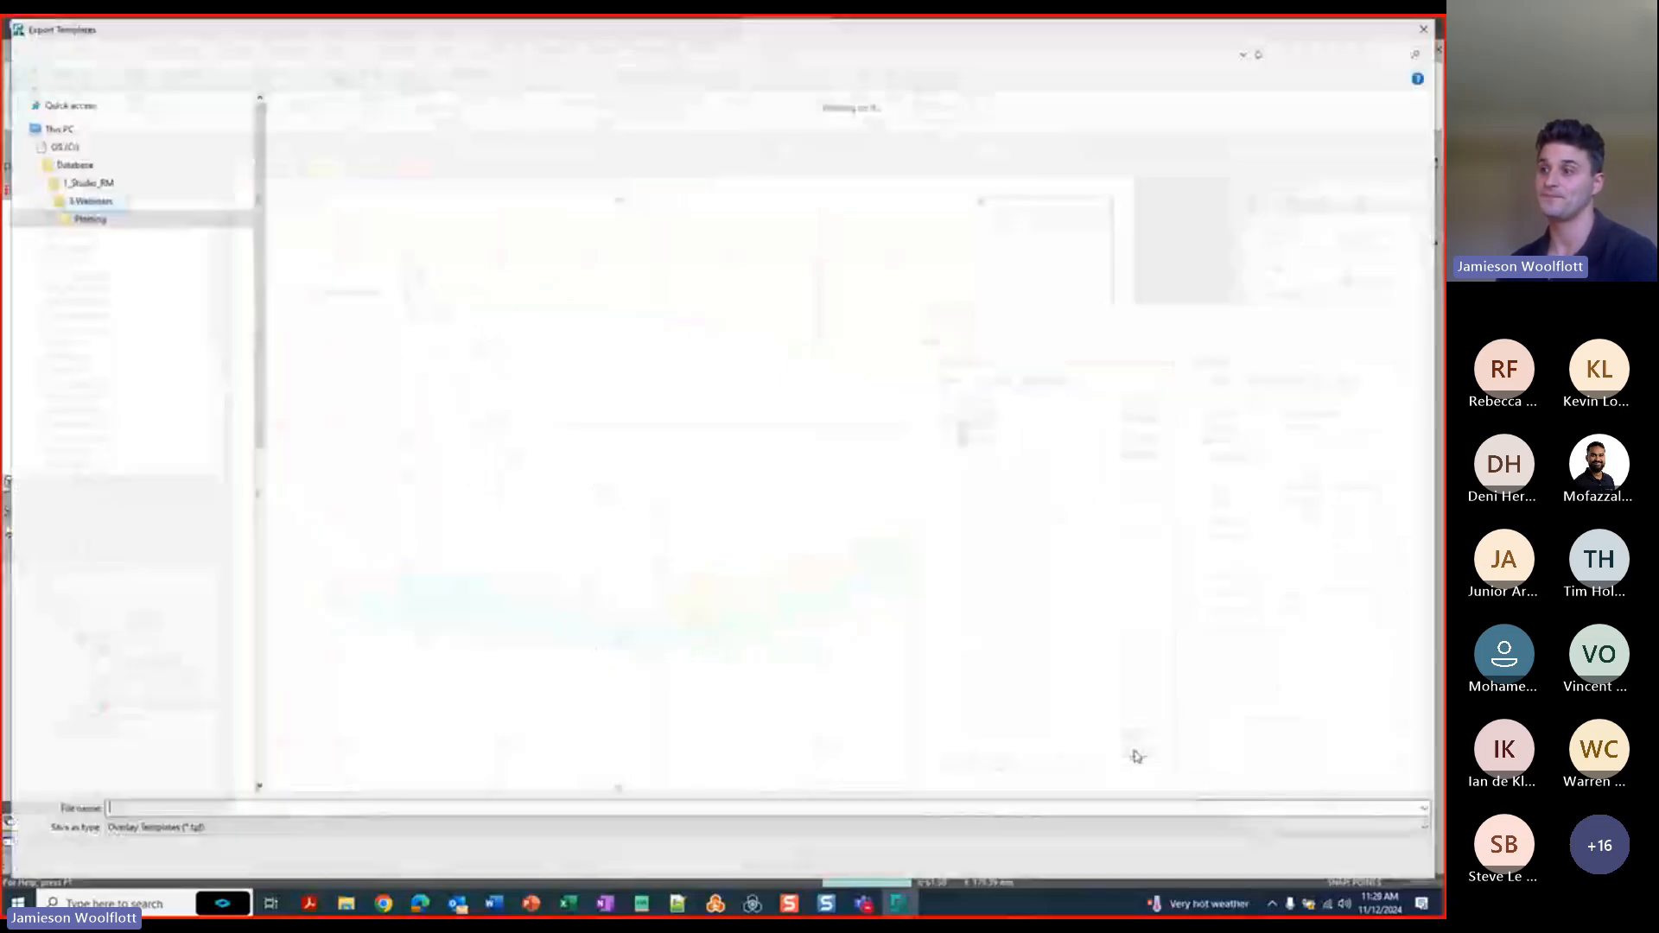
click(582, 153)
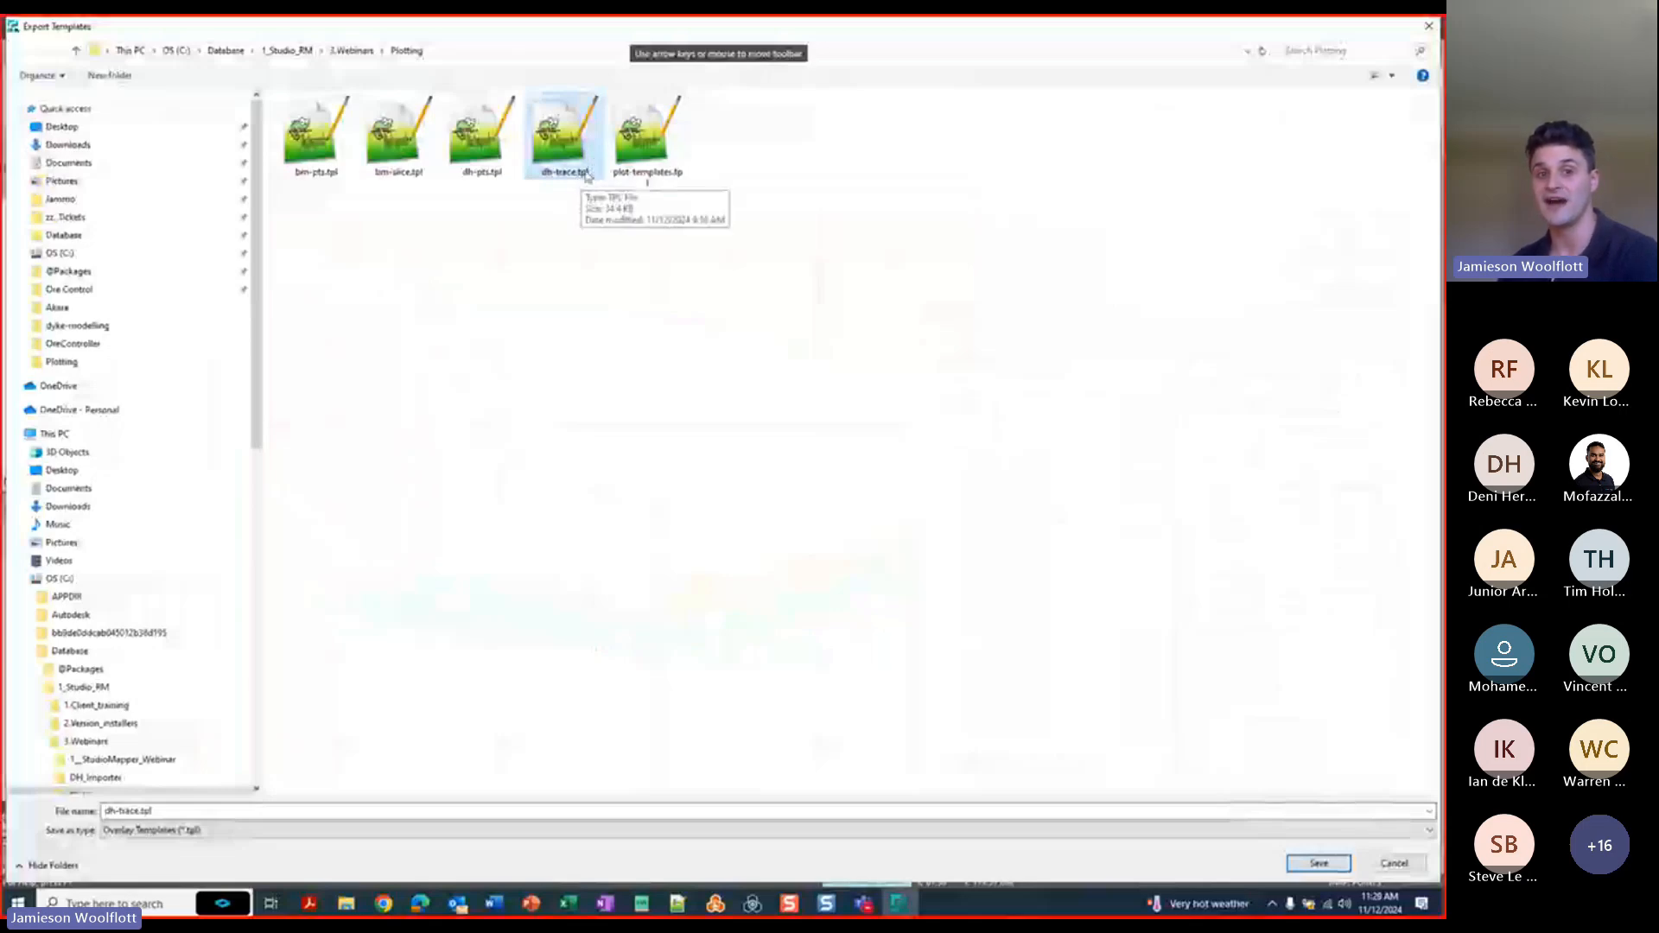
click(1312, 867)
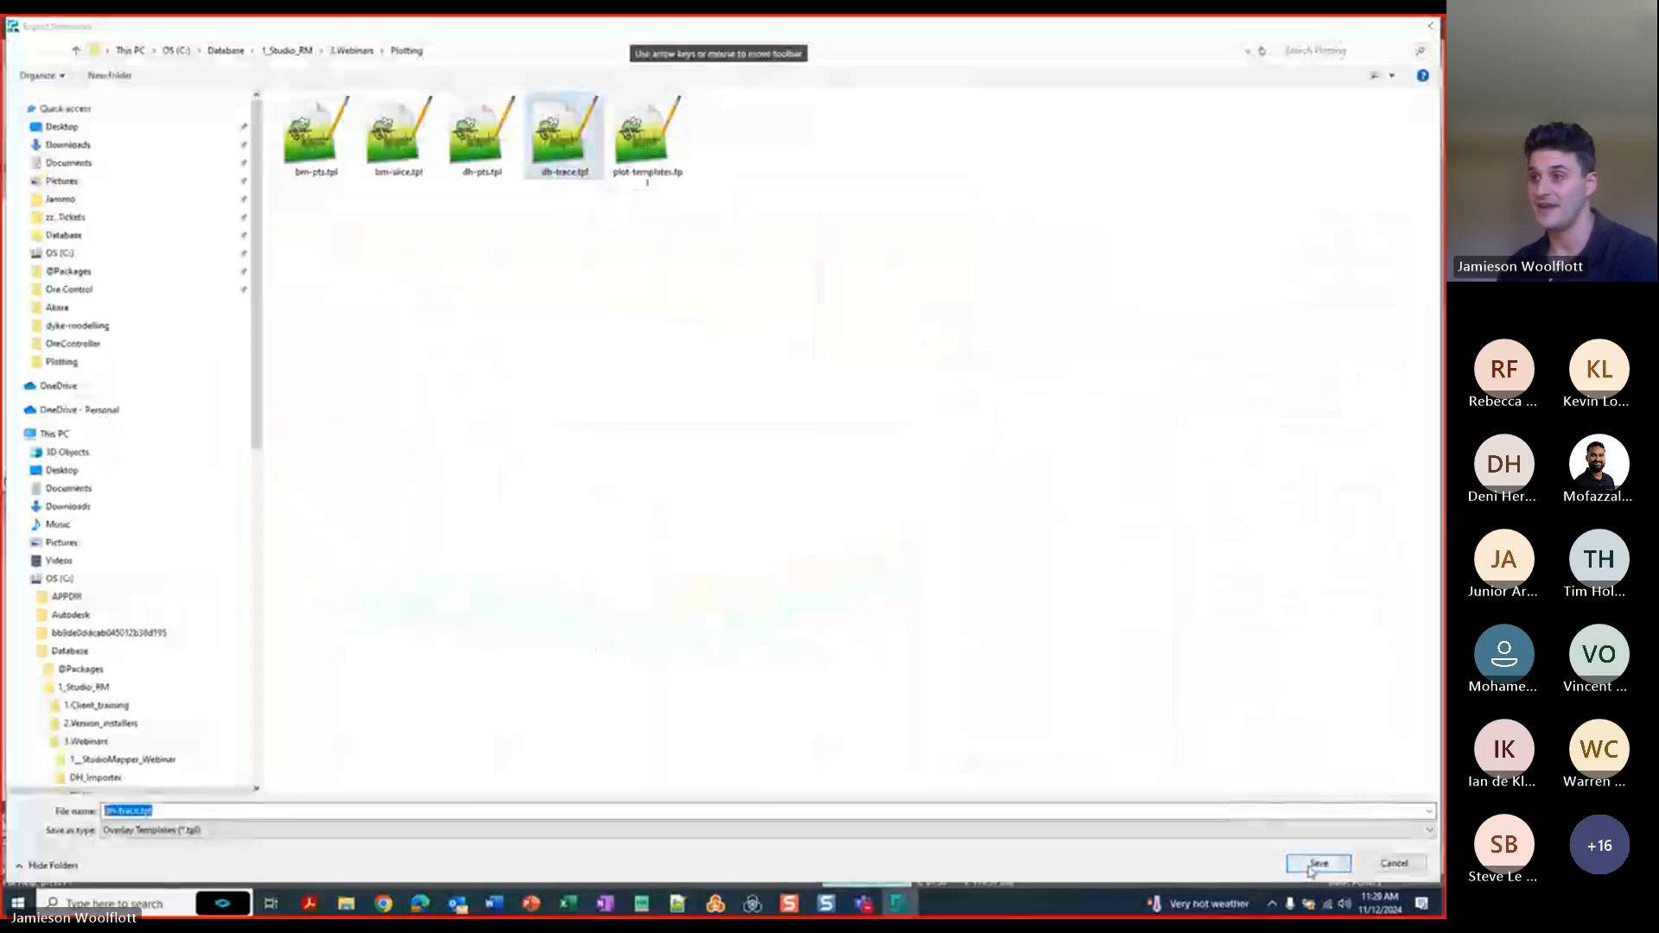
click(759, 459)
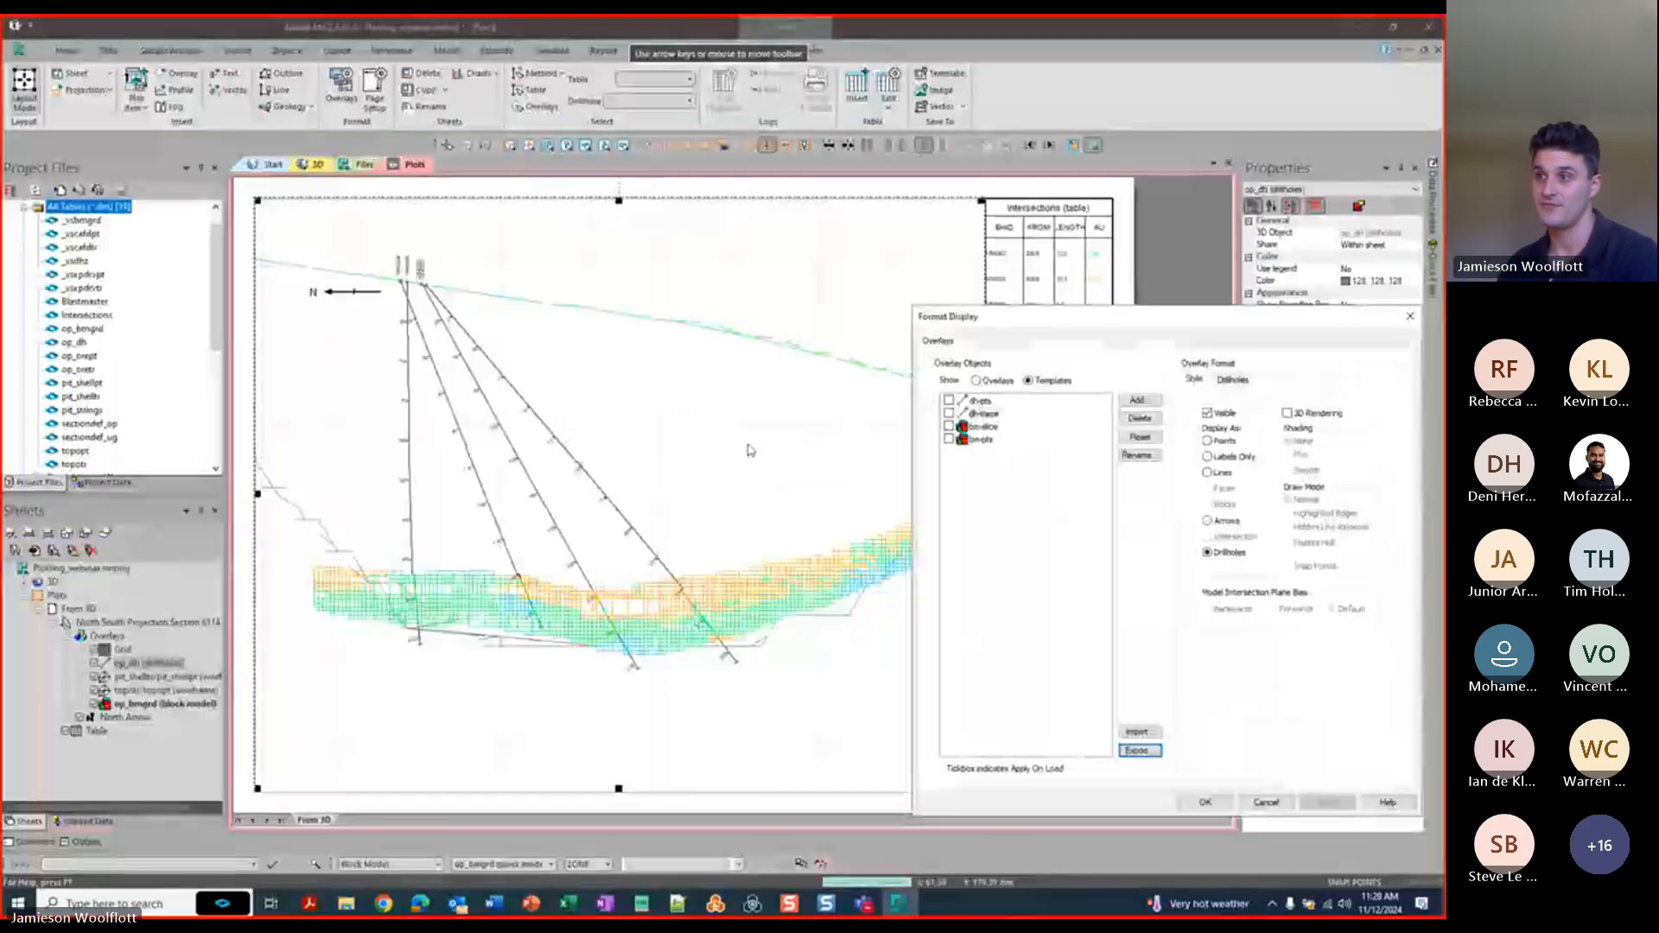
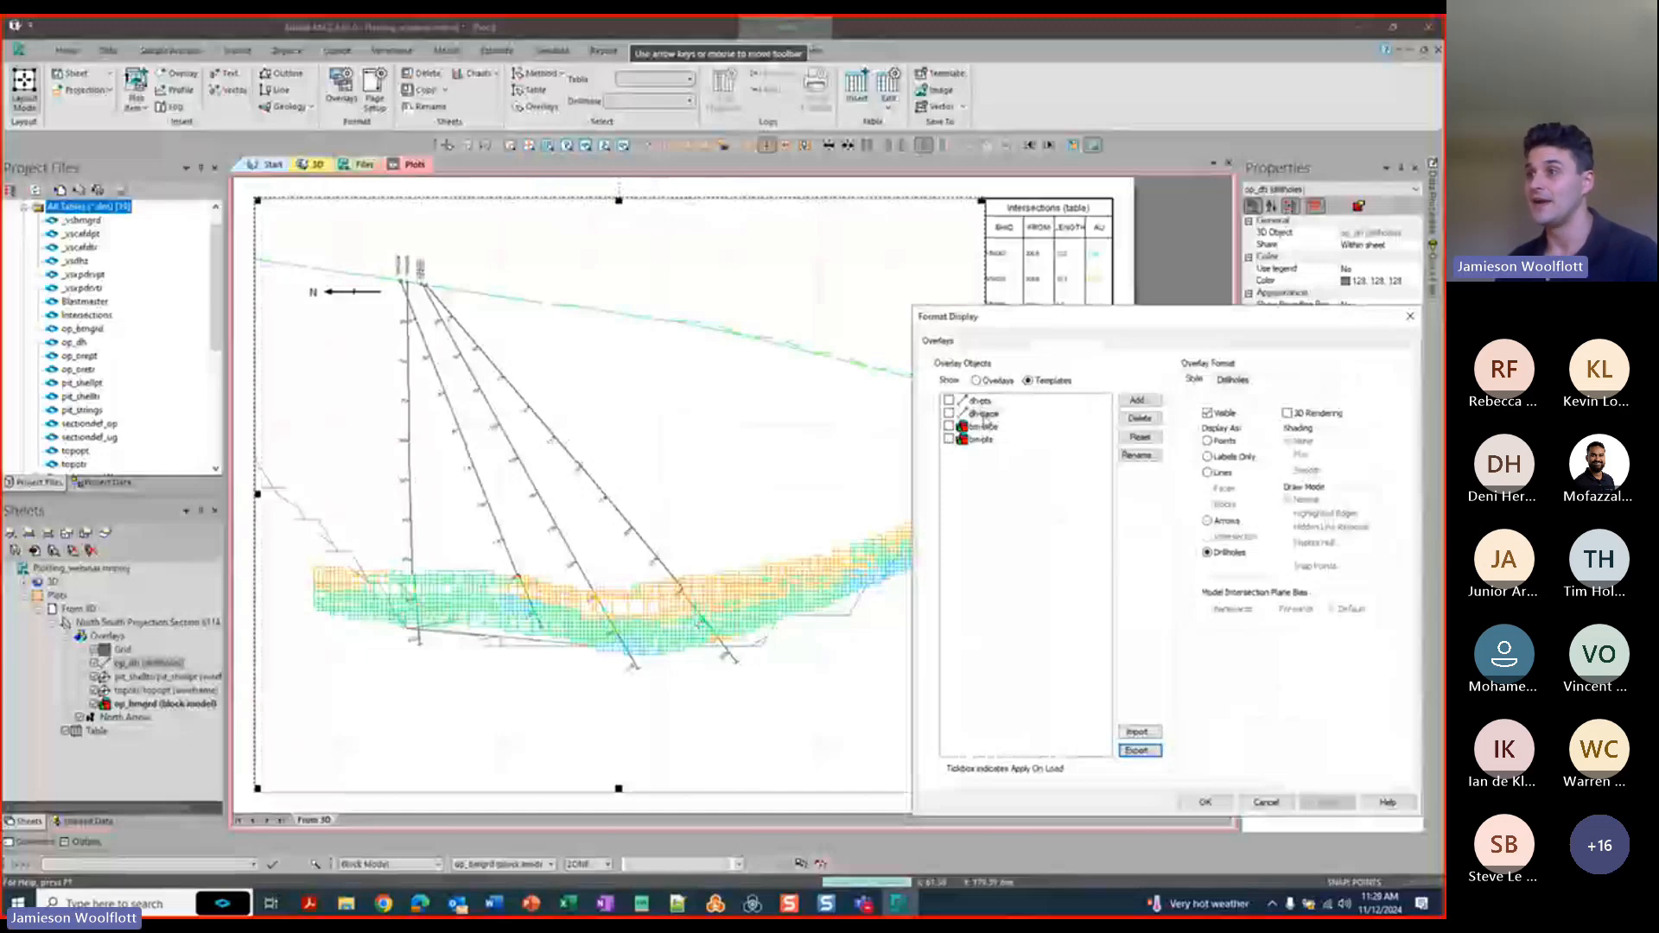
Apply the dh-pts template to the op_dh (drillholes) overlay in the section.
click(980, 402)
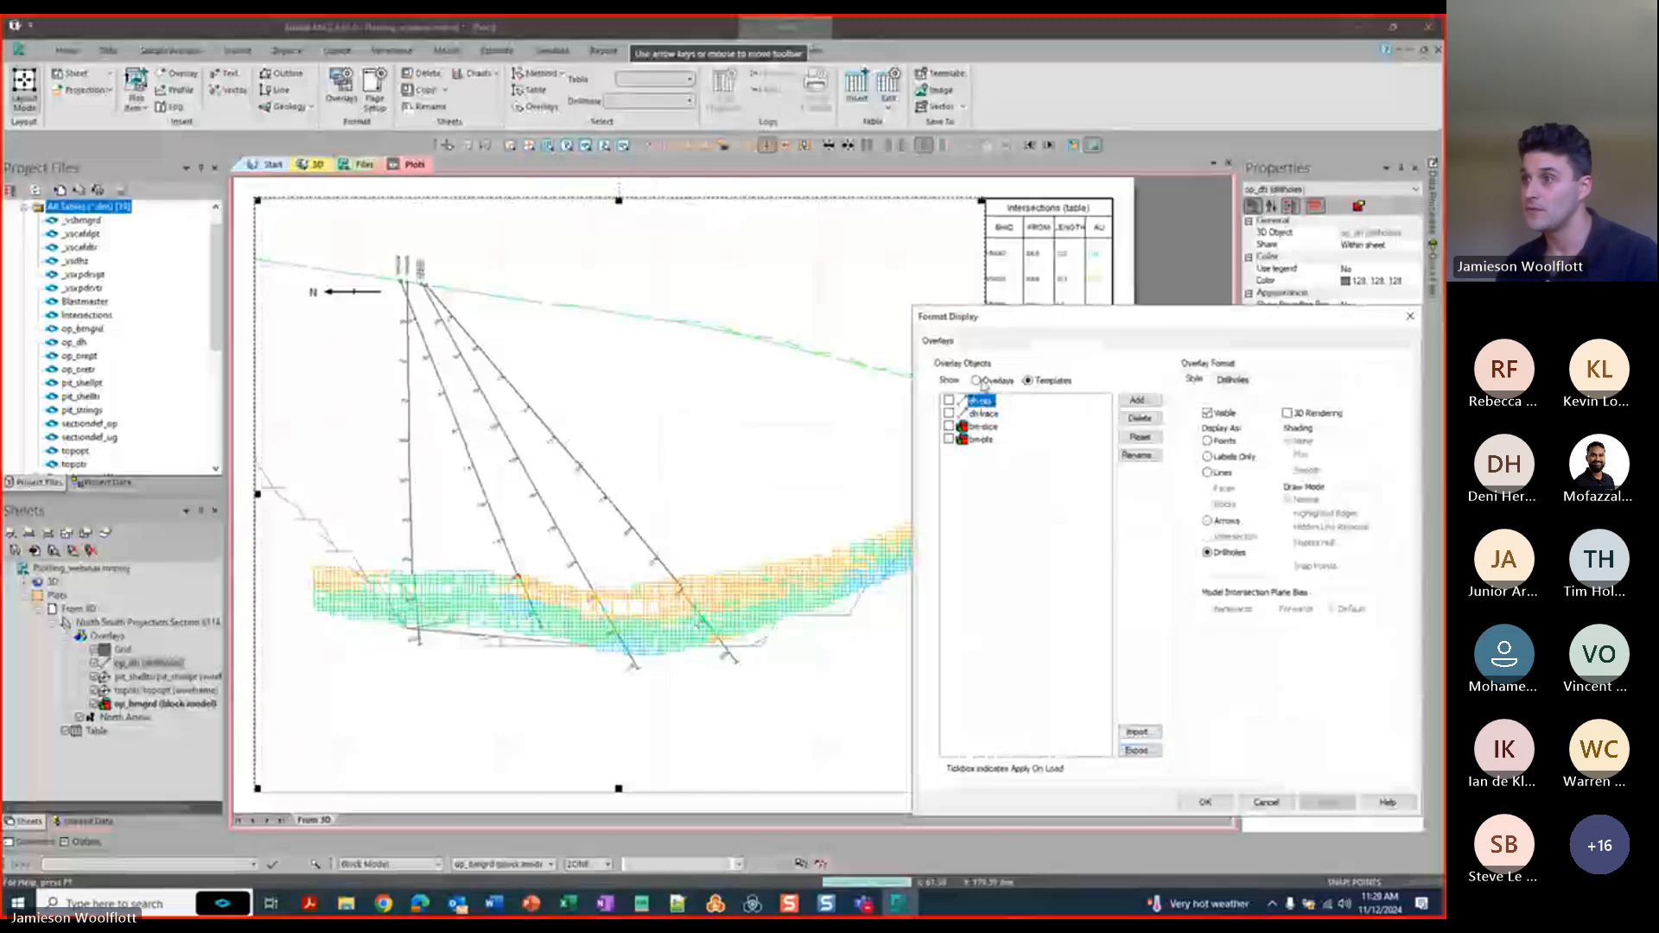
click(978, 381)
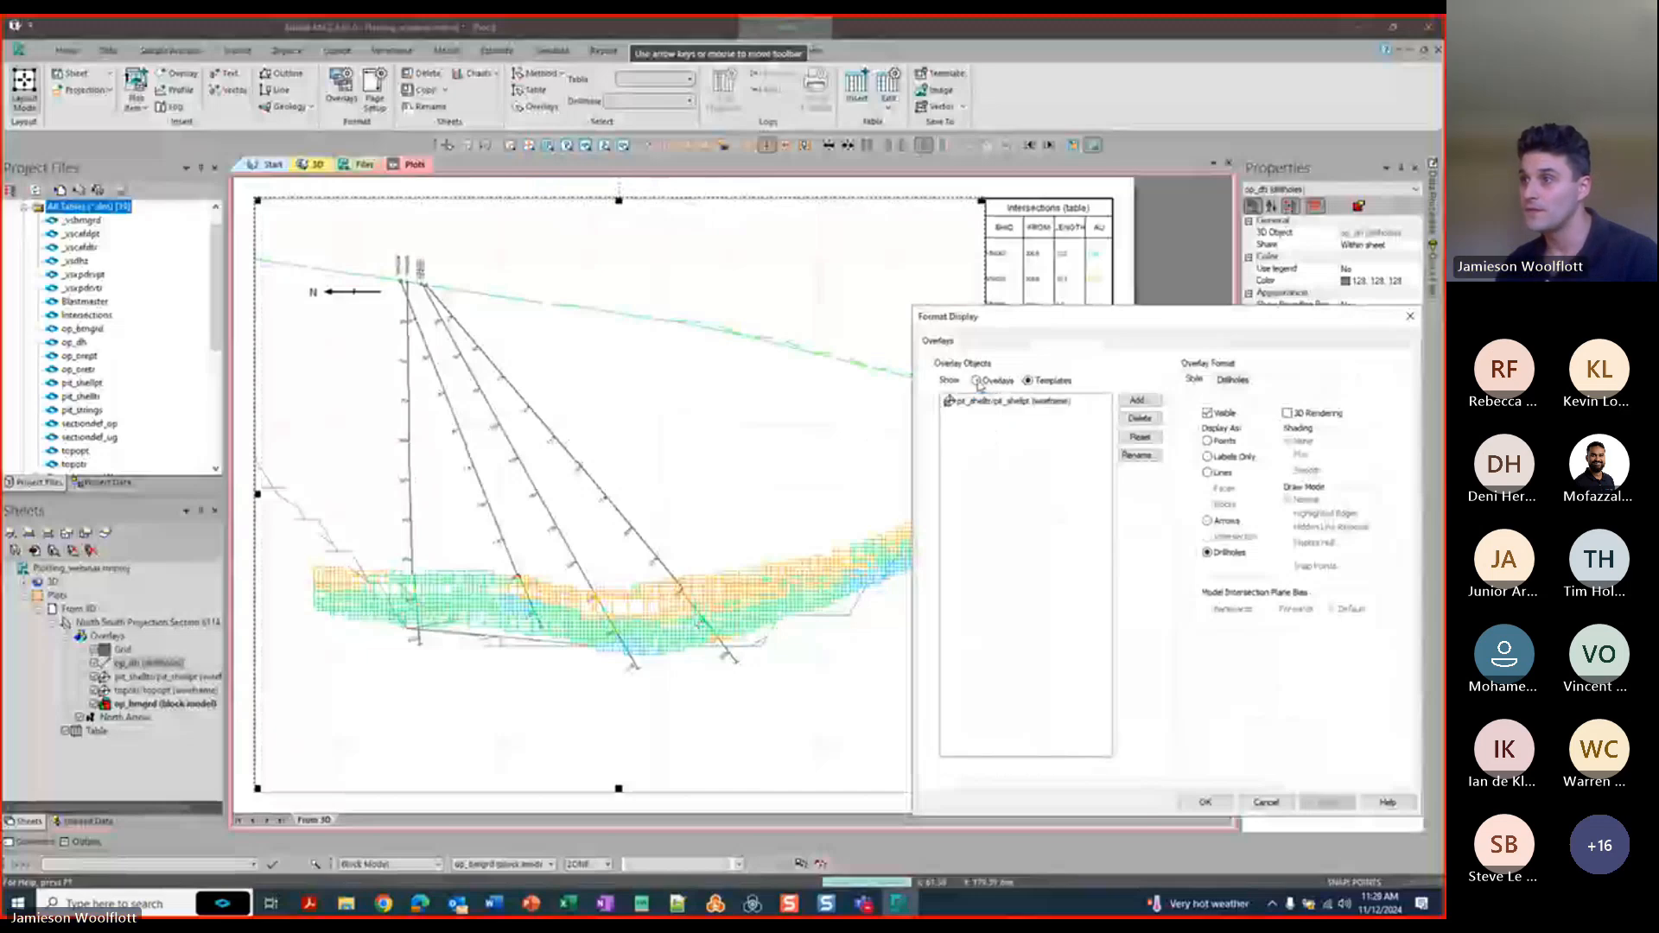
click(977, 381)
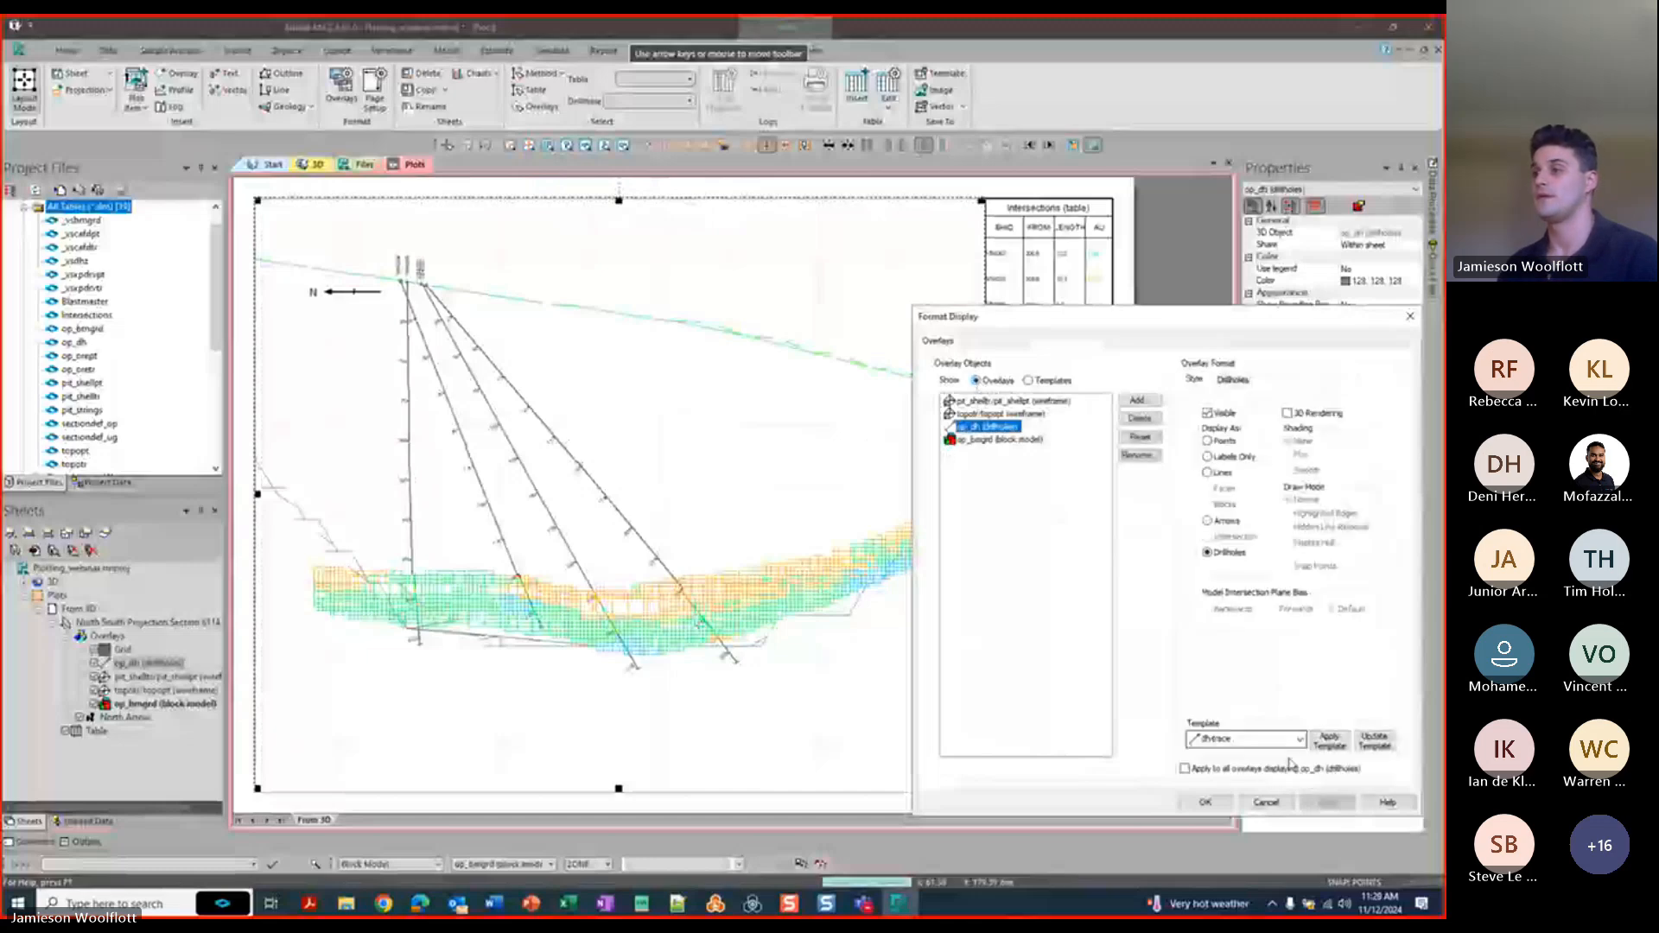
click(1297, 740)
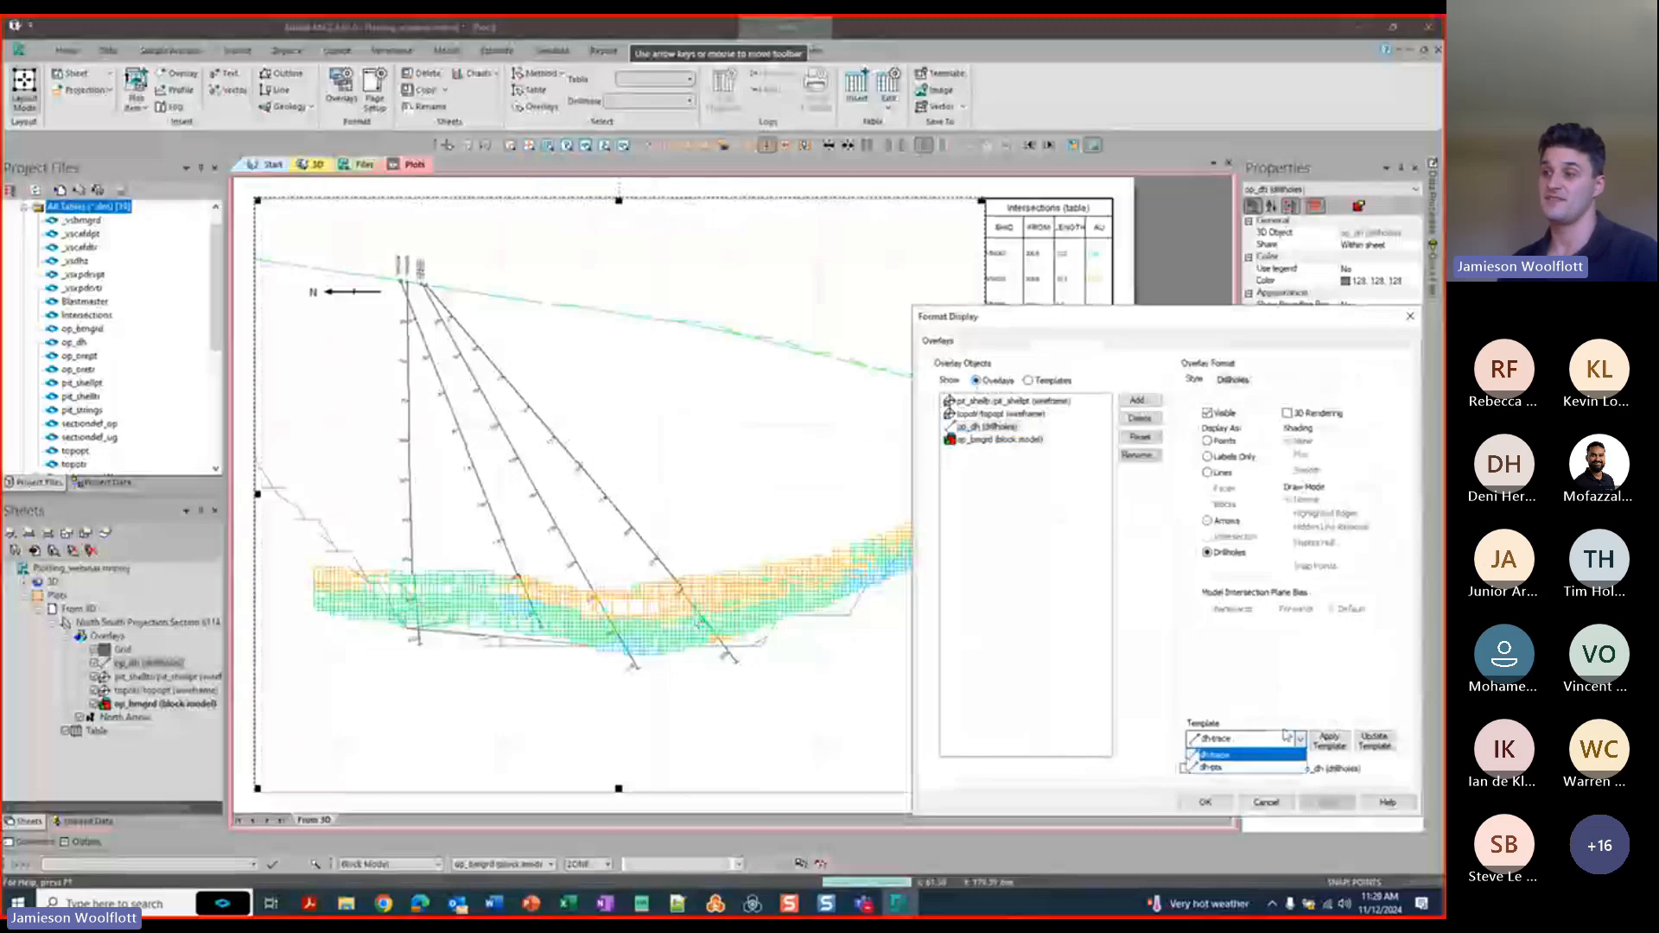
click(1215, 768)
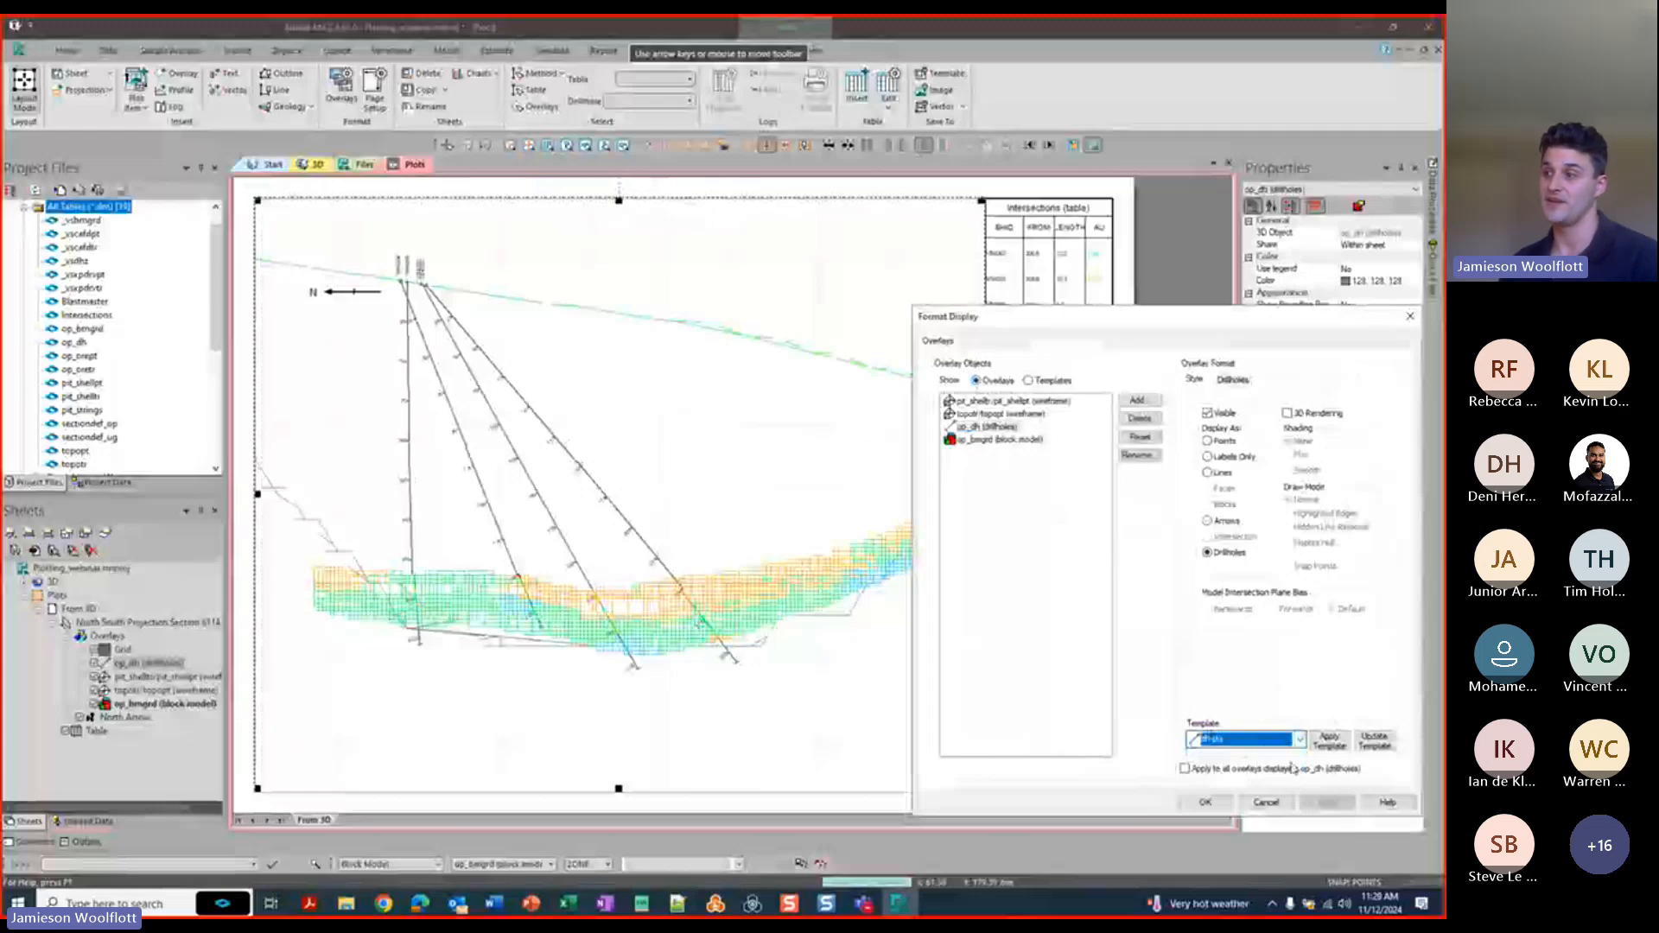
click(1335, 744)
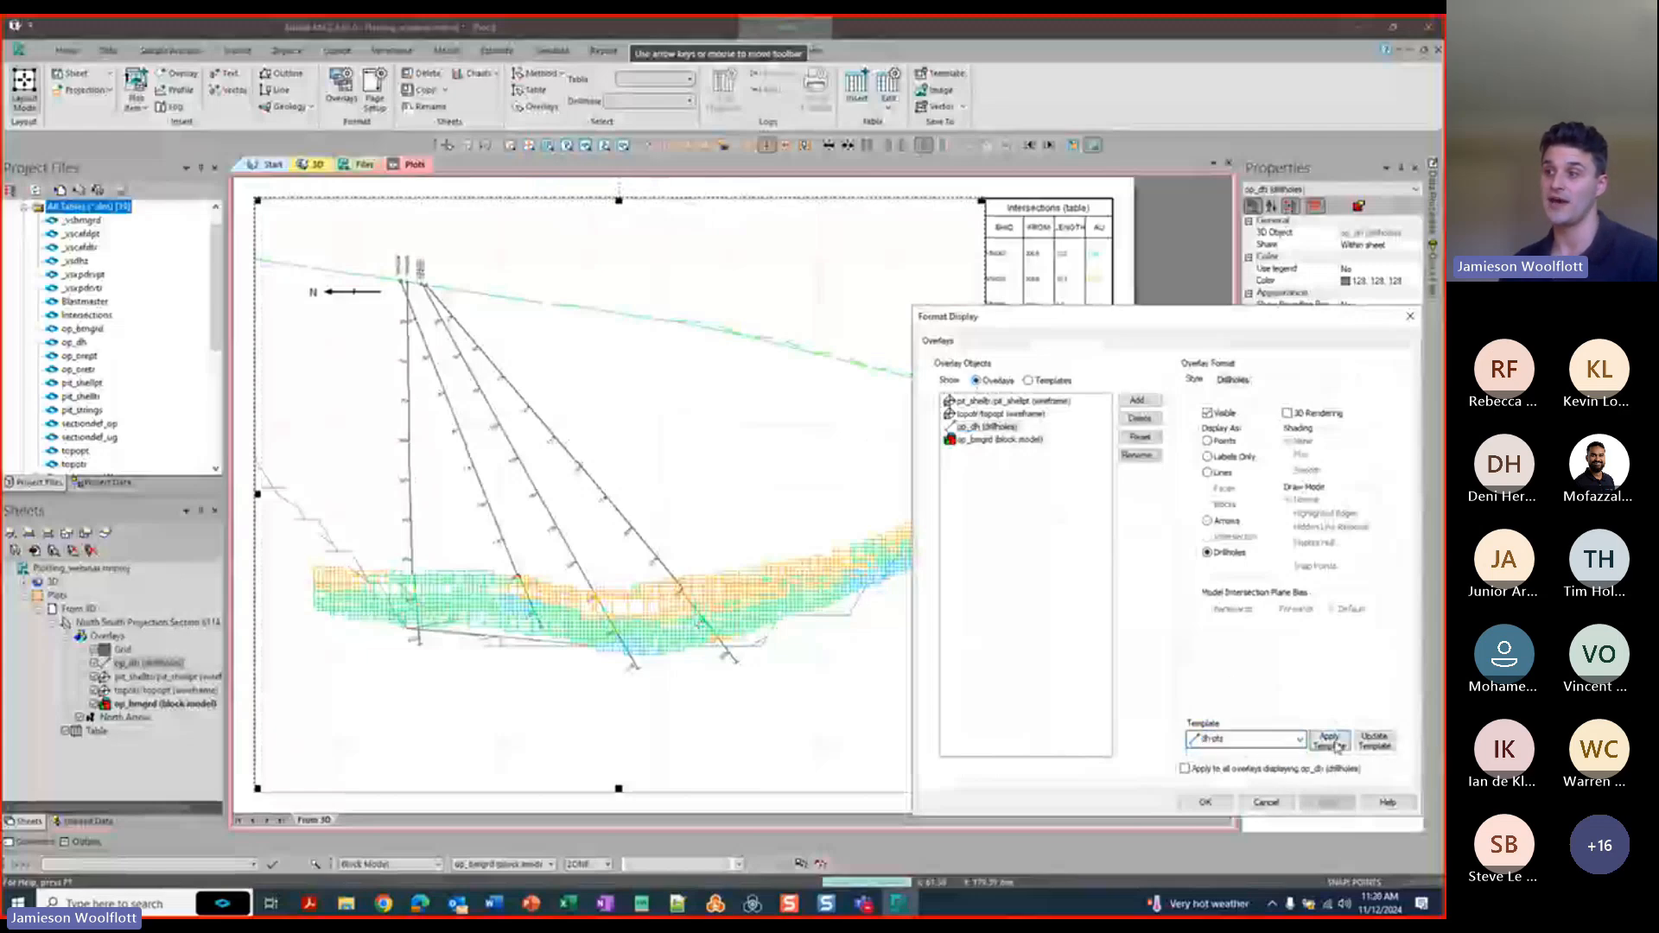
click(1328, 803)
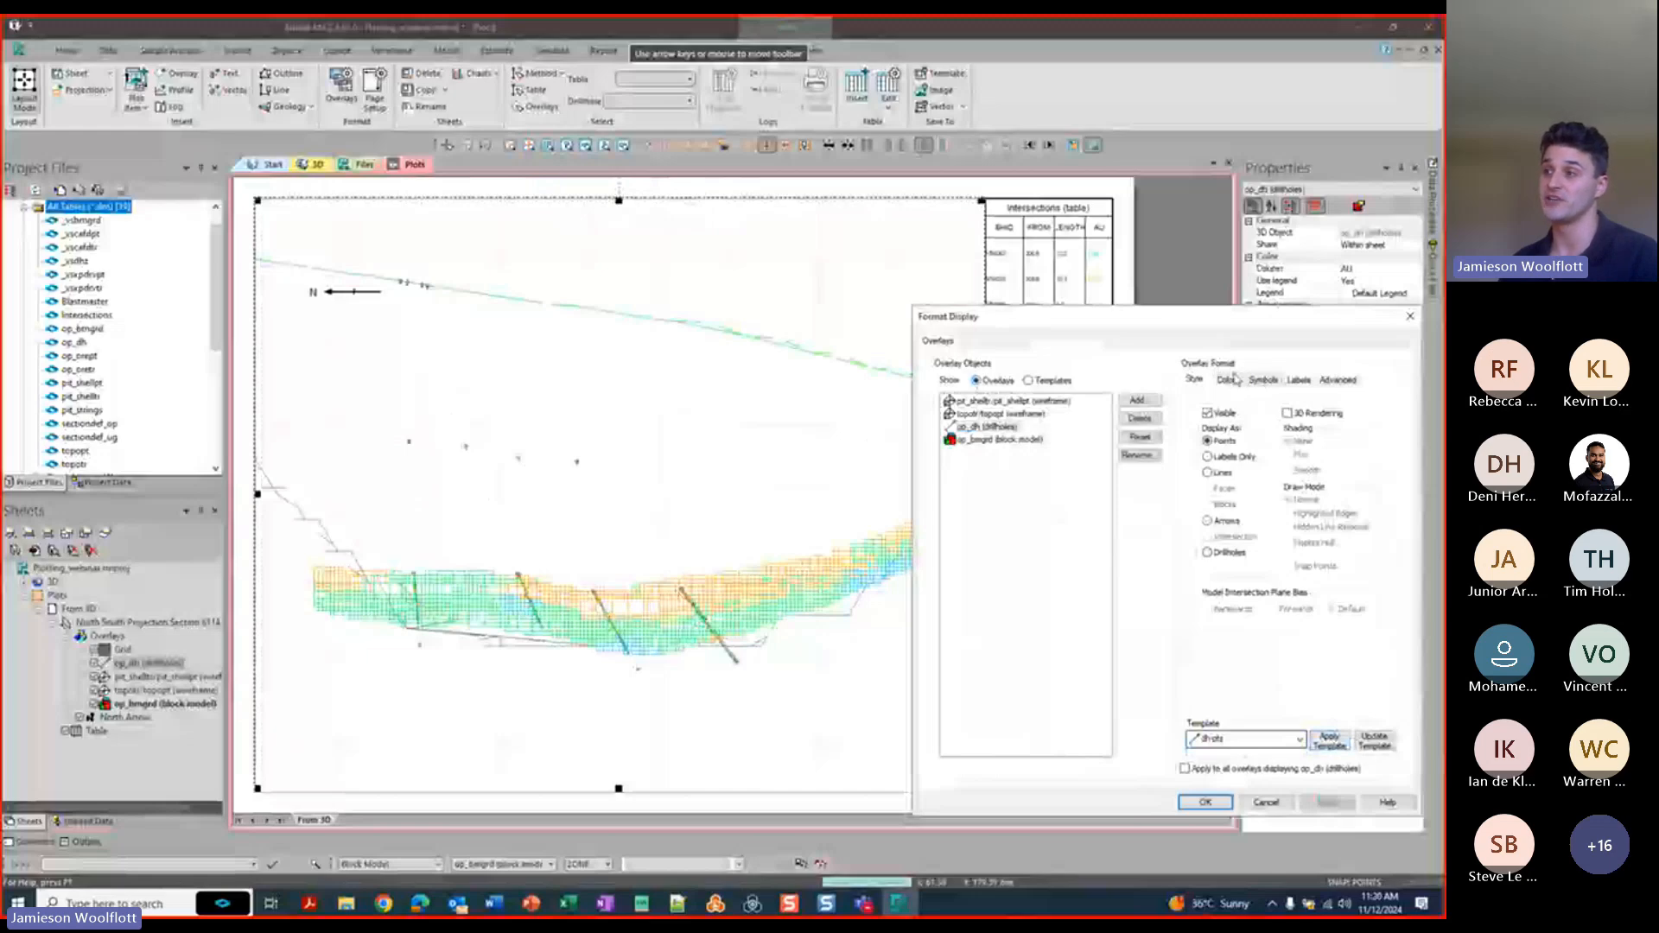
Colour the op_dh drillhole points with the AU legend and apply the change.
click(1235, 381)
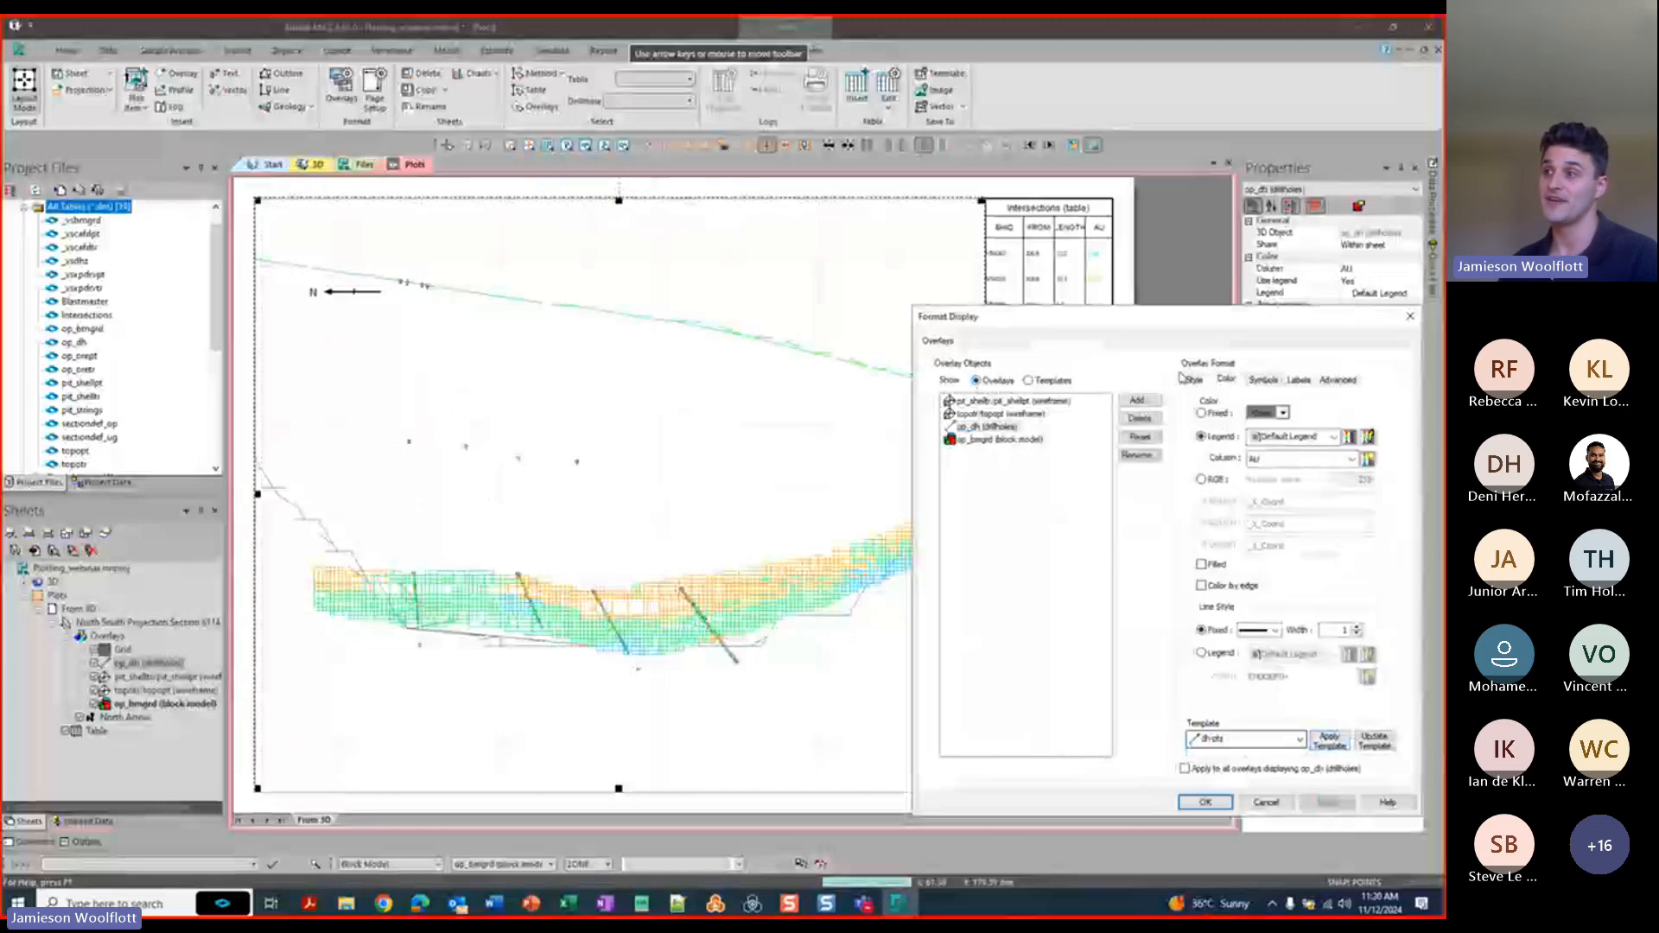
click(1333, 437)
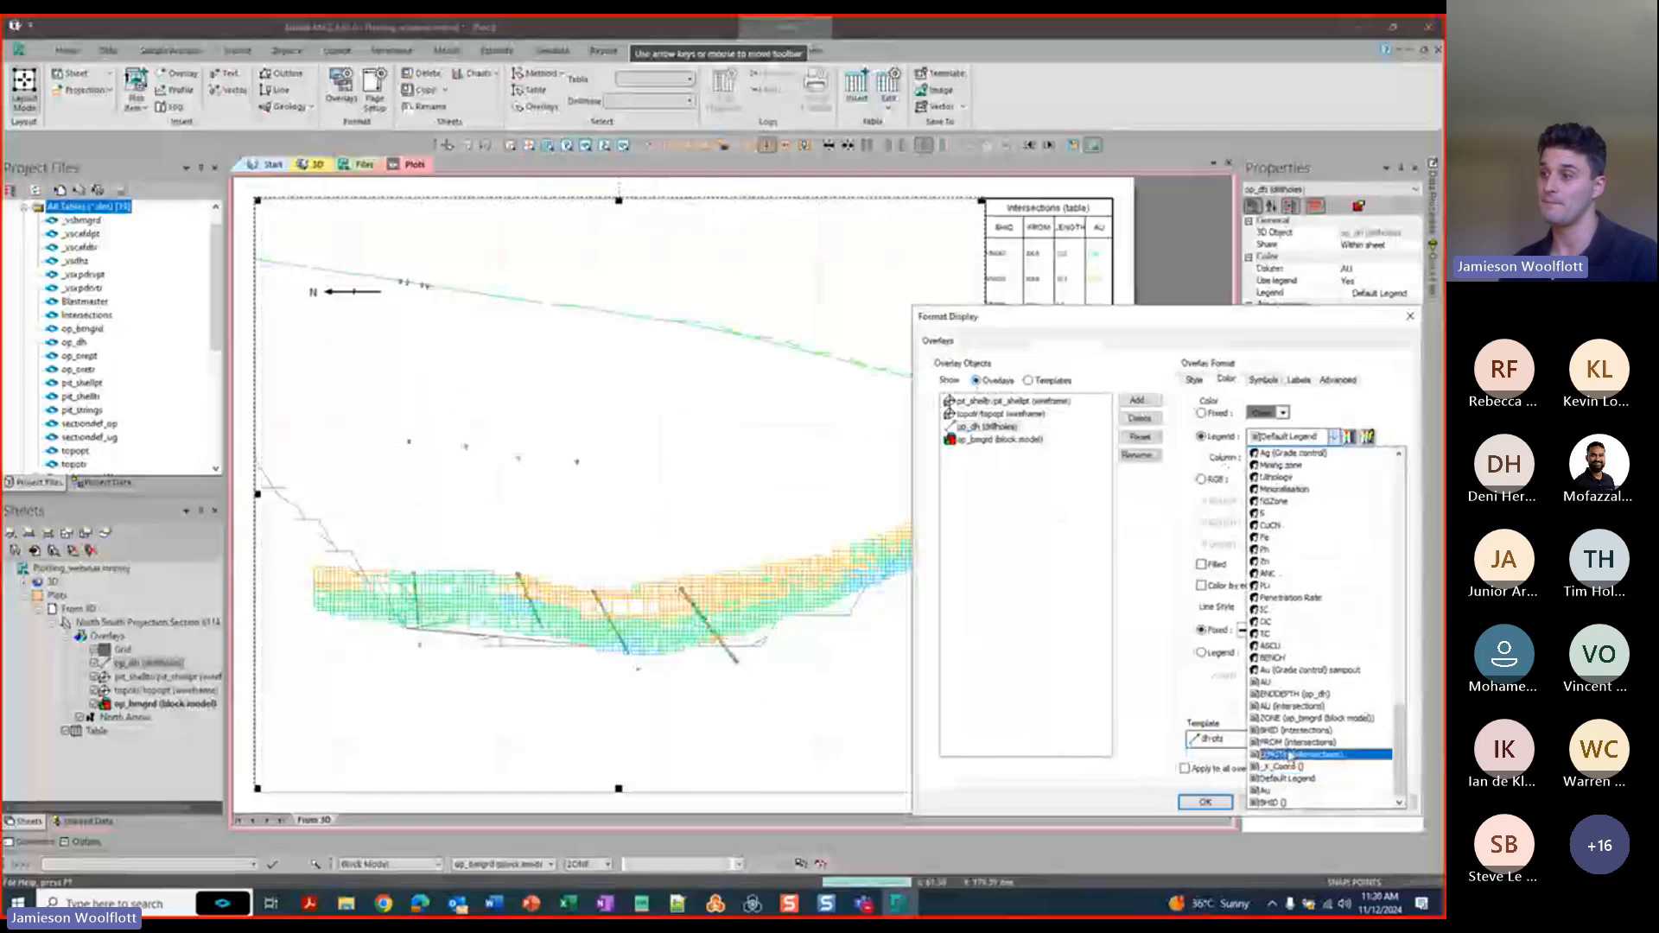
click(1268, 682)
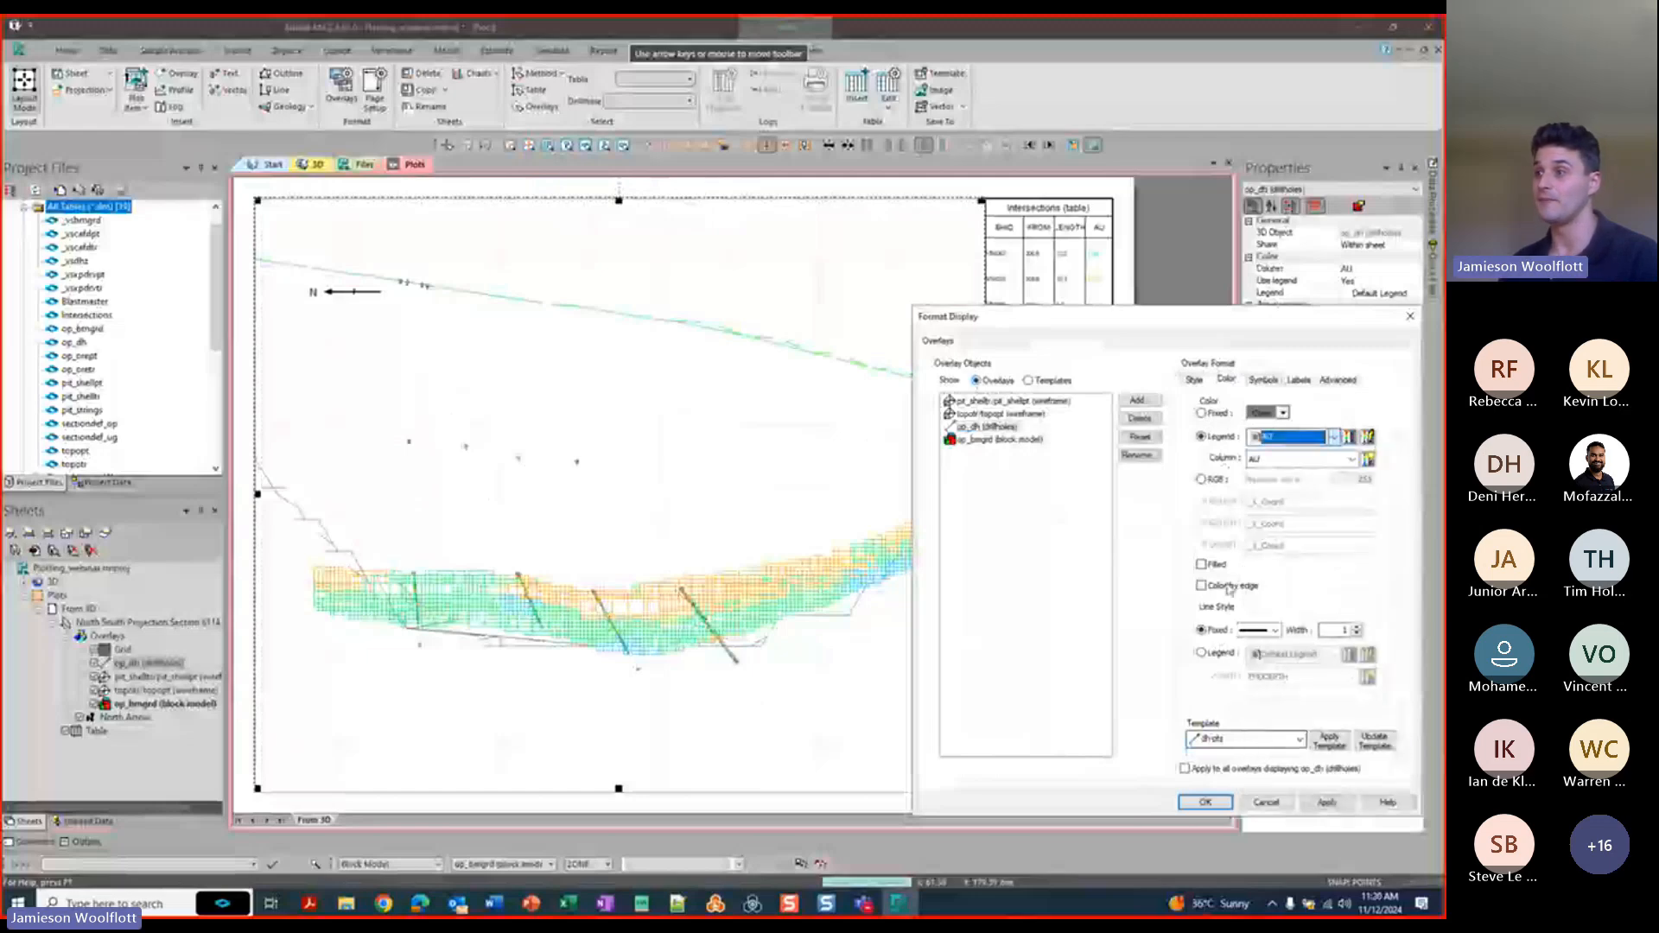
click(1327, 803)
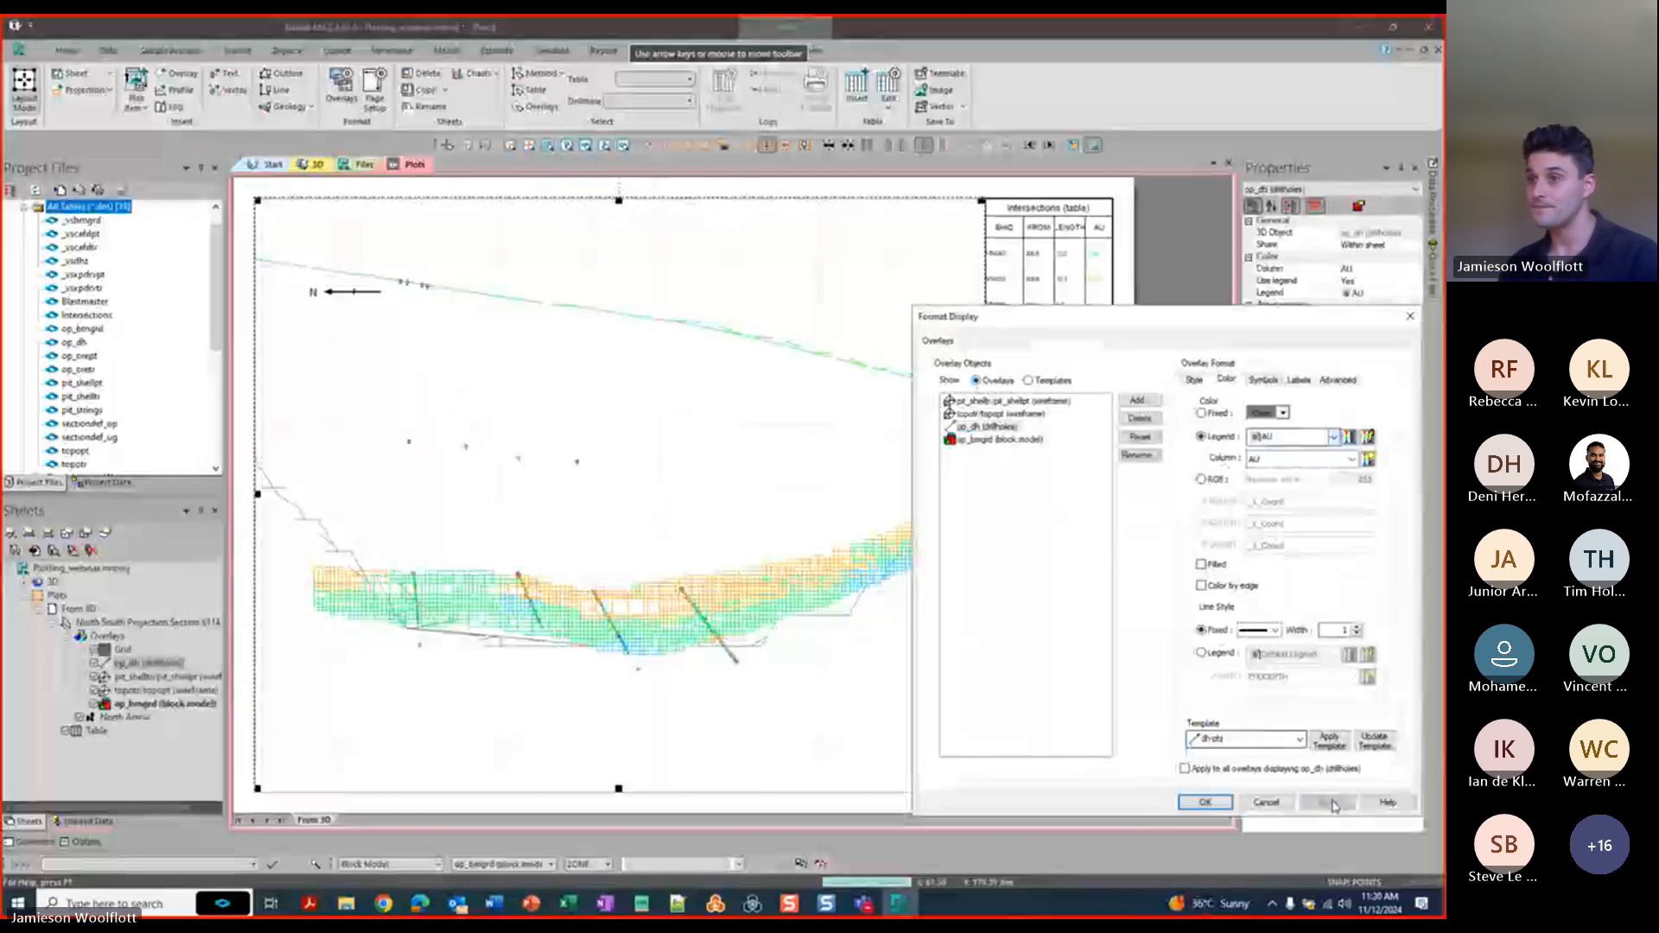
Size the op_dh drillhole symbols with the AU legend, keep AU as the size column, and apply the change.
click(1266, 381)
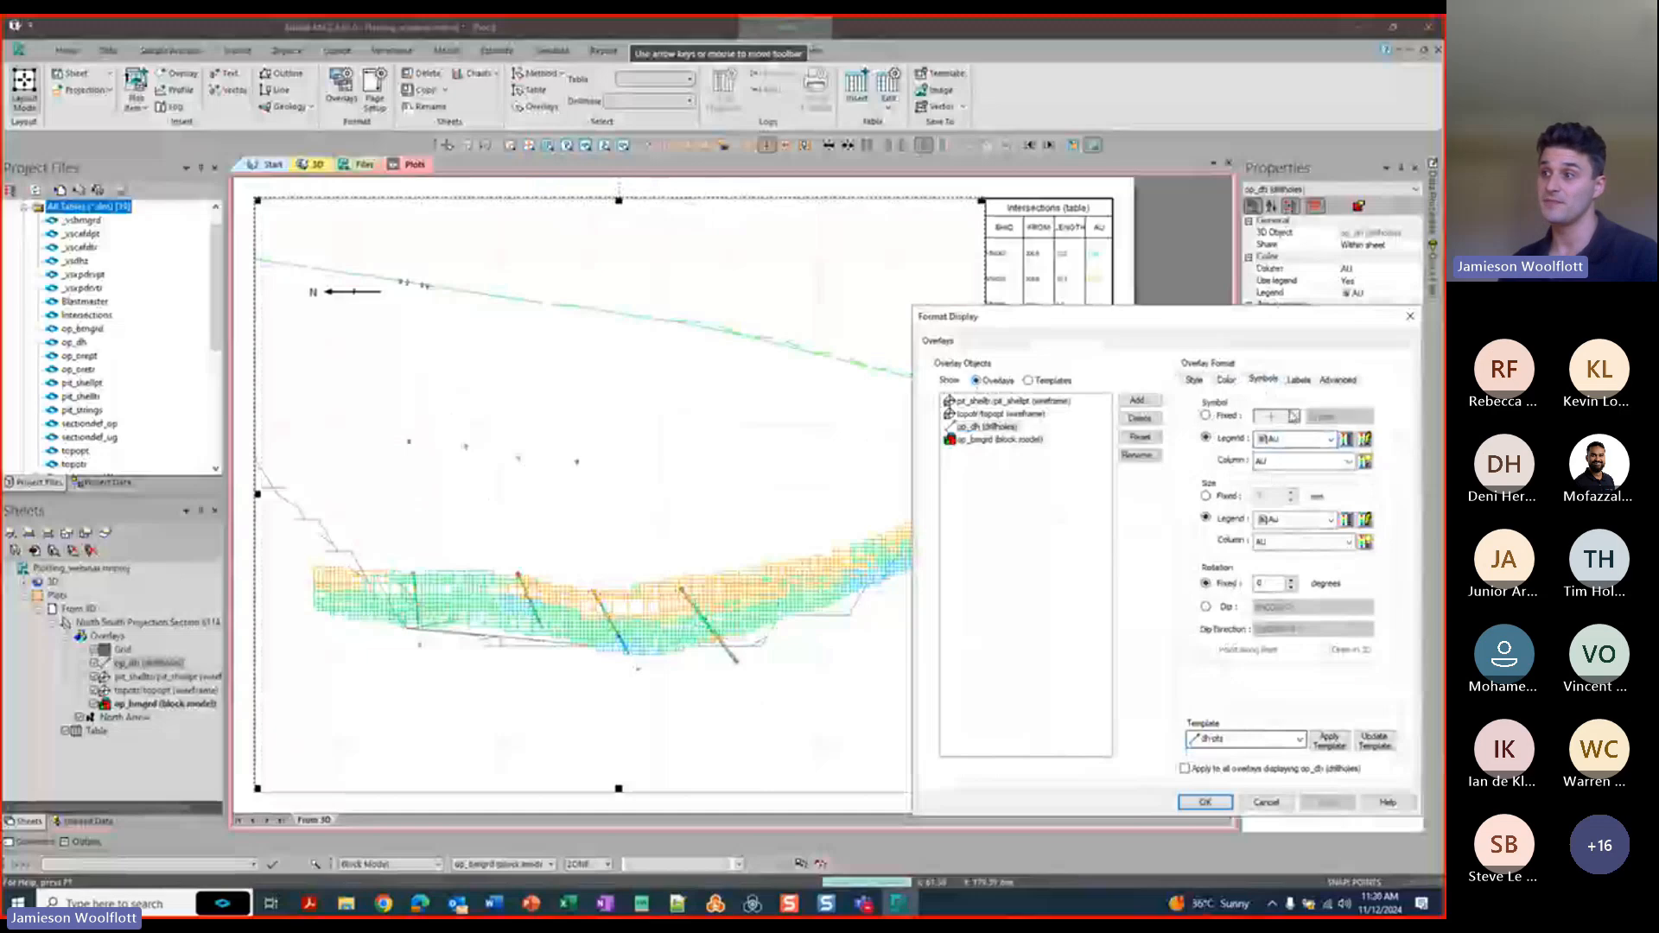
click(1331, 520)
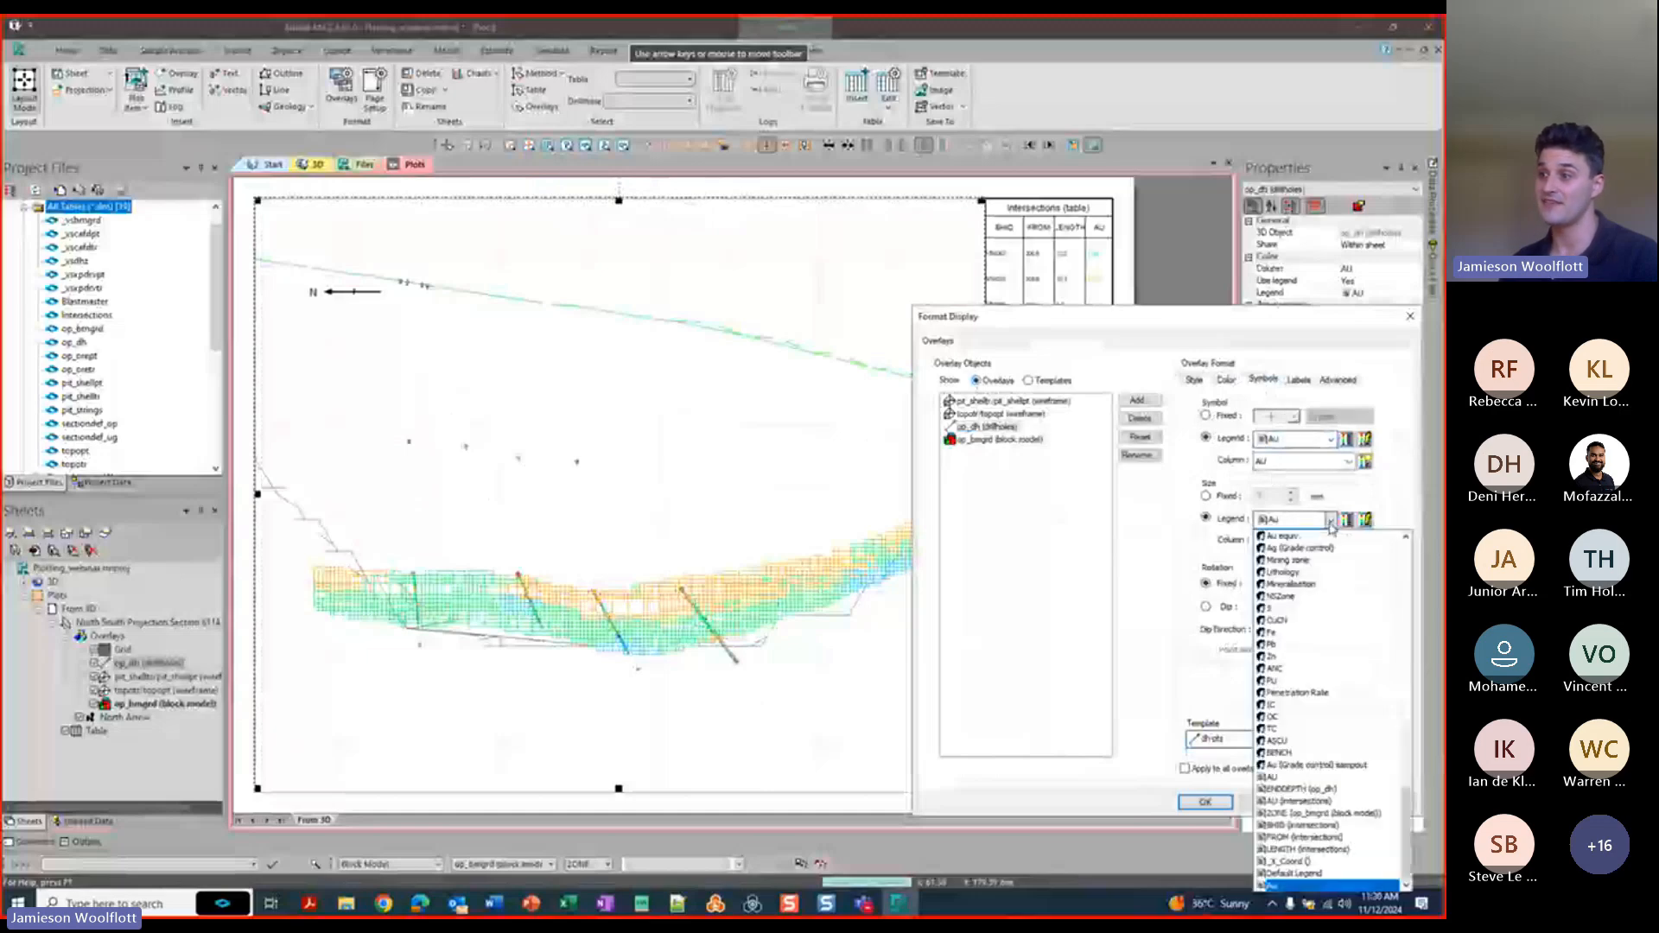
click(1301, 771)
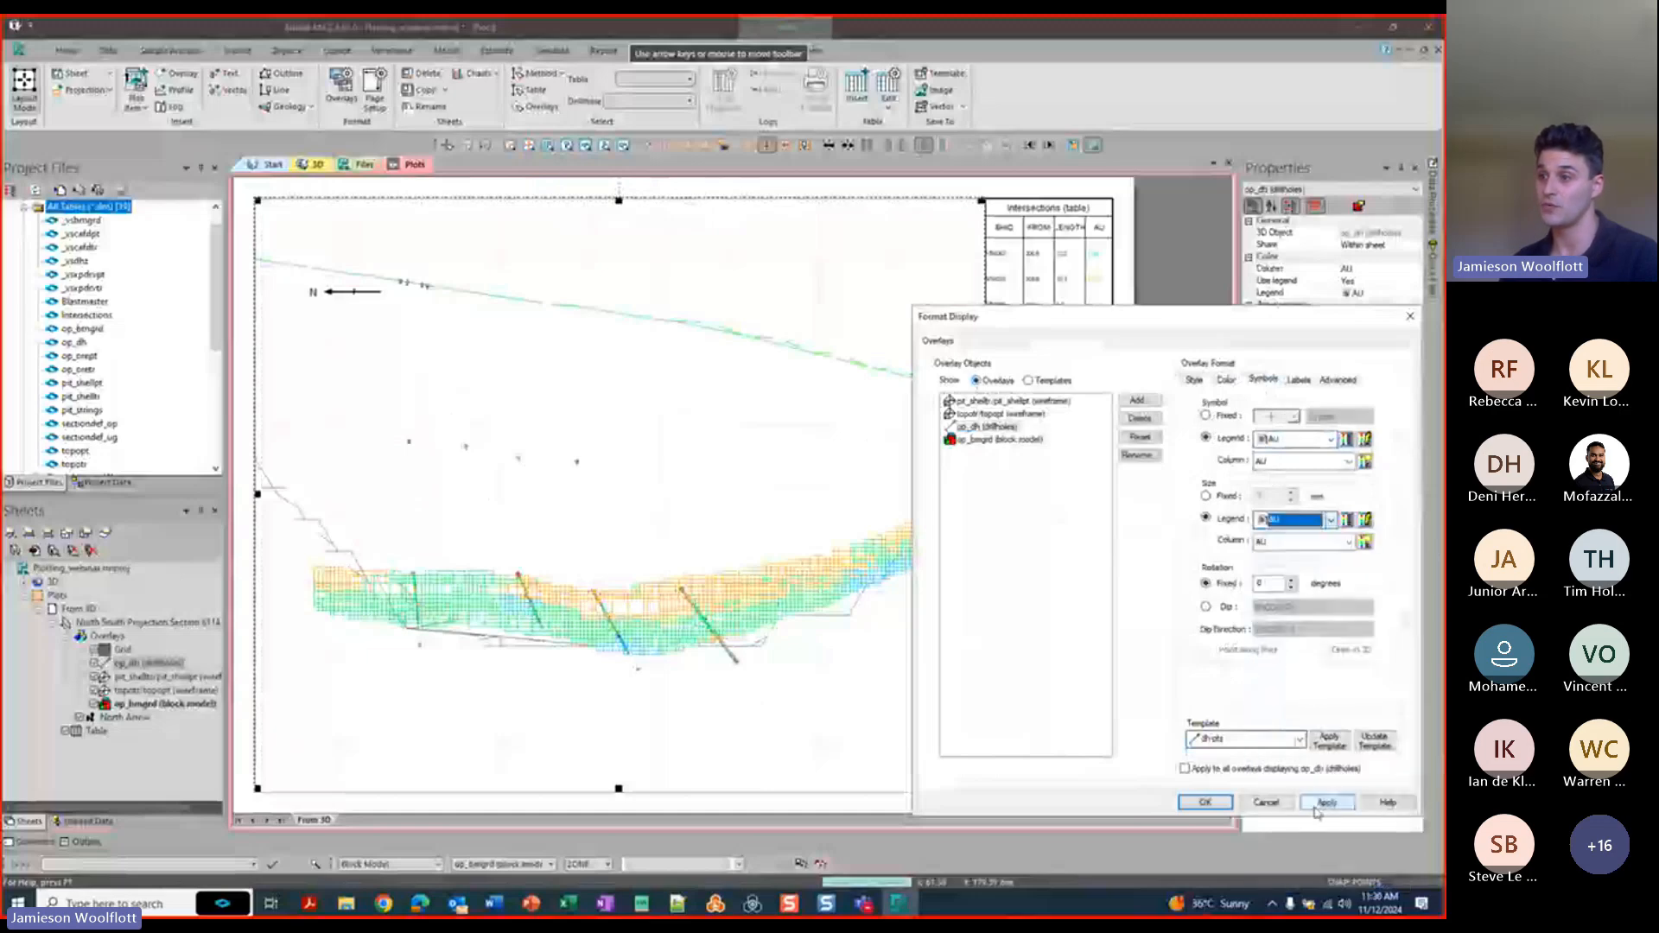
click(1319, 805)
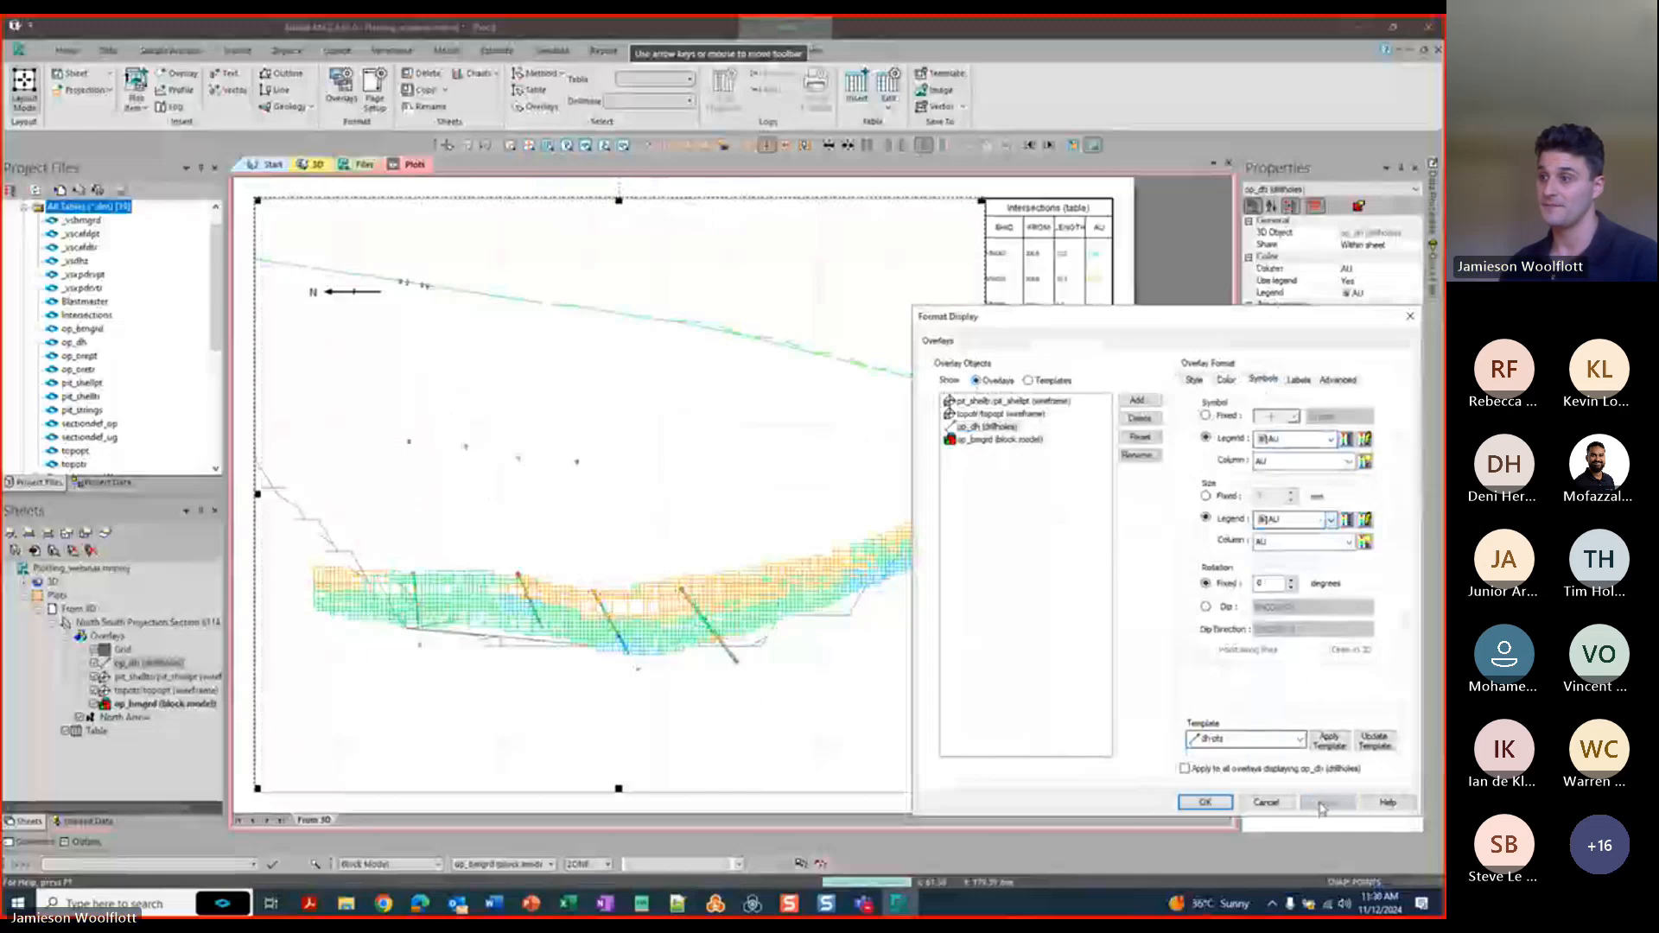
click(1345, 542)
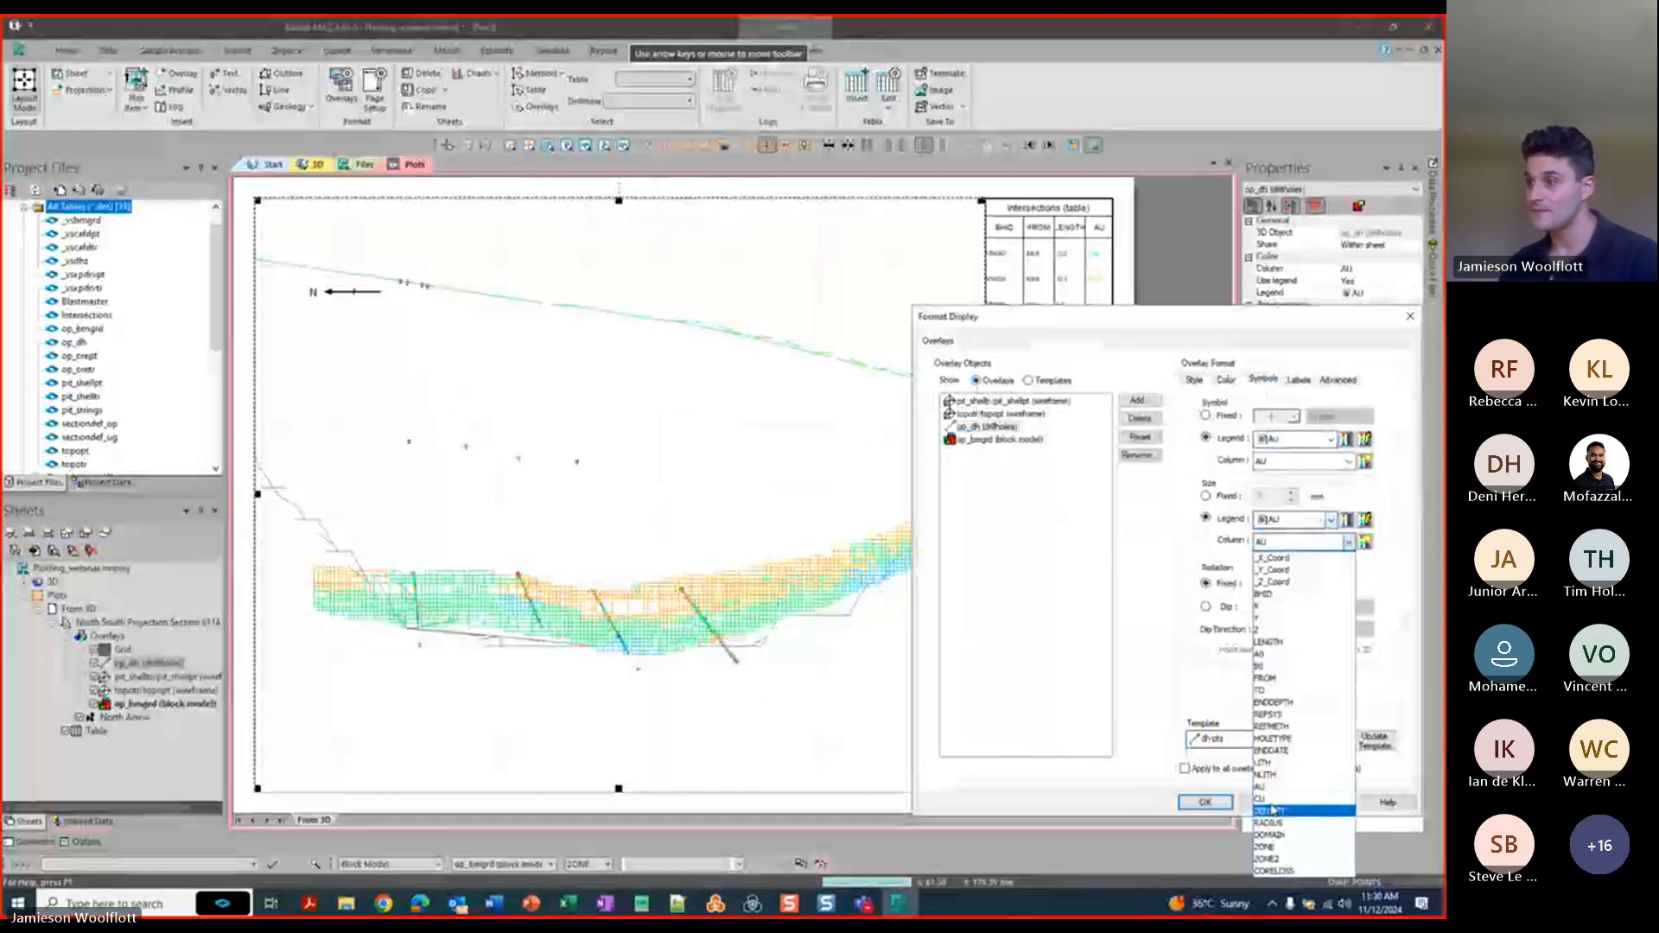
click(1304, 787)
click(1329, 803)
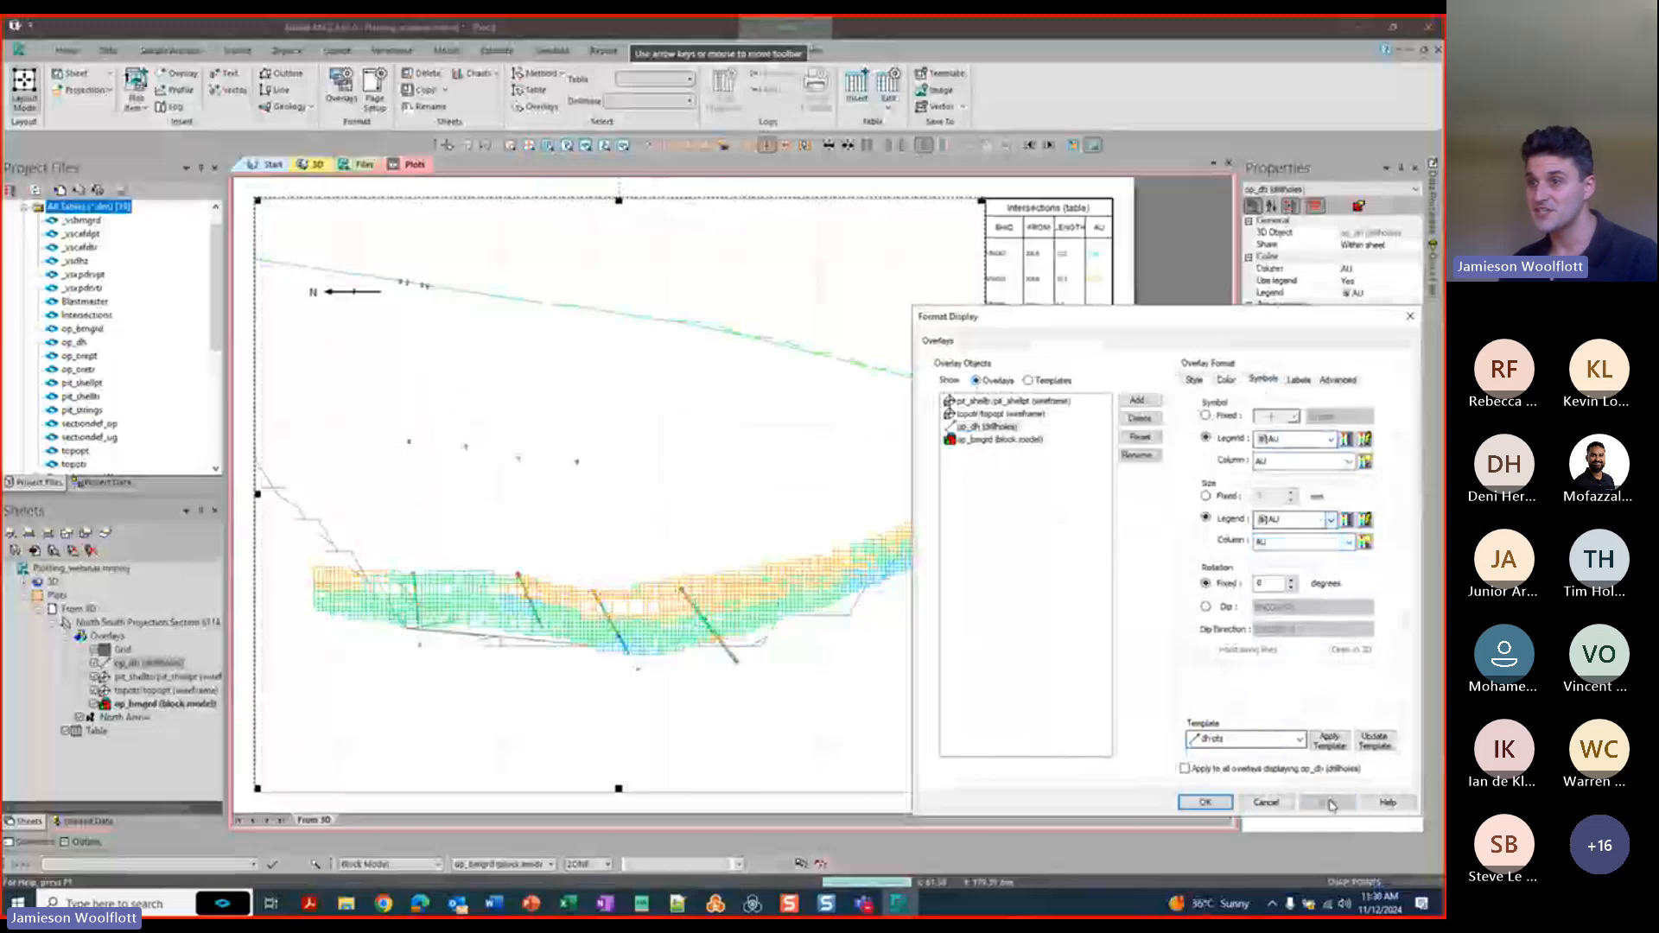
Try the Au legend for the op_dh symbol size, switch back to the AU legend and apply it.
click(1331, 519)
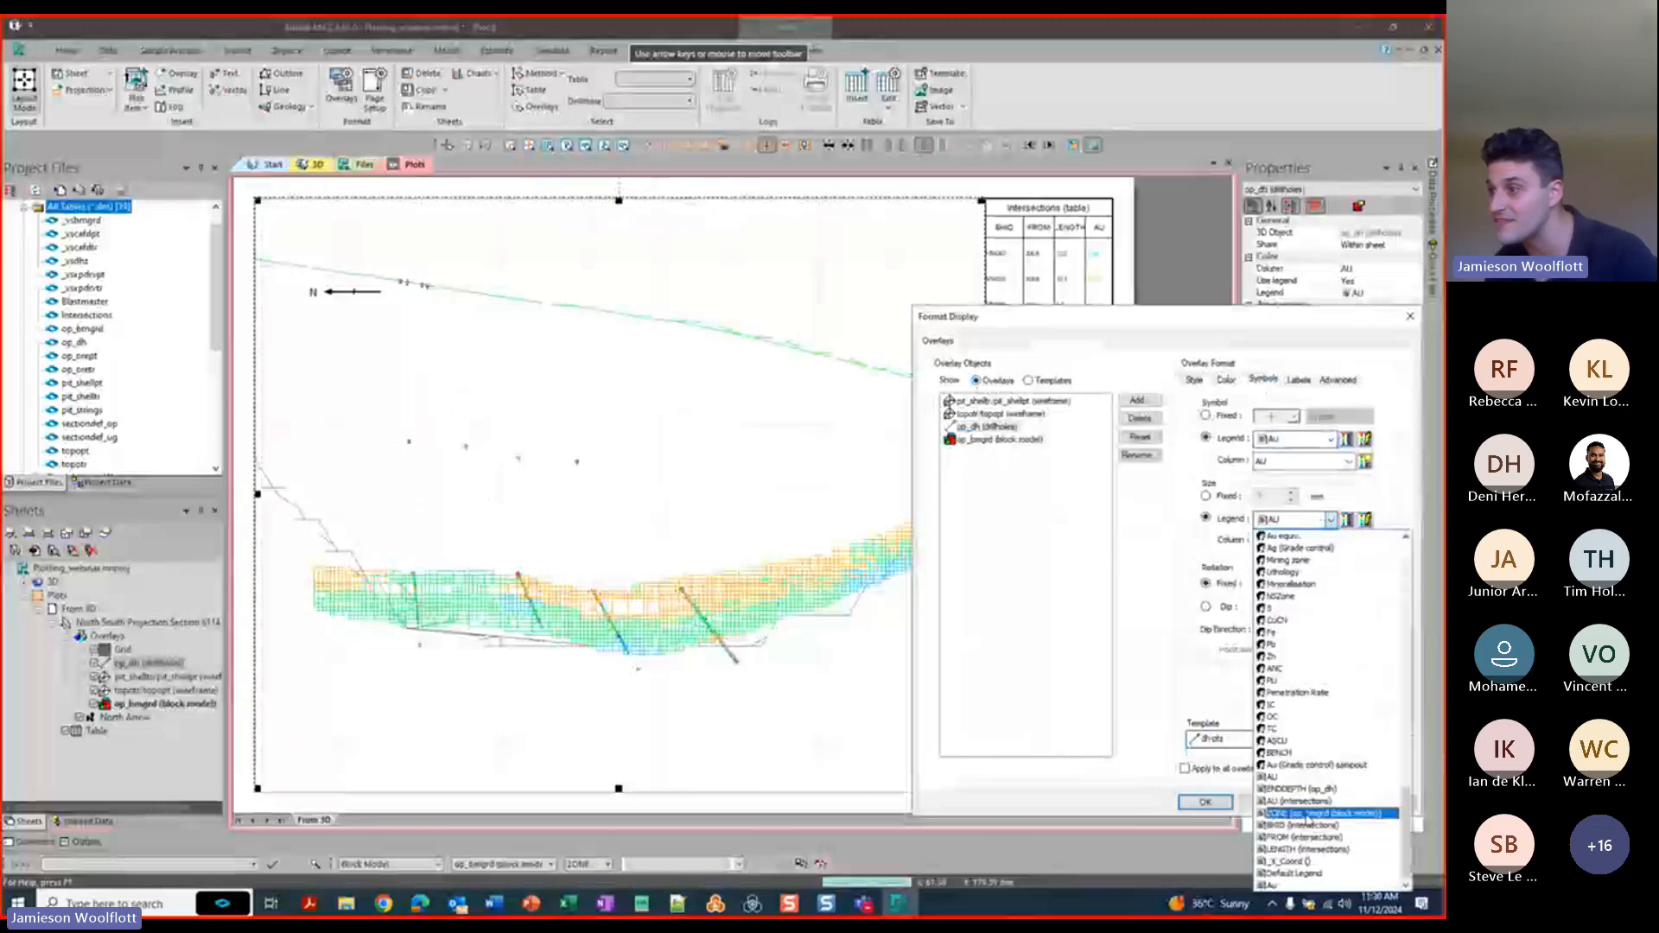
click(1309, 802)
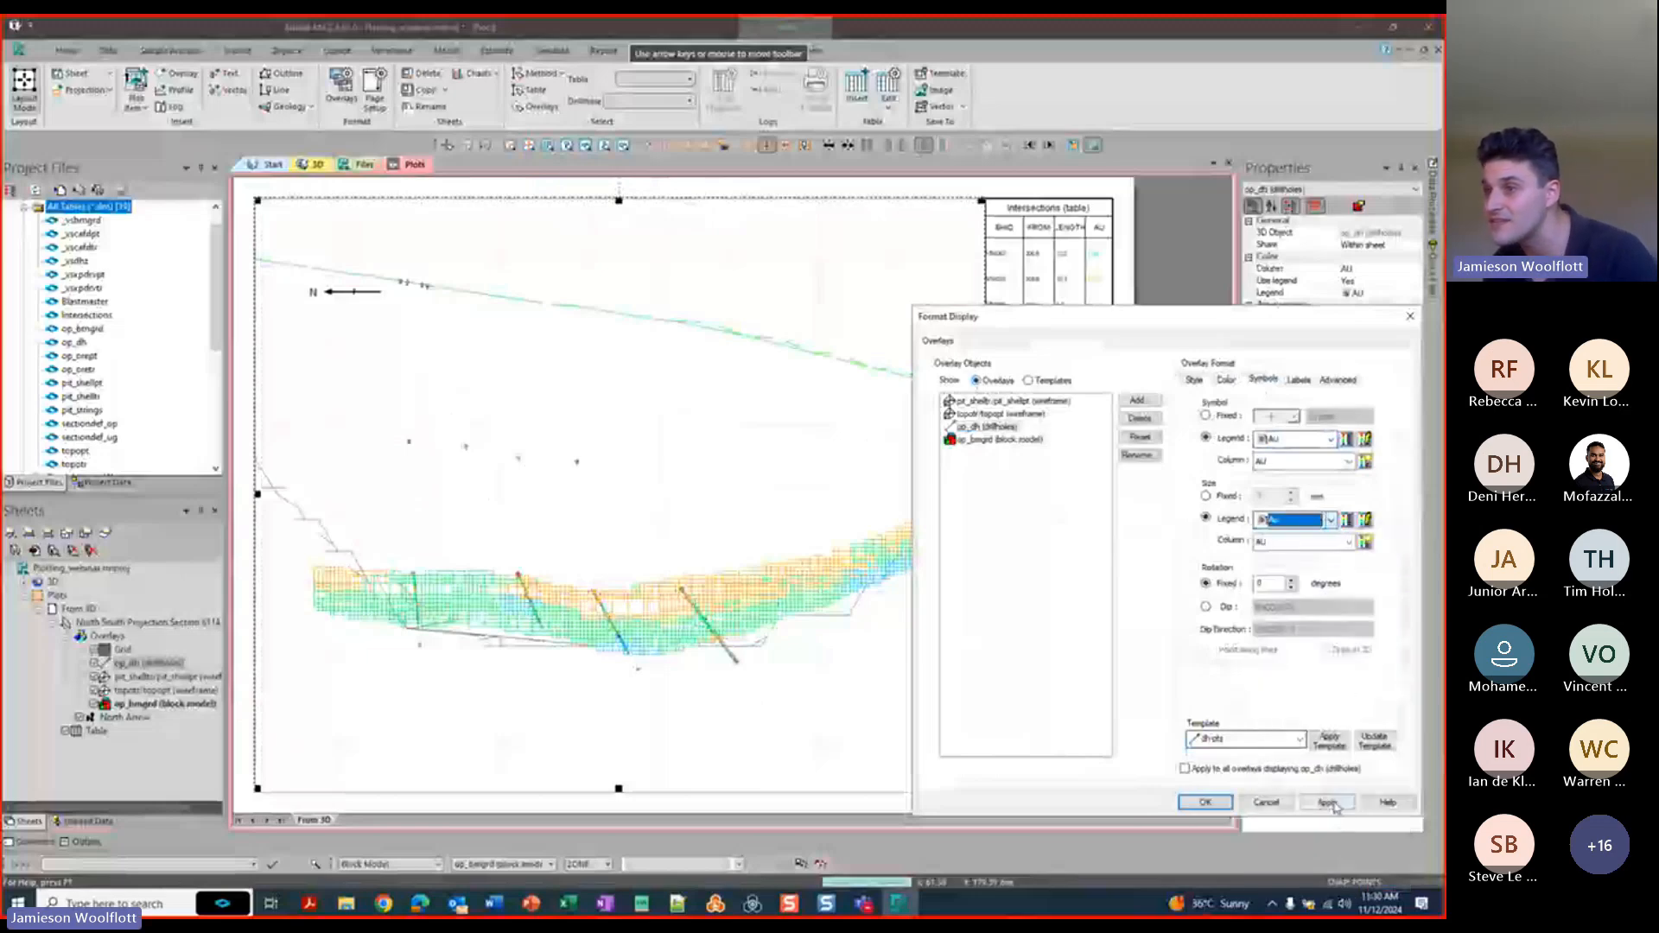
click(1335, 805)
click(1331, 519)
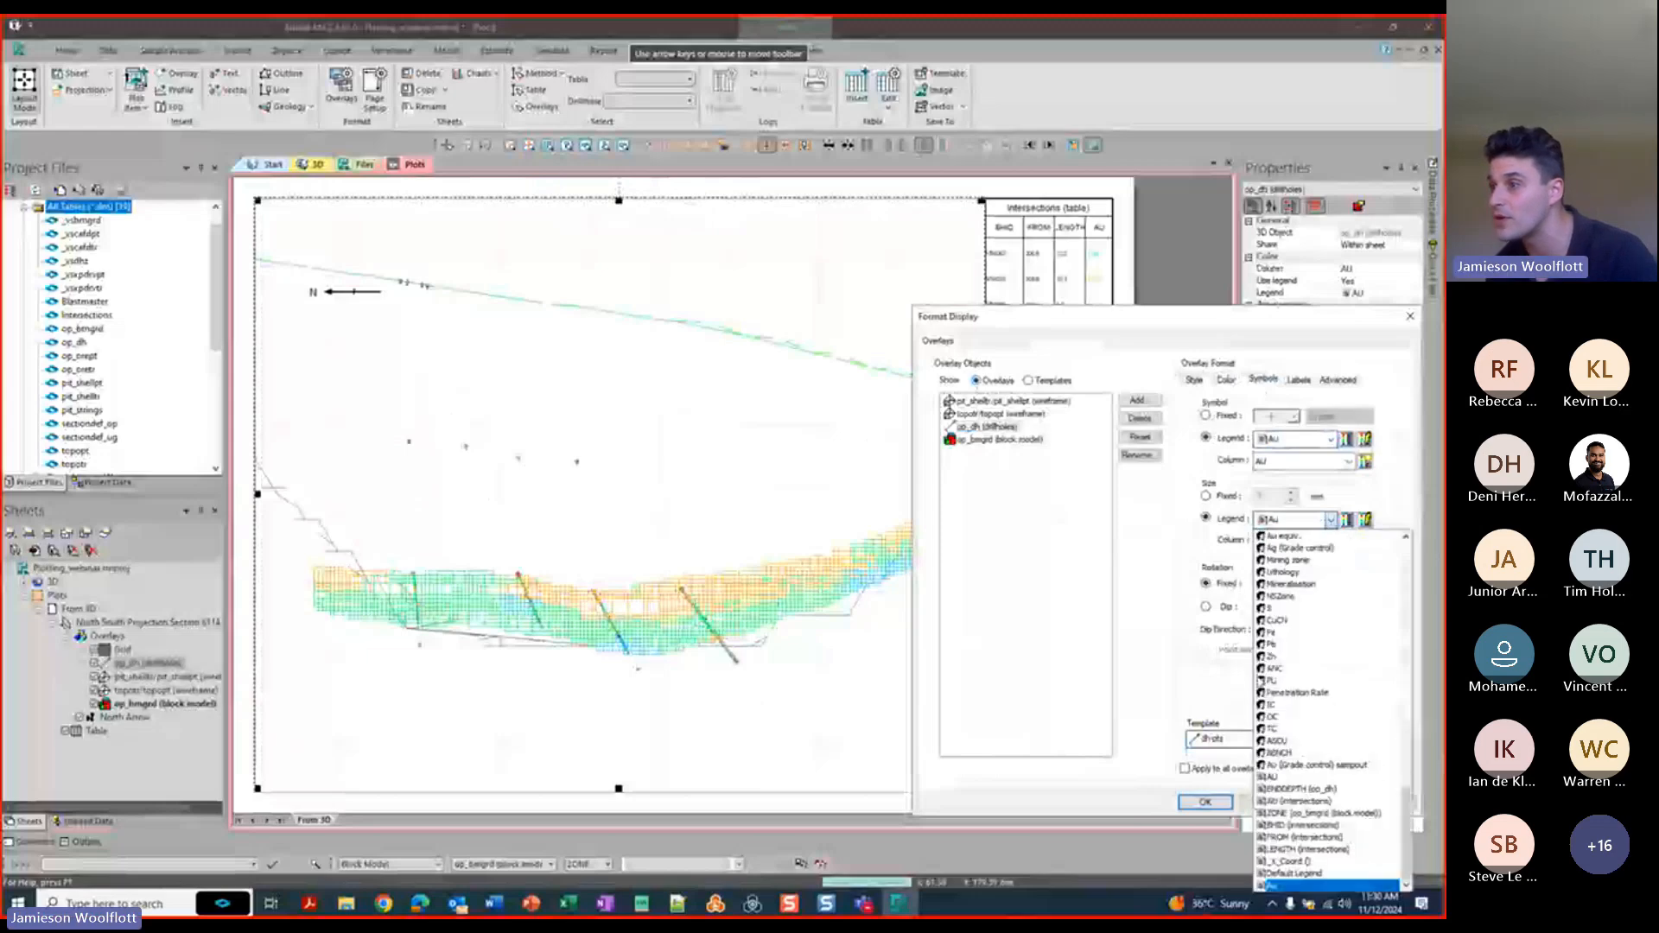
click(1296, 778)
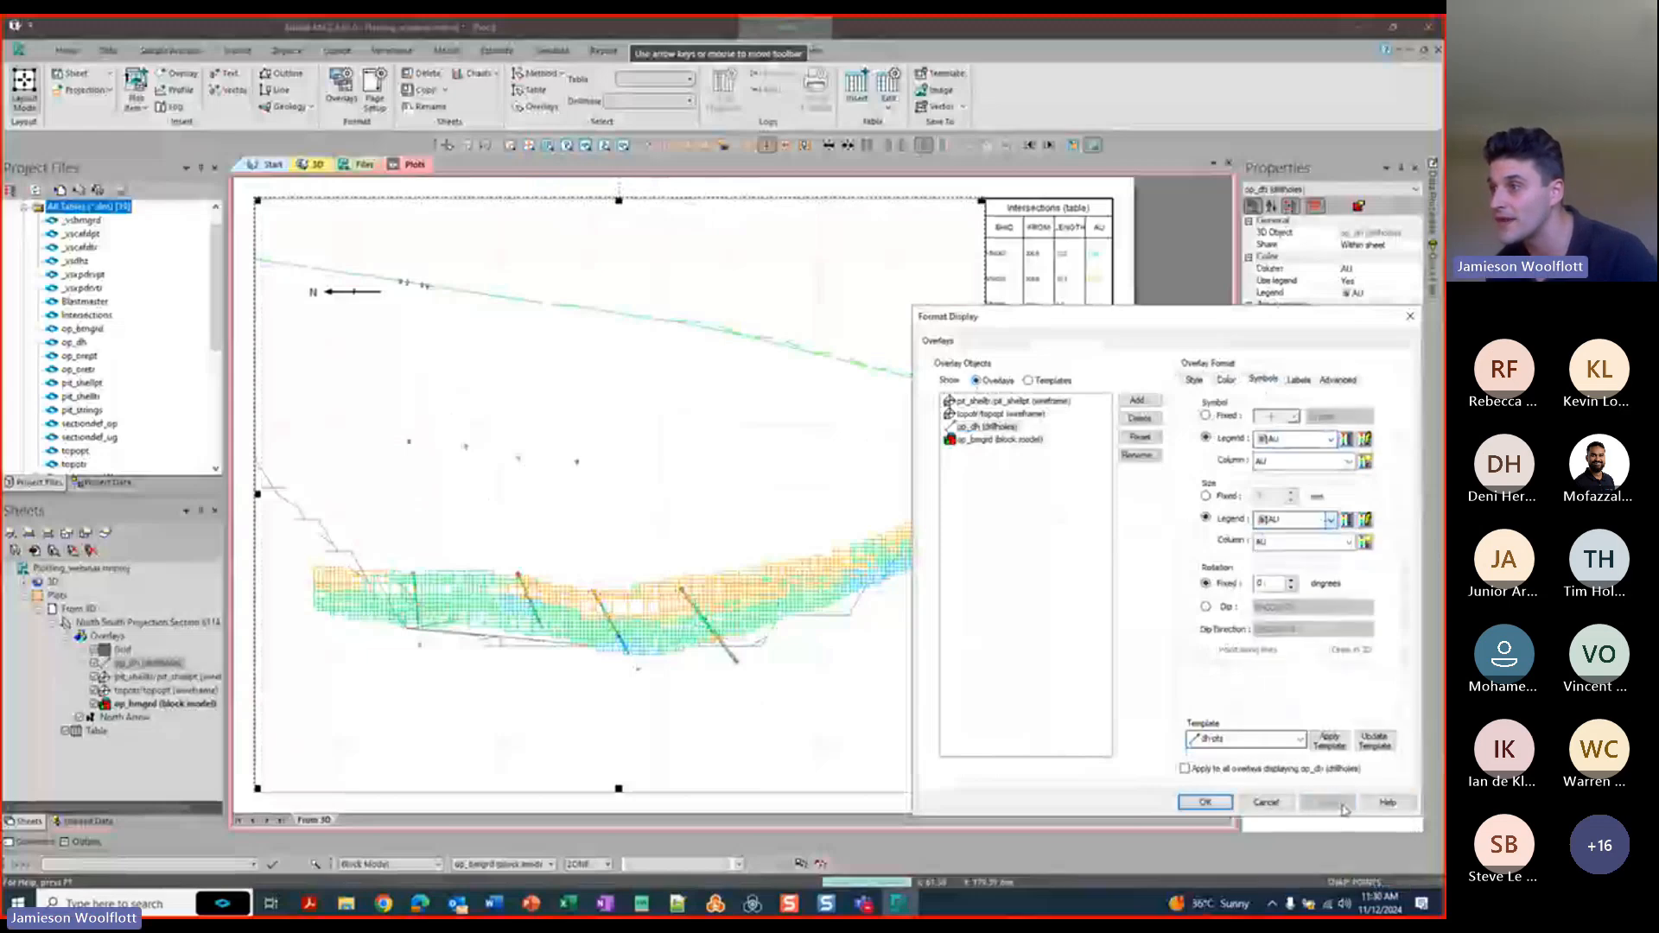
click(1330, 803)
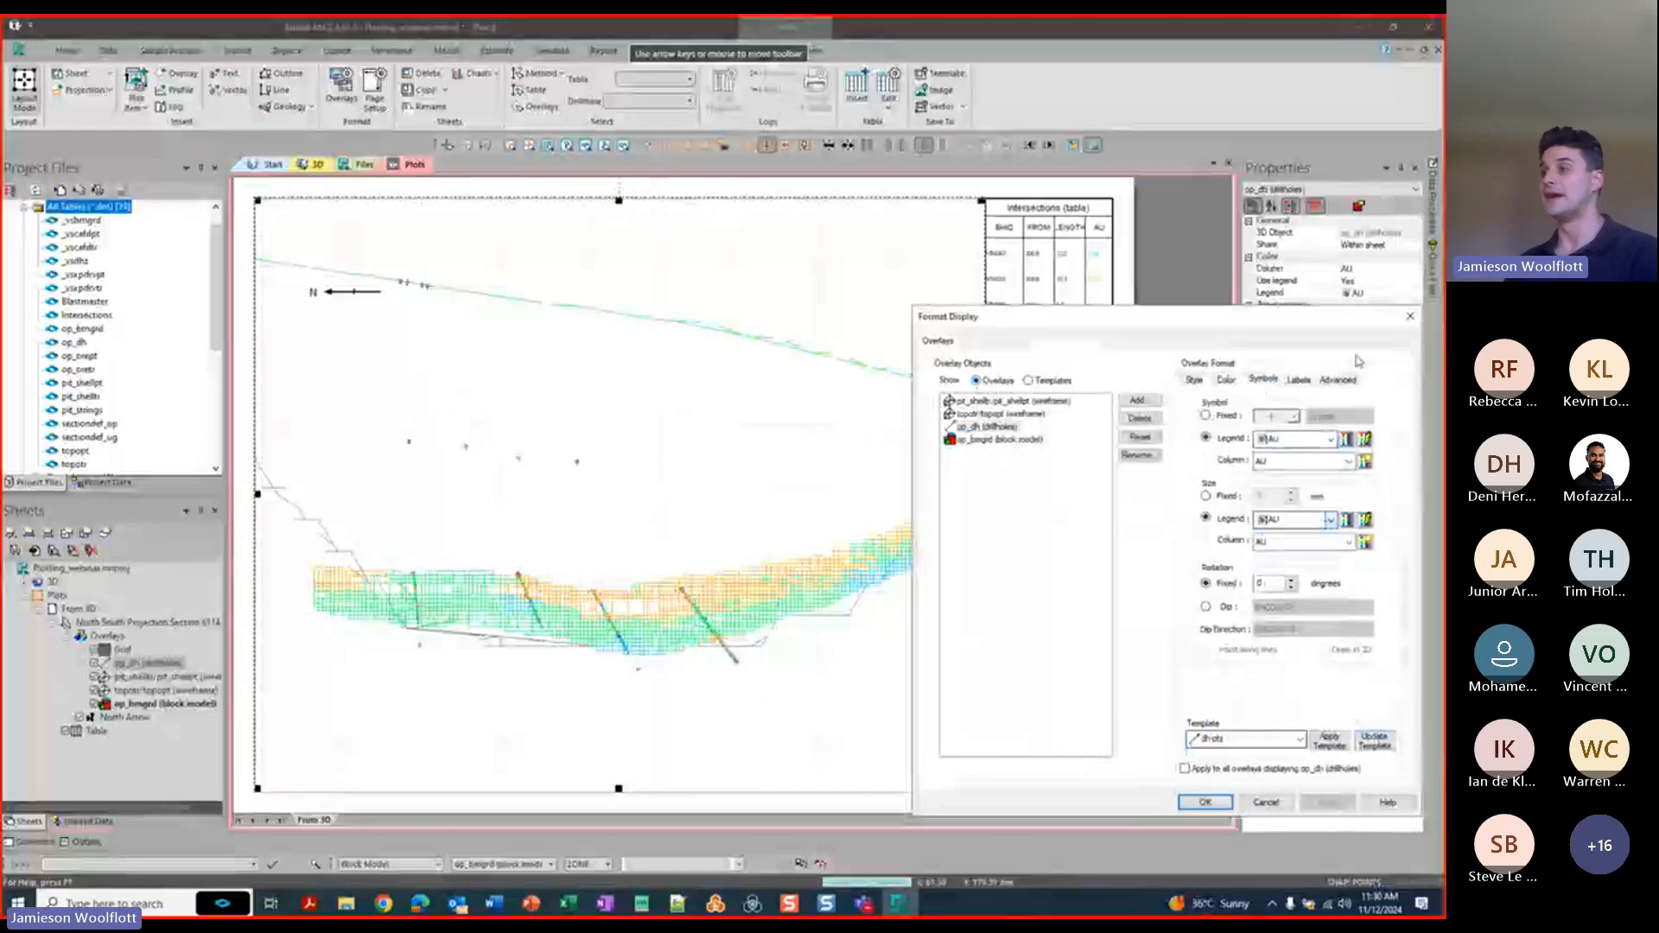
Open the label settings of the op_dh (drillholes) overlay.
click(1303, 384)
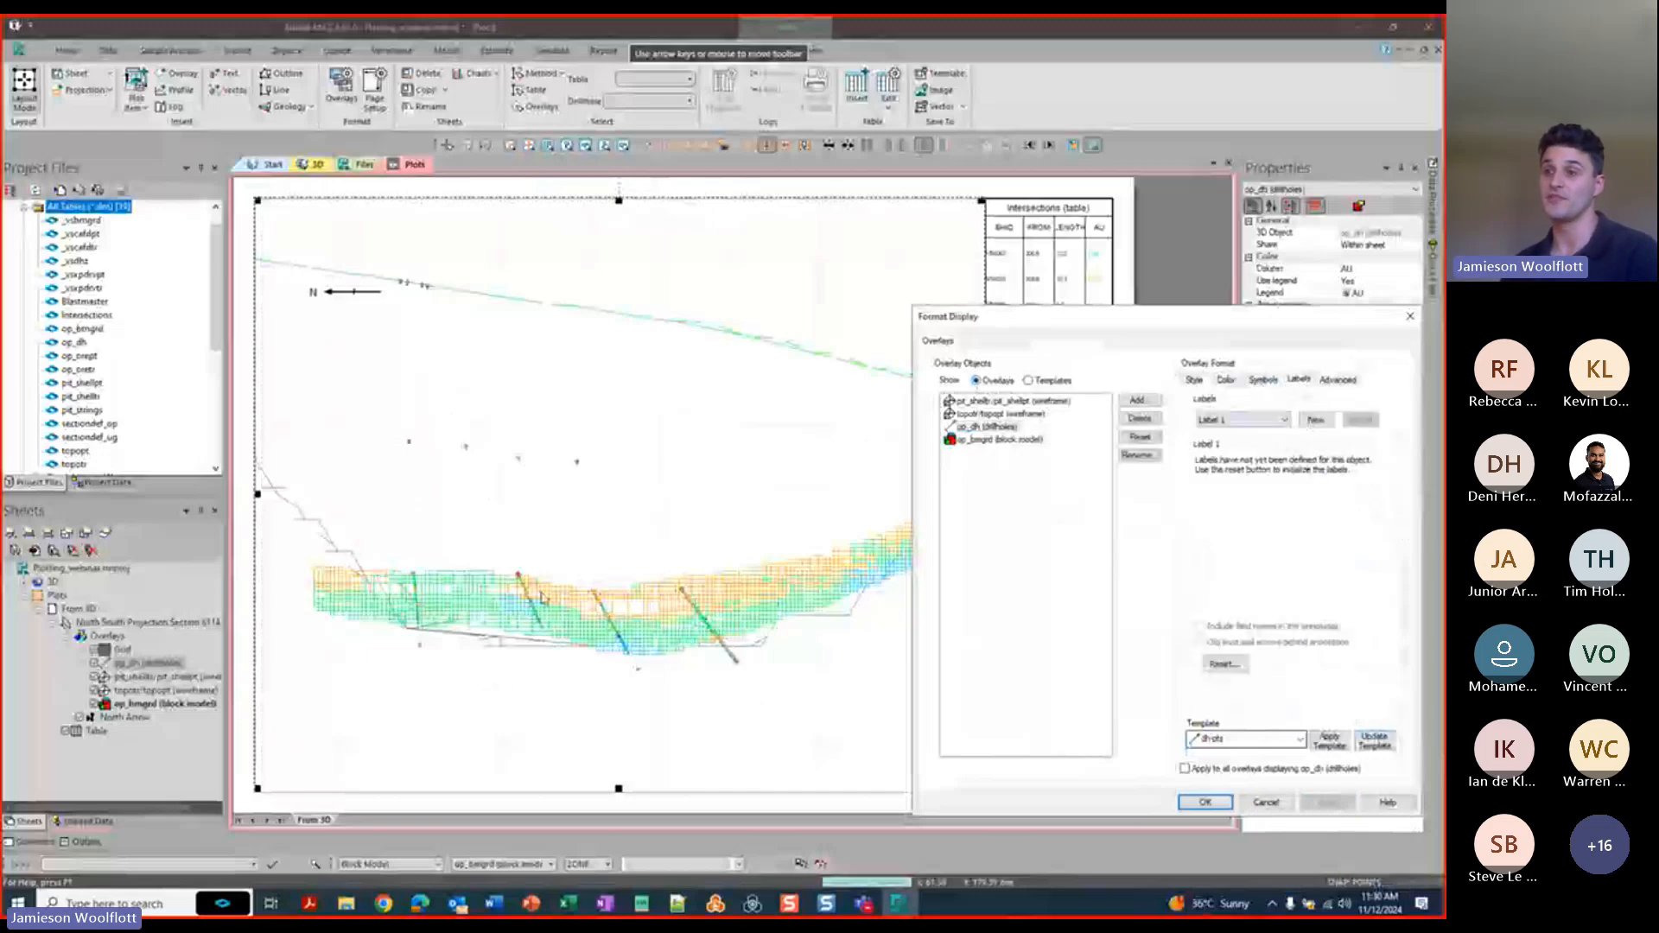
Add a new label to the op_dh drillholes overlay and initialize Label 1 with the AU field as its content.
click(1313, 422)
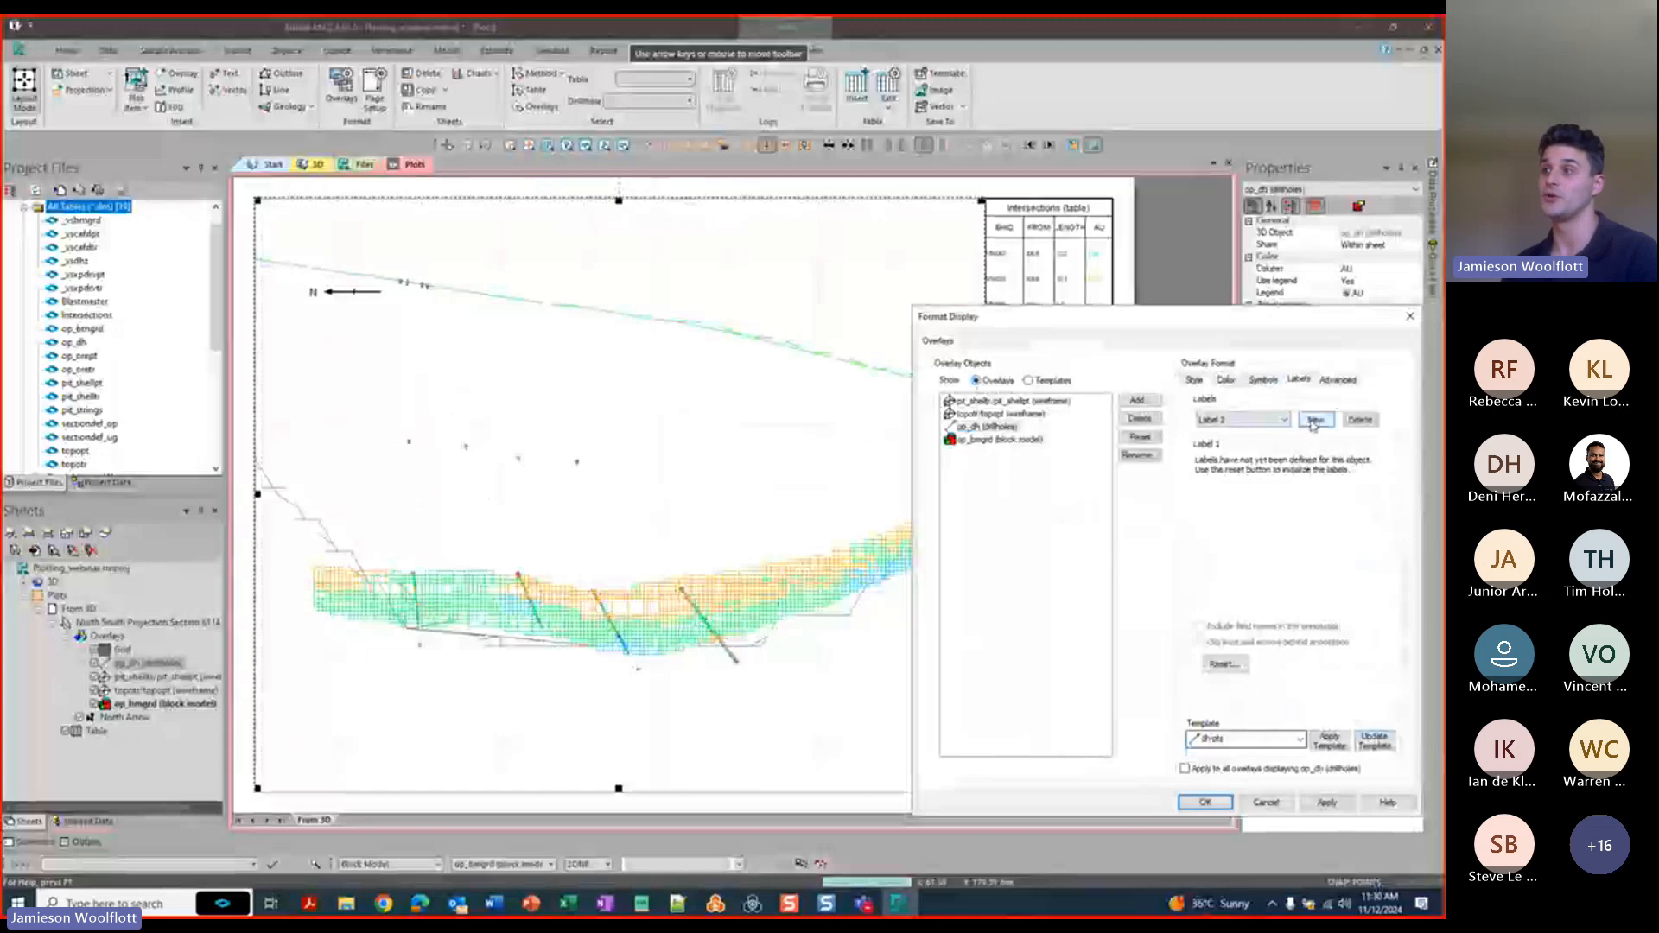
click(1283, 421)
click(1243, 435)
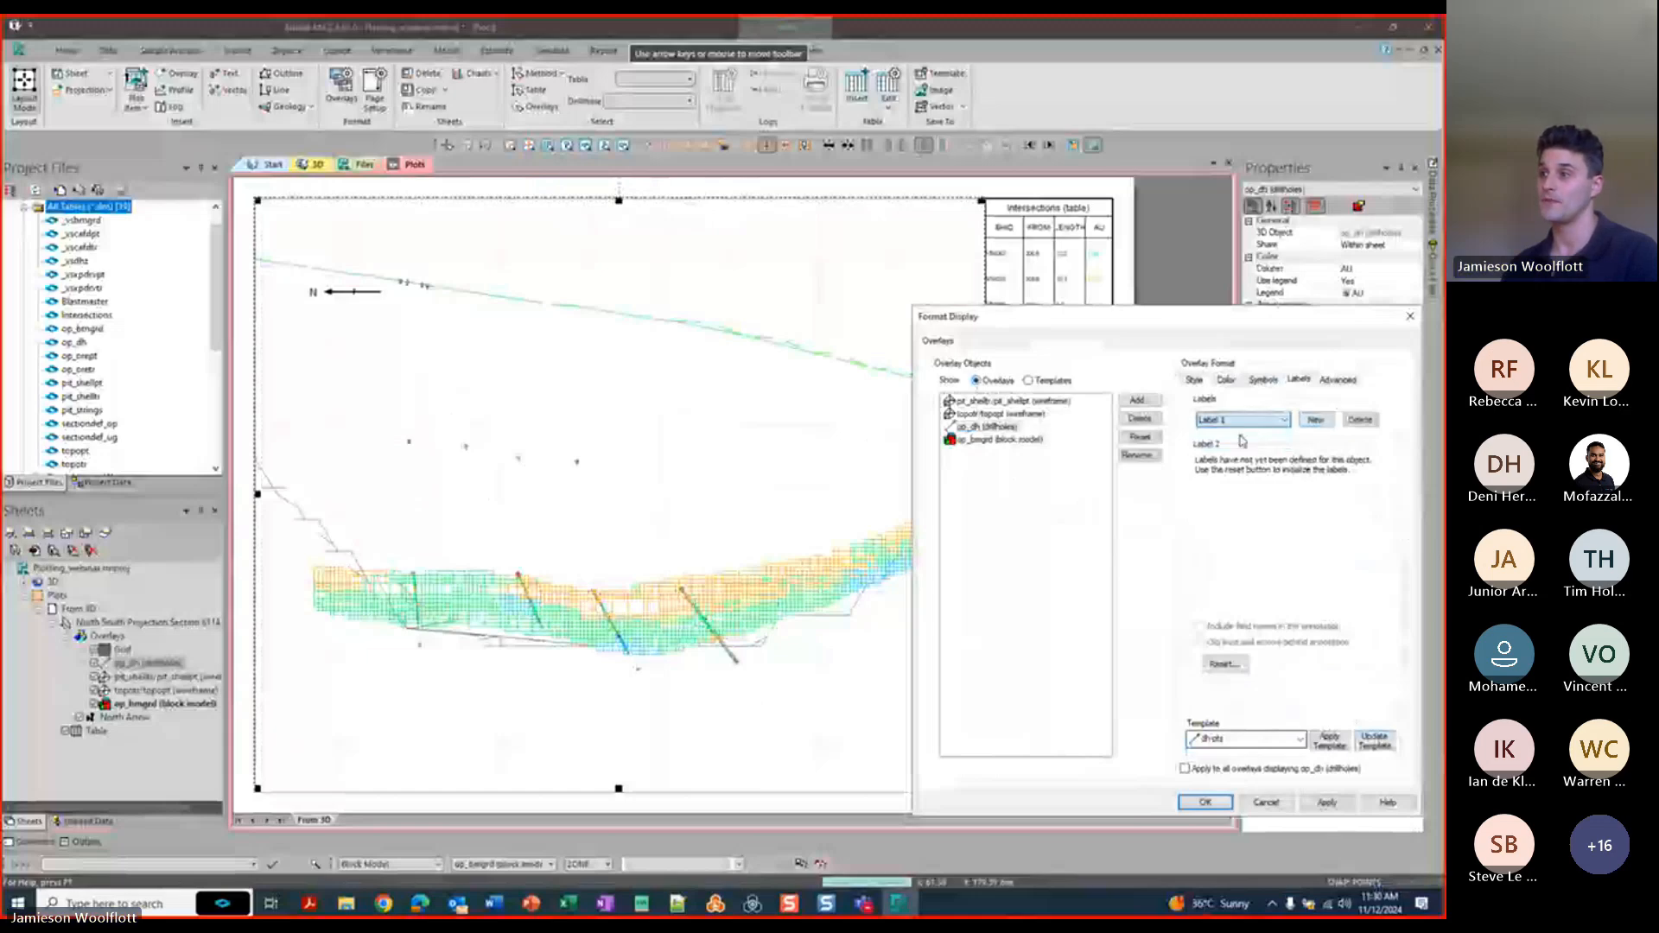
click(1225, 665)
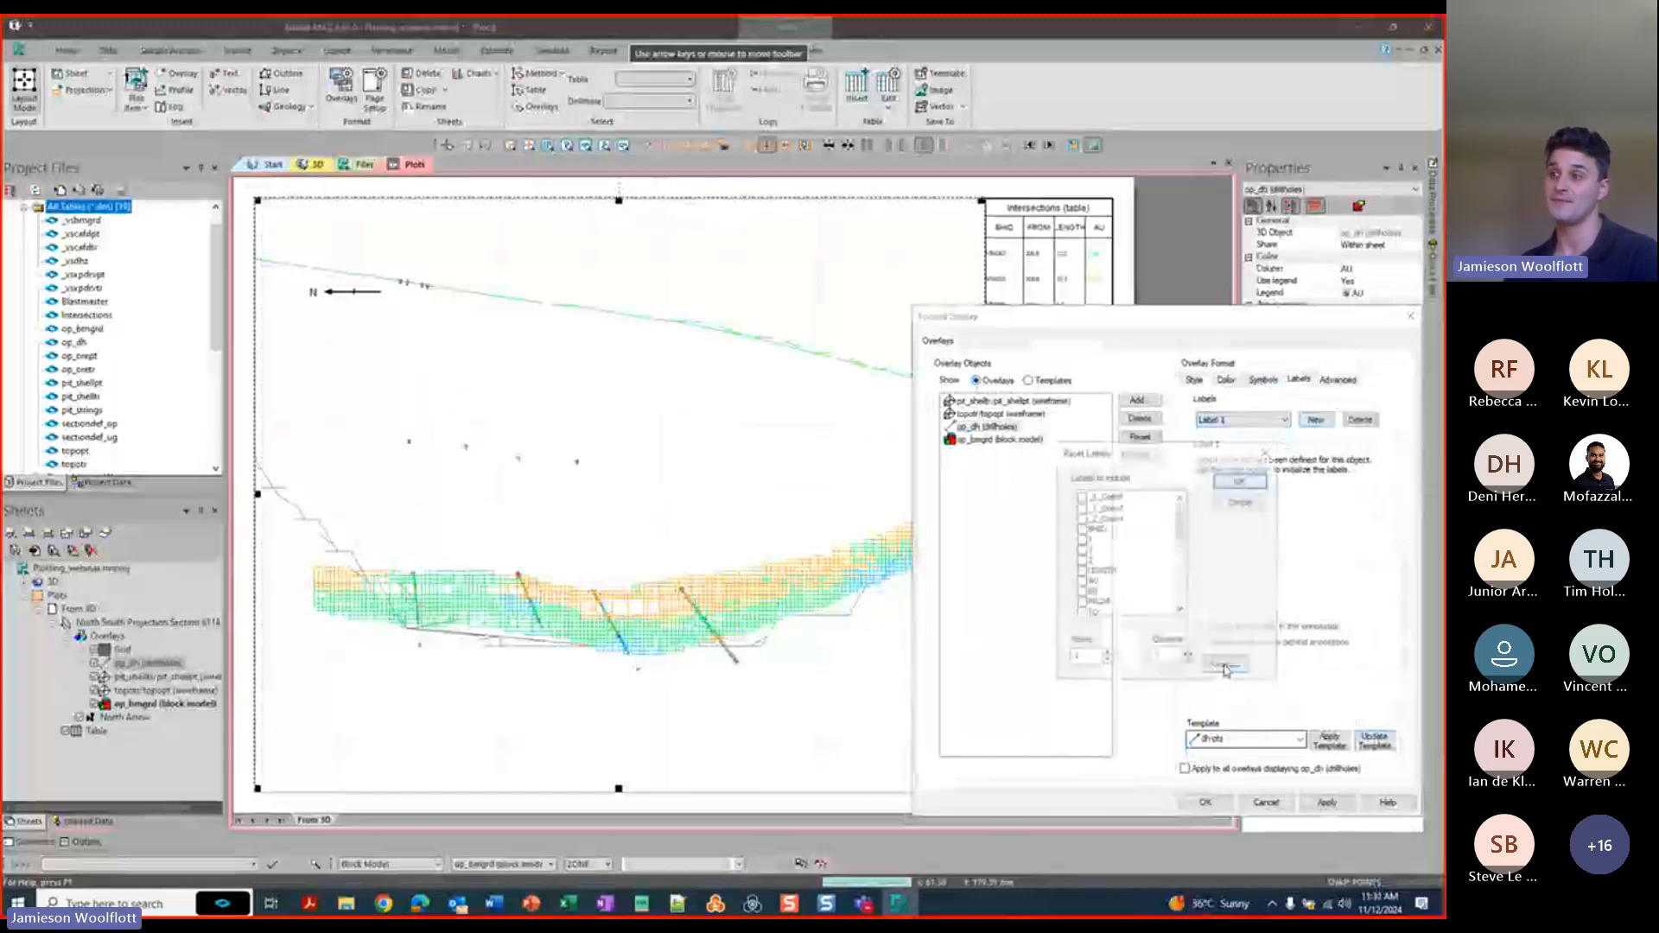
scroll(1125, 553, down, 6)
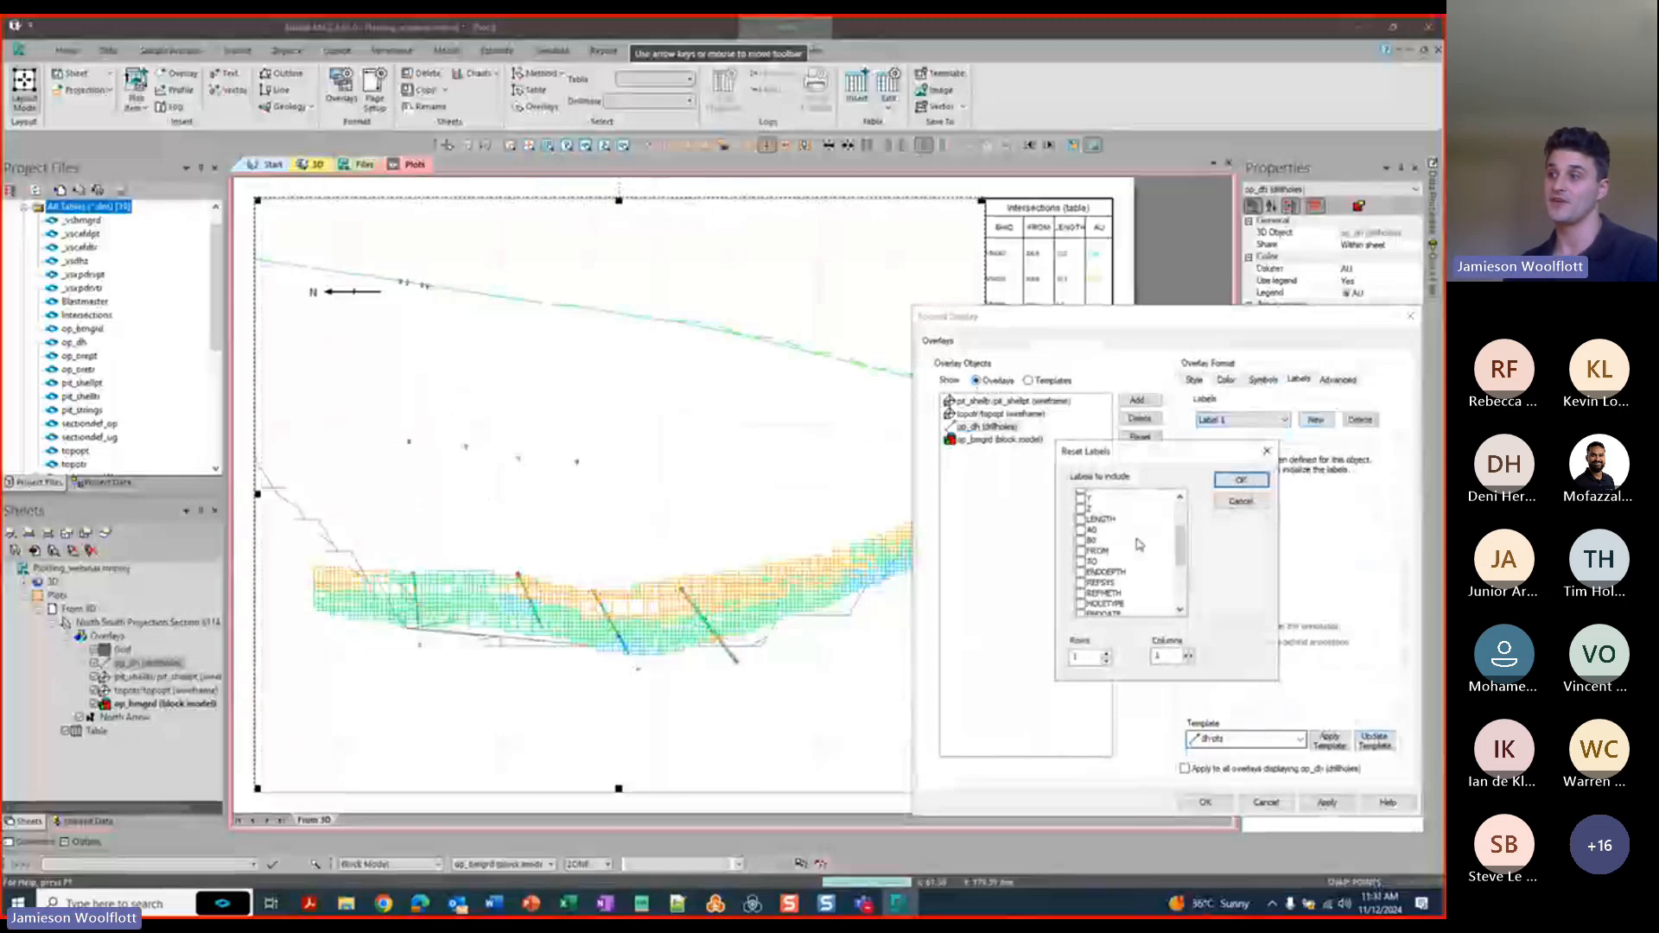
click(1087, 569)
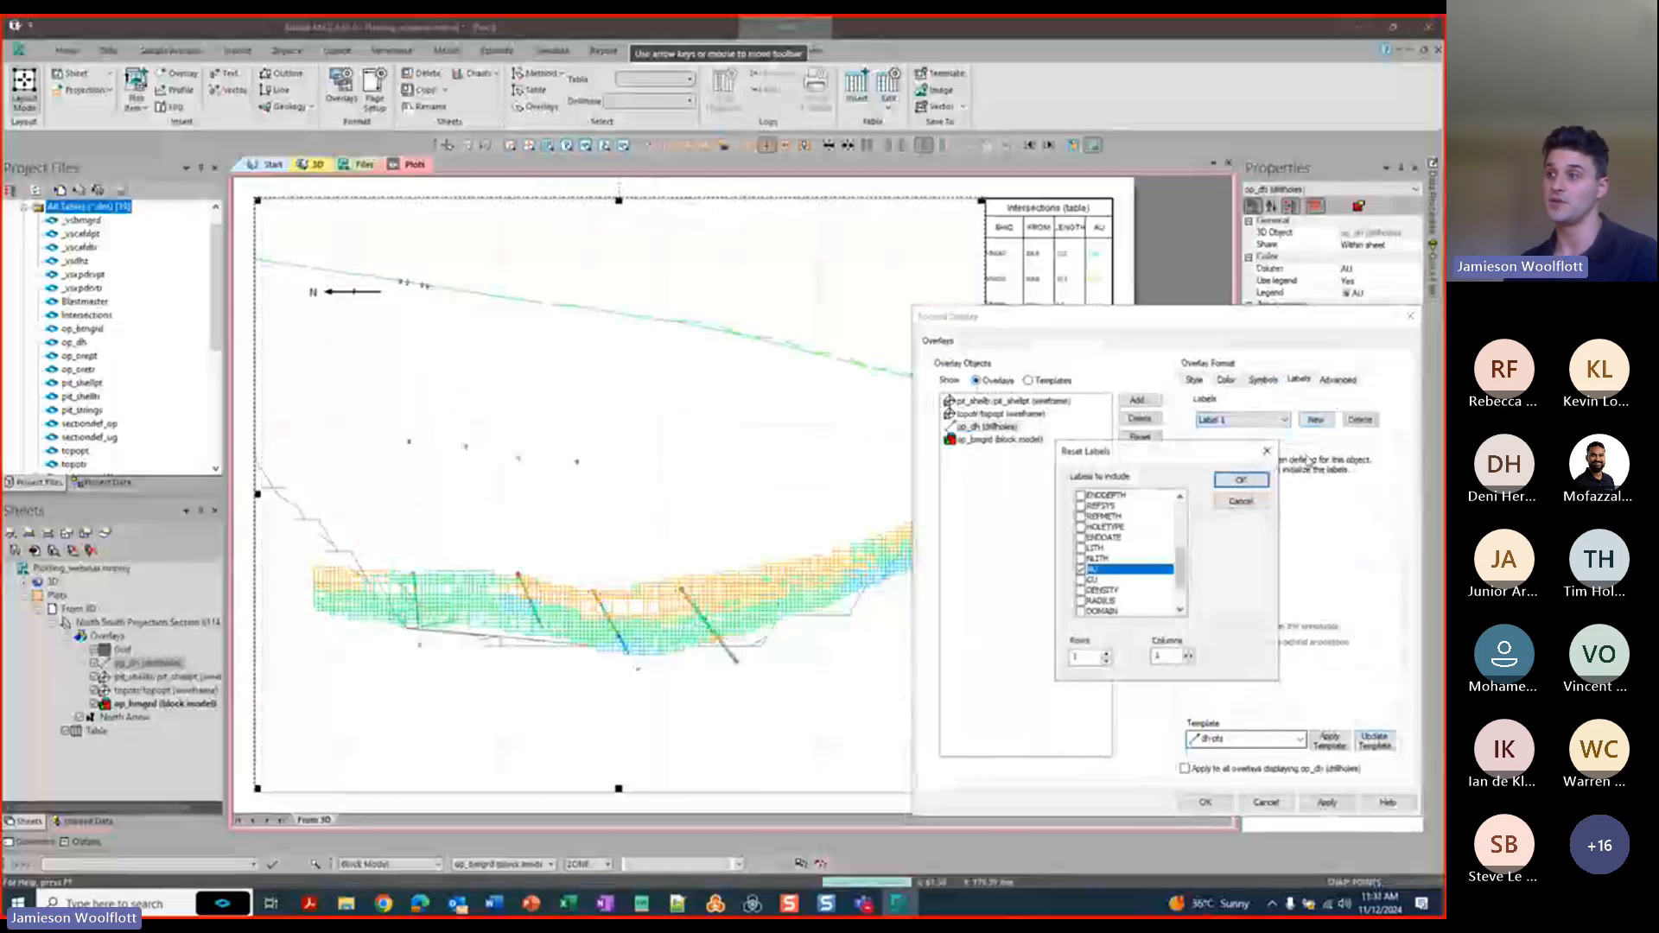
click(1267, 451)
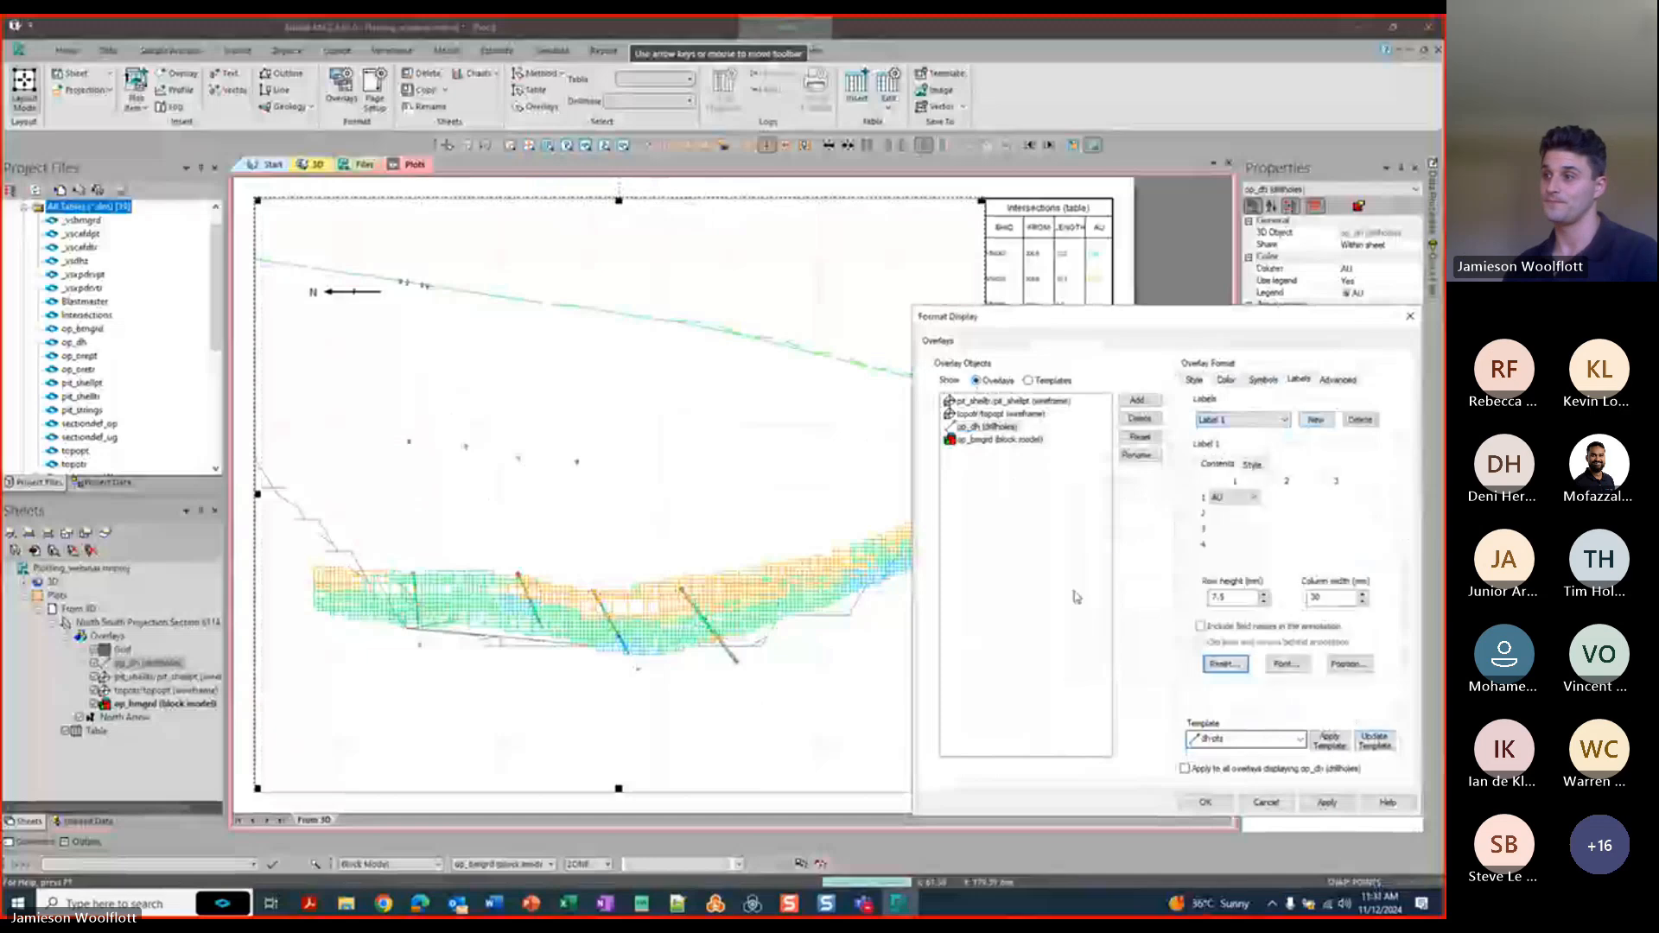
click(1254, 505)
click(1258, 515)
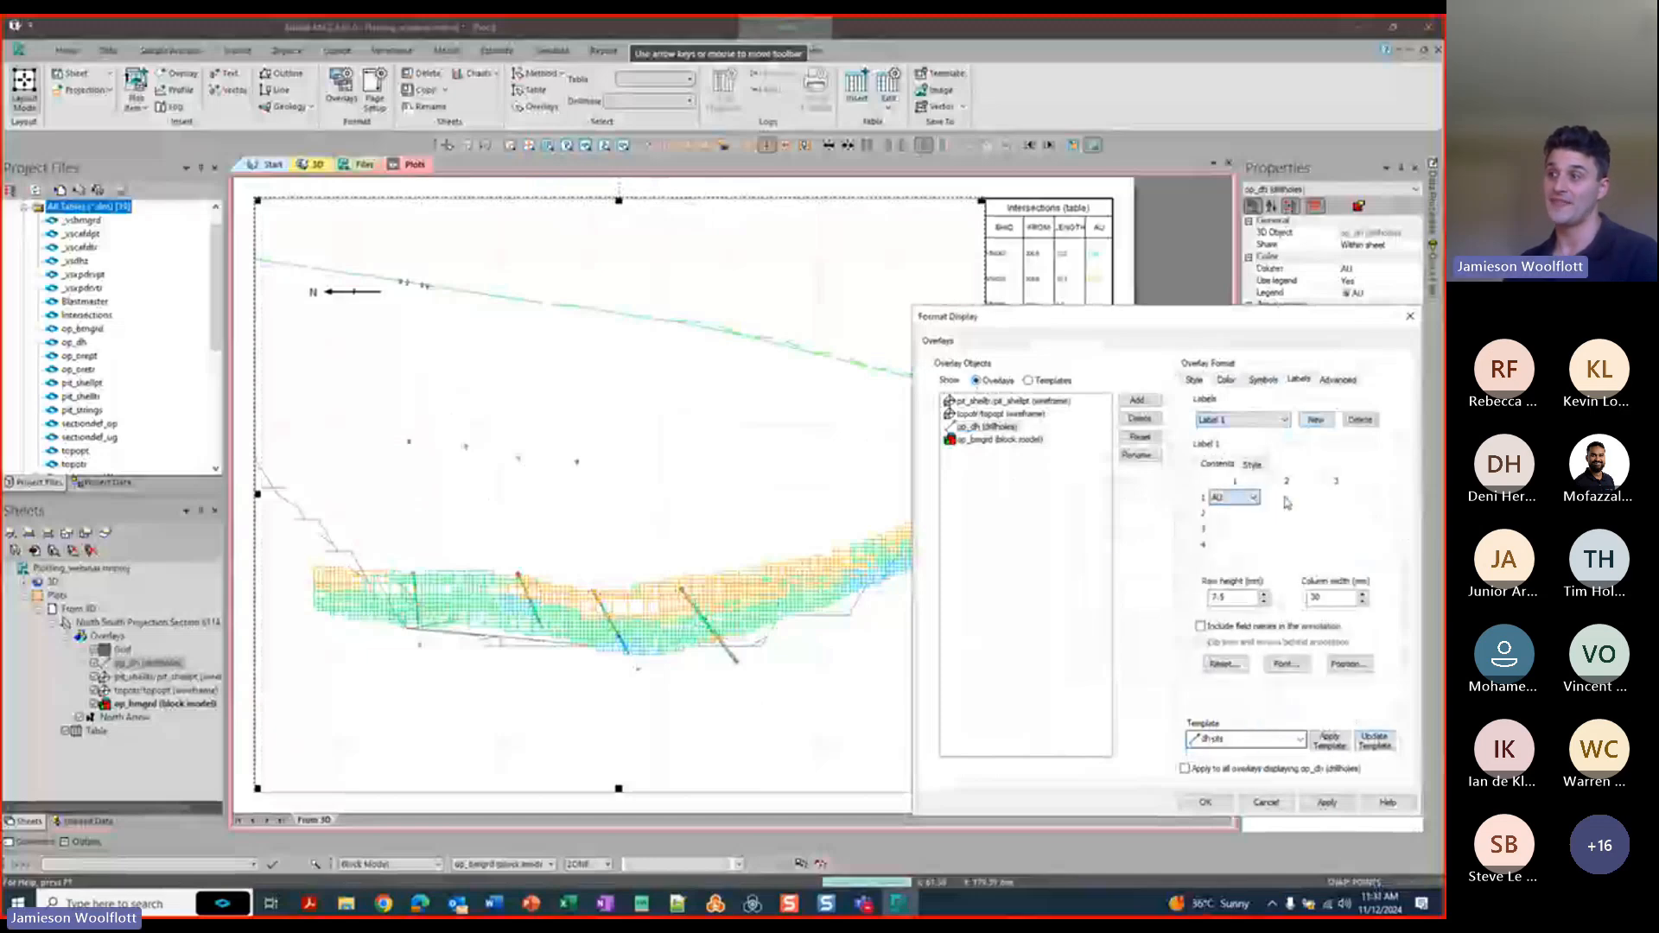
Change the font size of the drillhole overlay's AU label.
click(1297, 666)
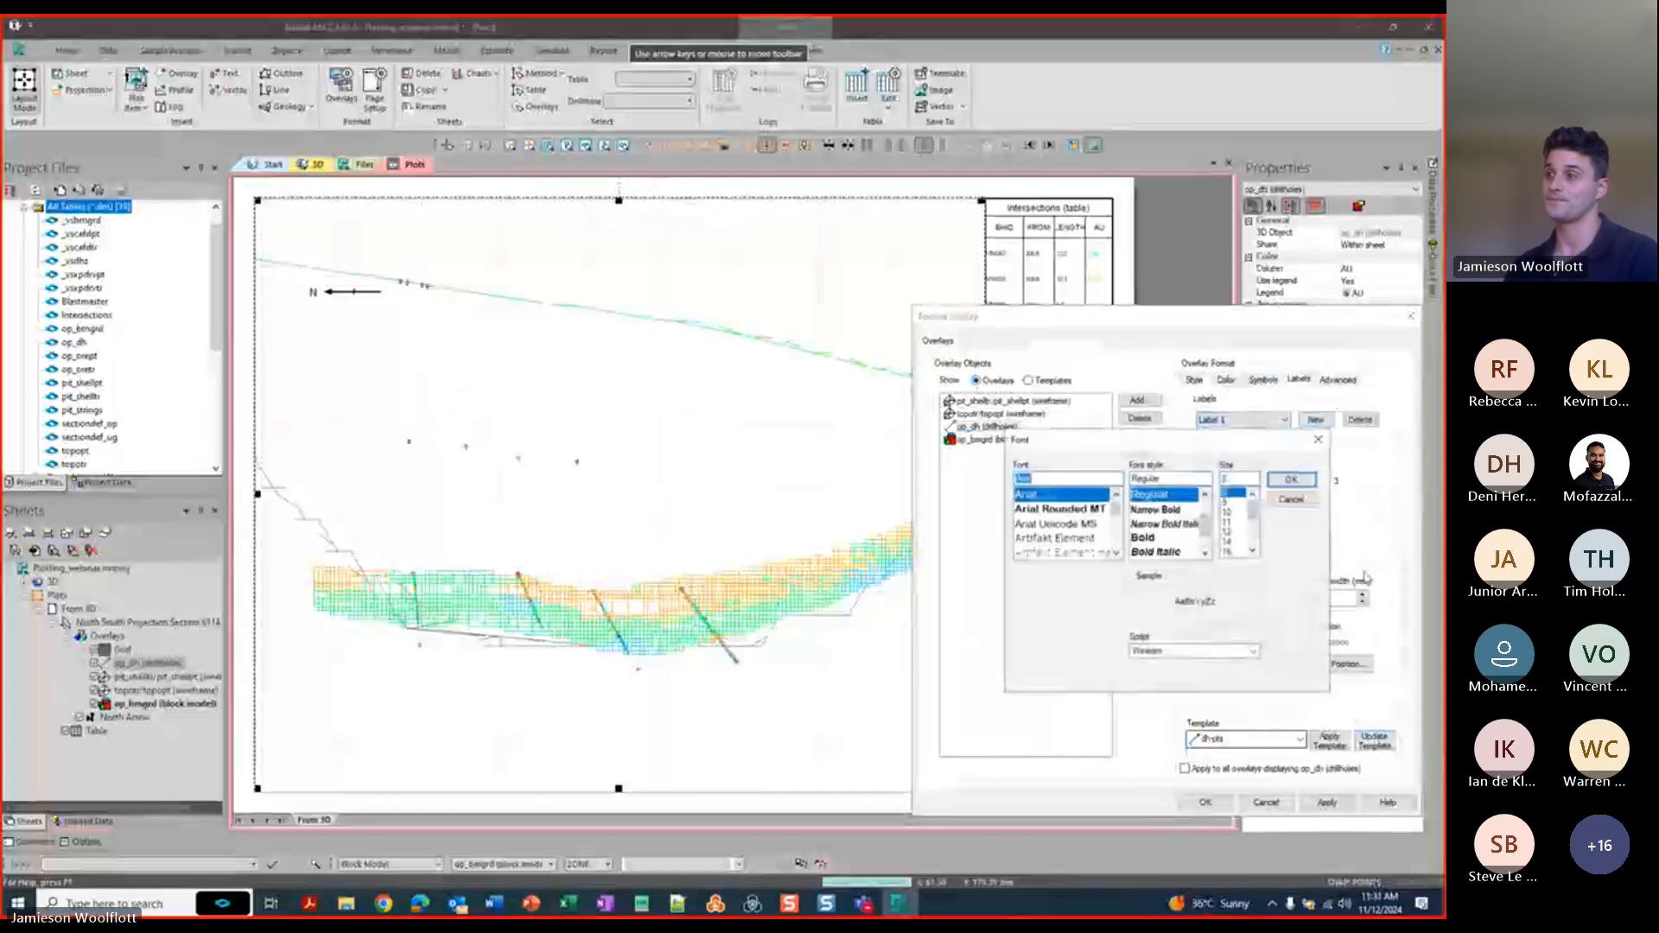
drag(1248, 480, 1224, 479)
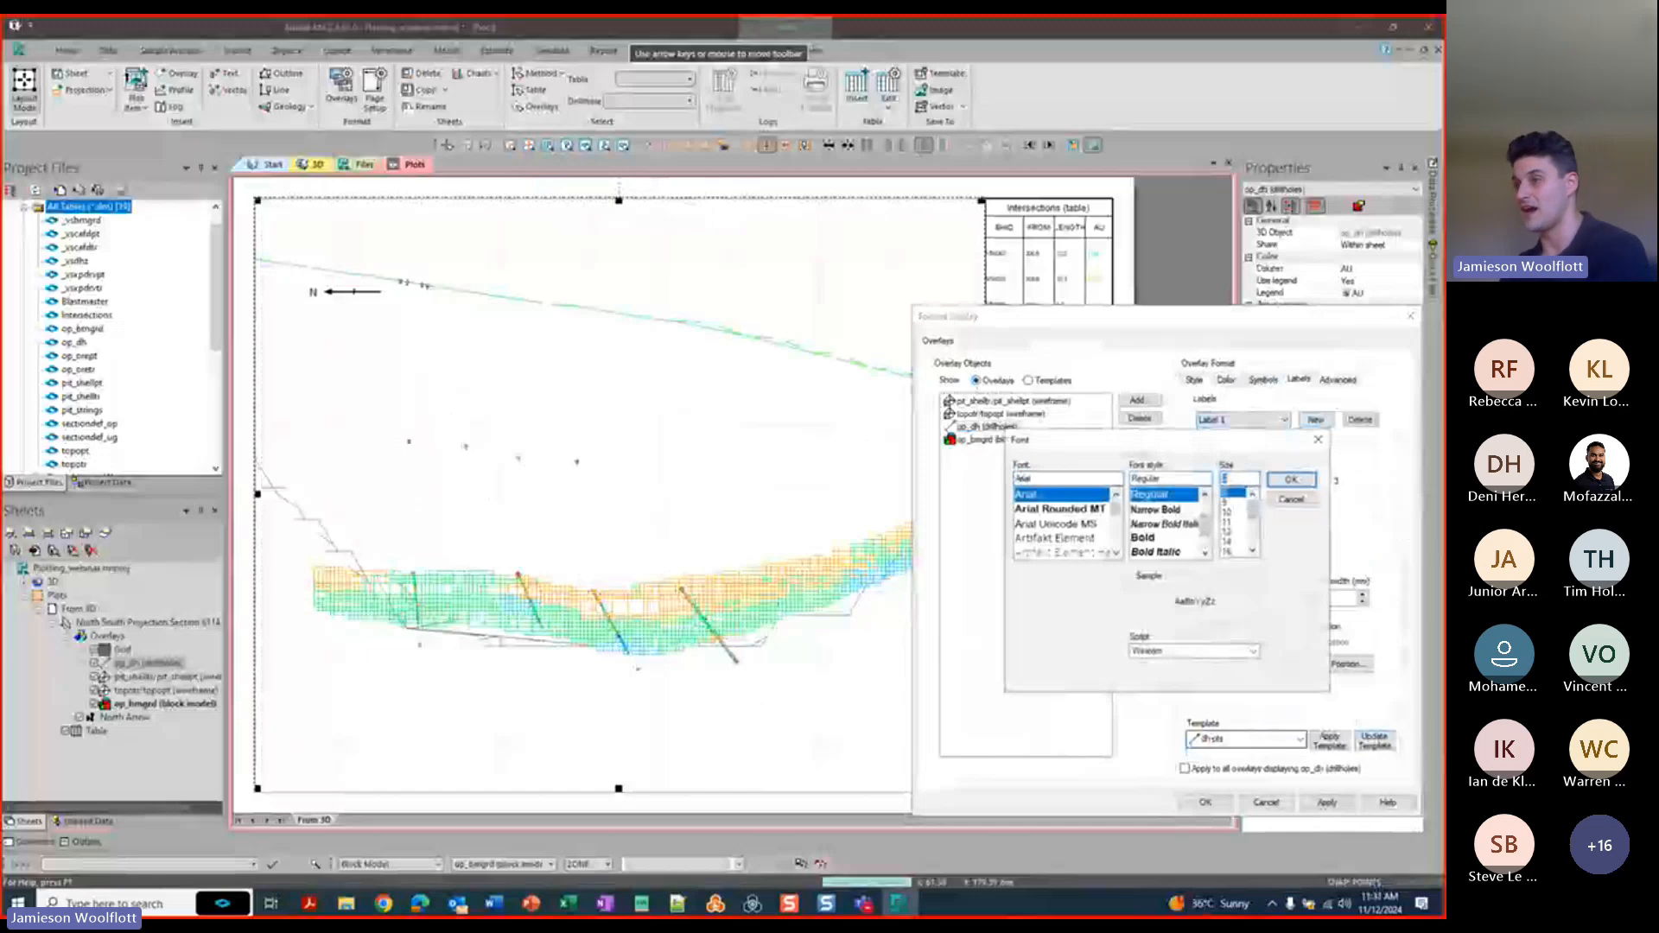
click(1290, 479)
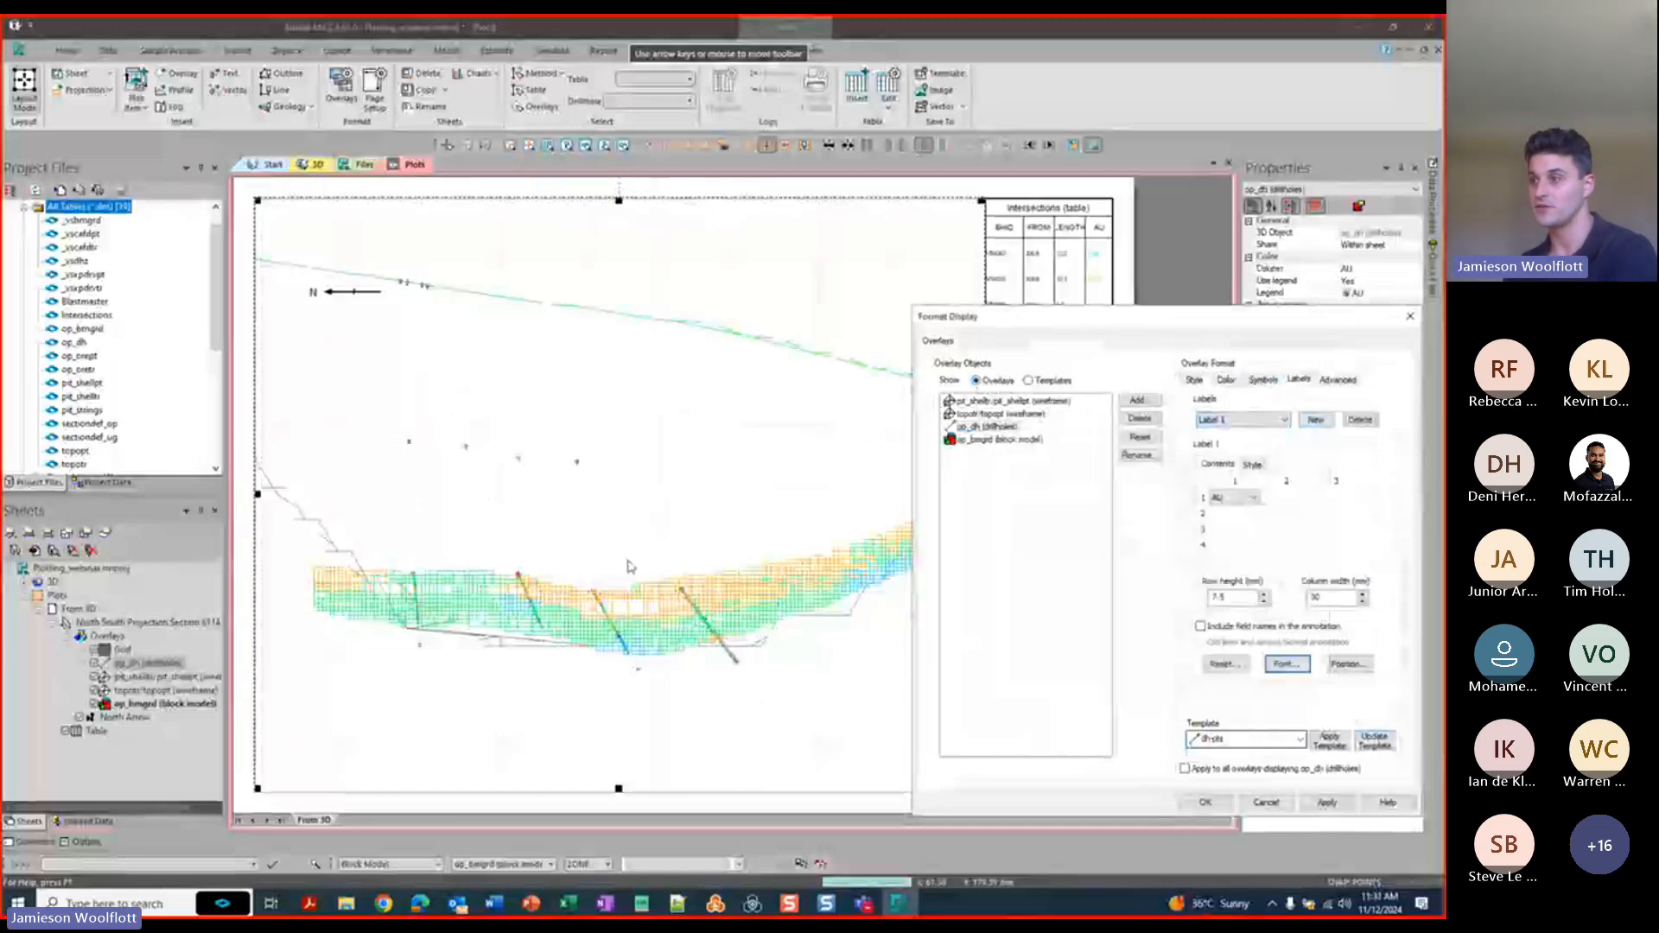
Position the AU labels right of all points with a 2 mm horizontal offset and perpendicular rotation, and accept the overlay format.
click(1350, 666)
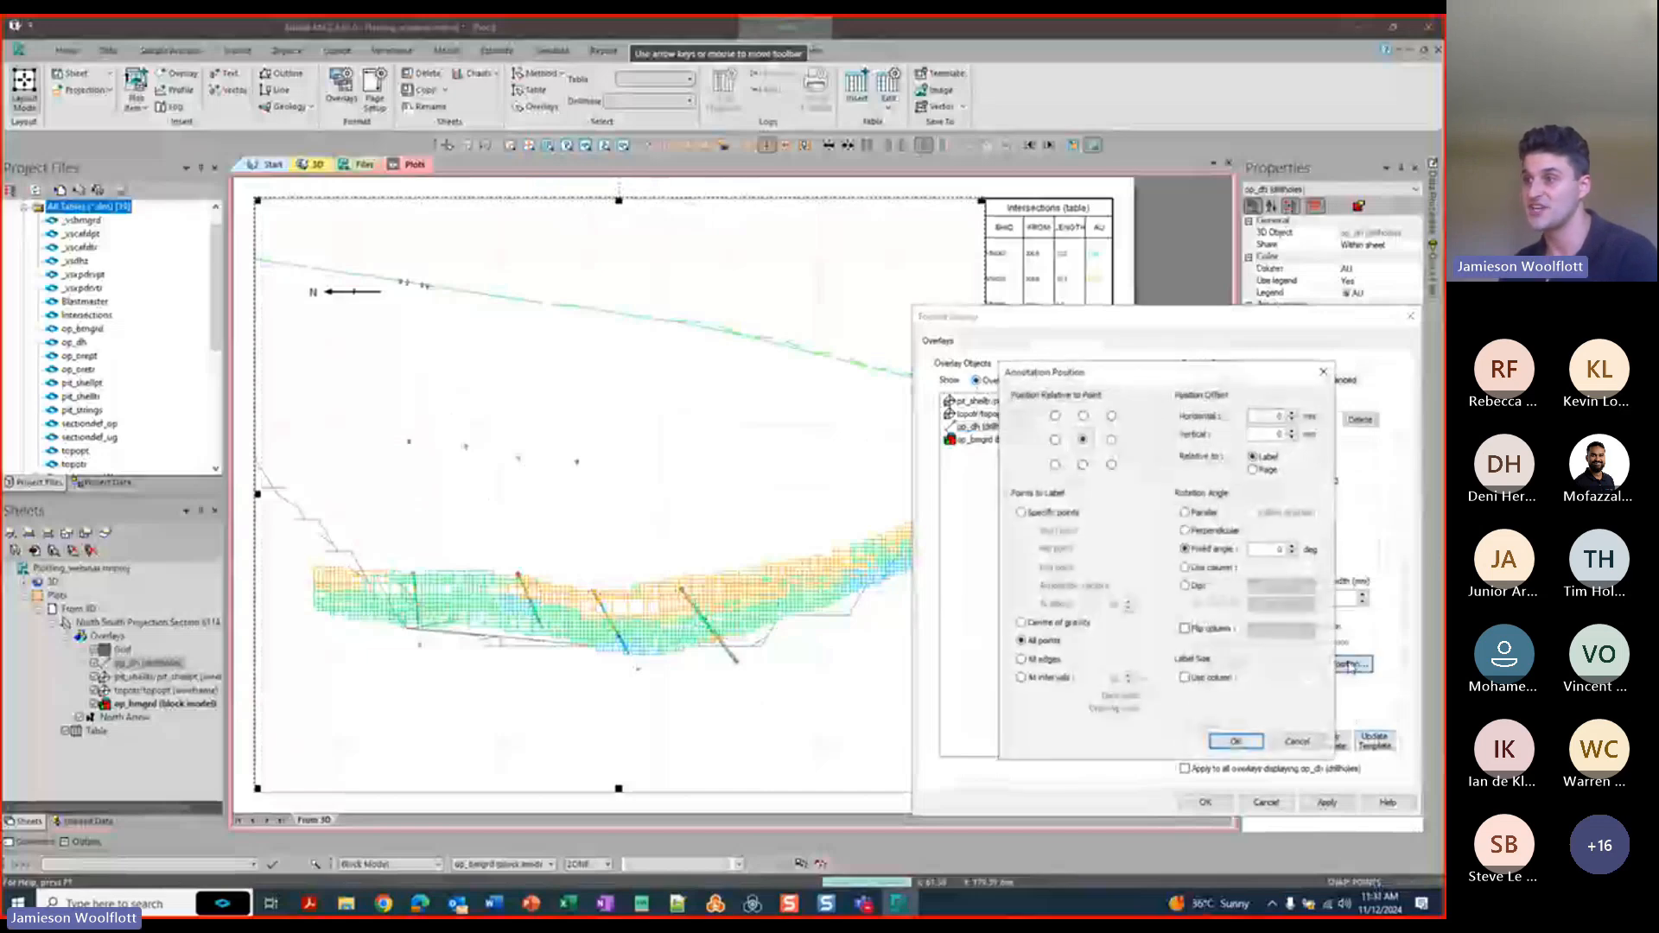
click(1112, 439)
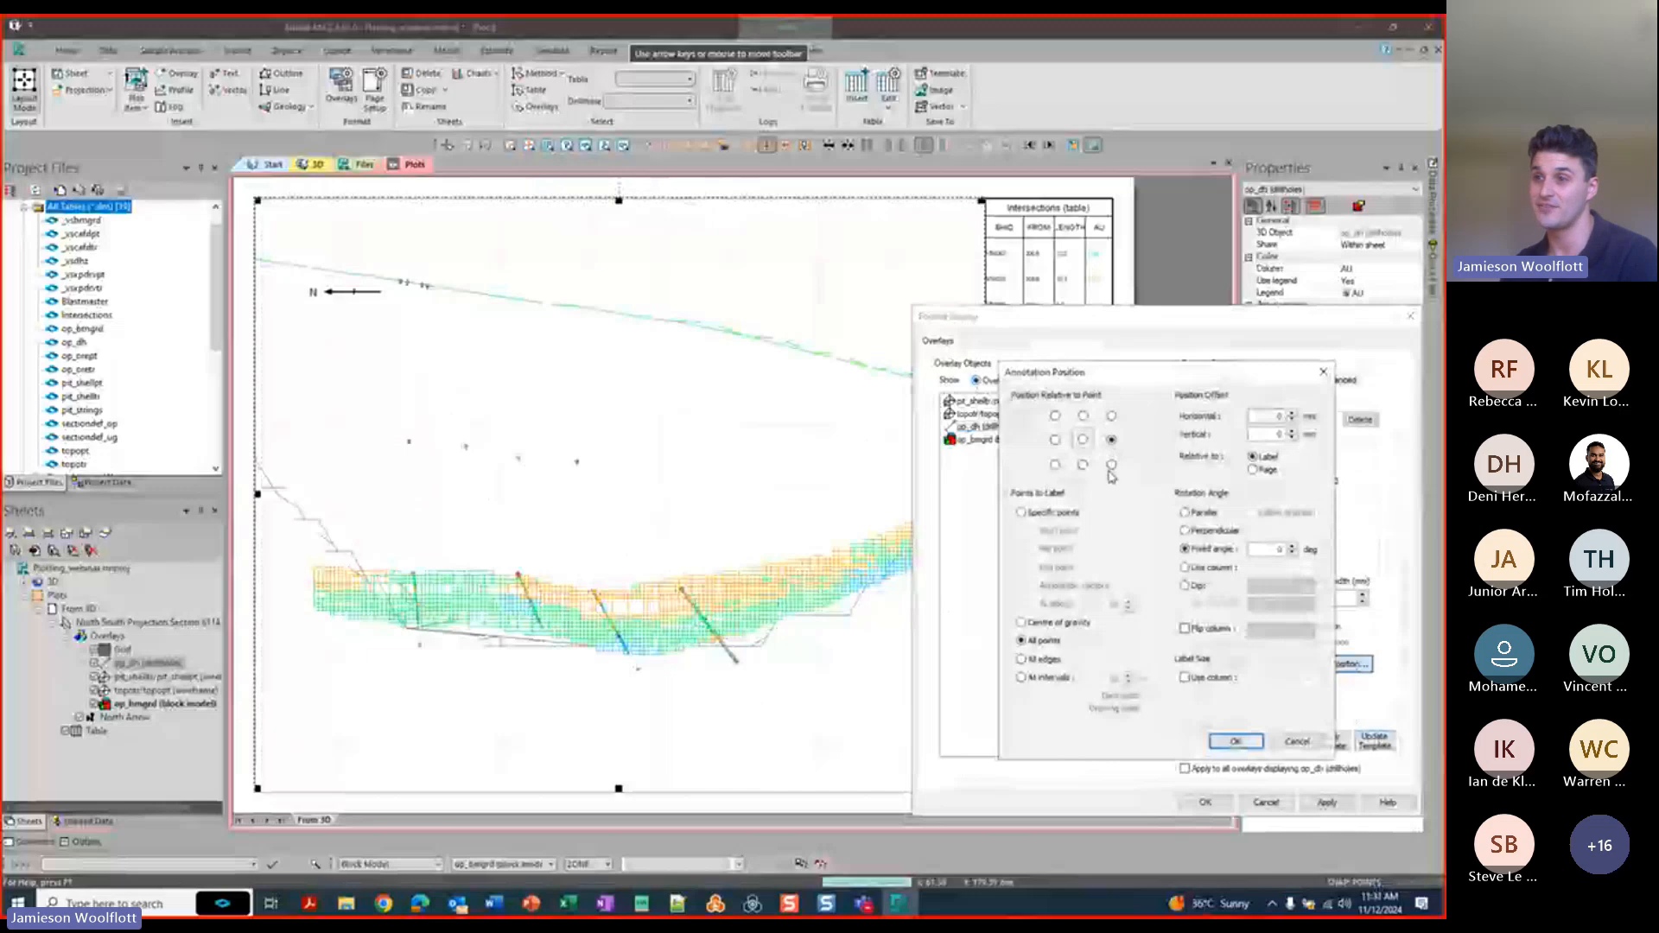
double_click(1257, 417)
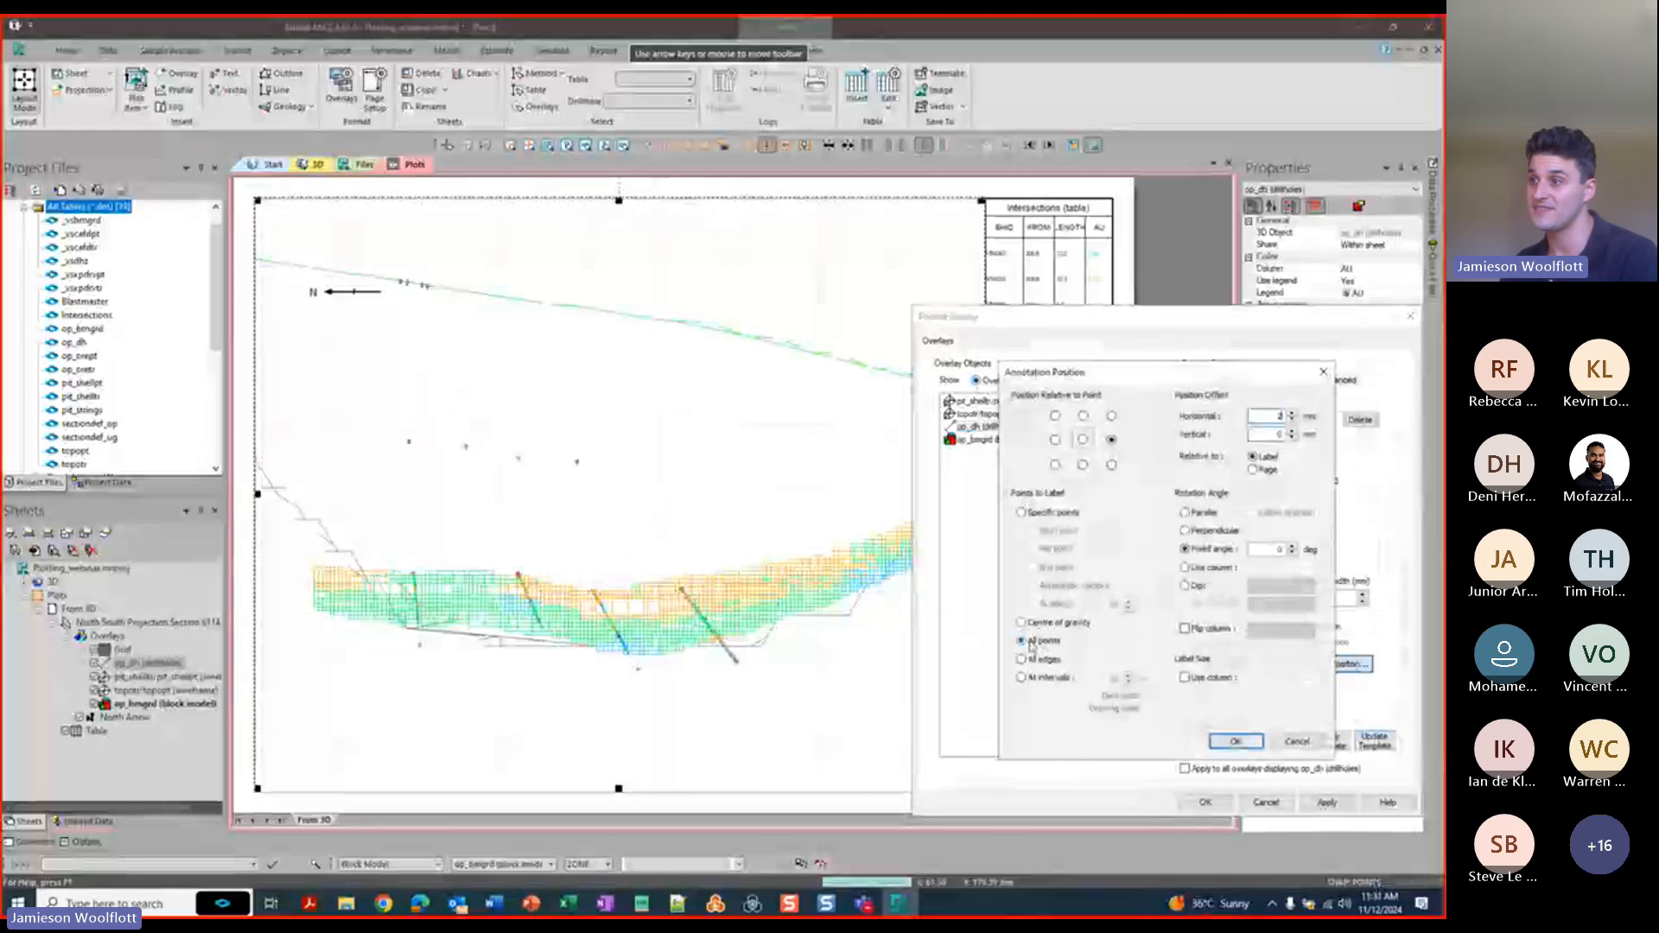
click(1186, 531)
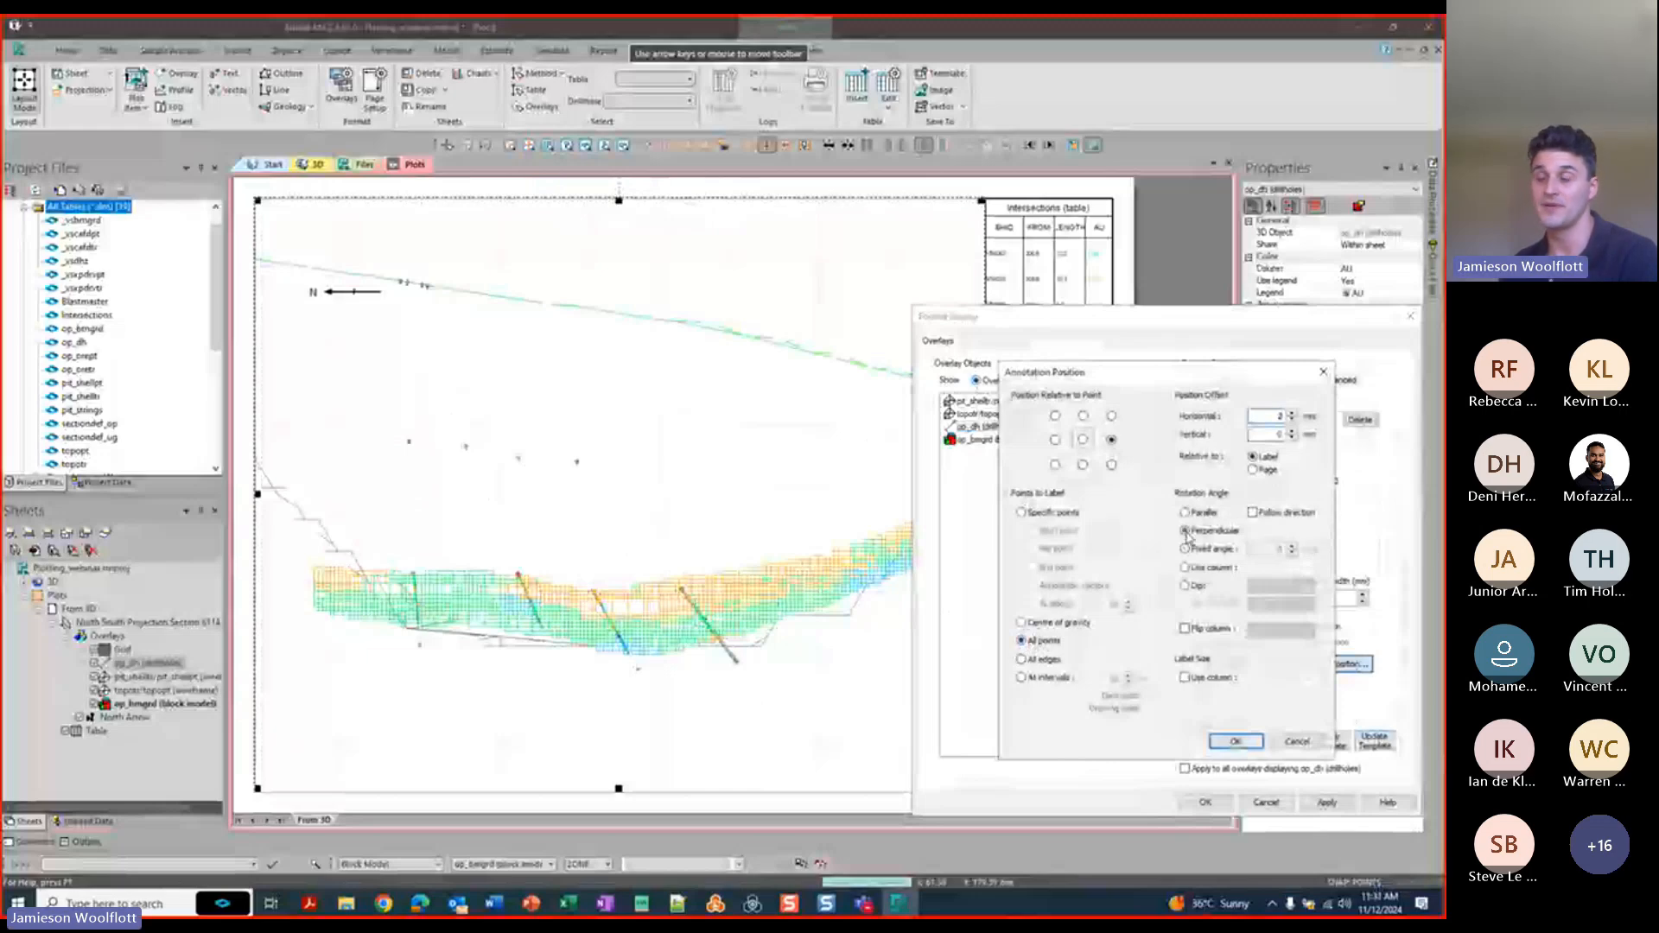
click(1235, 742)
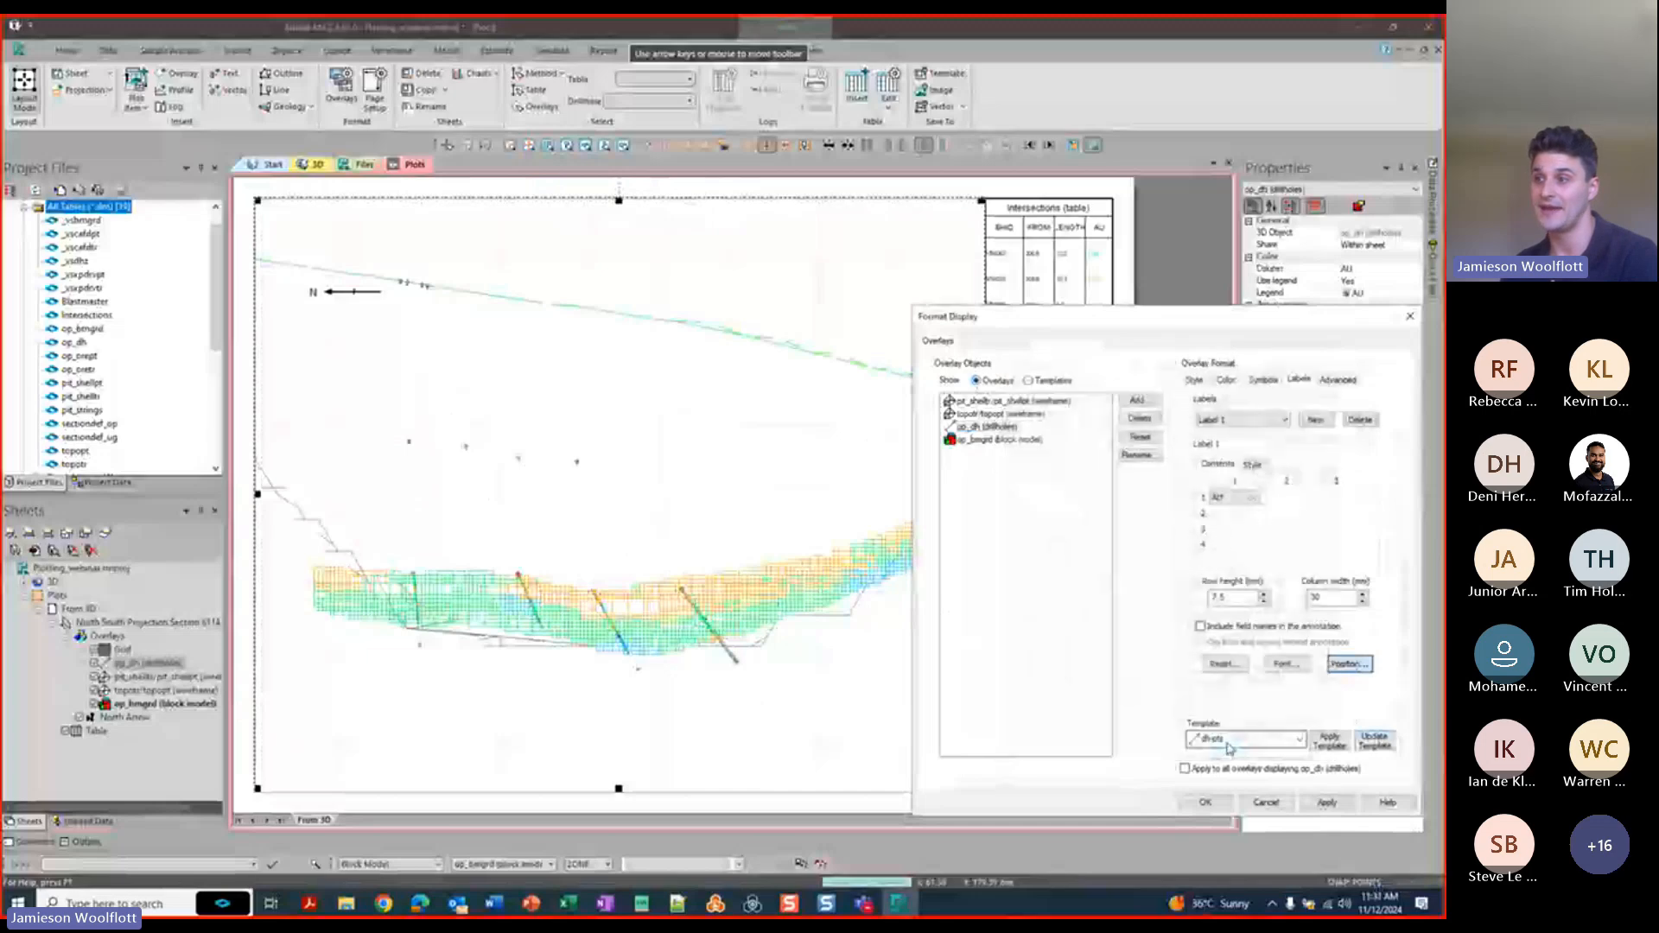
click(1205, 802)
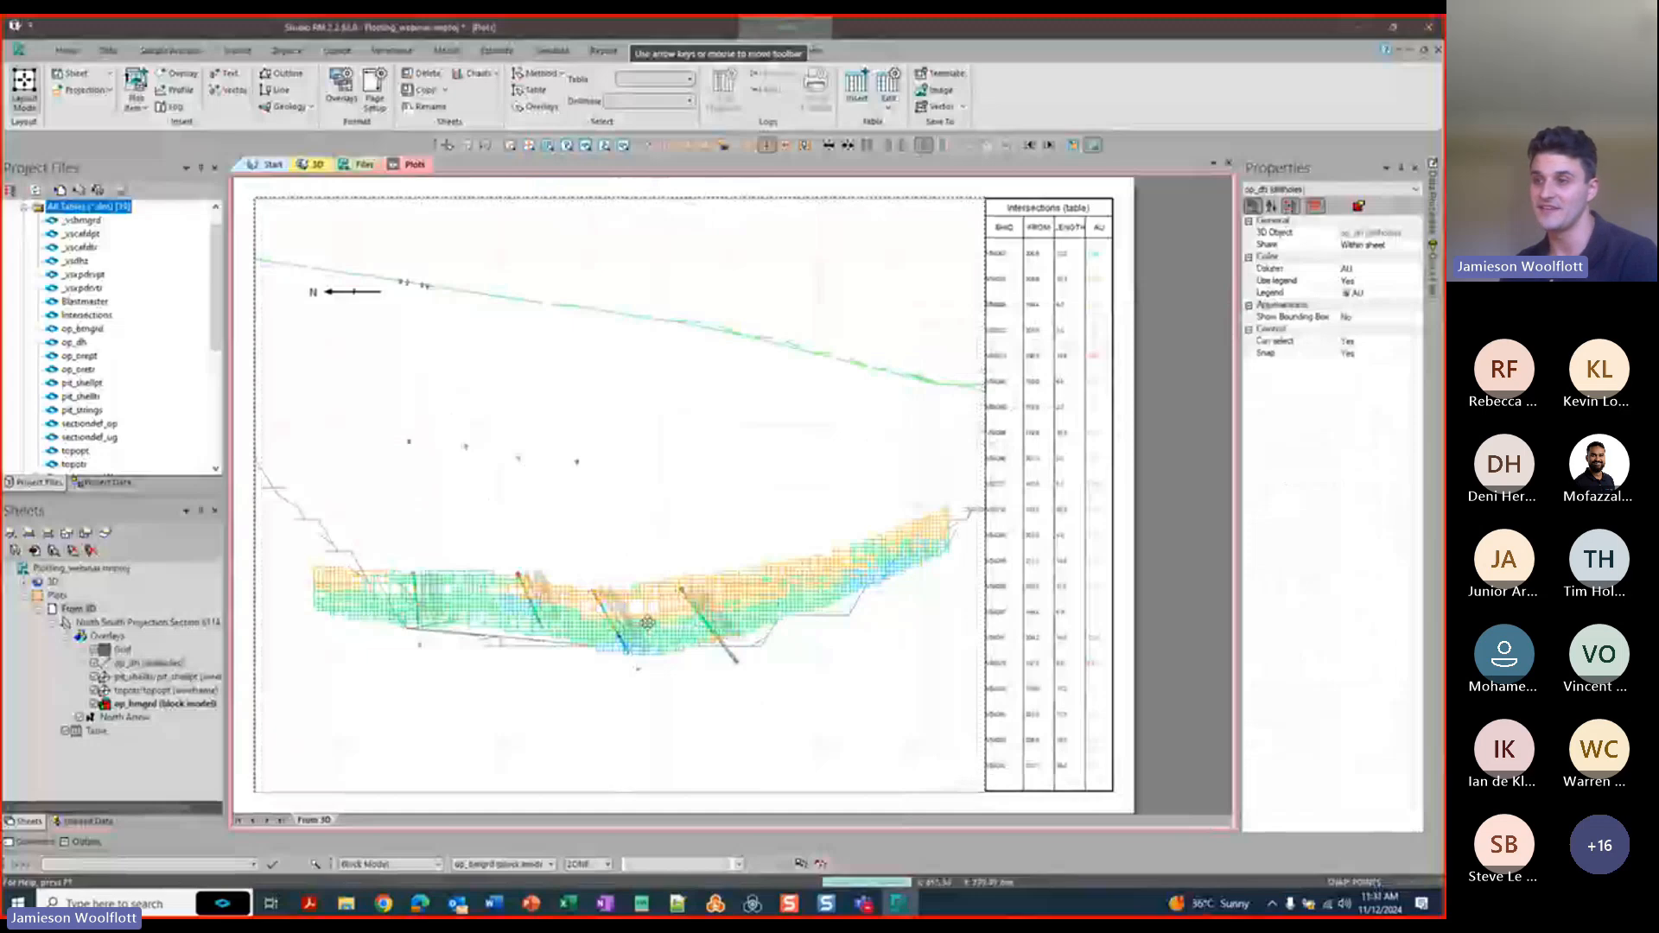
Reopen the op_dh drillholes overlay's format and set the Label 1 font size to 8.
scroll(645, 622, up, 2)
scroll(688, 593, down, 1)
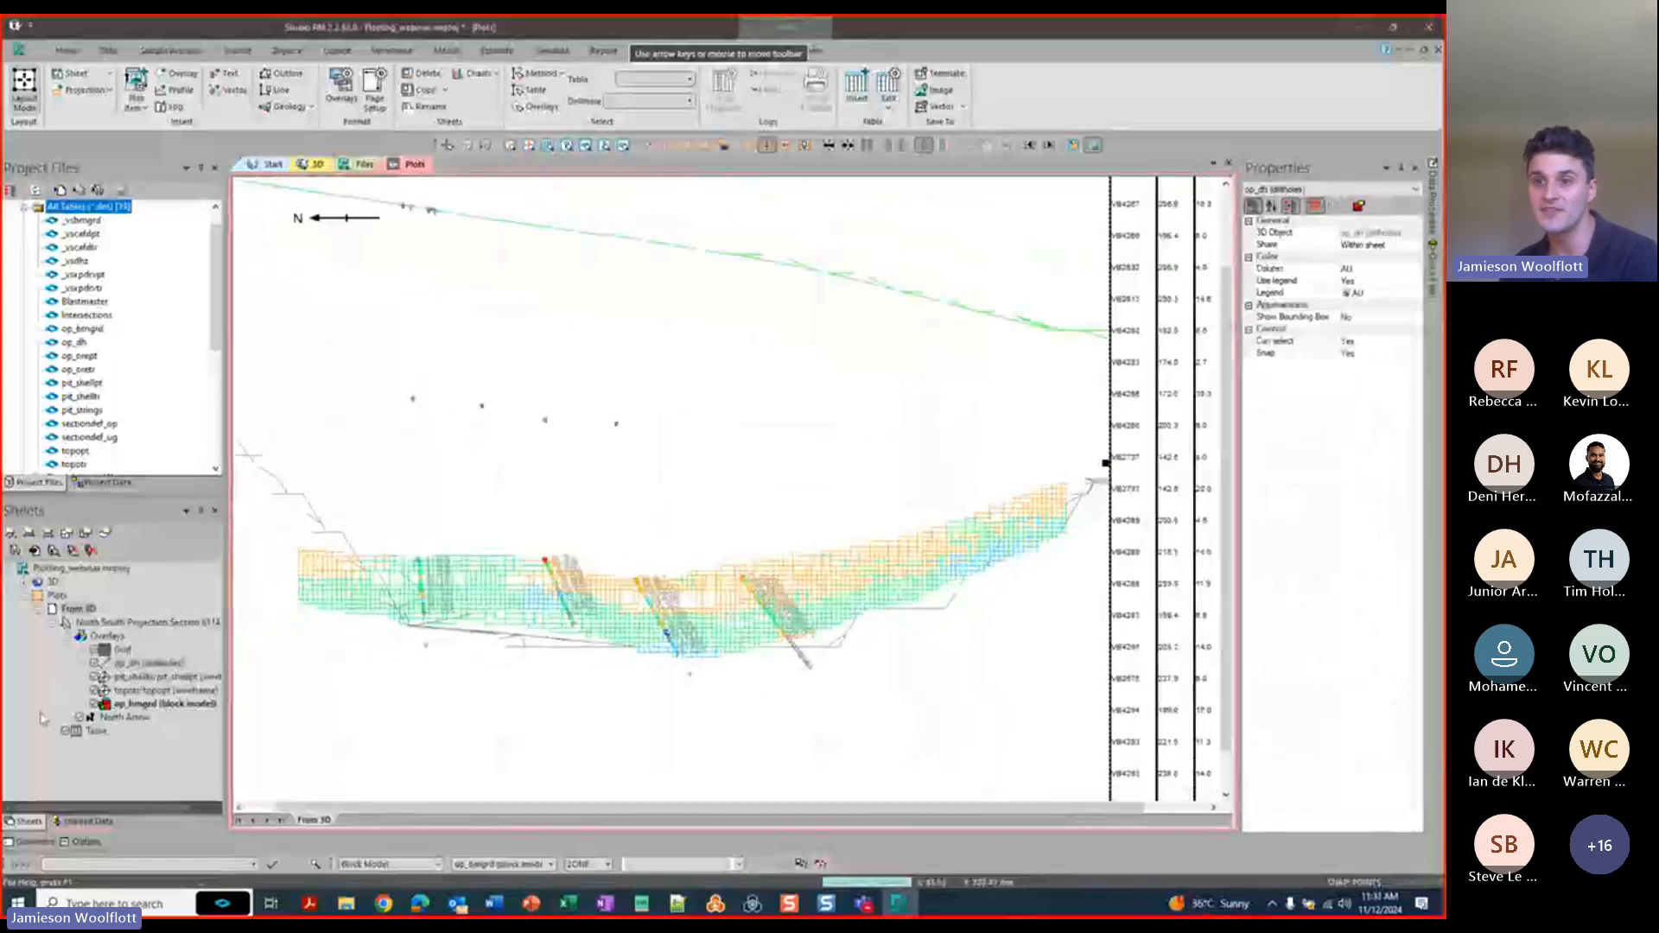
click(138, 664)
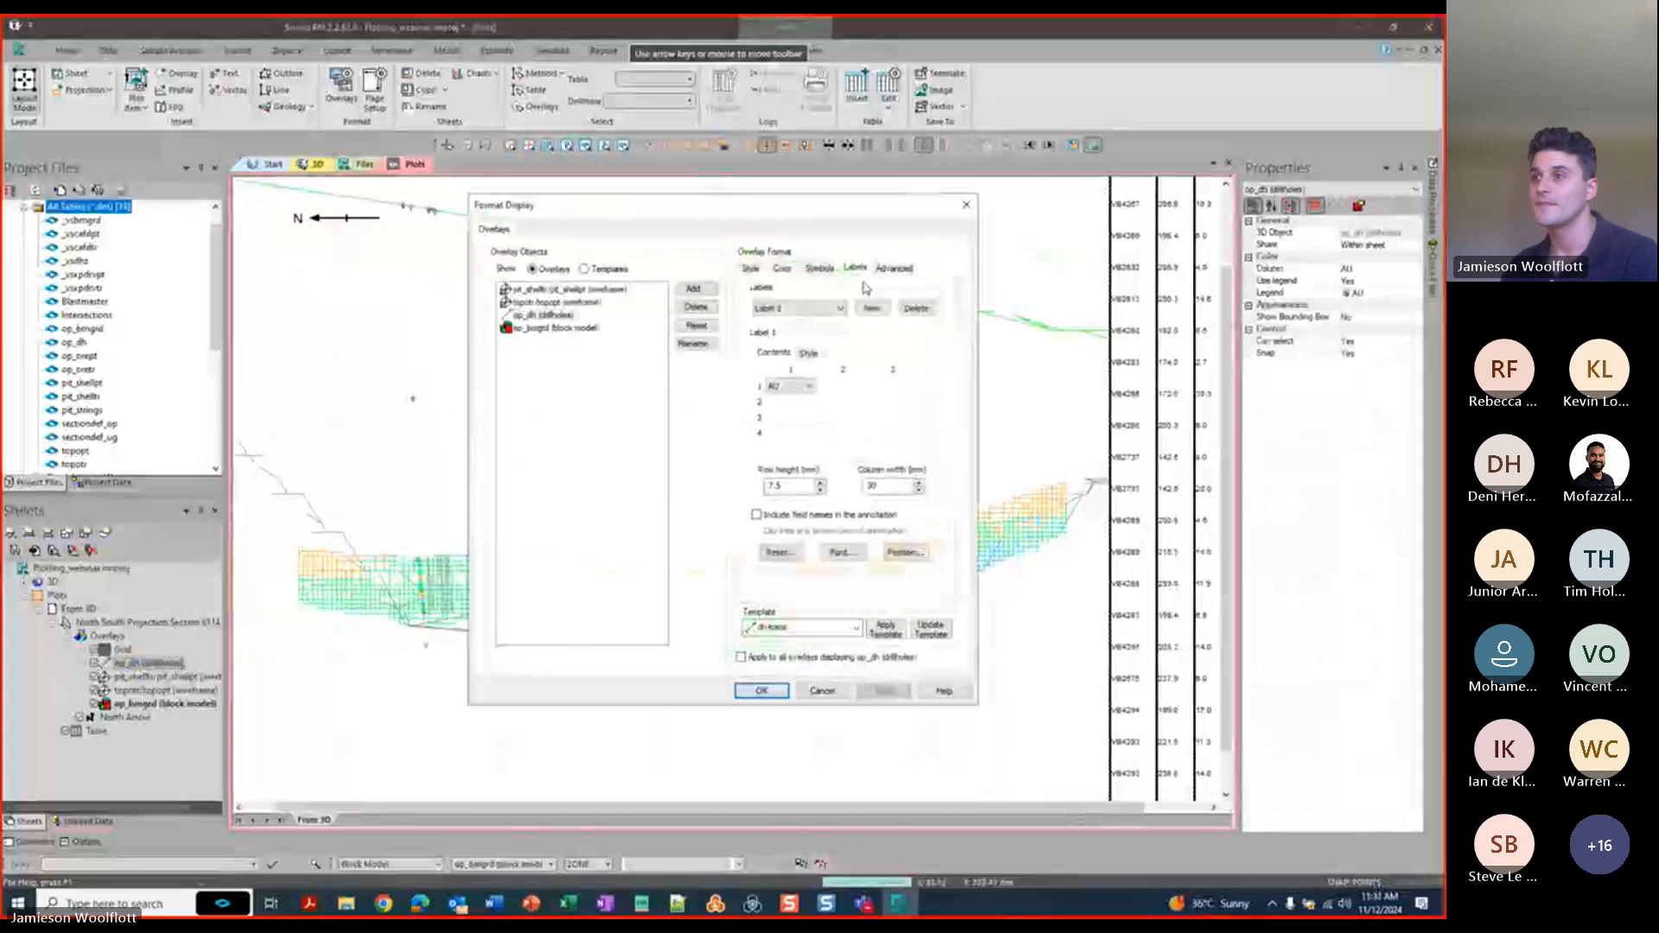
click(855, 554)
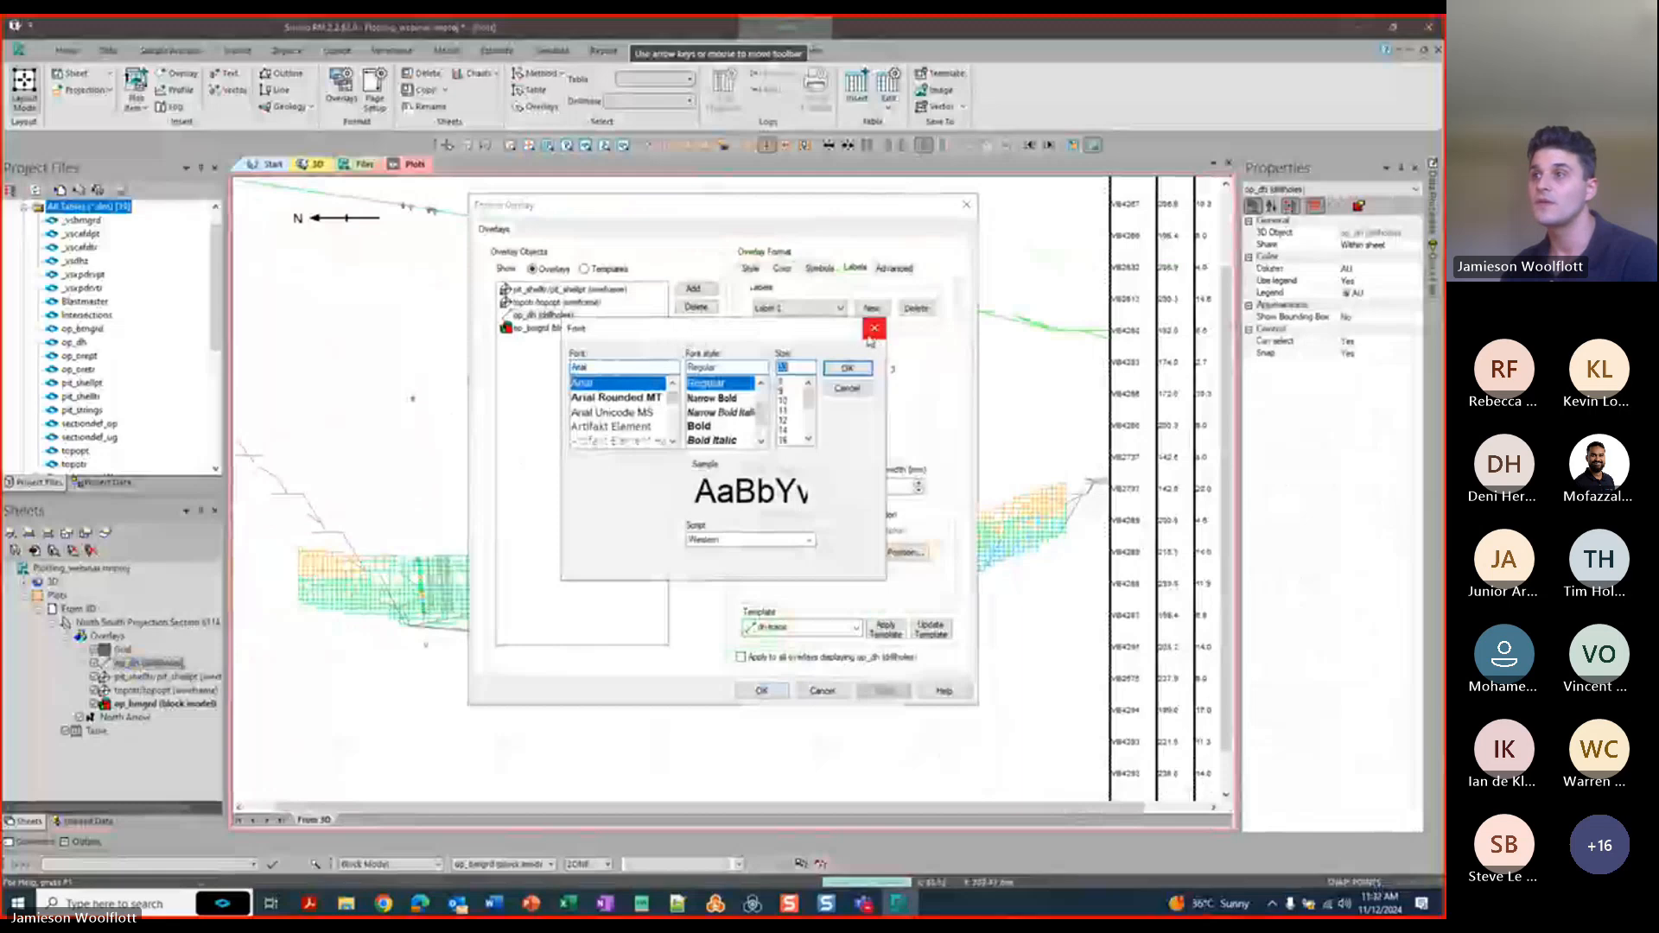
drag(851, 337, 833, 446)
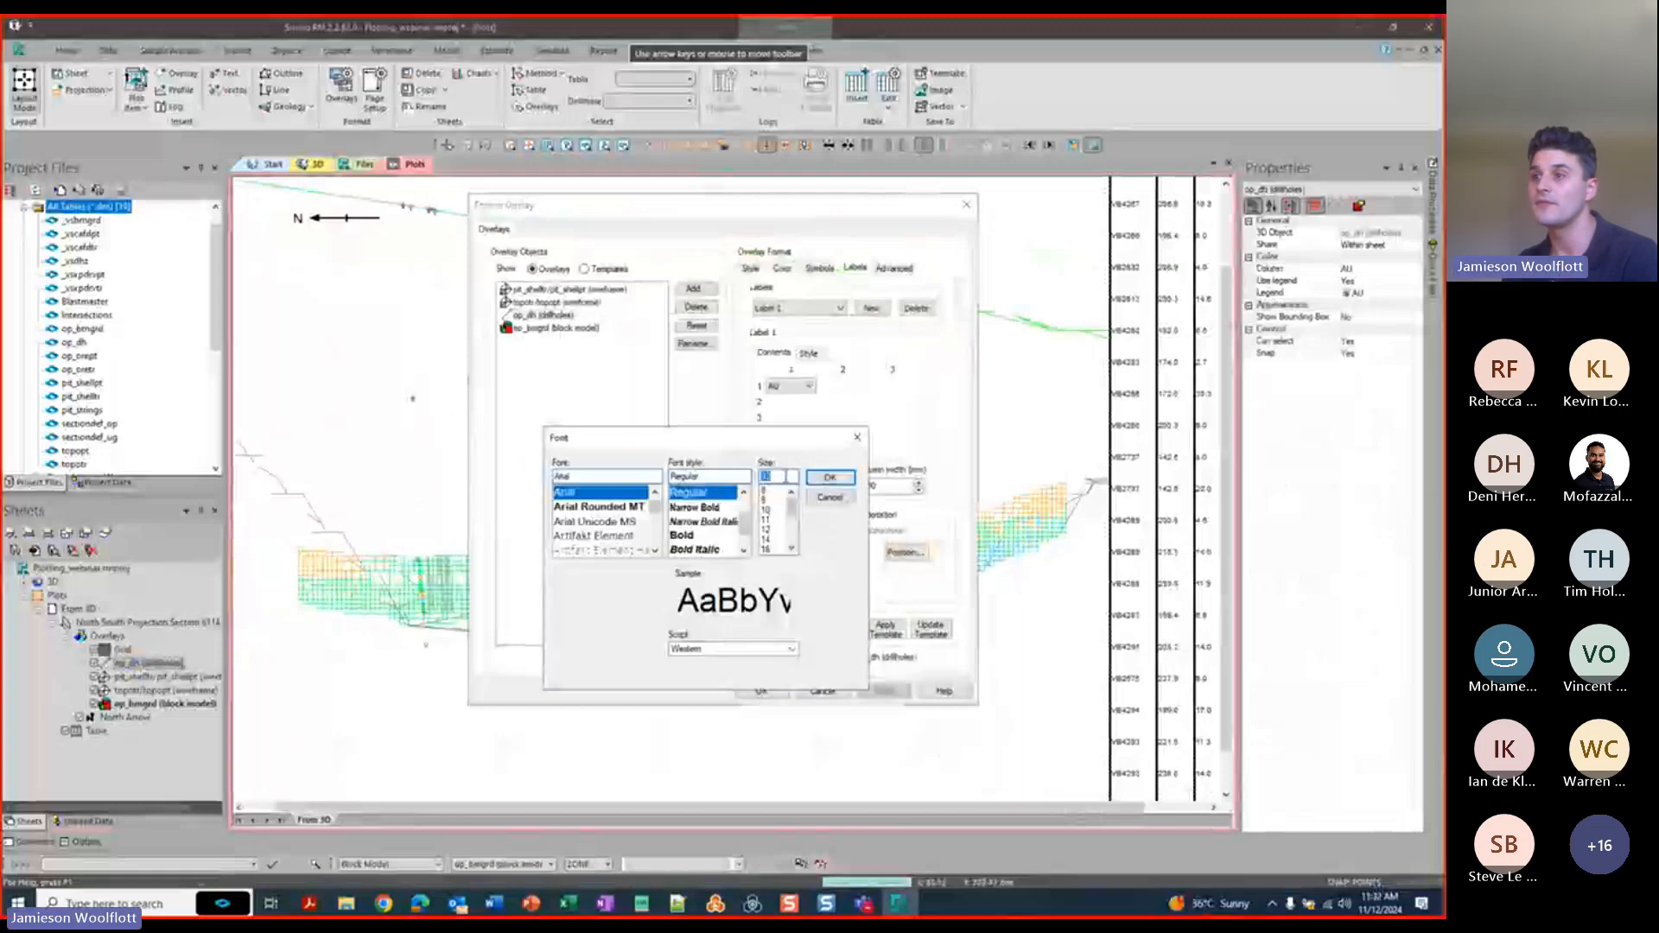
click(830, 478)
click(883, 691)
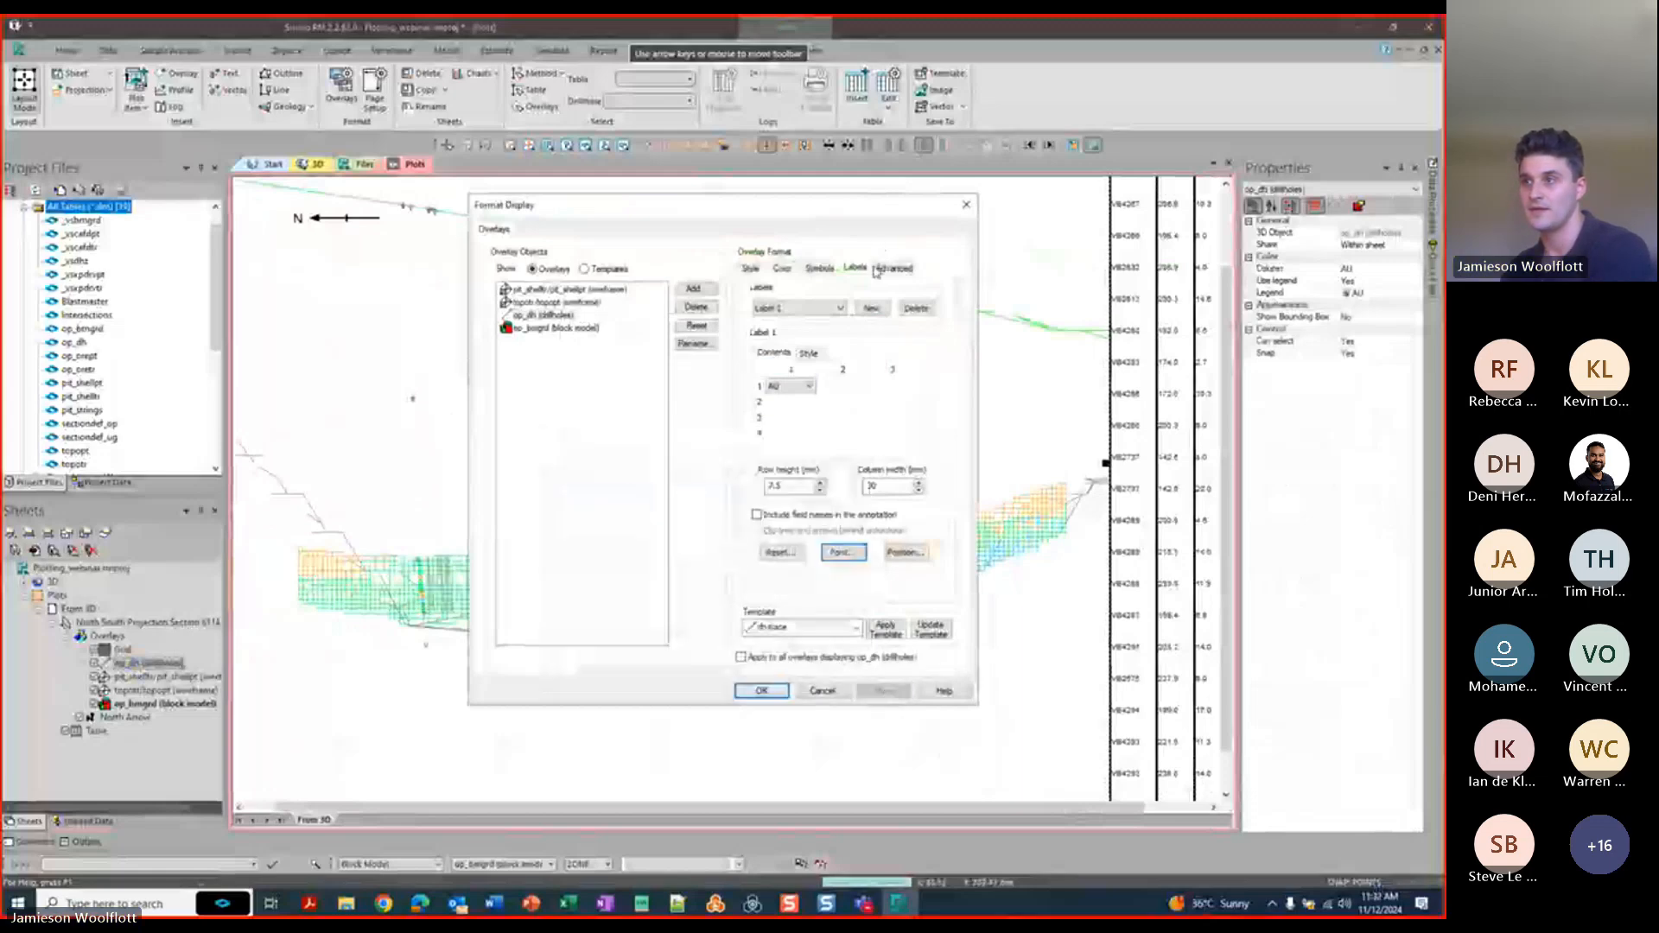
click(842, 553)
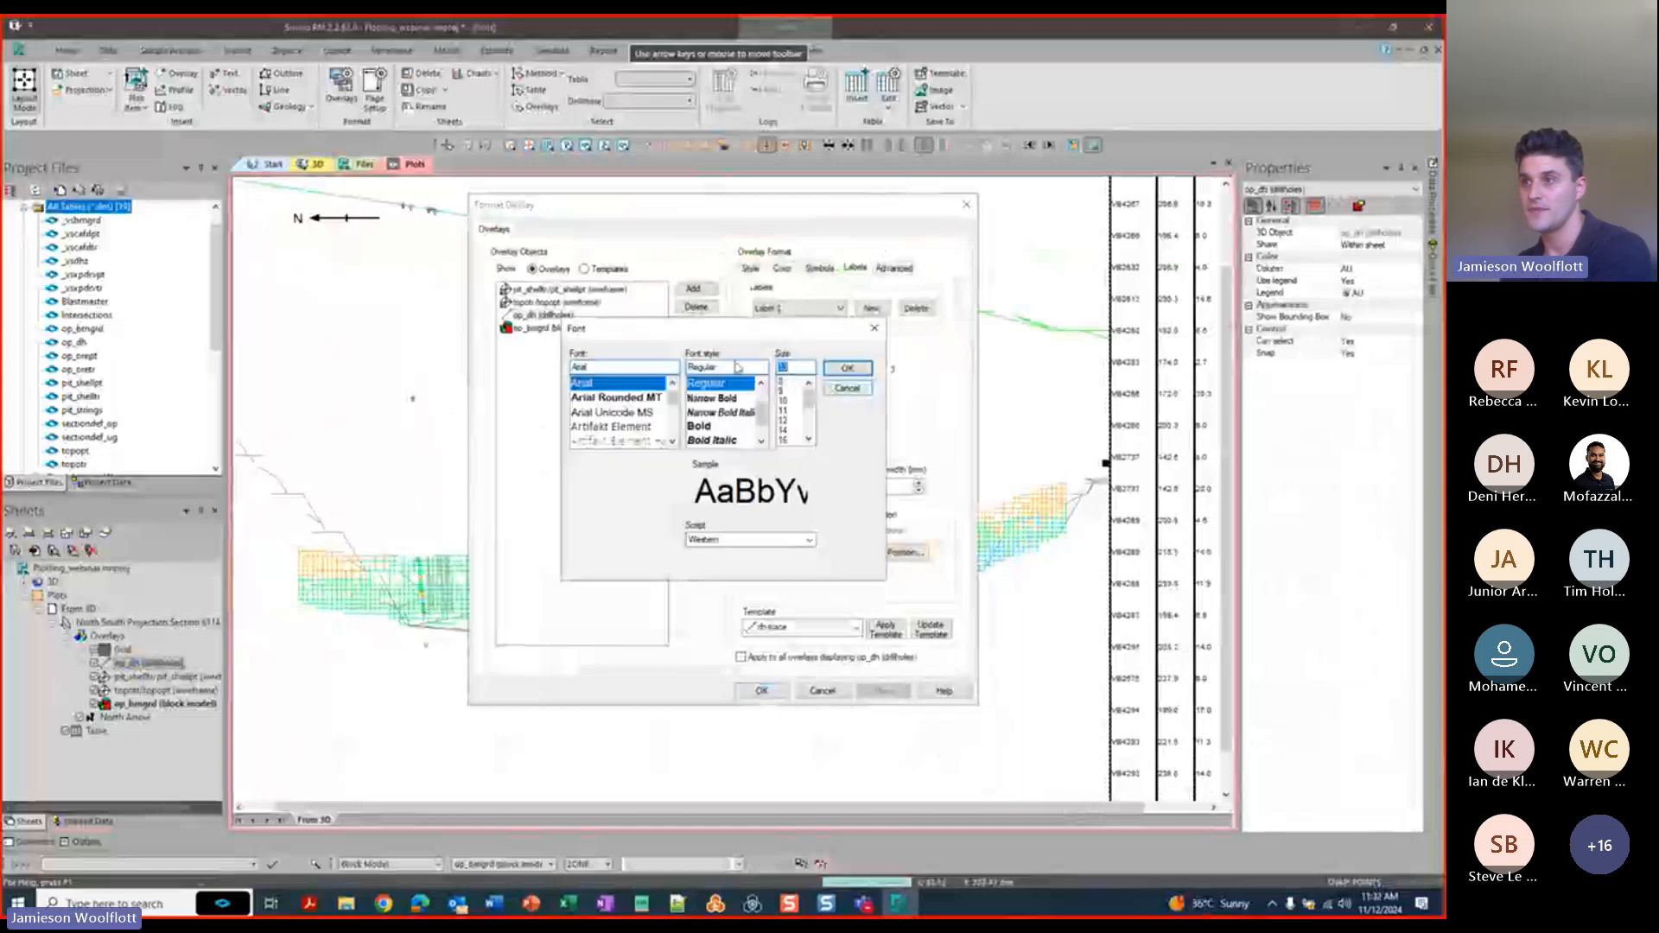
click(783, 381)
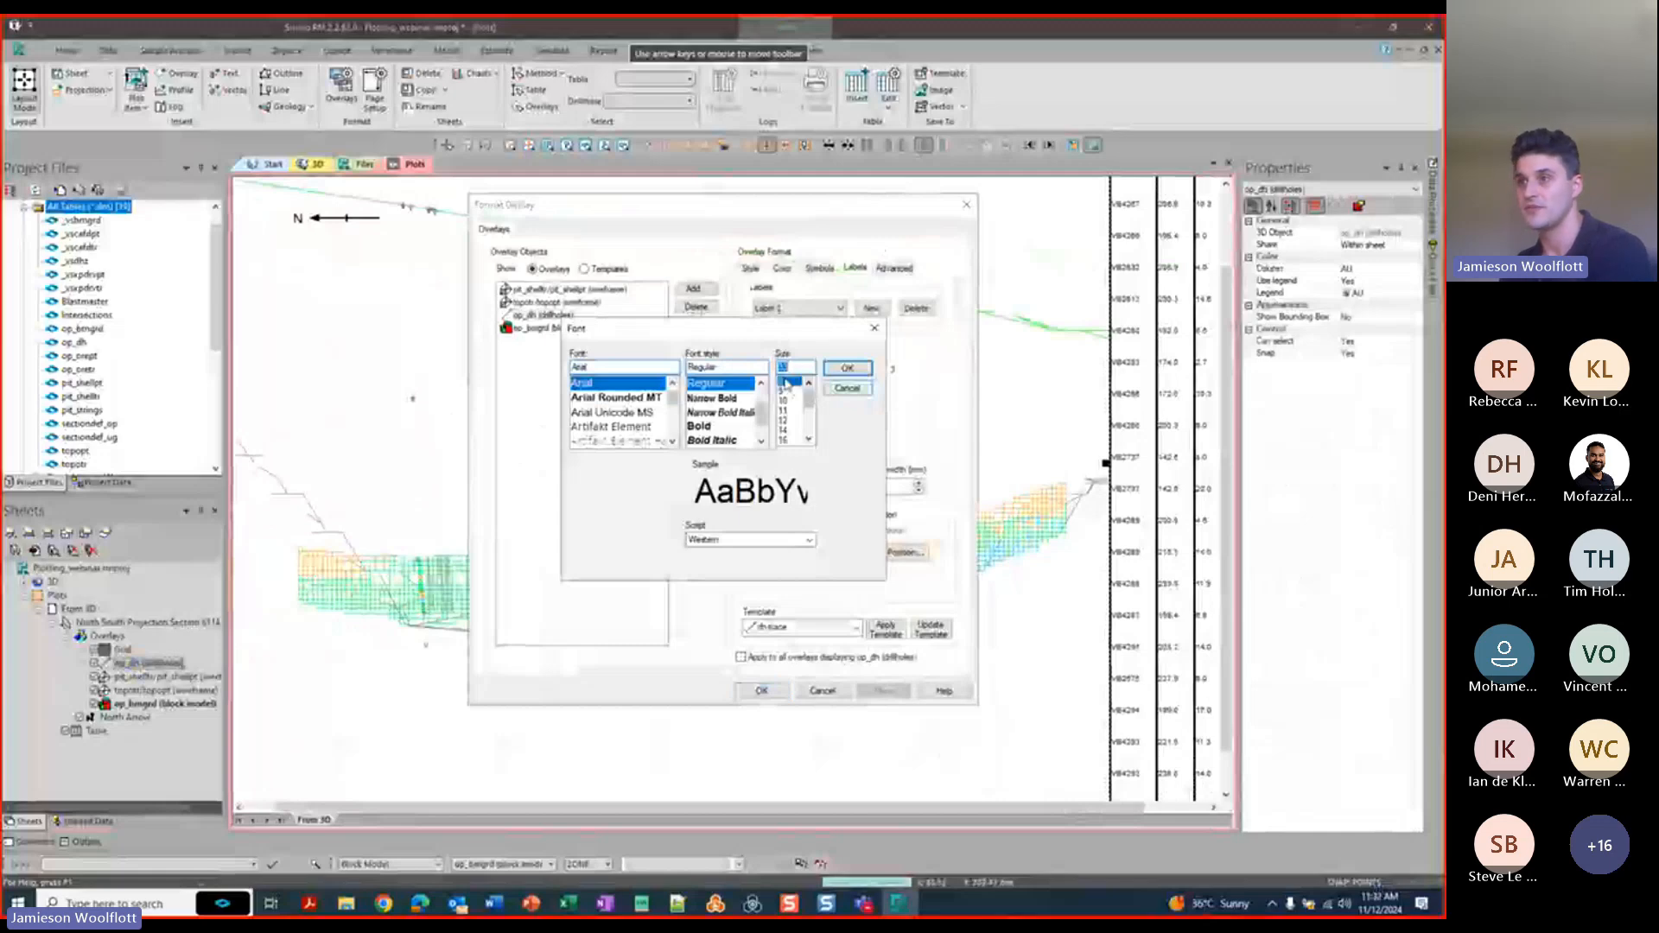
click(847, 368)
click(866, 690)
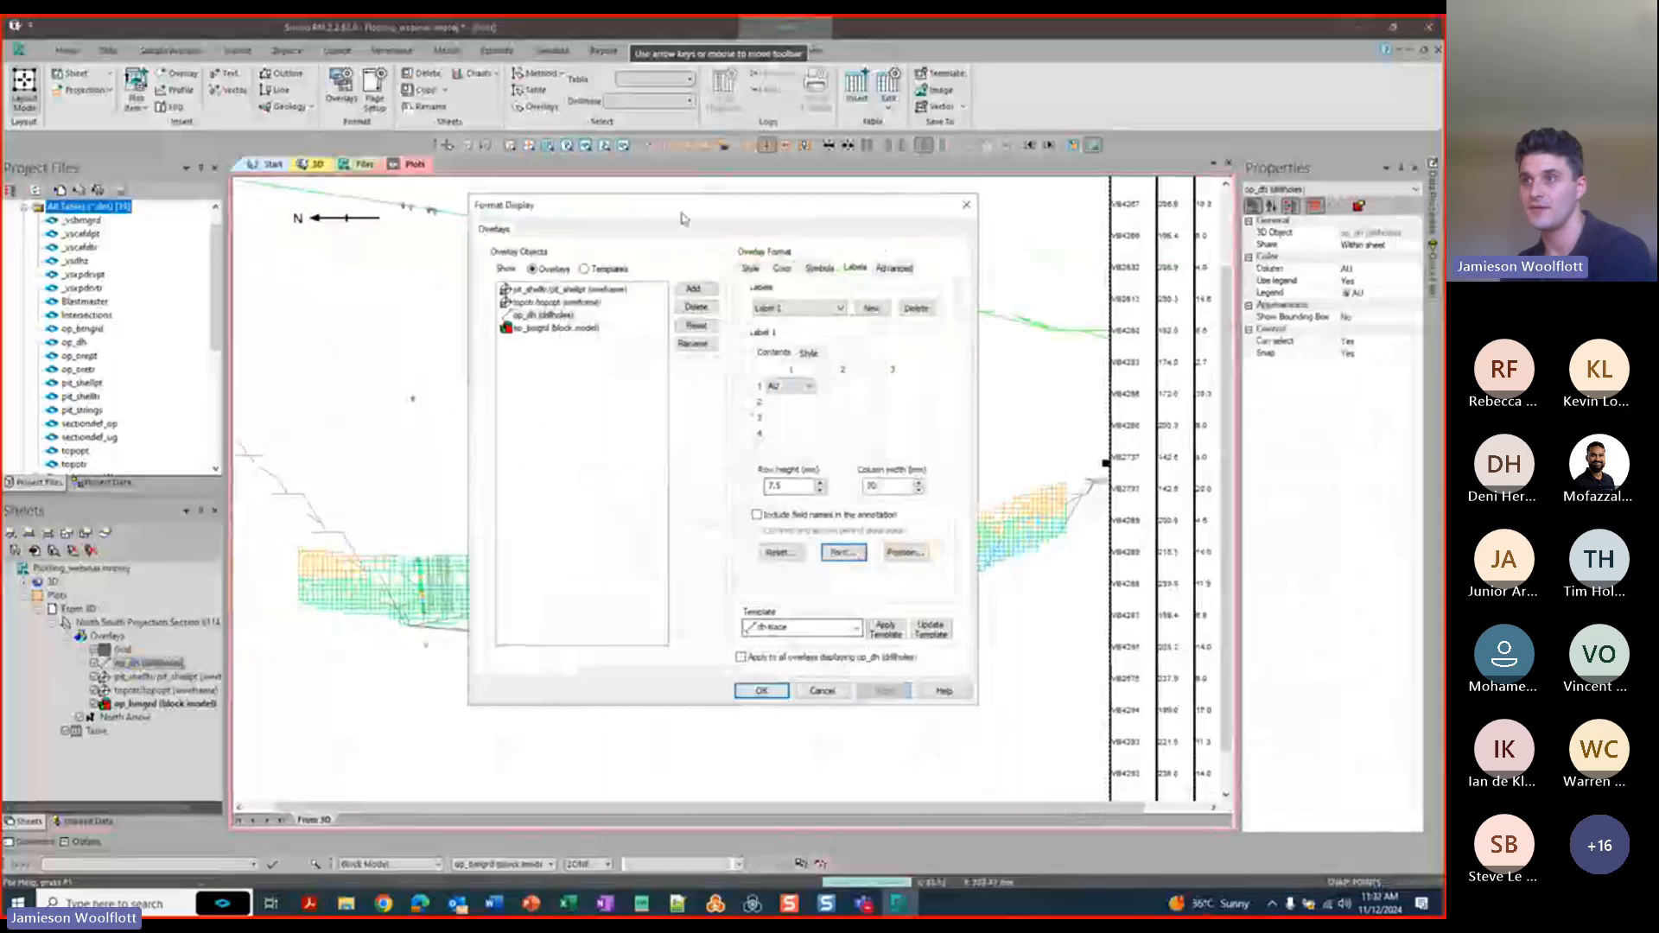
Color the drillholes' AU label text using the AU legend and the op_dh (drillholes).AU column, and apply the format to the section.
drag(682, 218, 1038, 242)
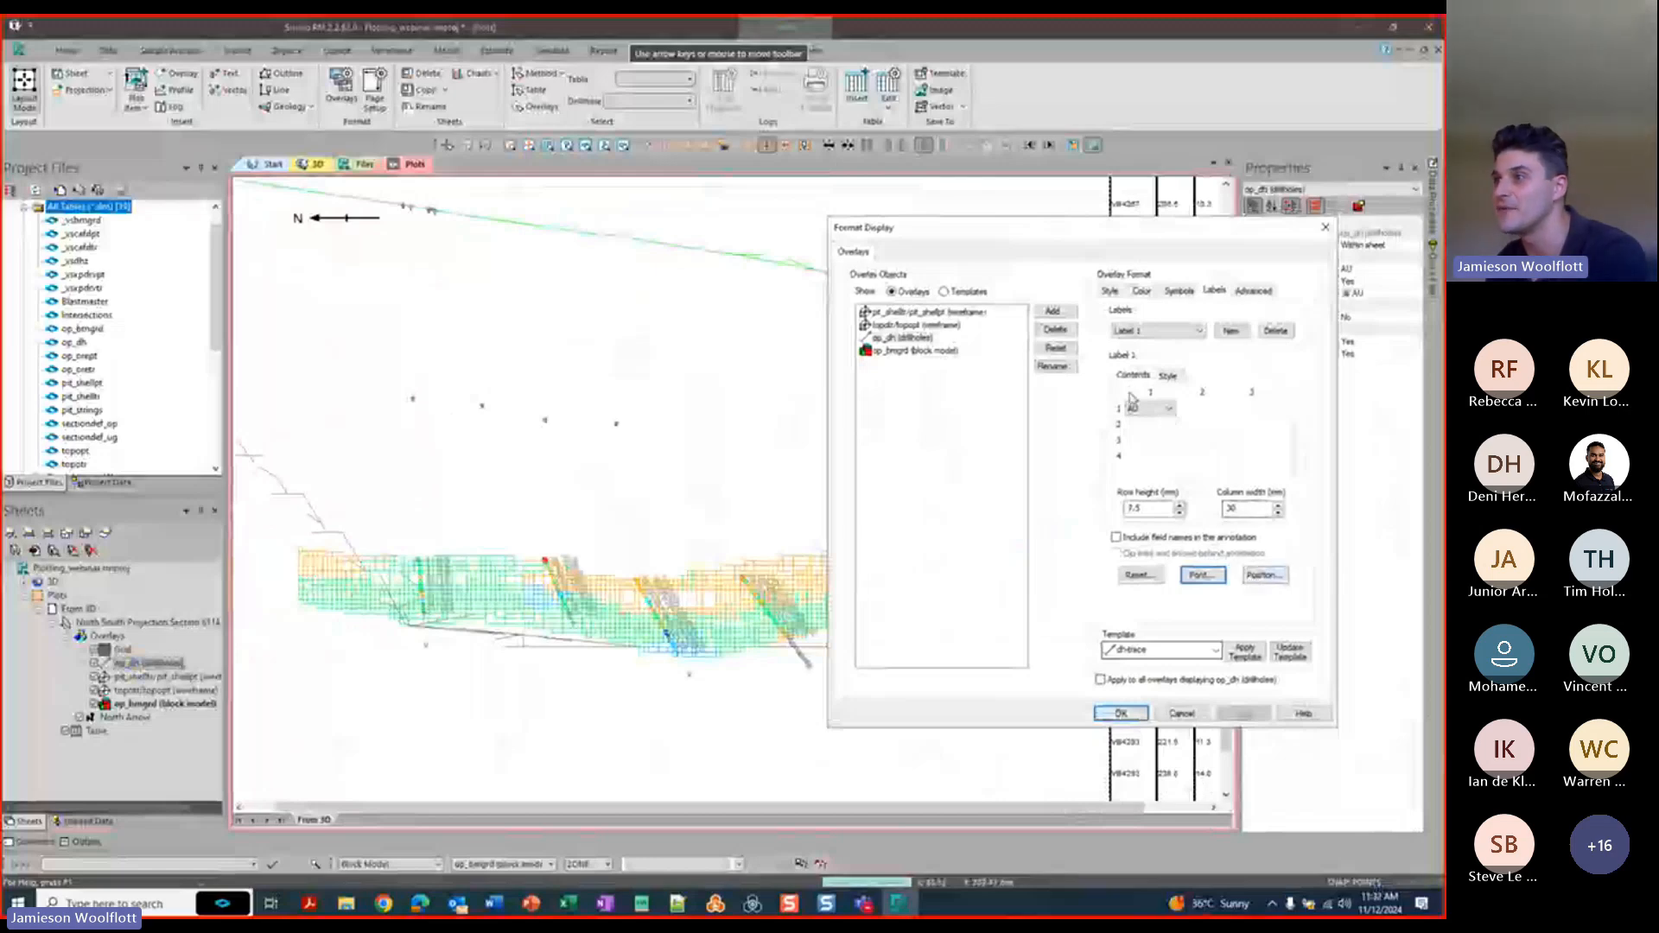
click(1173, 381)
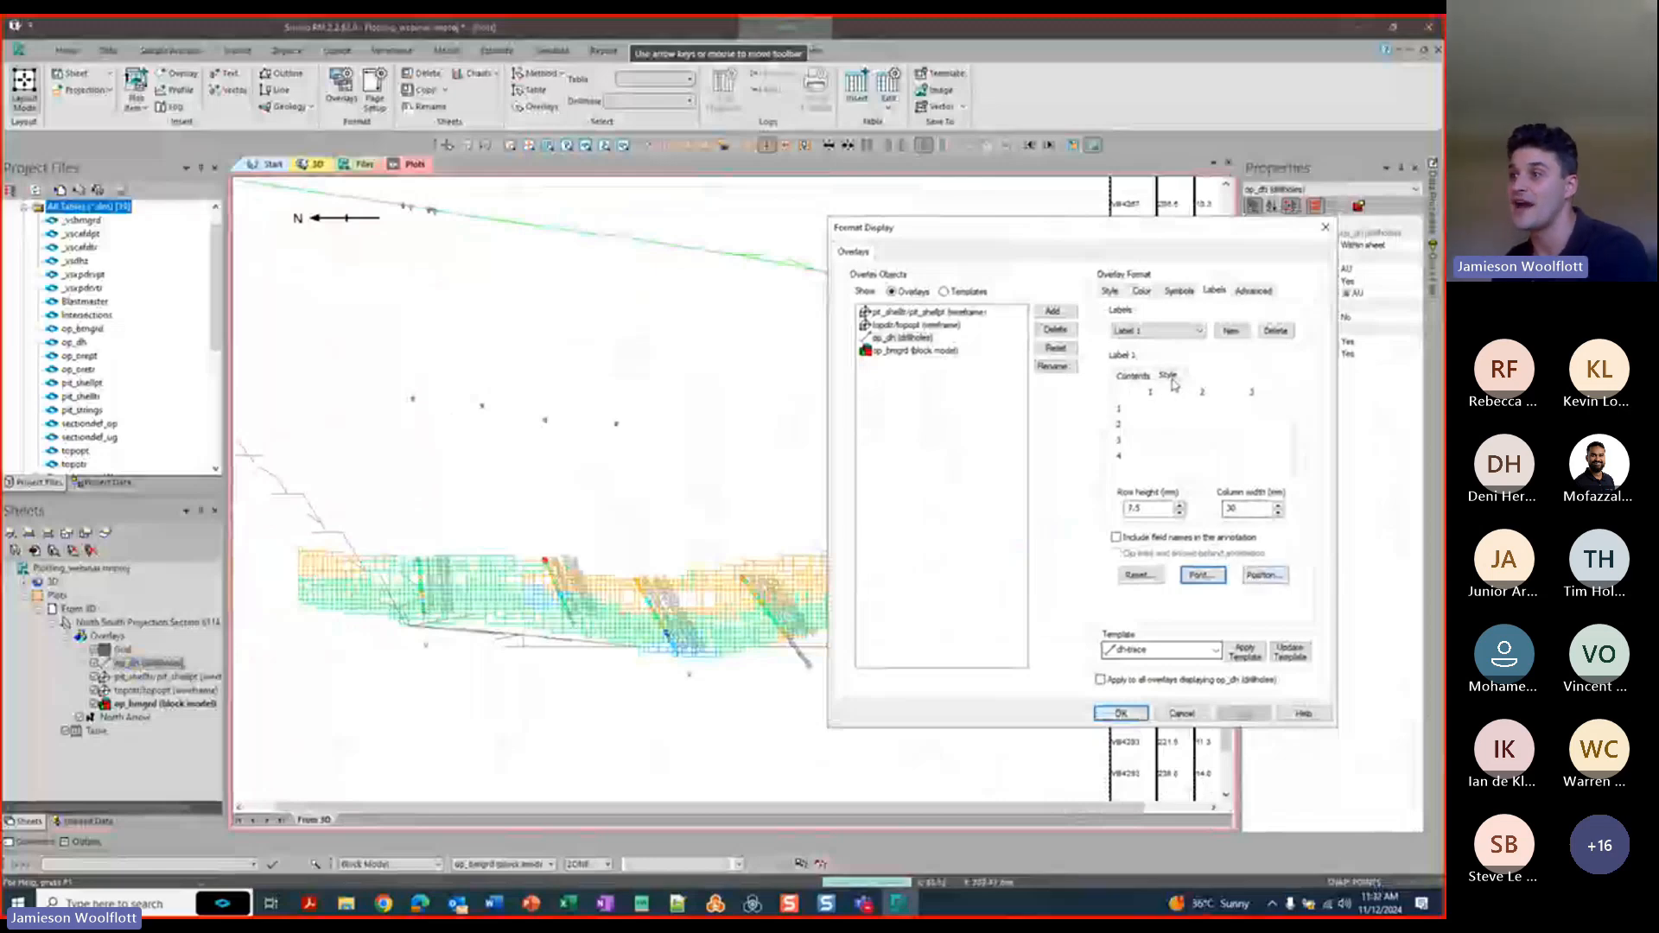
click(1157, 408)
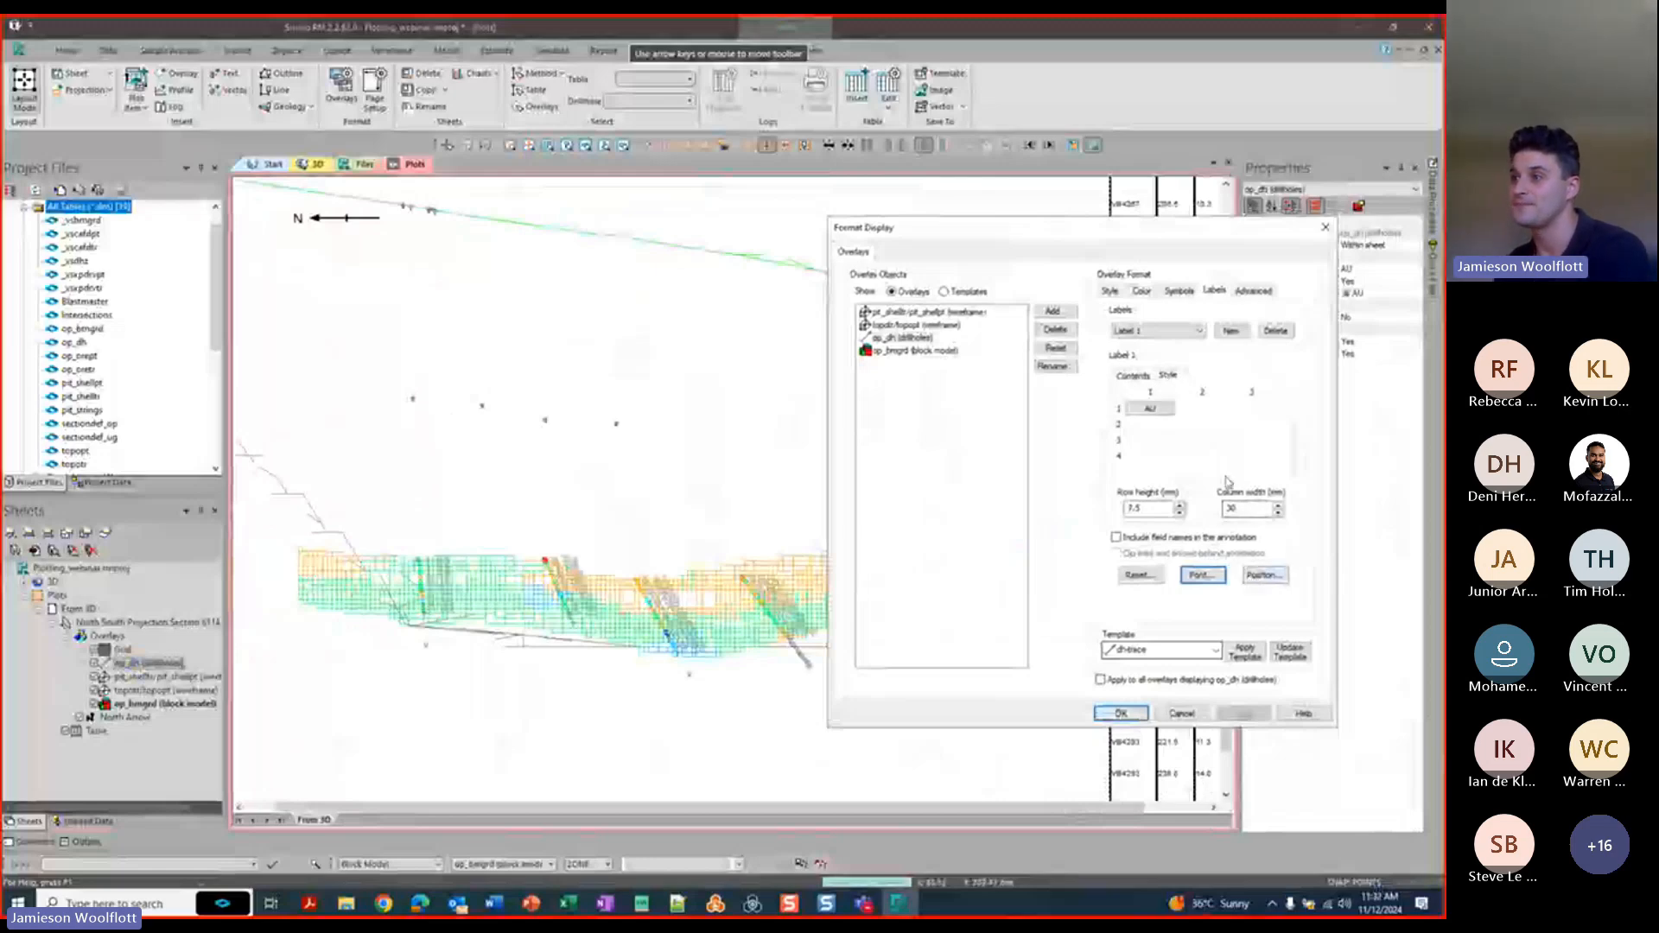
click(1161, 408)
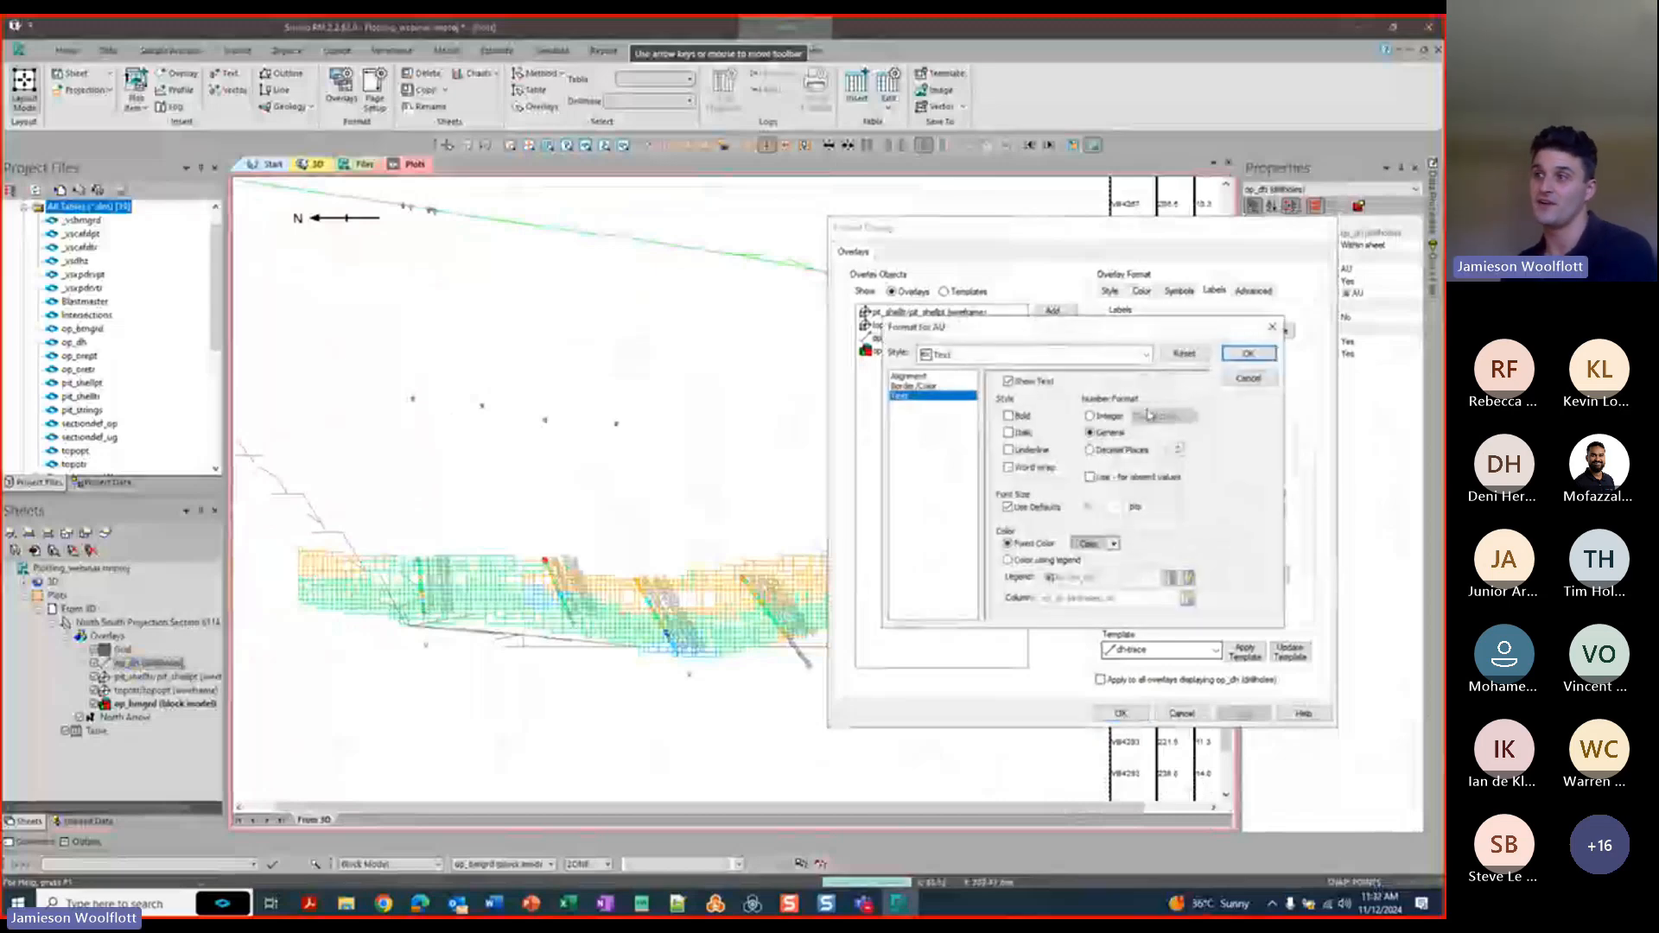
click(1272, 327)
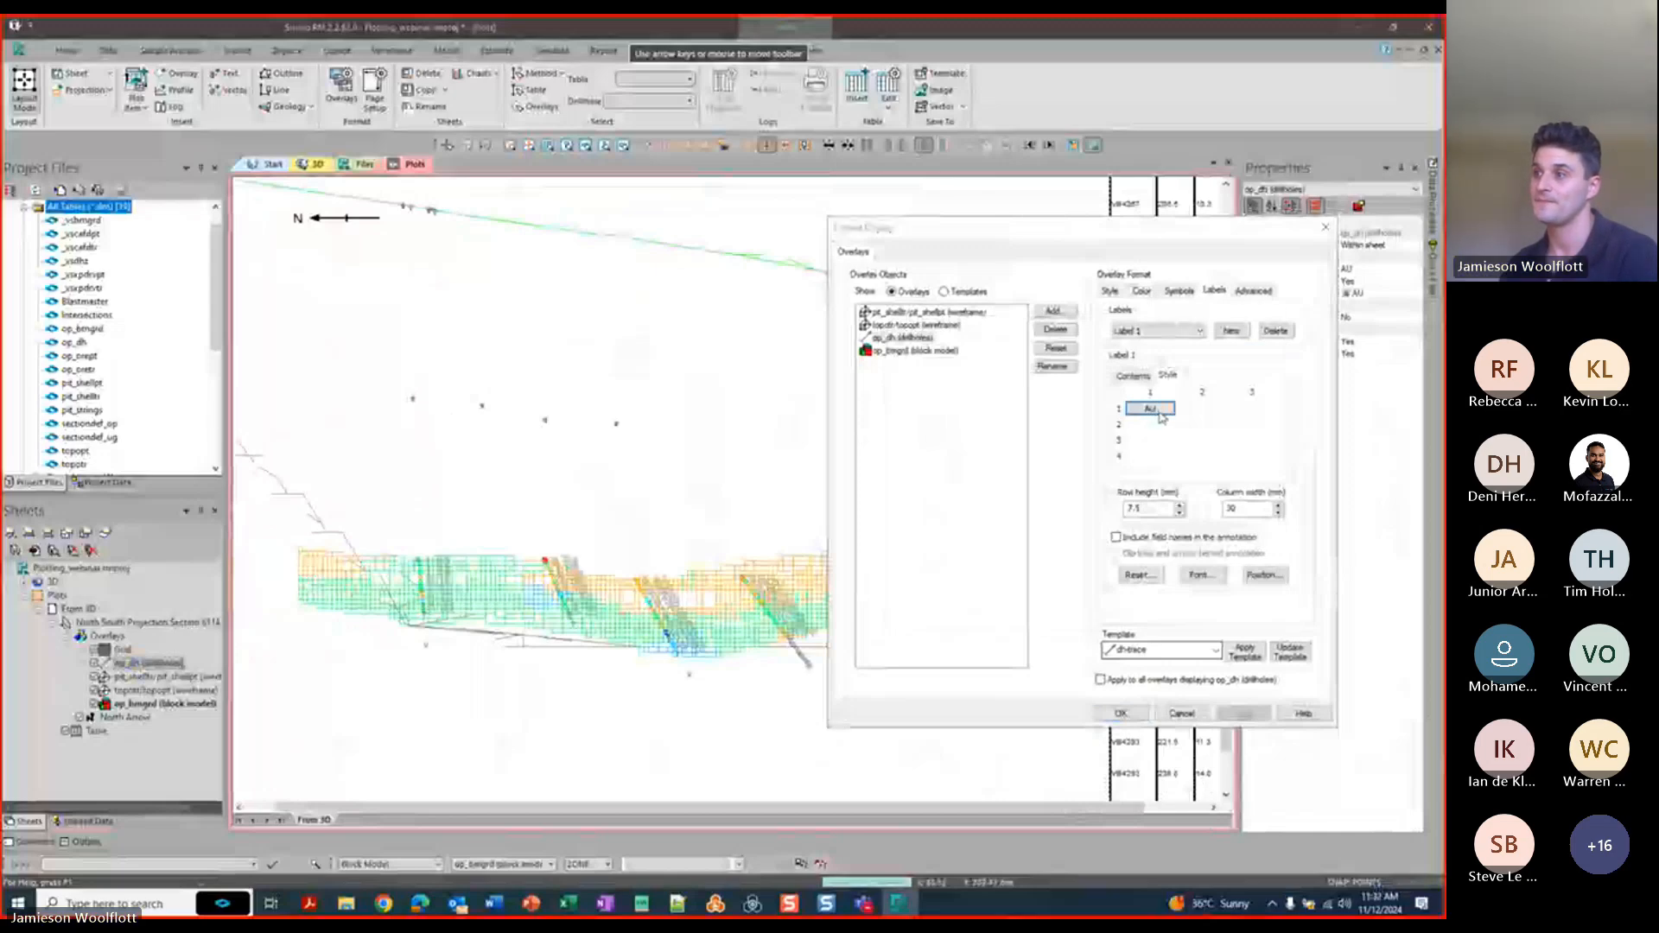
click(1161, 412)
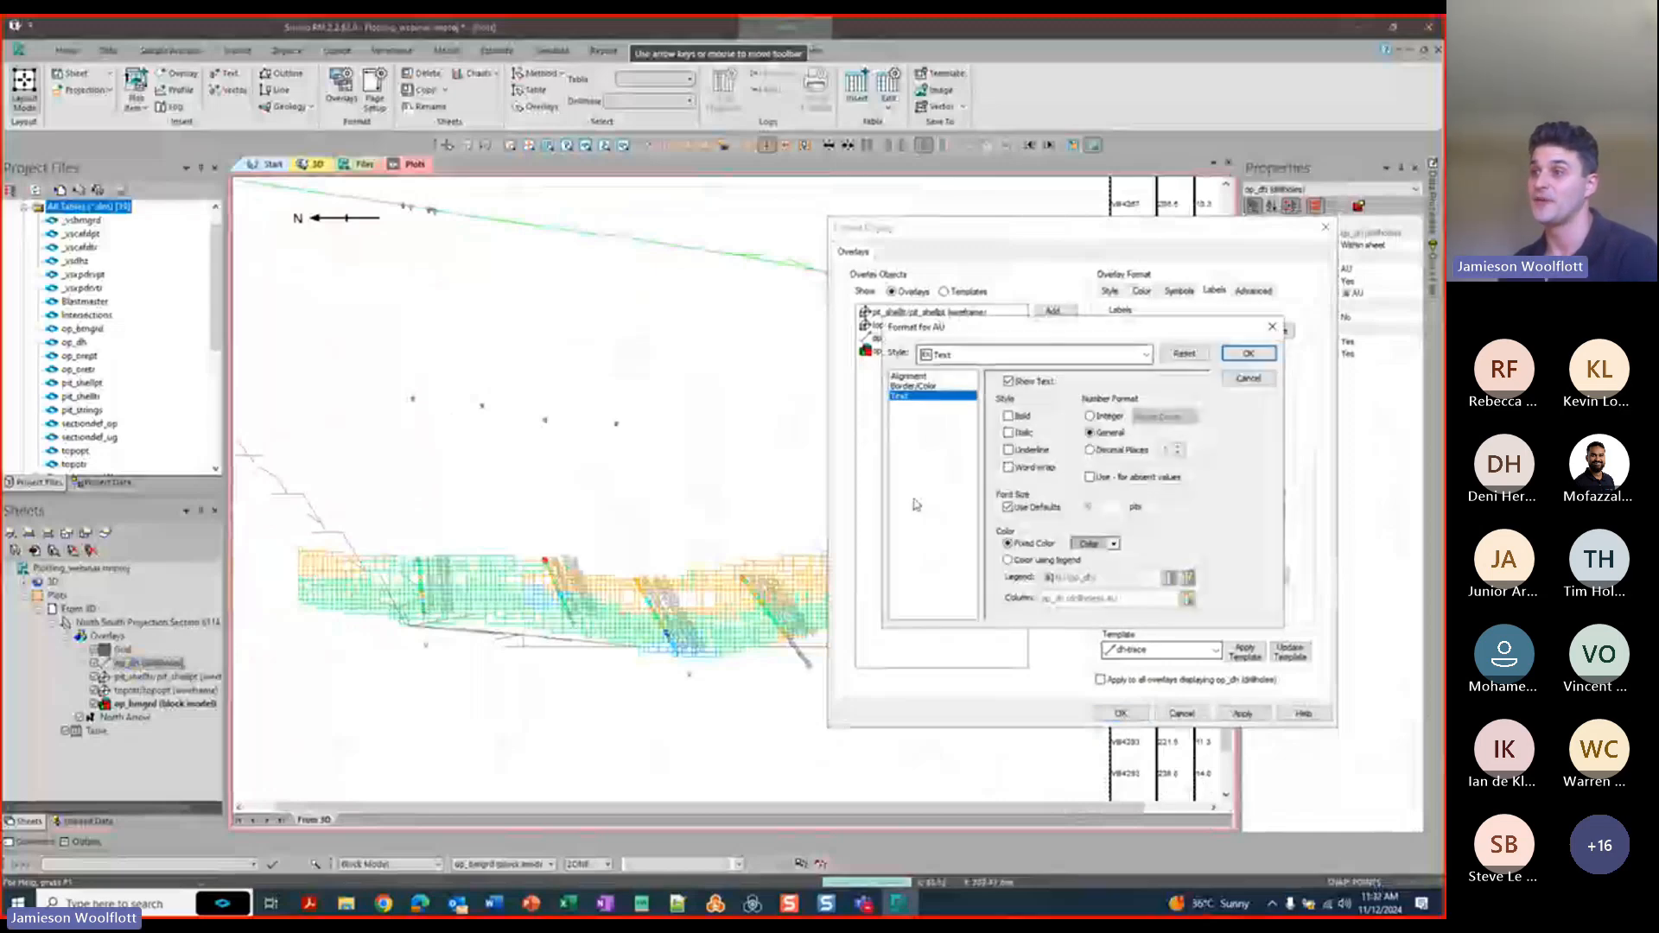
click(1018, 562)
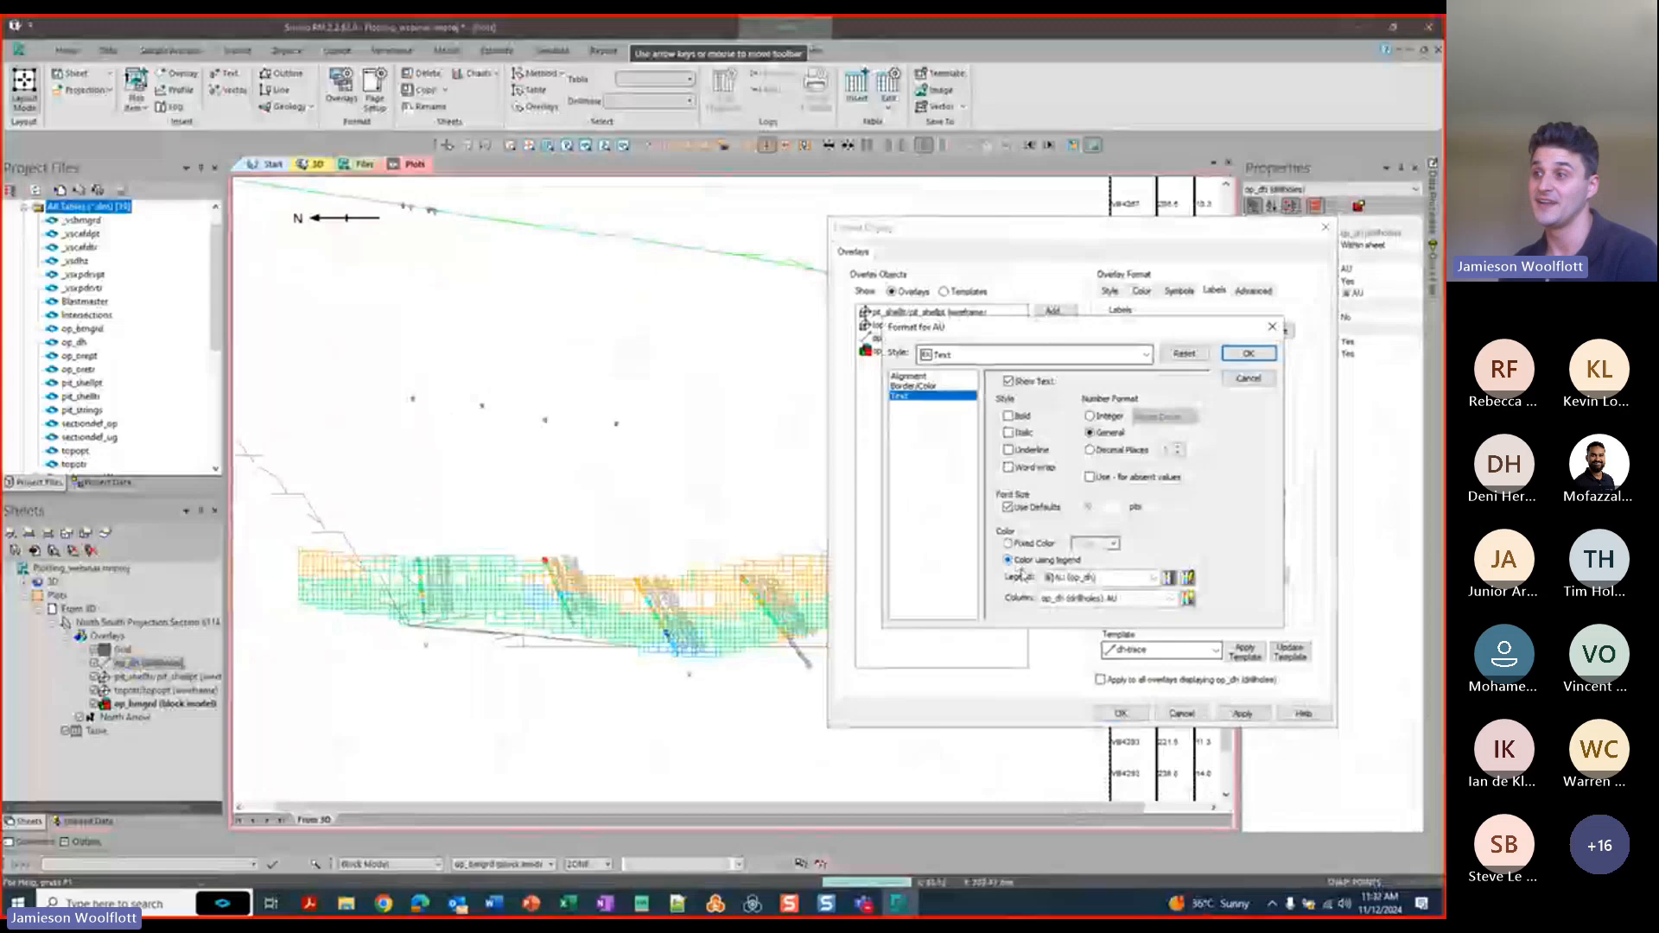
click(1154, 577)
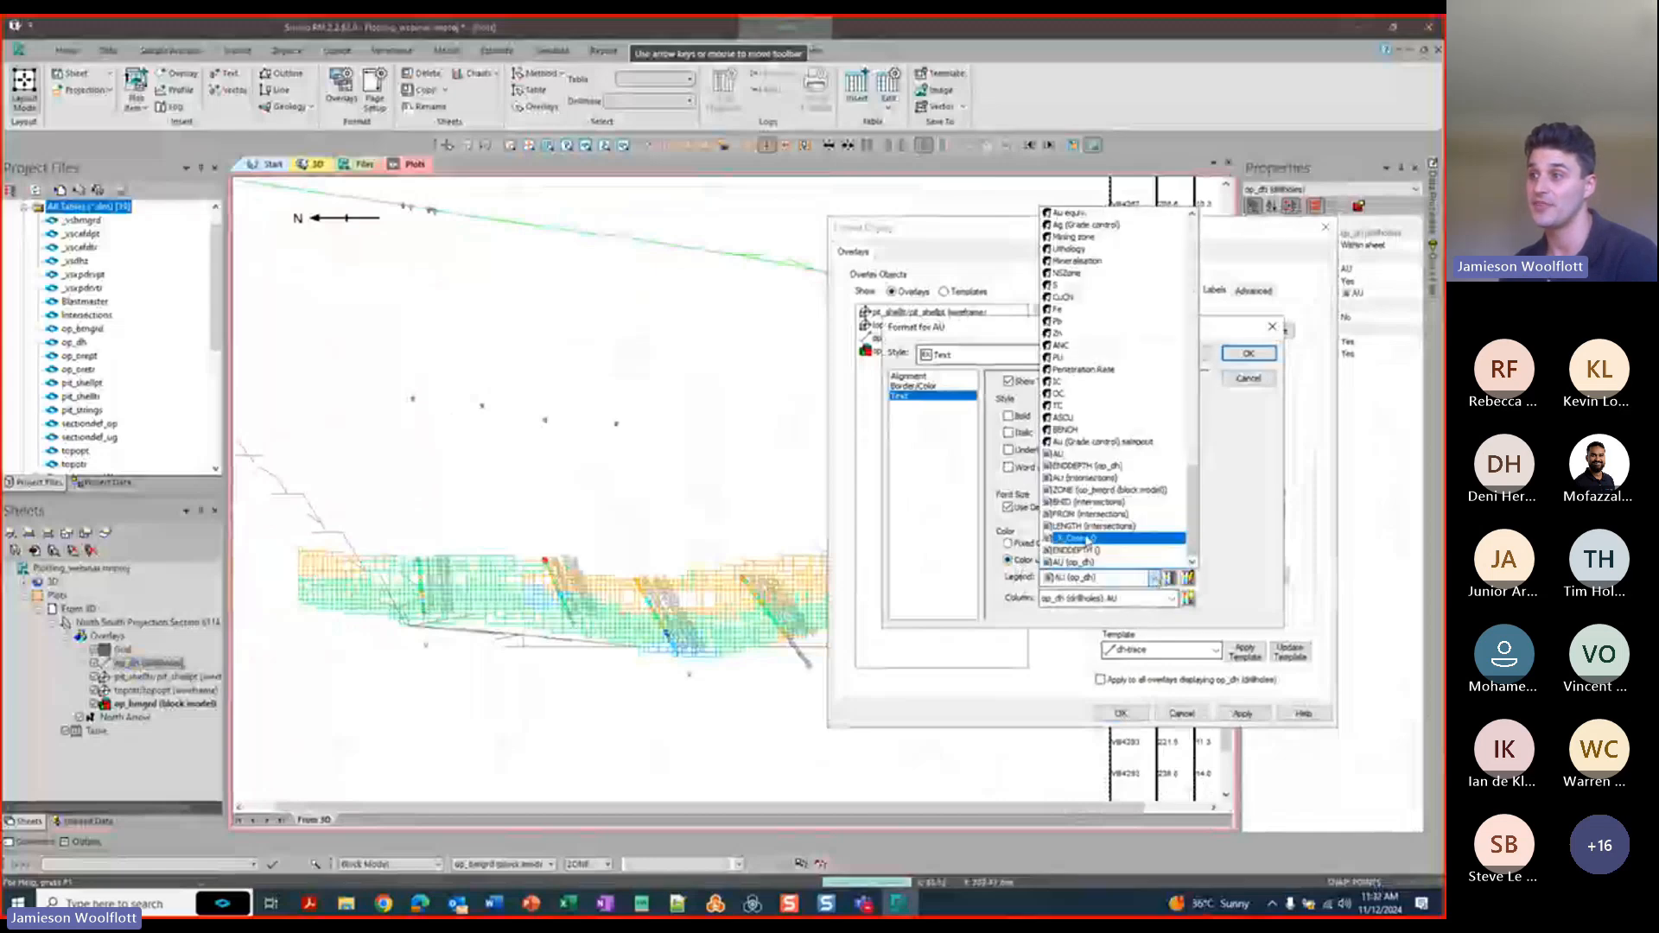
click(1080, 453)
click(1170, 599)
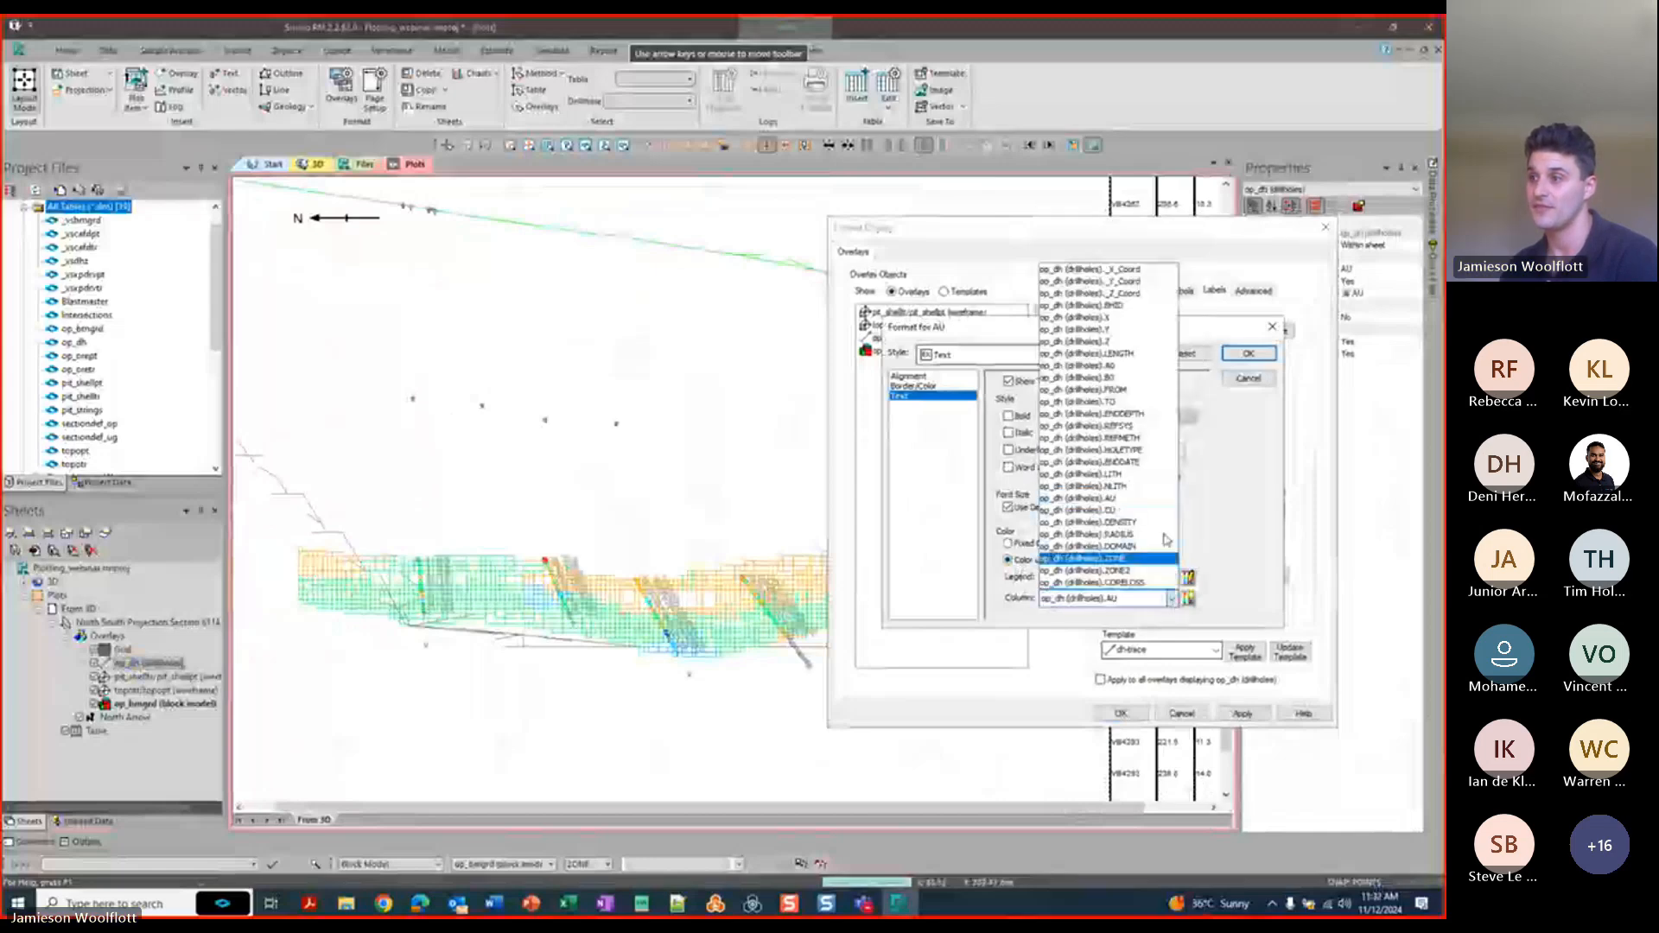
click(1115, 499)
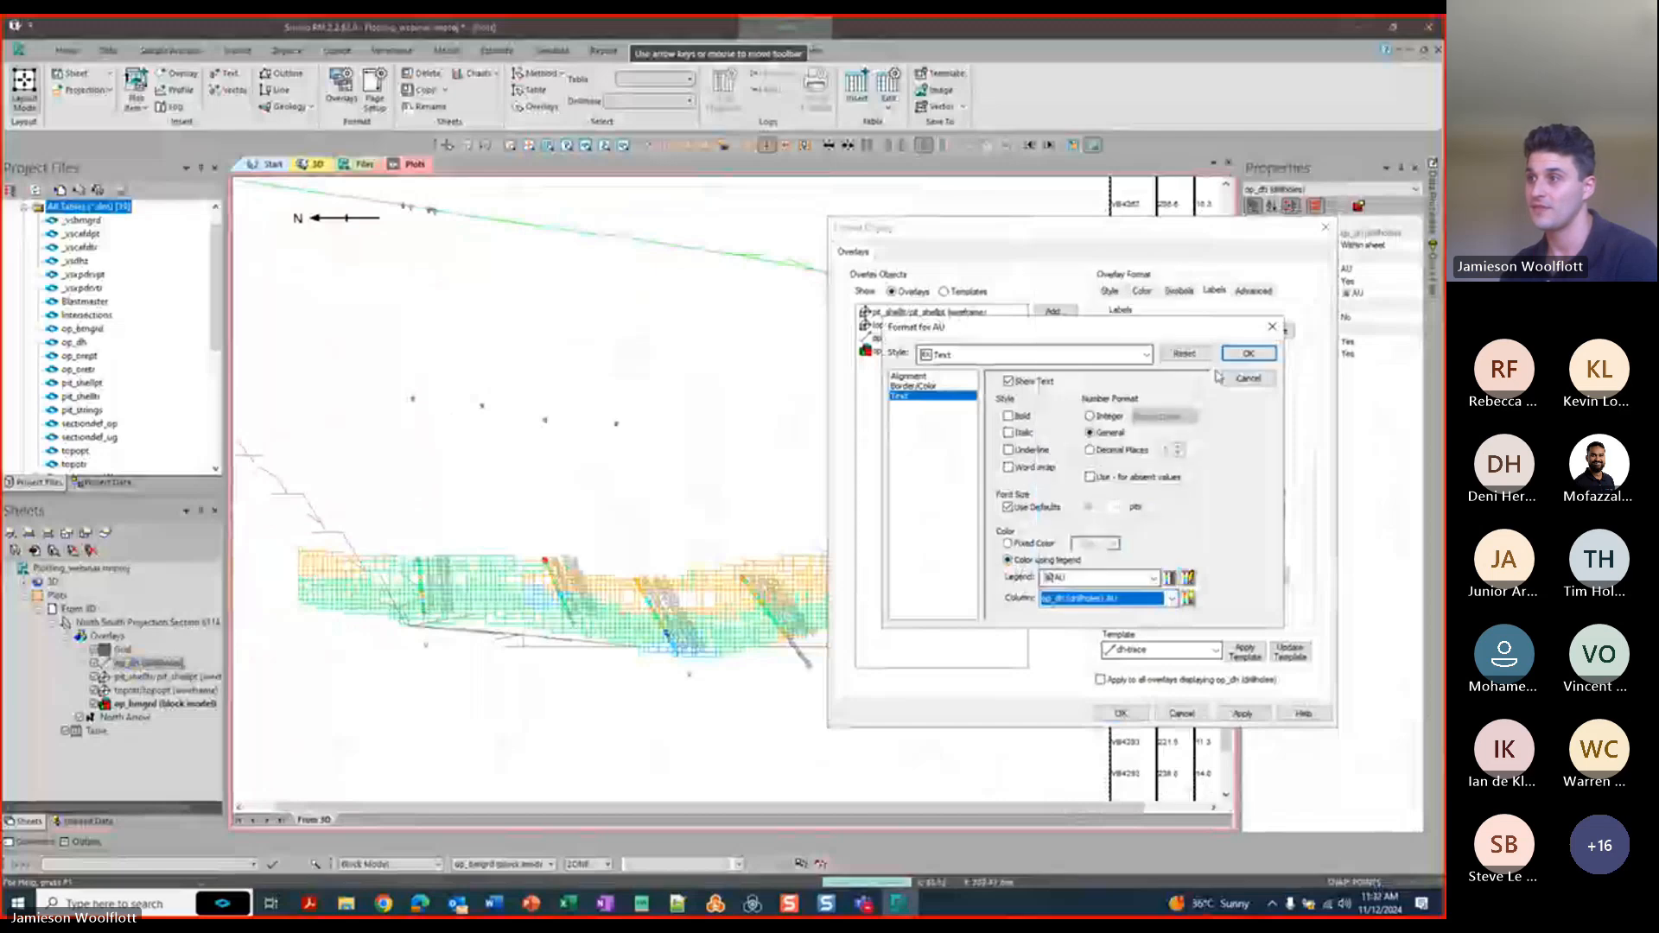
click(933, 379)
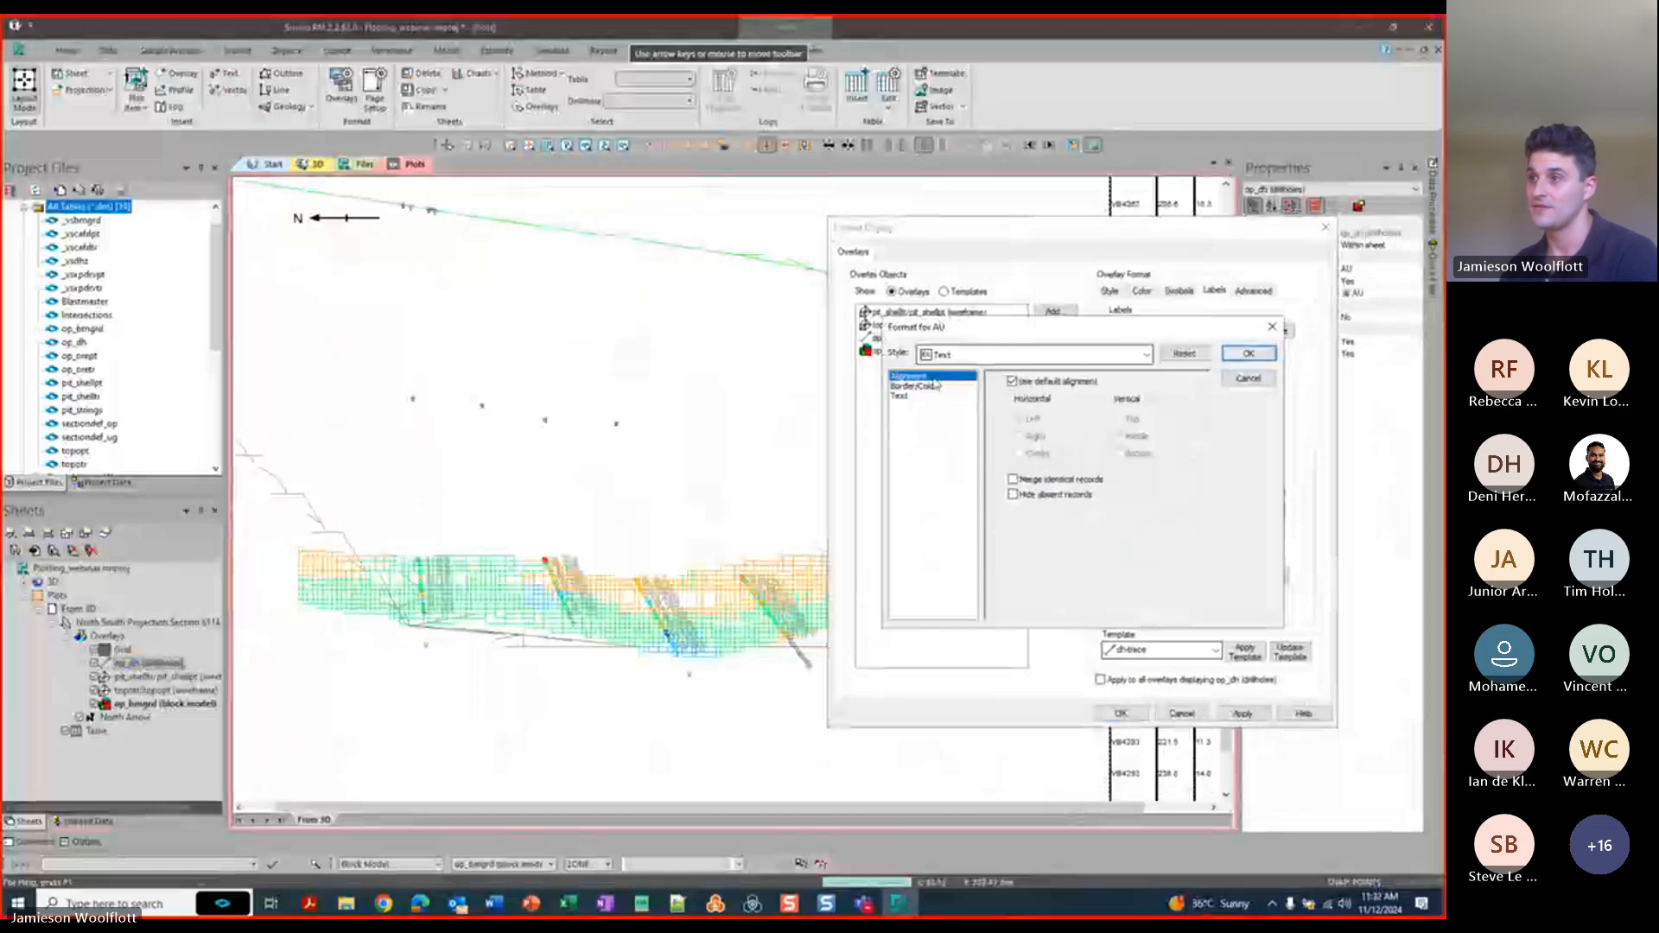
click(1248, 354)
click(1234, 714)
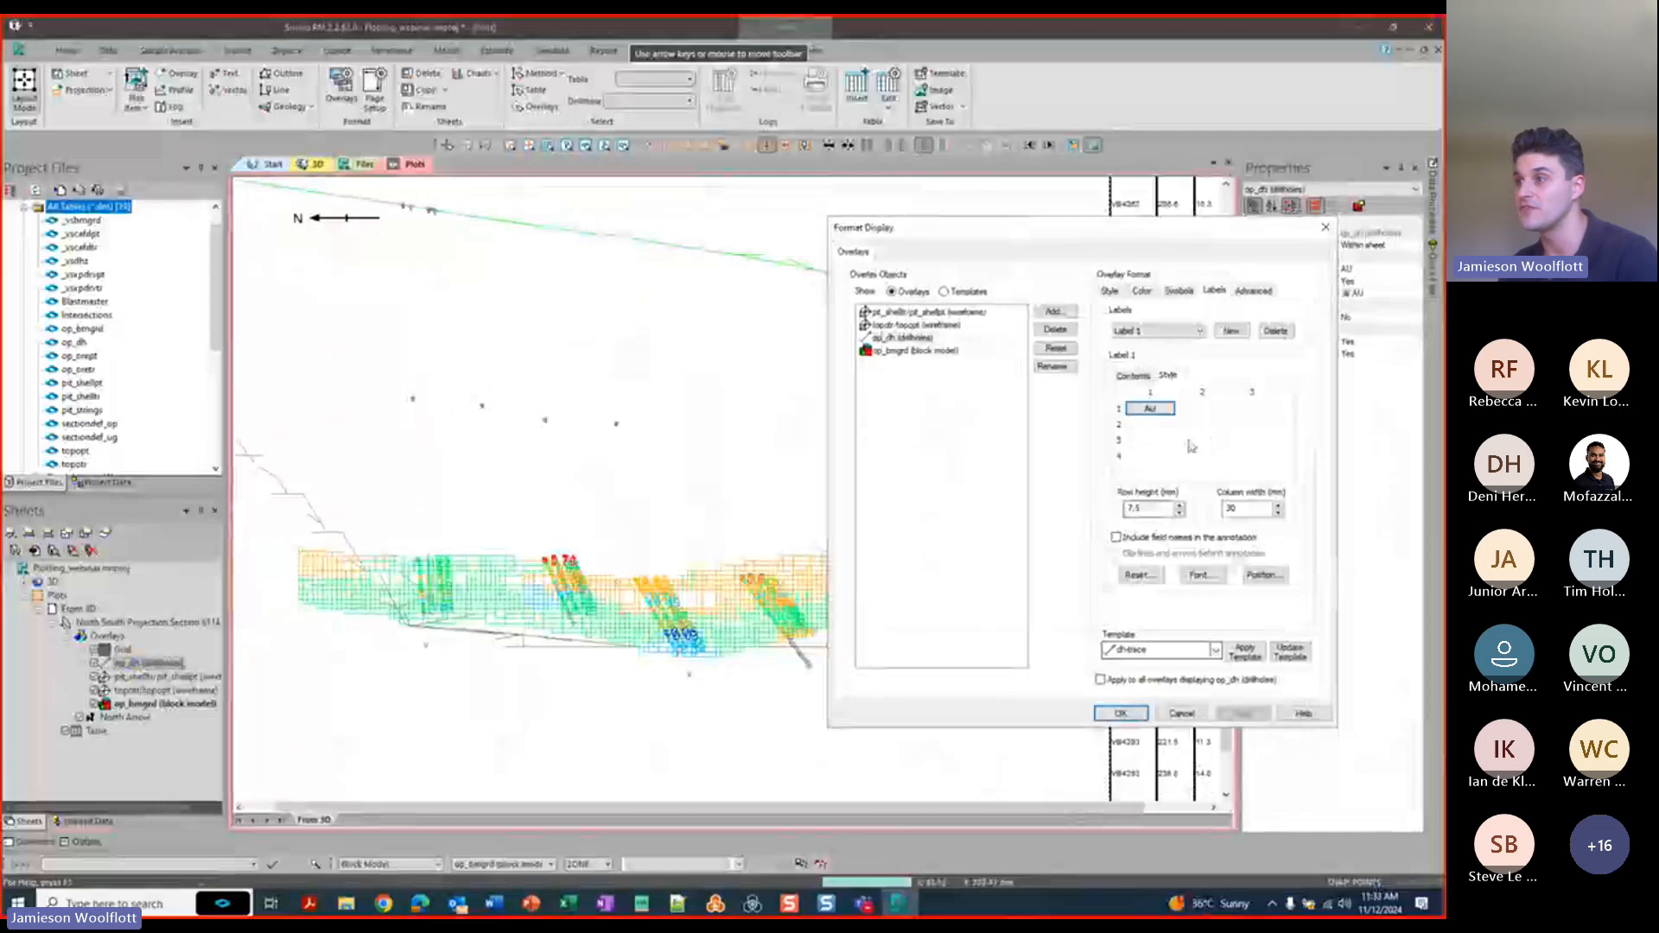
Delete the AU label from the op_dh drillholes overlay and apply the dh-trace template to it instead.
click(1262, 336)
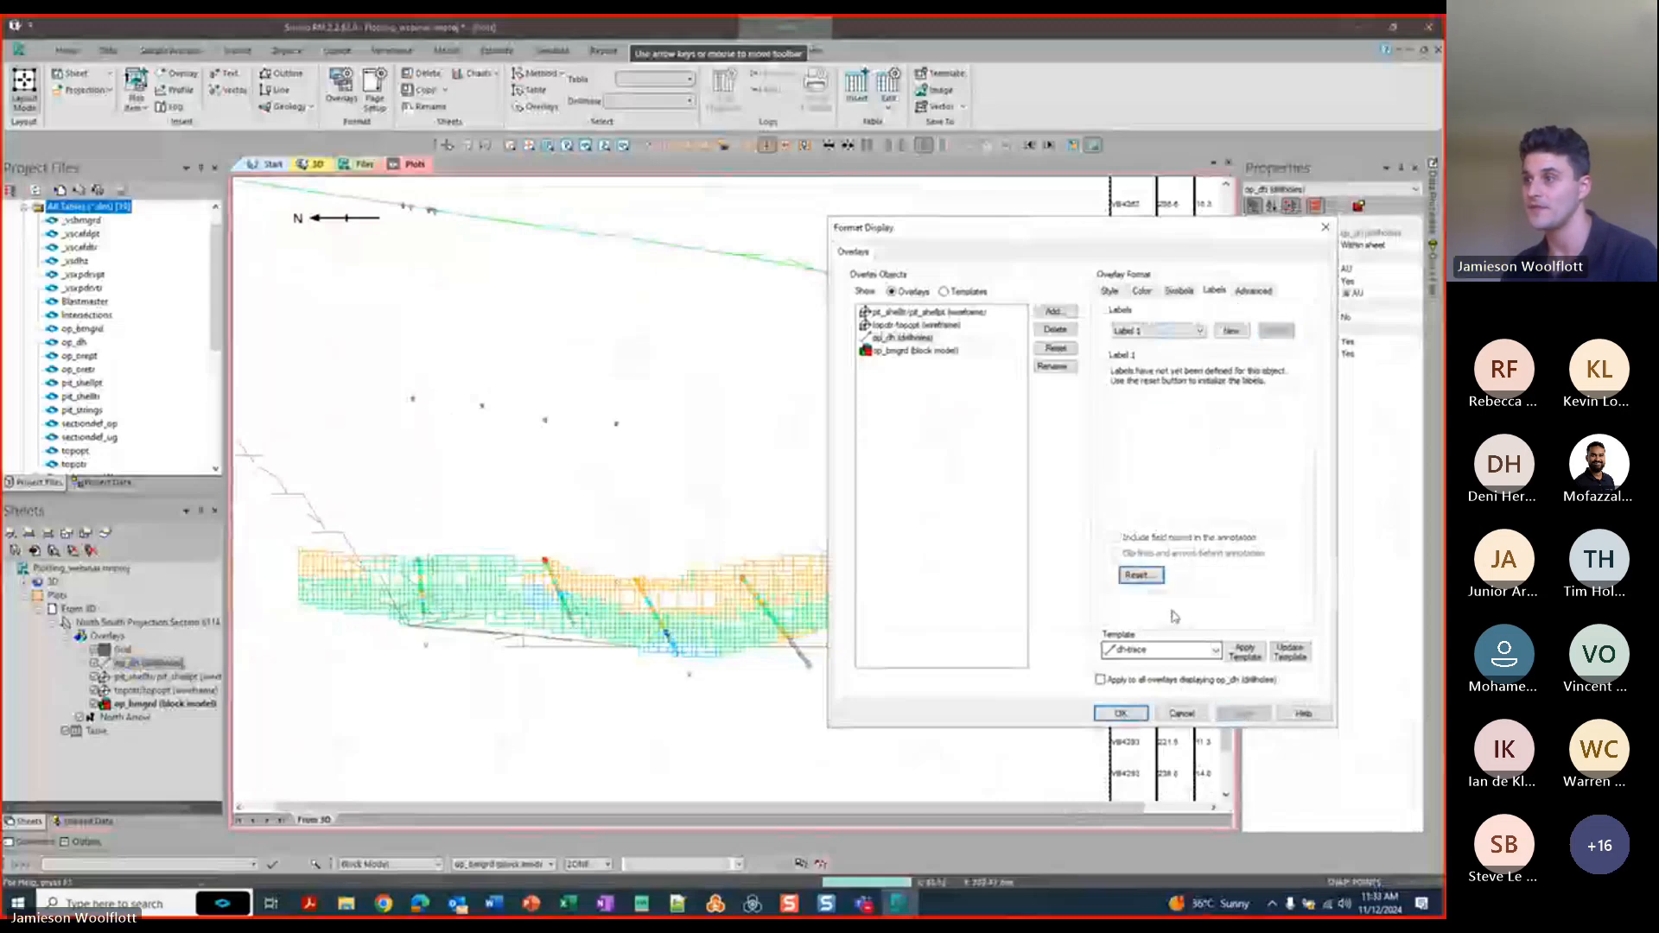
click(1215, 650)
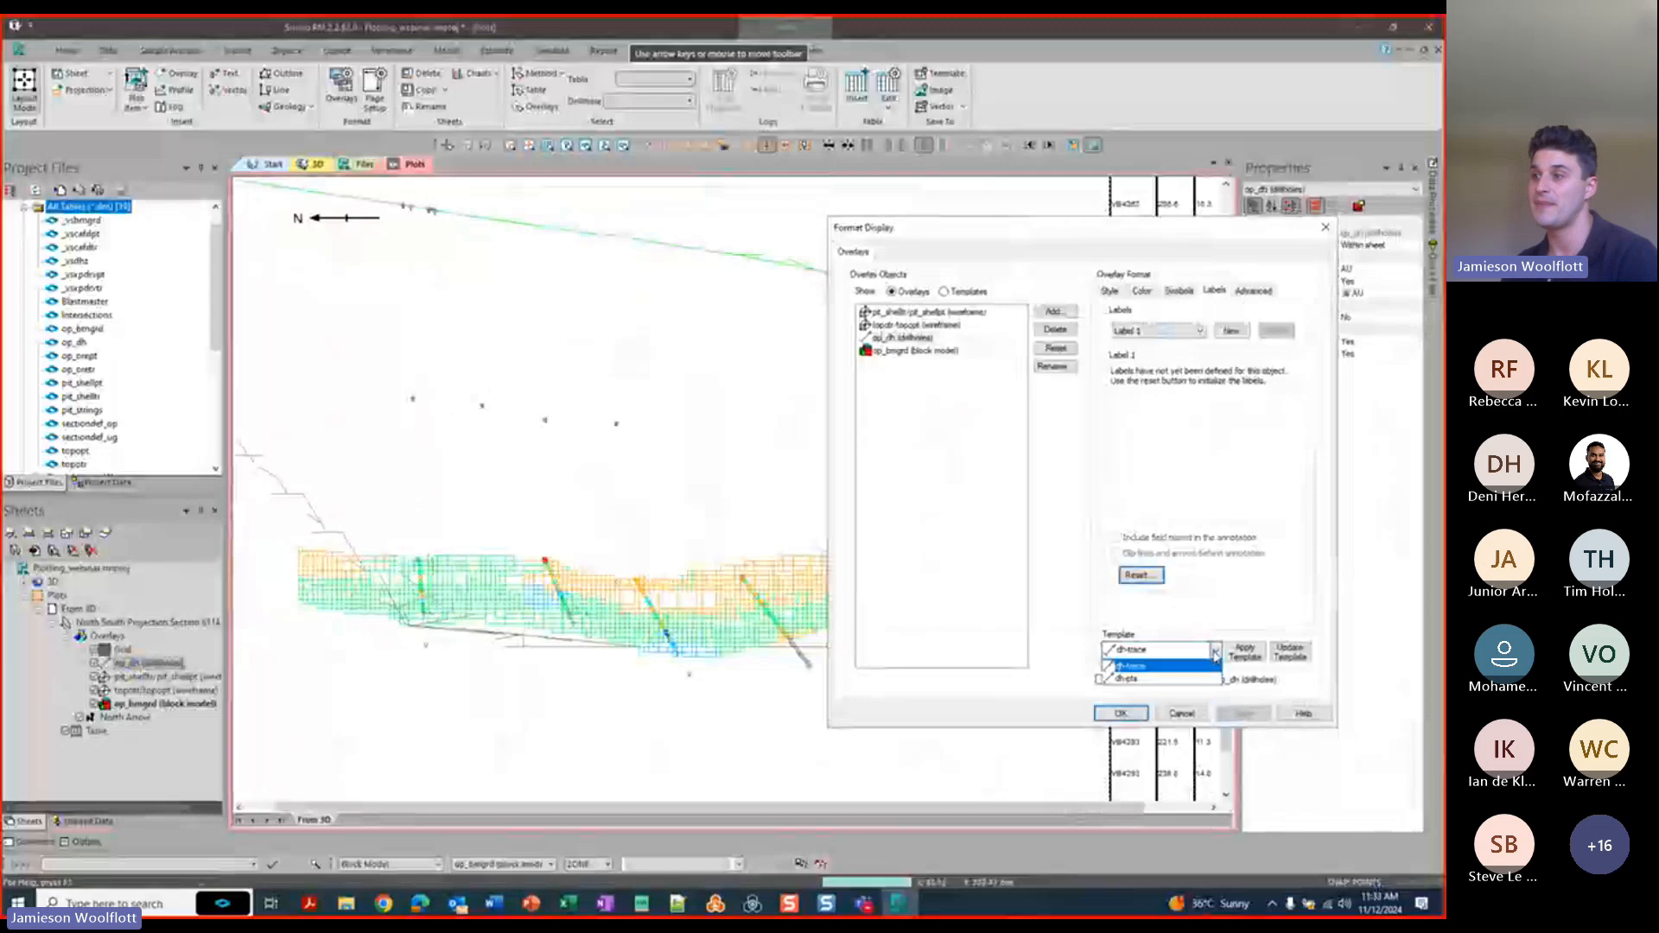
click(1166, 664)
click(1253, 654)
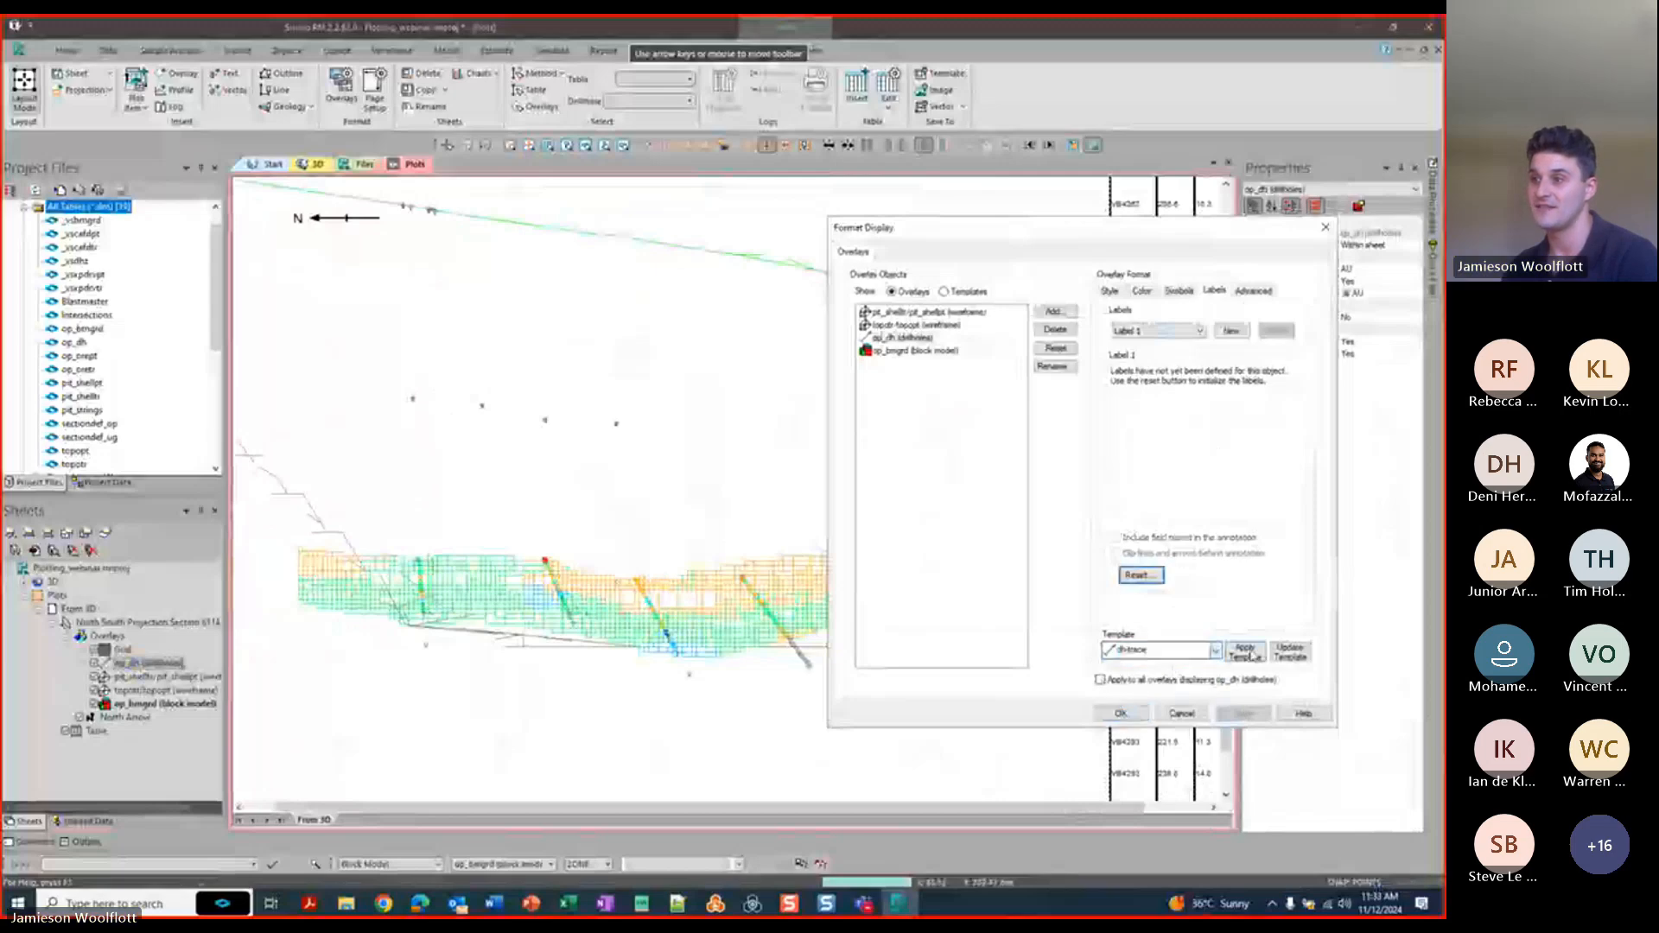
click(1241, 716)
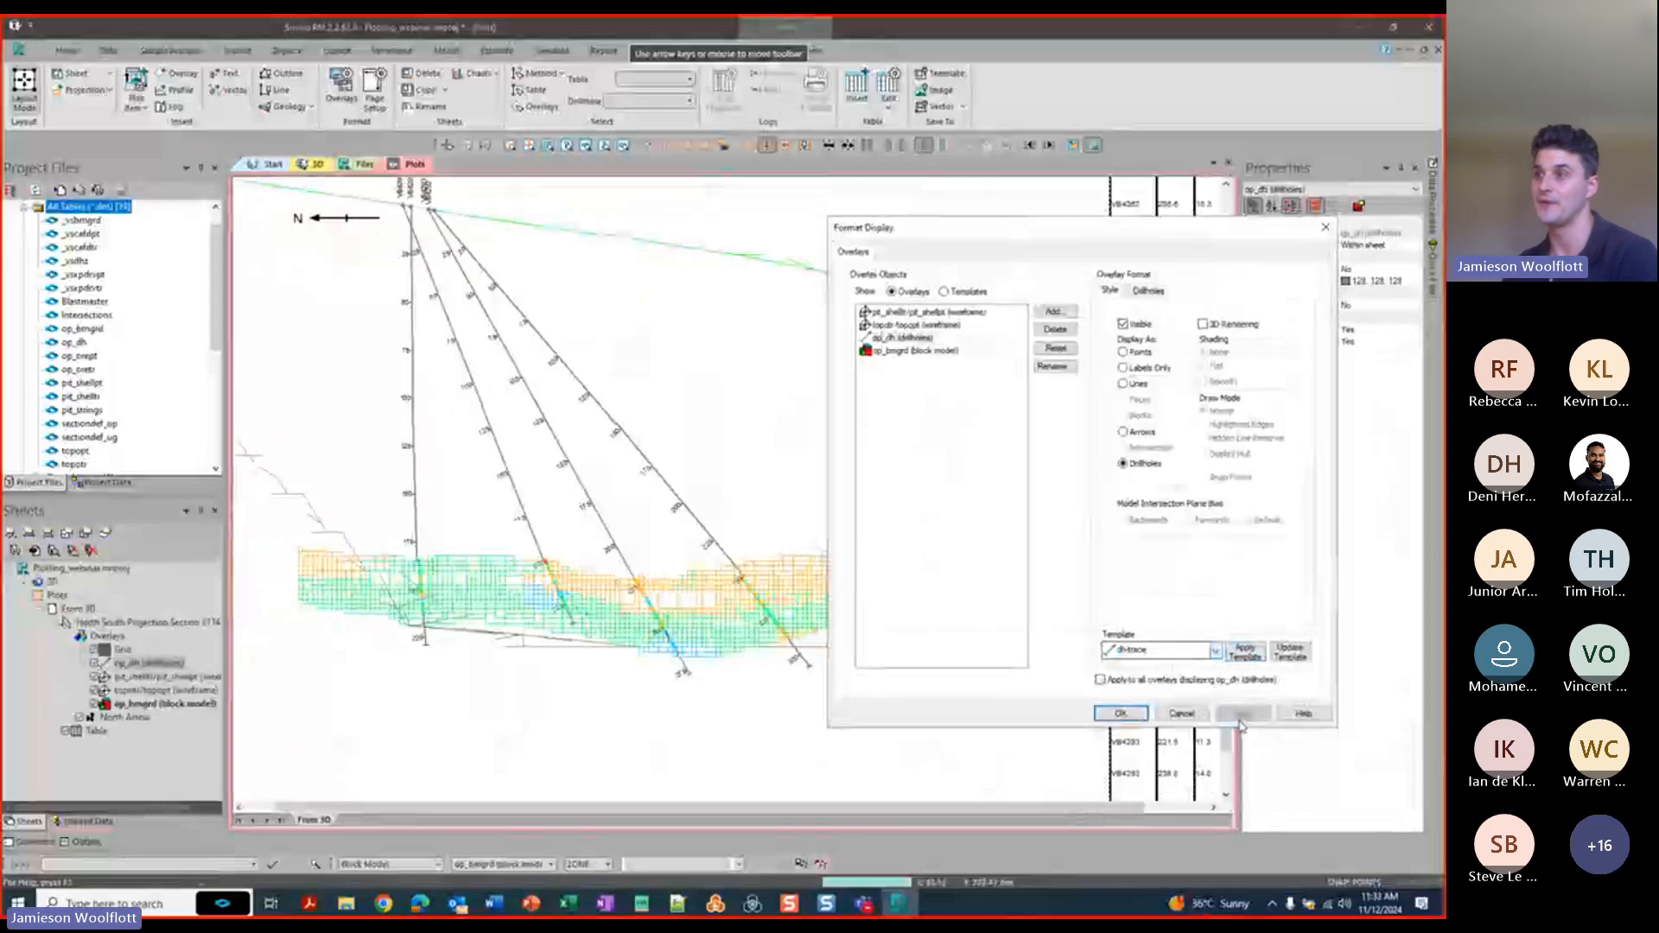
click(916, 350)
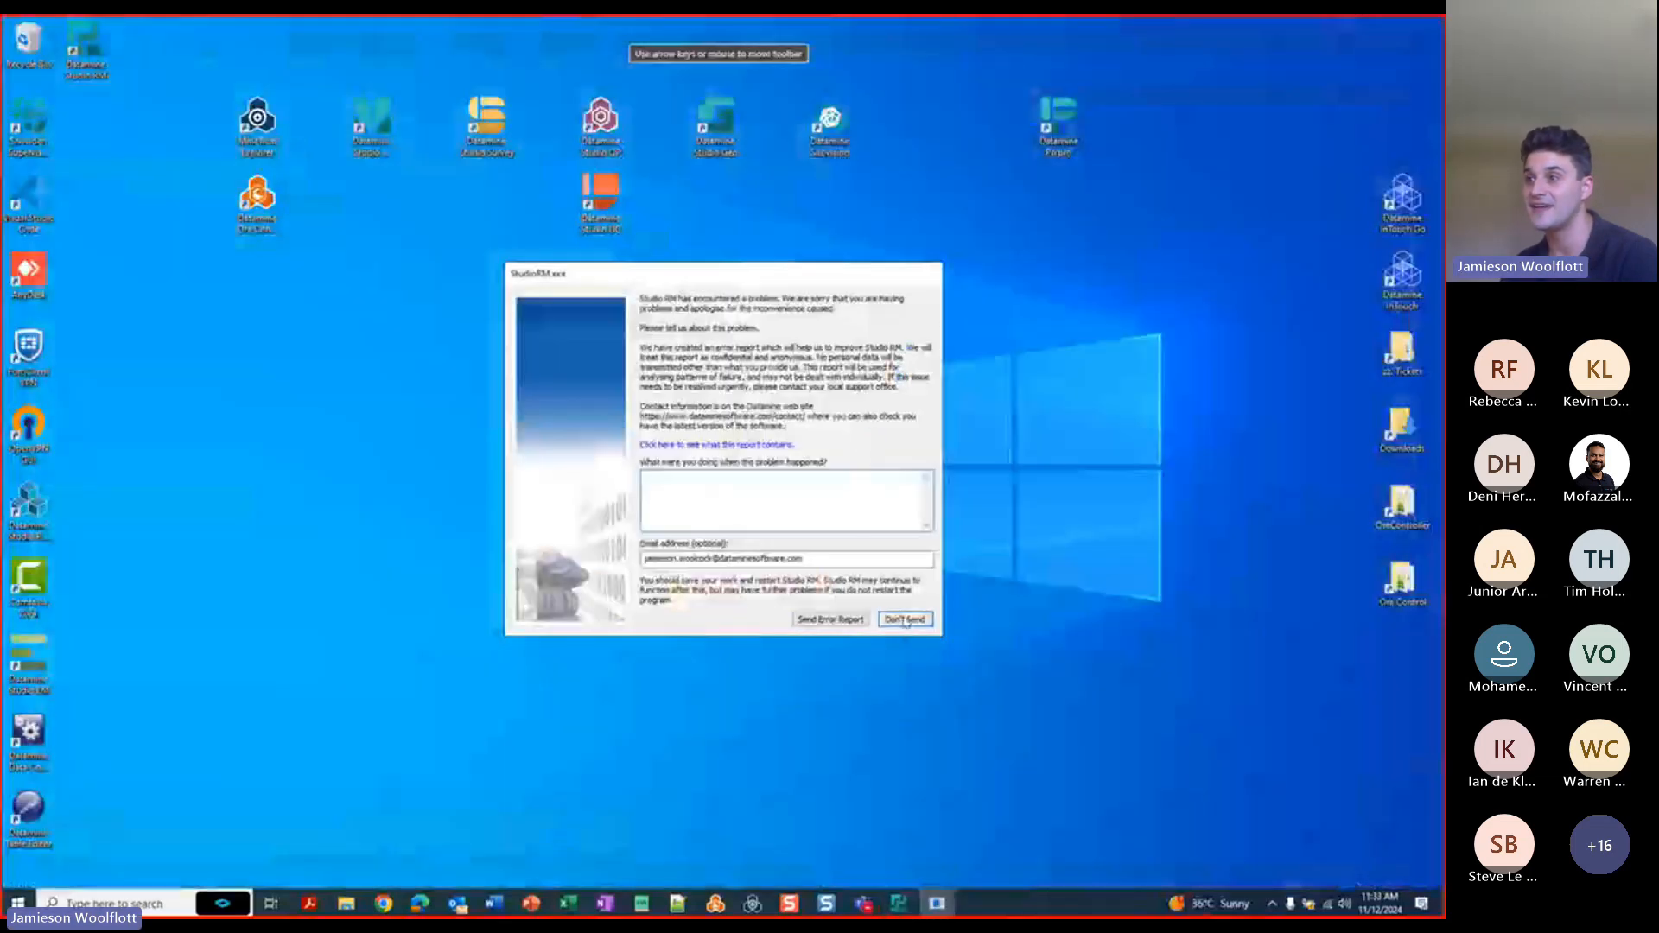
Restart Studio RM without sending the error report, reopen the Plotting_webinar project and show its plot sheets.
click(903, 620)
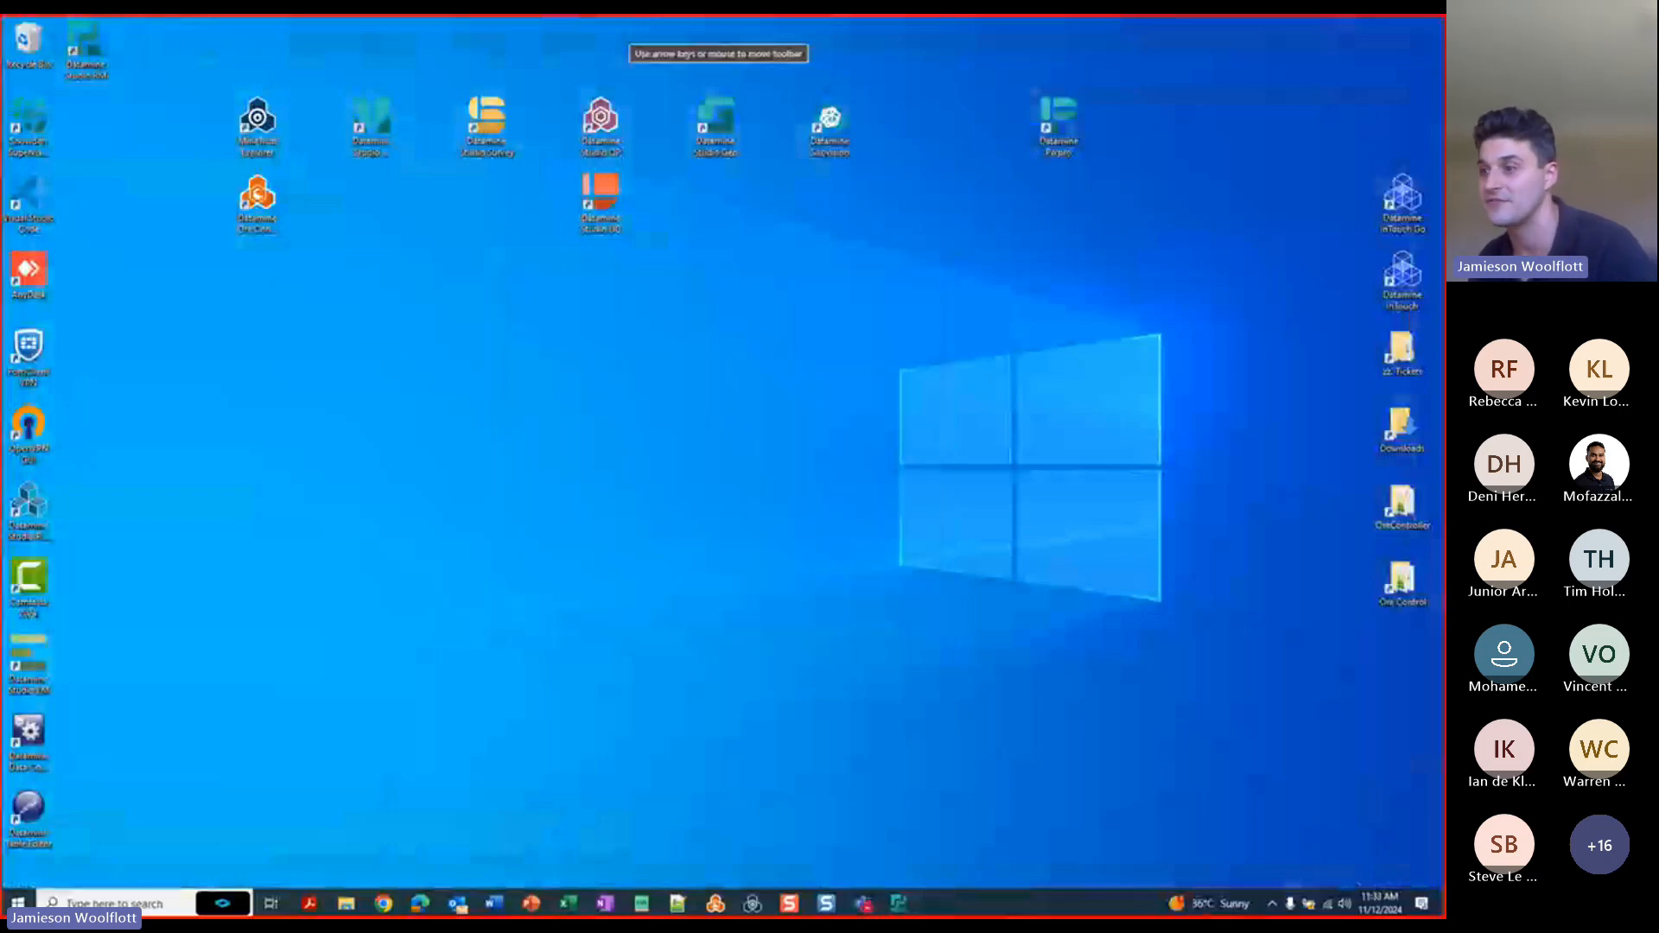
click(900, 905)
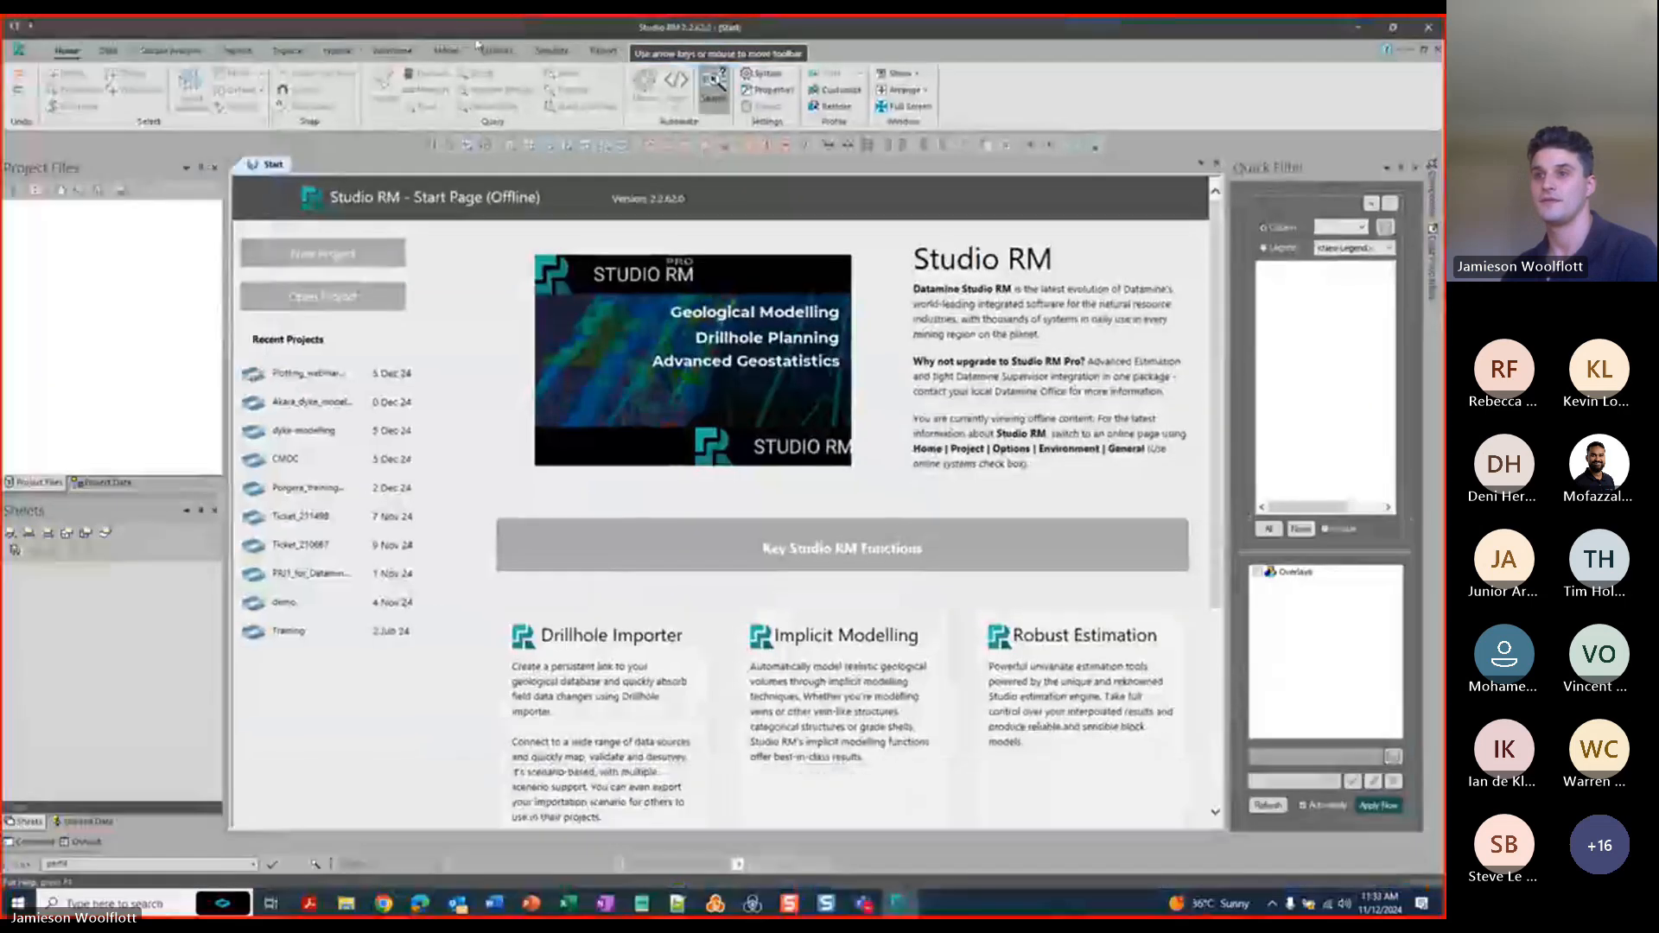
click(324, 372)
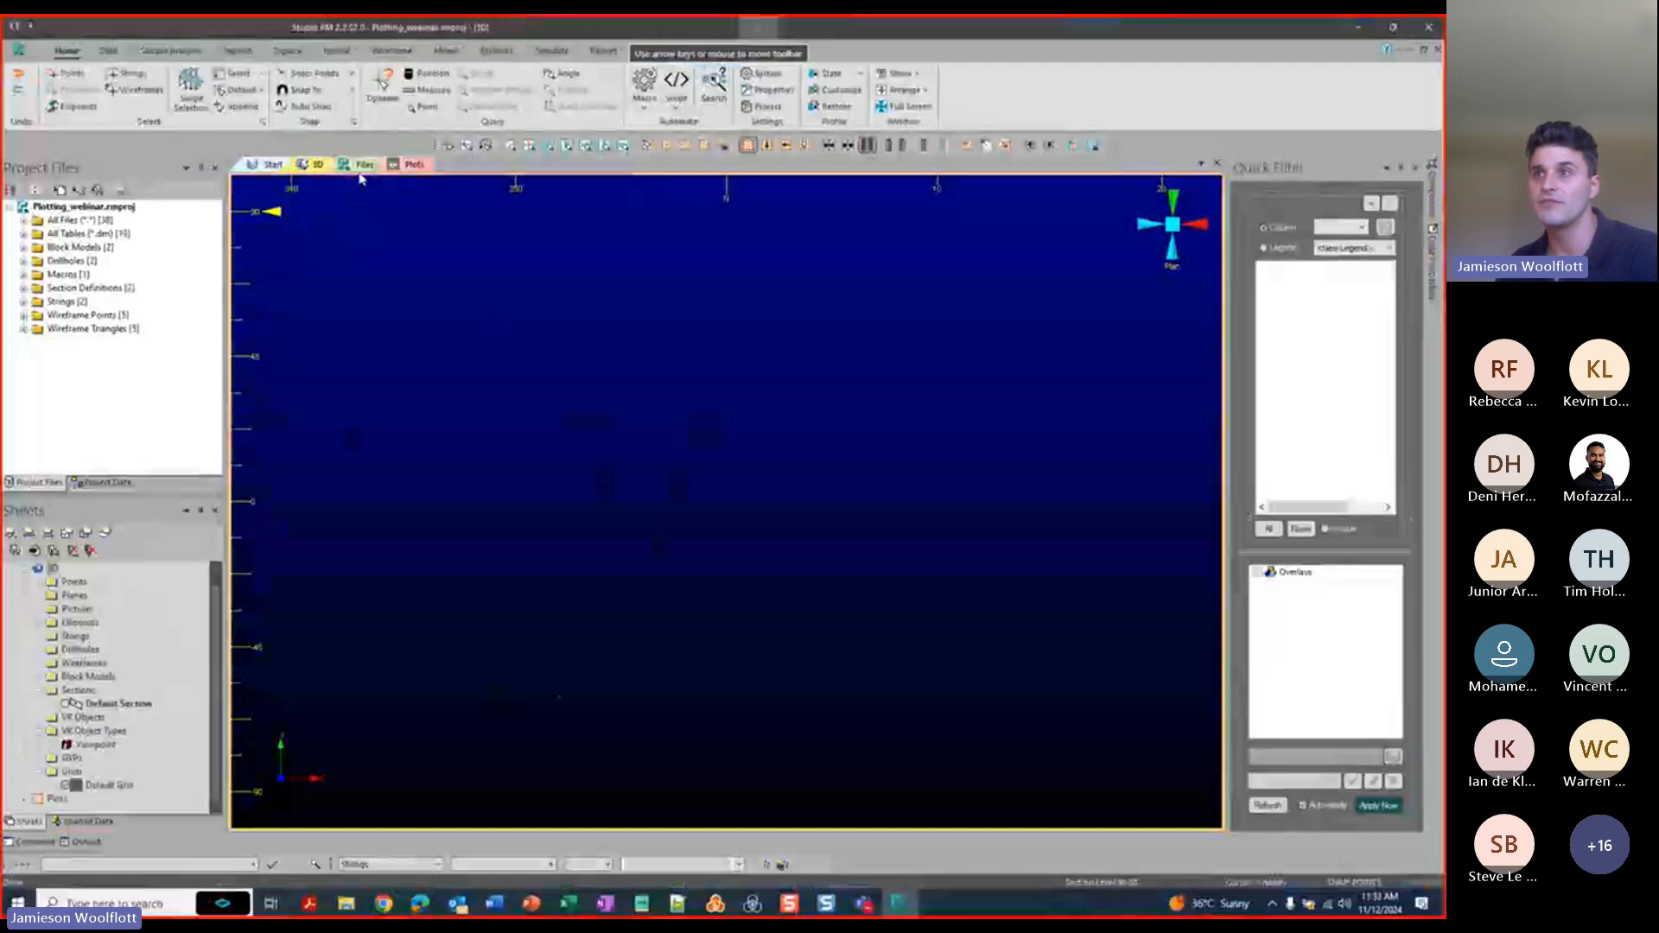
click(362, 166)
click(412, 164)
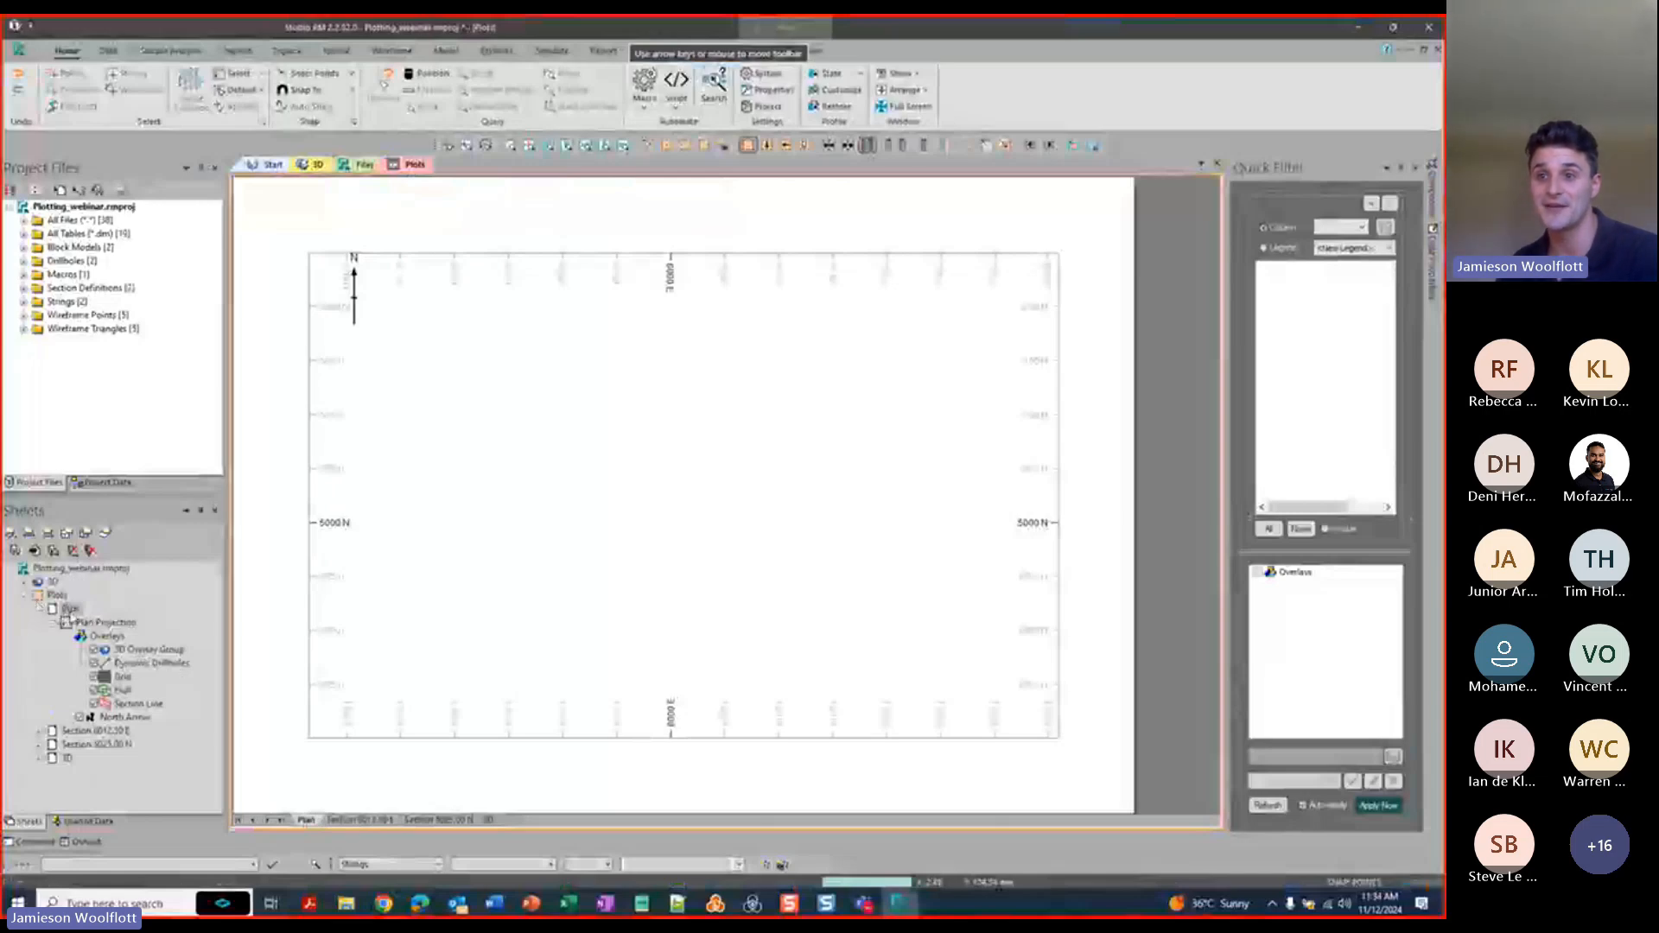
click(311, 164)
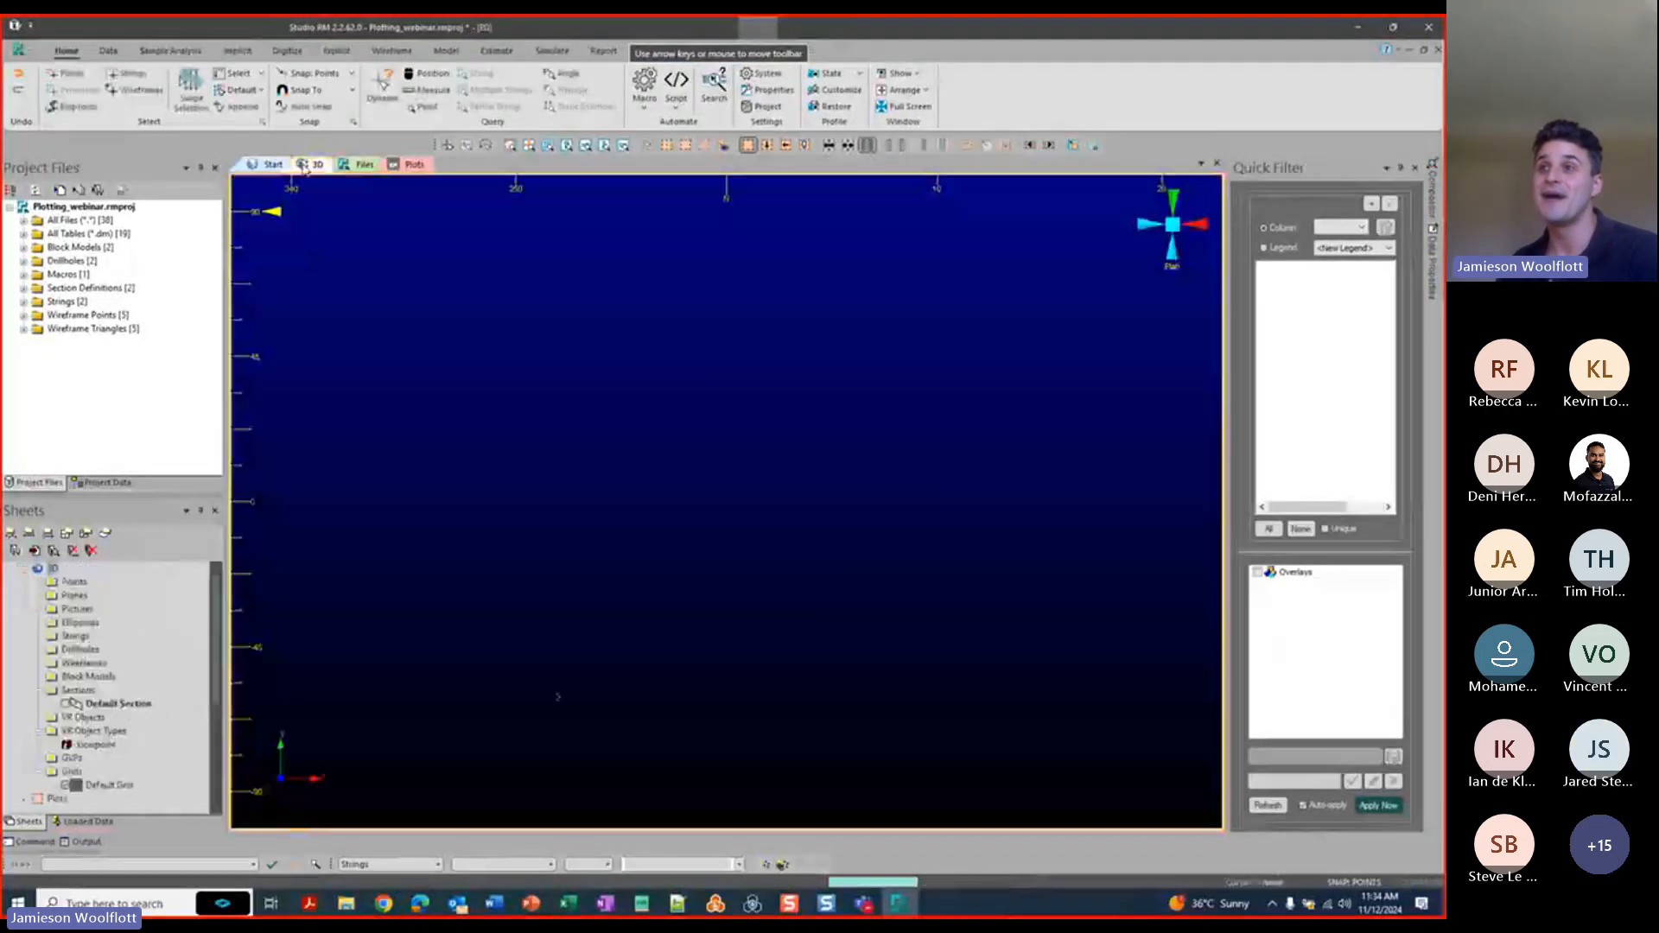
click(412, 165)
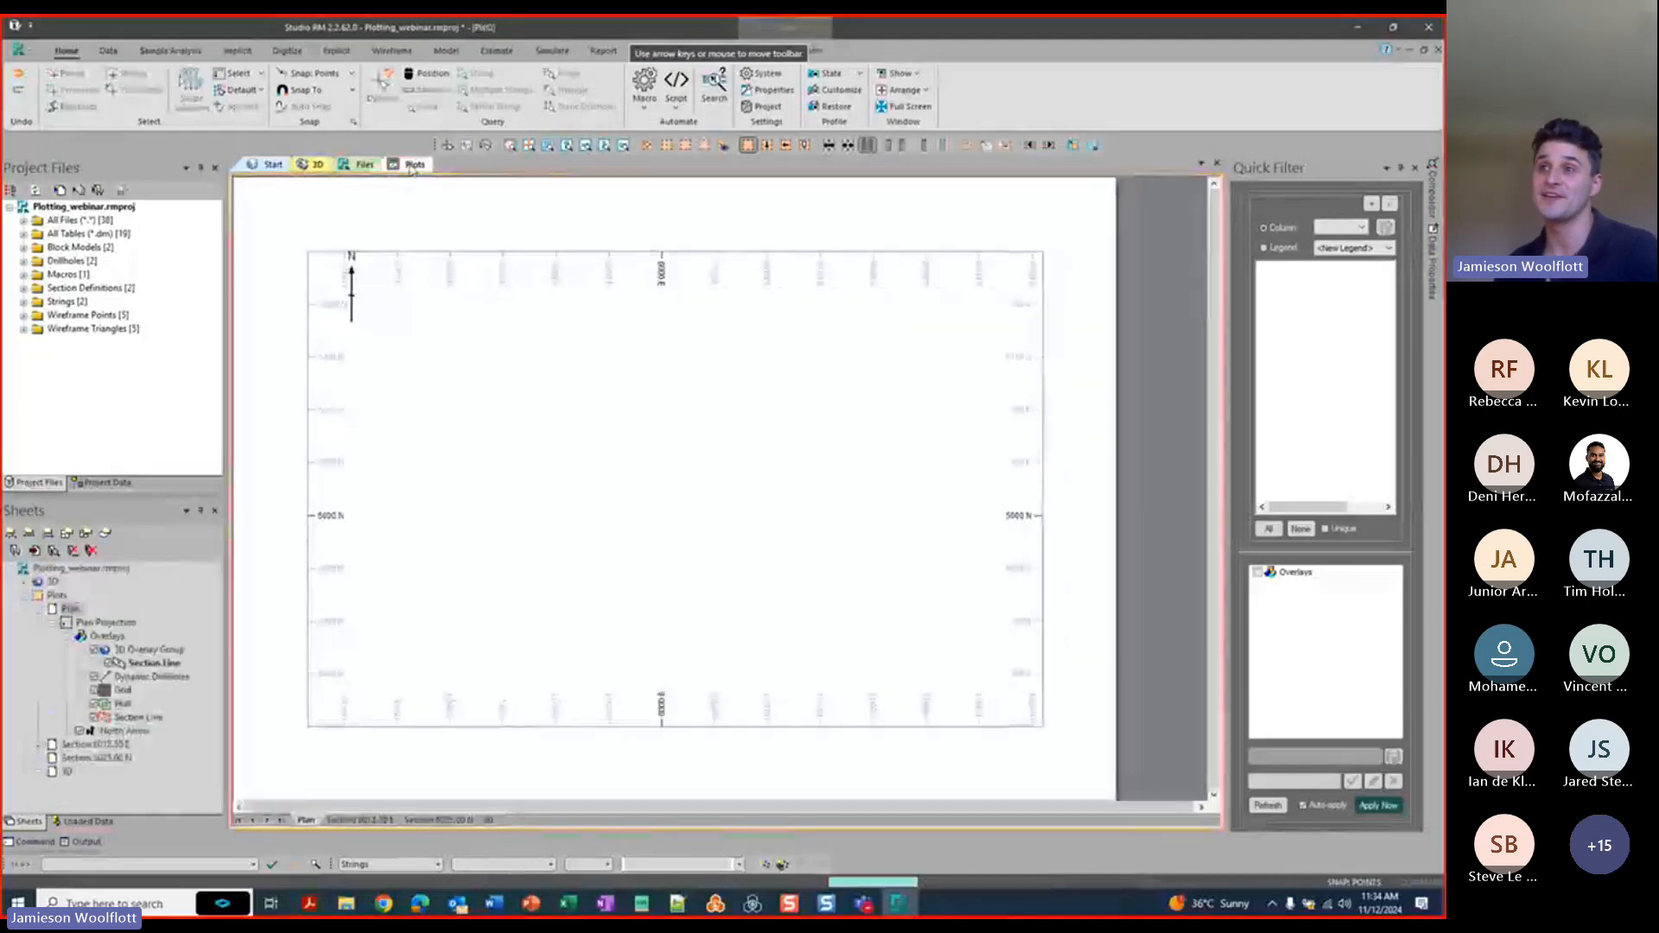
Try to create a new plot sheet from the Final-plot.dmtpl template in C:\Database\1_Studio_RM\3.Webinars\Plotting.
right_click(489, 820)
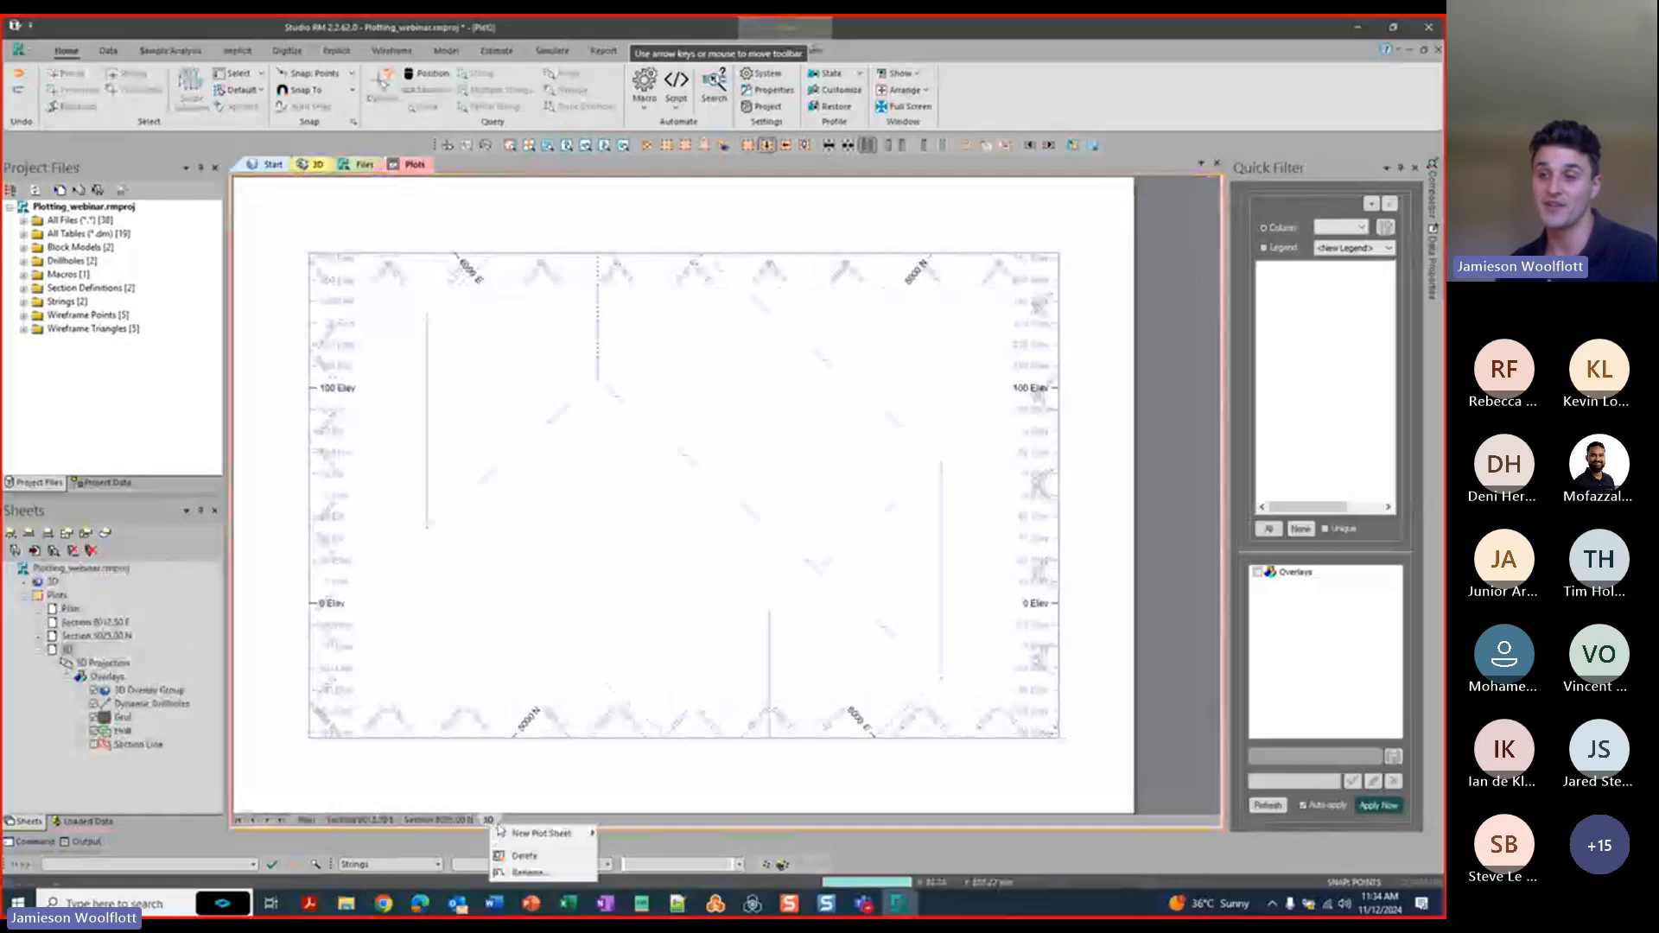
mouse_move(545, 838)
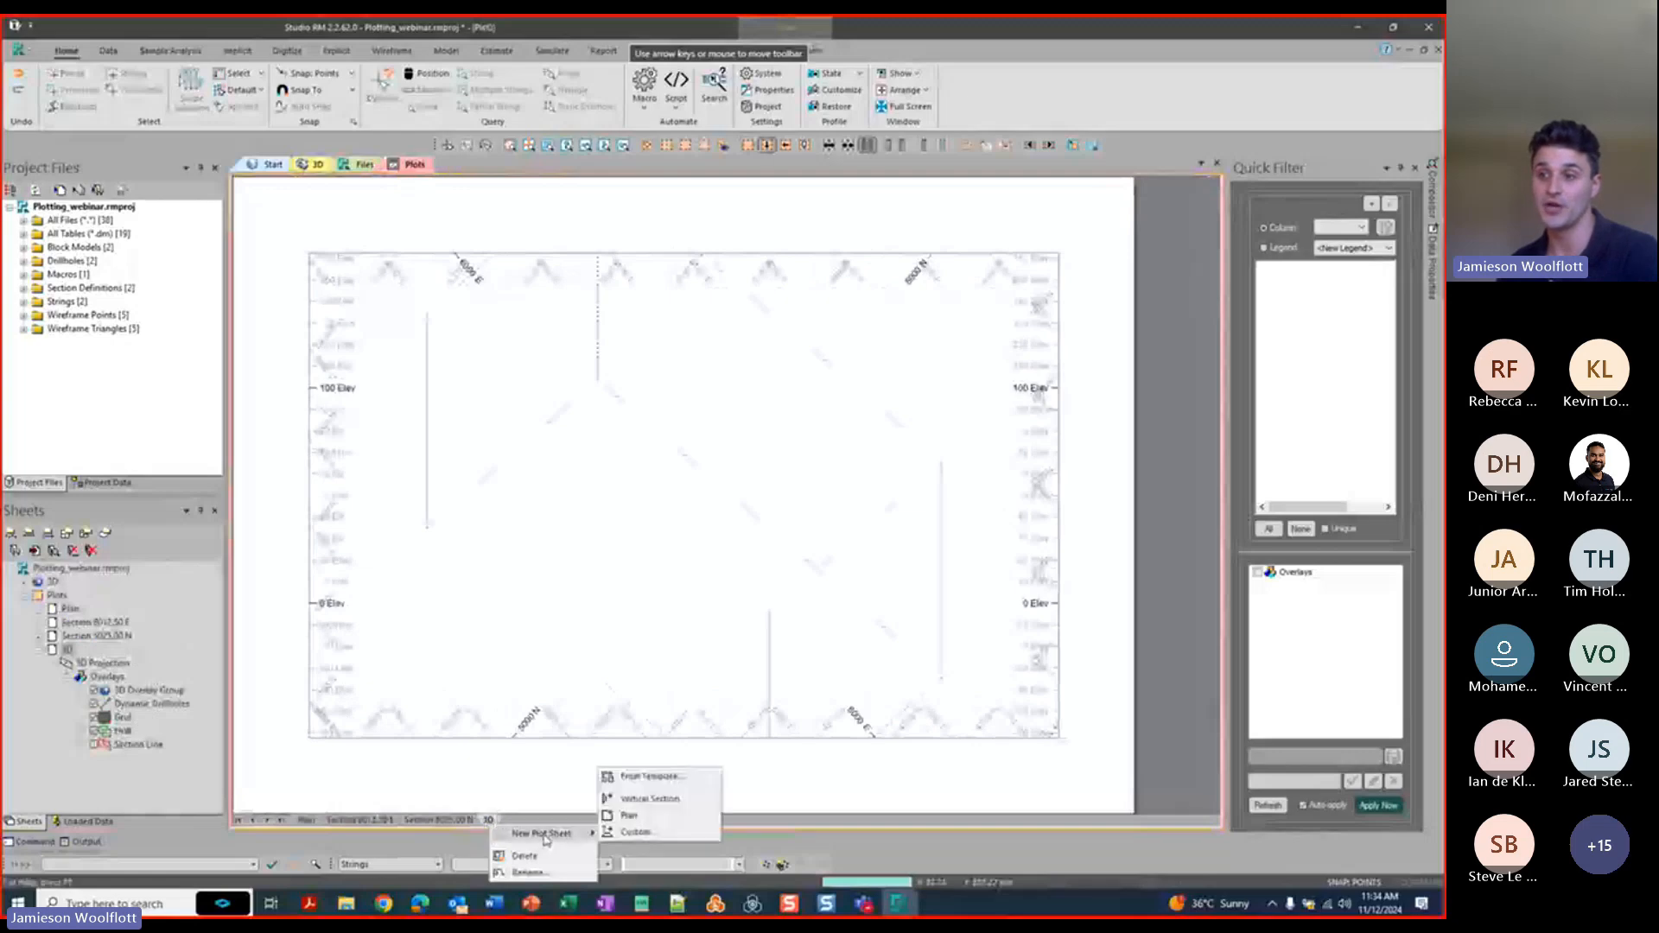
click(661, 777)
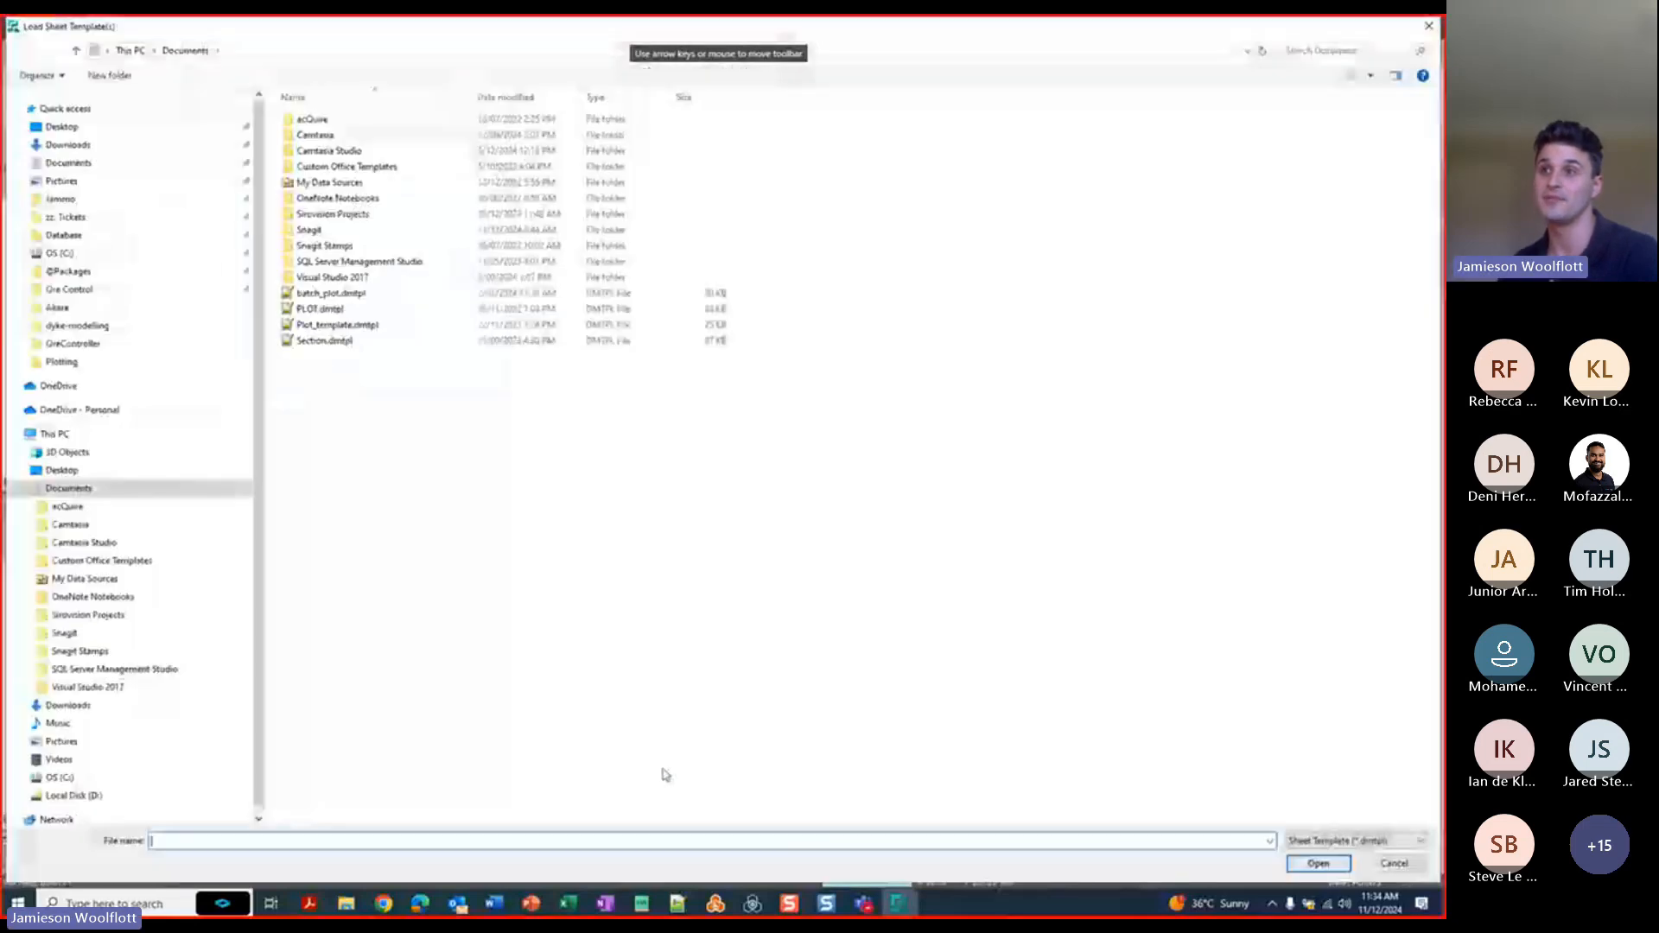
click(84, 255)
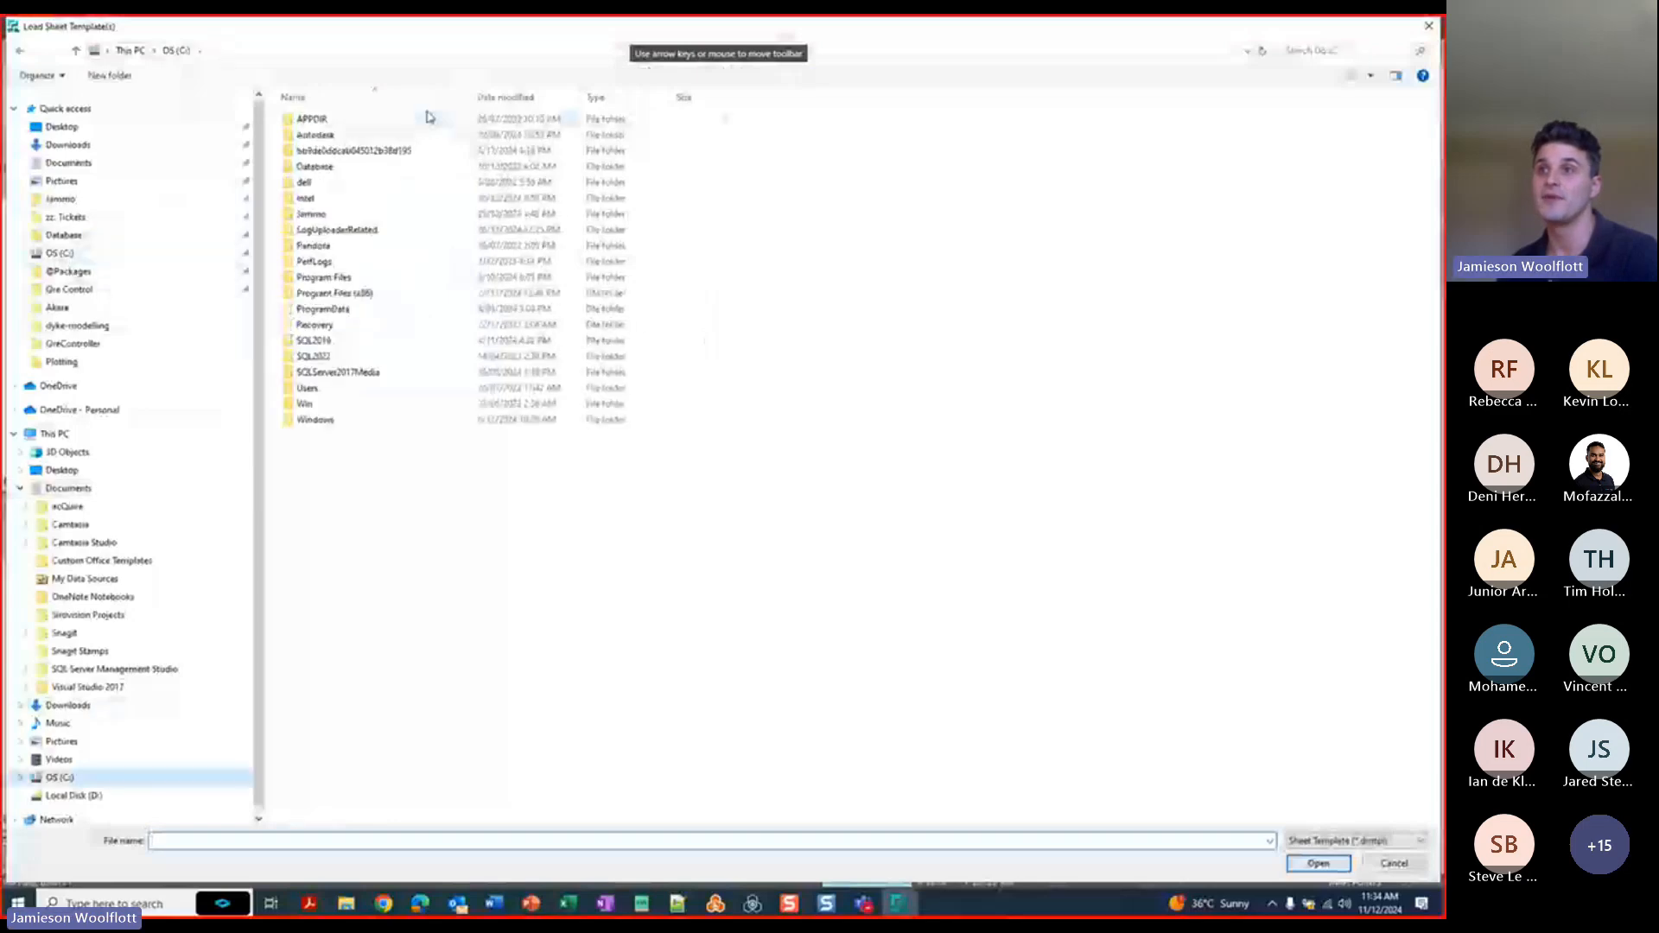
double_click(345, 166)
double_click(393, 134)
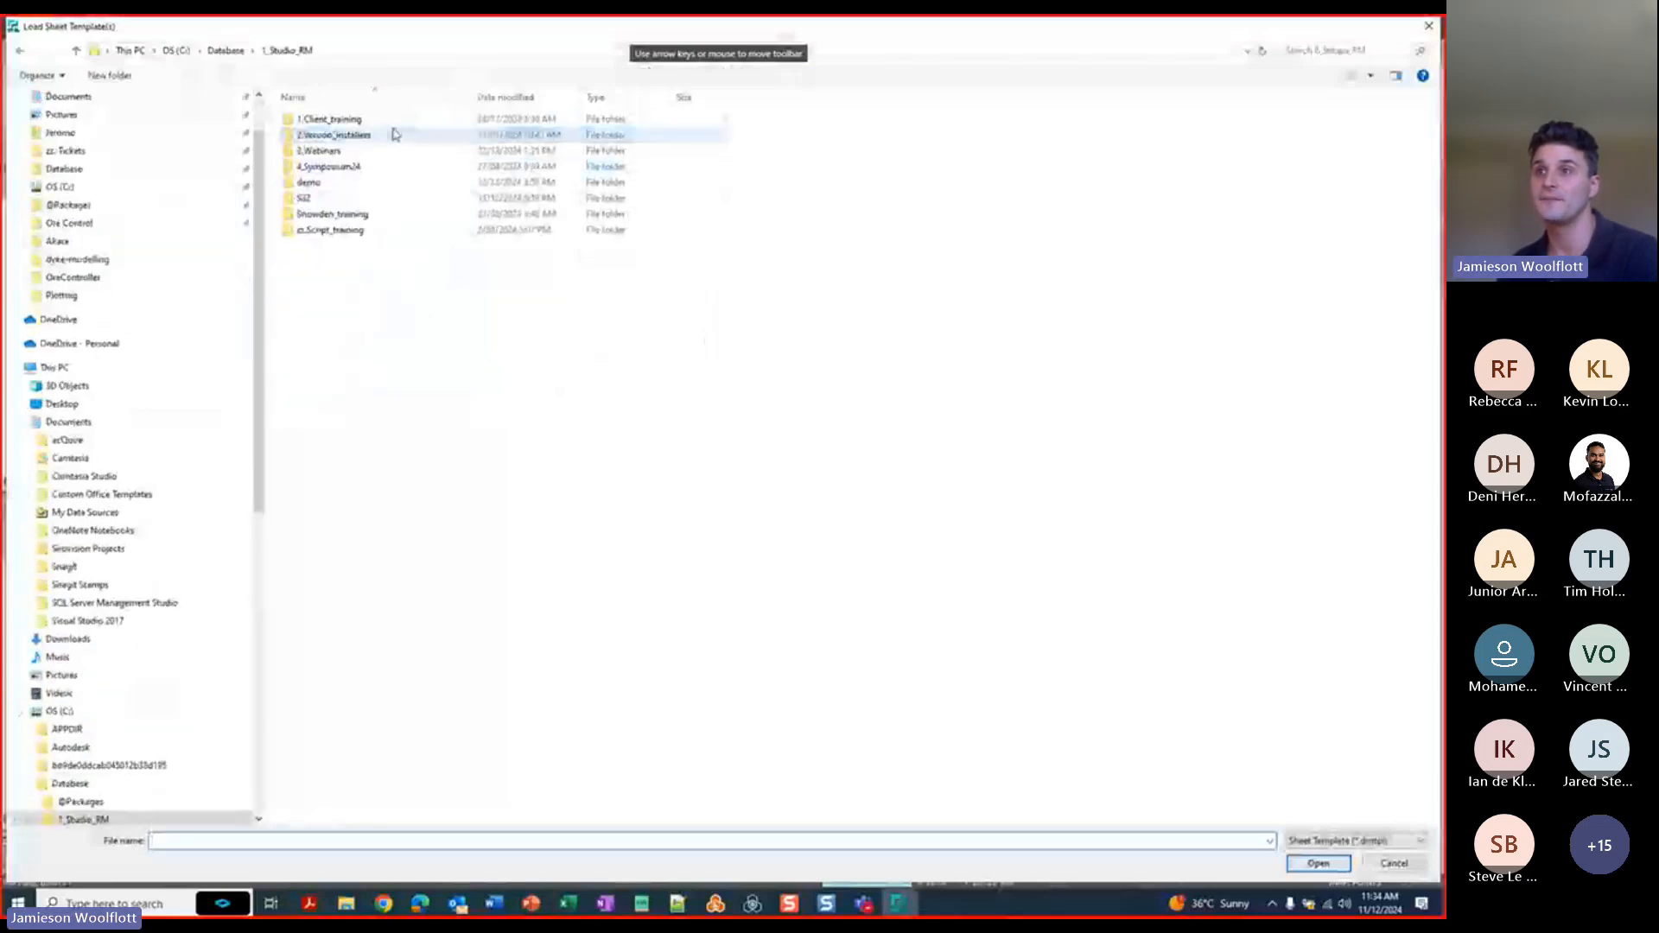
double_click(337, 151)
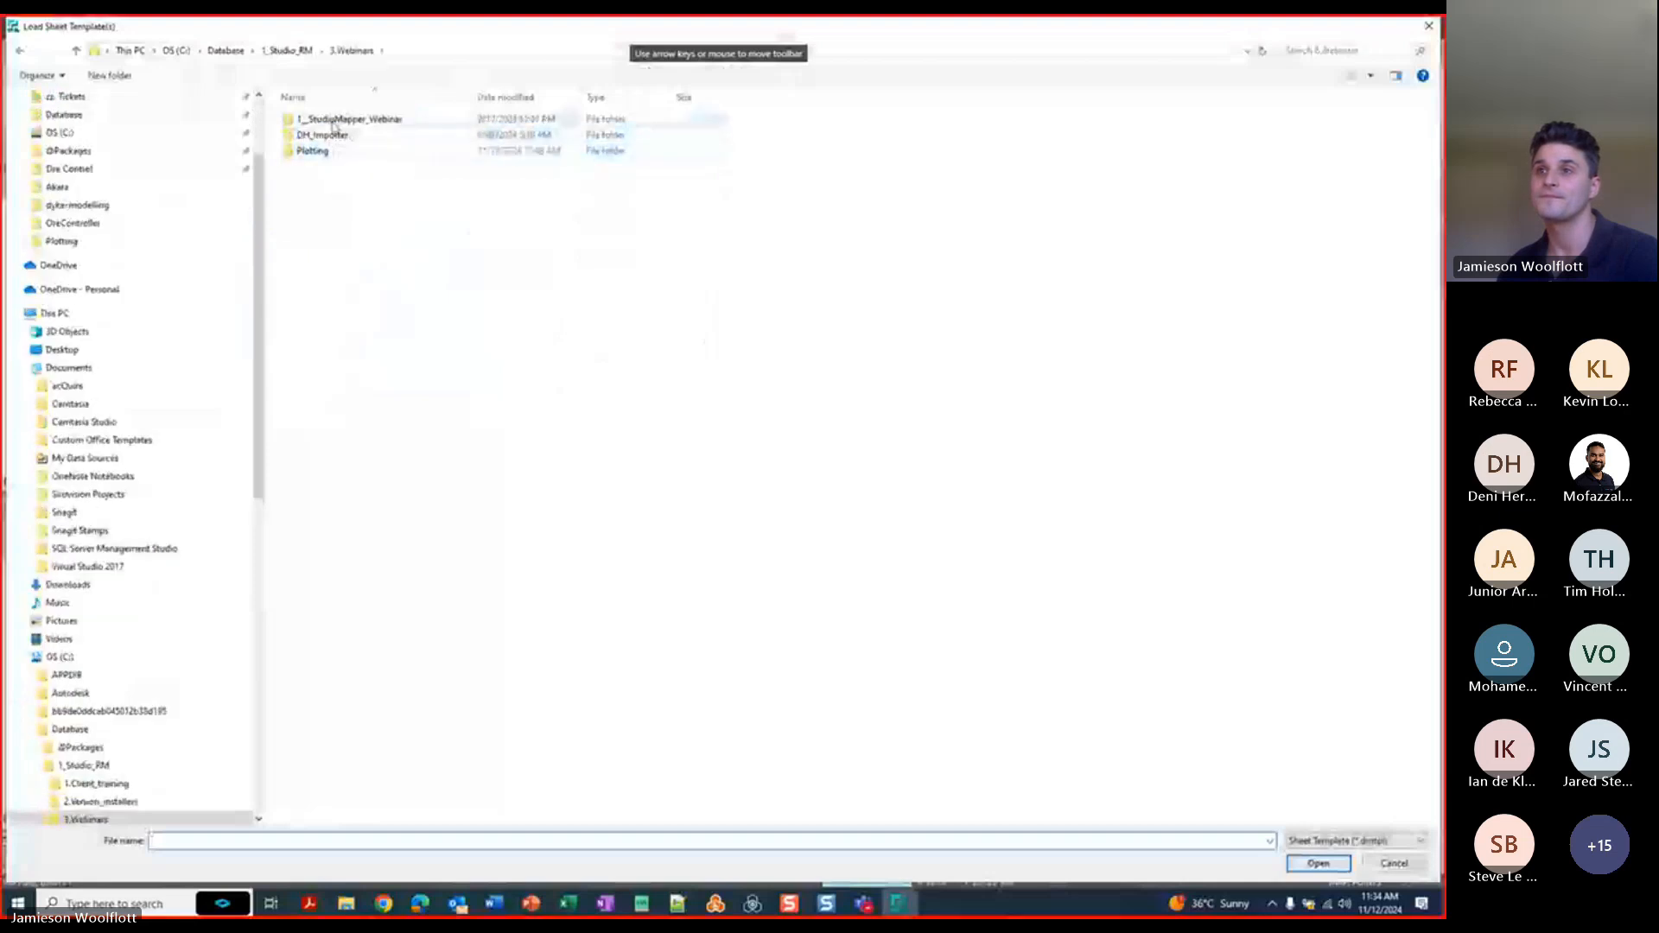
double_click(313, 150)
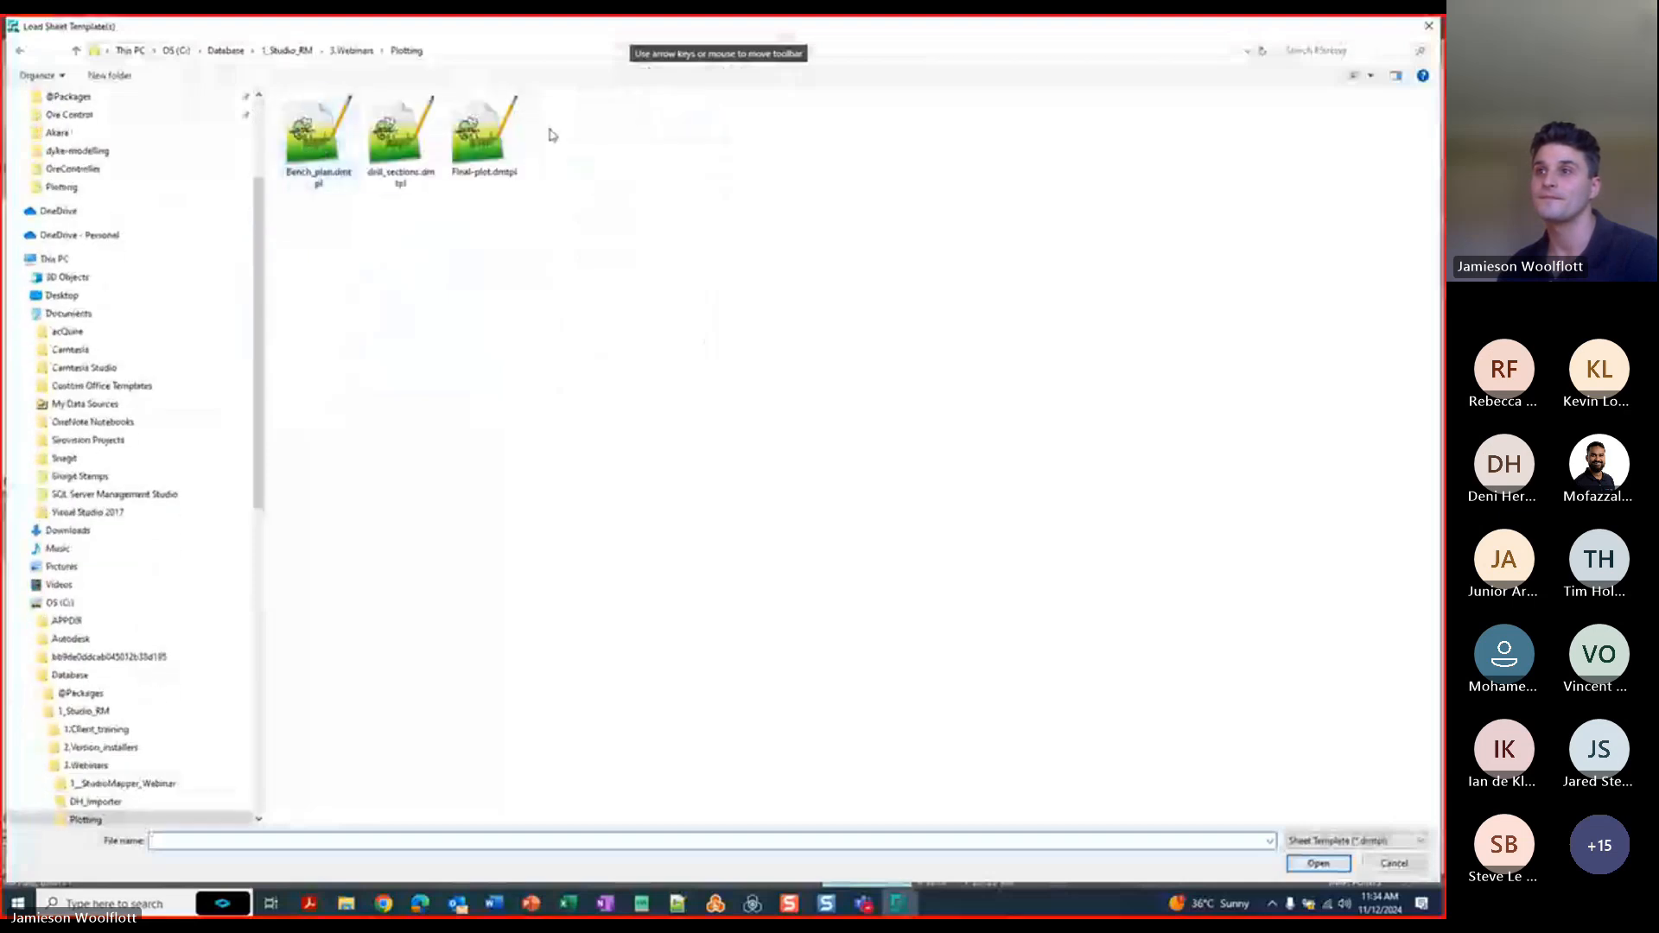
click(484, 137)
click(1318, 863)
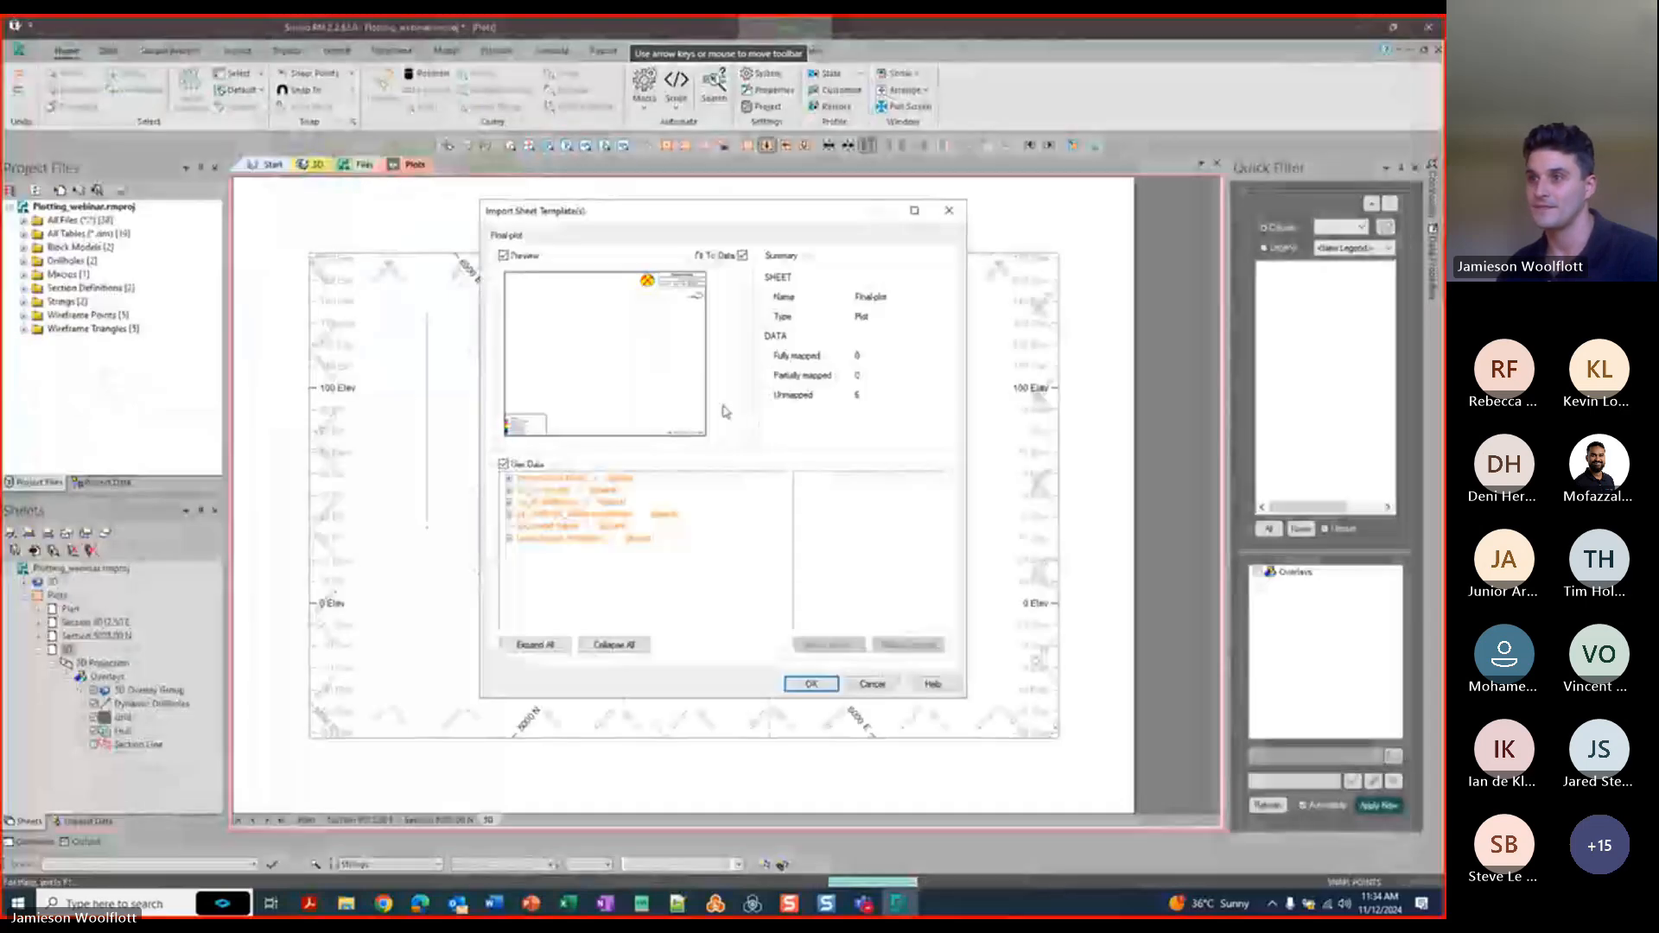
Examine the Final-plot template's unmapped data objects, cancel the import and return to the 3D view.
click(594, 478)
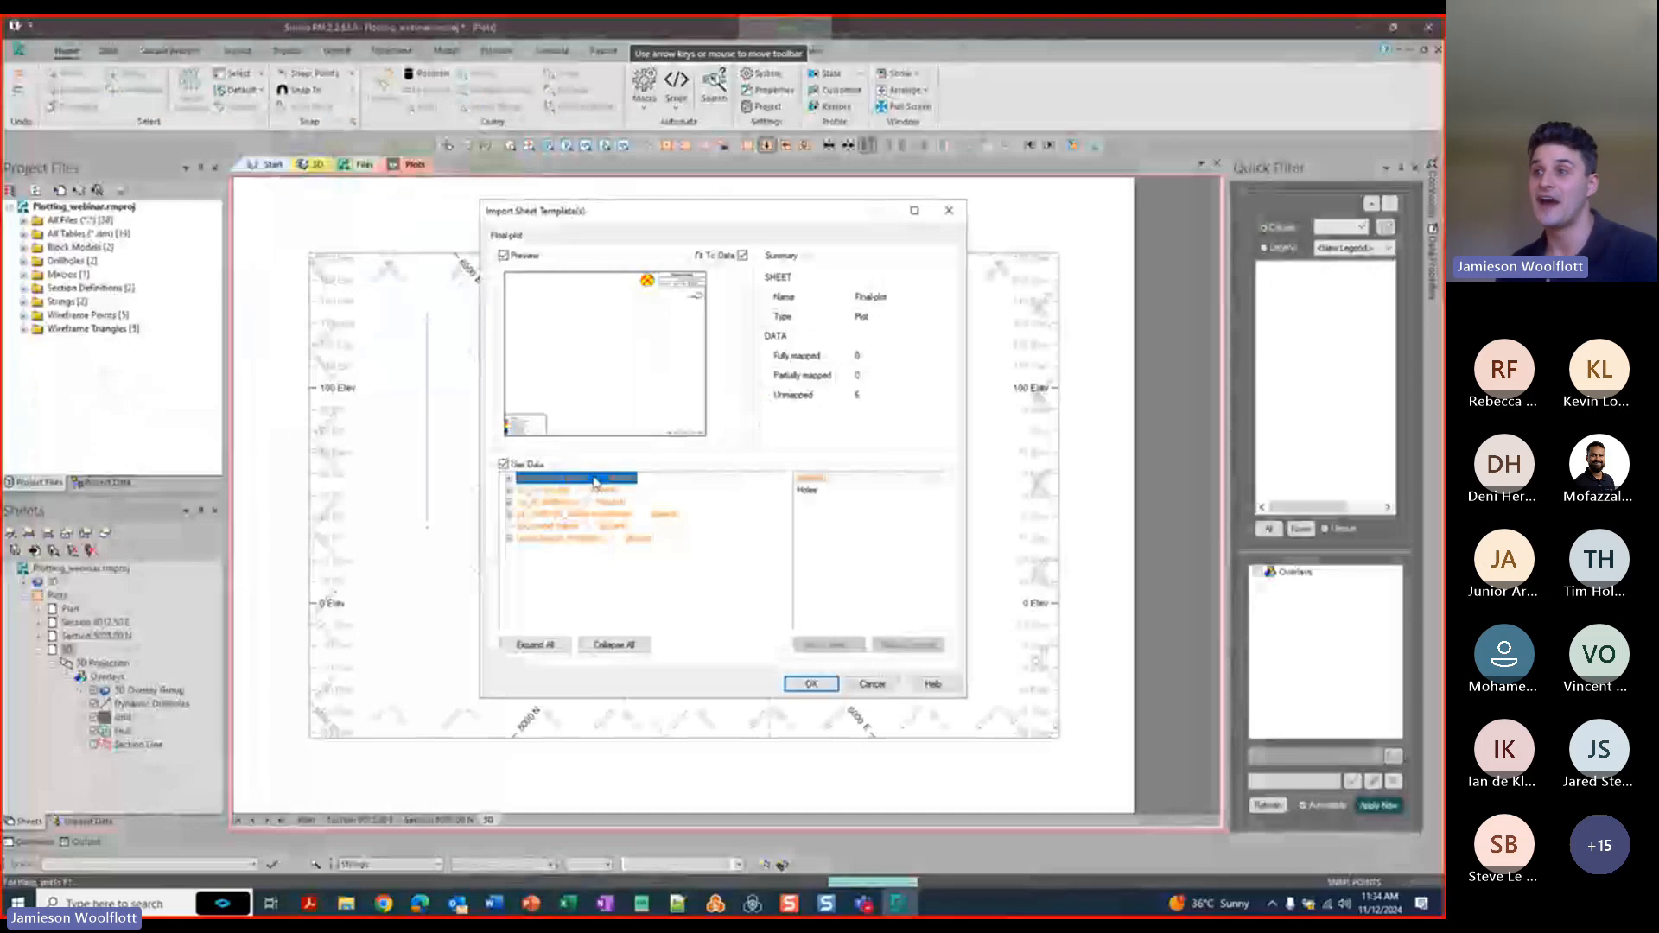
click(601, 492)
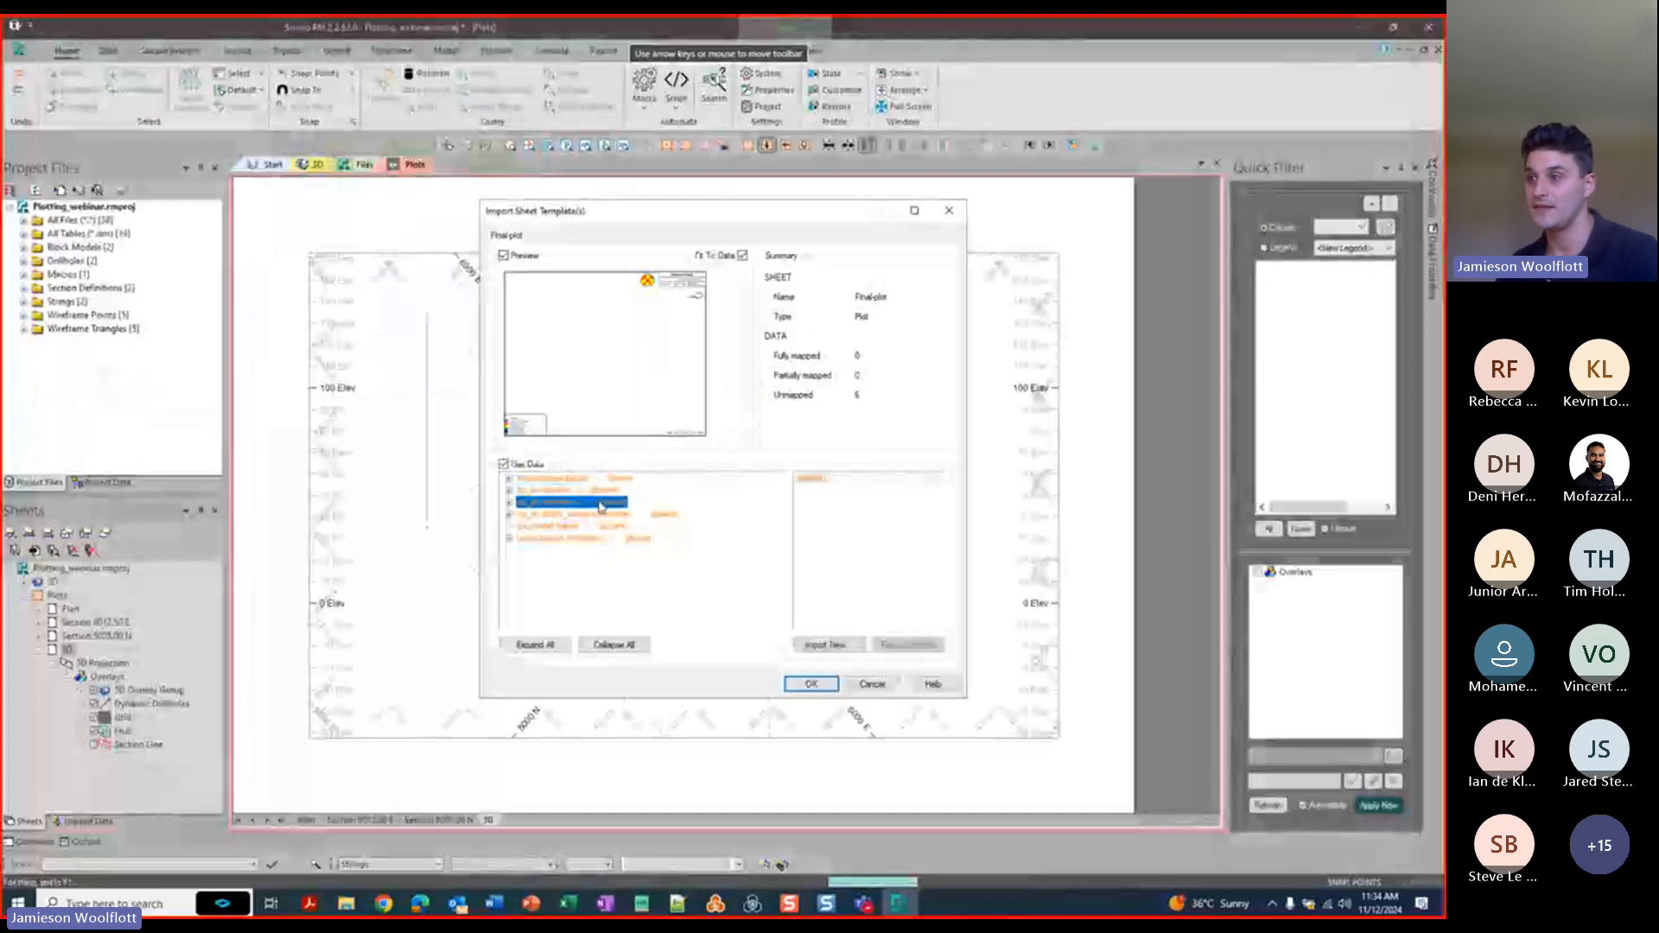
click(872, 683)
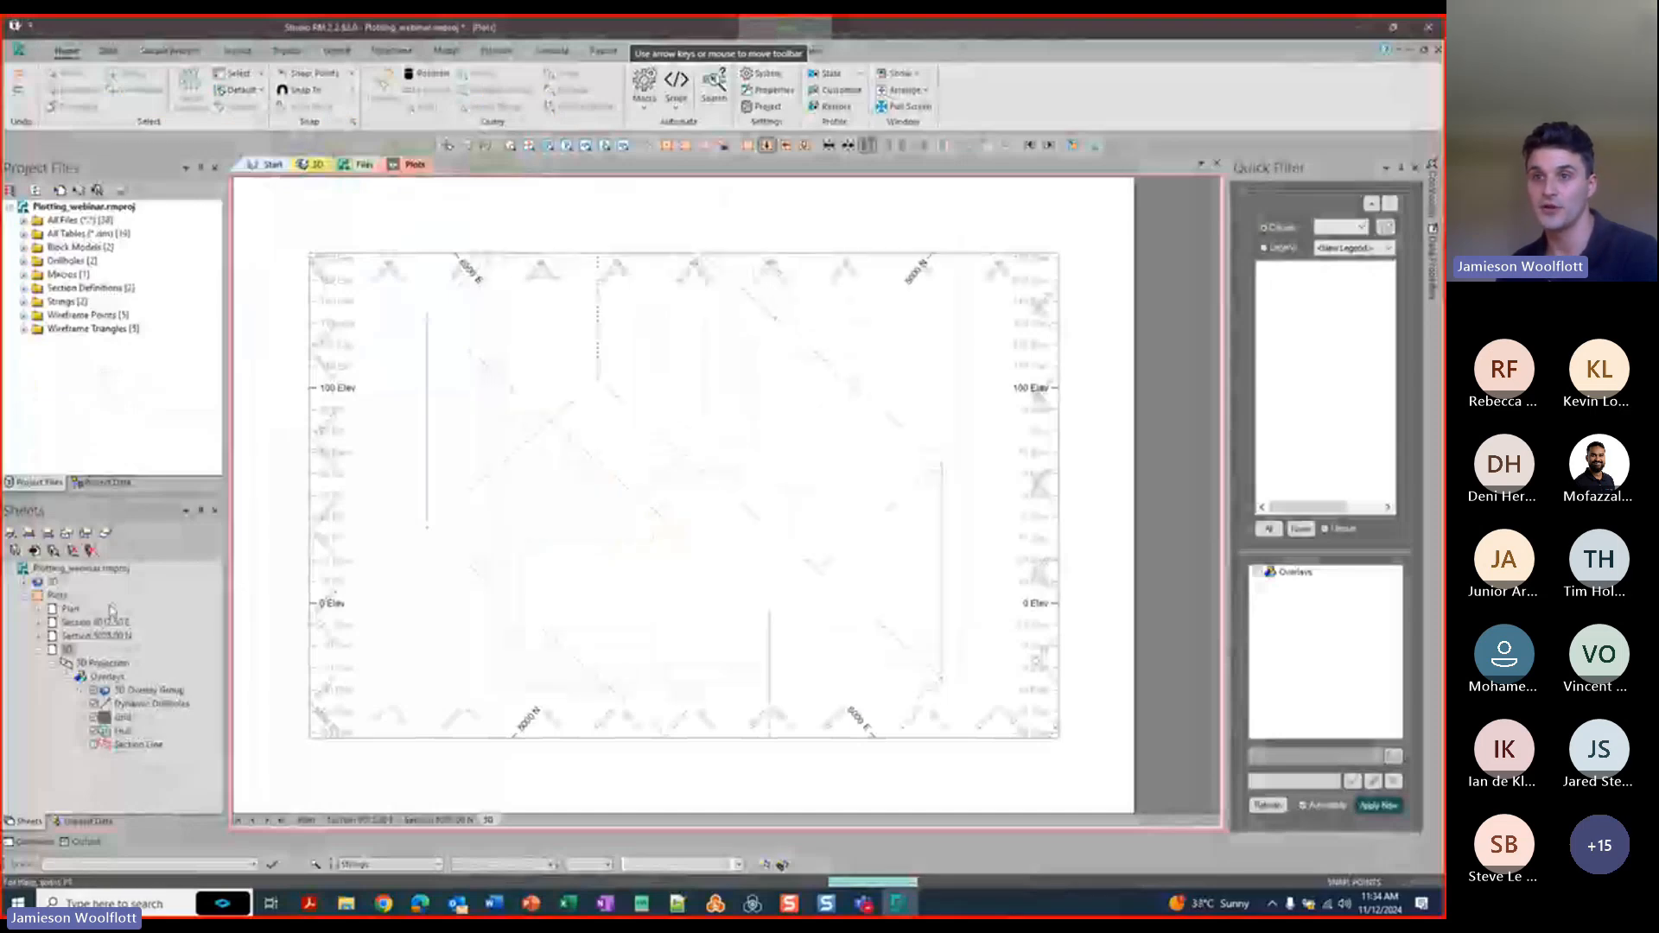
click(313, 164)
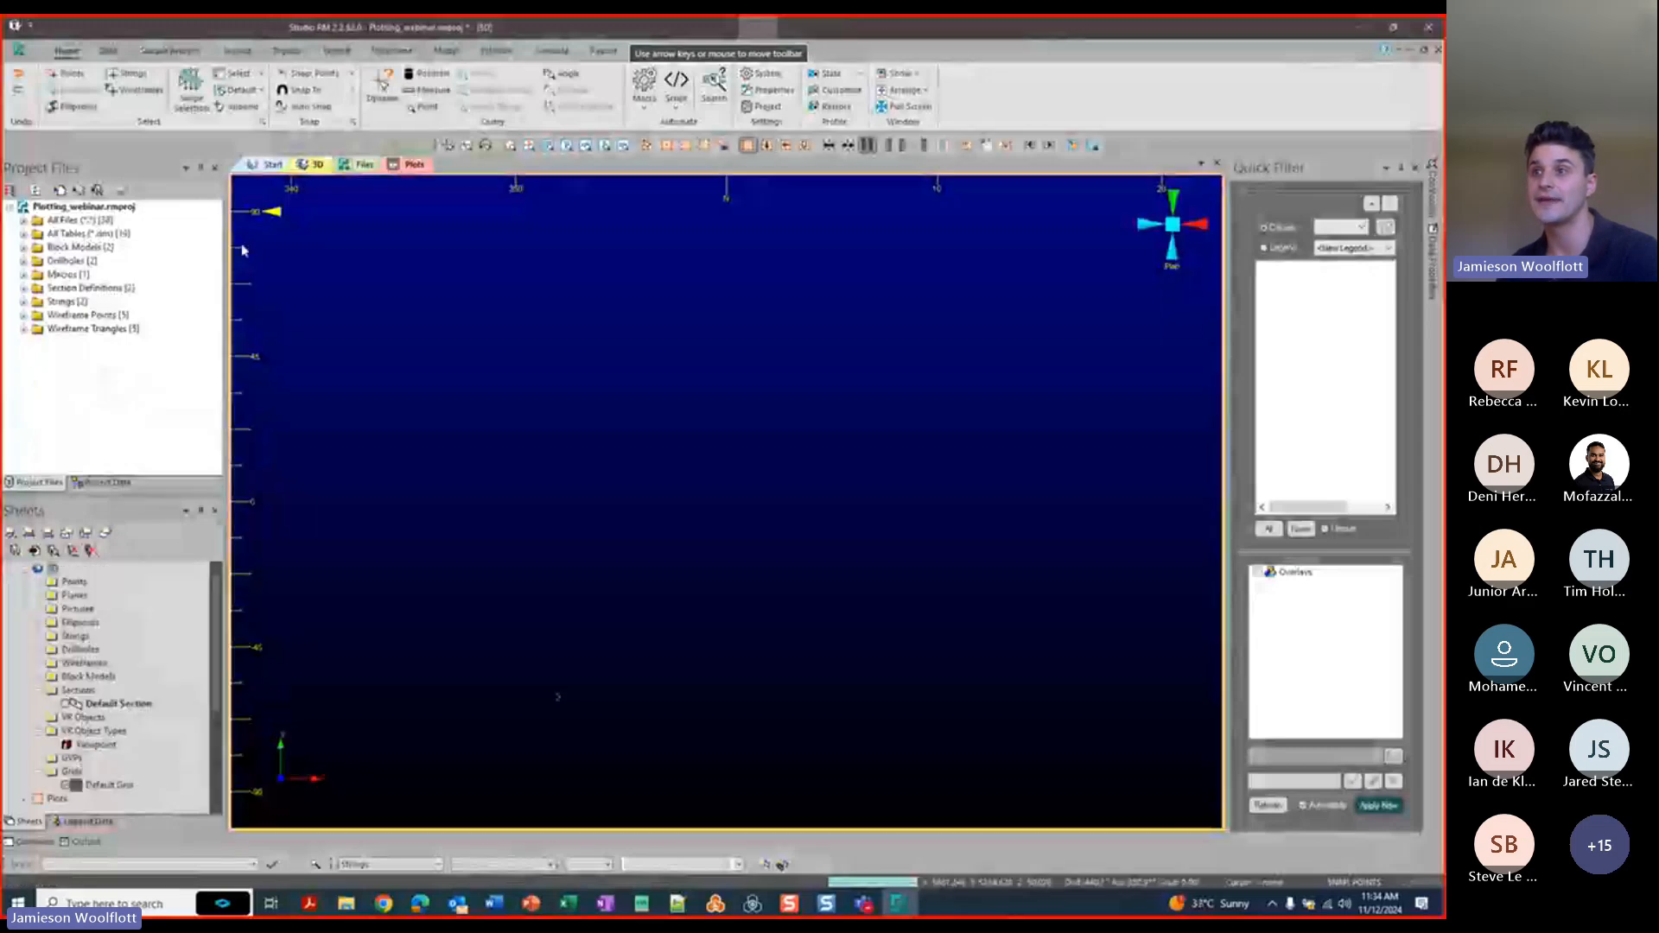
Load the intersections table and the op_bmgrd block model from the project files into the 3D view.
click(24, 234)
click(86, 315)
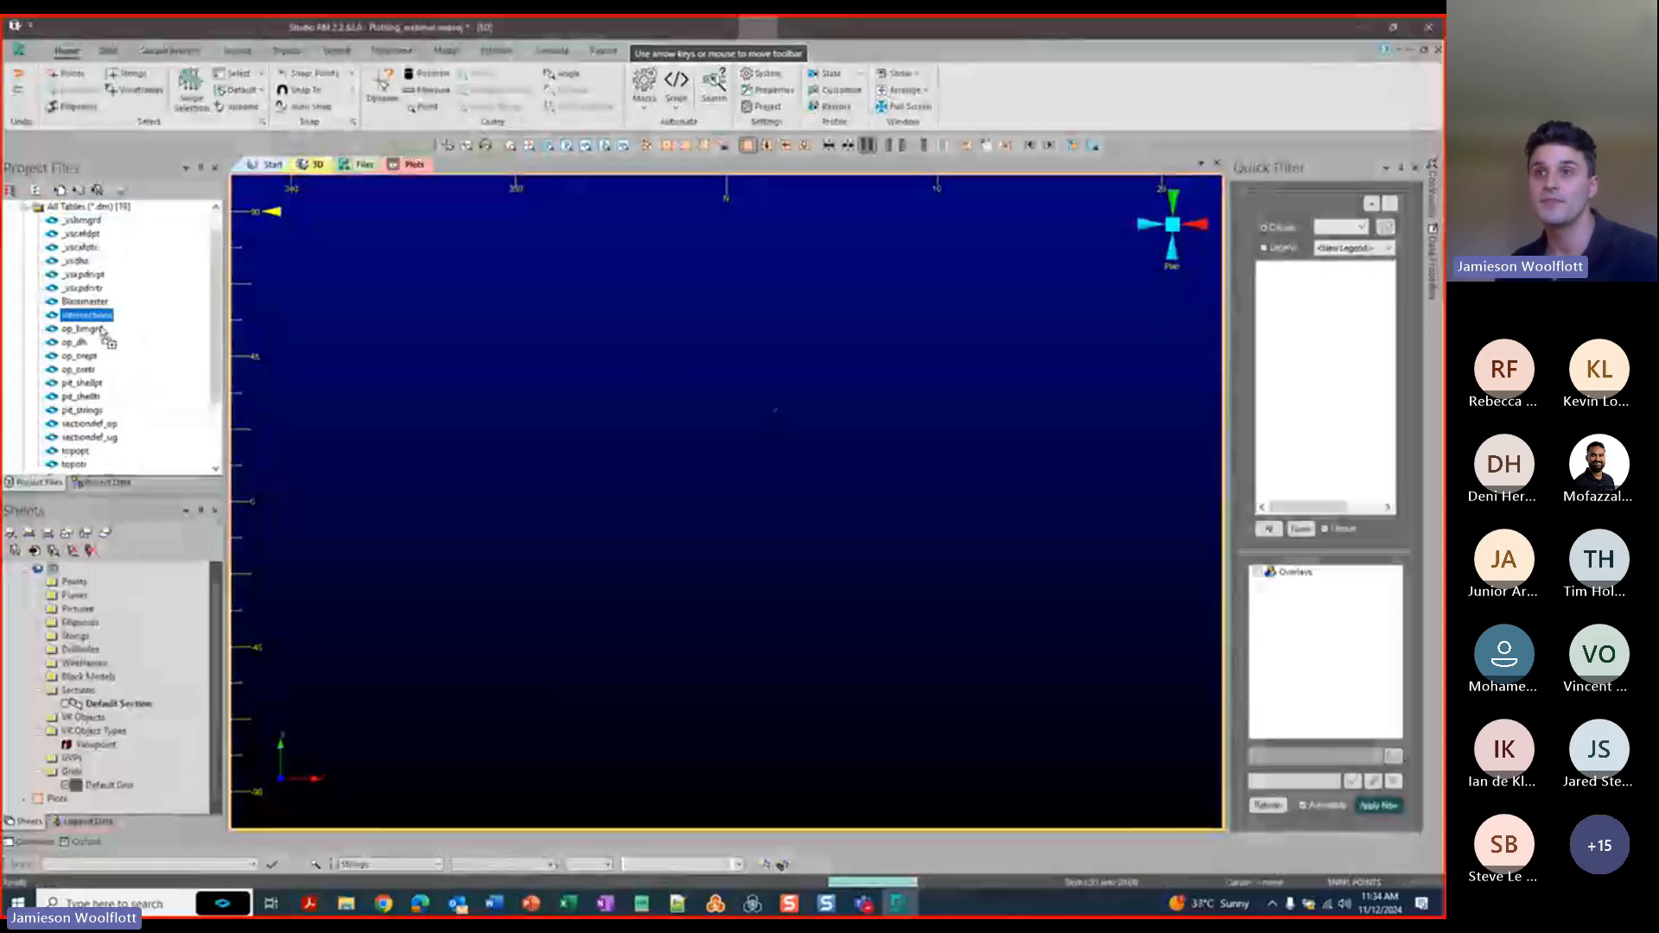
click(25, 210)
click(24, 248)
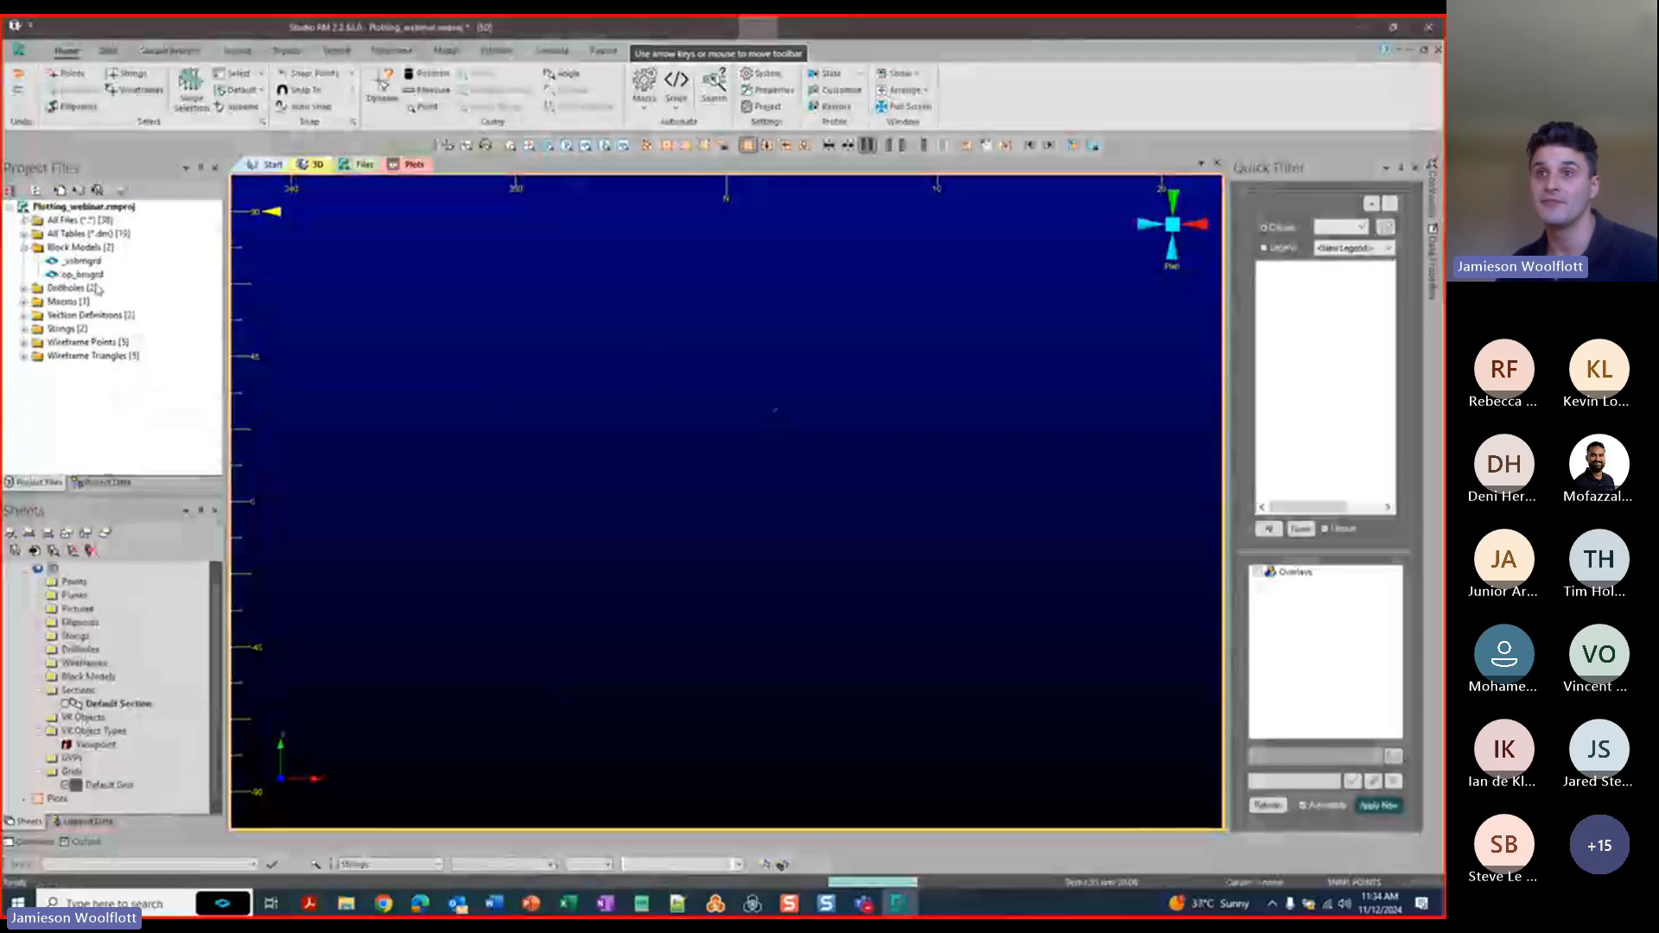
drag(83, 273, 344, 382)
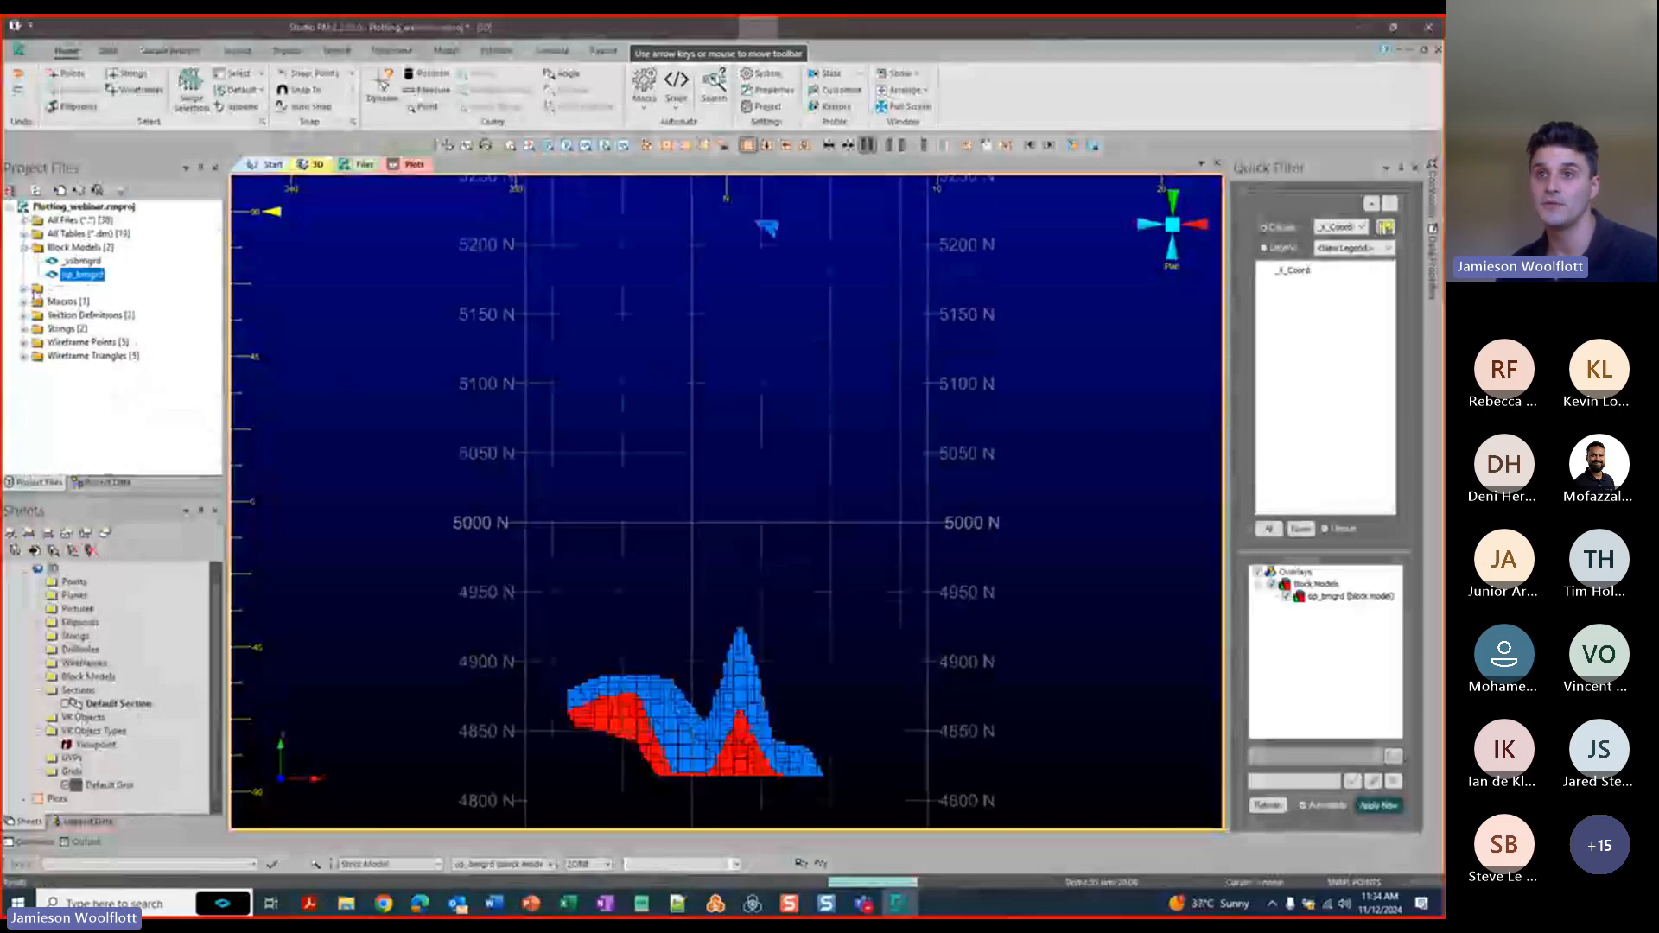
Load the op_dh drillholes and the pit_shelltr and topotr wireframes into the 3D view.
click(24, 288)
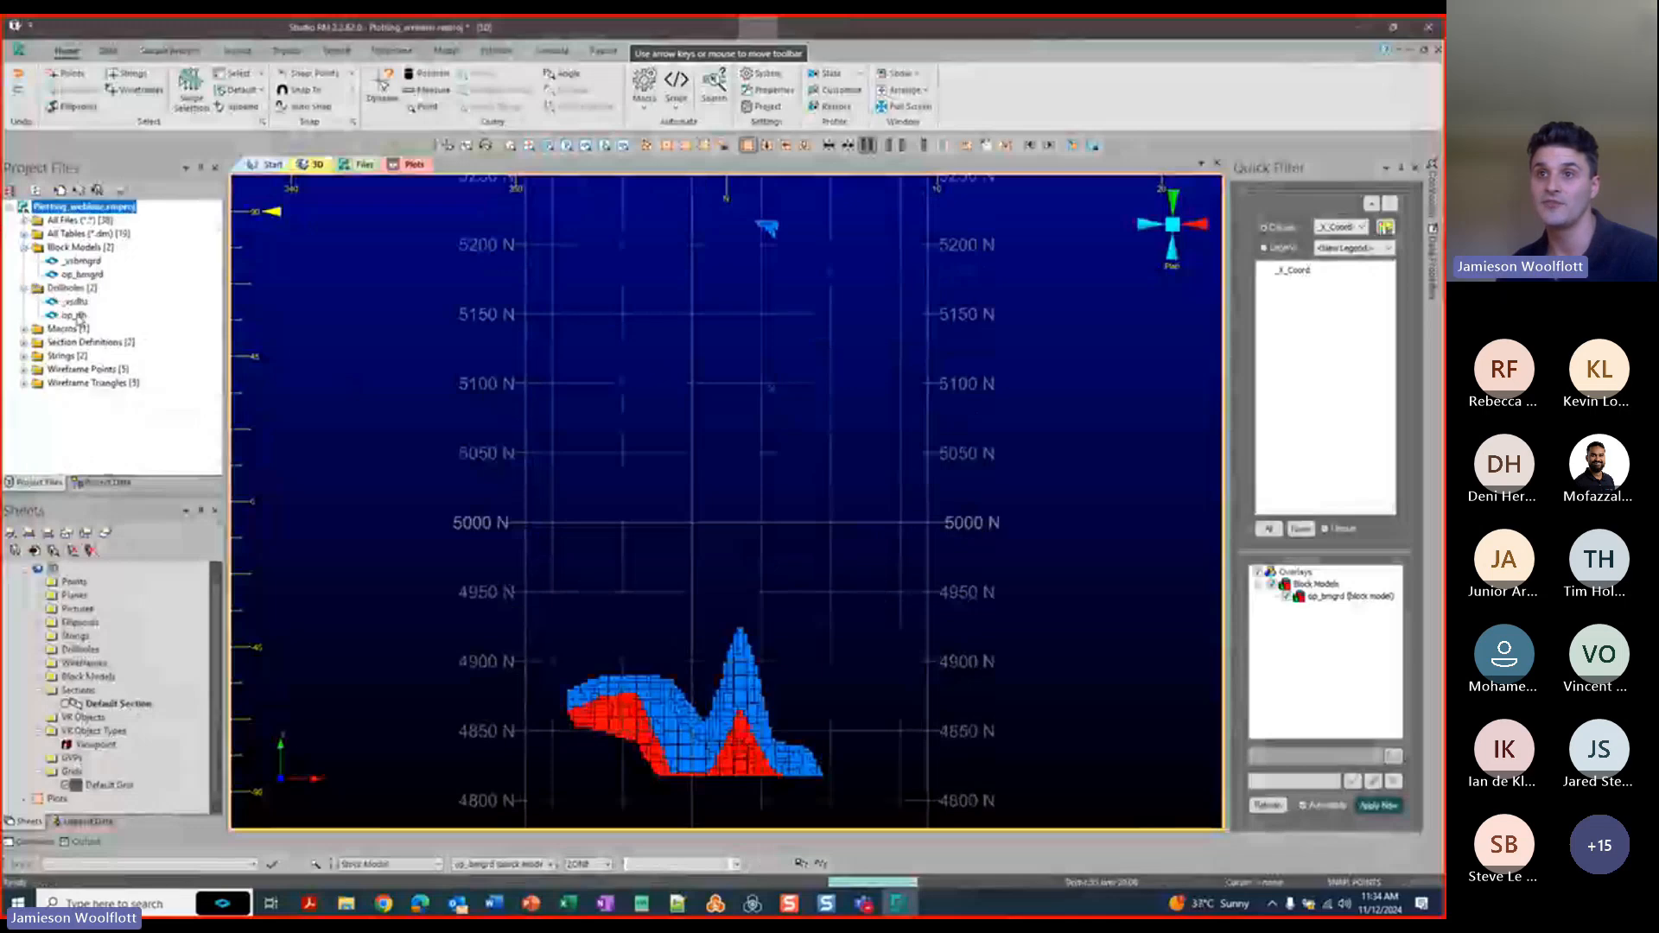
drag(80, 317, 251, 327)
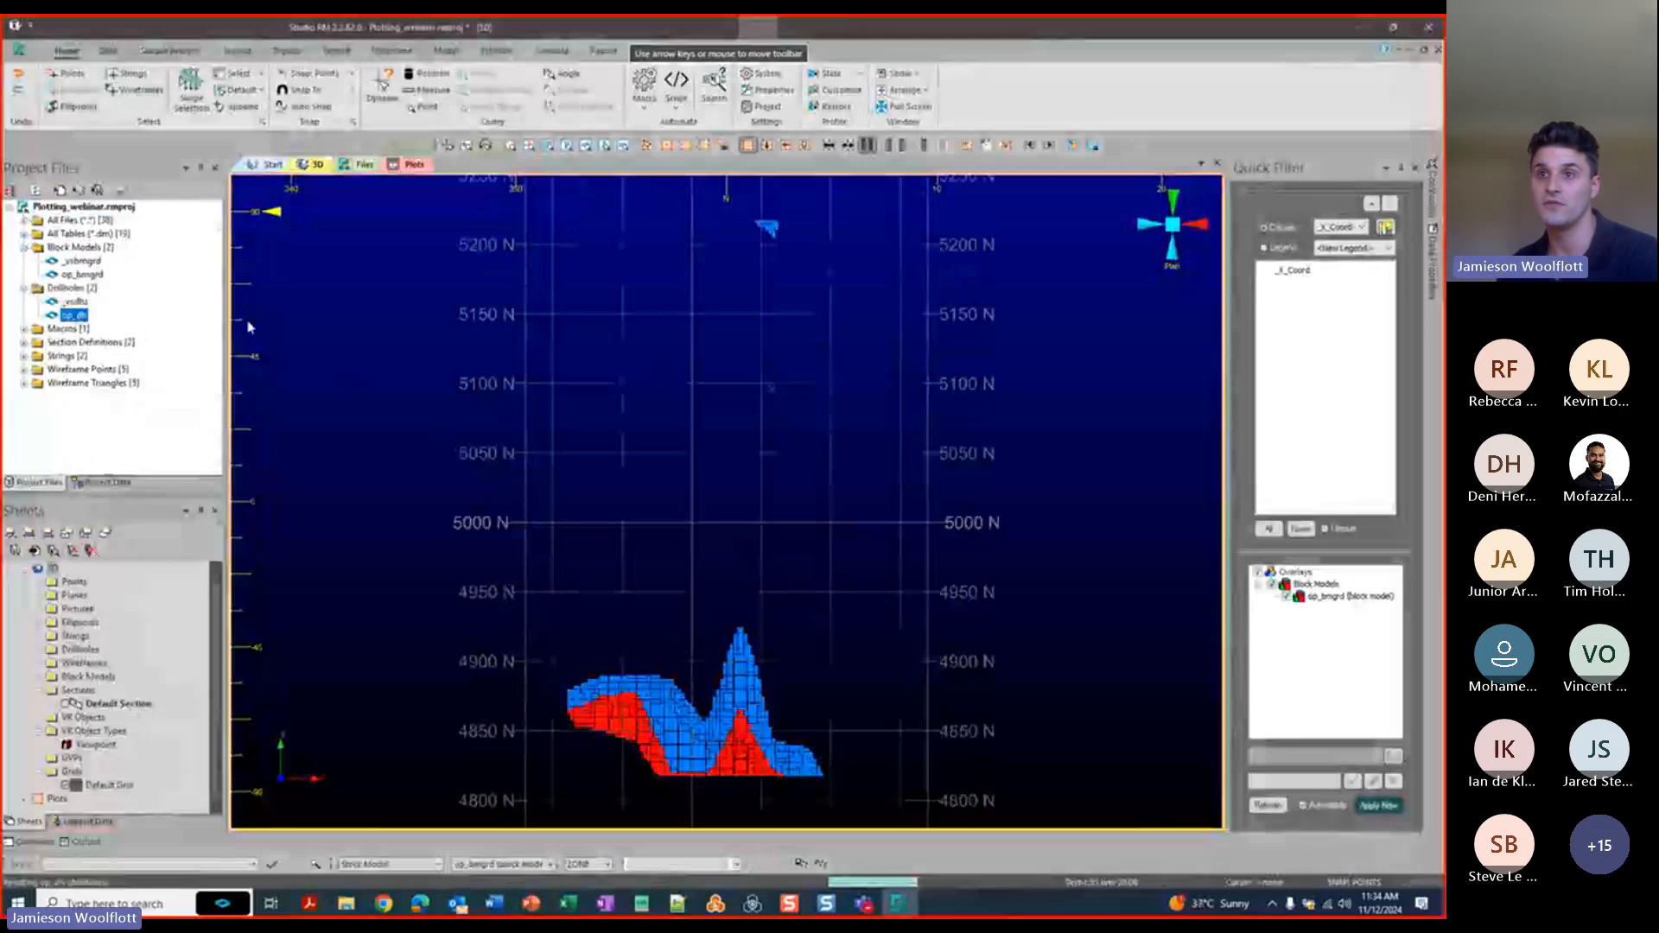
click(25, 385)
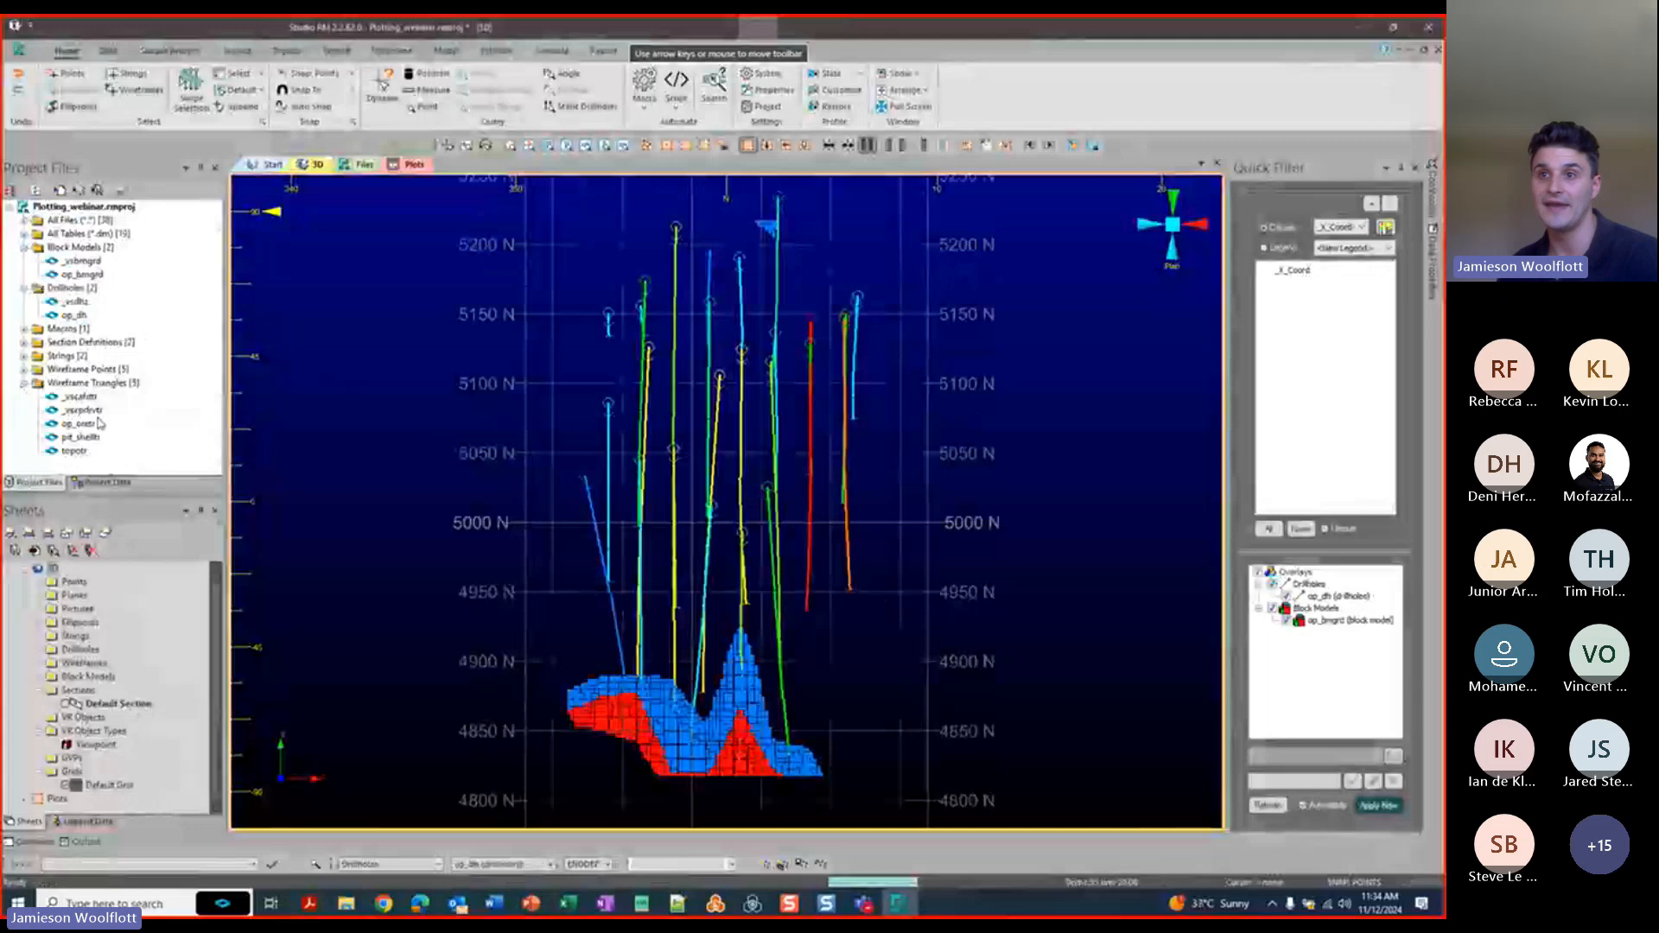
drag(82, 436, 556, 585)
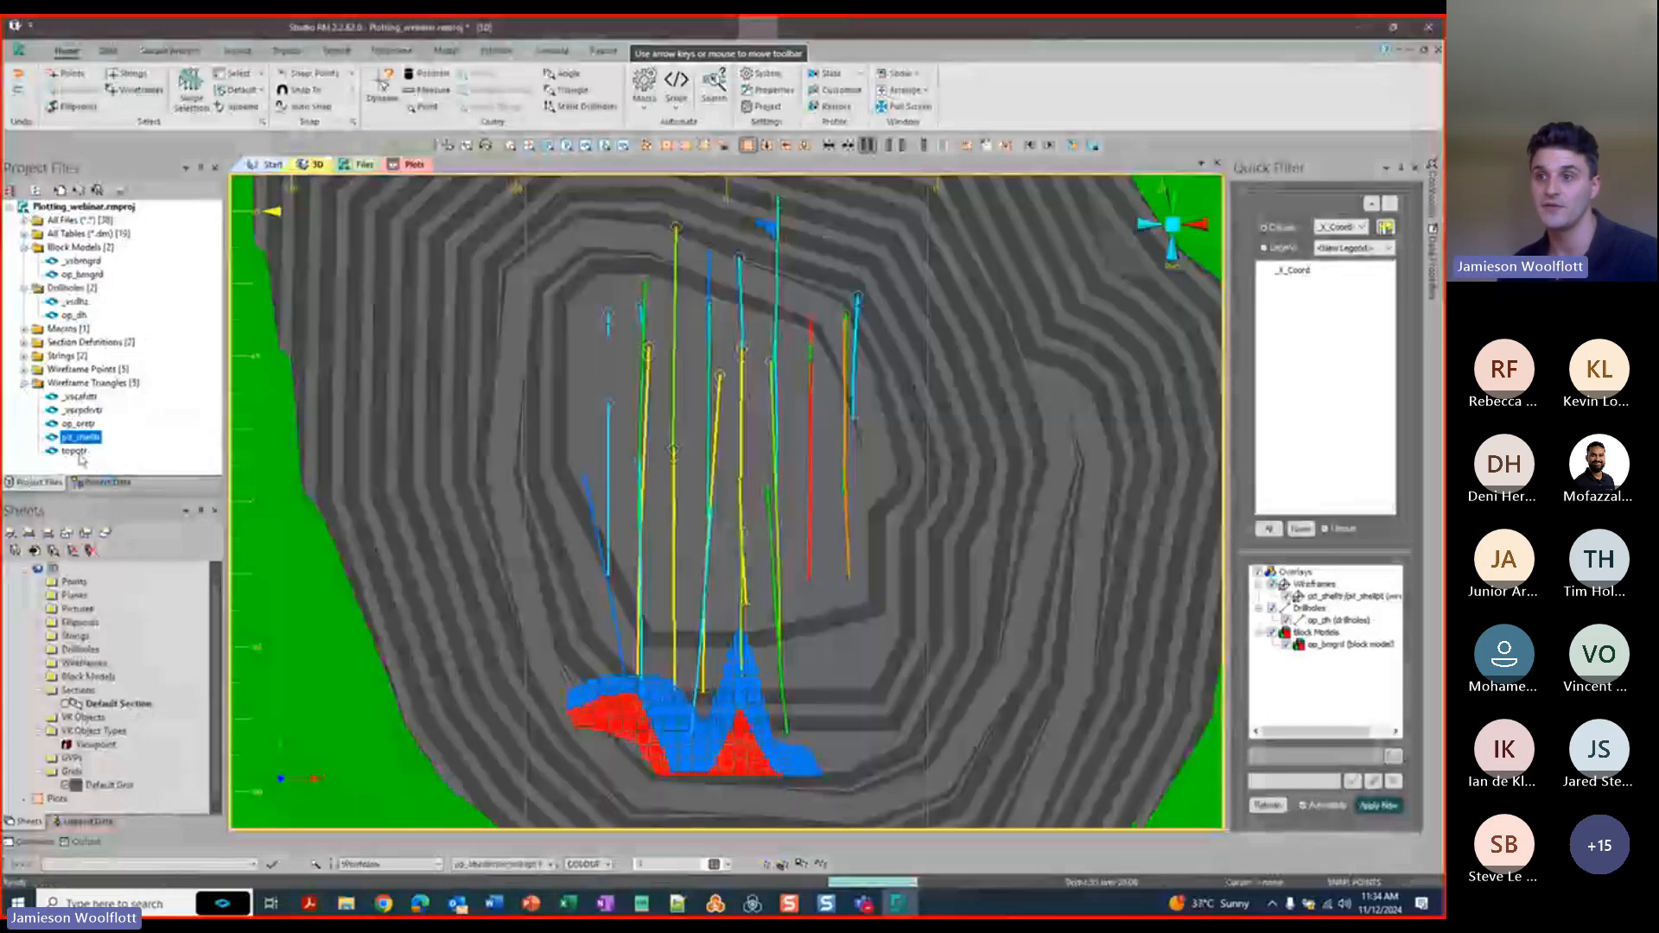
click(107, 481)
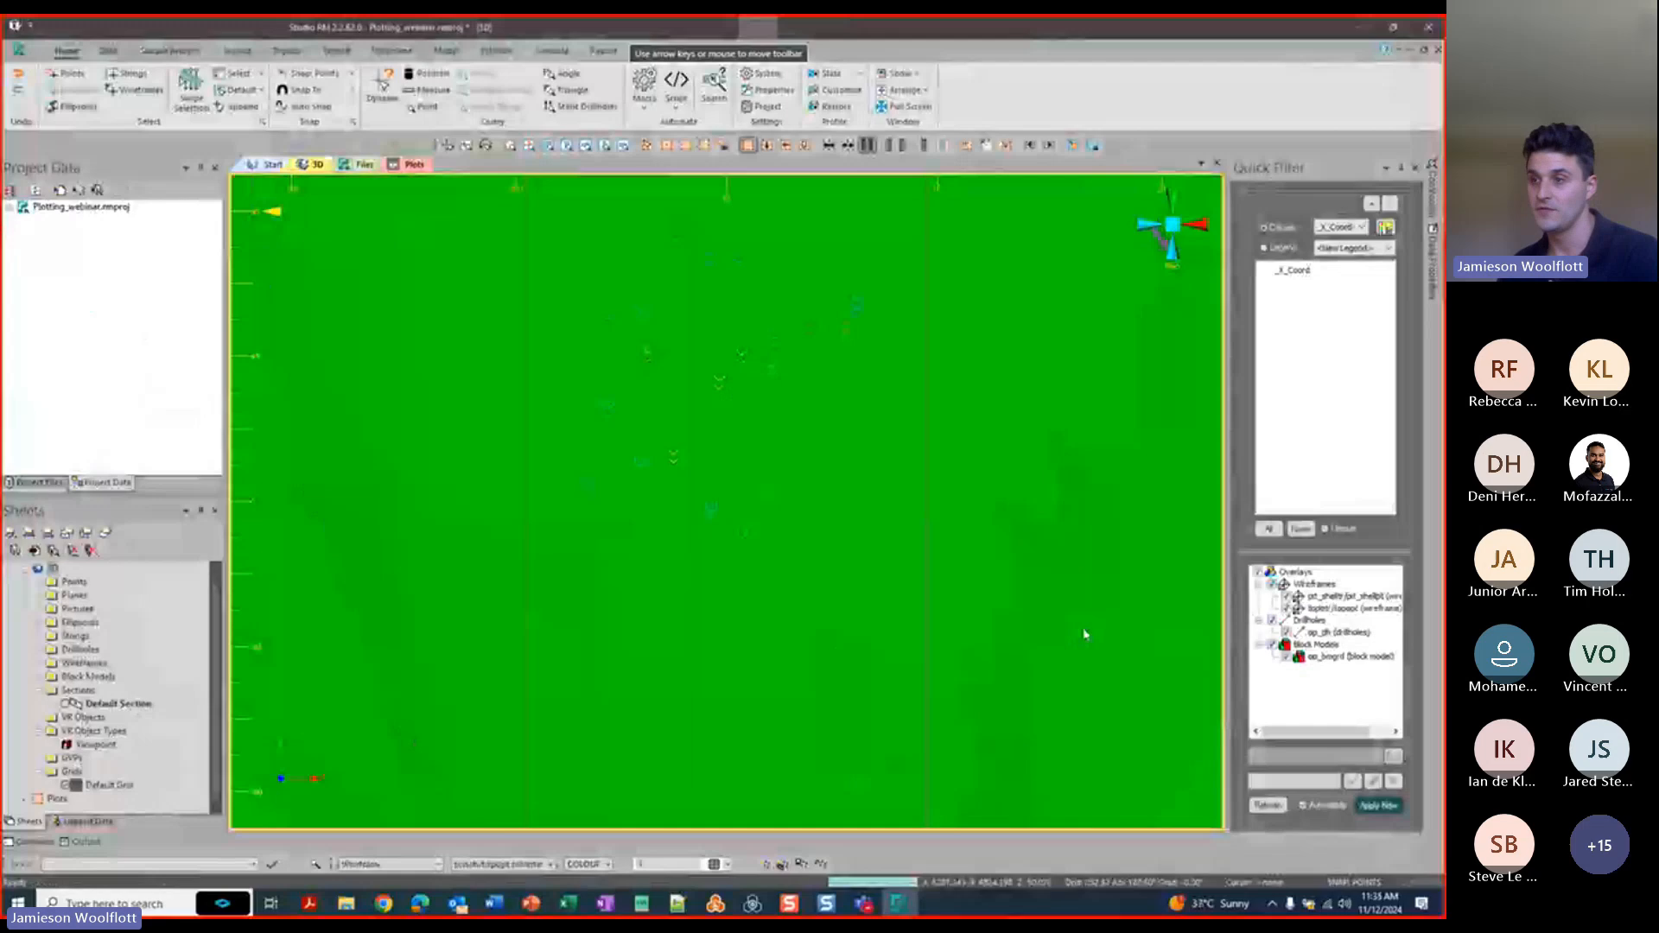
drag(1077, 637, 885, 522)
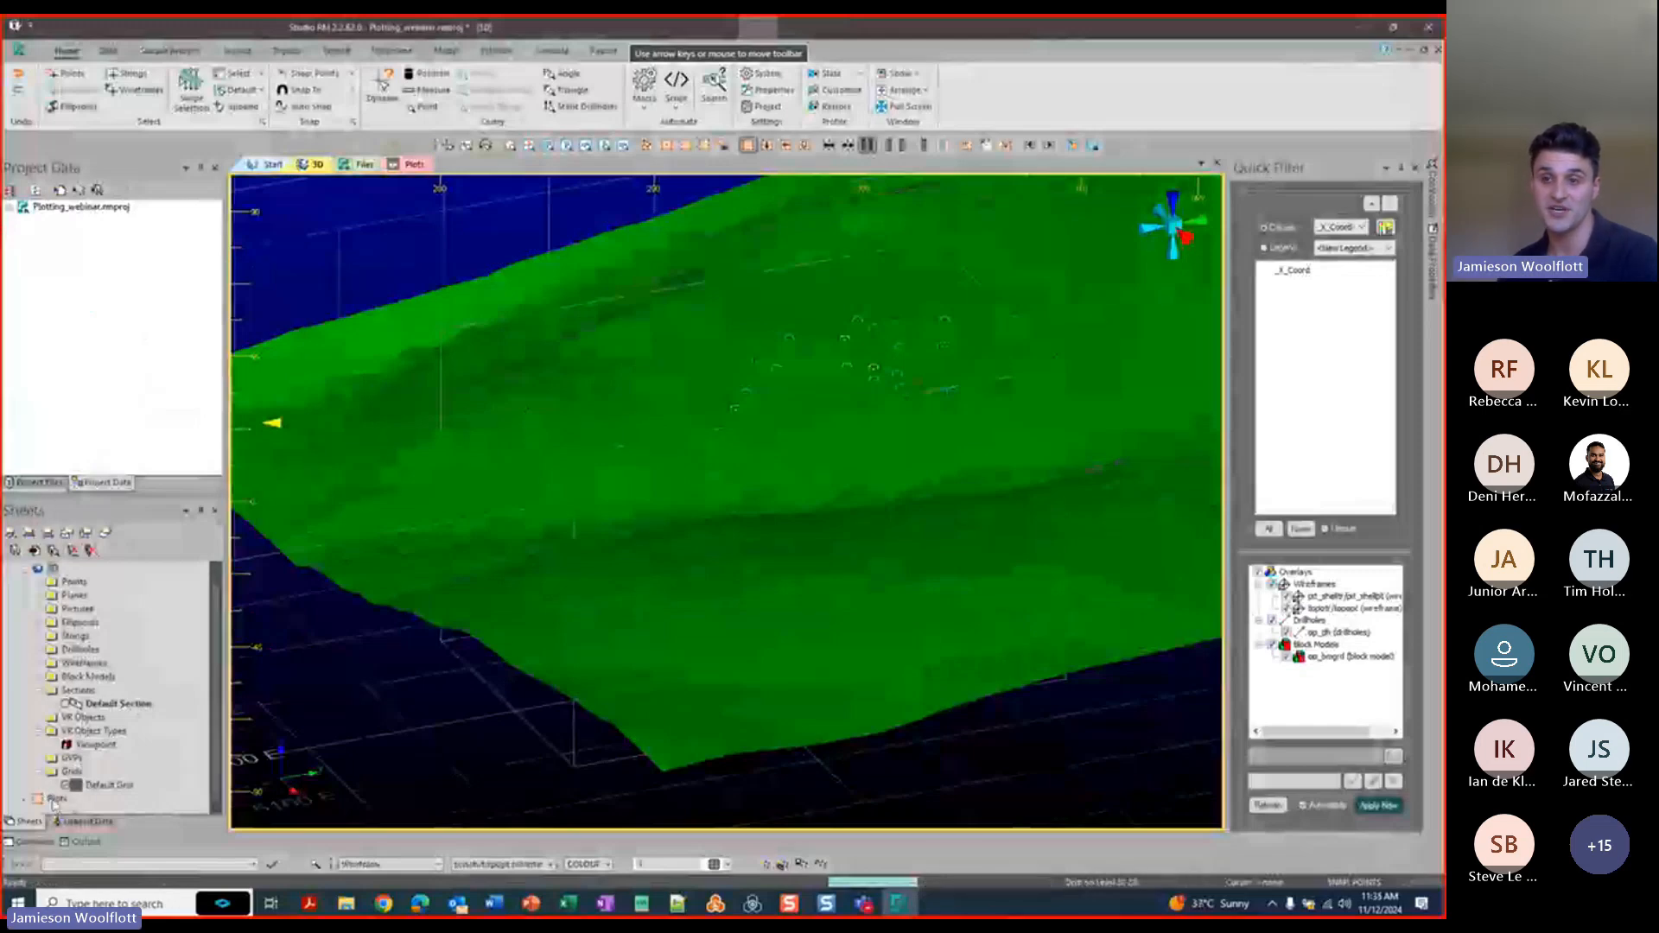
right_click(60, 802)
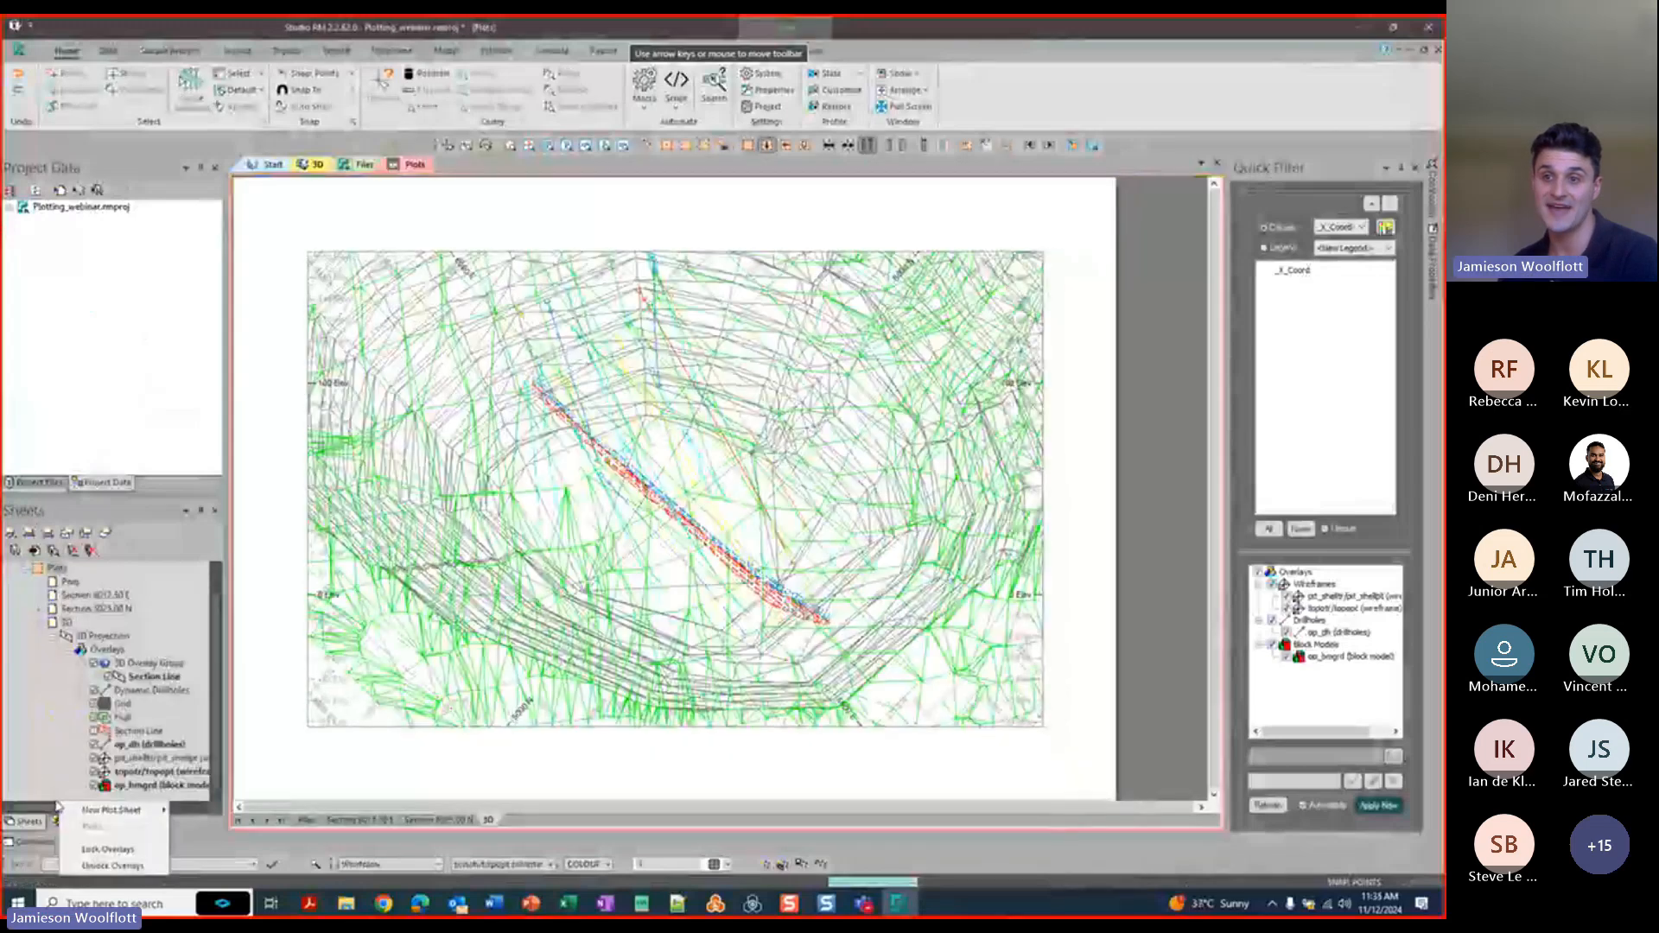
mouse_move(139, 817)
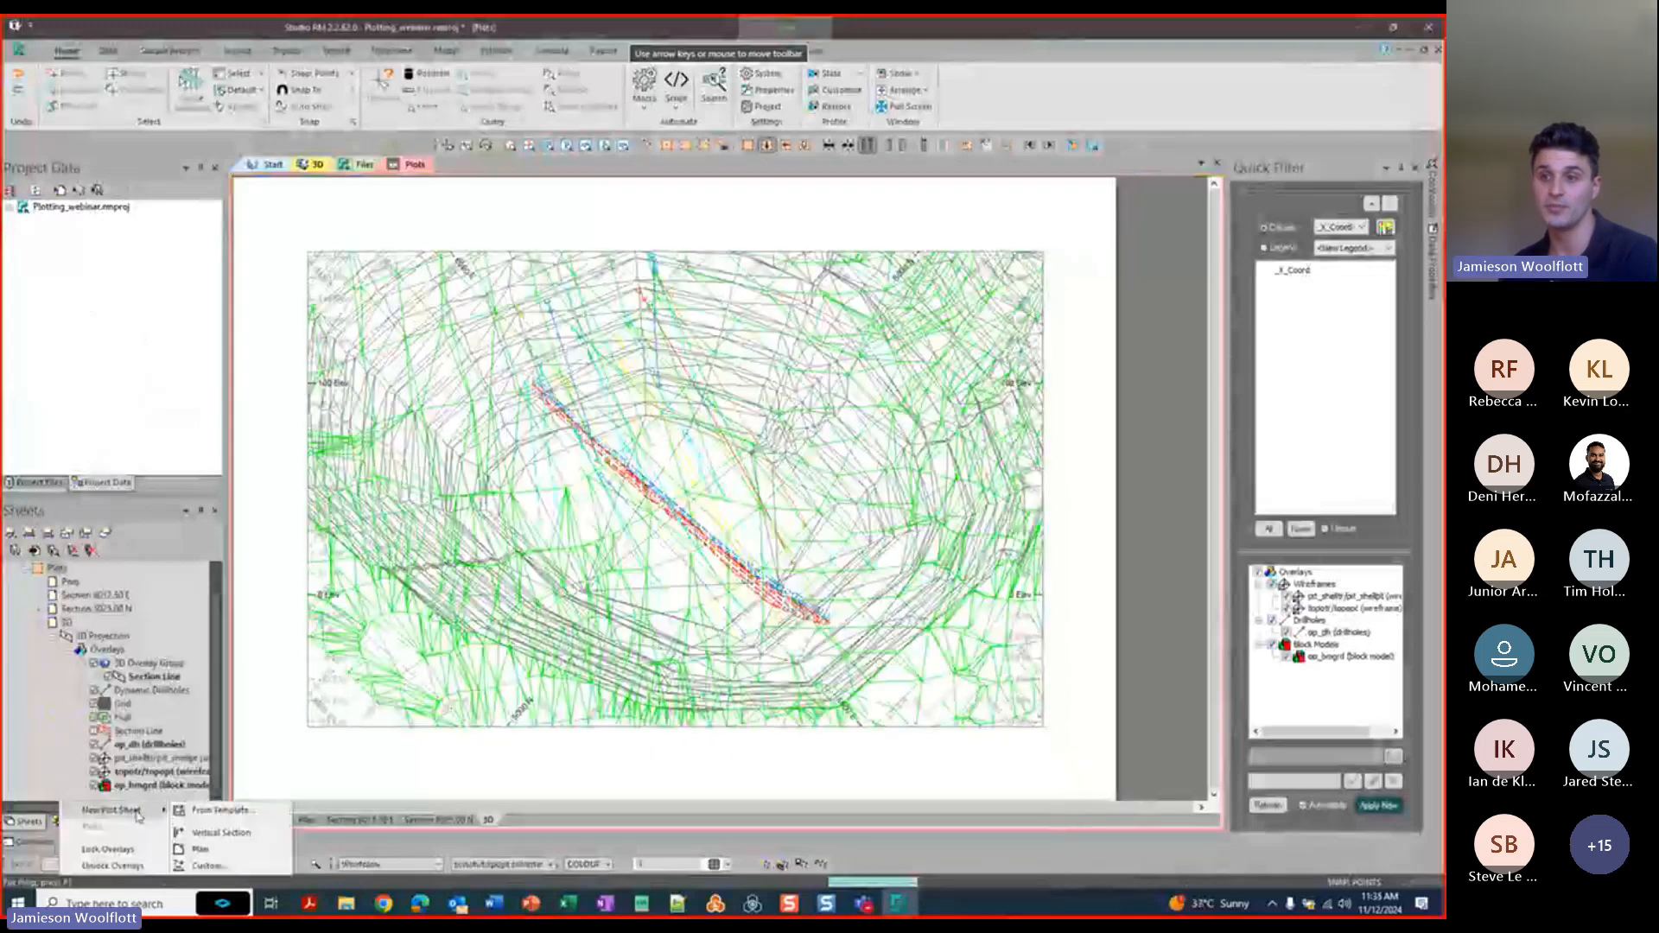
click(218, 810)
click(505, 177)
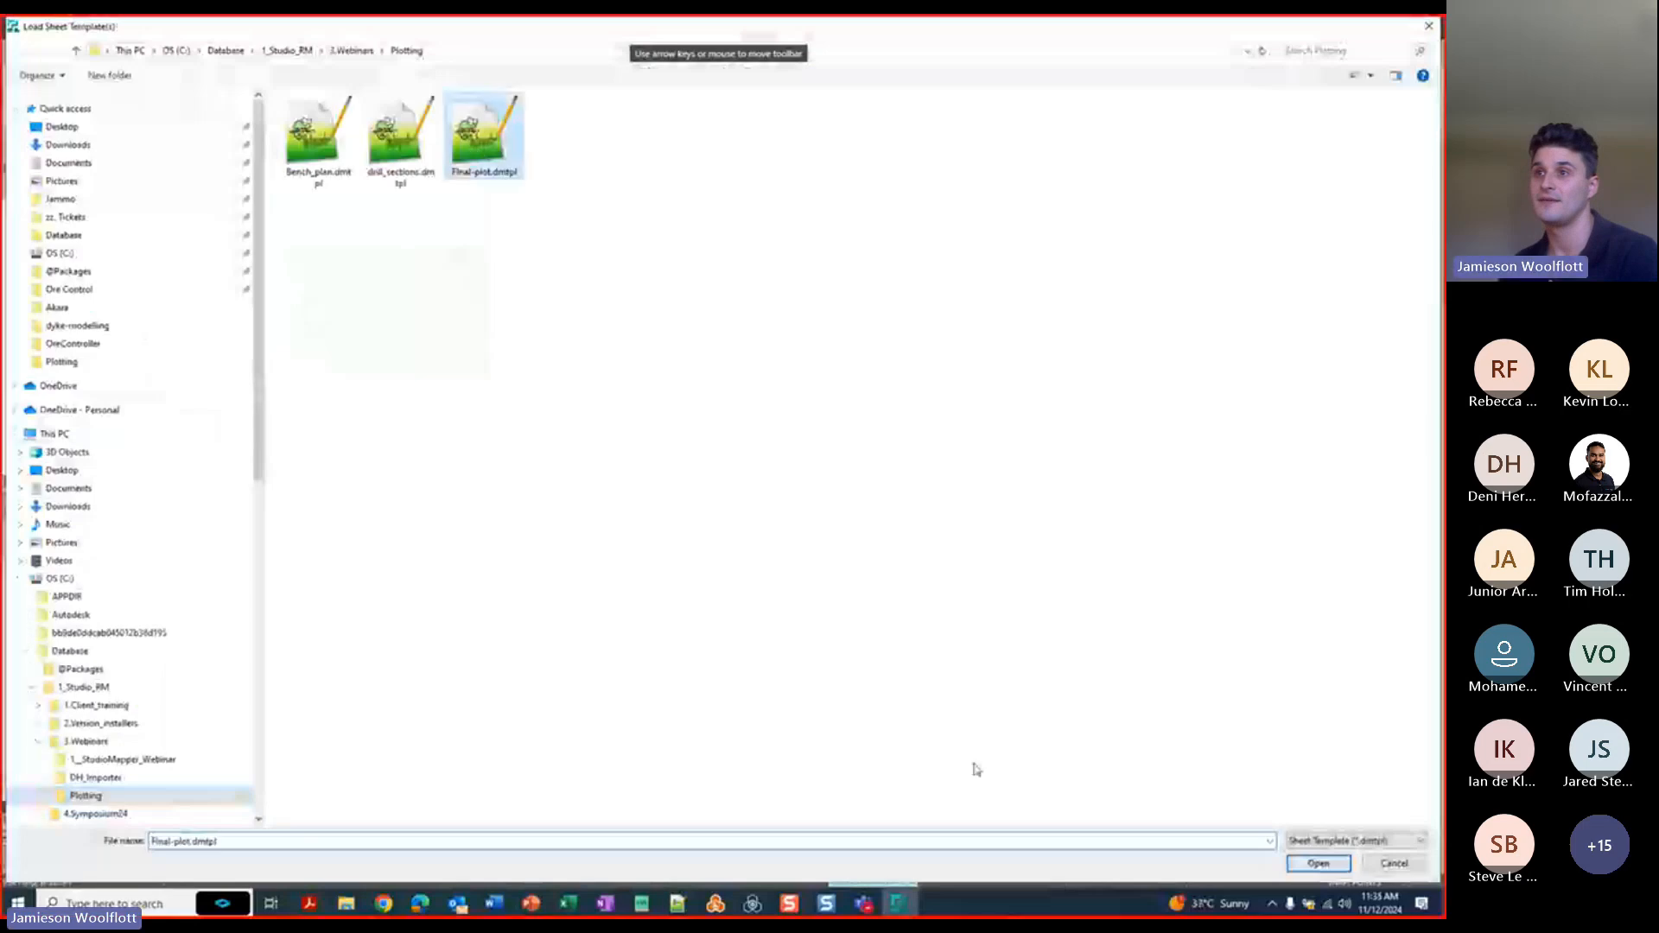
click(1317, 866)
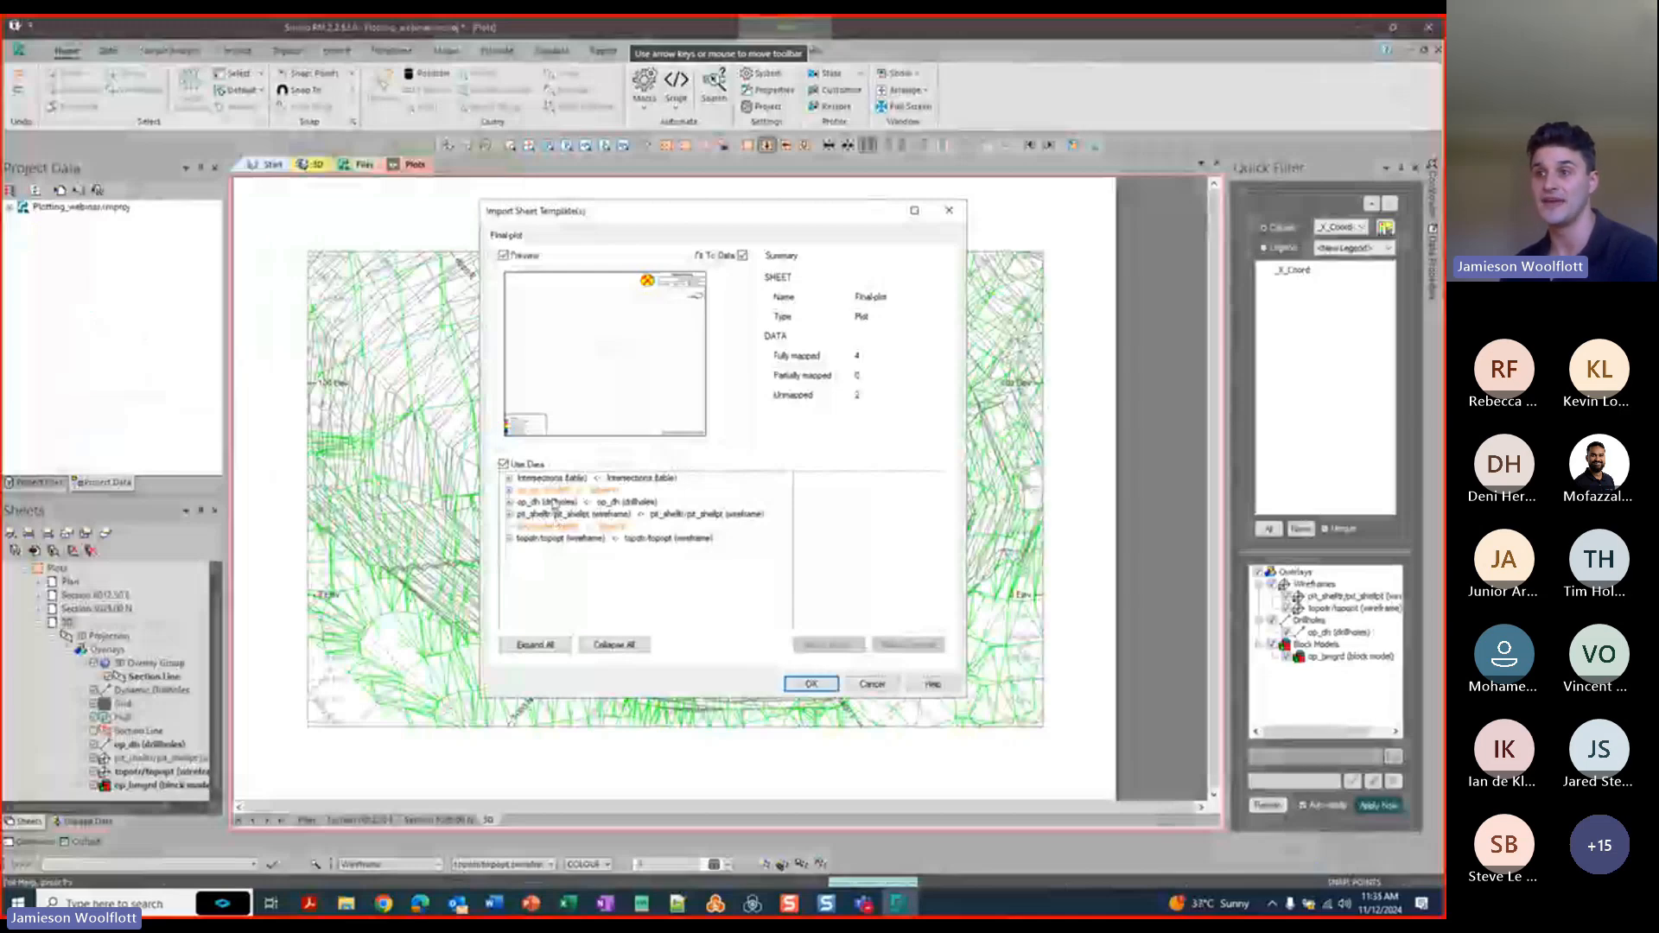
click(572, 479)
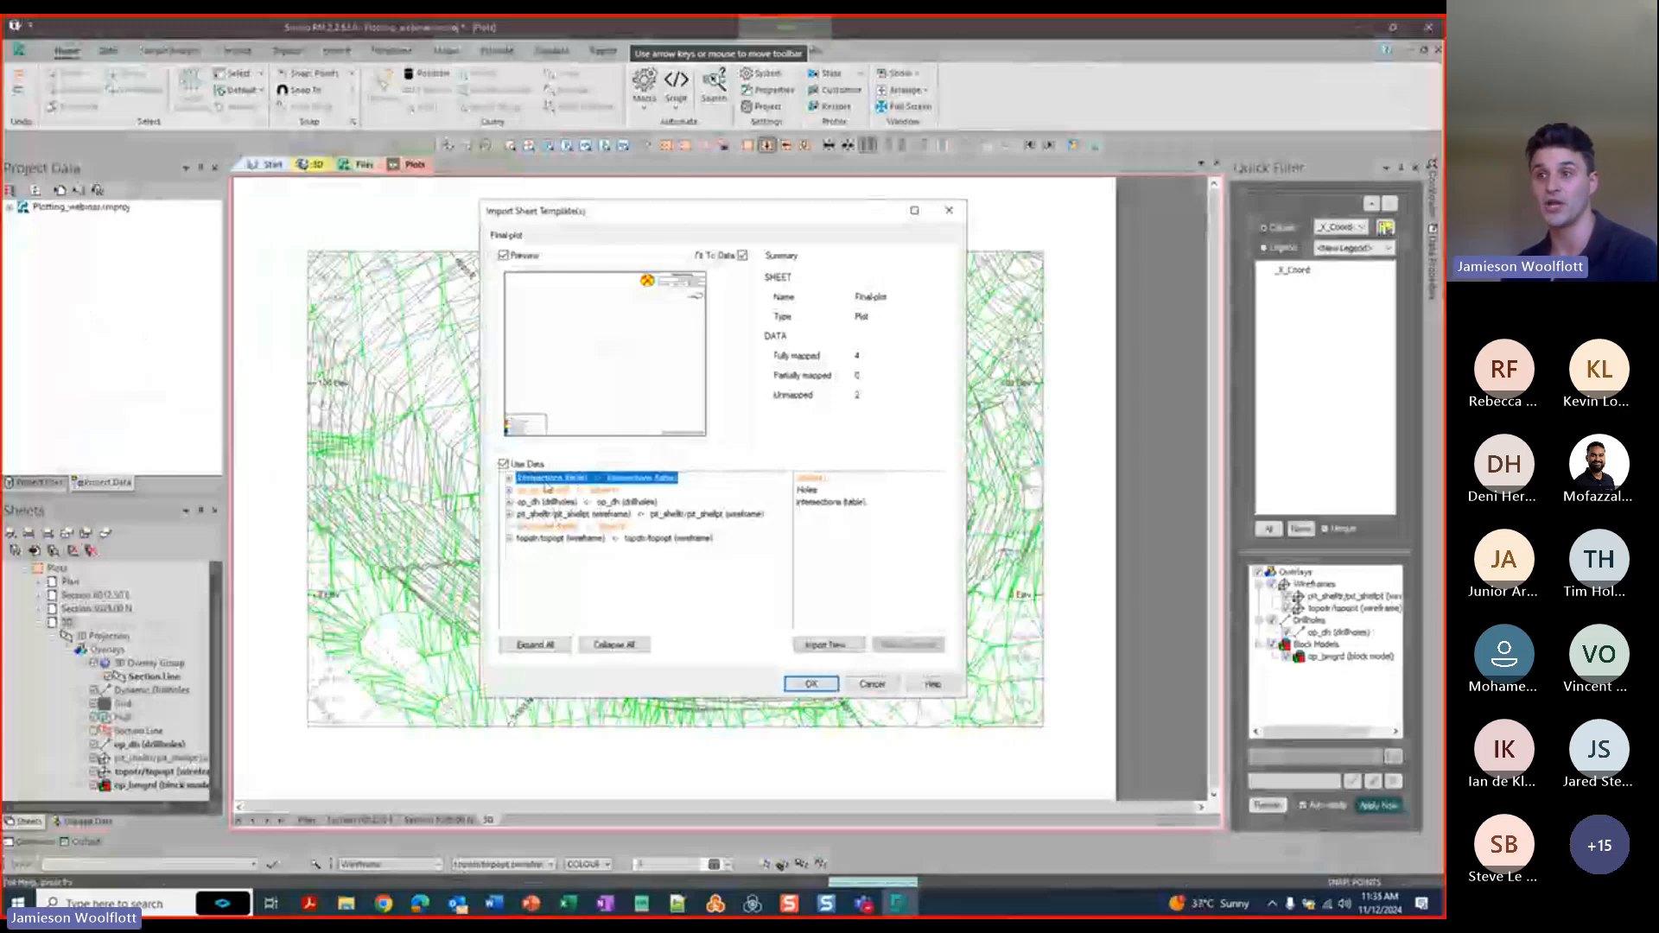
click(542, 491)
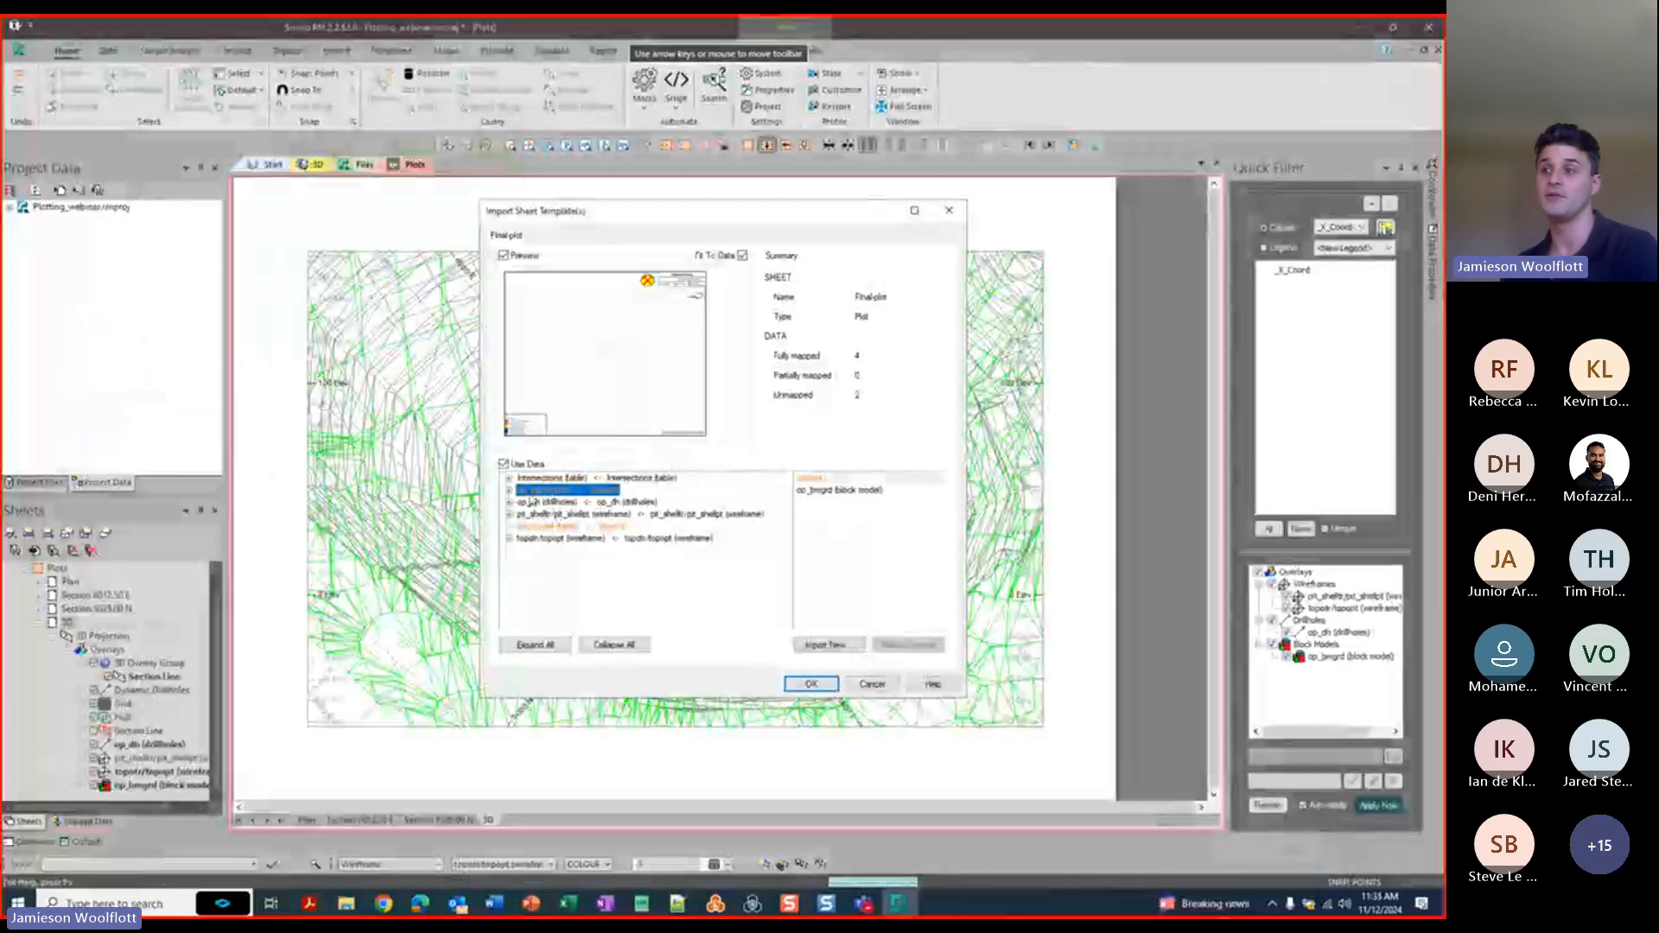
double_click(853, 492)
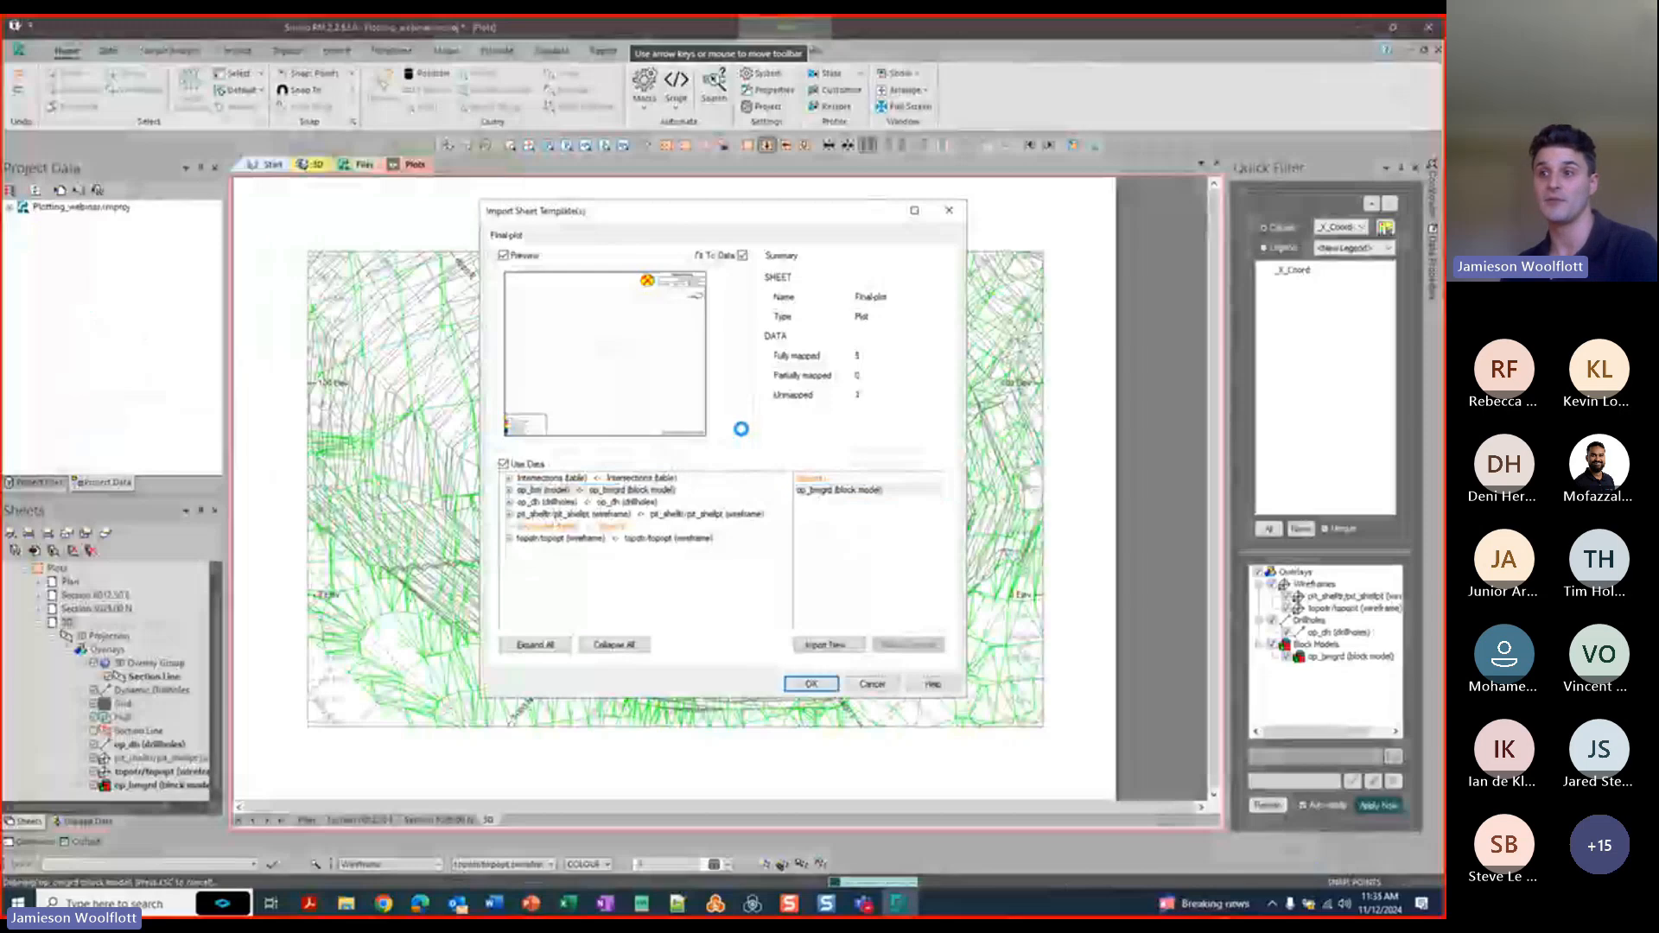
click(628, 480)
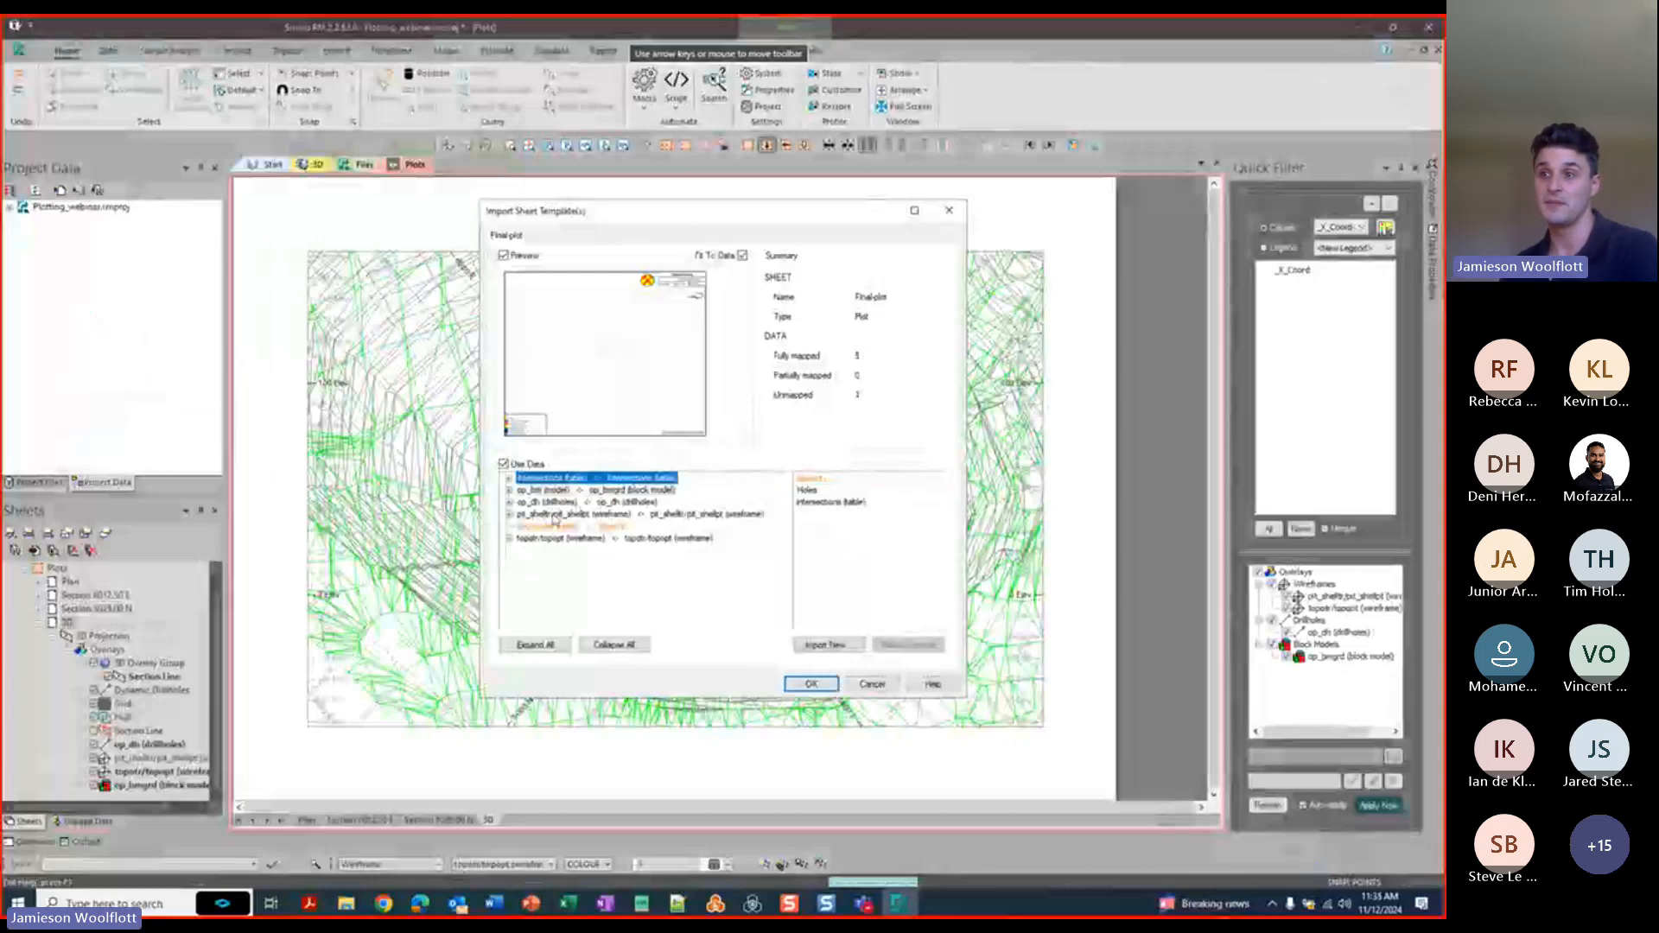
click(554, 516)
click(599, 527)
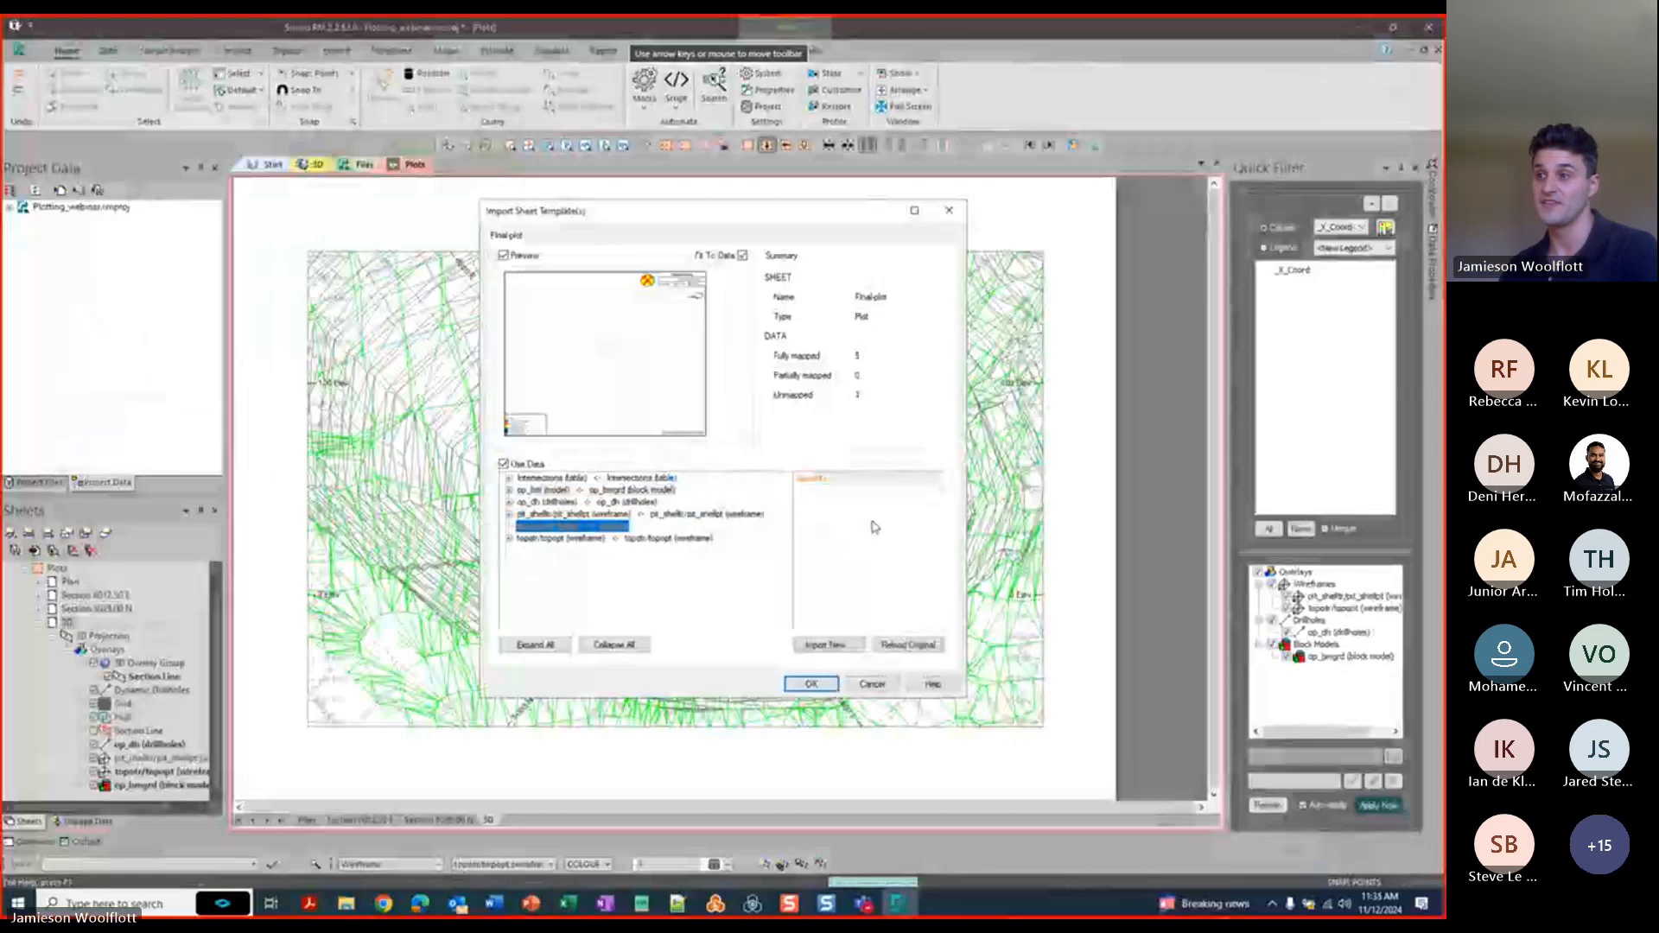
click(872, 687)
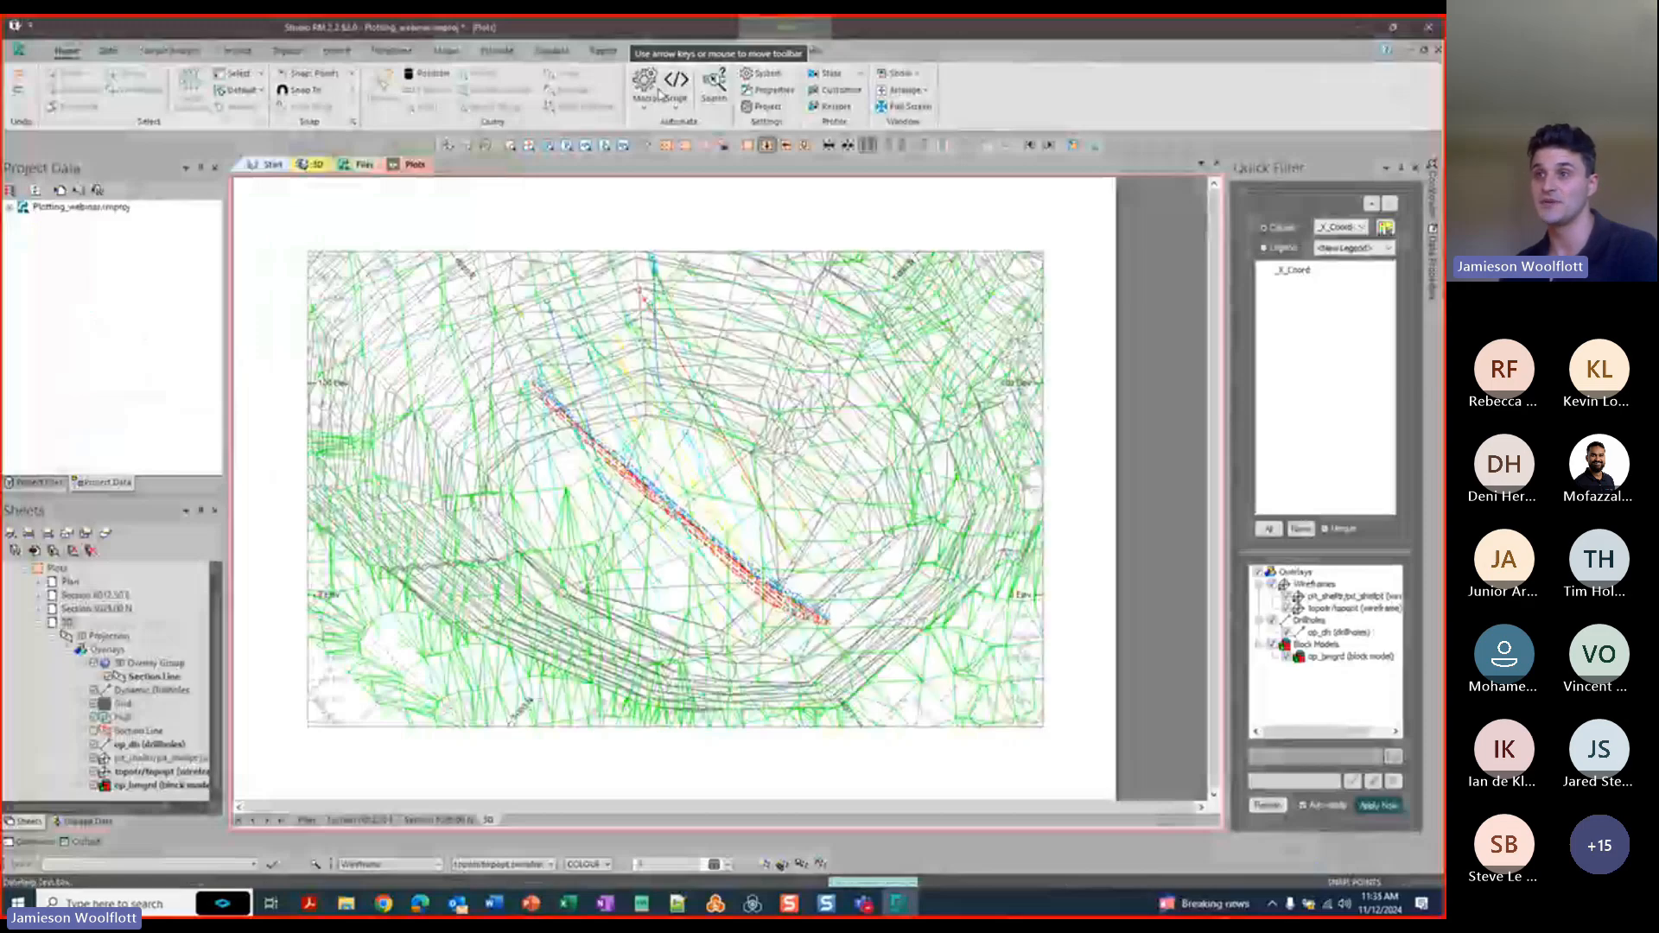
Return to the 3D view and load the sectiondef_op section definition from the project data.
click(313, 165)
click(10, 208)
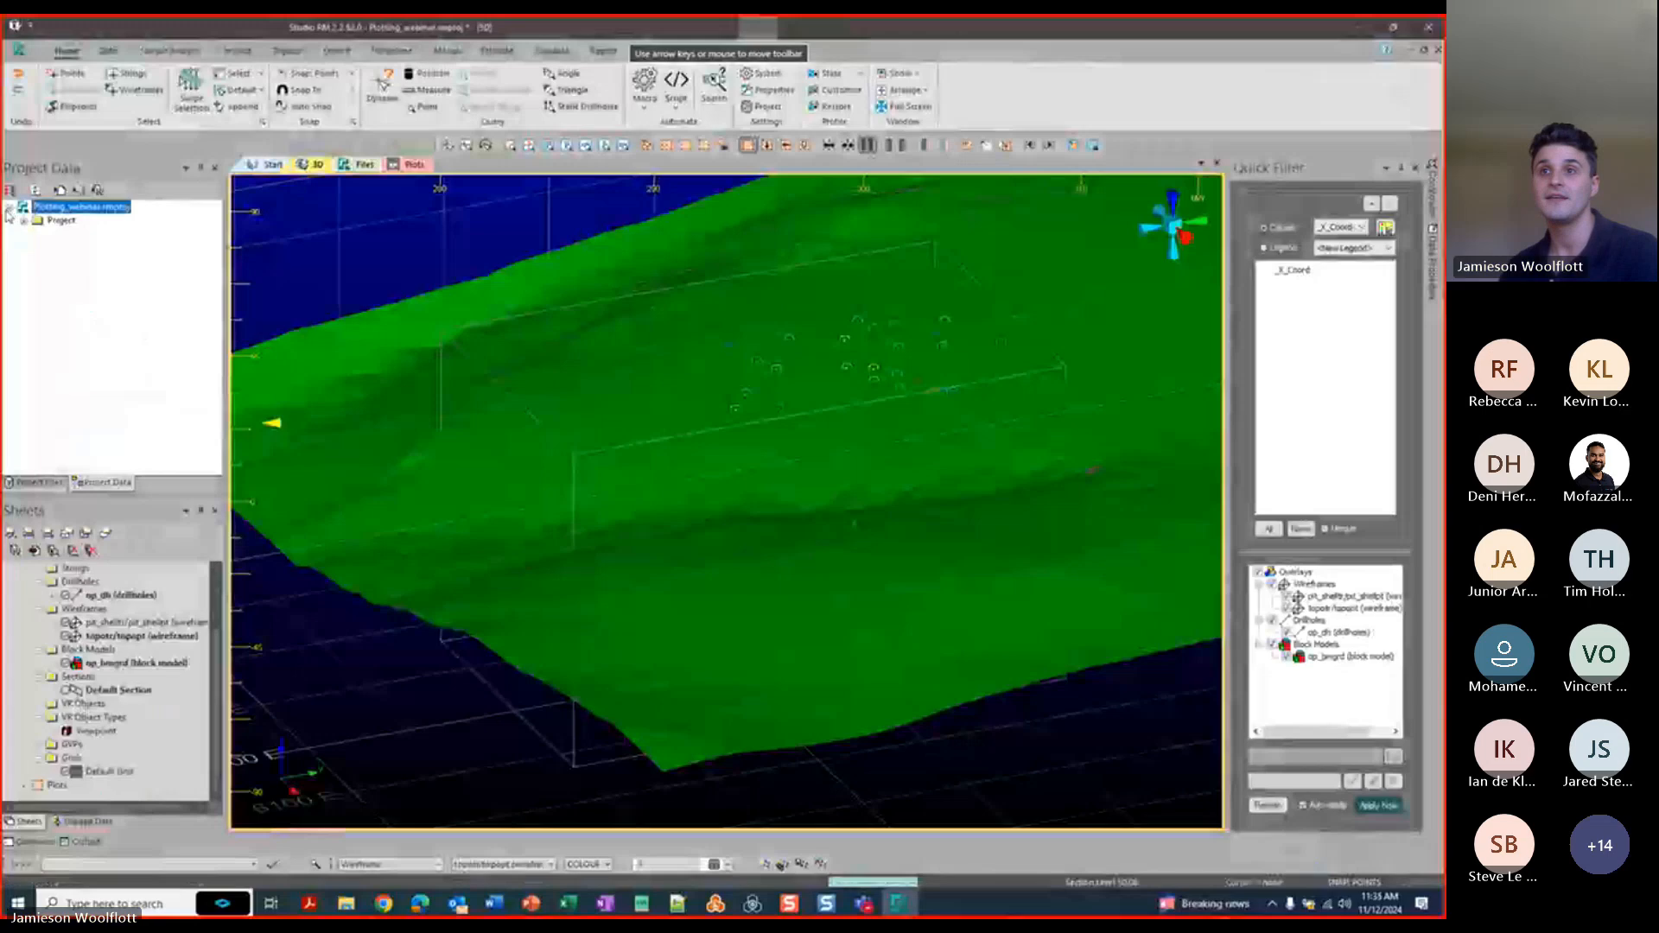
click(23, 222)
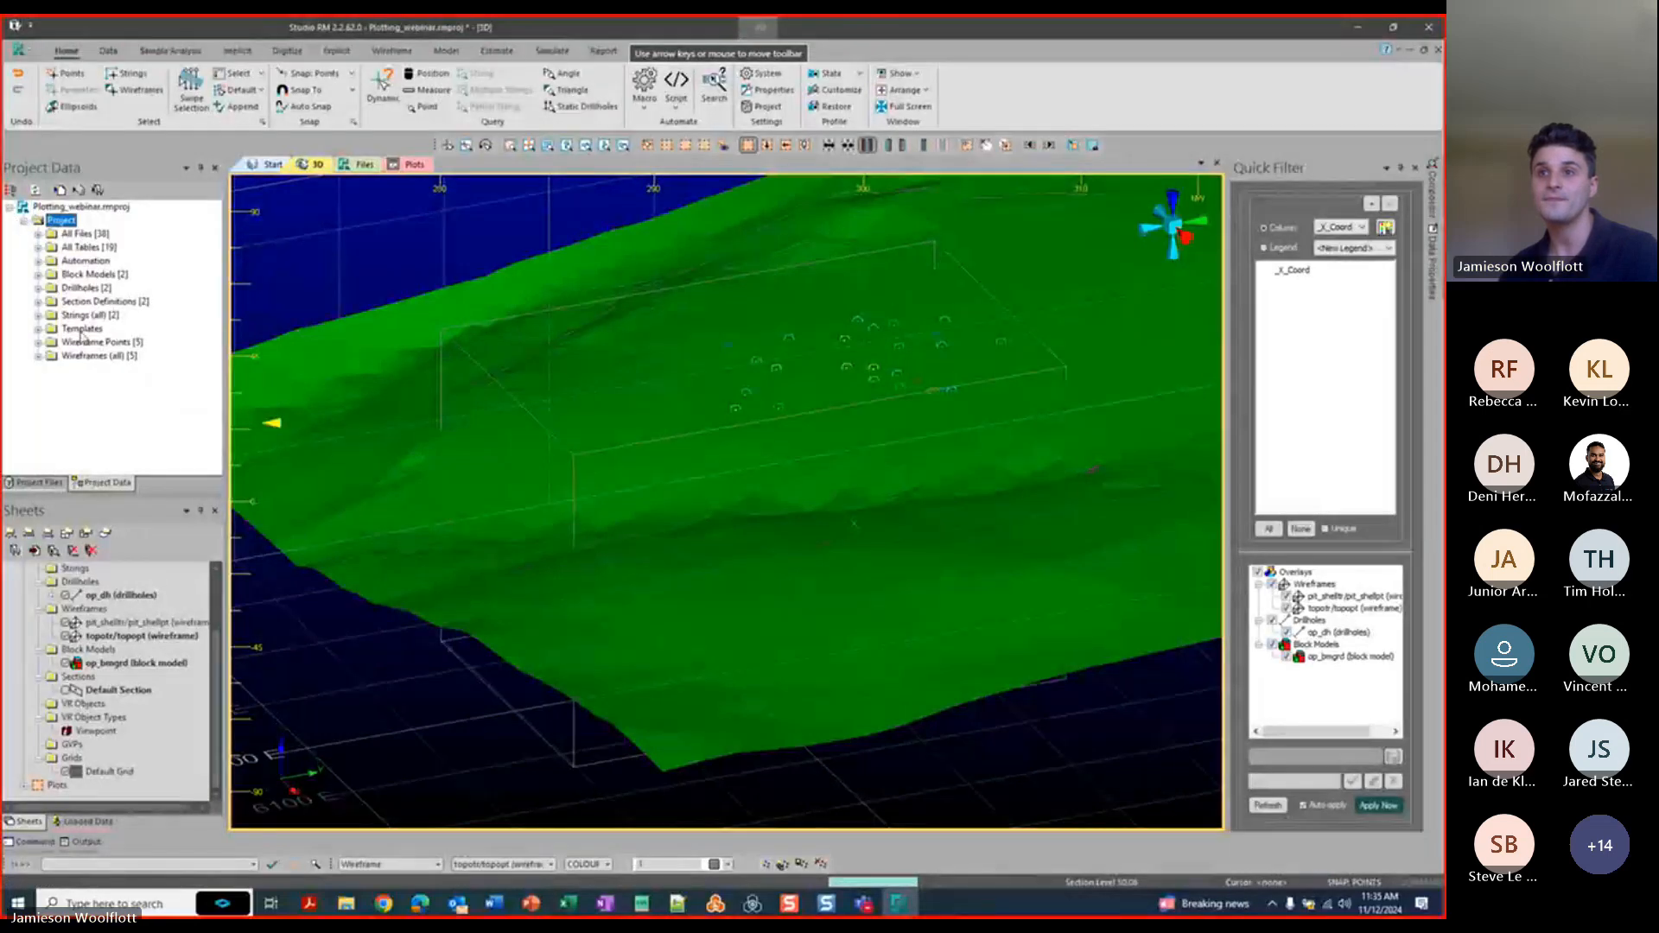
click(39, 301)
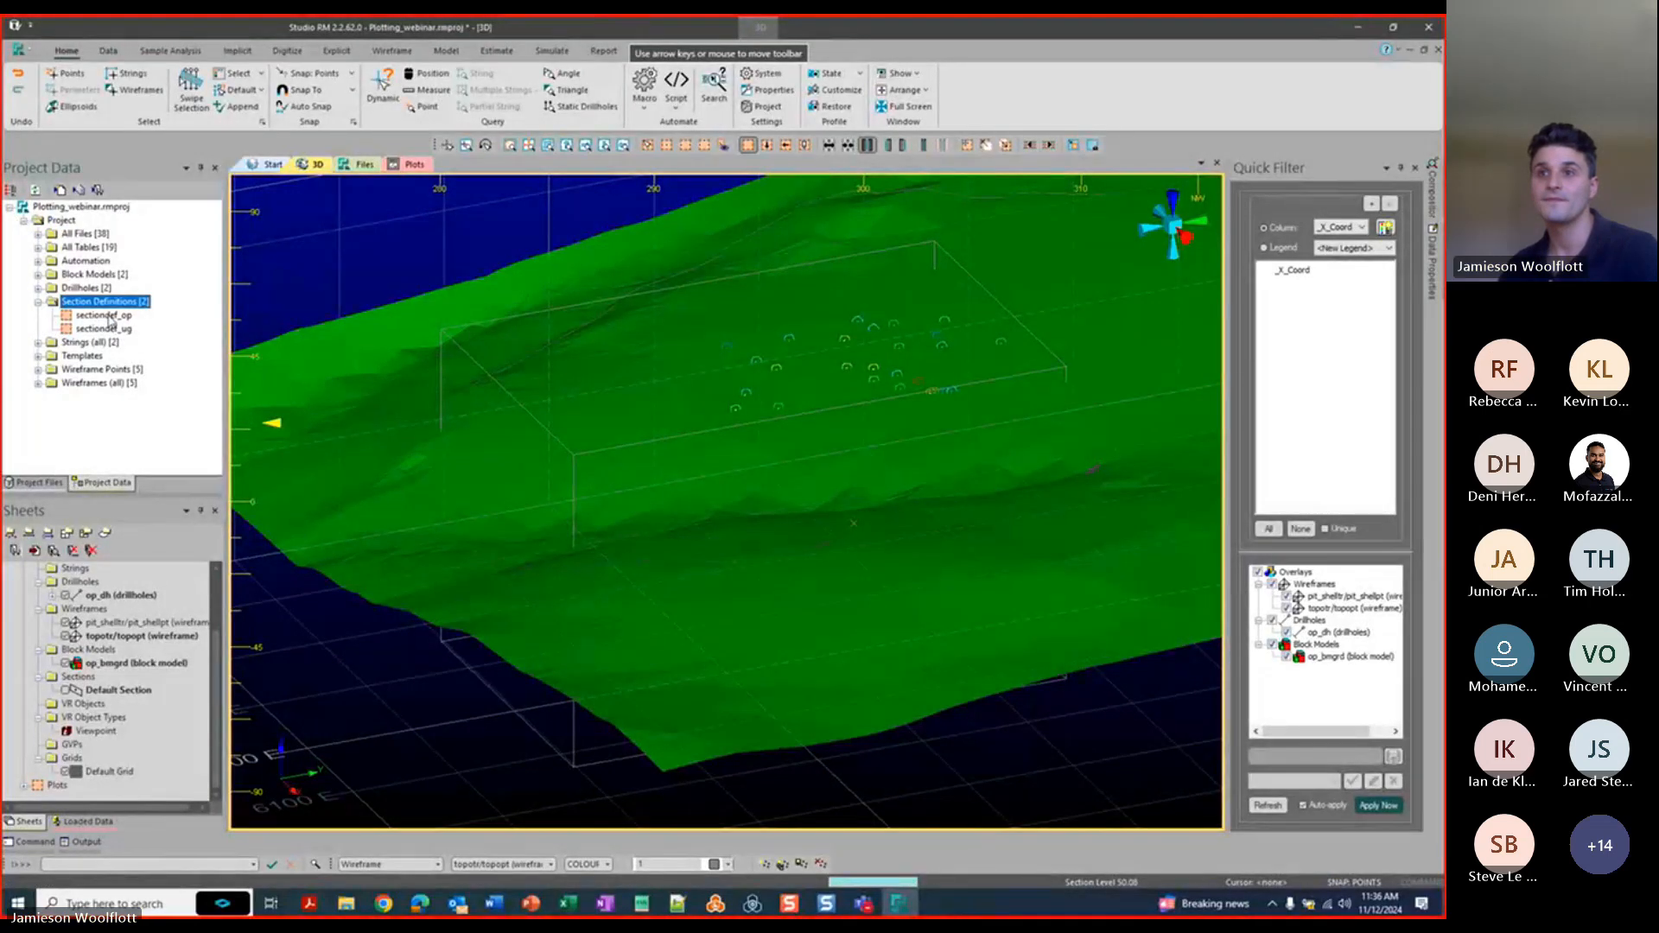
double_click(102, 316)
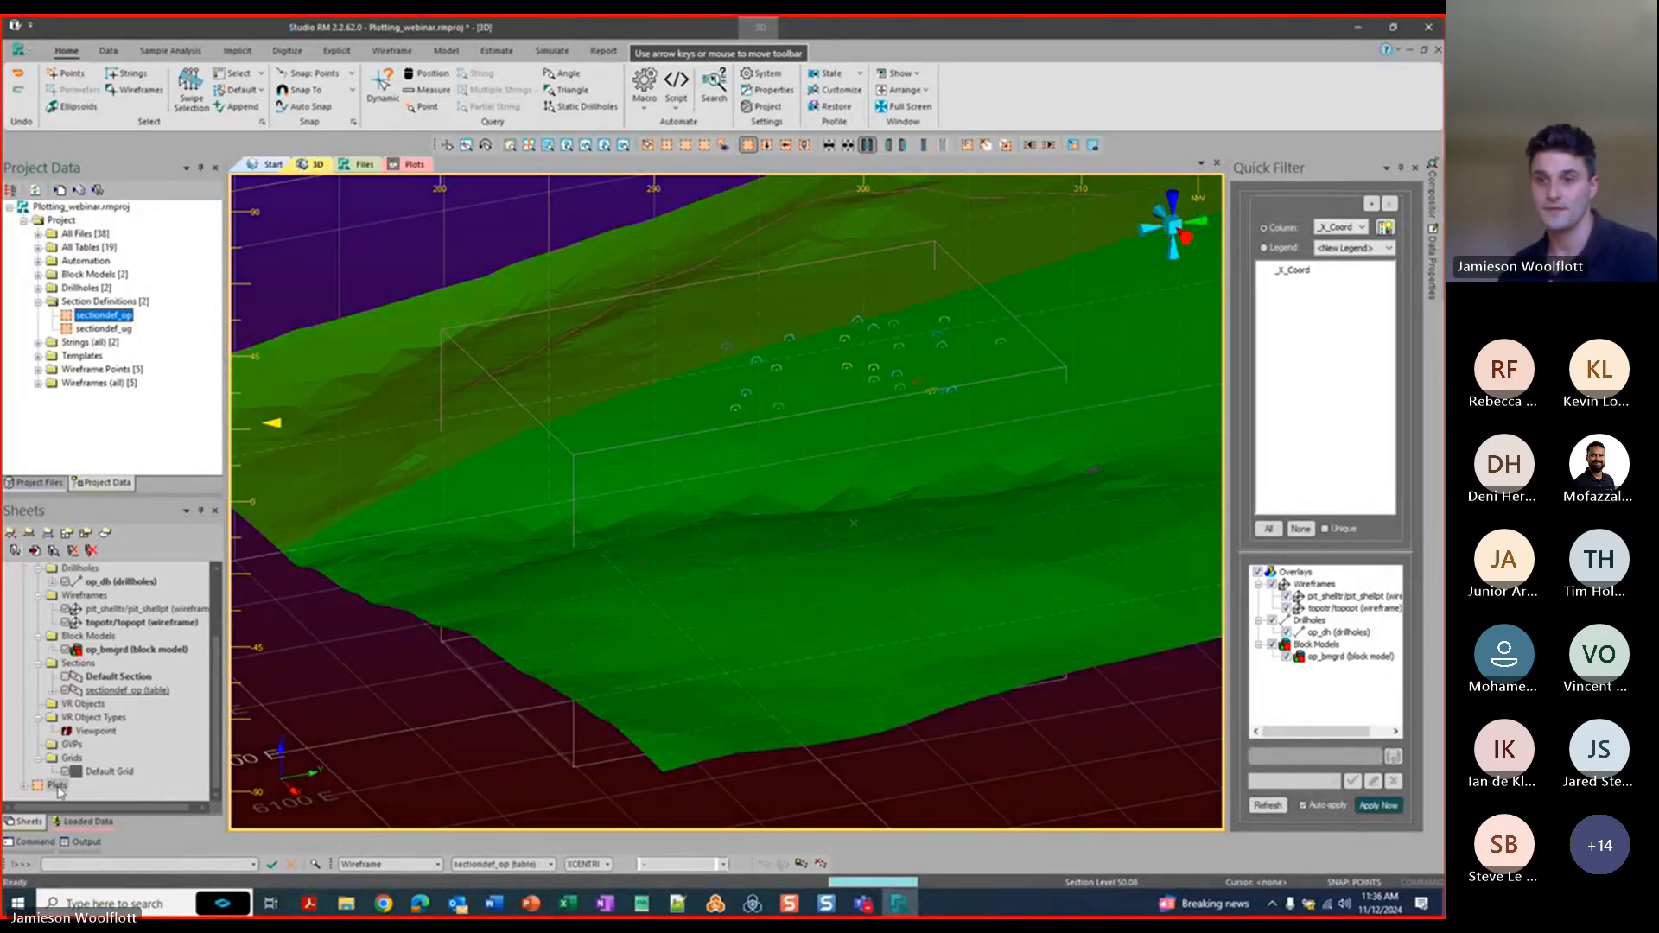
Start a new plot sheet from the Final-plot.dmtpl template.
right_click(57, 788)
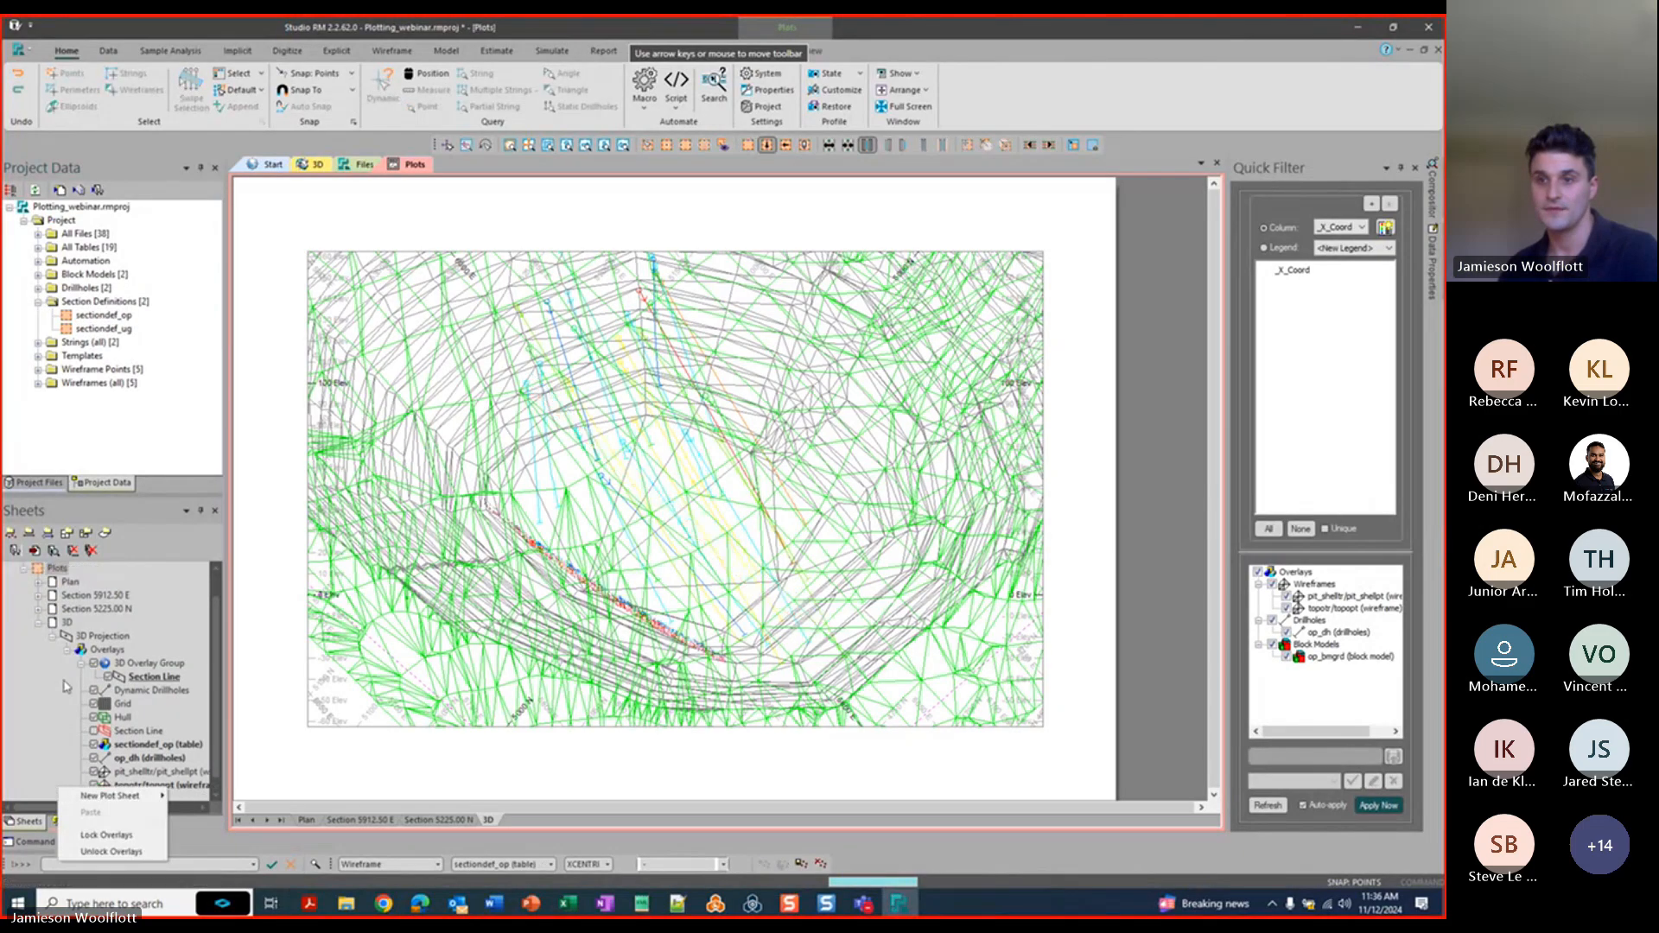
mouse_move(160, 796)
click(216, 796)
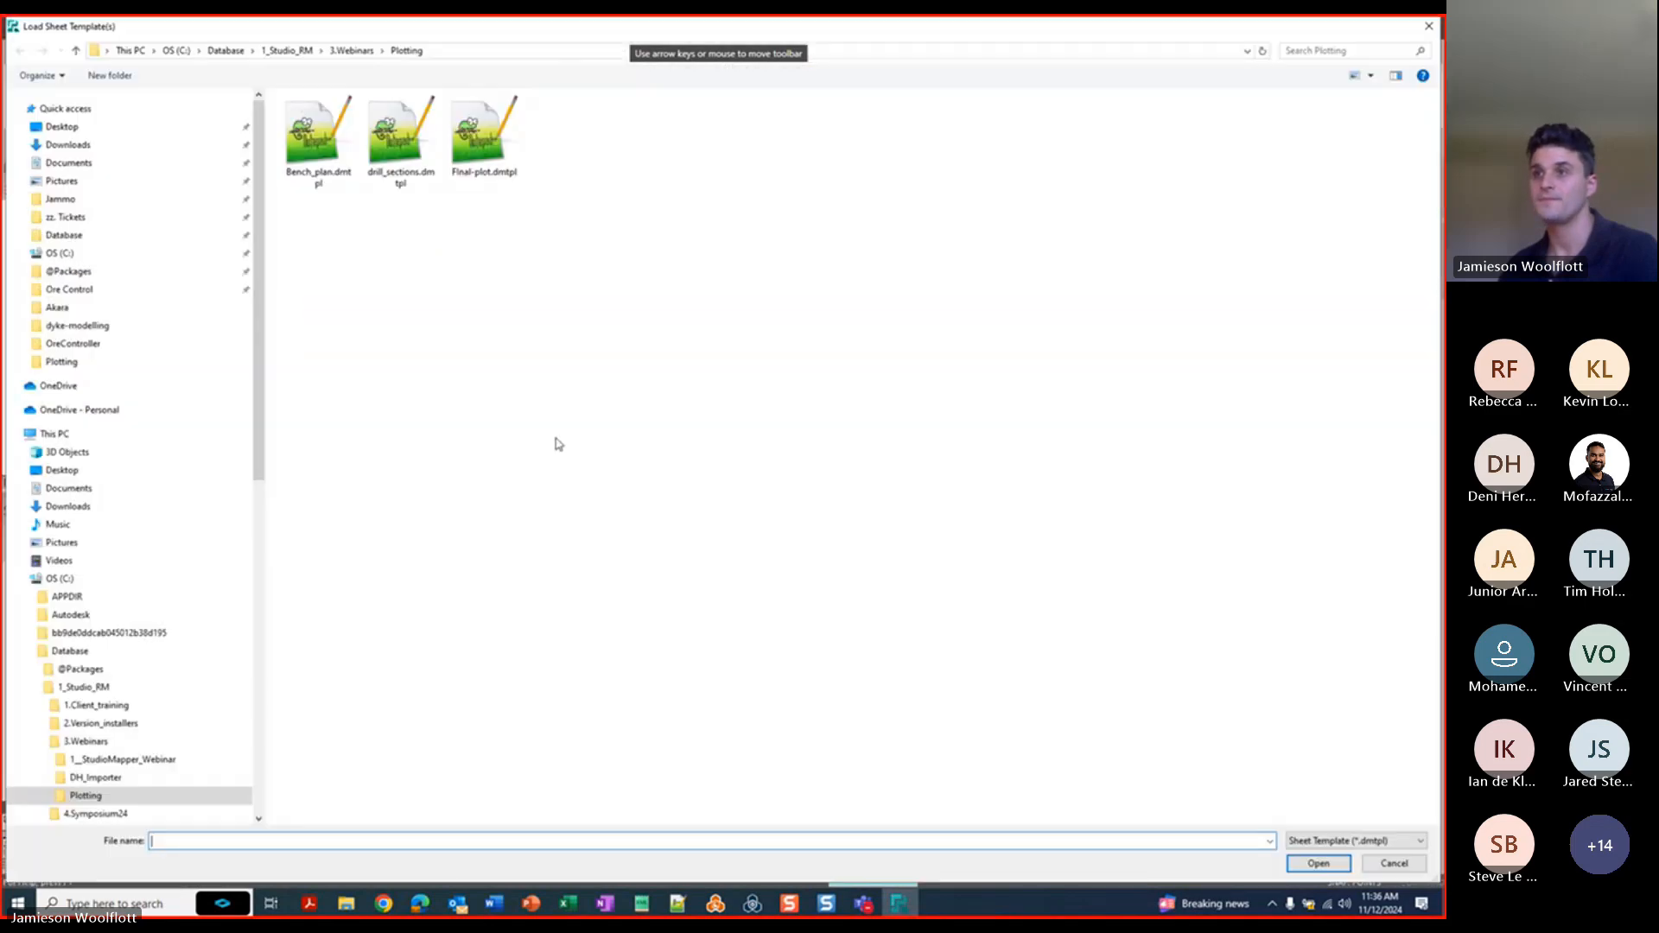
click(473, 150)
click(1318, 845)
click(1319, 869)
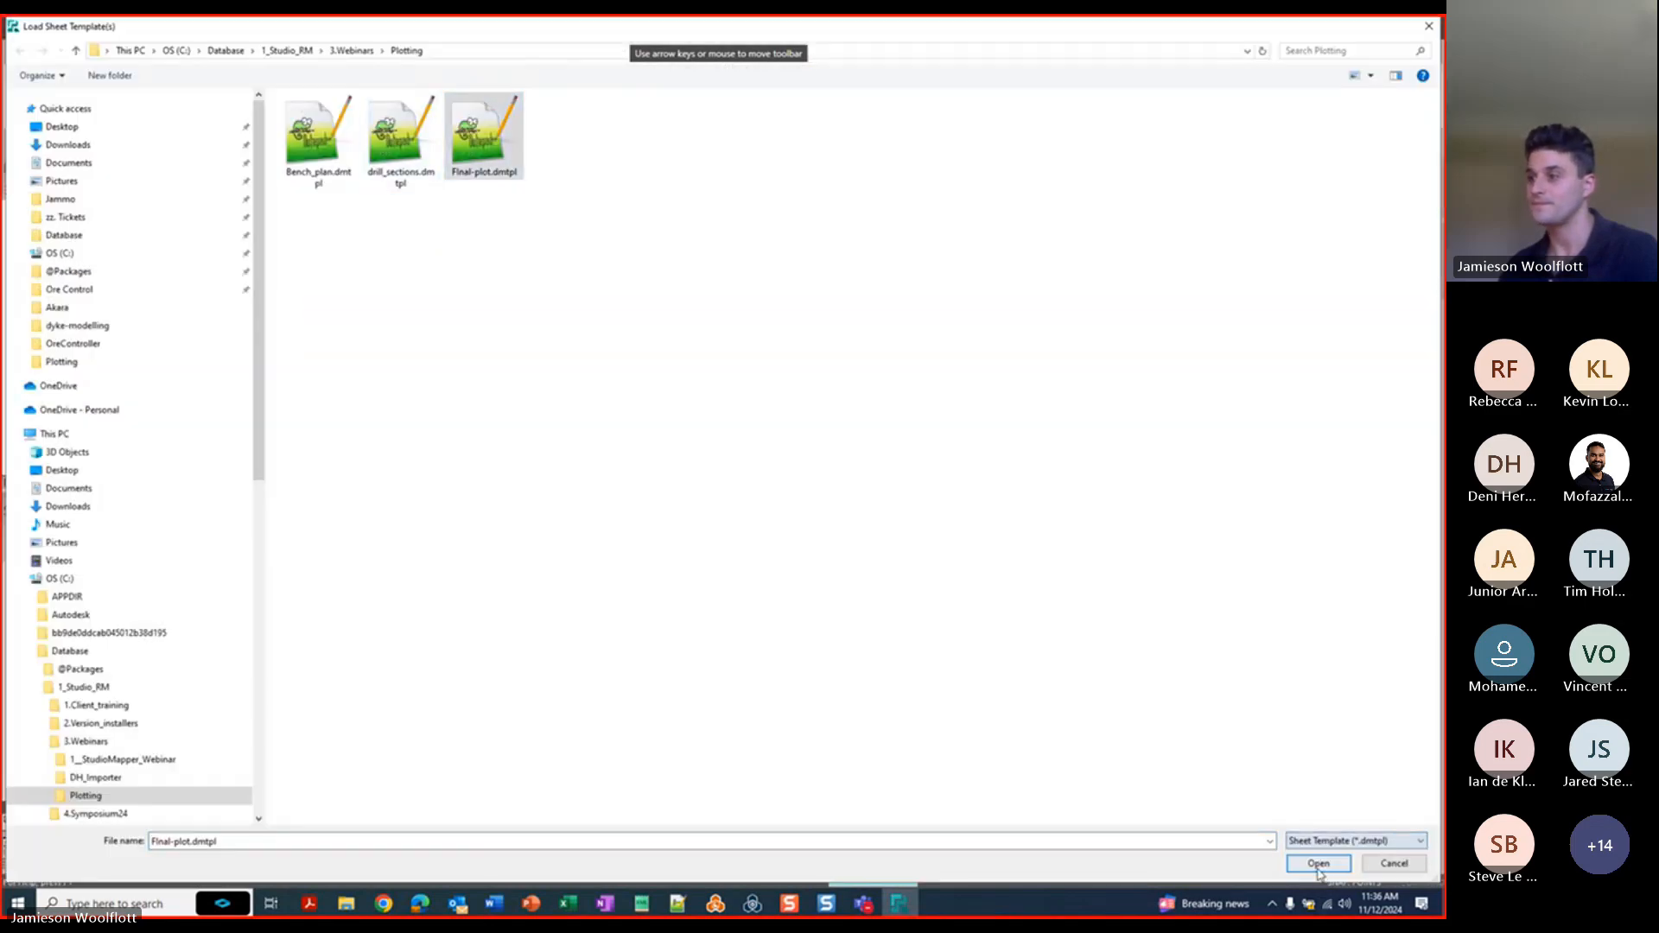
click(1318, 868)
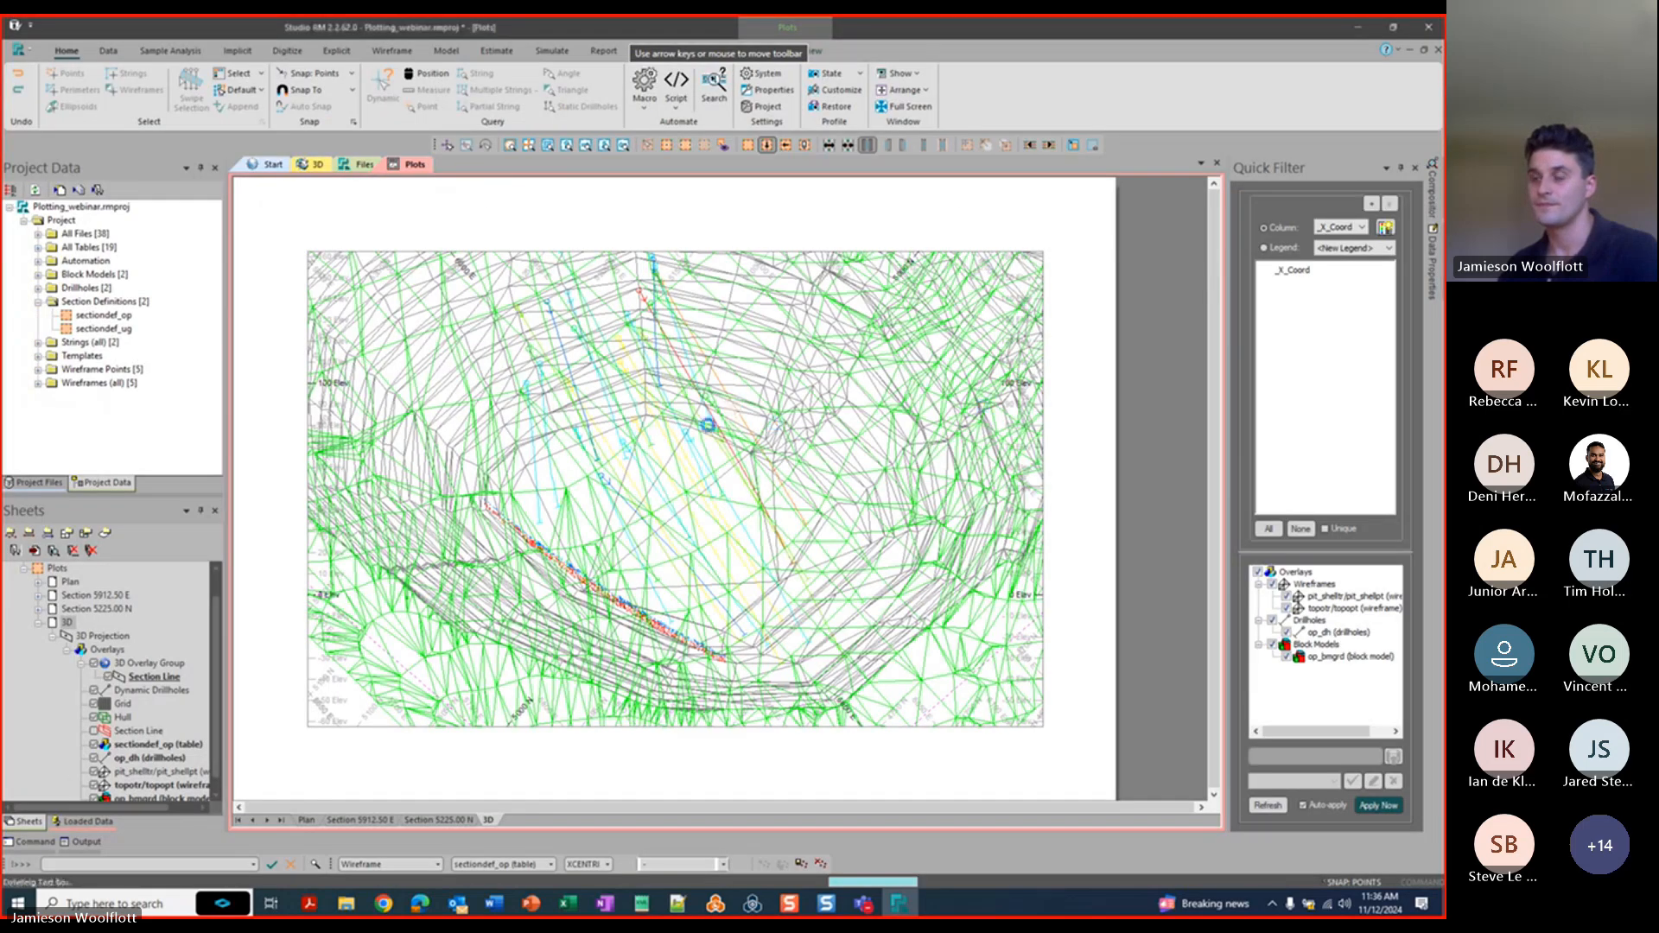
Map the template's op_bm model to op_bmgrd, sectiondef to sectiondef_op and the Intersections table to intersections, and import the sheet.
click(566, 491)
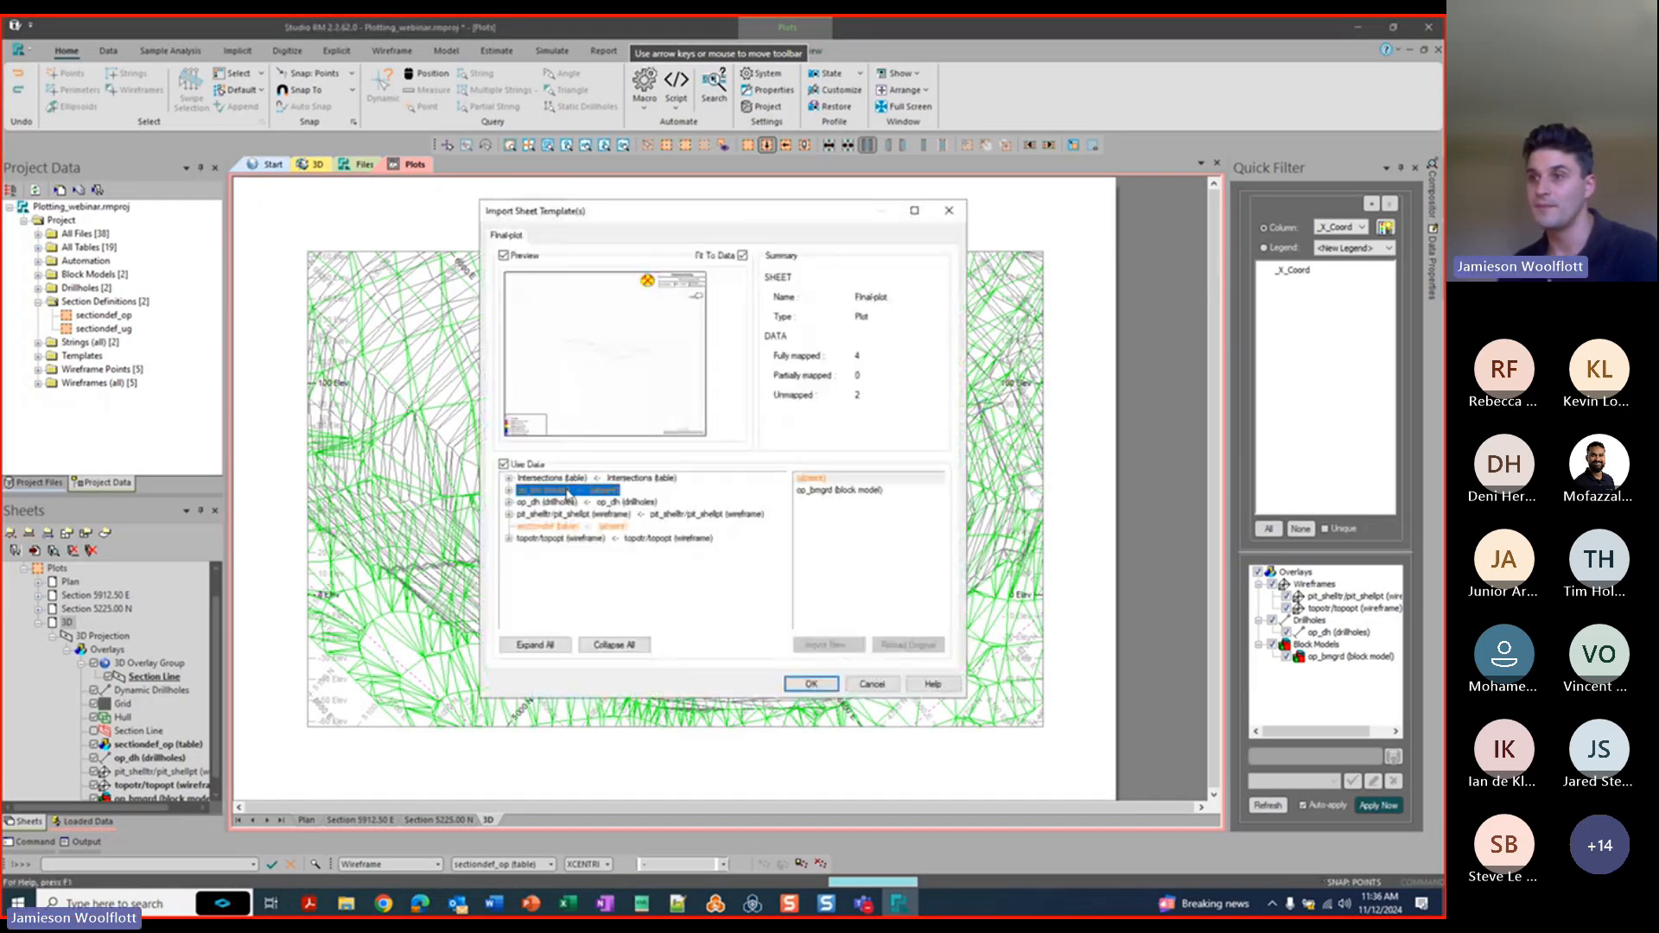
click(854, 490)
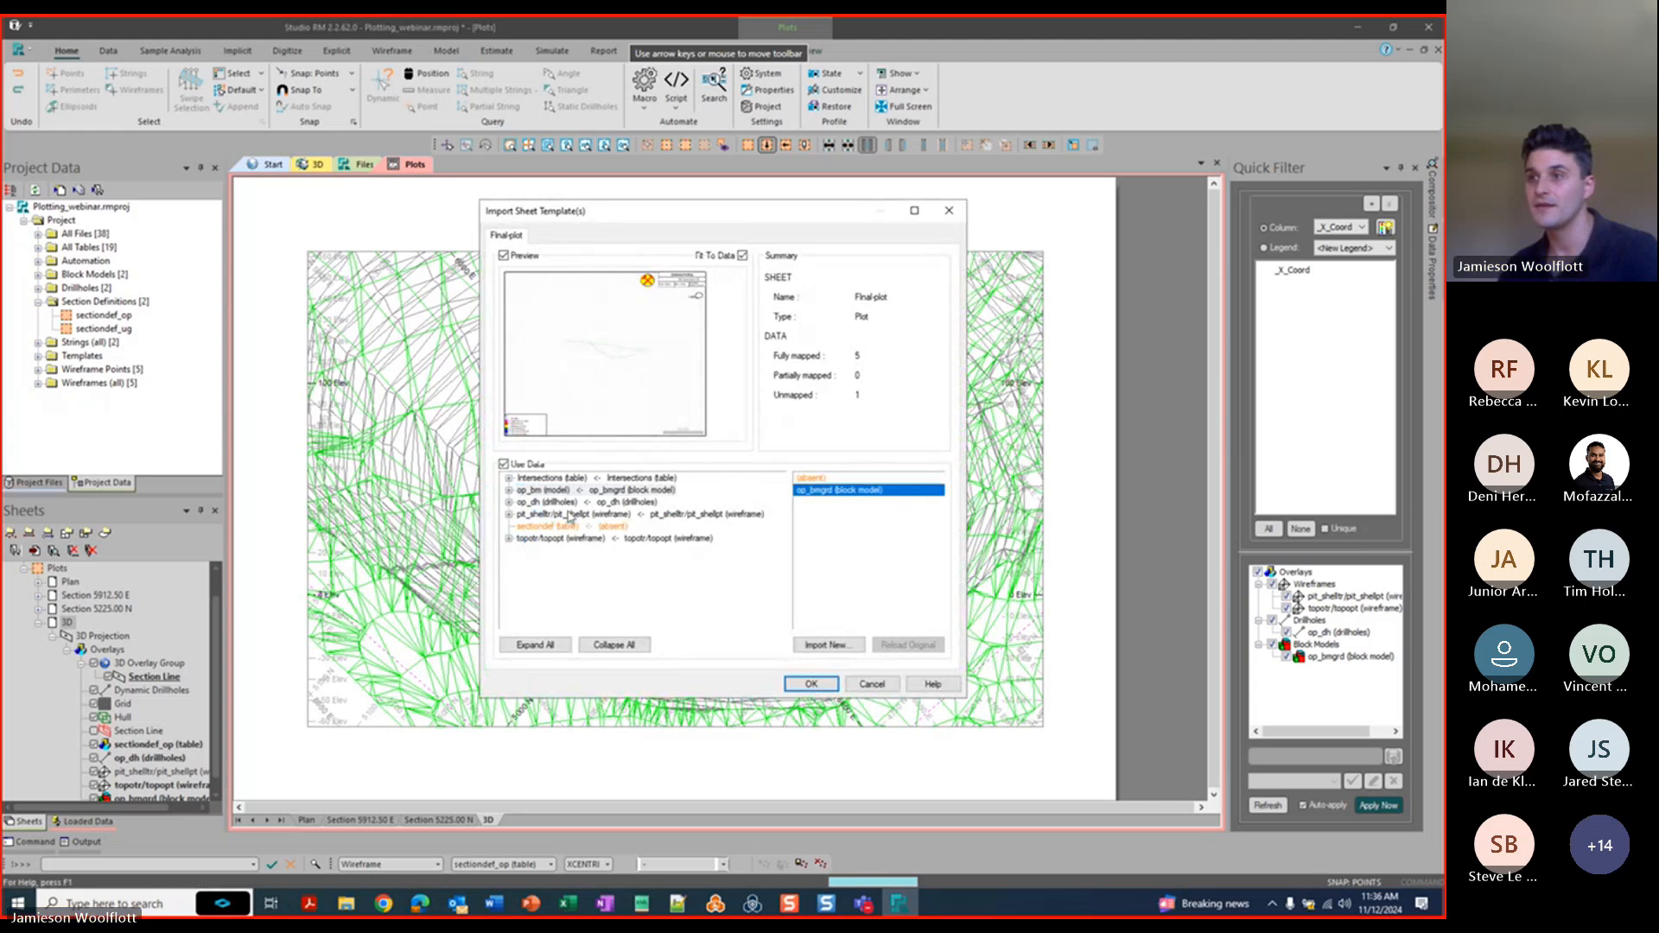
click(566, 526)
click(838, 490)
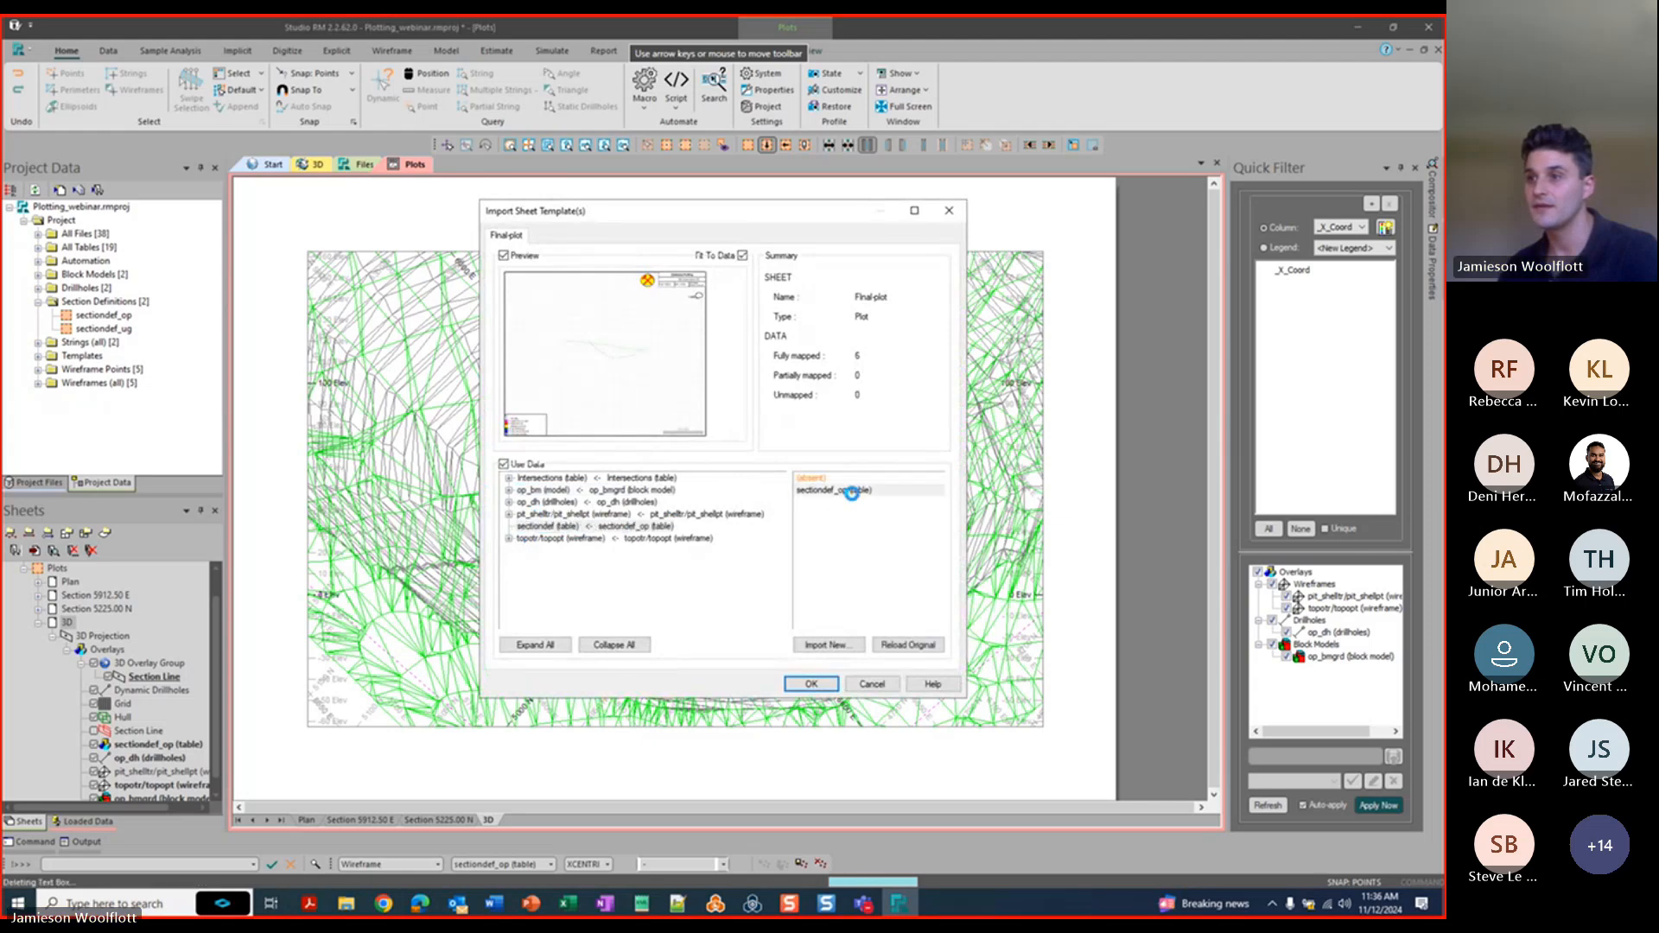
click(637, 478)
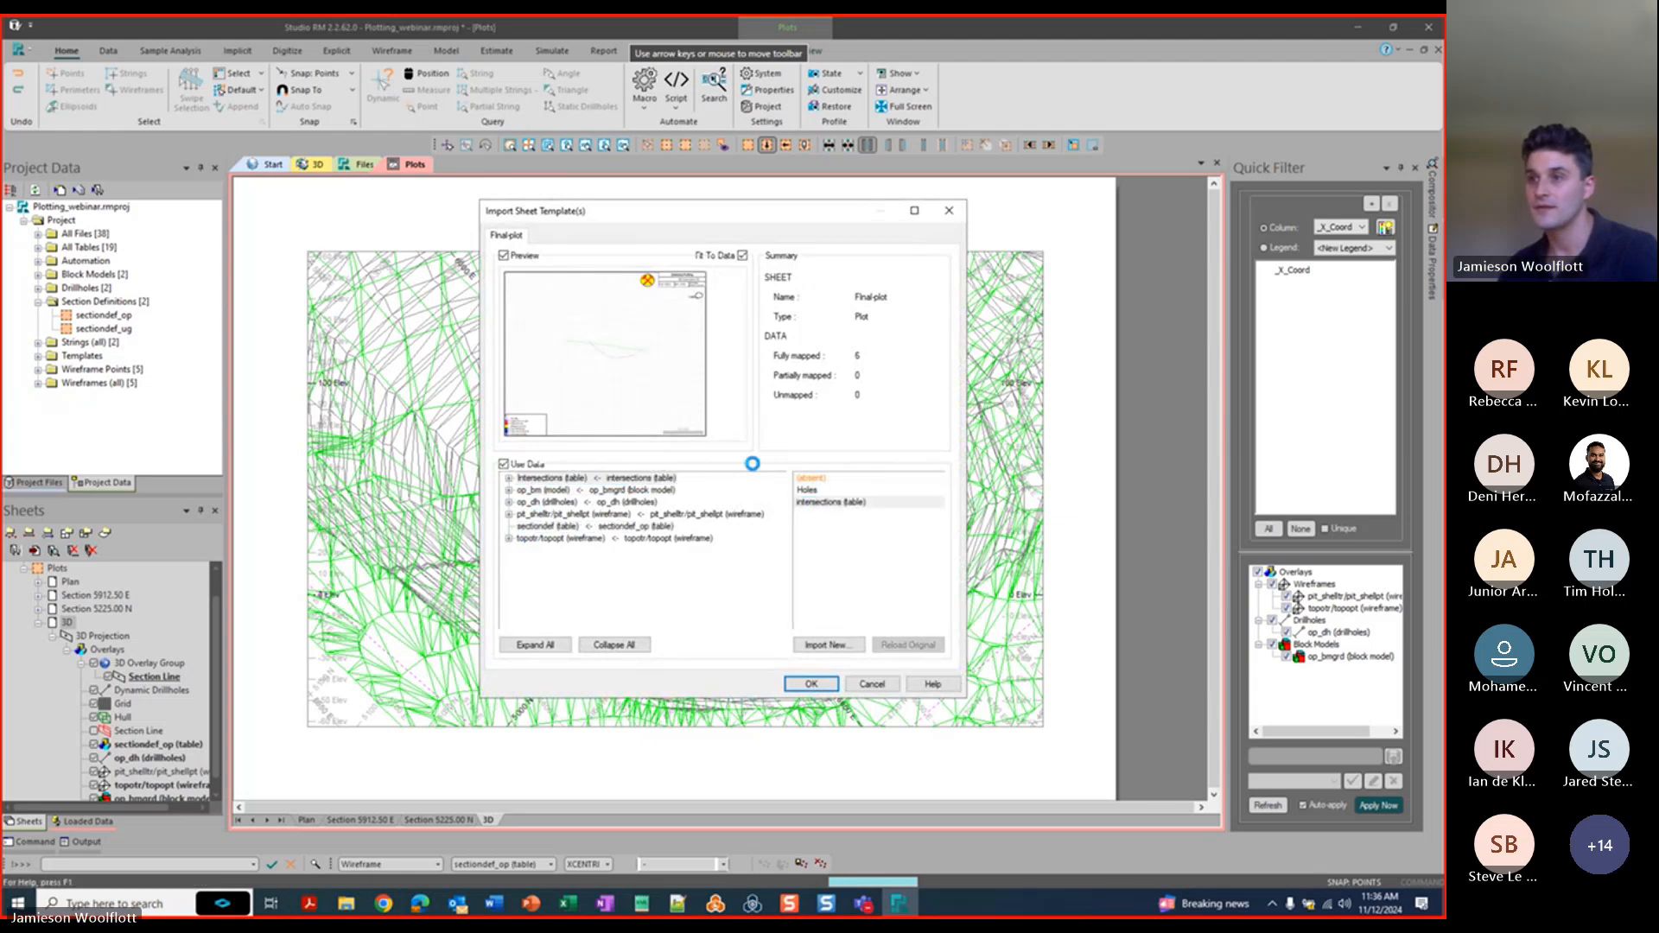
click(566, 539)
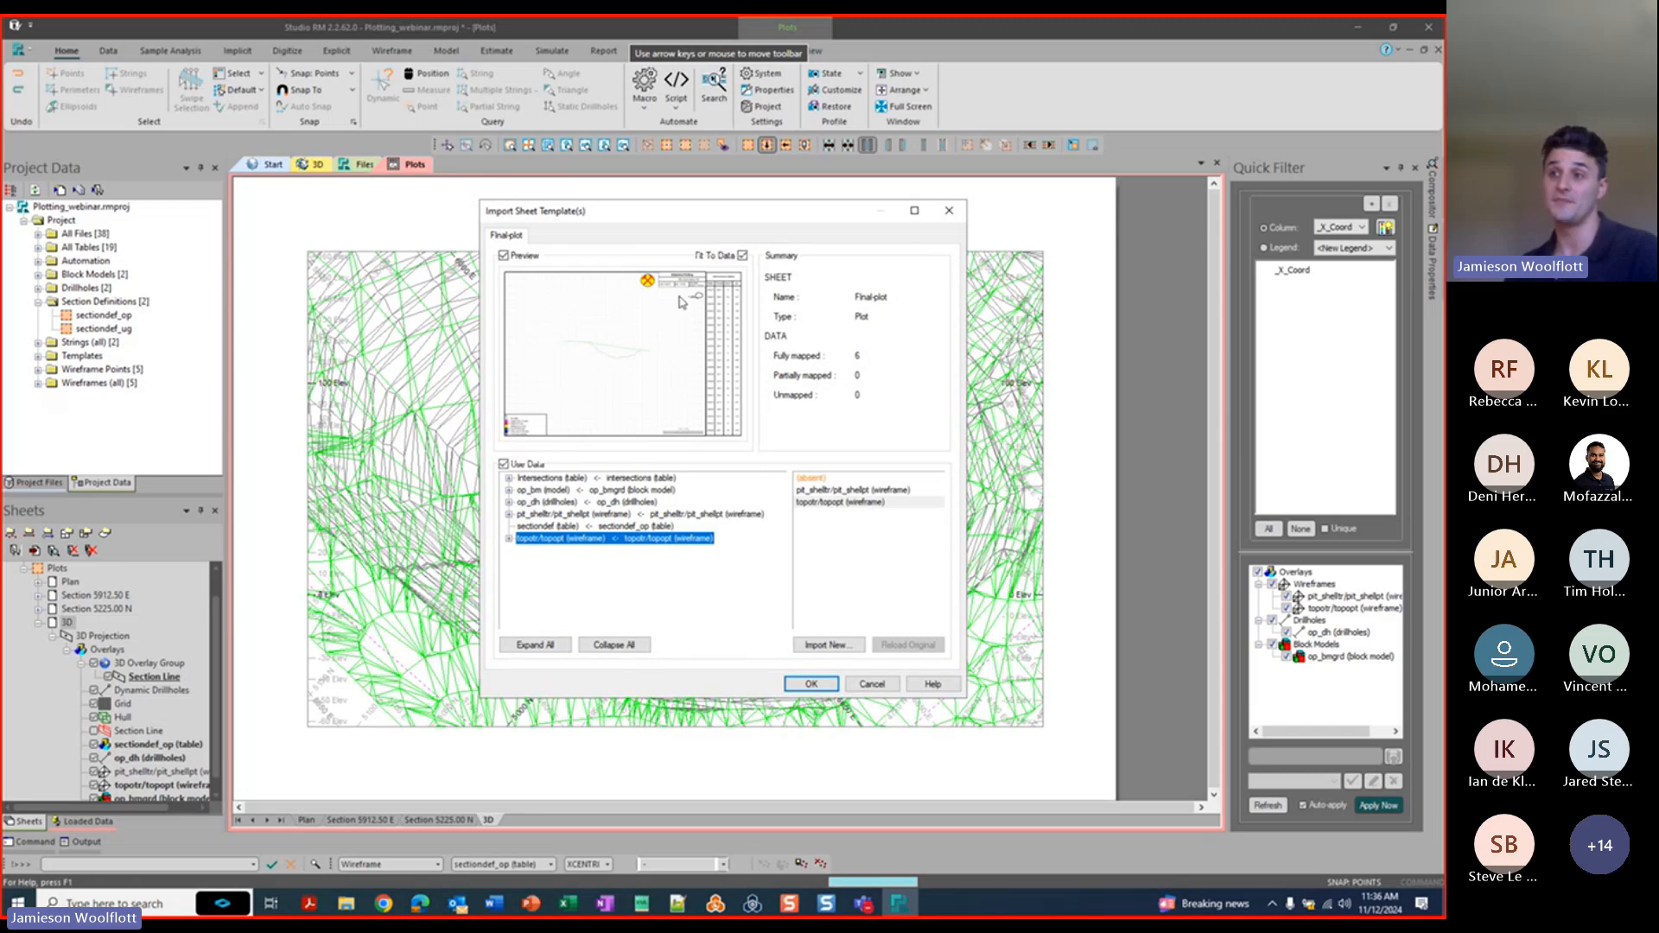
click(810, 684)
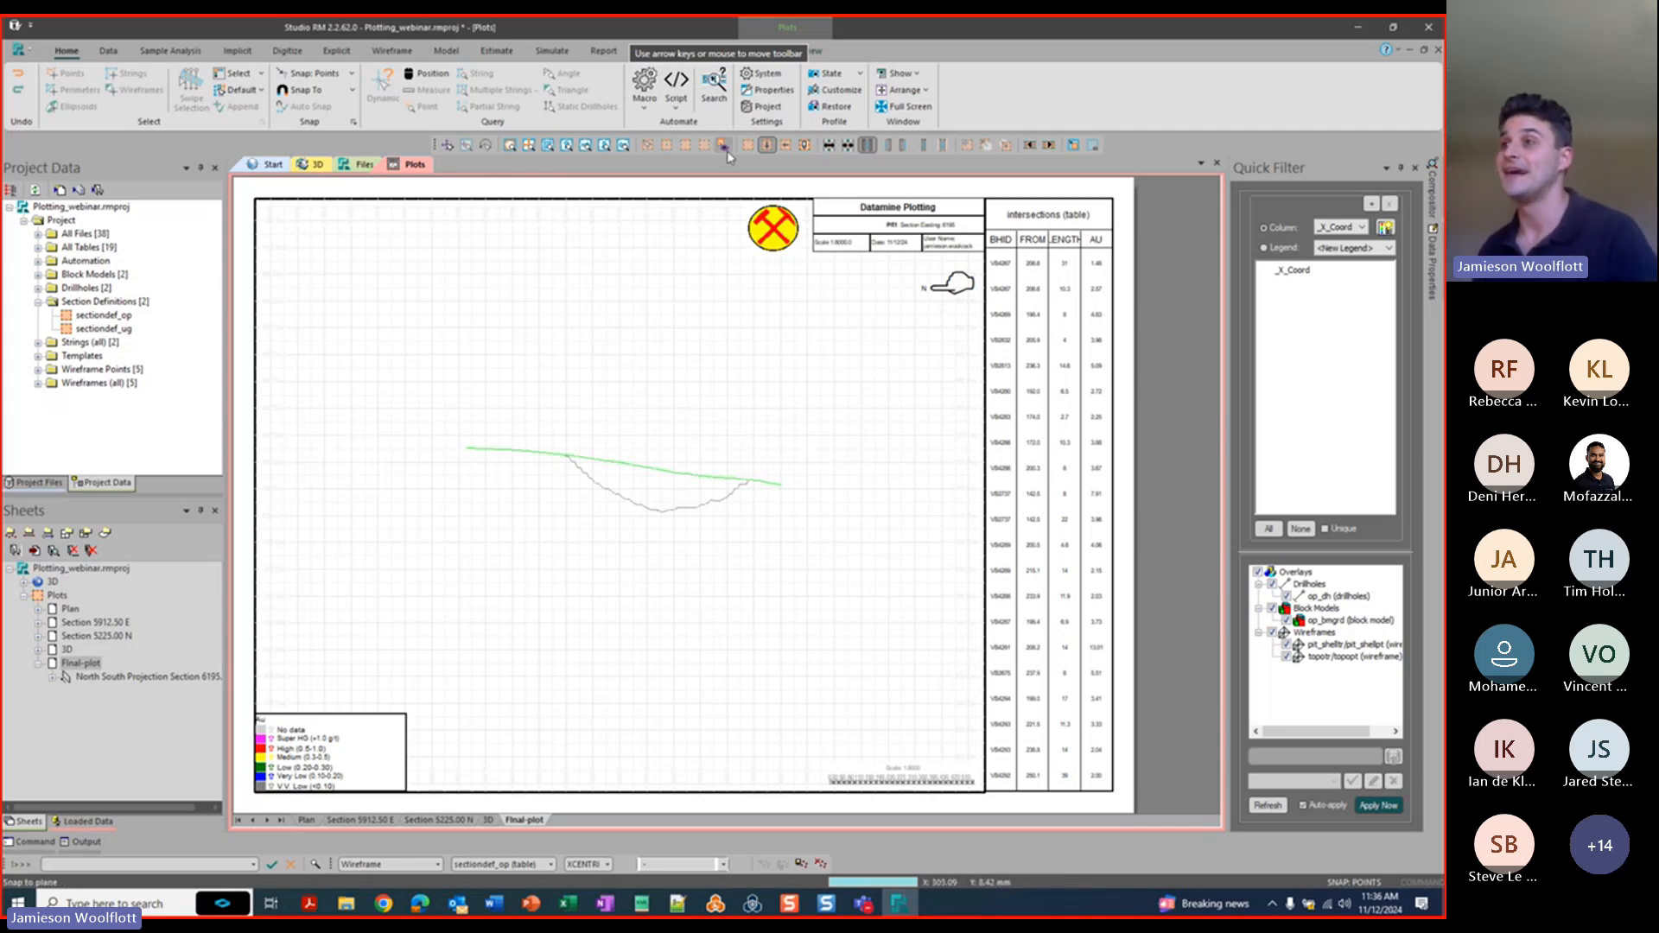
Advance the Final-plot section view to a following section that cuts through the block model and drillholes.
click(722, 464)
scroll(705, 457, down, 1)
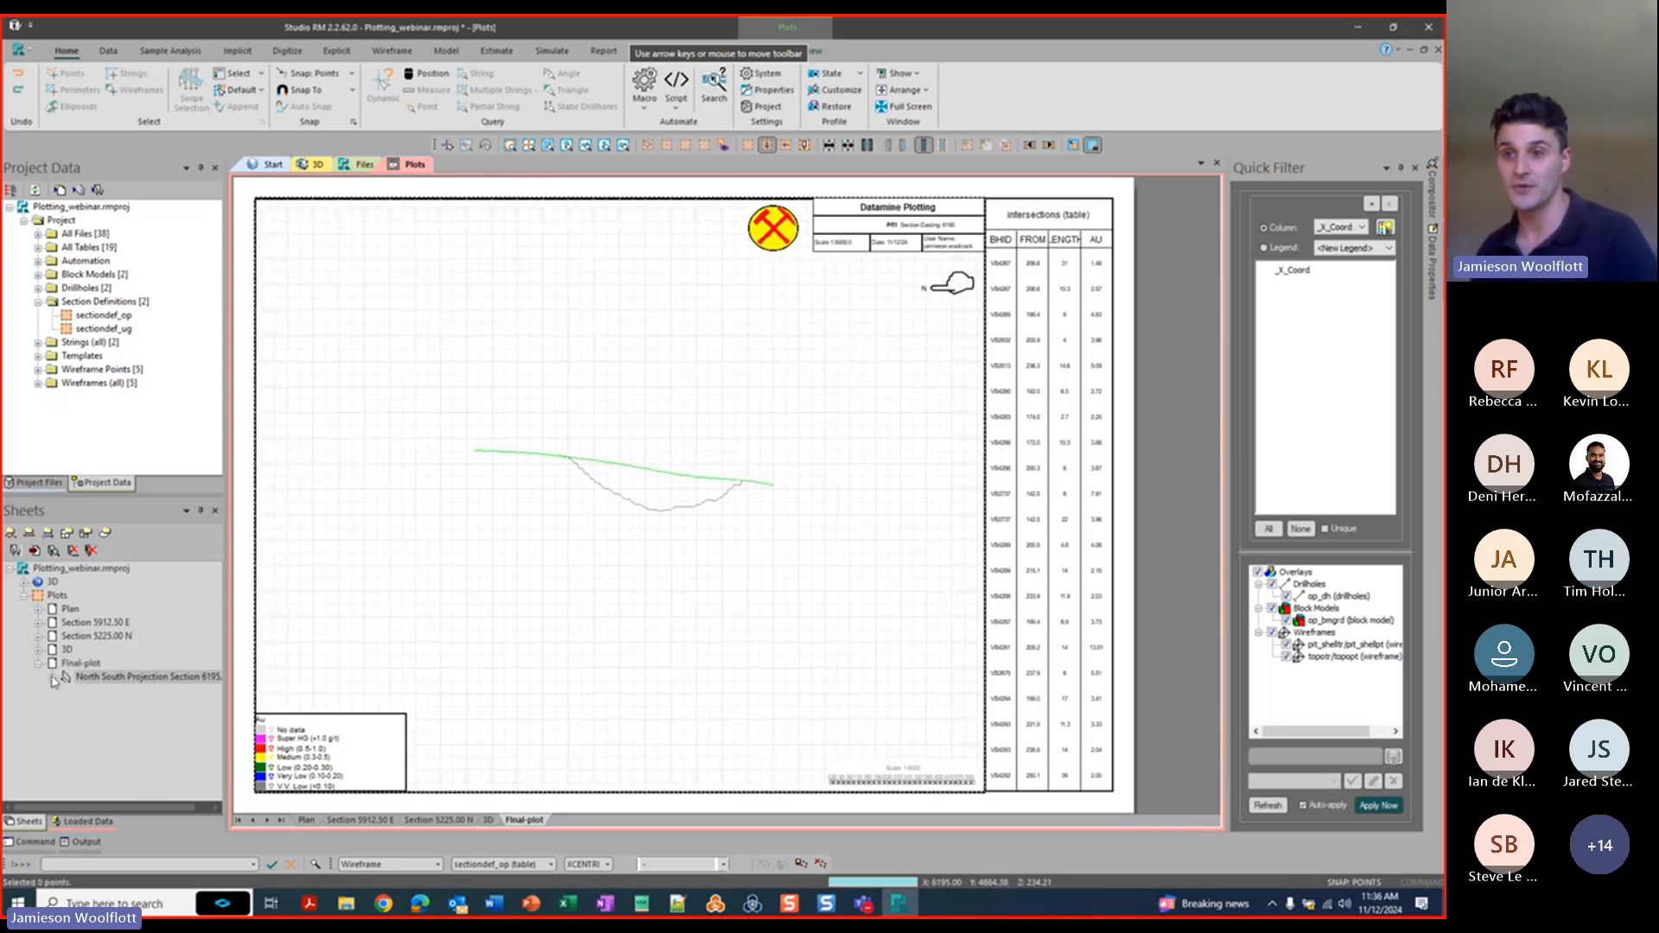
click(811, 54)
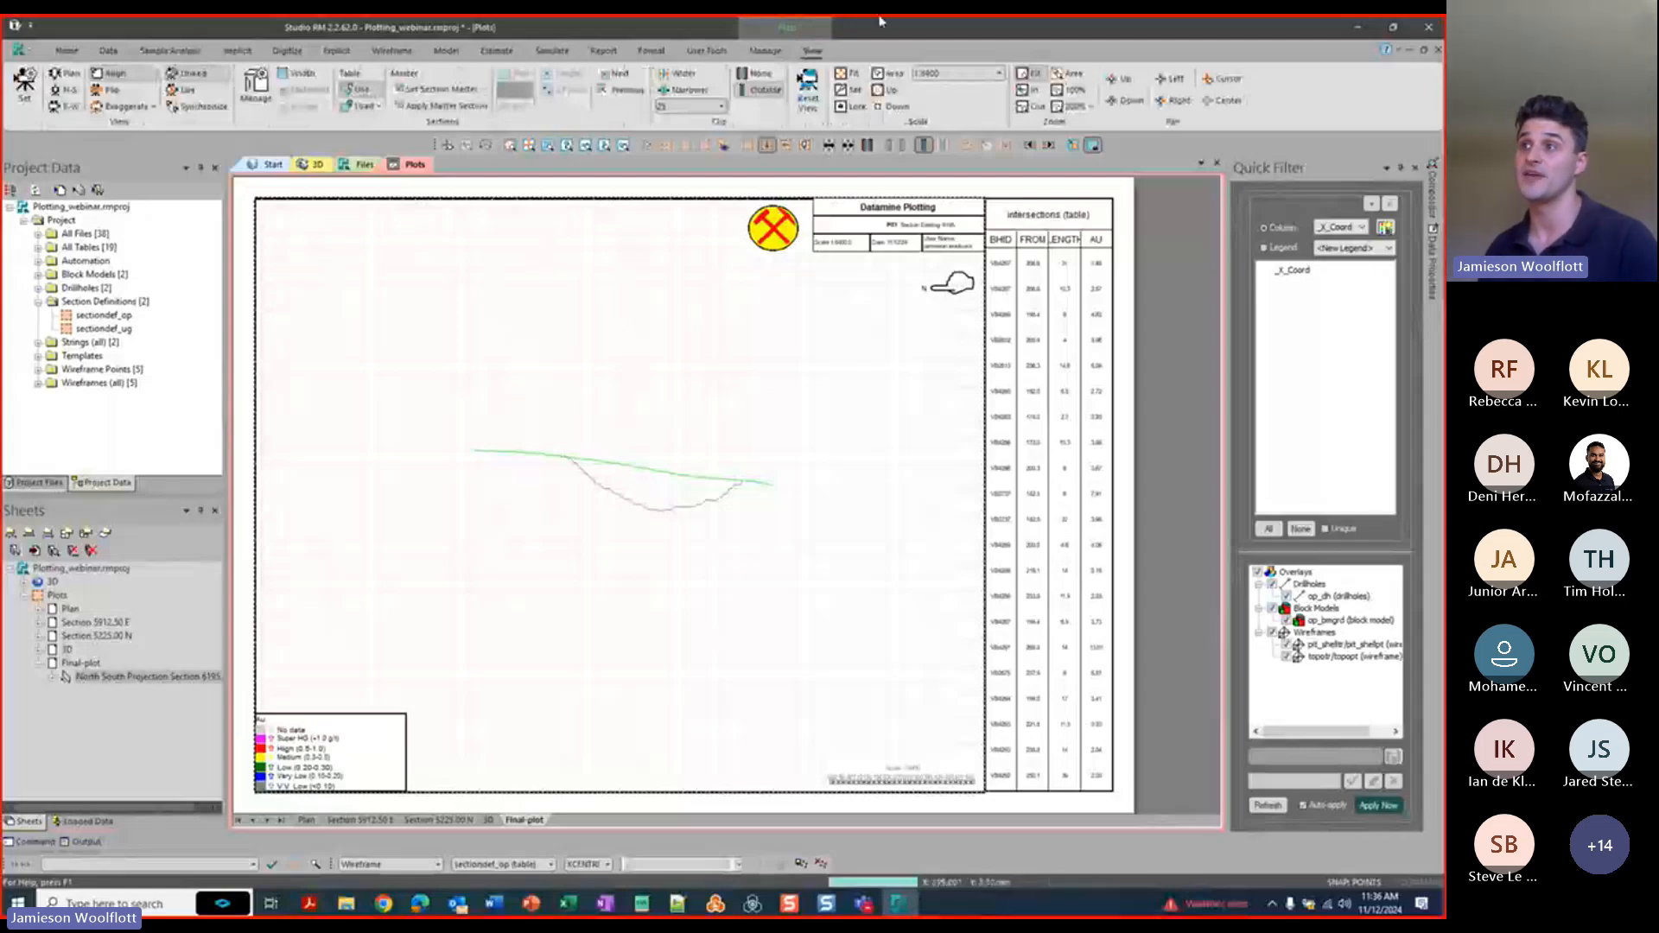
click(764, 52)
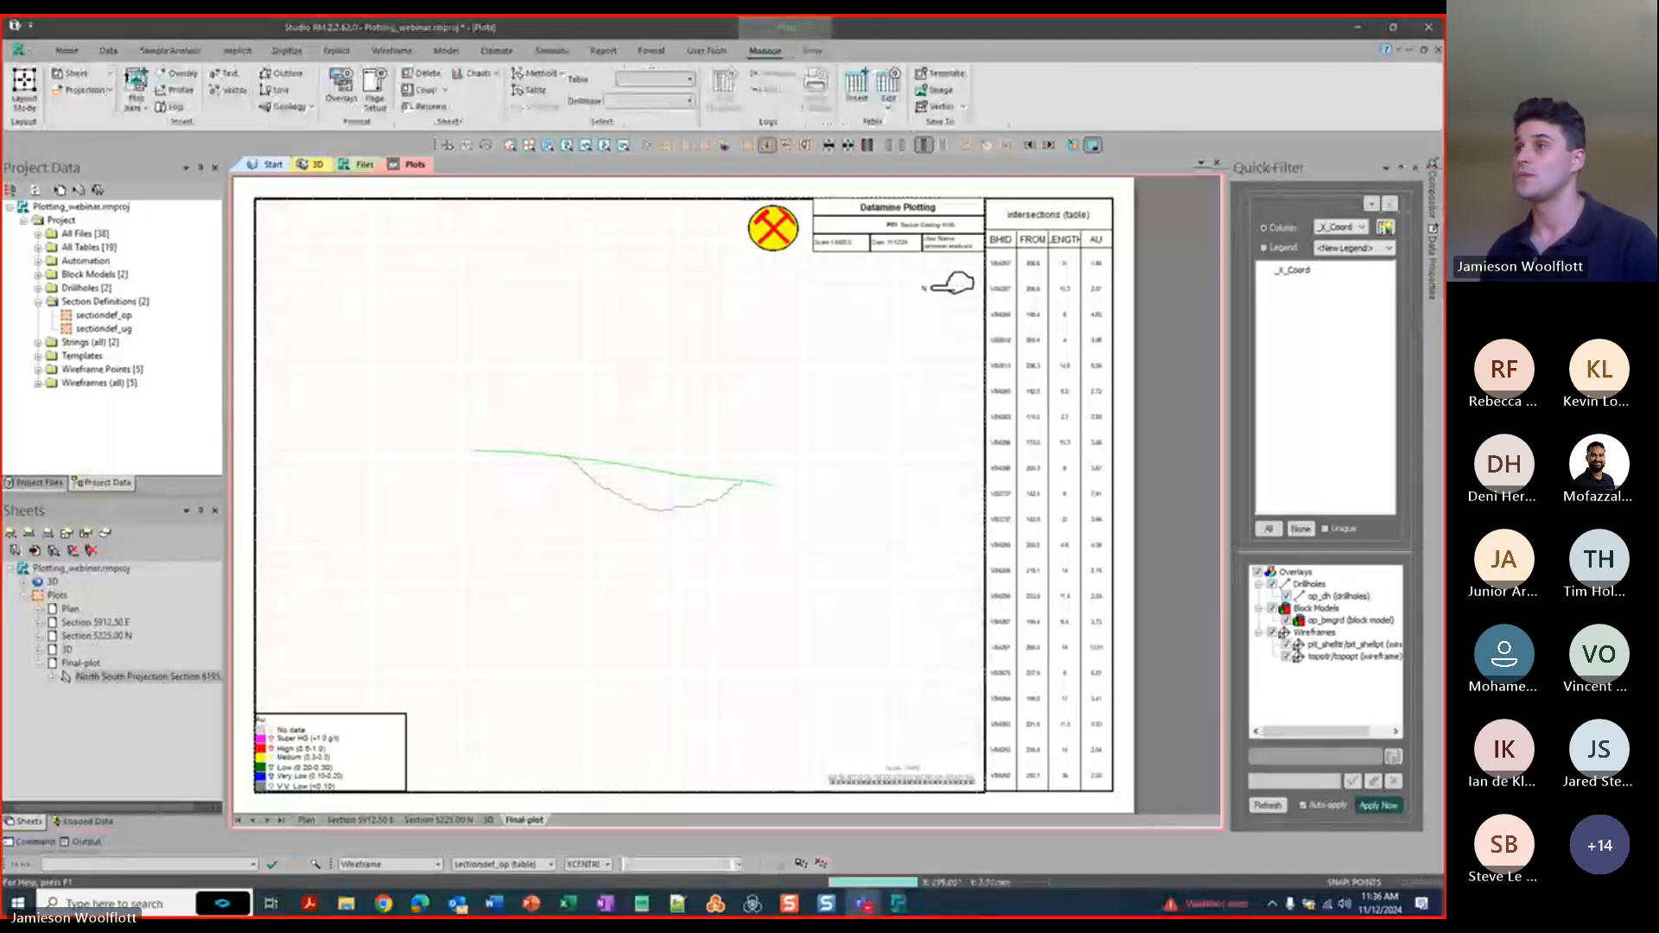
click(817, 55)
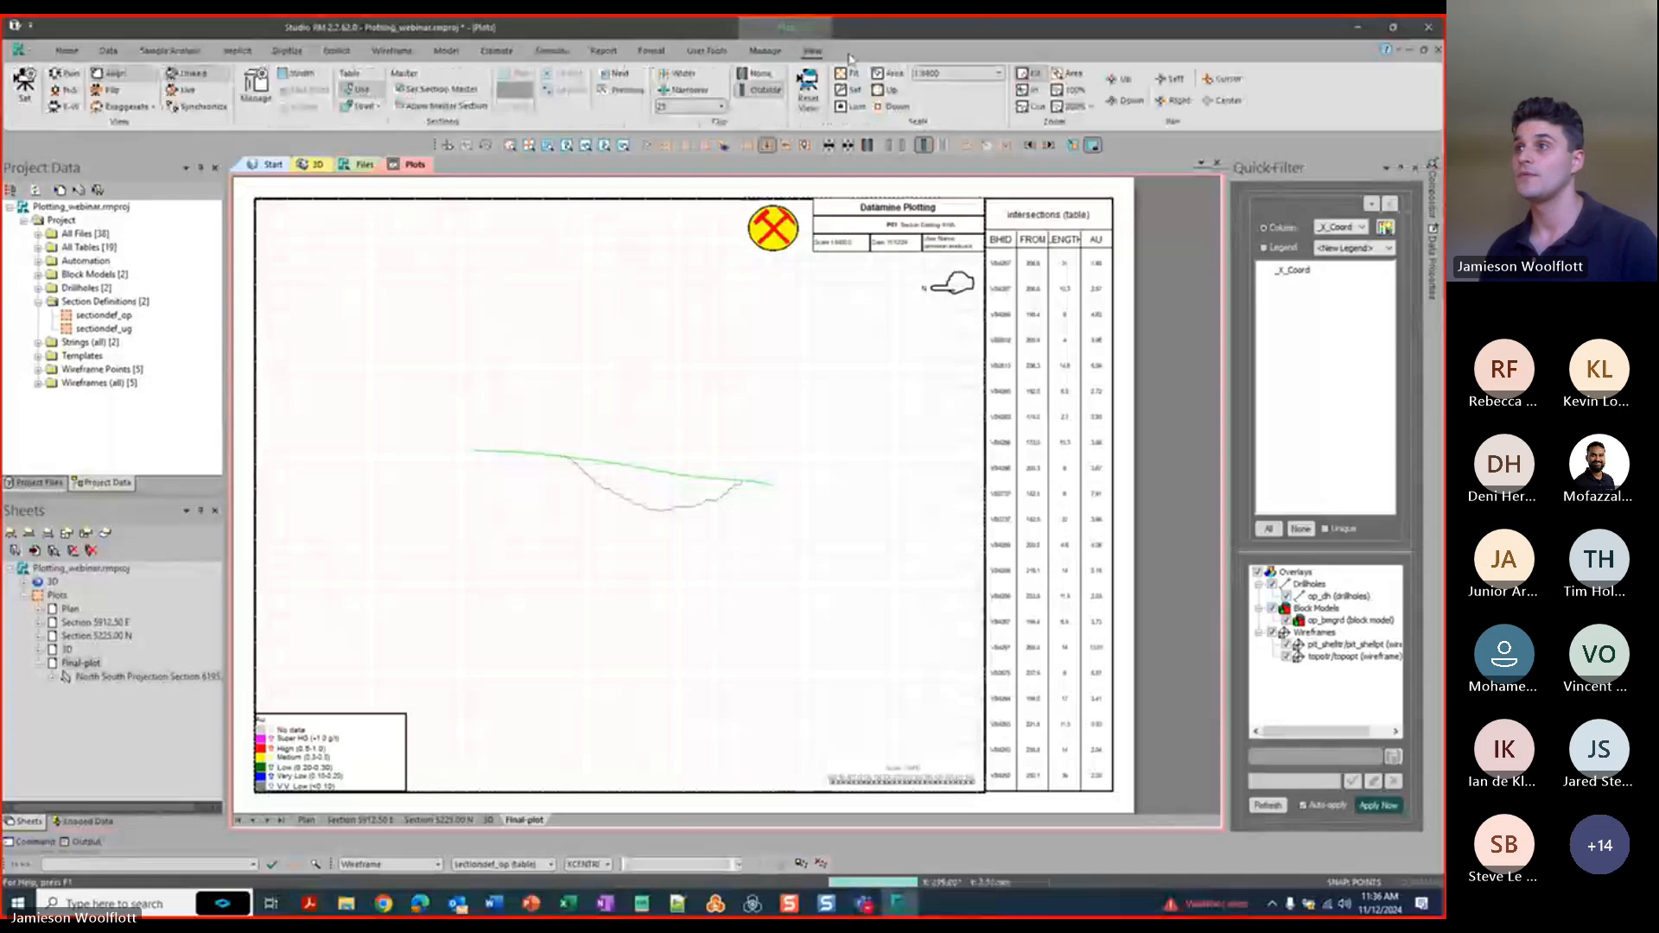
click(616, 76)
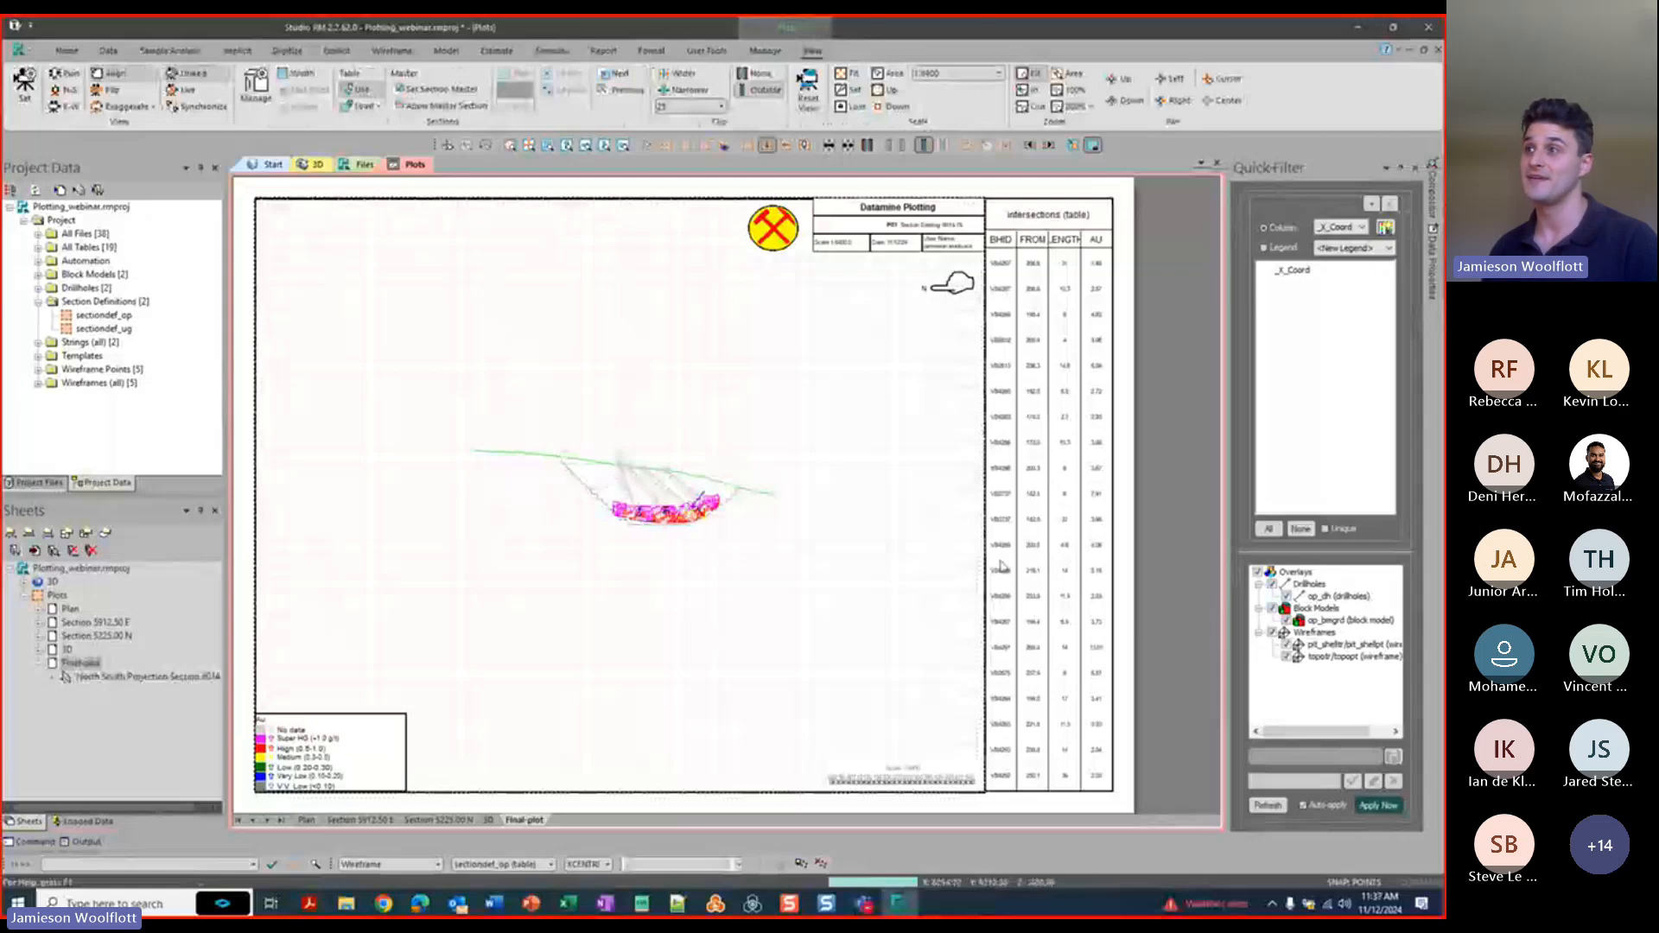
Set the section view's scale to 1:1500 and recentre the pit and block model in the plot frame.
click(999, 74)
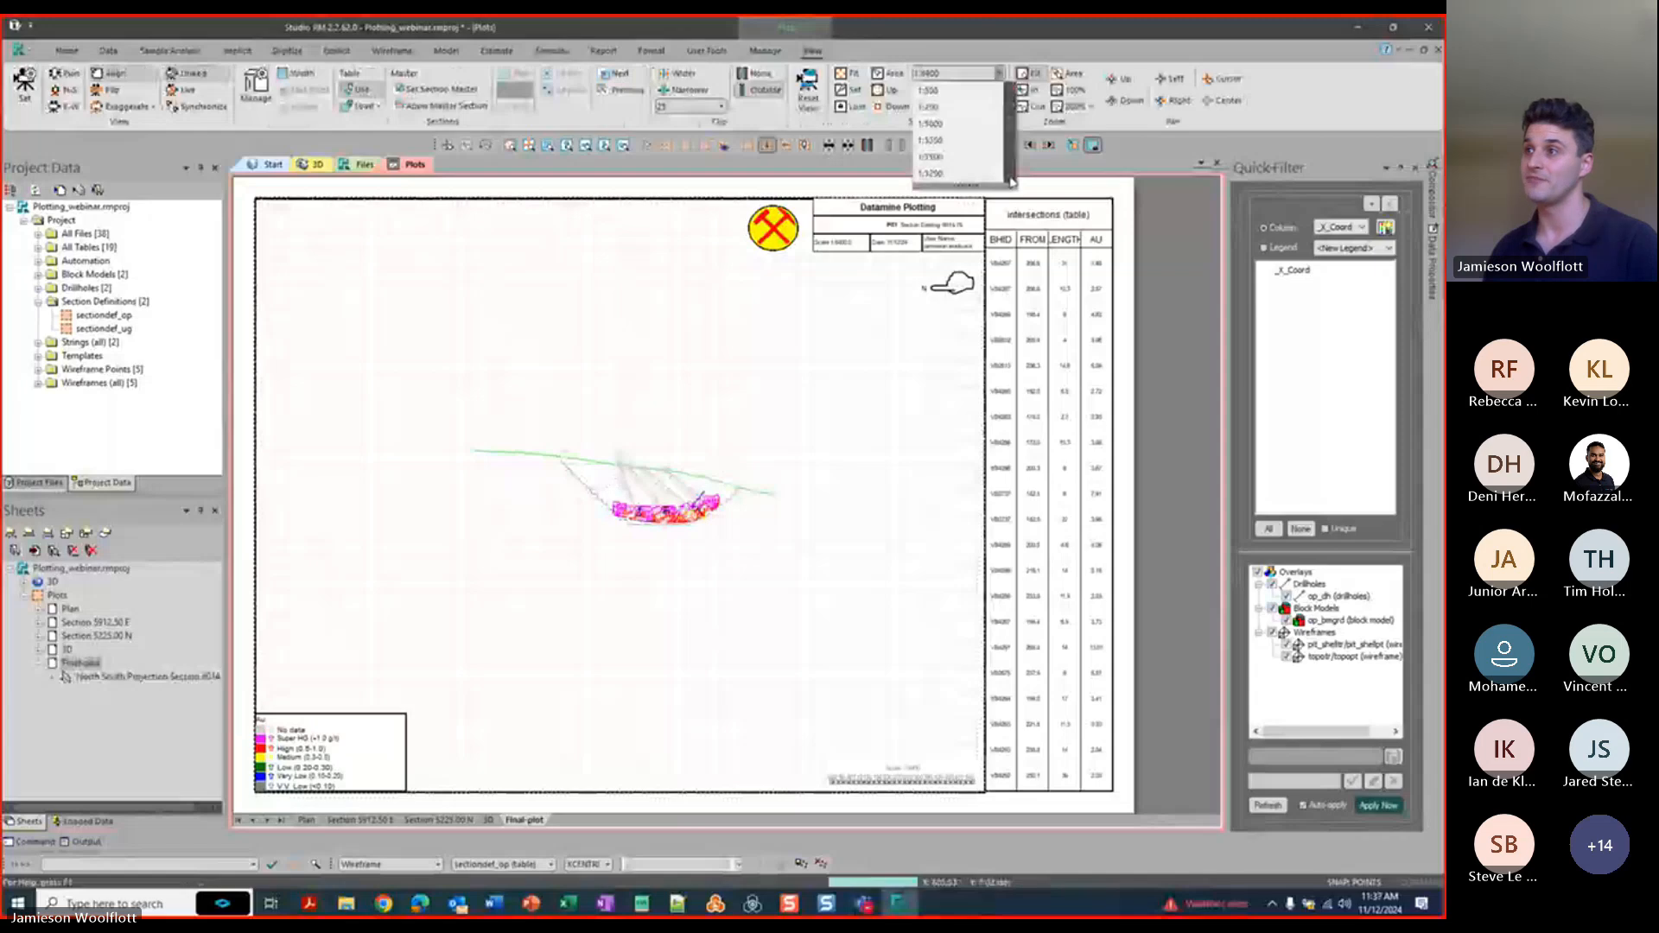
click(1012, 182)
click(953, 141)
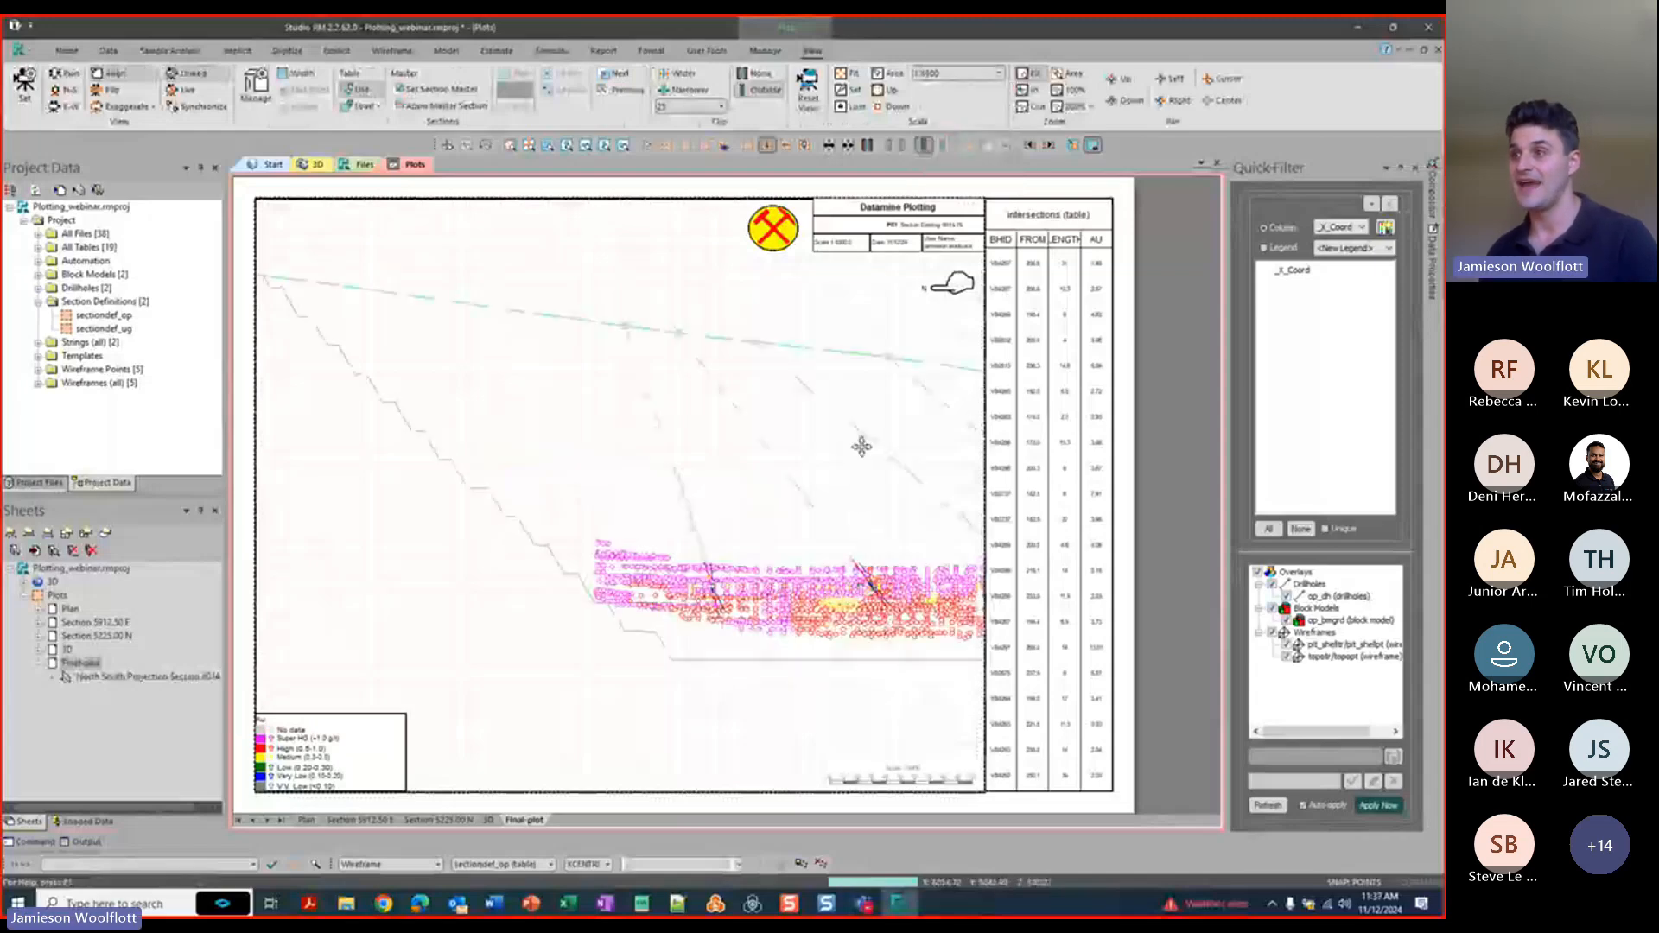
mouse_move(668, 442)
mouse_down()
mouse_move(589, 423)
mouse_move(654, 433)
mouse_up()
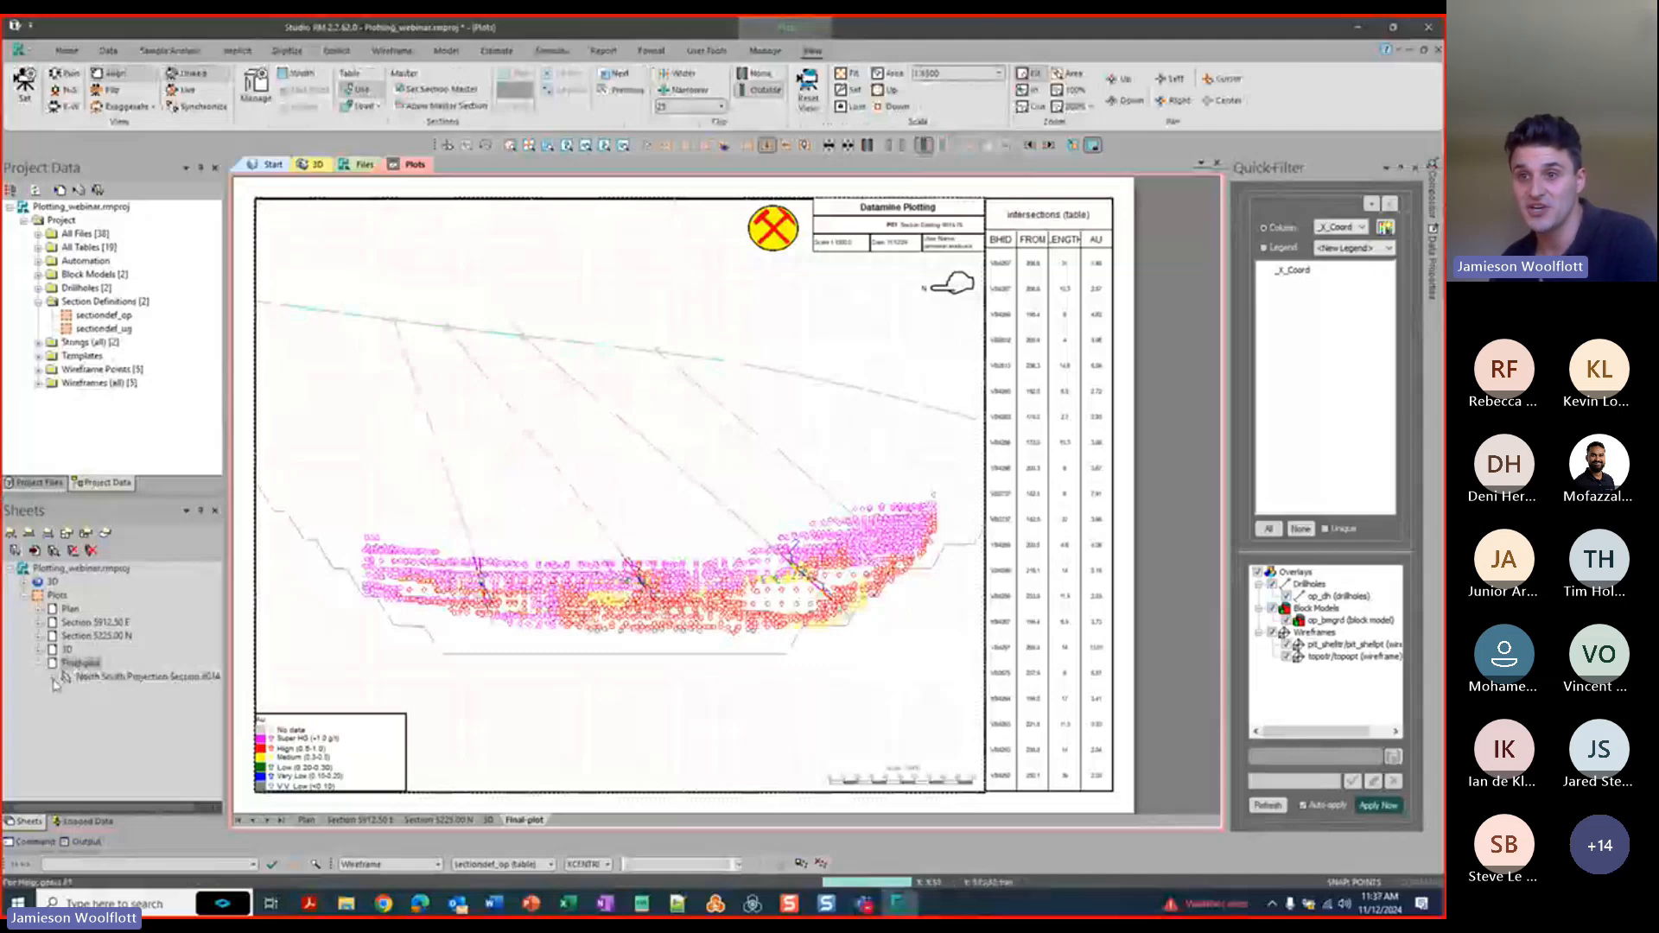
Open the display format of the section's op_bmgrd overlay, try Blocks, and set it to display as Intersection.
click(54, 678)
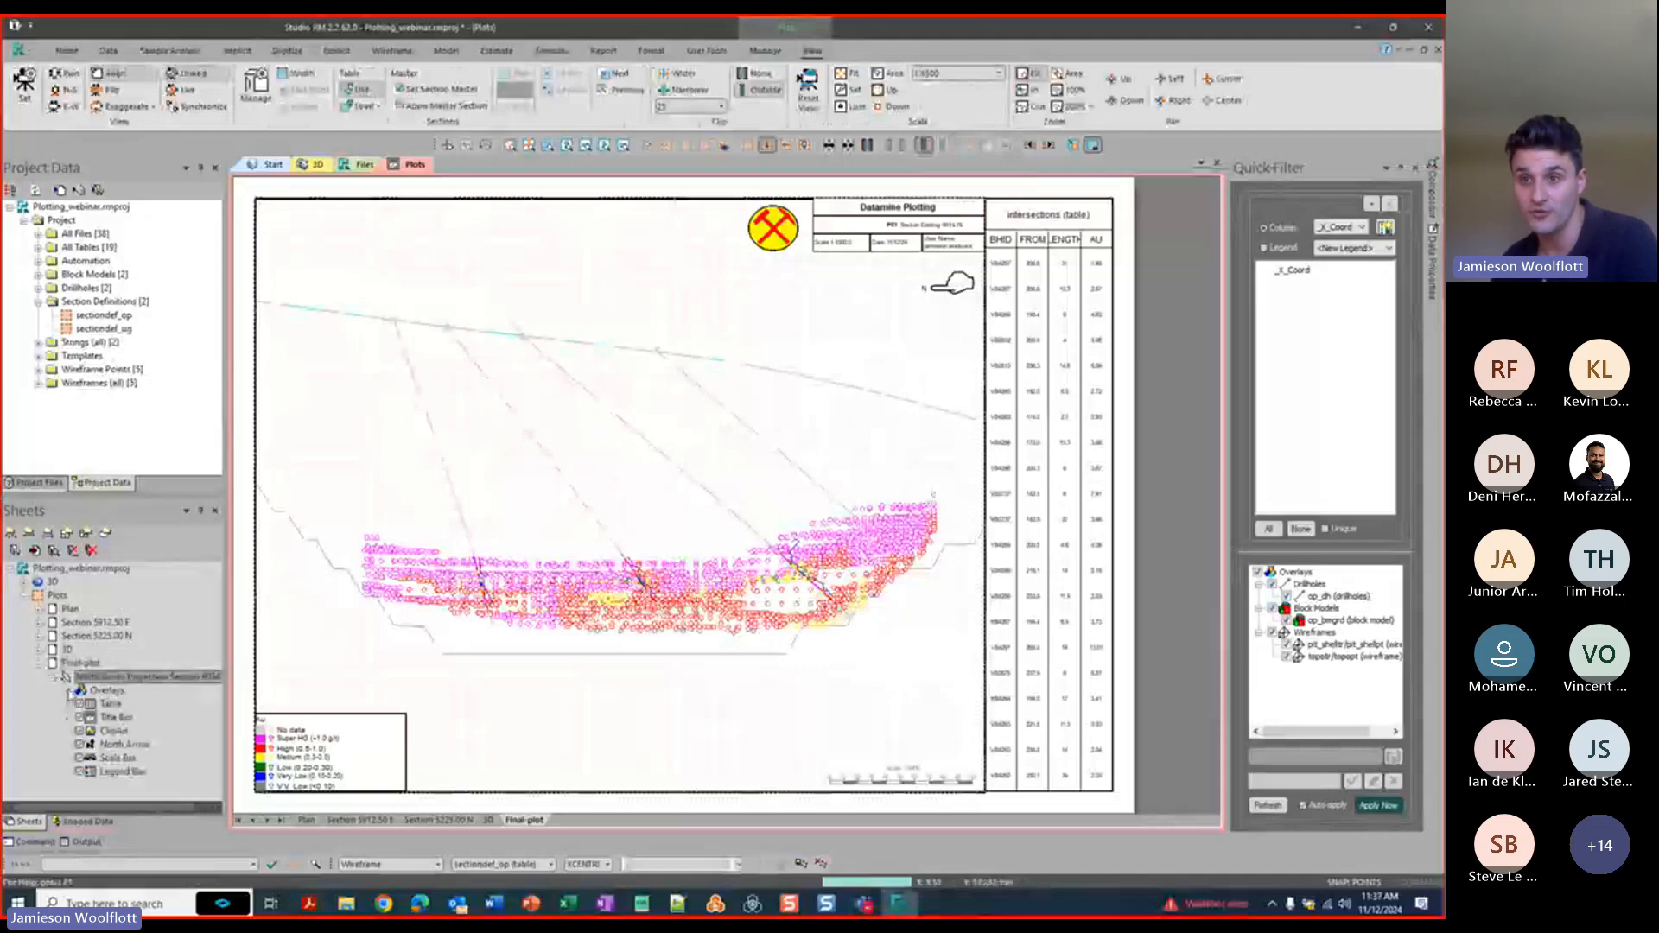
click(69, 691)
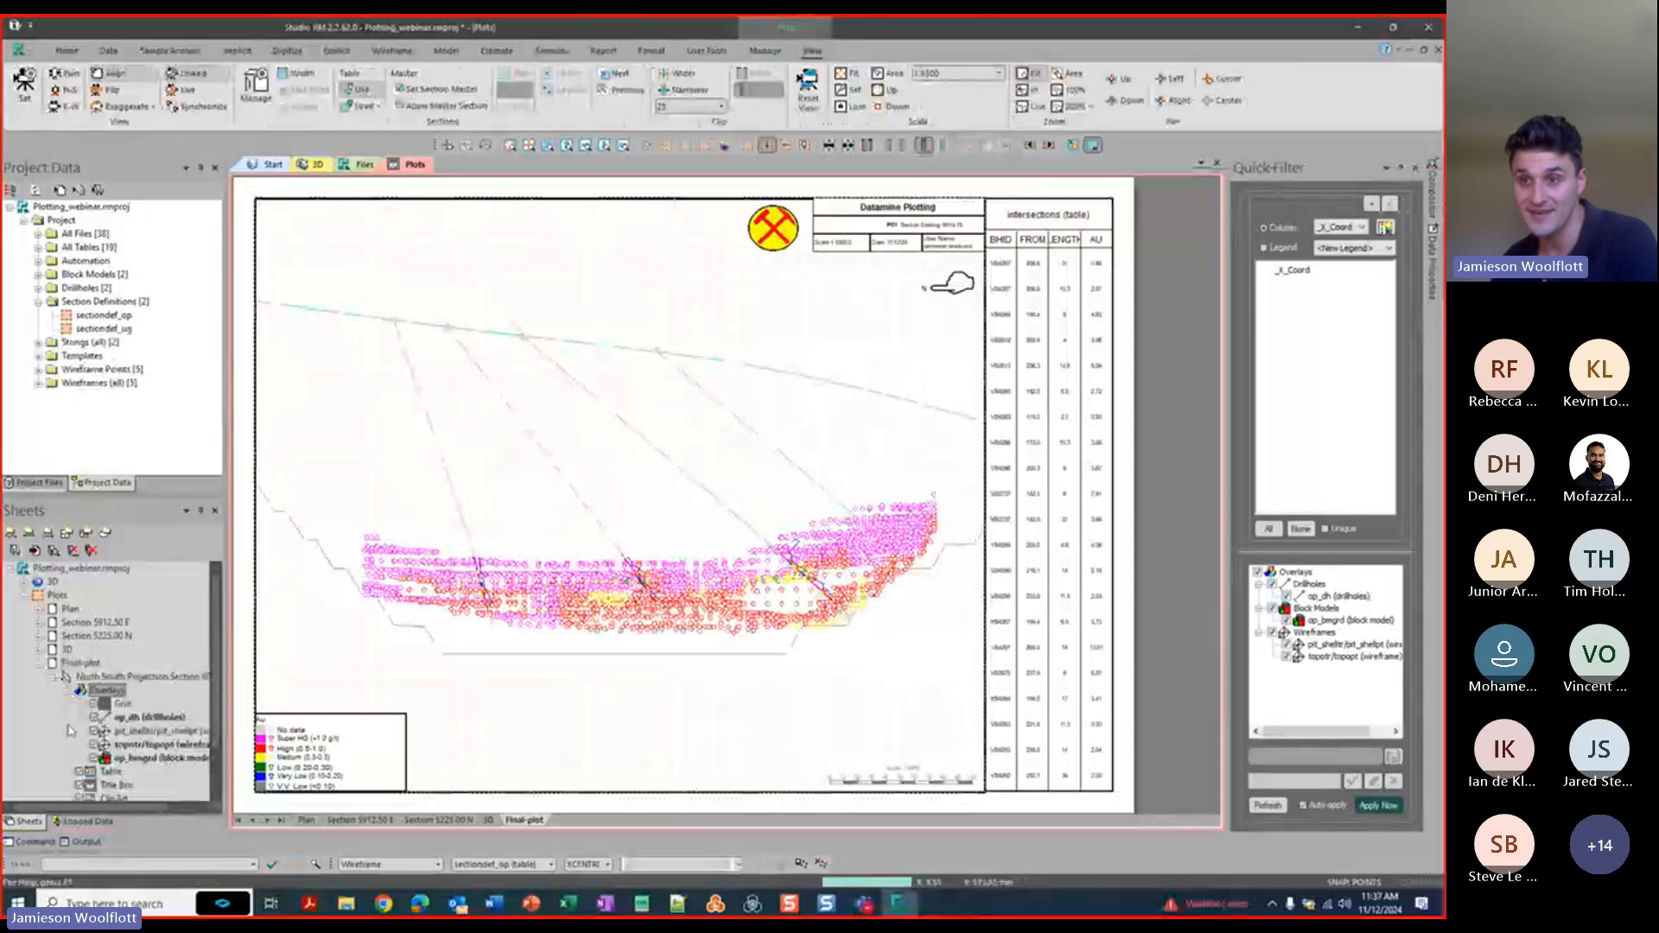
click(145, 758)
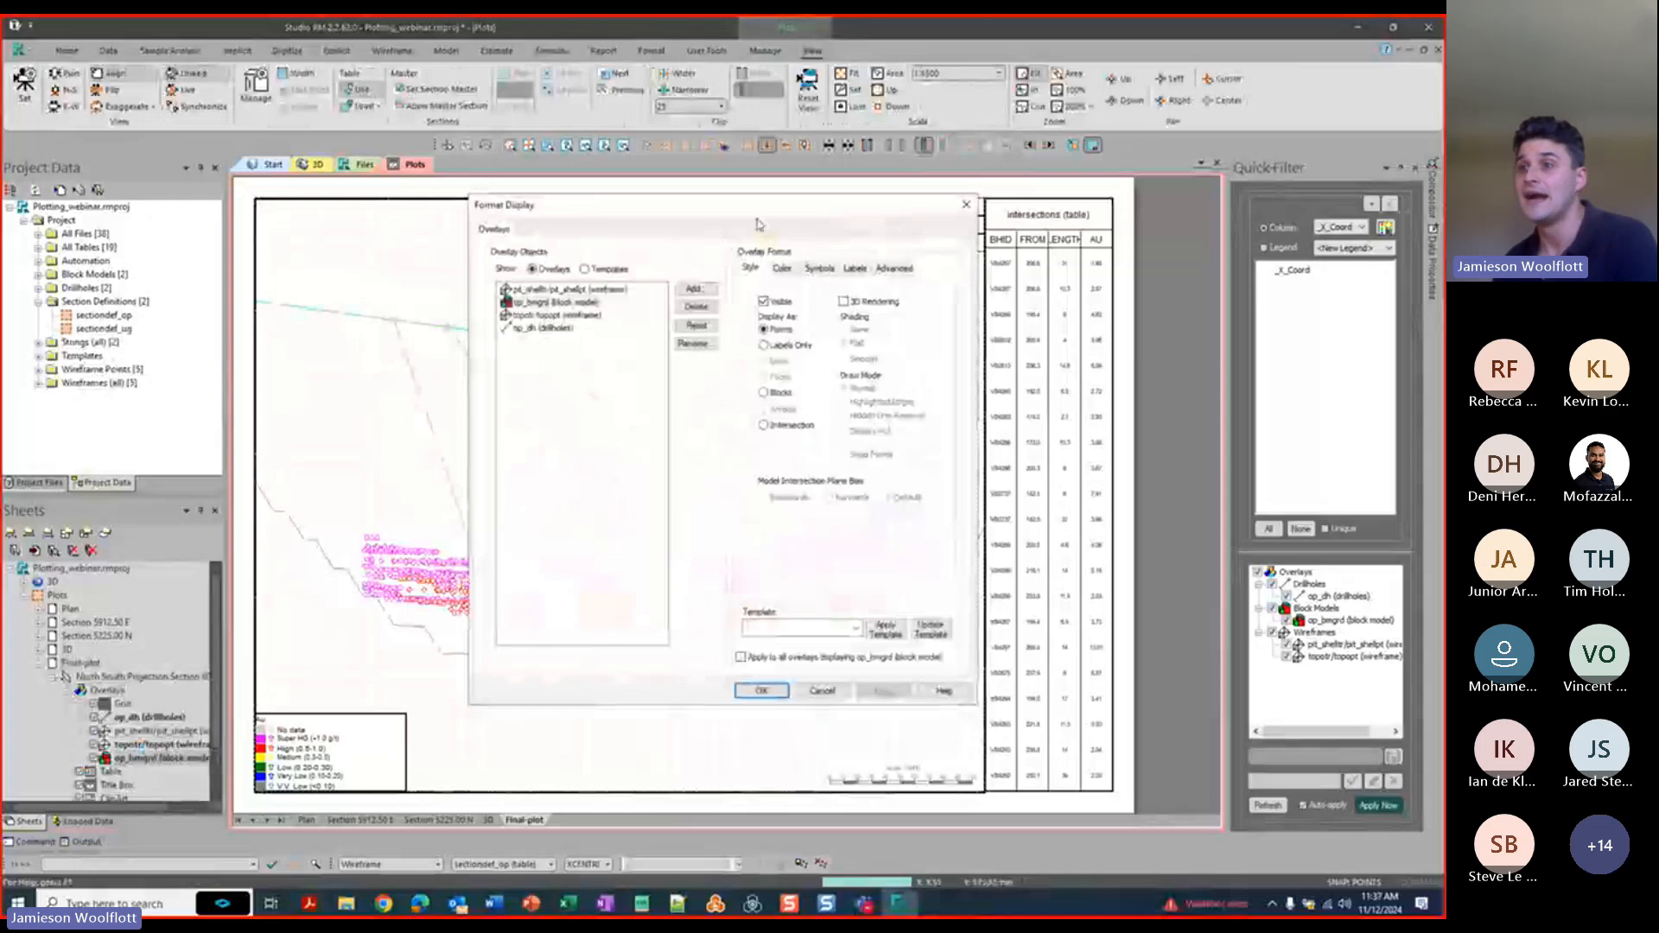
drag(757, 225, 429, 235)
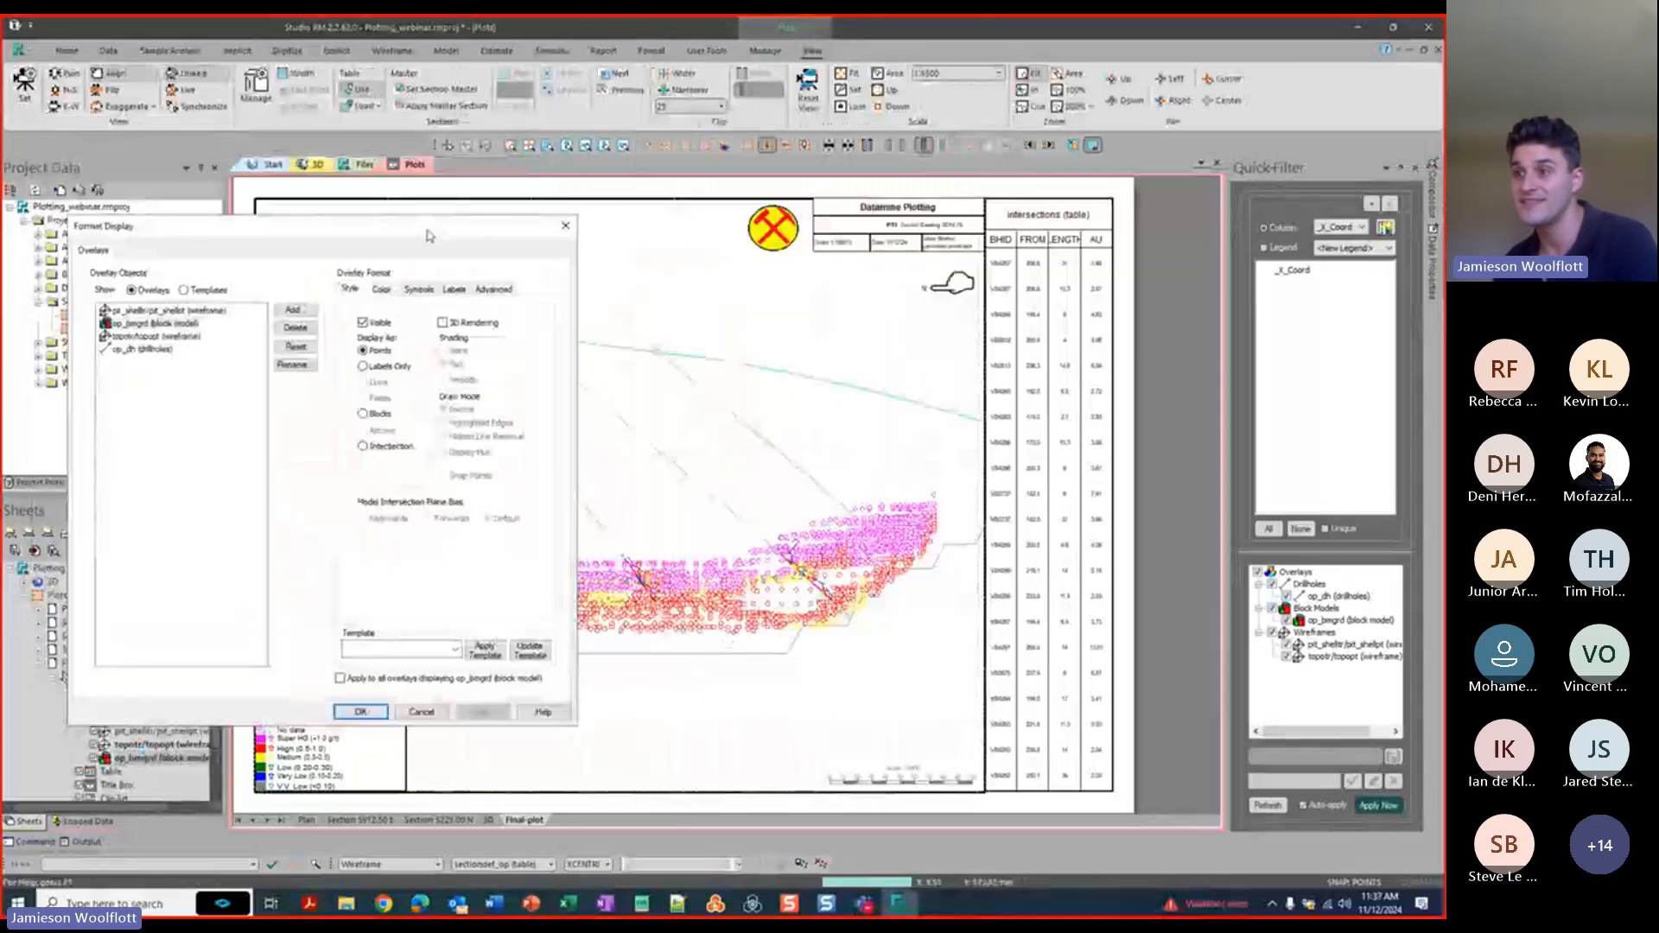
click(364, 414)
click(481, 712)
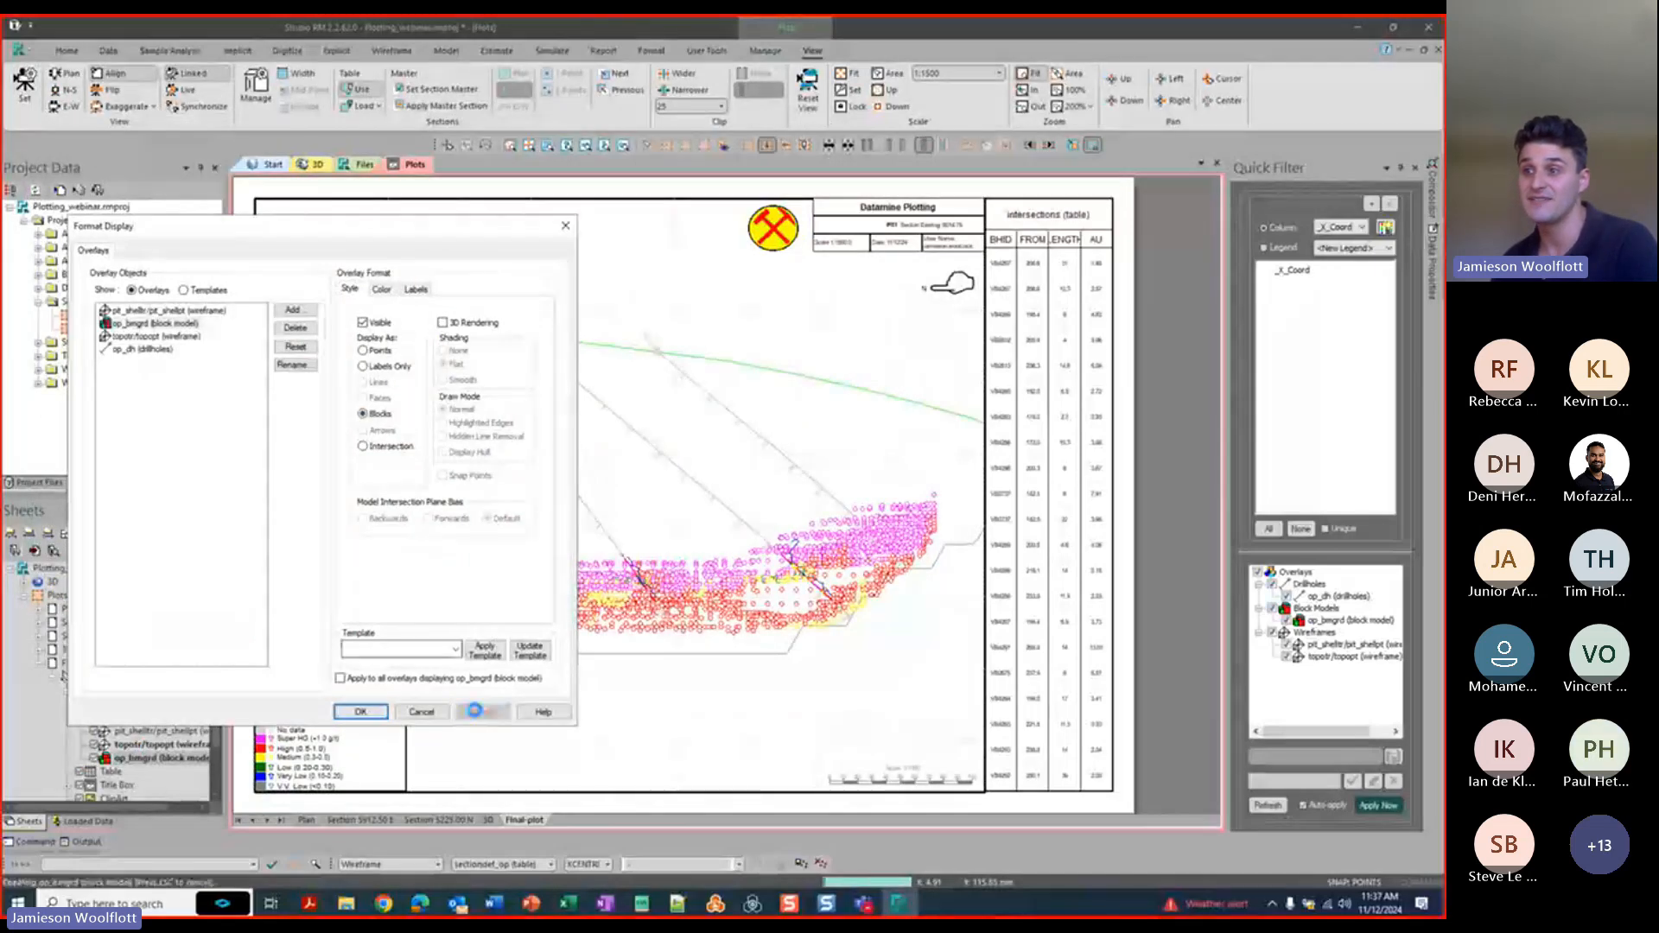
click(363, 447)
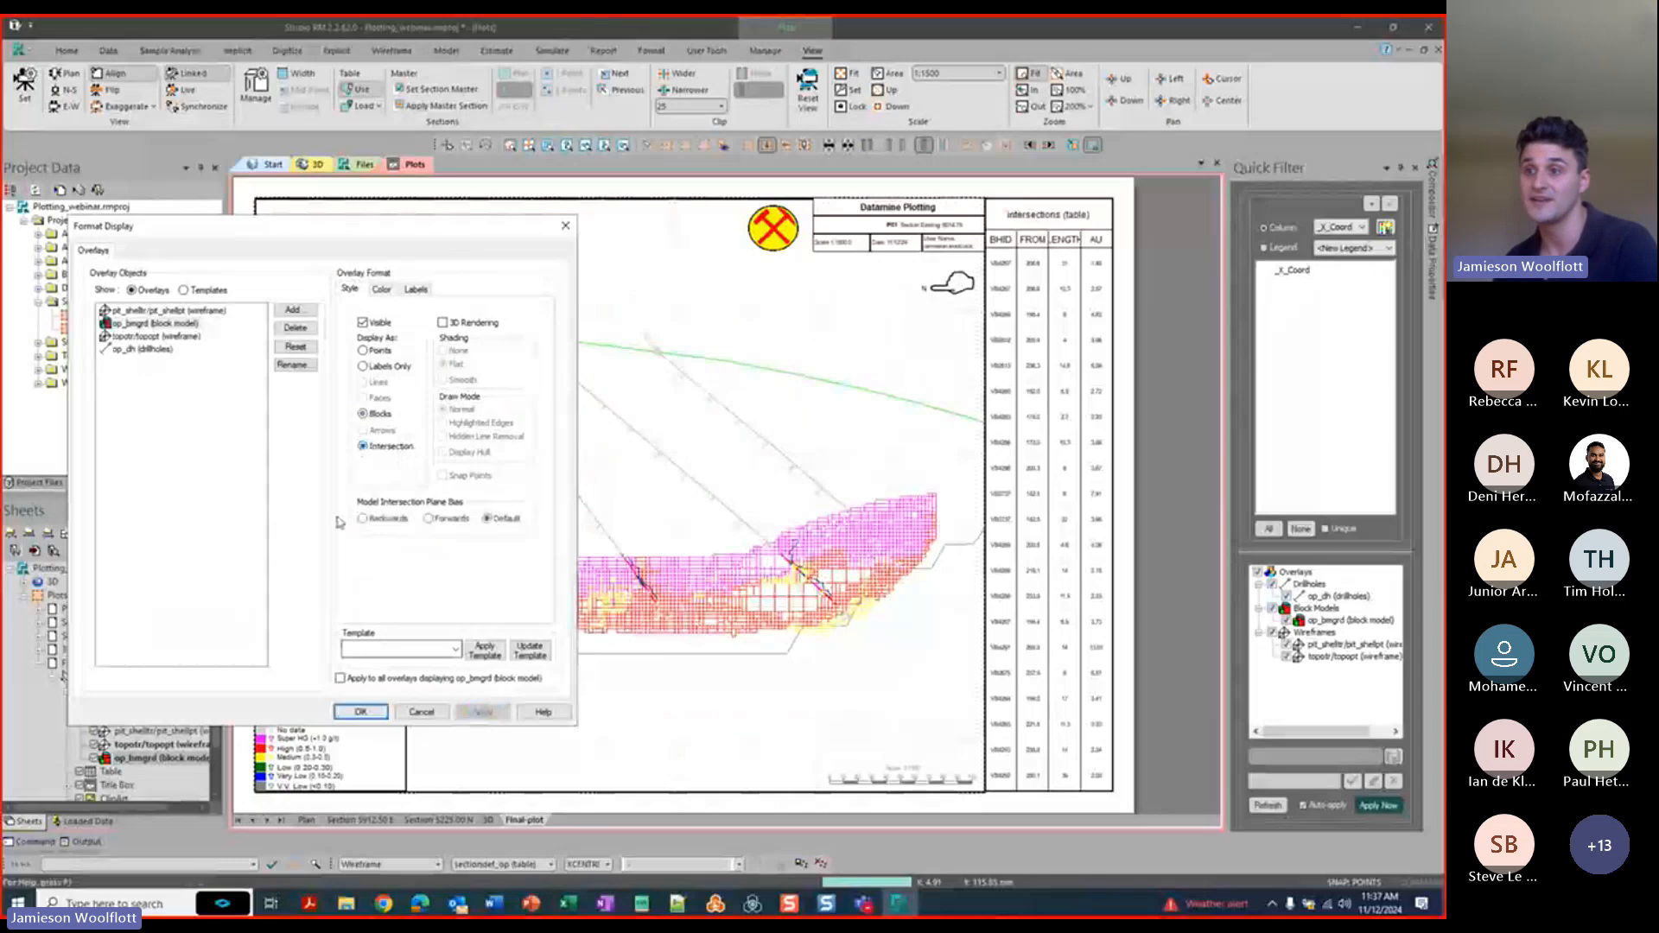
click(484, 714)
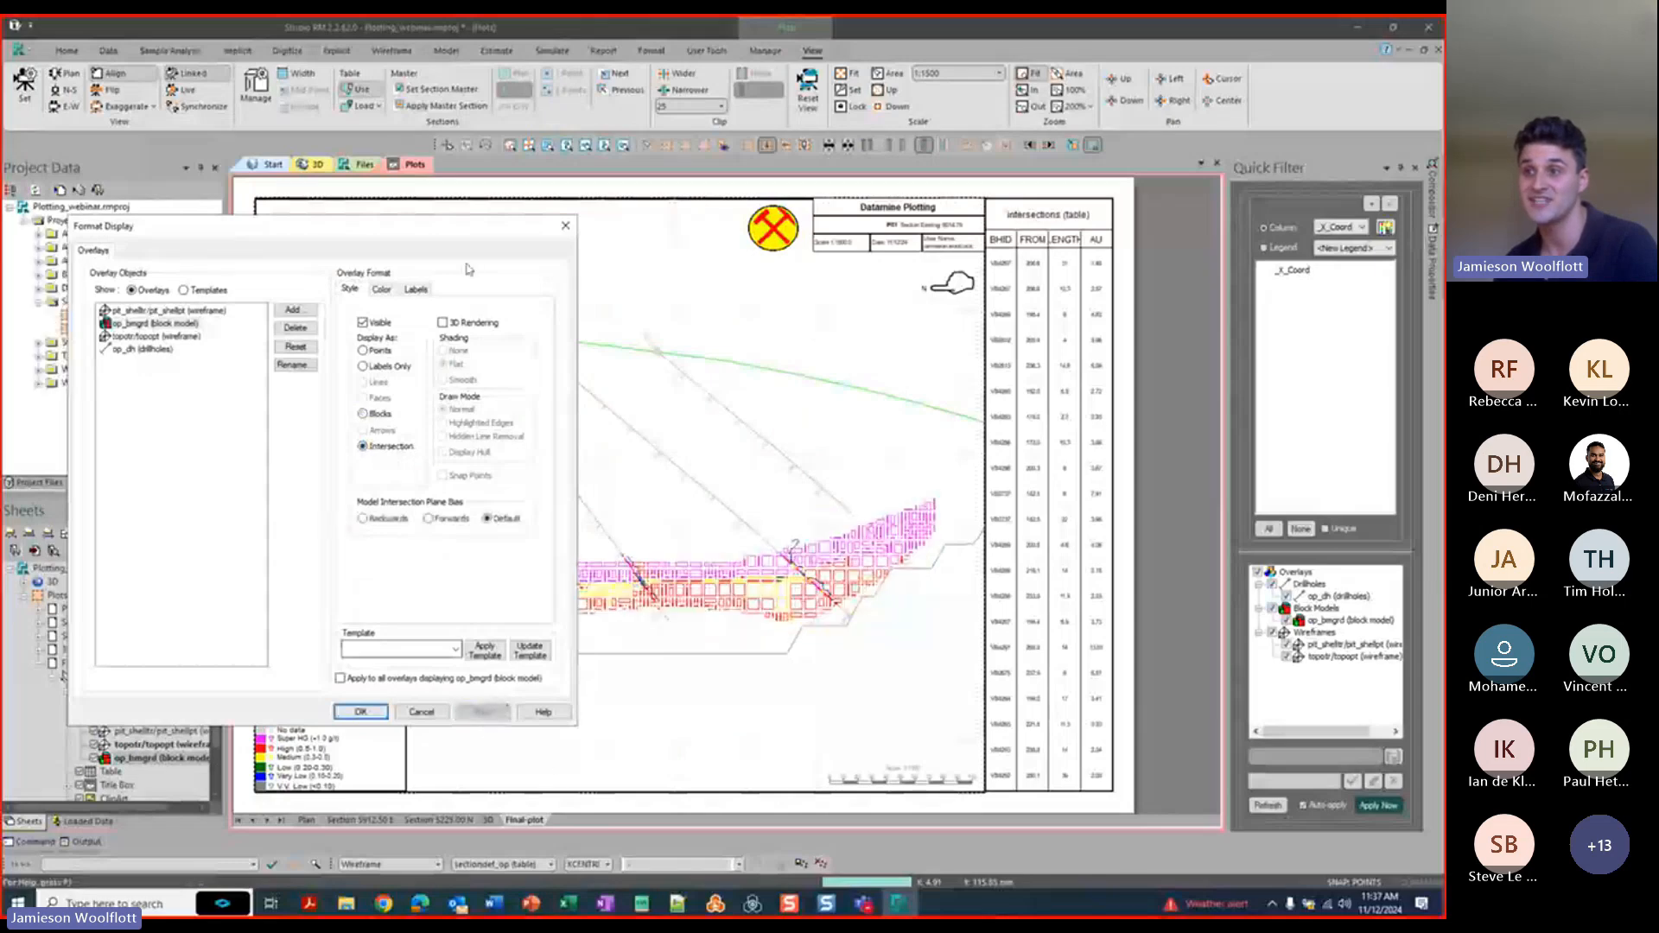
Browse the color legends for the op_bmgrd block model overlay and apply the Au legend.
drag(440, 229, 1131, 150)
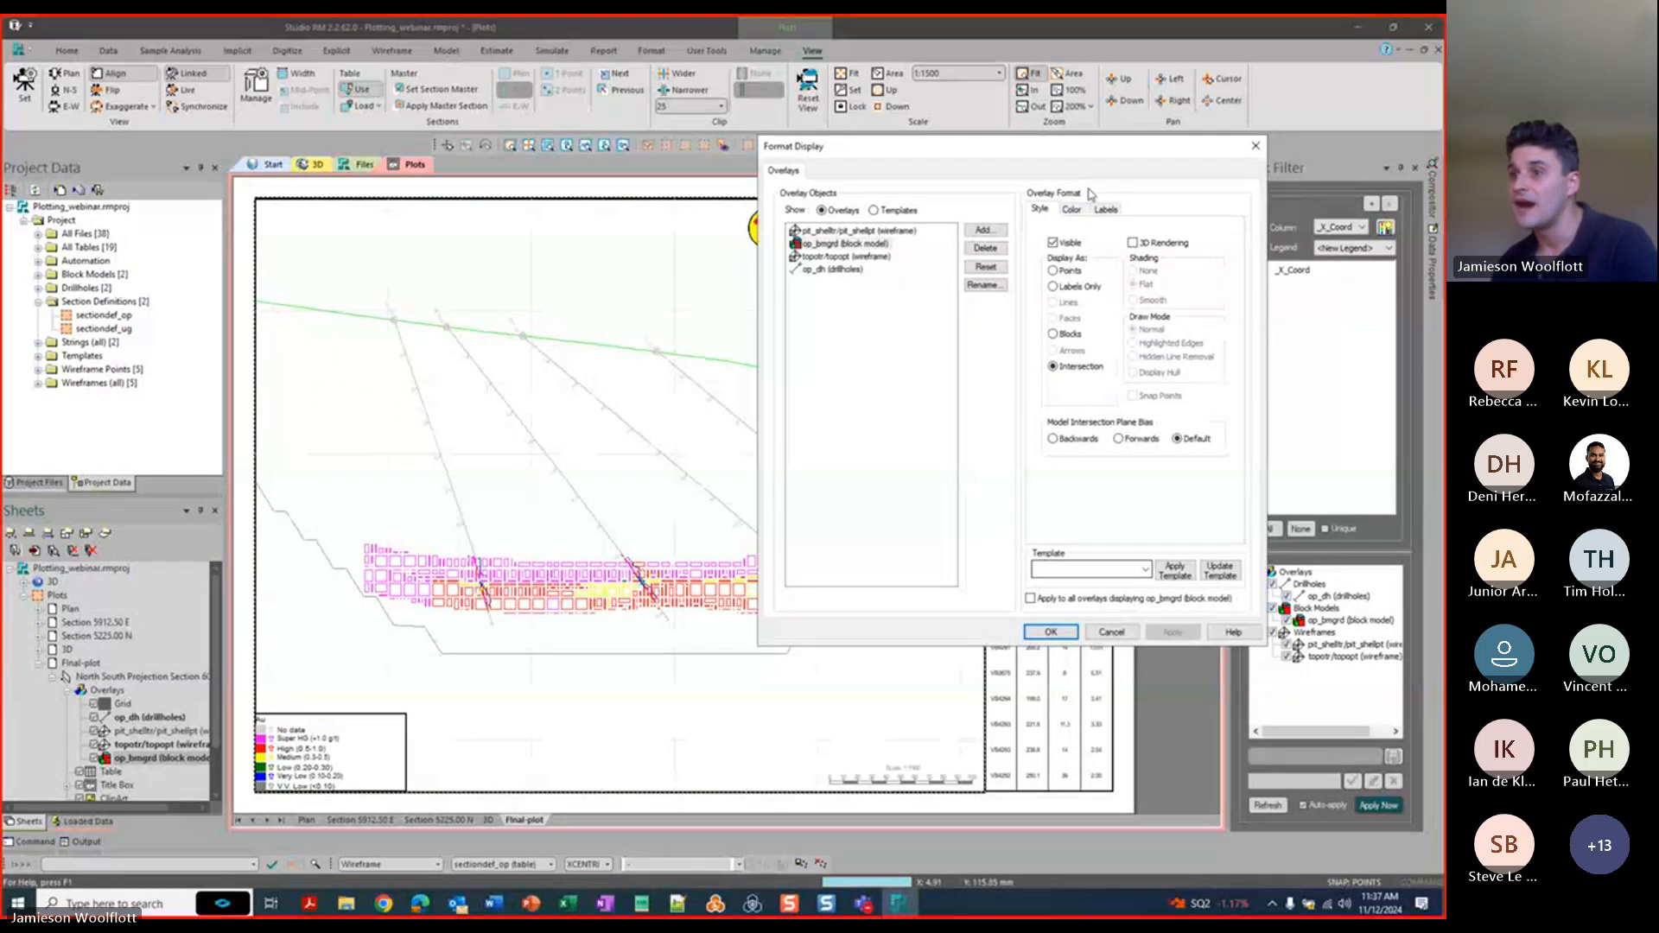
drag(1080, 160, 1136, 136)
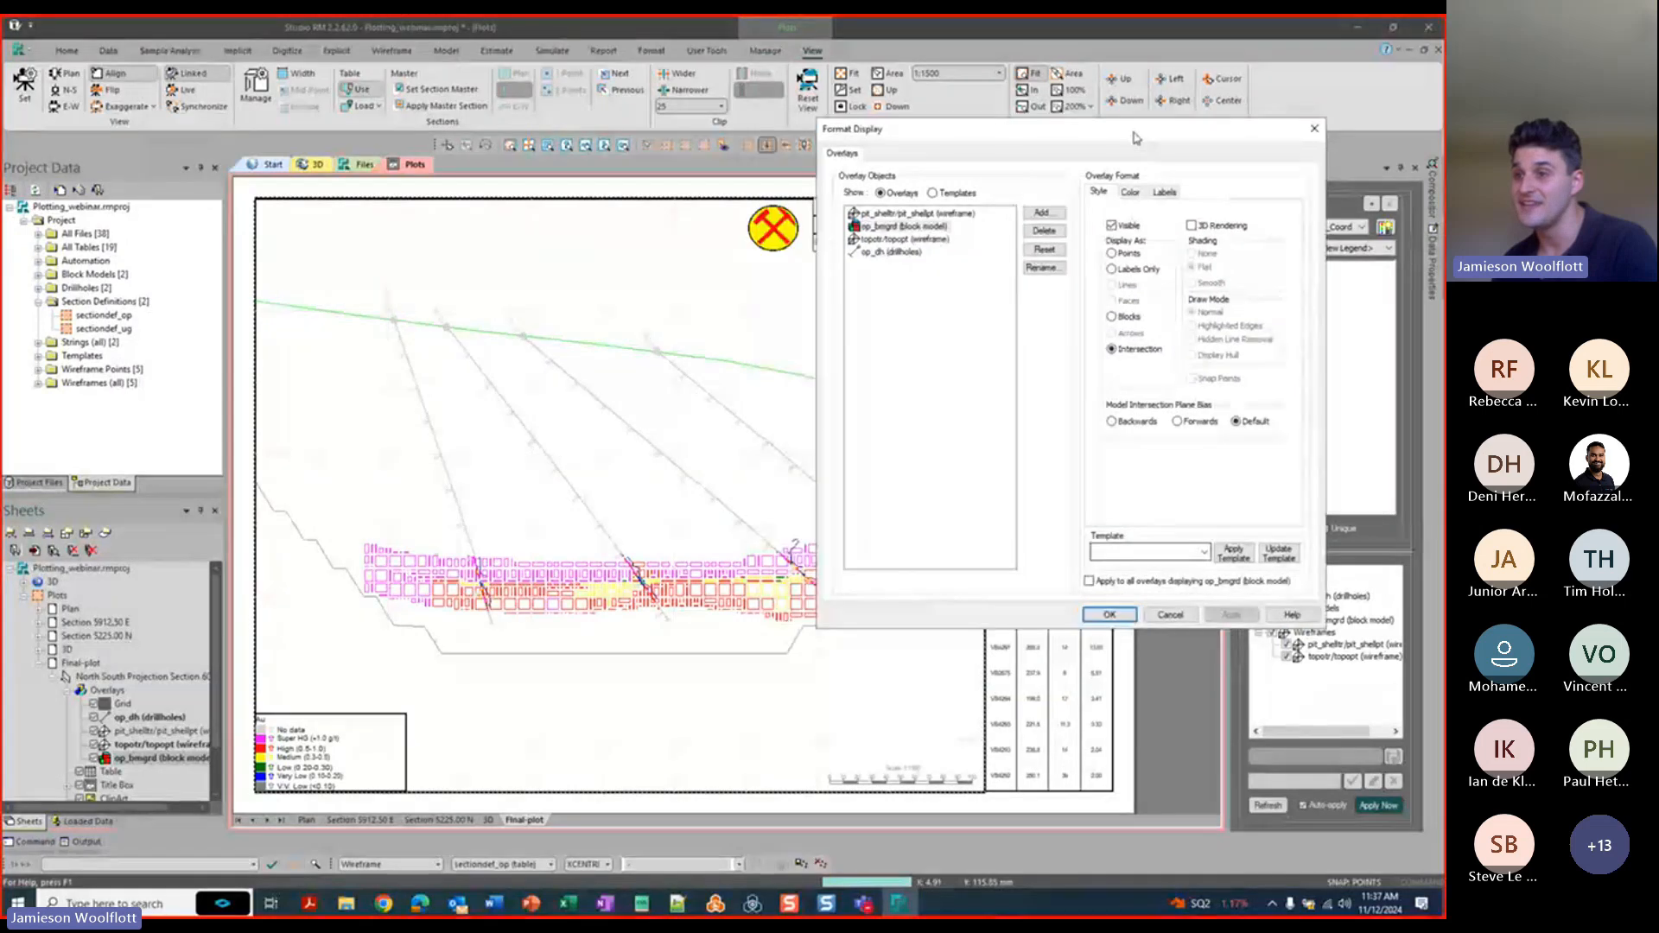
click(1129, 192)
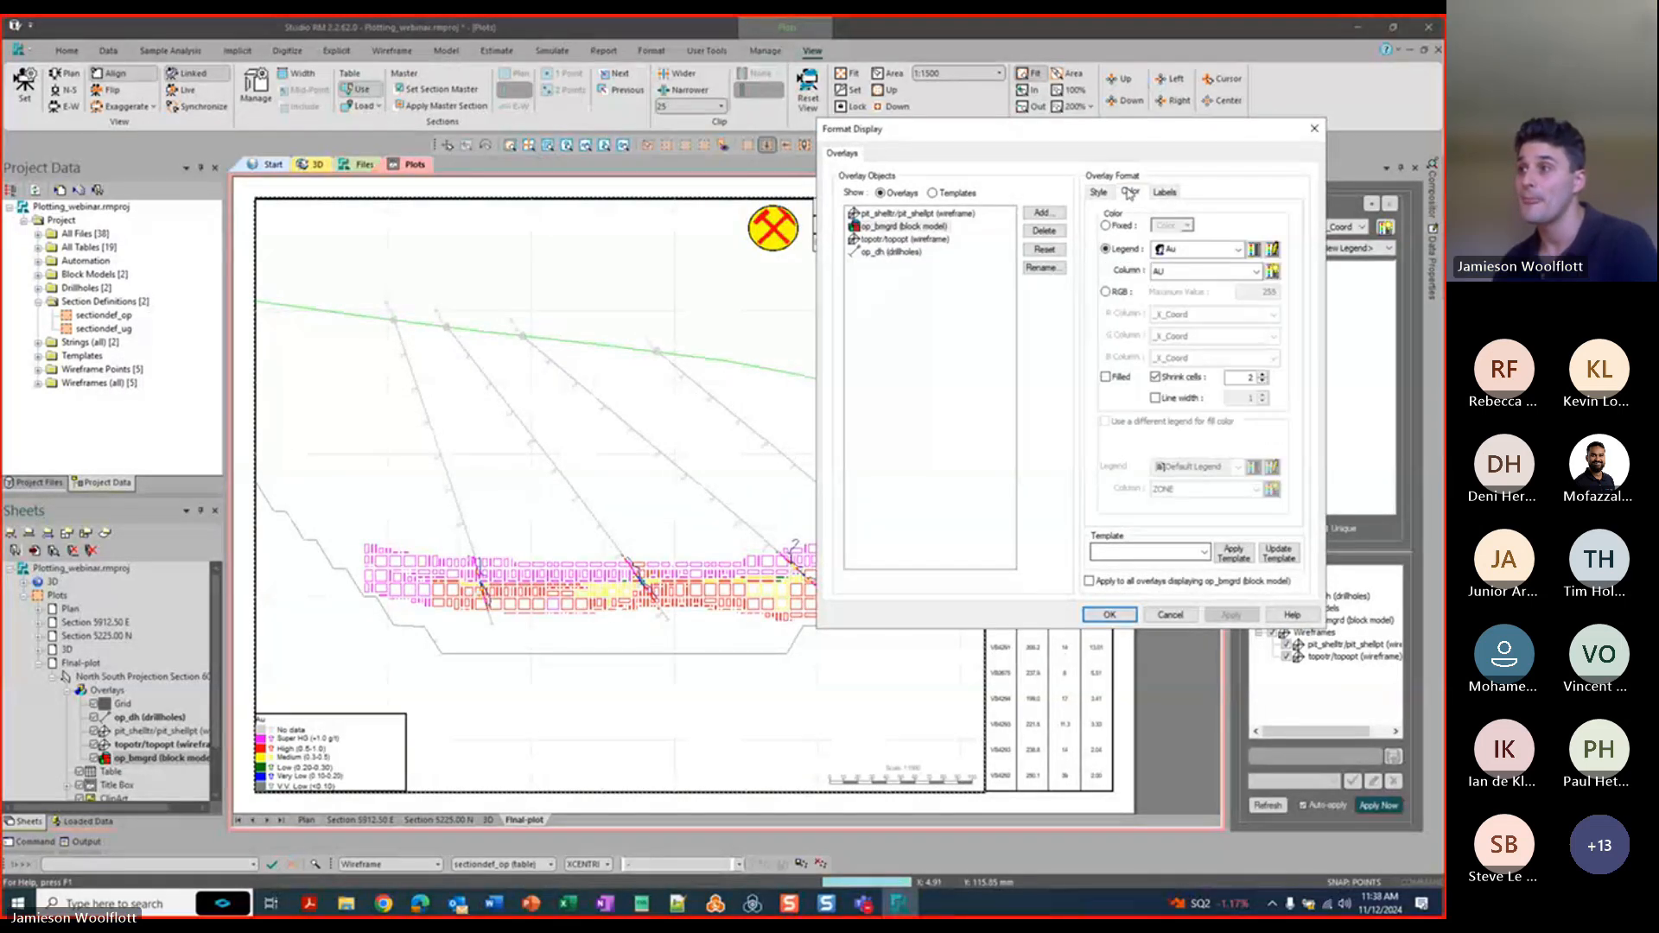
click(1238, 250)
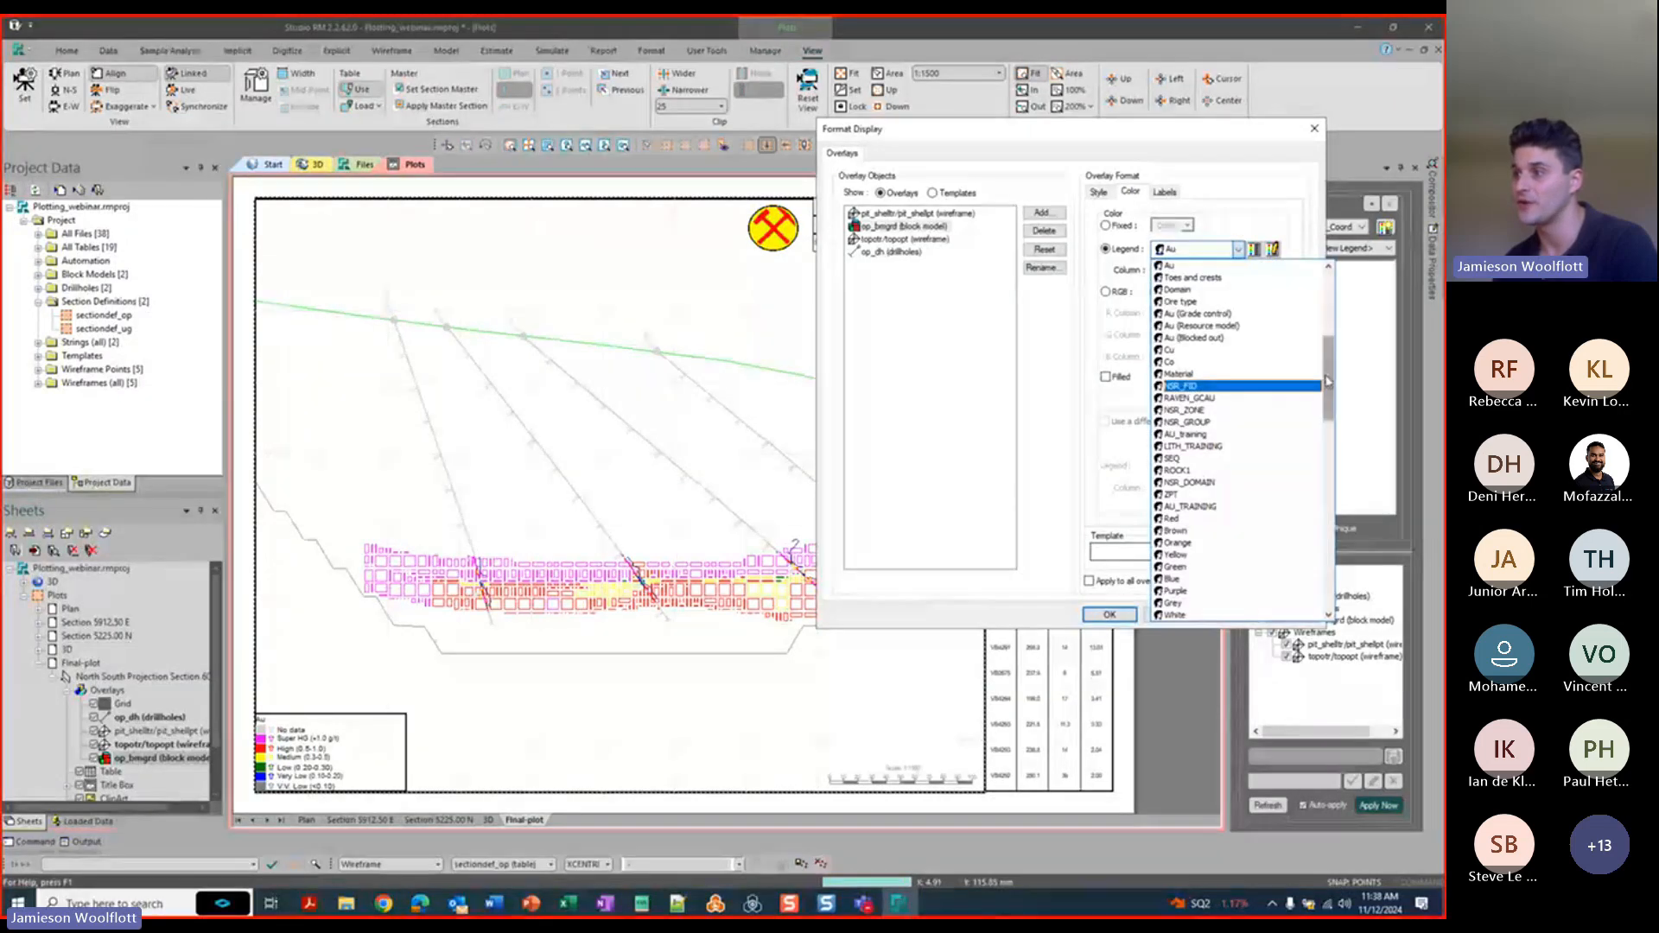
drag(1329, 403, 1329, 535)
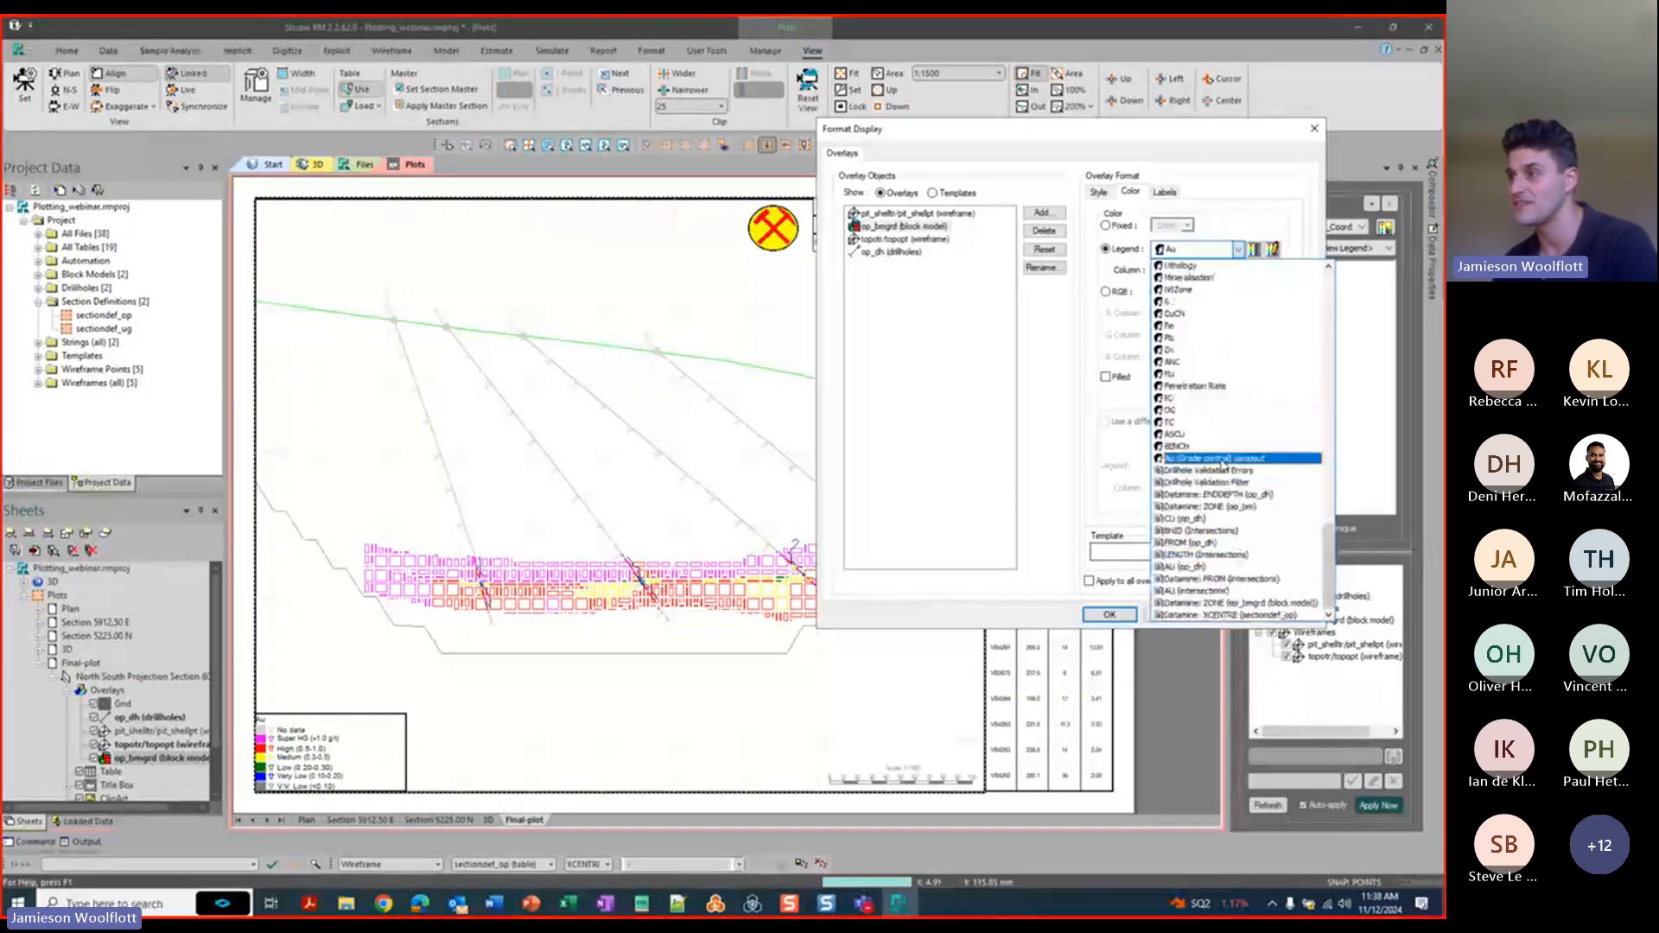
drag(1329, 541, 1307, 341)
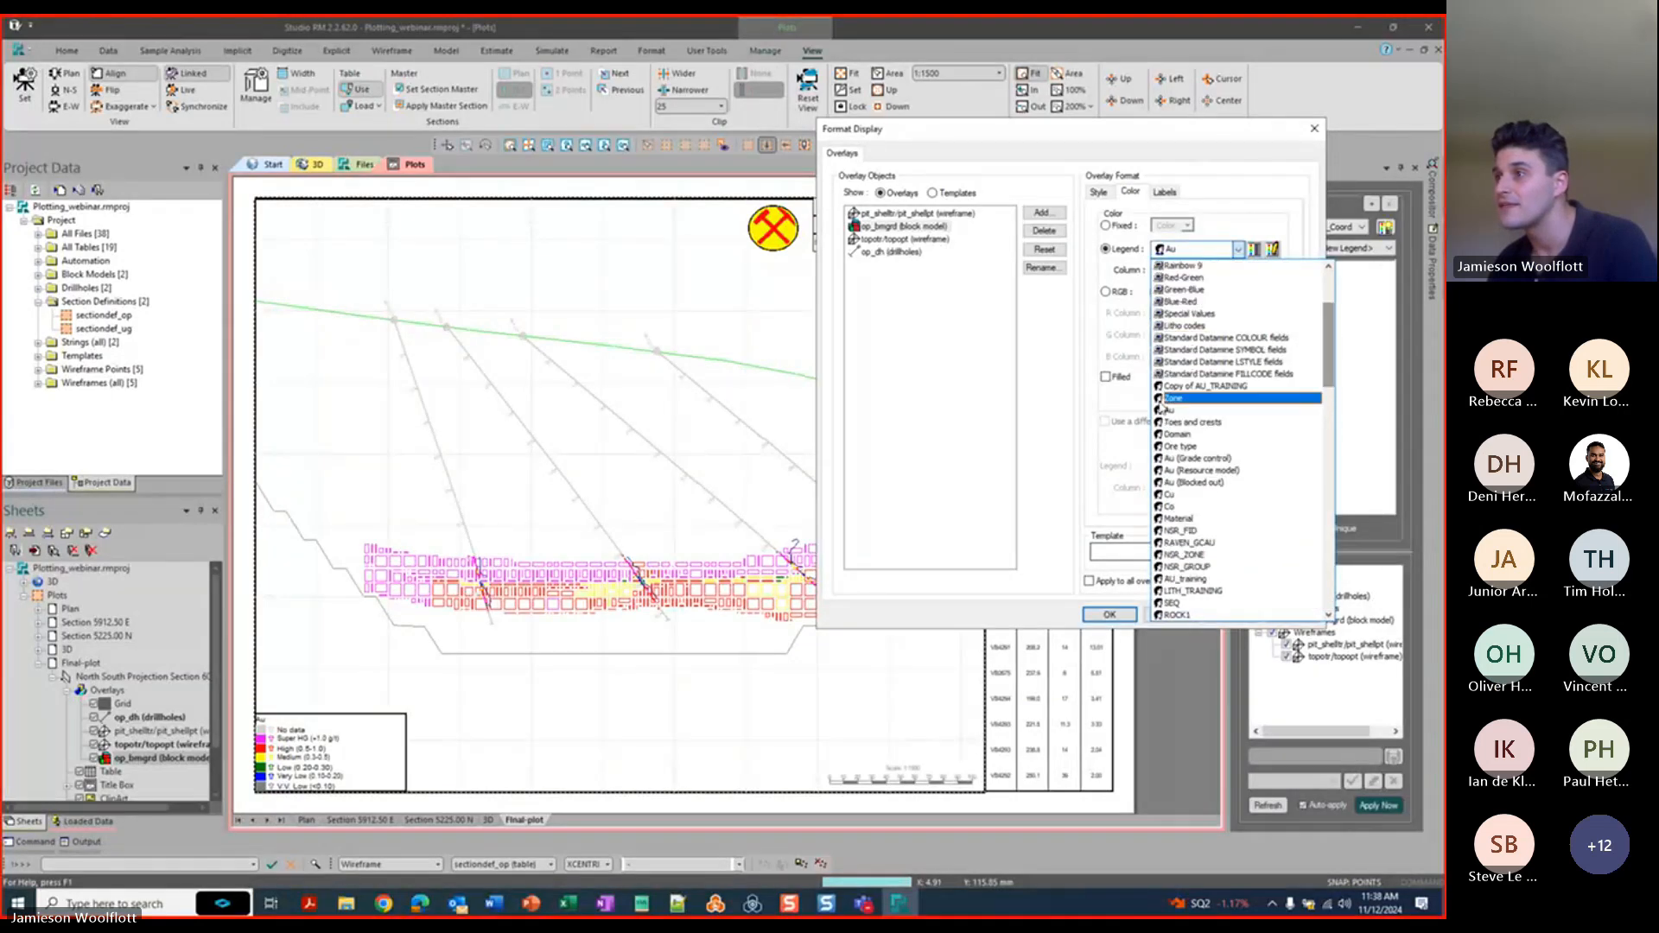
click(1178, 412)
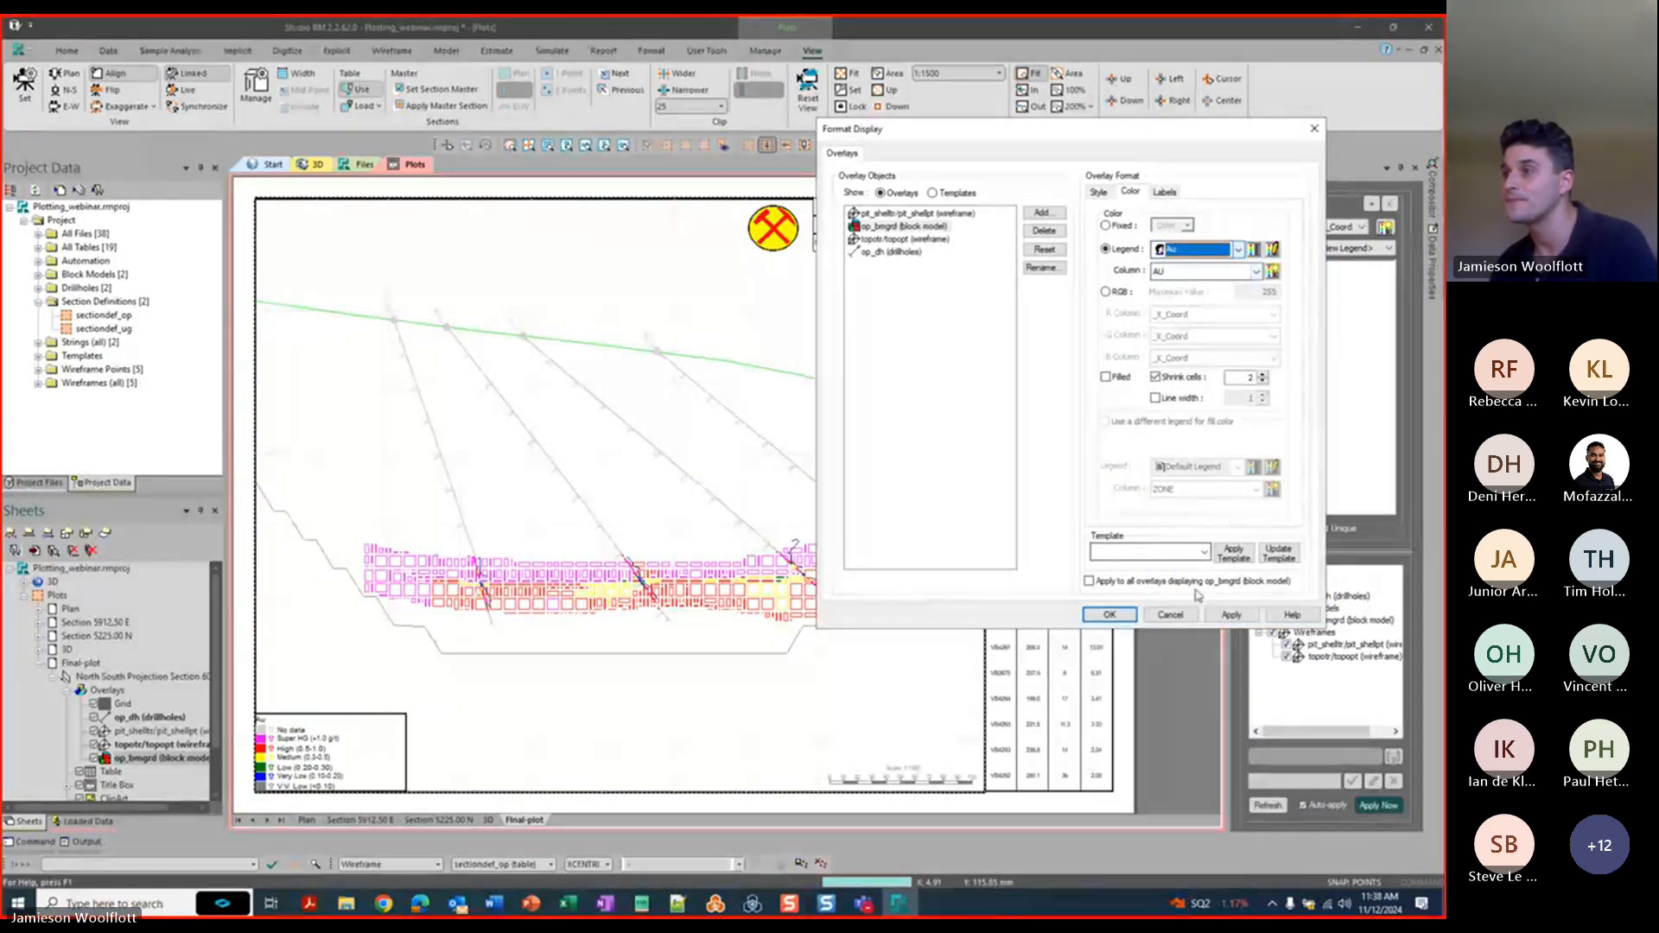
click(1219, 616)
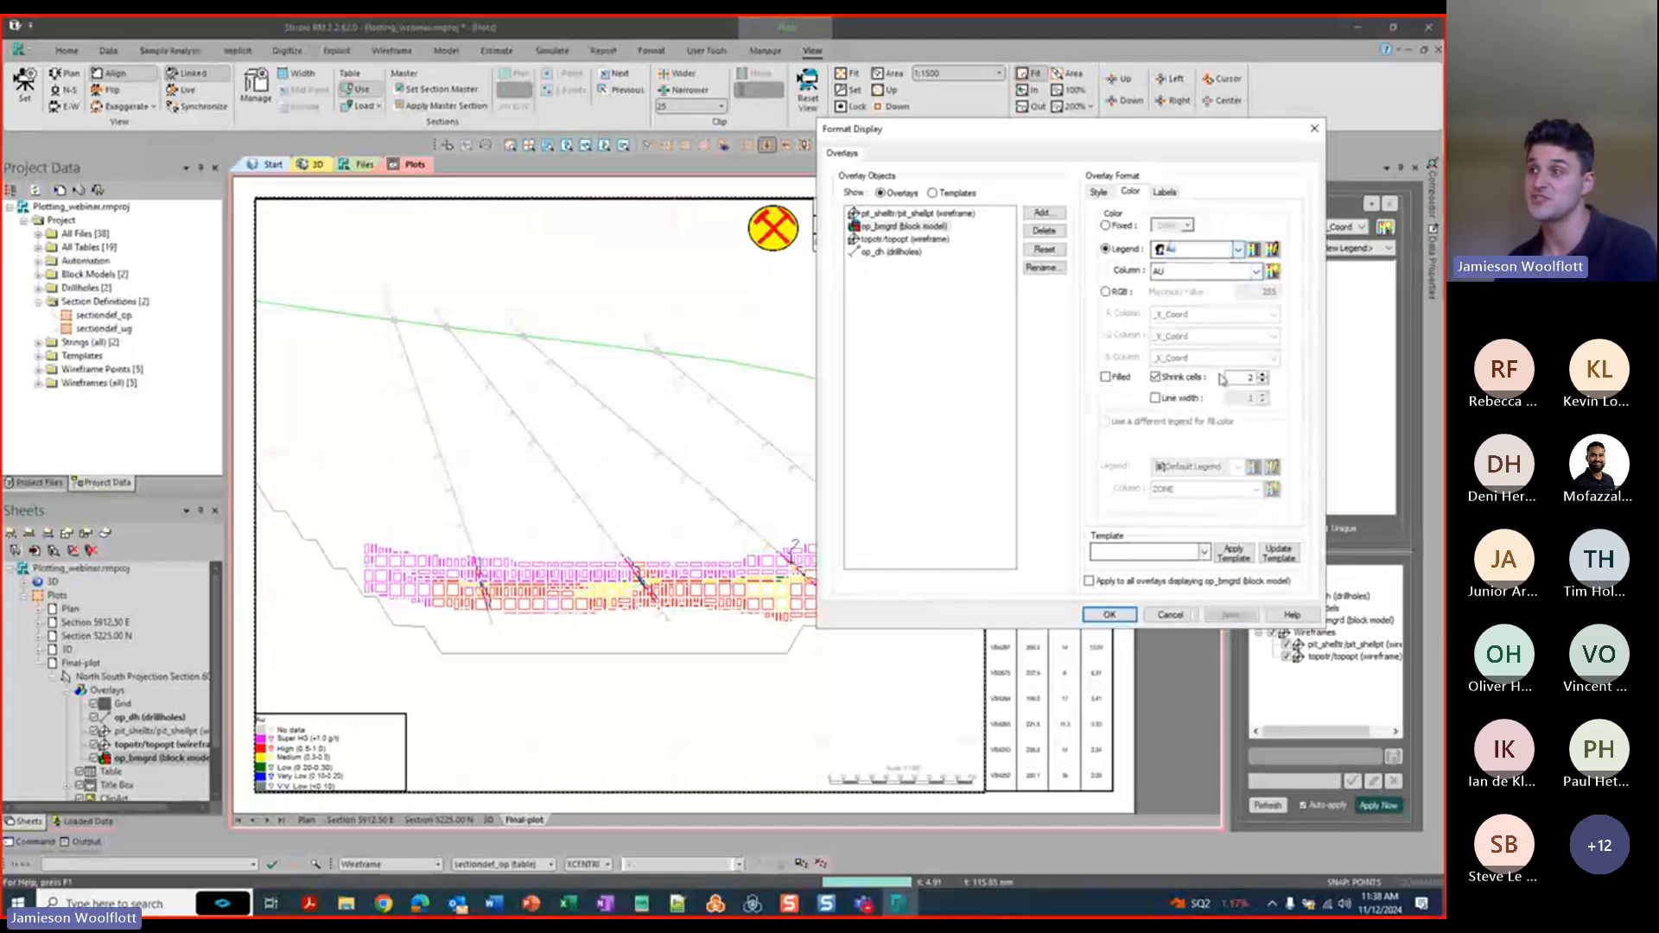
Try different shrink cells values on the op_bmgrd overlay, starting with 1, and set it back to 2.
click(1263, 381)
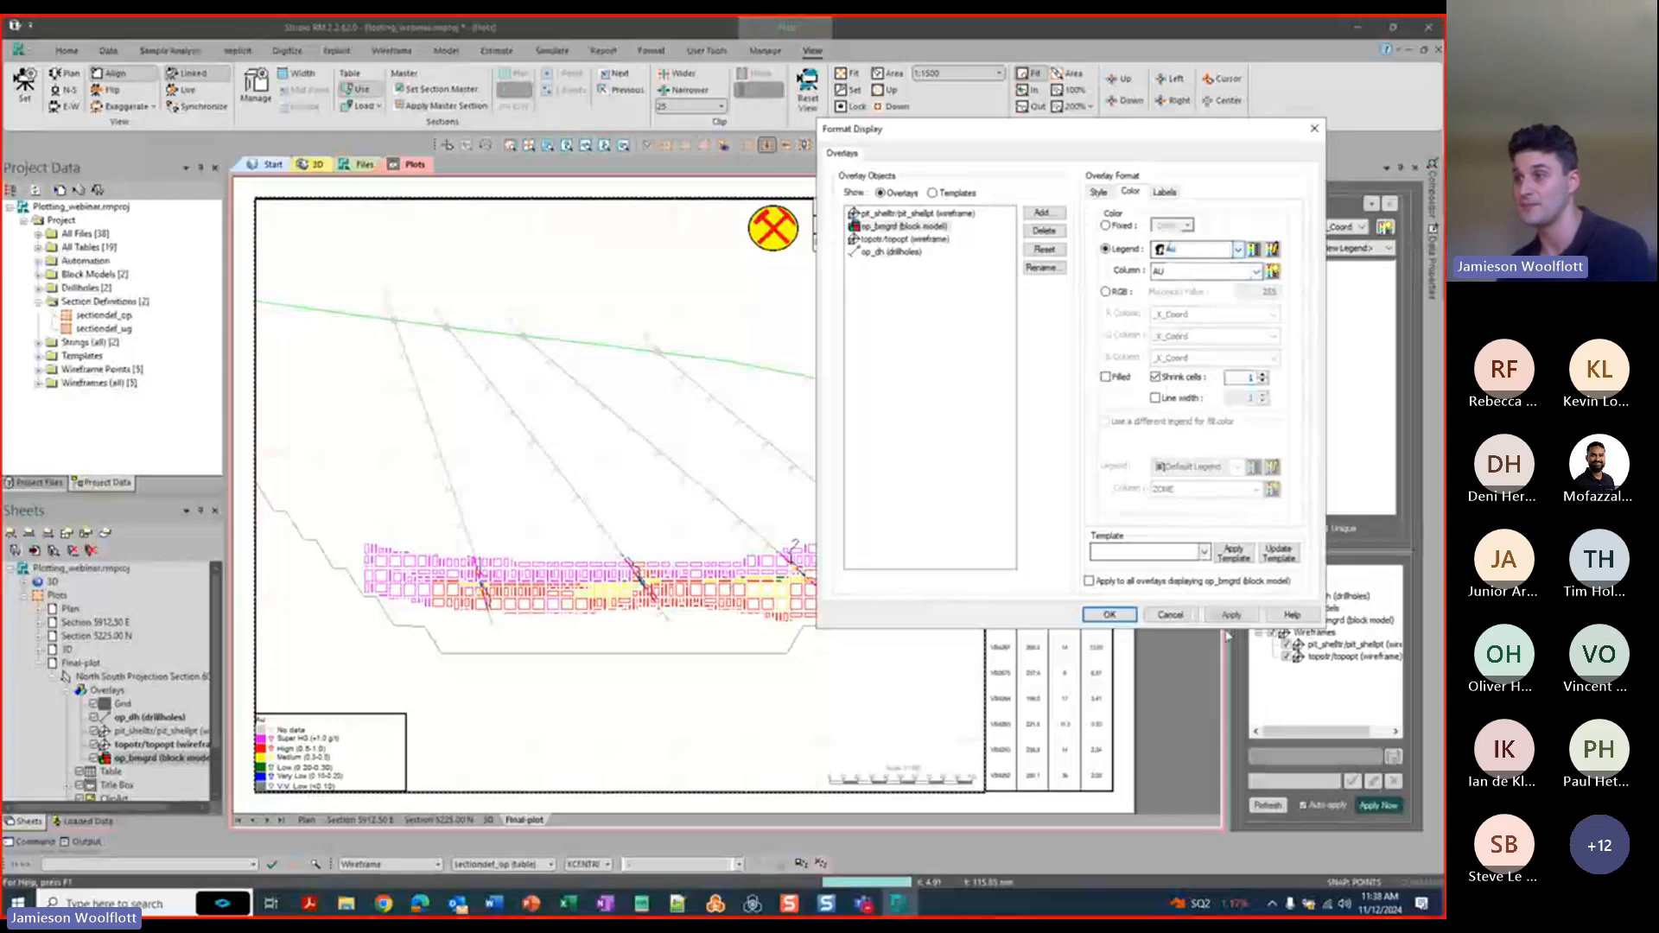
click(1230, 615)
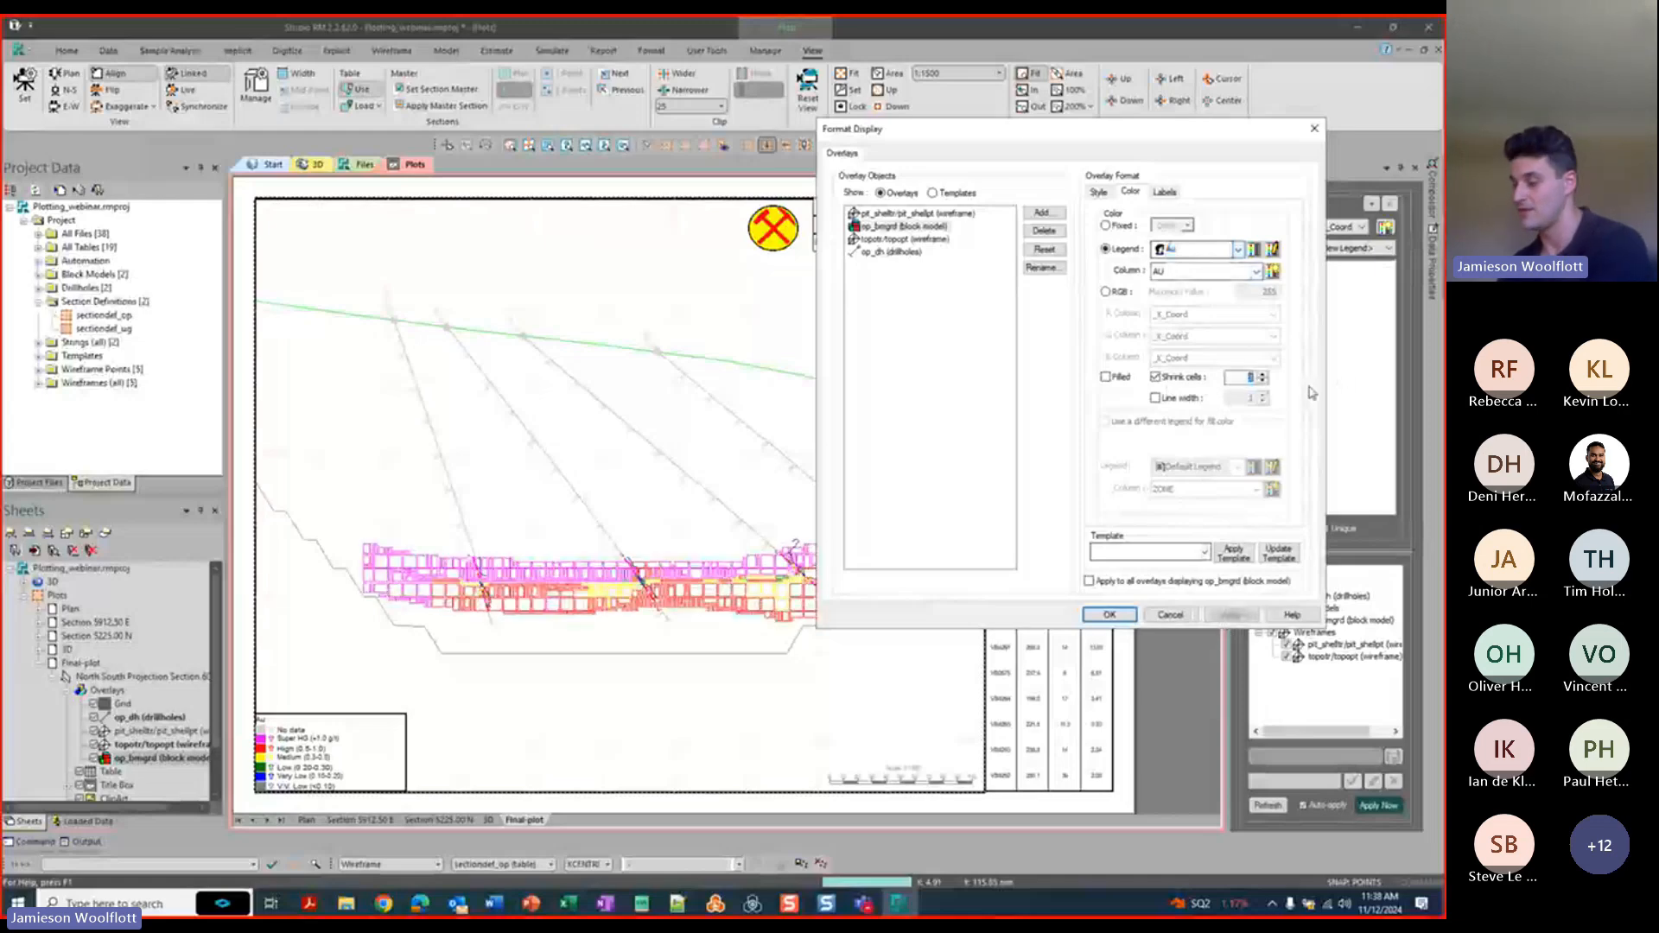
click(1231, 615)
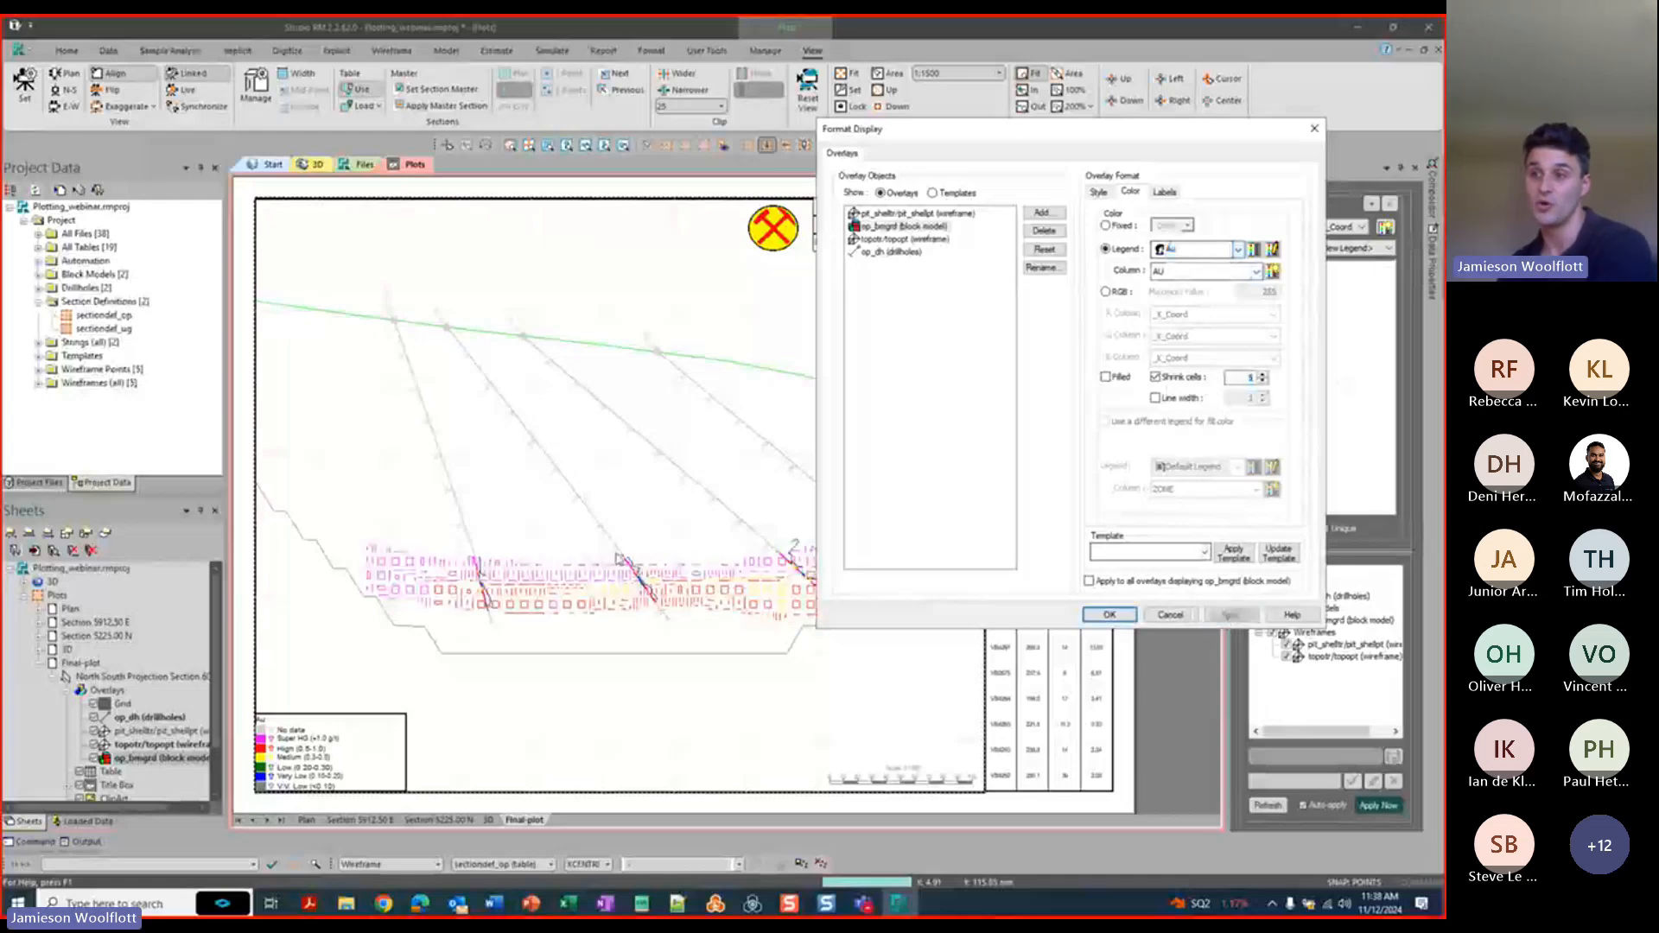
drag(1240, 380, 1425, 366)
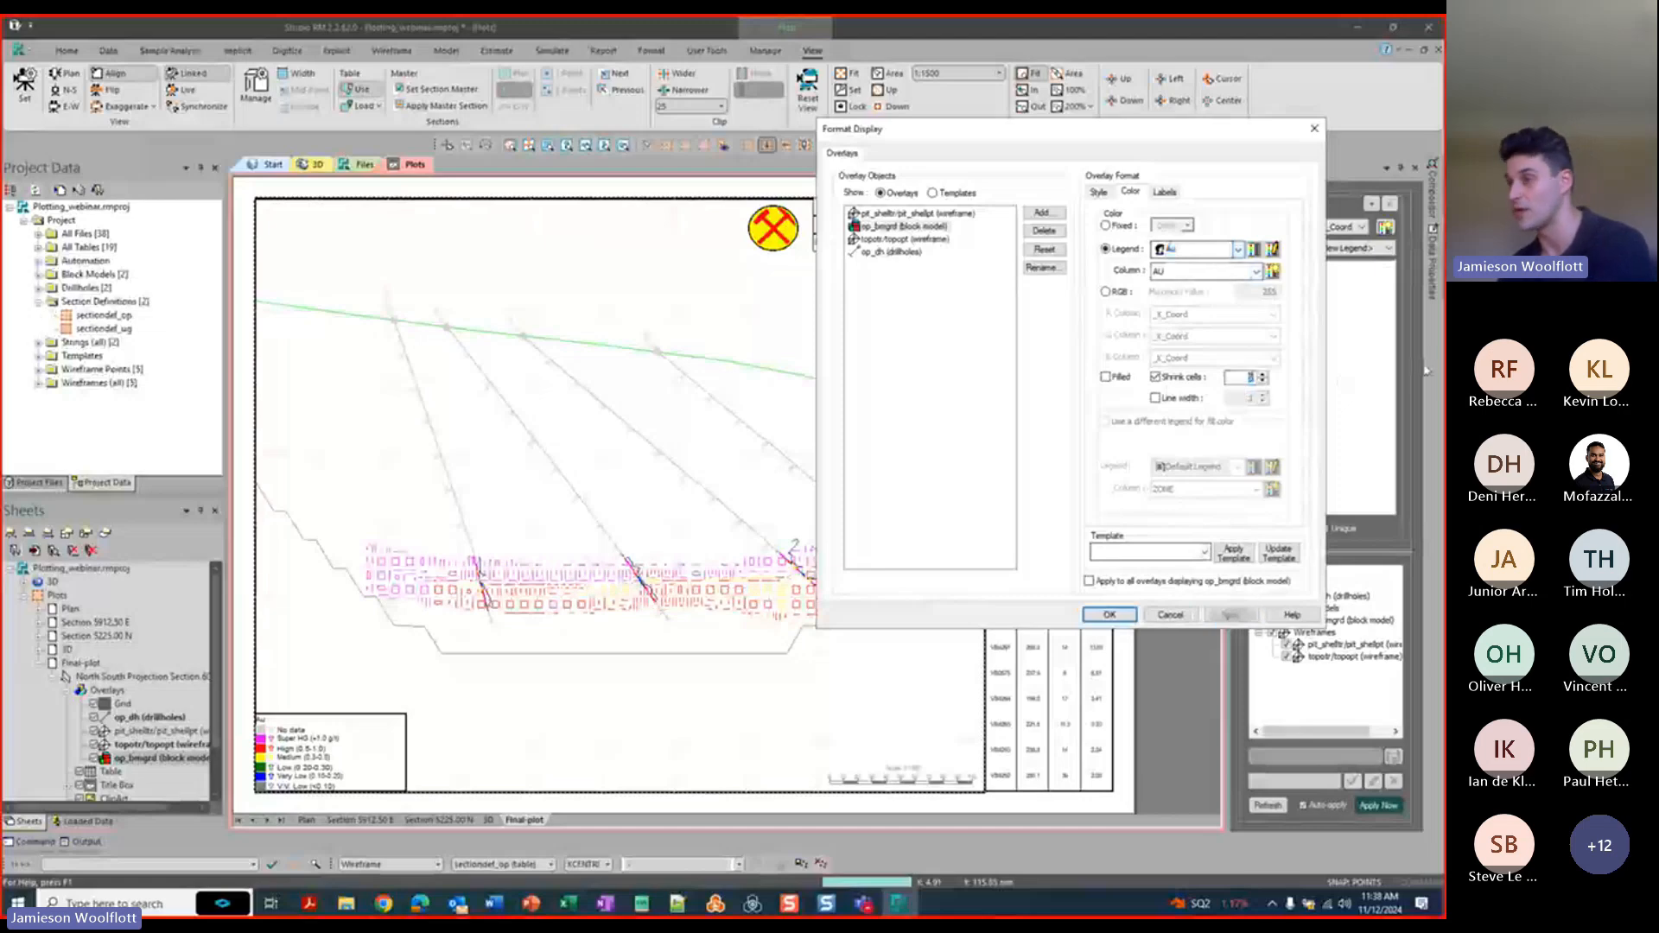
text(2)
click(1230, 615)
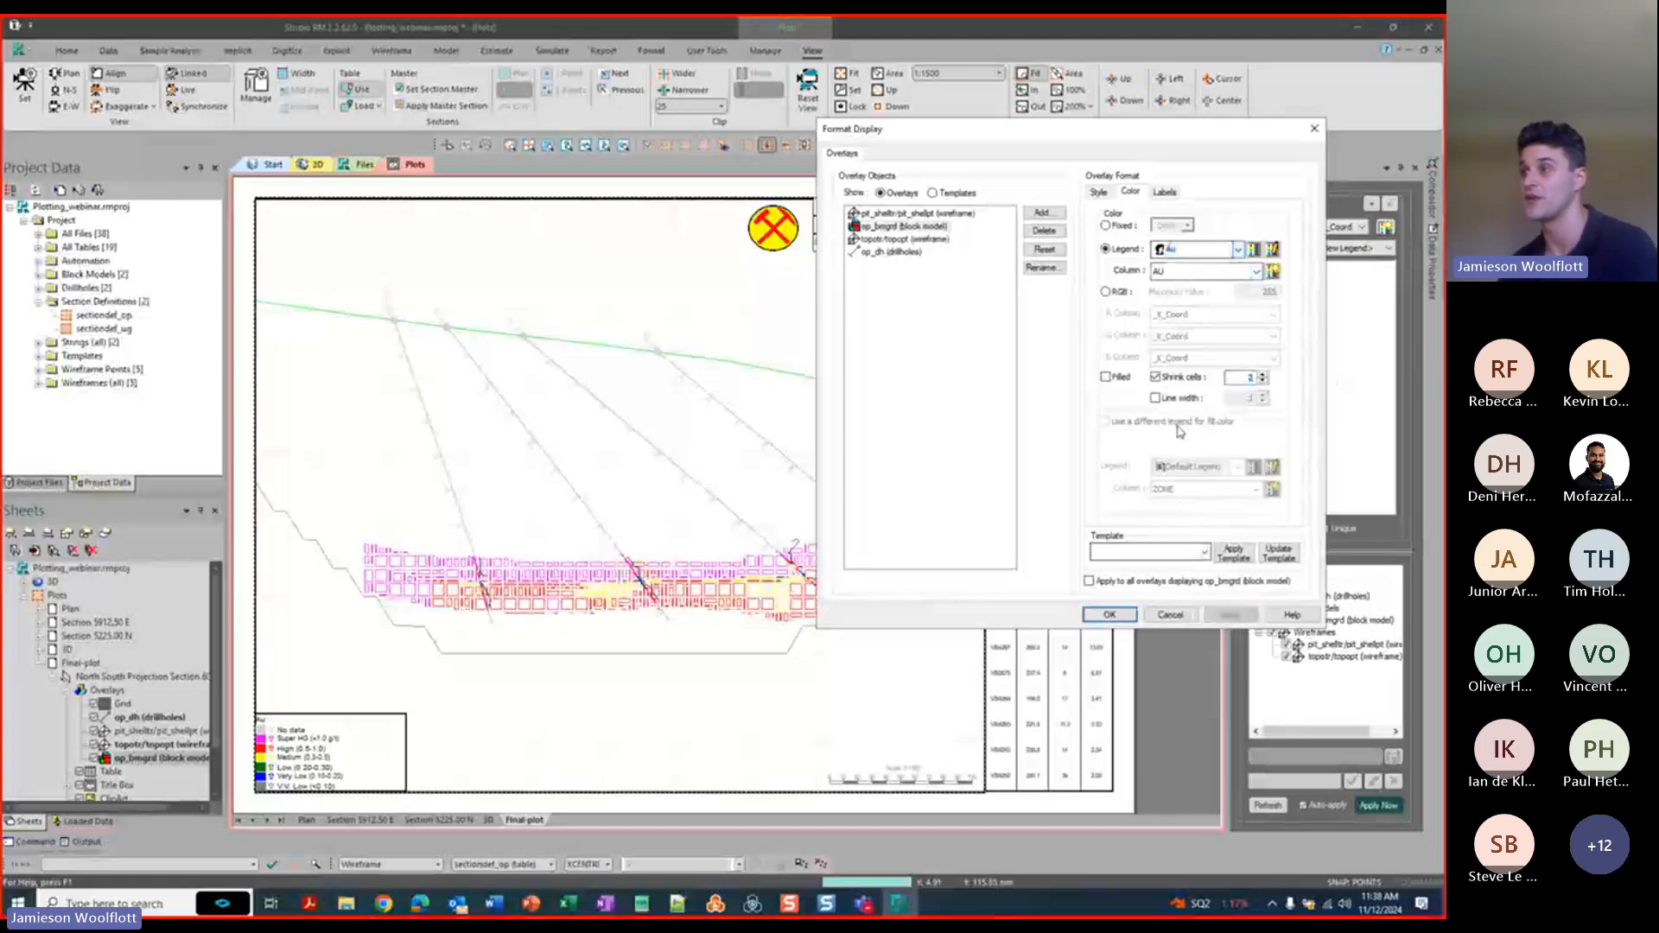
Check the block model's label settings and set the topotr wireframe overlay to display as Faces.
click(1166, 194)
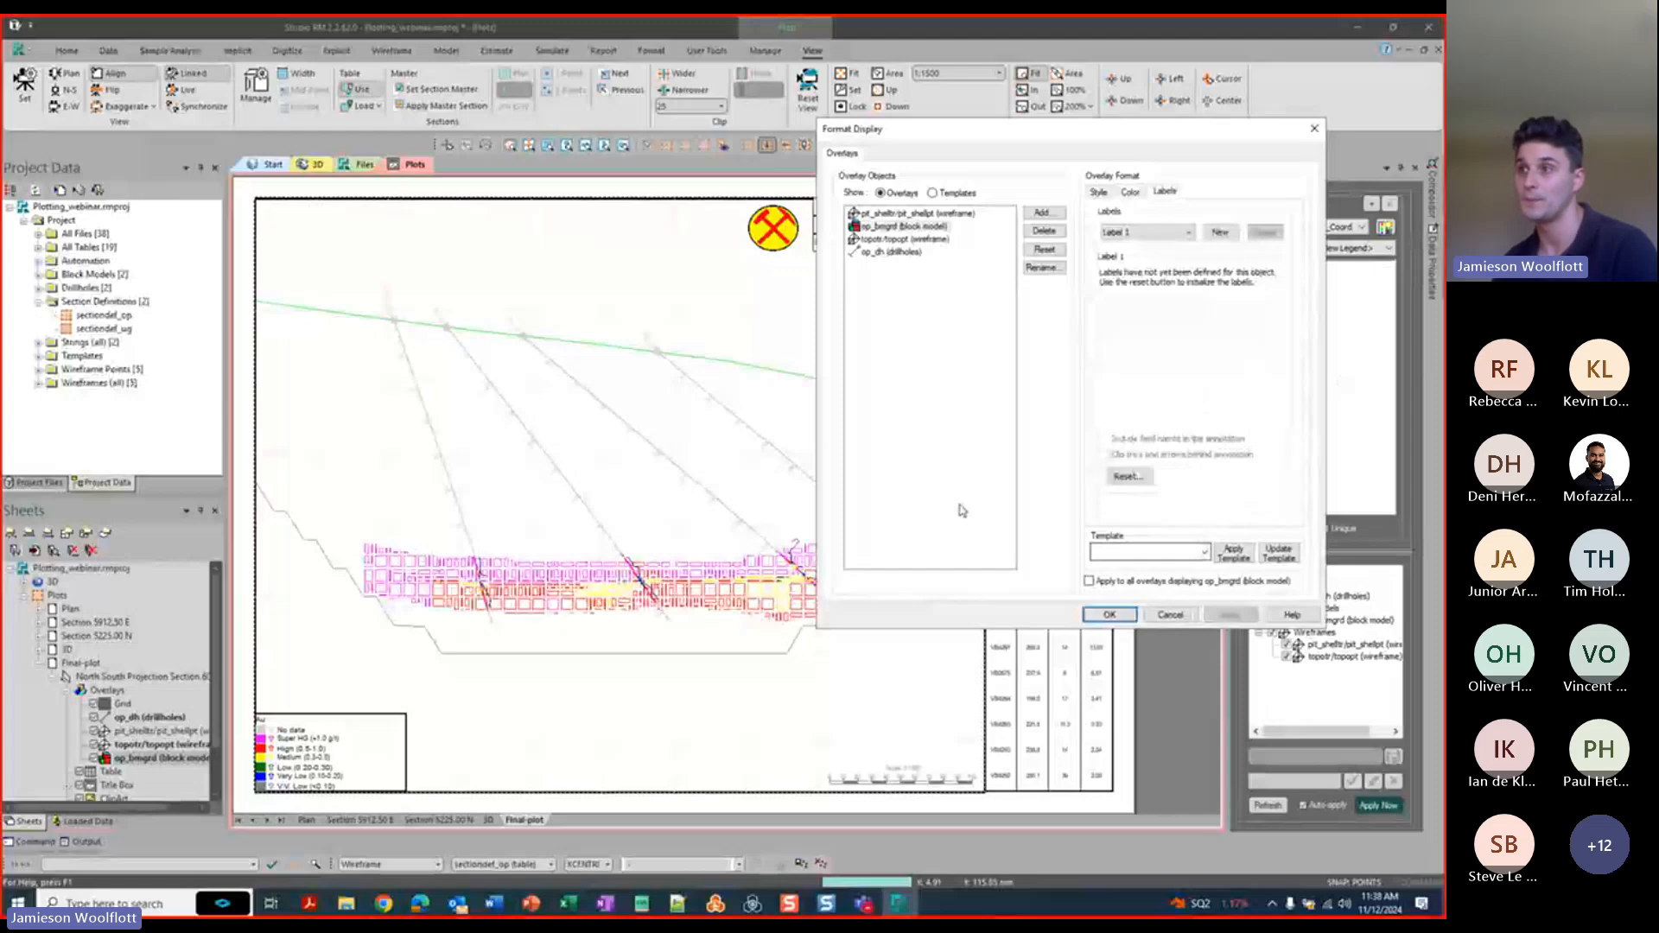
click(898, 241)
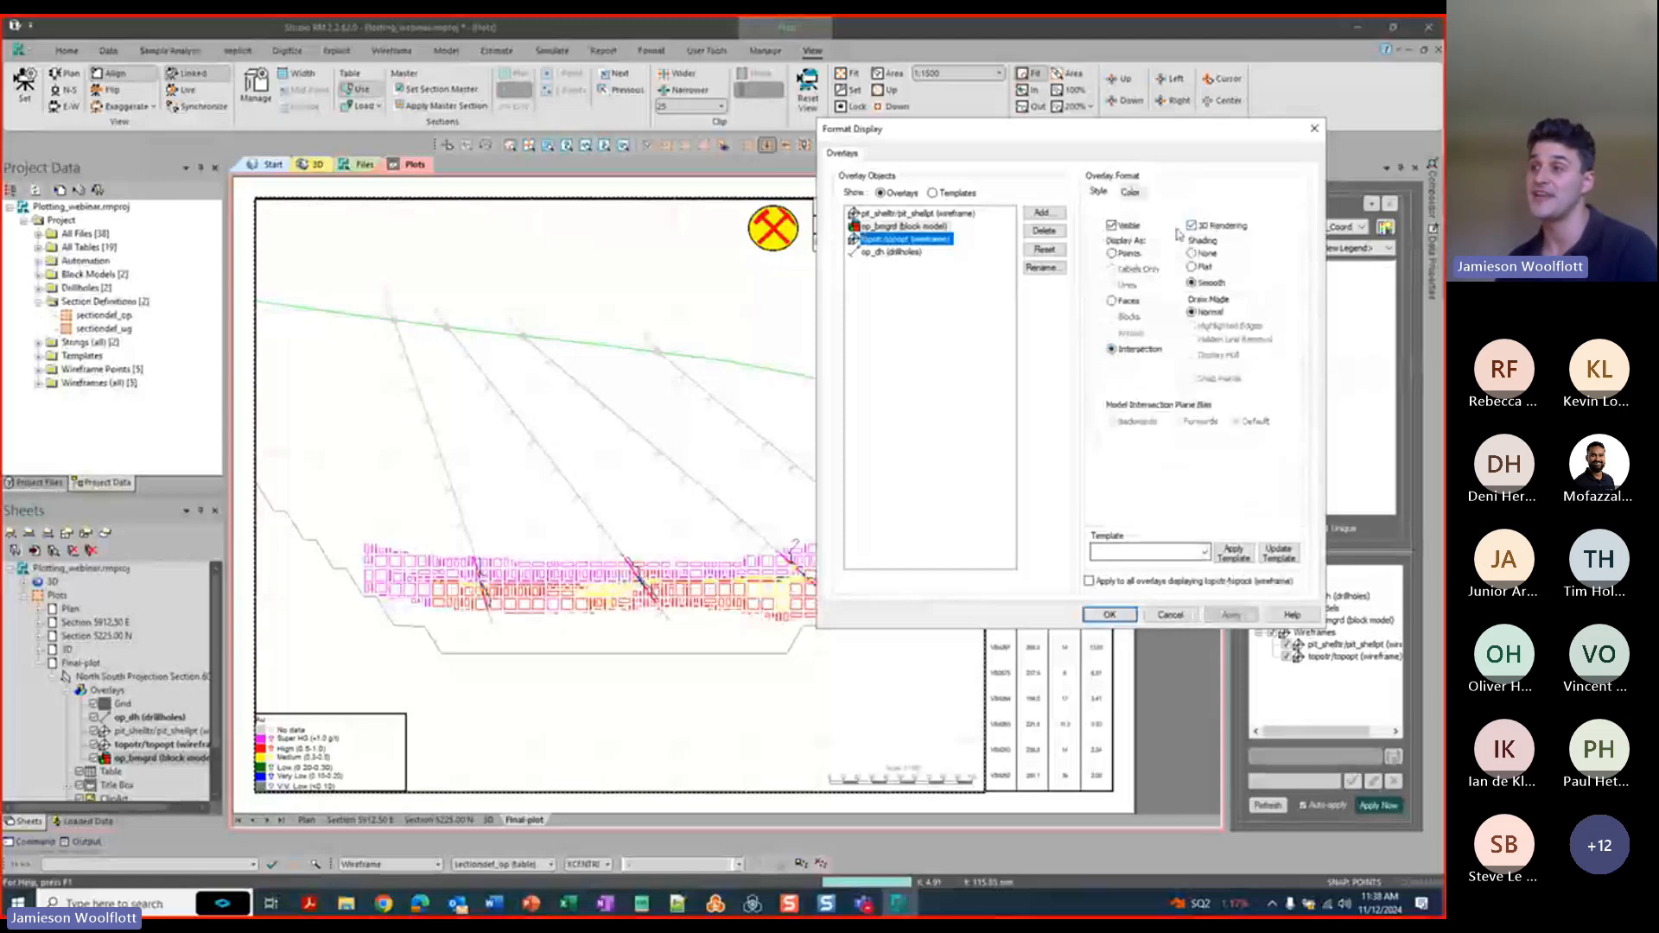
click(1112, 300)
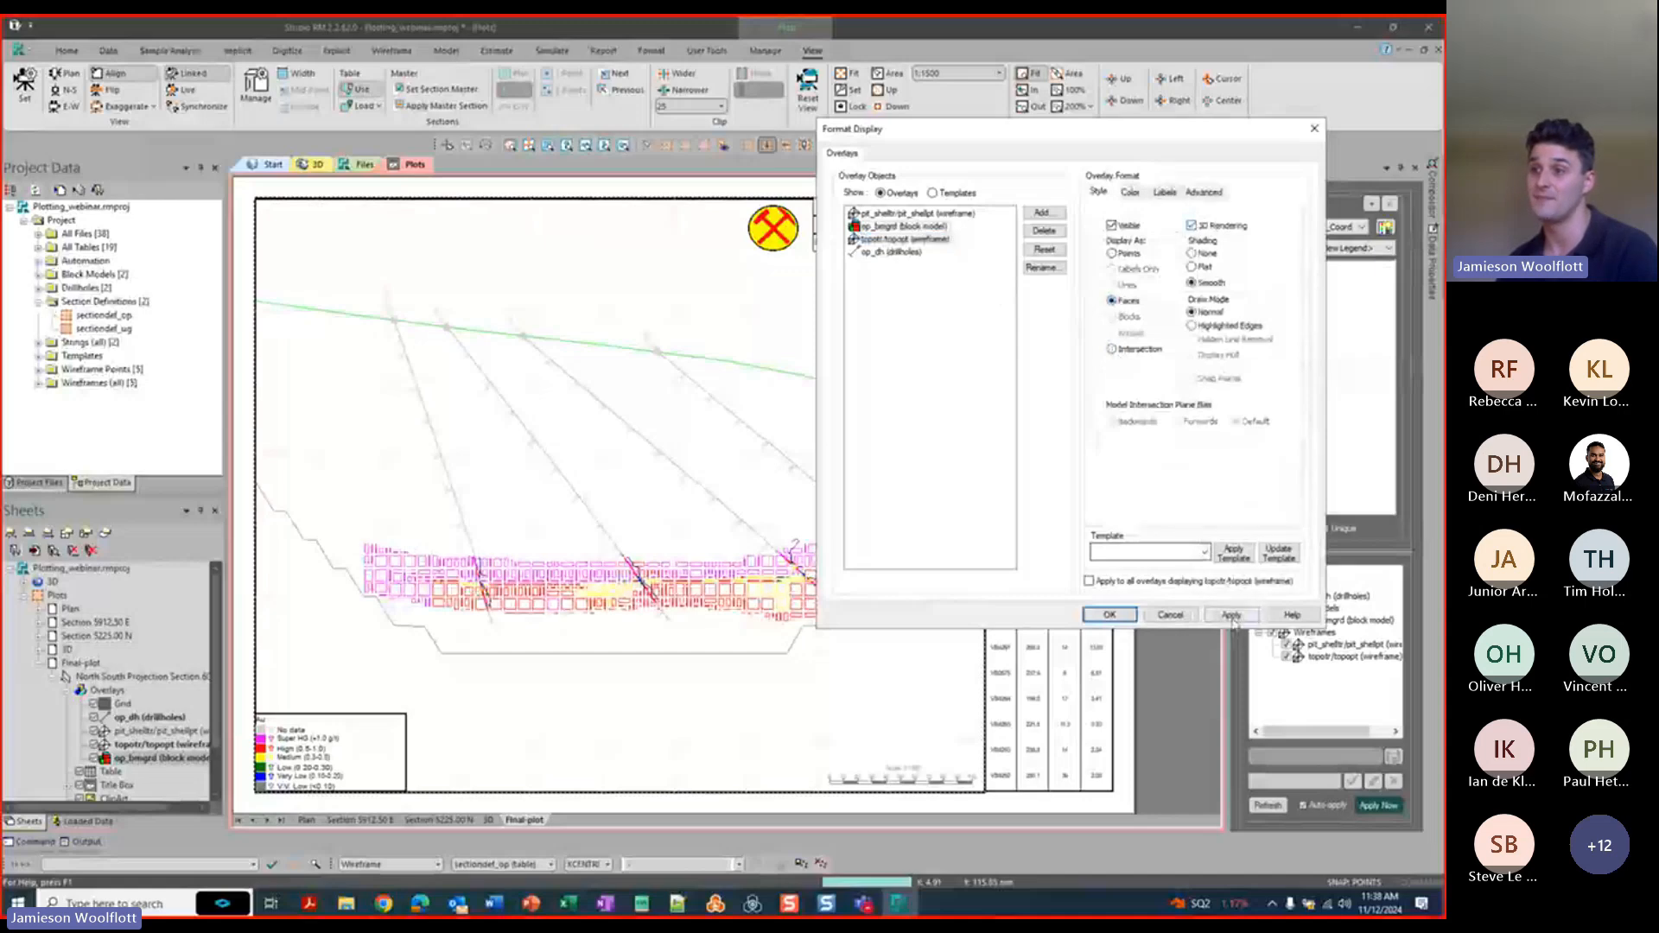
click(1231, 615)
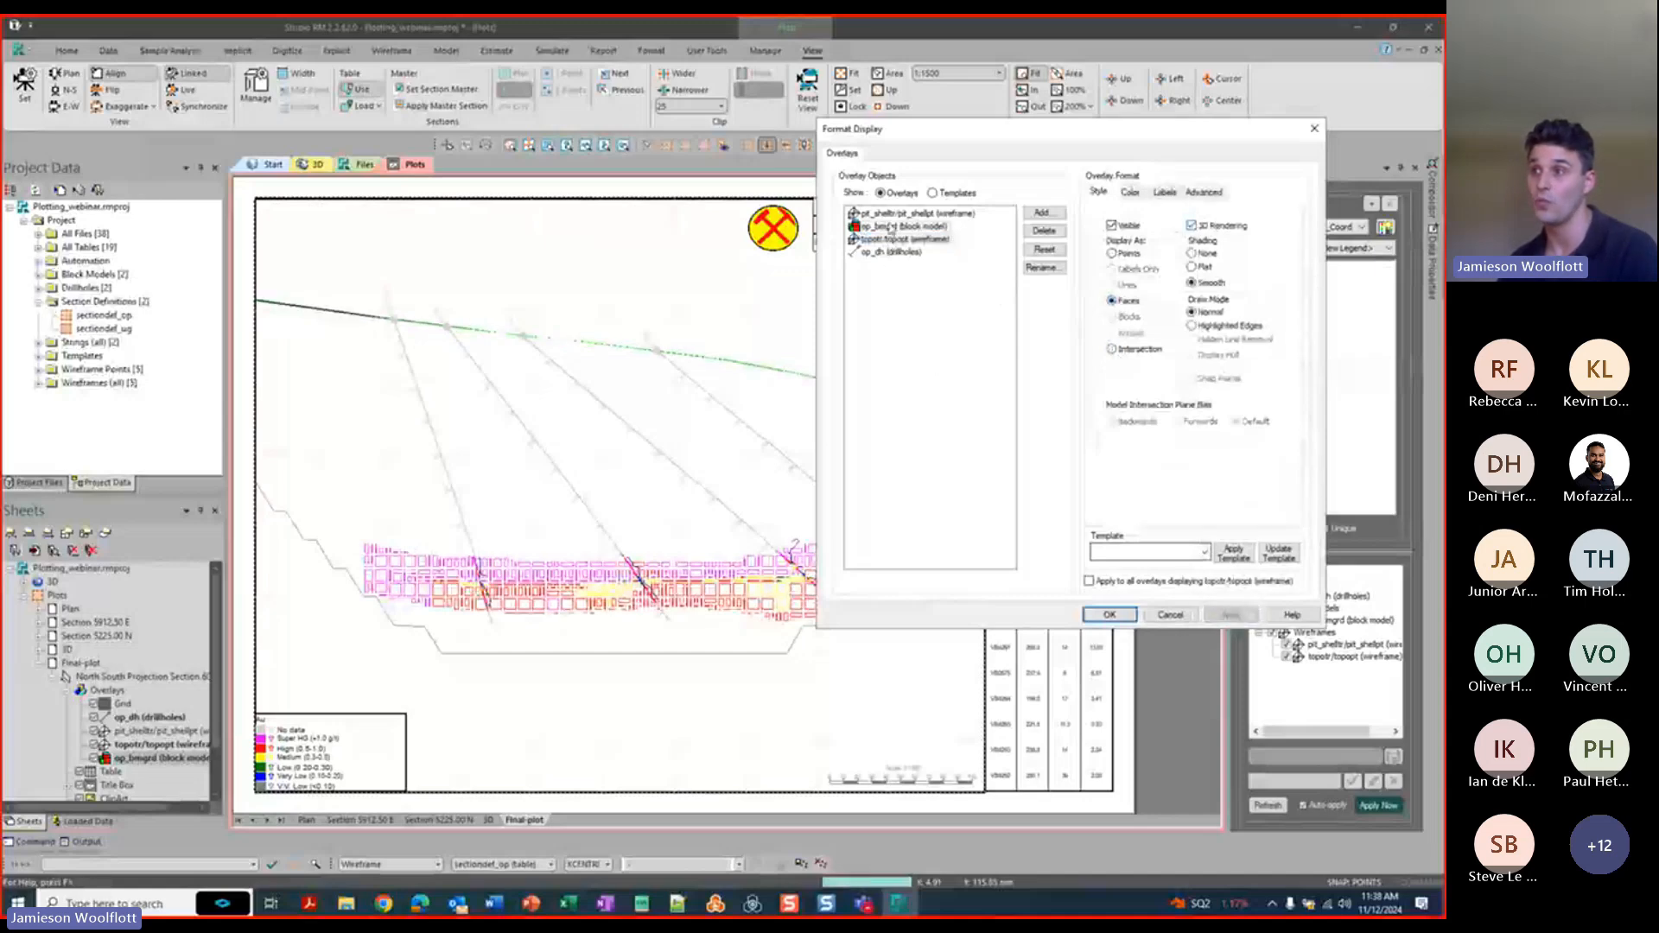
Try displaying the pit_shelltr wireframe overlay as Faces, and set it back to Intersection with 3D rendering off.
click(1115, 300)
click(1229, 615)
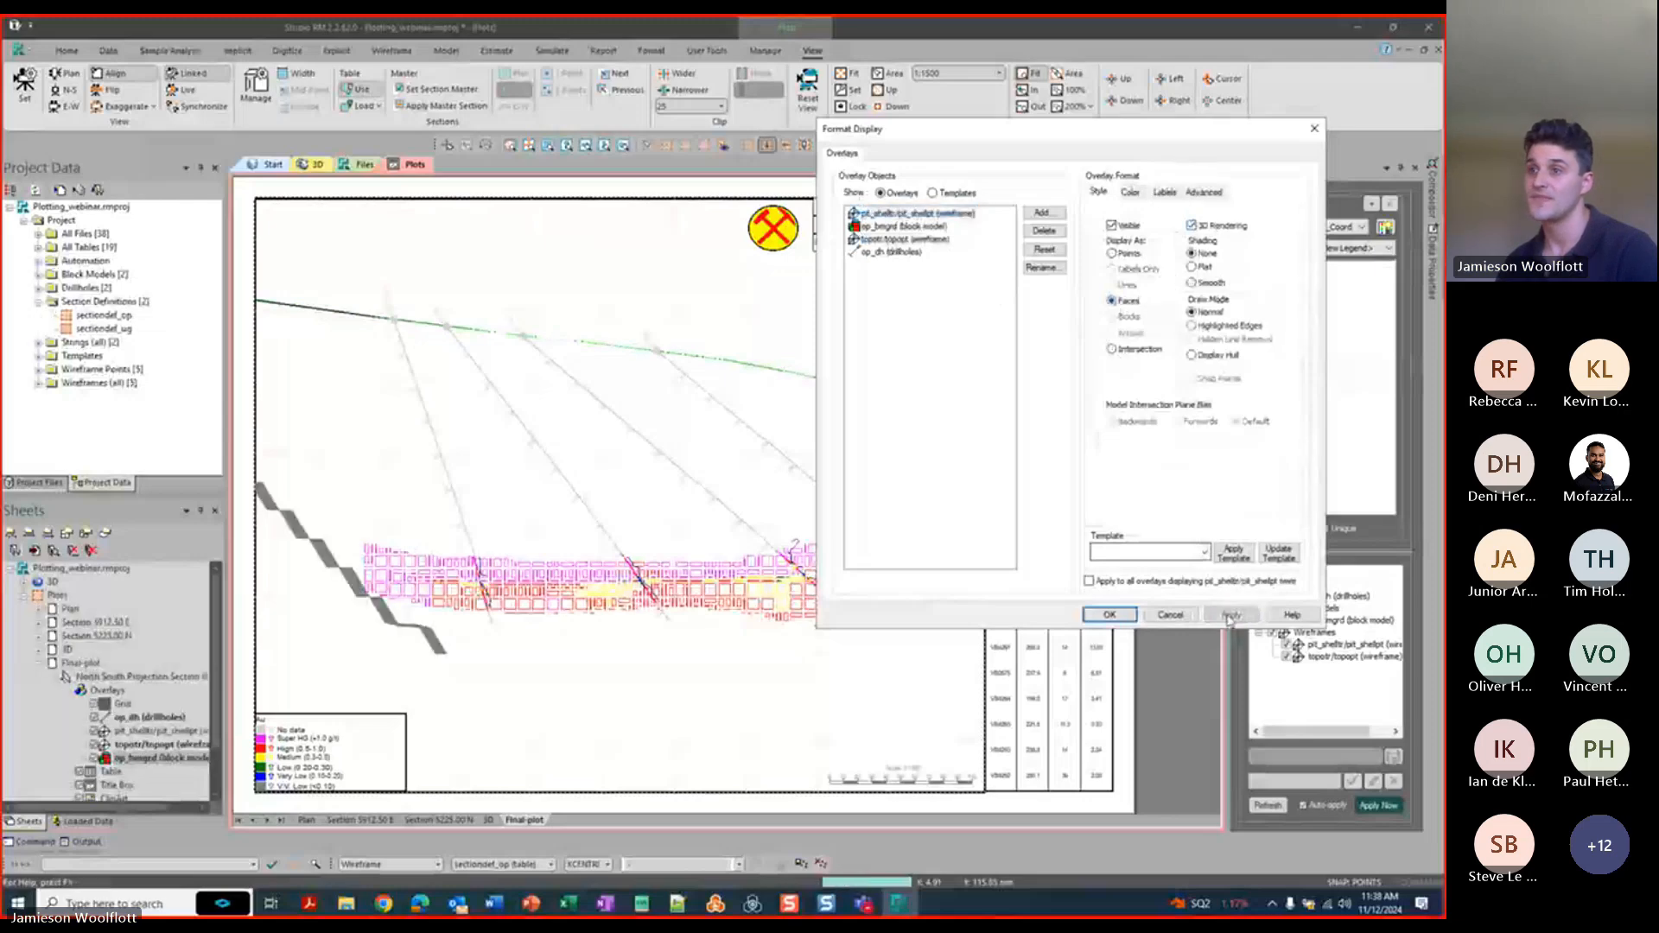
click(1191, 226)
click(1112, 349)
click(1233, 616)
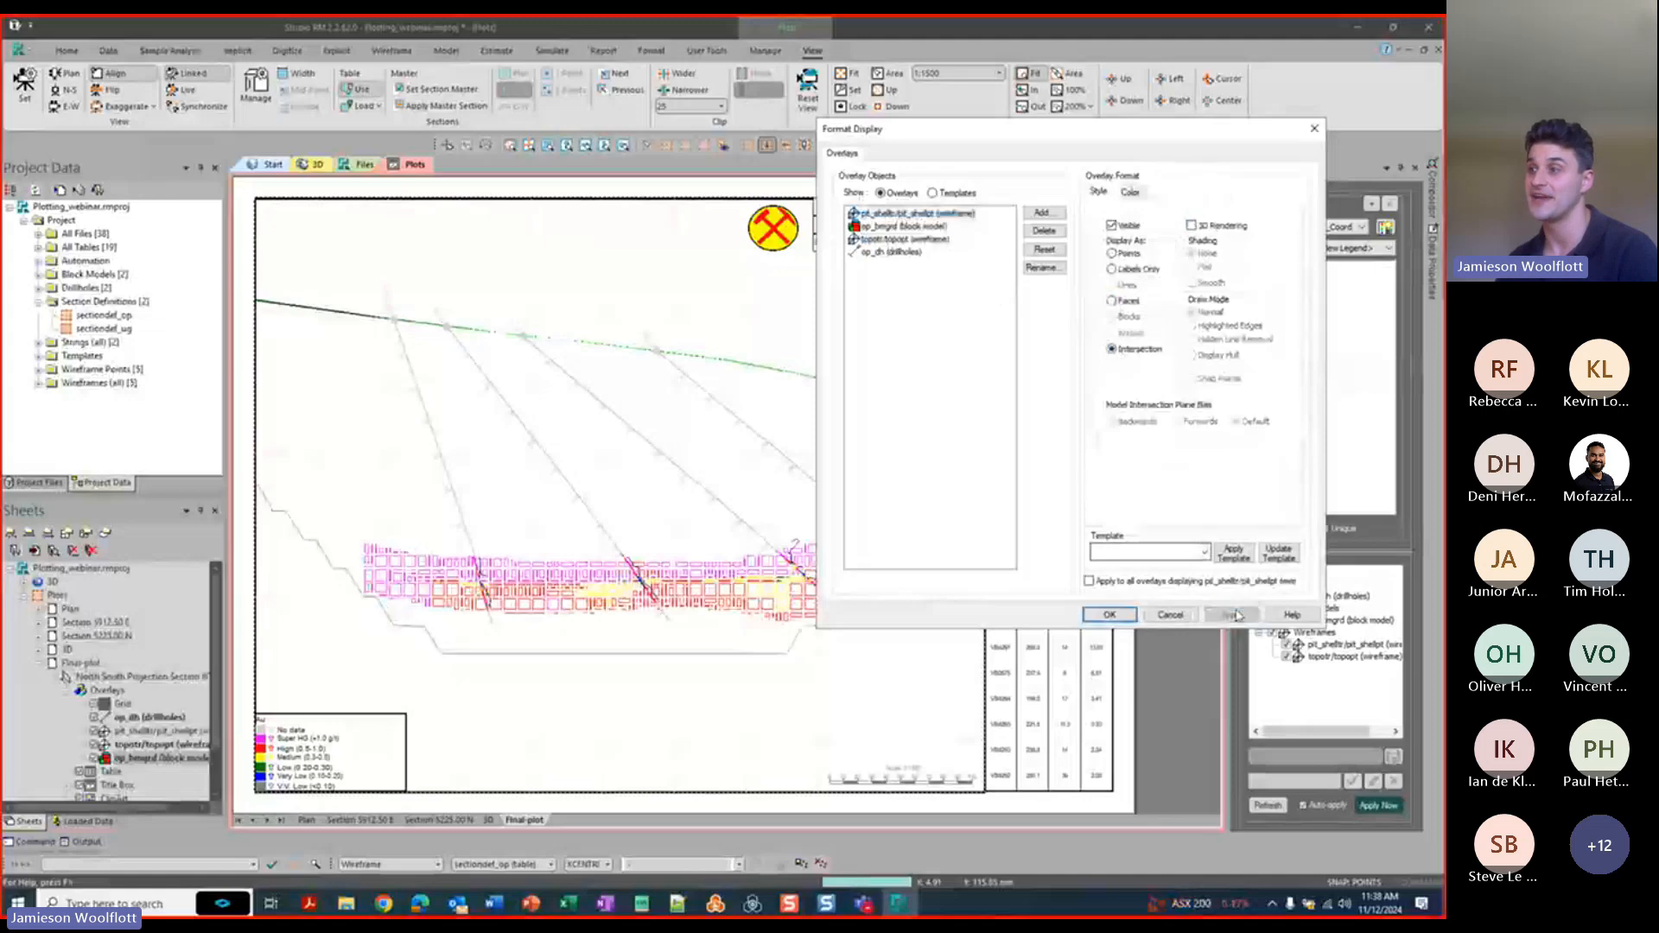
Set the topotr wireframe overlay to display as Intersection with 3D rendering off, and accept the overlay formatting.
click(899, 240)
click(1191, 226)
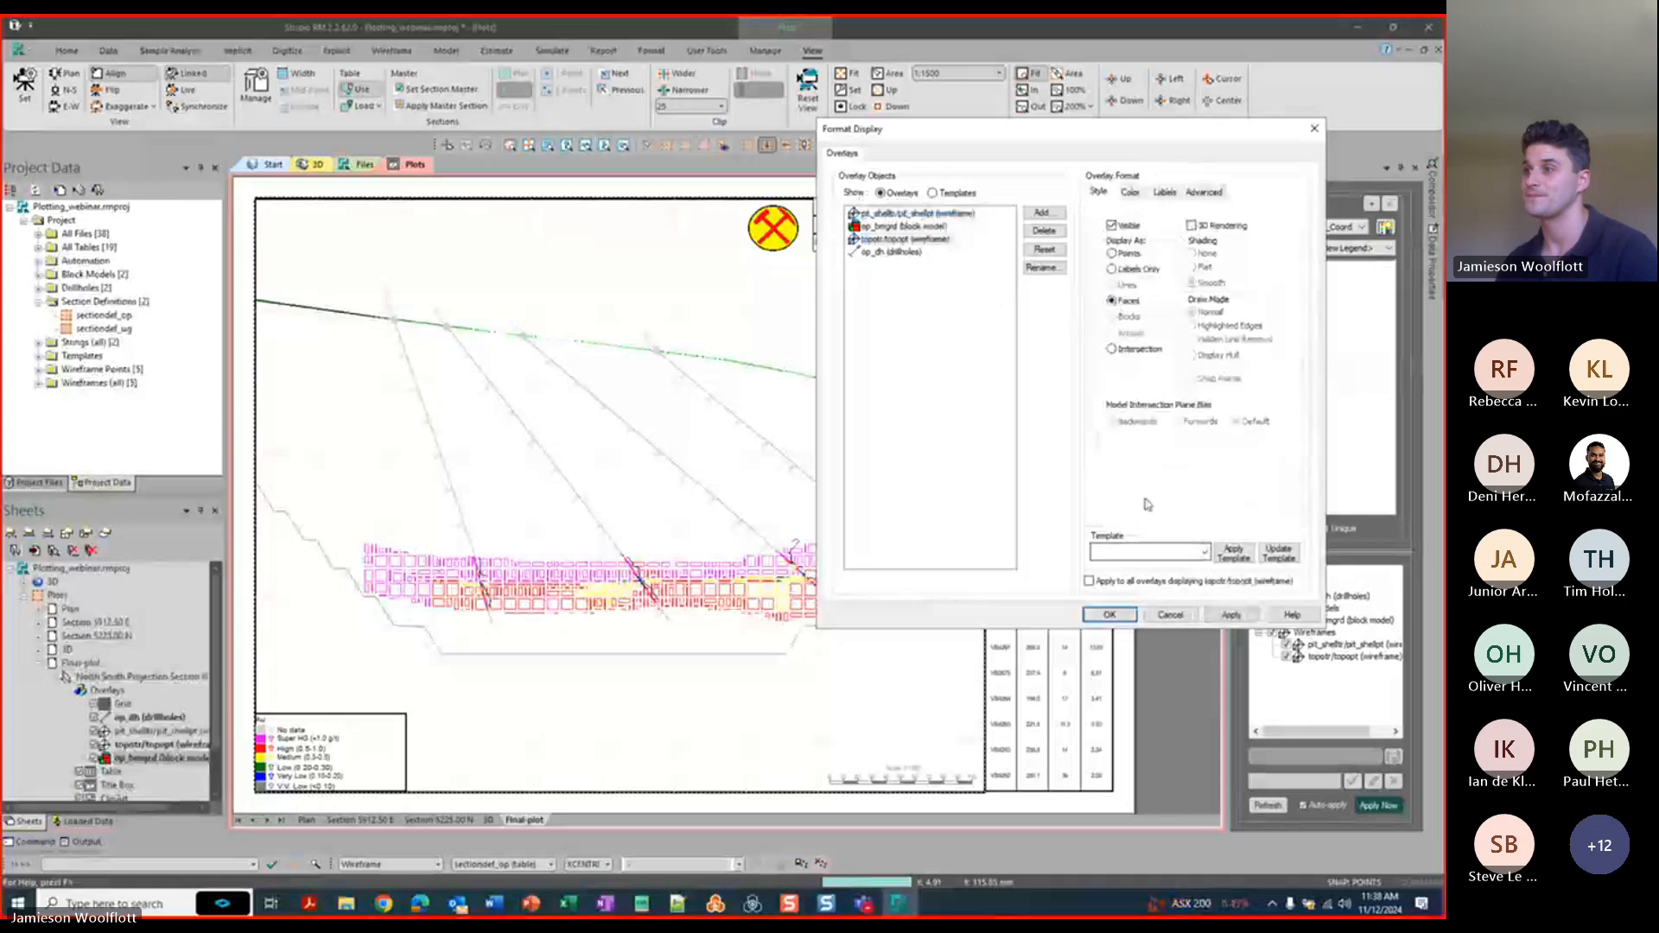
click(1113, 350)
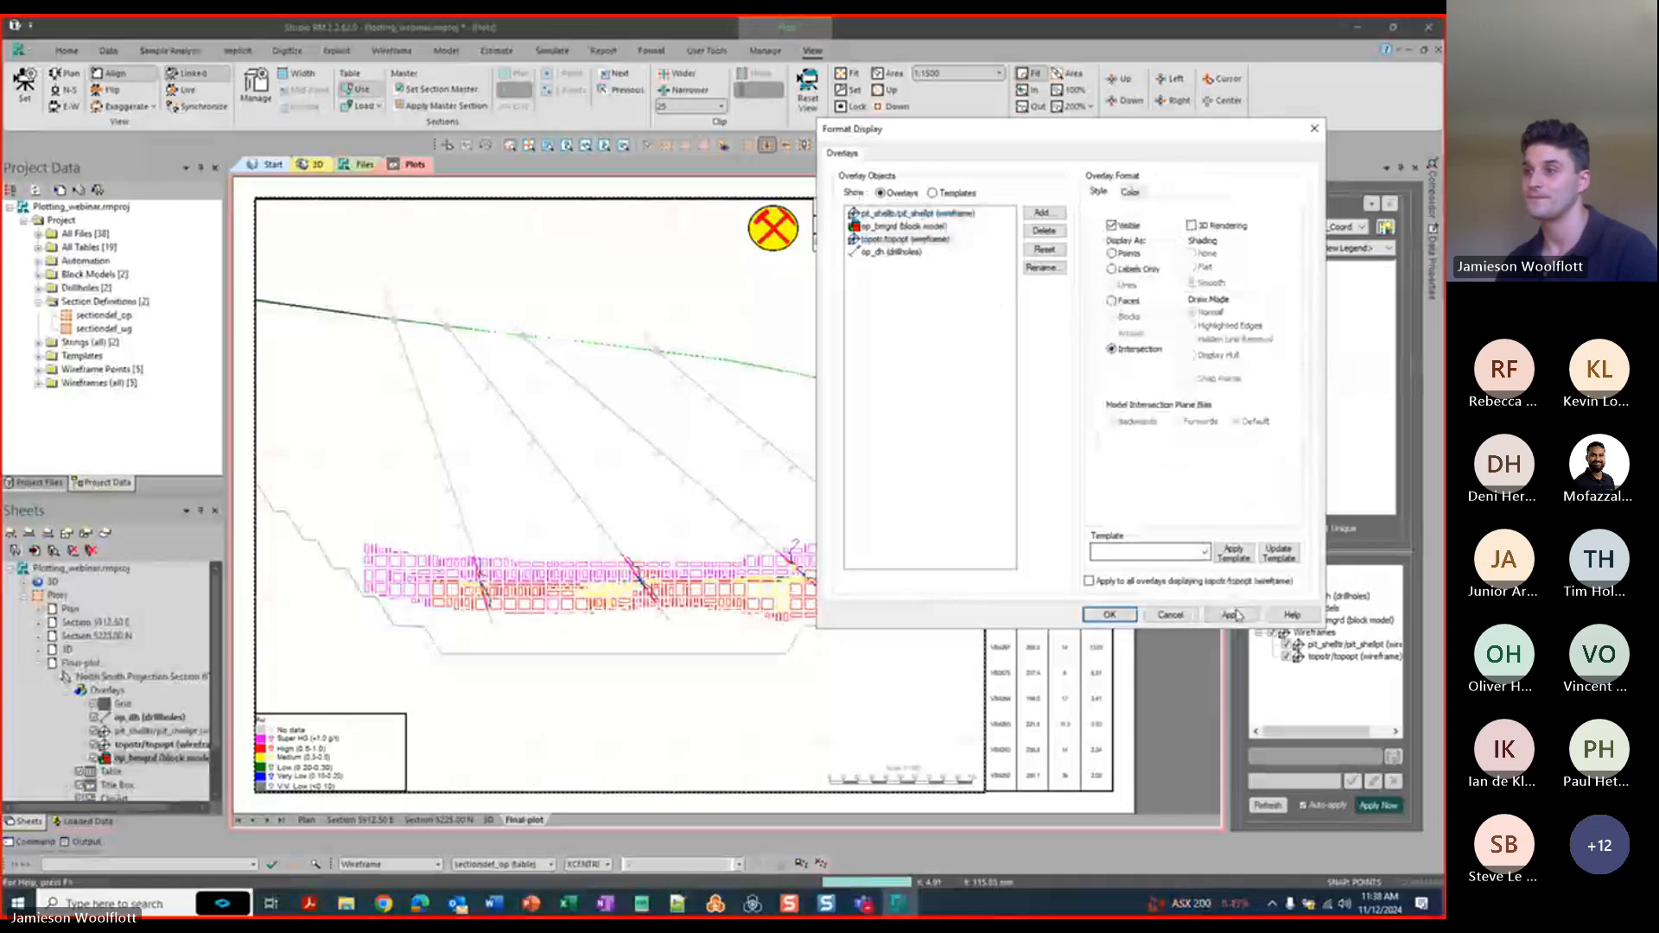
click(1234, 613)
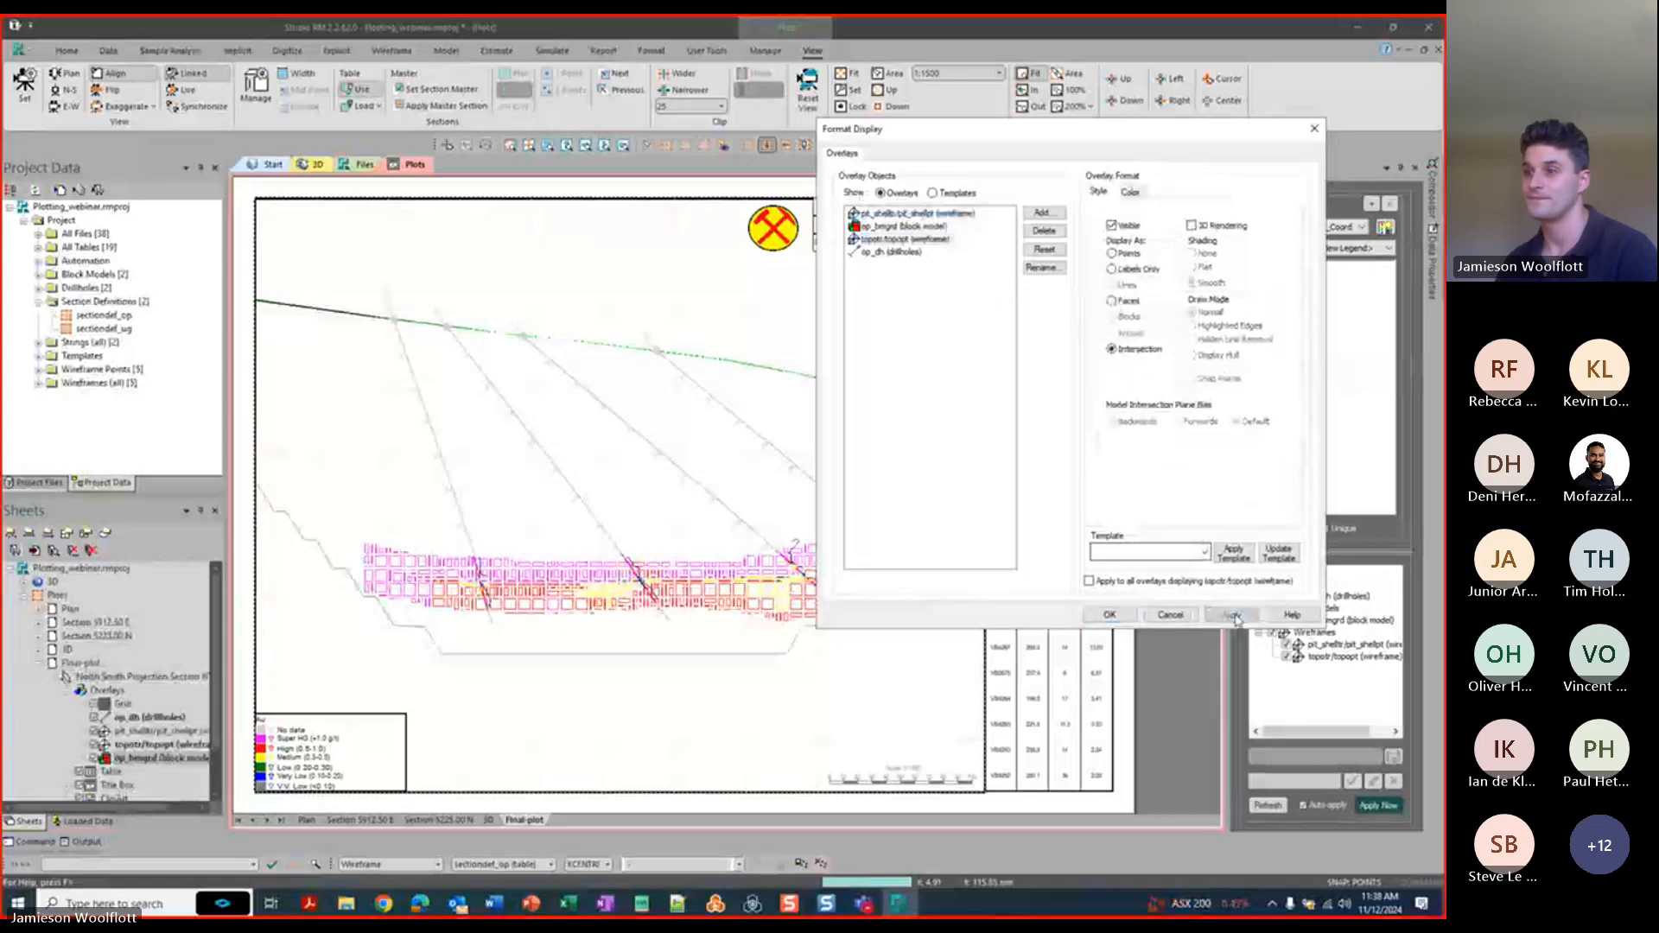
click(1110, 615)
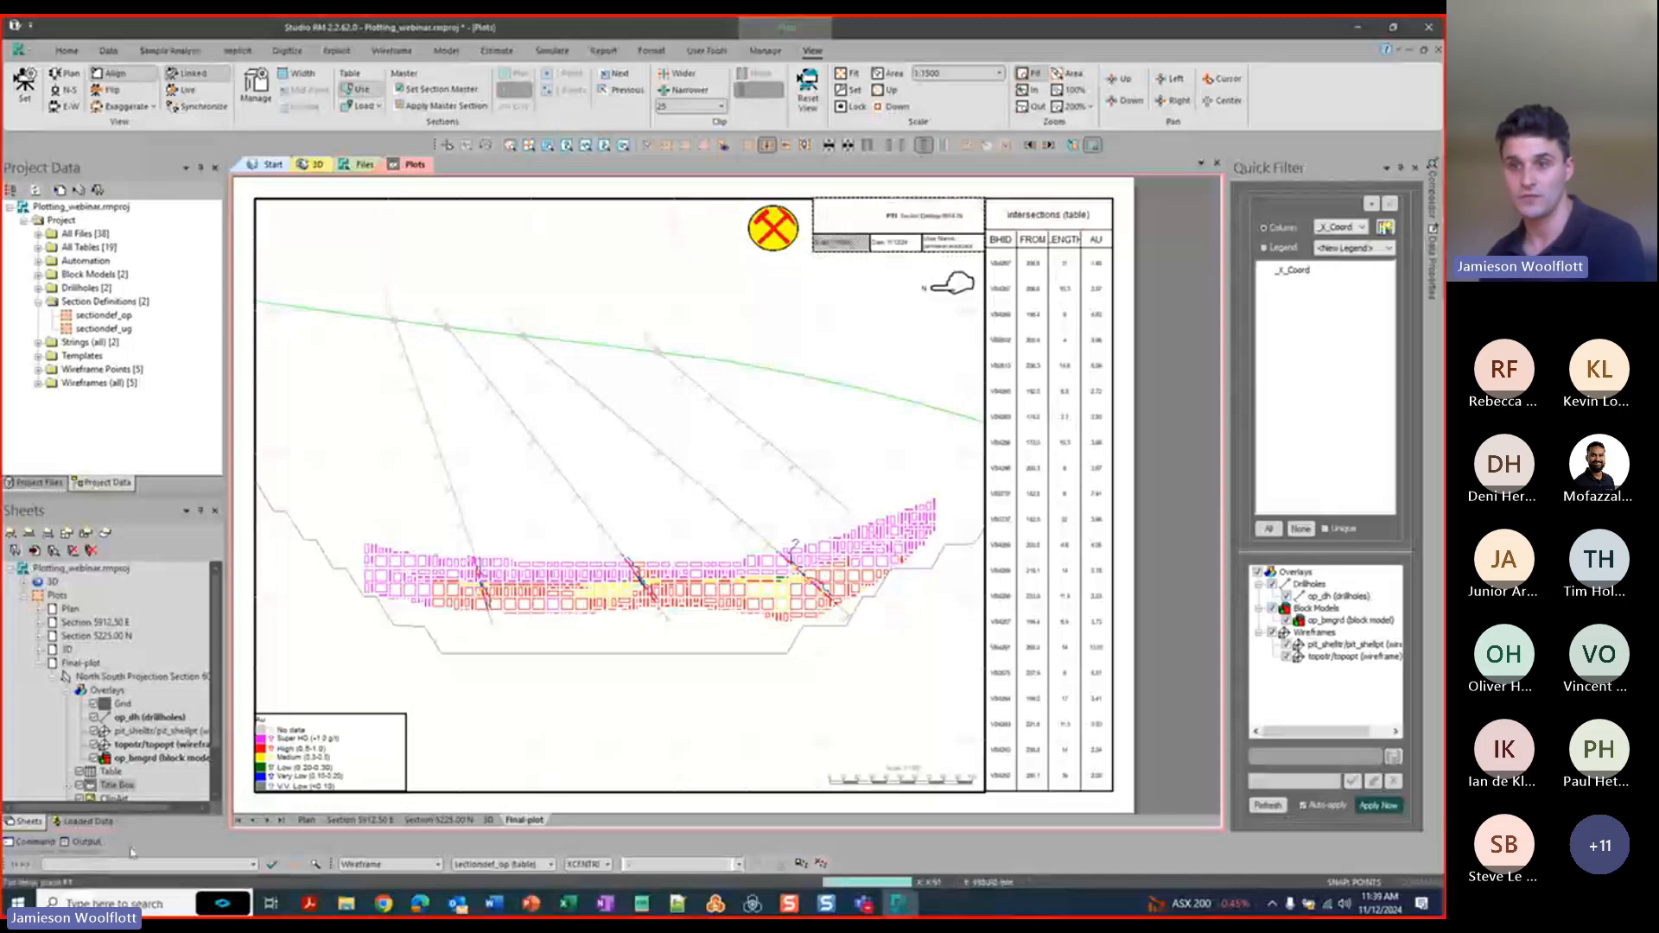
Delete the legend box from the Final-plot sheet.
click(124, 786)
scroll(124, 800, down, 2)
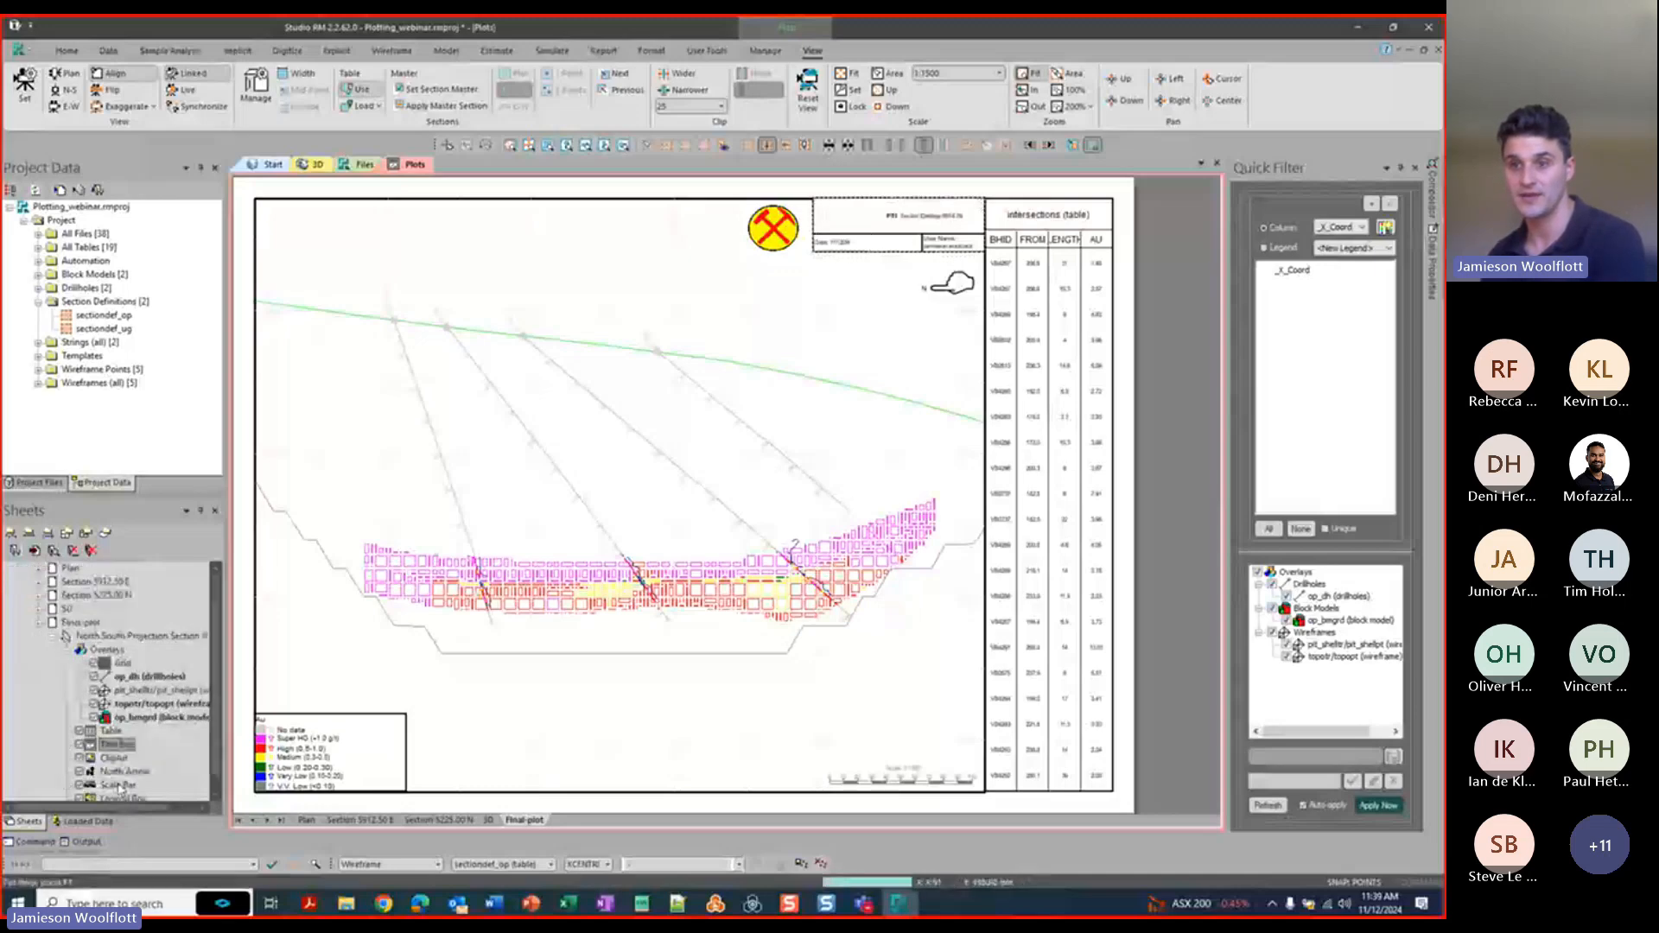
click(124, 785)
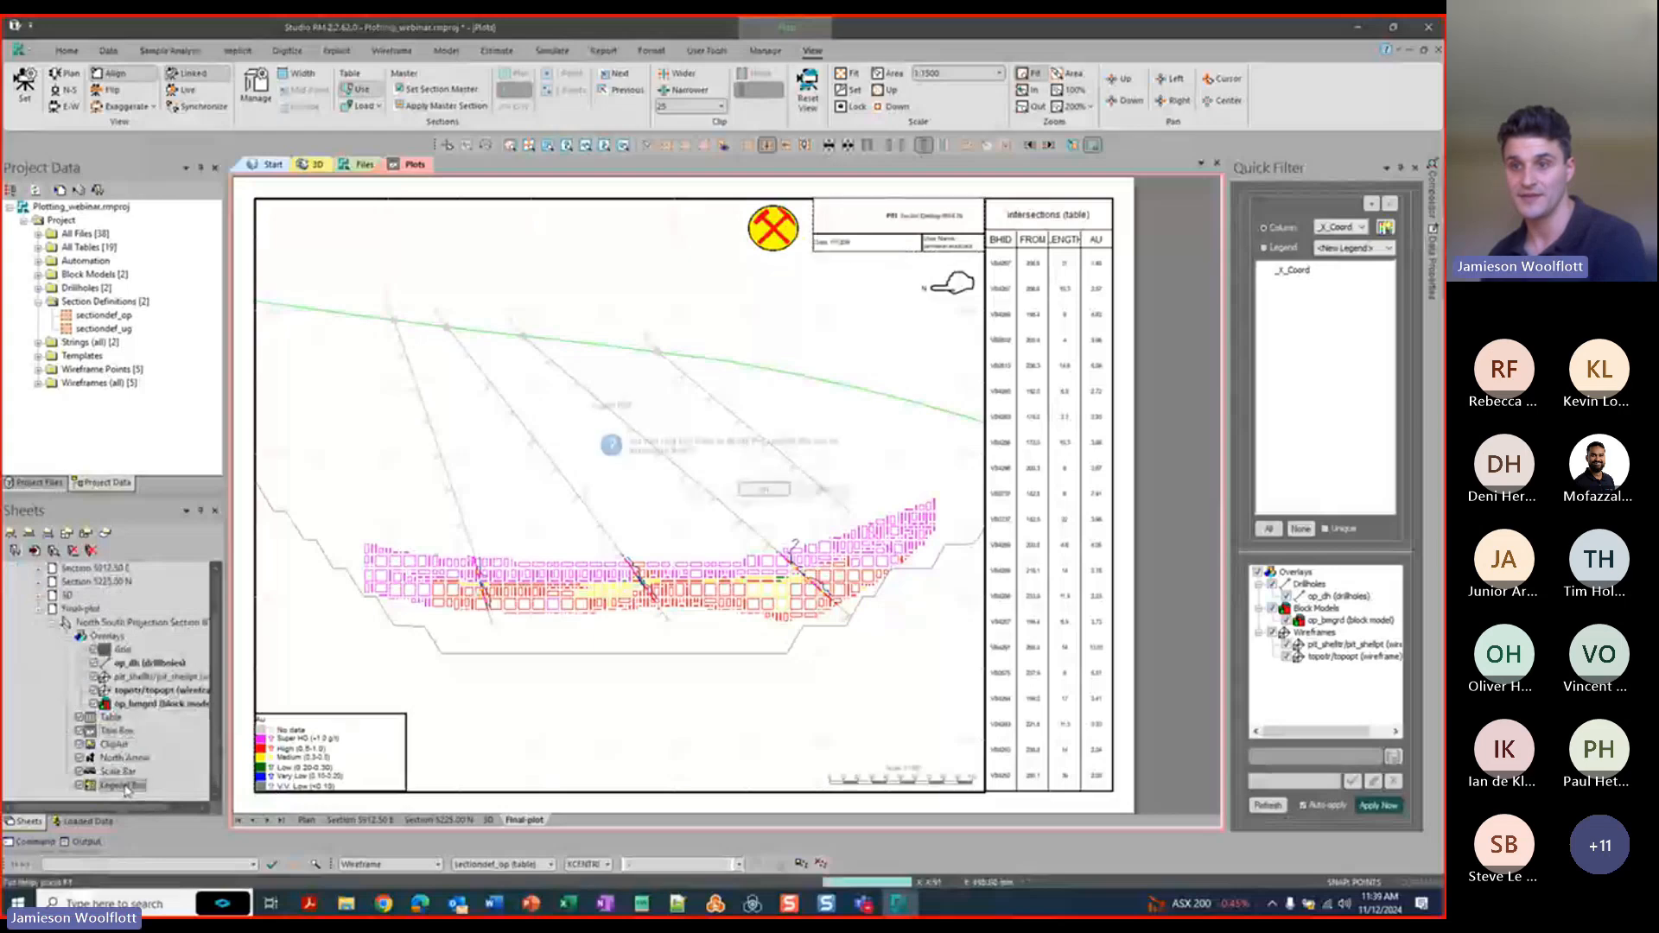
key(Delete)
click(765, 489)
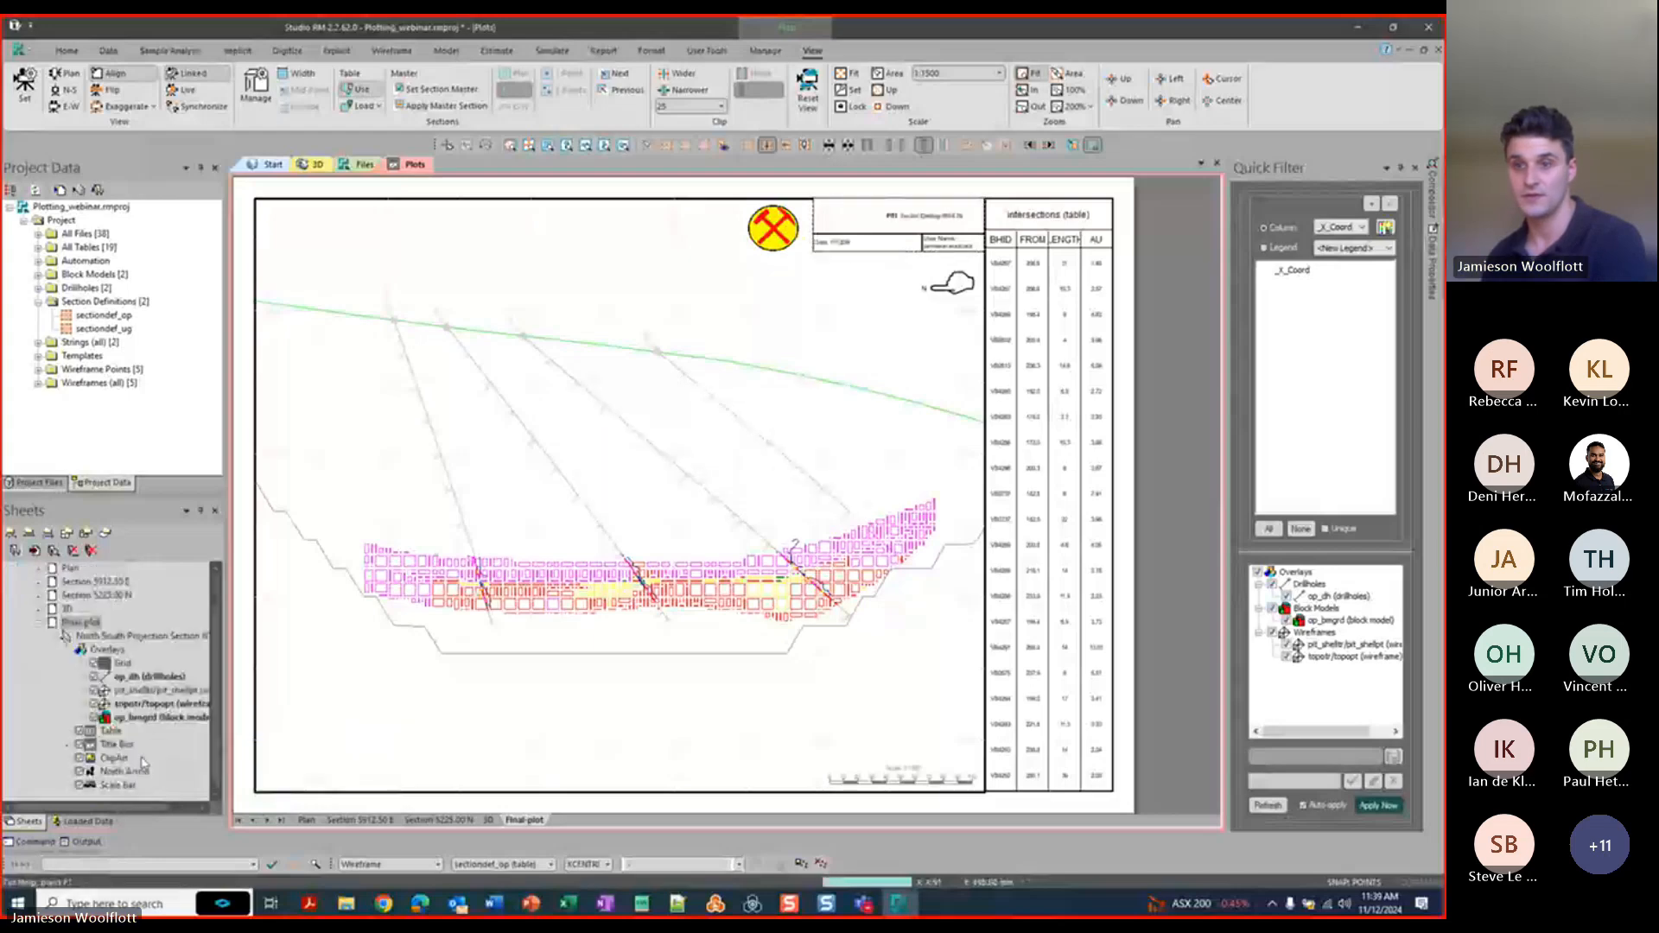
Delete the existing title box and scale bar from the Final-plot sheet.
click(117, 743)
key(Delete)
click(750, 489)
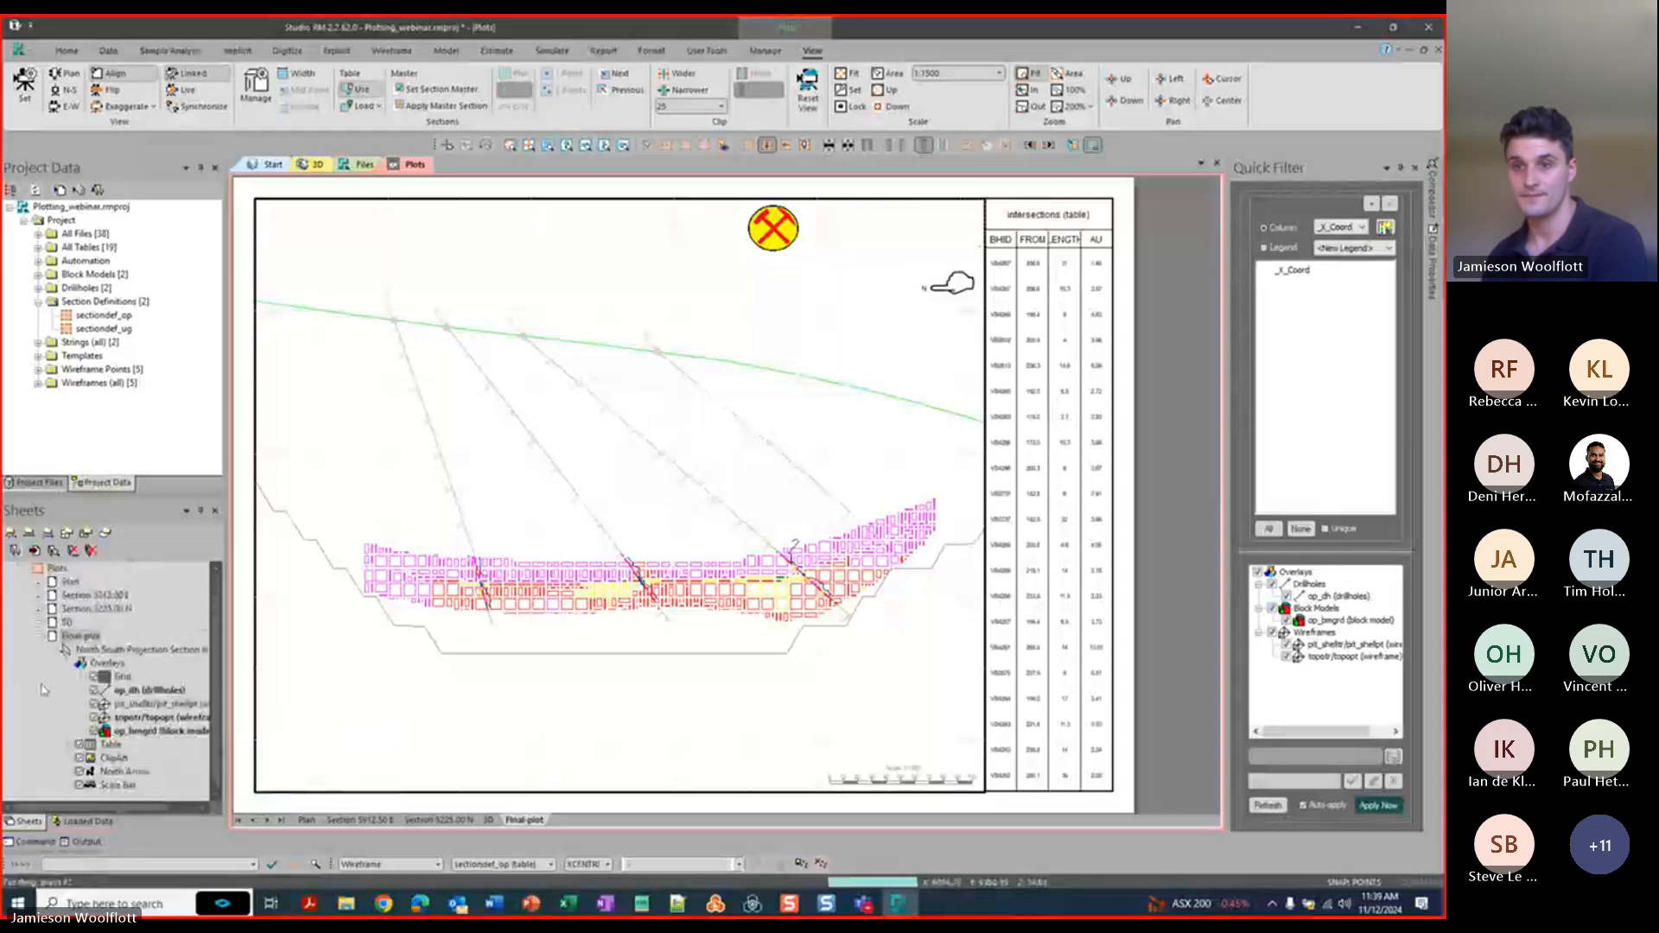
click(121, 785)
key(Delete)
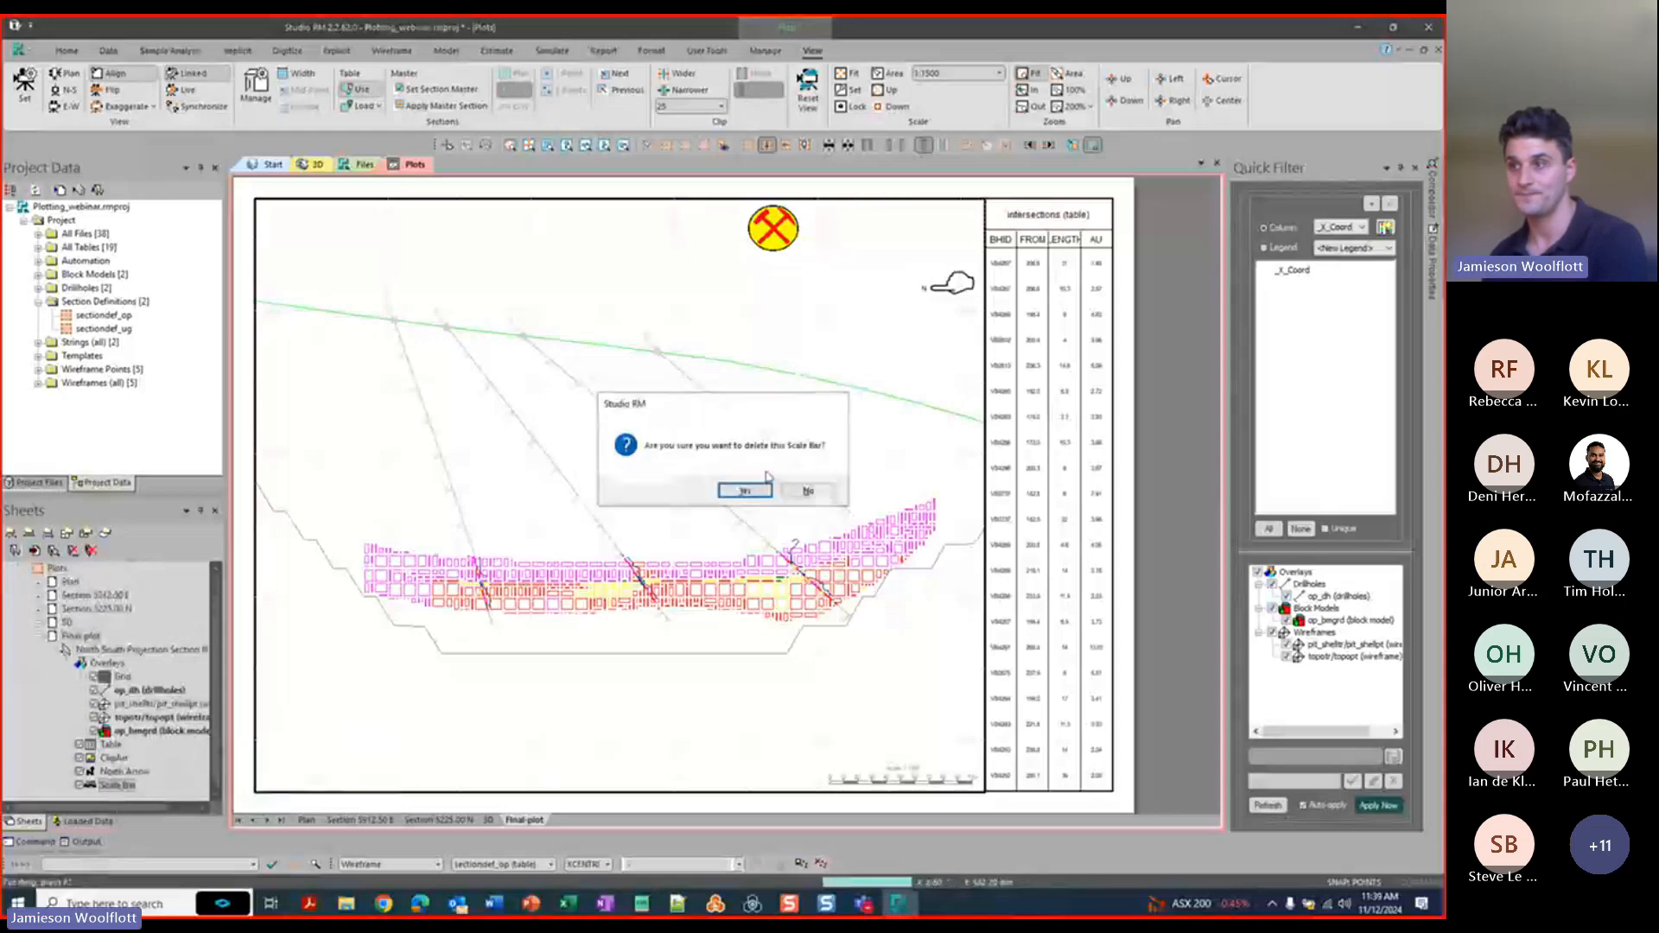
click(742, 489)
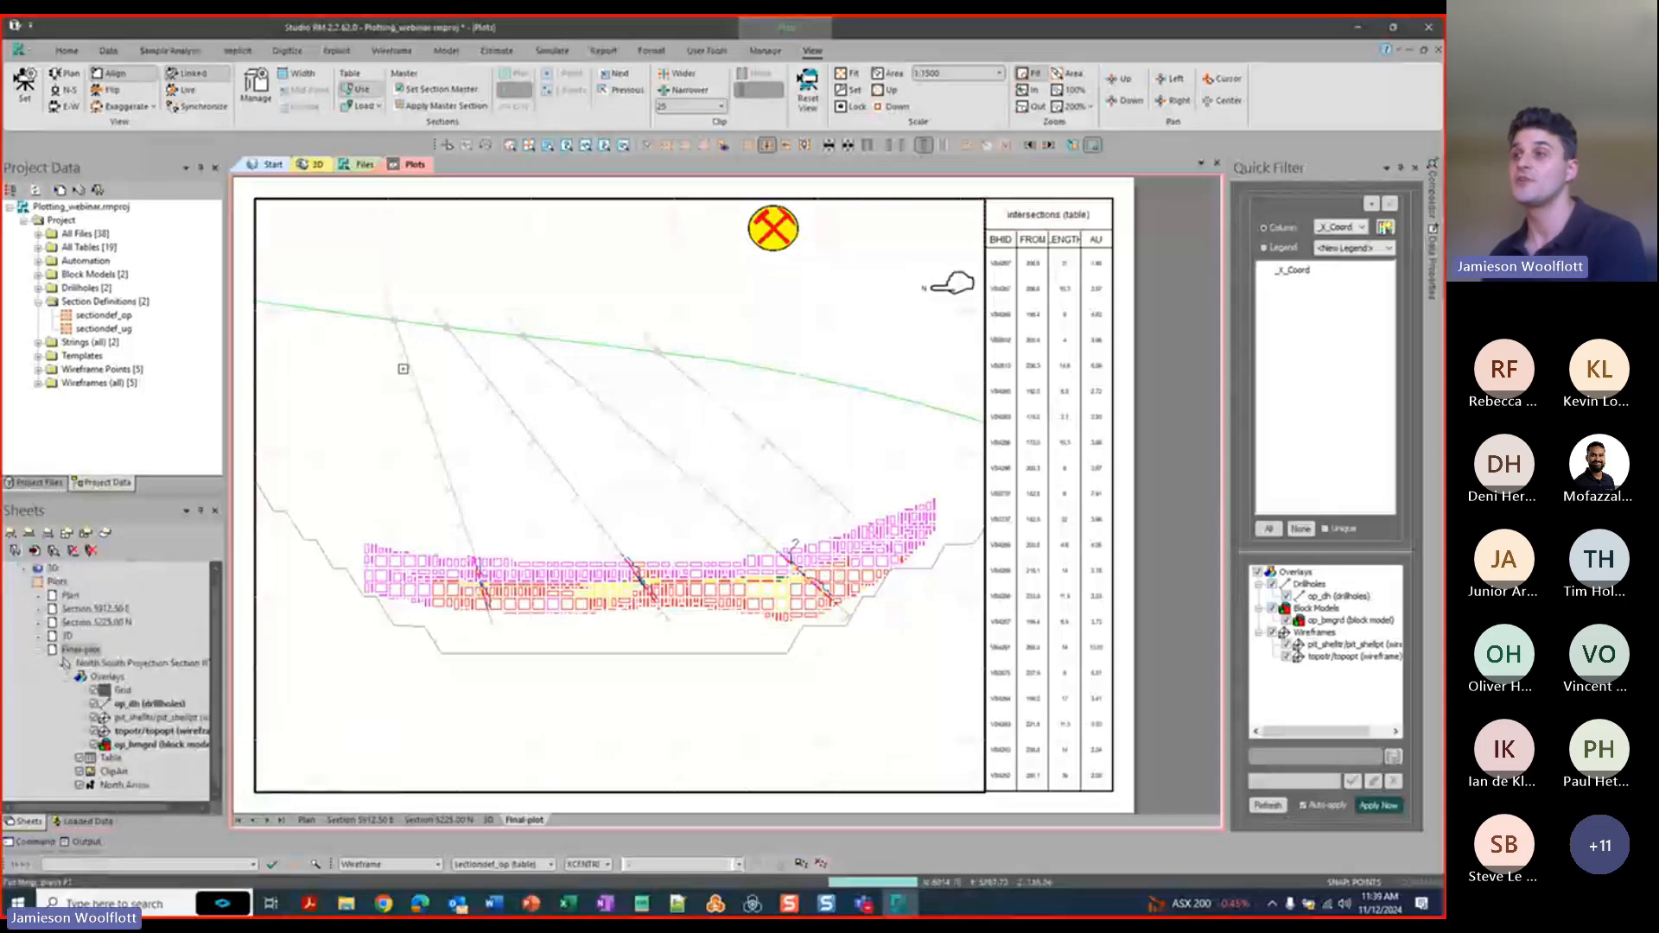
Insert a new title box with default properties and place it in the section view's upper corner beside the intersections table.
click(764, 50)
click(137, 102)
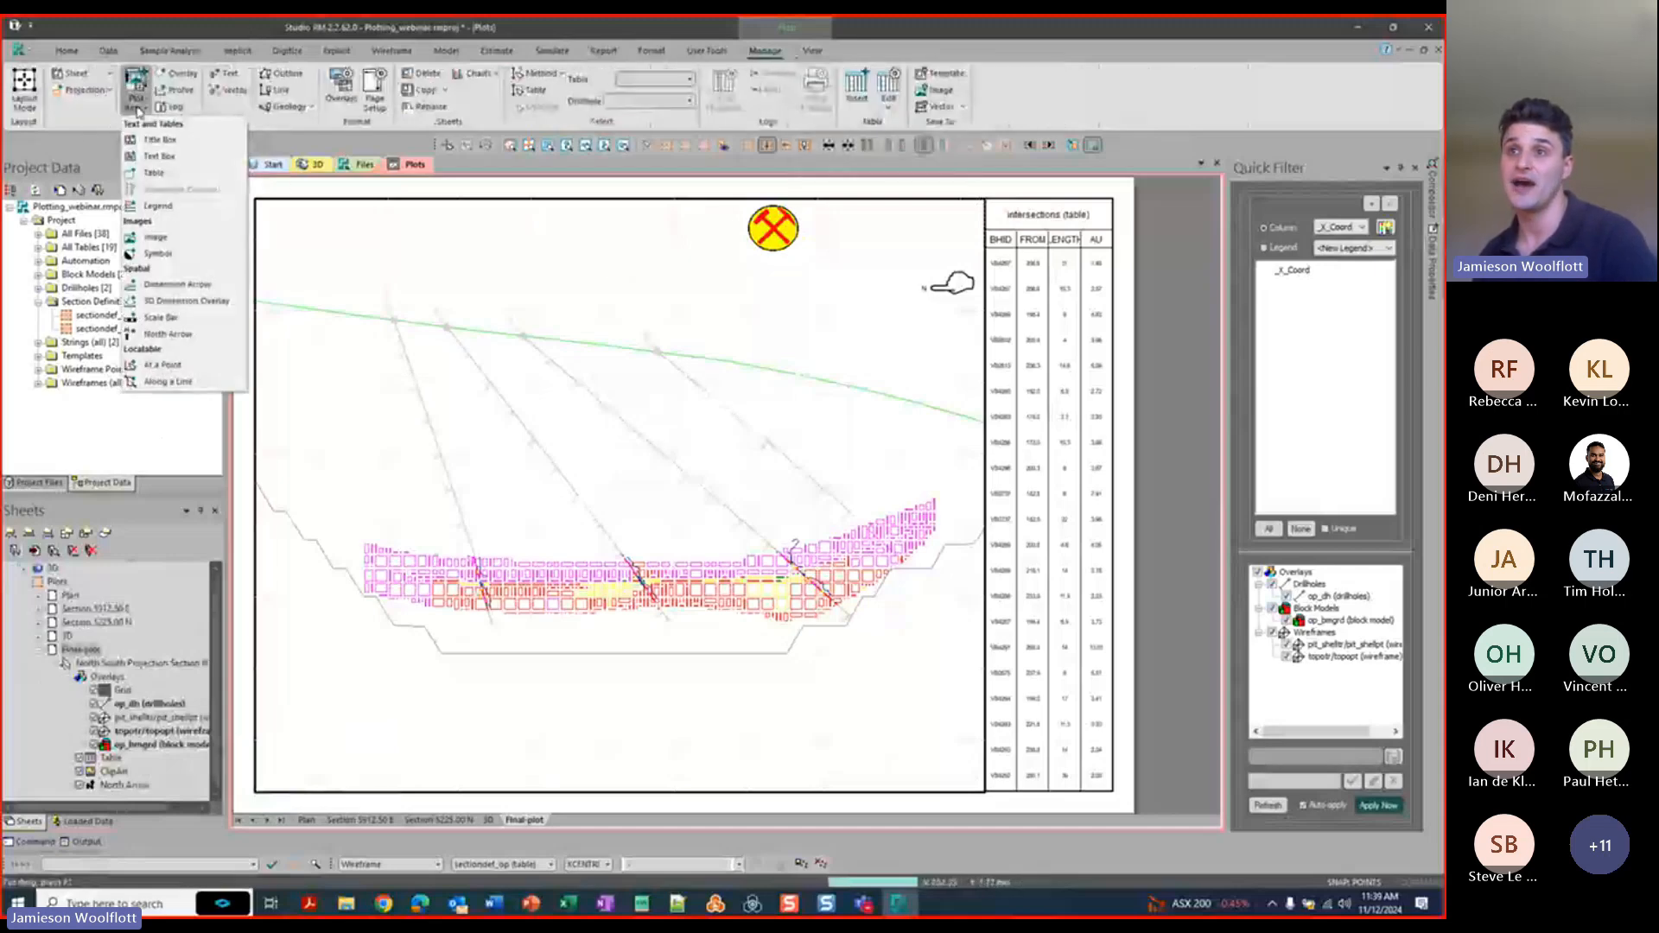
click(159, 139)
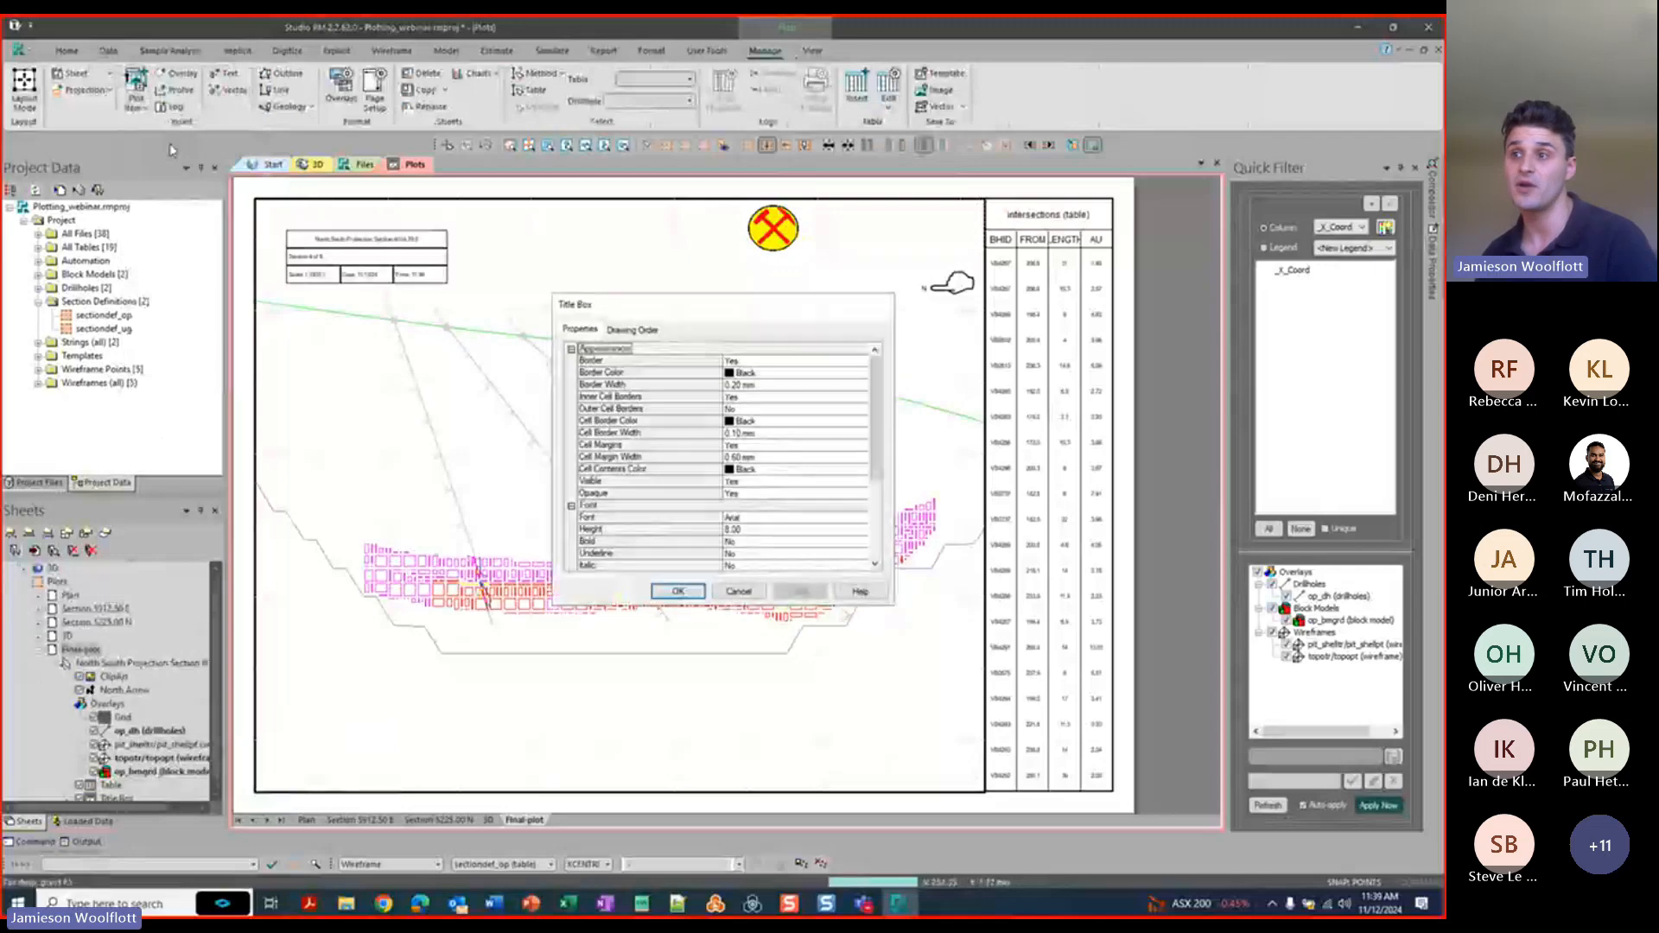
click(679, 593)
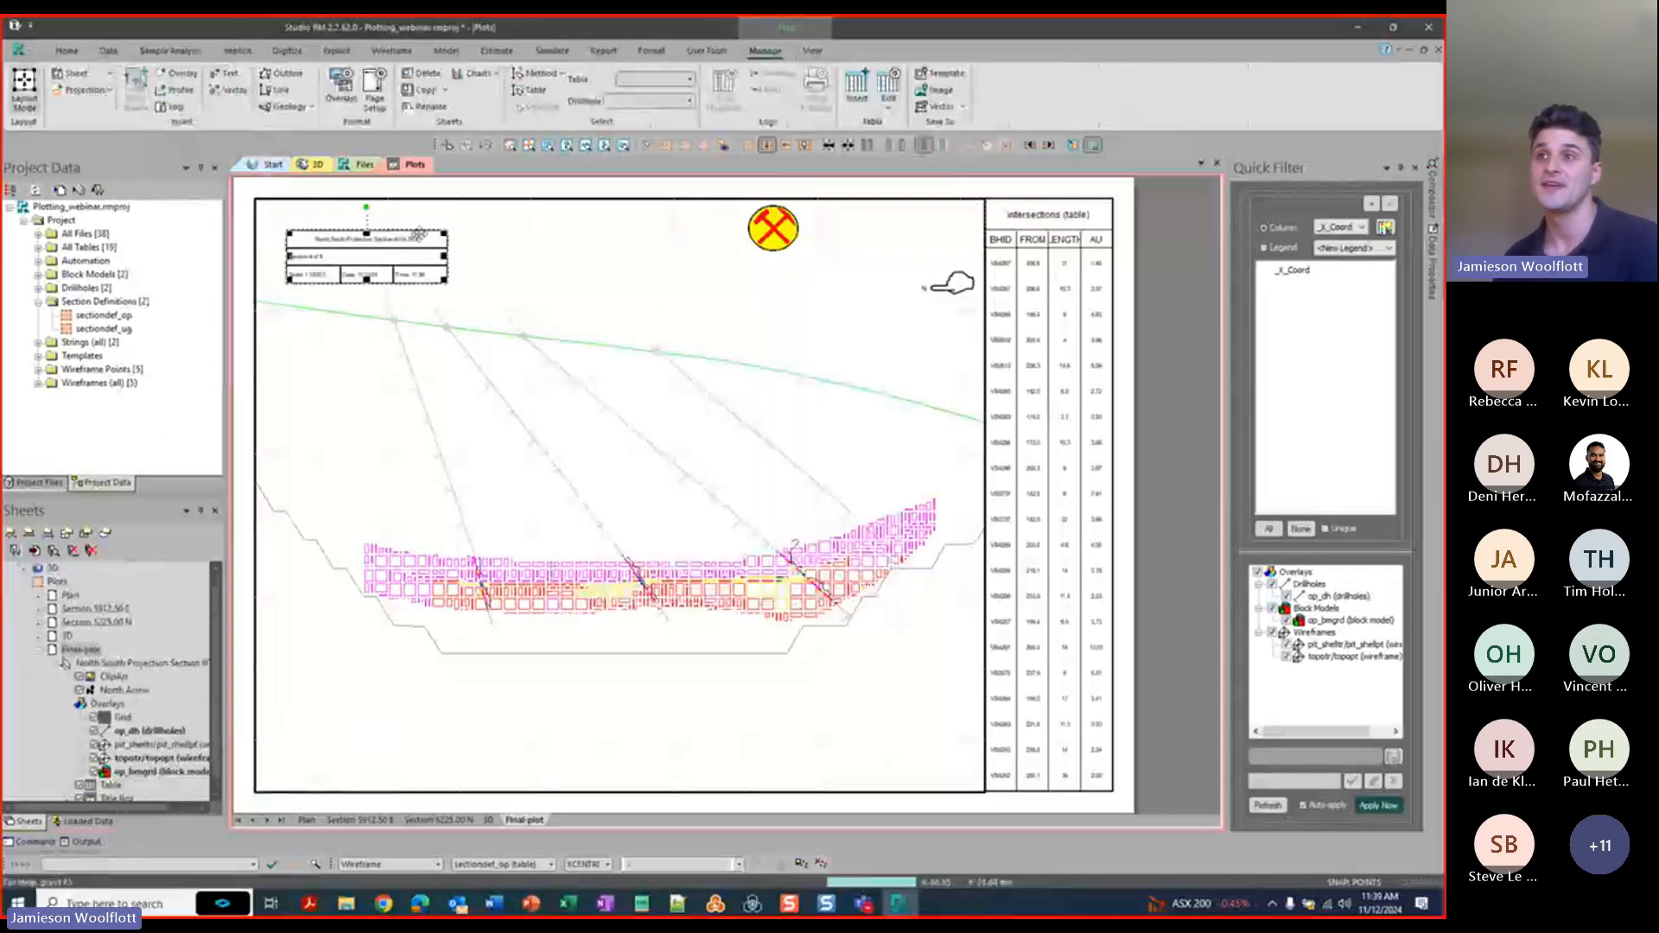
drag(426, 234, 959, 202)
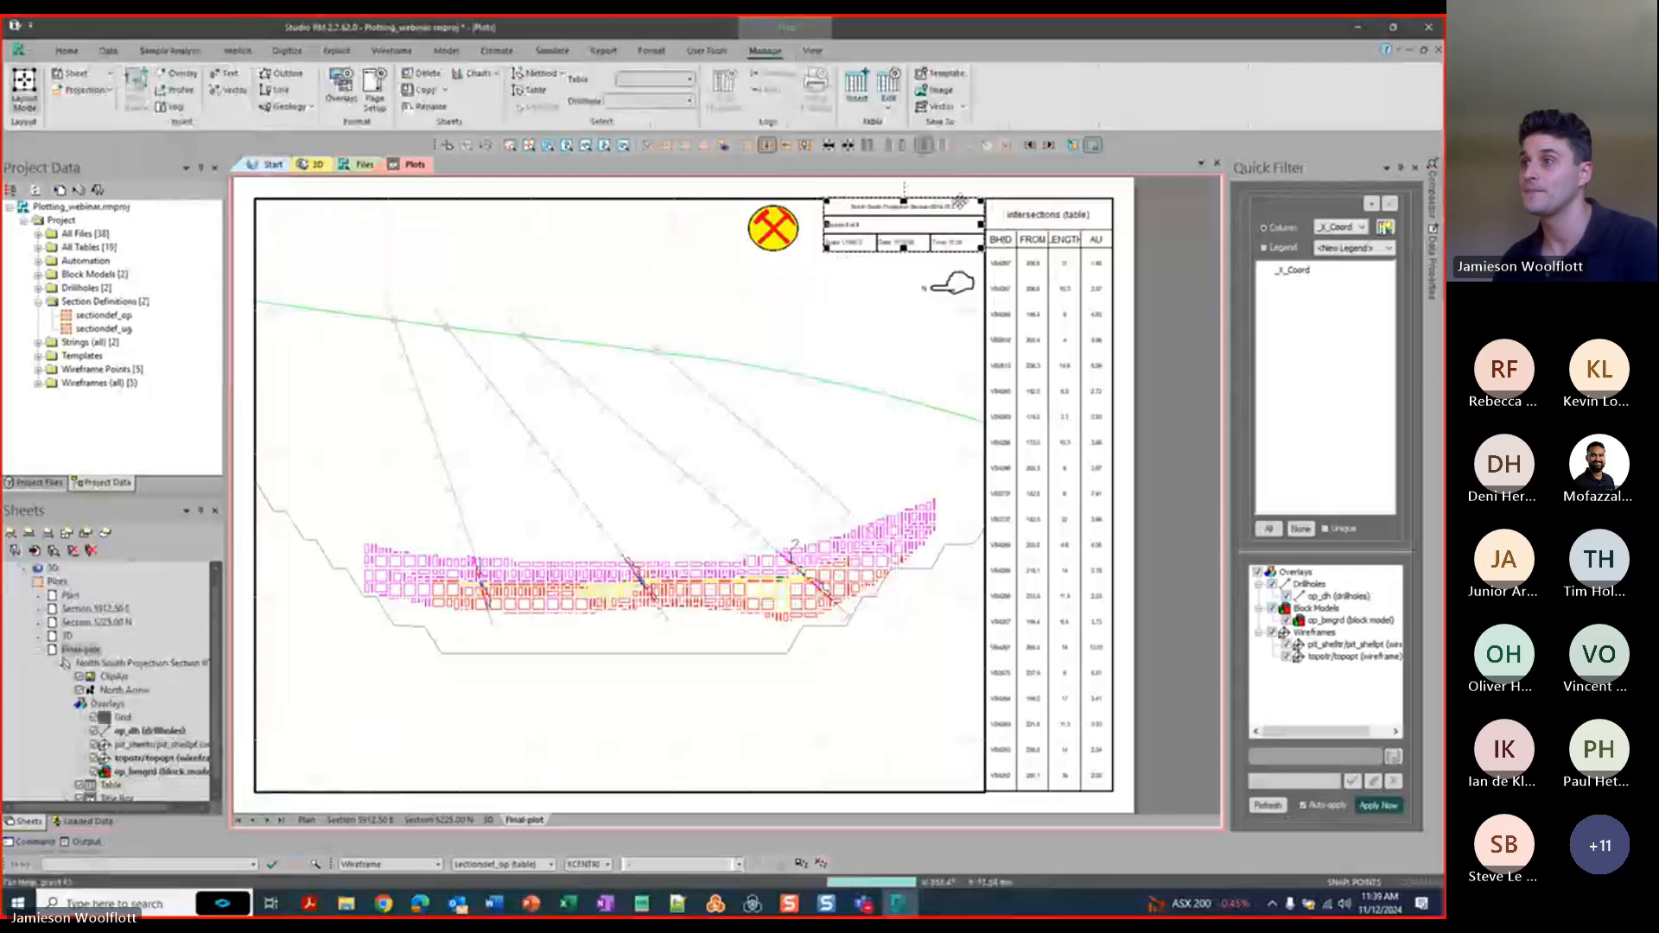
Override the default font of the title box's heading cell with Arial Bold at size 15.
click(898, 210)
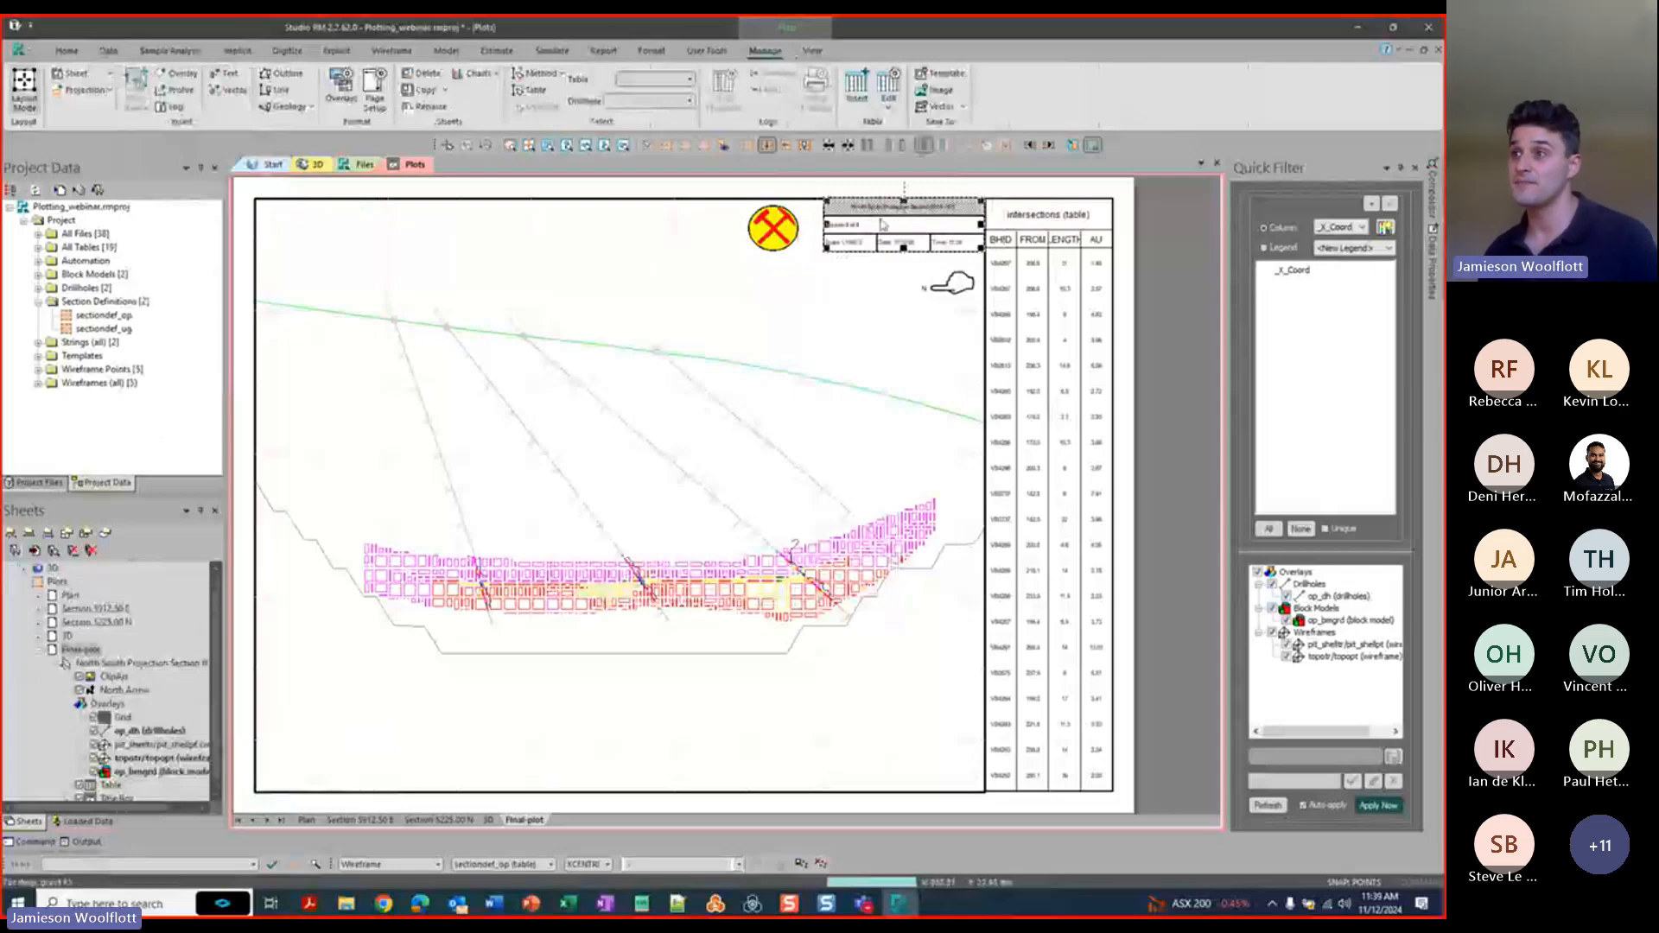
double_click(883, 216)
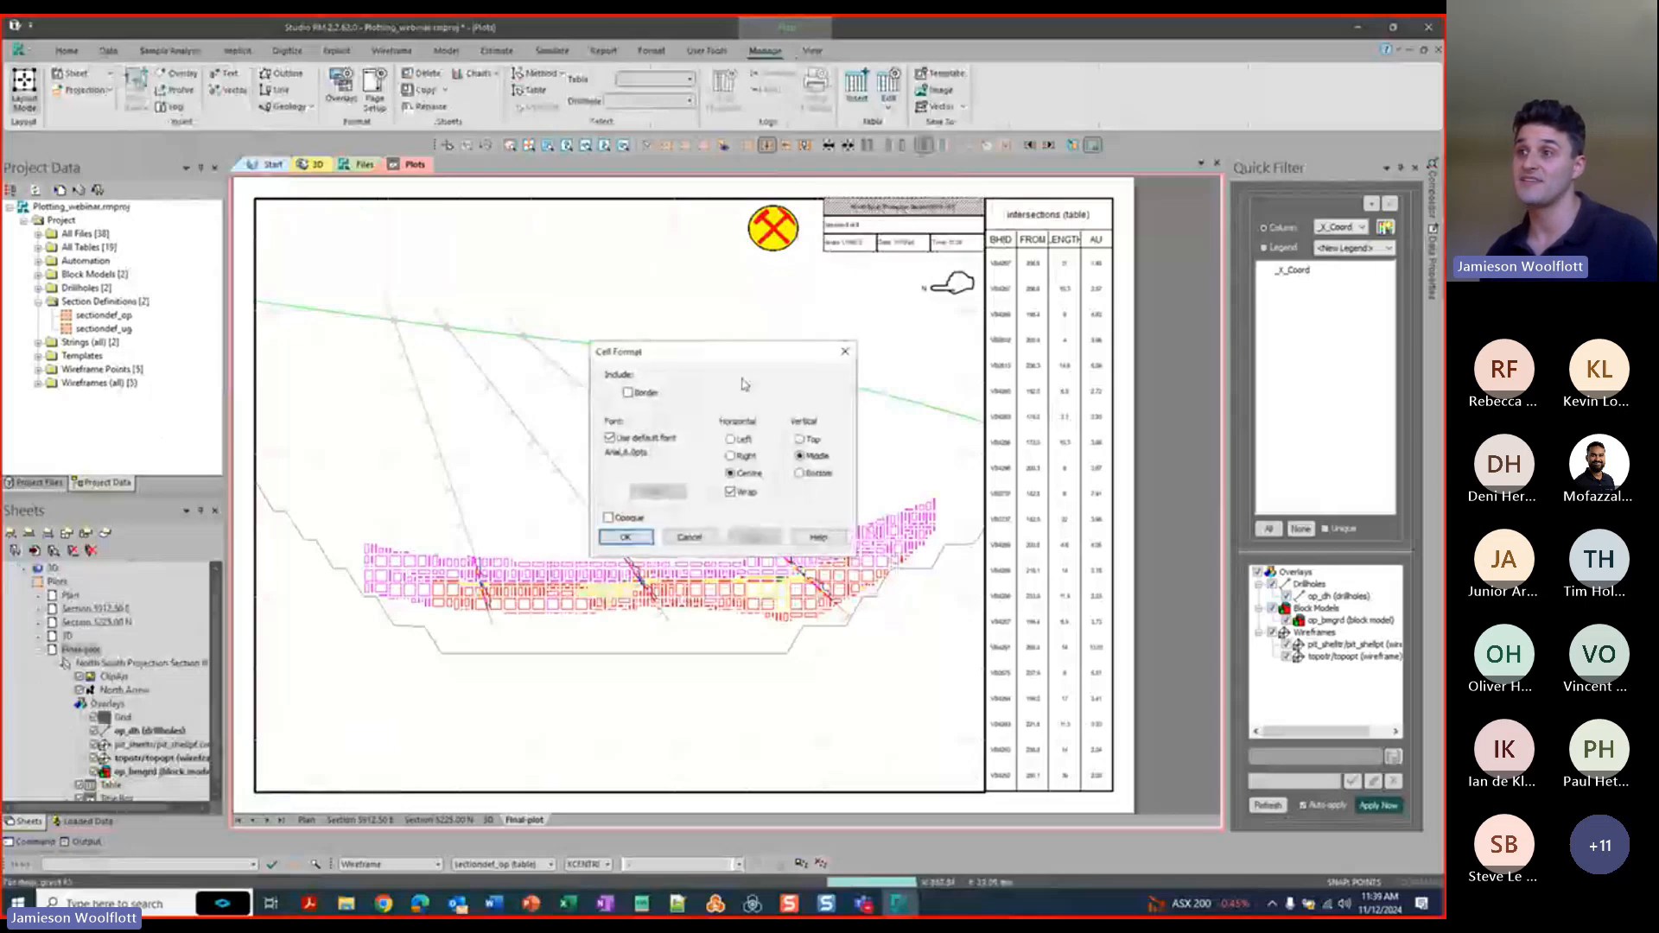
drag(737, 351, 619, 215)
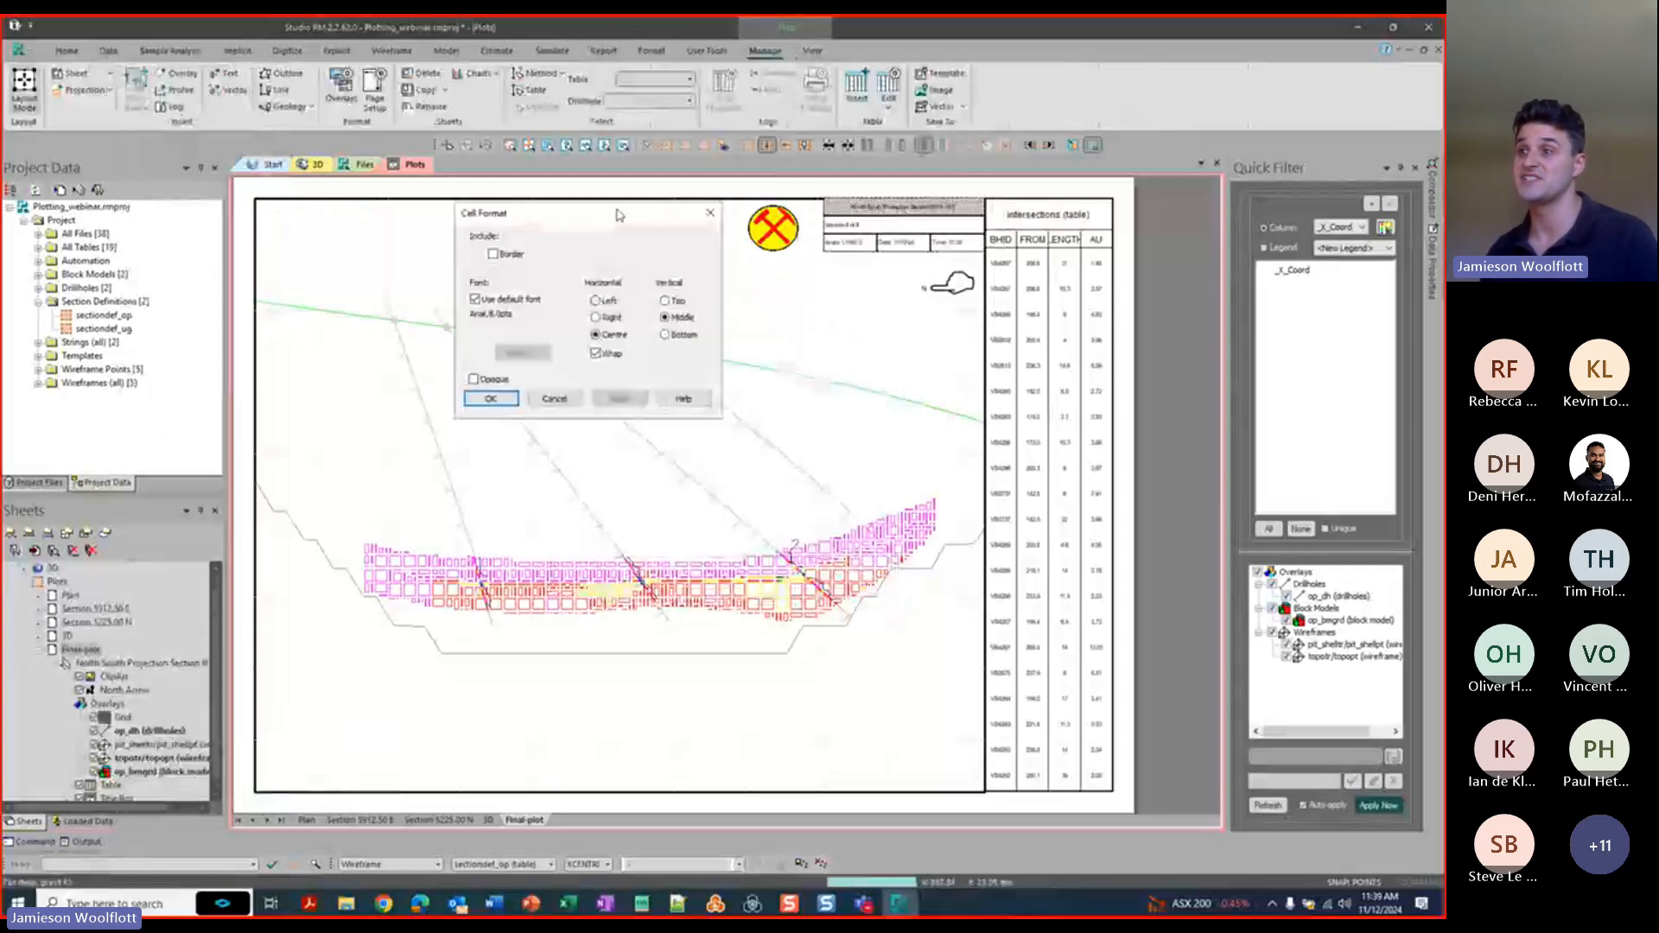
click(474, 299)
click(521, 354)
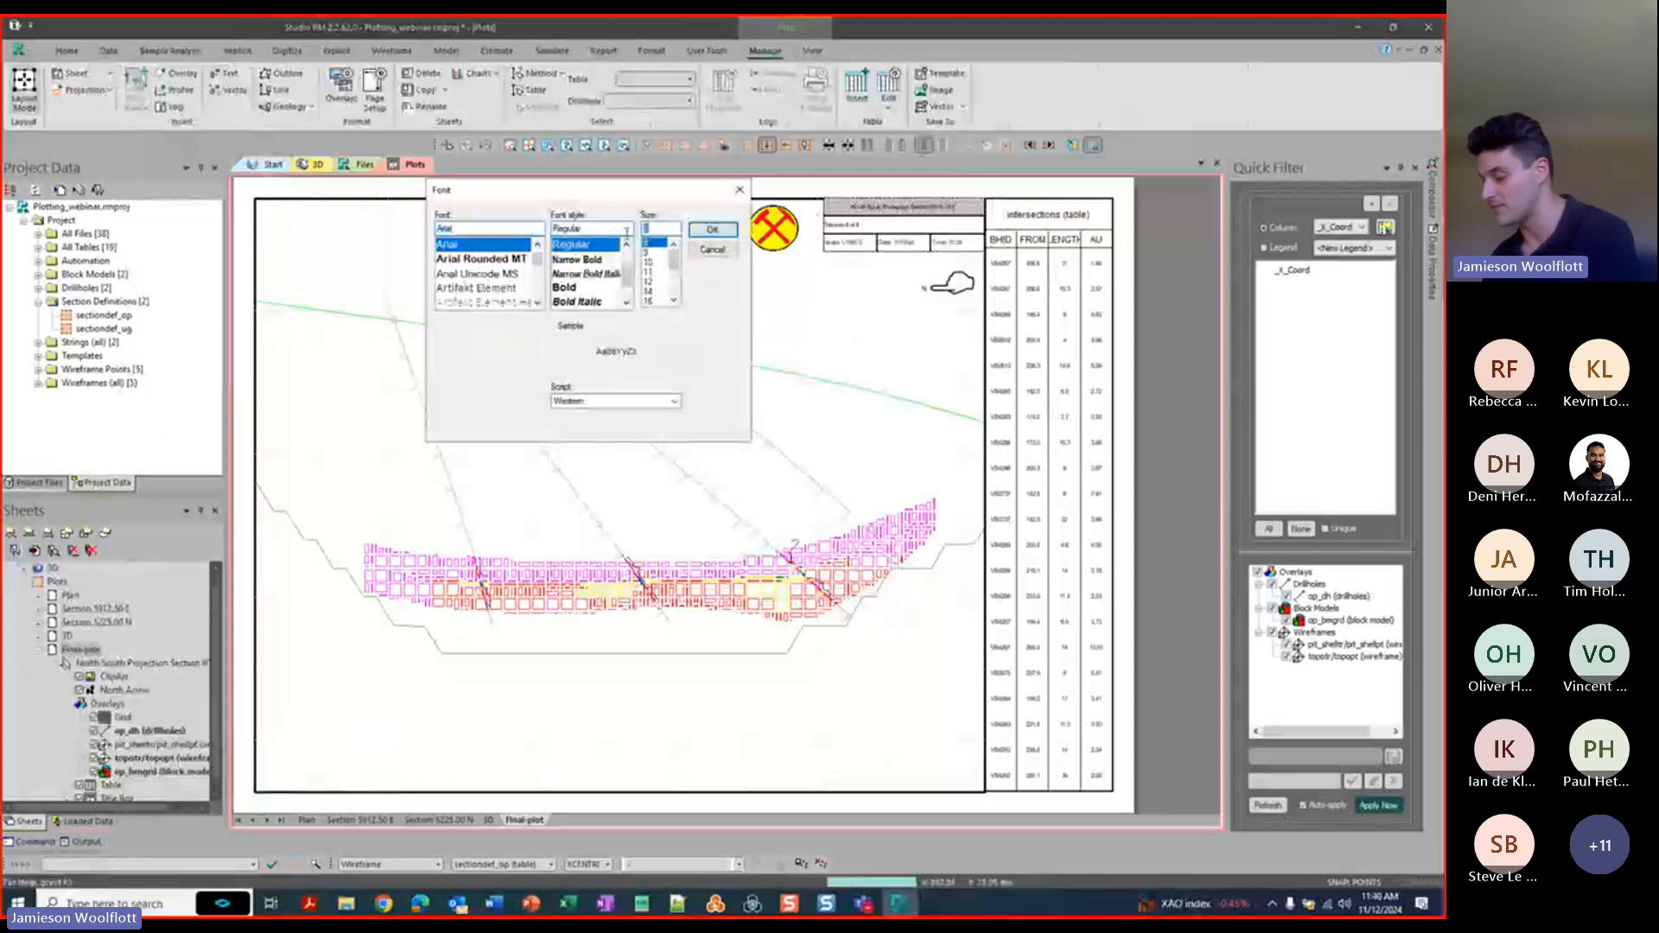
text(15)
click(566, 288)
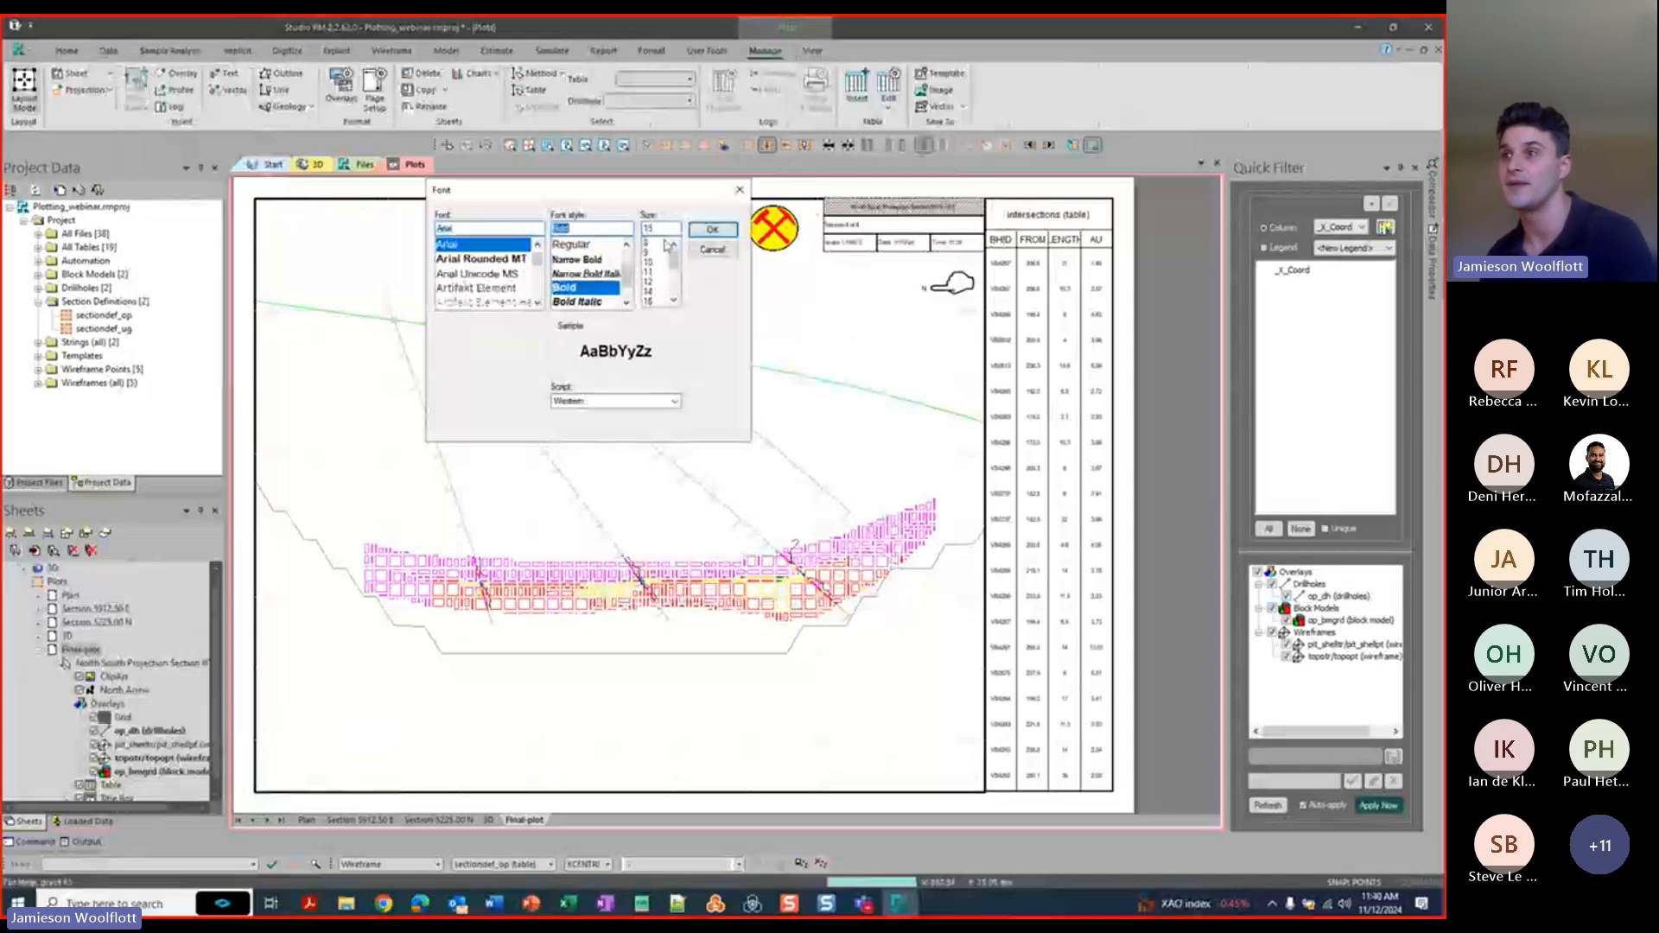
click(712, 229)
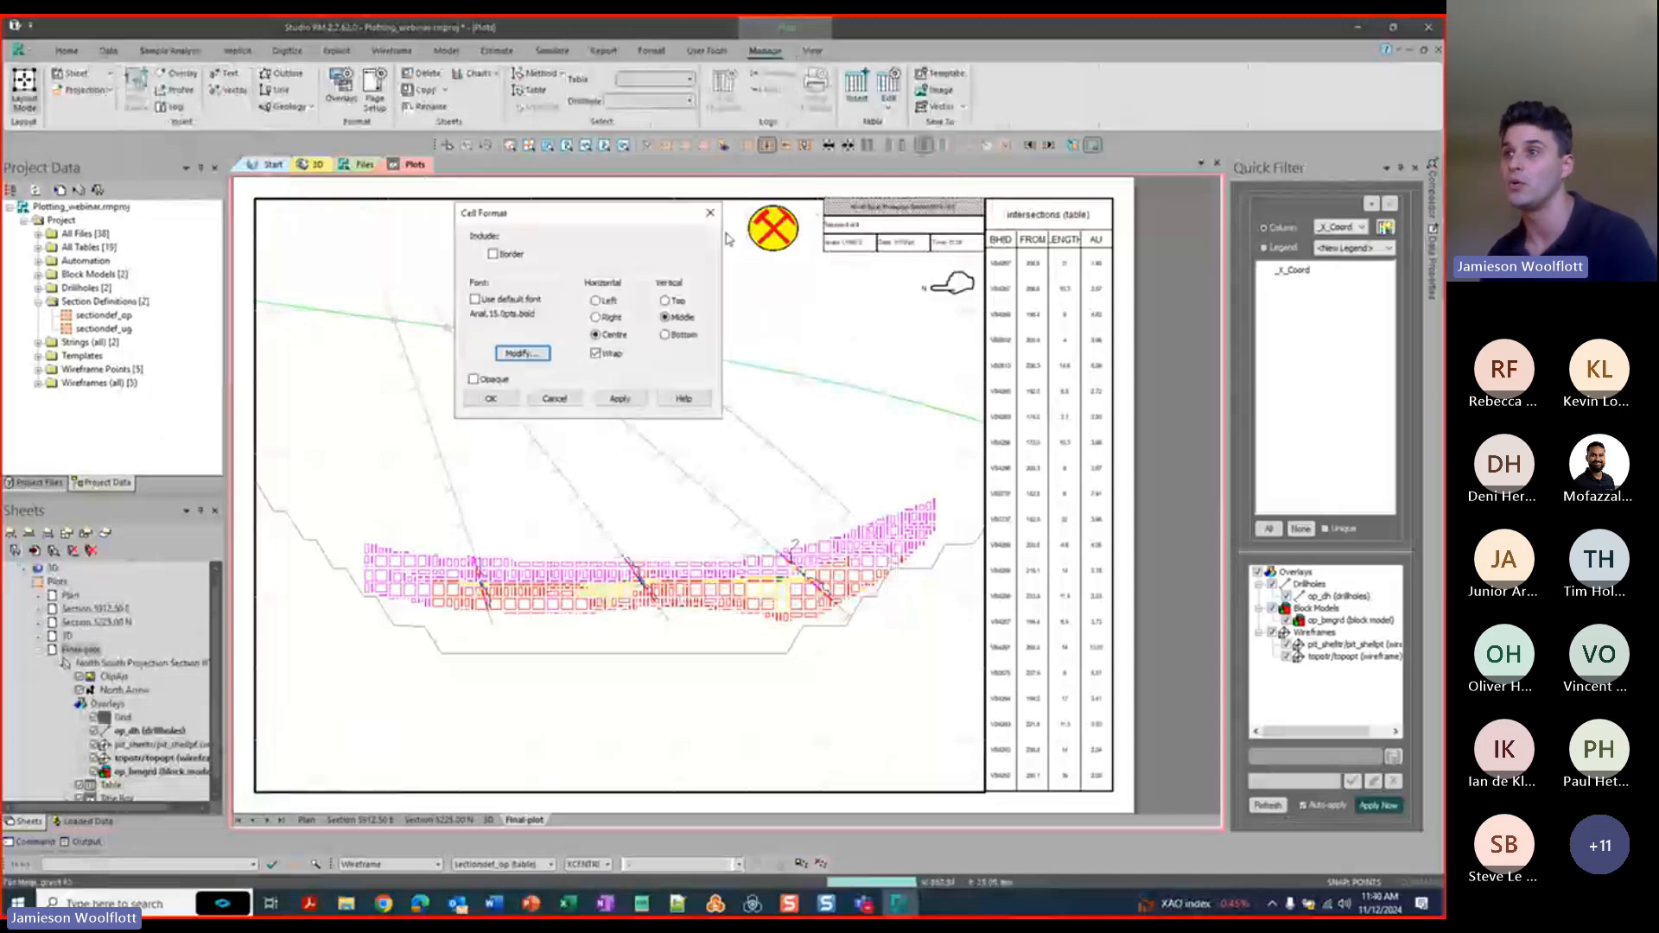
click(489, 399)
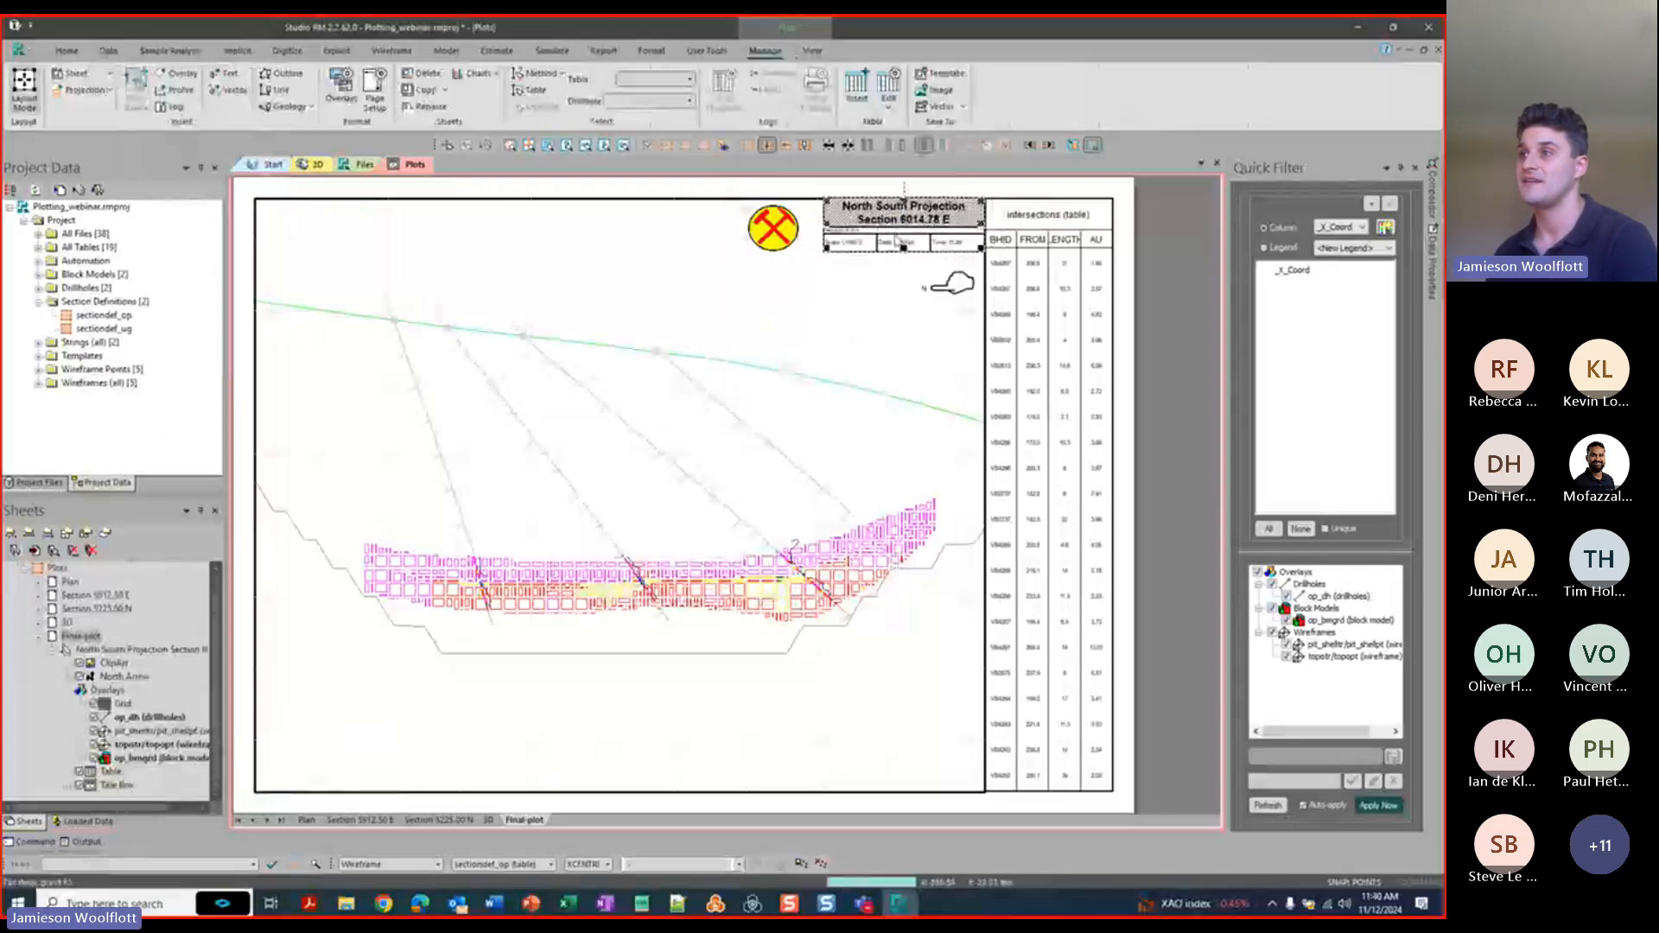
Enlarge the title box downward and move the border under the heading row up to make the second row taller.
click(897, 239)
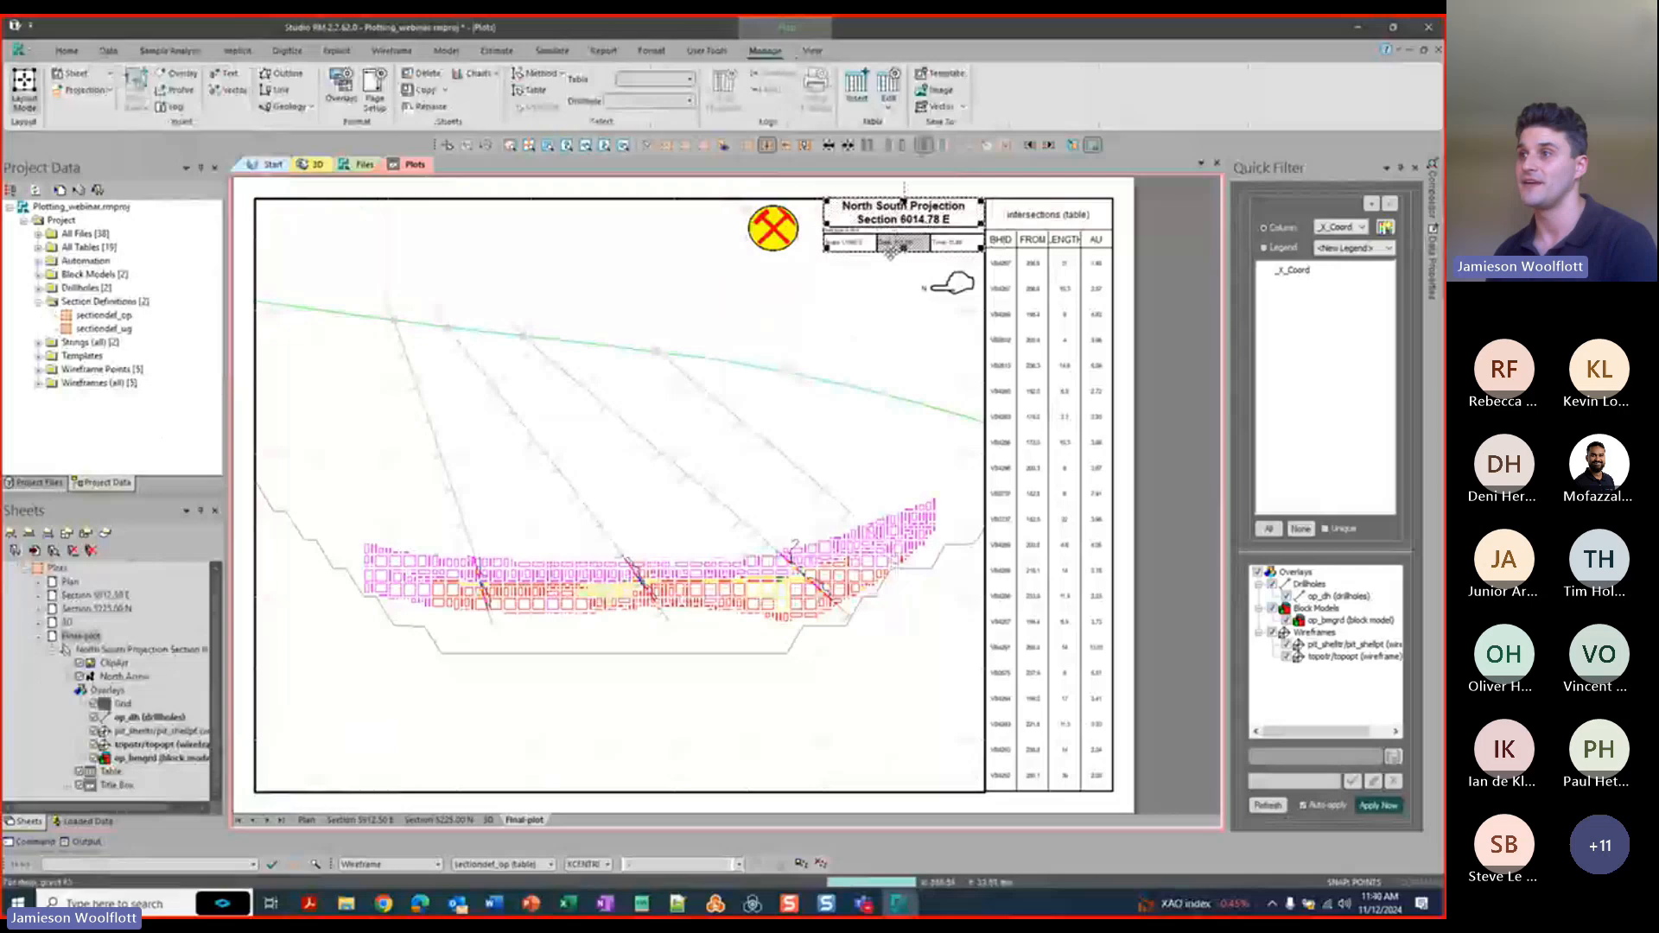
drag(903, 249, 904, 273)
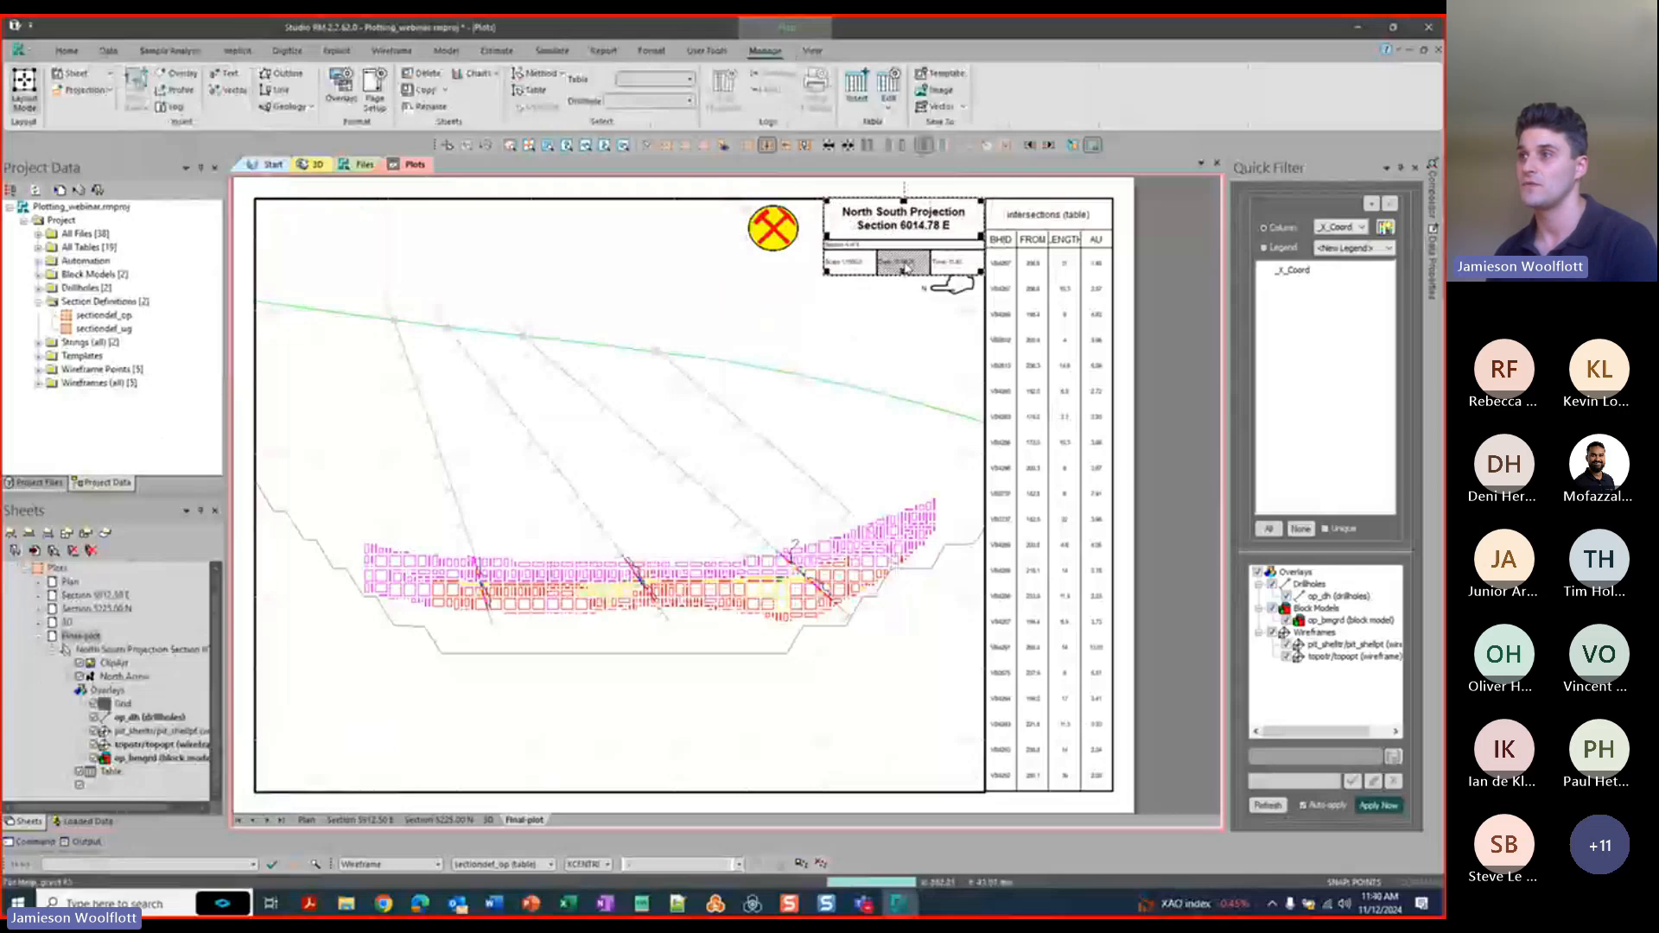
click(909, 244)
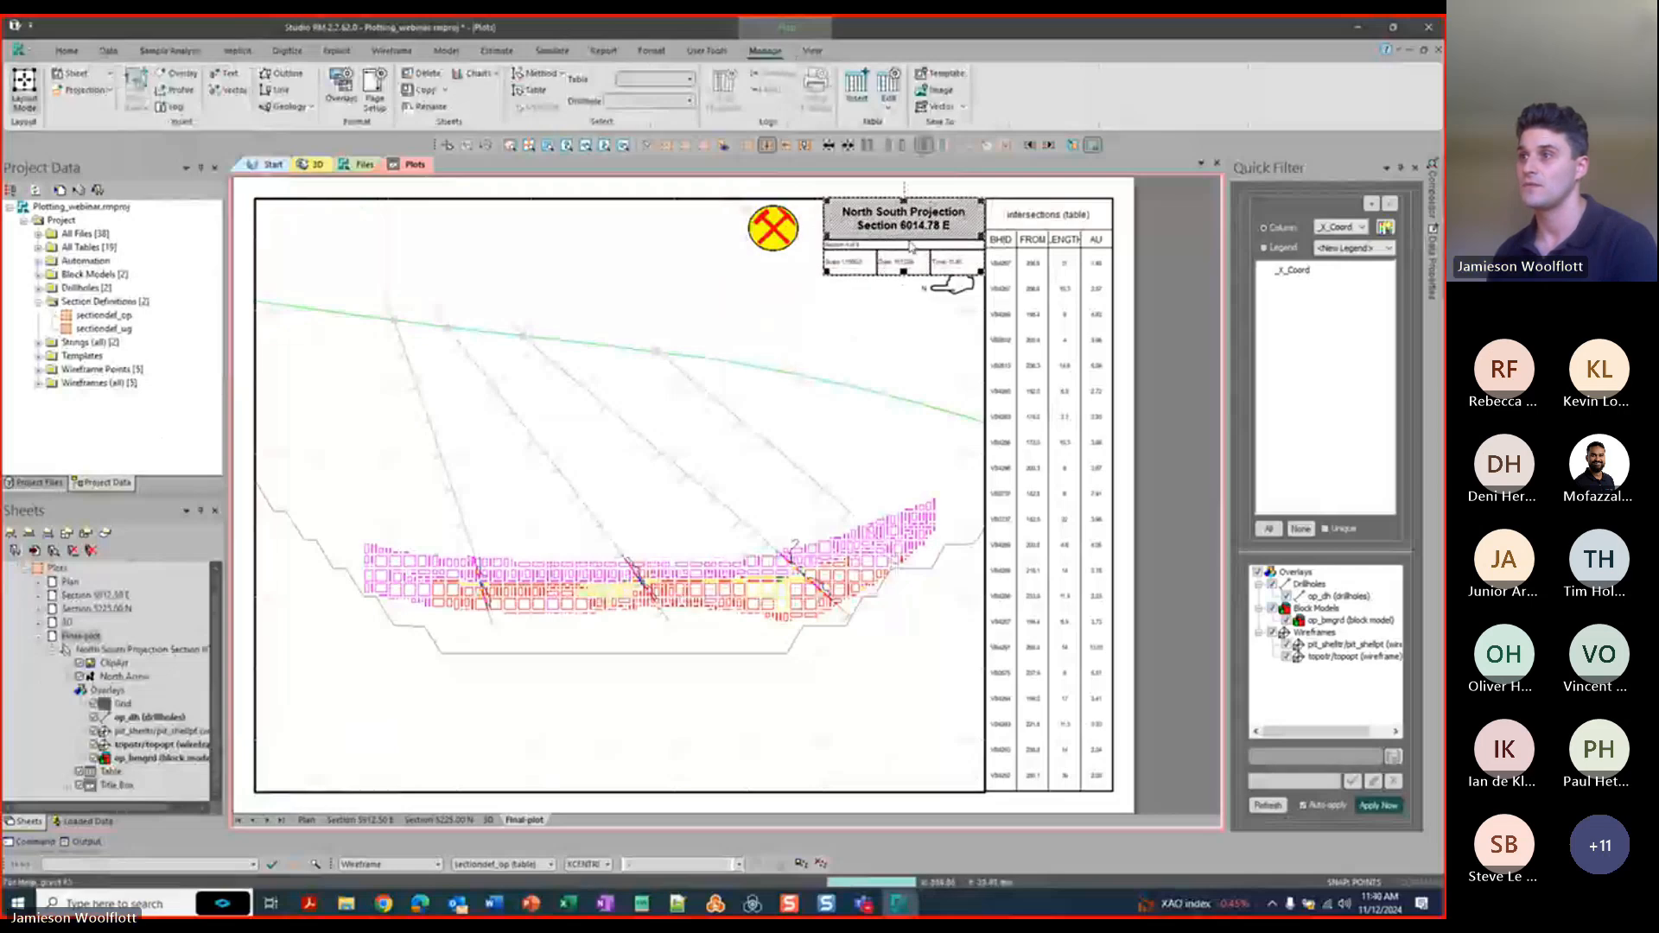
drag(910, 241, 913, 231)
click(888, 352)
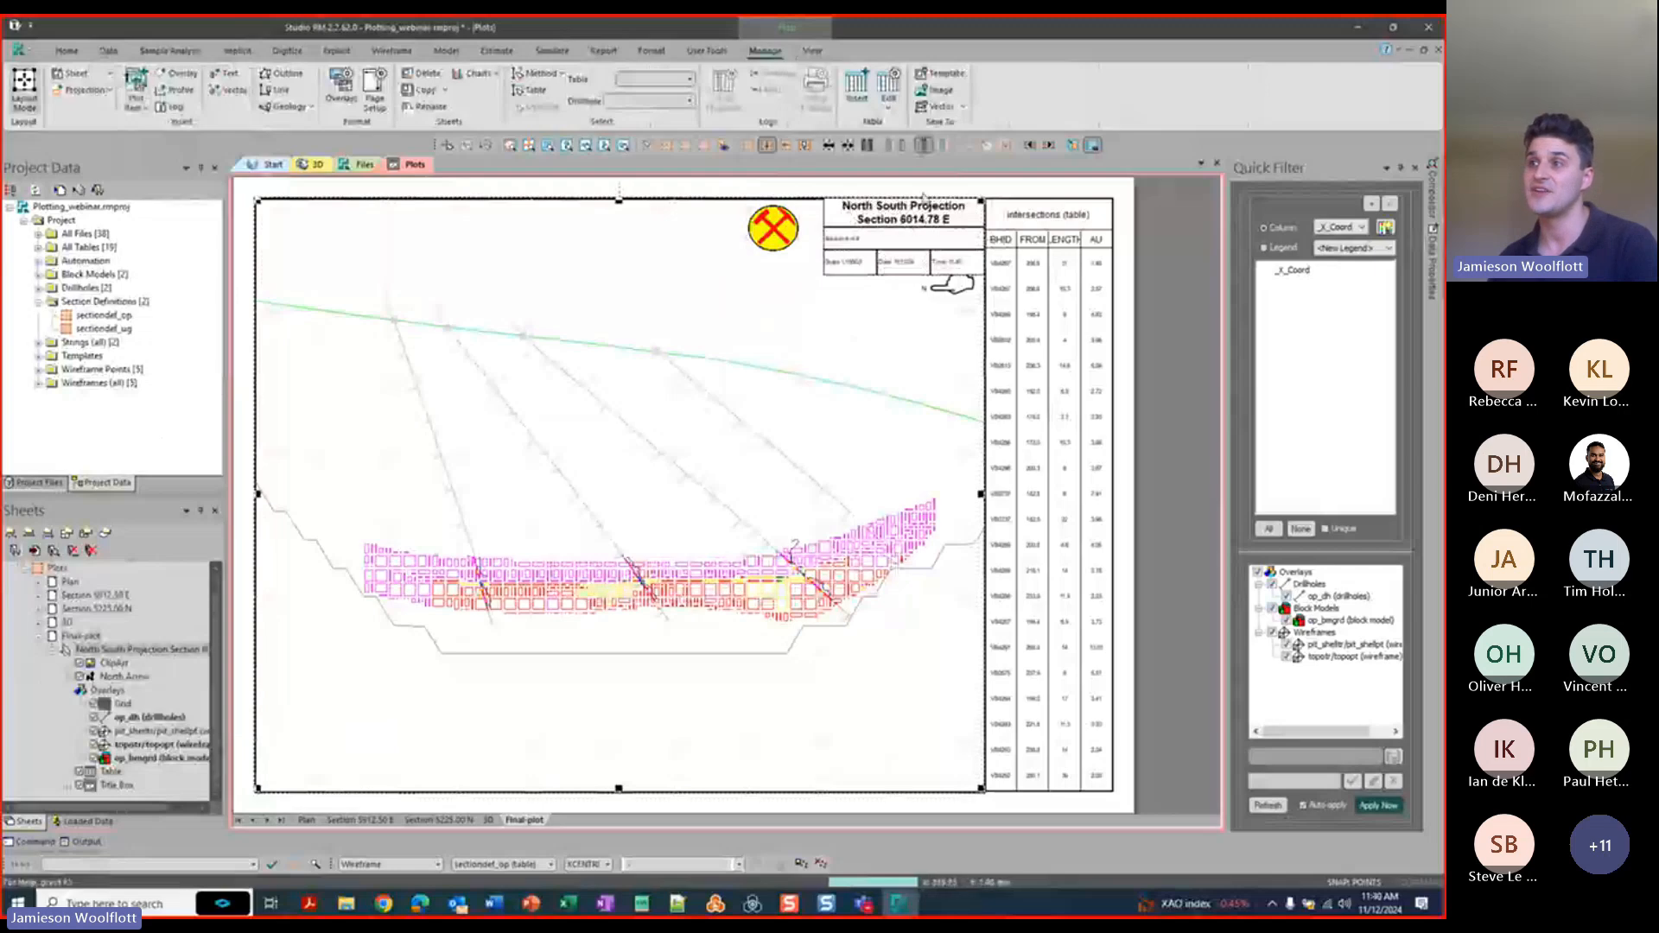
Change the heading cell's contents to the static text "Dataming plotting webinar".
click(905, 212)
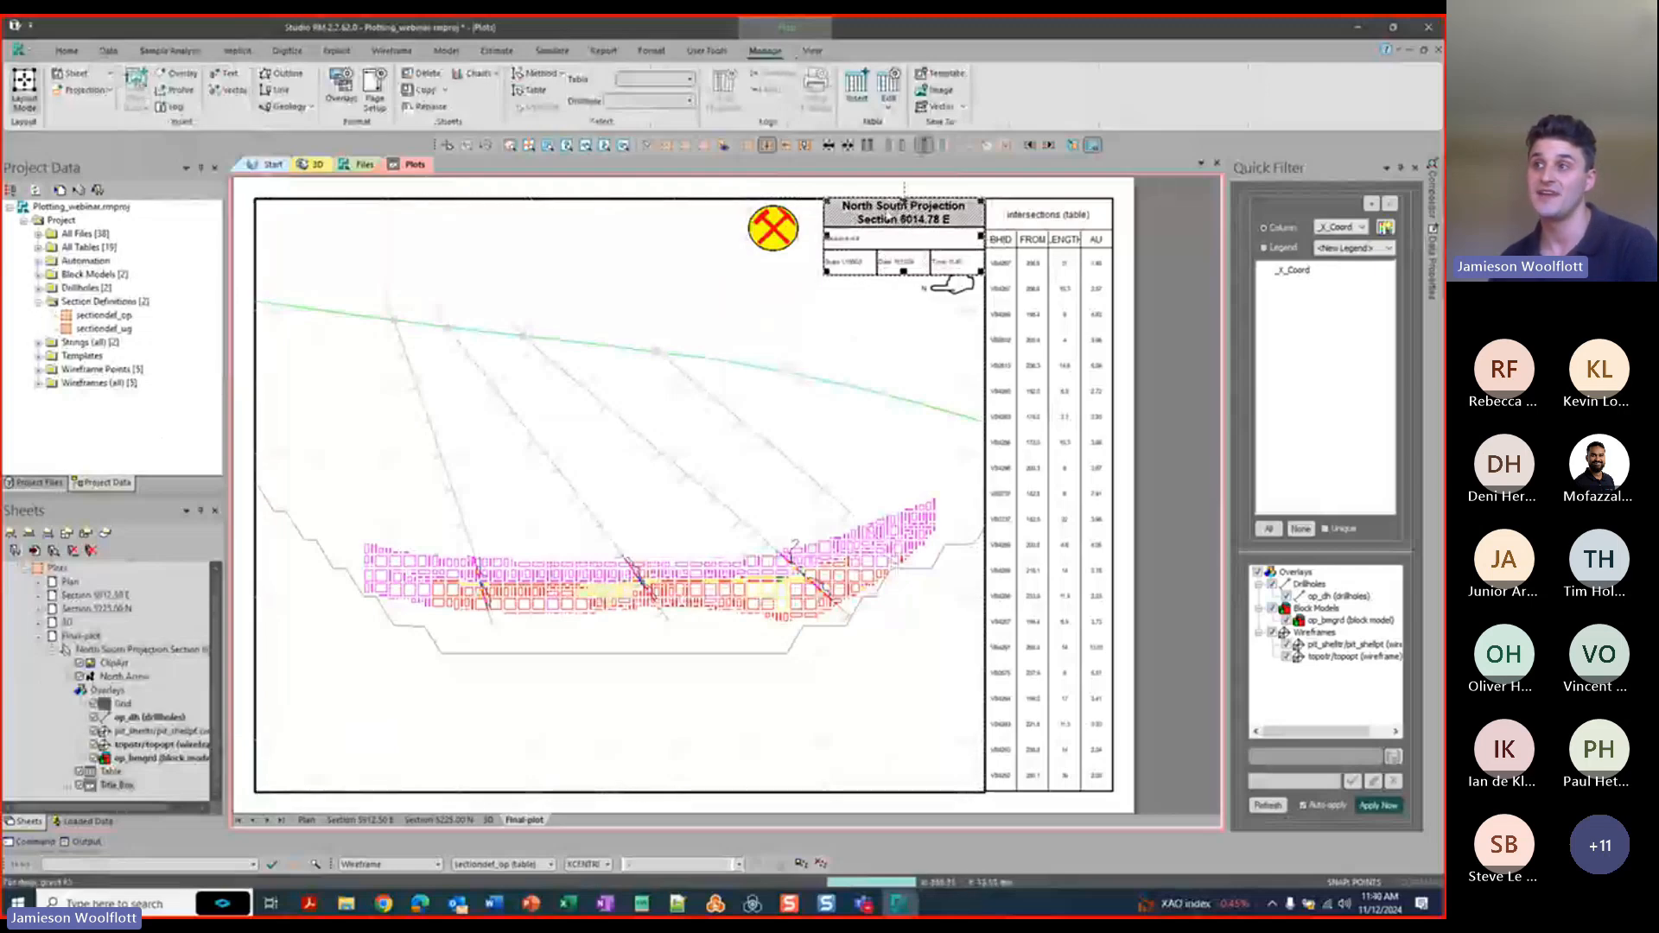
right_click(888, 216)
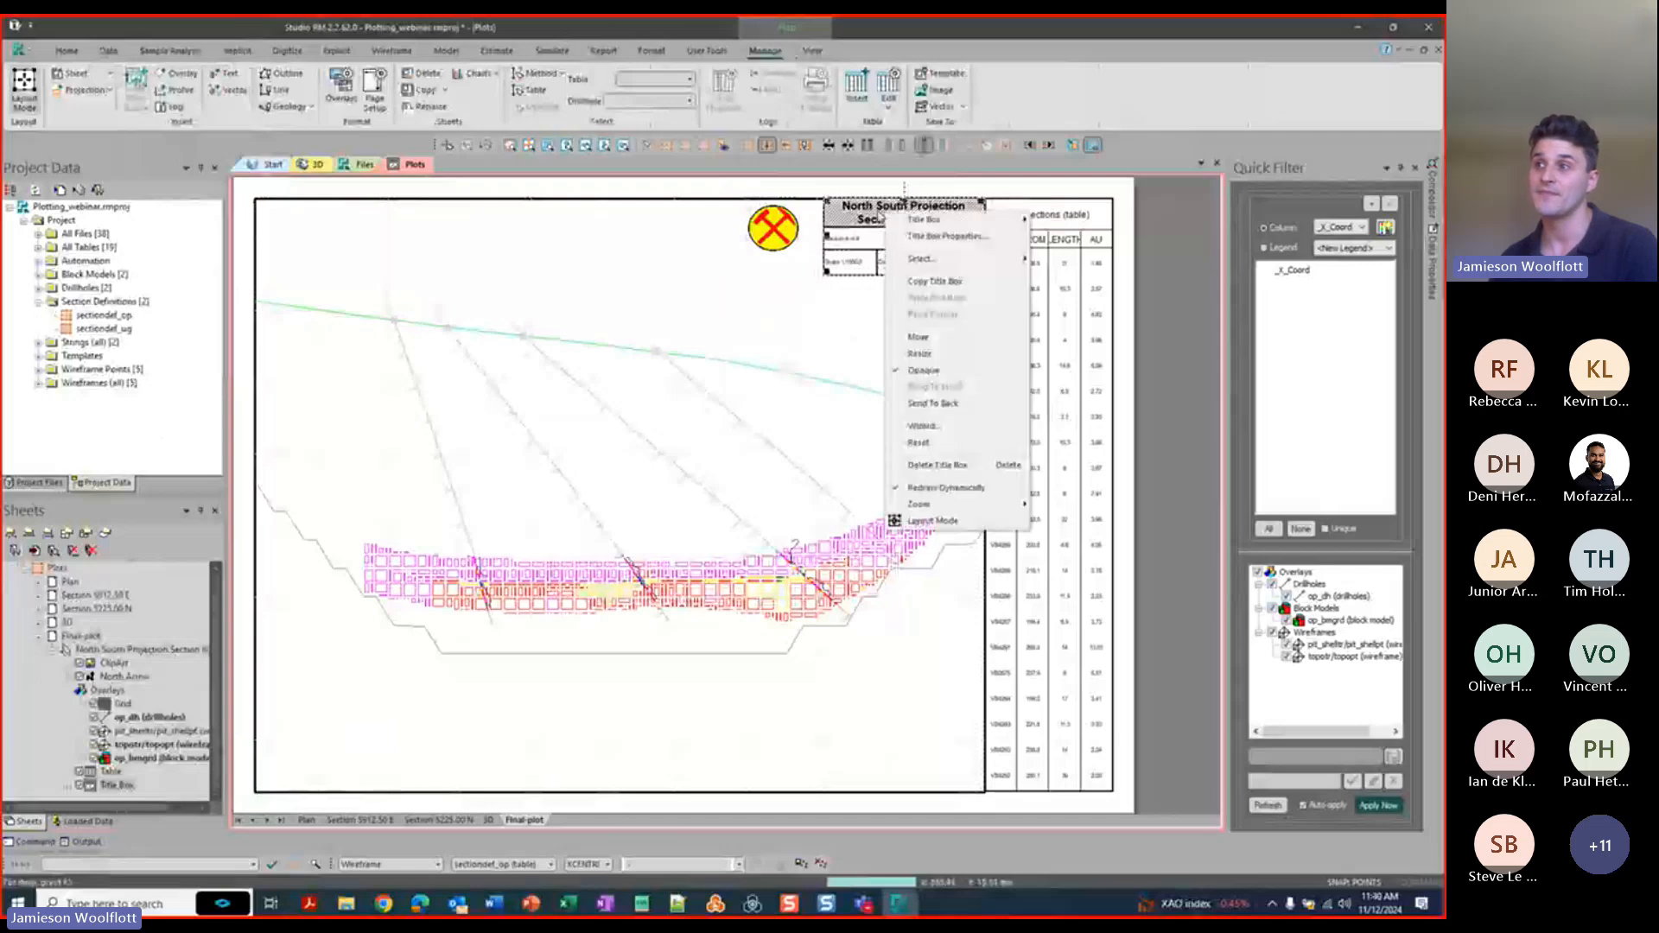
mouse_move(921, 226)
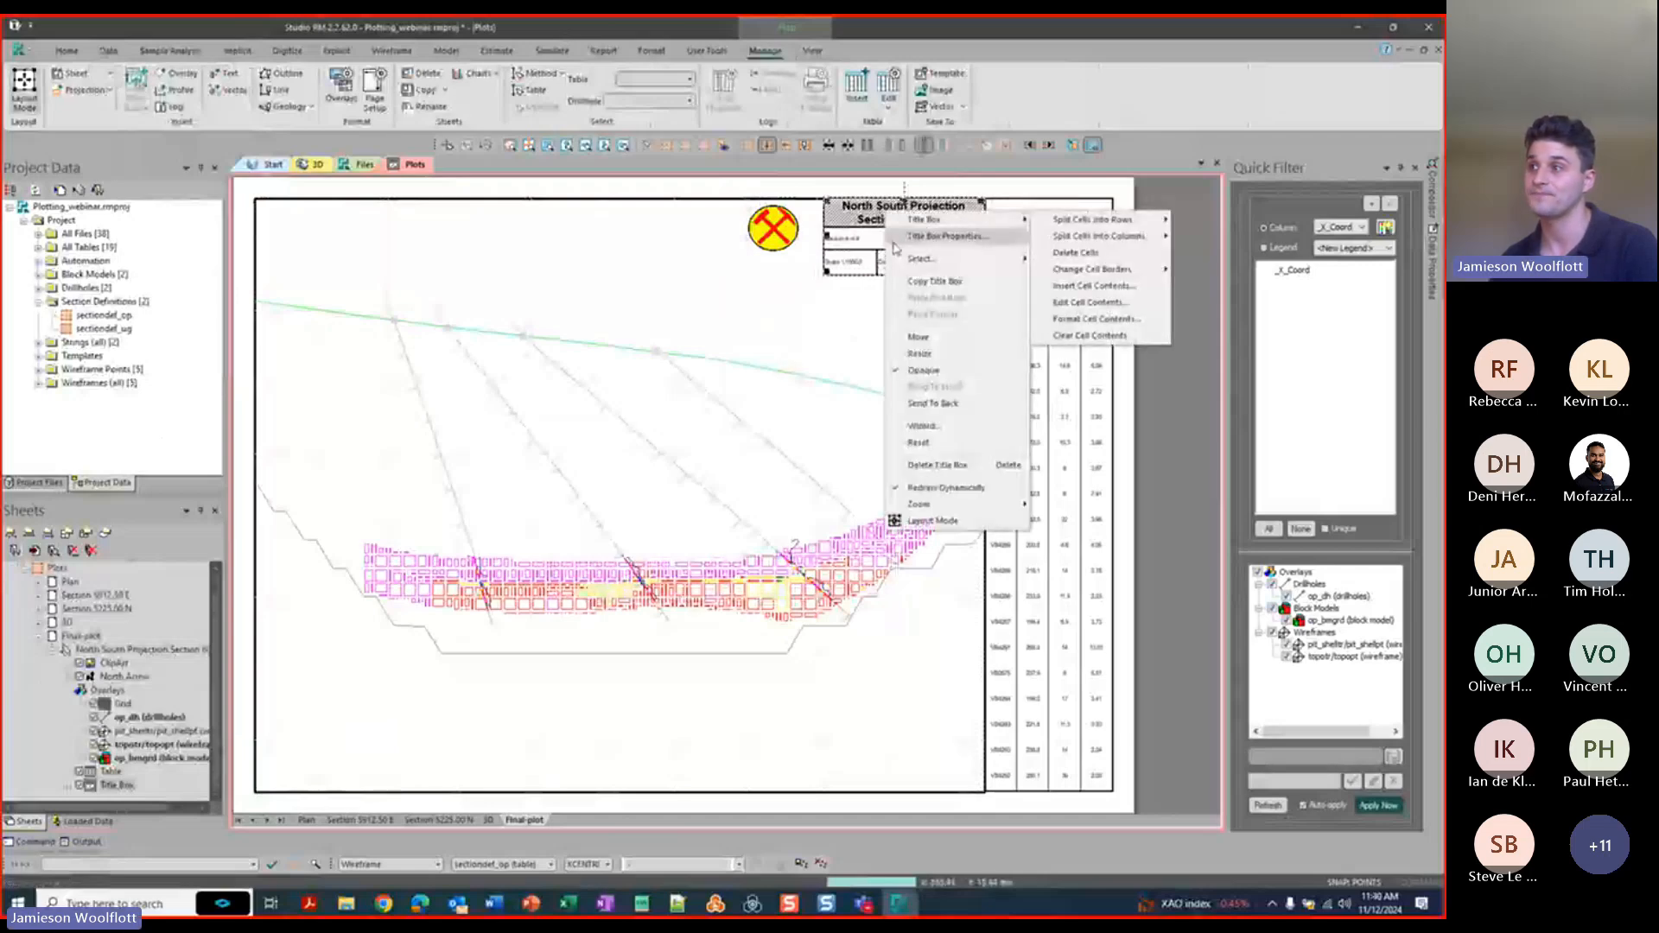
click(1091, 303)
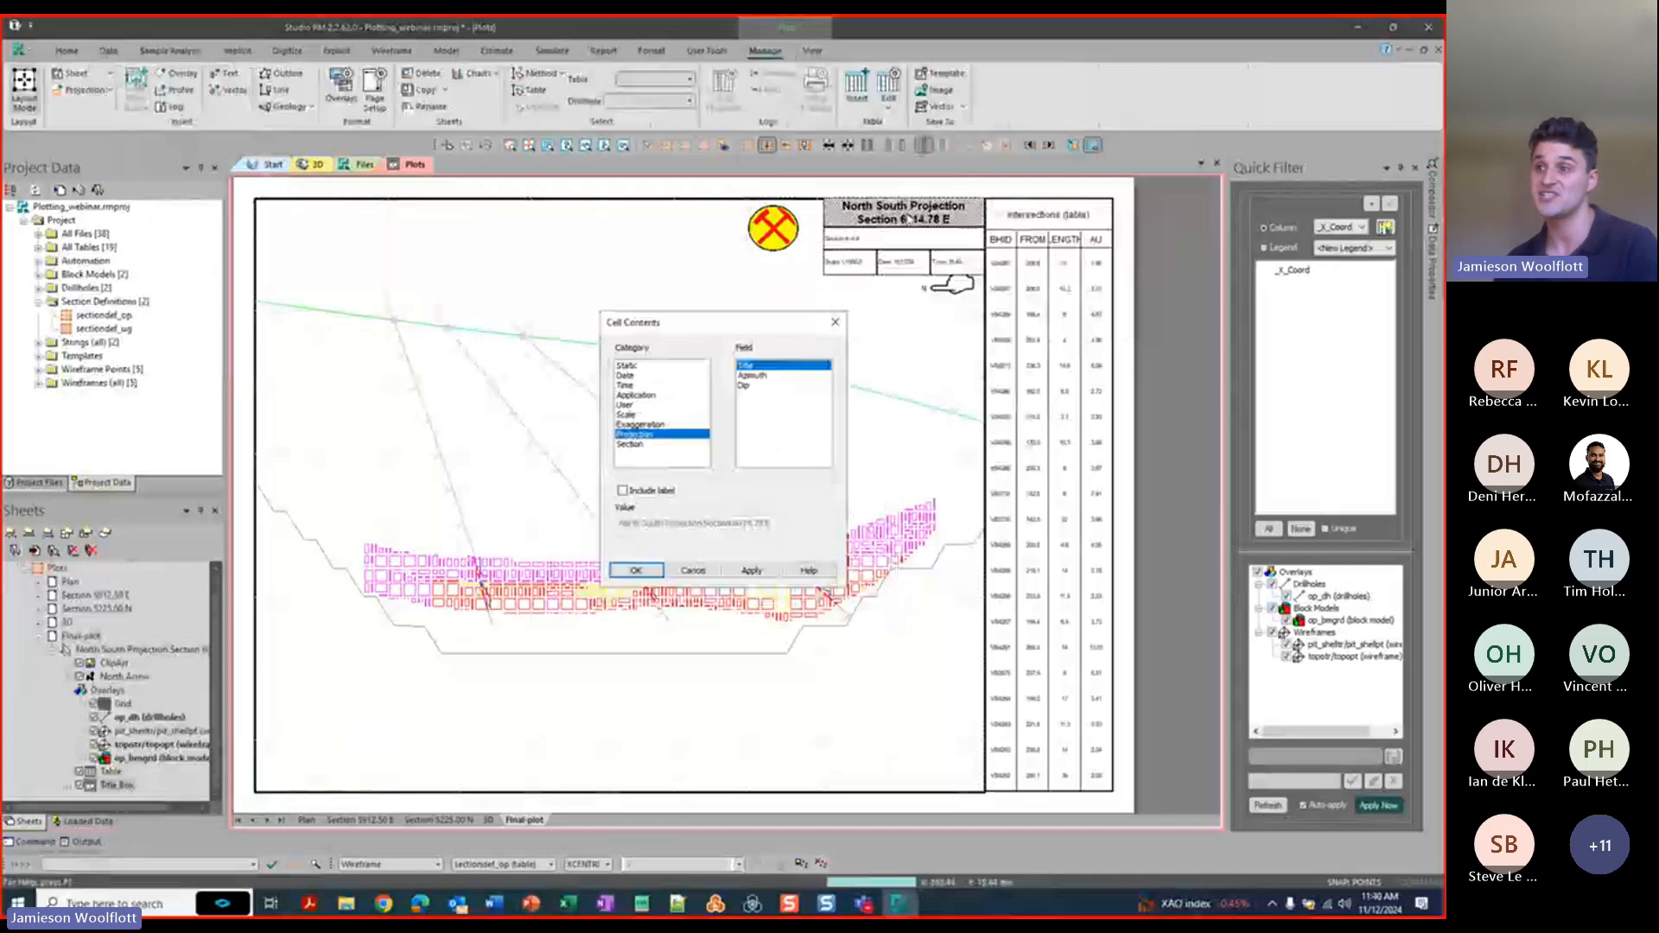
click(633, 366)
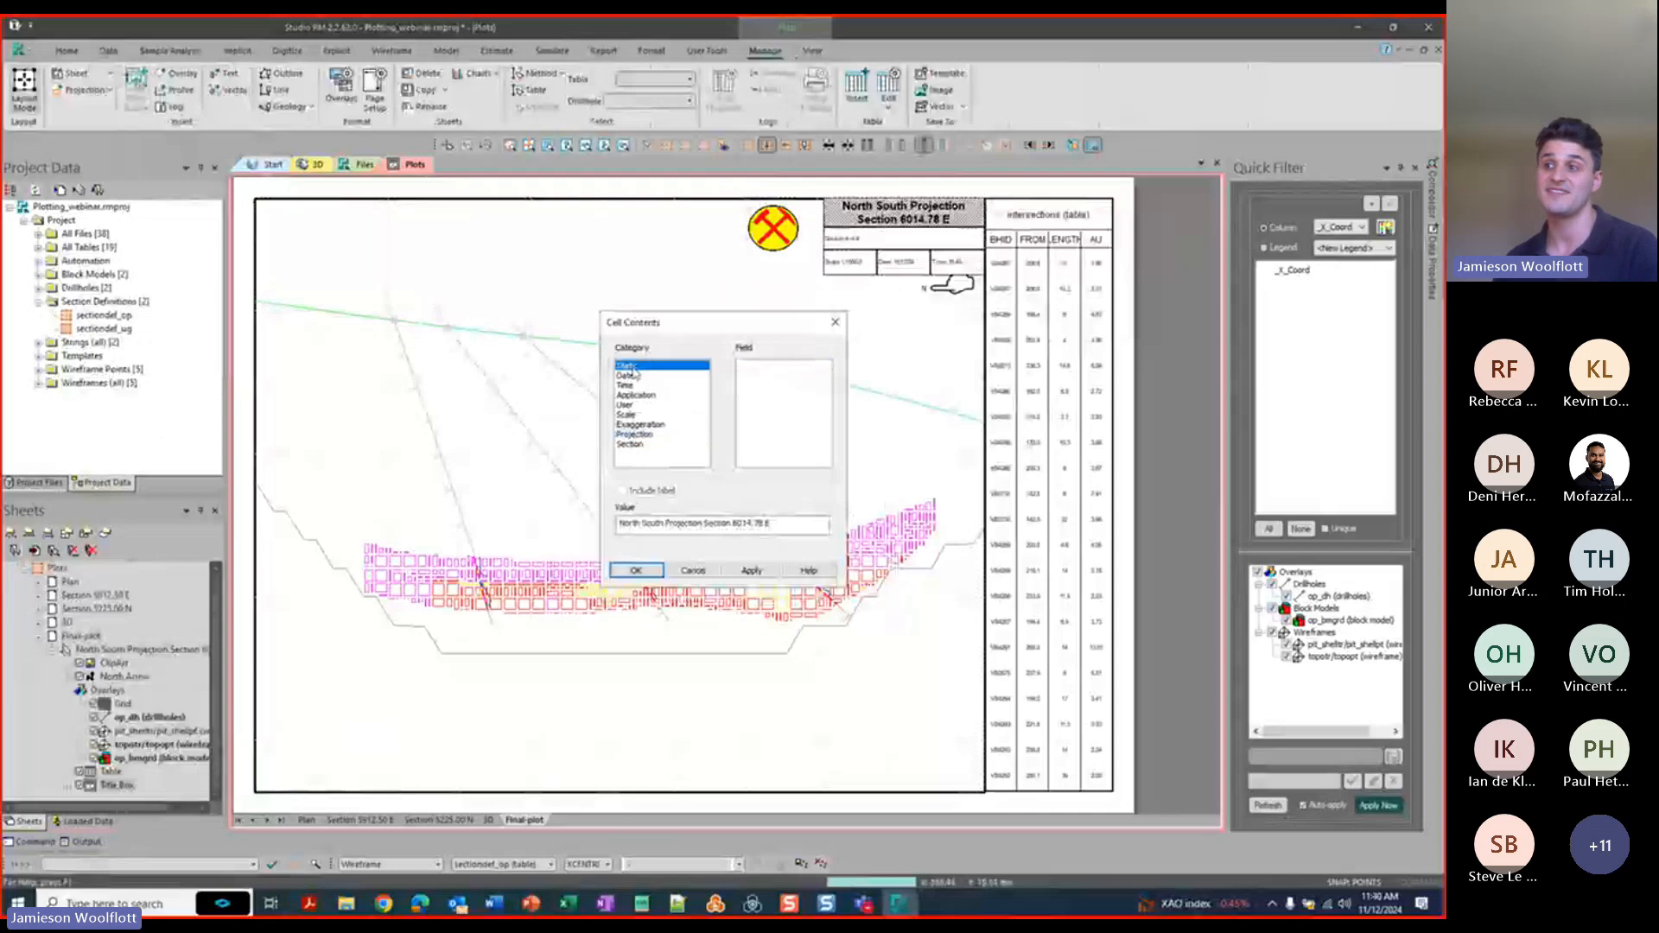
drag(787, 522, 443, 369)
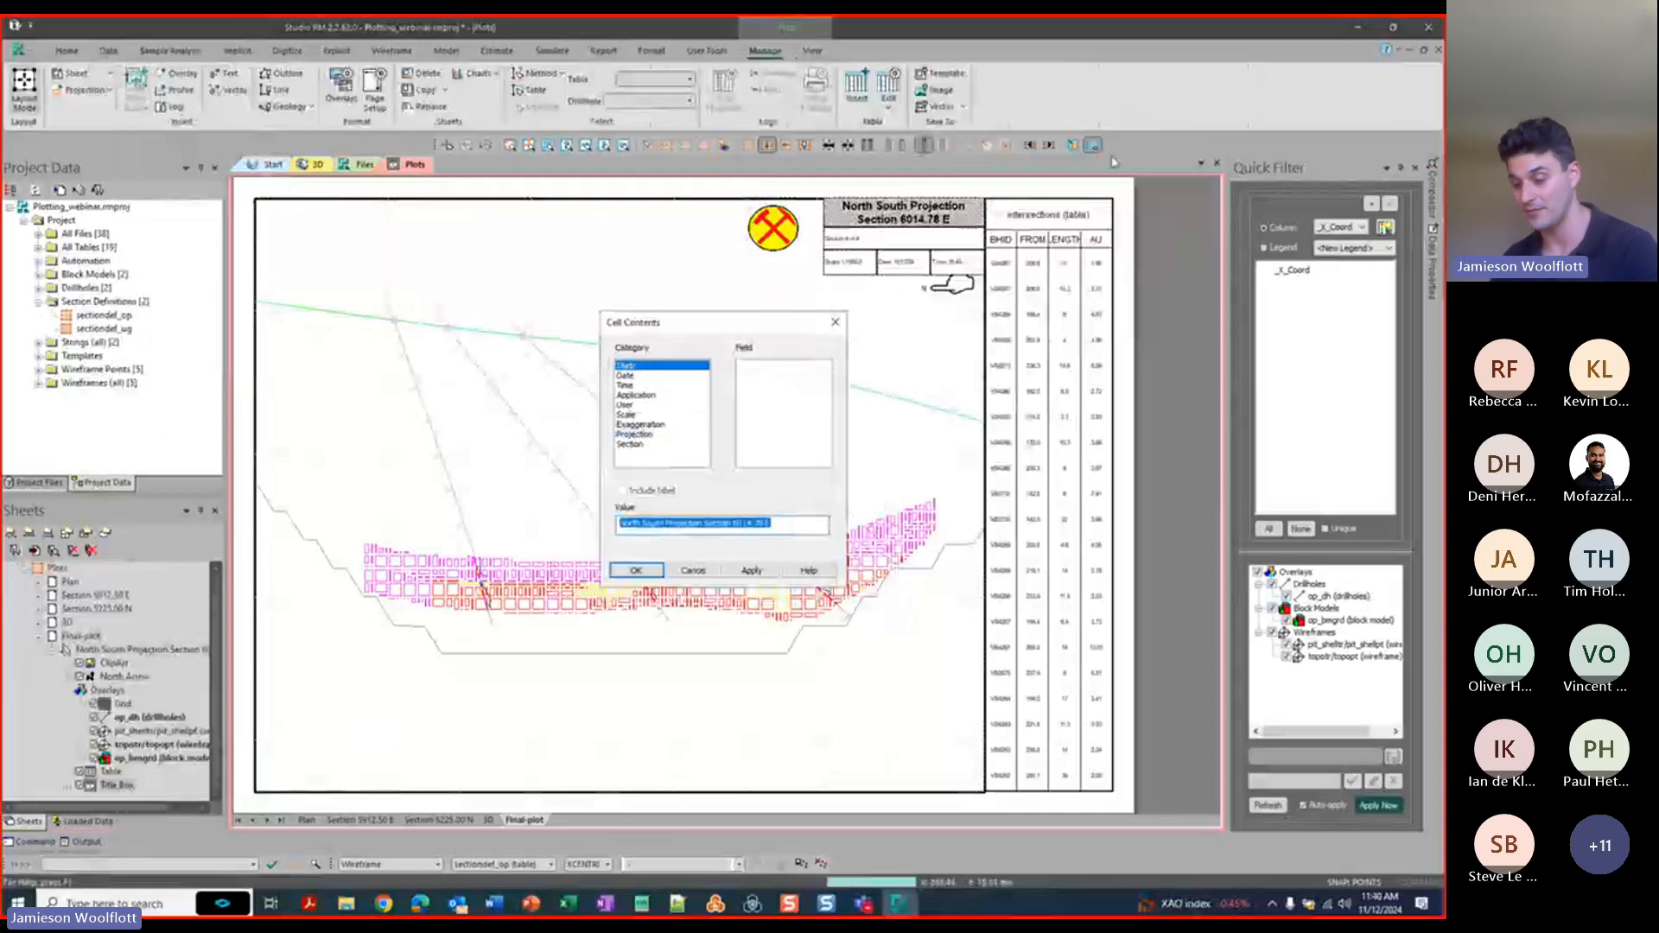
text(dat)
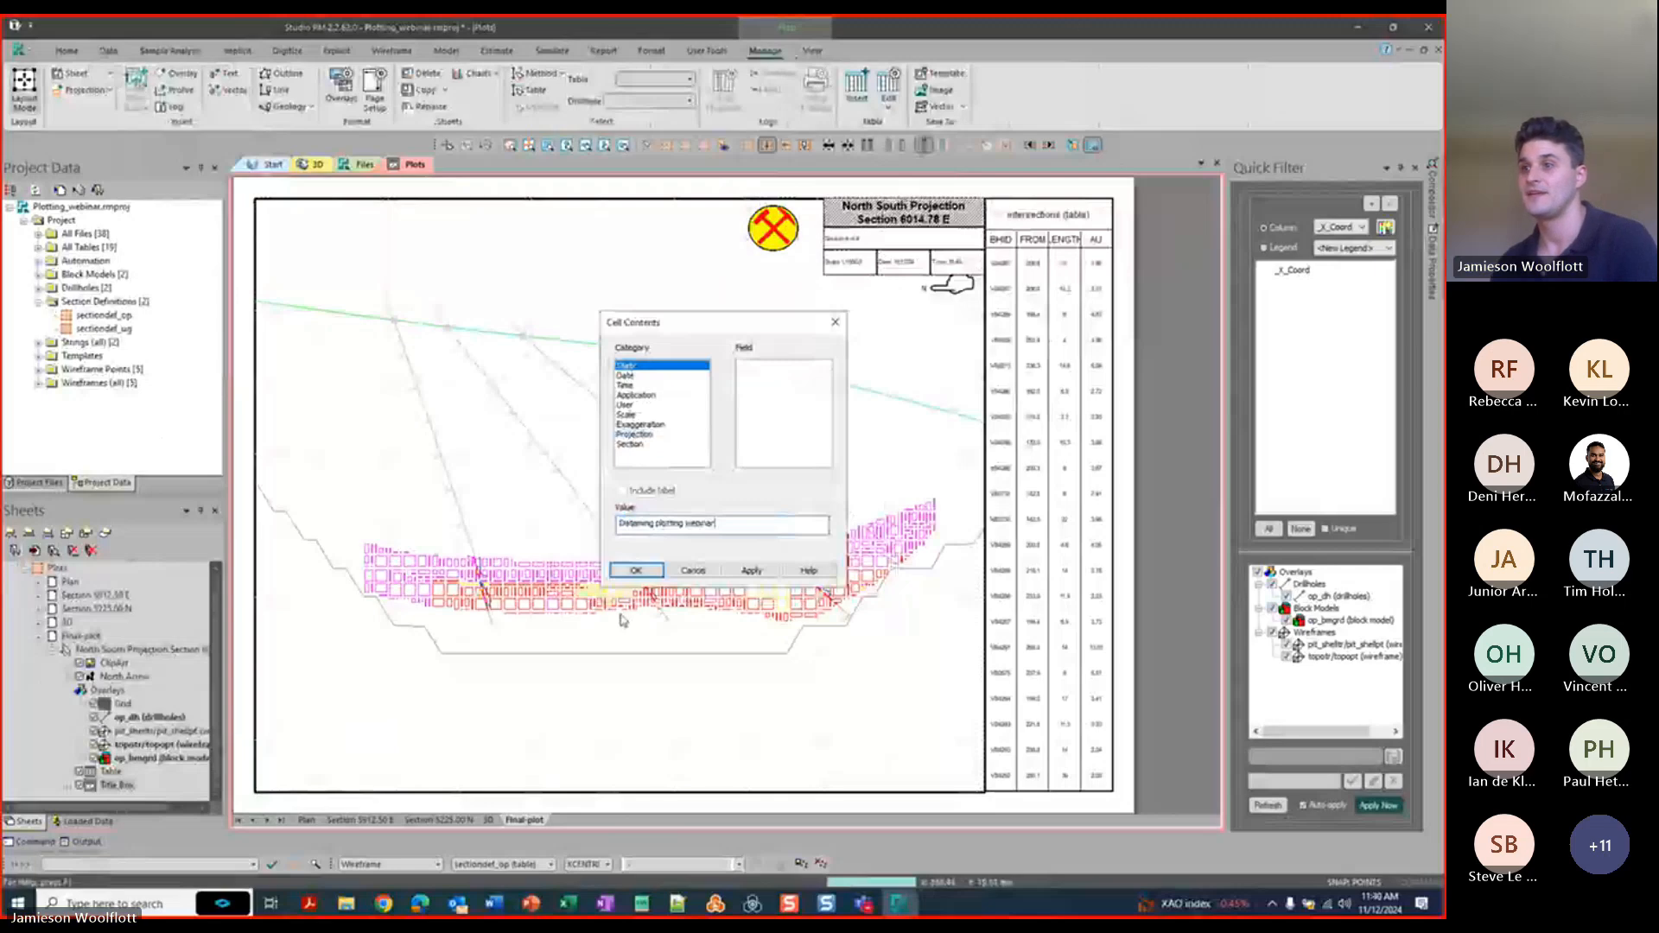
click(655, 572)
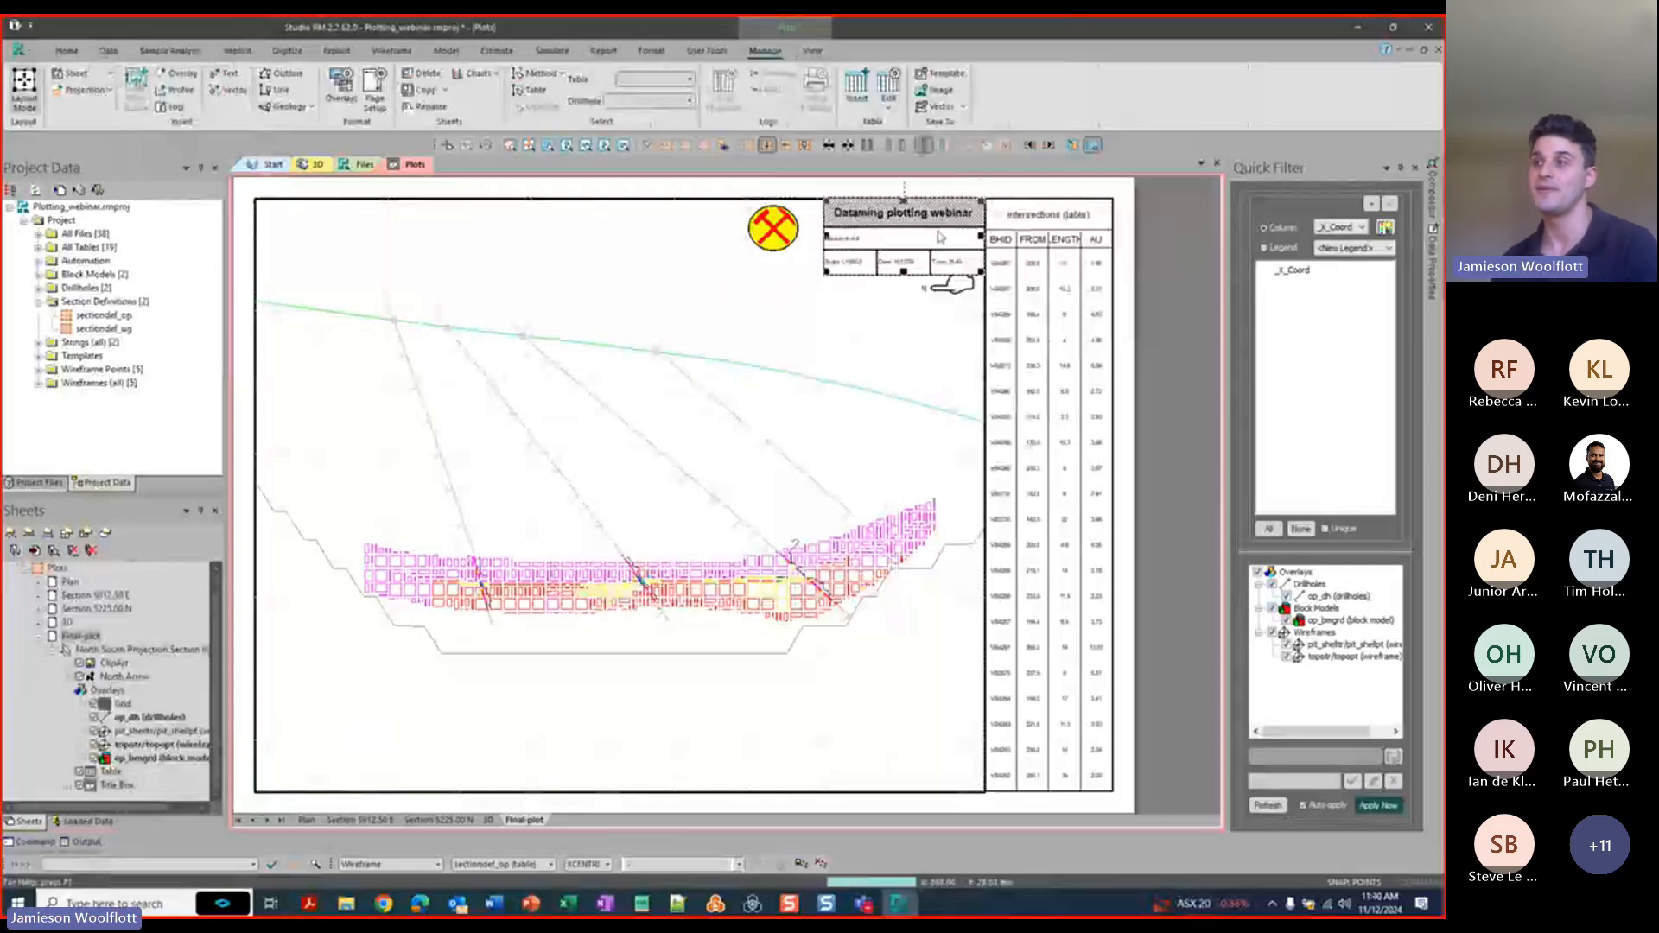
Try to change the title box's second-row contents to the section's Easting field with its label included.
click(883, 241)
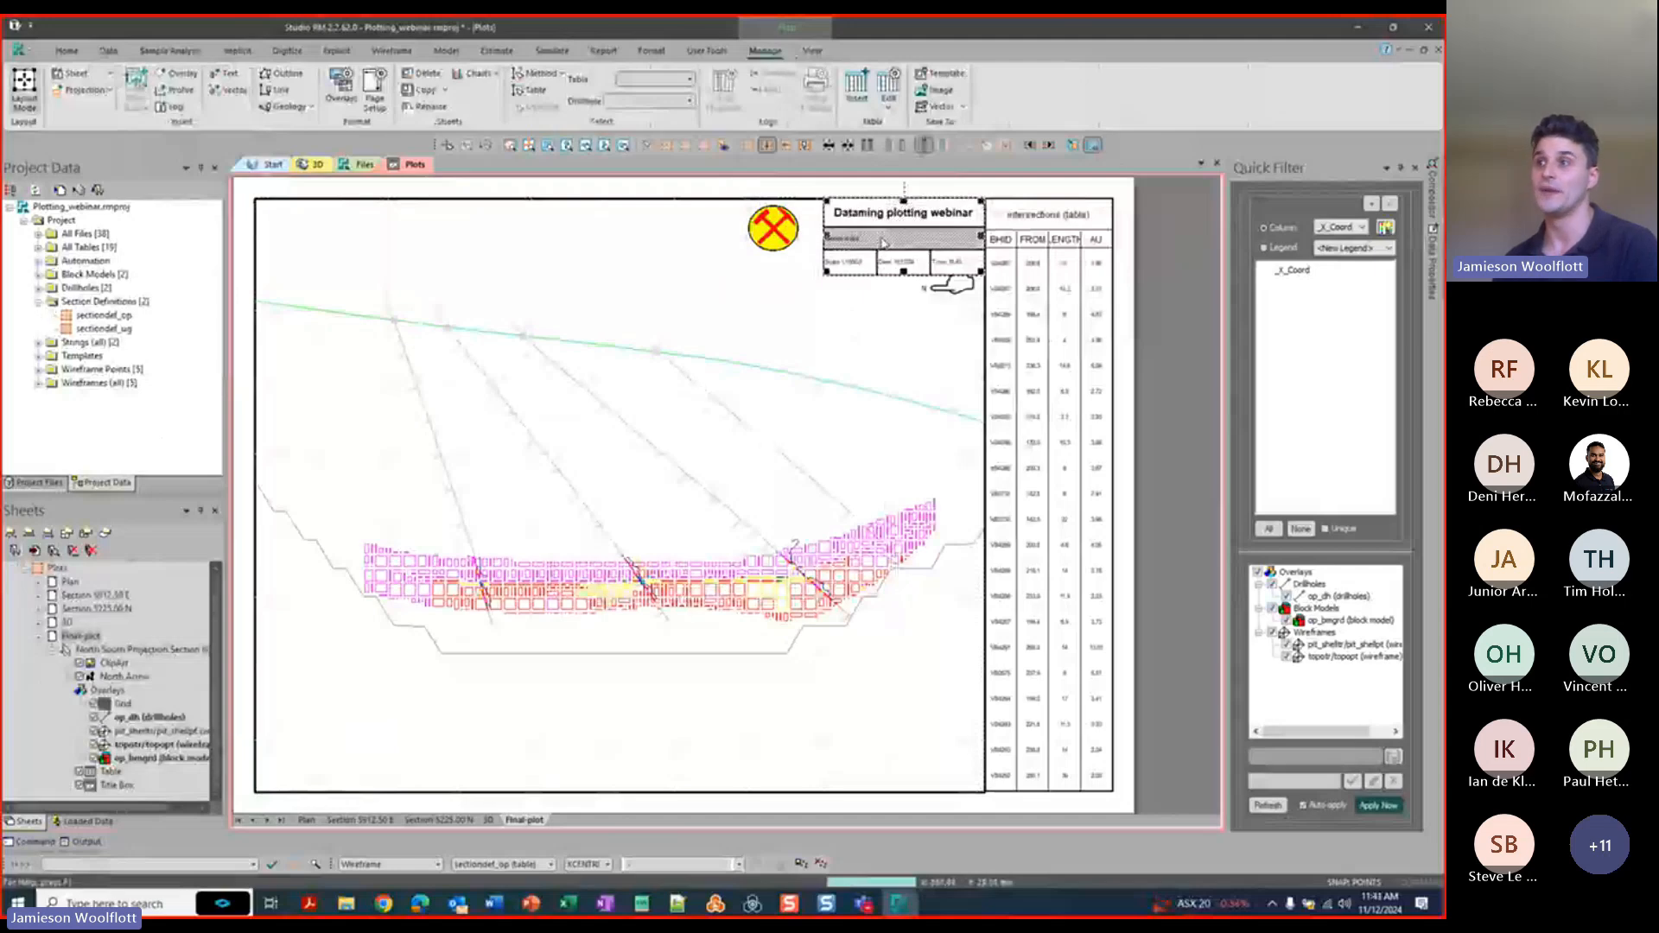
right_click(883, 241)
mouse_move(918, 248)
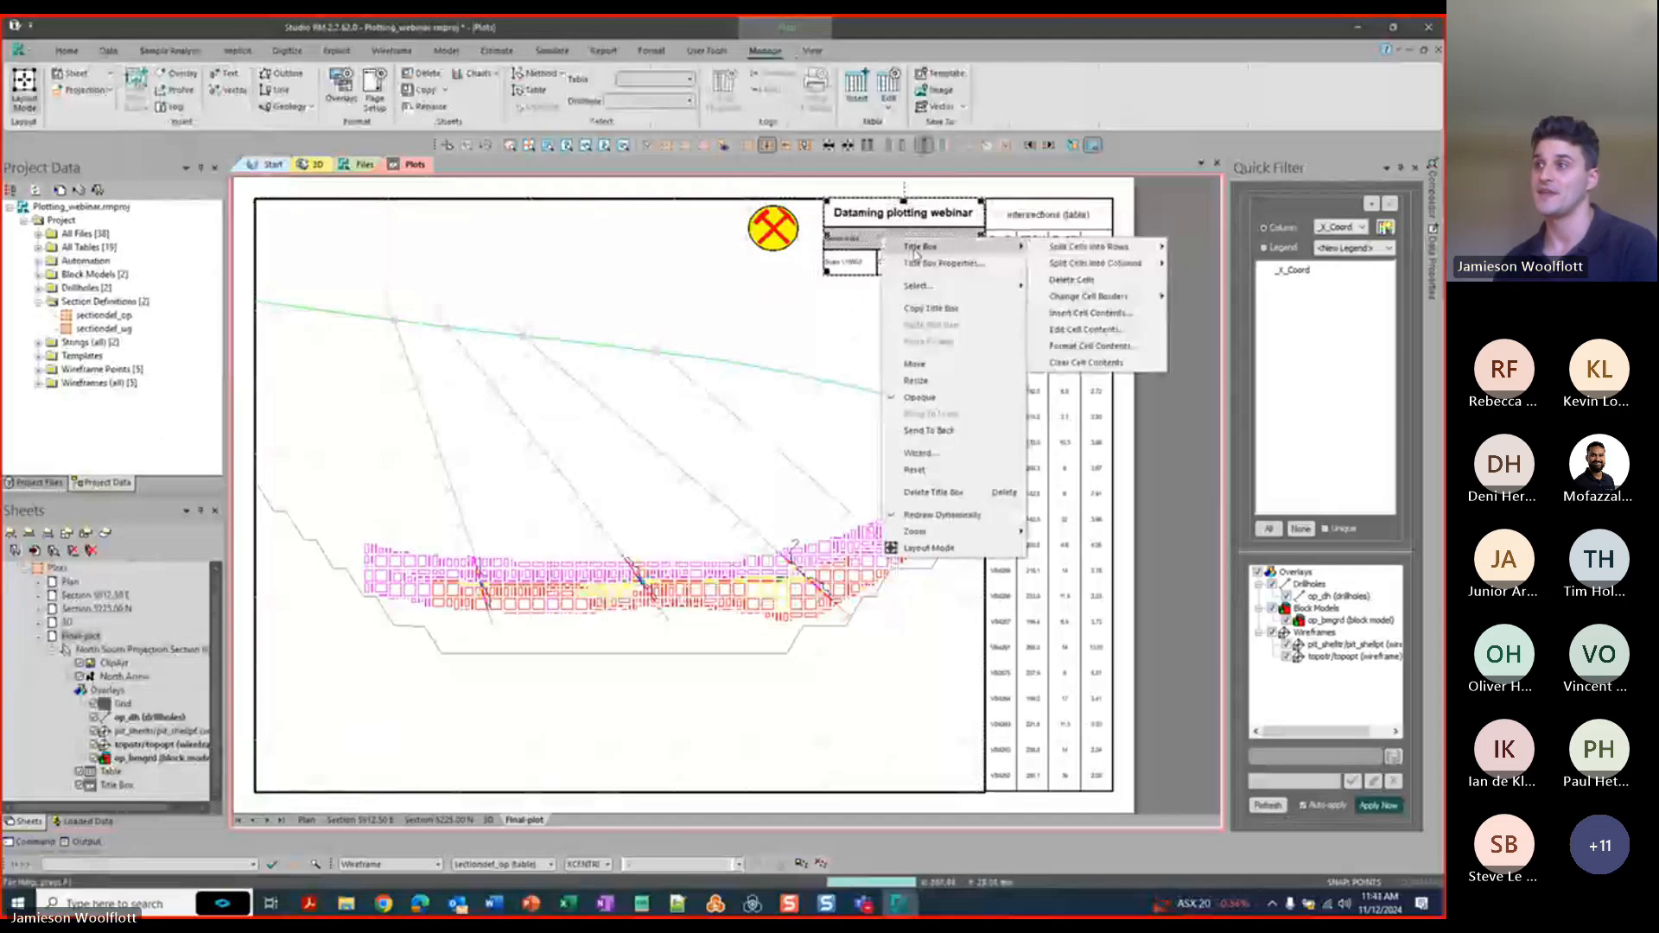
click(1088, 329)
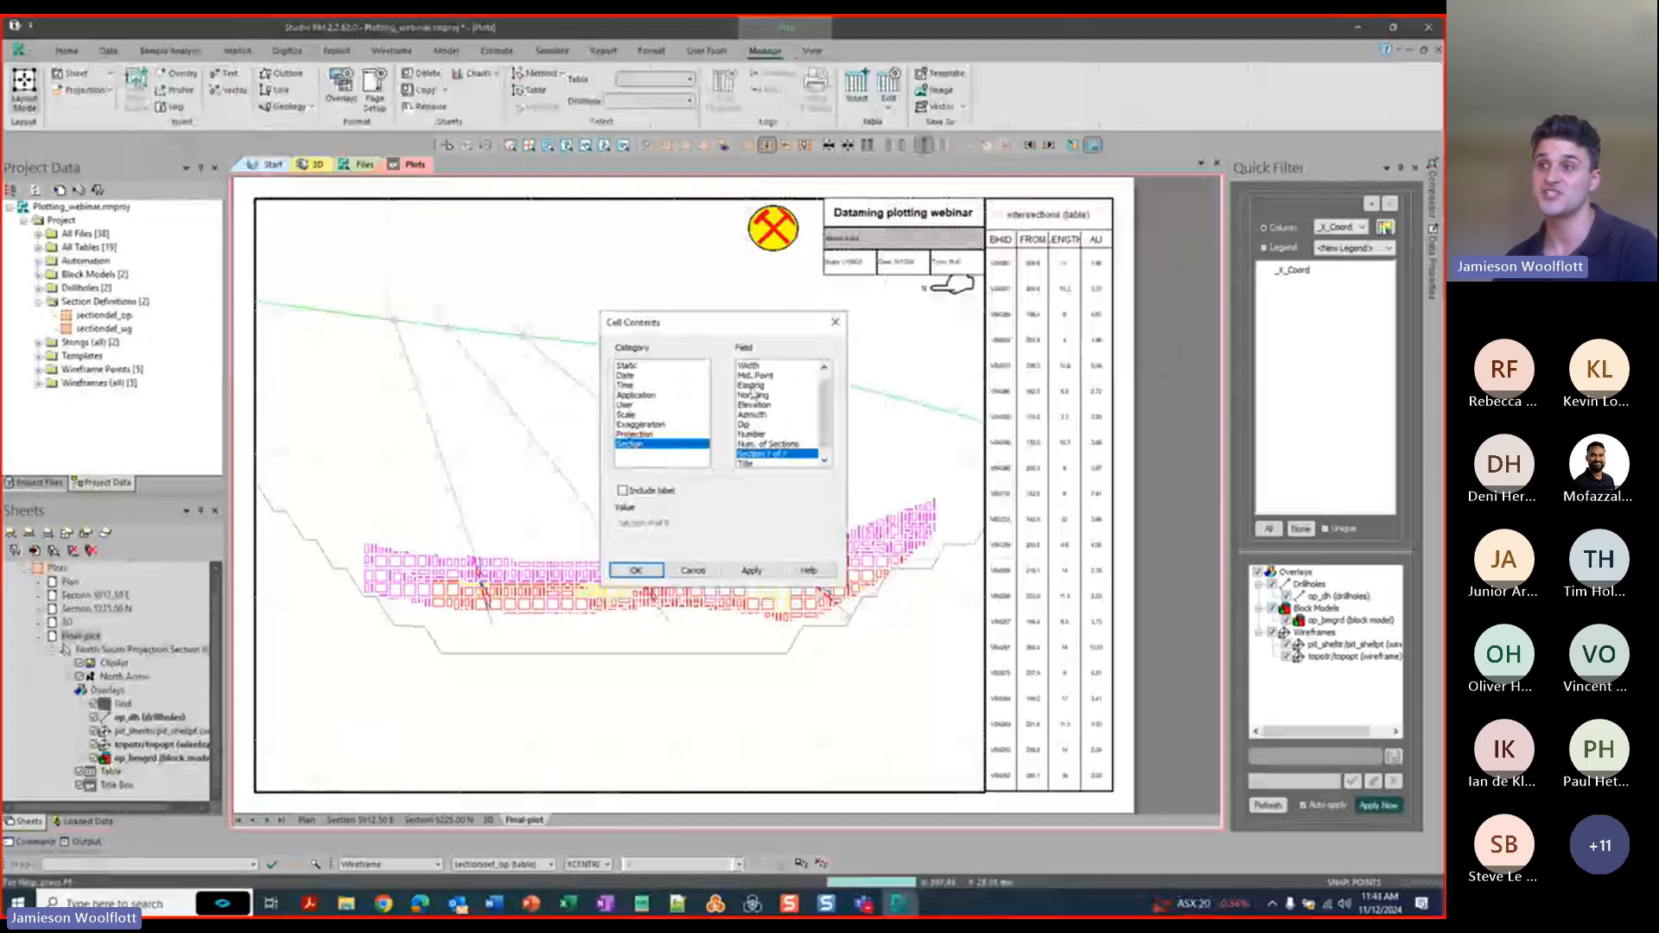
click(752, 387)
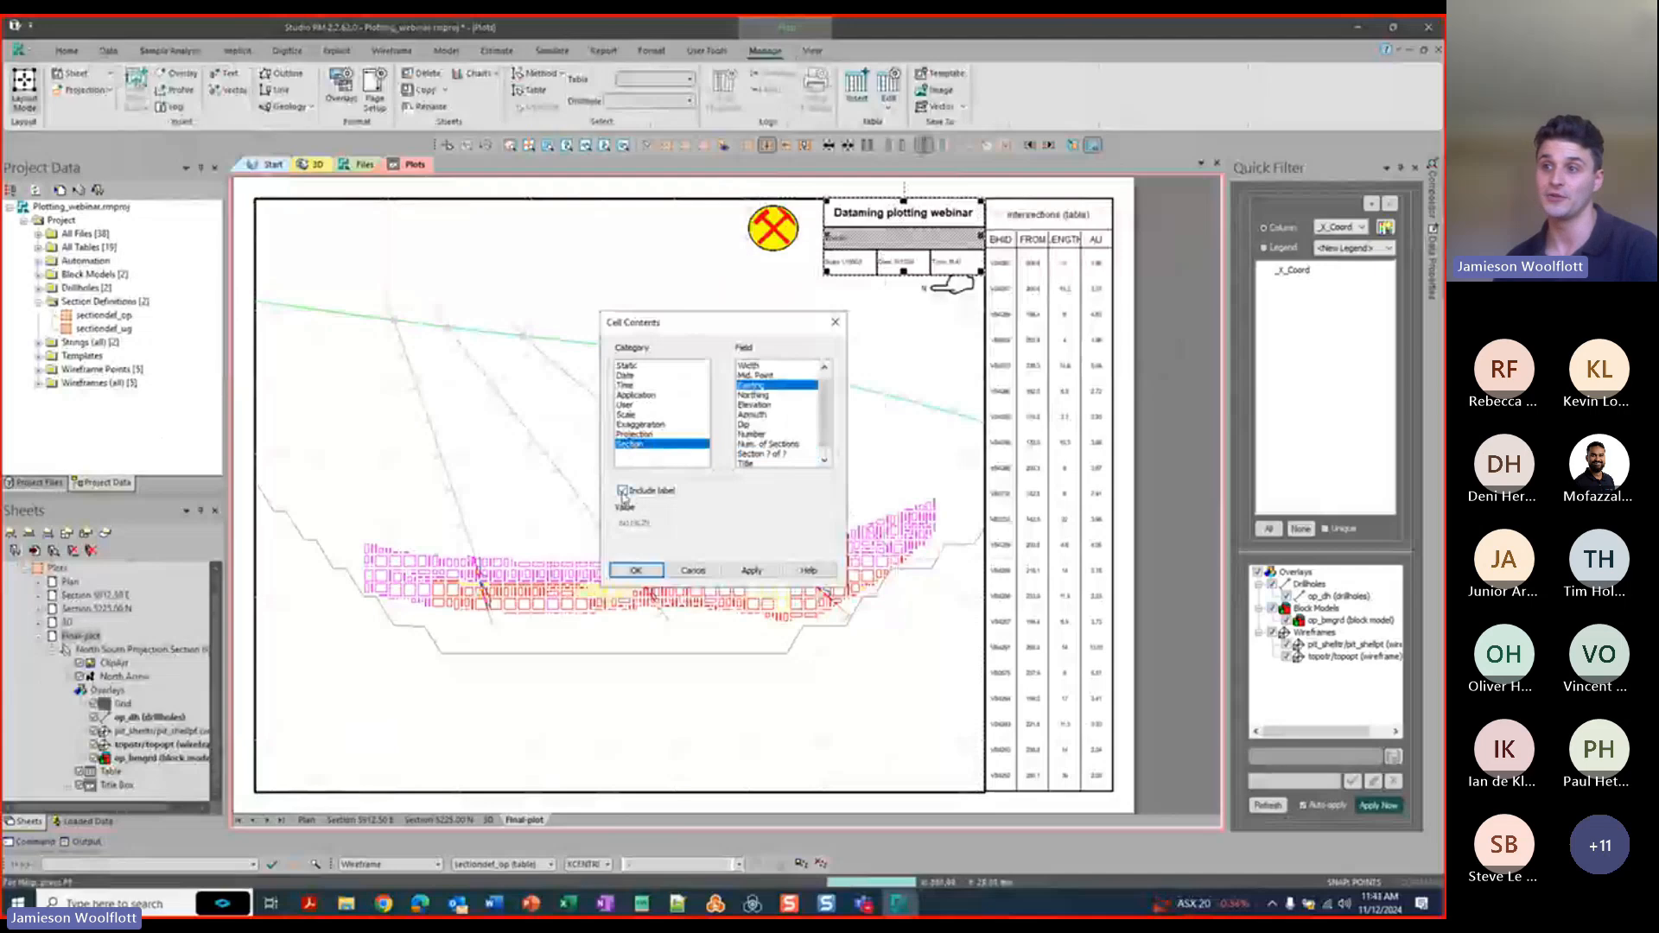
click(748, 572)
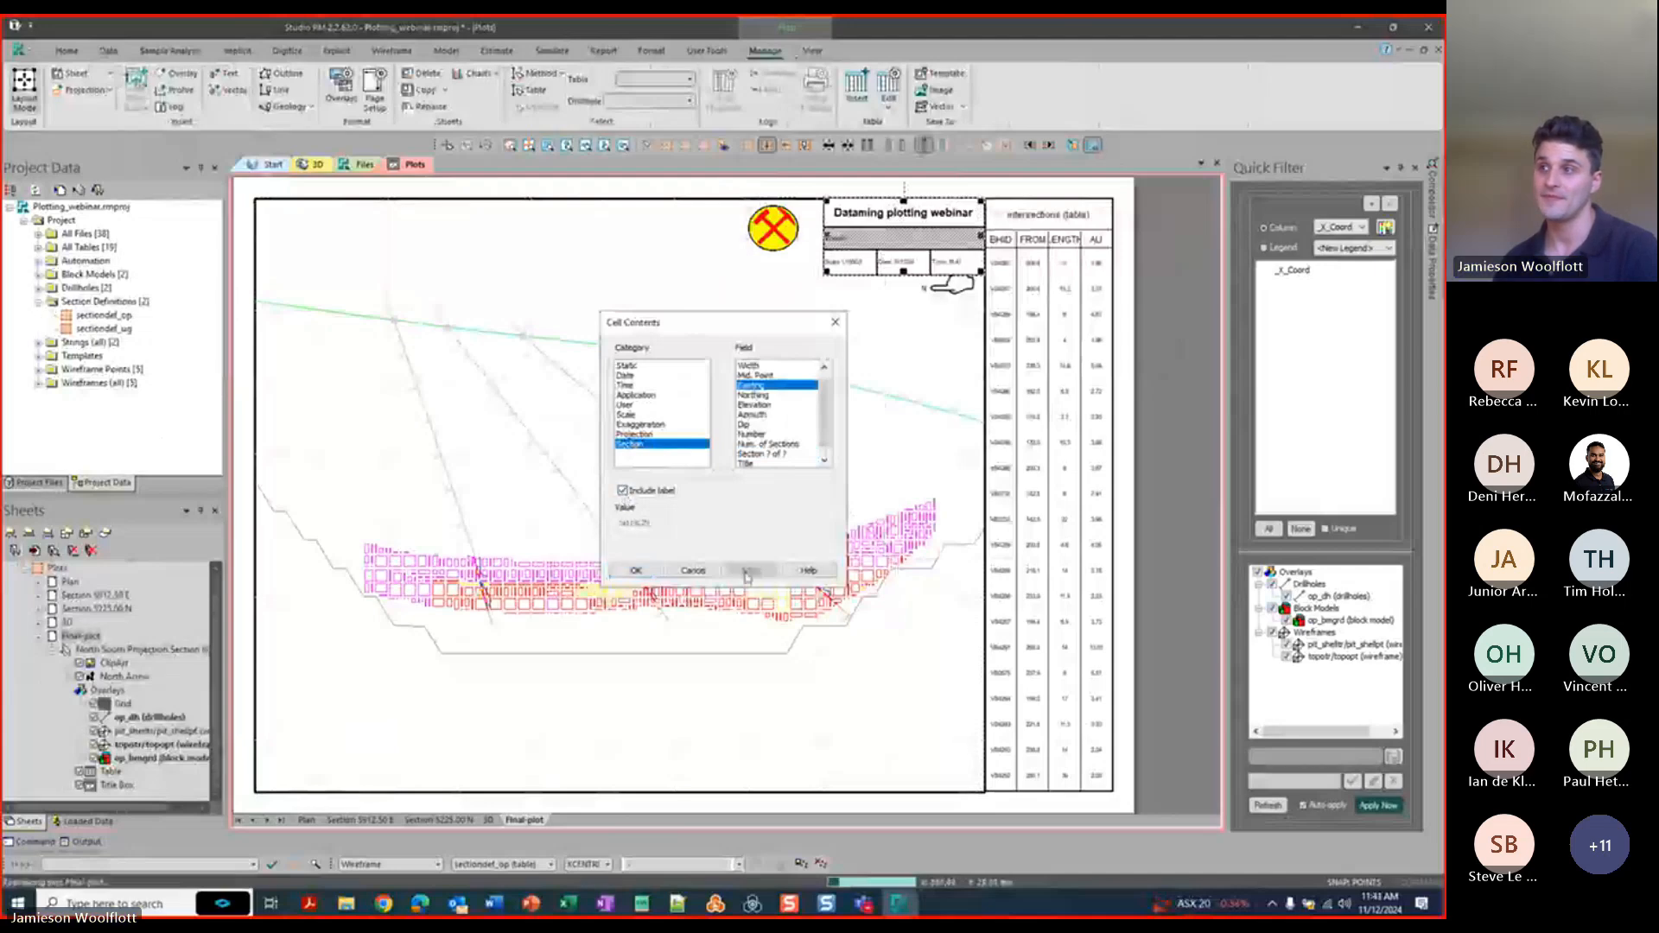
click(836, 321)
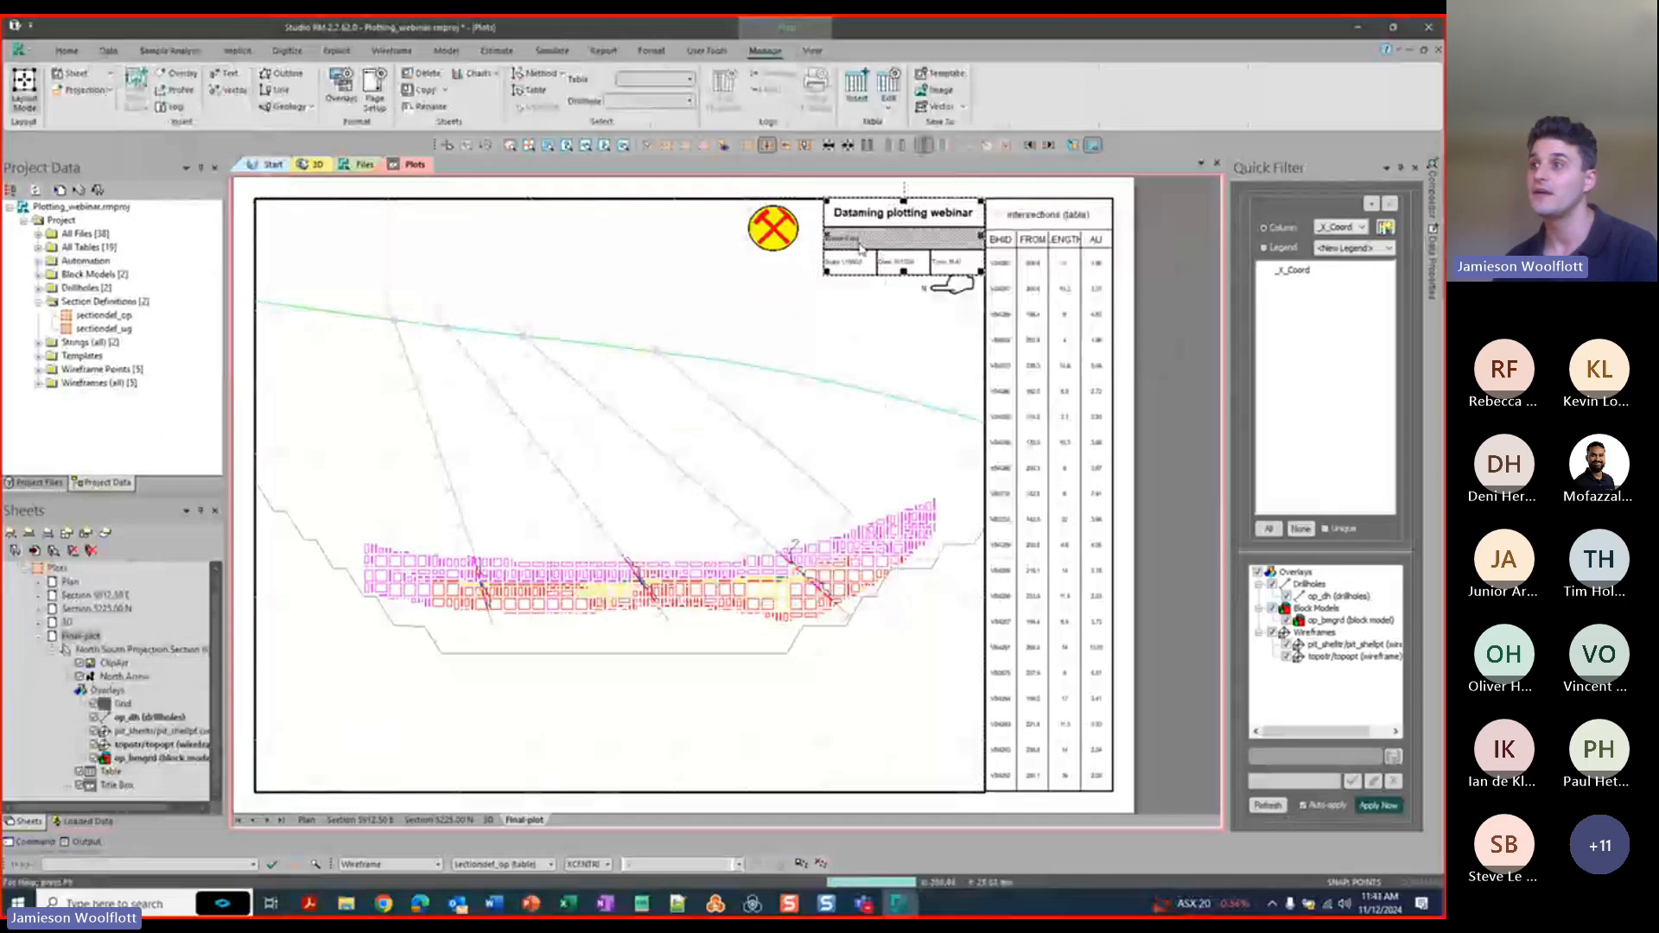
Set the title box's second-row cell to the Section category's Easting field, include its label, and accept the contents.
right_click(914, 247)
mouse_move(955, 250)
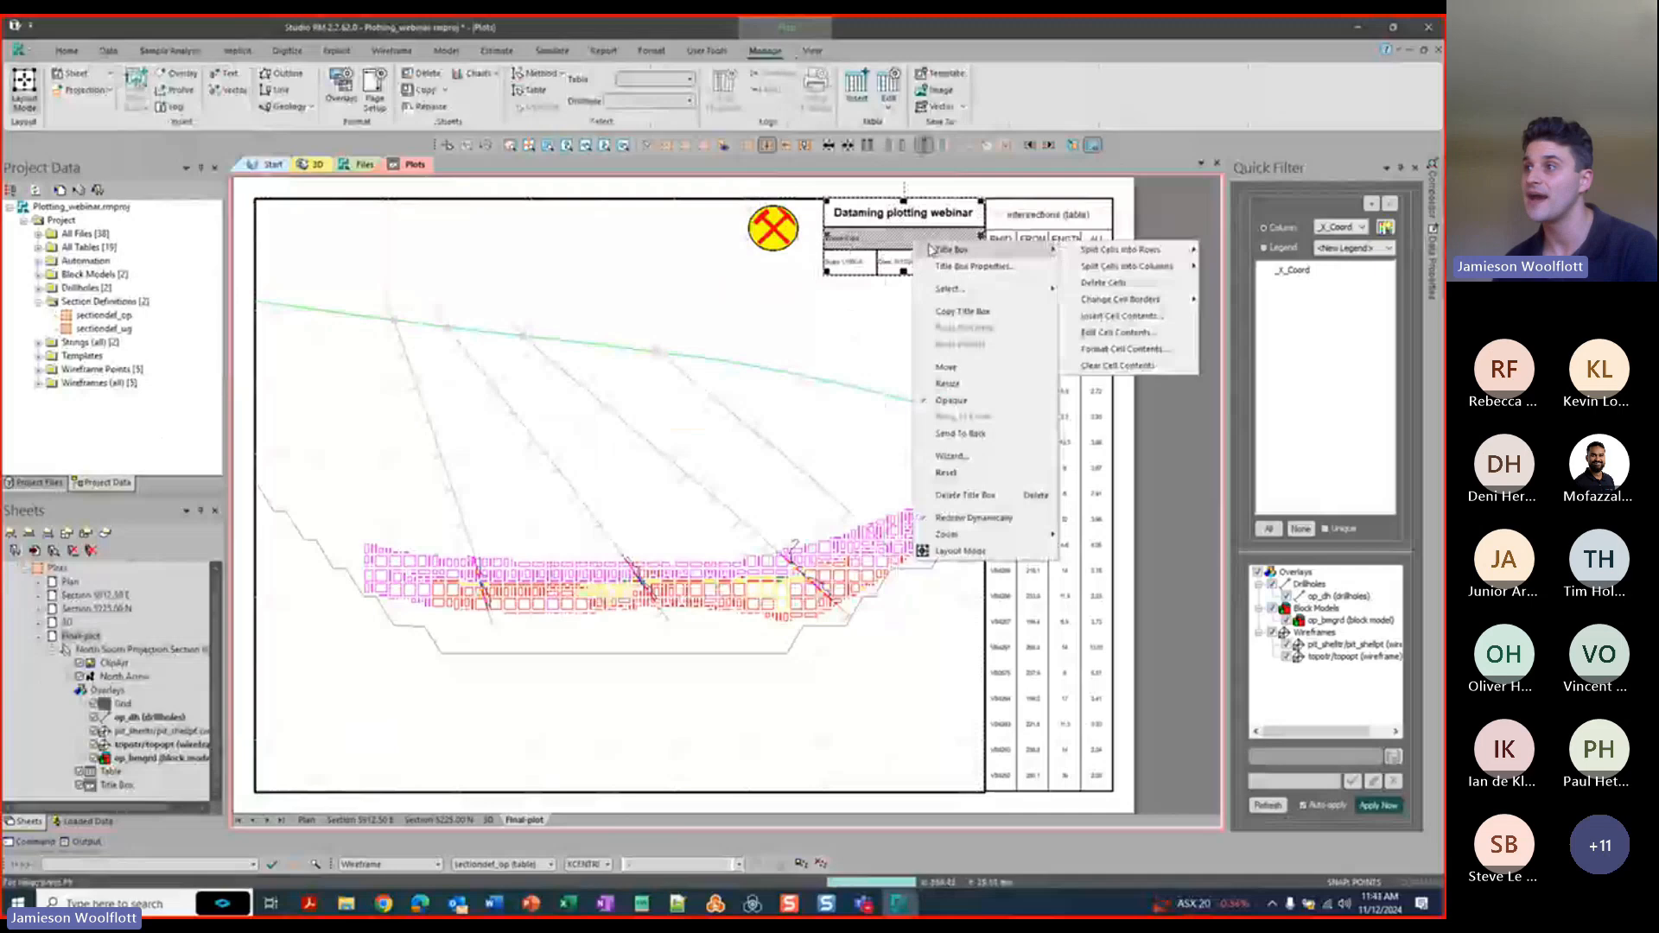
click(1114, 334)
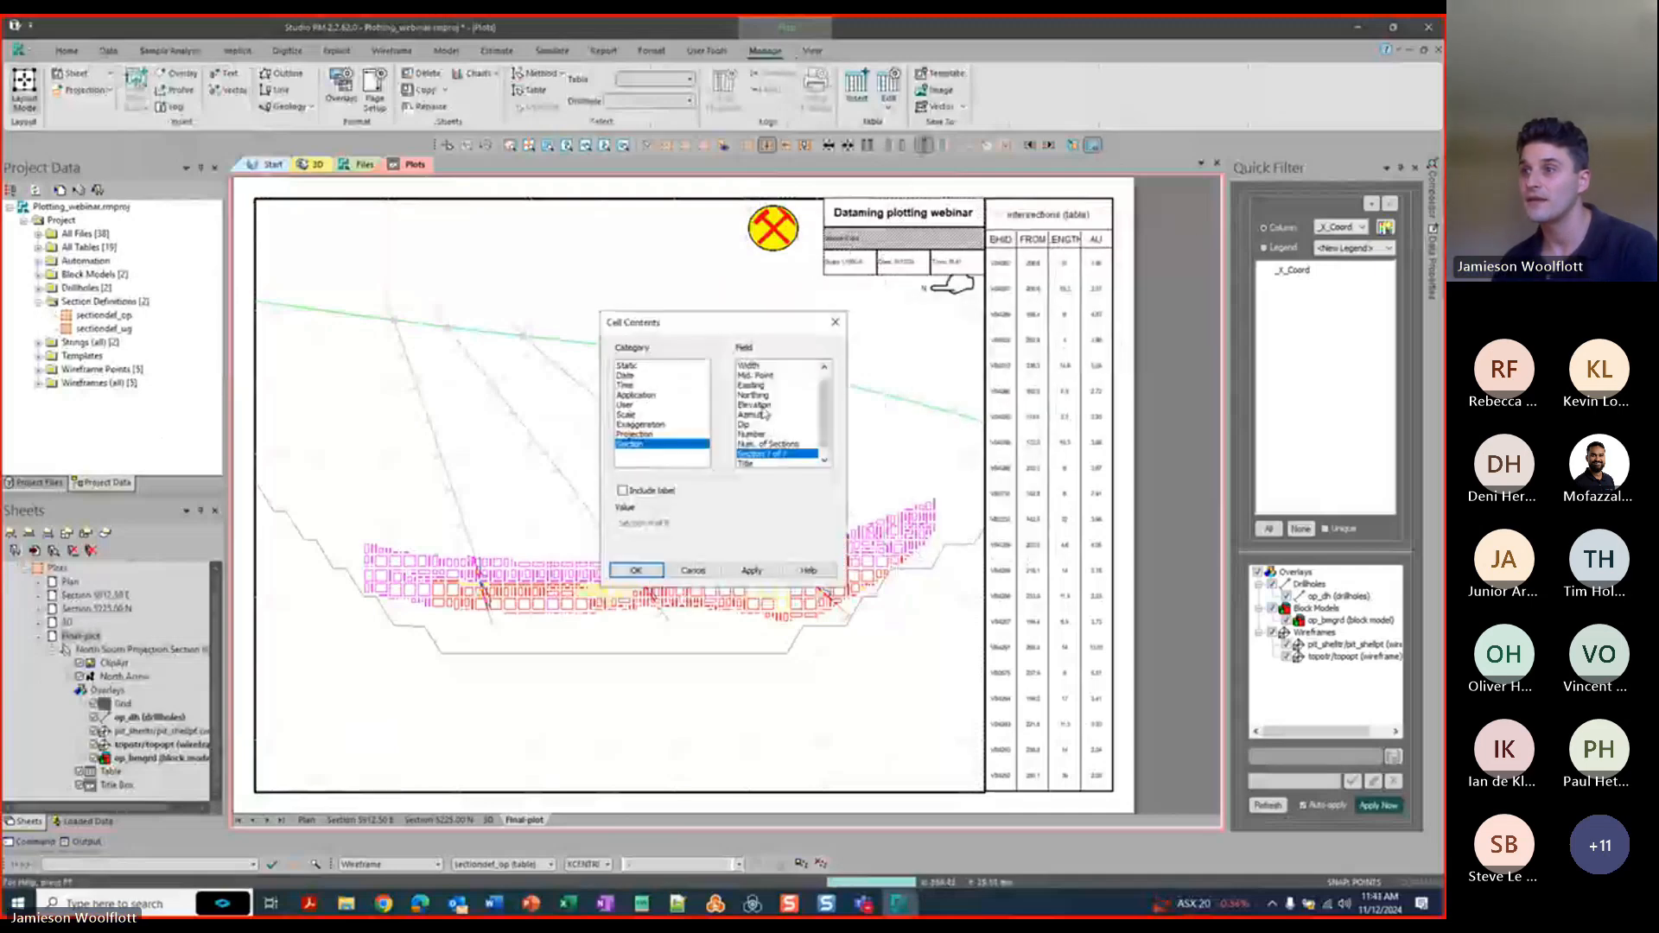
click(754, 385)
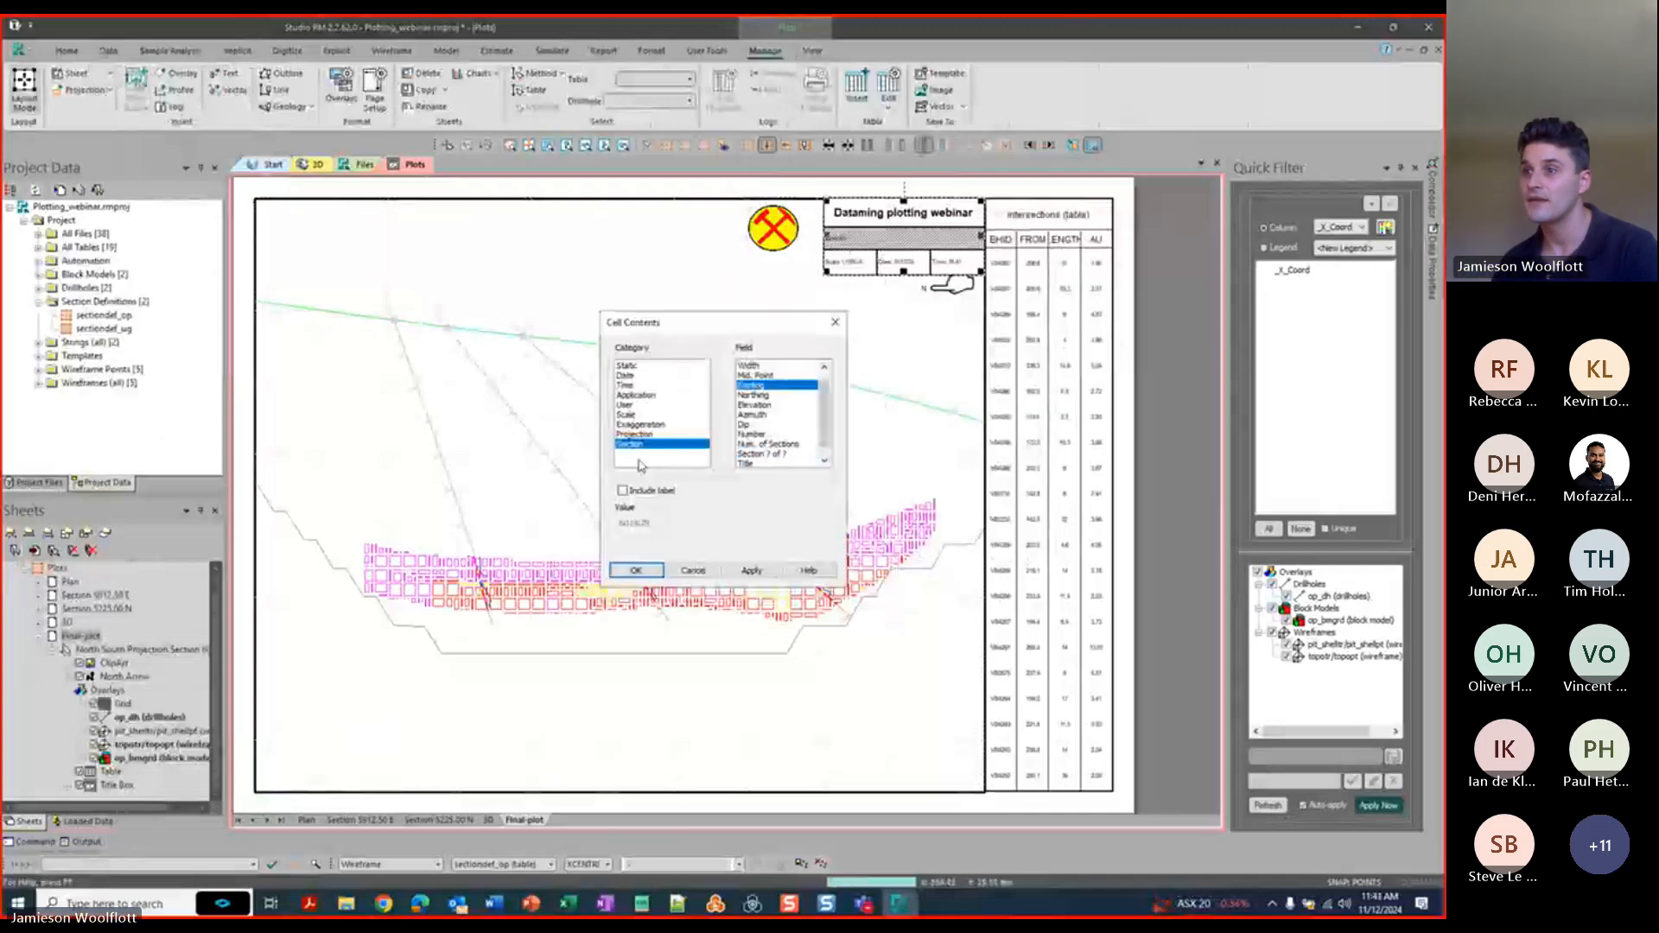
click(622, 490)
click(748, 572)
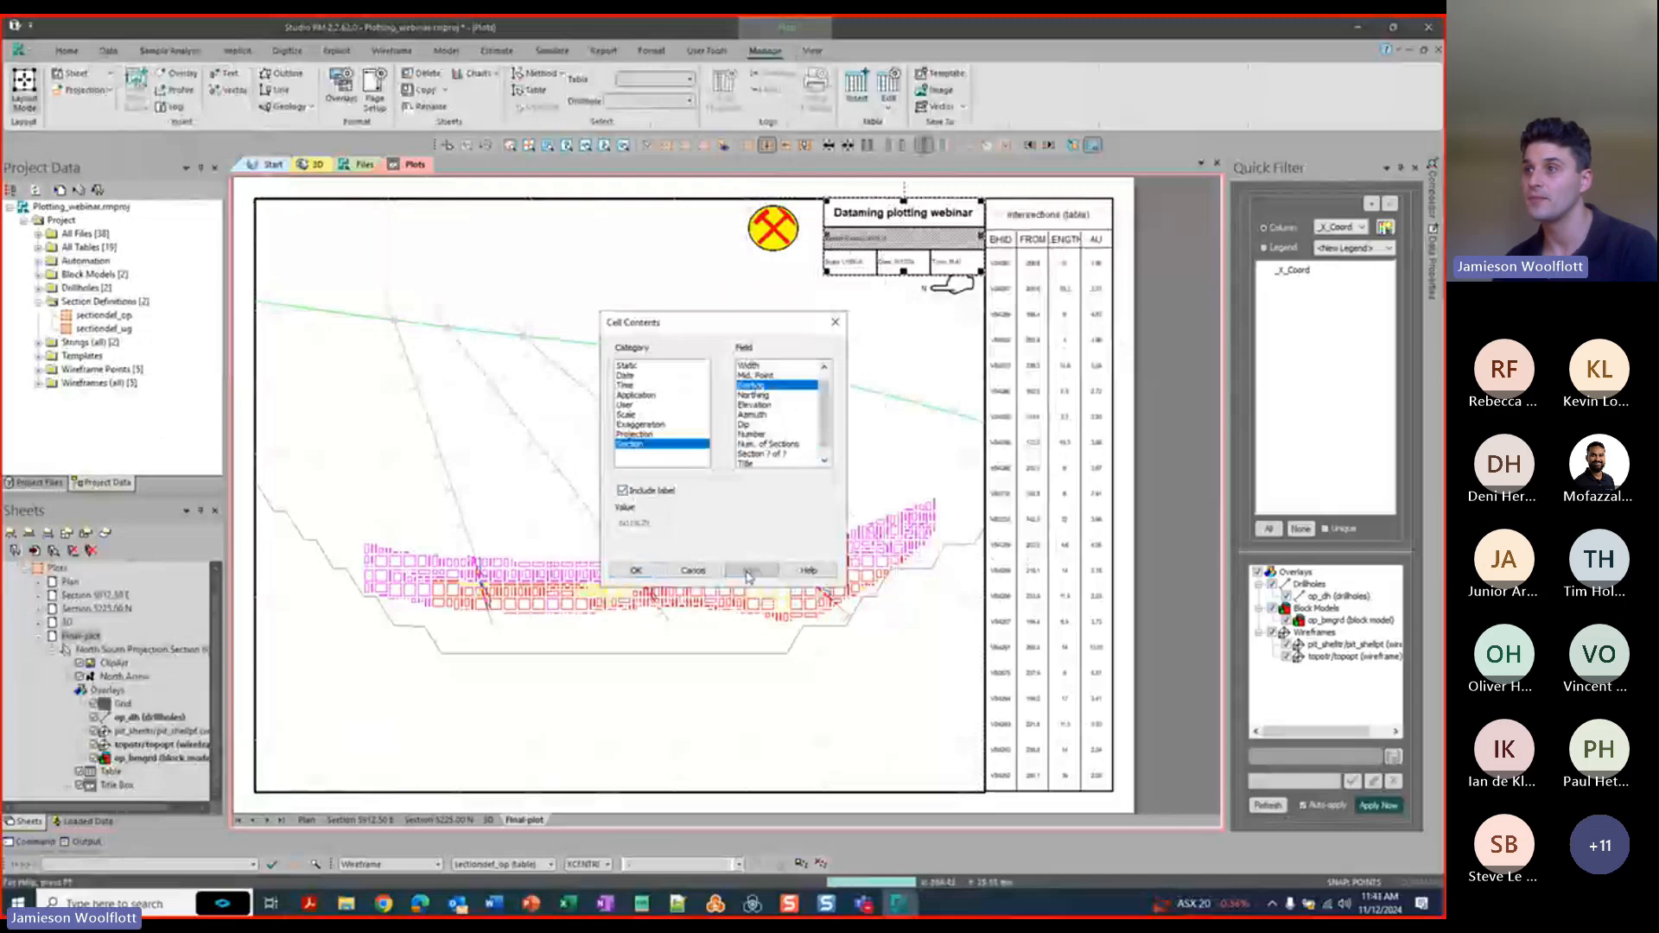
click(636, 570)
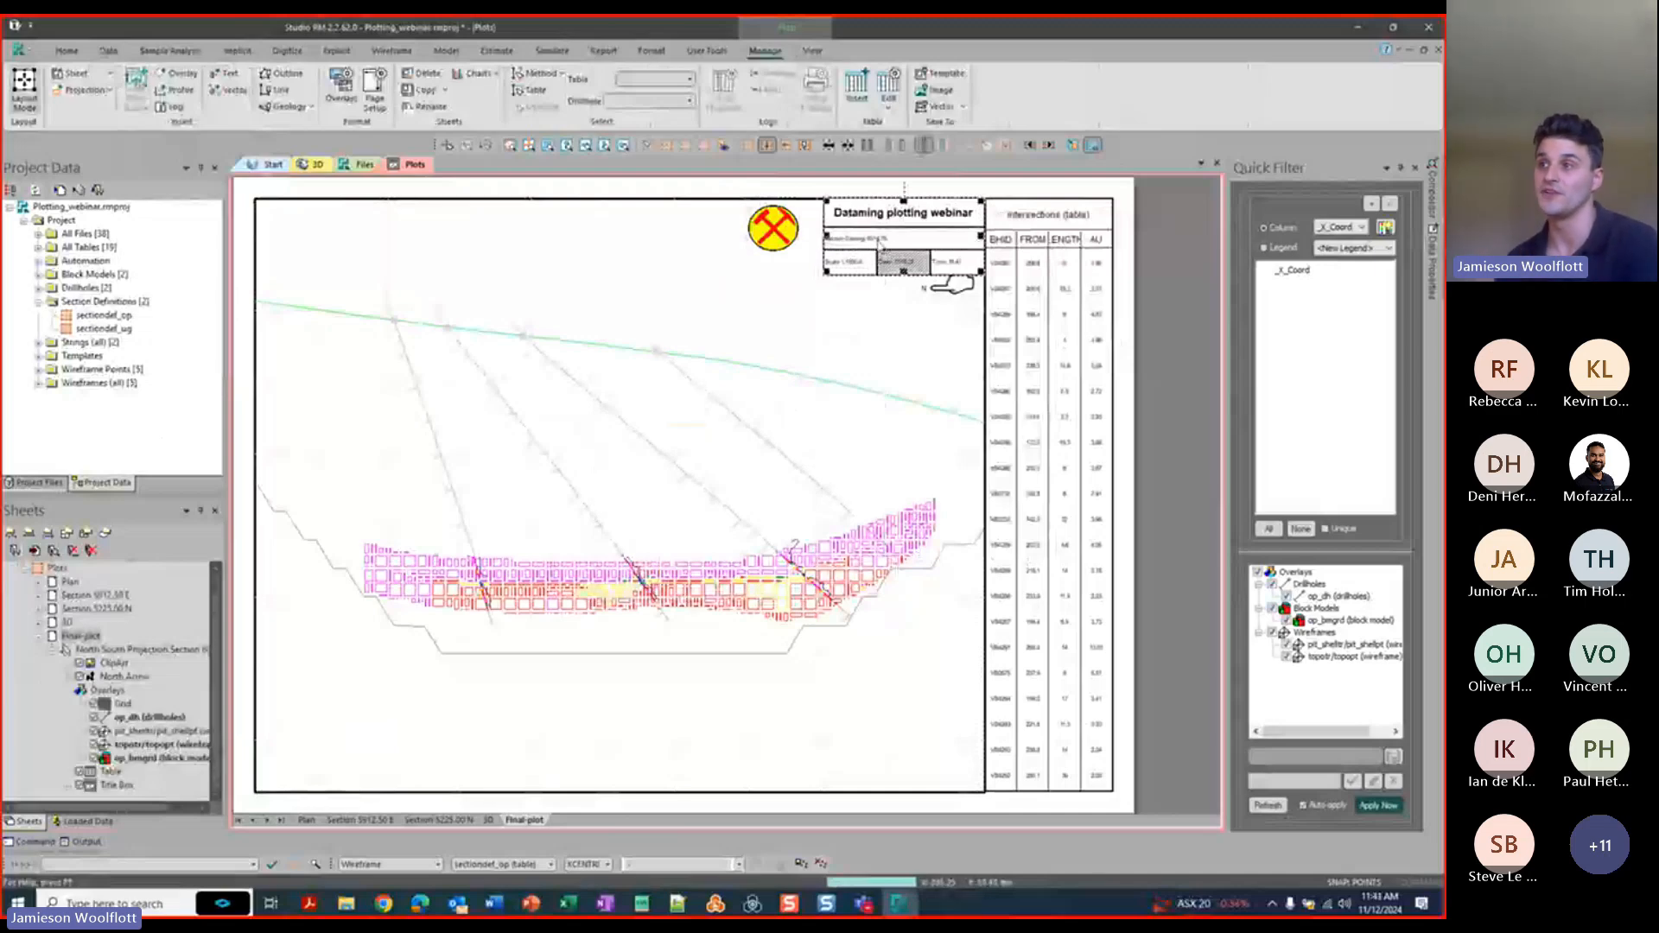
Override the Easting cell's default font with Arial Regular at size 10 and centre its text horizontally.
double_click(874, 242)
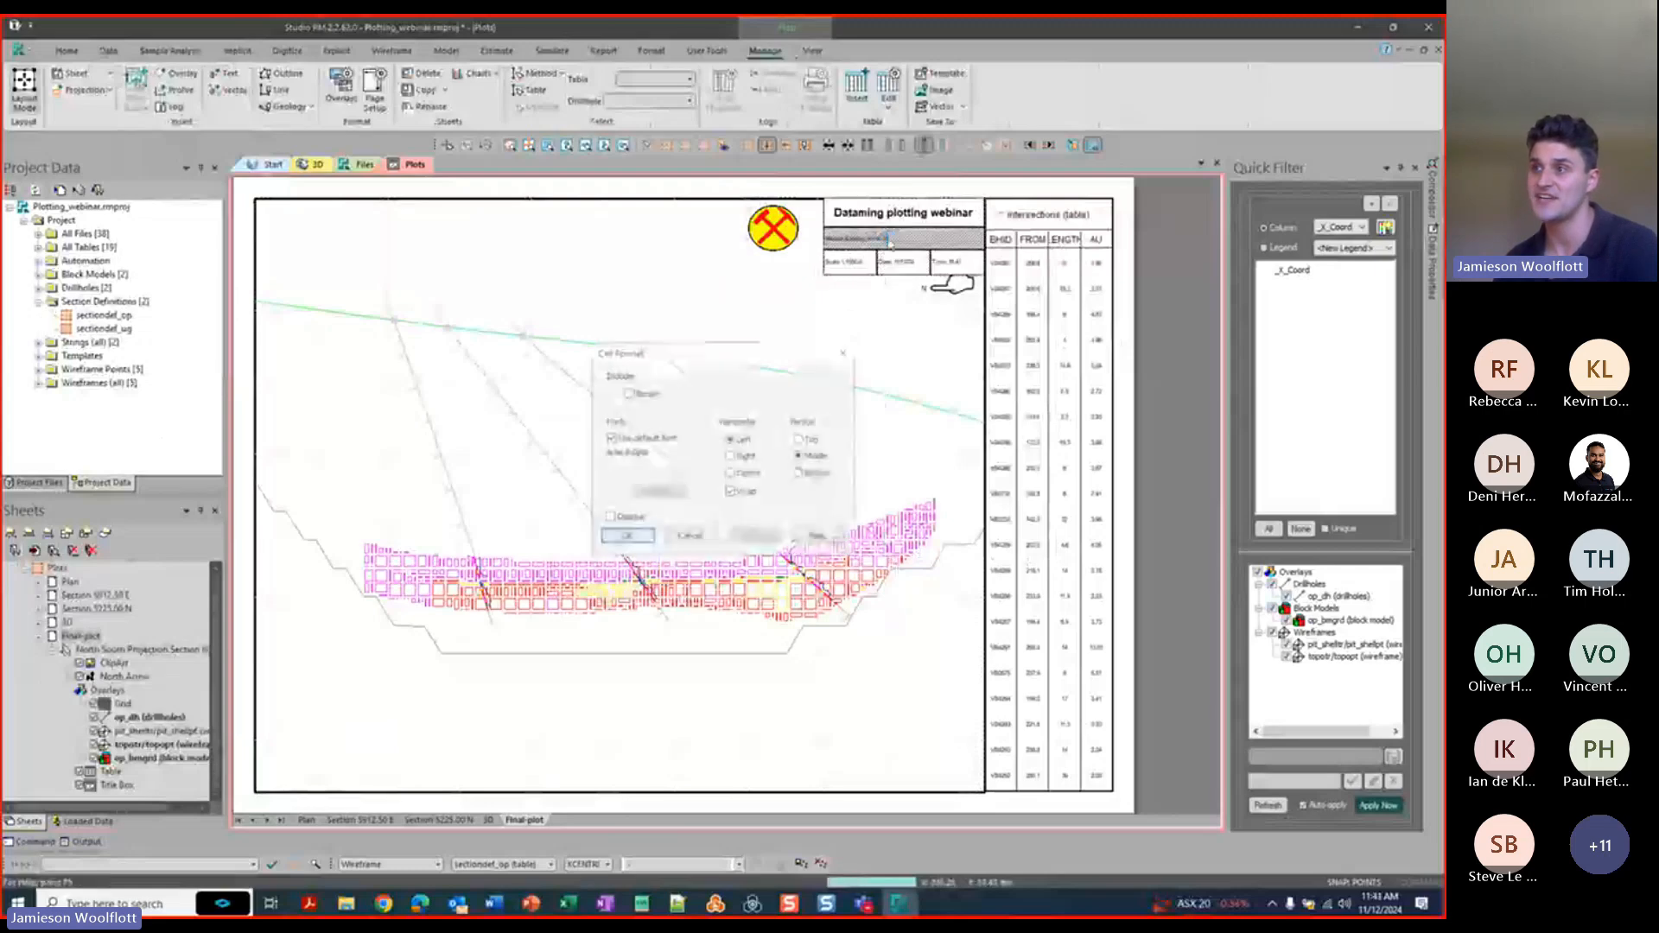
click(610, 439)
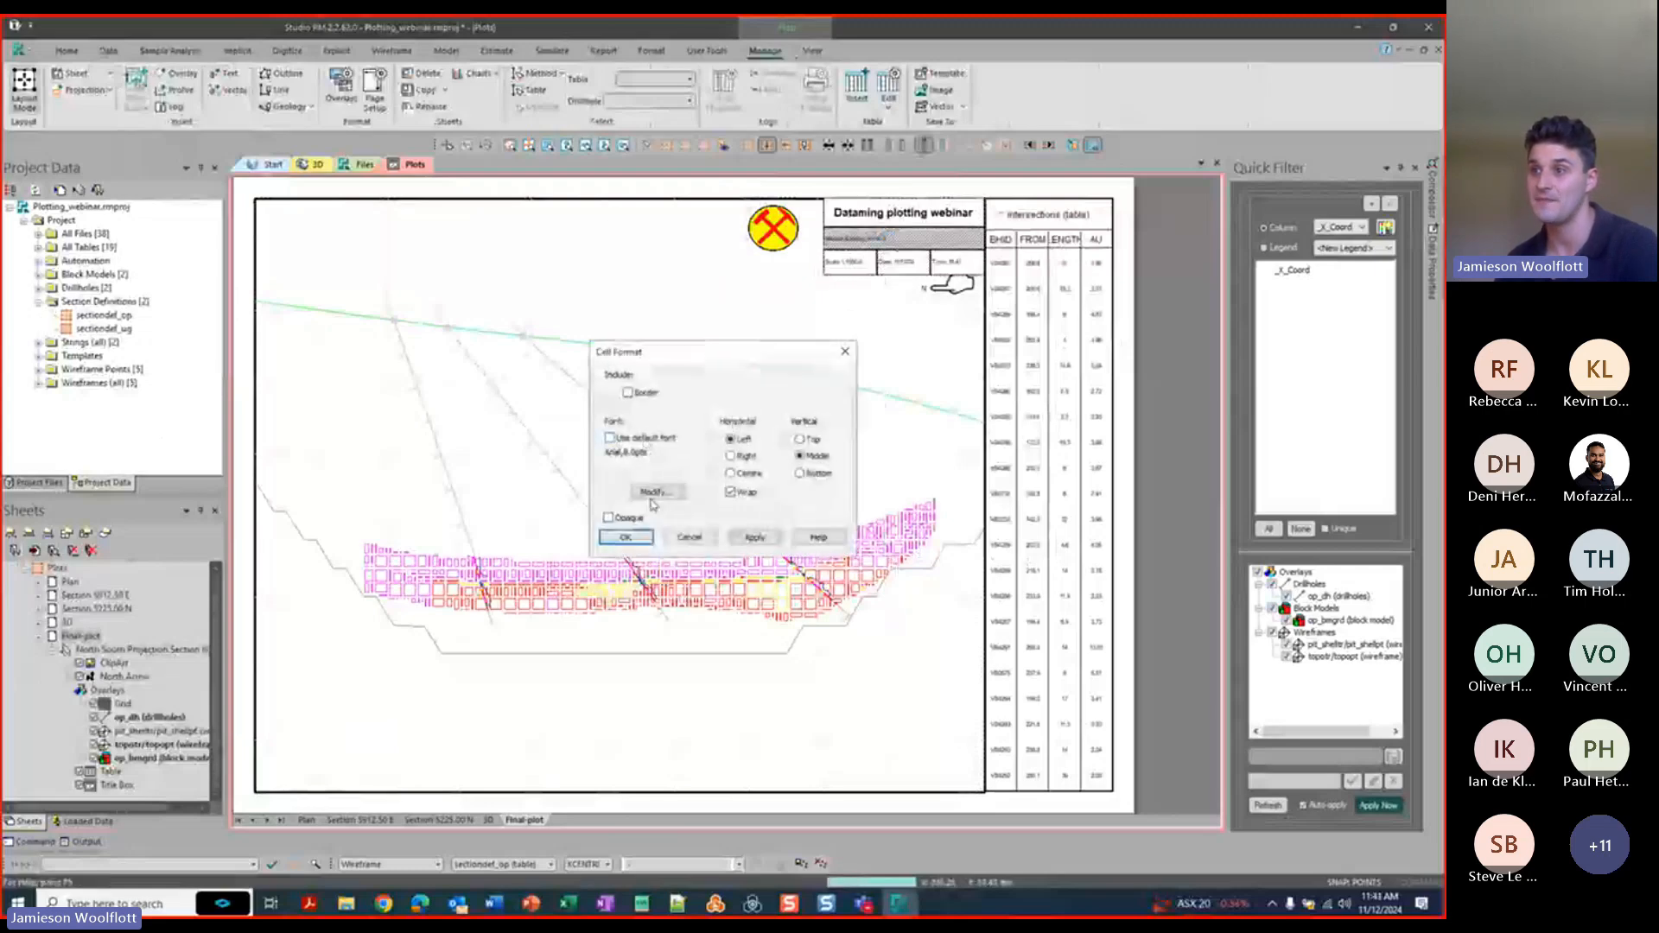
click(657, 492)
click(796, 381)
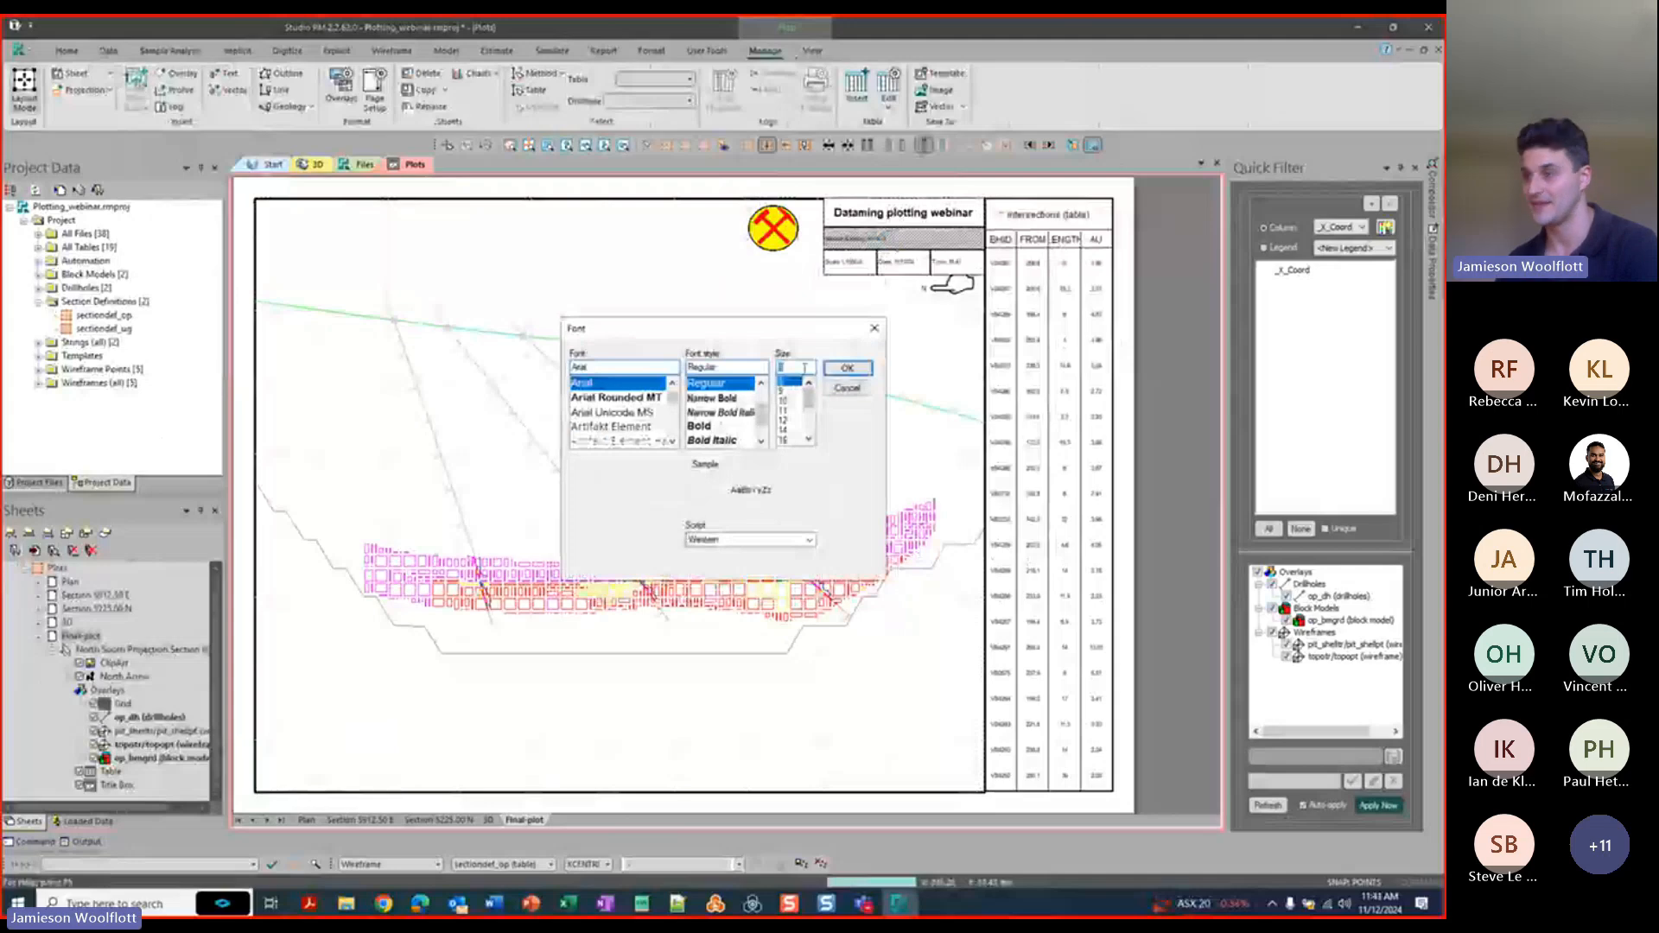
text(10)
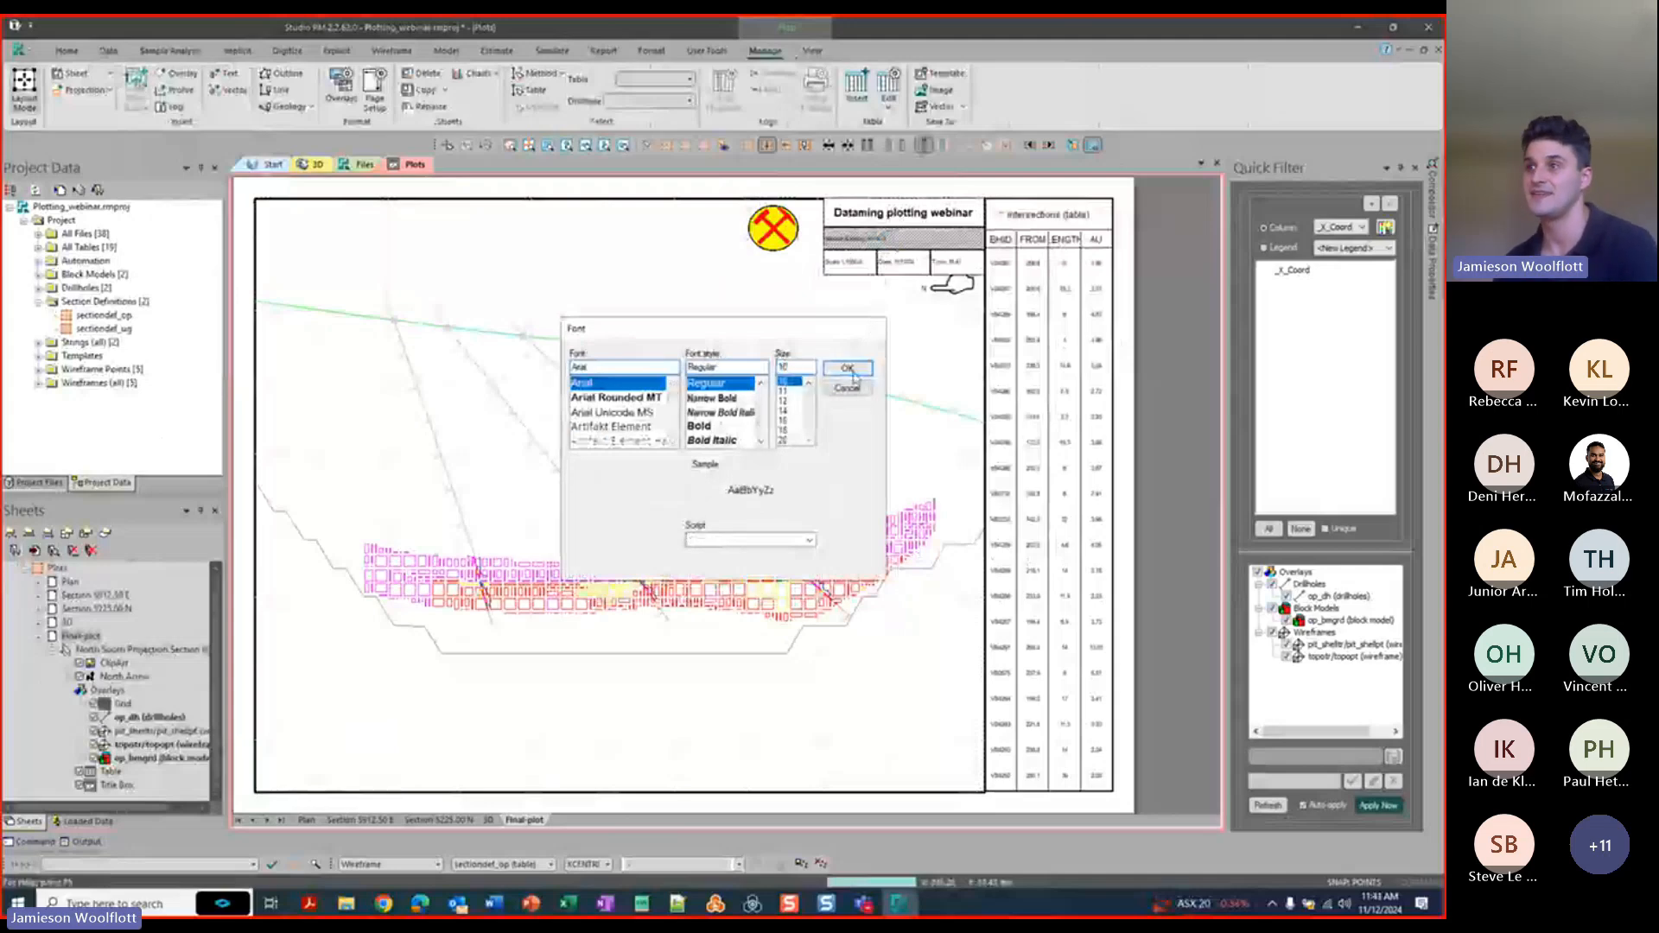
click(847, 368)
click(731, 474)
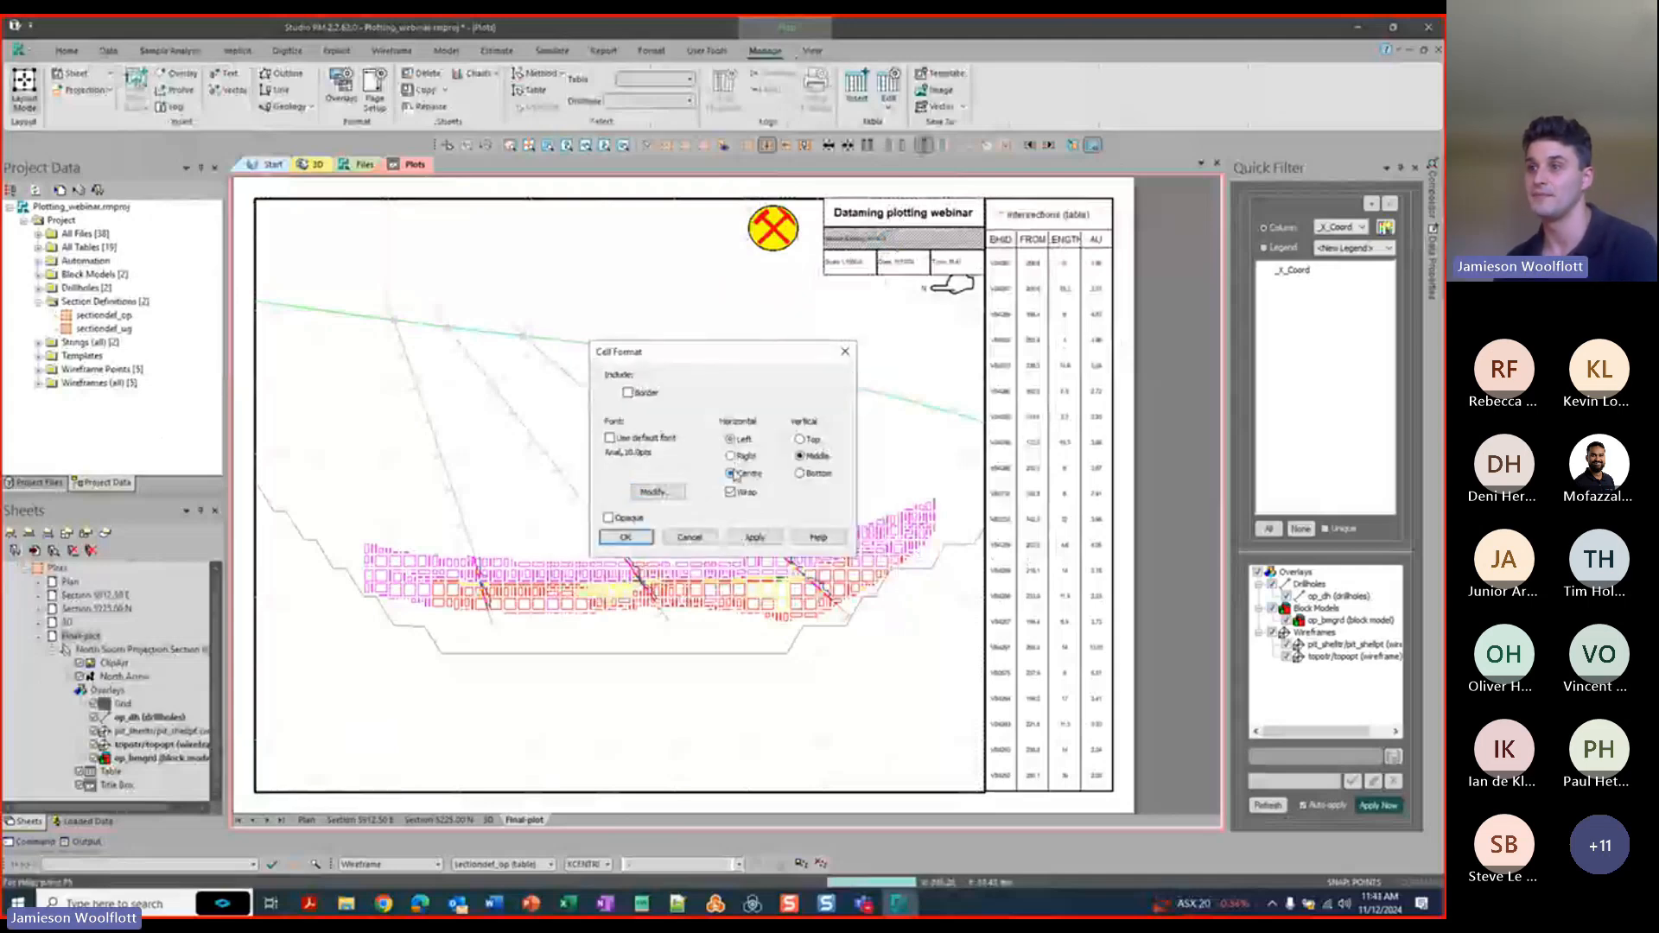
click(625, 536)
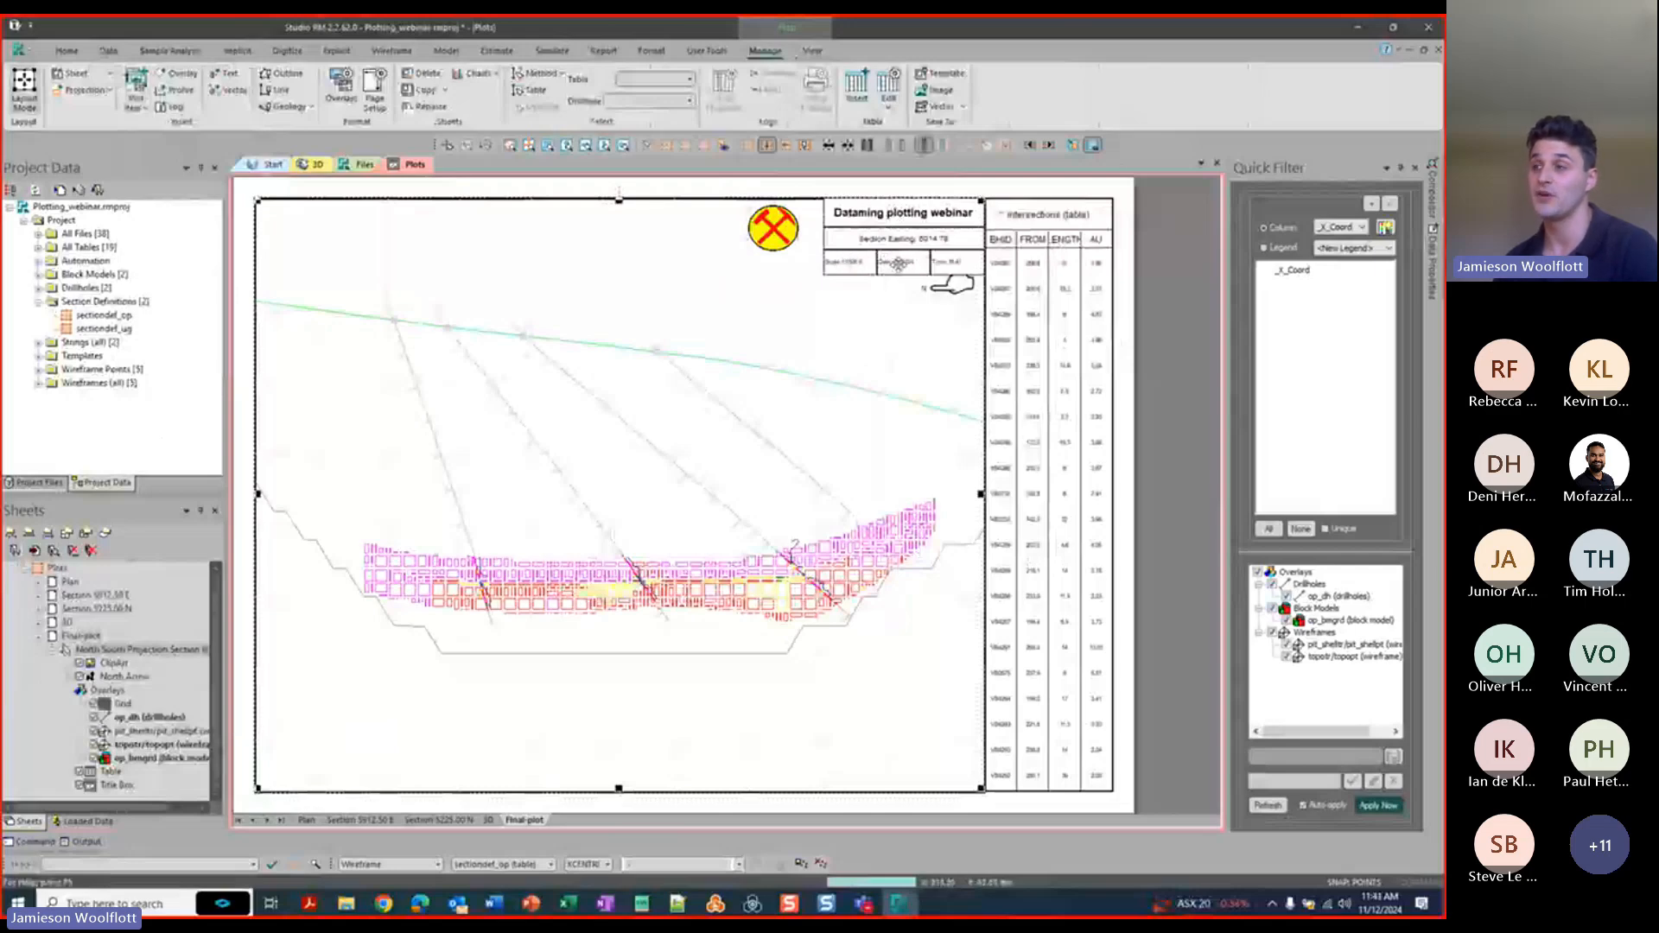
Replace the time cell in the title box's bottom row with the User category's User Name field, keeping its label.
click(949, 268)
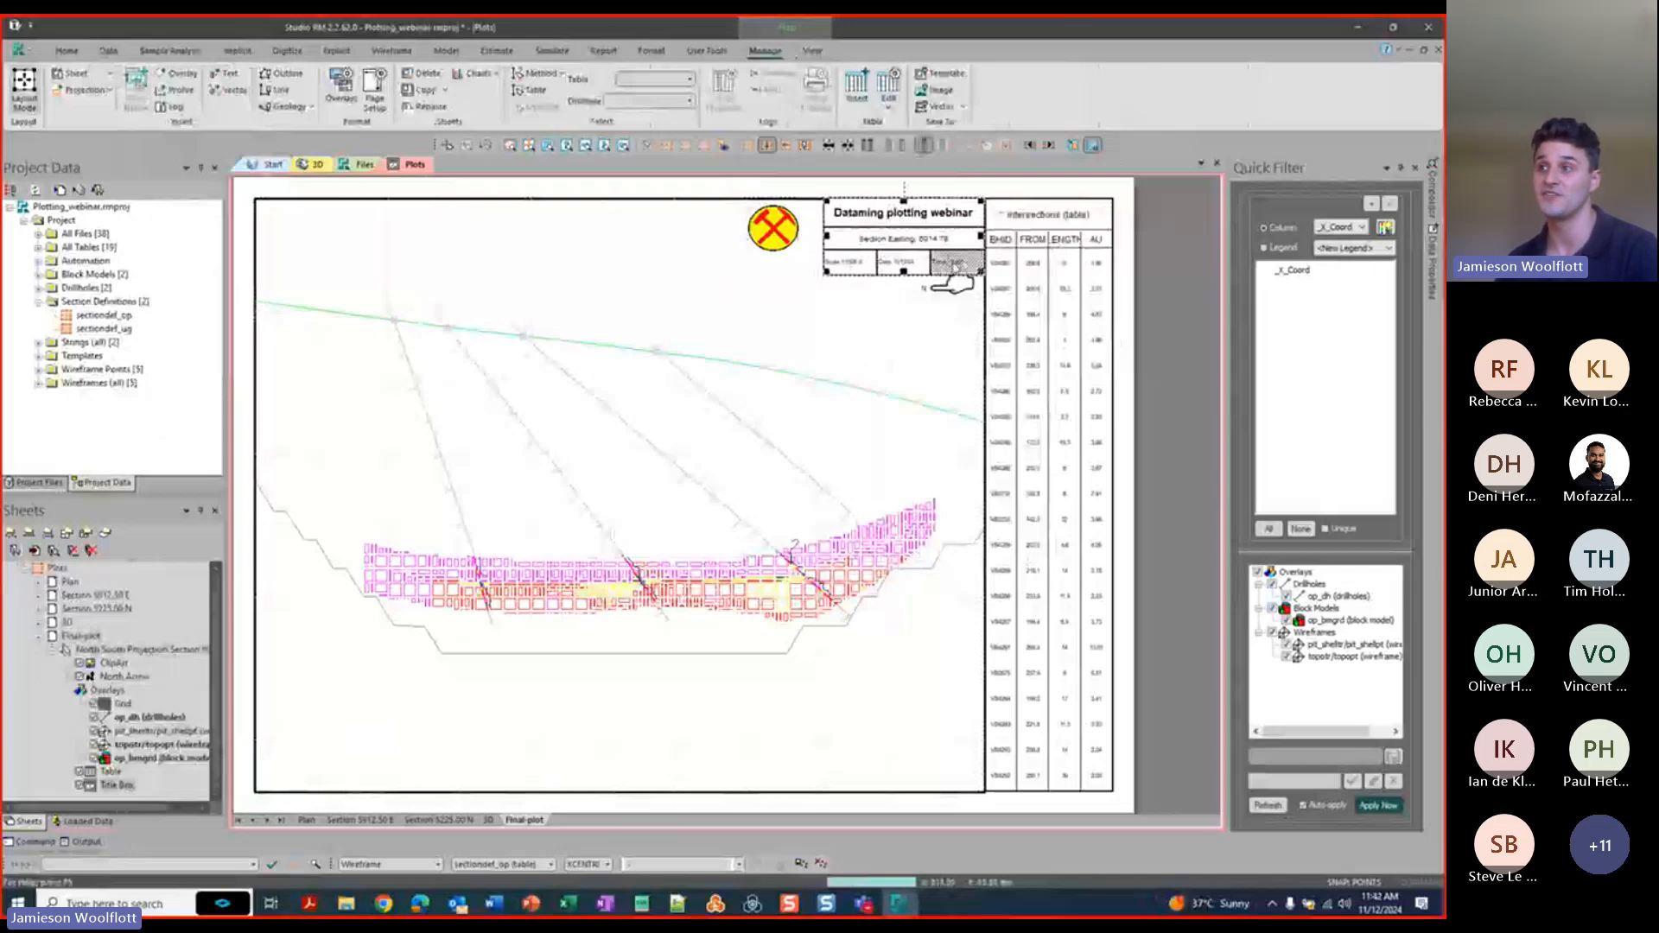
right_click(954, 269)
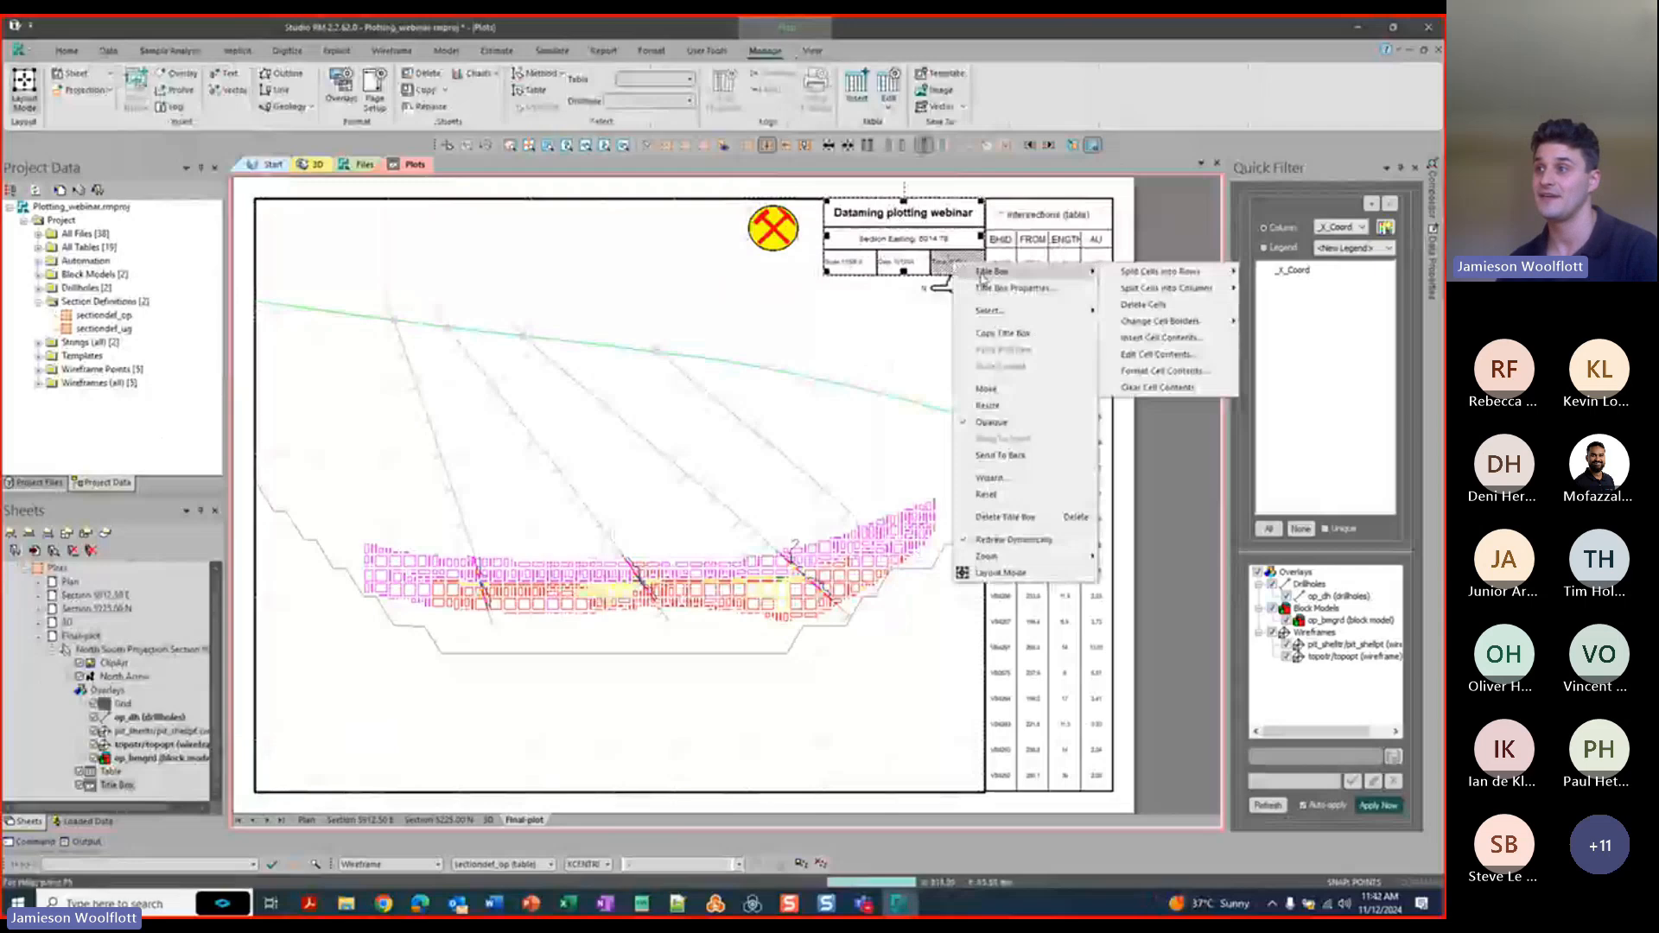
click(1156, 354)
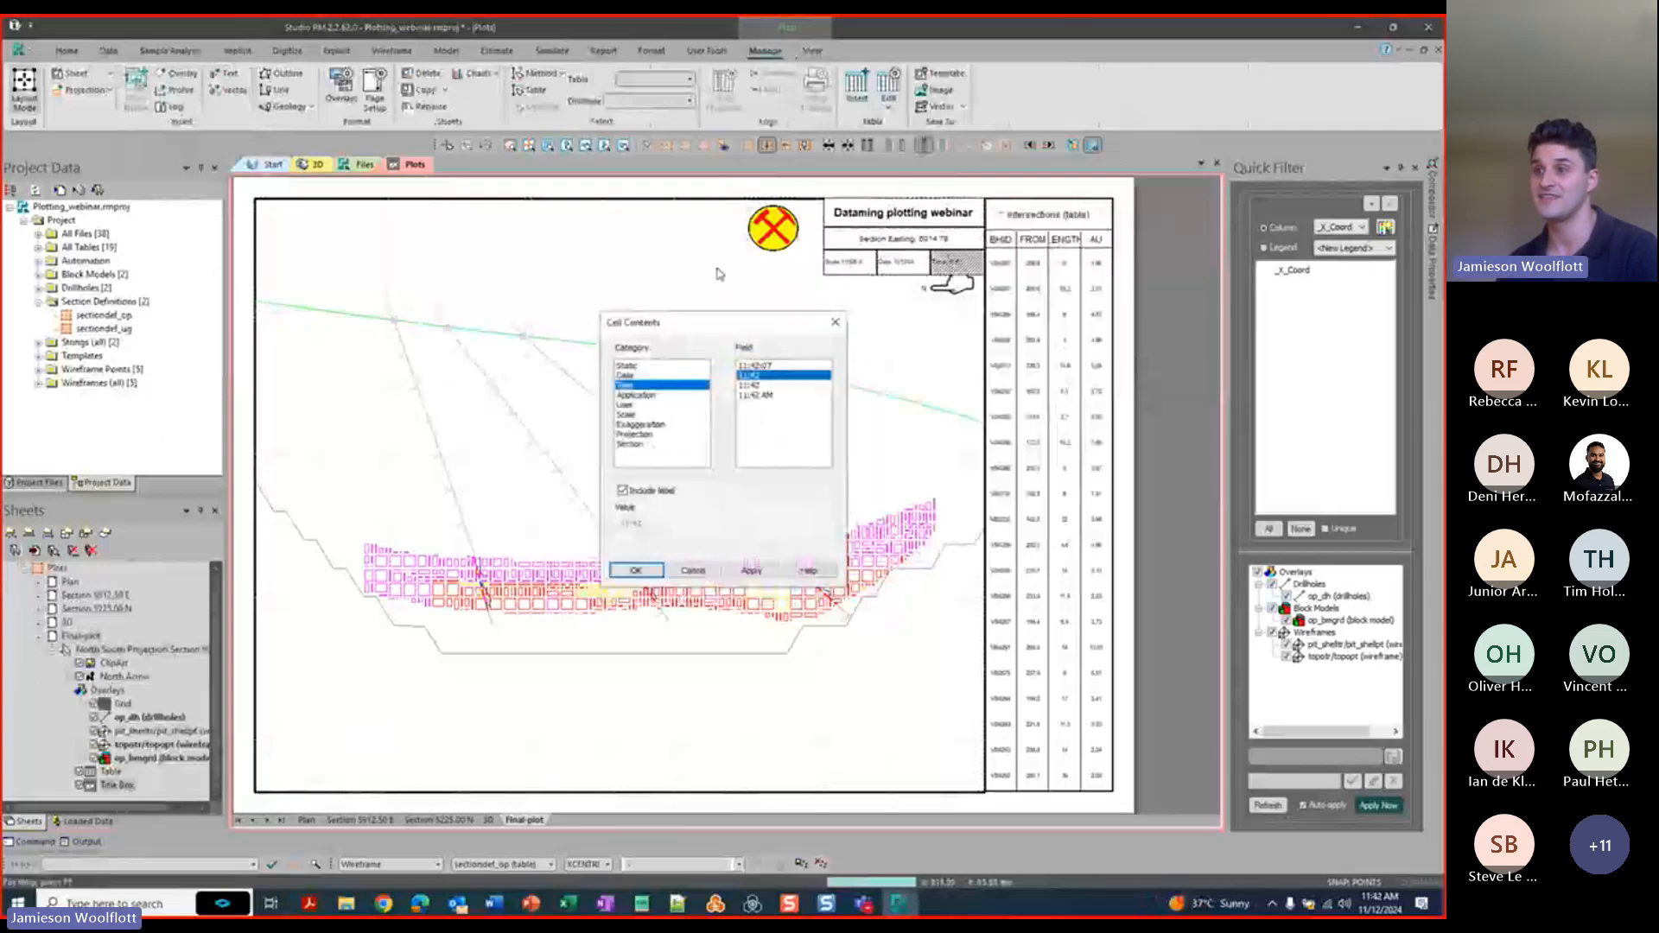
click(629, 405)
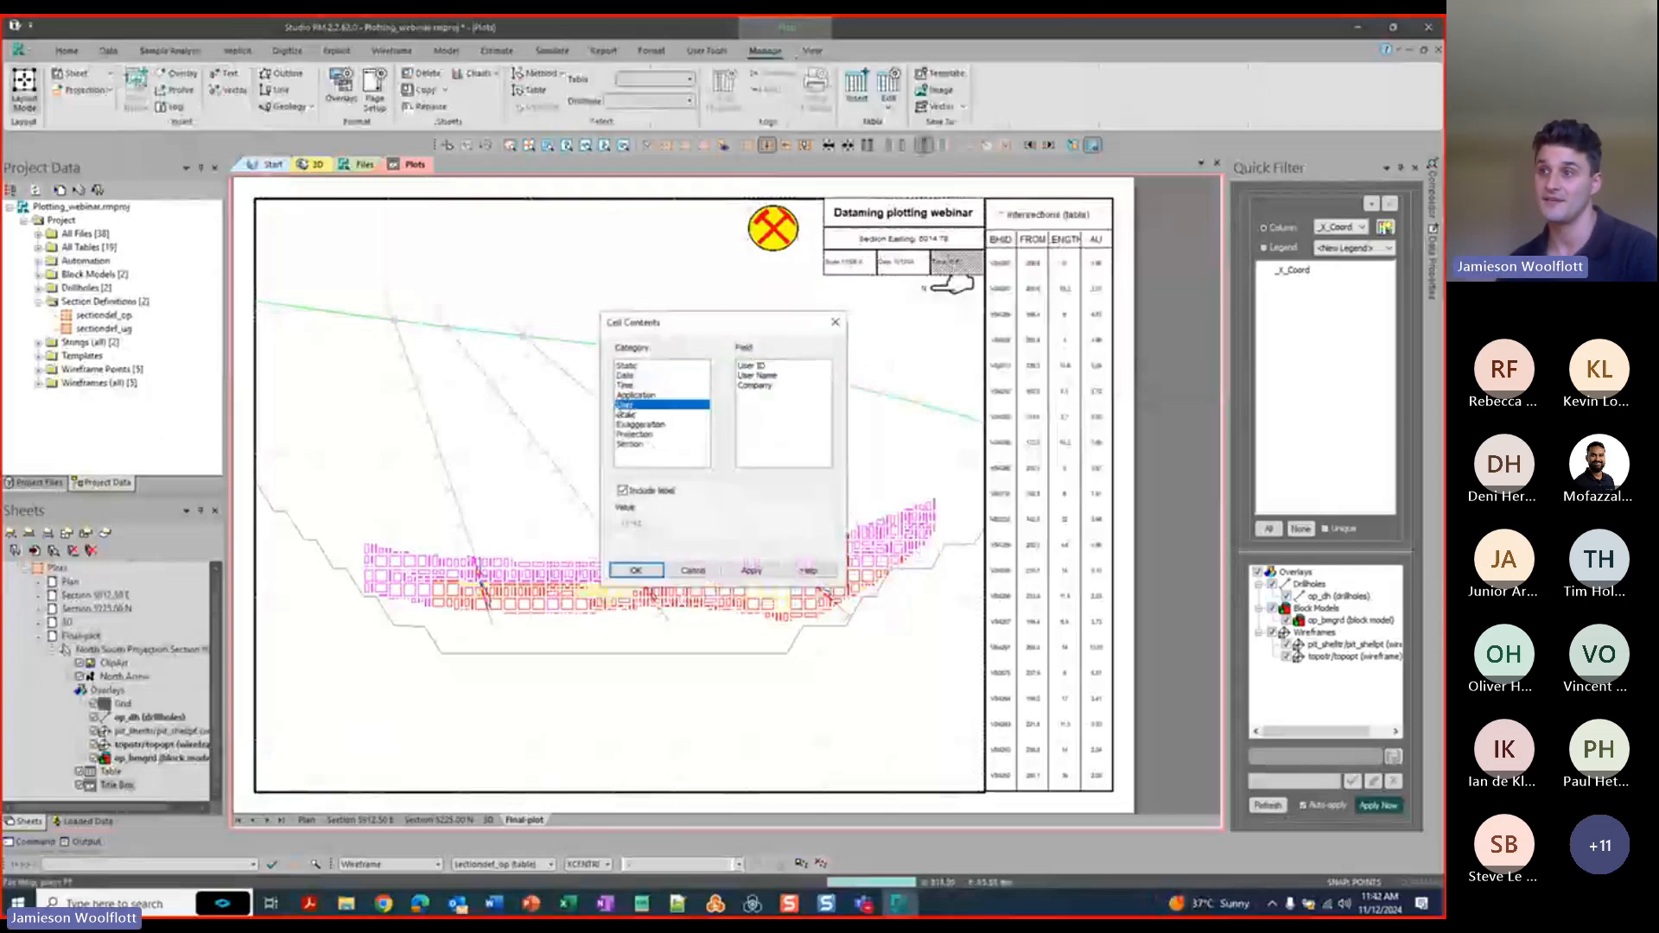
click(759, 375)
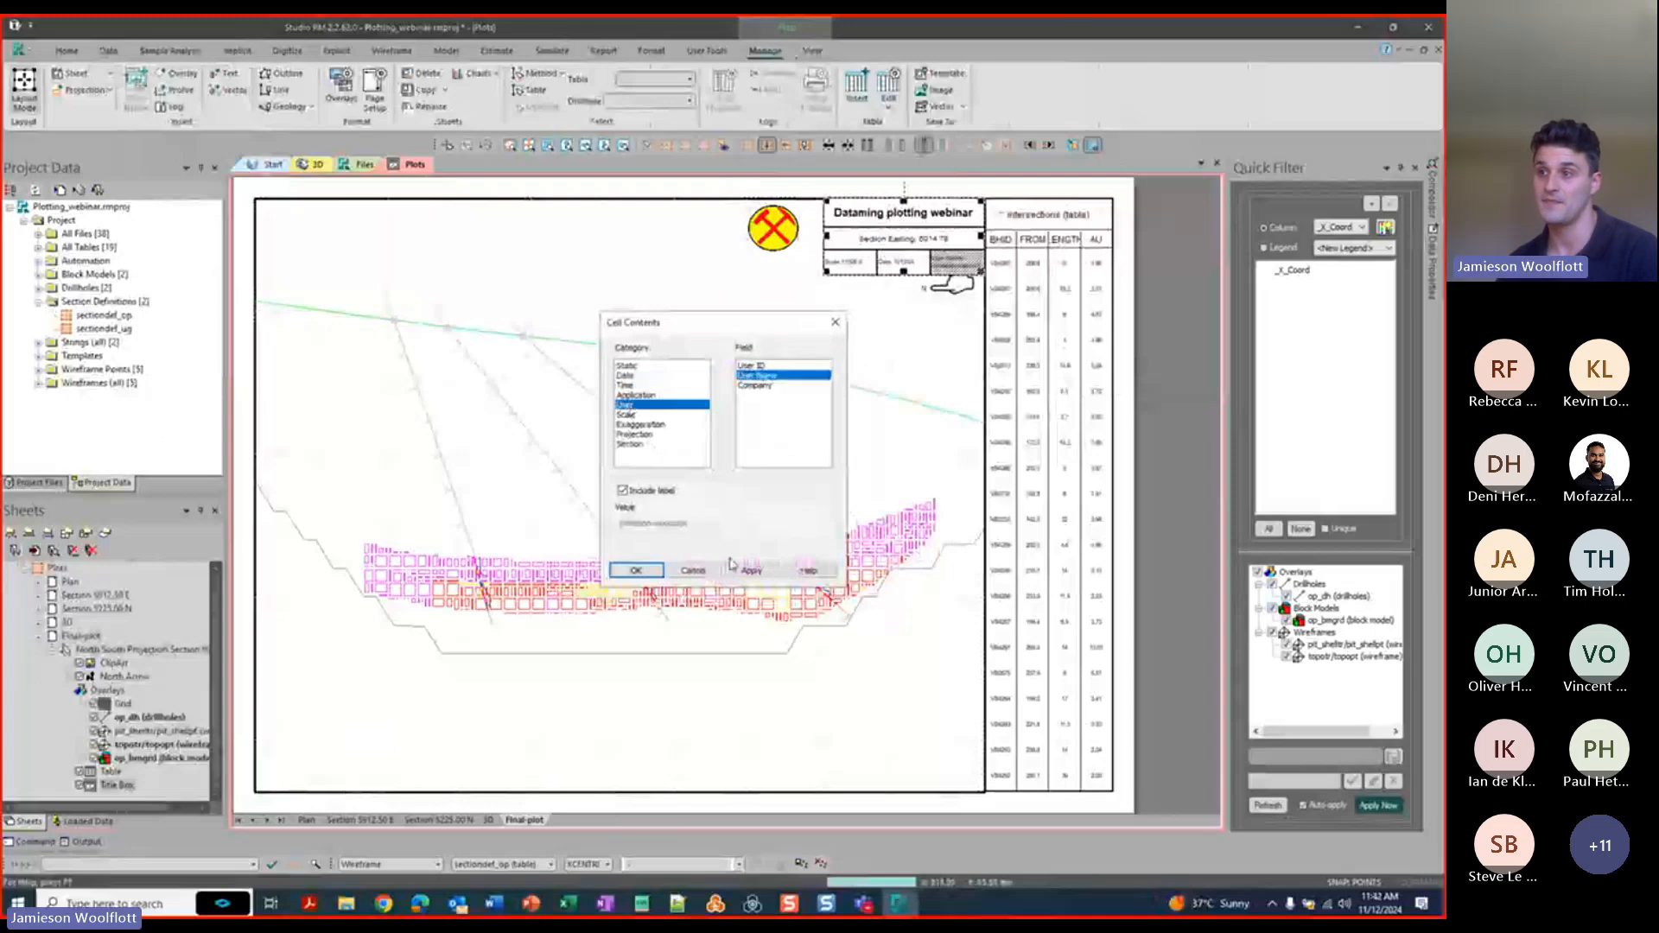
click(636, 571)
click(895, 320)
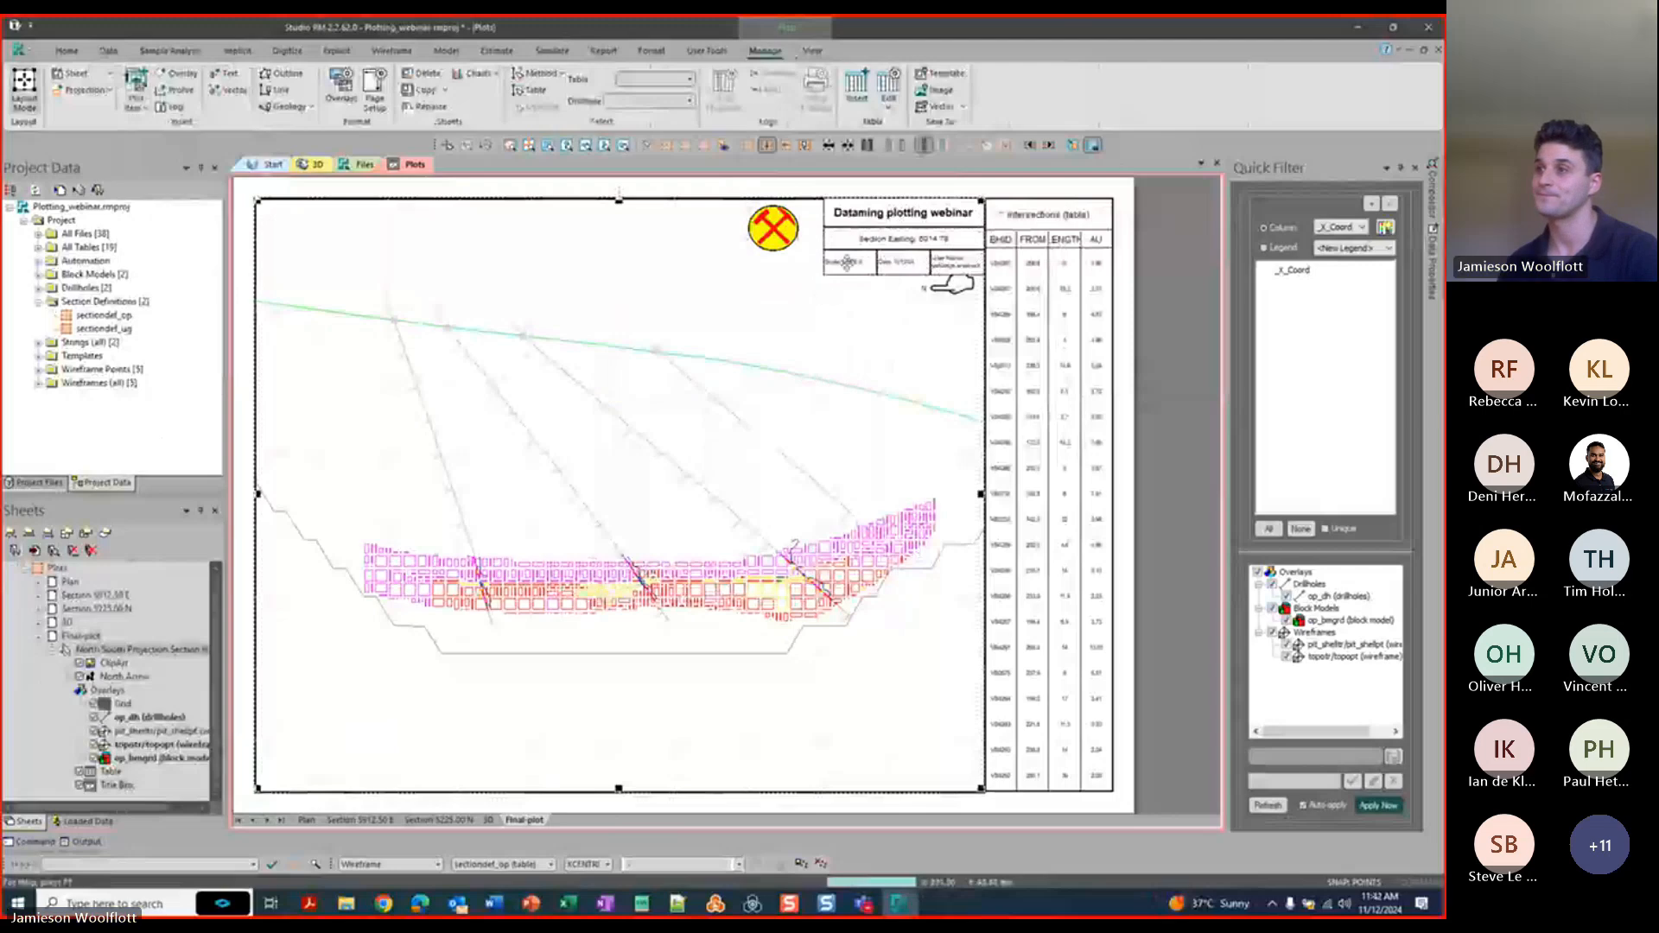
Split the title box's Section Easting row into two columns.
click(886, 240)
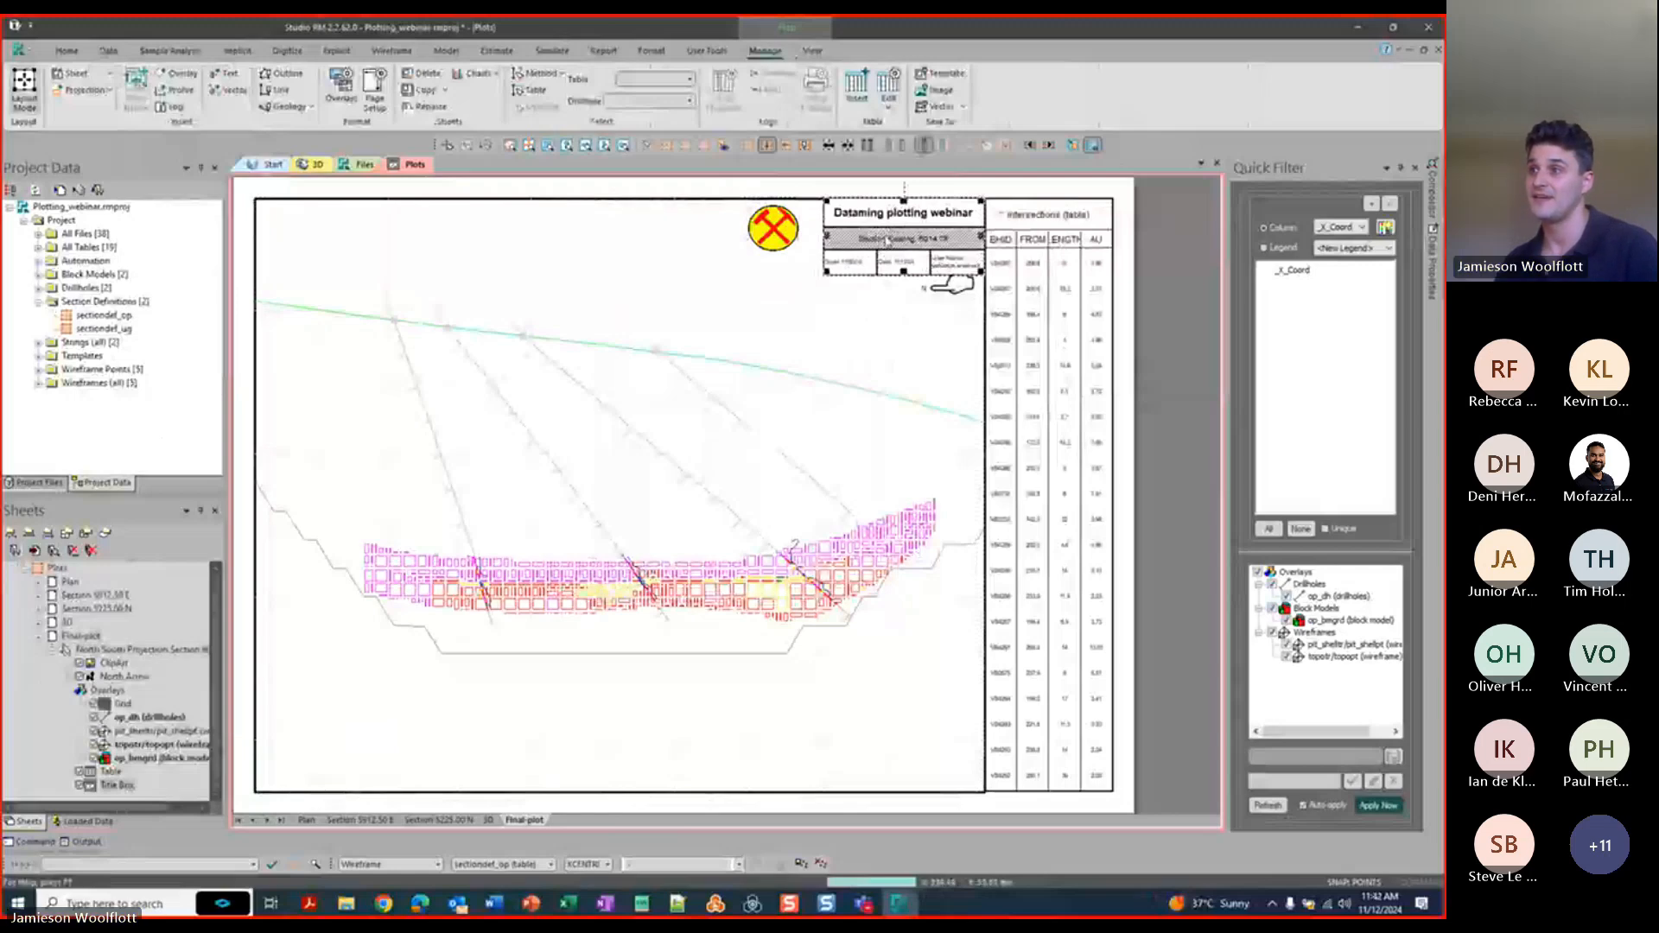
right_click(881, 246)
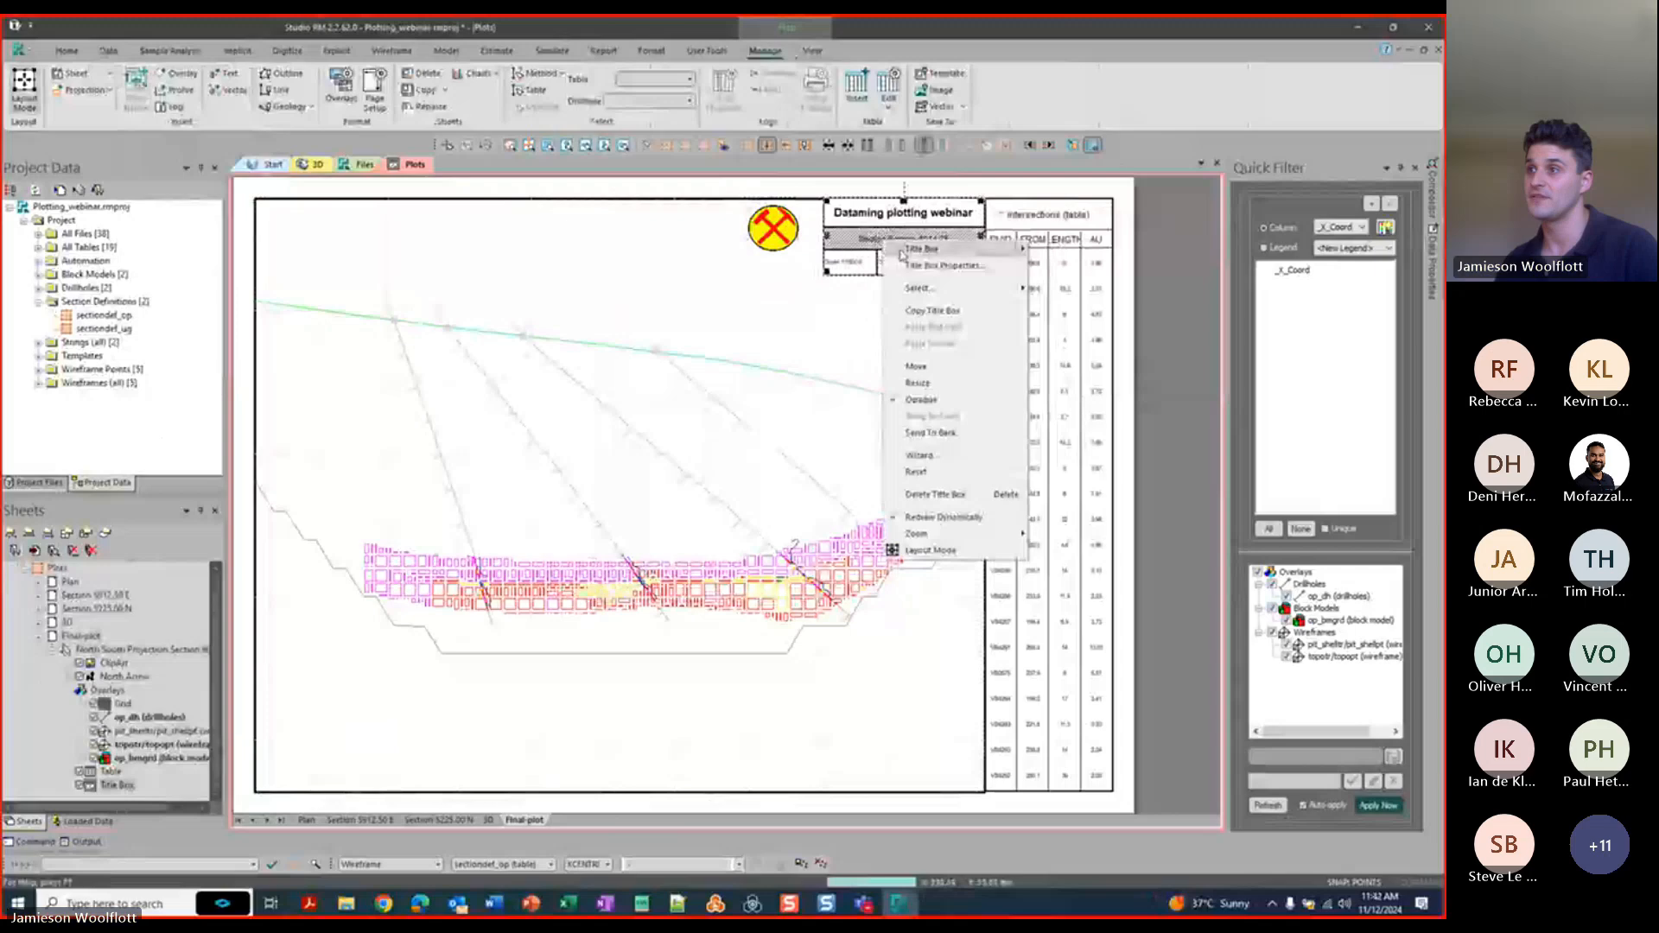
mouse_move(901, 250)
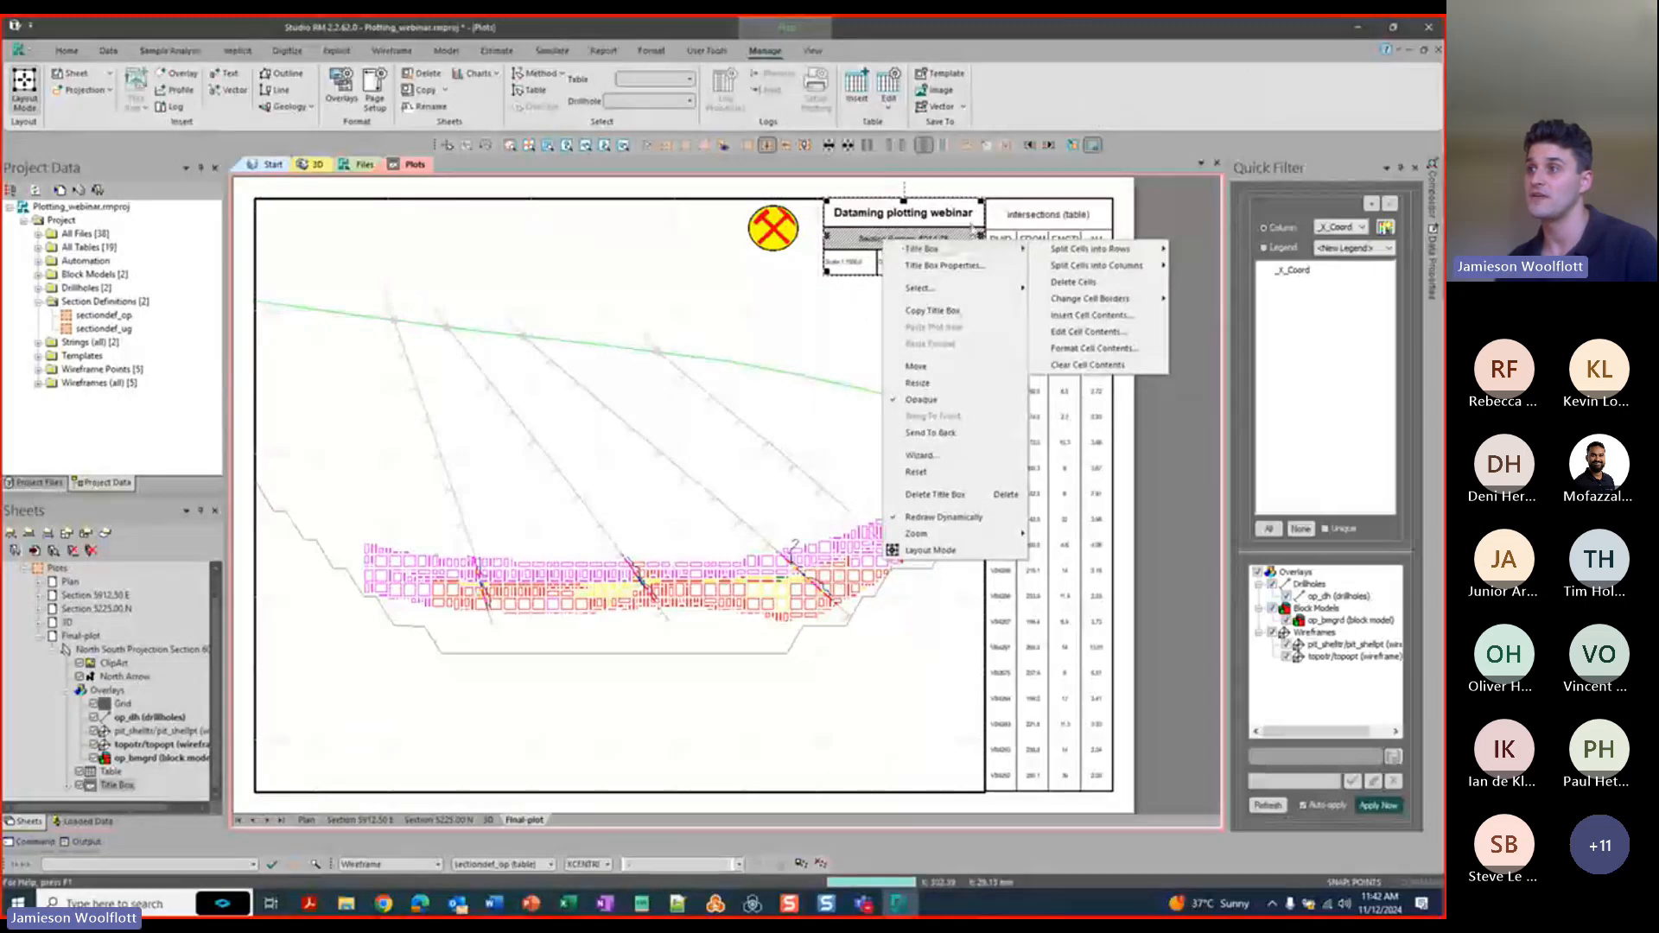
mouse_move(1065, 305)
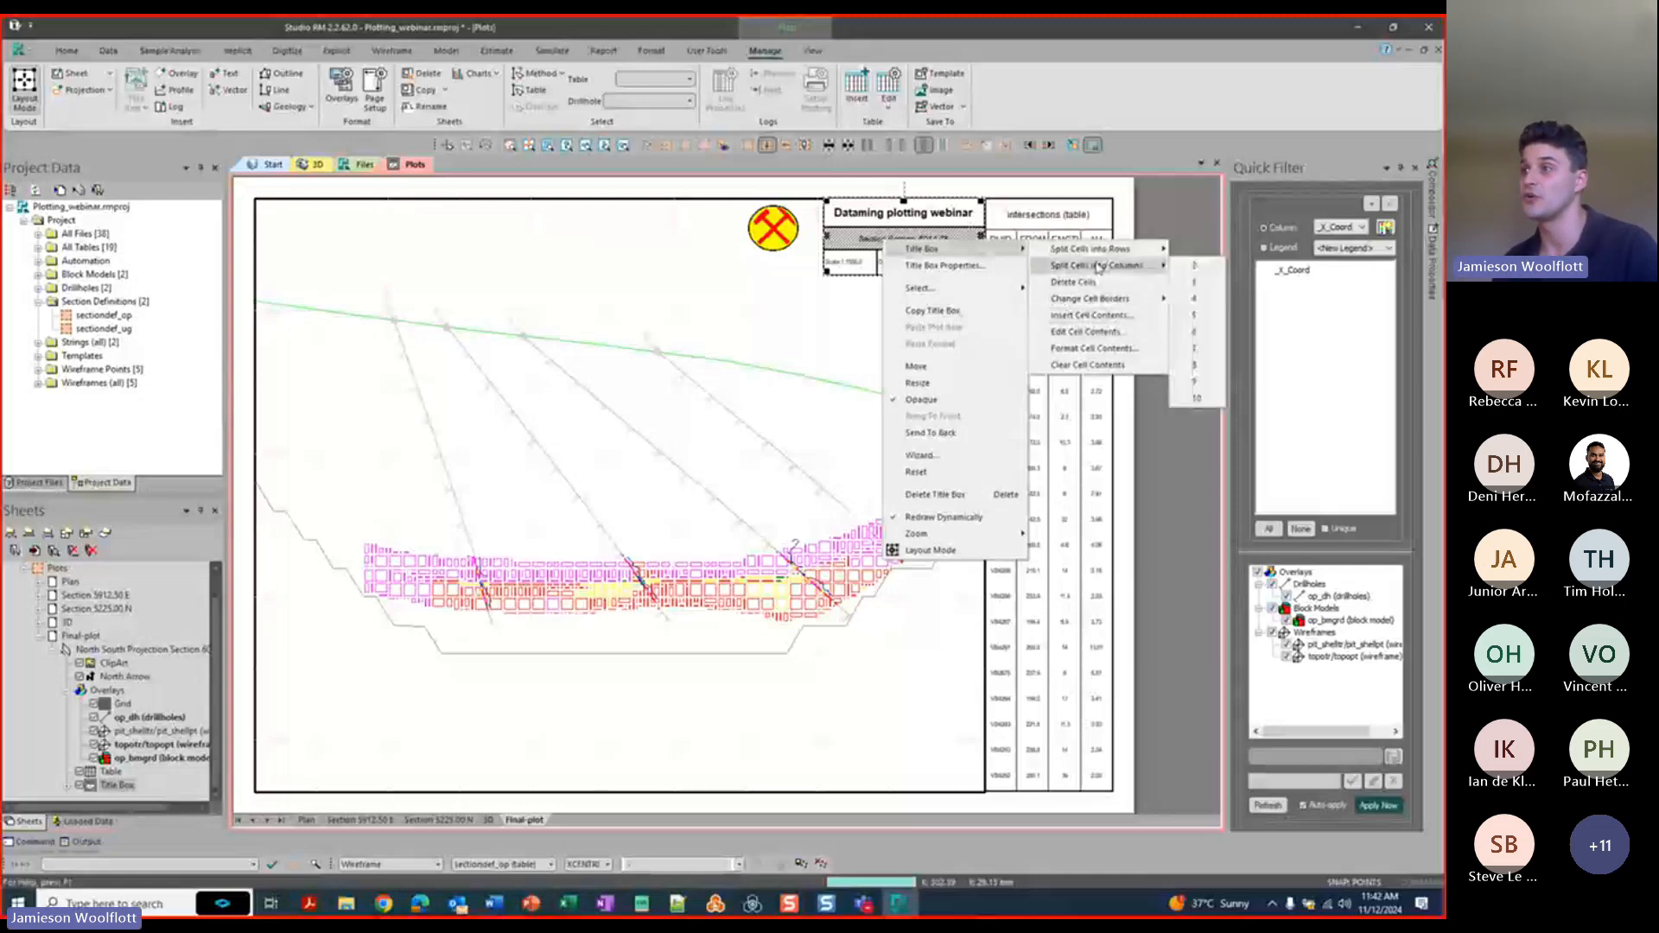
click(1207, 268)
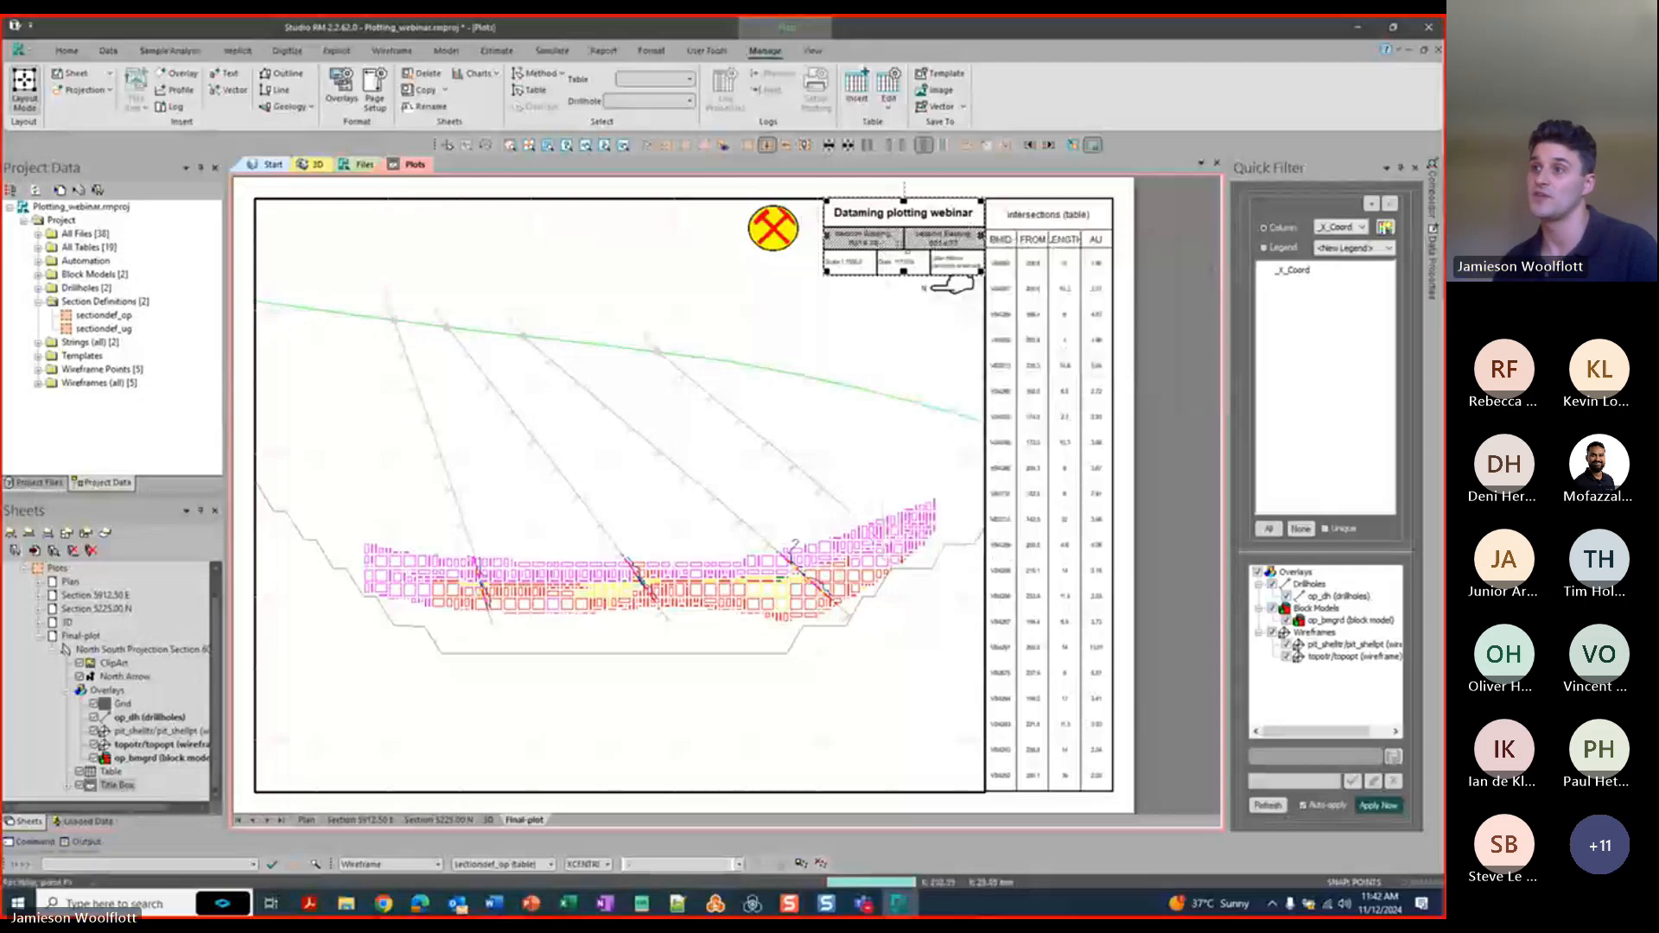
Change the first cell of the split row to the static text "Pit".
click(964, 239)
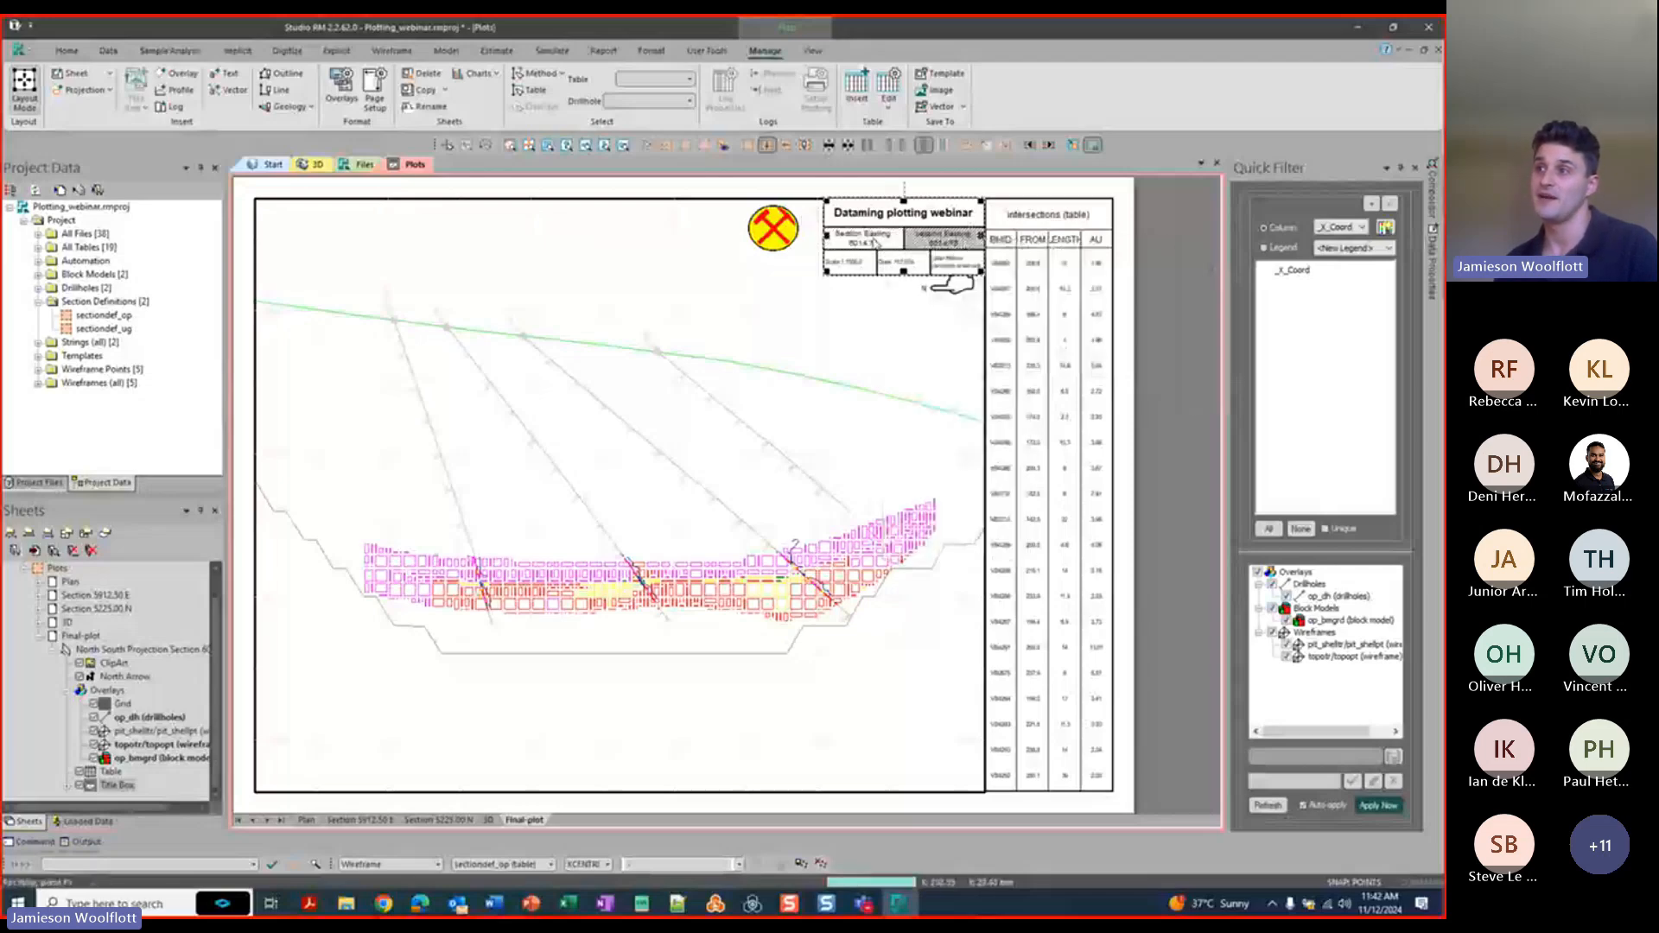
click(874, 243)
right_click(874, 244)
mouse_move(914, 247)
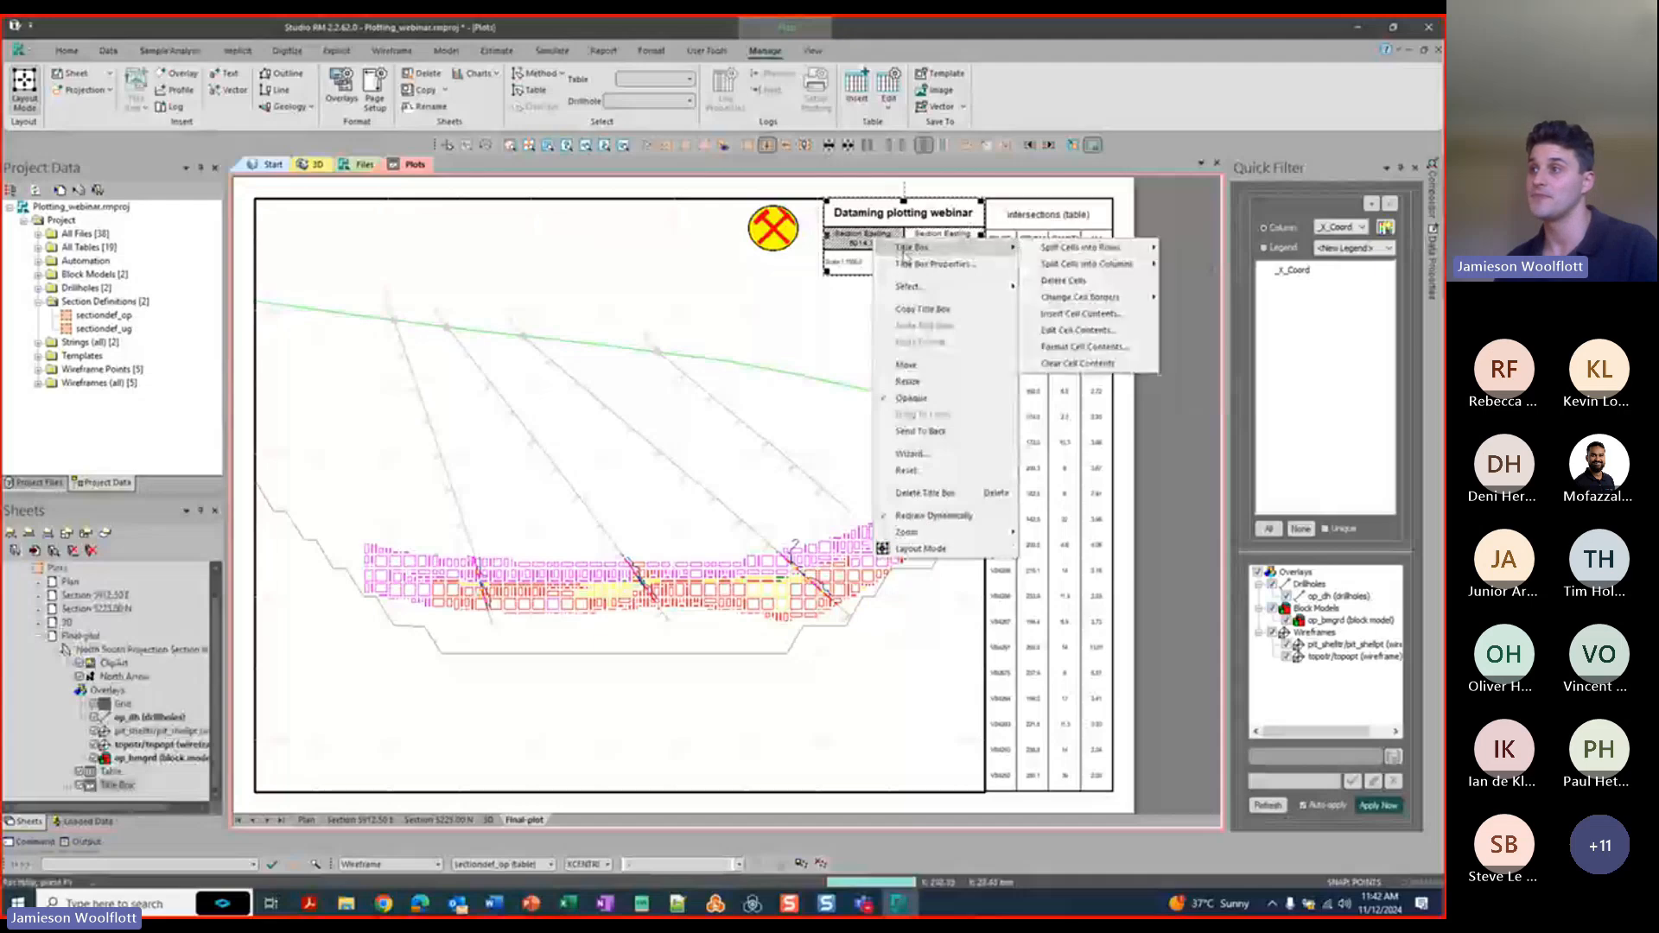
click(1072, 331)
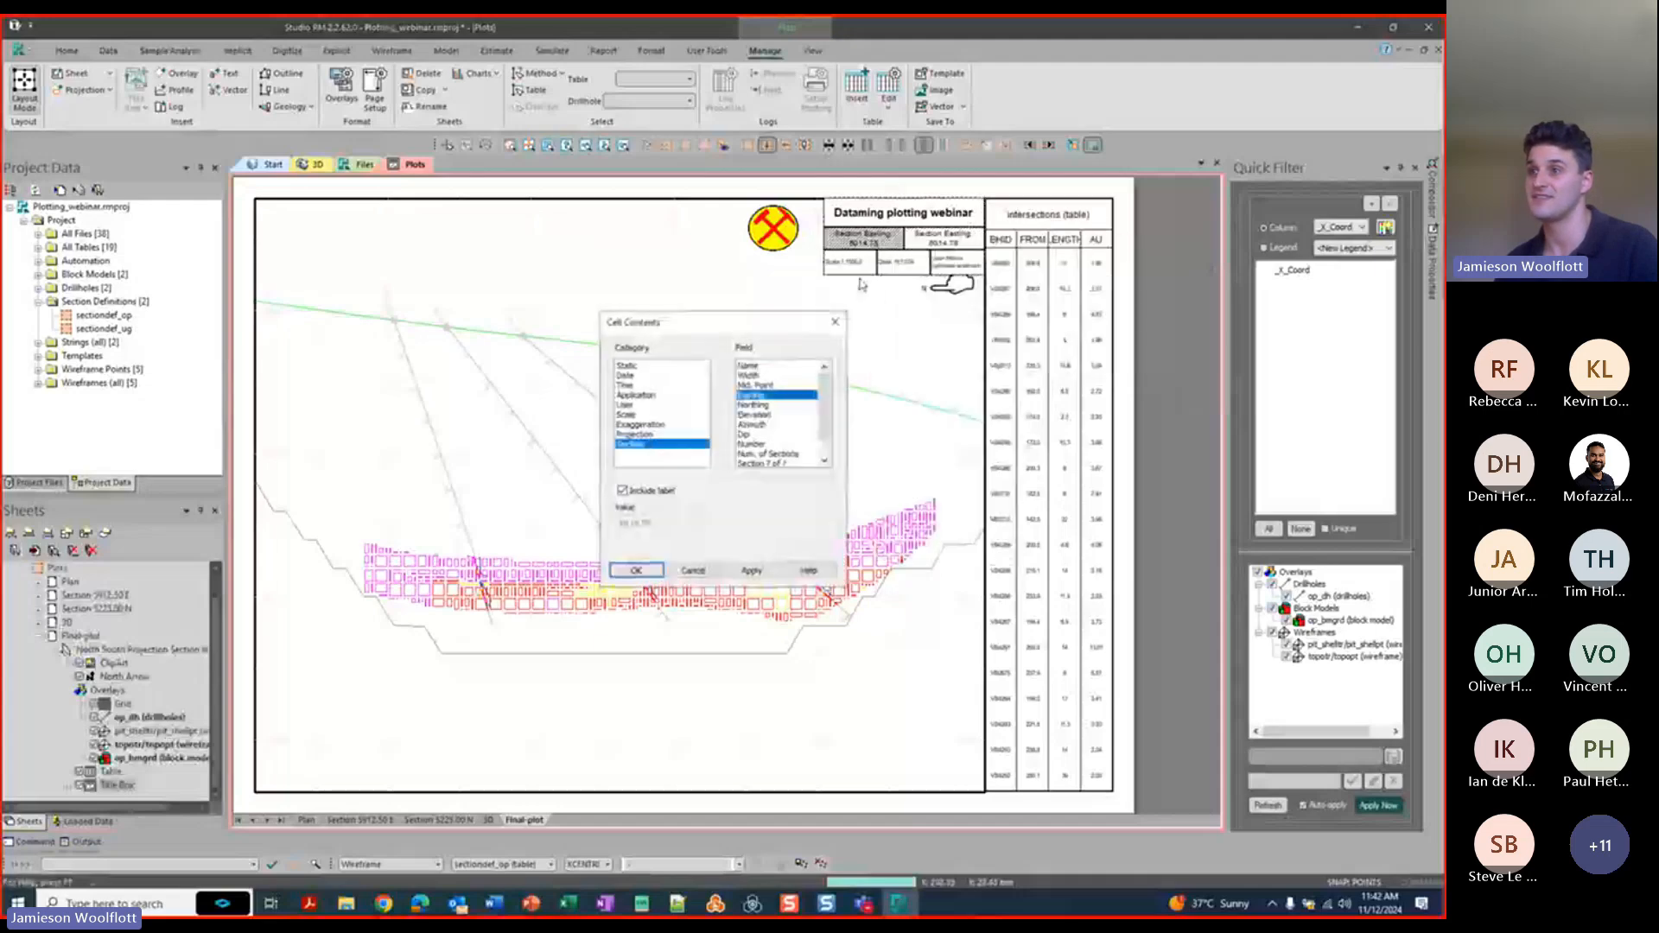
click(636, 365)
drag(651, 524, 474, 520)
text(N)
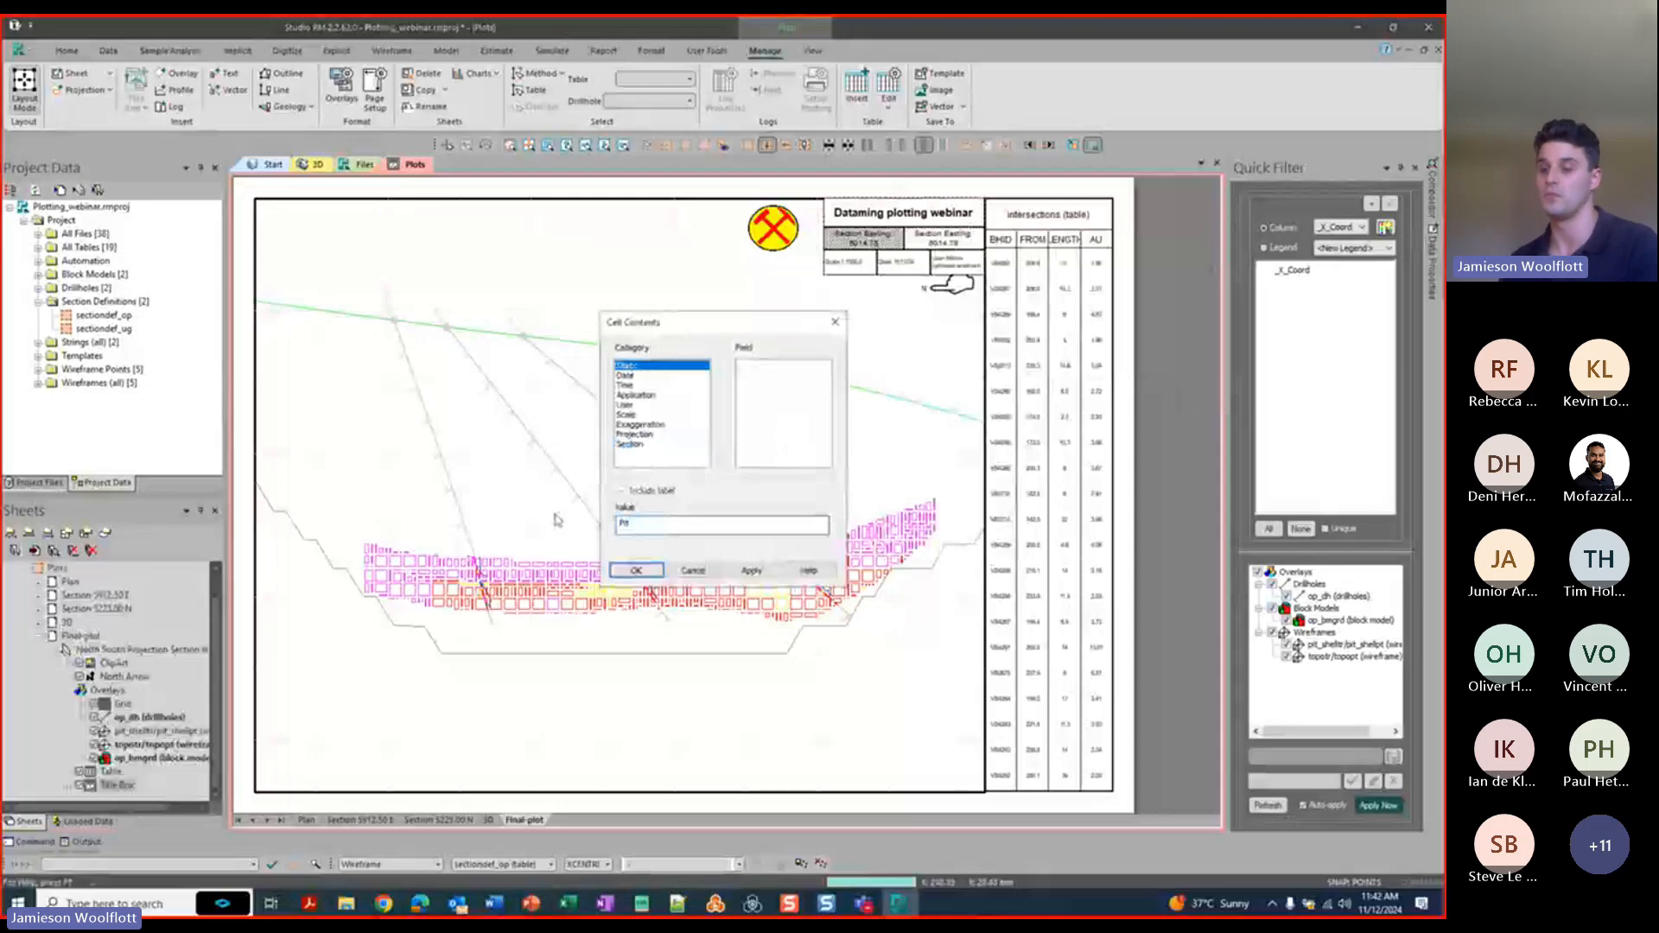
text(it)
click(635, 571)
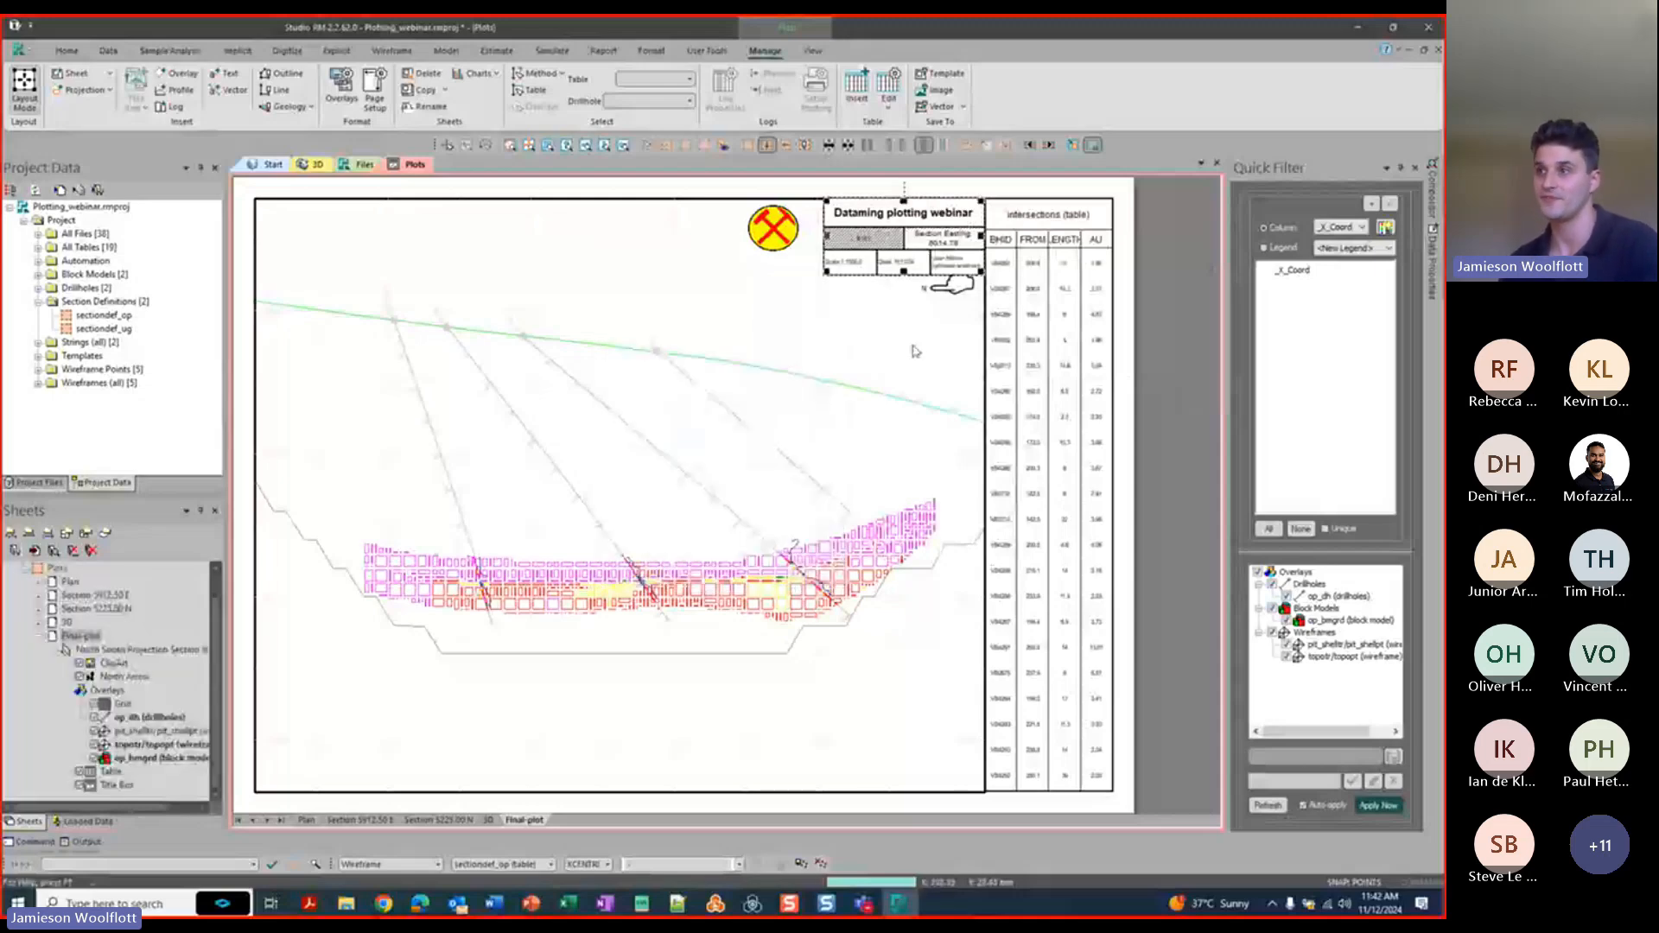
Turn off the right border of the title box's "Pit" cell.
click(893, 249)
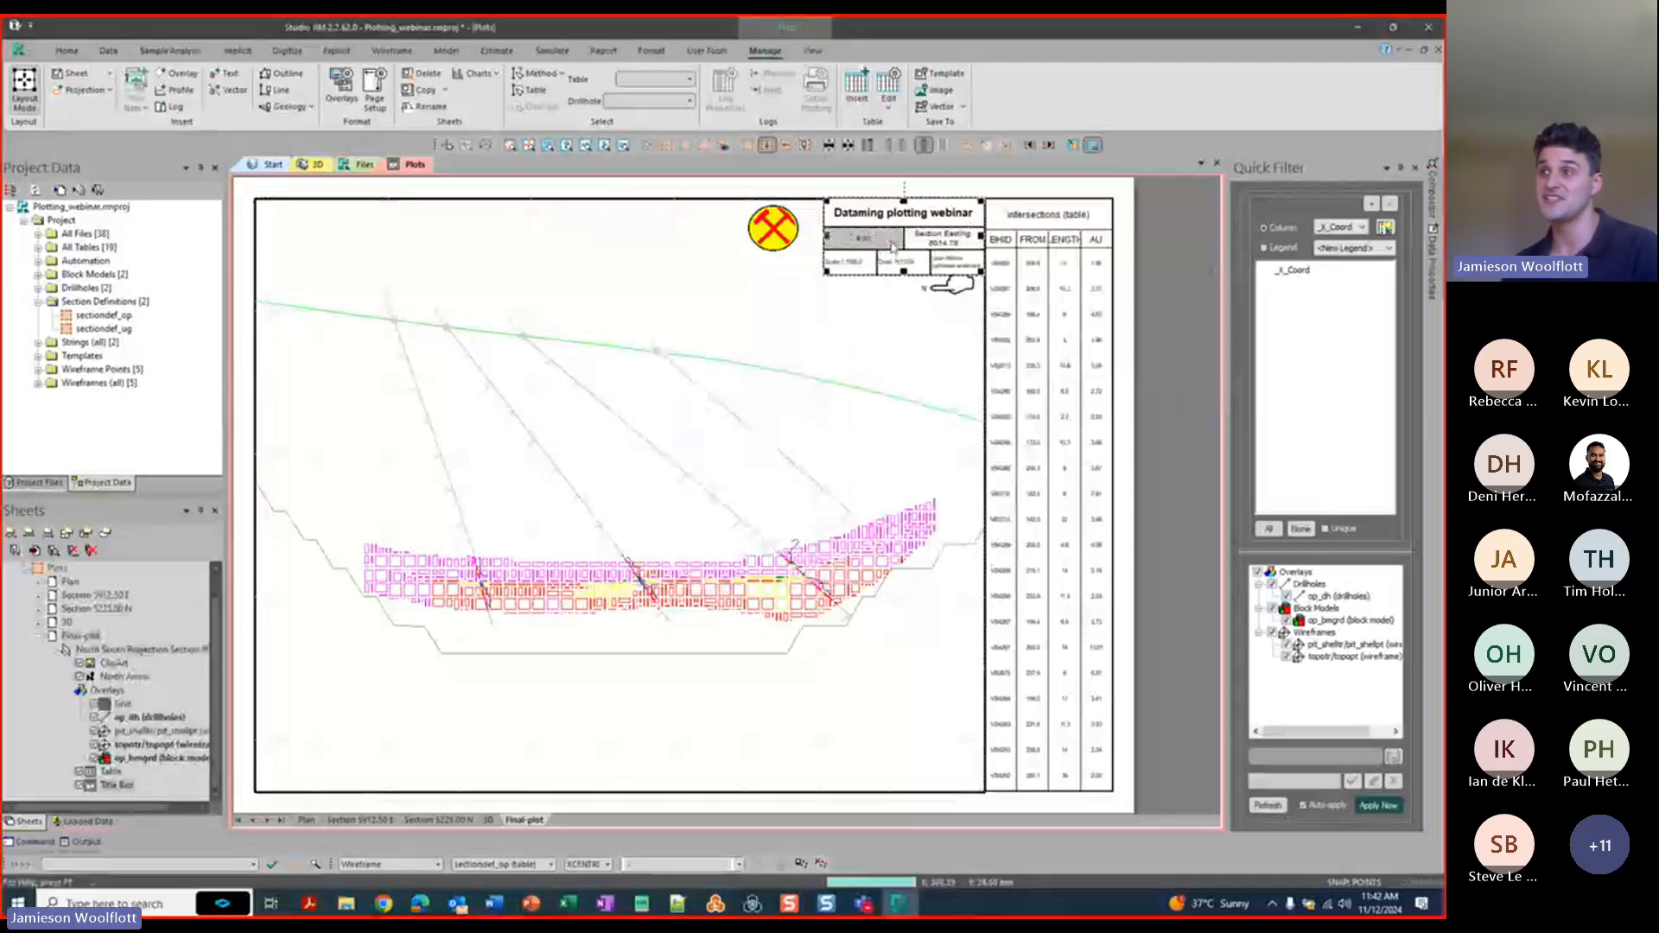
right_click(892, 248)
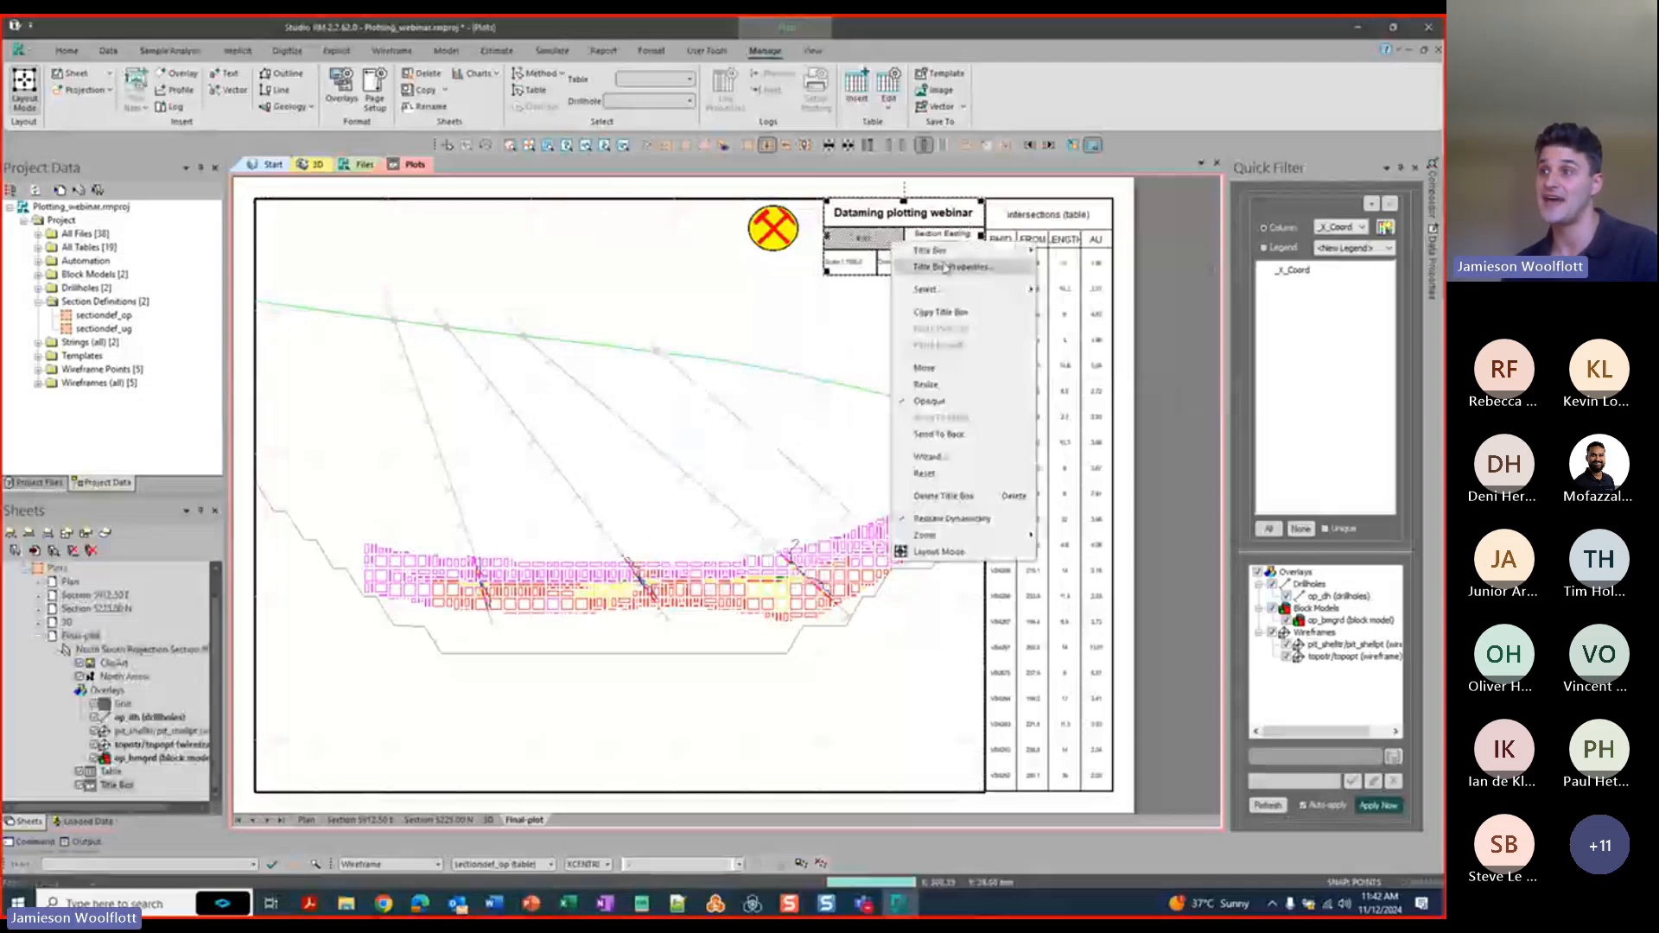
mouse_move(944, 258)
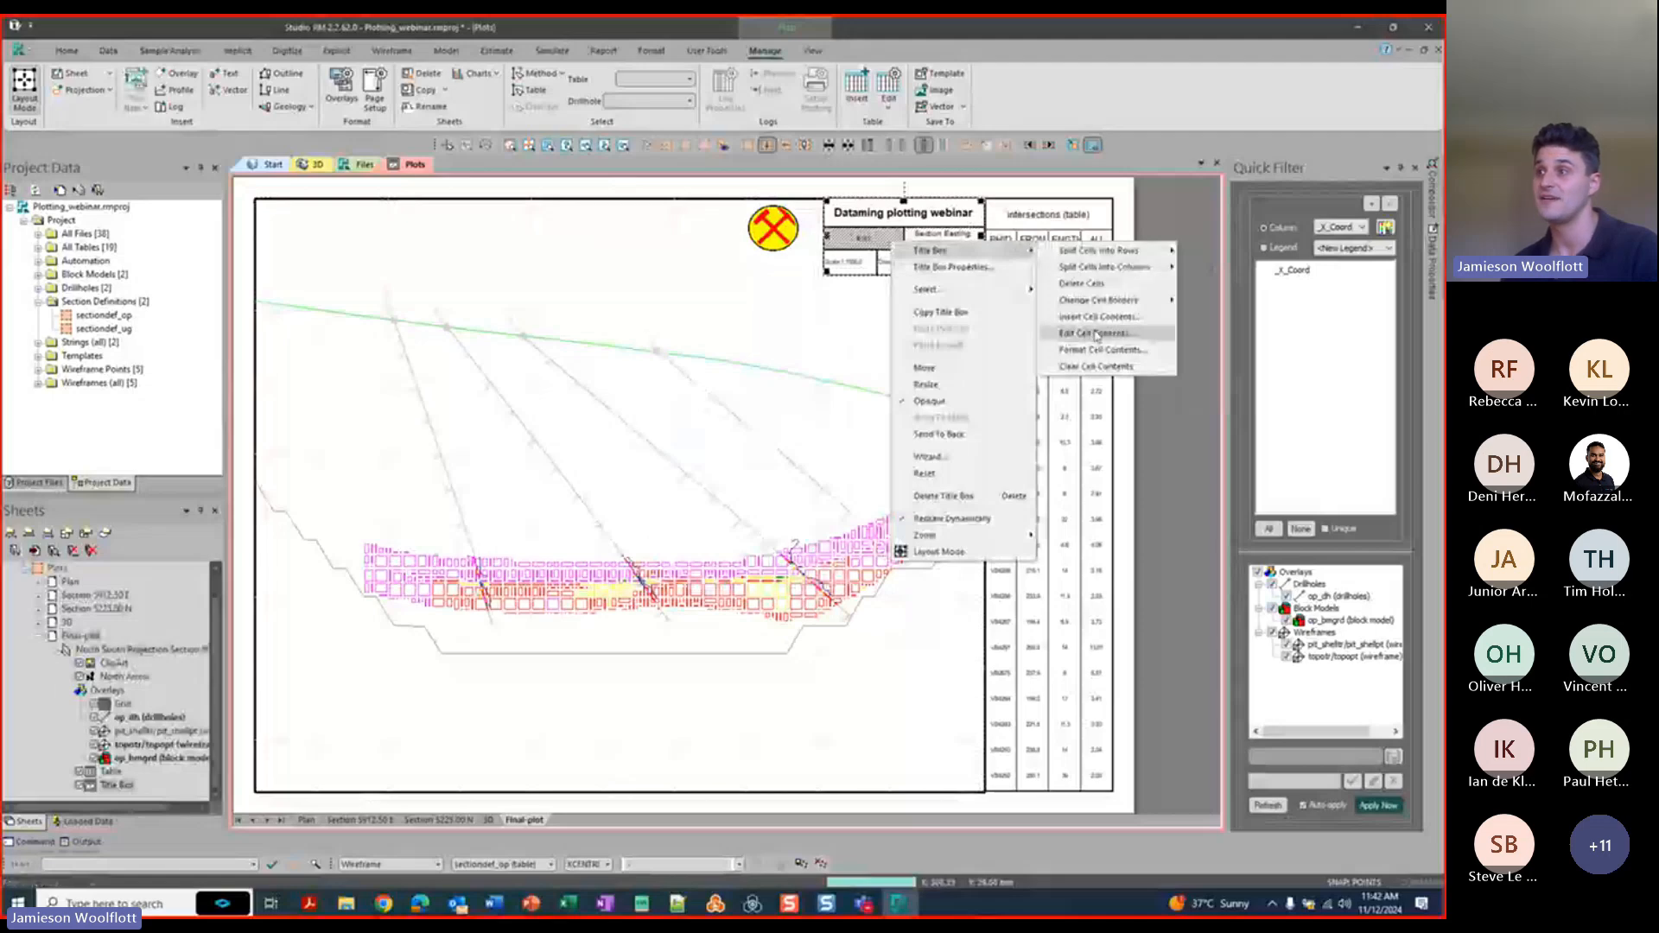
mouse_move(1102, 299)
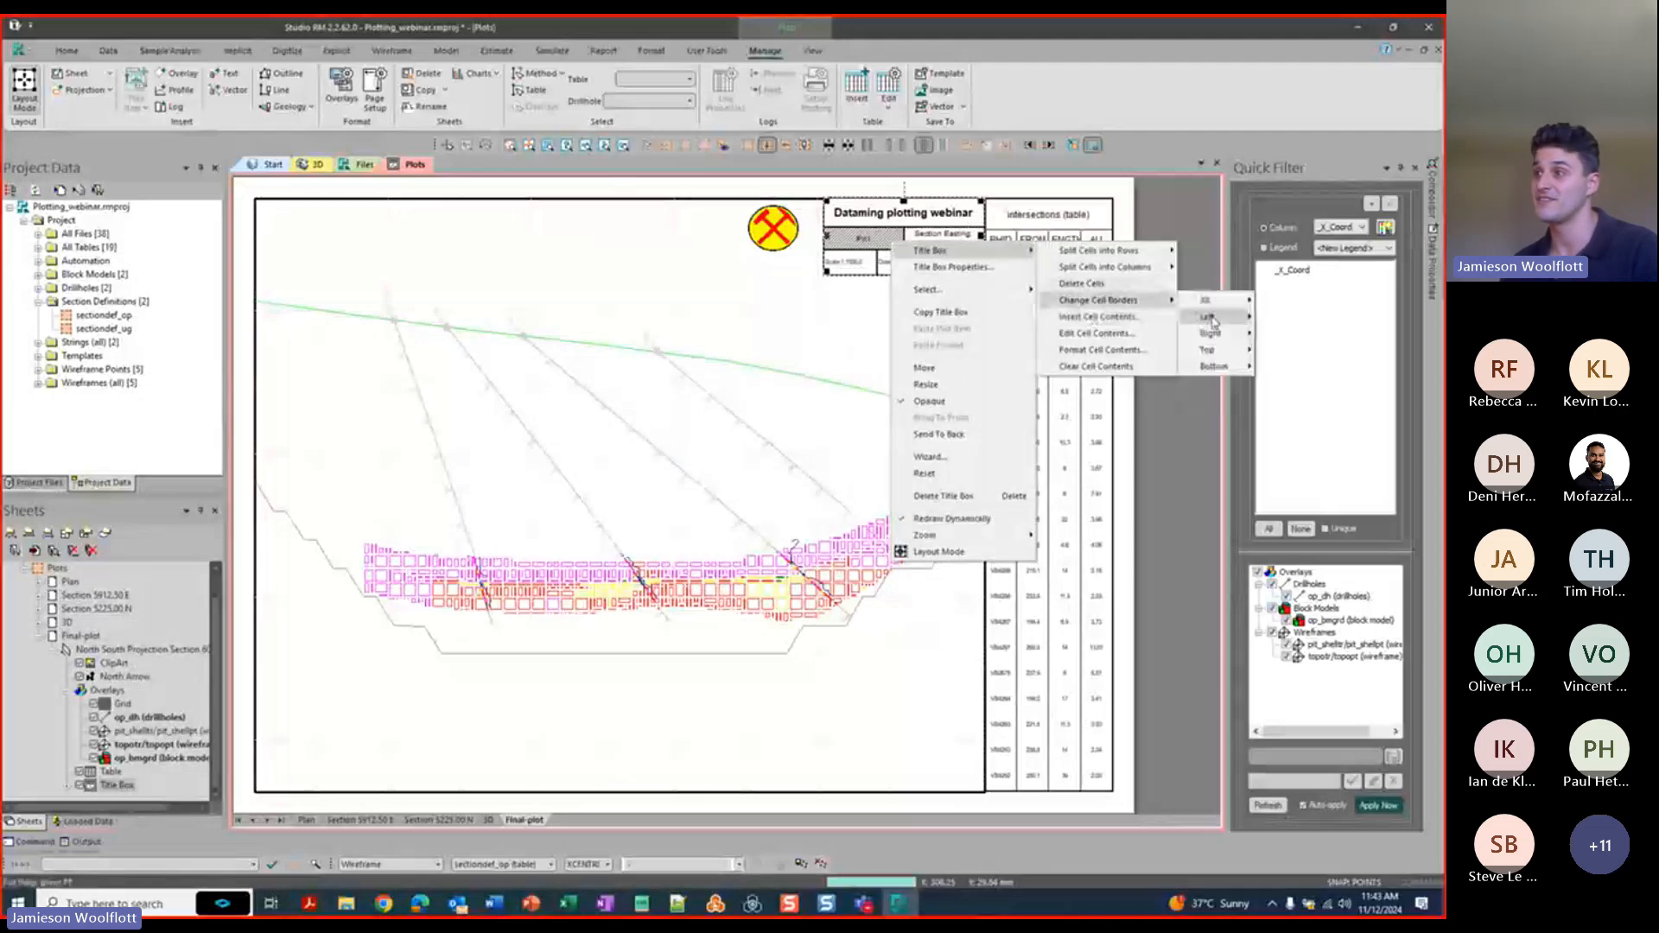
mouse_move(1209, 349)
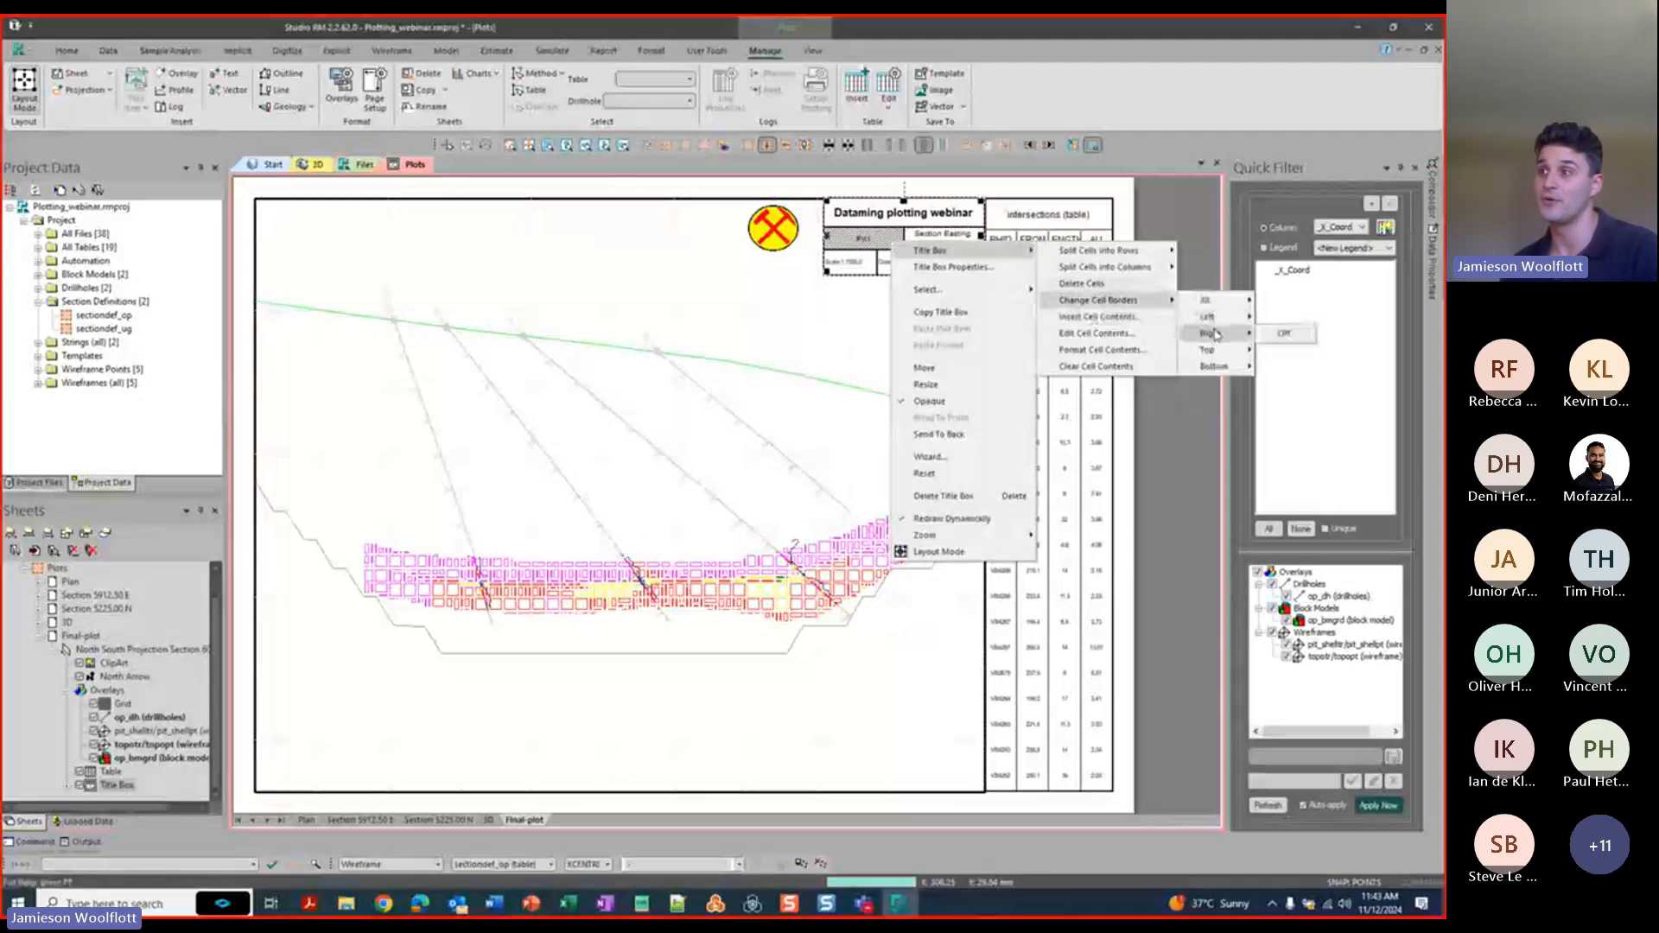
click(1297, 336)
Turn off the left border of the title box's Section Easting cell.
right_click(935, 245)
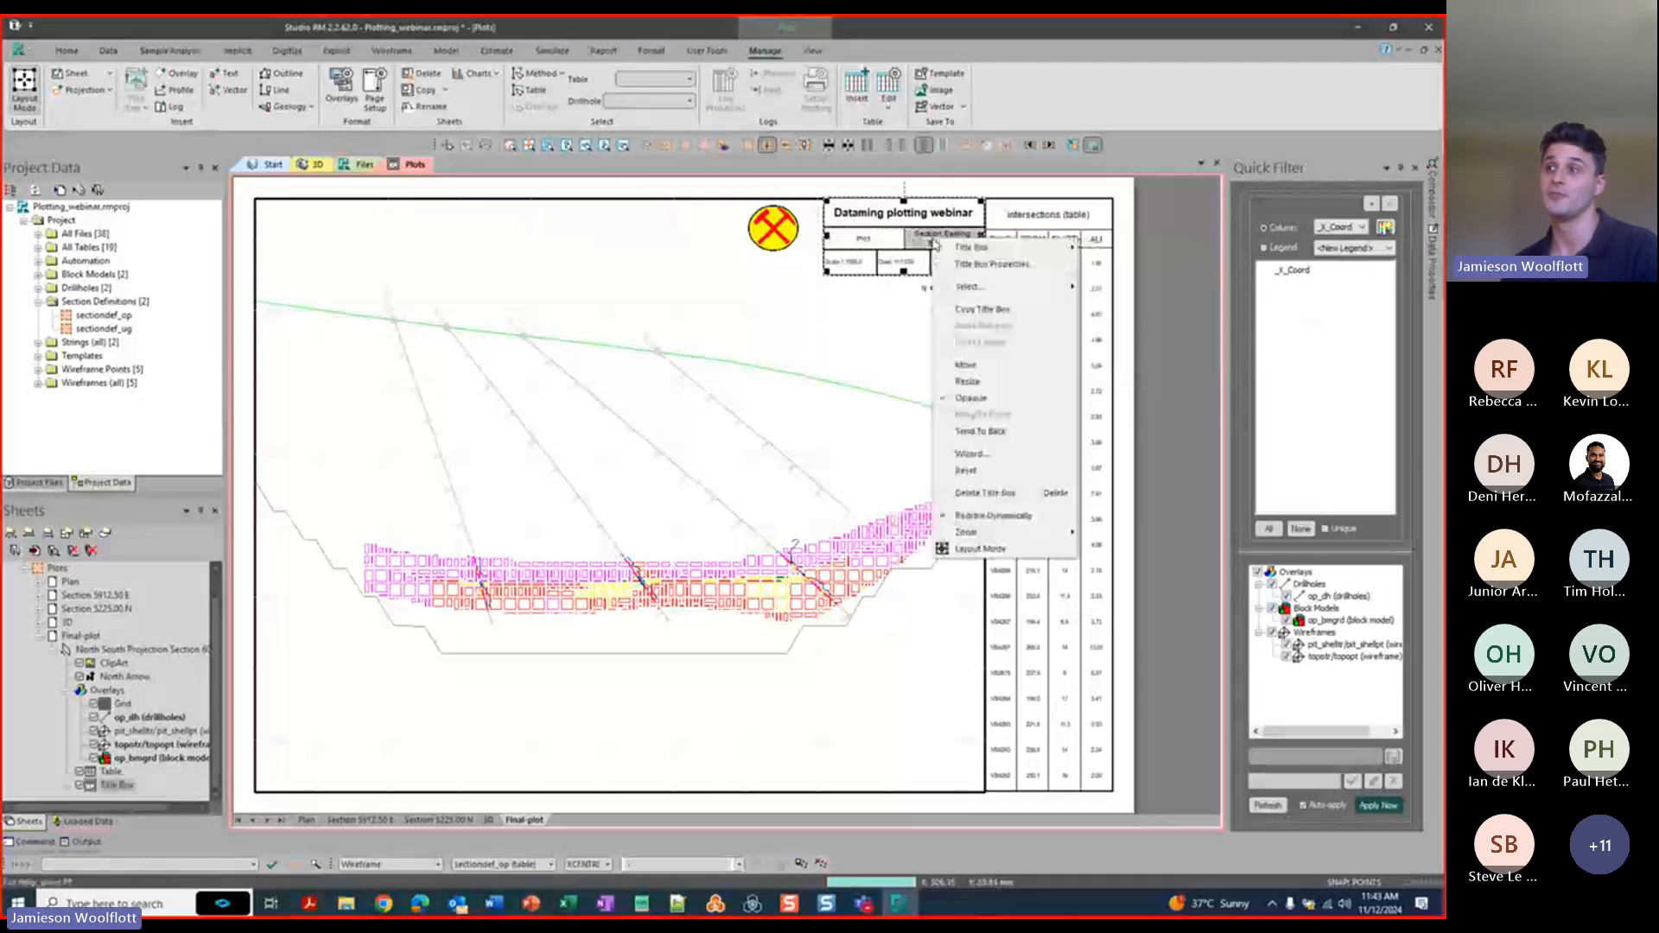
mouse_move(972, 247)
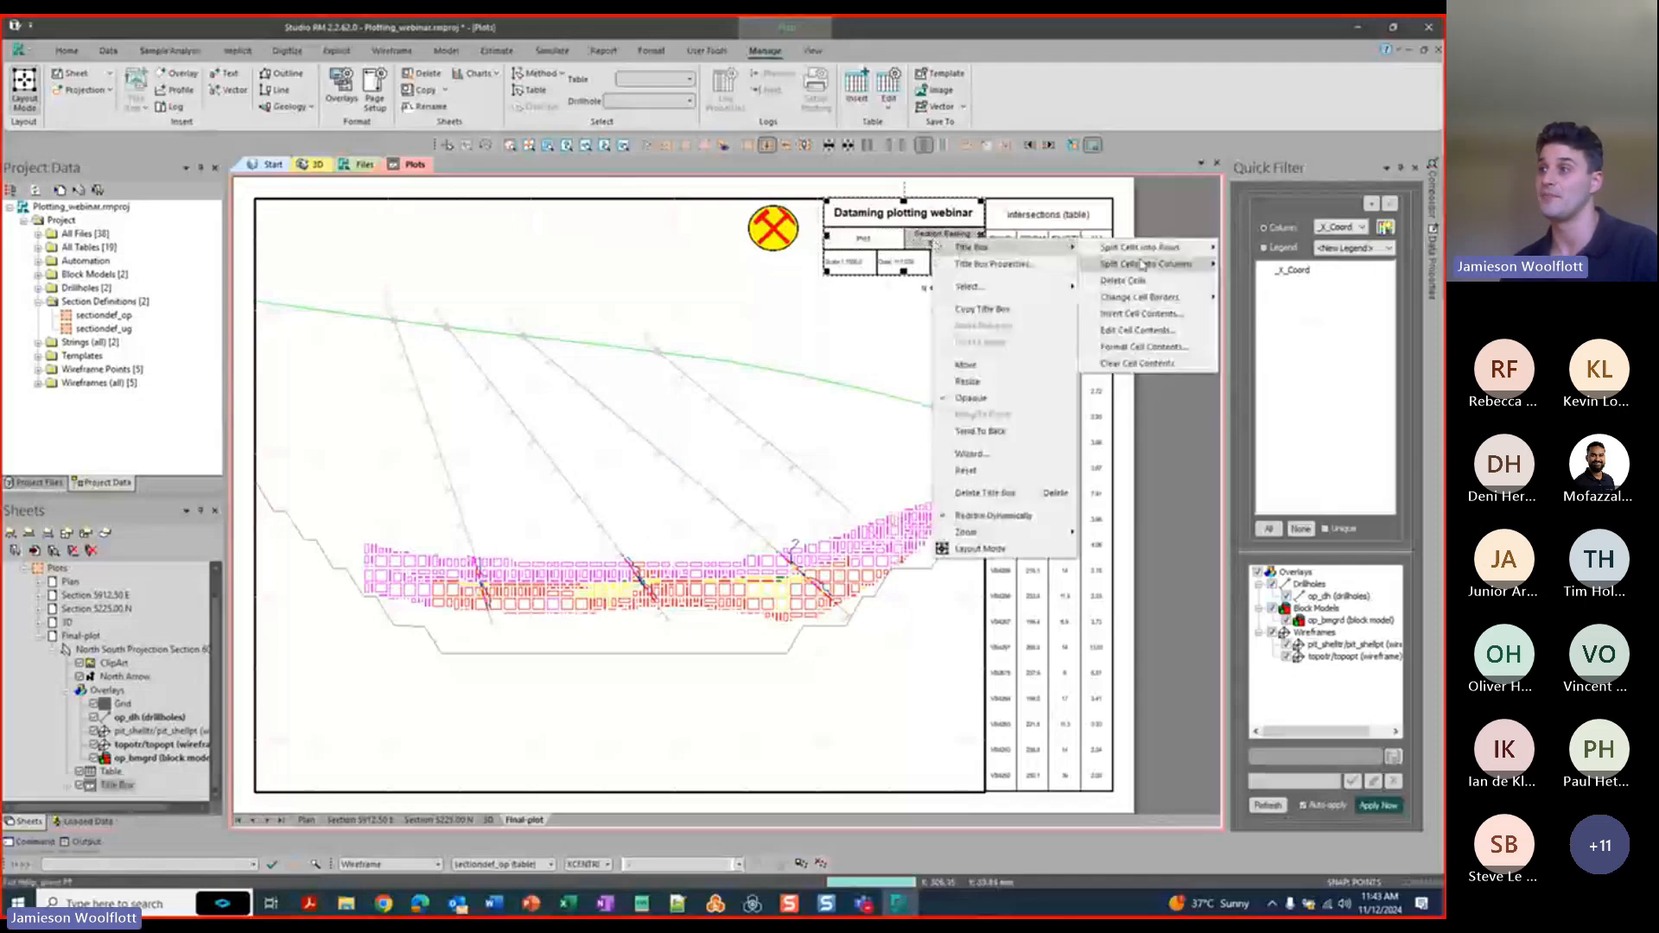
mouse_move(1201, 297)
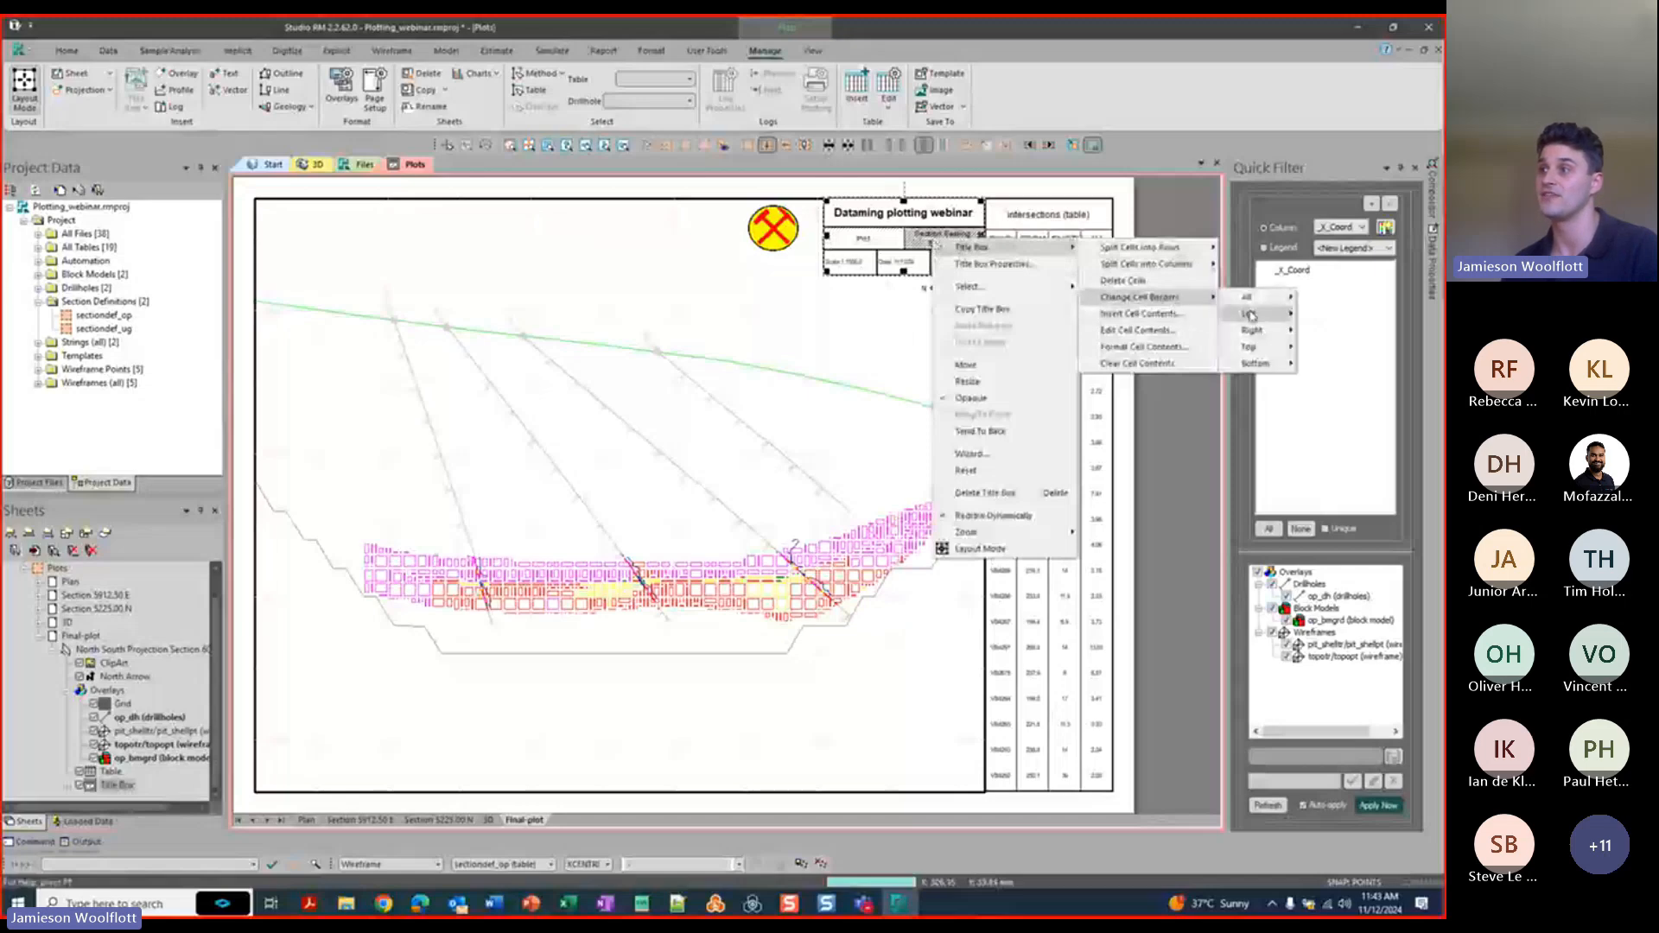
mouse_move(1250, 317)
click(1325, 314)
click(954, 334)
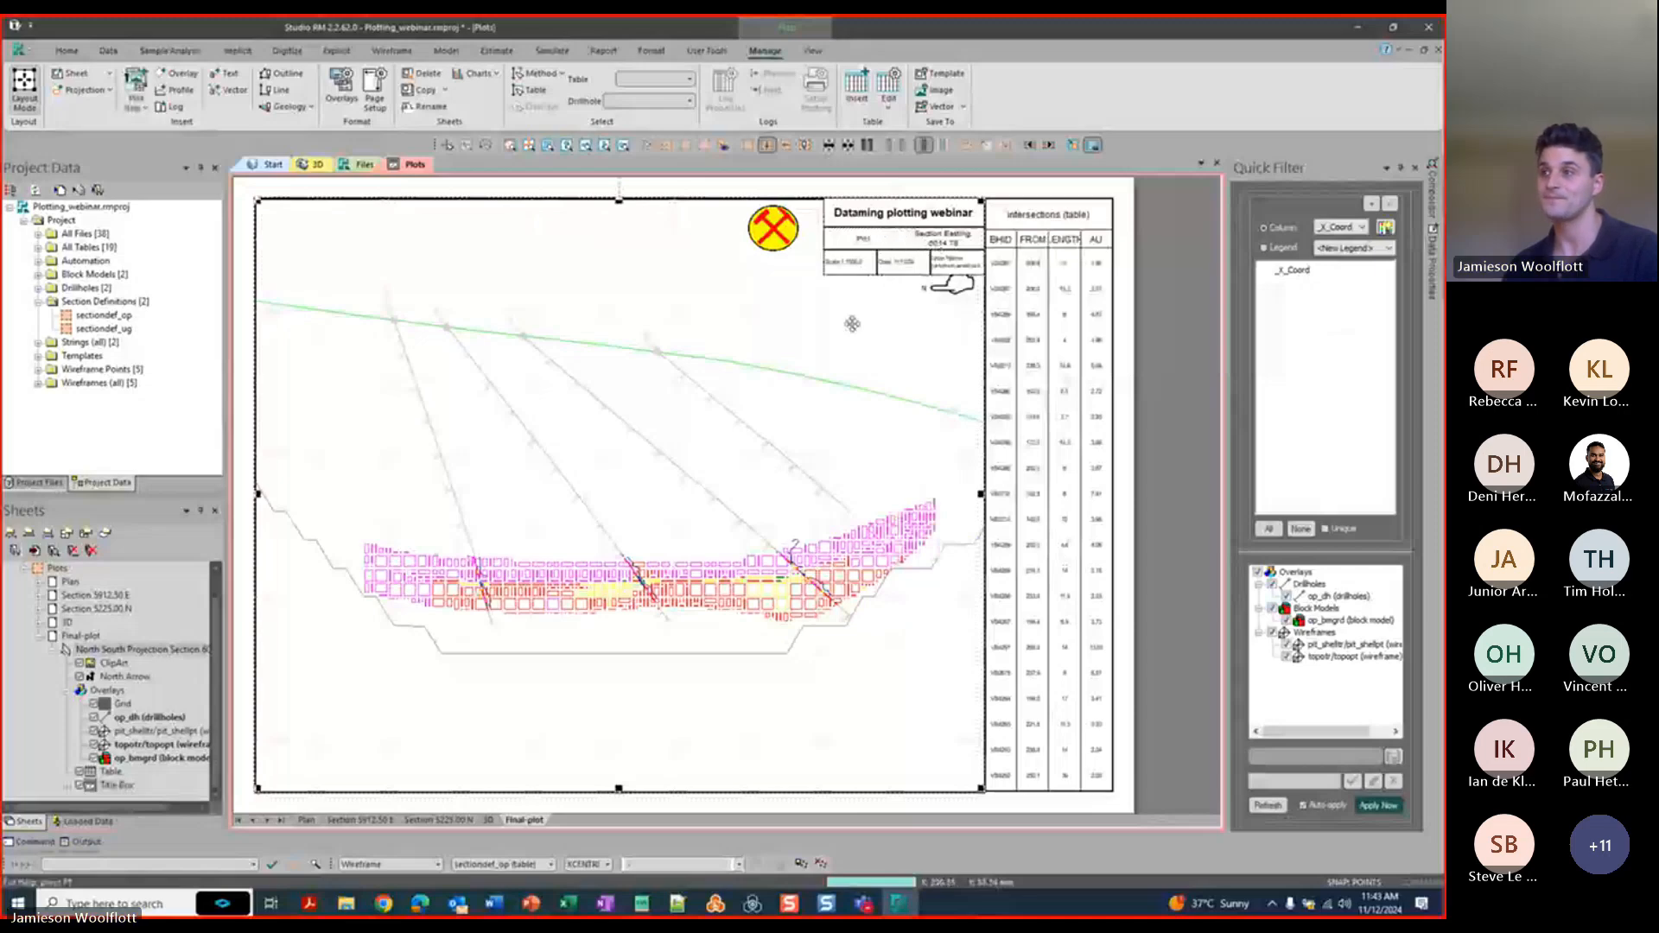
Insert a legend box on the Final-plot sheet and assign it the Au legend.
click(829, 188)
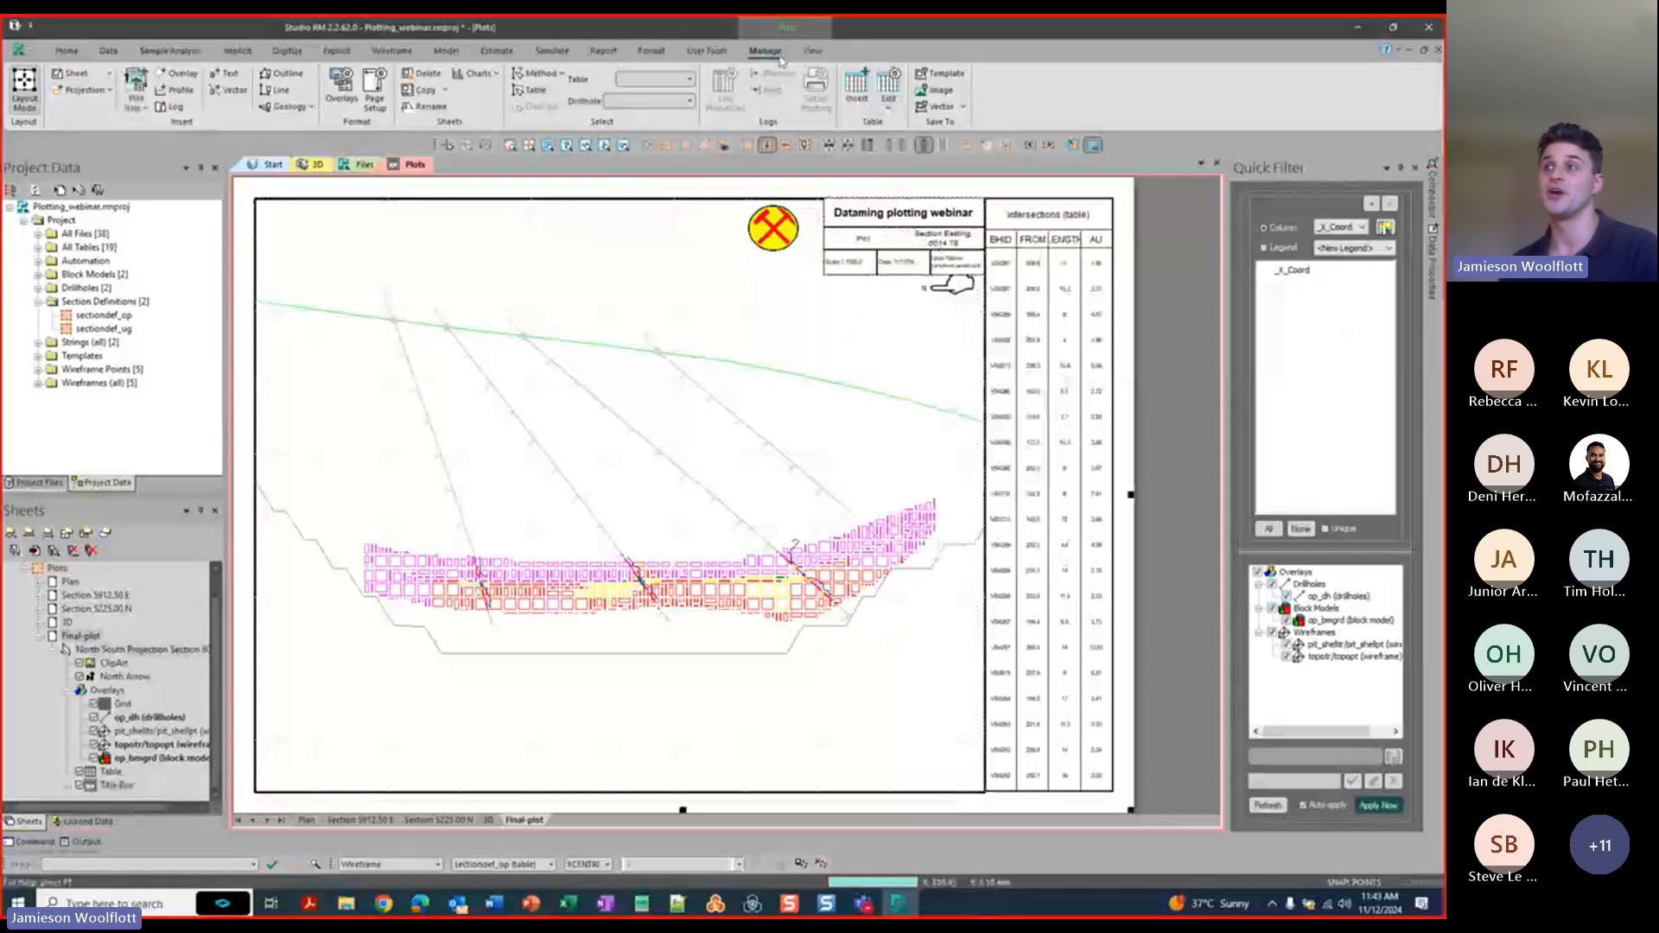
click(141, 108)
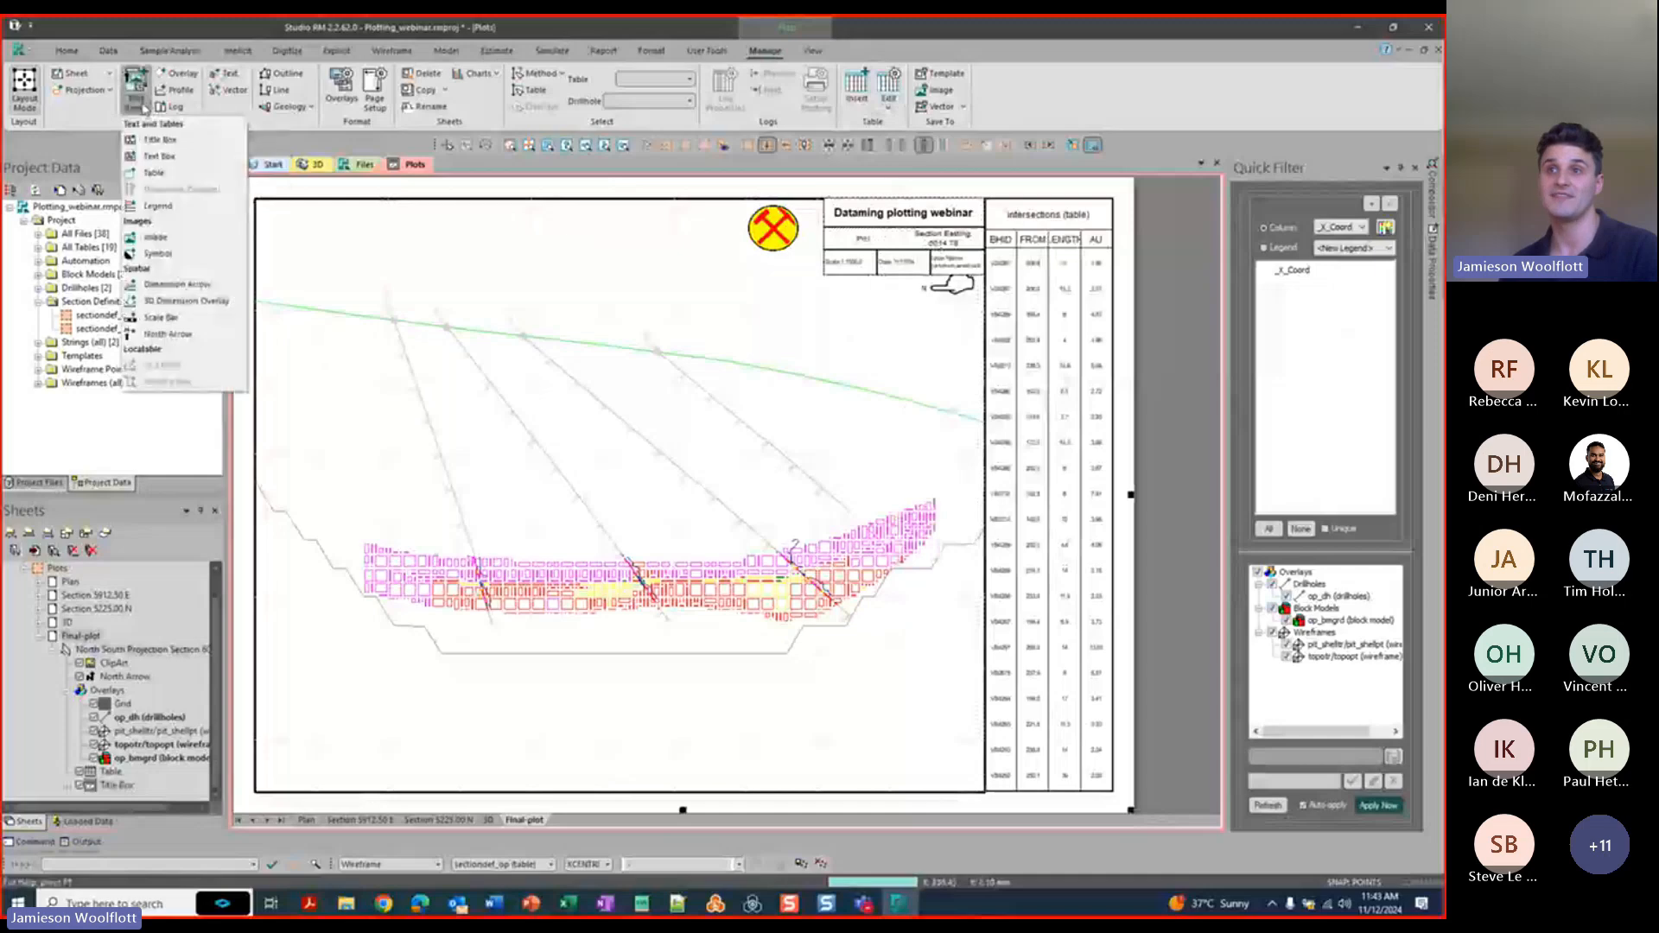
click(166, 215)
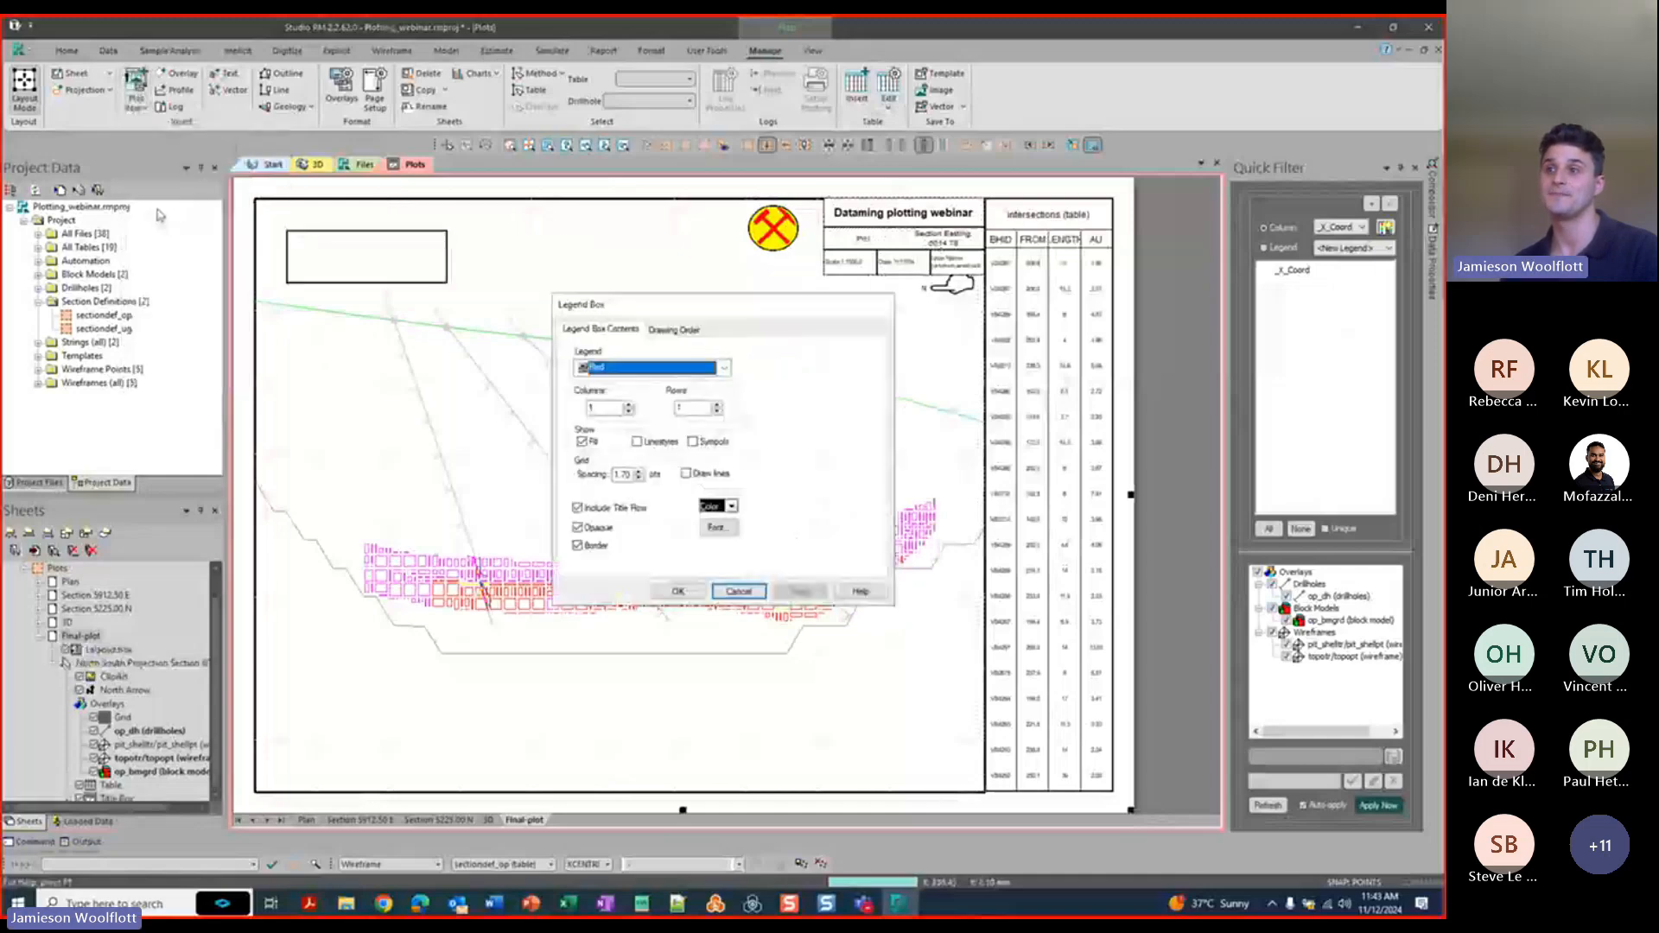
click(725, 368)
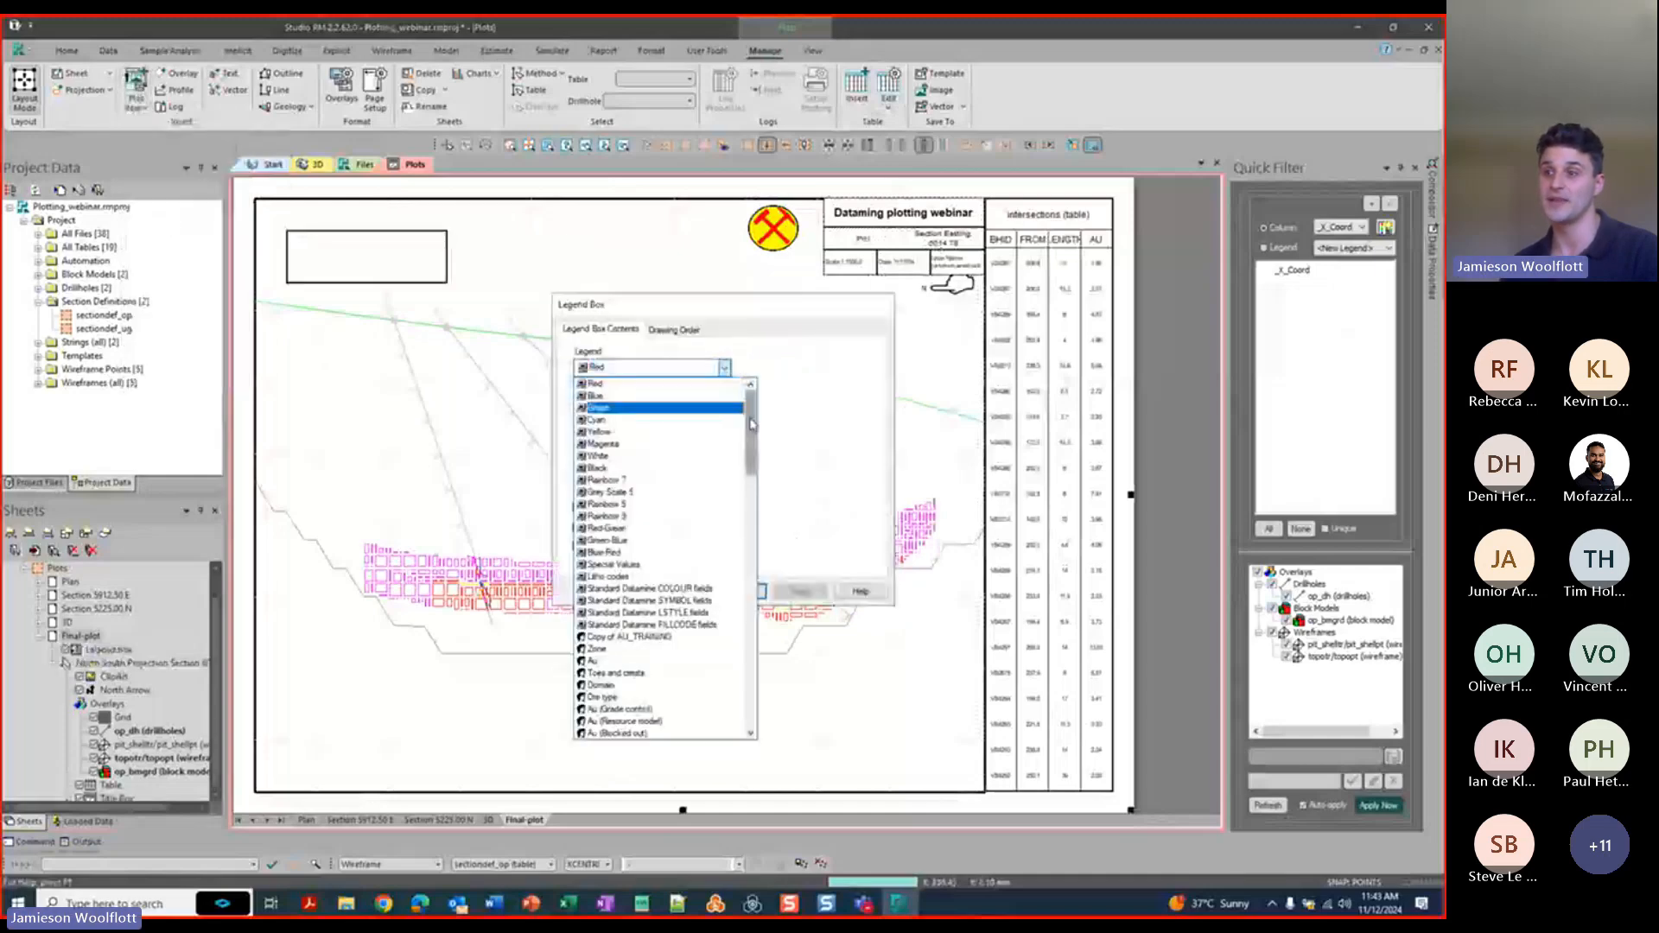
drag(752, 423, 755, 691)
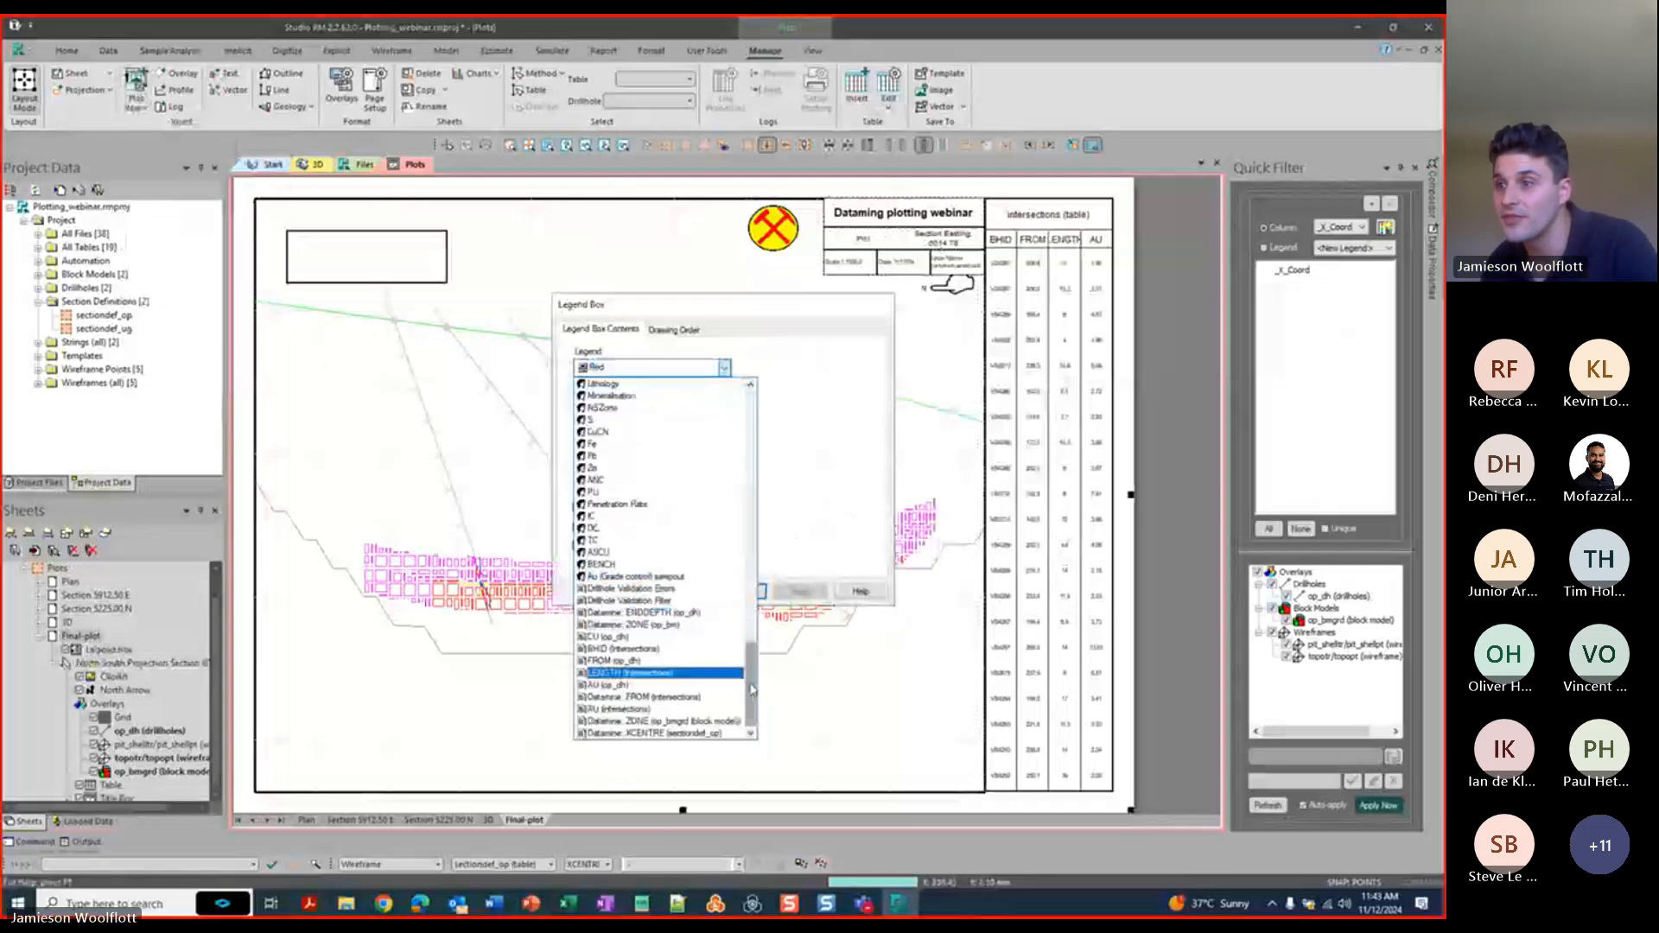
scroll(639, 561, up, 10)
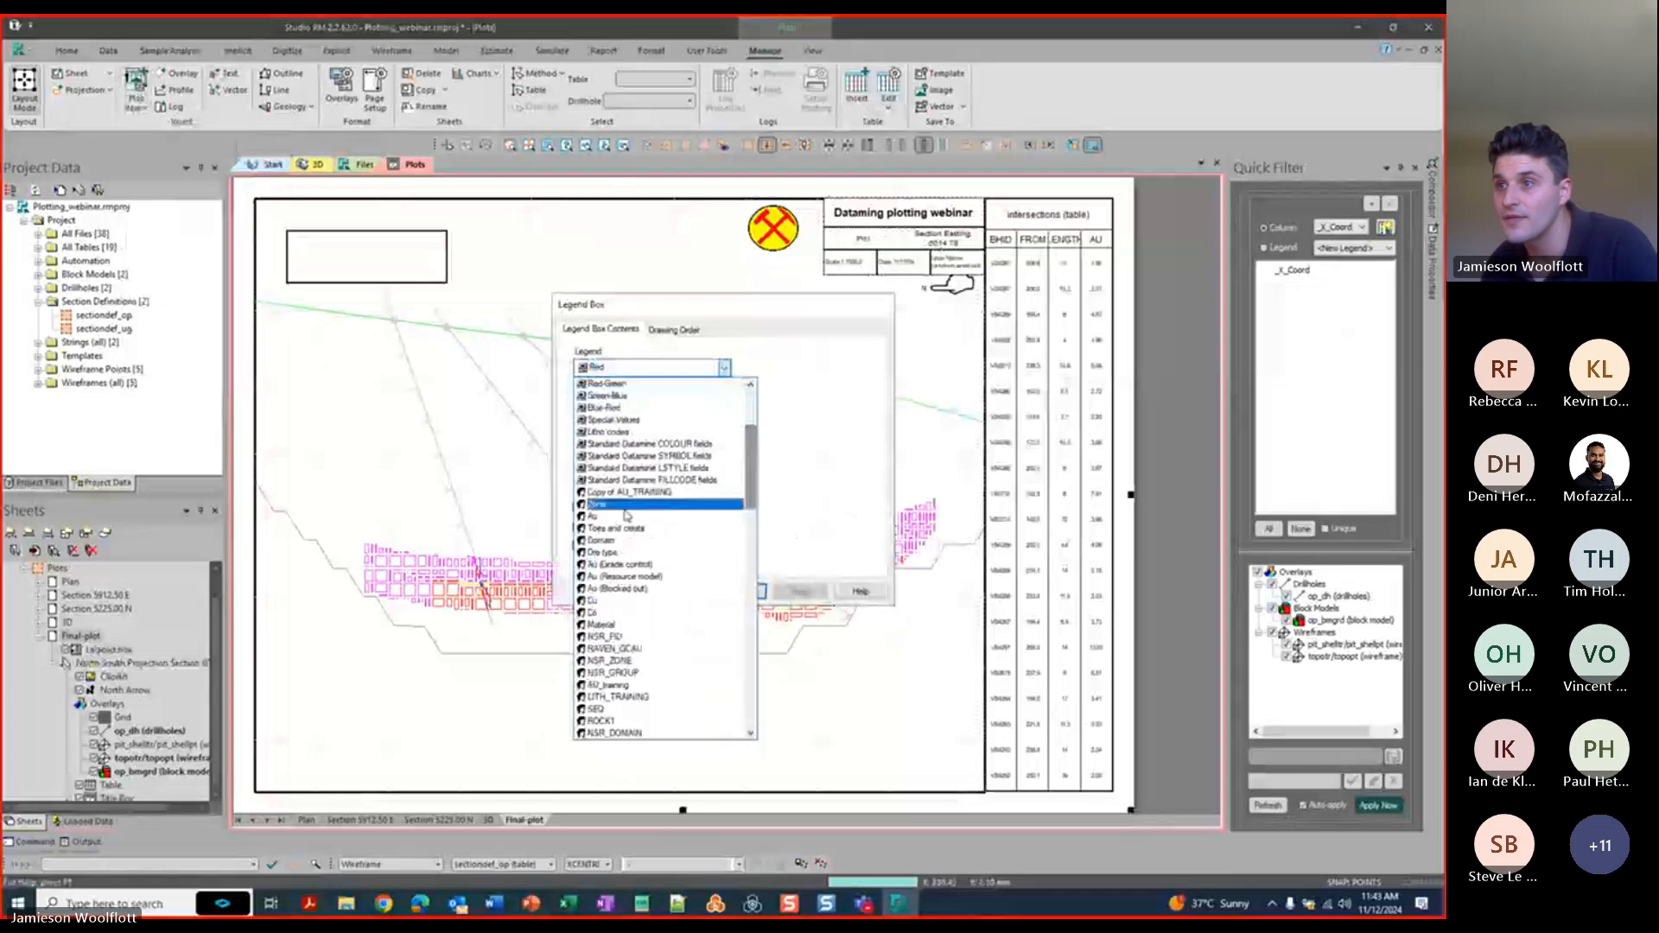
click(619, 524)
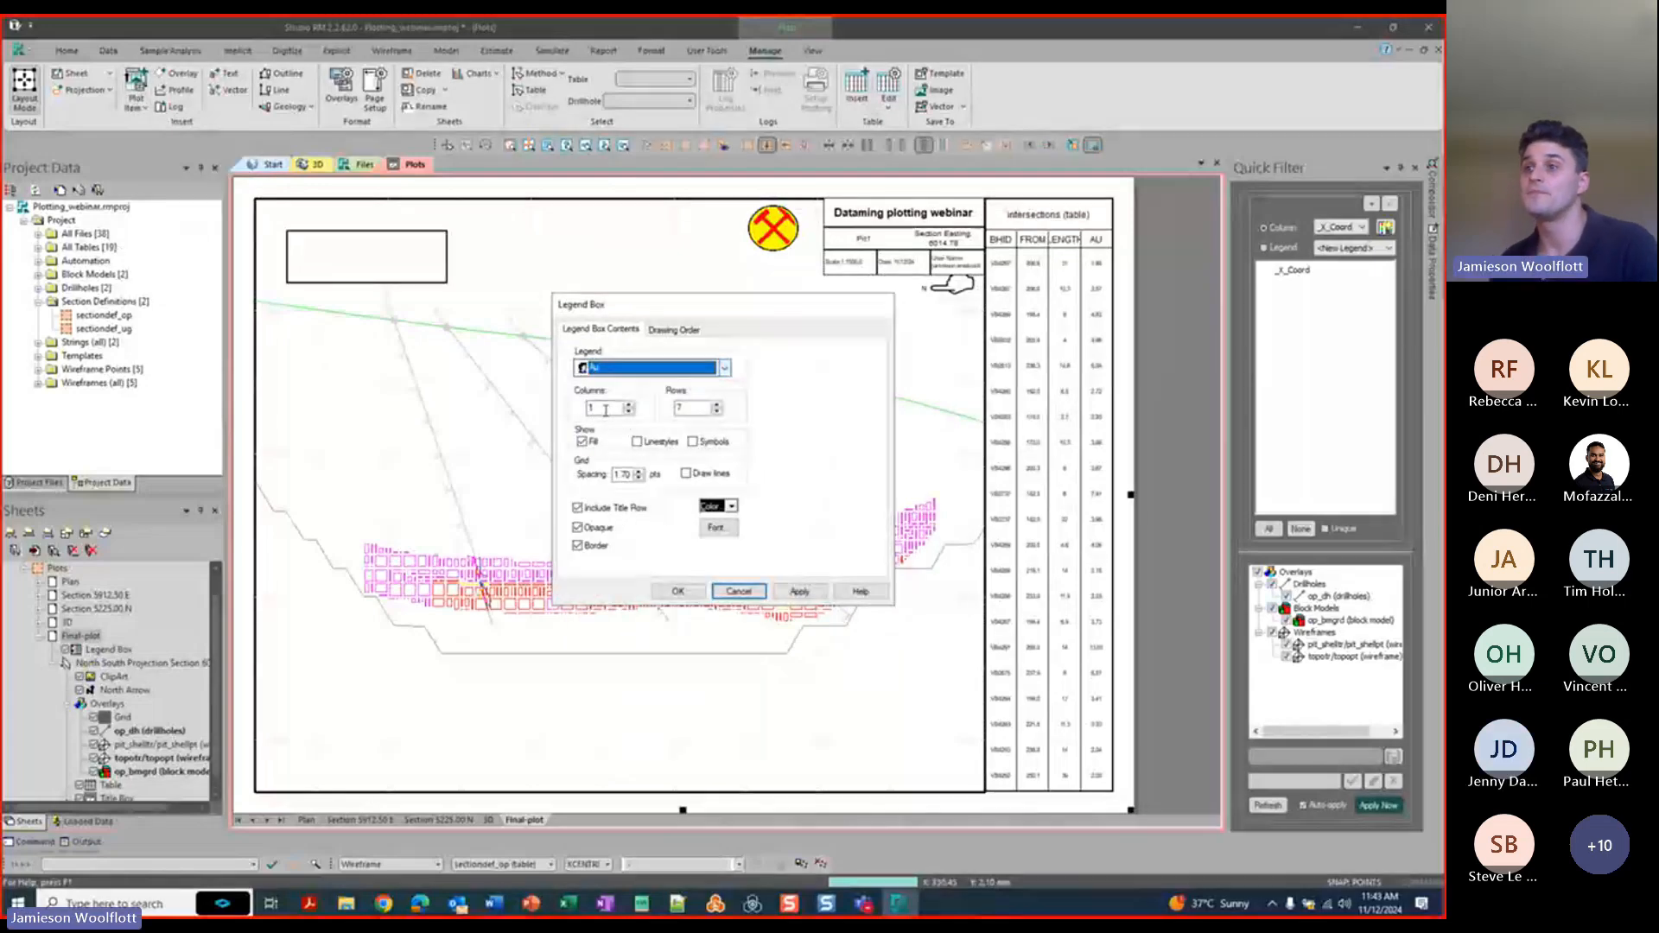
Set the legend box font's maximum size to 10 and minimum size to 8, and finish creating the legend.
click(715, 528)
double_click(764, 370)
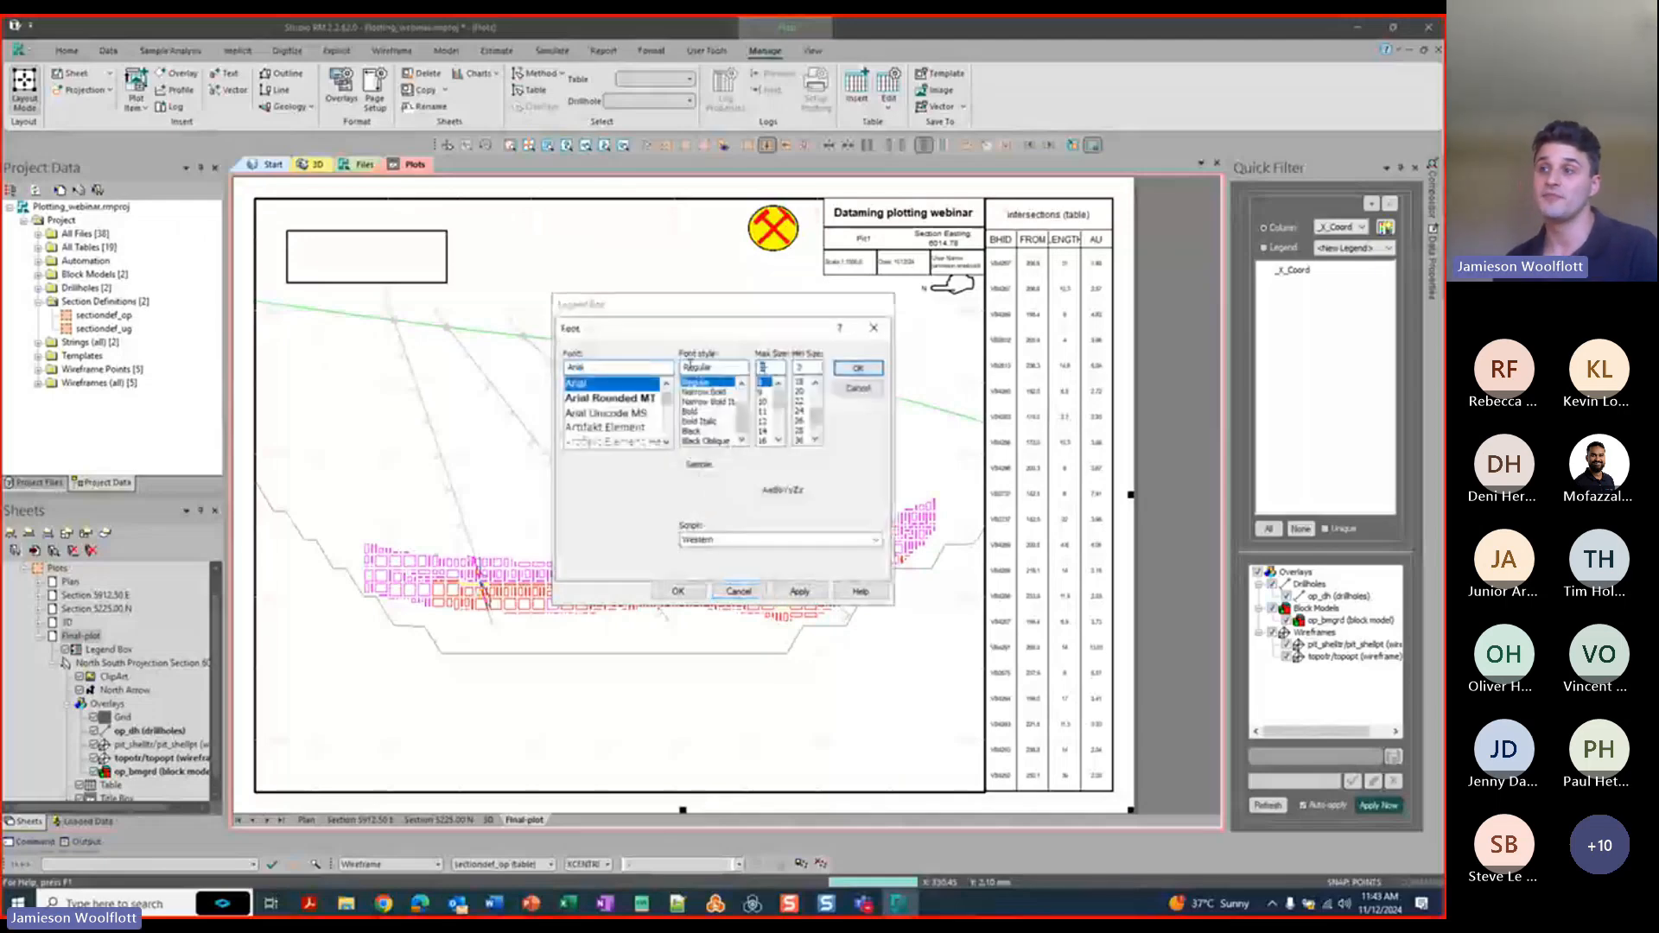
drag(807, 367, 755, 368)
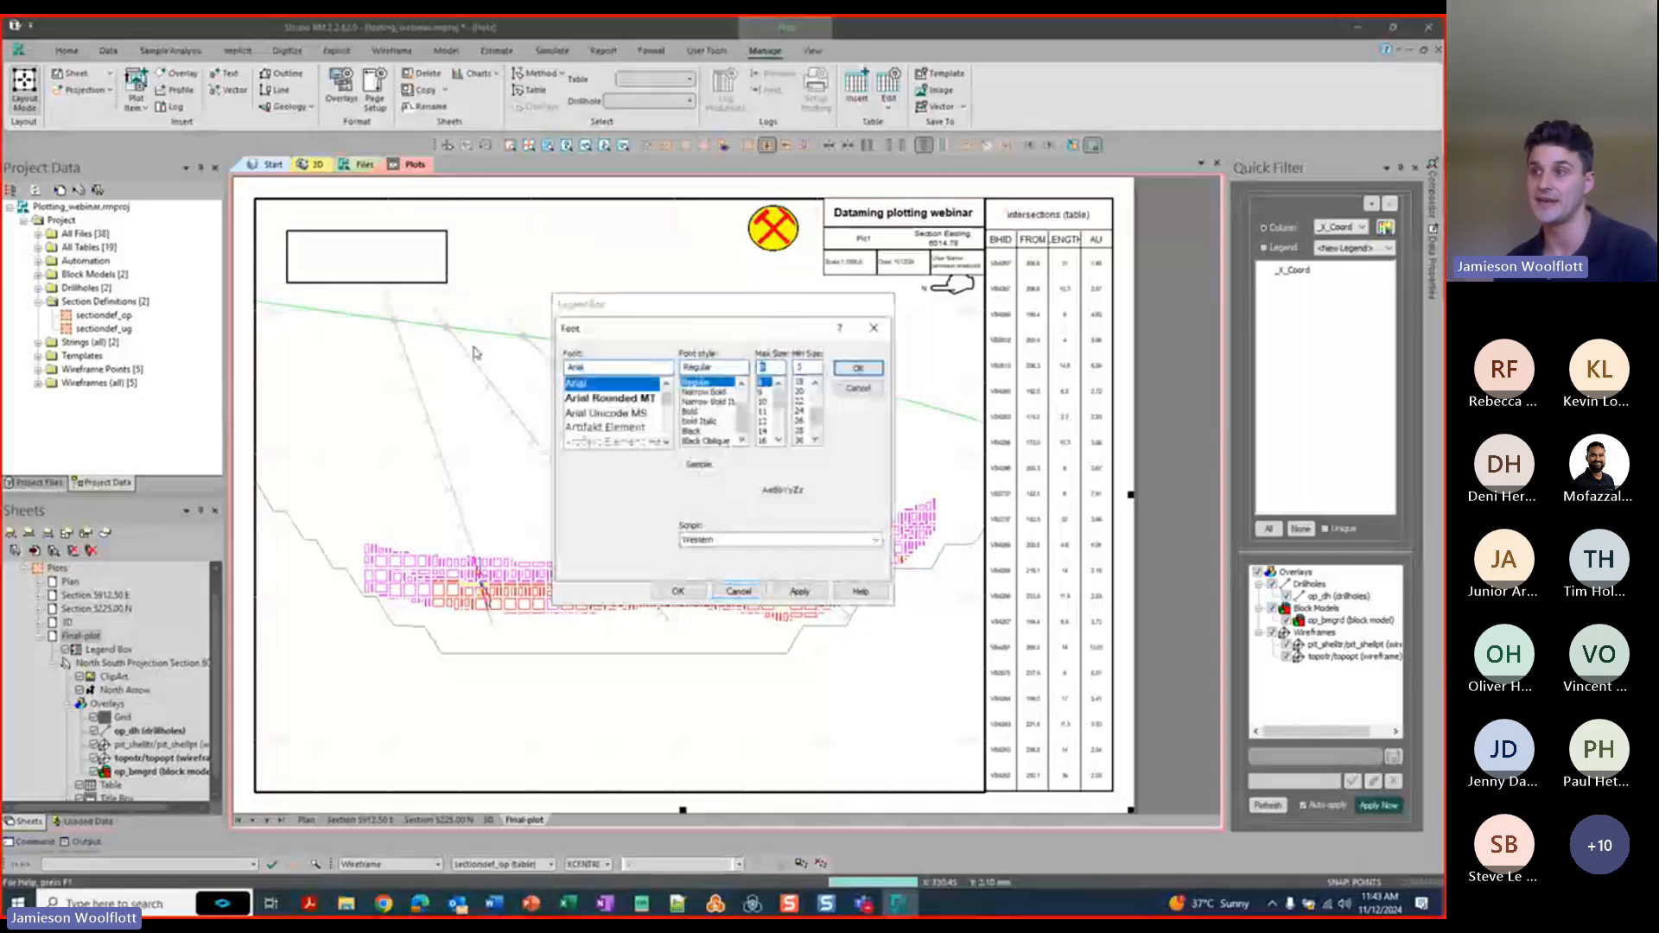
text(10)
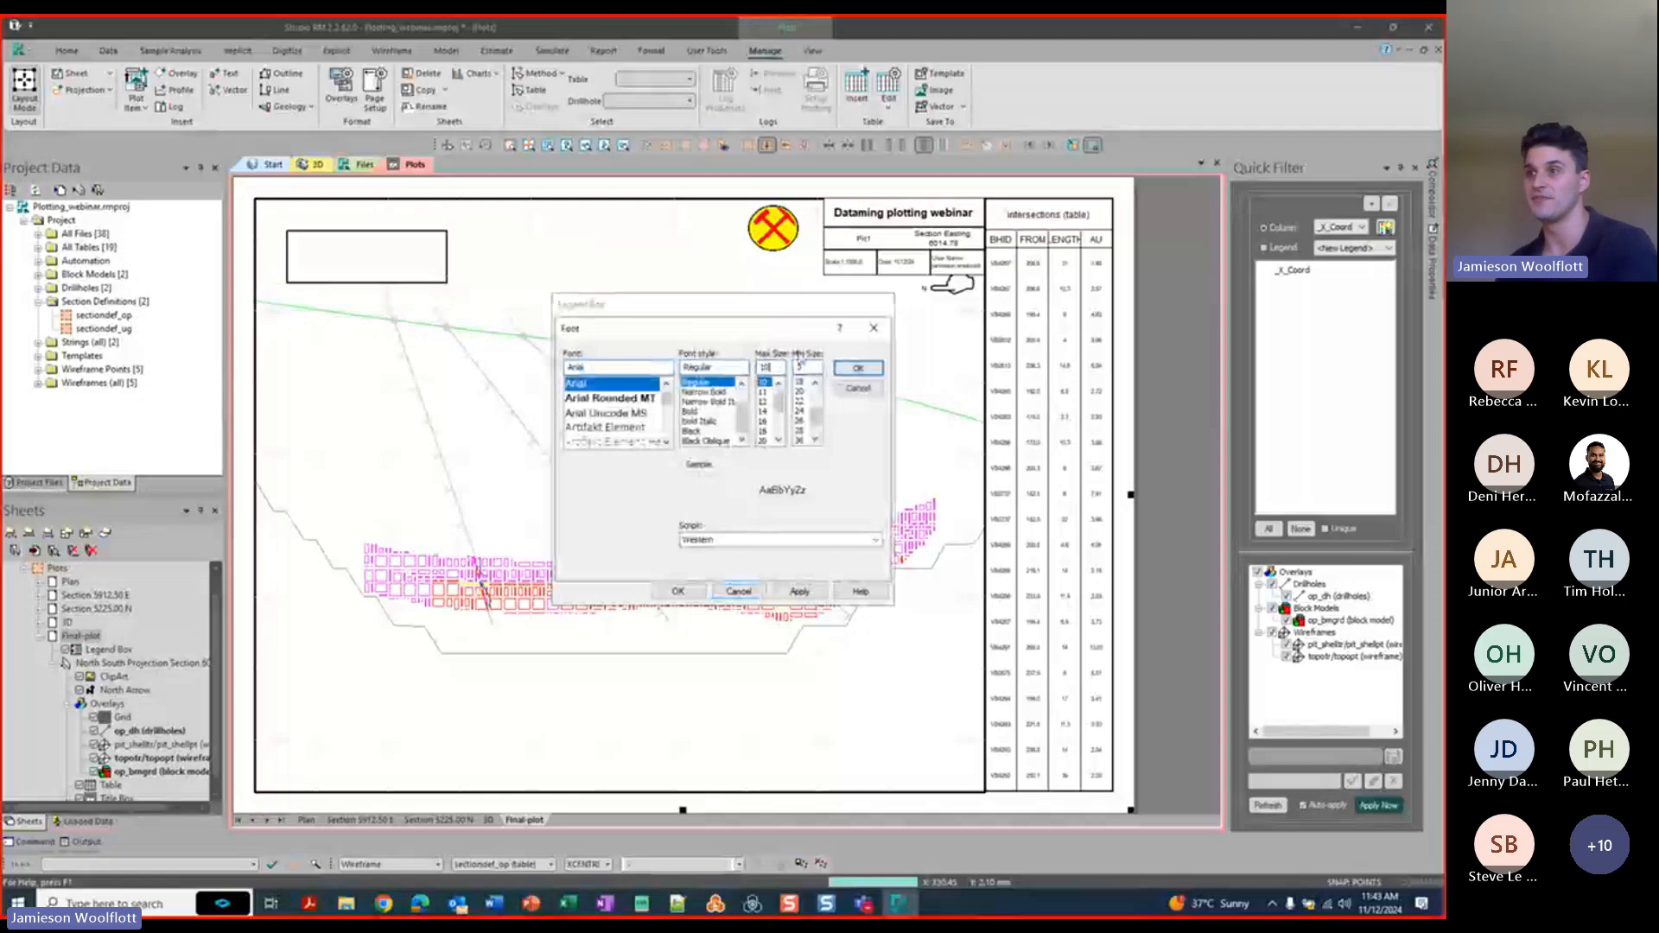
double_click(803, 366)
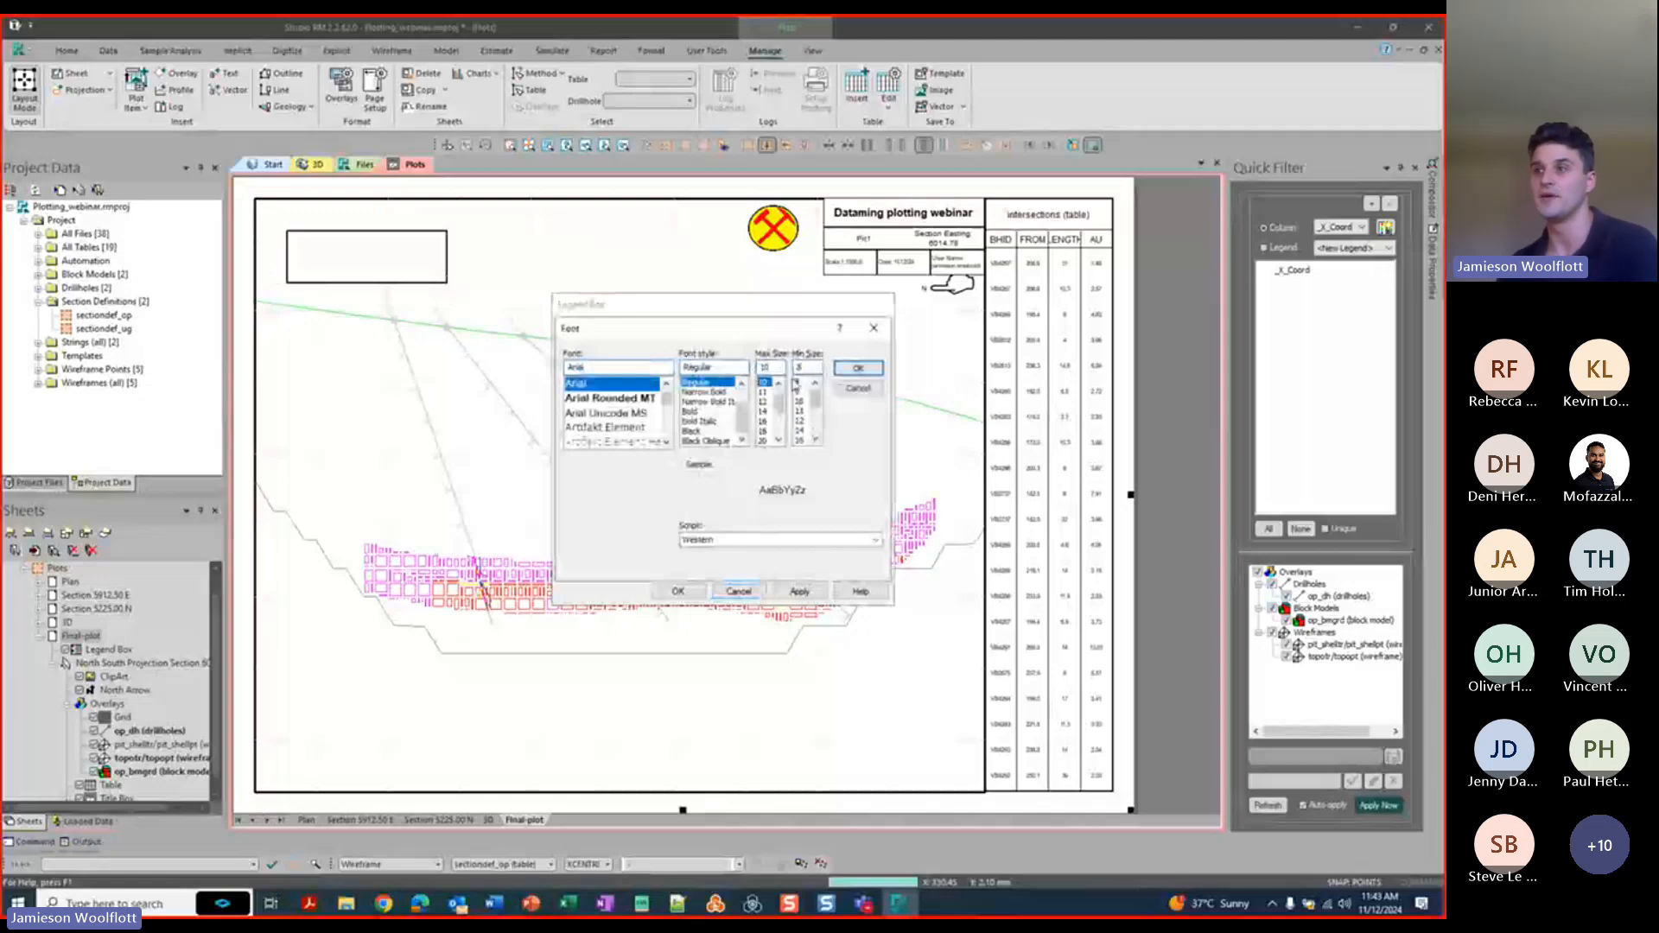
click(858, 368)
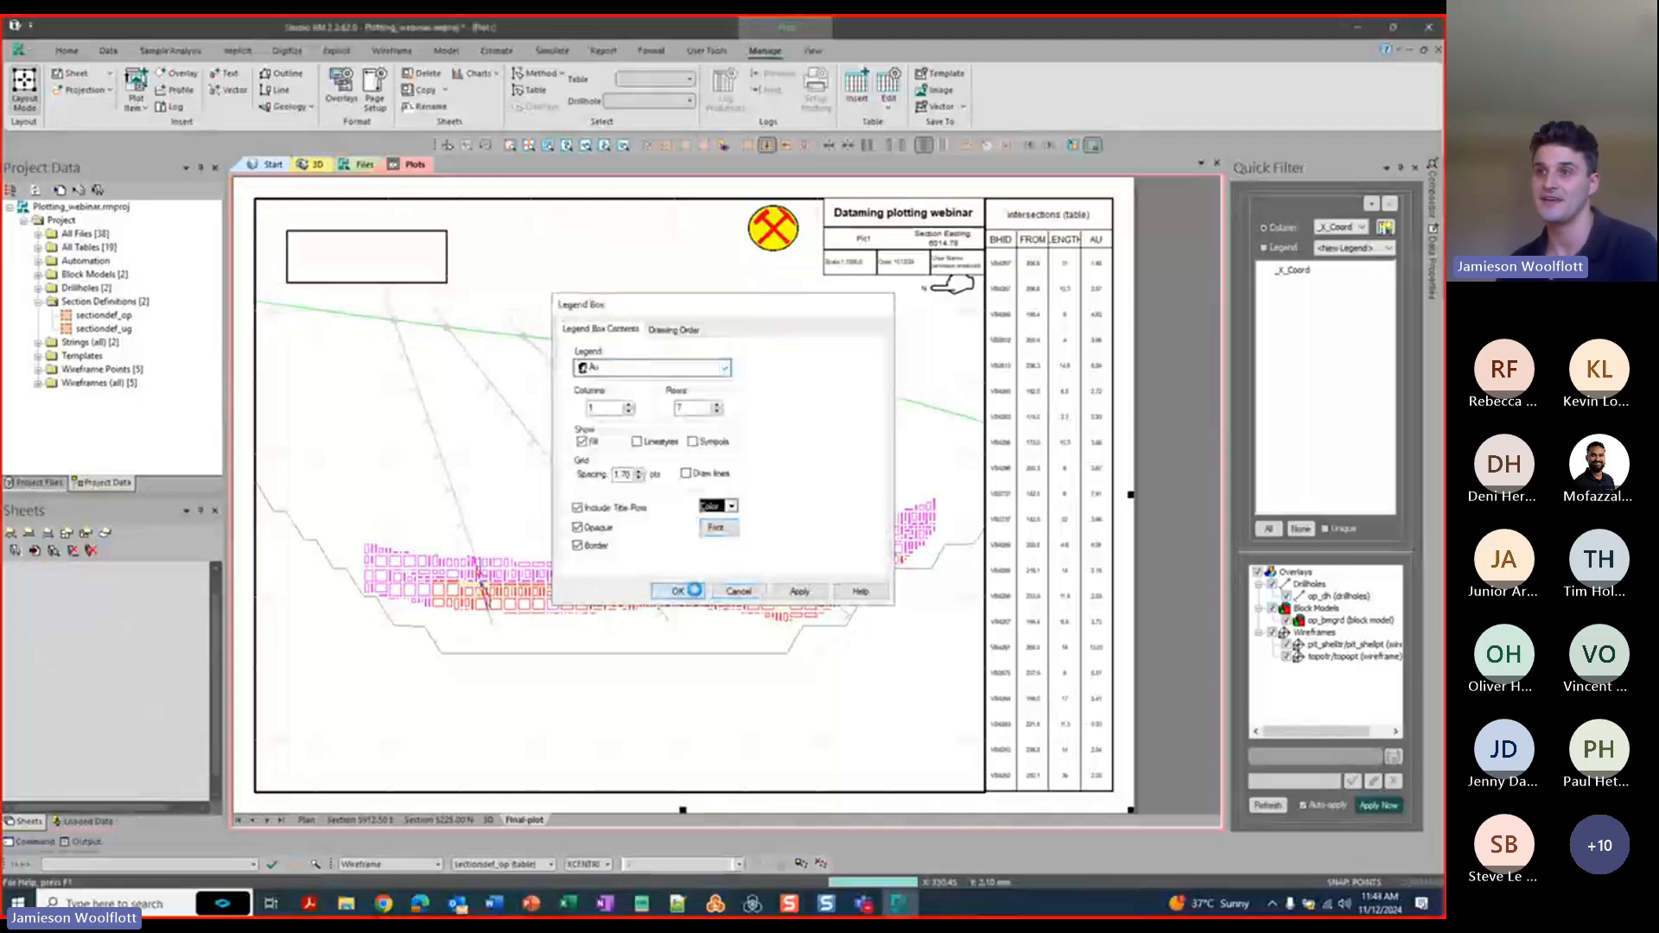
click(679, 591)
Enlarge the Au legend box and place it in the lower-left corner of the section projection.
drag(399, 234, 462, 687)
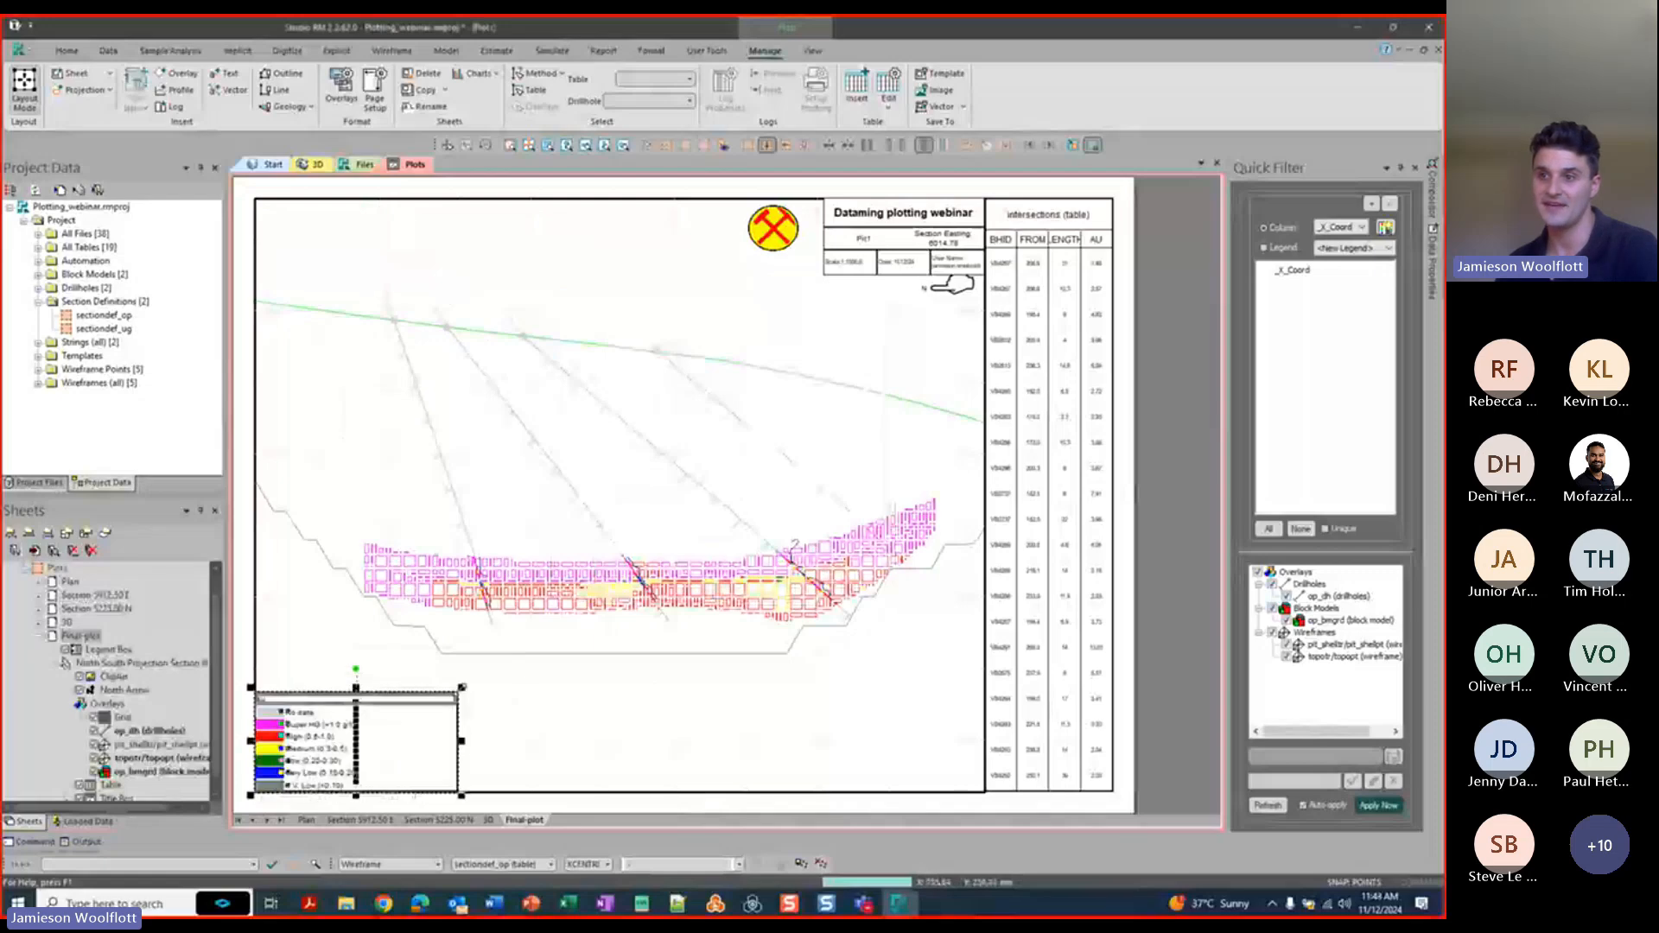
click(561, 688)
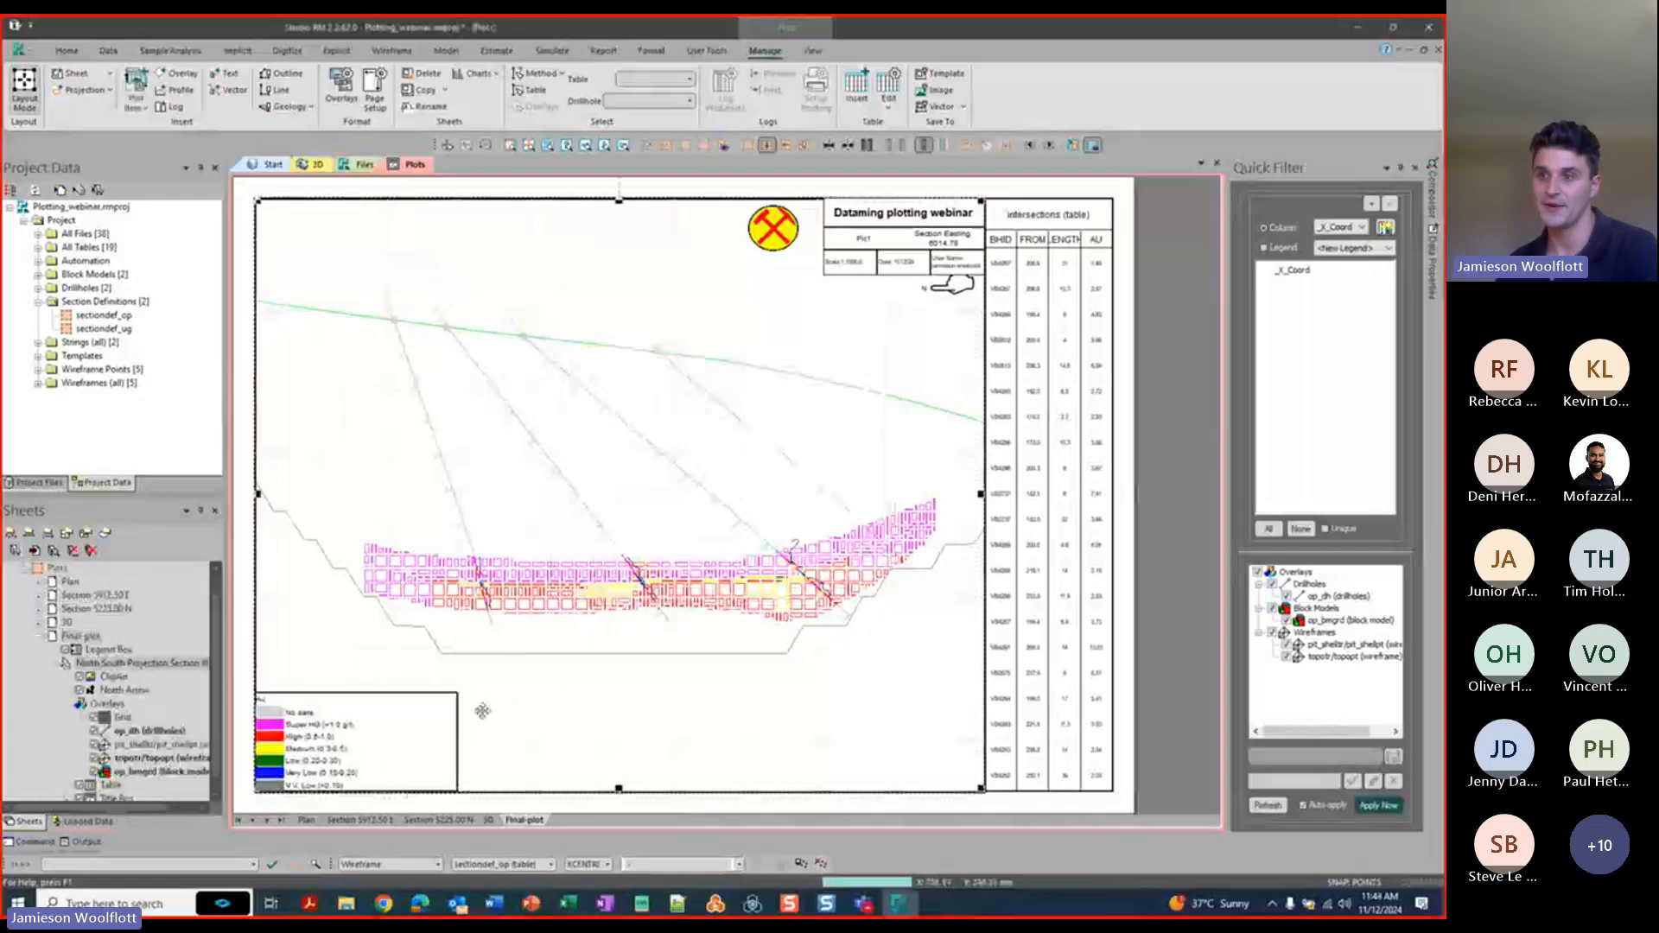
click(445, 700)
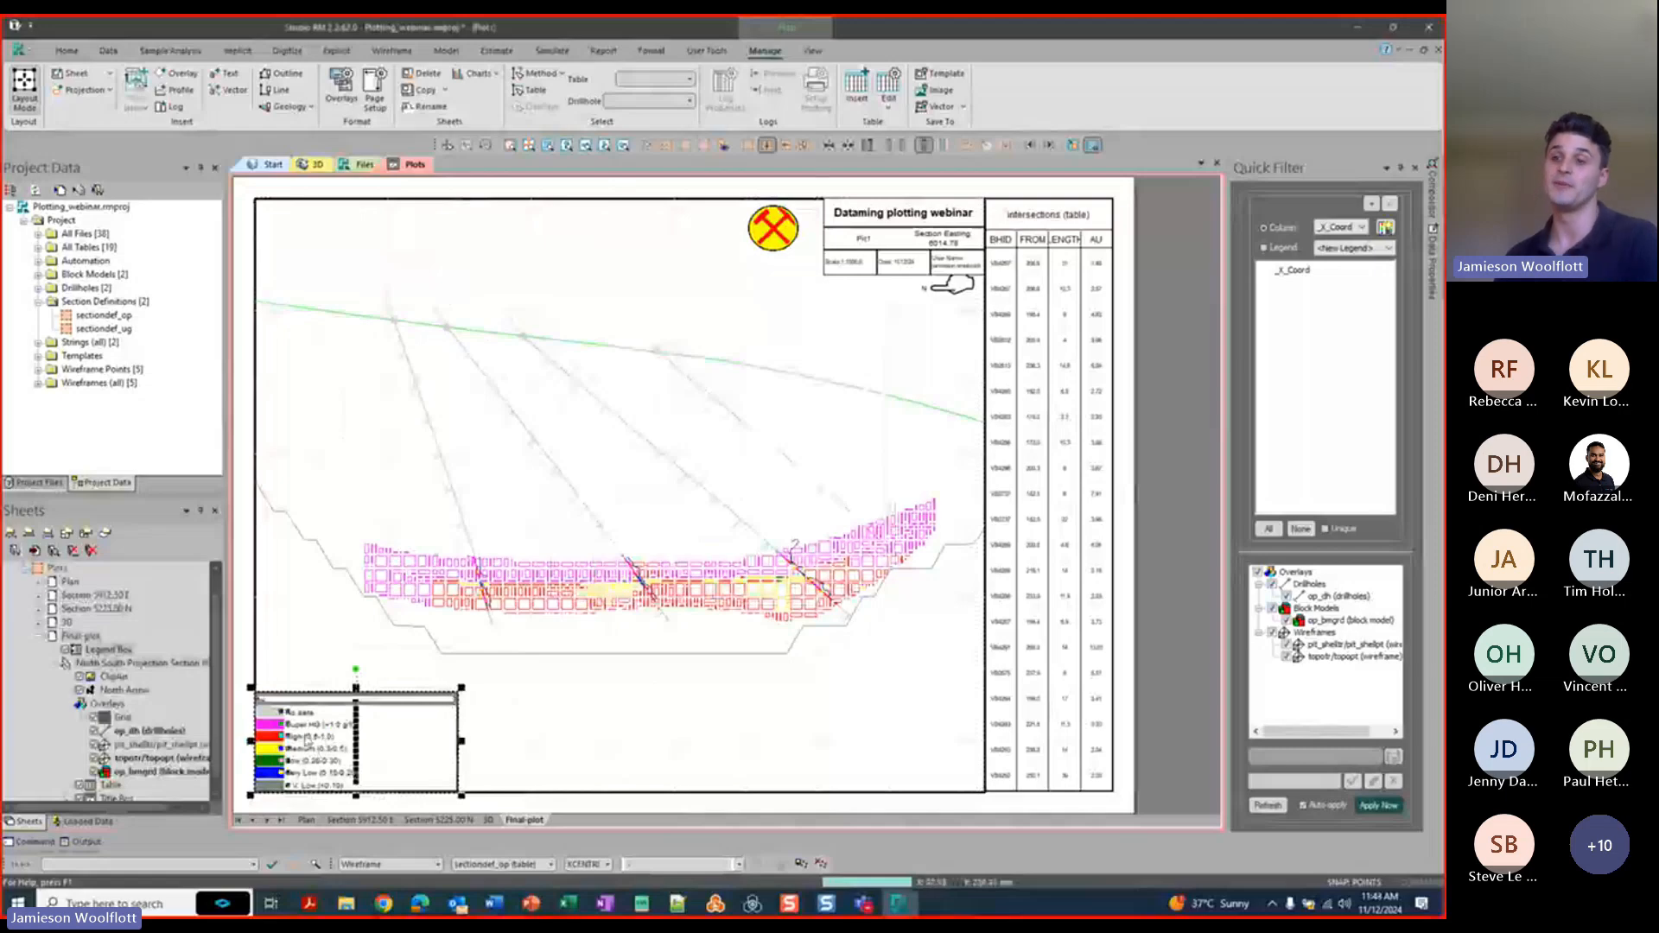
click(511, 710)
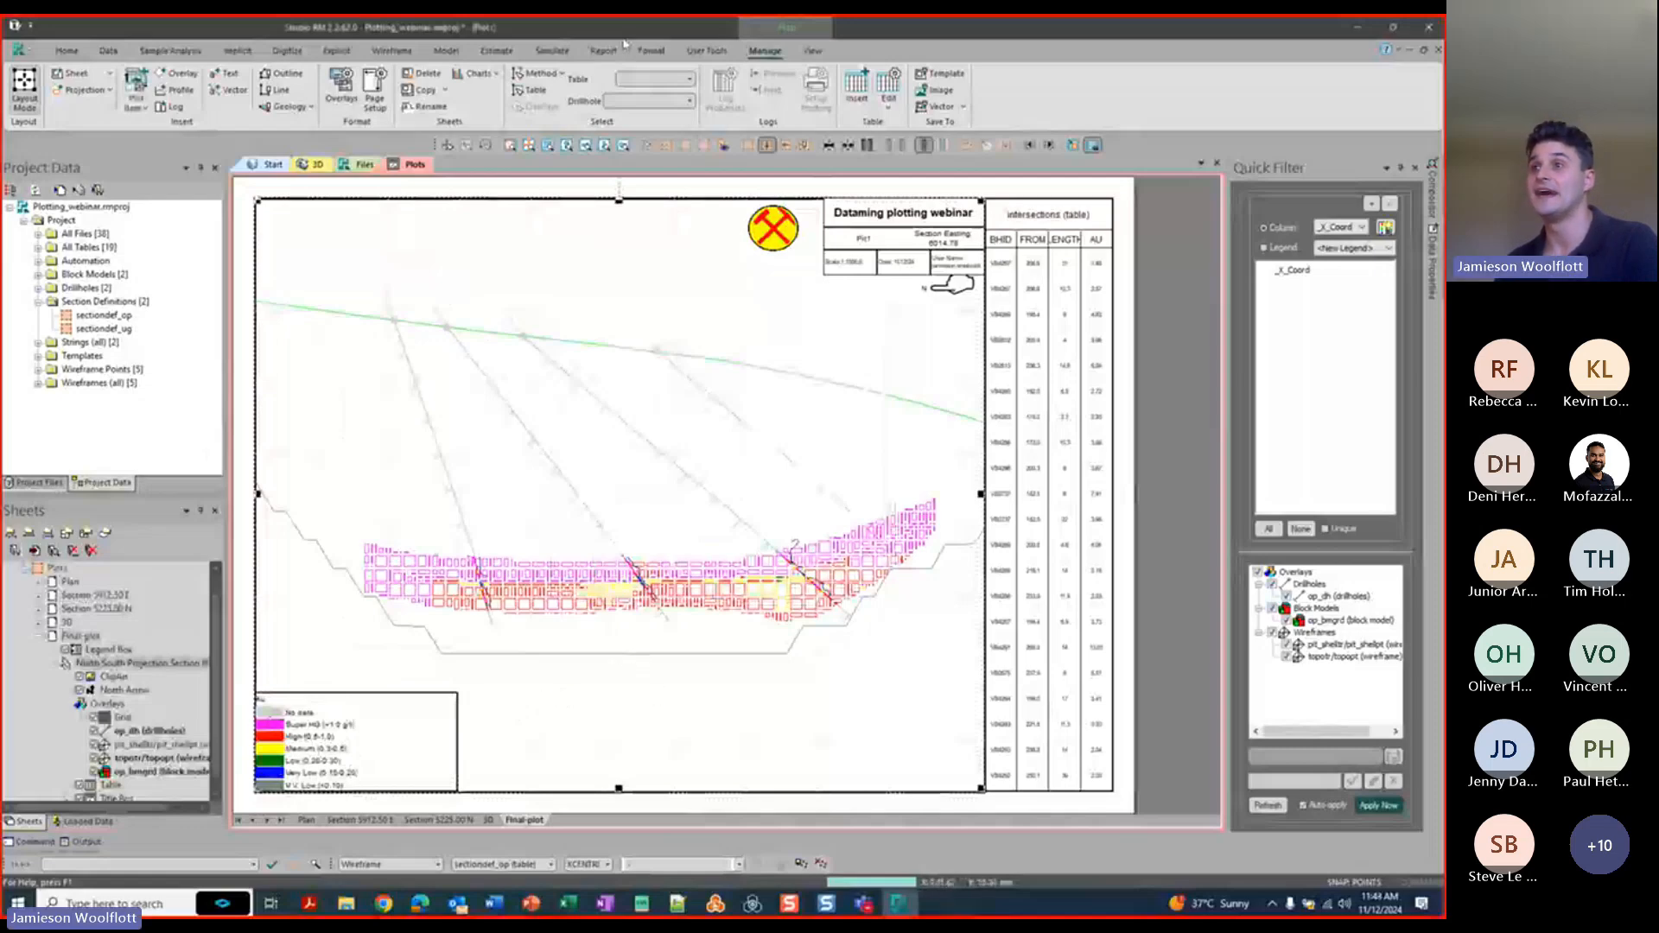
Insert a scale bar in the section projection with a fixed interval, black colour and a width of 90.
click(136, 102)
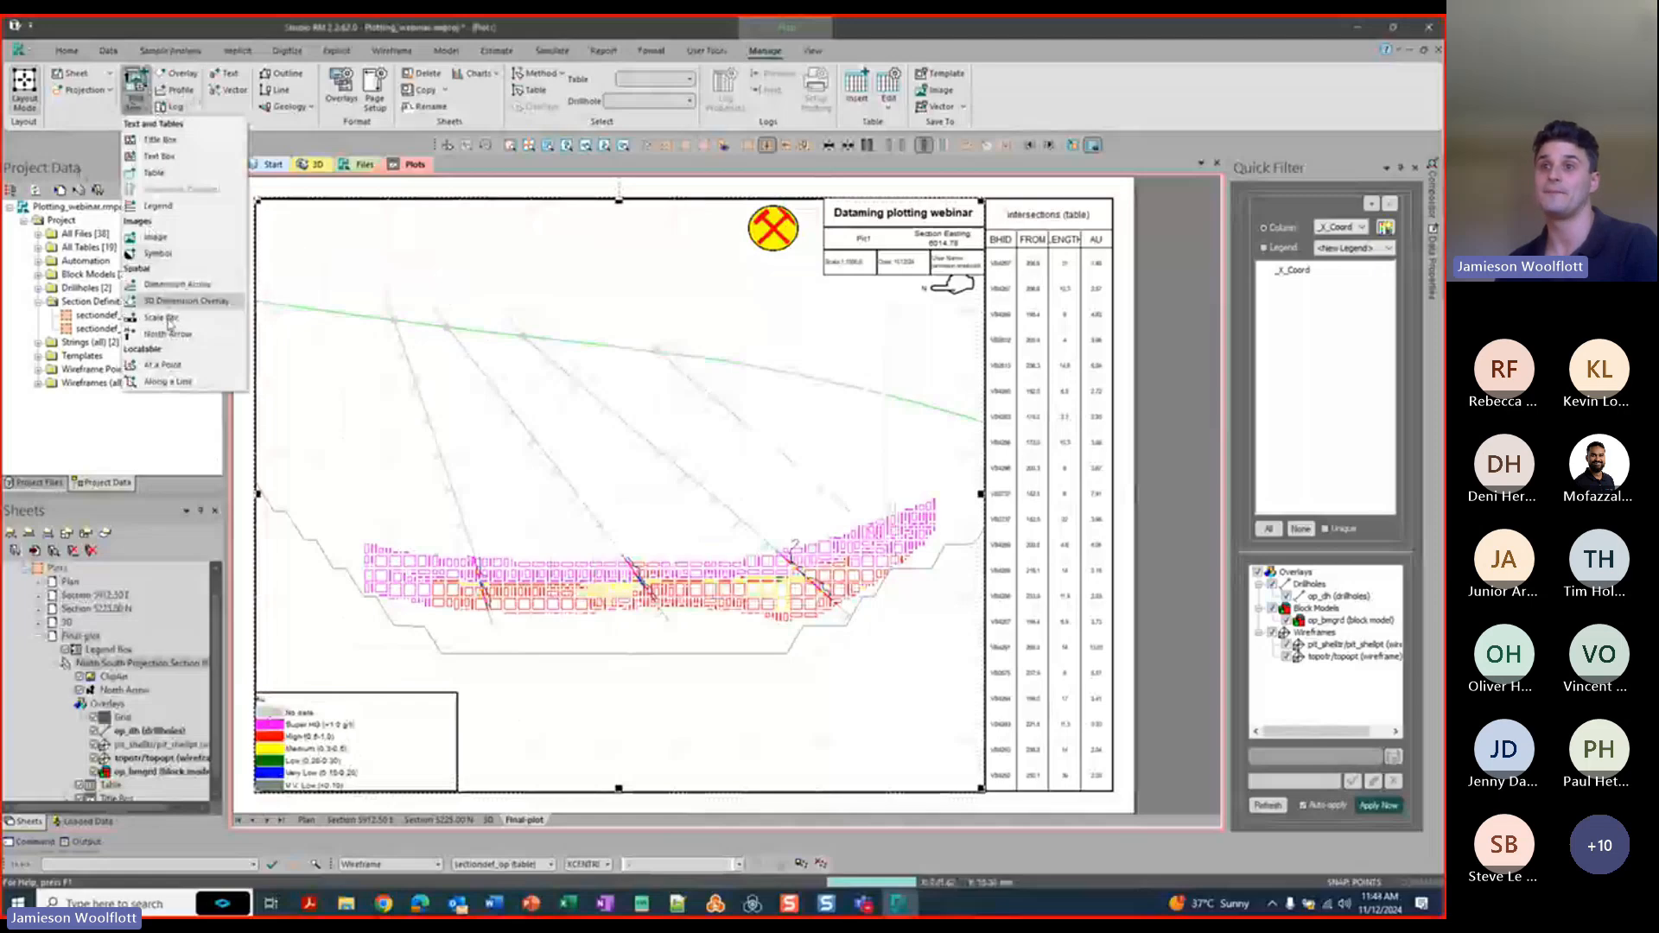
click(166, 320)
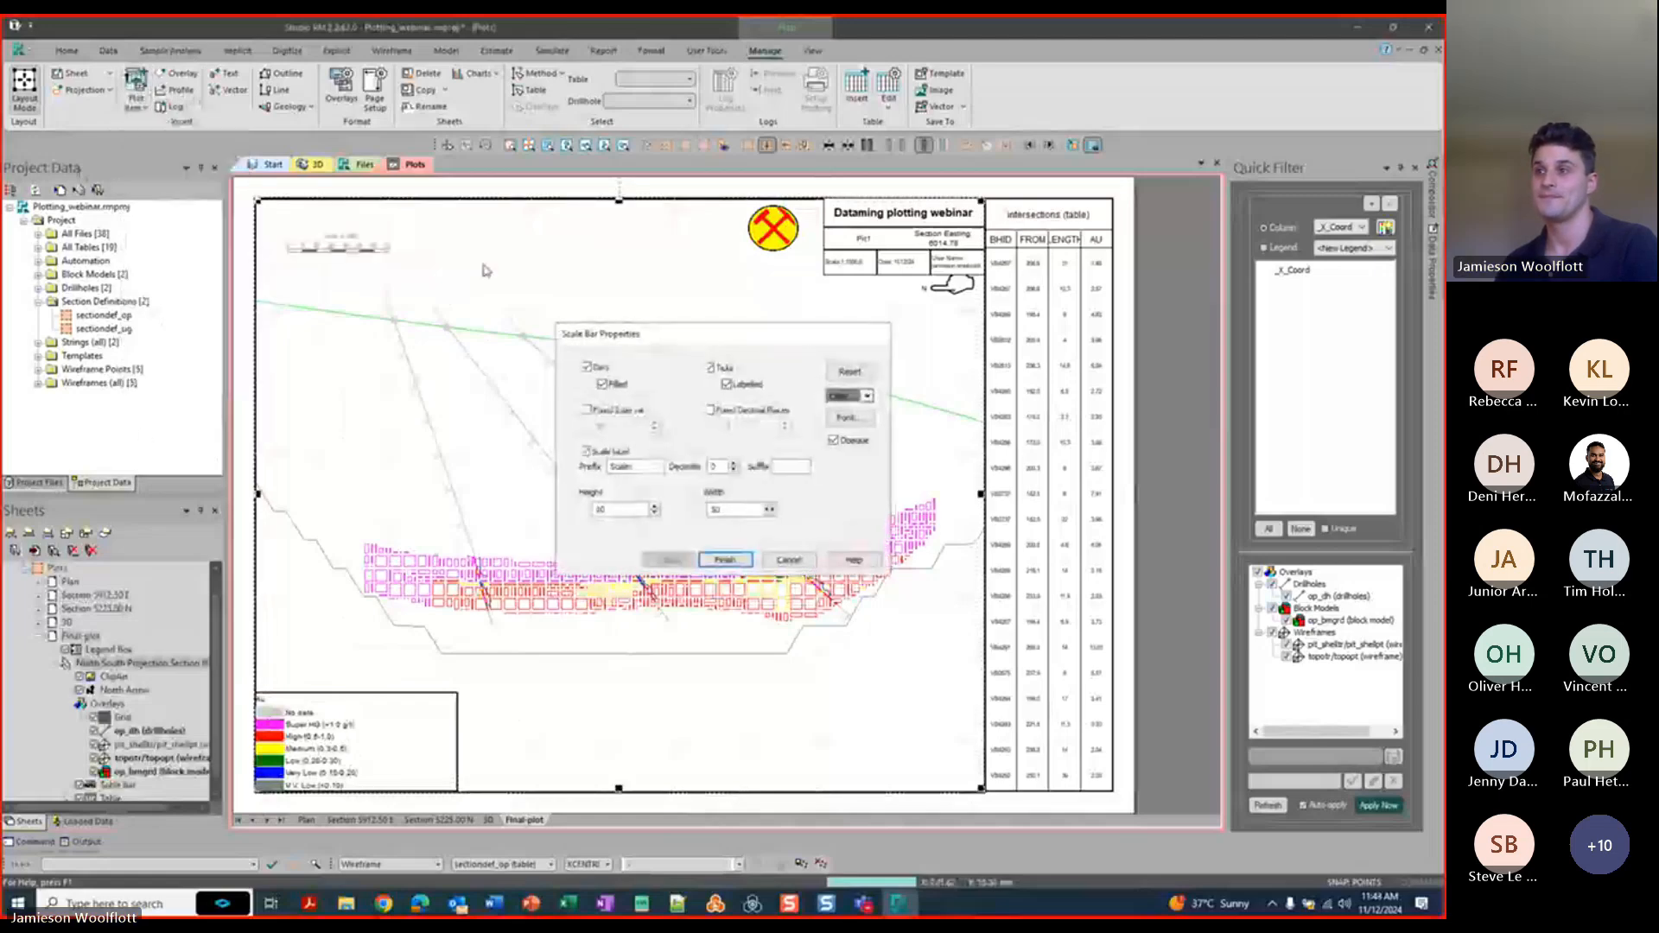
click(588, 411)
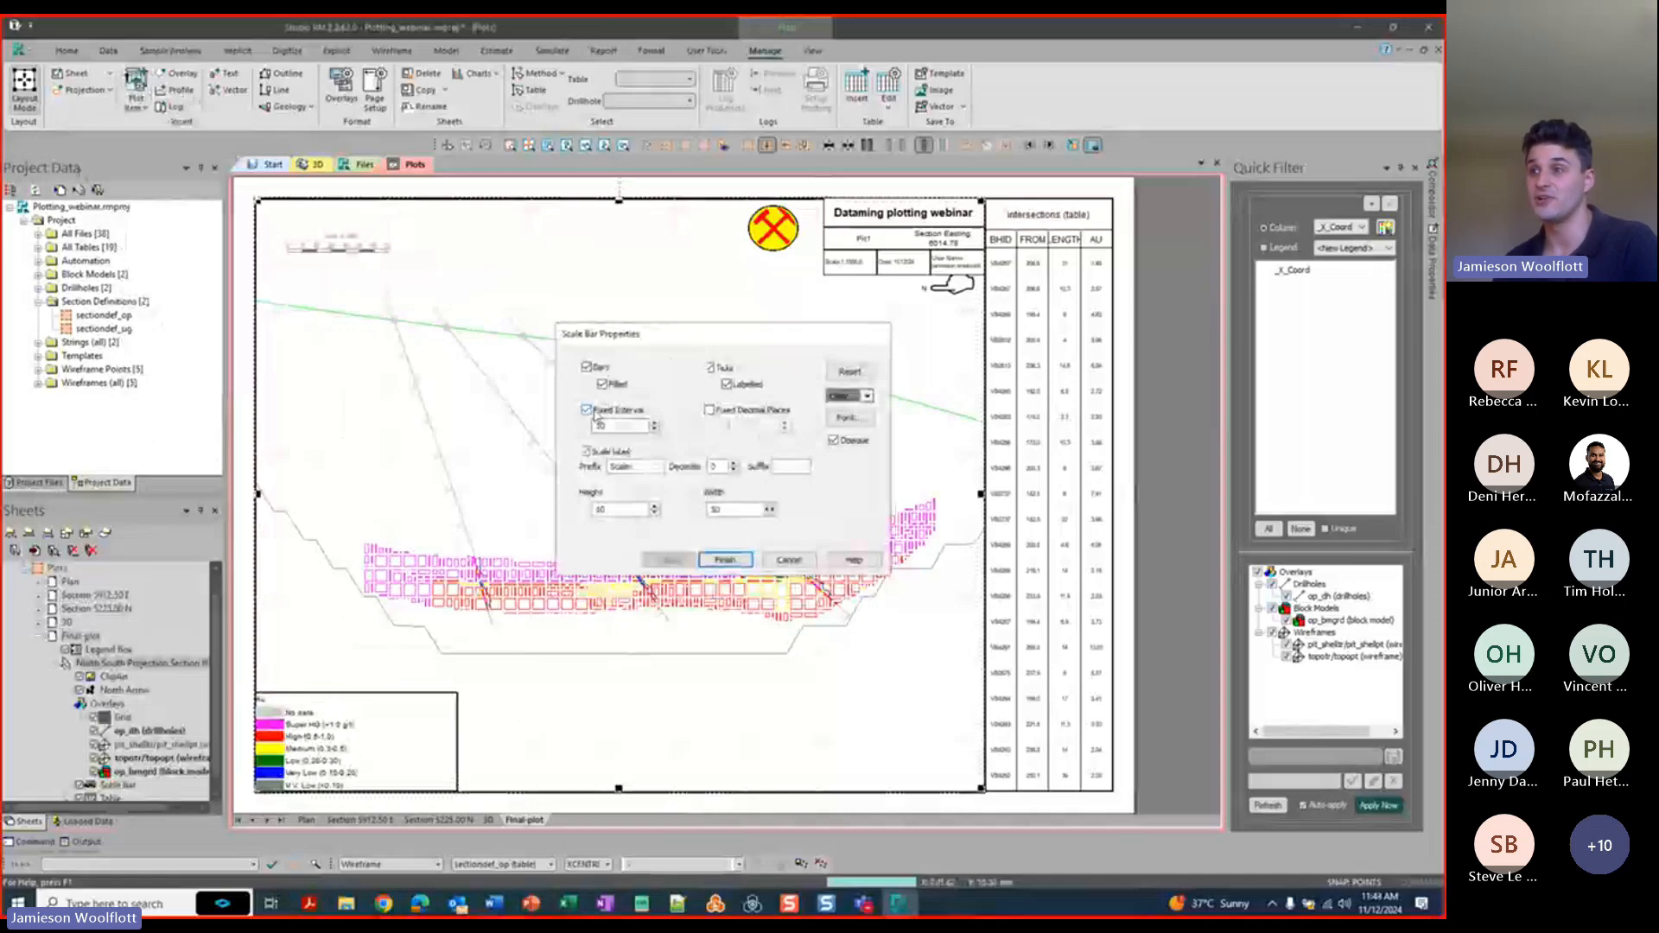
click(867, 396)
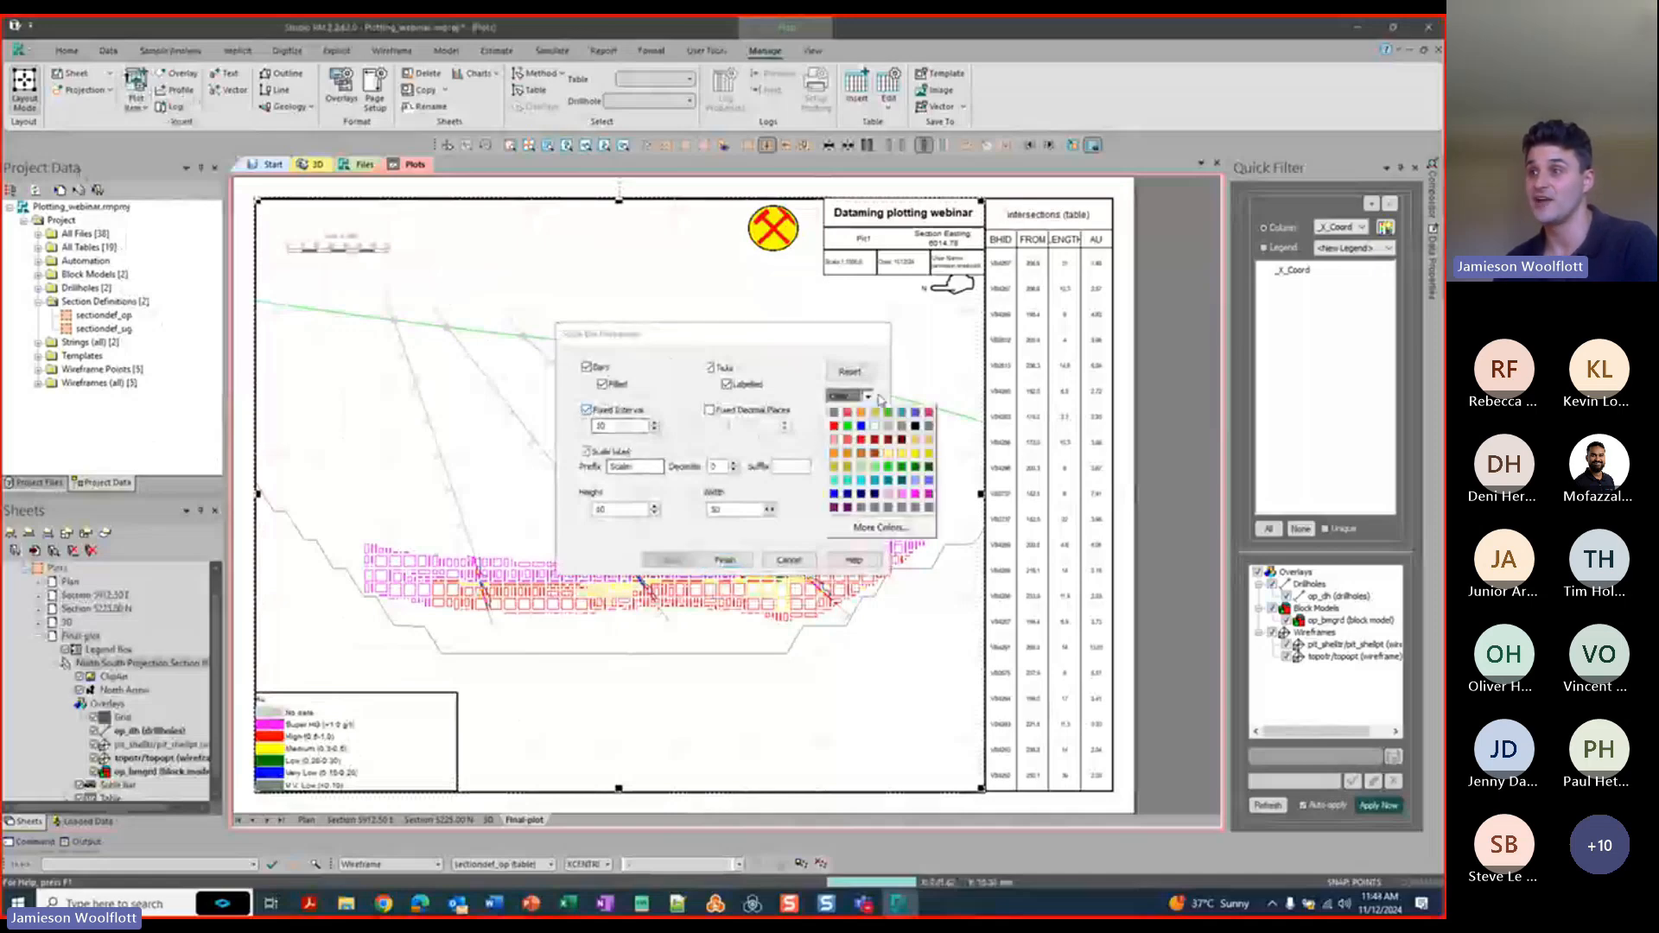
click(915, 427)
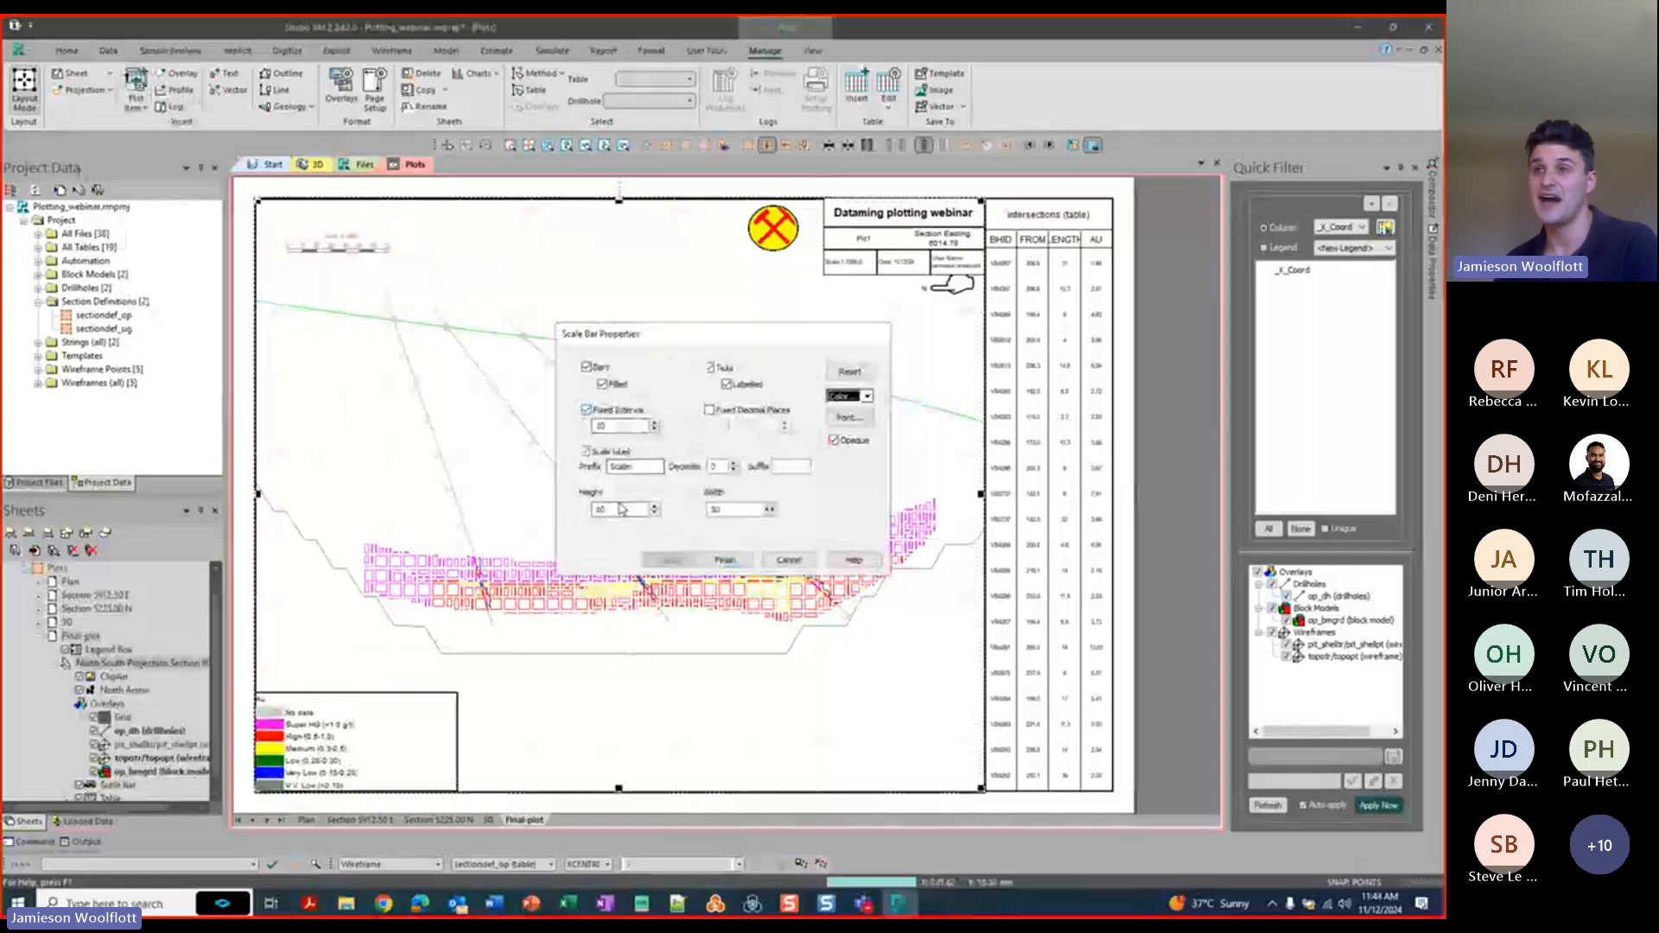
double_click(729, 510)
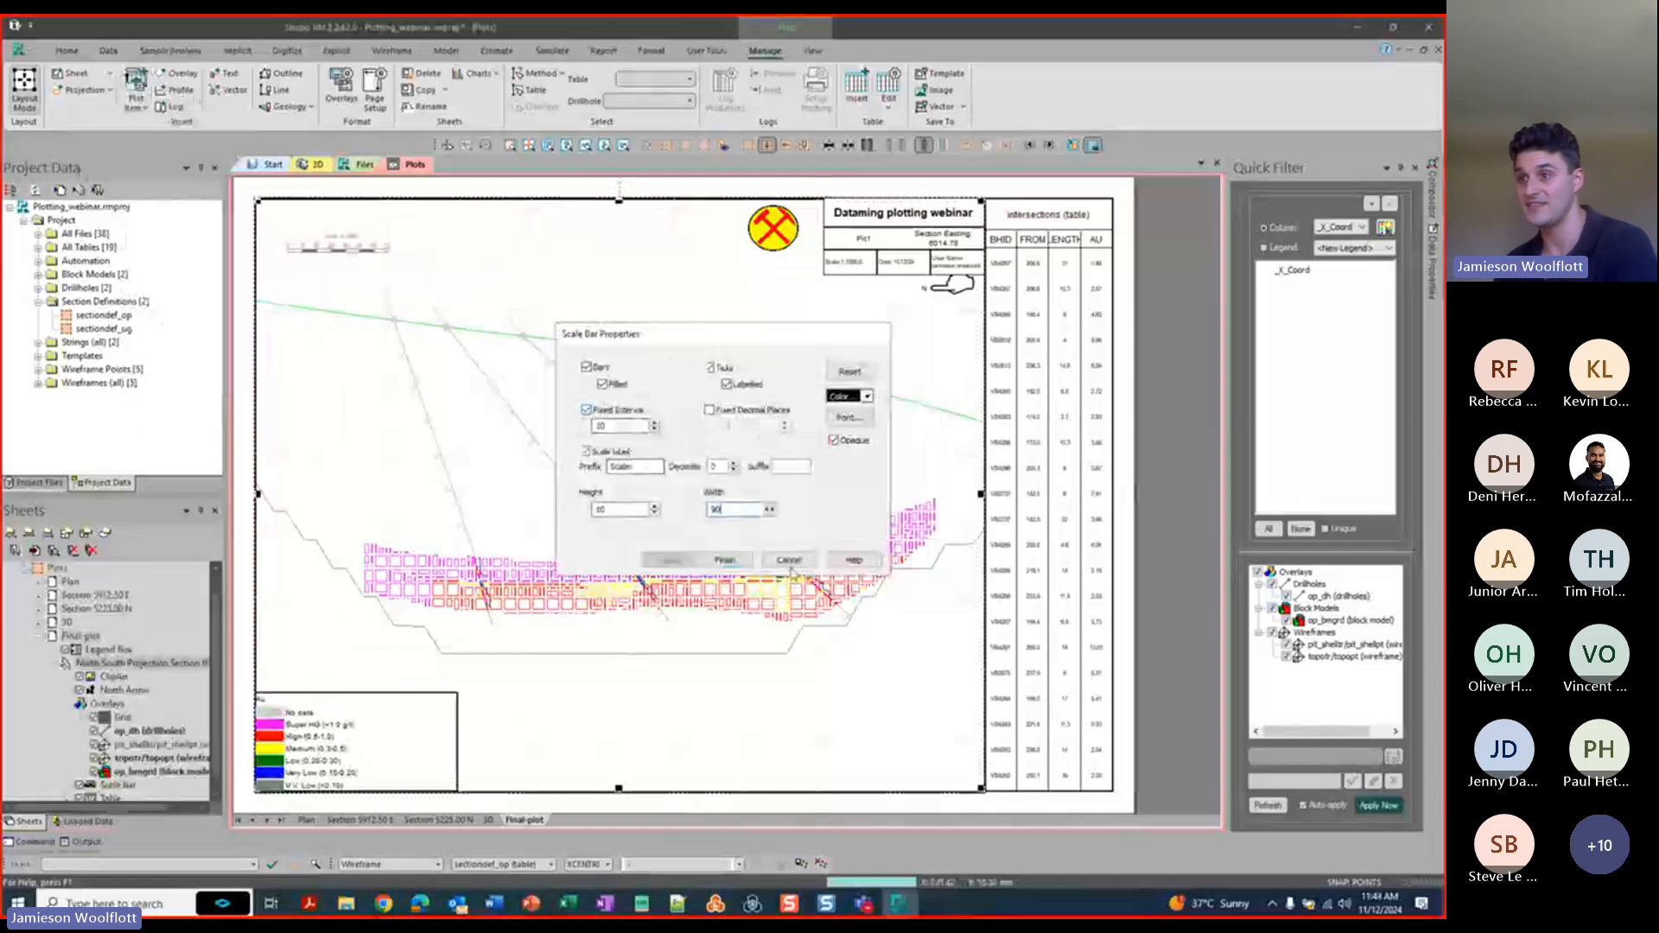
text(90)
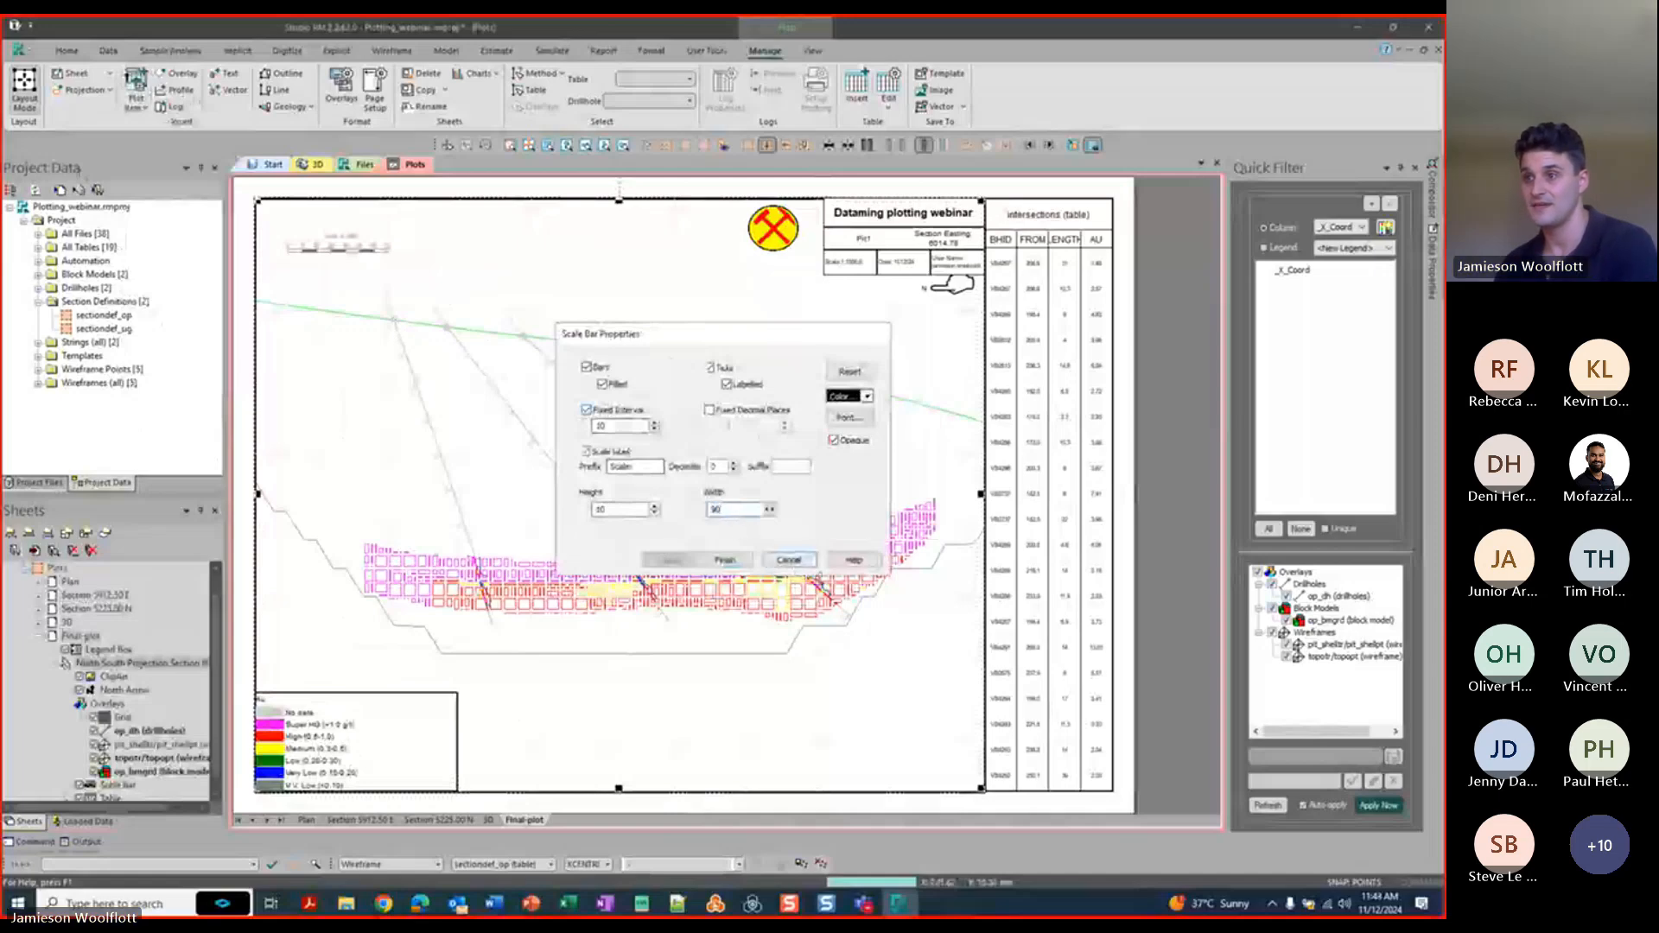
click(722, 560)
Widen the scale bar and move it to the section projection's lower-right corner, beside the intersections table.
drag(402, 242, 442, 245)
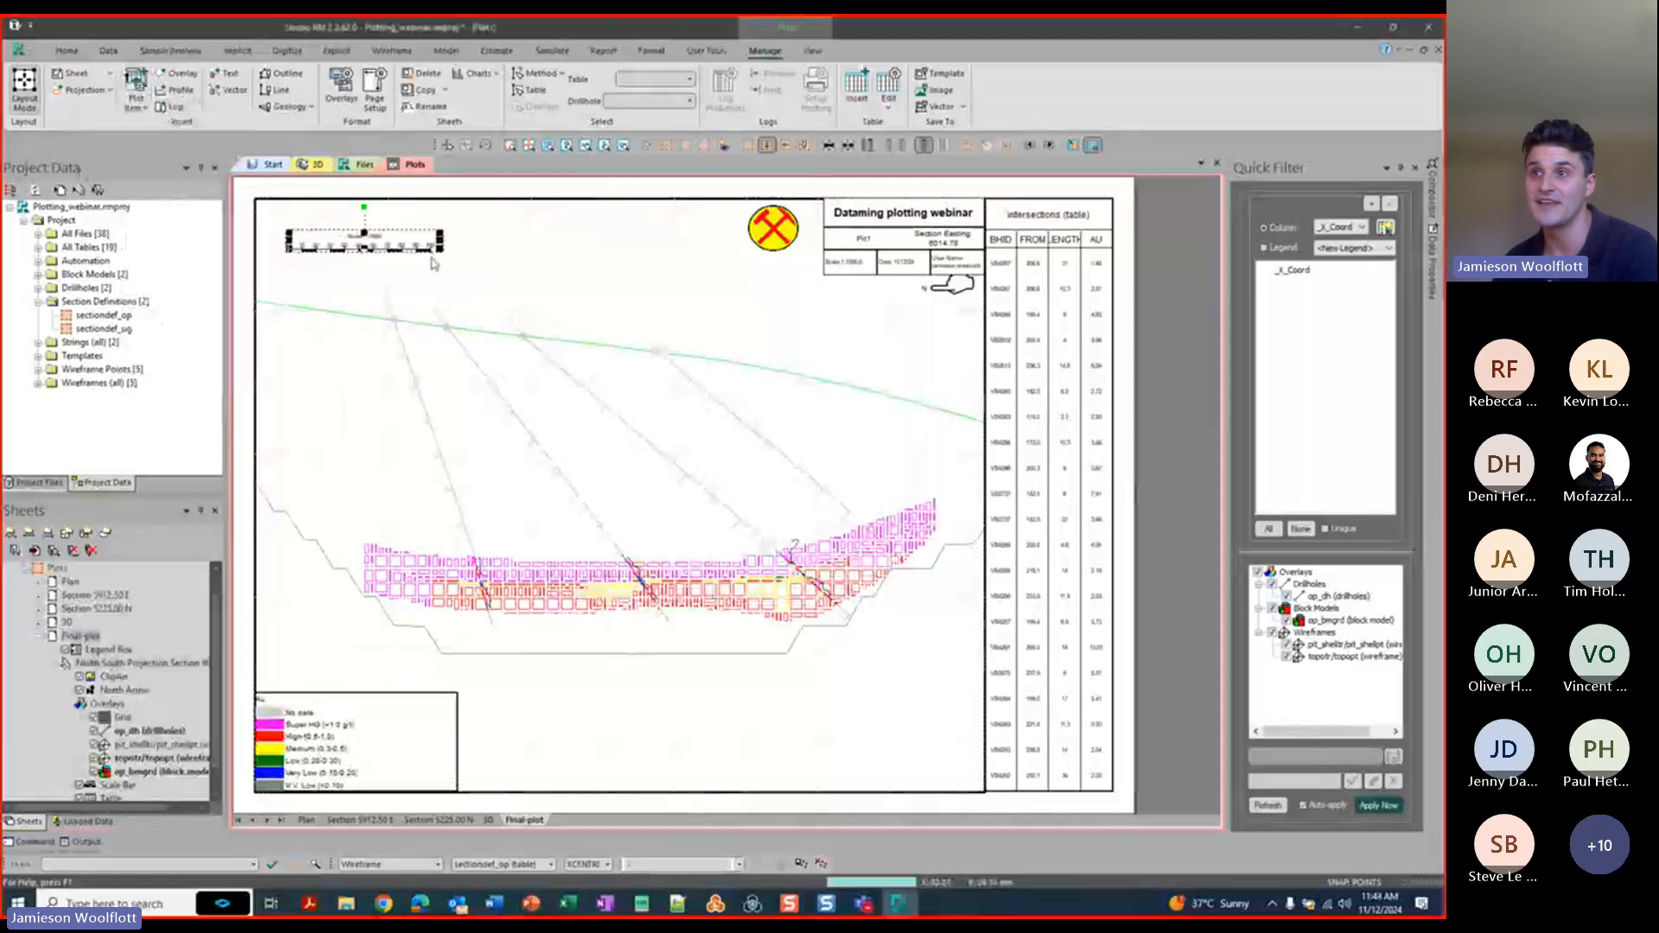
drag(398, 233, 932, 761)
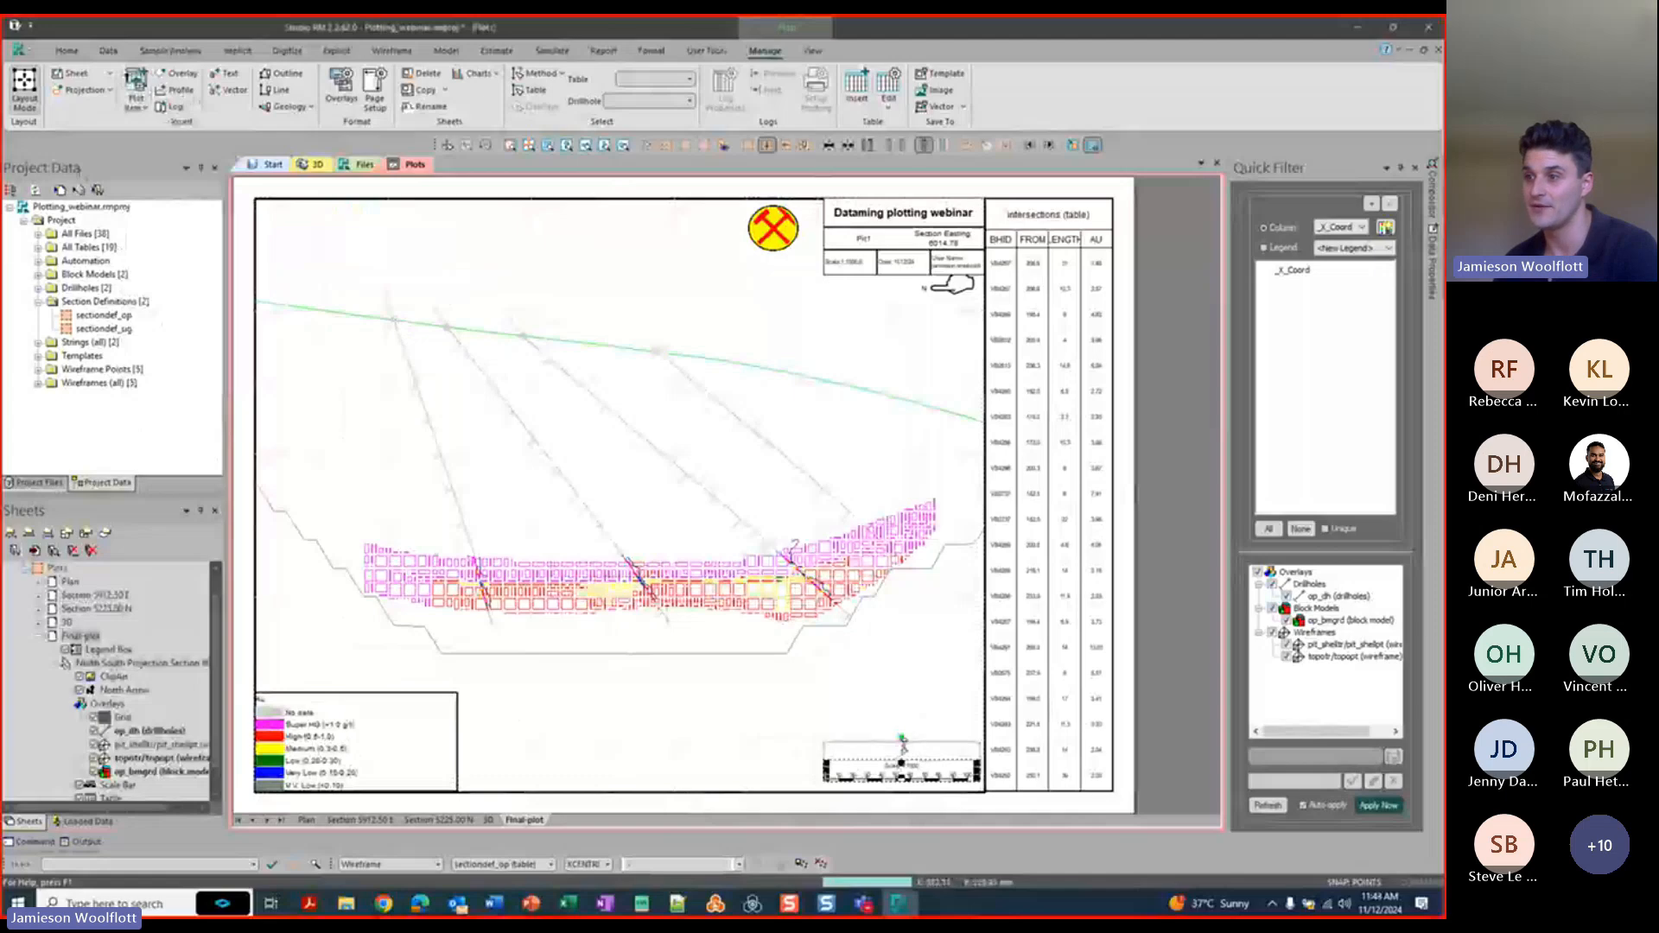
click(901, 704)
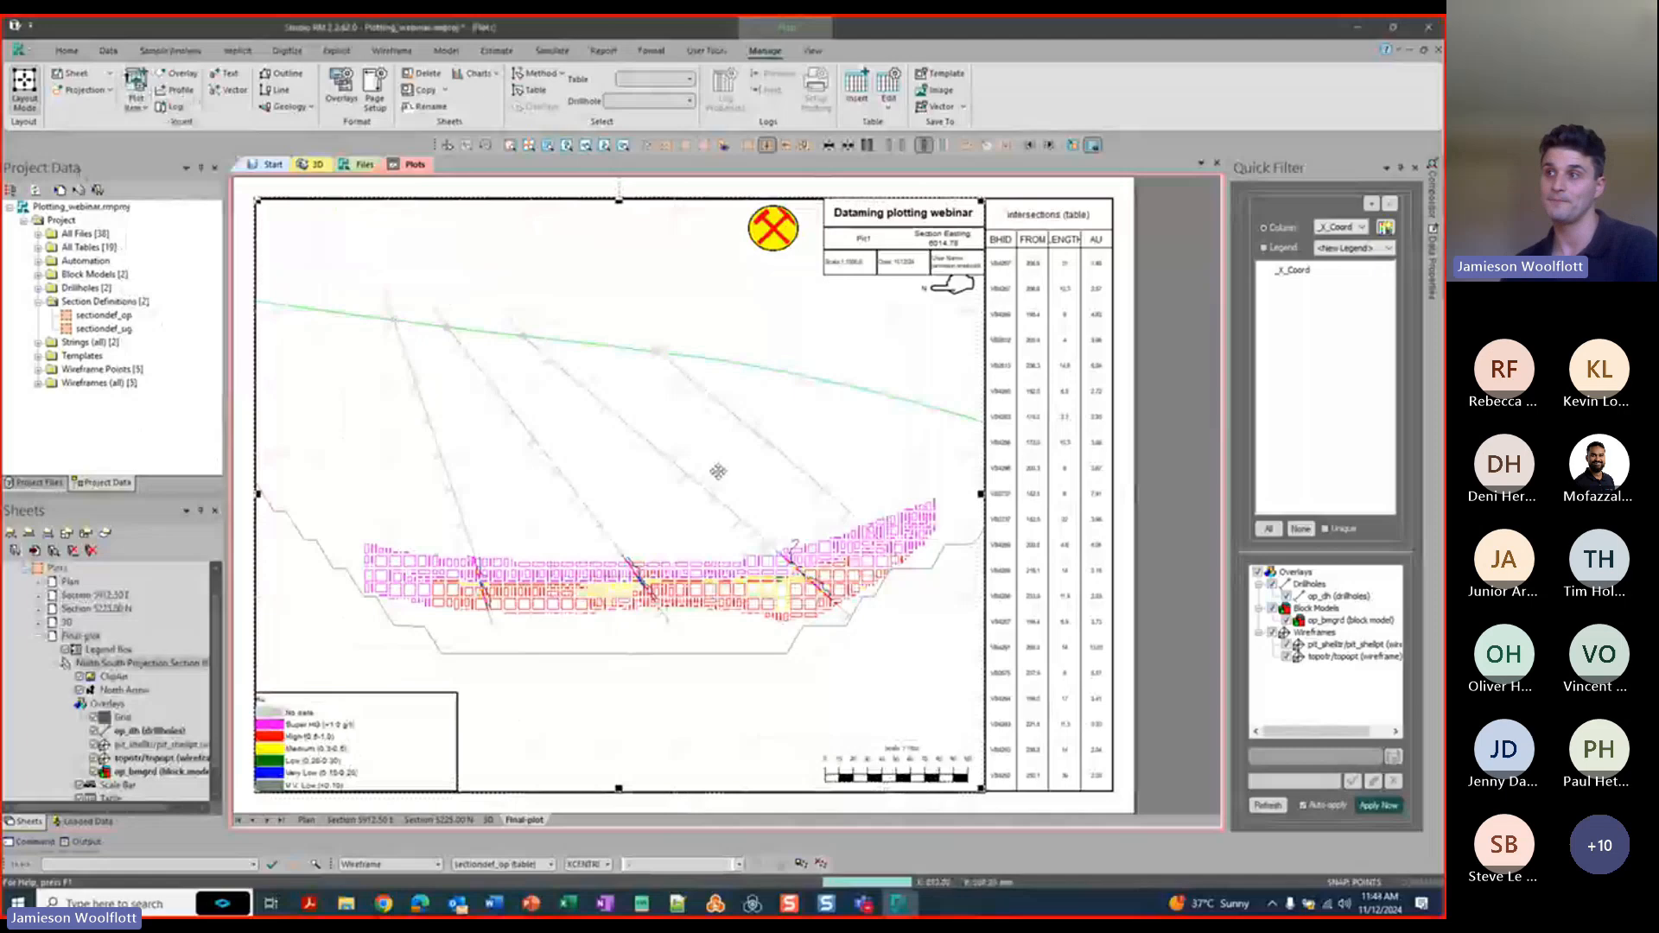
Move the north arrow slightly lower beneath the title box, keep its pointing-hand style and make the arrow bold.
click(951, 289)
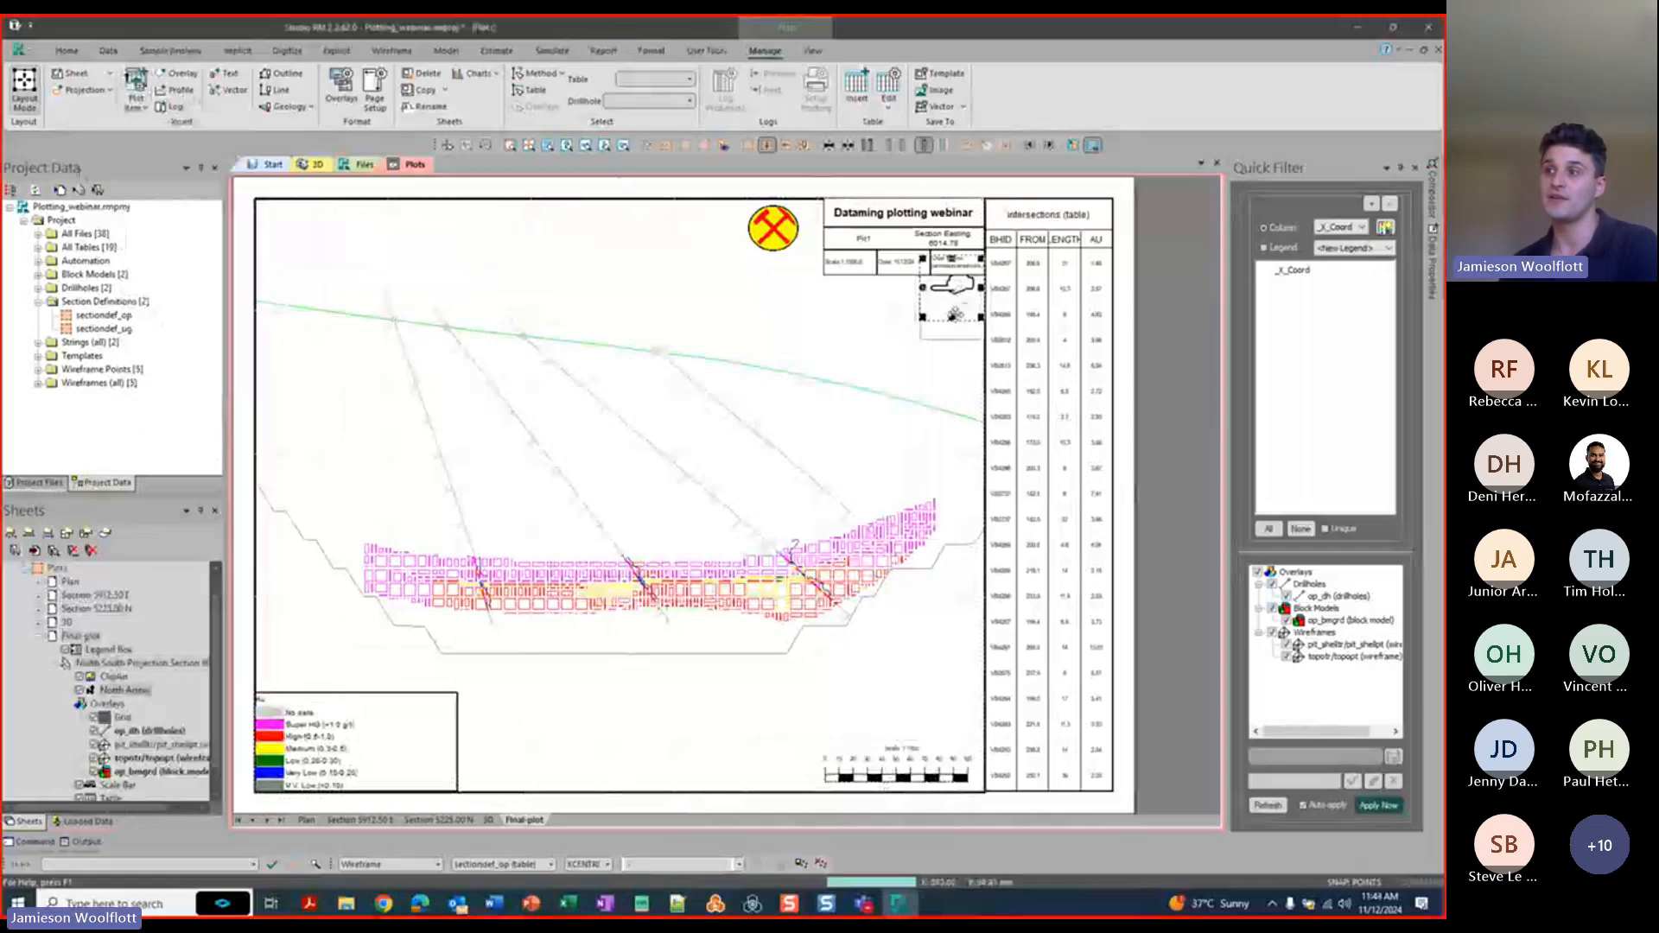
drag(951, 316, 952, 334)
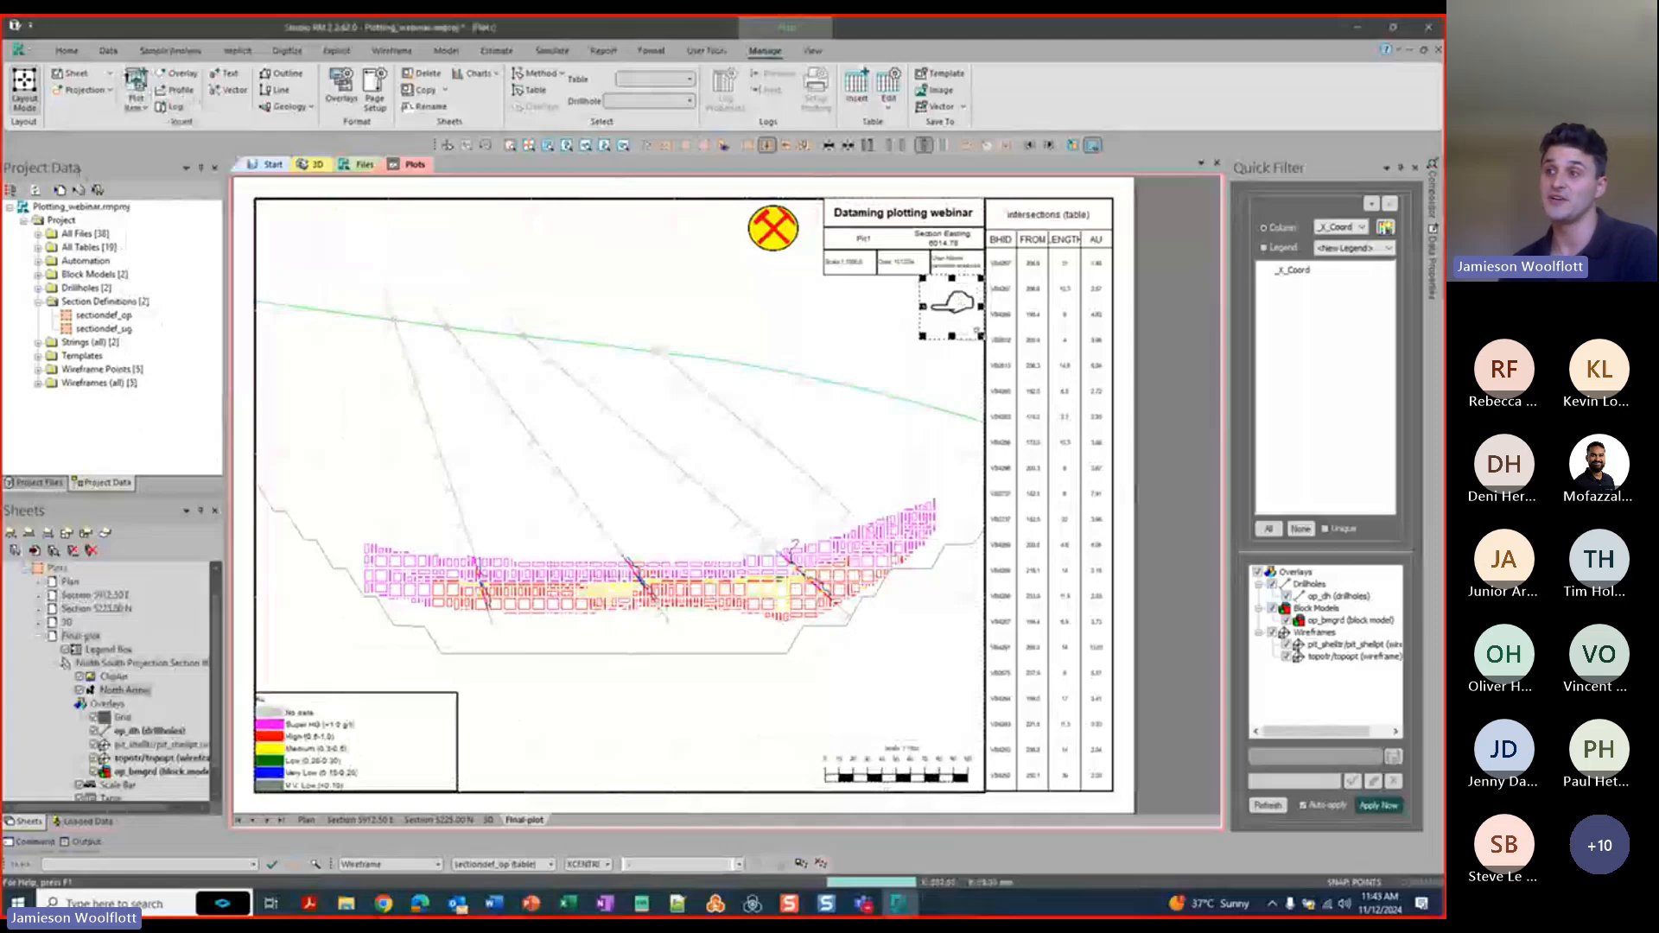
double_click(954, 304)
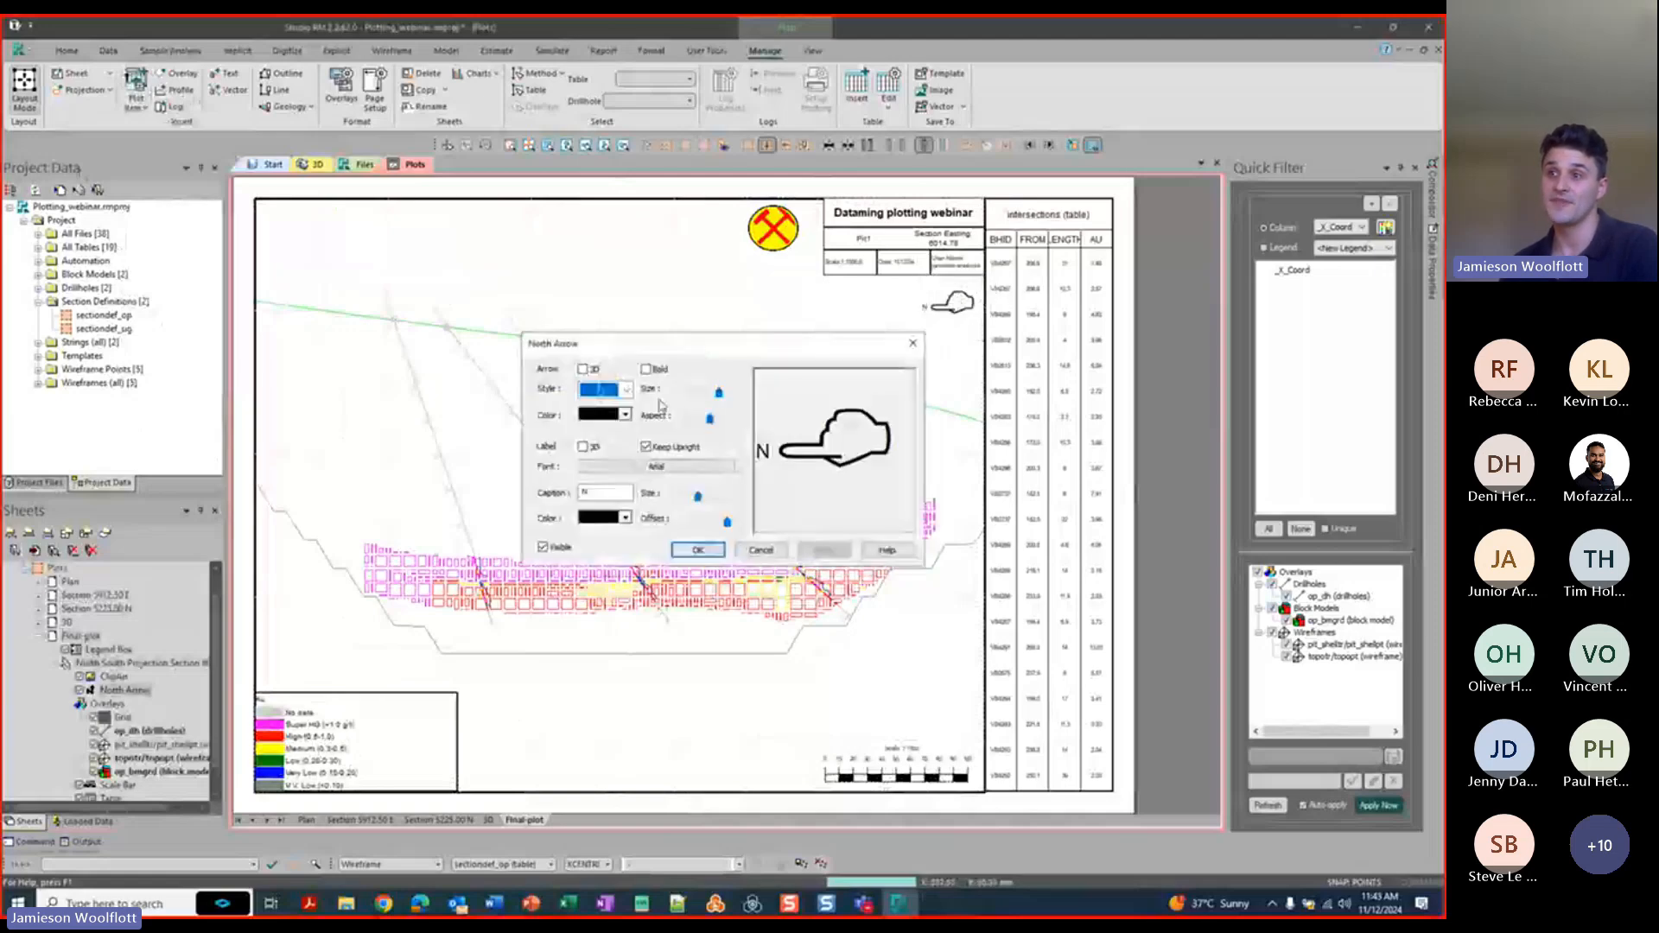
click(626, 390)
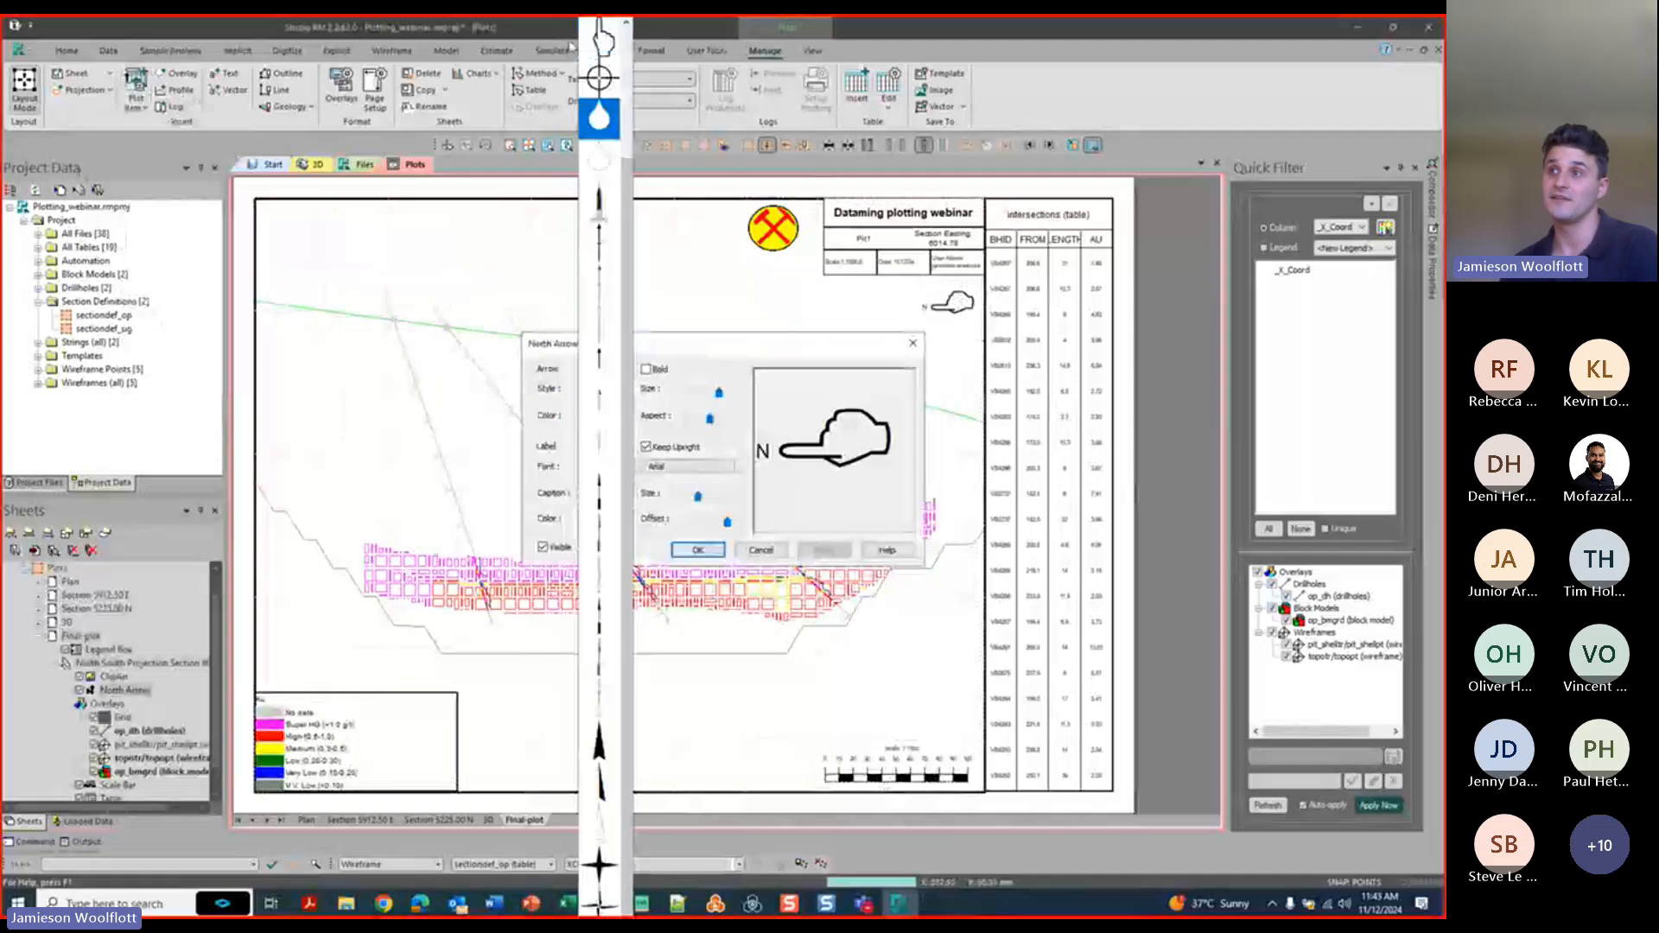
click(602, 40)
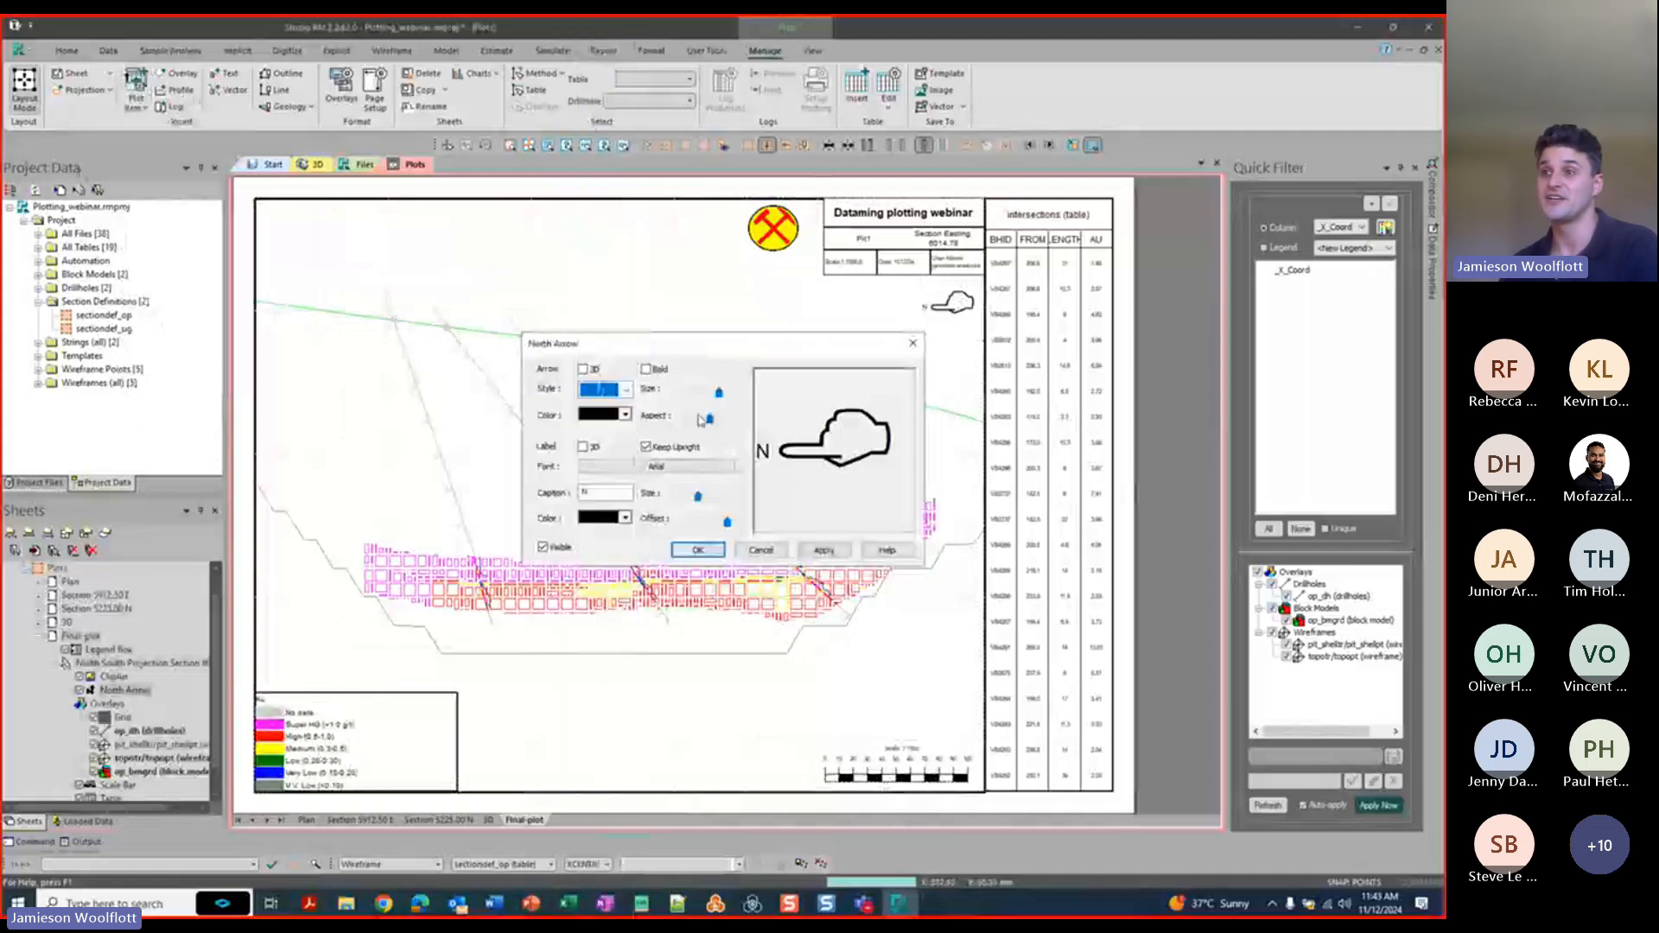
click(653, 375)
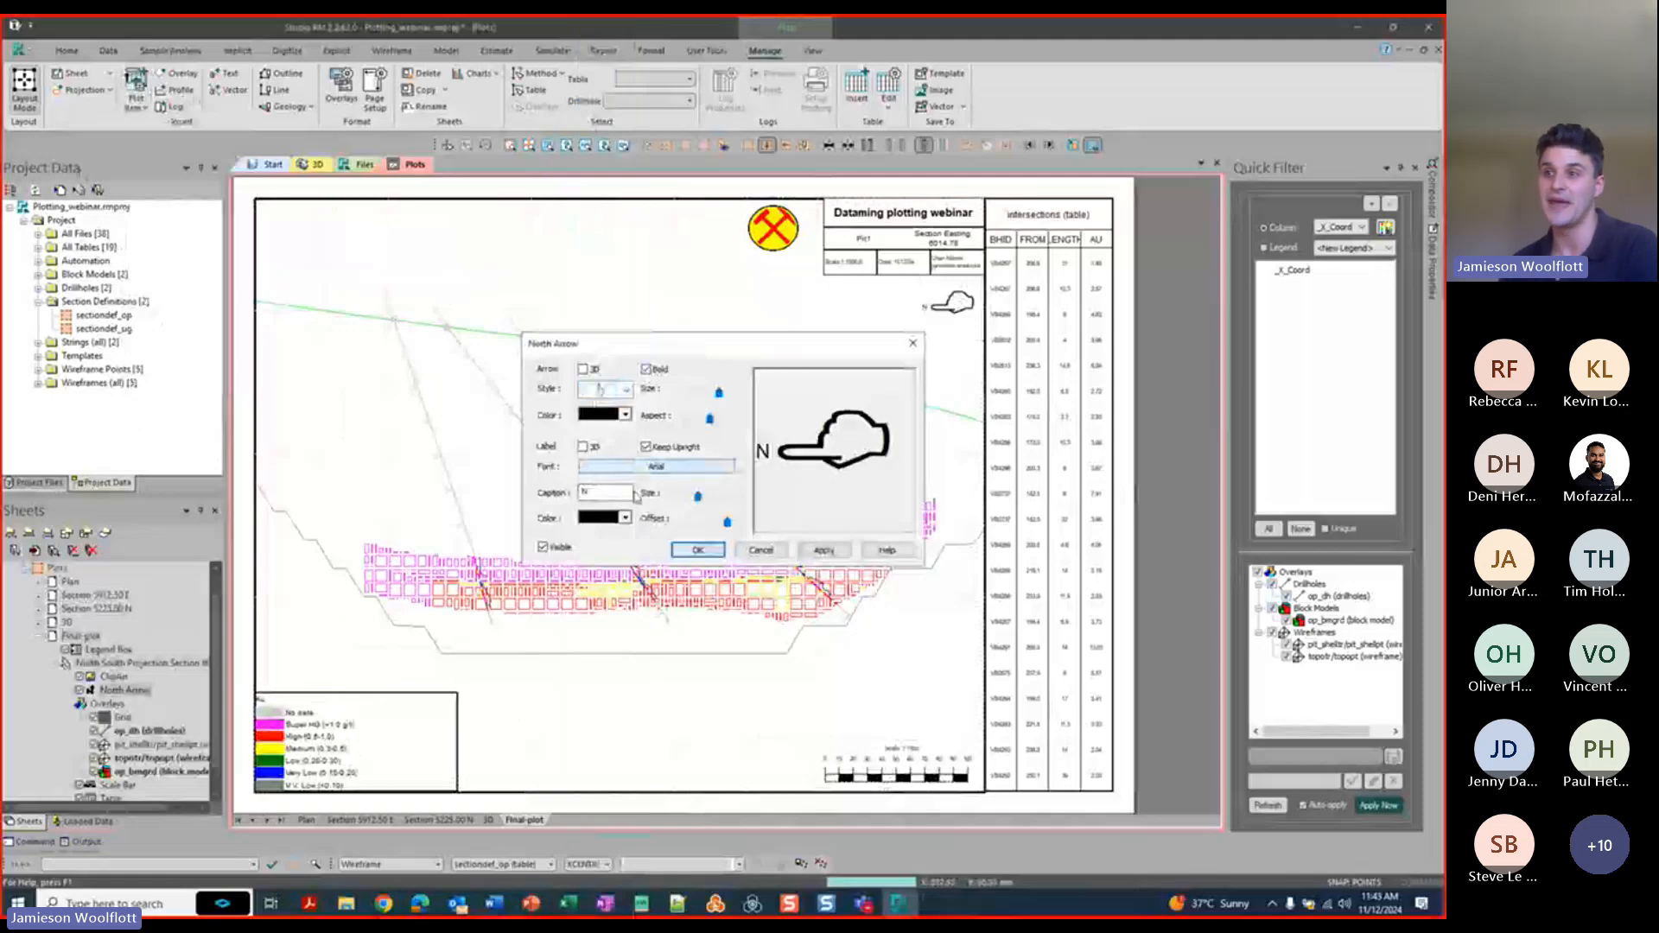
click(698, 550)
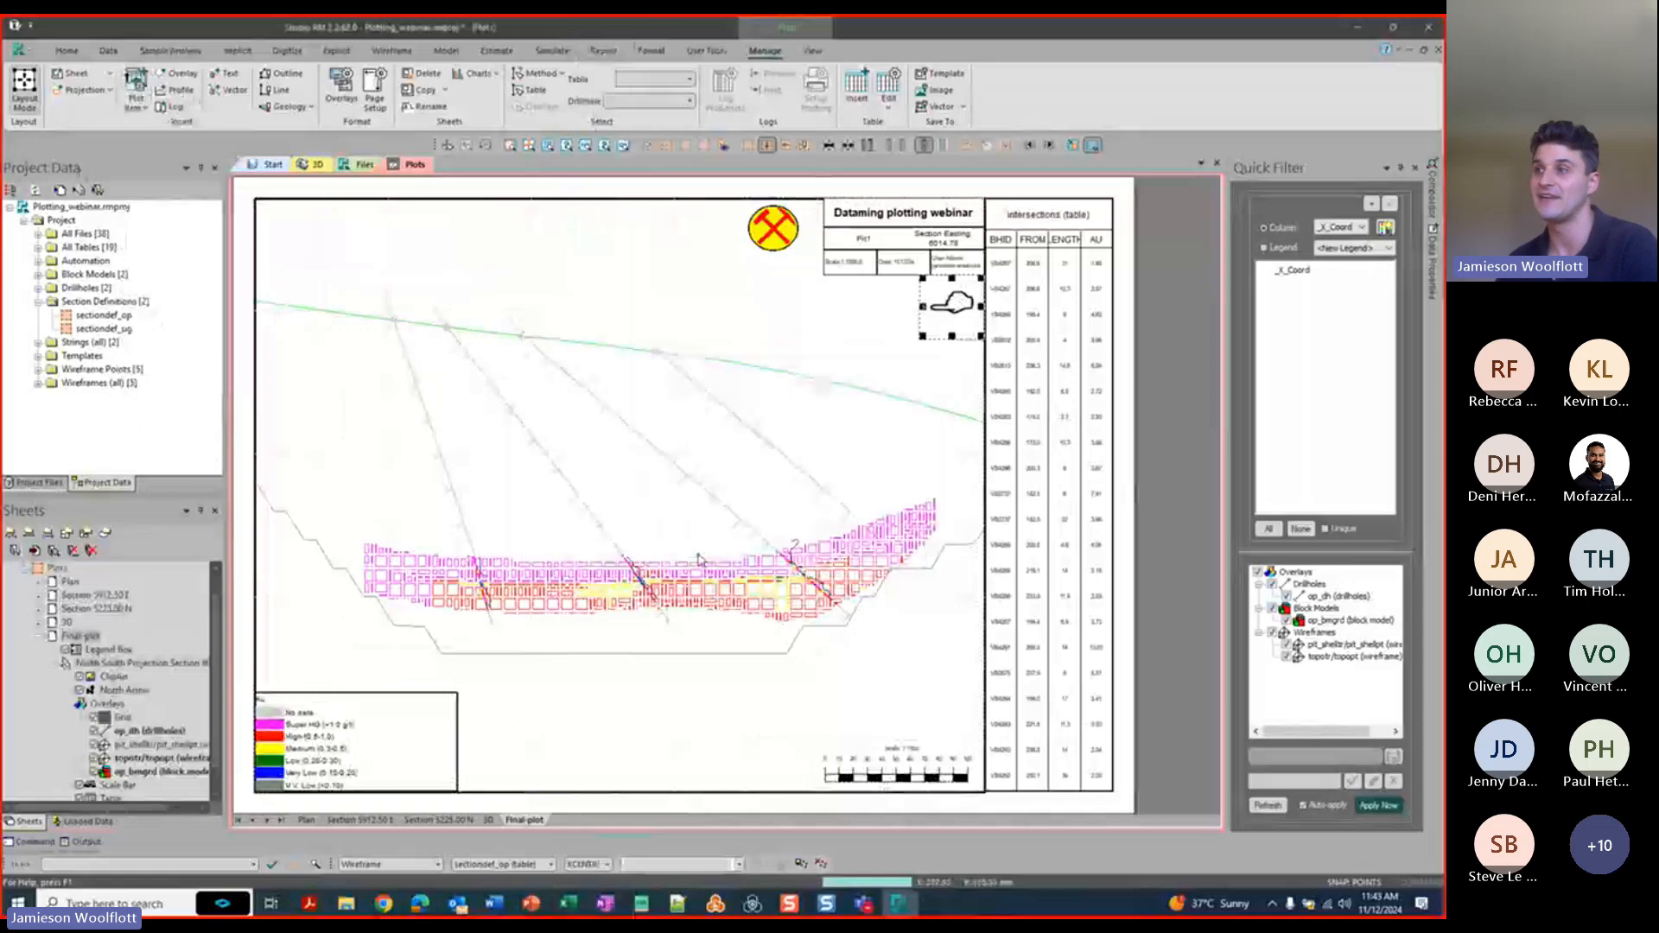
click(941, 432)
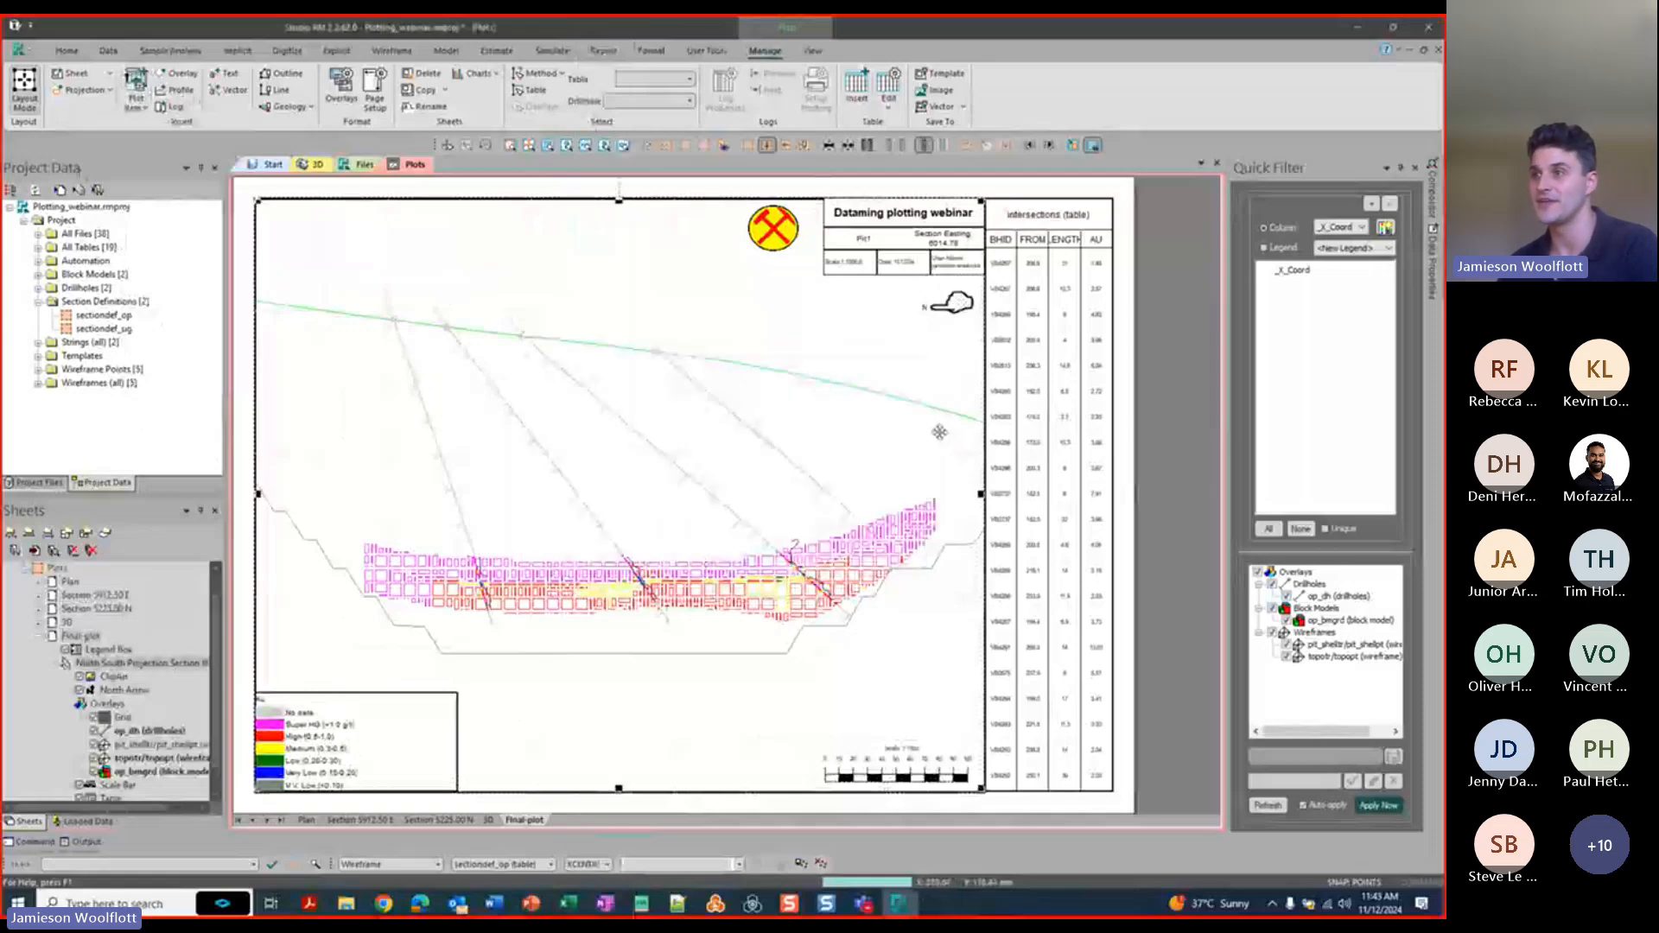
Slightly enlarge the yellow crossed-hammers clipart logo beside the title box.
click(774, 232)
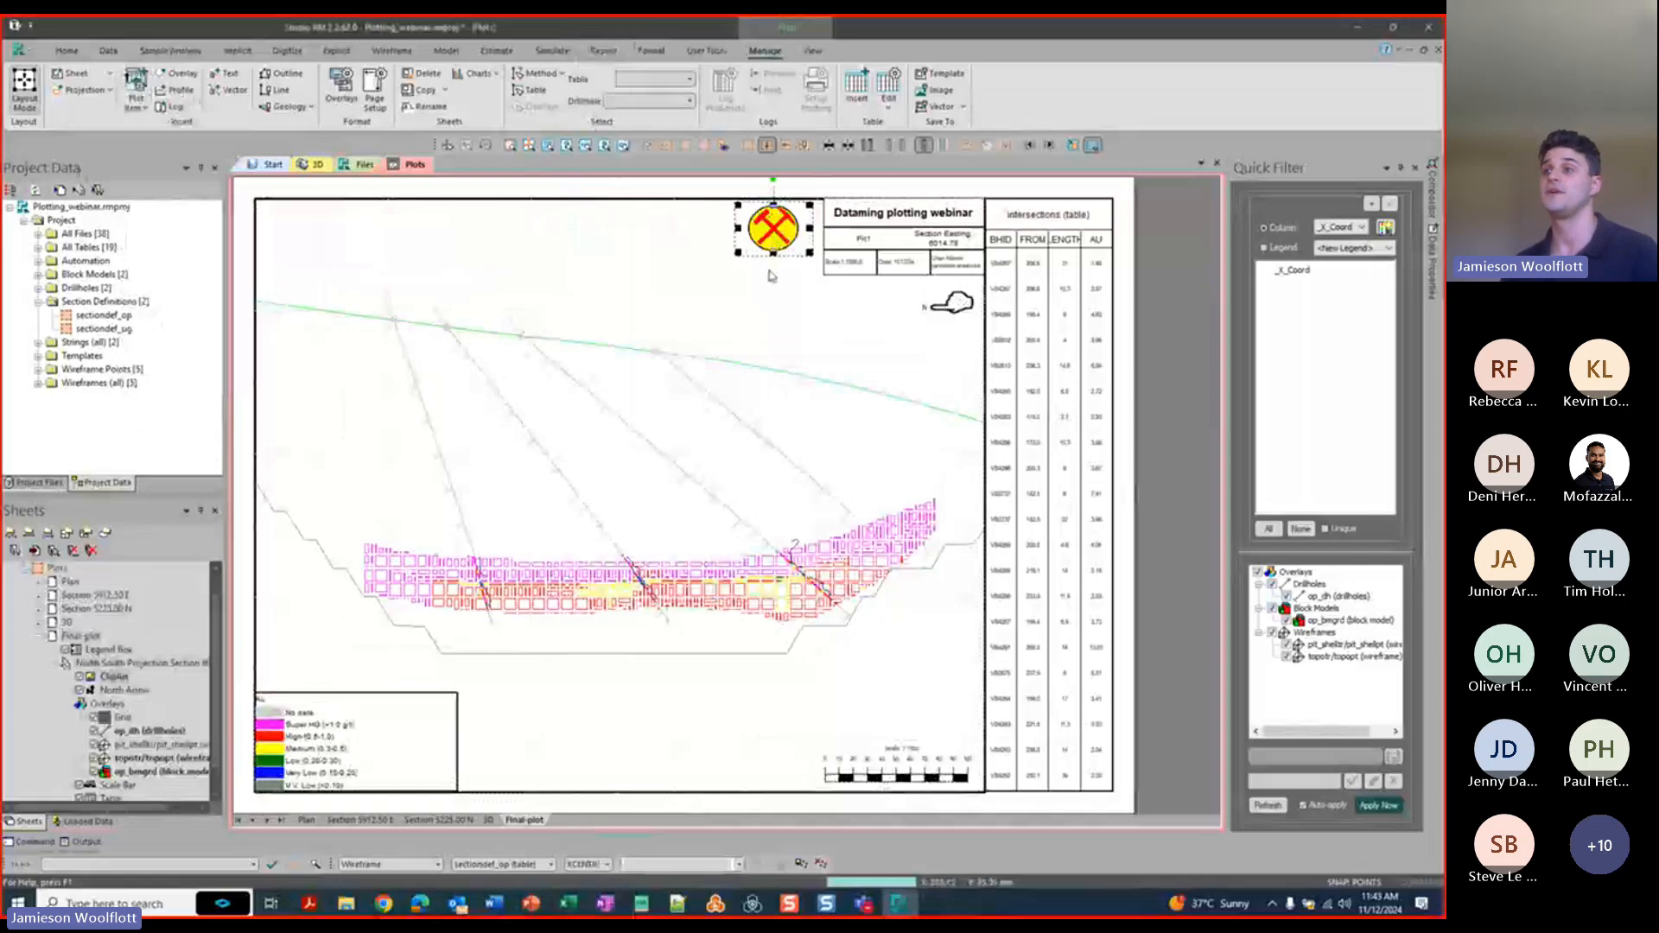
click(766, 339)
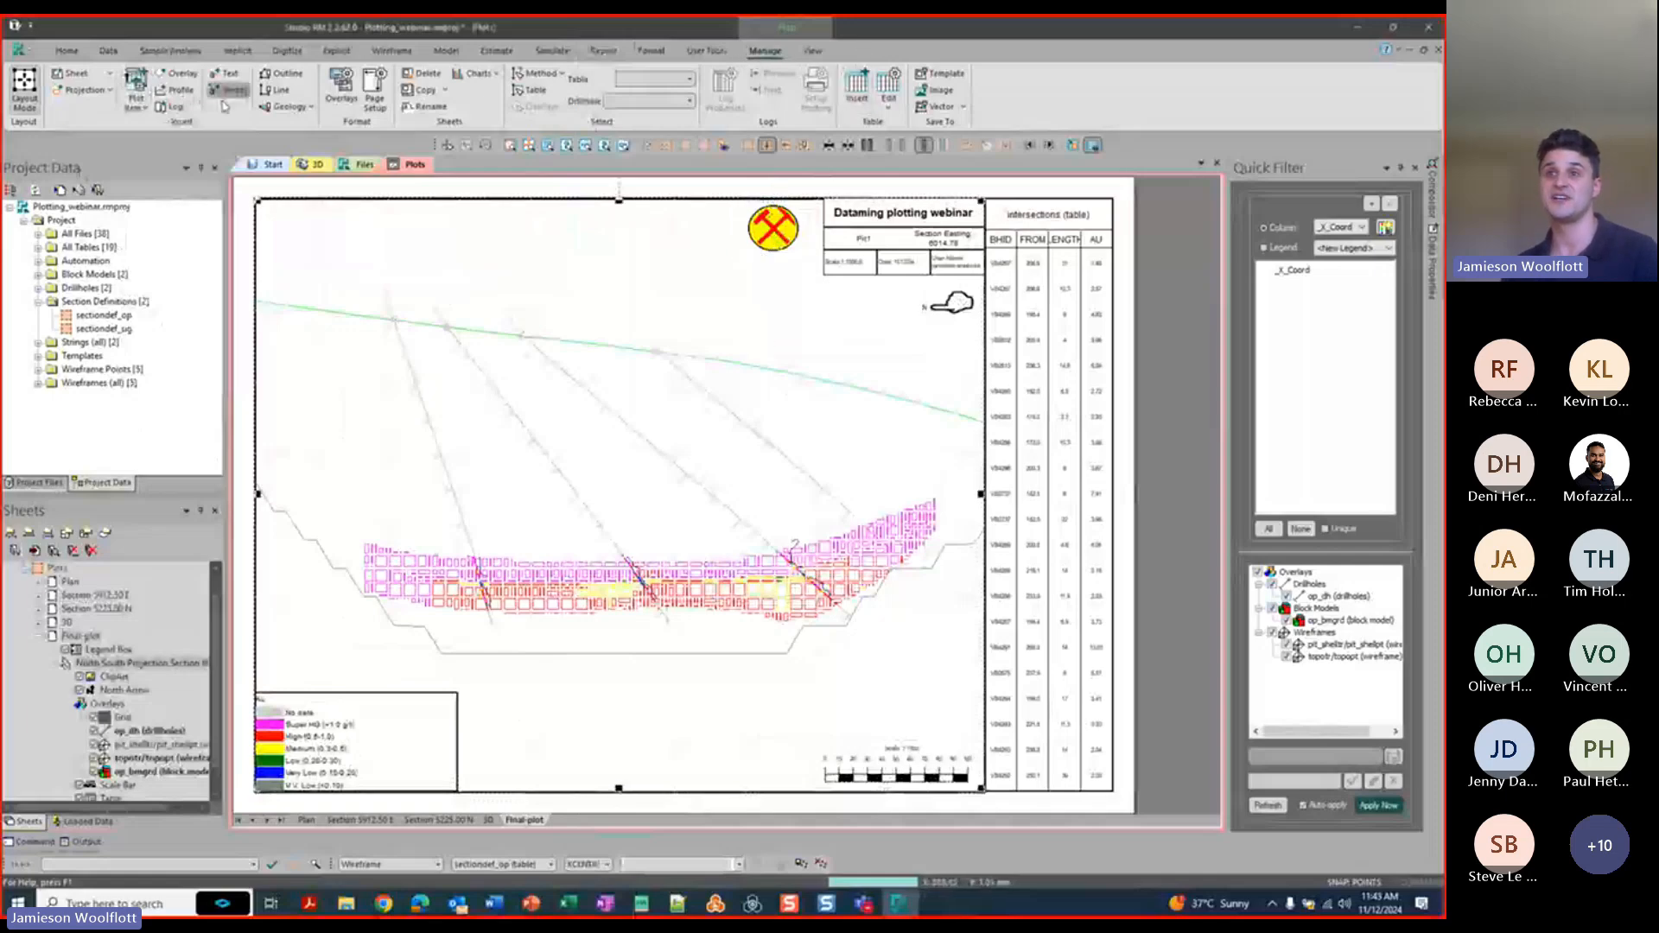
click(144, 108)
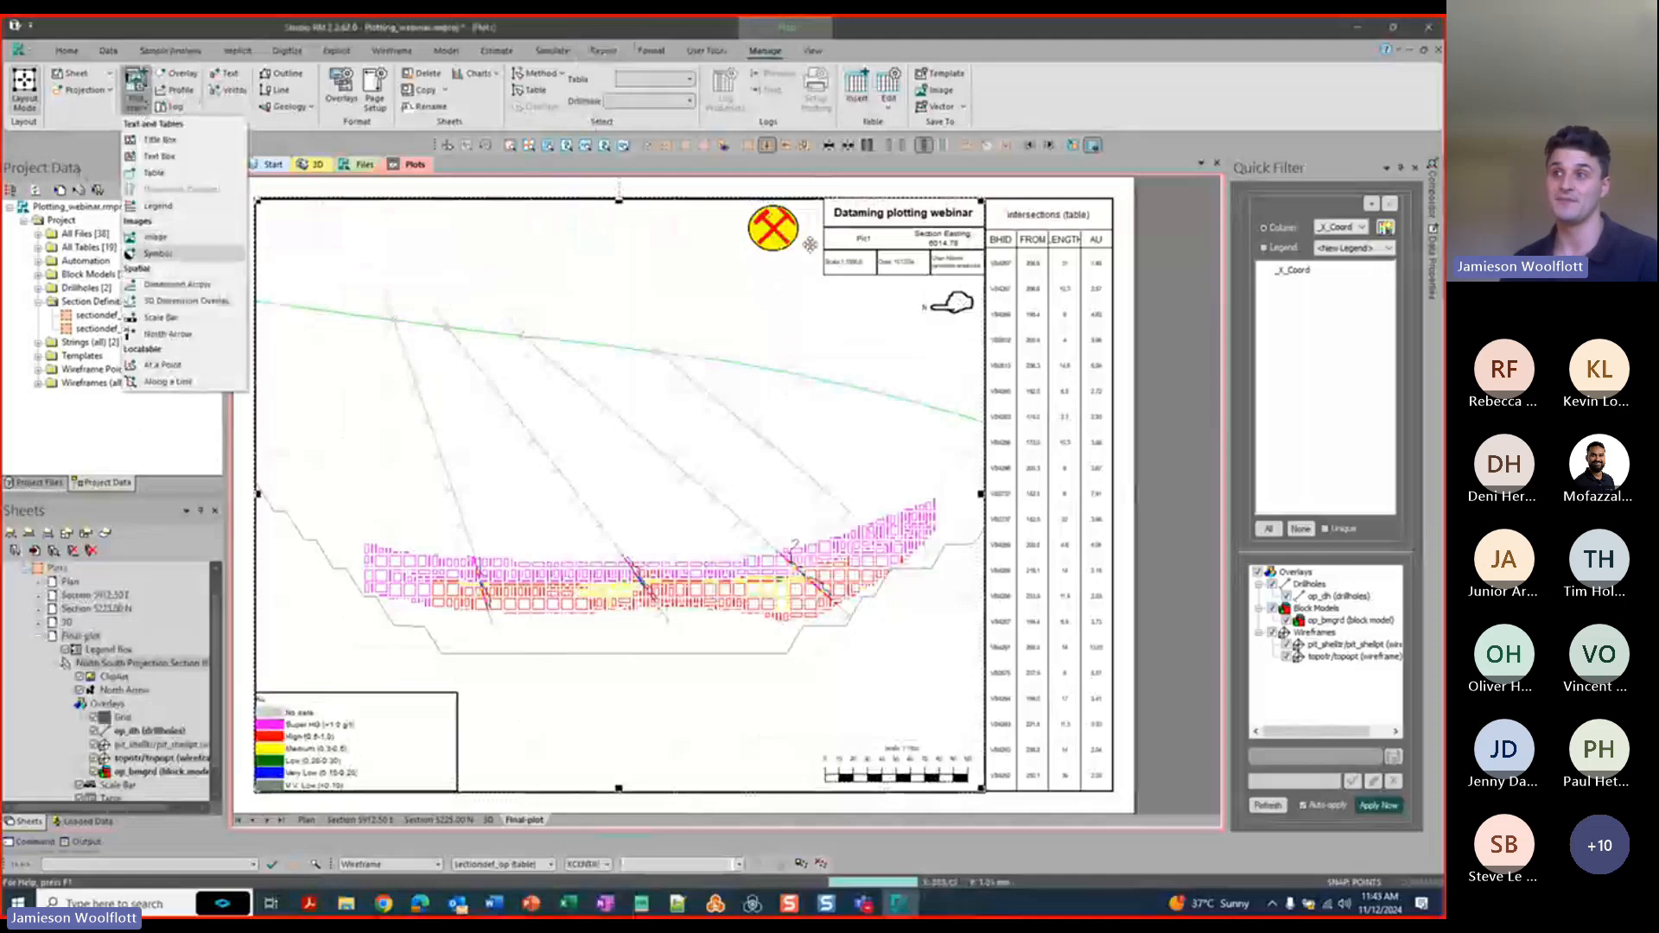
click(170, 241)
click(788, 229)
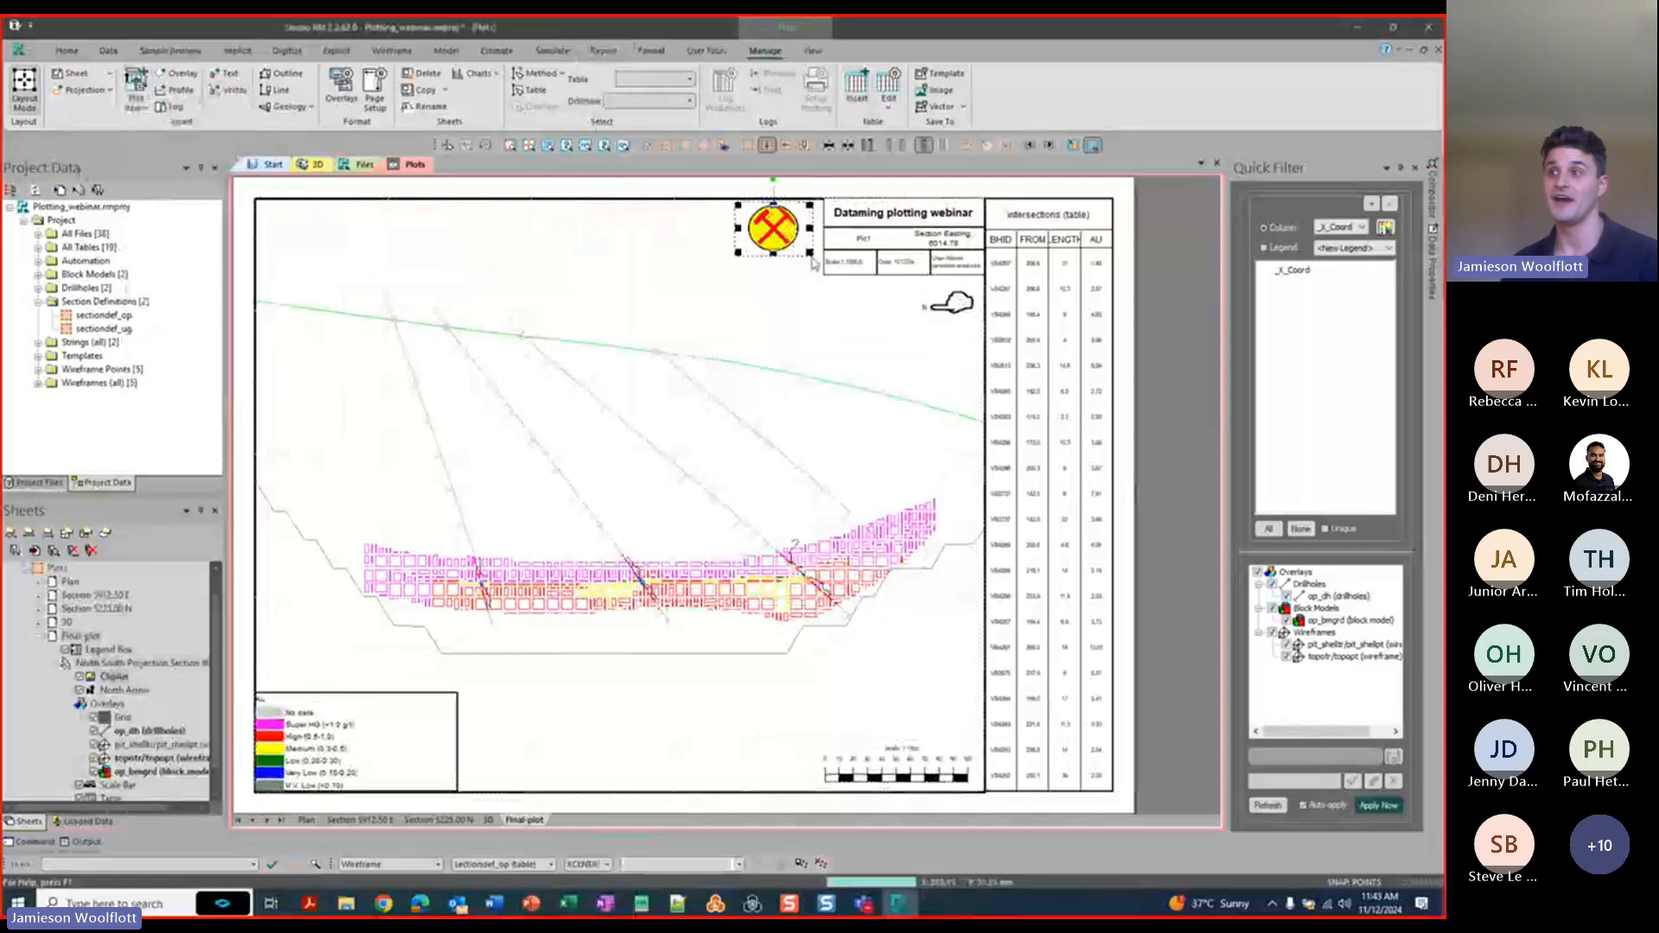
drag(809, 253, 818, 270)
click(850, 330)
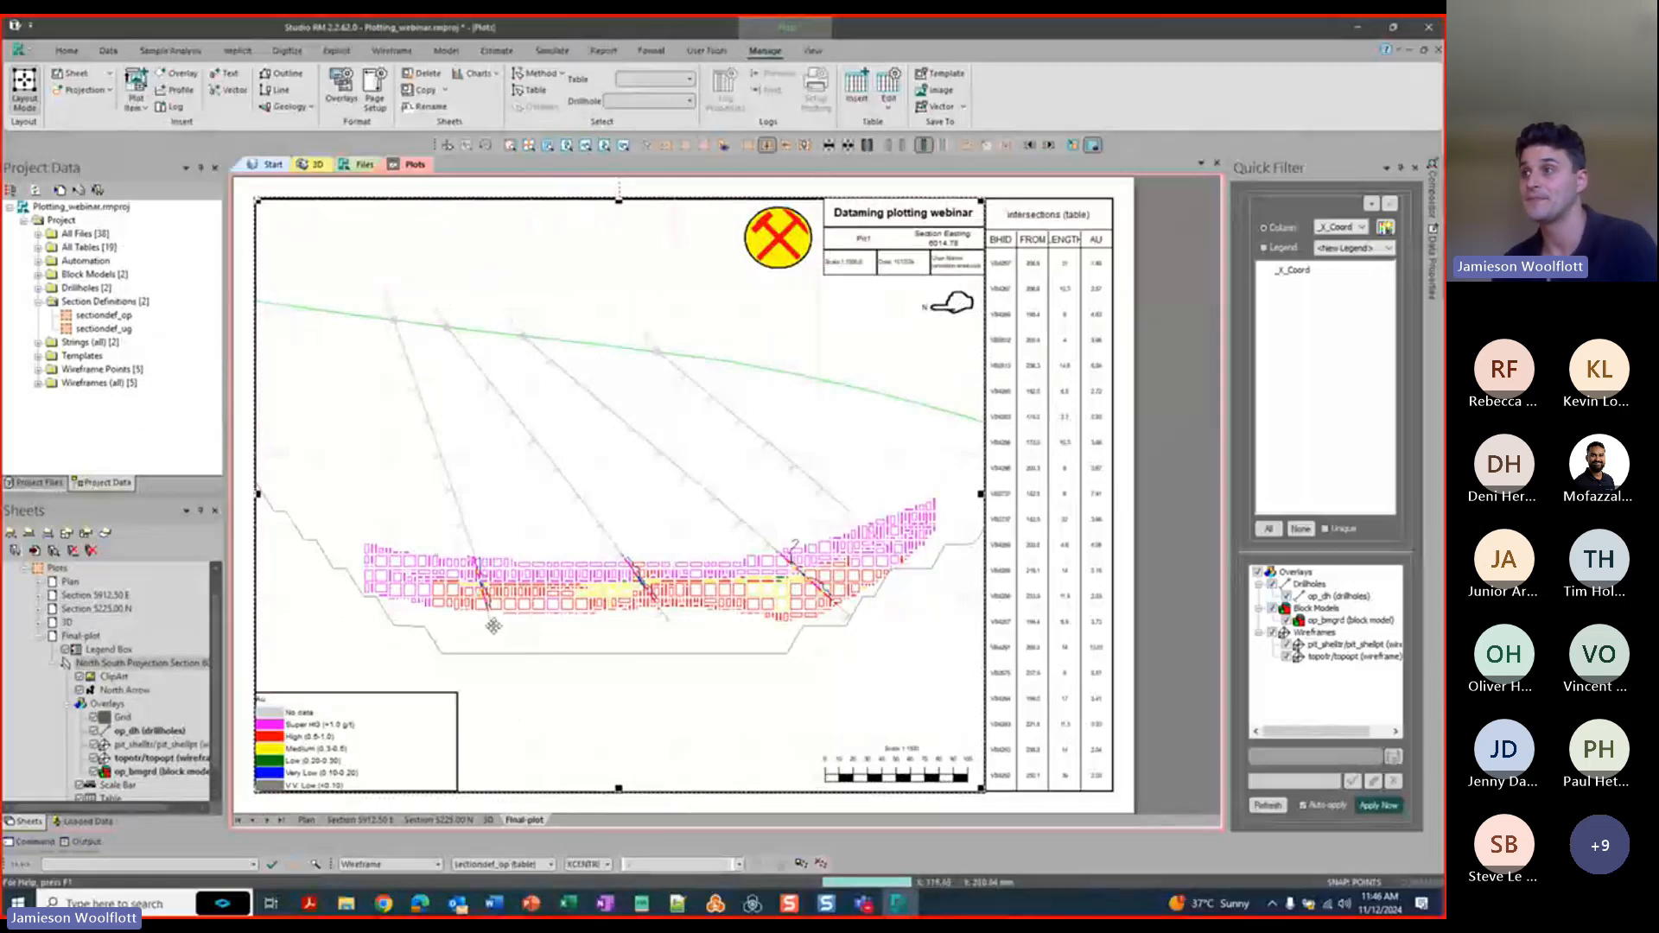
Select the section projection and step it forward through the next sections to check how the plot updates.
click(780, 193)
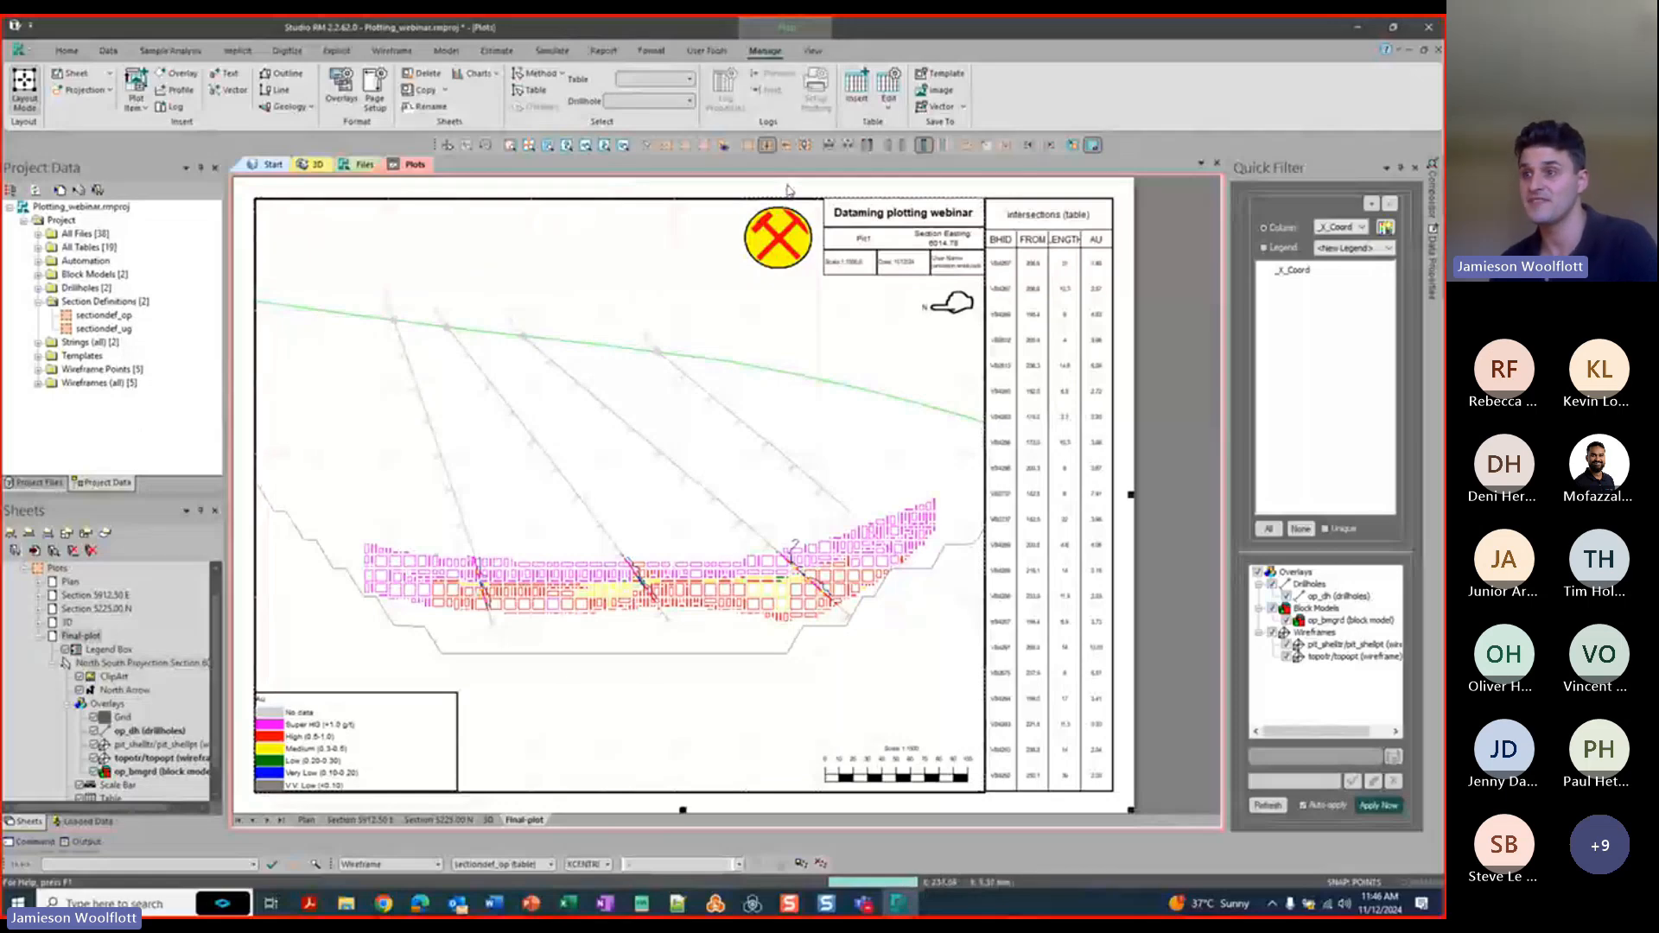
click(816, 52)
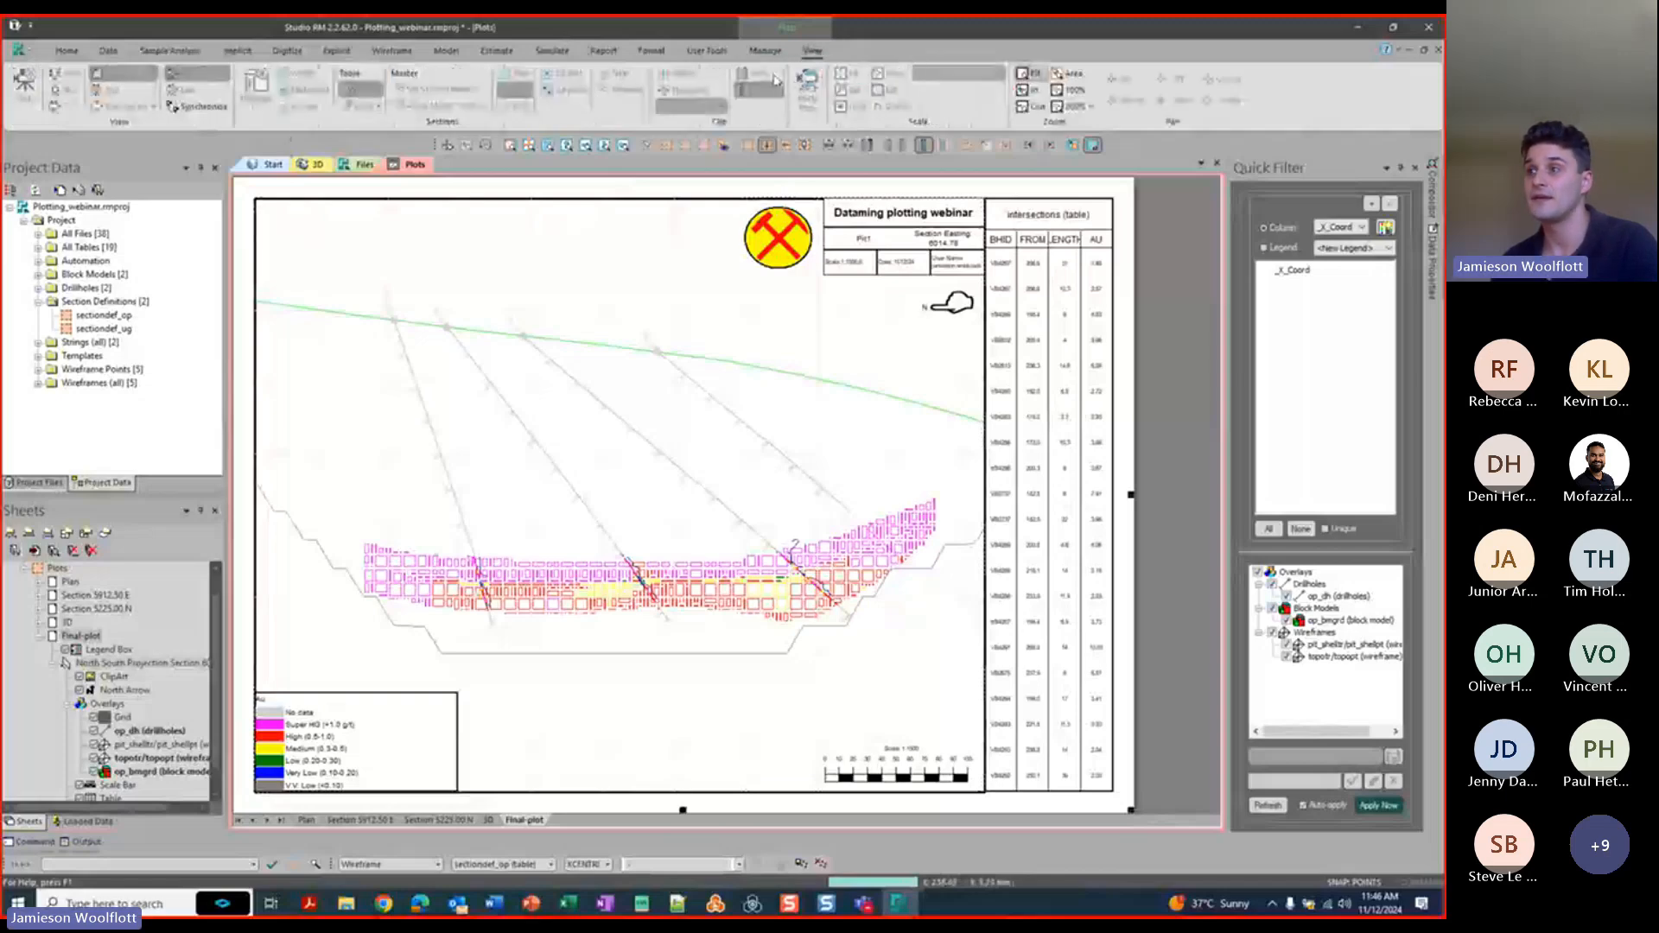
click(806, 644)
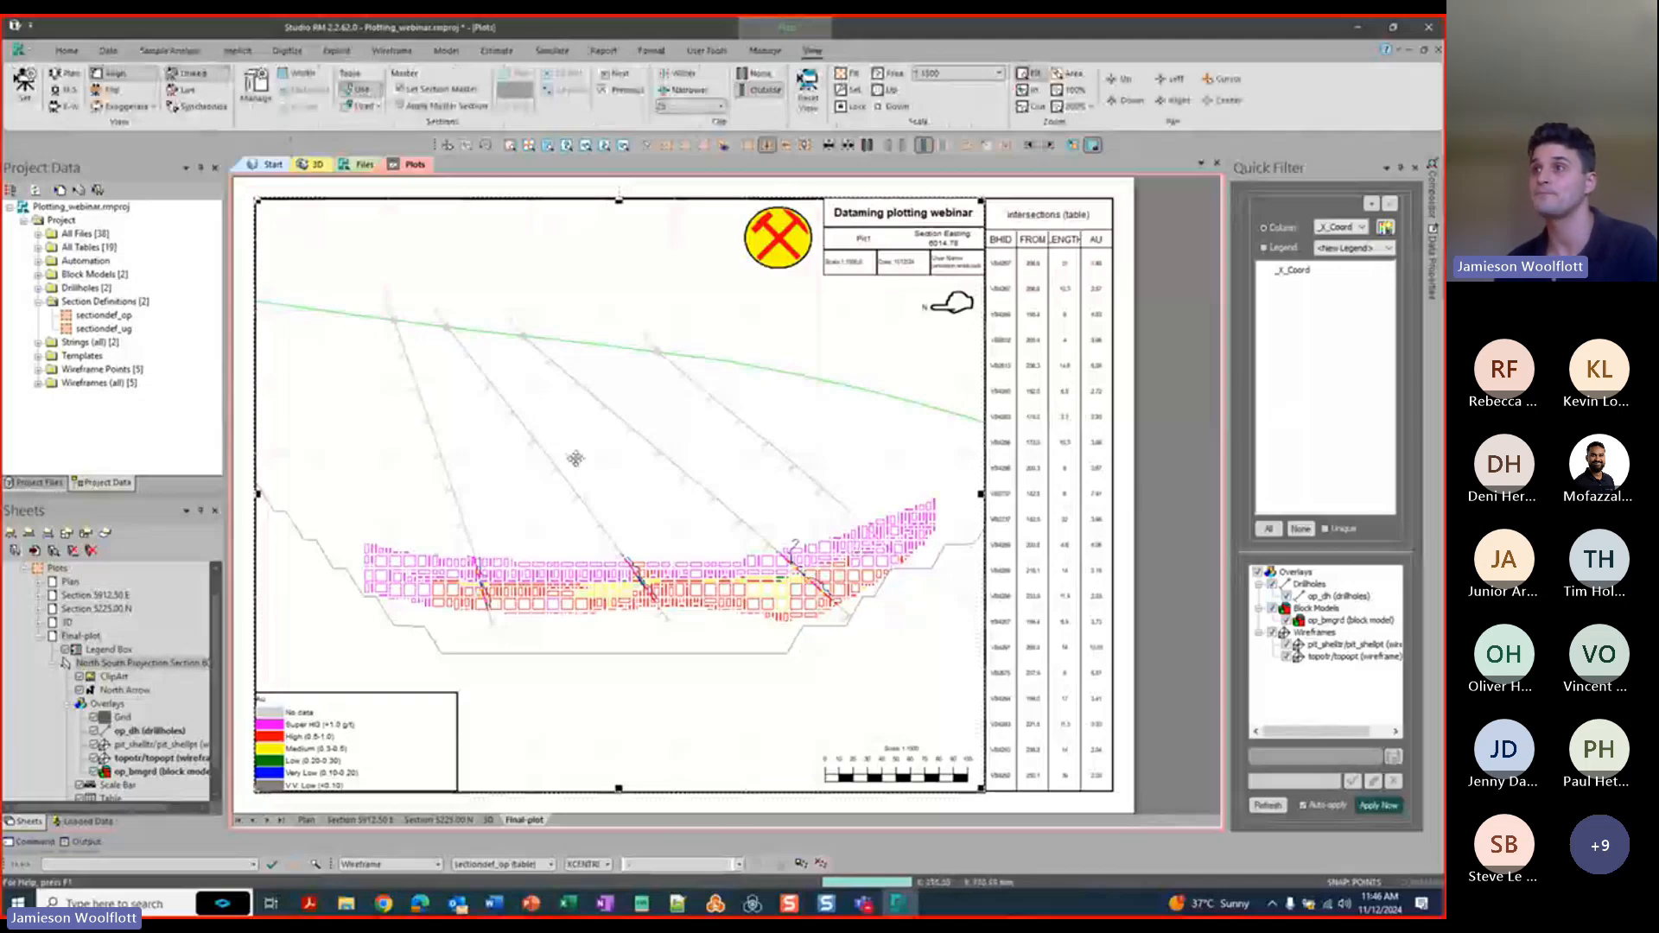
click(621, 77)
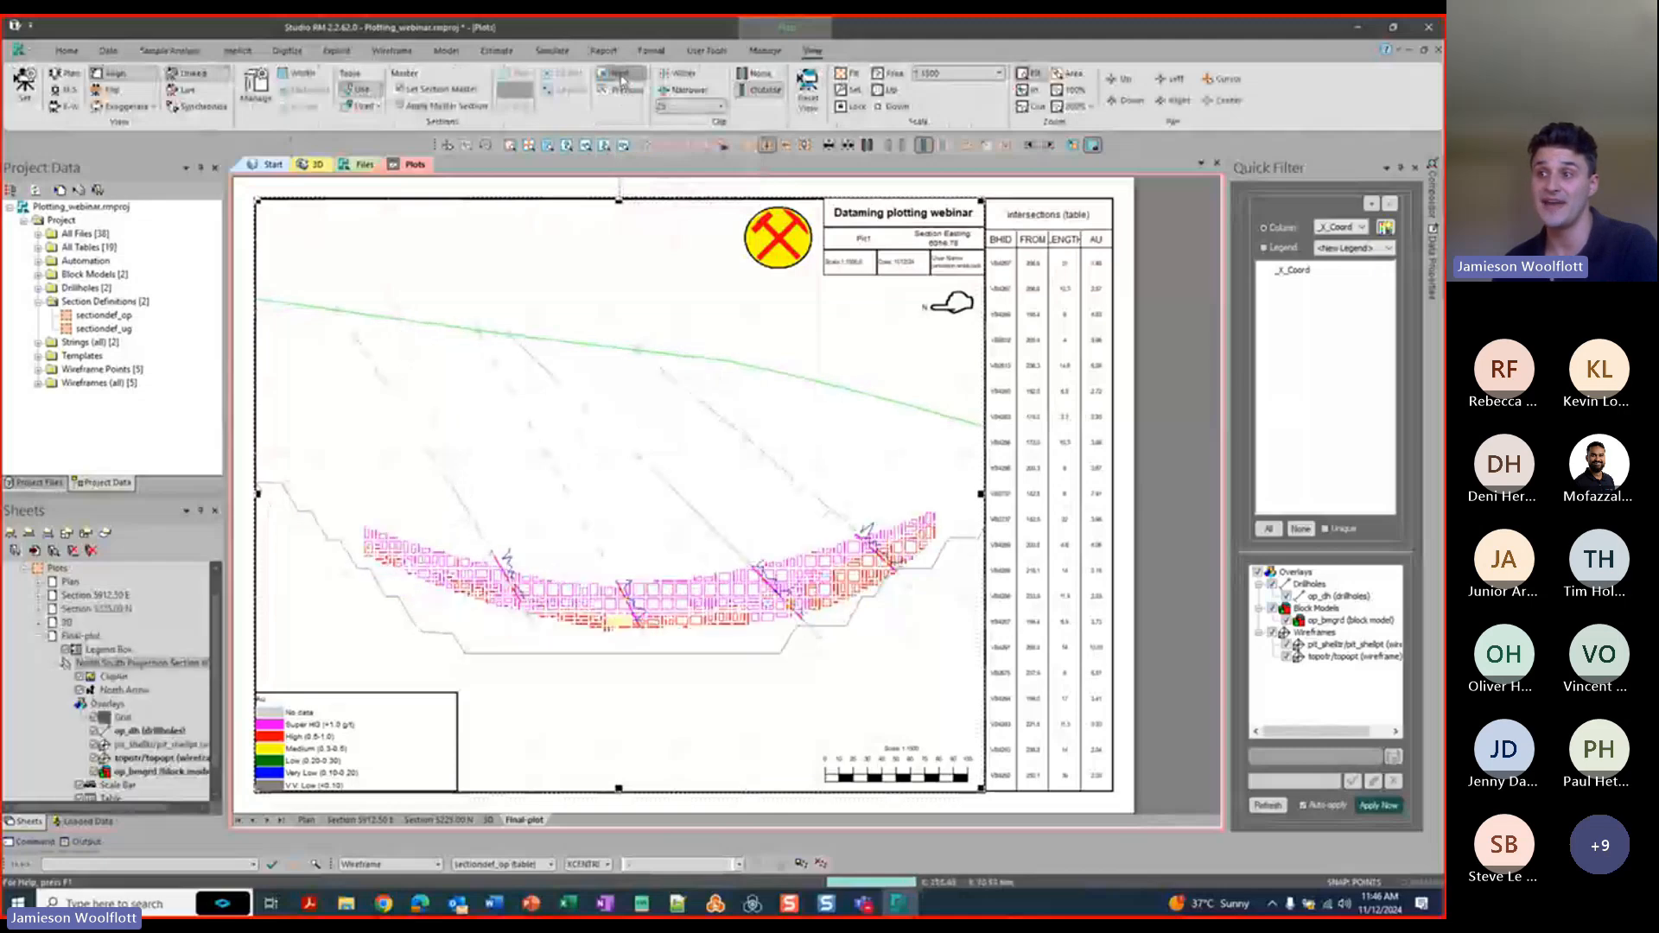
click(622, 77)
click(621, 77)
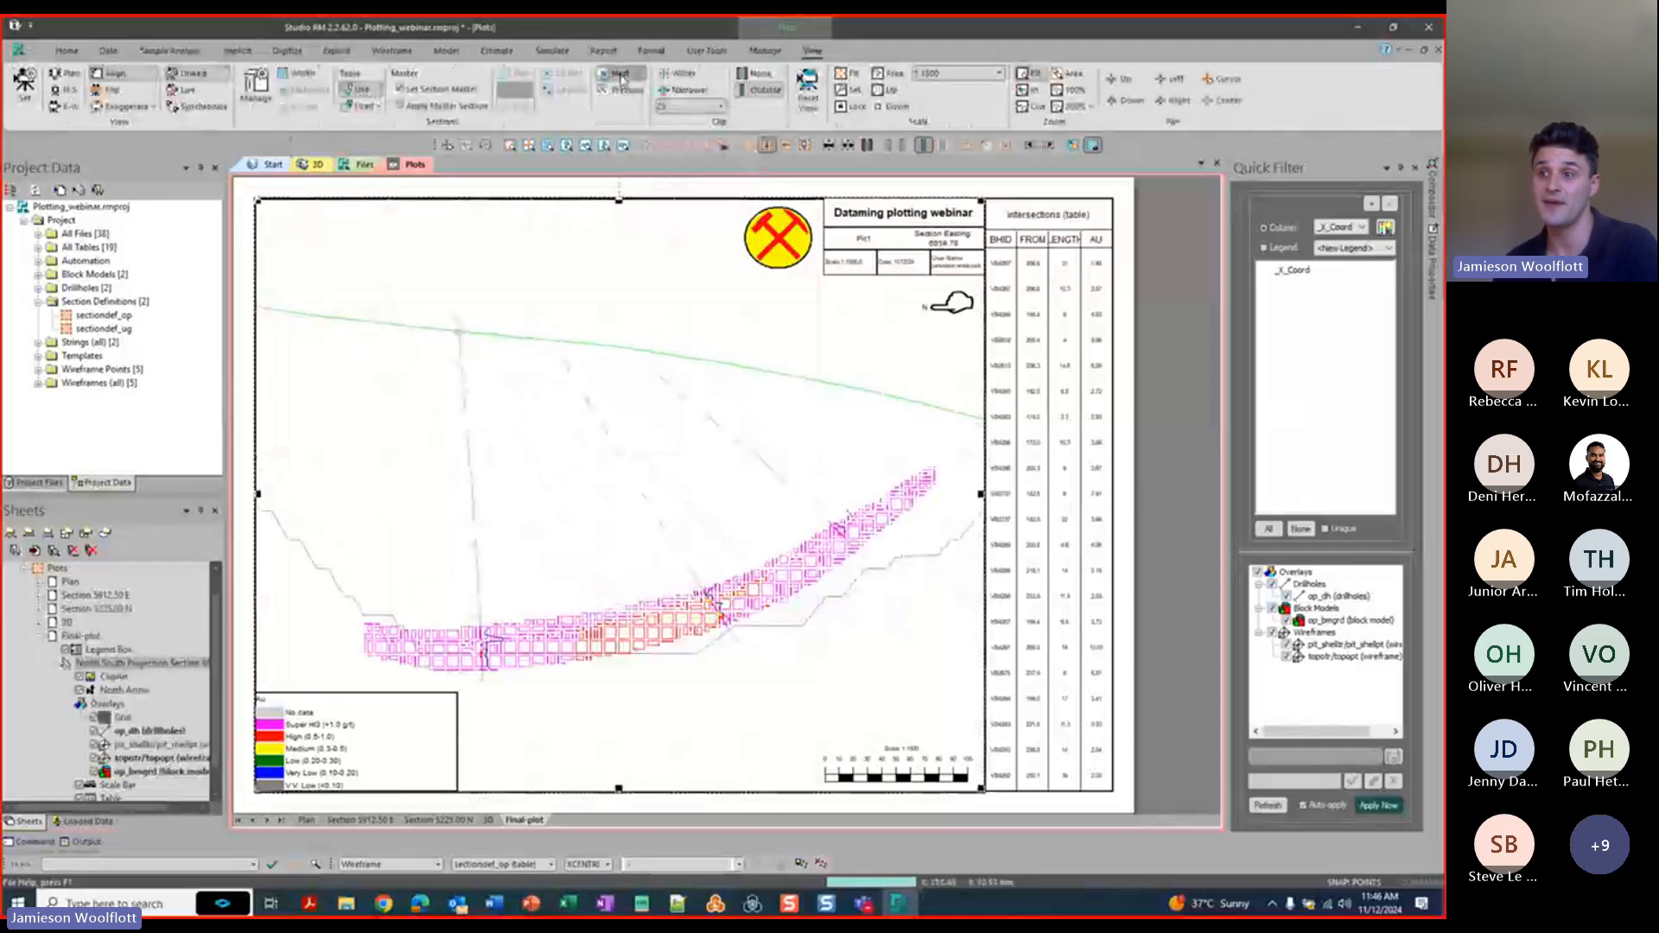
click(622, 77)
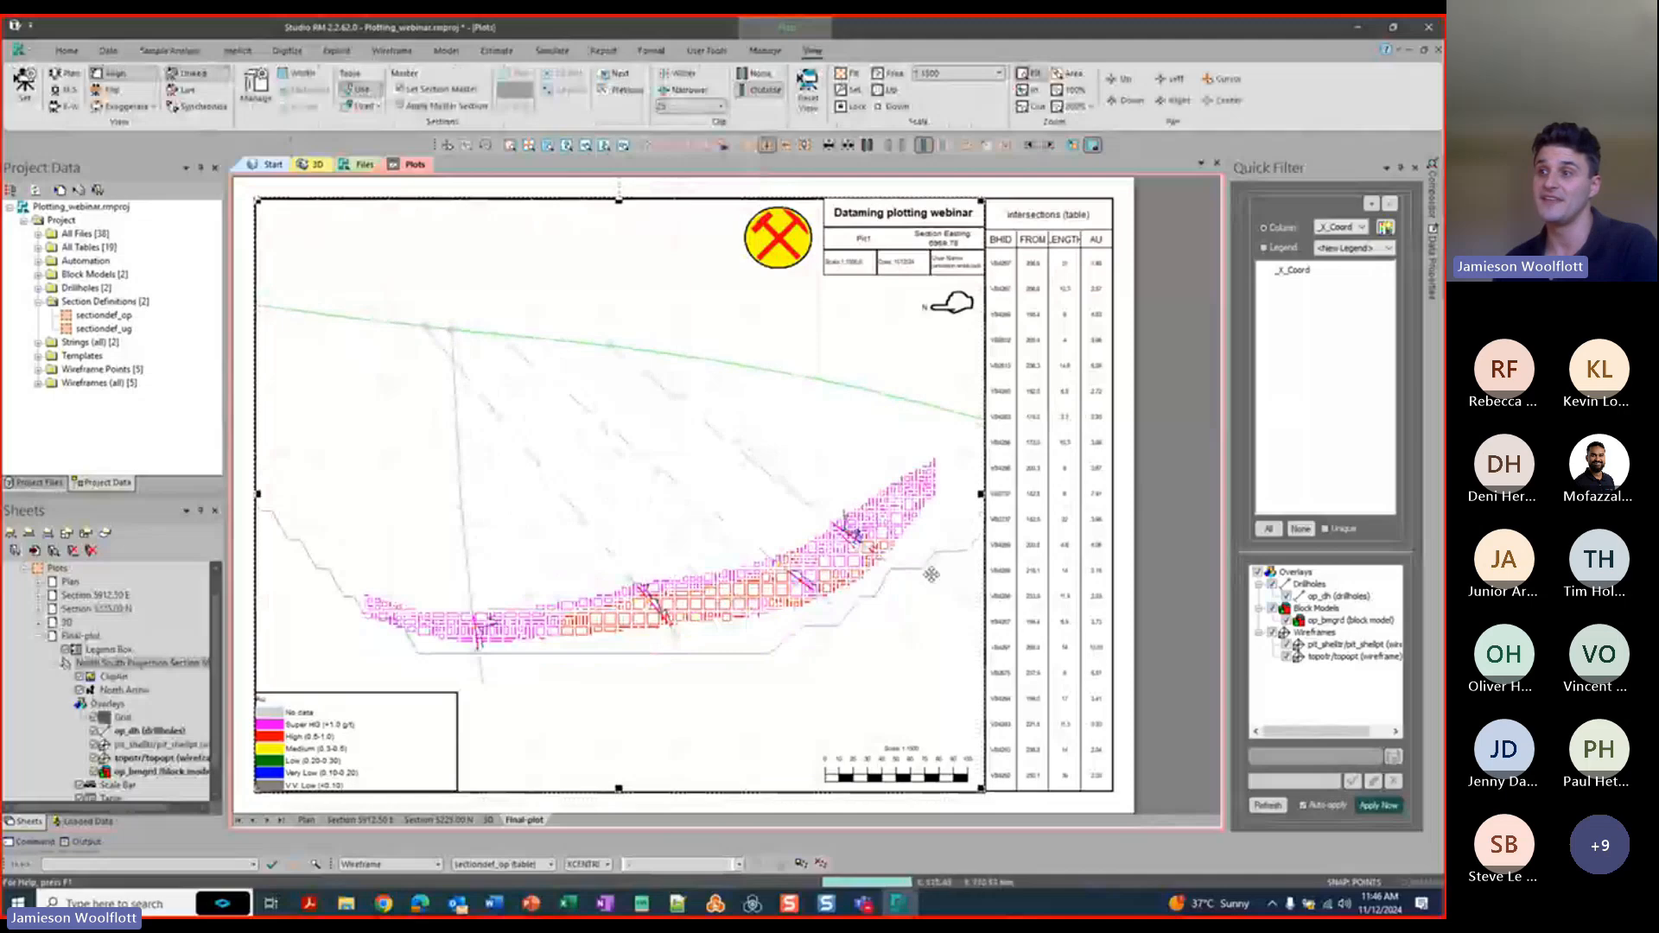
Step back and forth through the projection's sections until the starting section is displayed again.
click(621, 93)
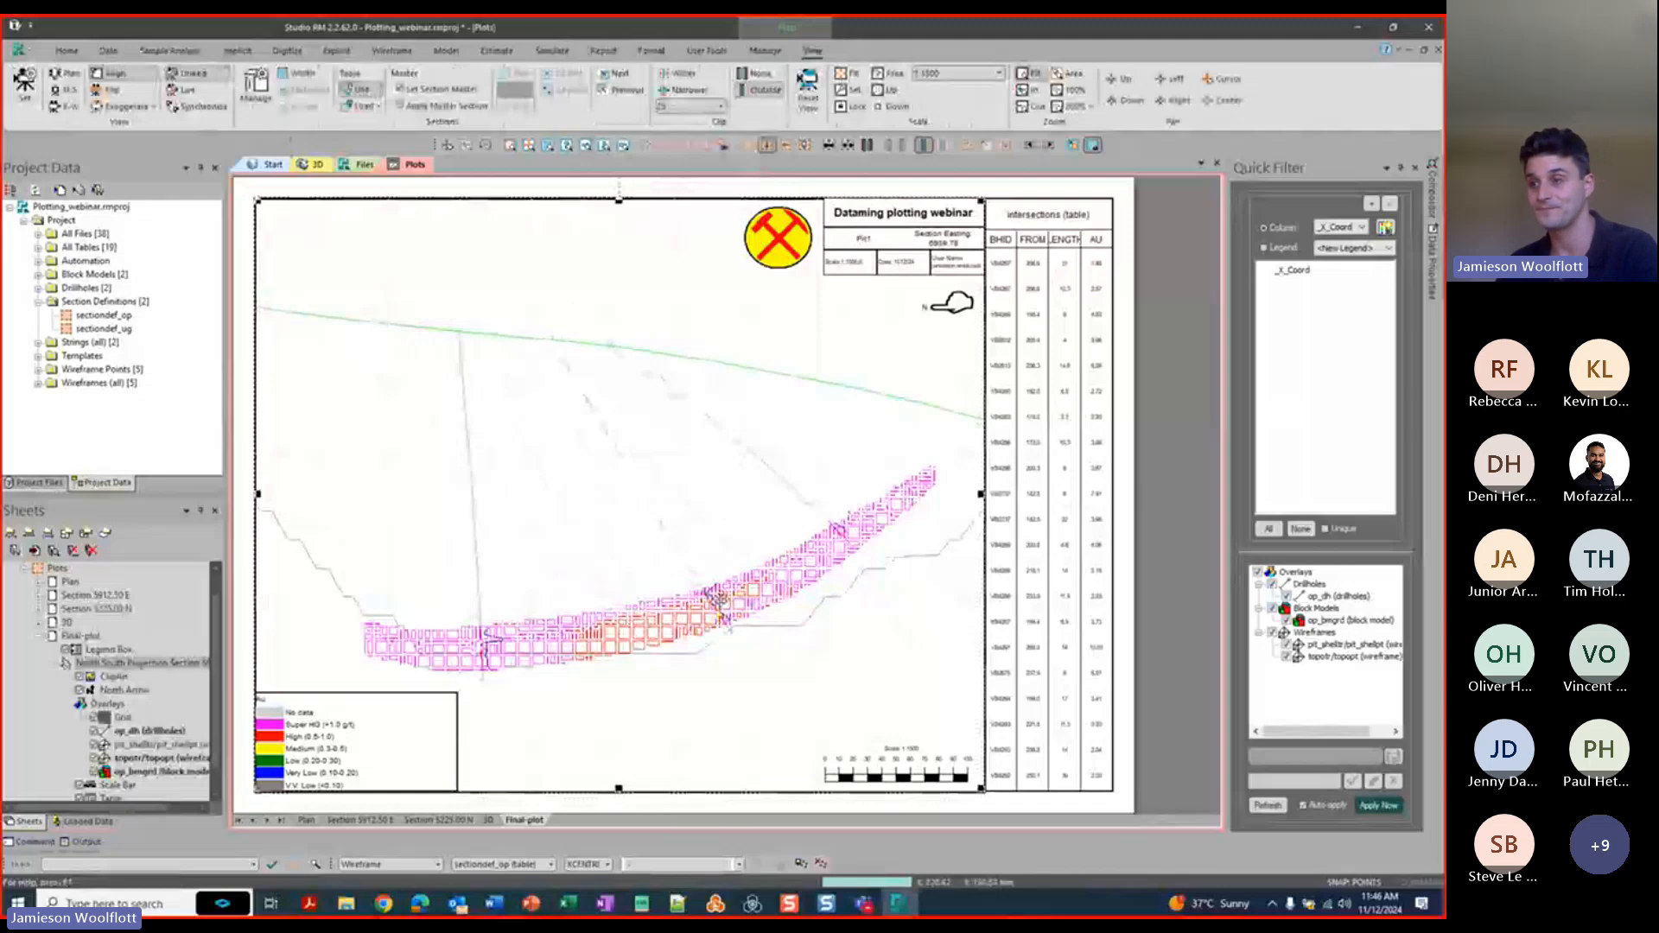
click(634, 92)
click(633, 93)
click(633, 93)
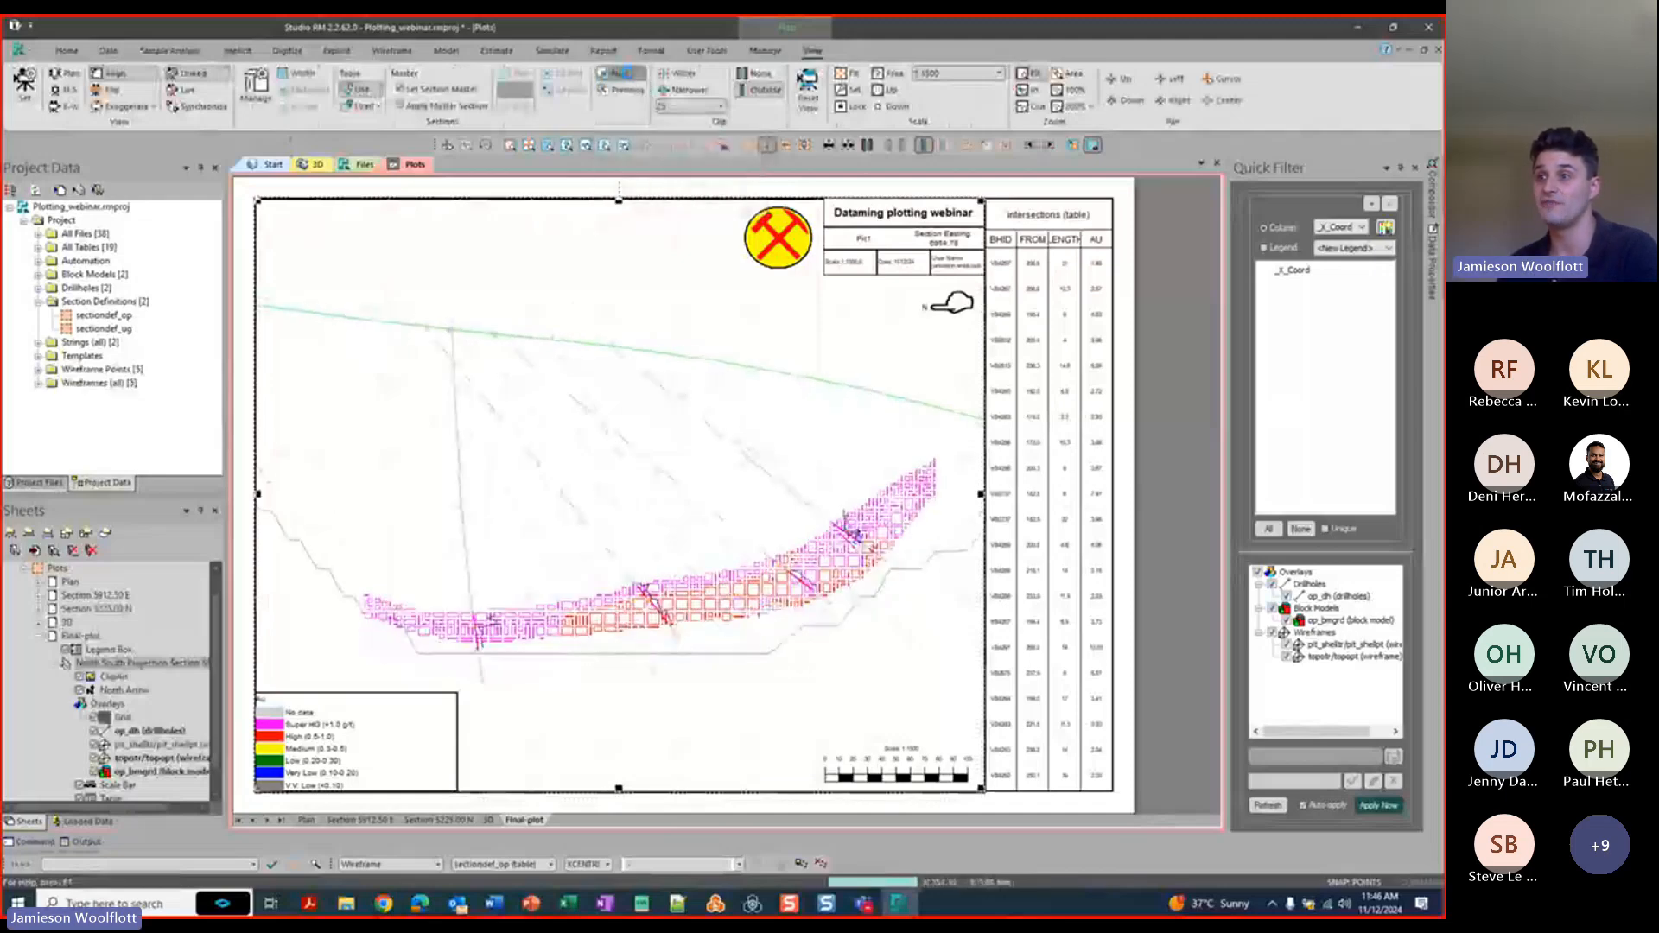
click(630, 76)
click(631, 78)
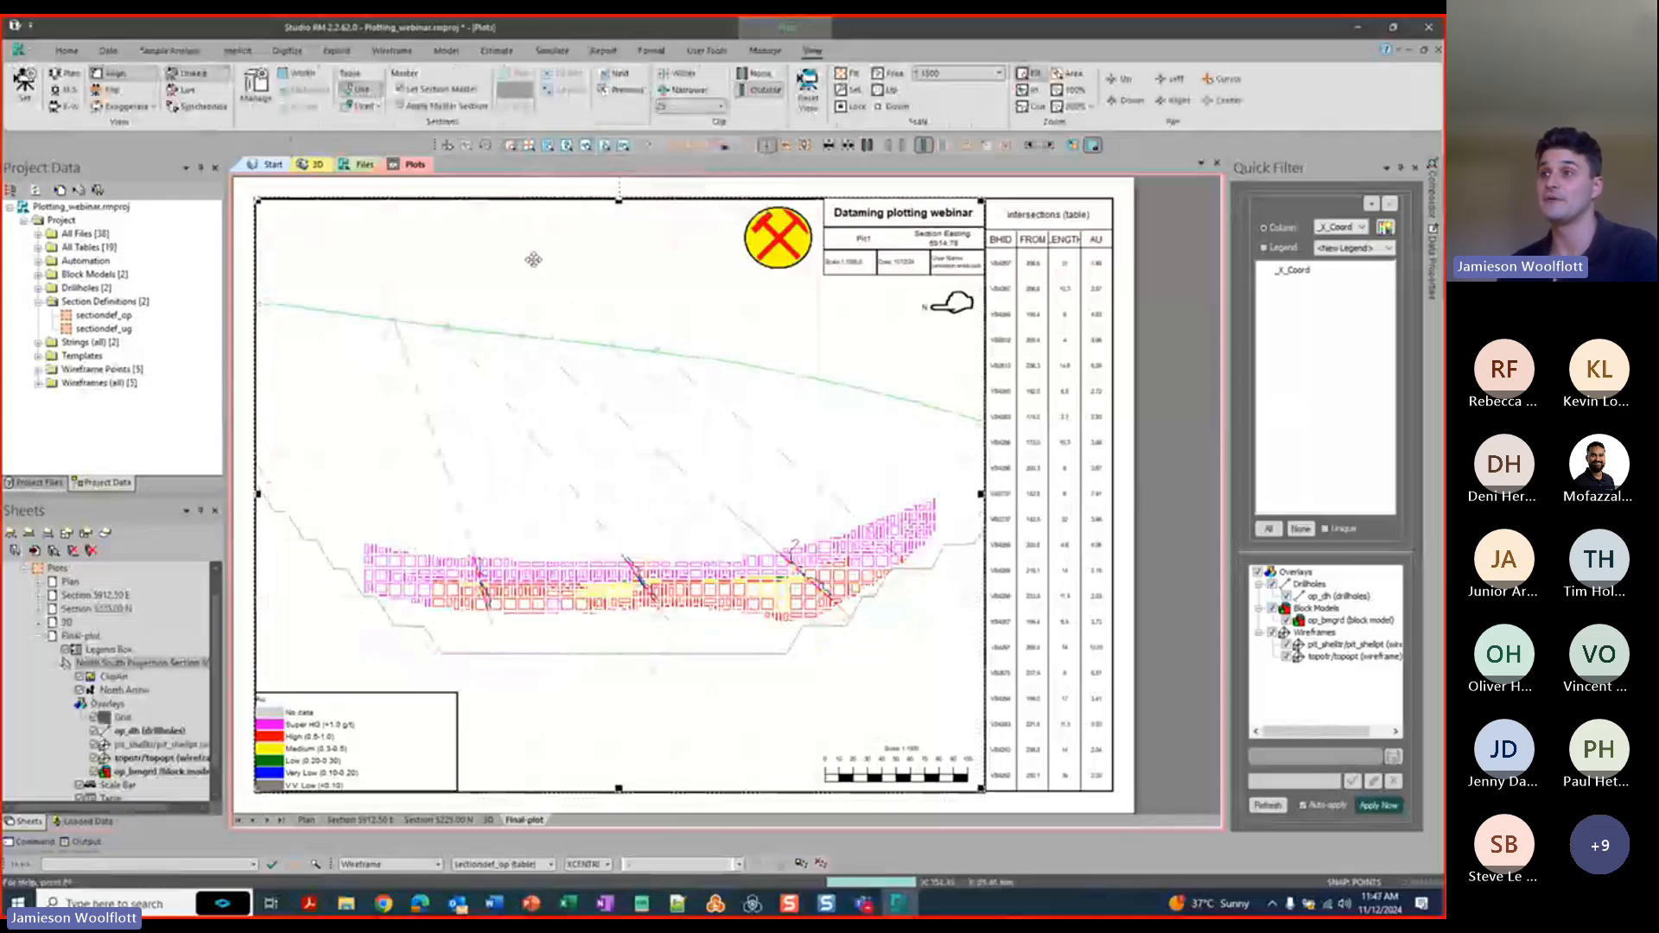
Save the Final-plot sheet as a new sheet template named webinar in the Plotting folder.
click(766, 51)
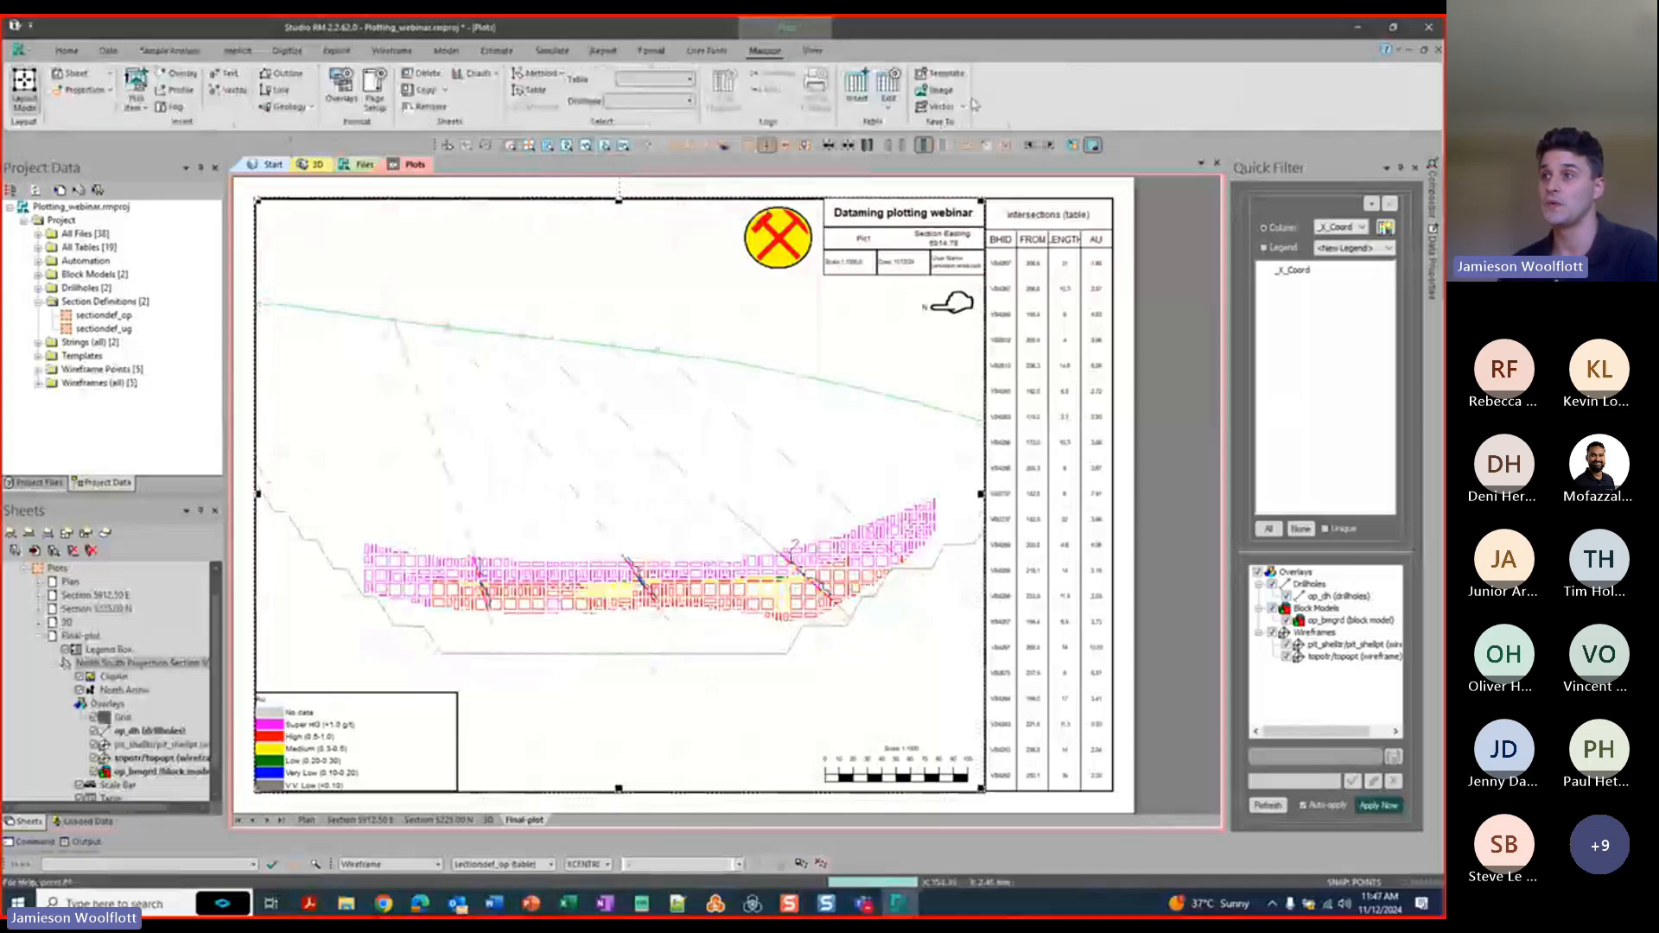
click(942, 74)
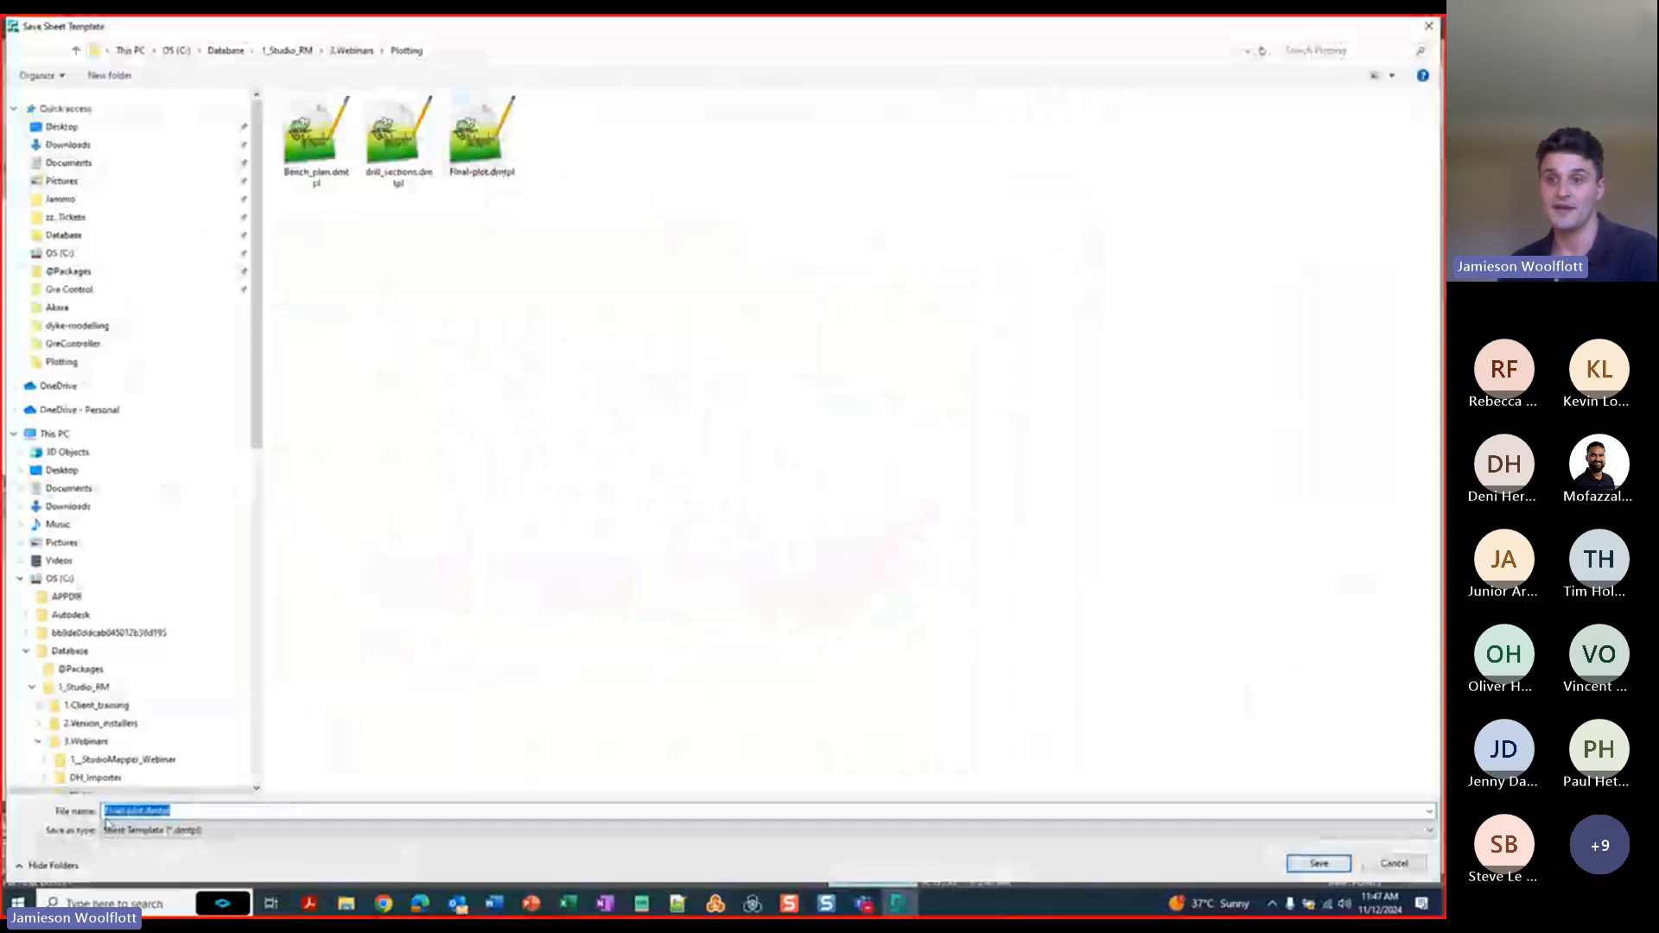
drag(146, 811, 105, 810)
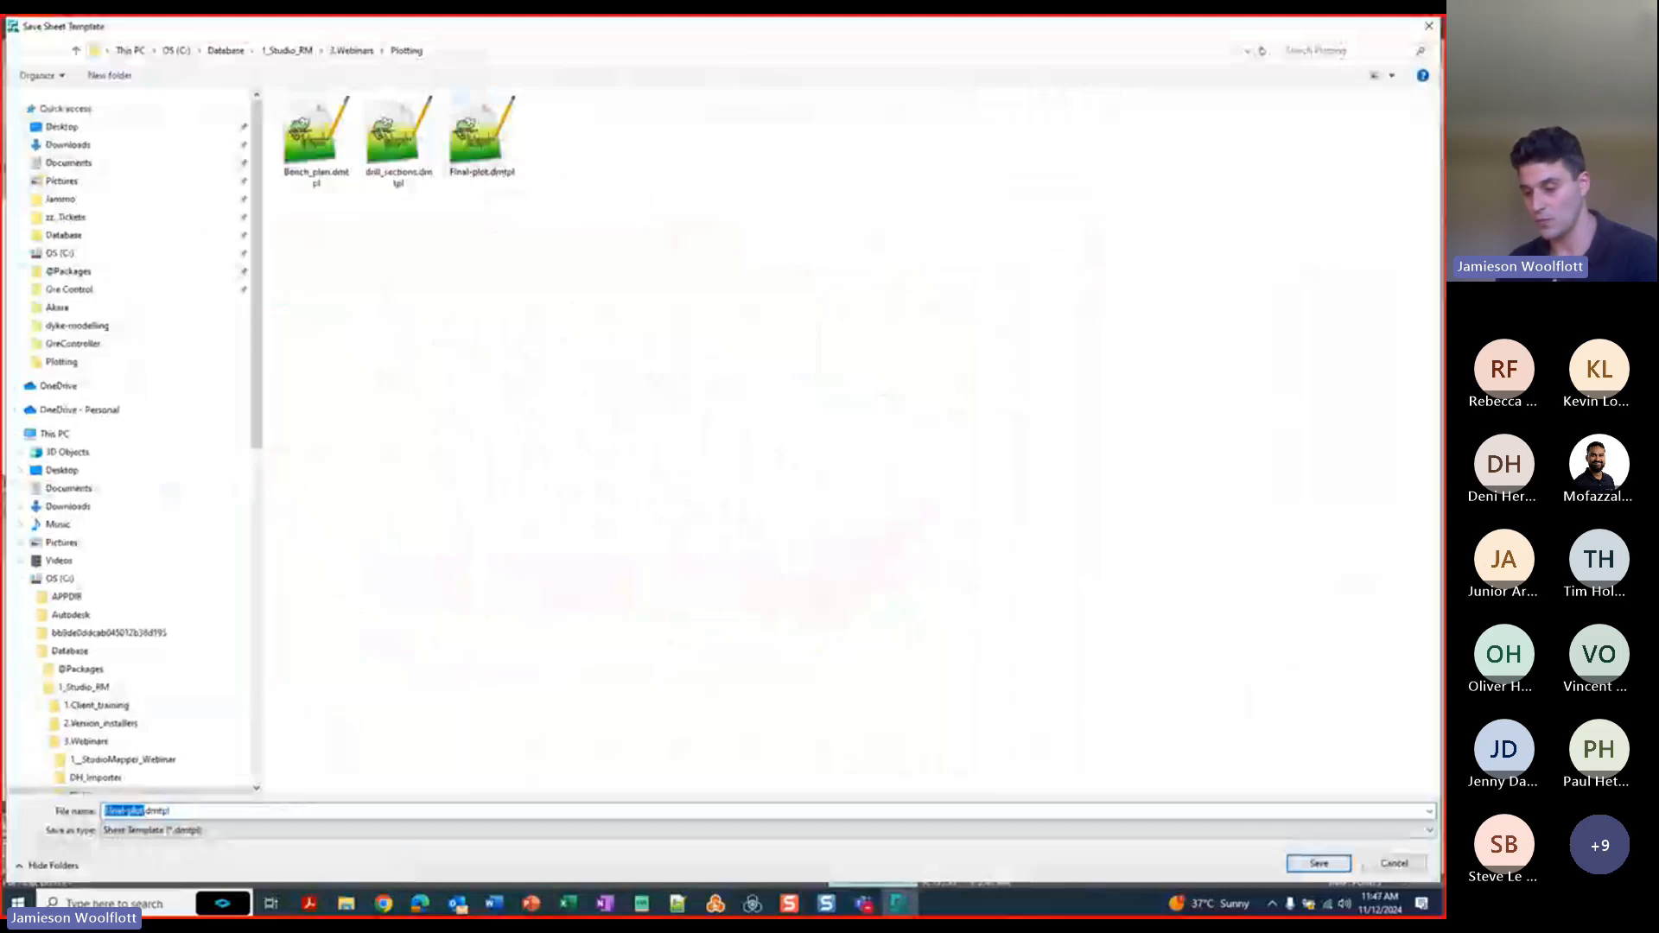
text(webinar)
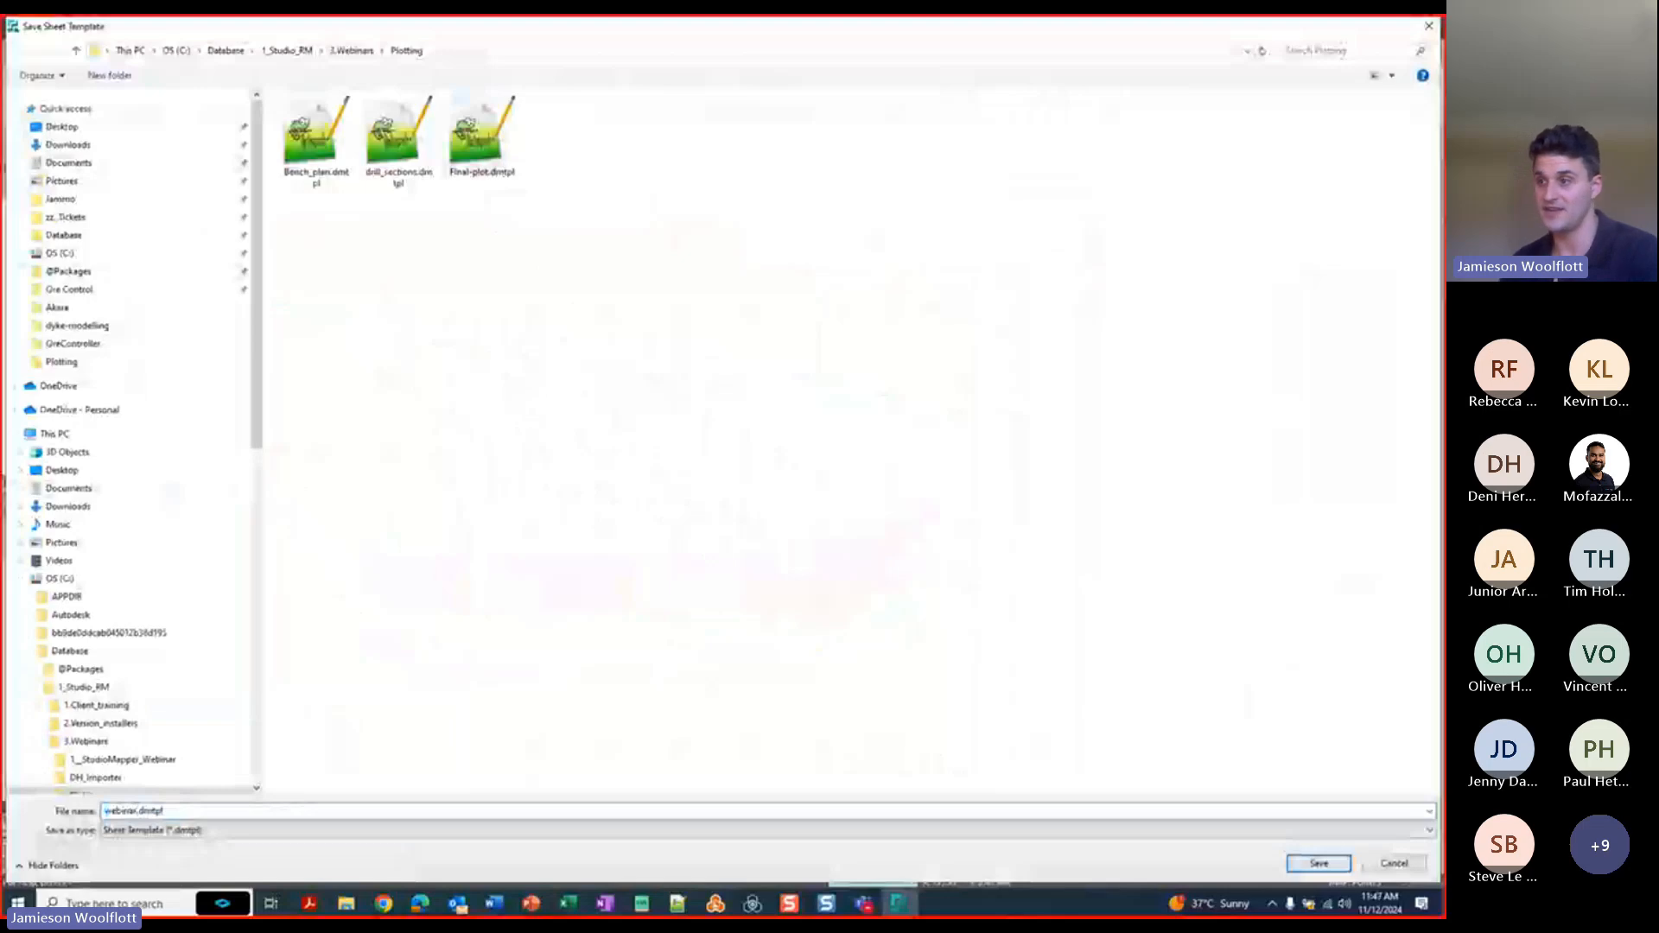
click(1322, 866)
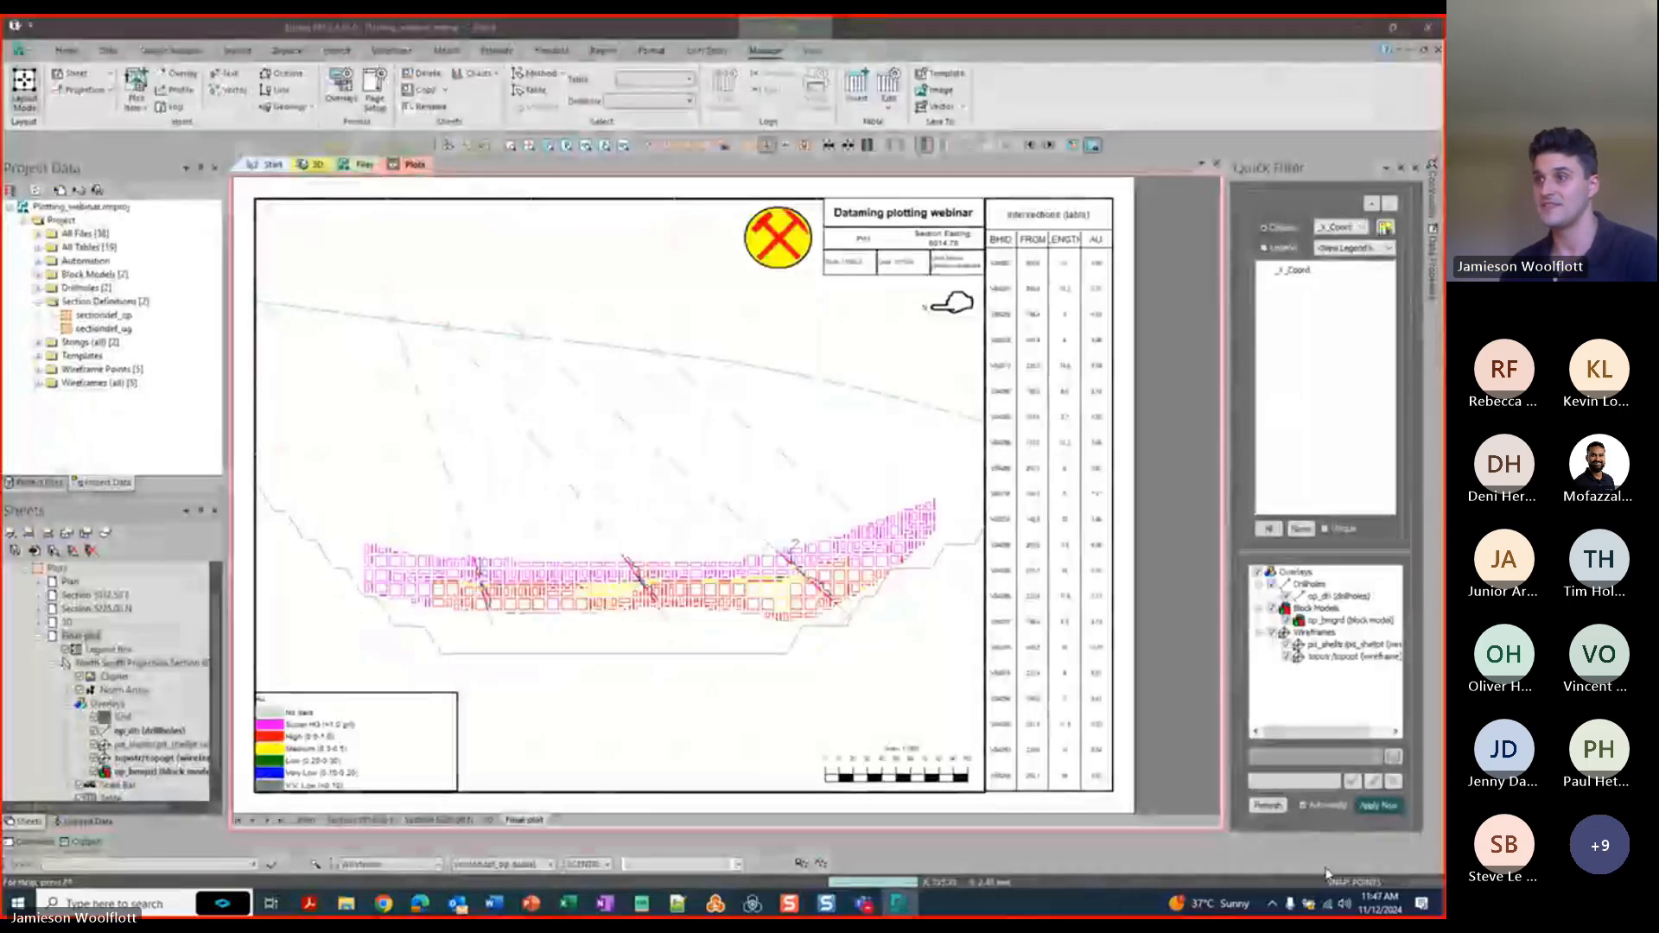
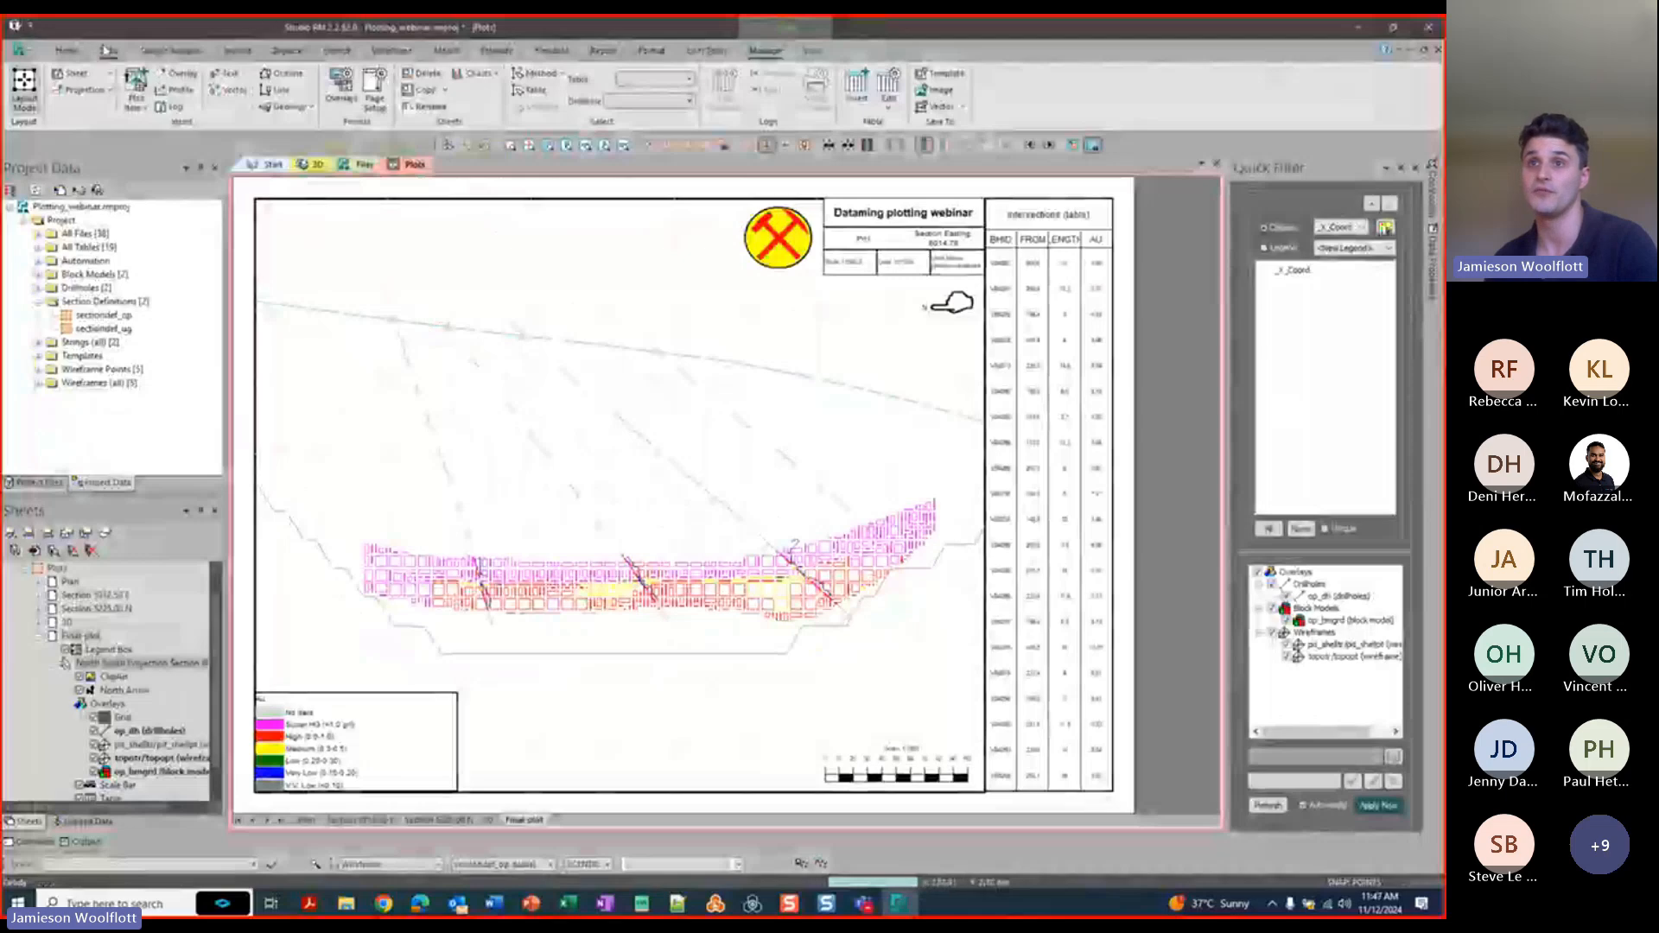
Start printing the plot with Microsoft Print to PDF and set the output to landscape orientation on A3 paper.
click(19, 49)
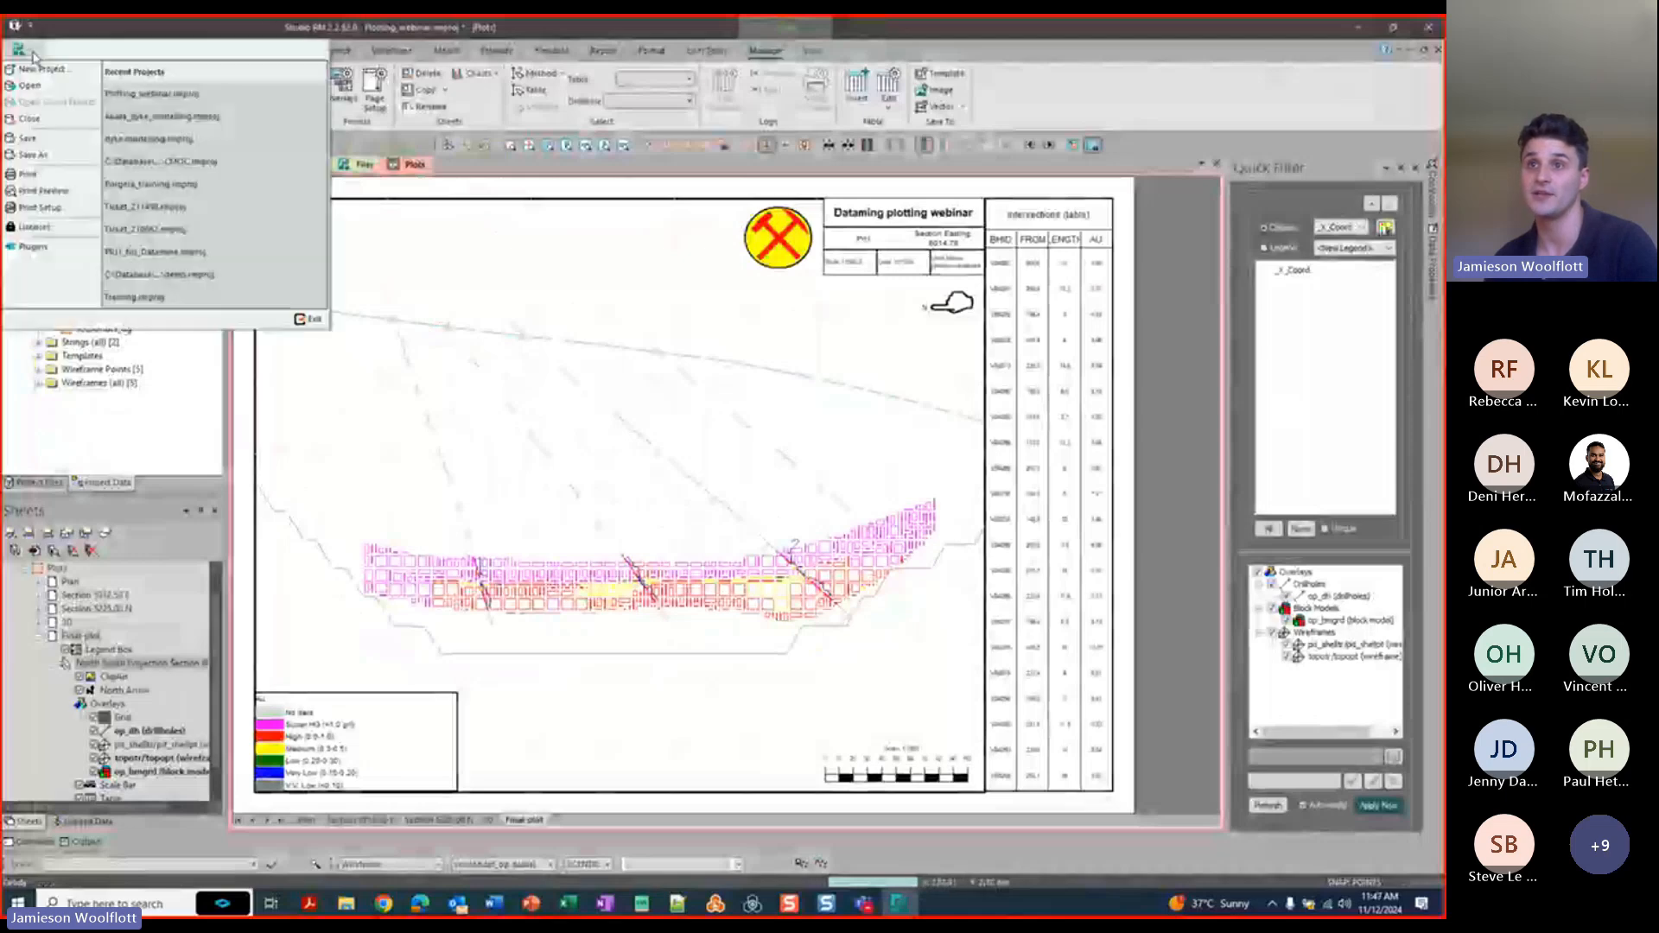
click(28, 174)
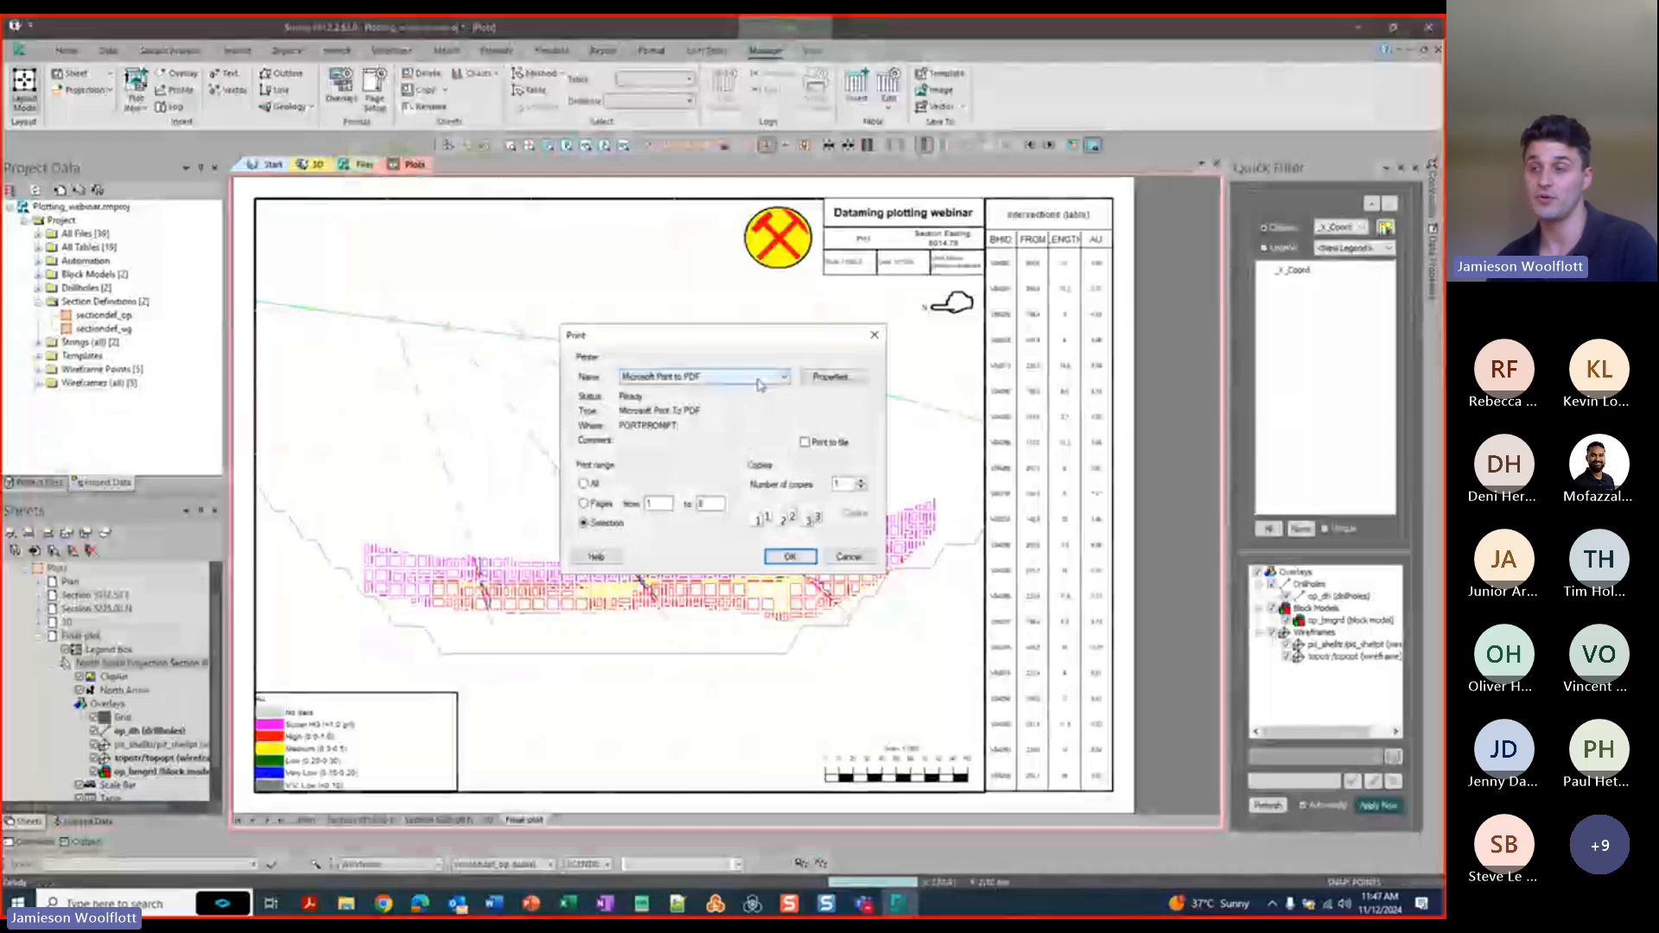
click(829, 378)
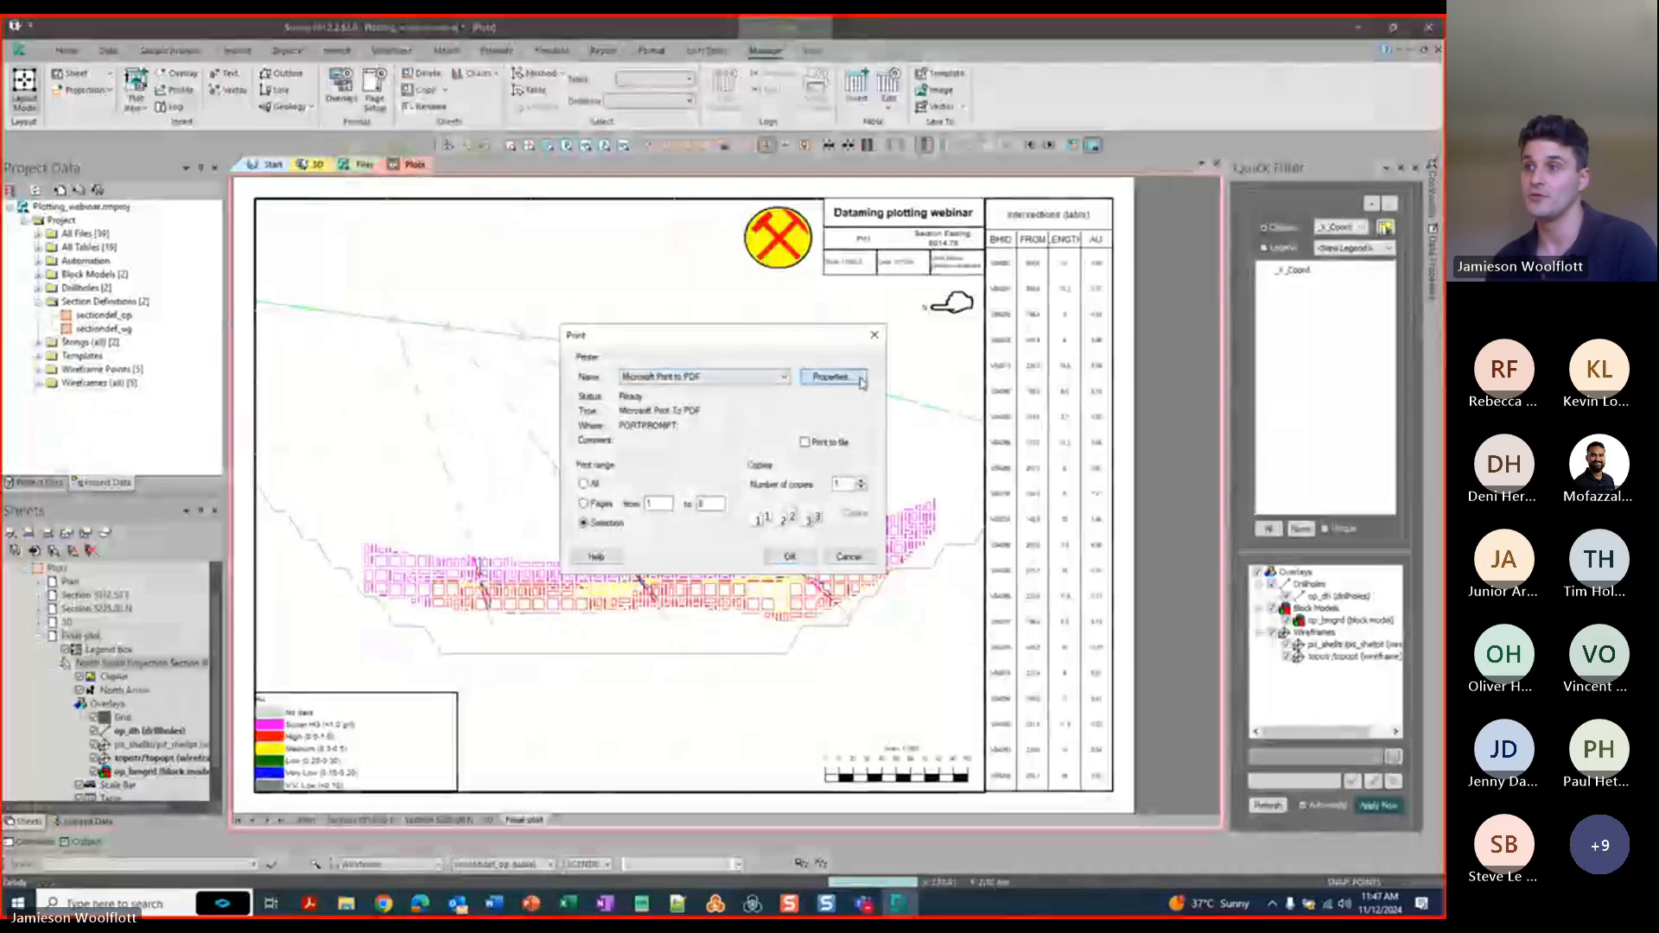
click(732, 415)
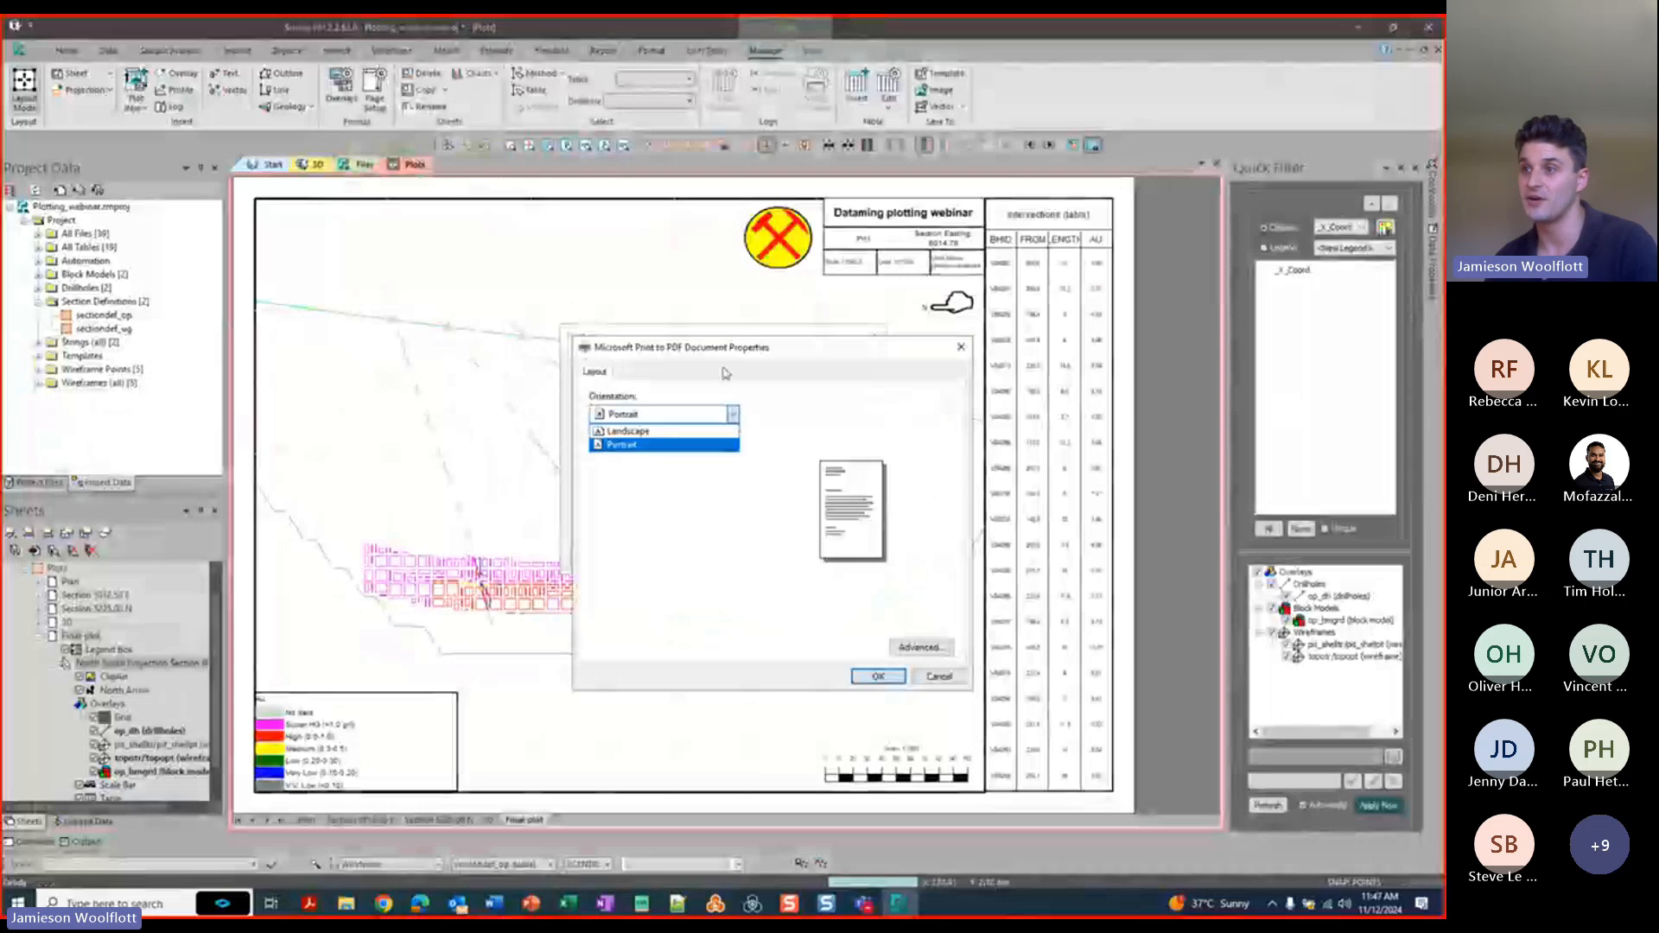
click(679, 432)
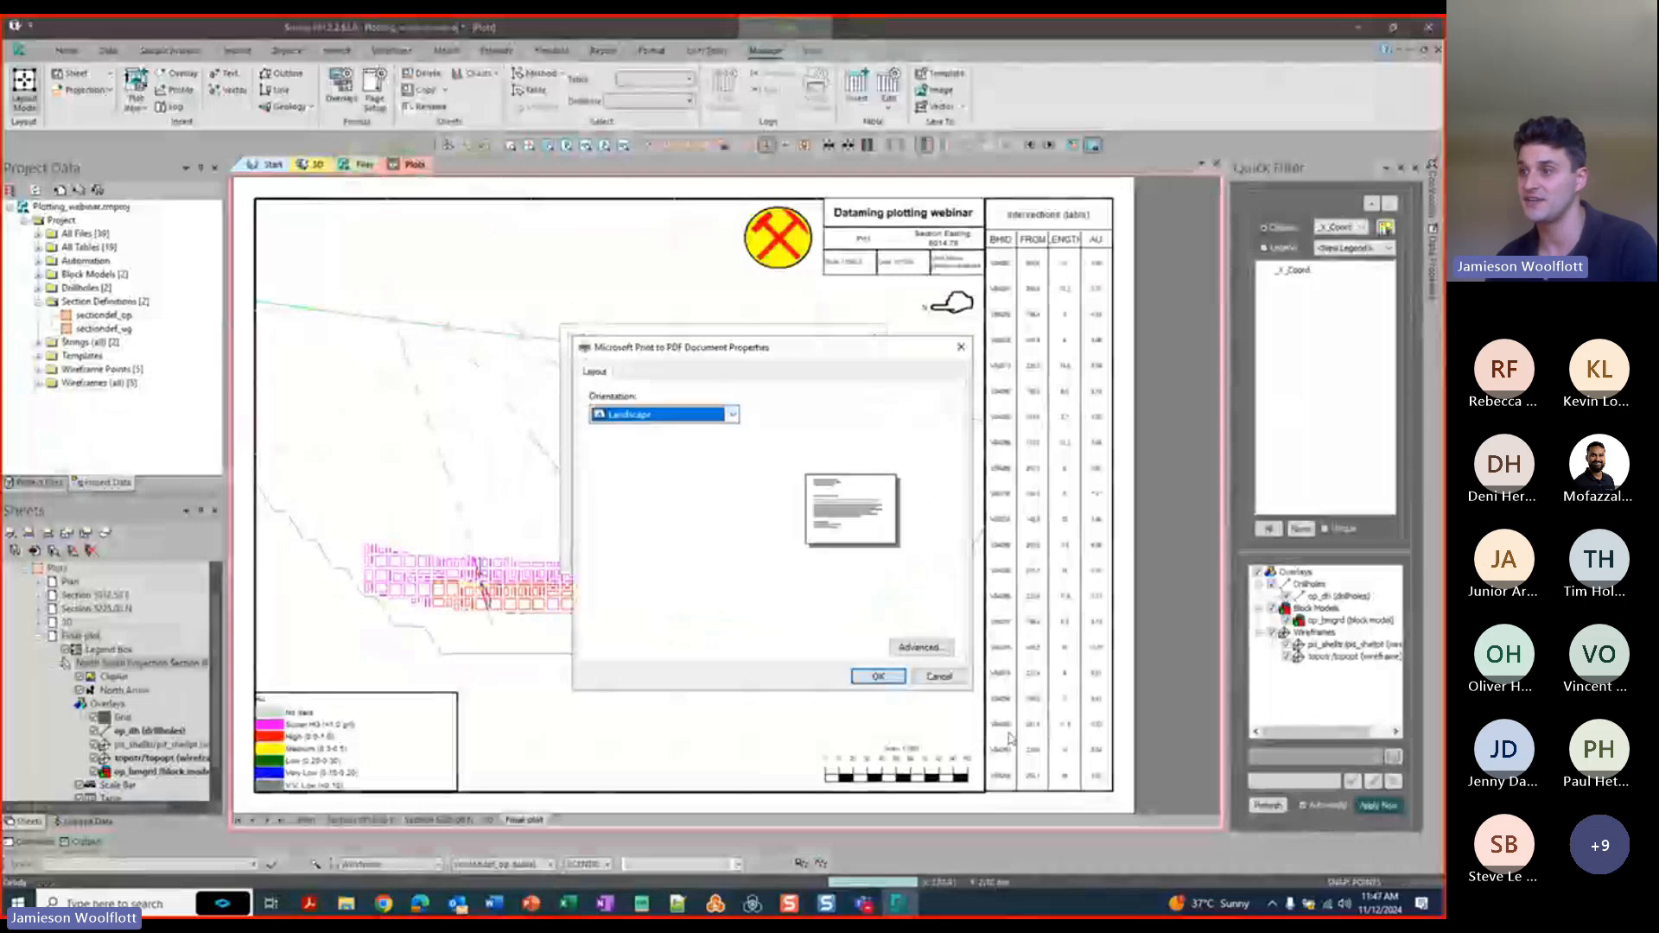
click(921, 648)
click(760, 403)
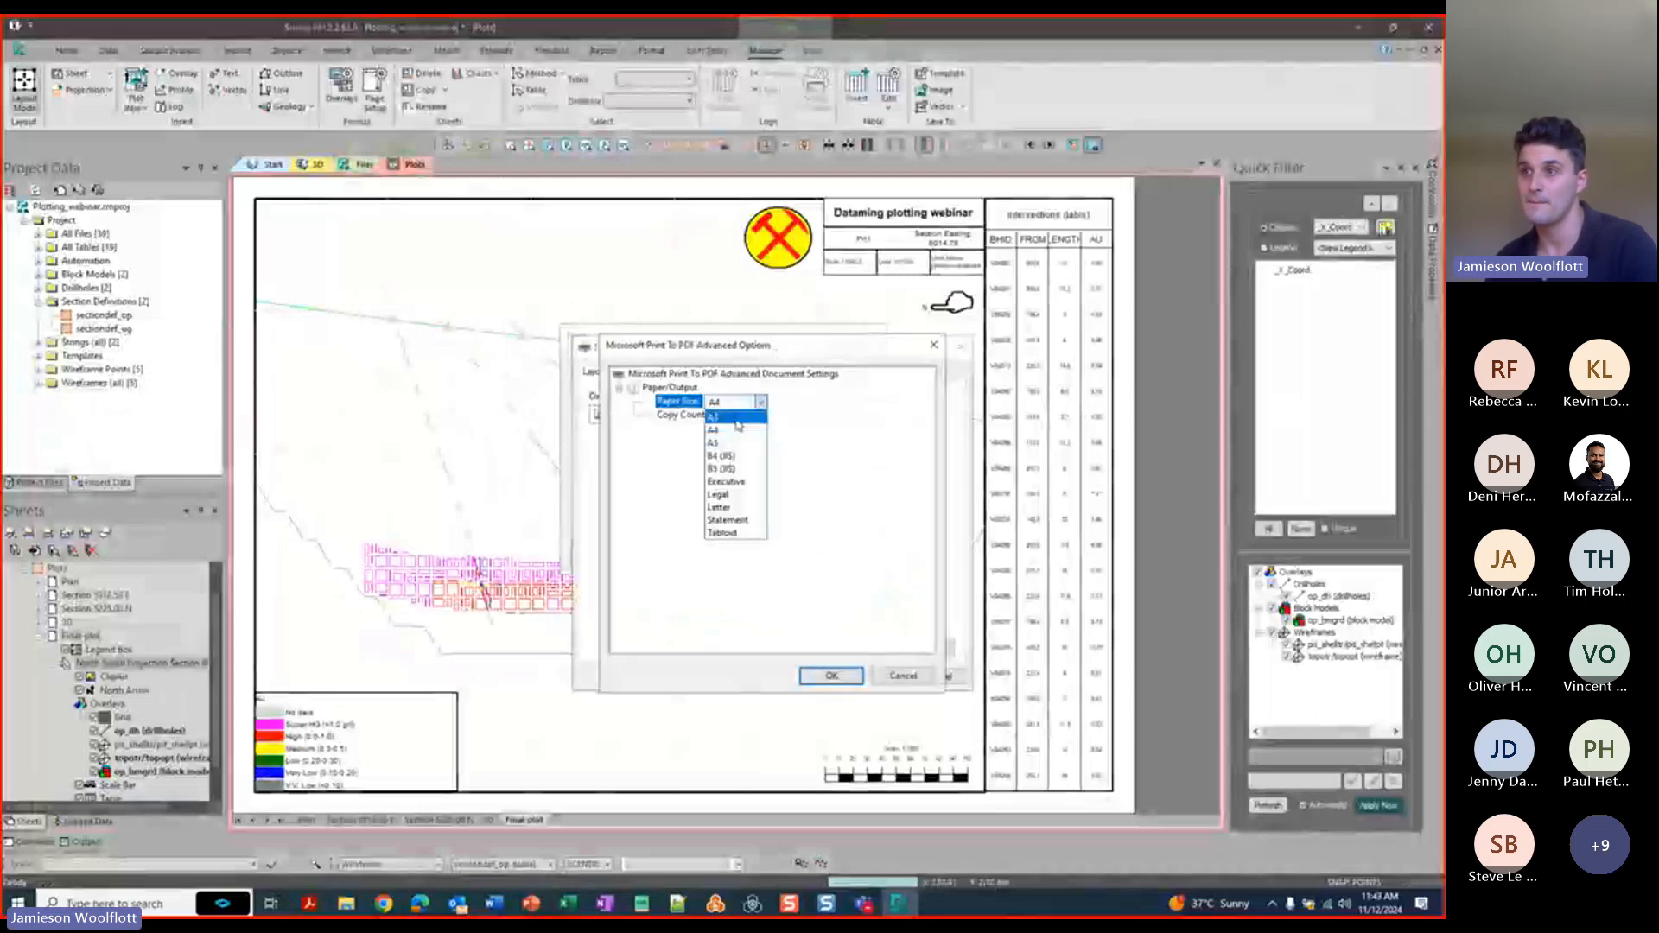
click(726, 414)
click(838, 676)
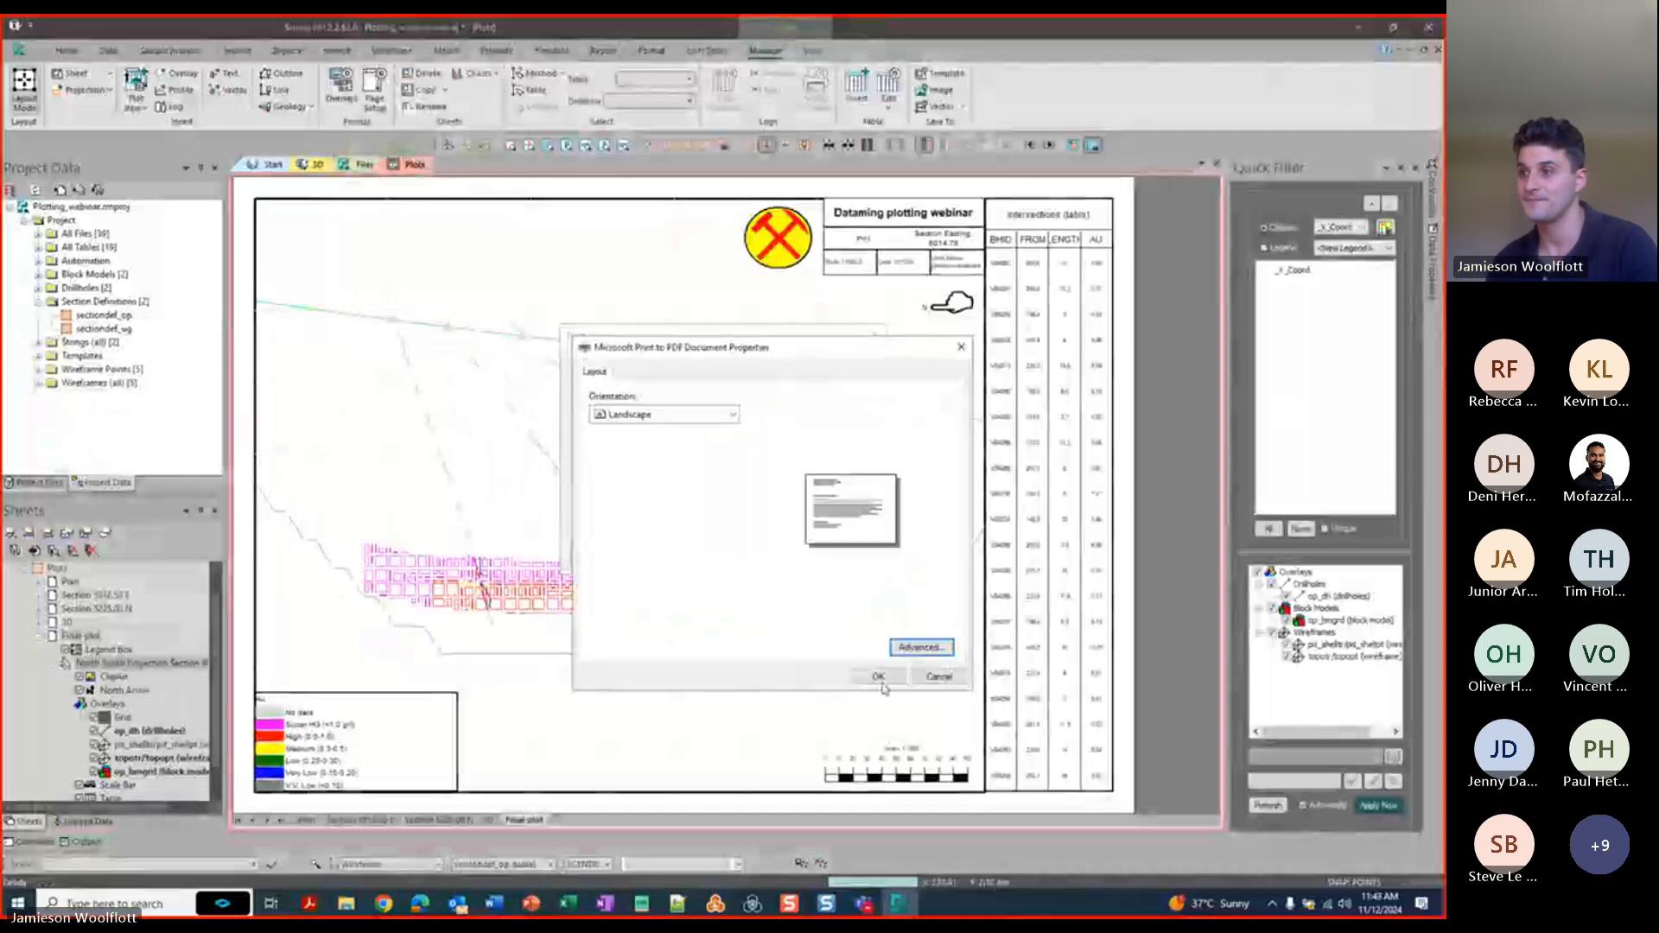
click(881, 677)
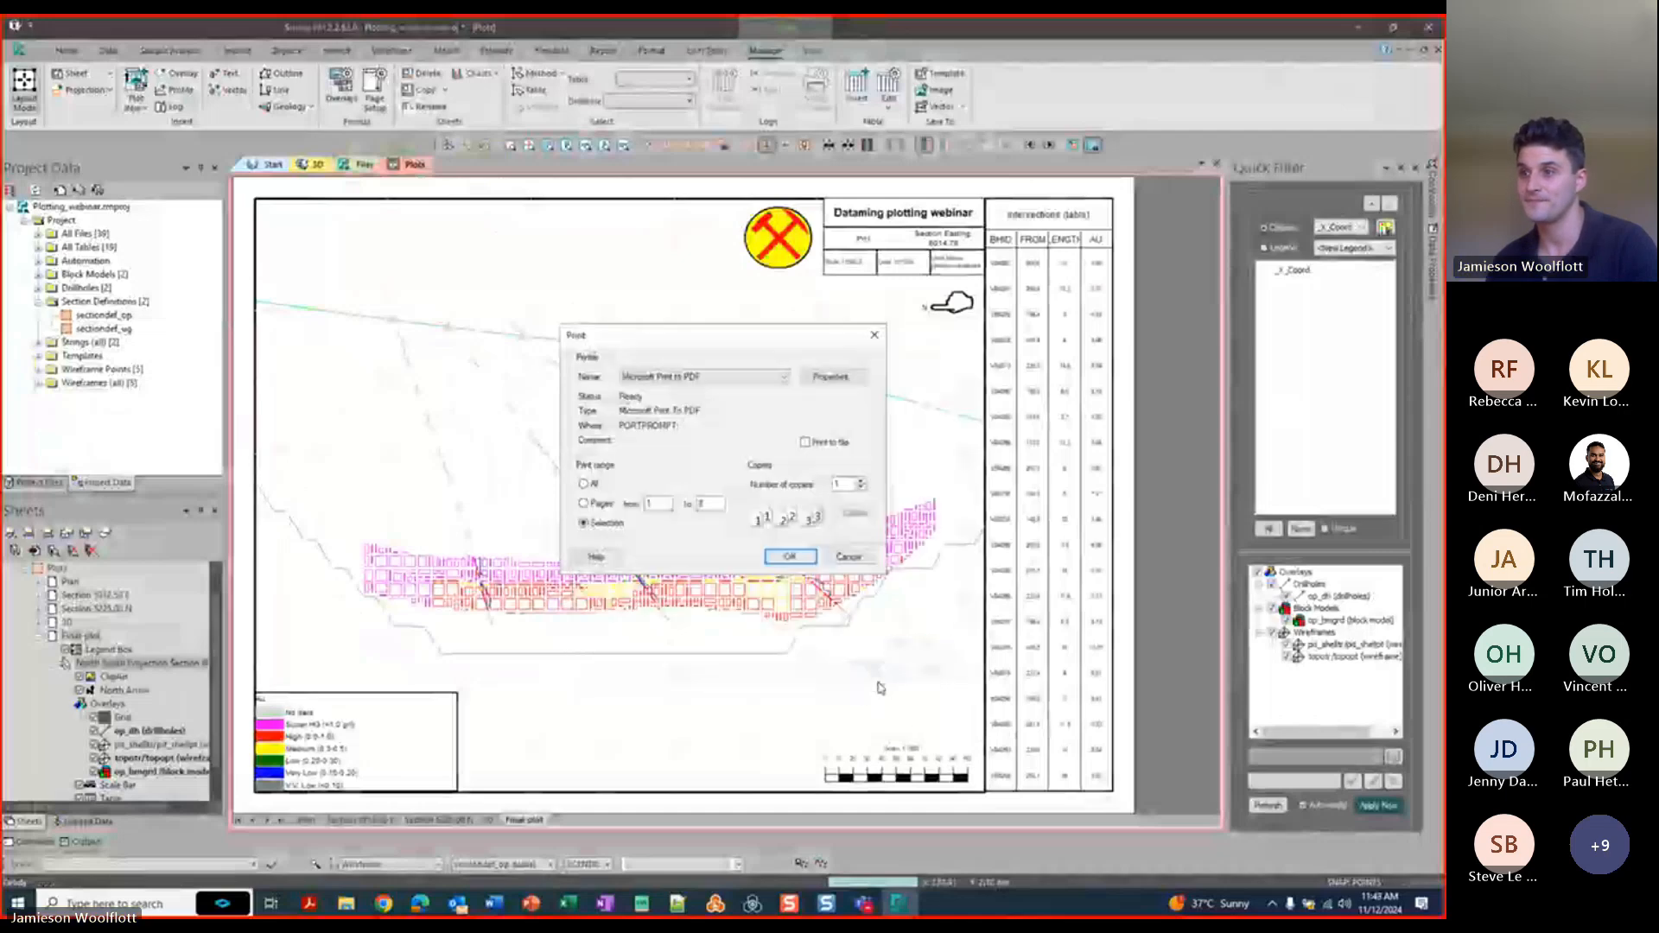
Print pages 1 to 8 to a PDF file named webinar in the Plotting folder.
click(584, 504)
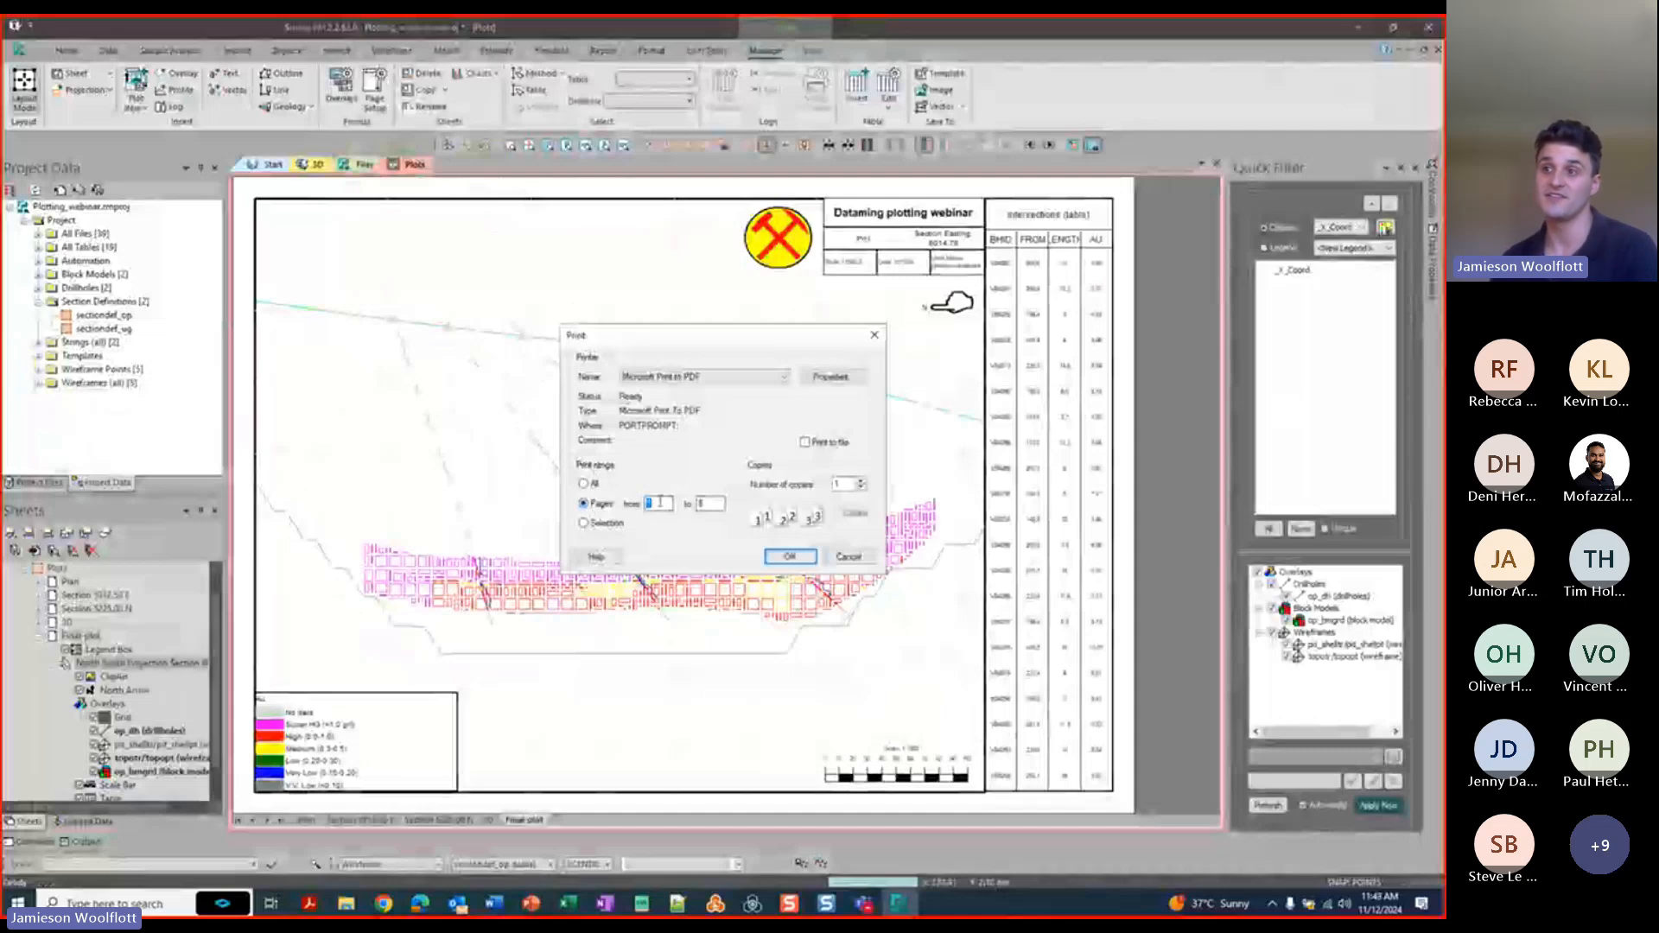
key(Tab)
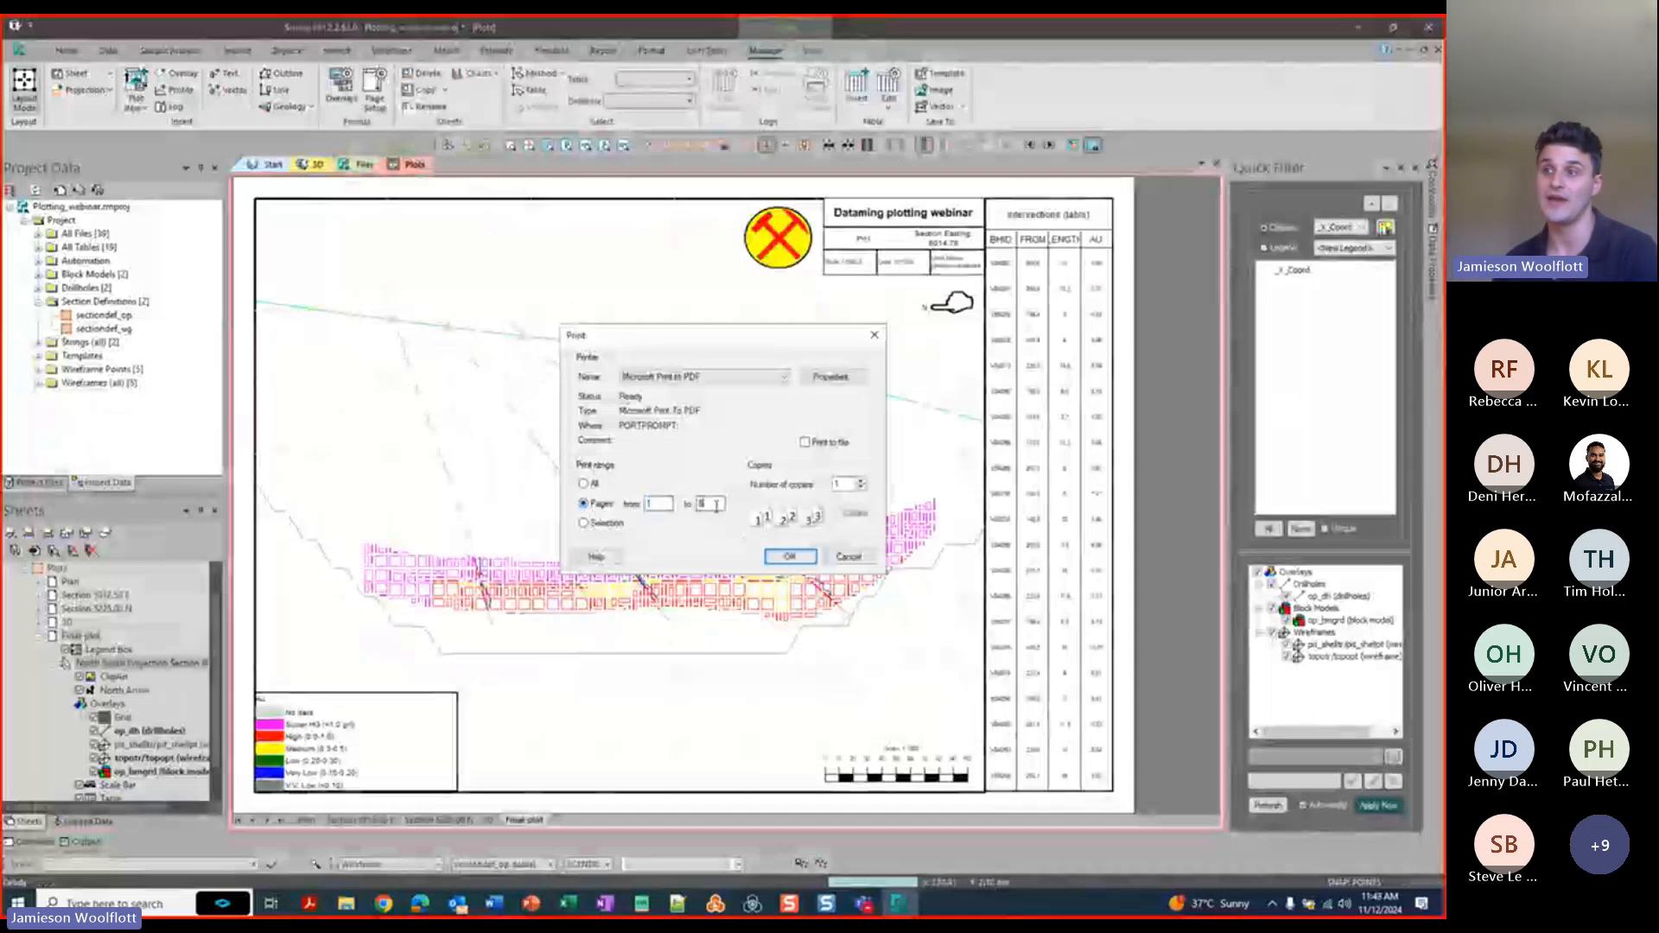
click(789, 555)
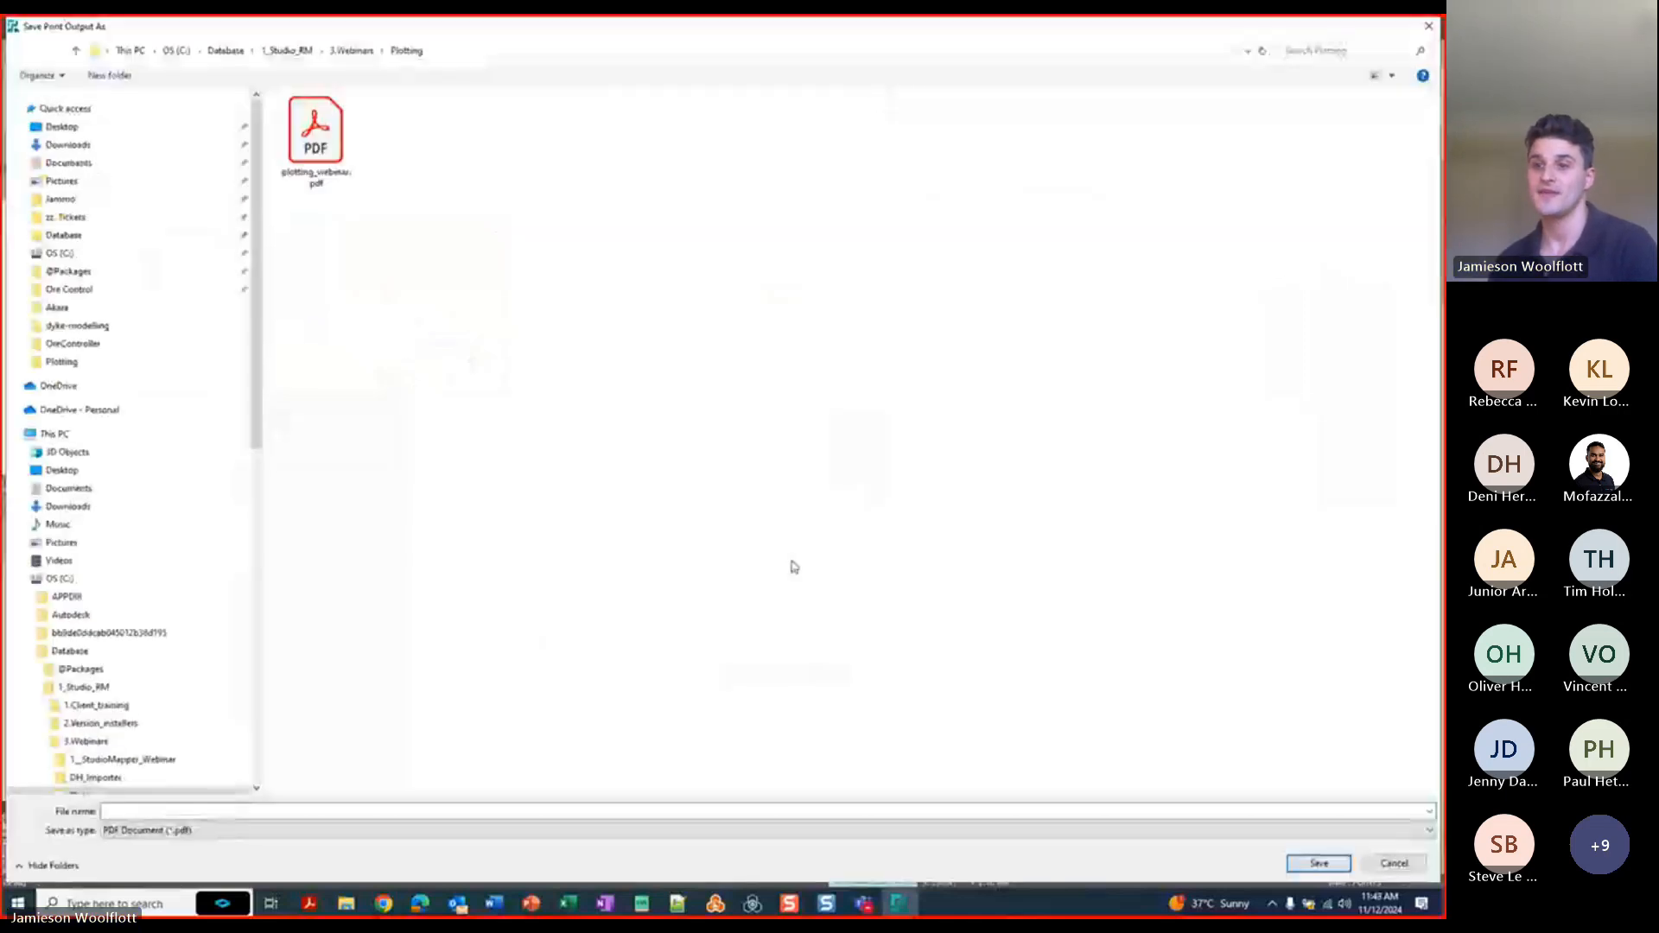
text(webinar)
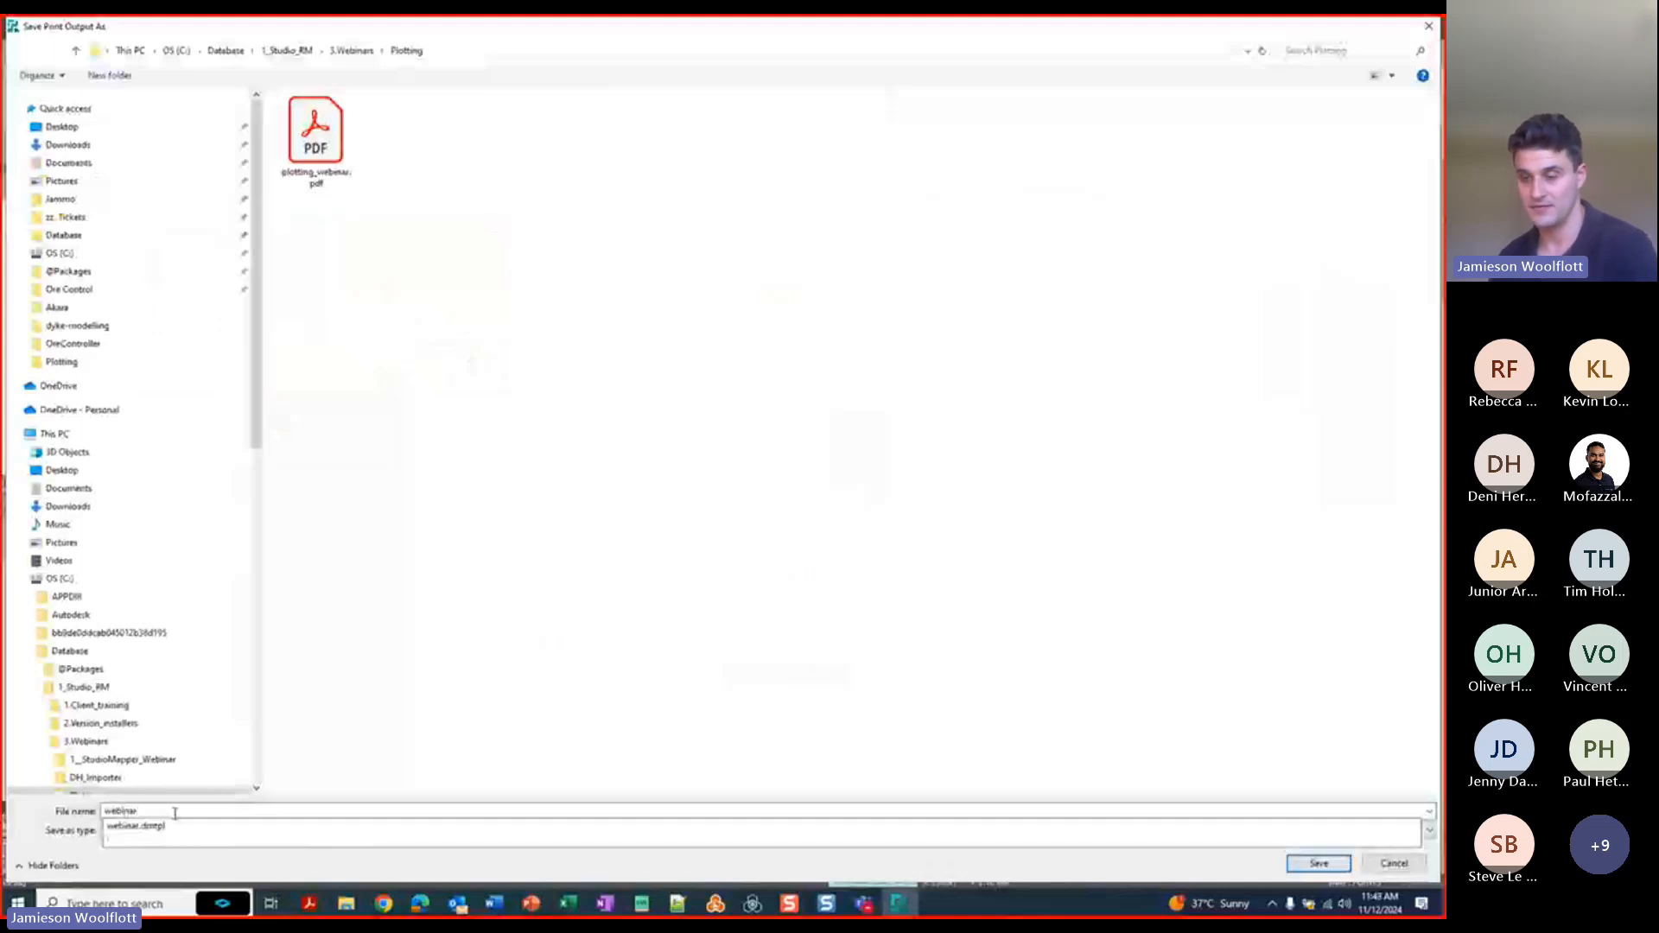
click(416, 695)
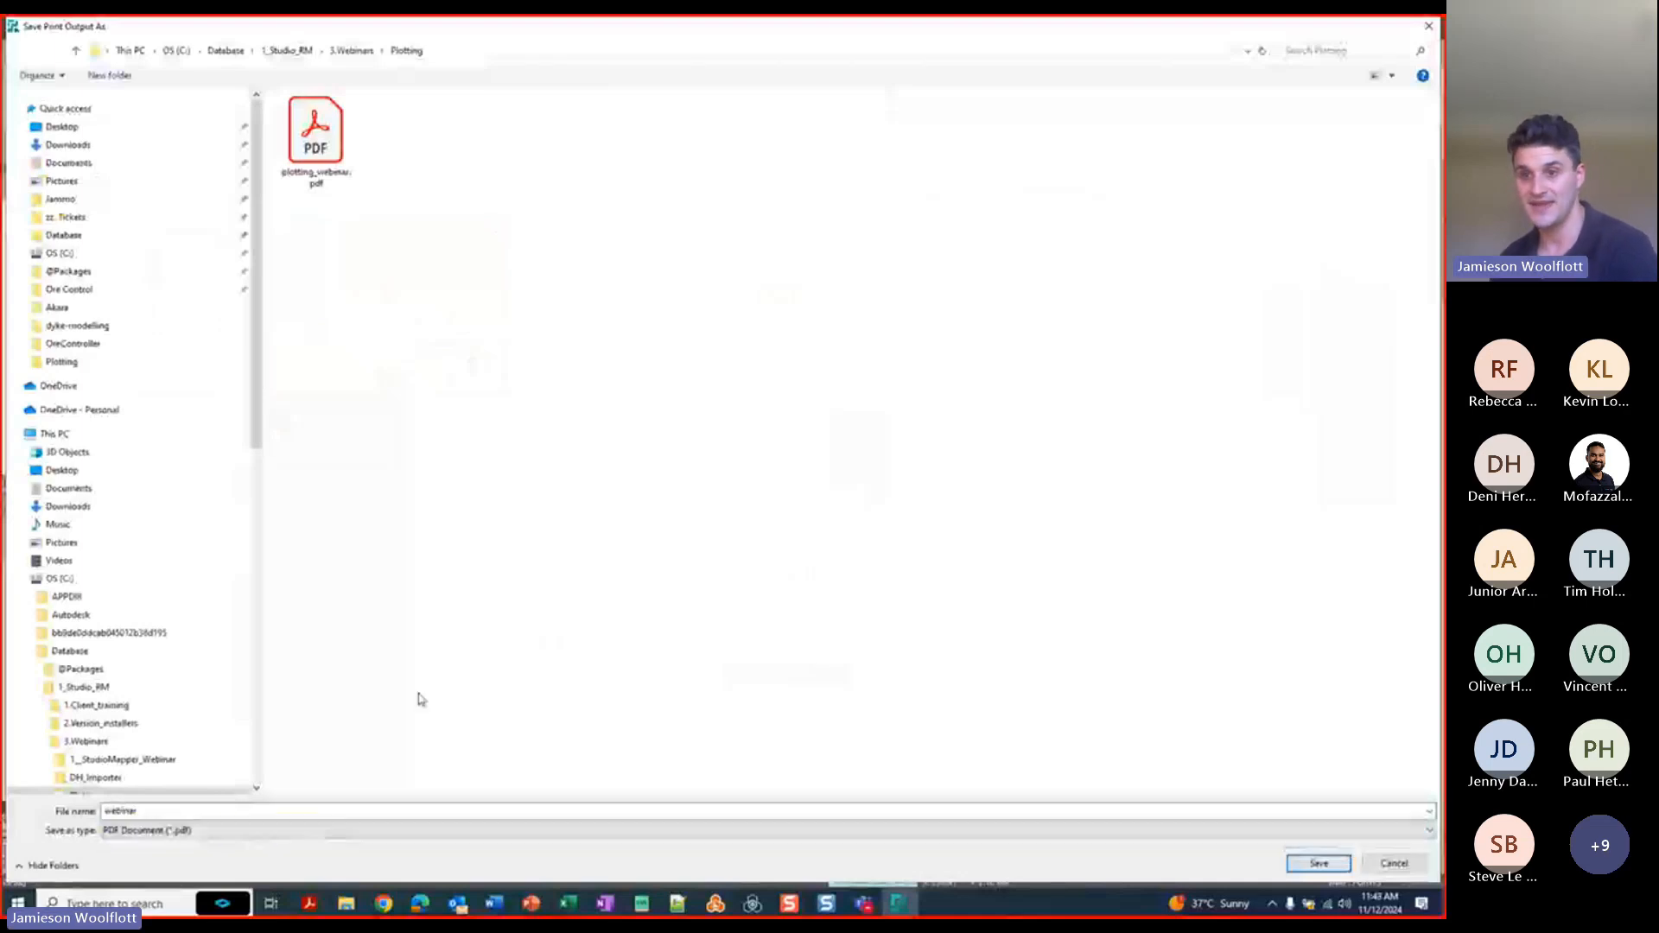
click(1310, 863)
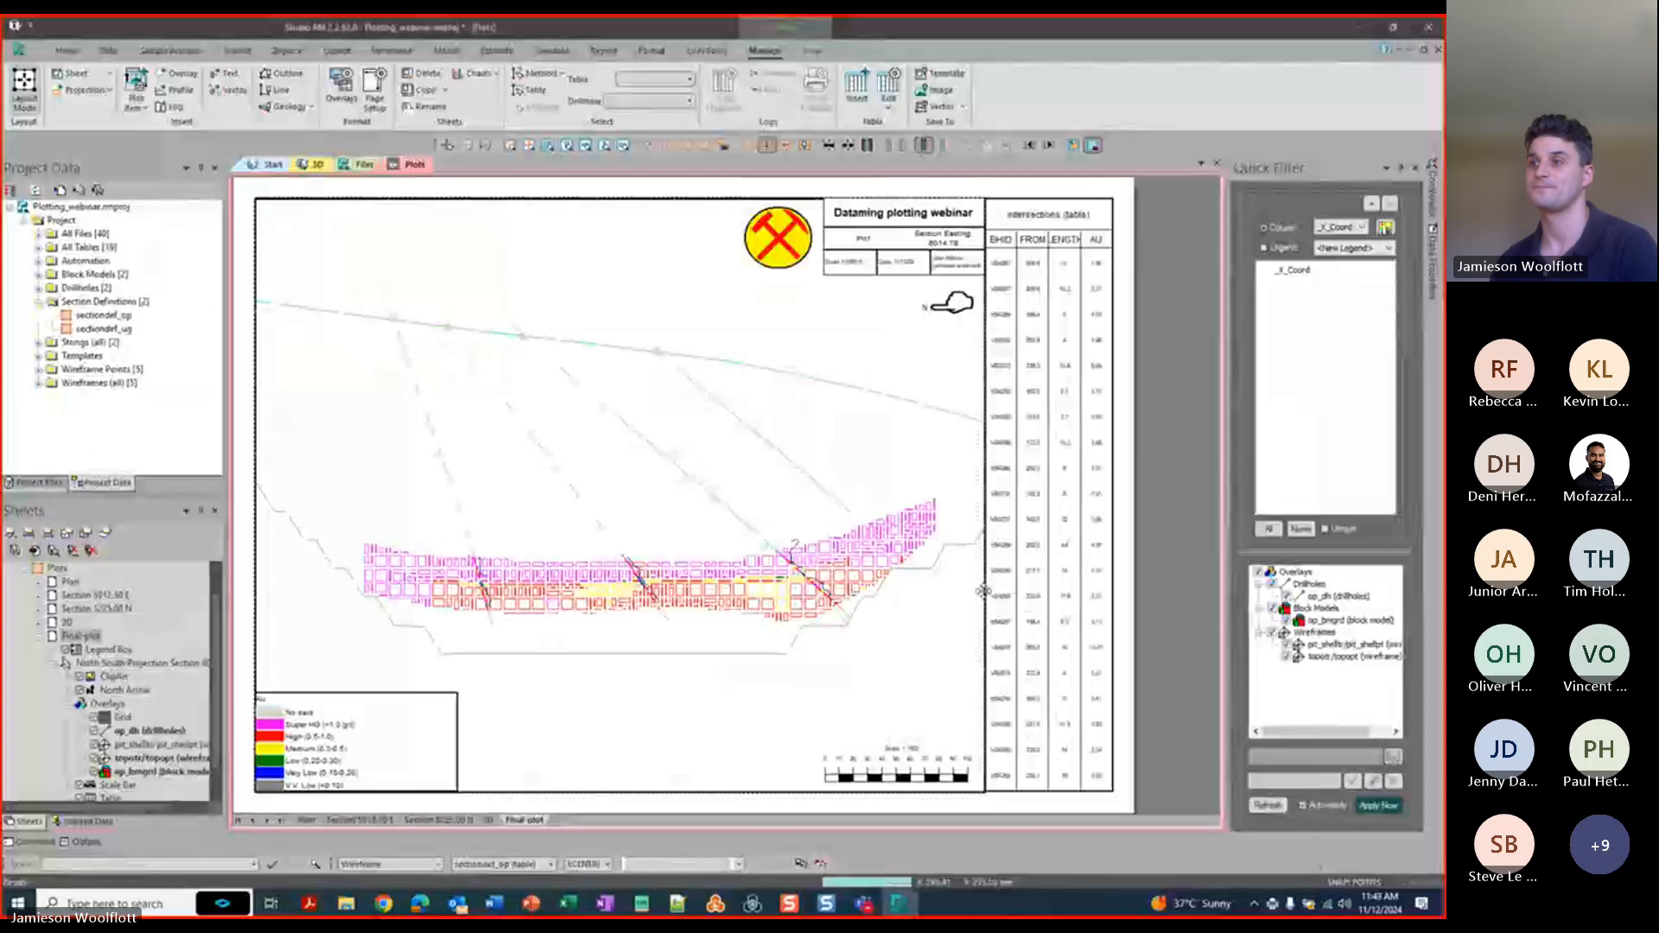
Open the project's folder in File Explorer and open the printed webinar.pdf.
right_click(68, 209)
click(107, 250)
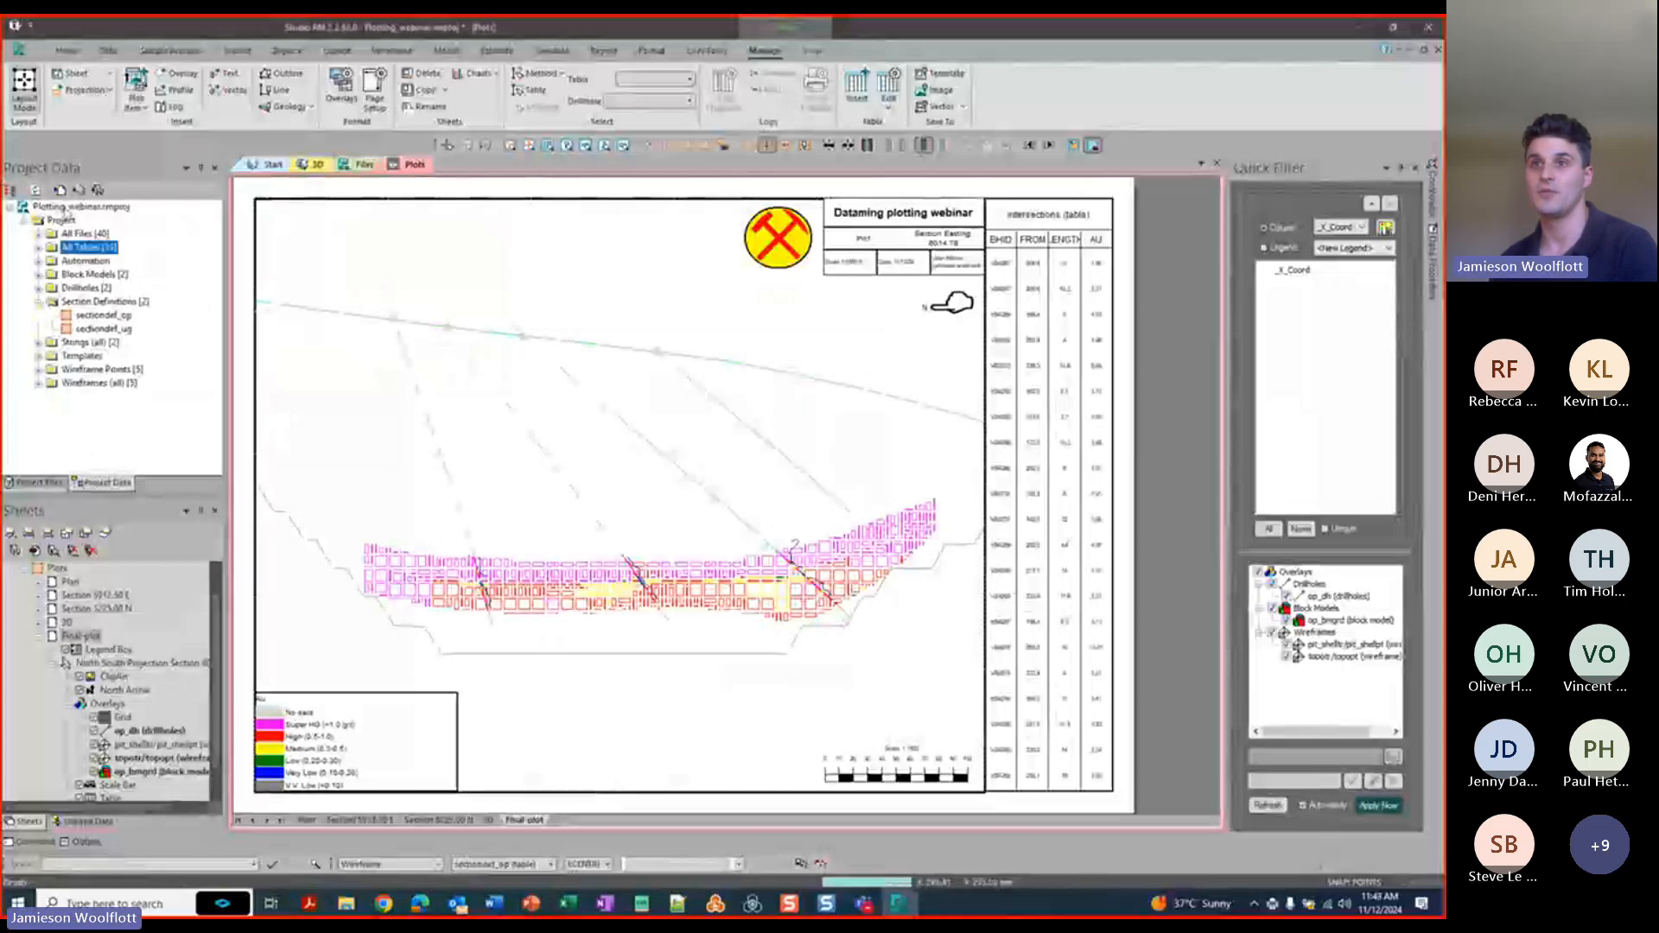
right_click(63, 210)
click(131, 218)
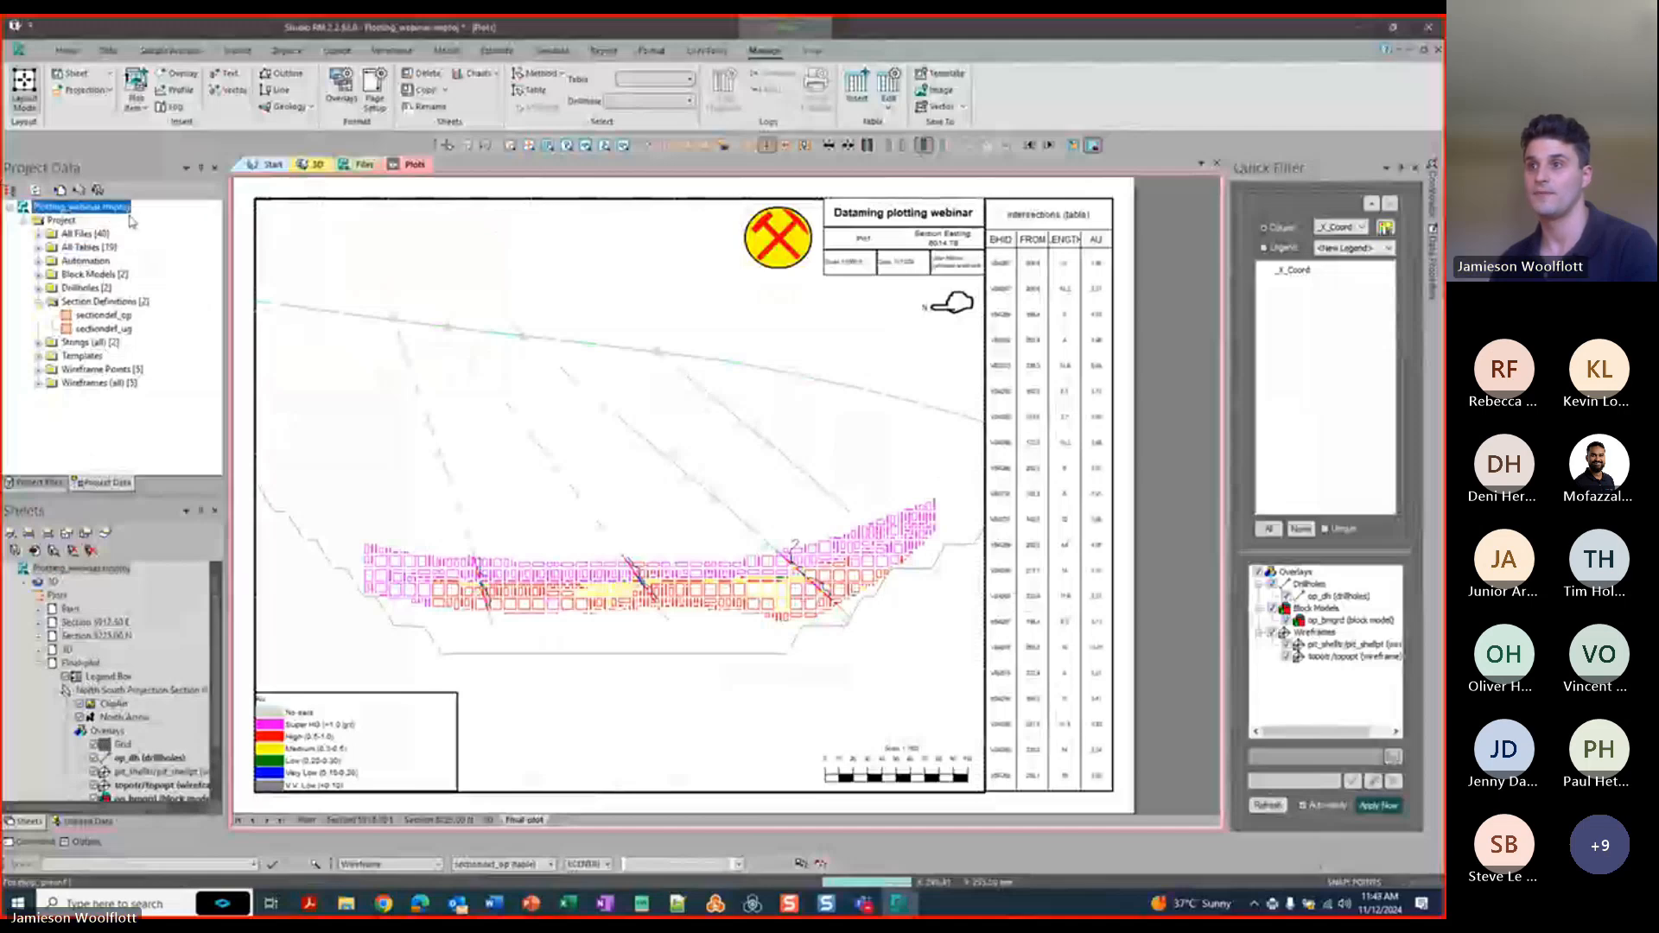
double_click(617, 192)
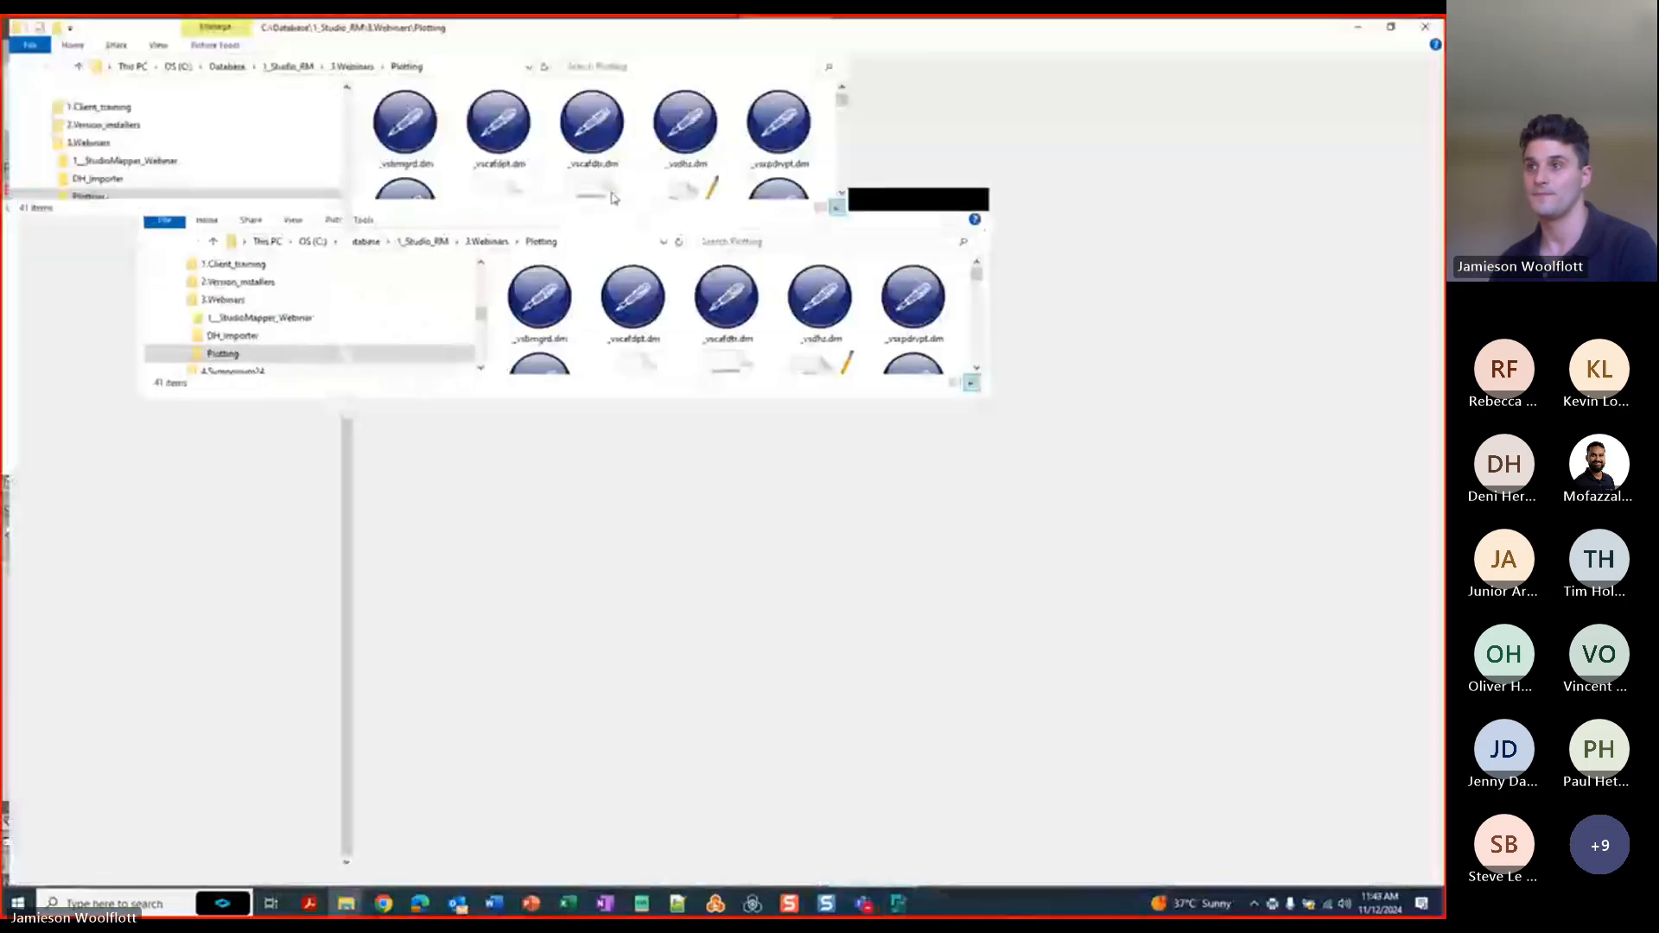
click(385, 445)
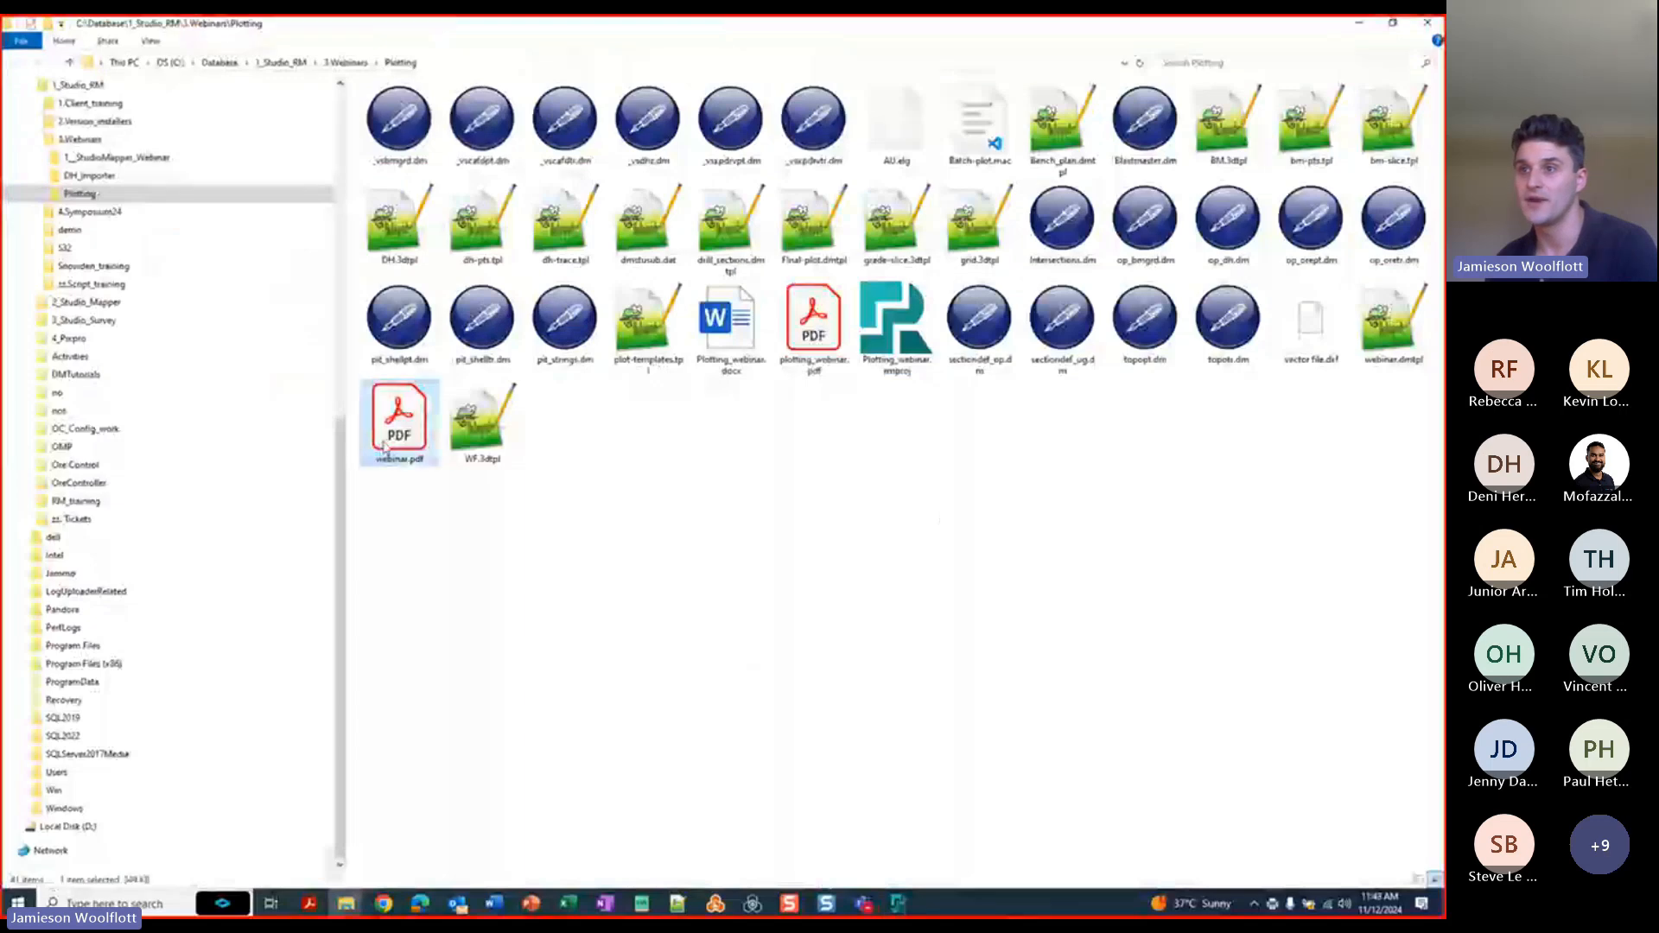
double_click(385, 445)
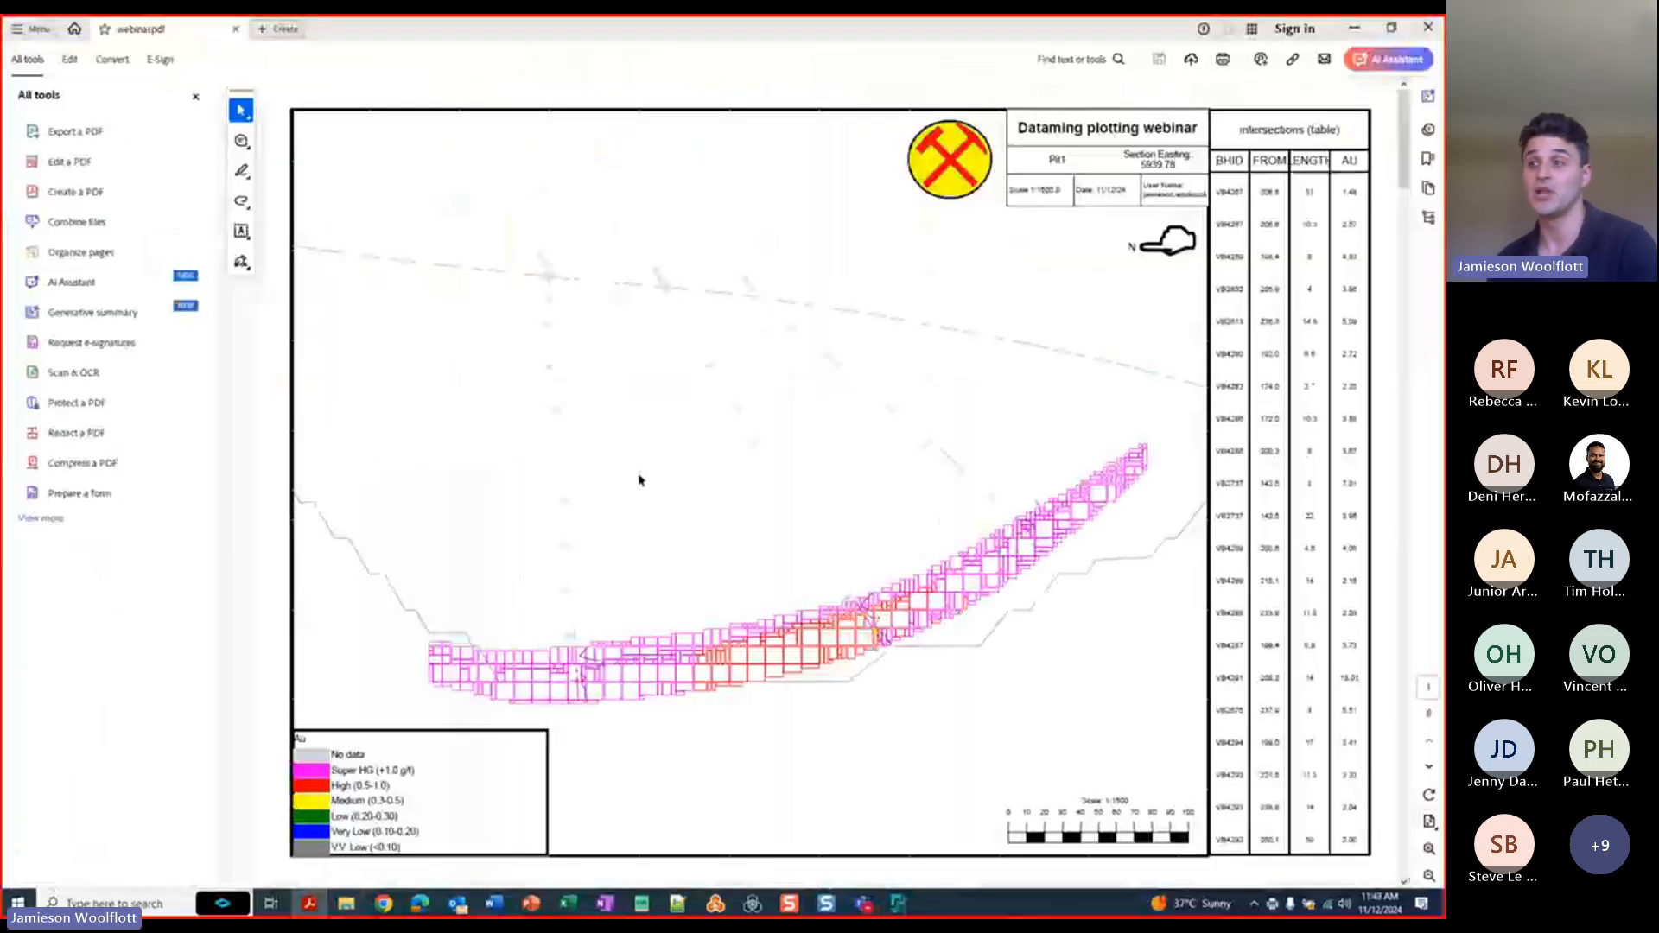
Look through the section pages of webinar.pdf, close it and return to the Final-plot sheet in Studio RM.
scroll(1300, 244, down, 5)
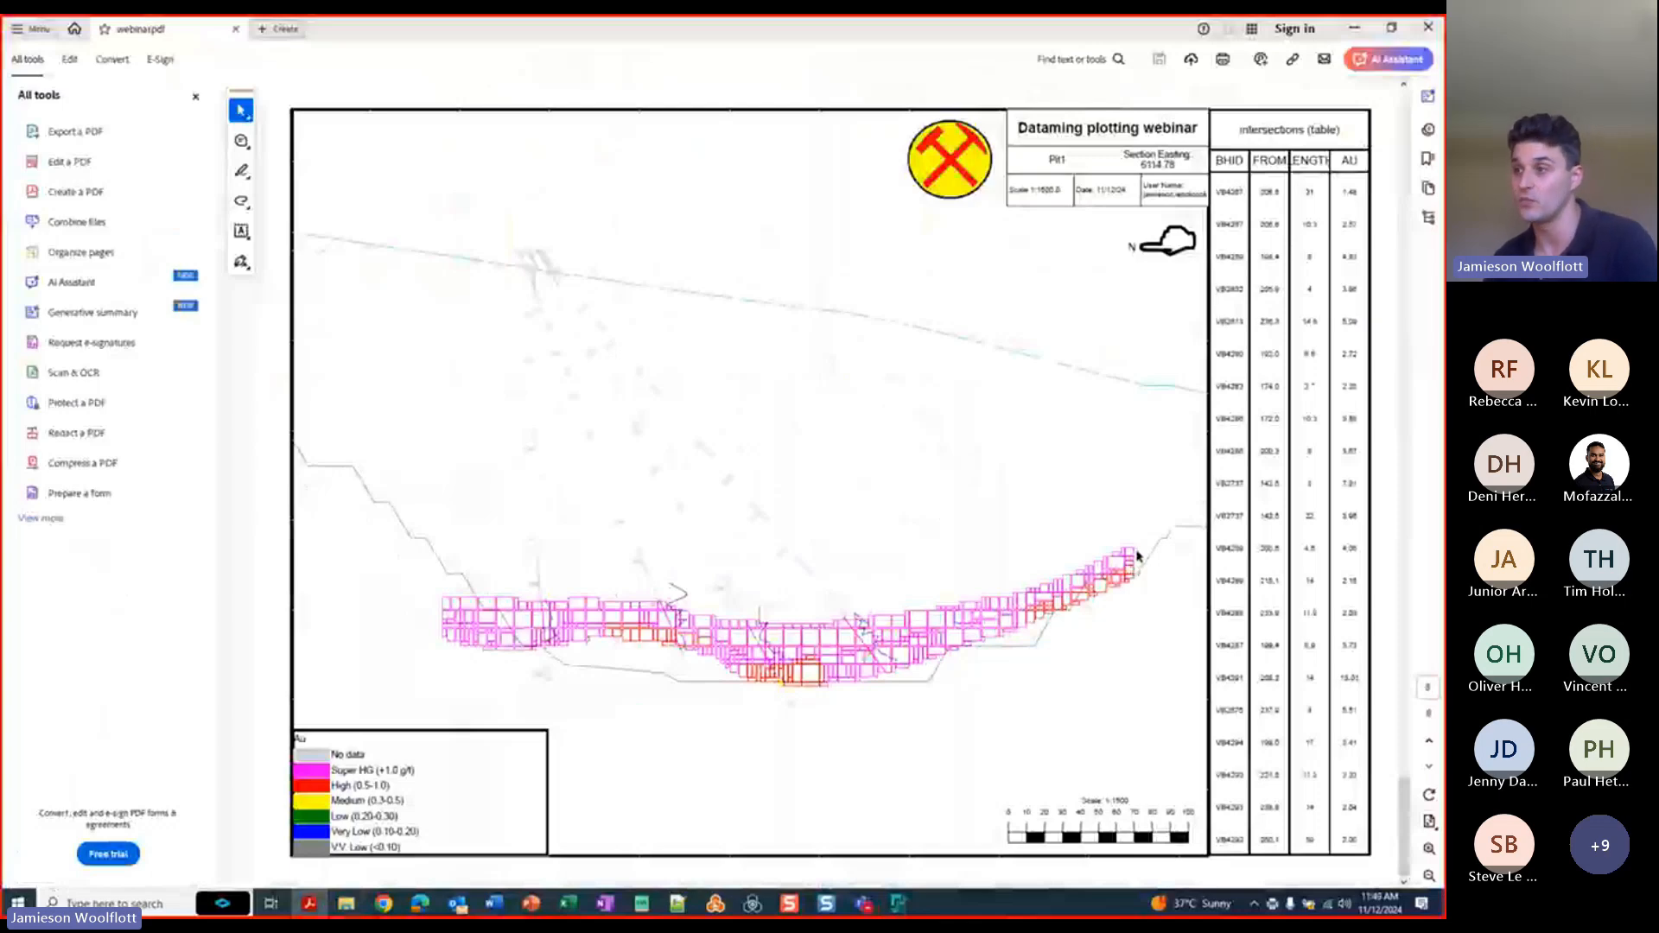
scroll(1026, 586, up, 2)
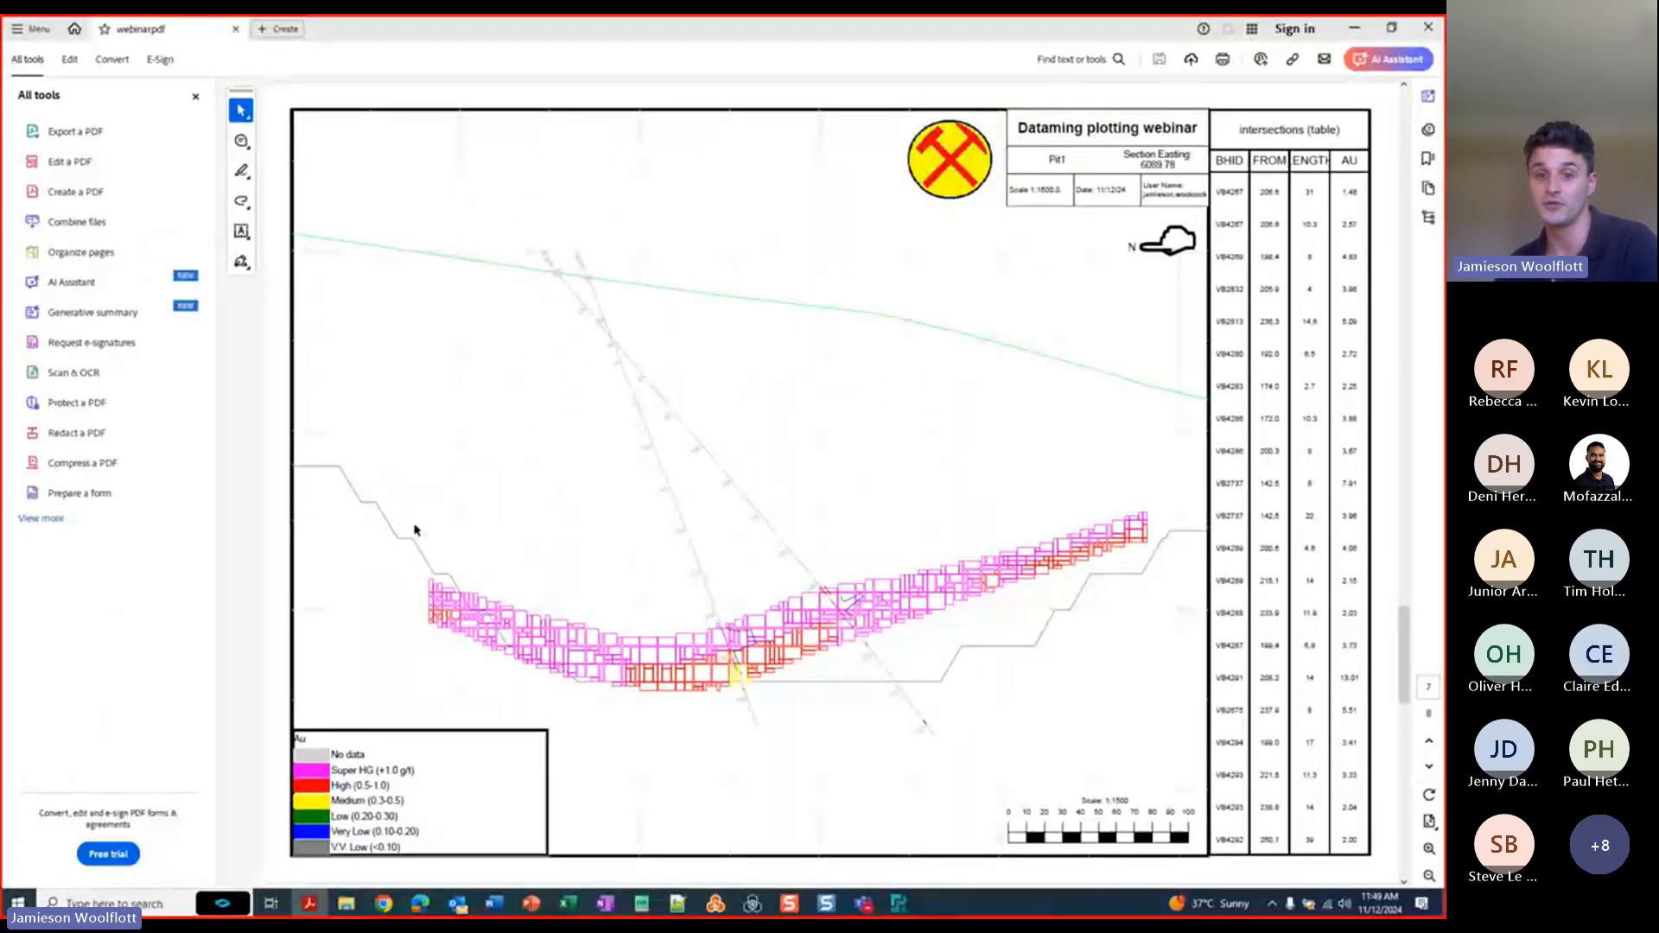
scroll(503, 636, up, 2)
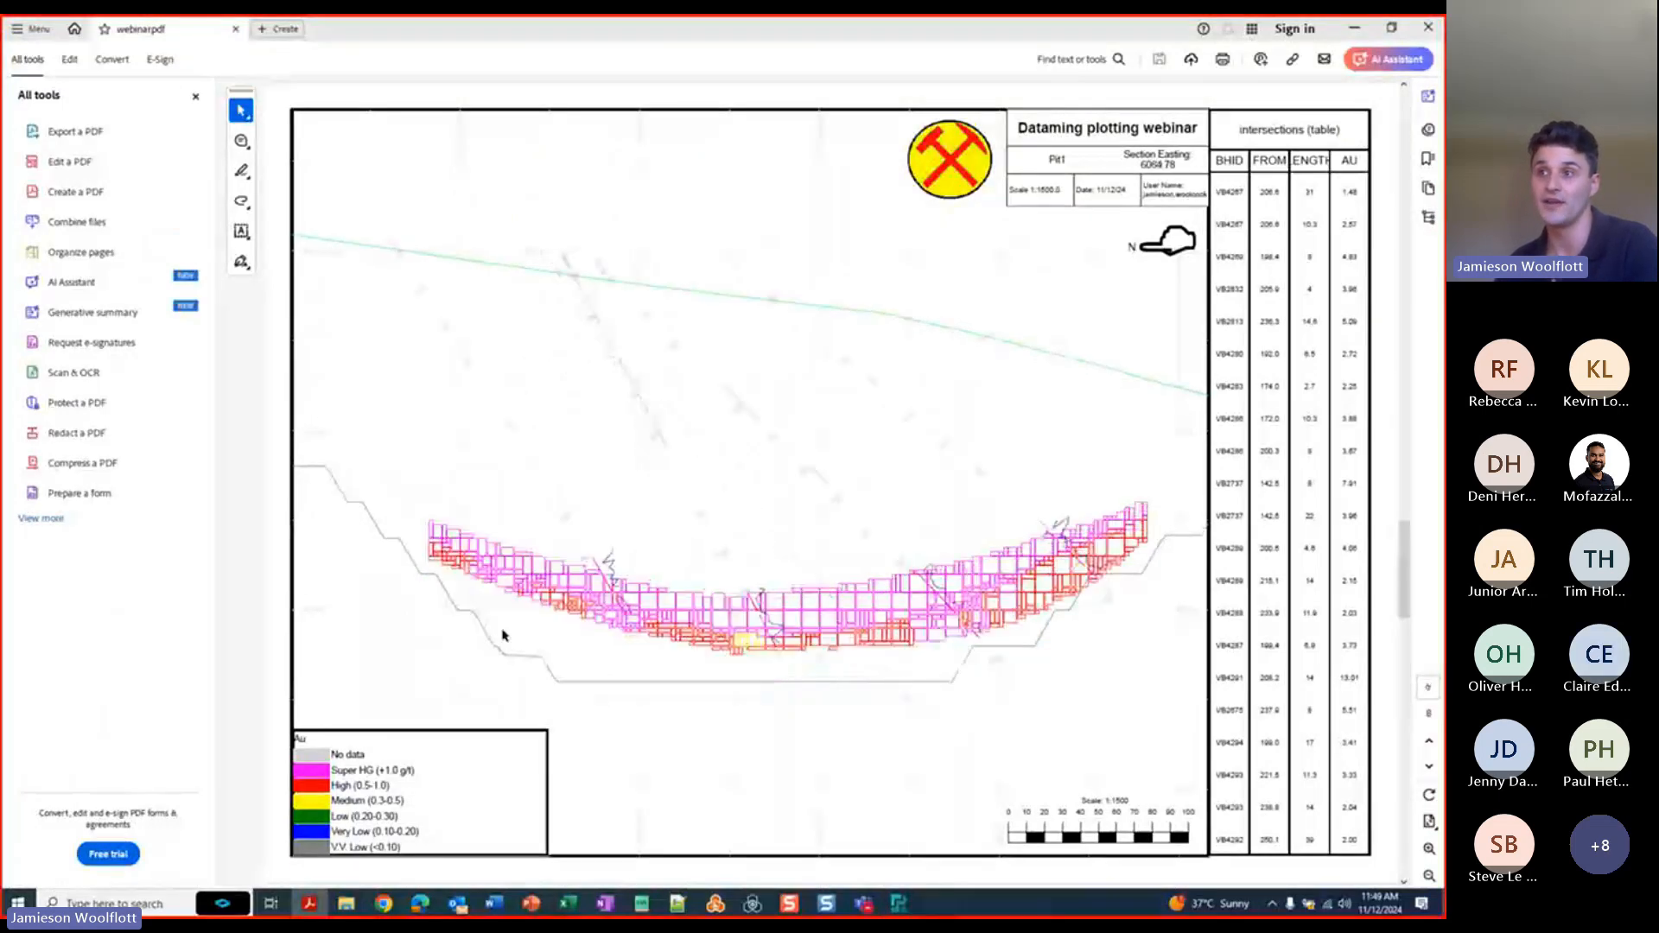
scroll(503, 631, up, 4)
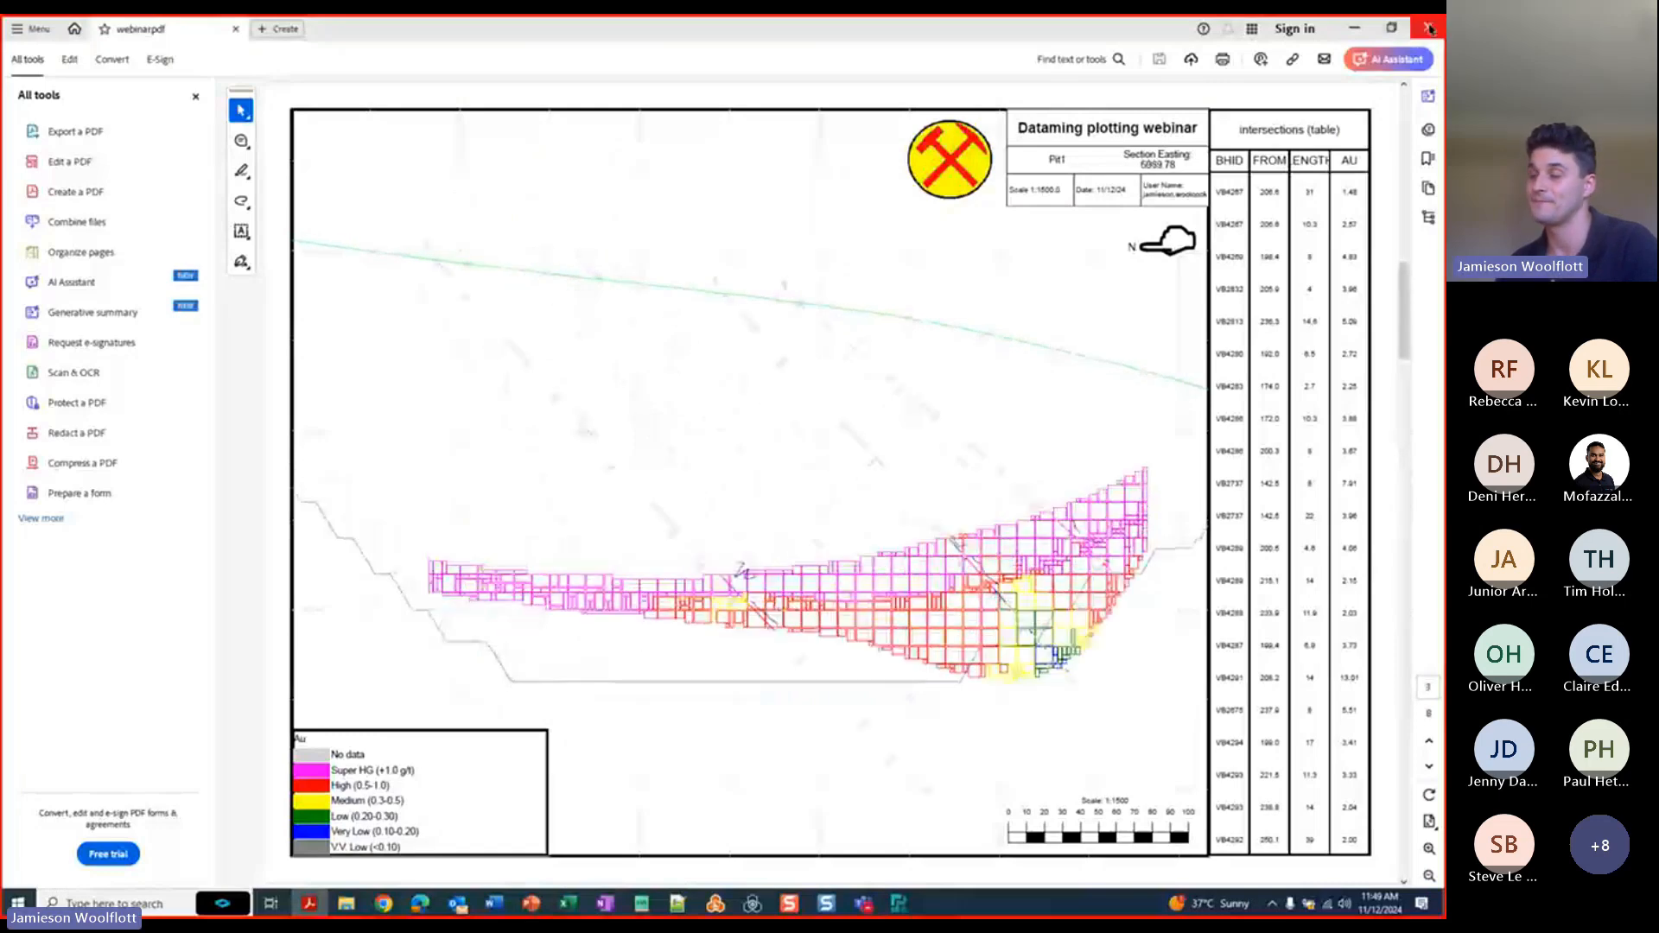
click(1430, 28)
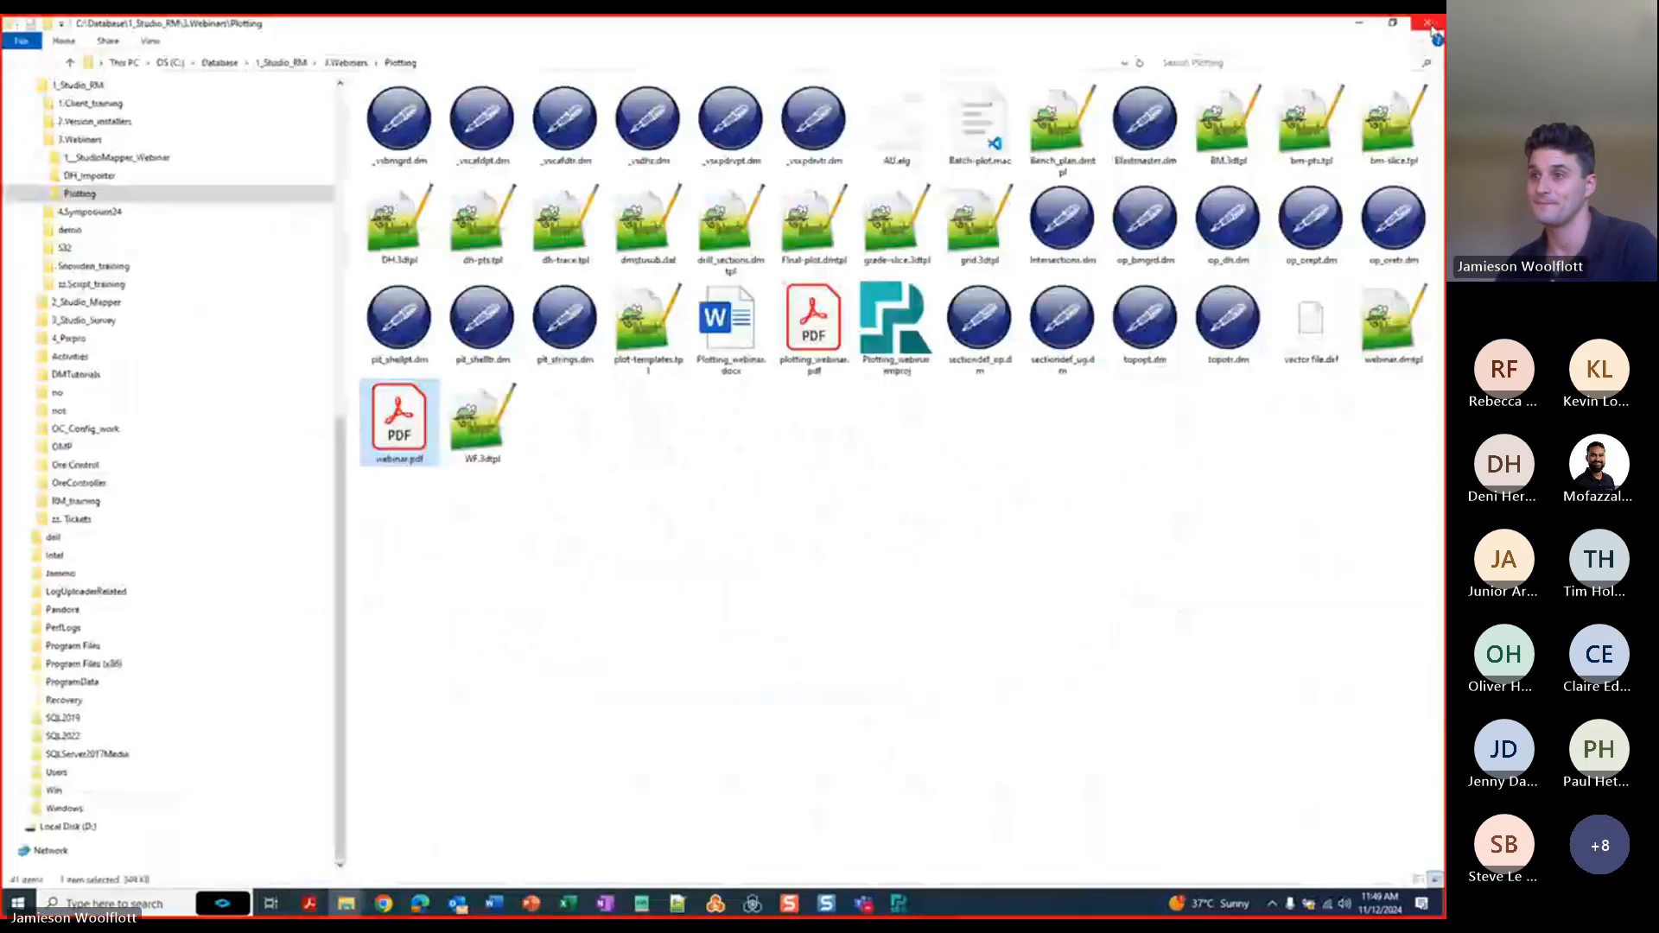
click(1359, 29)
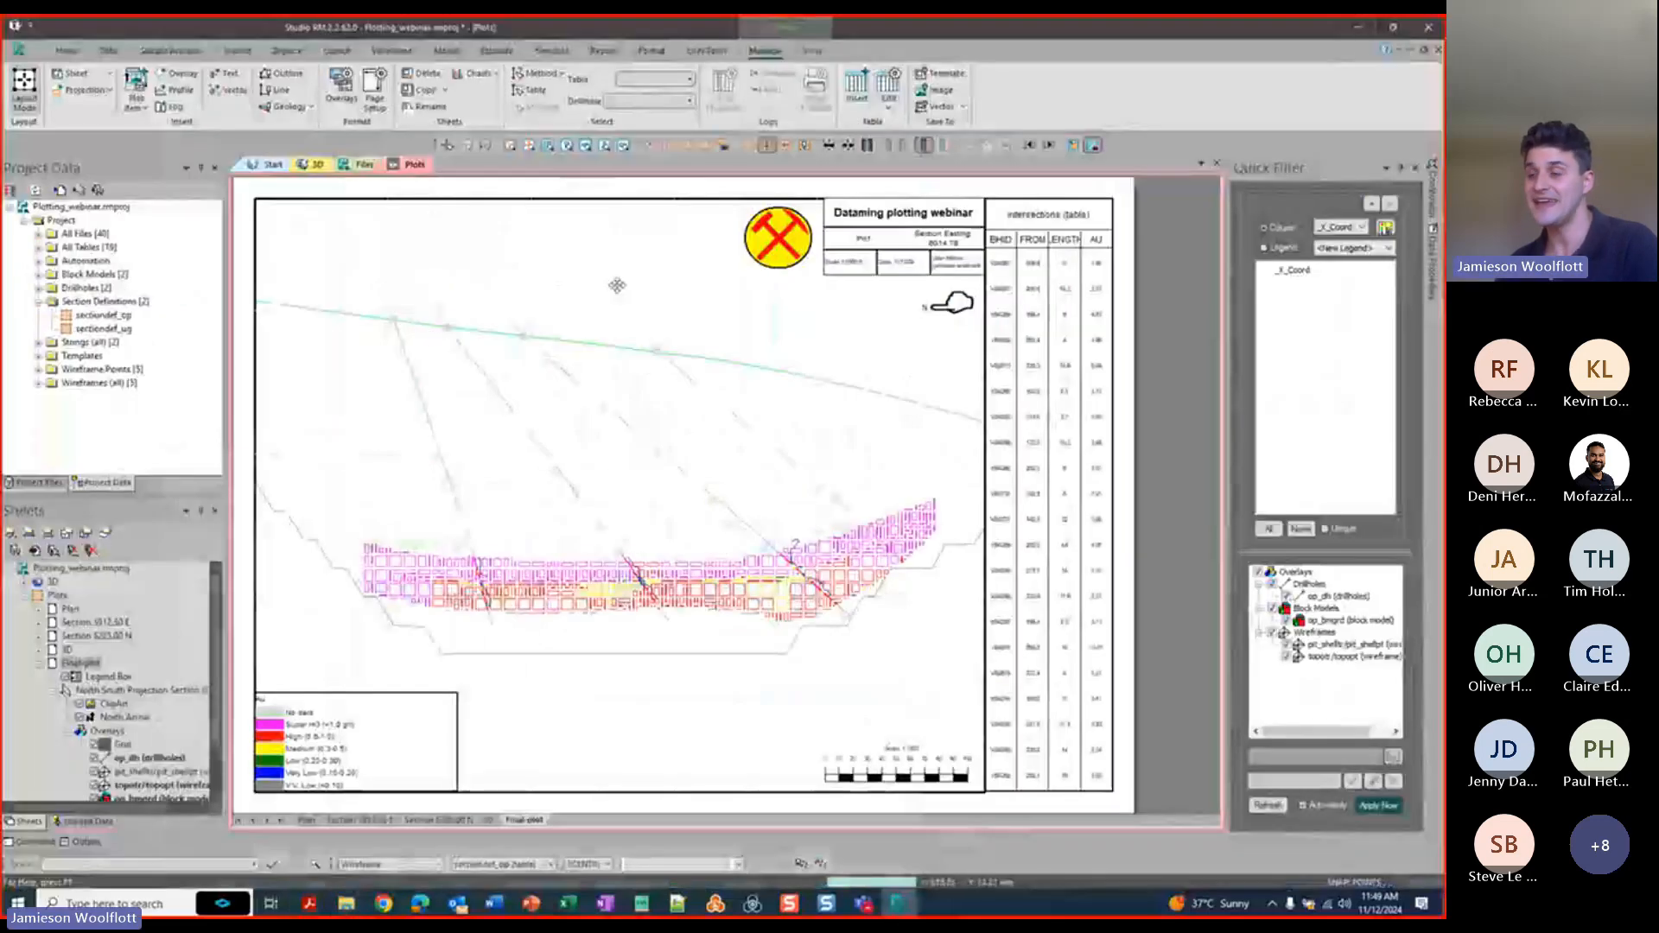